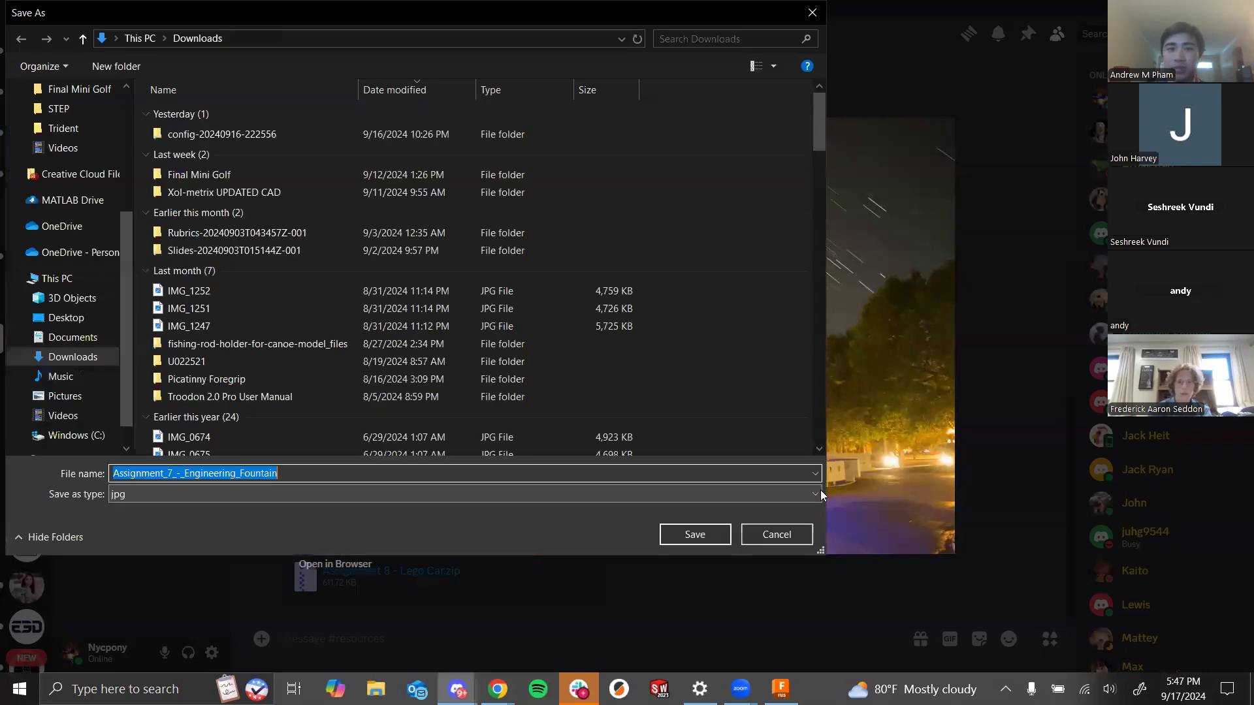
- Save the fountain photo as Assignment_7_-_Engineering_Fountain jpg in Downloads and switch to Fusion
{"action": "left_click", "coordinate": [695, 534]}
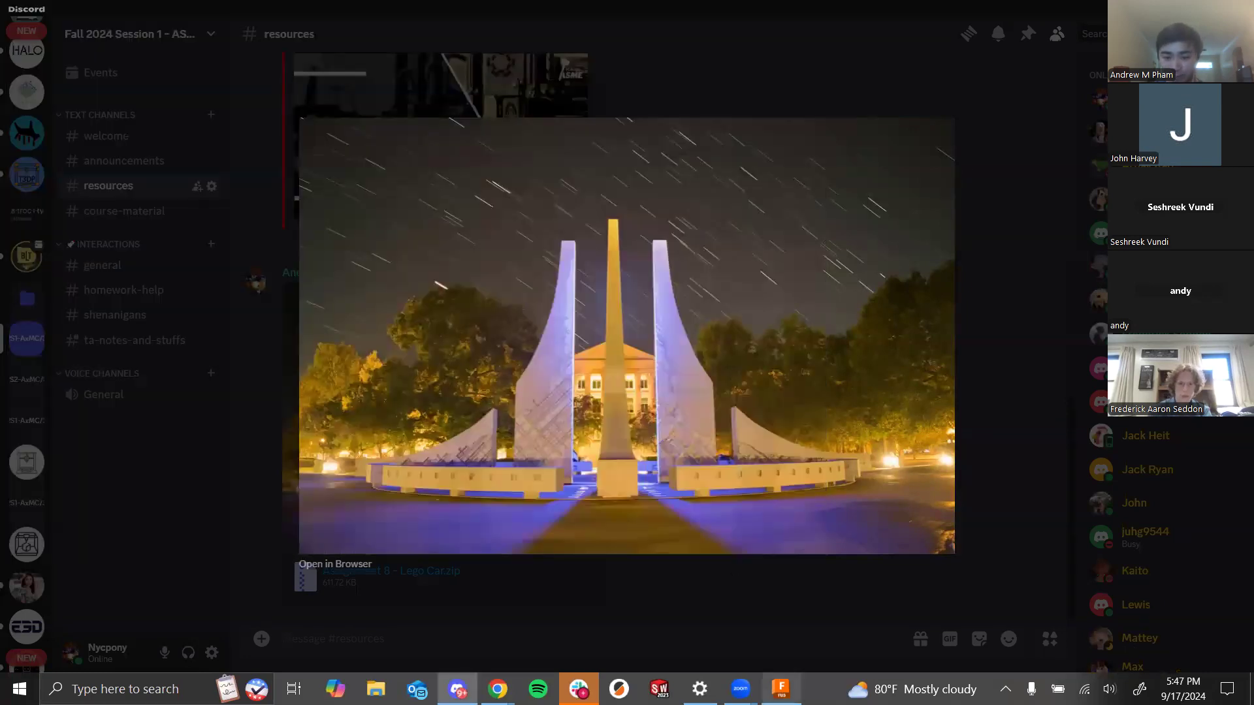
{"action": "left_click", "coordinate": [784, 682]}
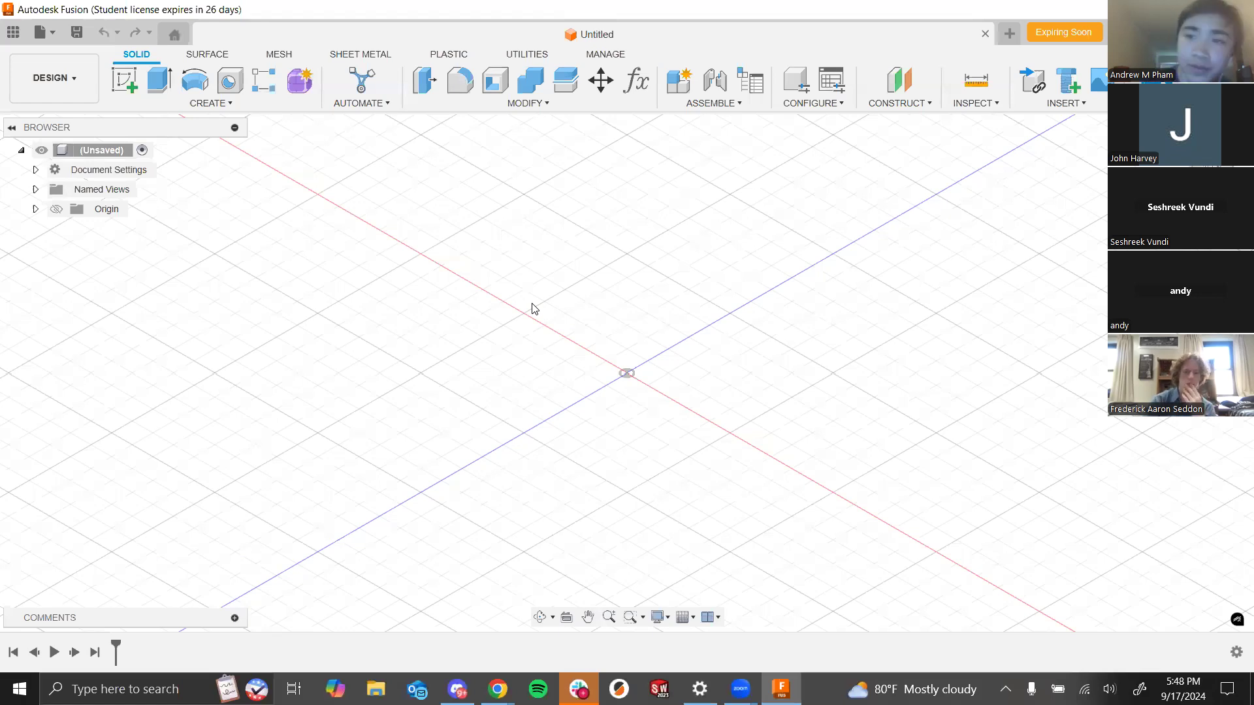
- Start the Canvas command and open the Assignment_7_-_Engineering_Fountain image from the computer
{"action": "left_click", "coordinate": [1099, 80]}
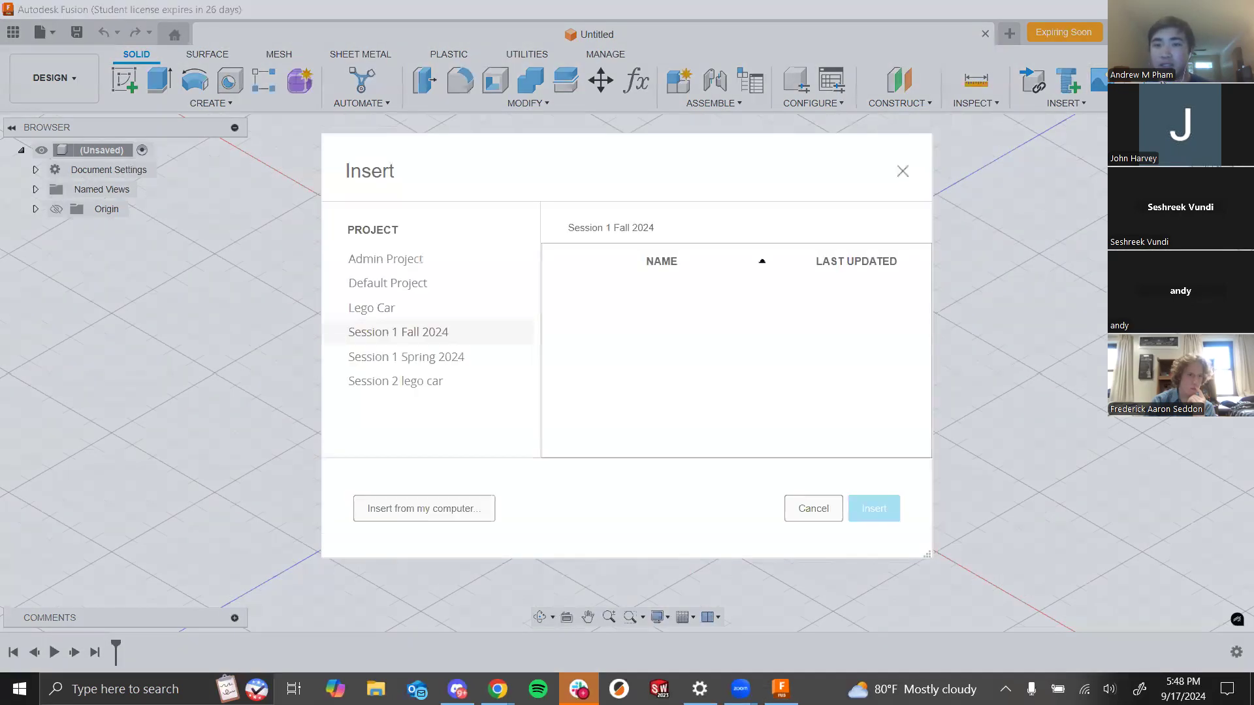
{"action": "left_click", "coordinate": [490, 511]}
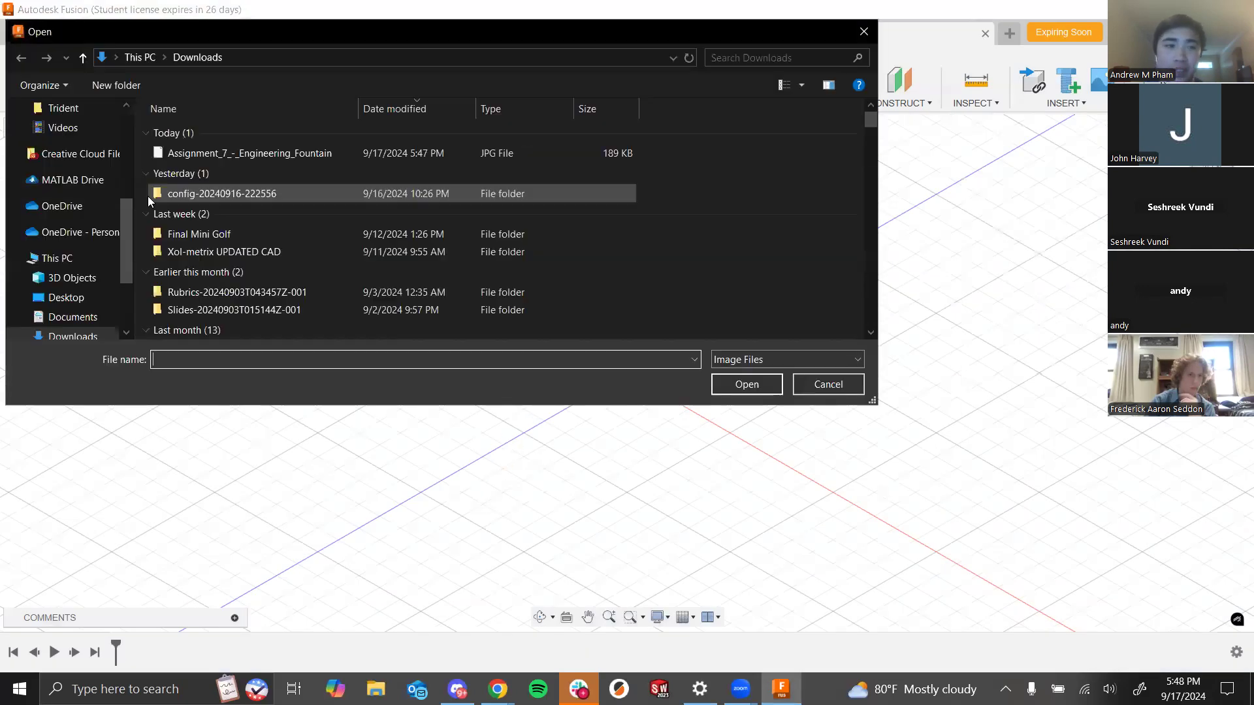
{"action": "left_click", "coordinate": [220, 153]}
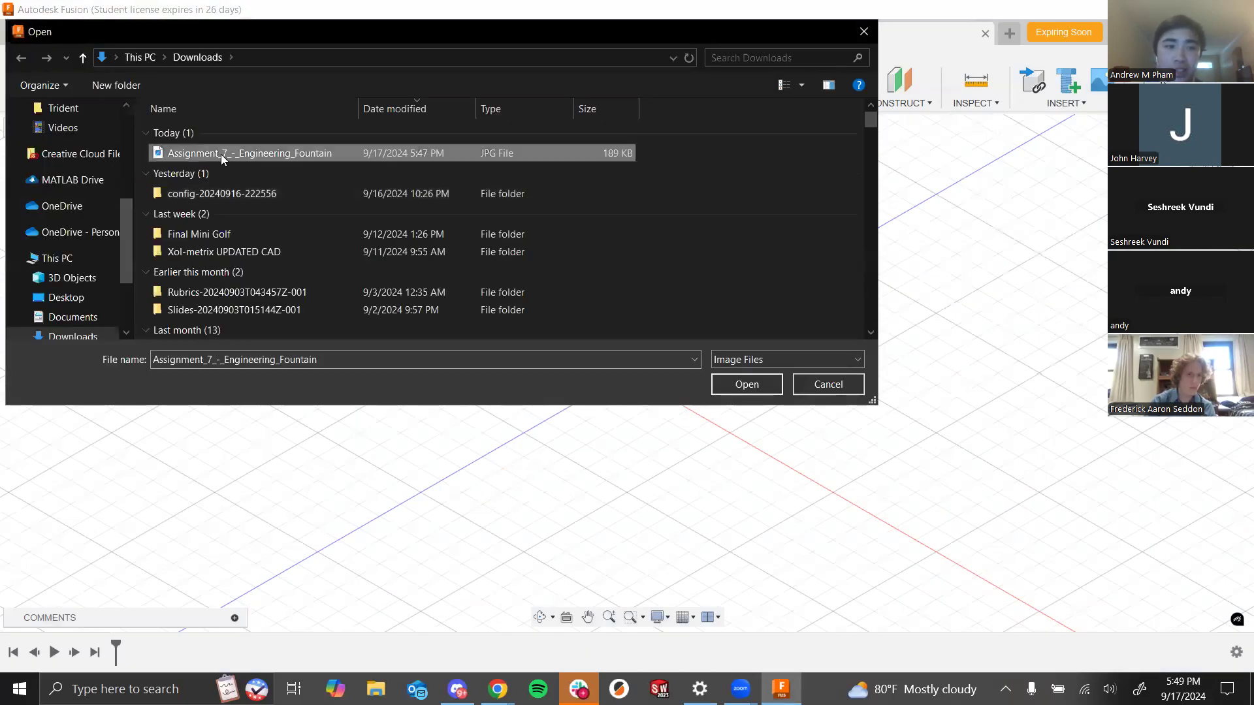
{"action": "left_click", "coordinate": [738, 391]}
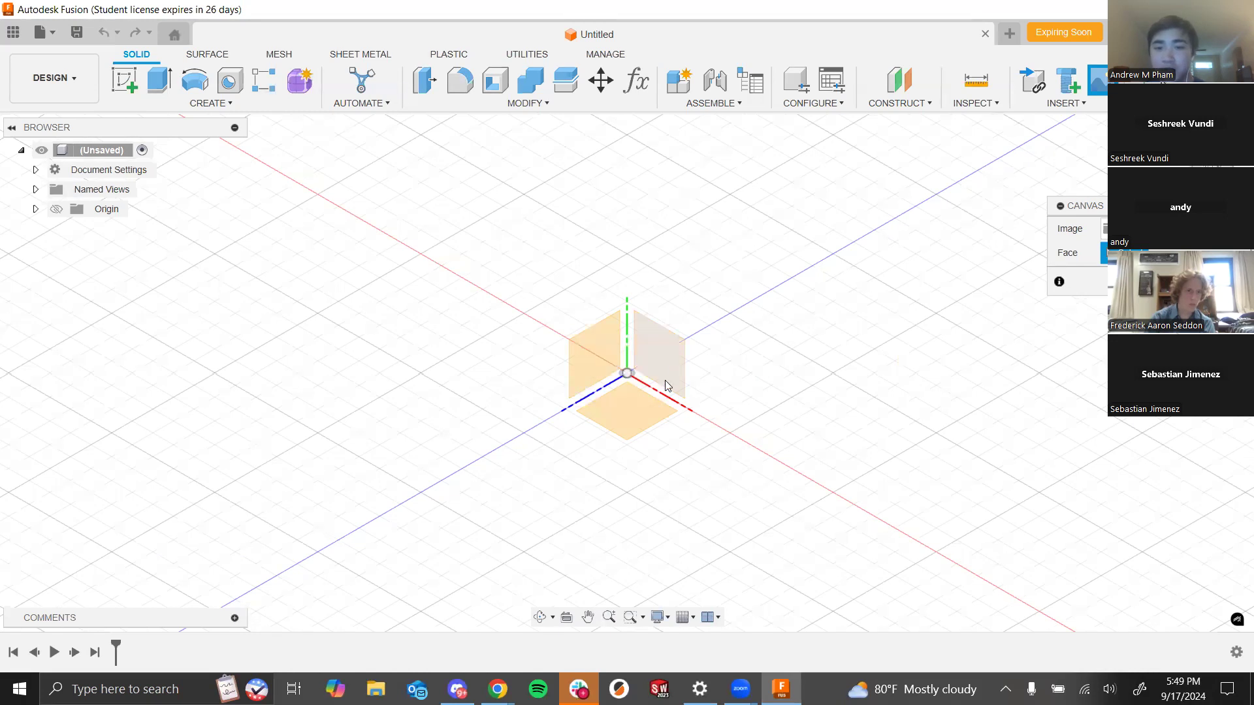
- Place the canvas image on the XY plane with its opacity set to 50 and confirm
{"action": "left_click", "coordinate": [666, 362]}
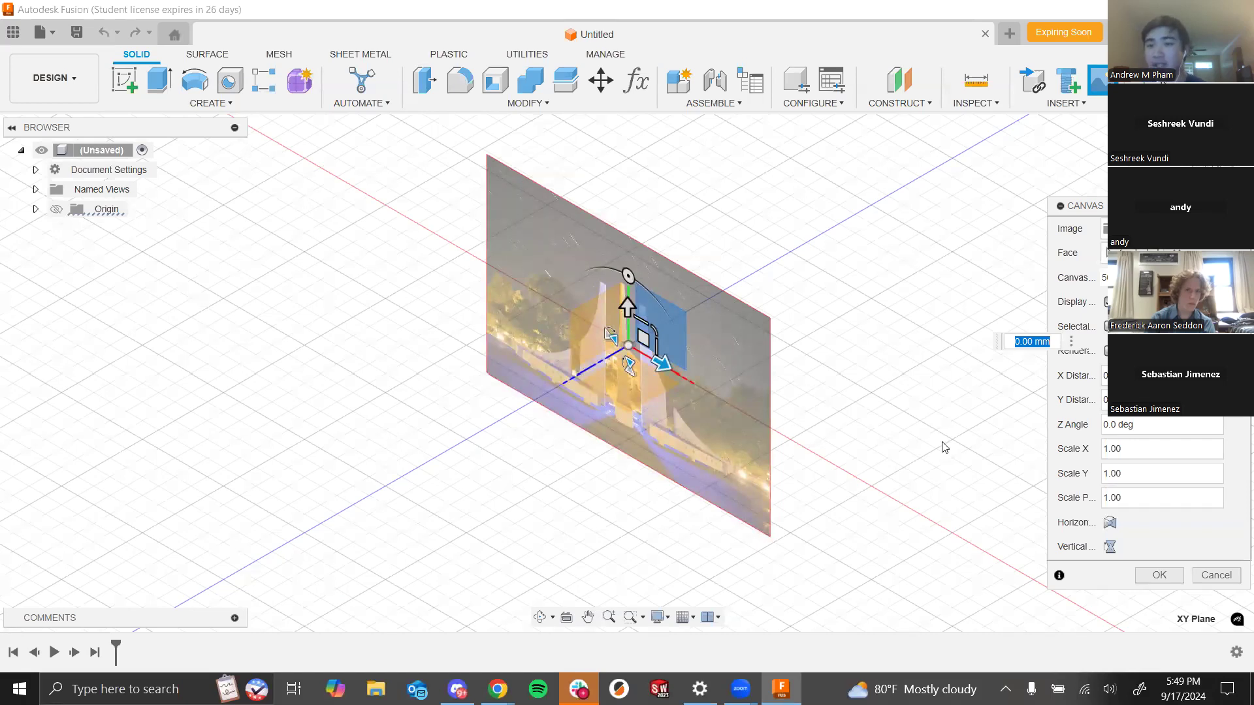
{"action": "middle_click_drag", "start_coordinate": [876, 367], "coordinate": [913, 381], "text": "shift"}
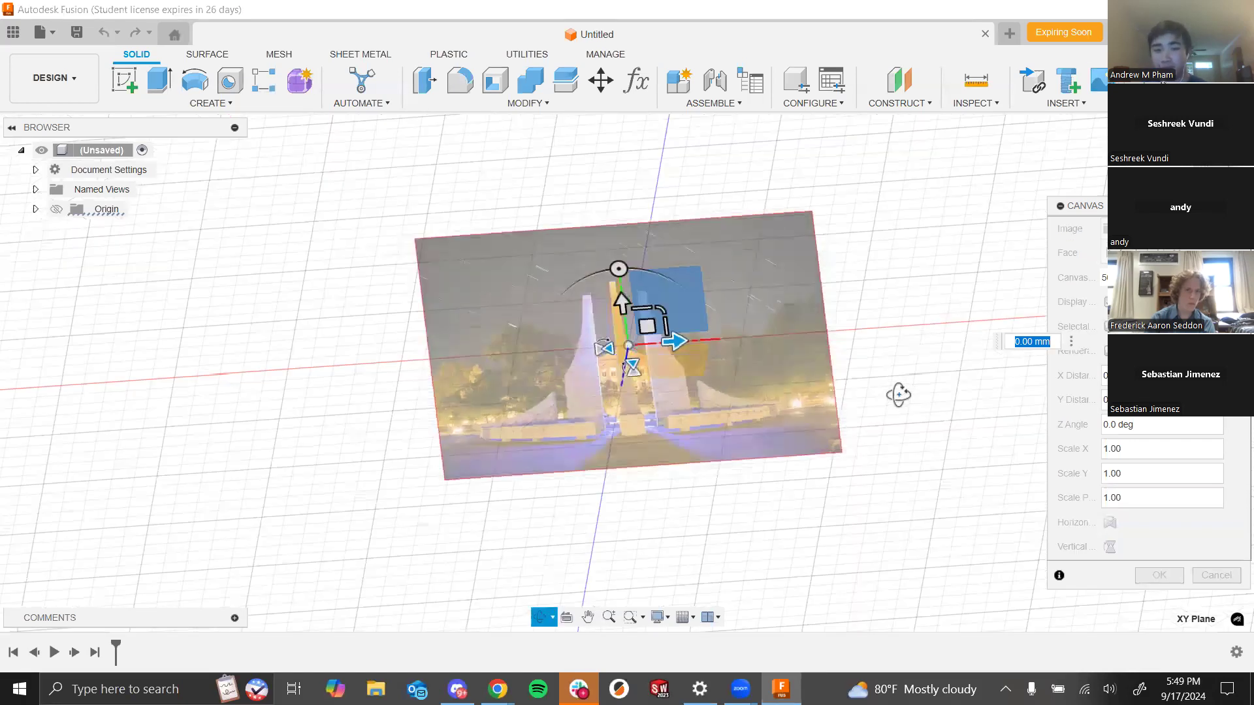
{"action": "scroll", "coordinate": [931, 426], "scroll_direction": "up", "scroll_amount": 5}
{"action": "scroll", "coordinate": [932, 421], "scroll_direction": "down", "scroll_amount": 3}
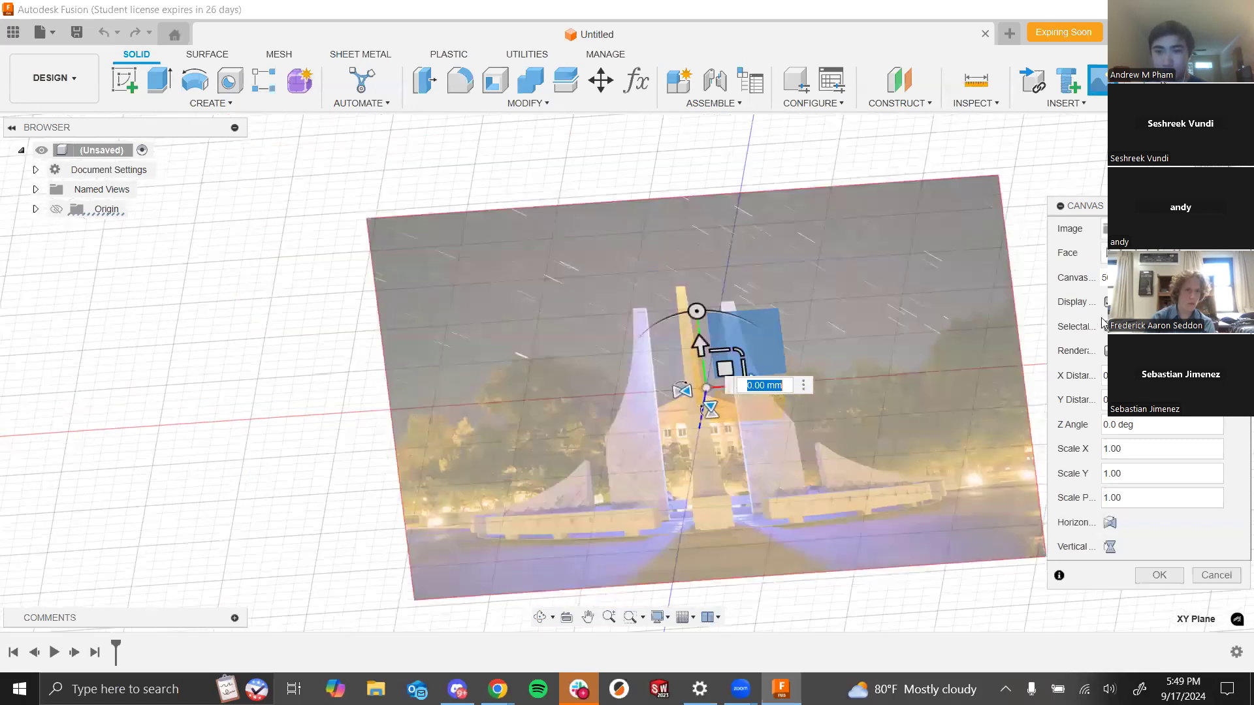
{"action": "left_click_drag", "start_coordinate": [1178, 278], "coordinate": [1051, 280]}
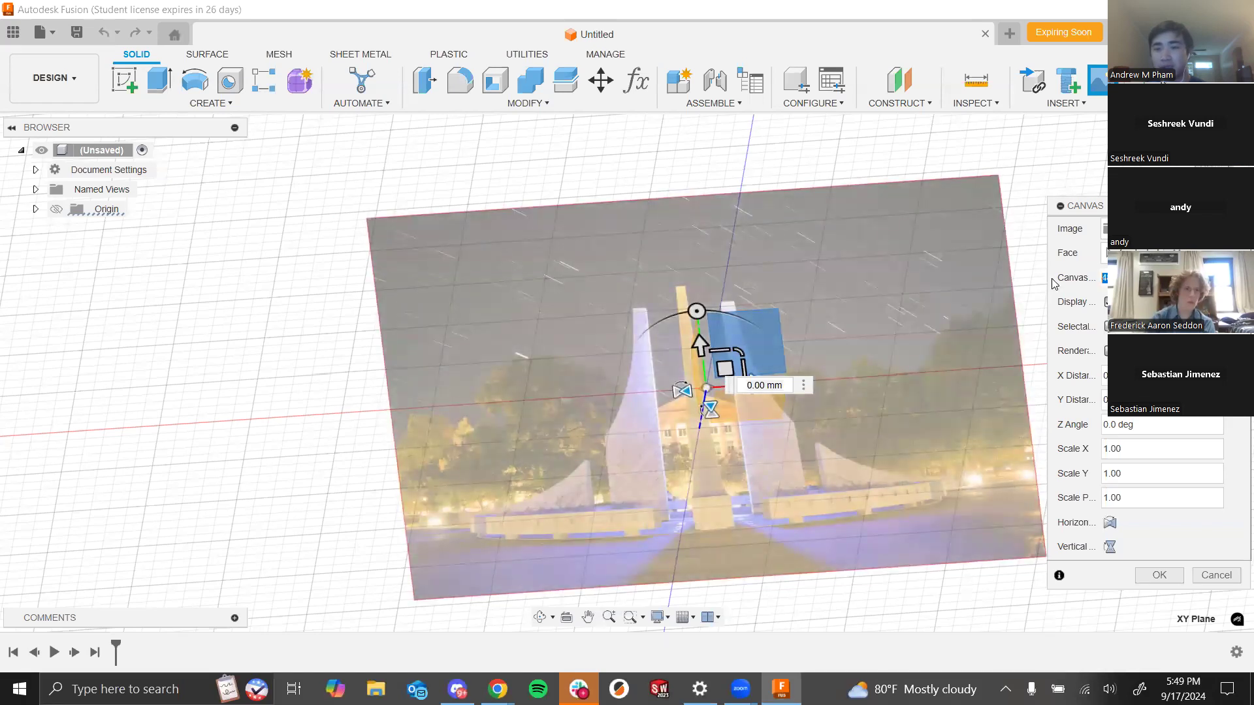
{"action": "type", "text": "50"}
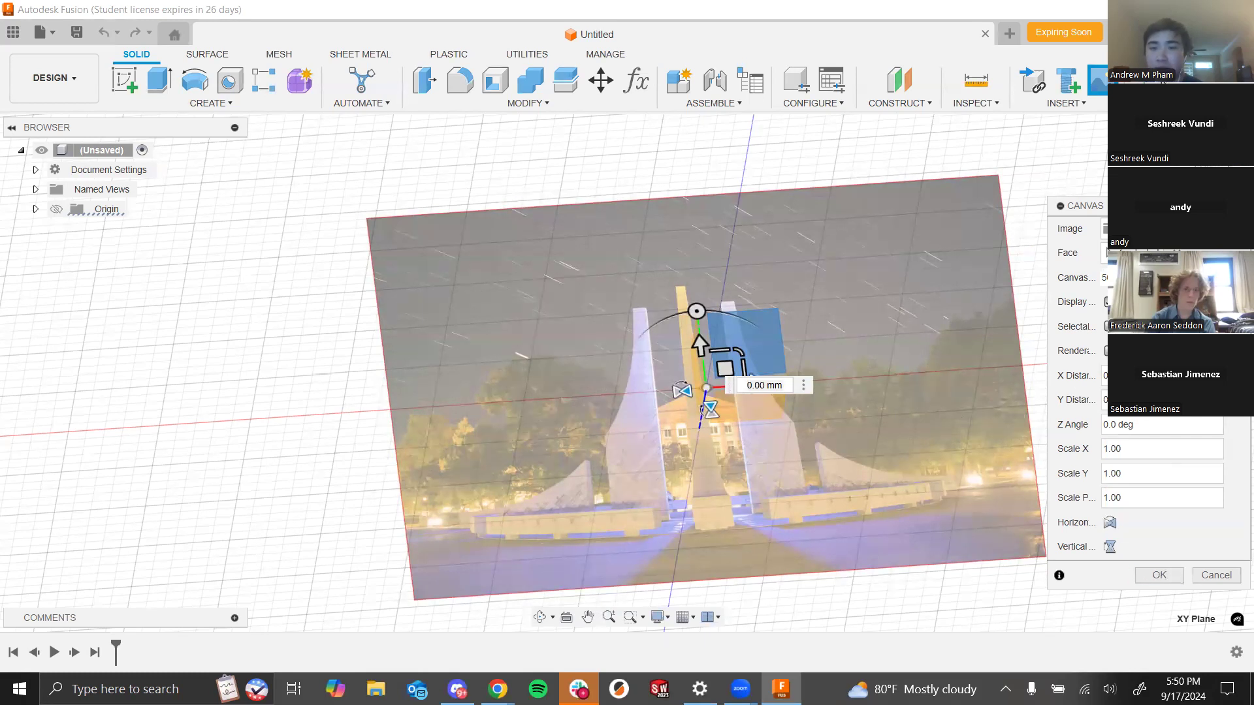
{"action": "left_click", "coordinate": [1152, 579]}
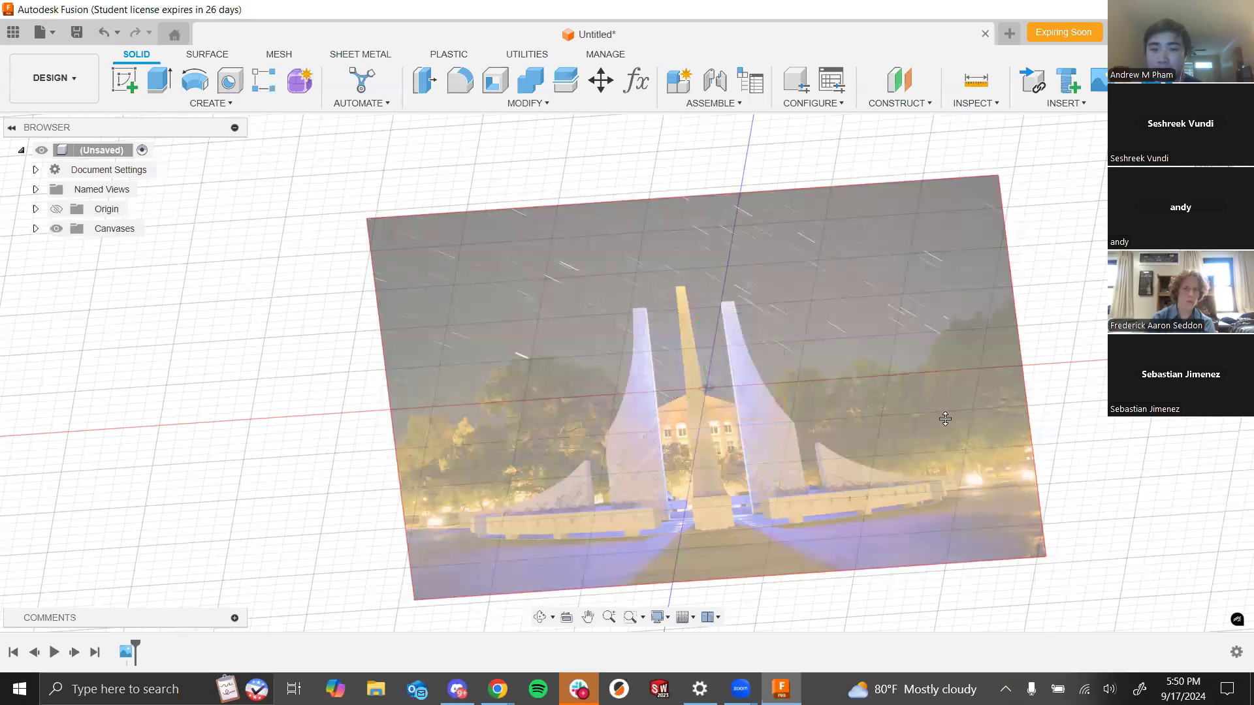
- Create a new sketch on the XY plane facing the canvas and start the Line tool
{"action": "middle_click_drag", "start_coordinate": [990, 366], "coordinate": [1019, 463], "text": "shift"}
{"action": "left_click_drag", "start_coordinate": [988, 356], "coordinate": [954, 403]}
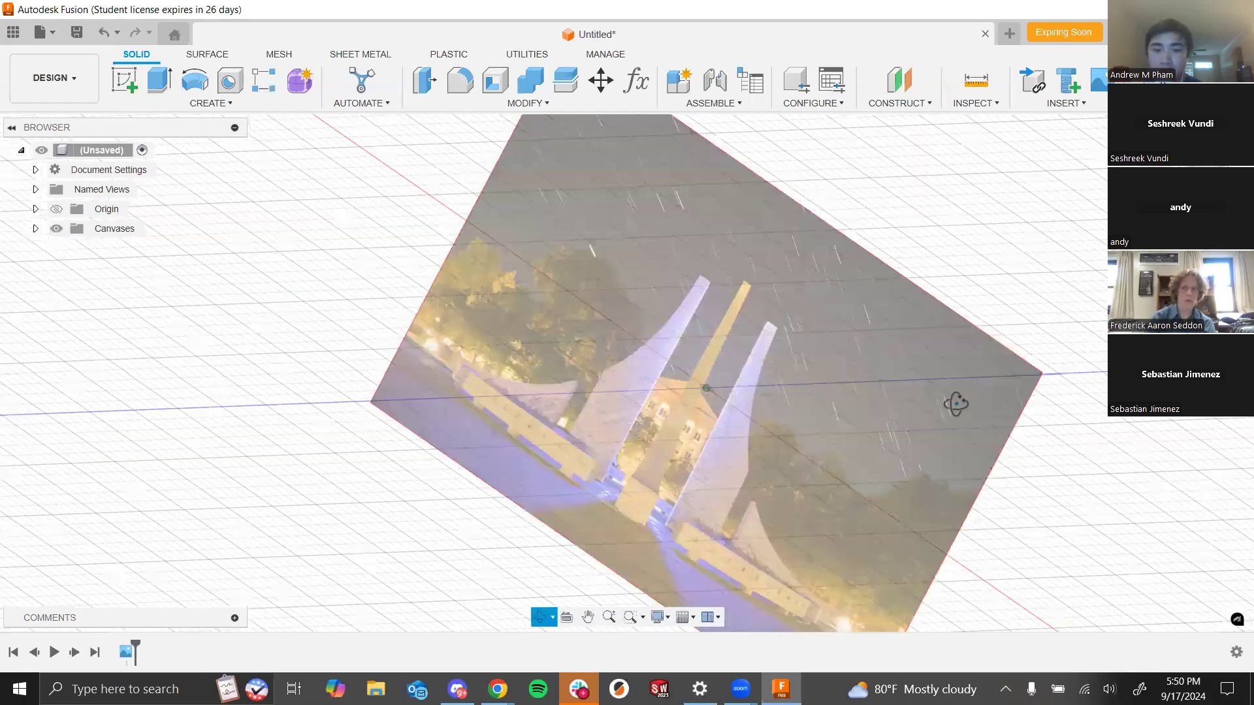
{"action": "middle_click_drag", "start_coordinate": [985, 423], "coordinate": [1009, 414], "text": "shift"}
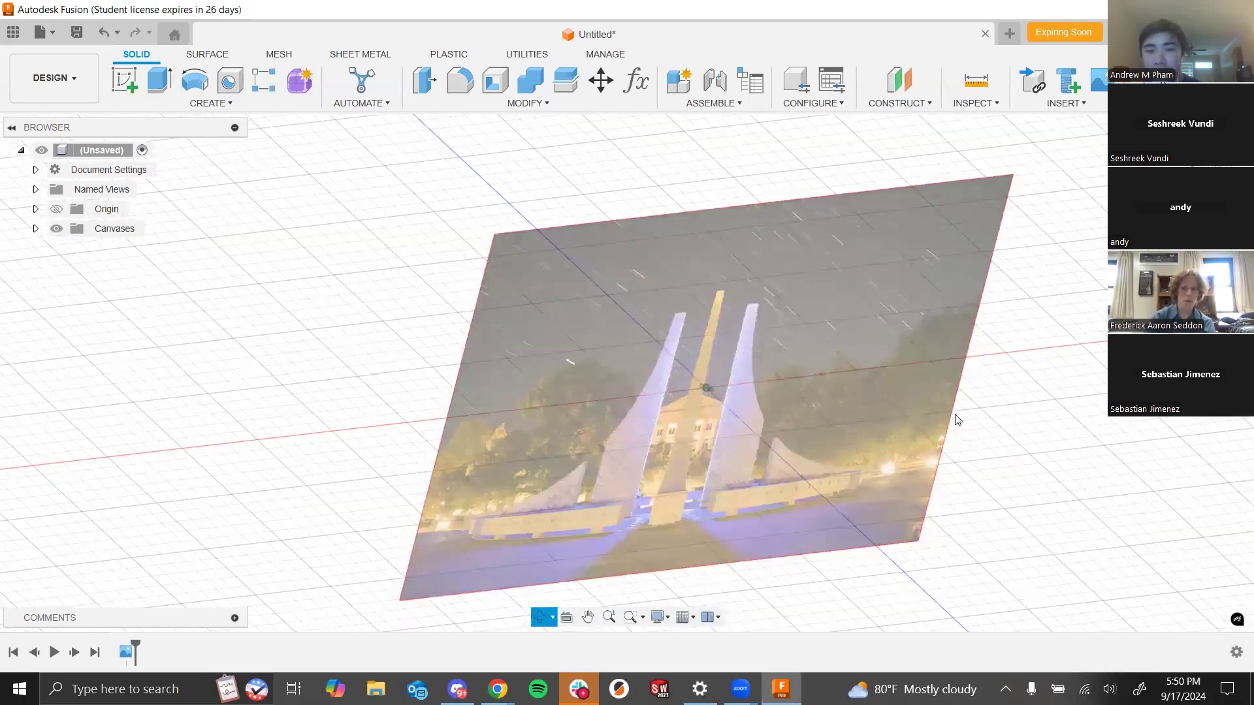
{"action": "middle_click_drag", "start_coordinate": [851, 420], "coordinate": [1023, 309], "text": "shift"}
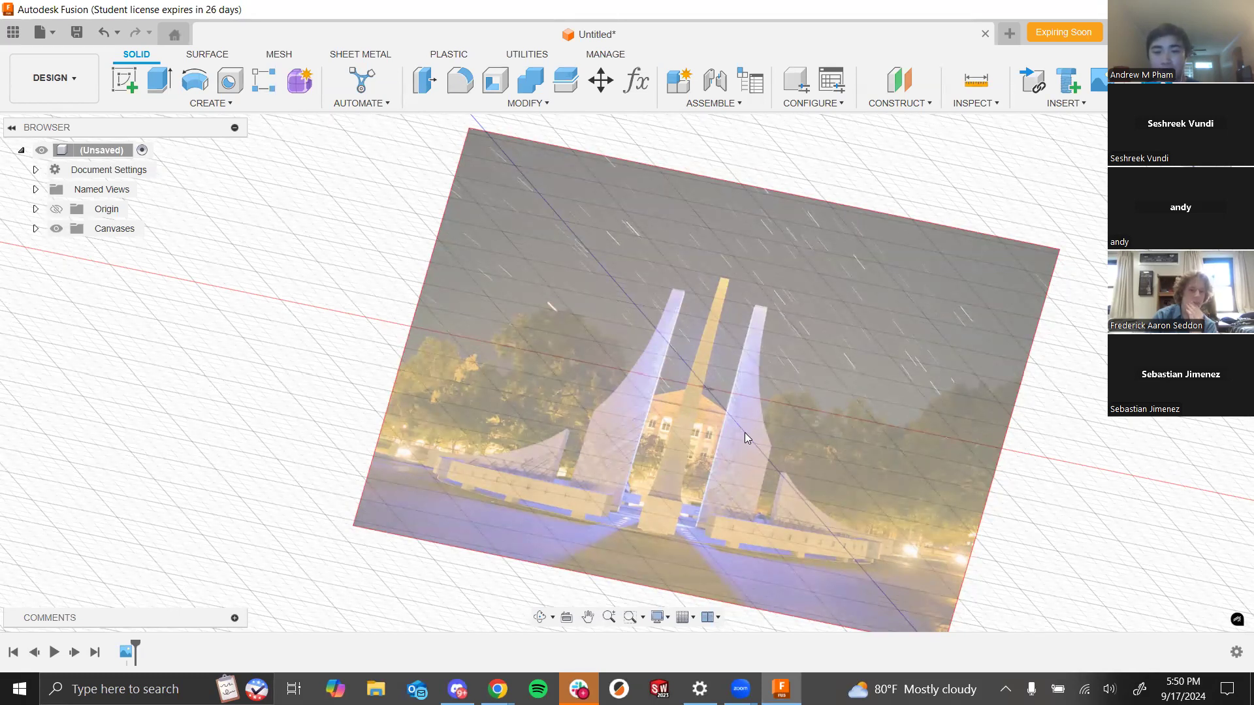
{"action": "left_click", "coordinate": [126, 85]}
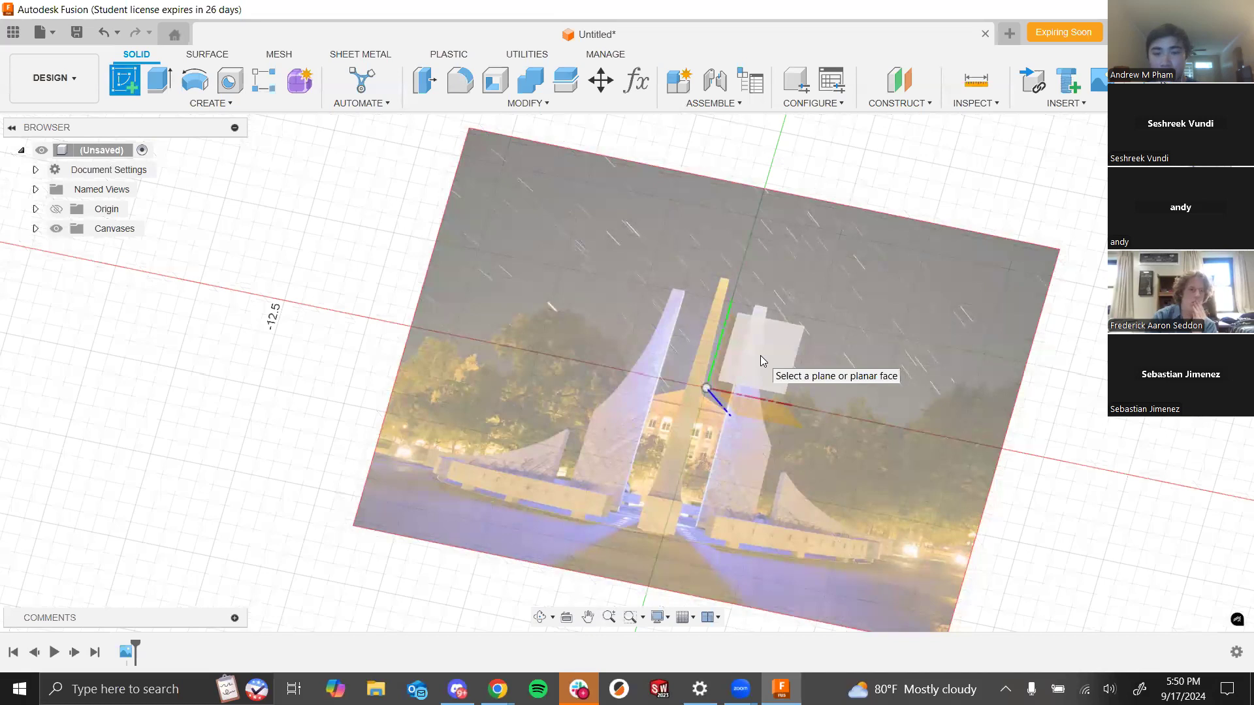
{"action": "left_click", "coordinate": [760, 356]}
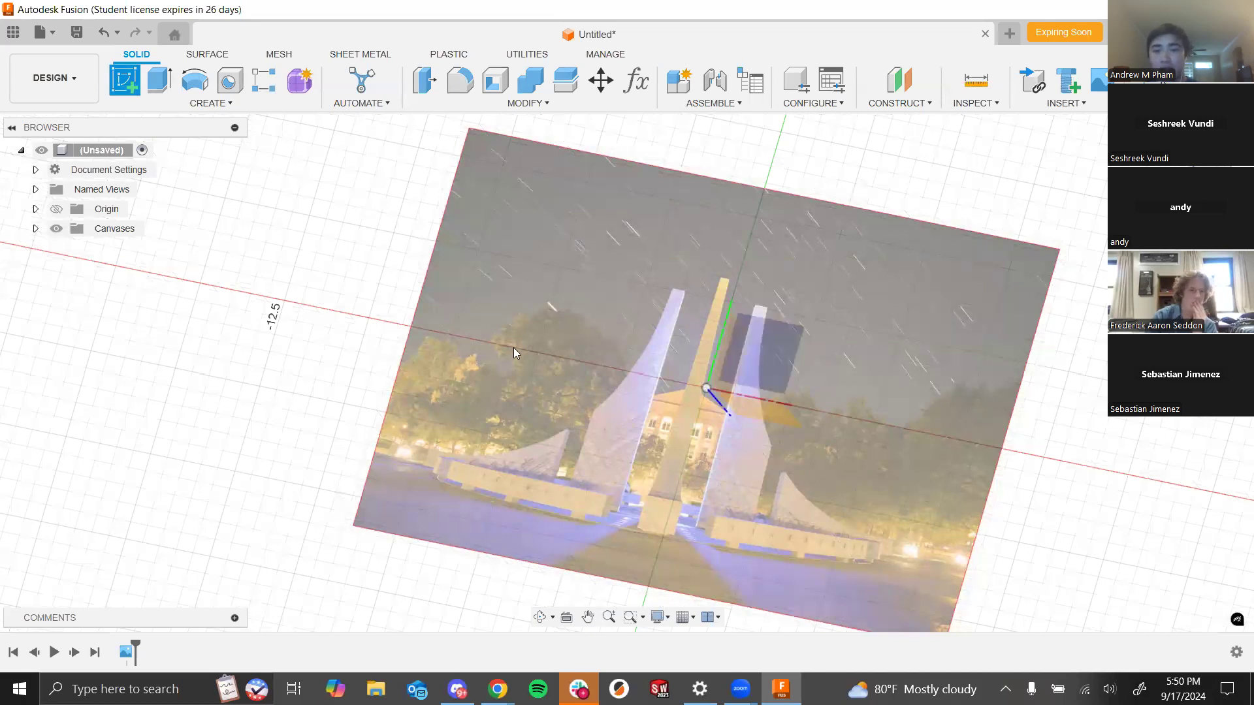
{"action": "left_click", "coordinate": [785, 347]}
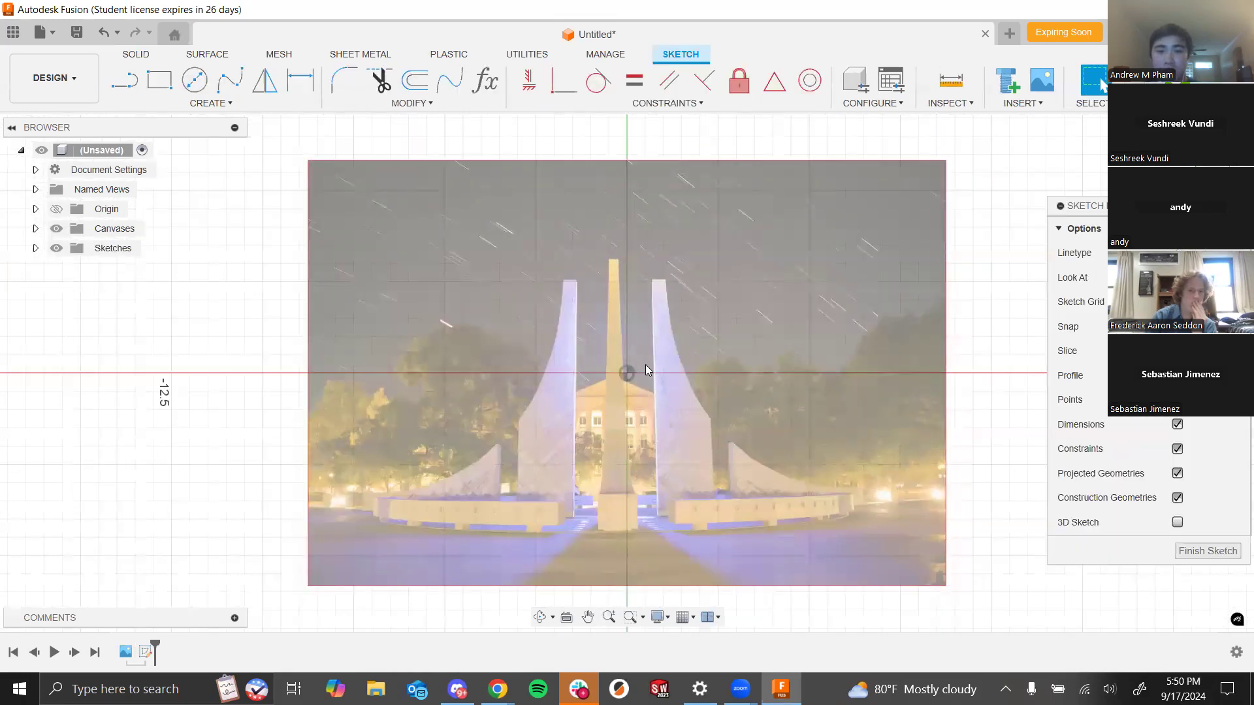
{"action": "left_click", "coordinate": [123, 81]}
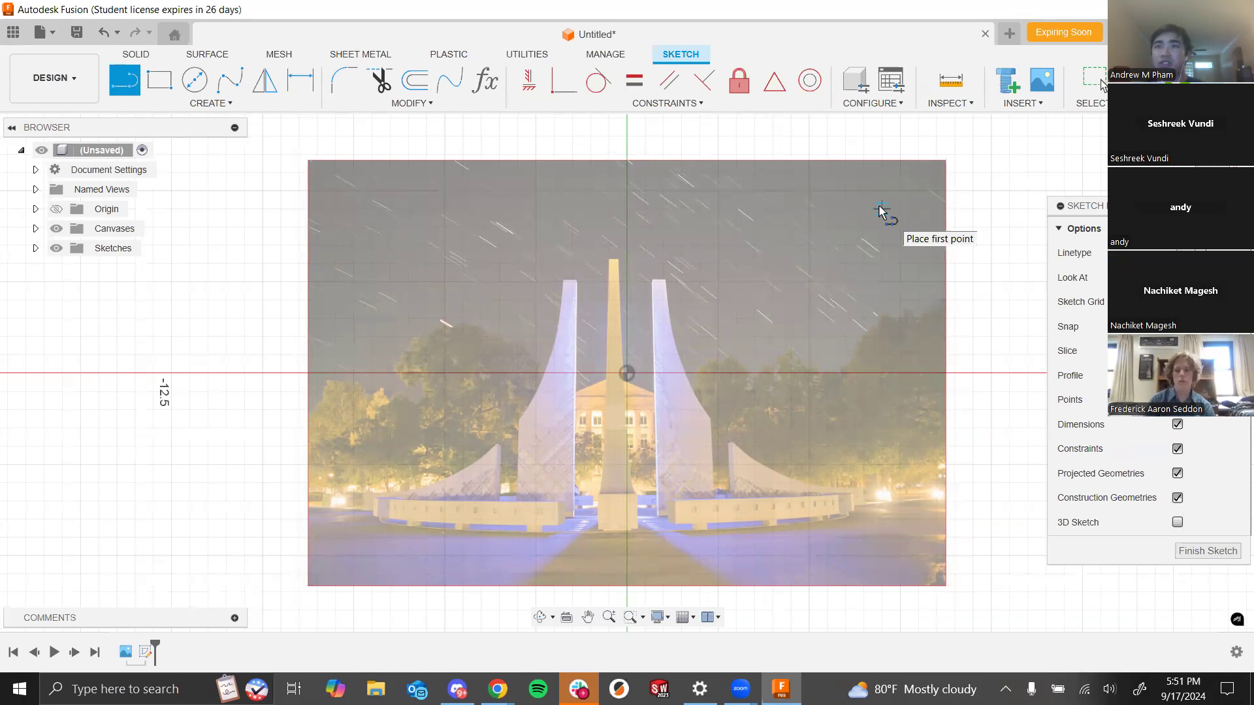
{"action": "key", "text": "alt+Tab"}
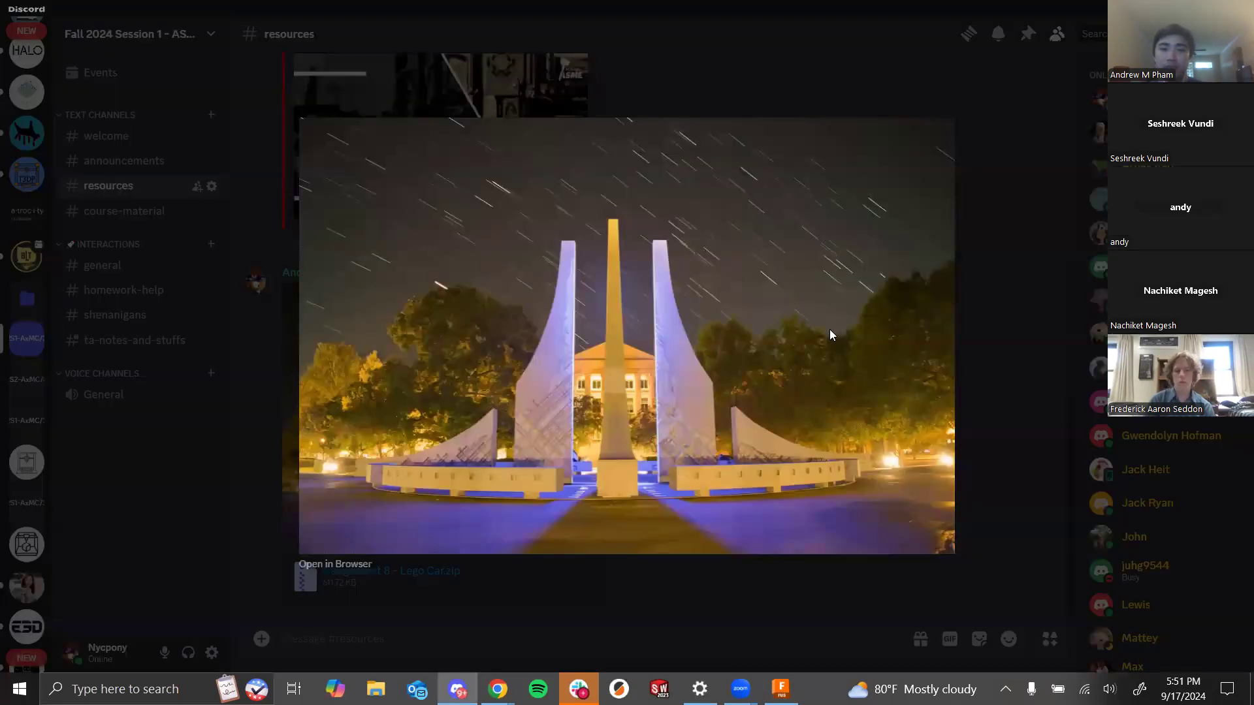
{"action": "right_click", "coordinate": [758, 303]}
{"action": "left_click", "coordinate": [771, 336]}
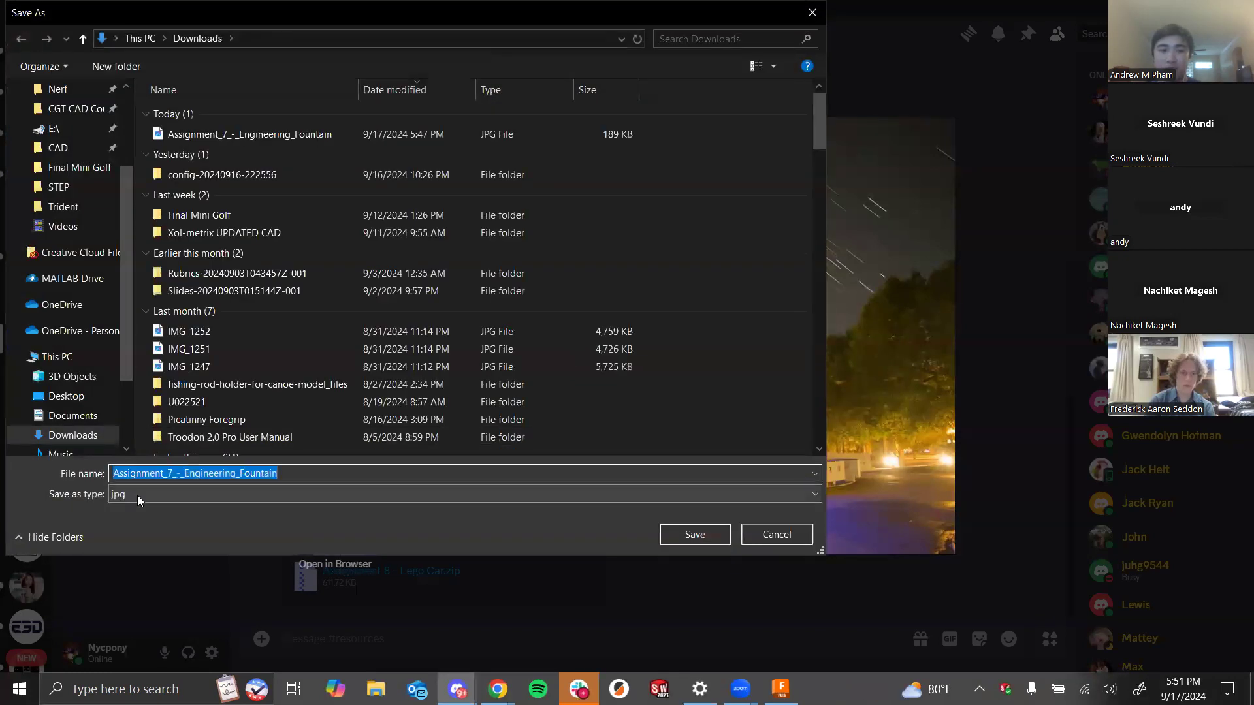
{"action": "left_click", "coordinate": [137, 495]}
{"action": "left_click", "coordinate": [117, 510]}
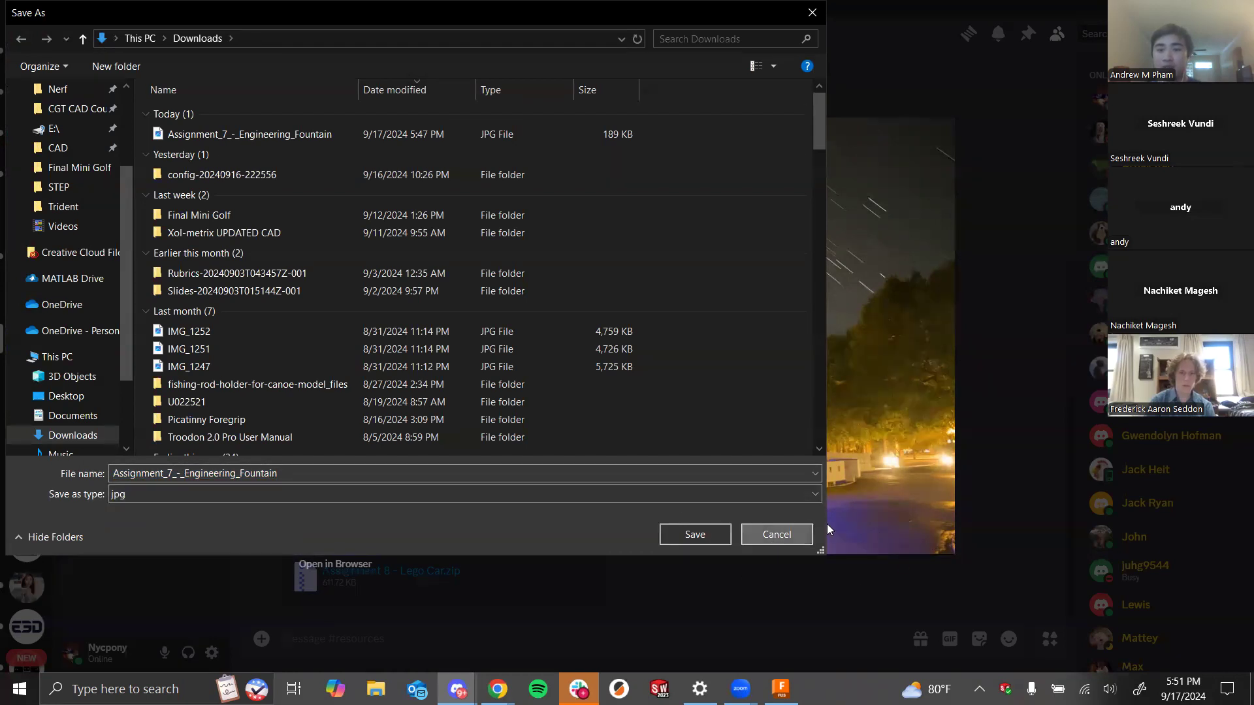
{"action": "left_click", "coordinate": [747, 536]}
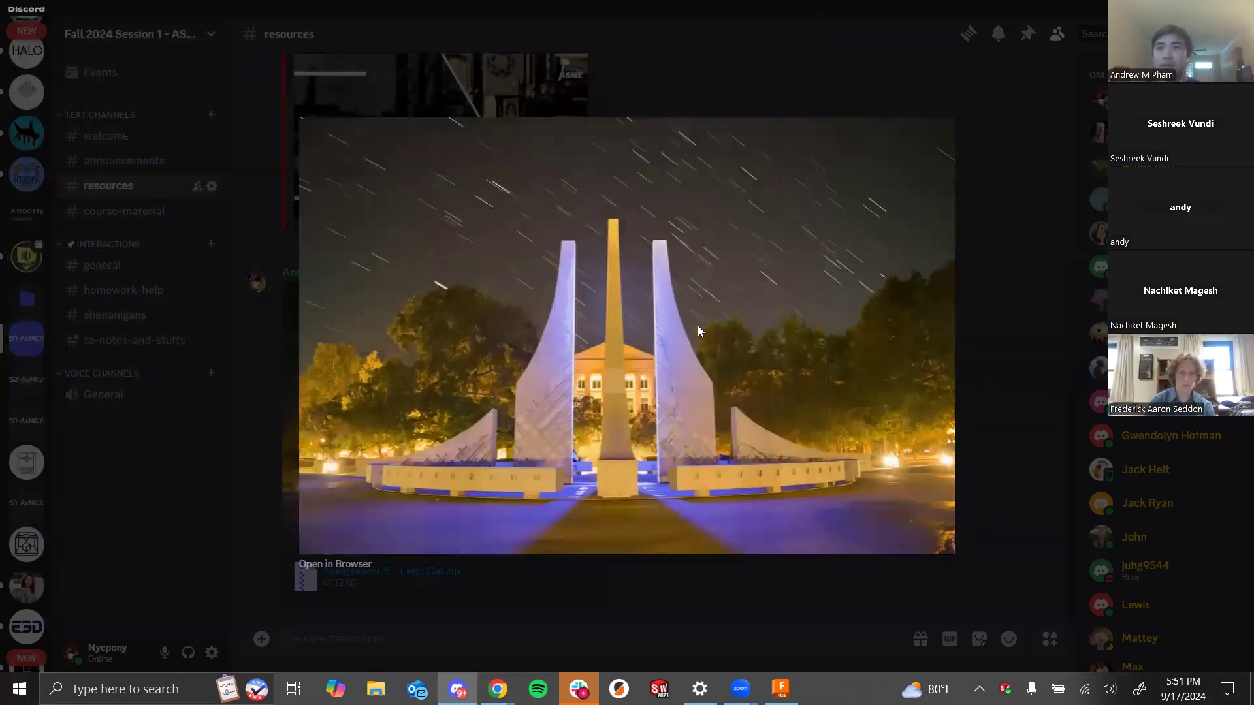
{"action": "key", "text": "alt+Tab"}
- Draw a line chain tracing the right spire: a short segment across its top, down its inner edge, then right along the base
{"action": "left_click", "coordinate": [582, 254]}
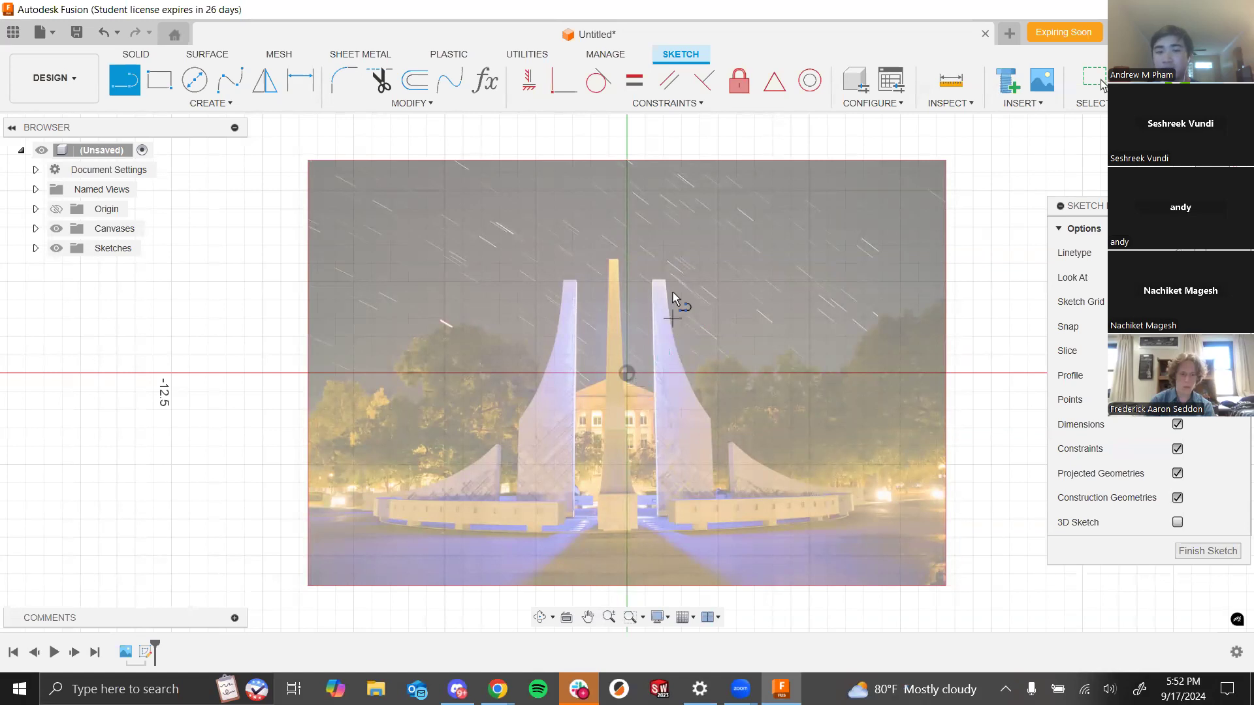
{"action": "scroll", "coordinate": [670, 296], "scroll_direction": "down", "scroll_amount": 1}
{"action": "scroll", "coordinate": [668, 304], "scroll_direction": "up", "scroll_amount": 3}
{"action": "scroll", "coordinate": [665, 282], "scroll_direction": "up", "scroll_amount": 2}
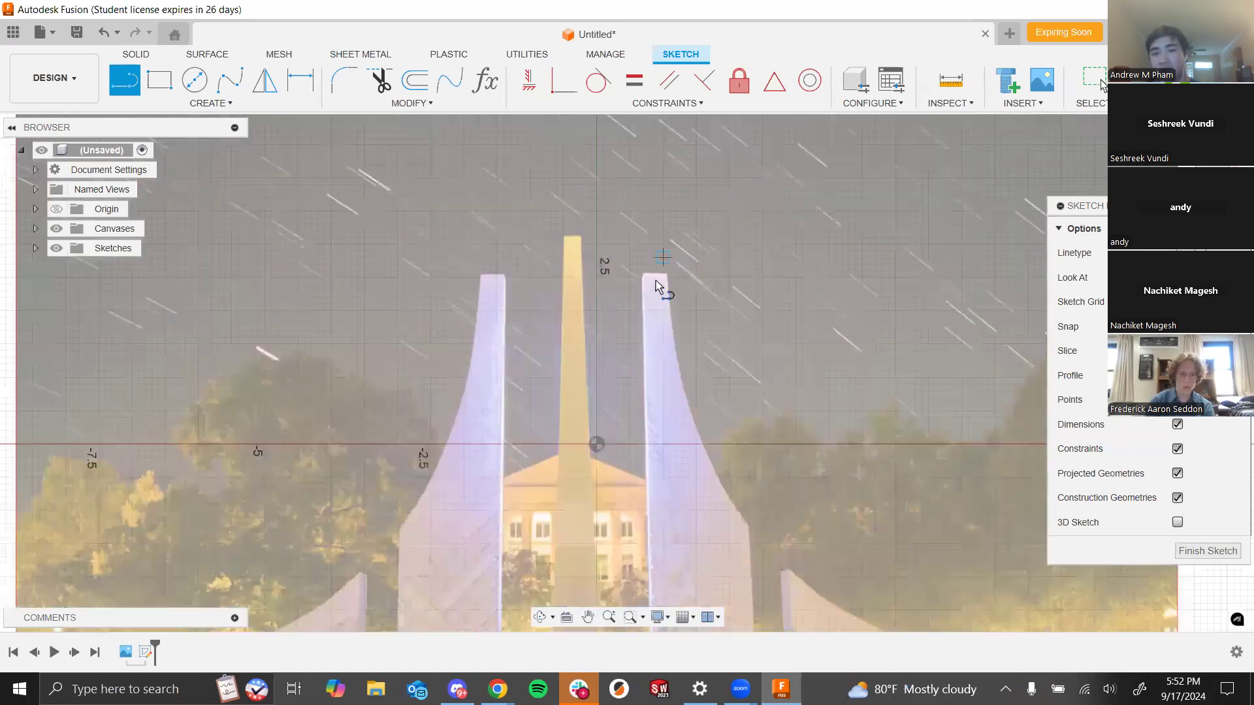
{"action": "left_click", "coordinate": [664, 278]}
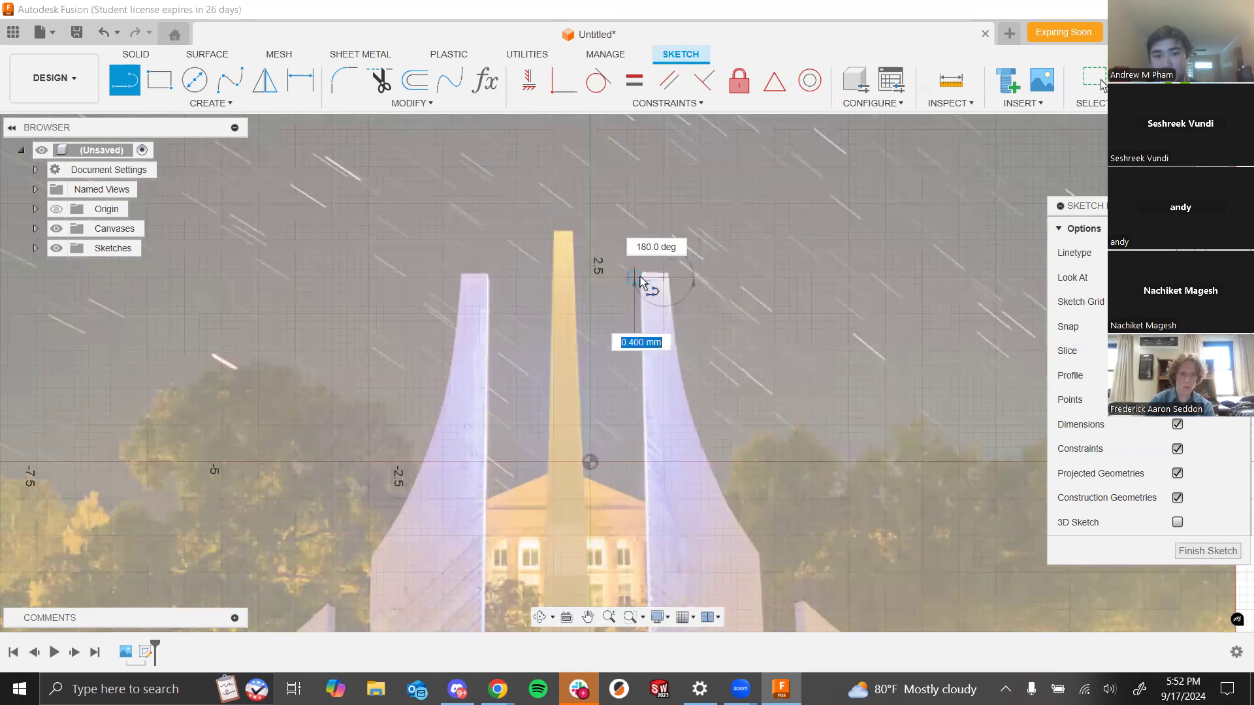
{"action": "scroll", "coordinate": [642, 457], "scroll_direction": "down", "scroll_amount": 3}
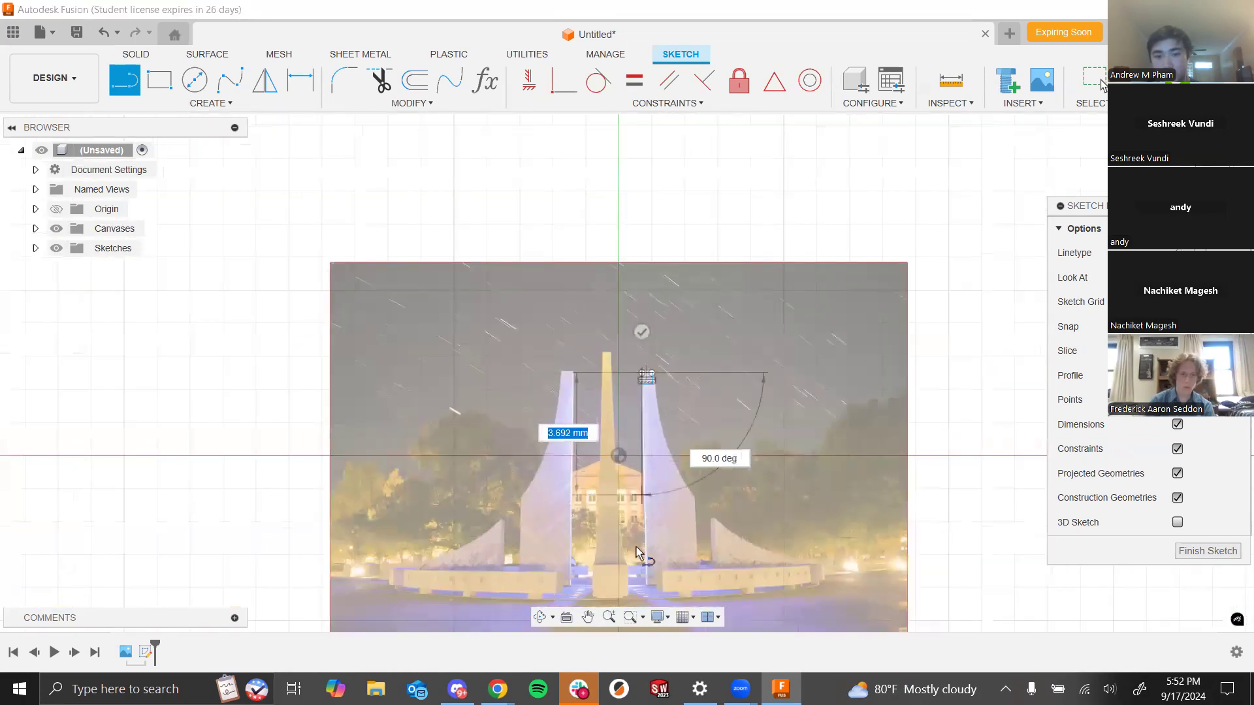
{"action": "scroll", "coordinate": [637, 546], "scroll_direction": "up", "scroll_amount": 3}
{"action": "left_click", "coordinate": [657, 593]}
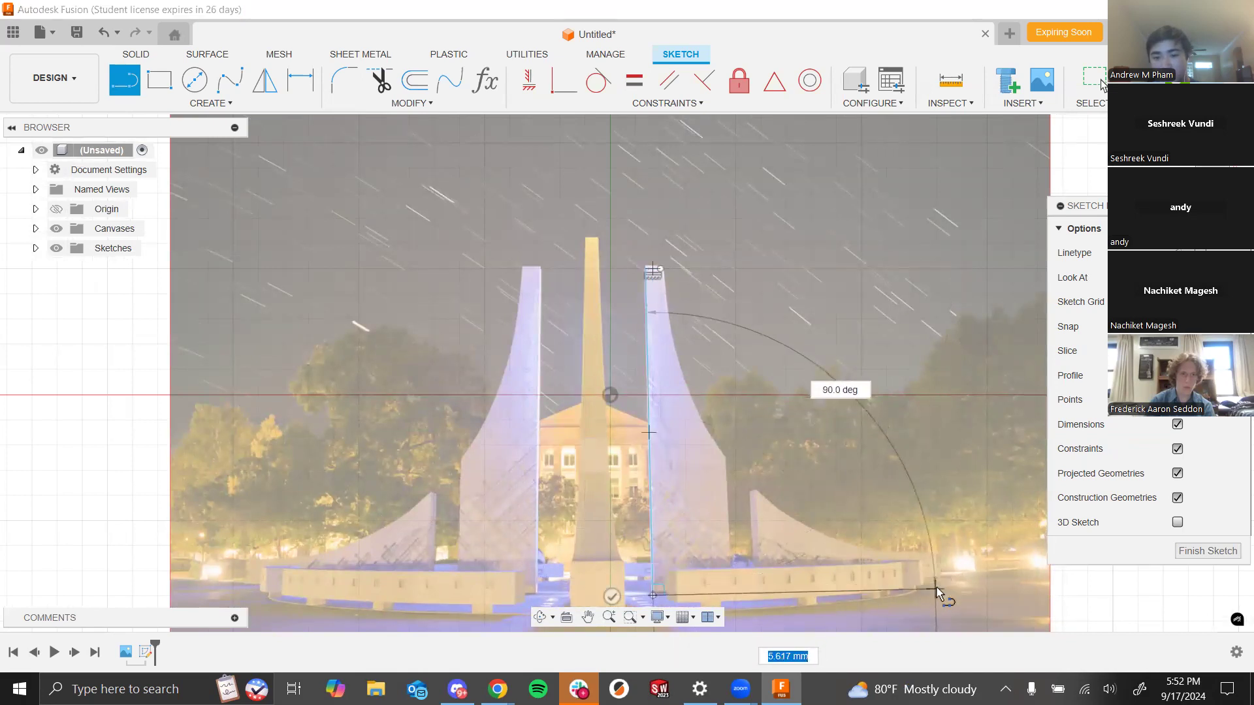
{"action": "left_click", "coordinate": [935, 585]}
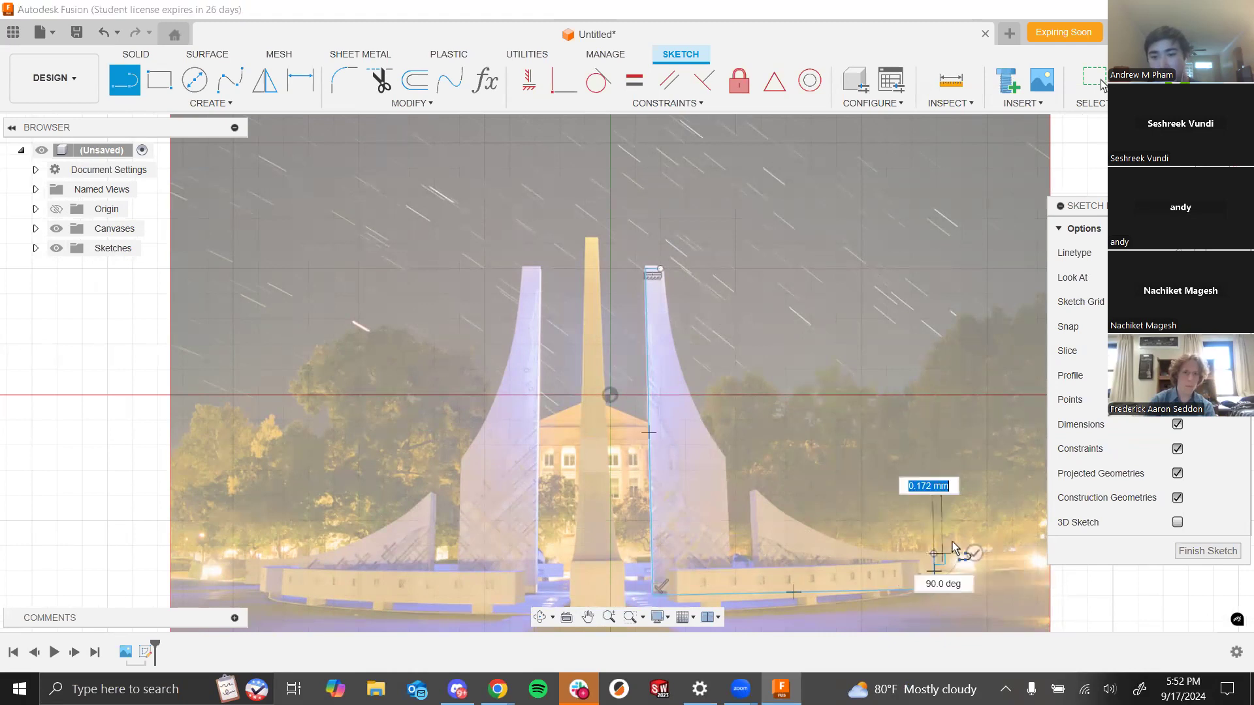
{"action": "key", "text": "Escape"}
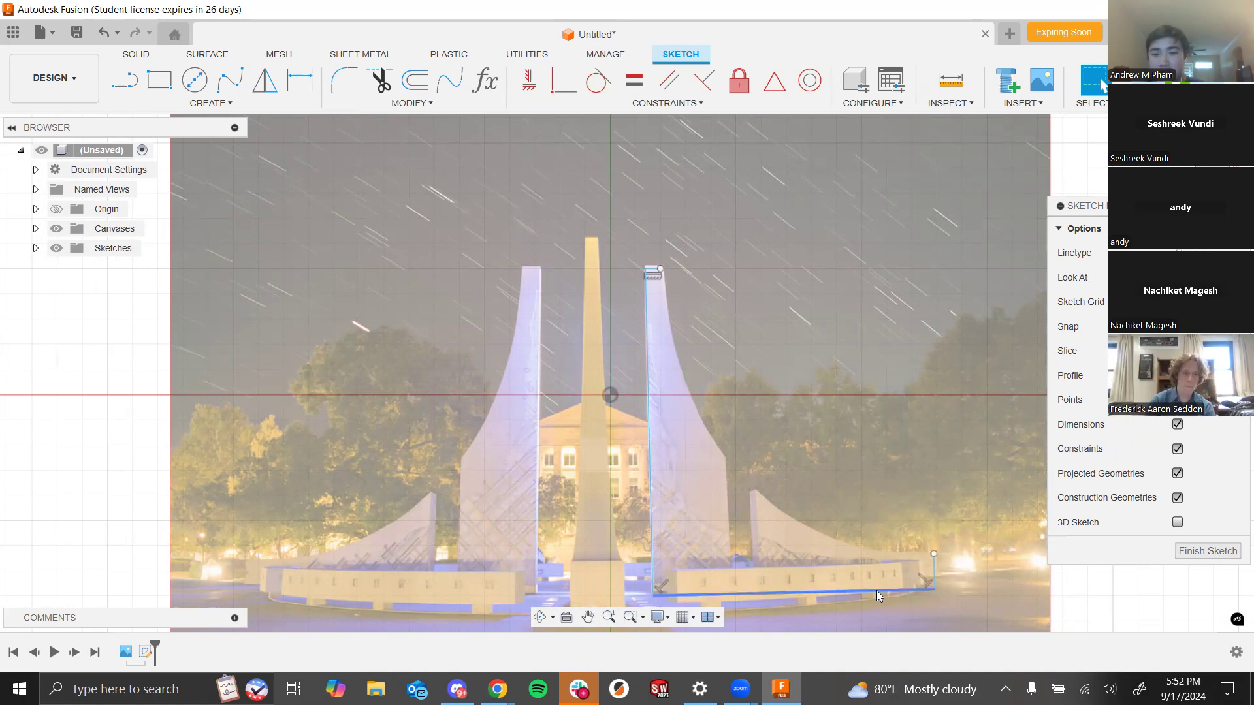
- Zoom in to examine the short line across the top of the right spire
{"action": "scroll", "coordinate": [653, 267], "scroll_direction": "up", "scroll_amount": 4}
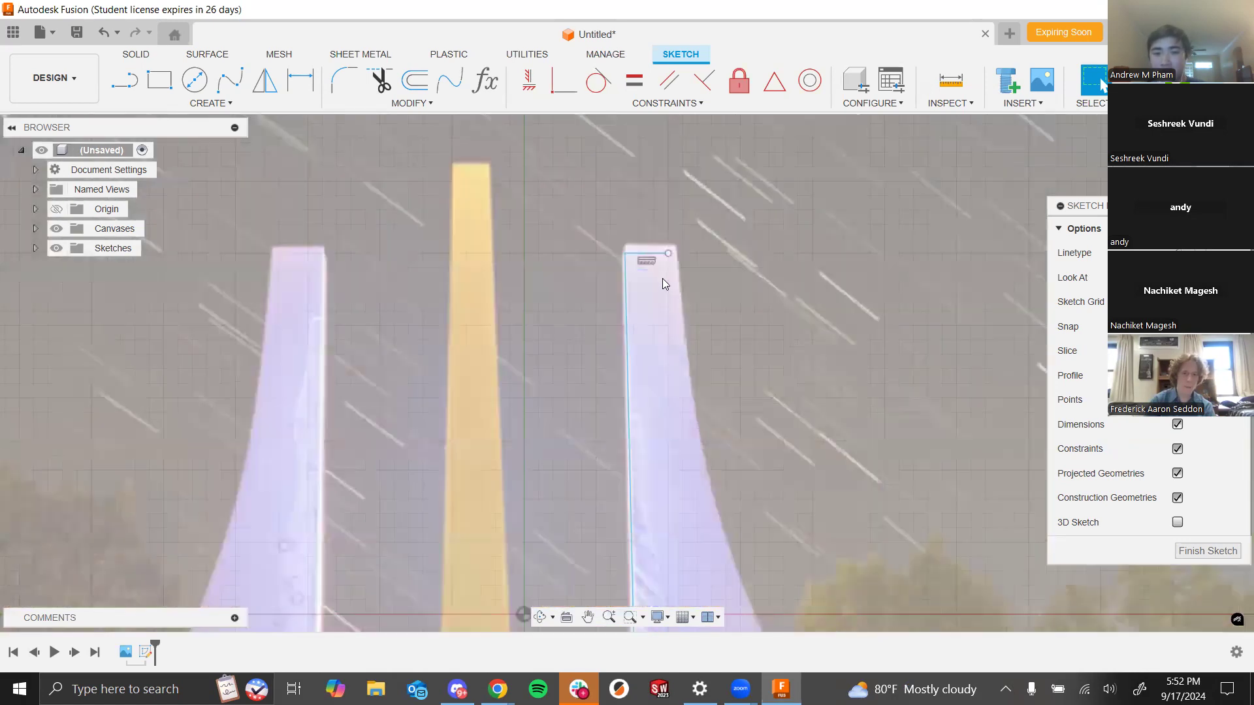
{"action": "left_click", "coordinate": [646, 227]}
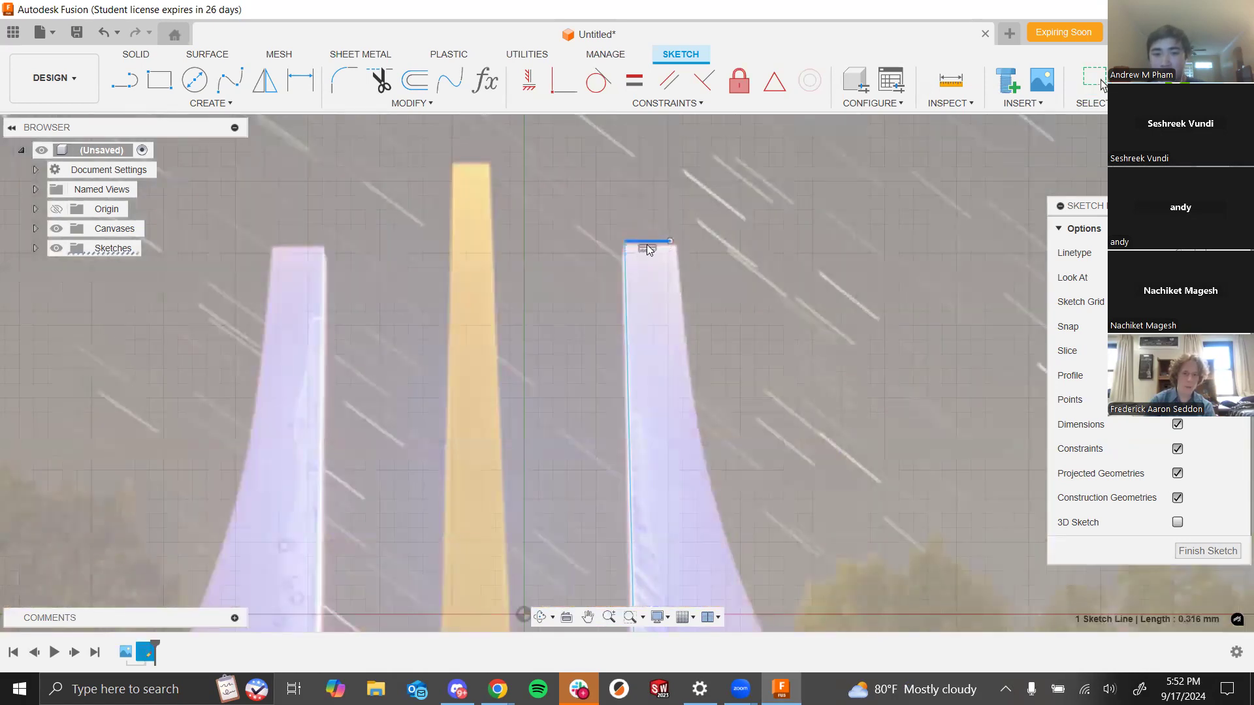
{"action": "scroll", "coordinate": [722, 425], "scroll_direction": "down", "scroll_amount": 5}
{"action": "scroll", "coordinate": [326, 287], "scroll_direction": "down", "scroll_amount": 3}
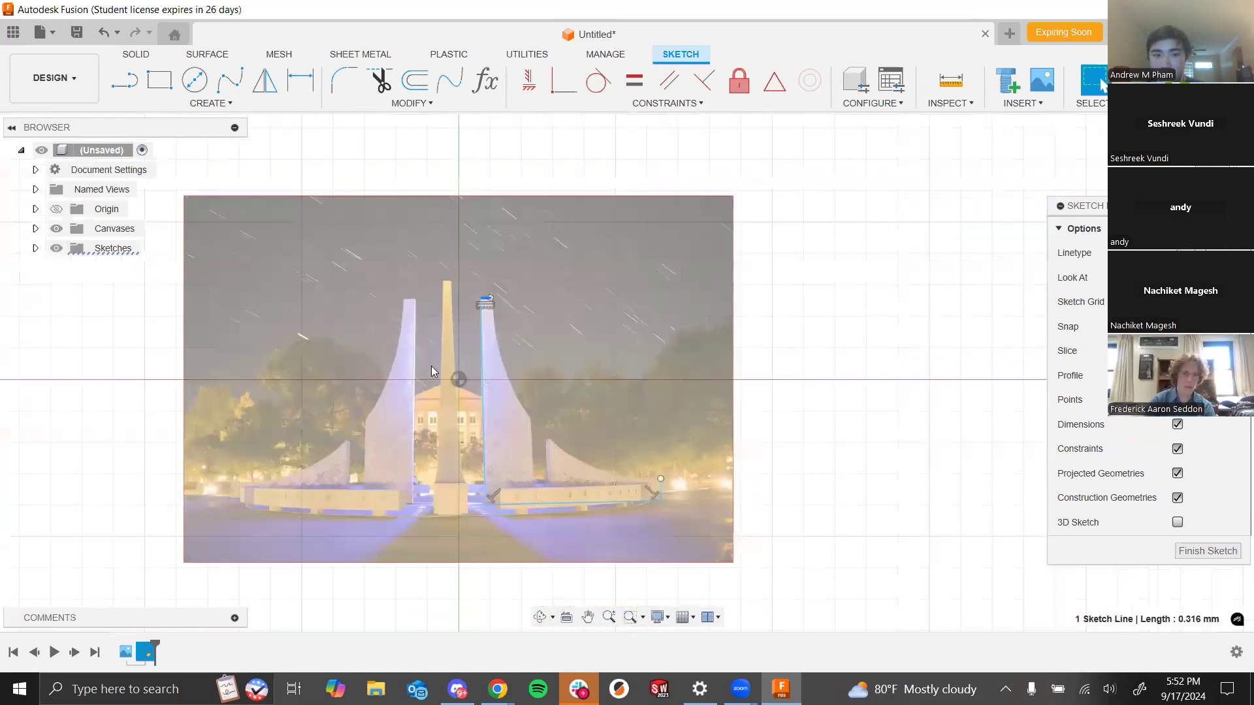
{"action": "scroll", "coordinate": [431, 365], "scroll_direction": "up", "scroll_amount": 5}
{"action": "left_click", "coordinate": [768, 498]}
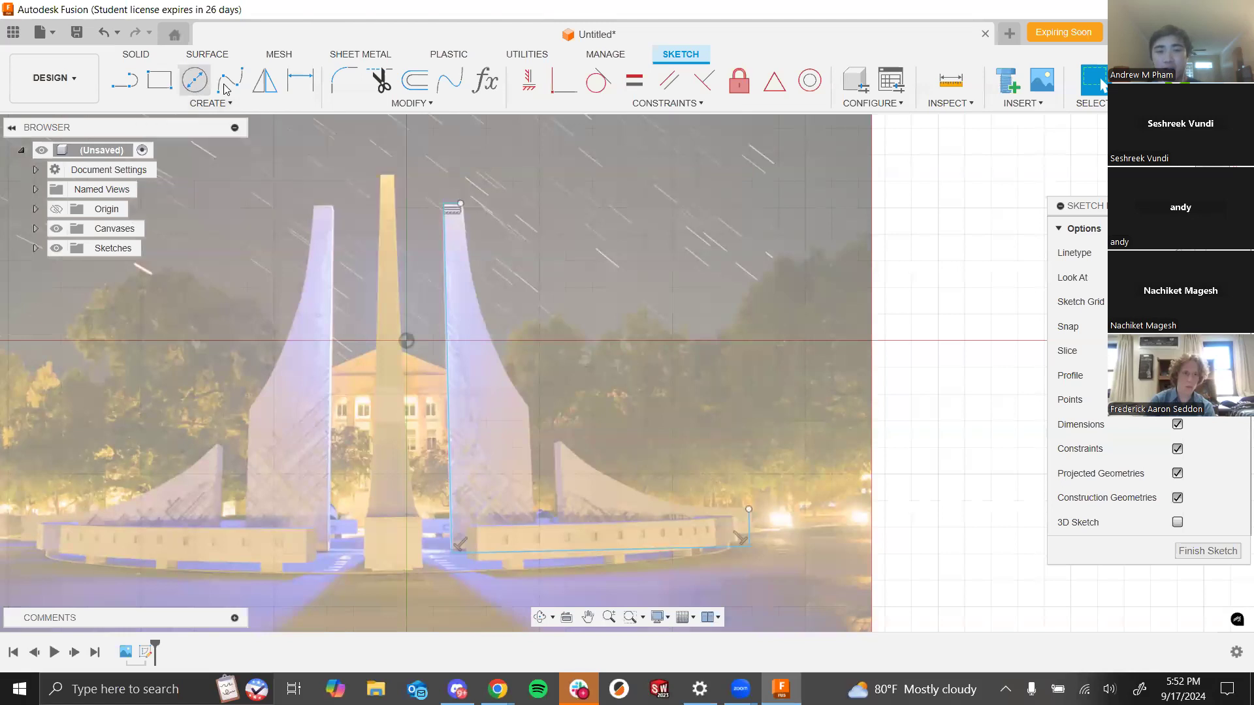
{"action": "left_click", "coordinate": [195, 77]}
{"action": "key", "text": "Escape"}
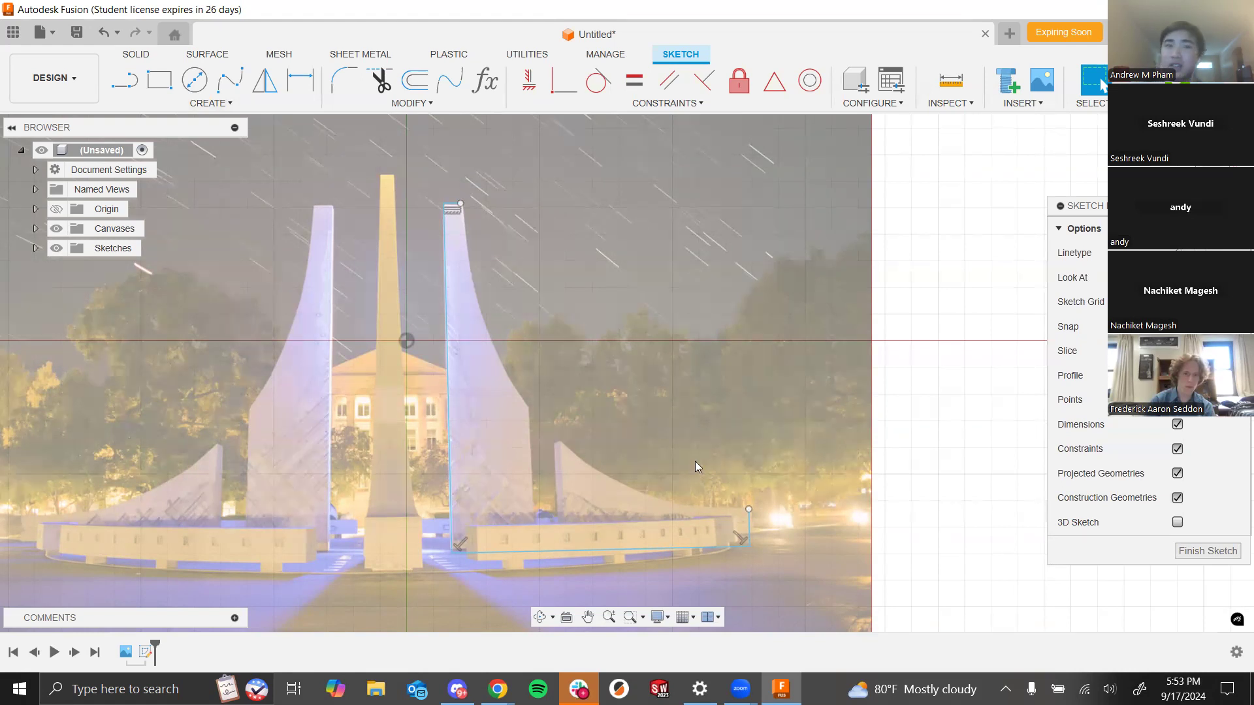
- Draw a fit point spline tracing the right spire's curved outer edge from its top down to the right end of the base
{"action": "left_click", "coordinate": [228, 81]}
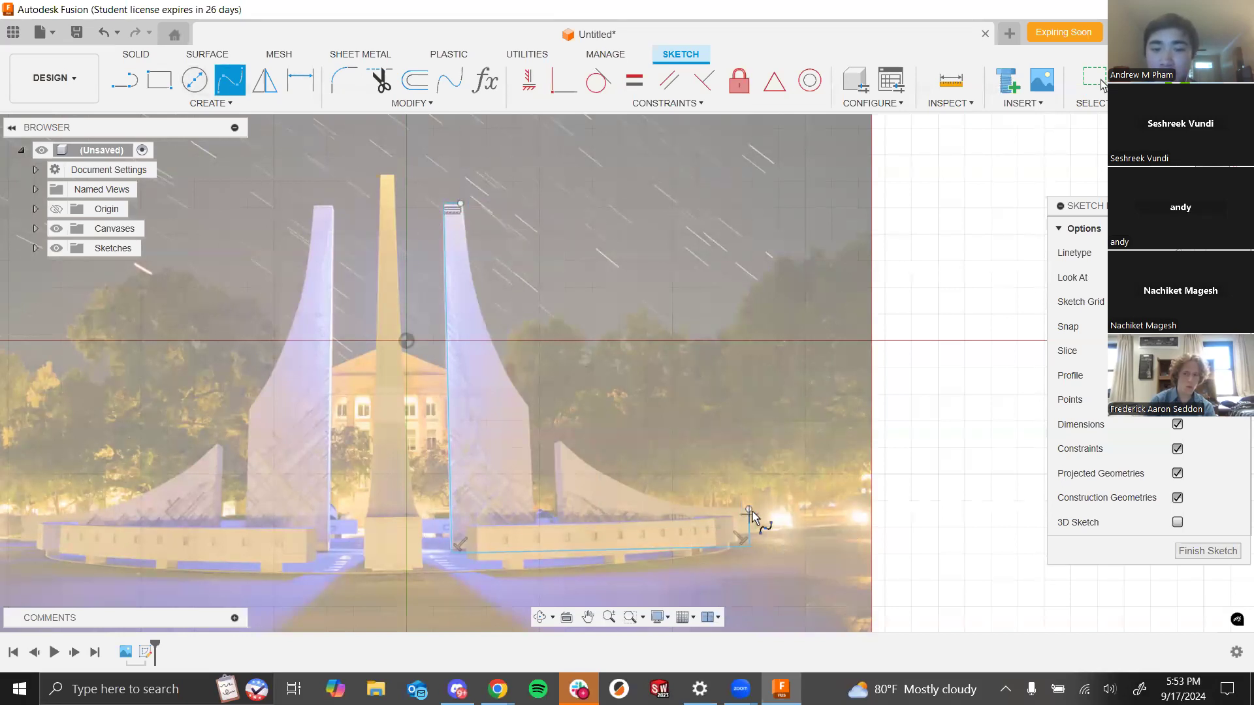
{"action": "left_click", "coordinate": [459, 205]}
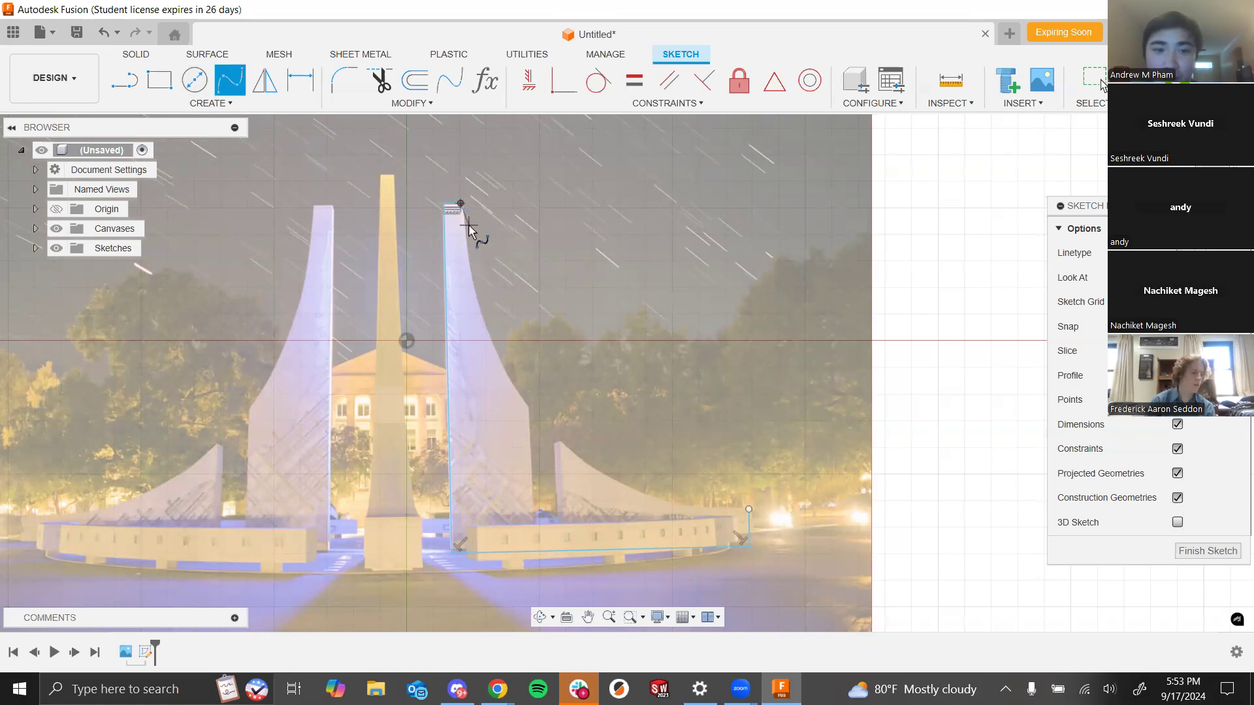
{"action": "scroll", "coordinate": [468, 229], "scroll_direction": "down", "scroll_amount": 1}
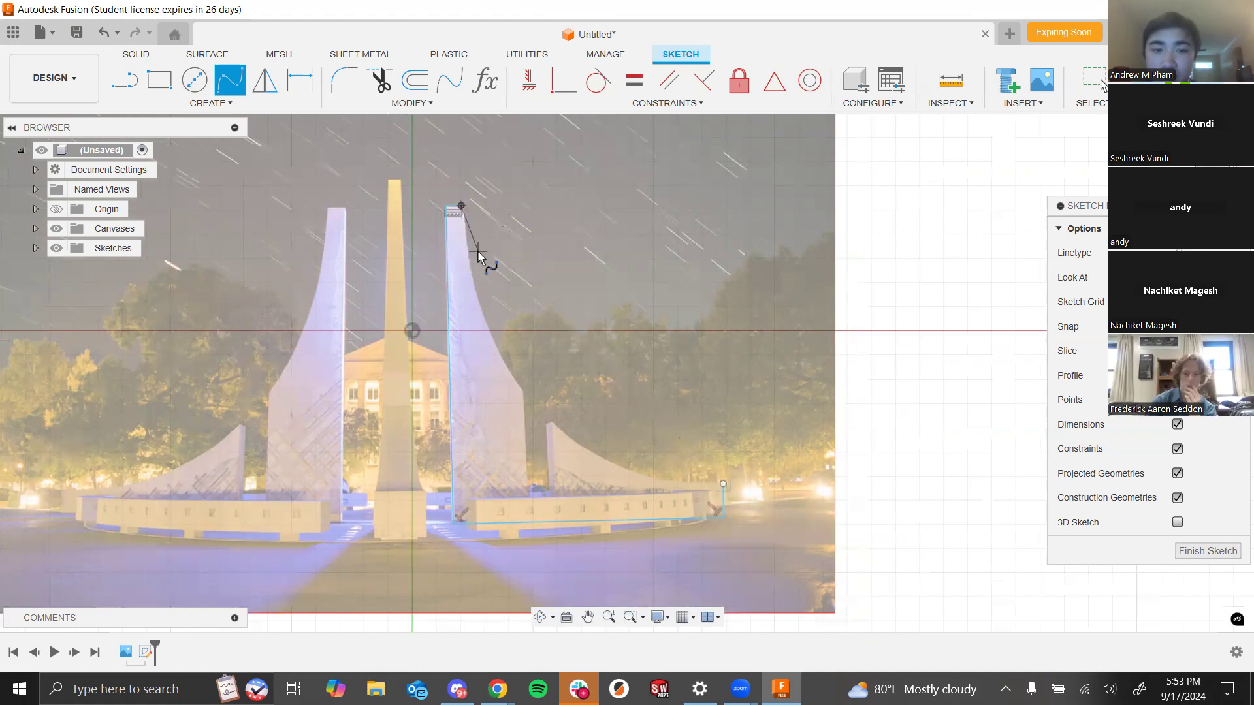
{"action": "scroll", "coordinate": [490, 268], "scroll_direction": "down", "scroll_amount": 1}
{"action": "scroll", "coordinate": [499, 280], "scroll_direction": "up", "scroll_amount": 5}
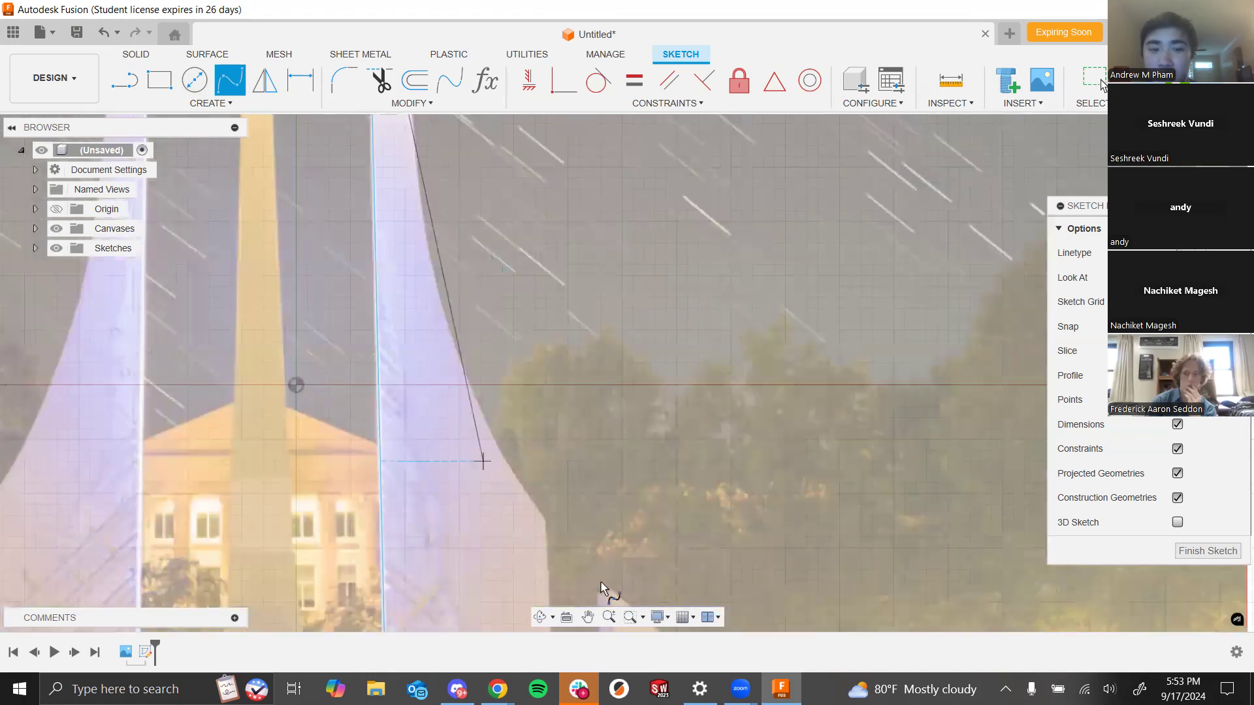
{"action": "scroll", "coordinate": [490, 425], "scroll_direction": "down", "scroll_amount": 5}
{"action": "left_click", "coordinate": [500, 340]}
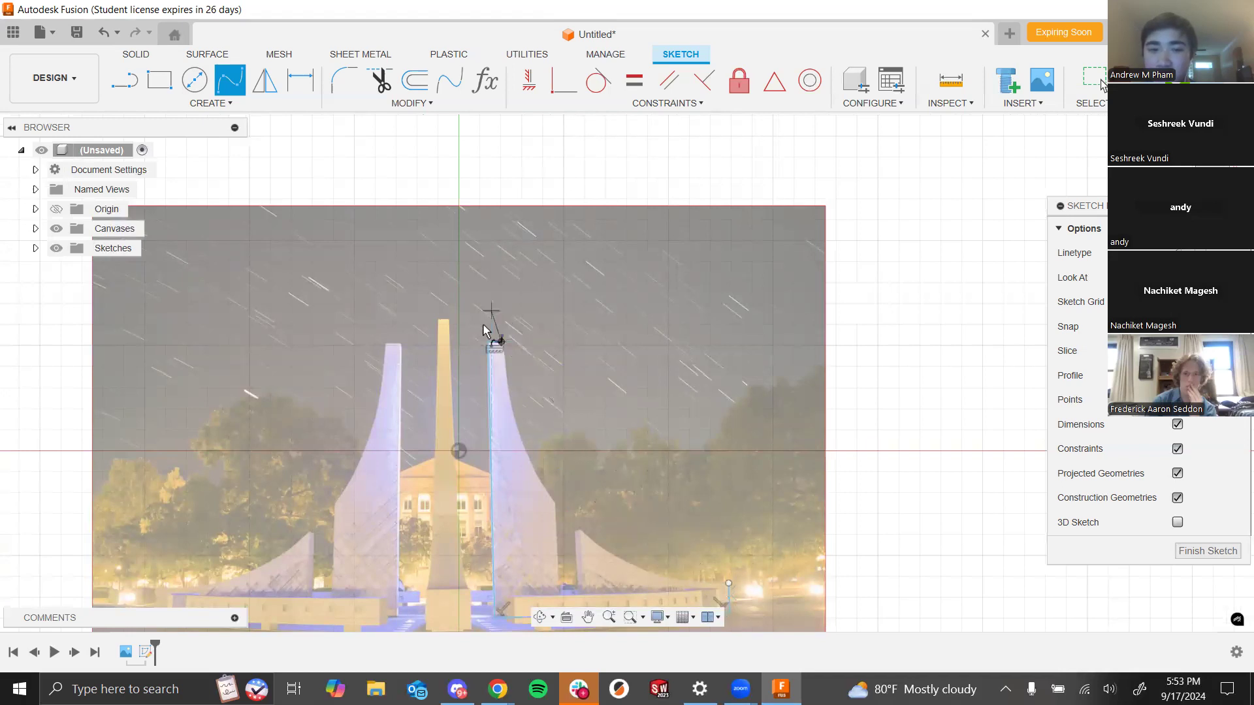
{"action": "scroll", "coordinate": [510, 386], "scroll_direction": "down", "scroll_amount": 2}
{"action": "scroll", "coordinate": [510, 387], "scroll_direction": "up", "scroll_amount": 6}
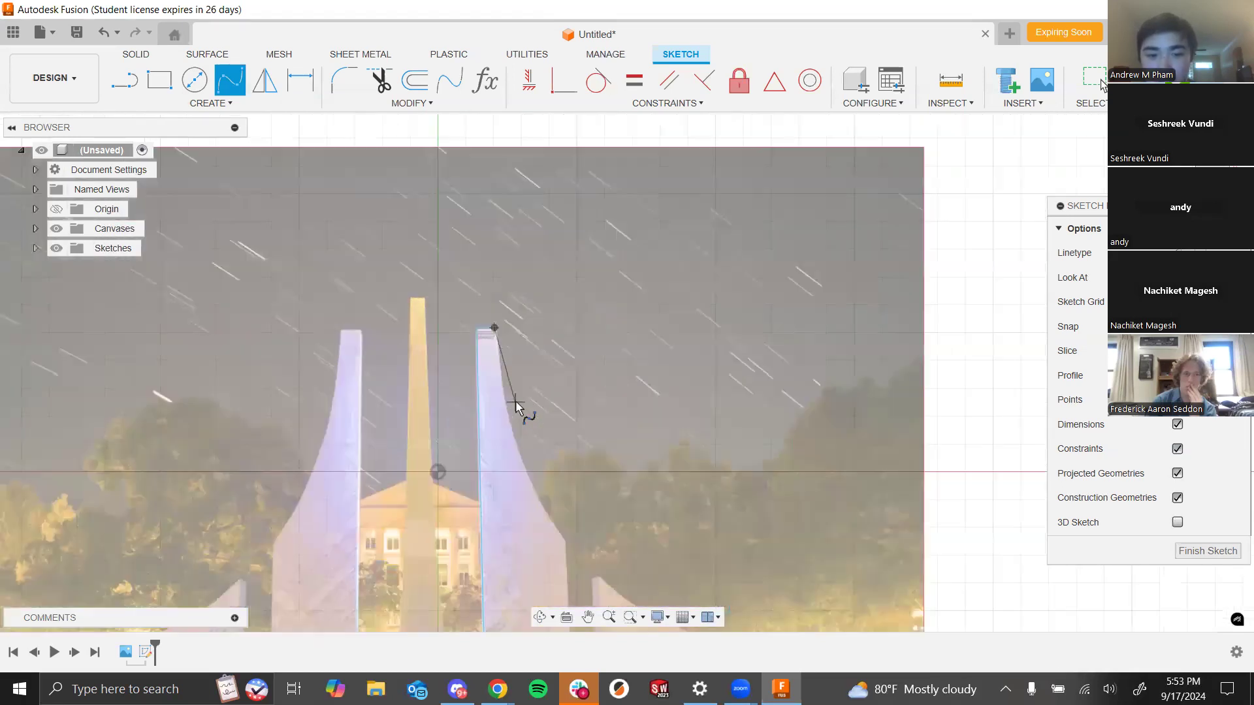
{"action": "left_click", "coordinate": [475, 333]}
{"action": "left_click", "coordinate": [514, 526]}
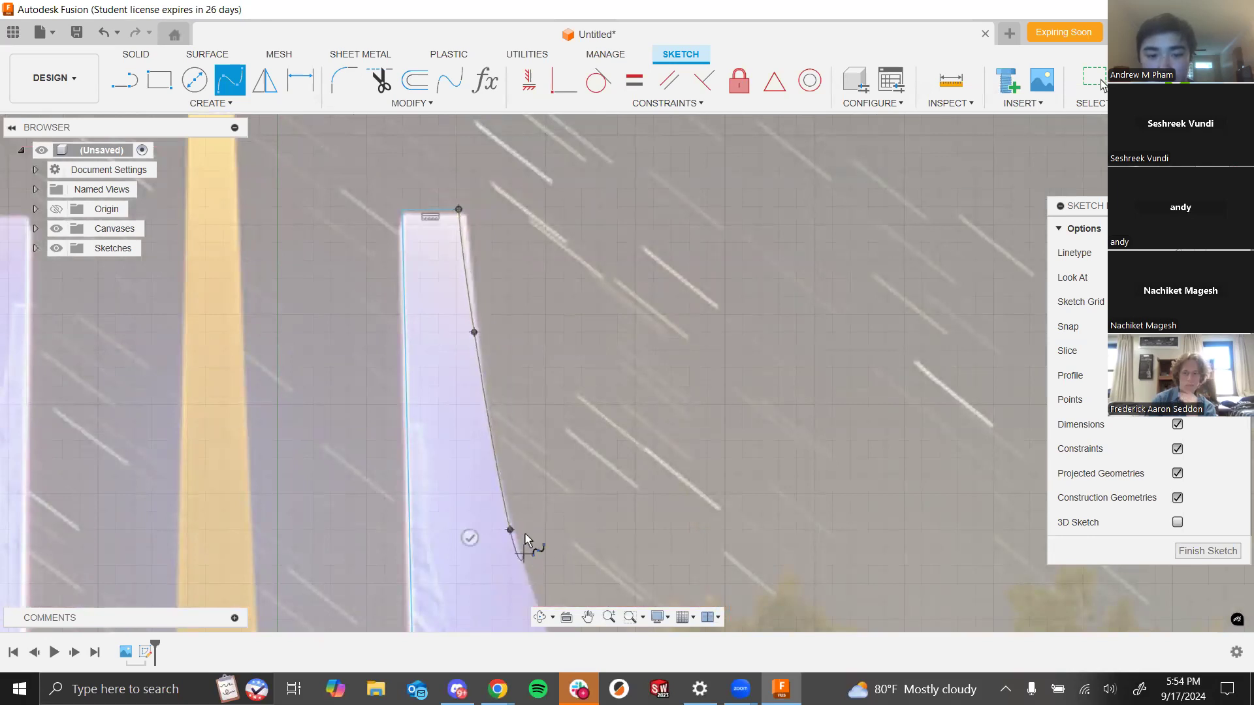
{"action": "scroll", "coordinate": [525, 534], "scroll_direction": "down", "scroll_amount": 4}
{"action": "scroll", "coordinate": [467, 472], "scroll_direction": "up", "scroll_amount": 5}
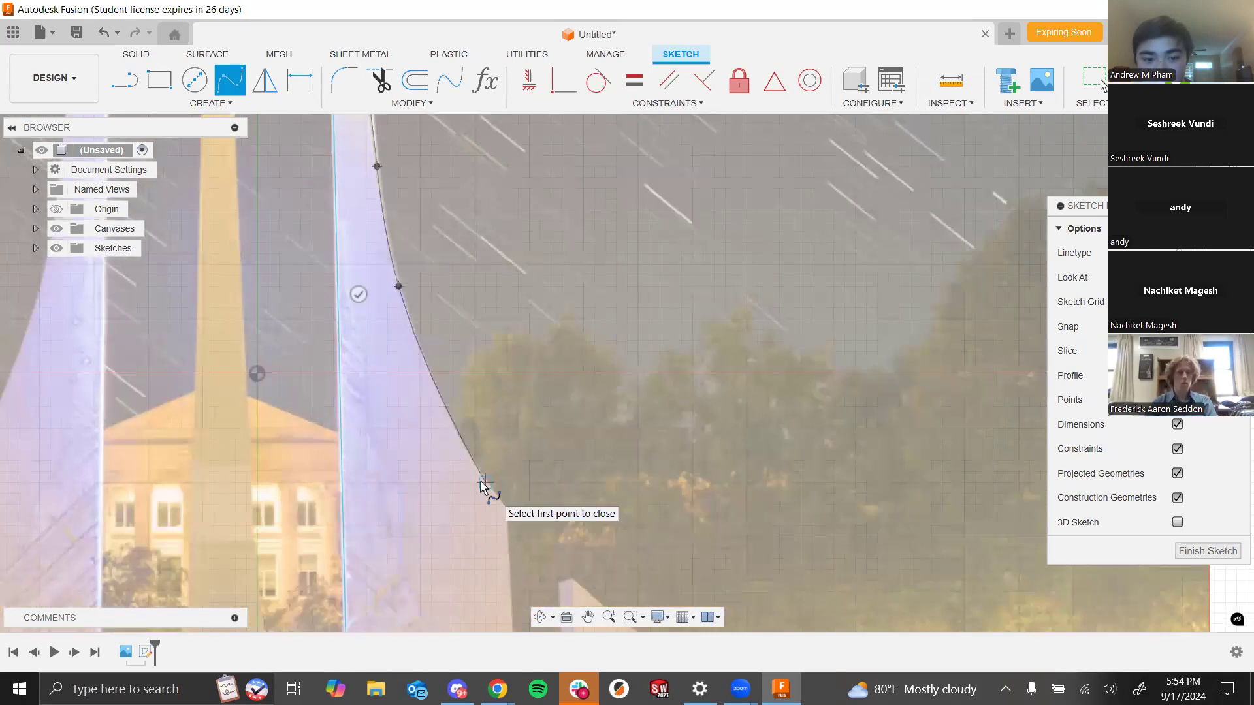
{"action": "left_click", "coordinate": [483, 482]}
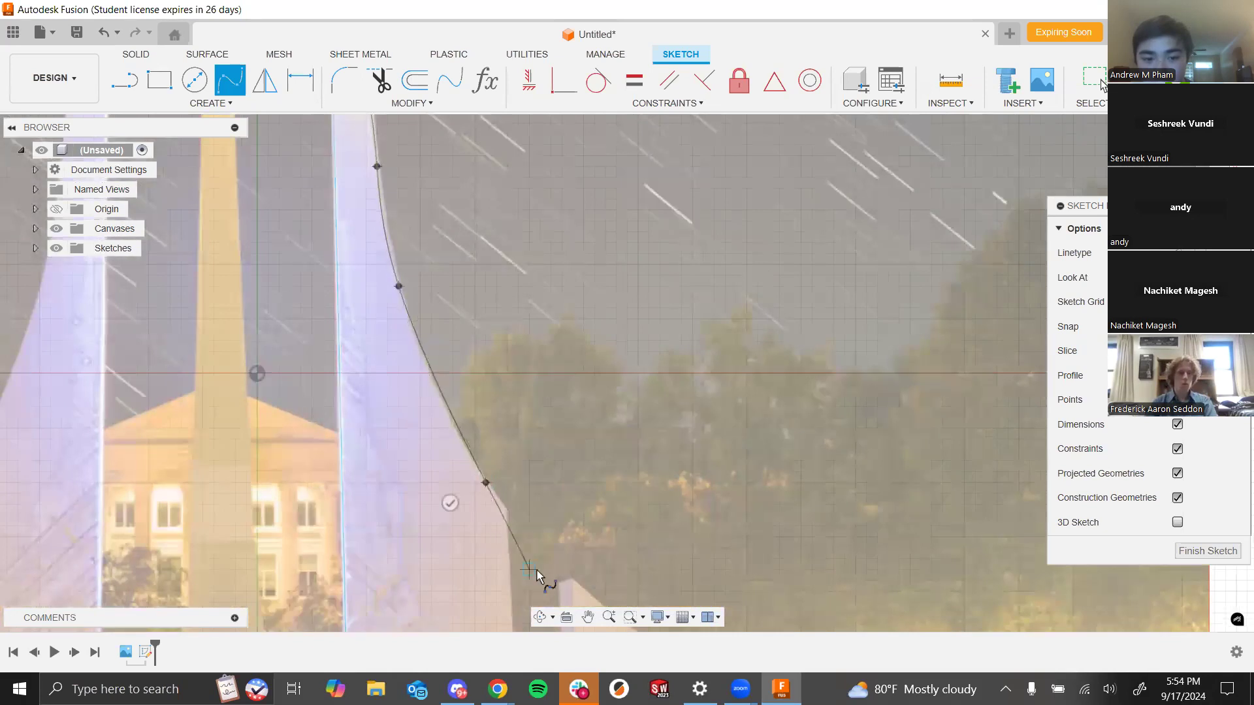
{"action": "left_click", "coordinate": [571, 578]}
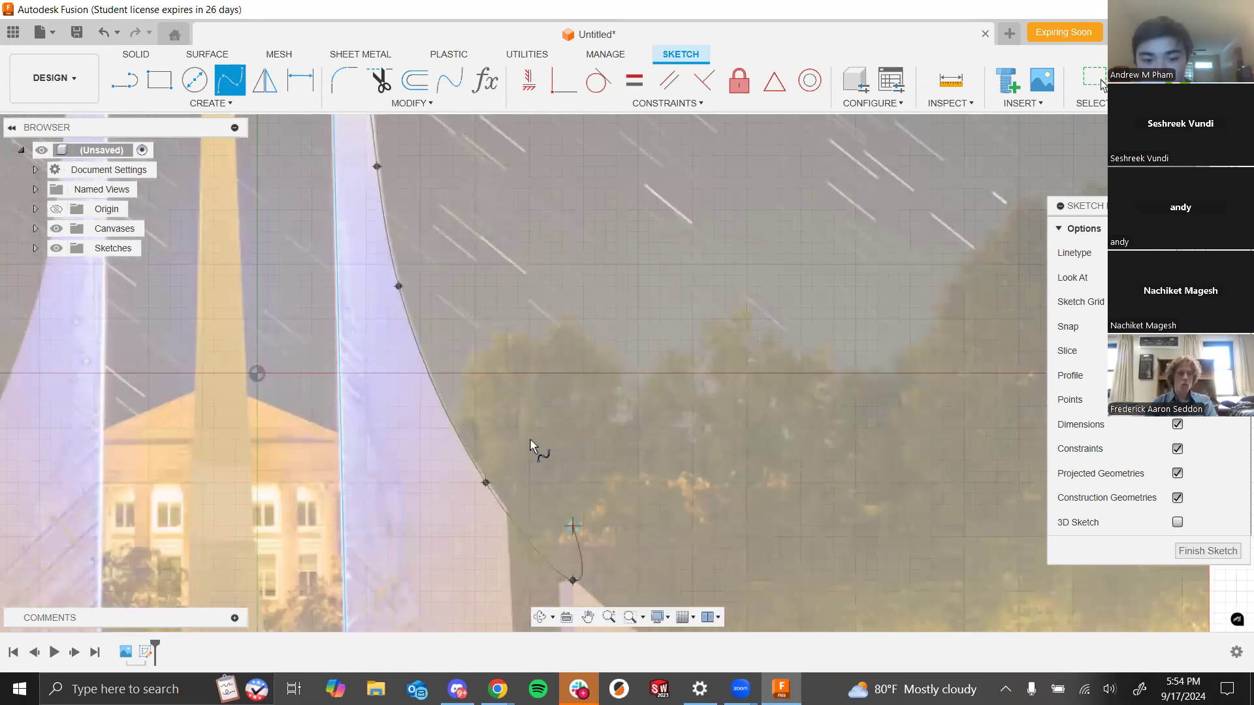
{"action": "scroll", "coordinate": [530, 440], "scroll_direction": "down", "scroll_amount": 5}
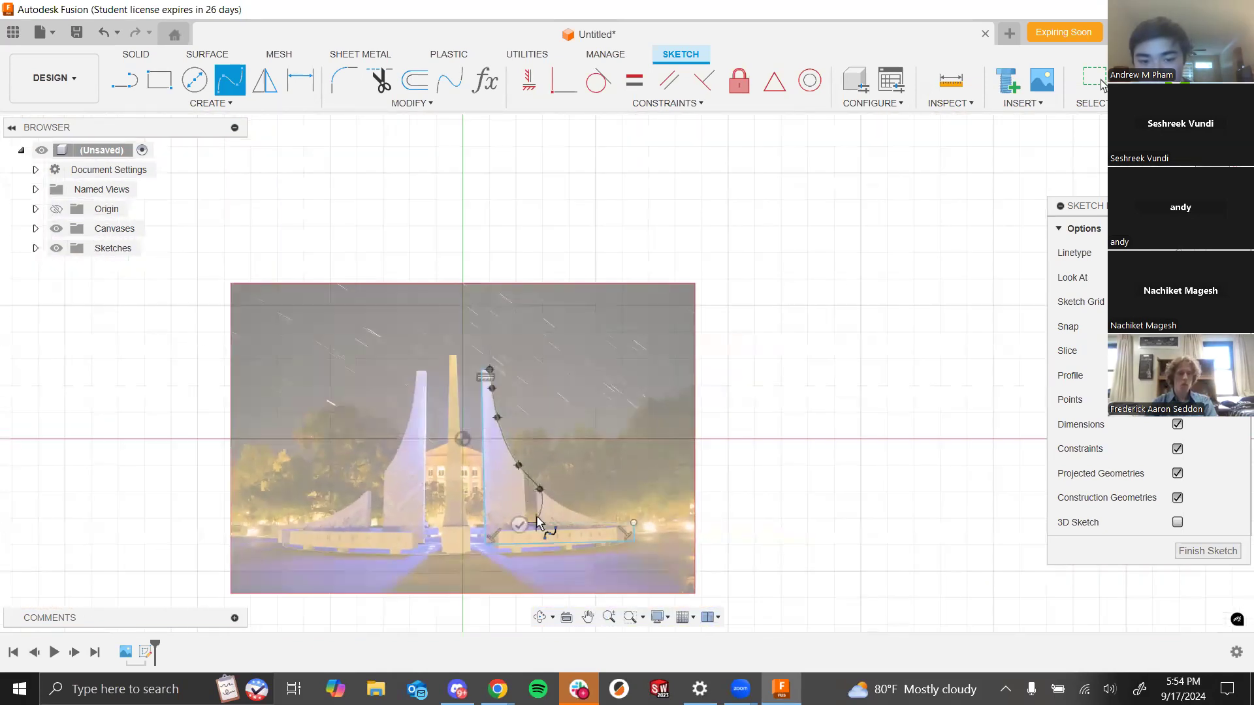
{"action": "scroll", "coordinate": [537, 516], "scroll_direction": "up", "scroll_amount": 4}
{"action": "left_click", "coordinate": [622, 505]}
{"action": "left_click", "coordinate": [715, 531]}
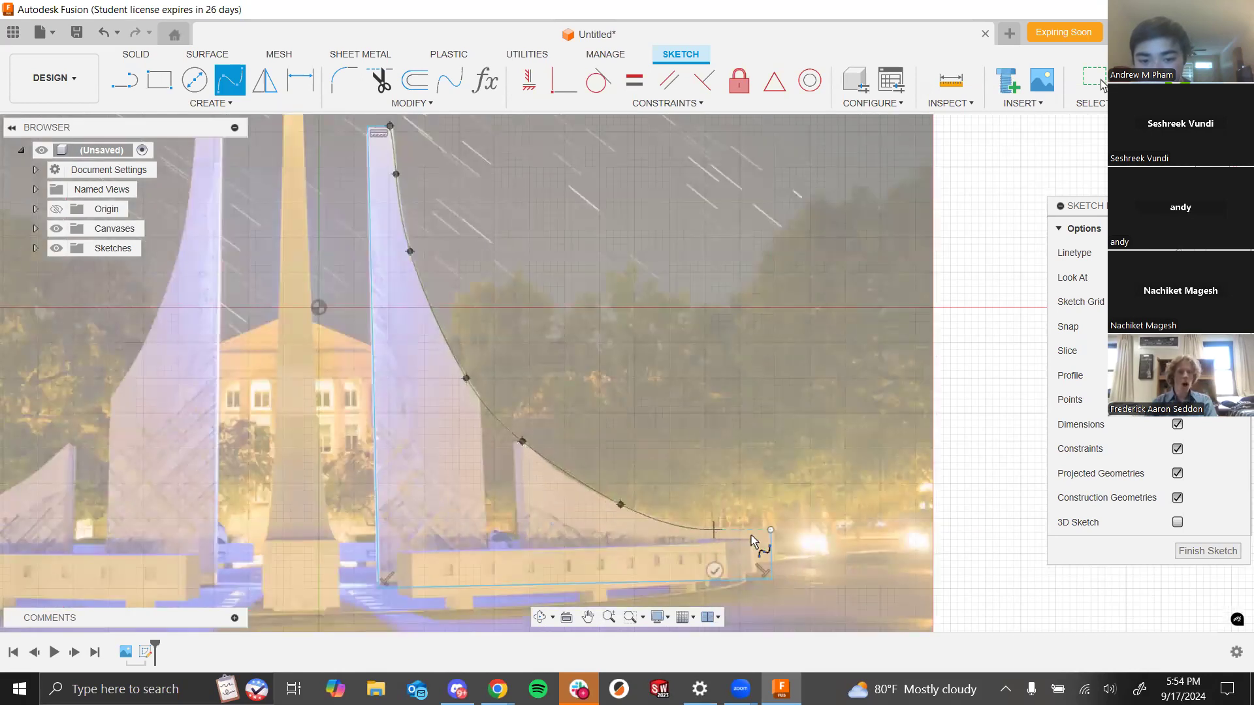
{"action": "left_click", "coordinate": [771, 531]}
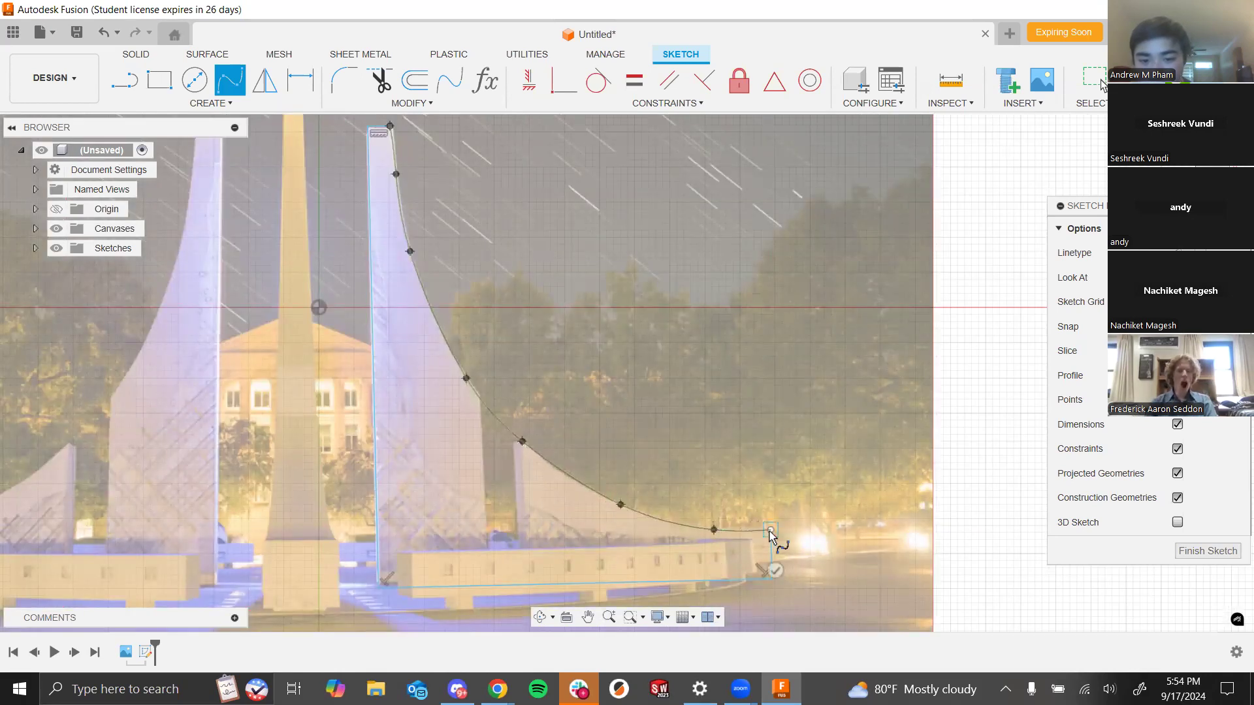
{"action": "left_click", "coordinate": [775, 572]}
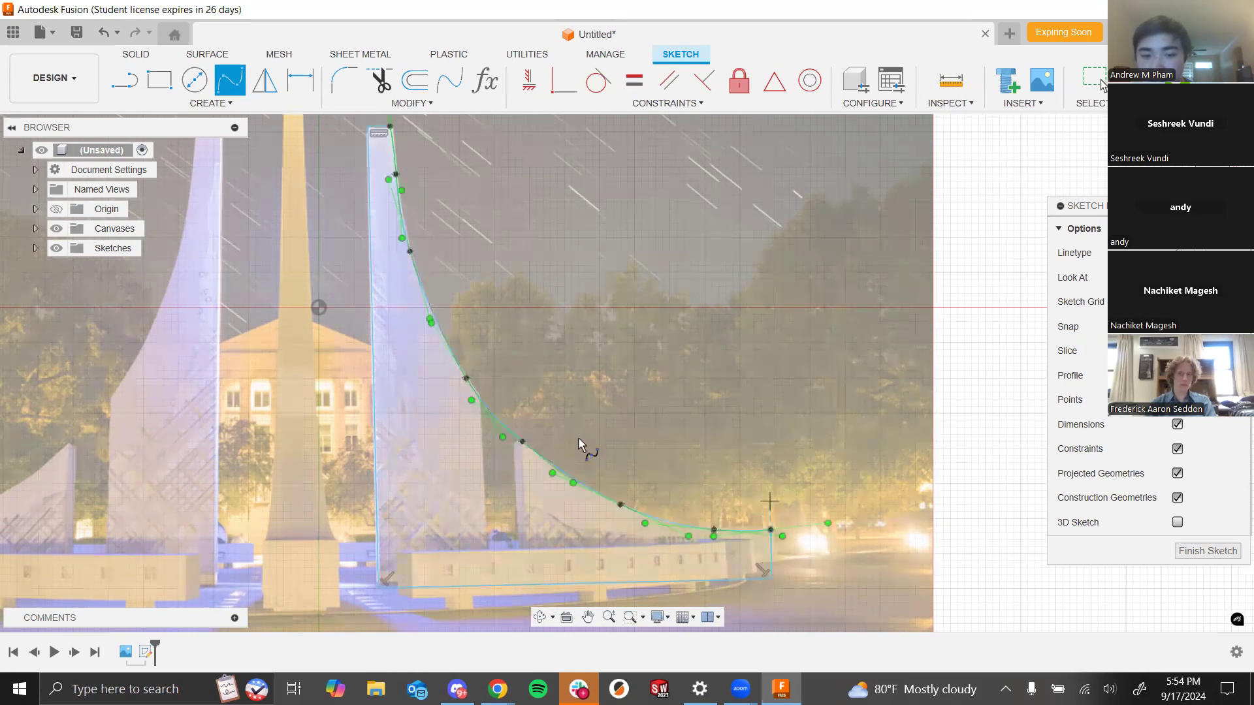
- Move one of the spline's fit points so the curve follows the spire's edge more closely
{"action": "scroll", "coordinate": [495, 390], "scroll_direction": "up", "scroll_amount": 5}
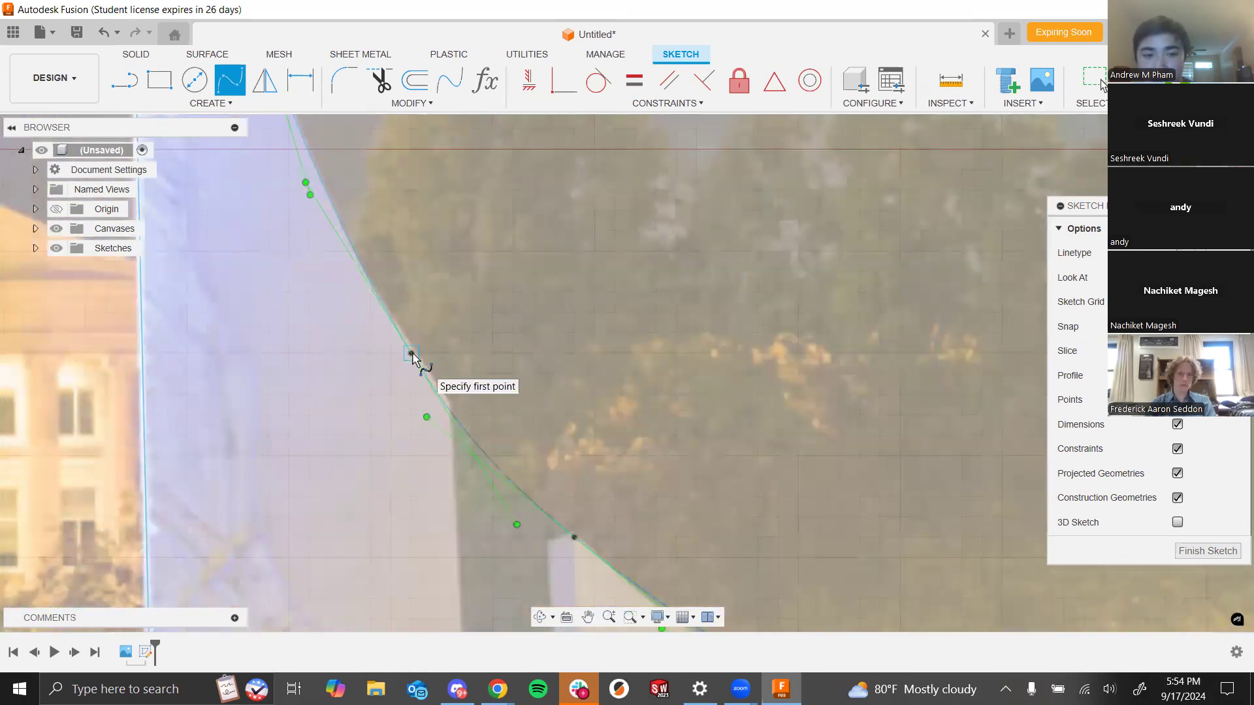
{"action": "left_click", "coordinate": [411, 353]}
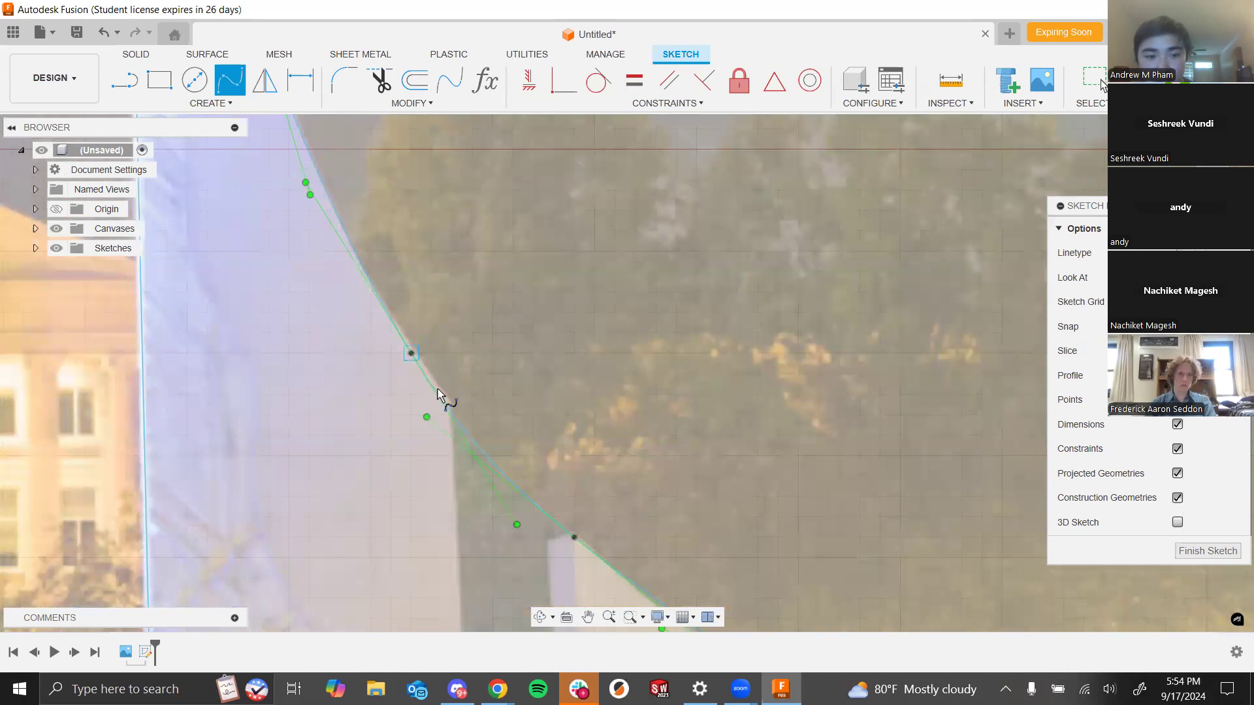
{"action": "key", "text": "Escape"}
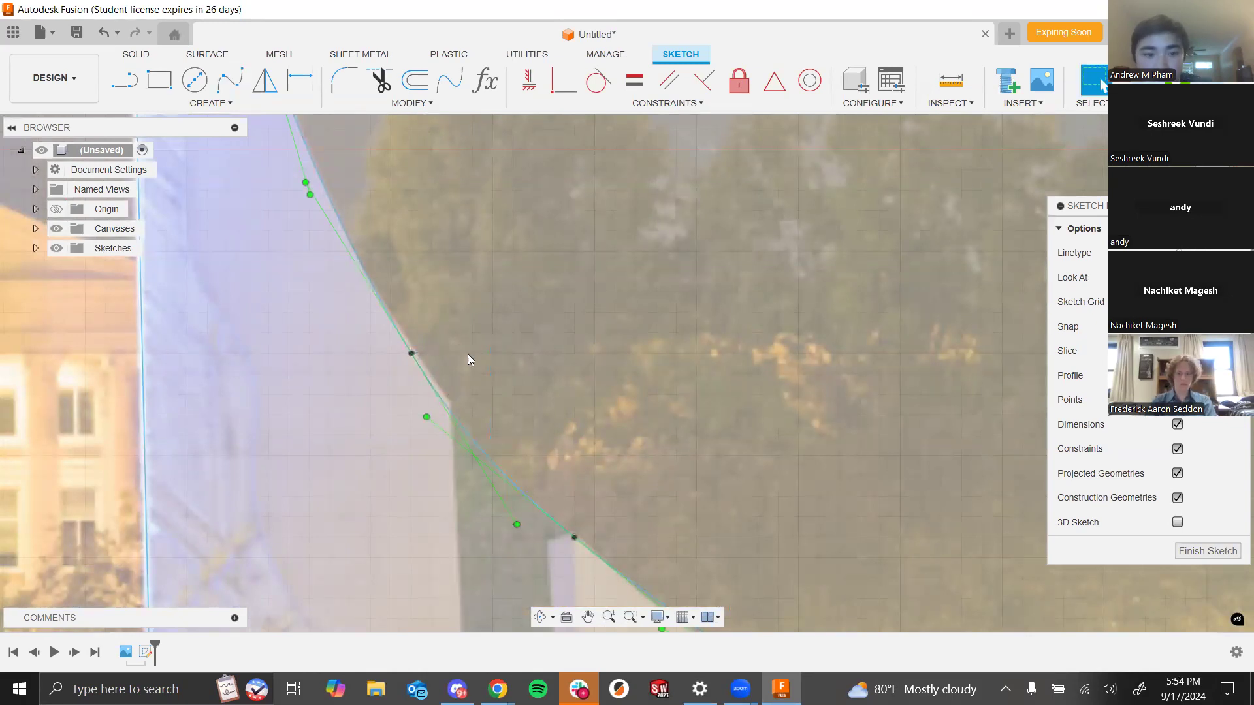
{"action": "left_click", "coordinate": [412, 351]}
{"action": "left_click_drag", "start_coordinate": [453, 401], "coordinate": [451, 403]}
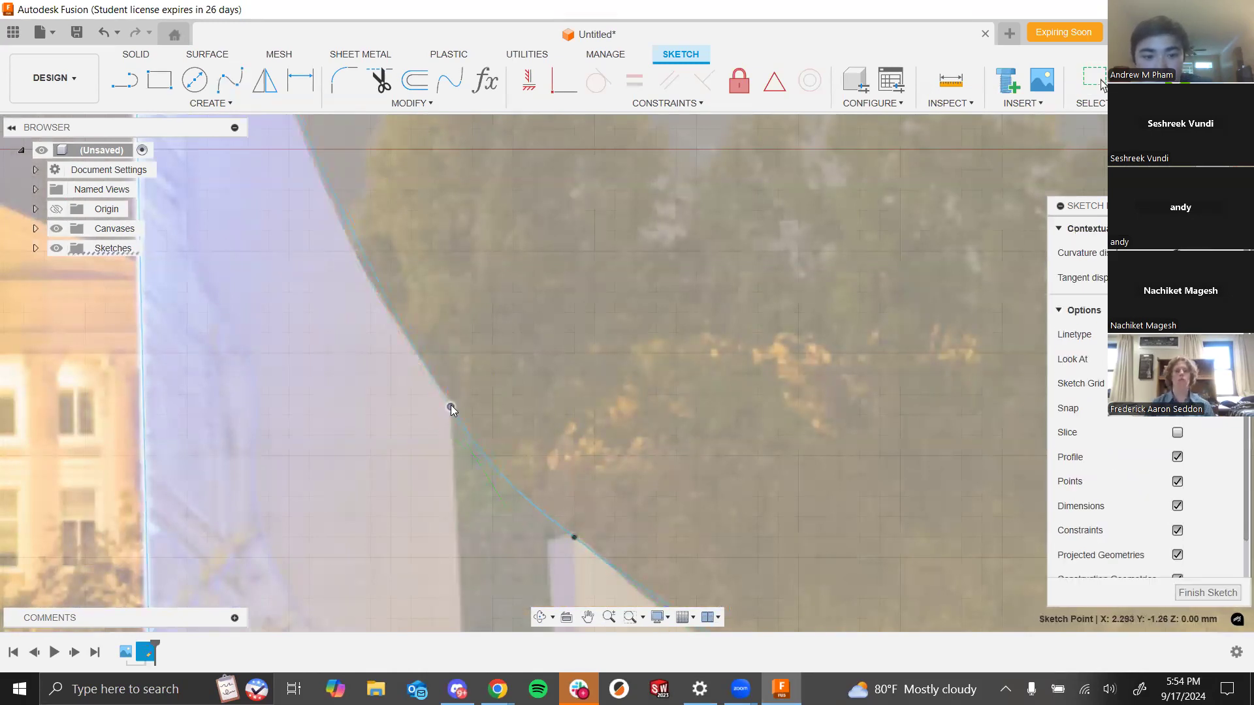
{"action": "scroll", "coordinate": [562, 445], "scroll_direction": "down", "scroll_amount": 5}
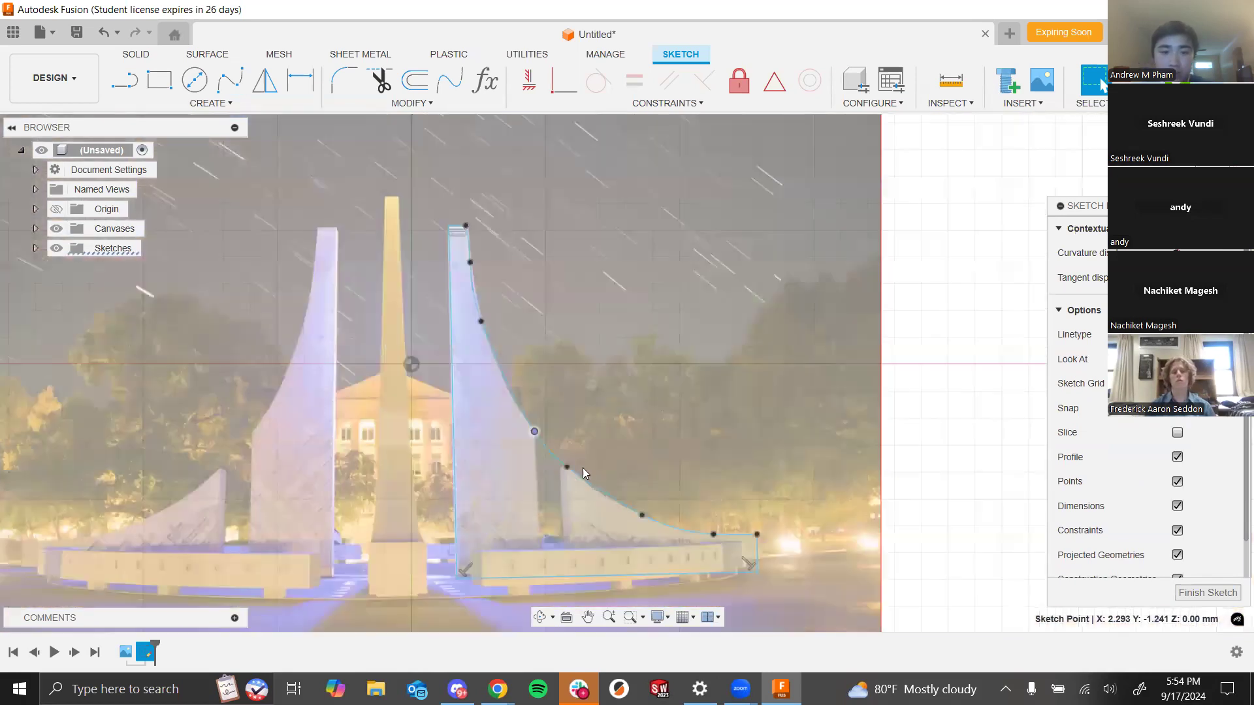
- Draw two vertical lines from points on the spline down to the base, separating the spire from its lower wing
{"action": "left_click", "coordinate": [117, 89]}
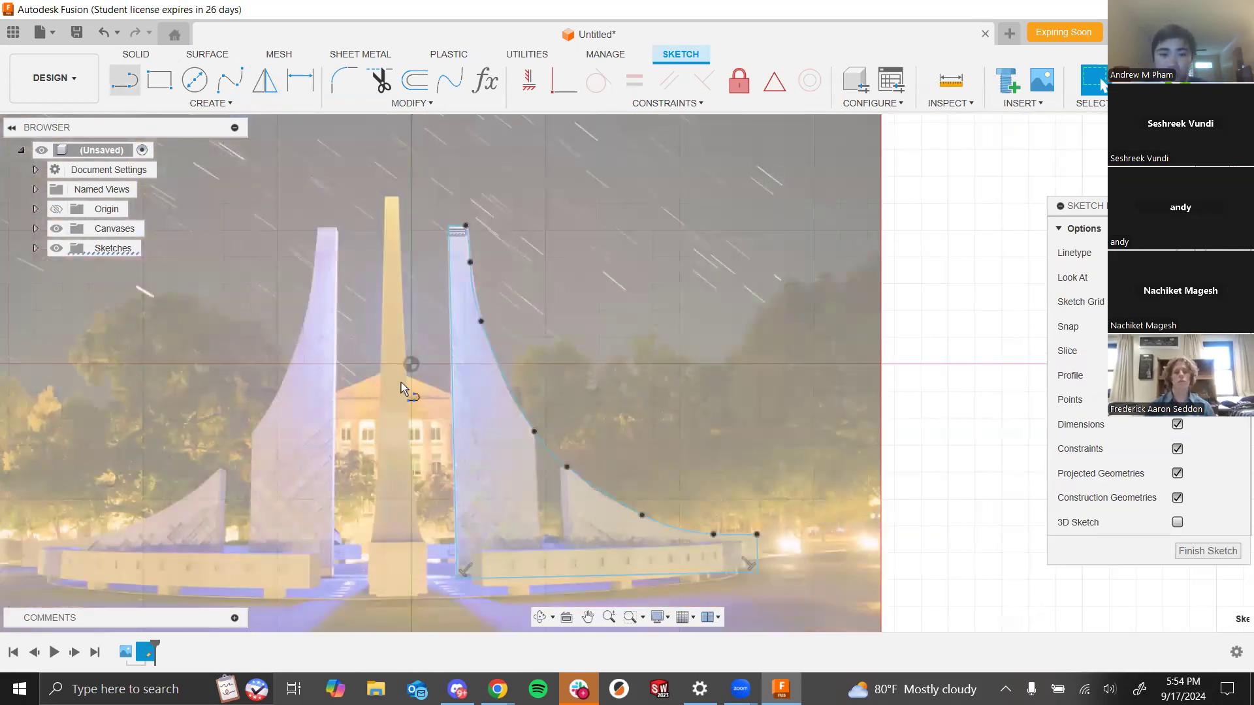
{"action": "left_click", "coordinate": [533, 432]}
{"action": "double_click", "coordinate": [538, 578]}
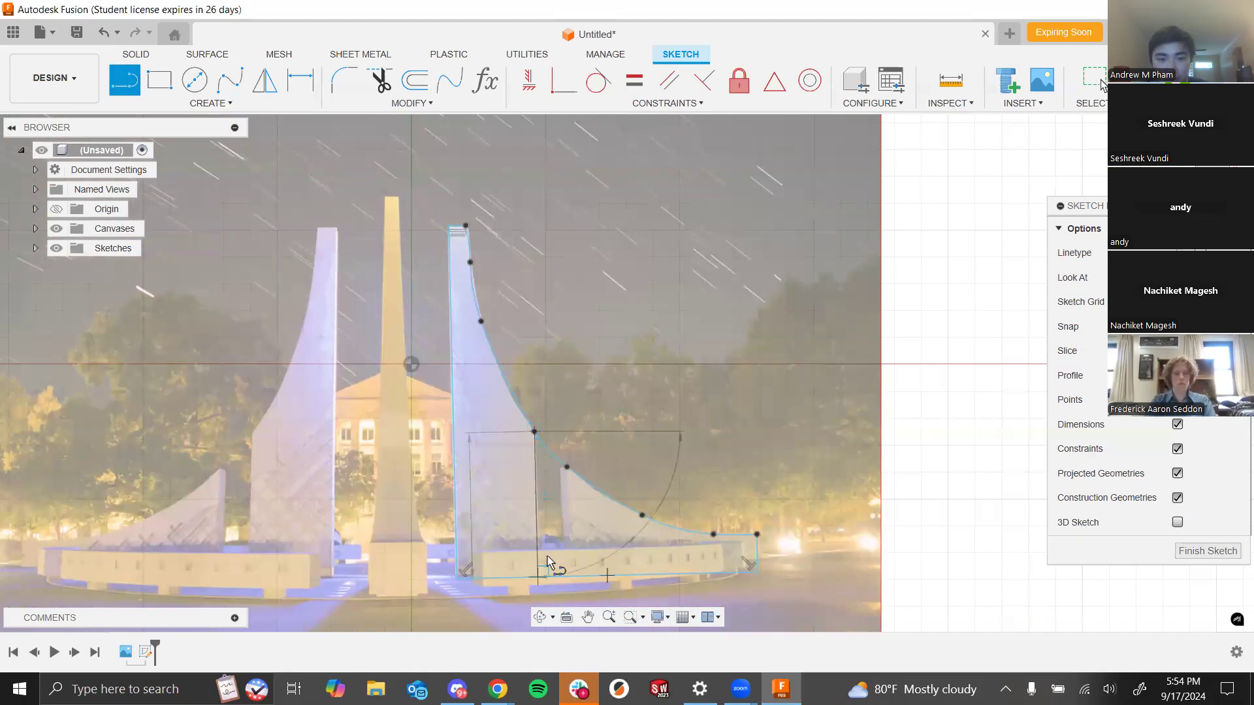
{"action": "left_click", "coordinate": [565, 477]}
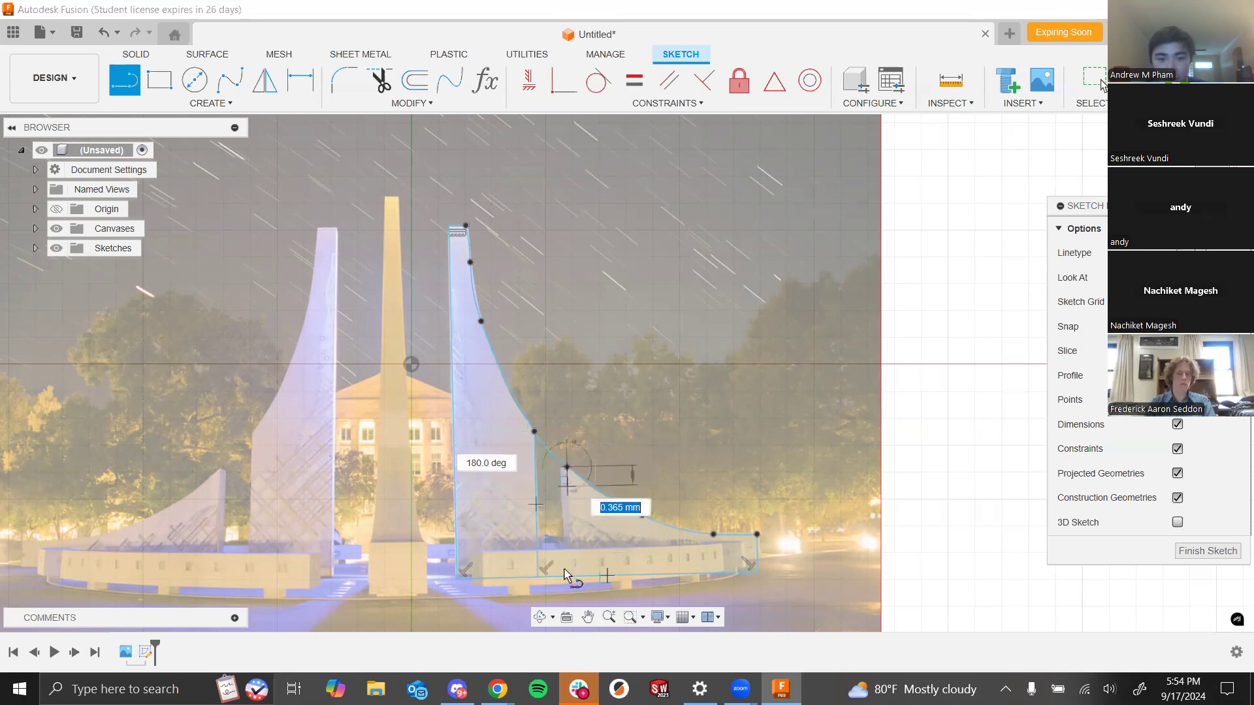
{"action": "double_click", "coordinate": [567, 572]}
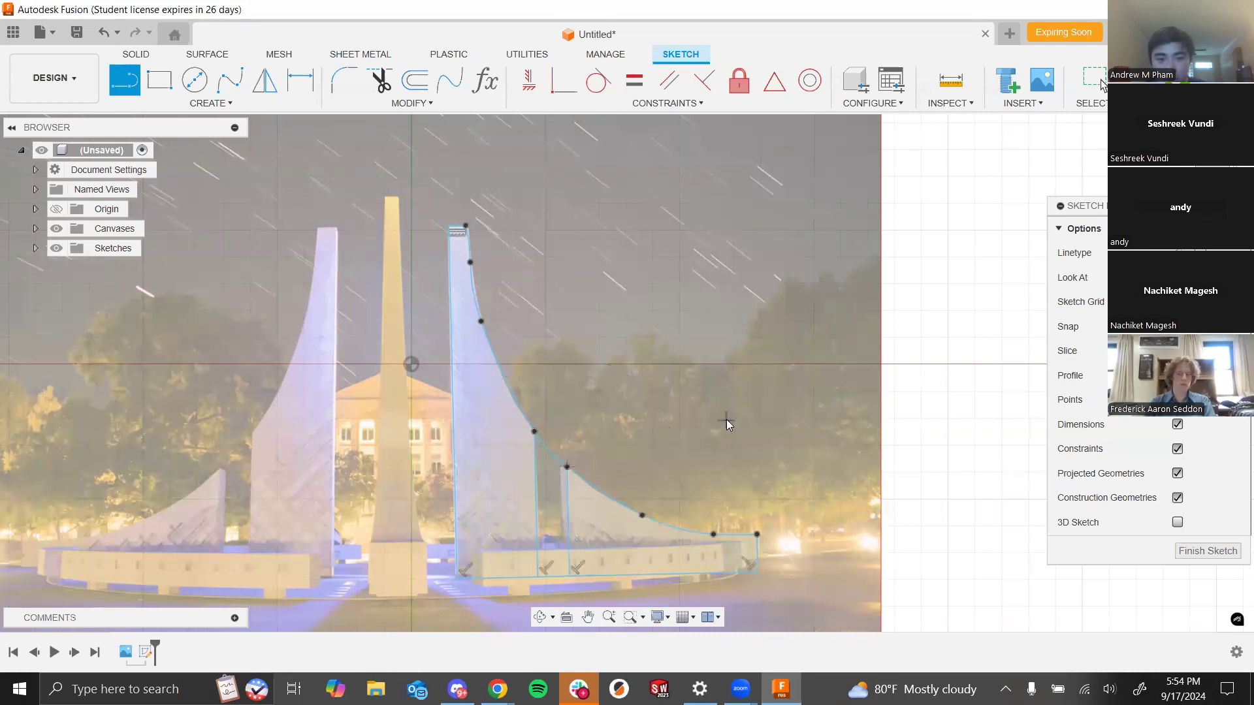
{"action": "key", "text": "Escape"}
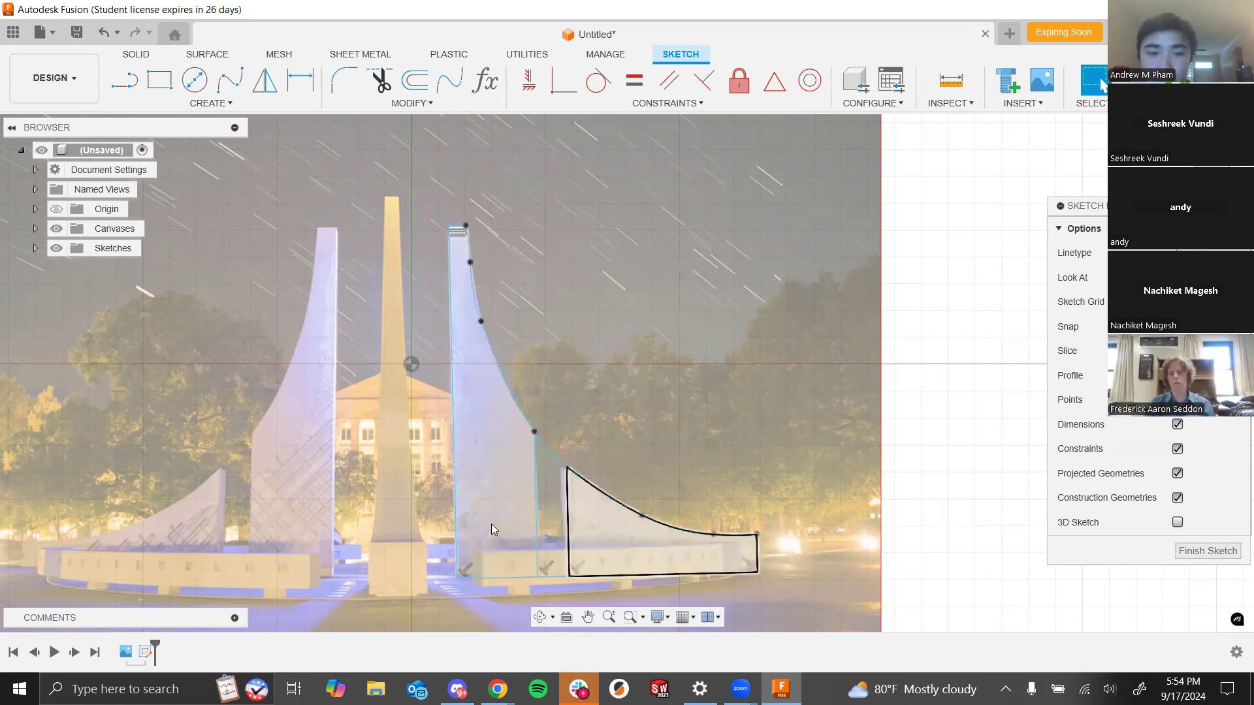
- Trim the base line segment lying between the two new vertical lines
{"action": "left_click", "coordinate": [379, 80]}
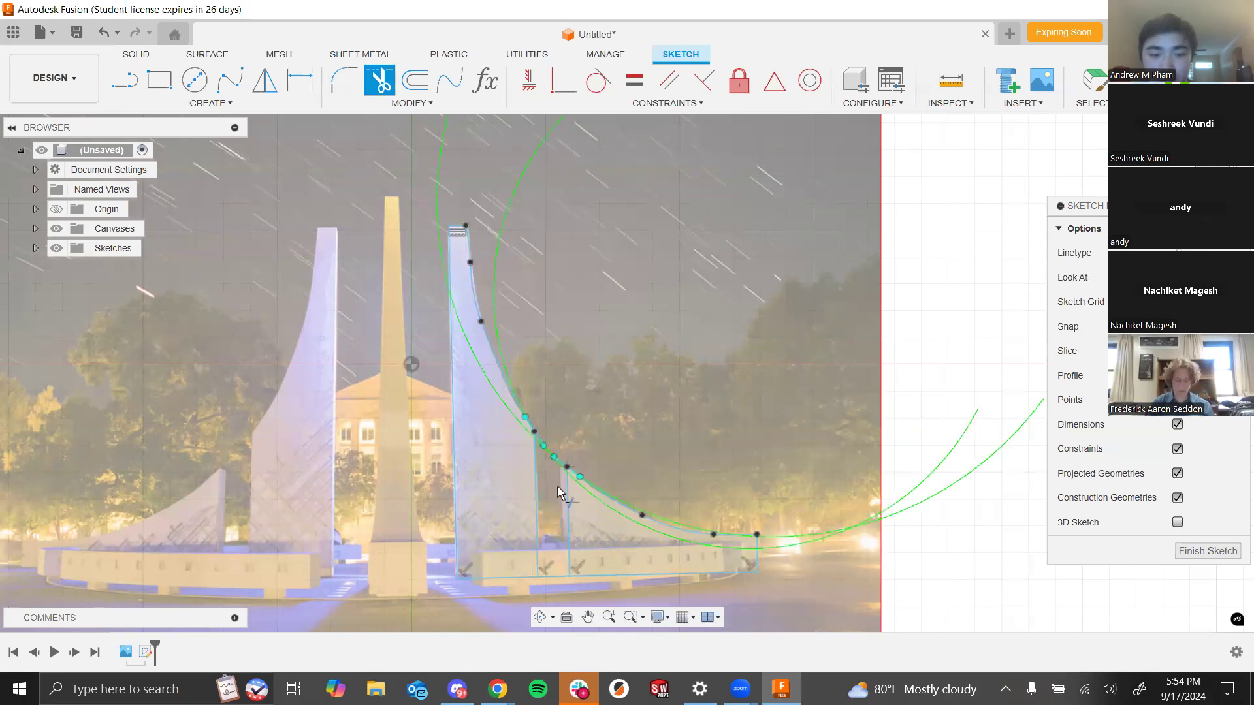
{"action": "left_click", "coordinate": [552, 576]}
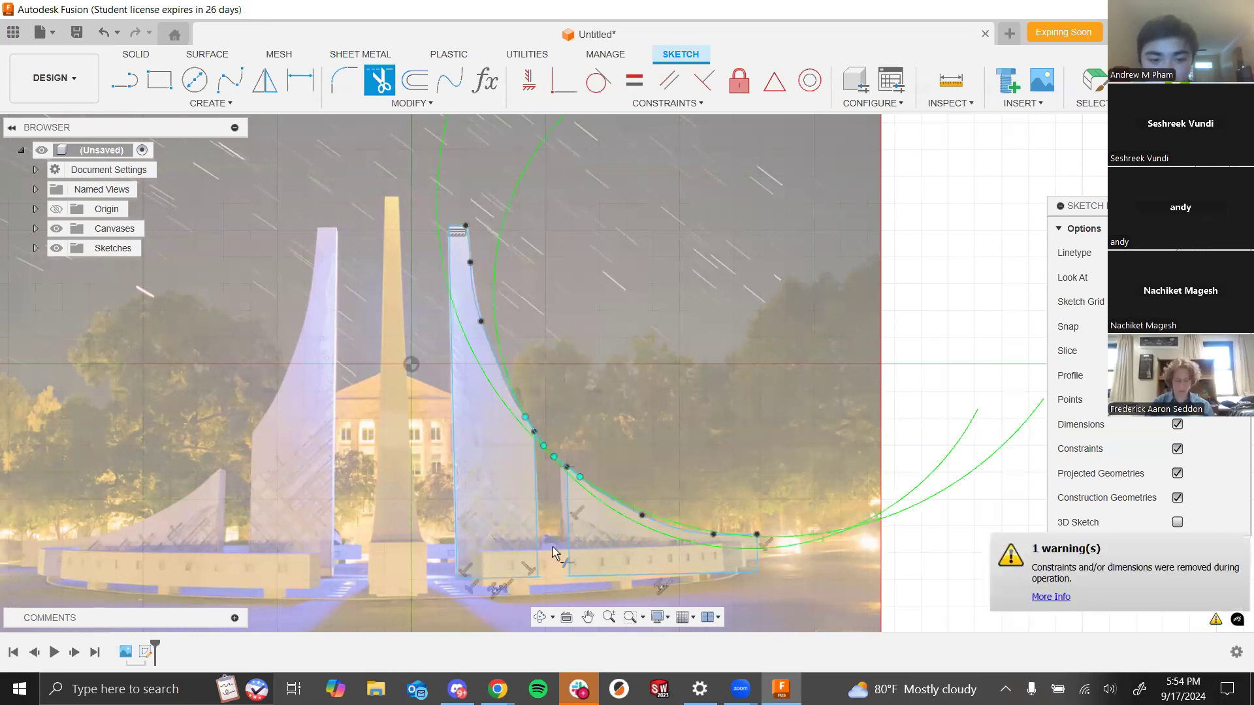
{"action": "scroll", "coordinate": [552, 441], "scroll_direction": "up", "scroll_amount": 3}
{"action": "scroll", "coordinate": [546, 464], "scroll_direction": "up", "scroll_amount": 1}
{"action": "scroll", "coordinate": [546, 457], "scroll_direction": "down", "scroll_amount": 4}
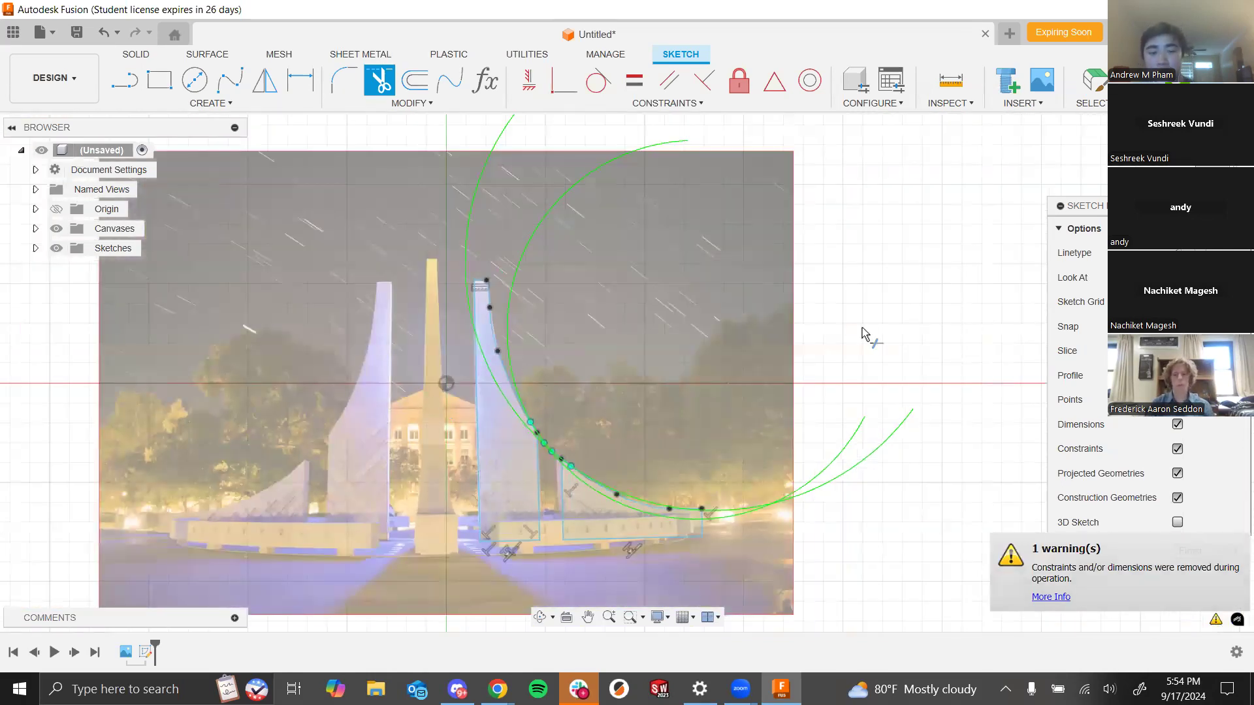
{"action": "key", "text": "Escape"}
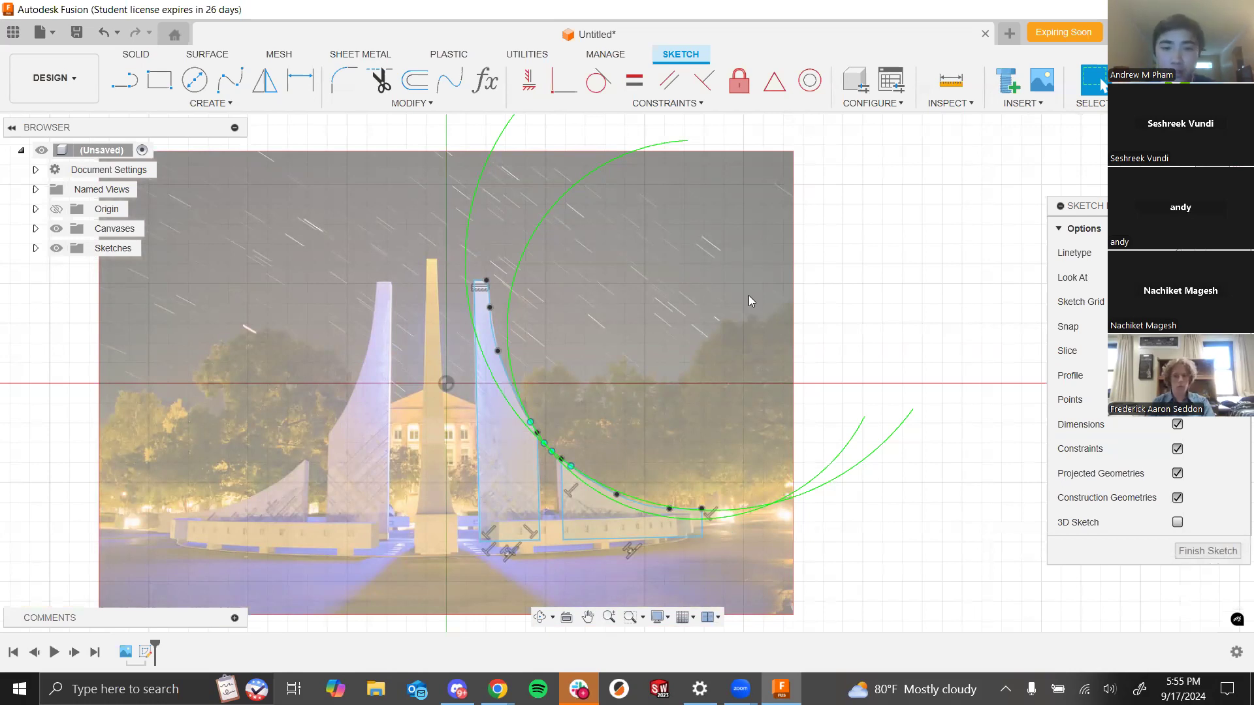
- Hide the canvas image to inspect the traced sketch profiles, then show the canvas again
{"action": "scroll", "coordinate": [586, 448], "scroll_direction": "up", "scroll_amount": 3}
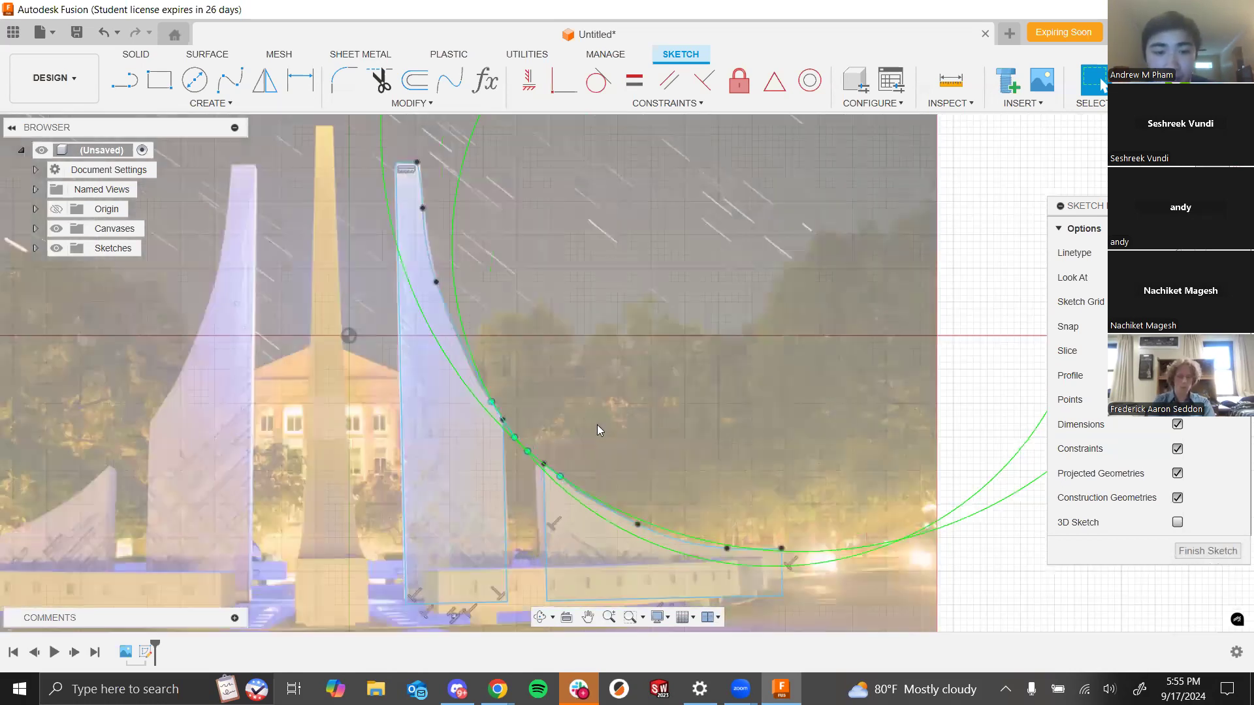
{"action": "scroll", "coordinate": [849, 314], "scroll_direction": "down", "scroll_amount": 3}
{"action": "scroll", "coordinate": [733, 272], "scroll_direction": "up", "scroll_amount": 2}
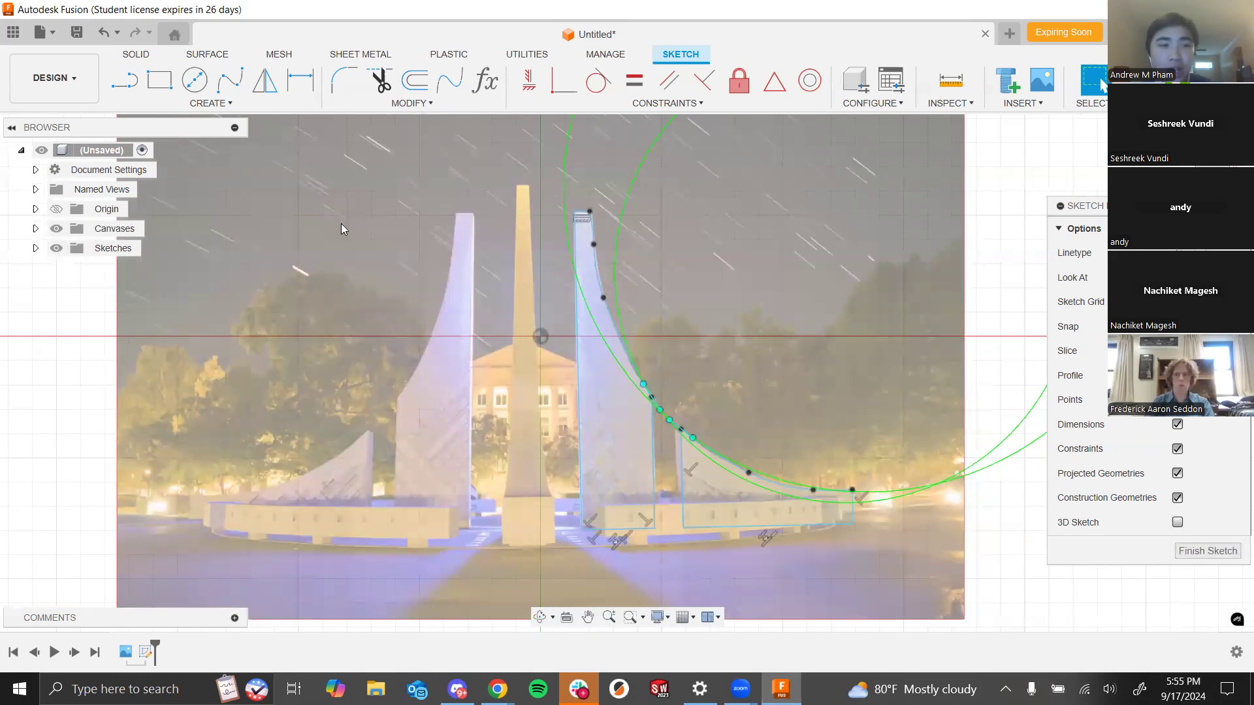
{"action": "left_click", "coordinate": [35, 229]}
{"action": "left_click", "coordinate": [71, 250]}
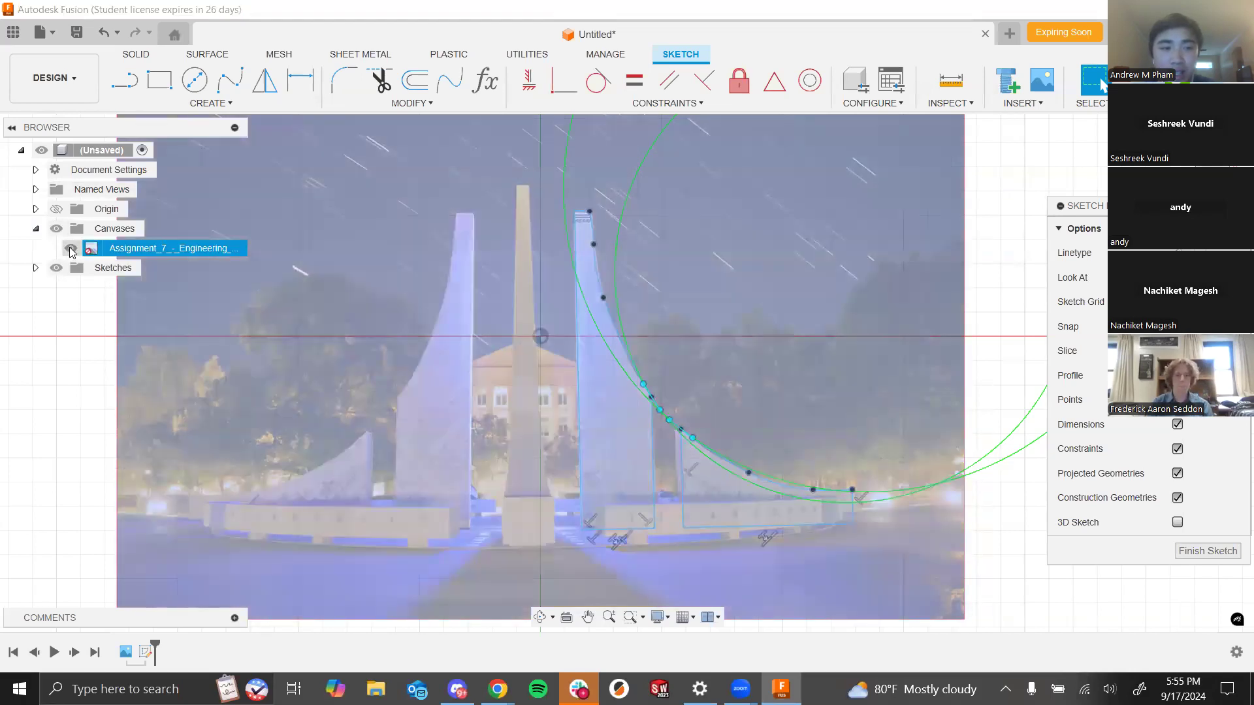
{"action": "left_click", "coordinate": [71, 251]}
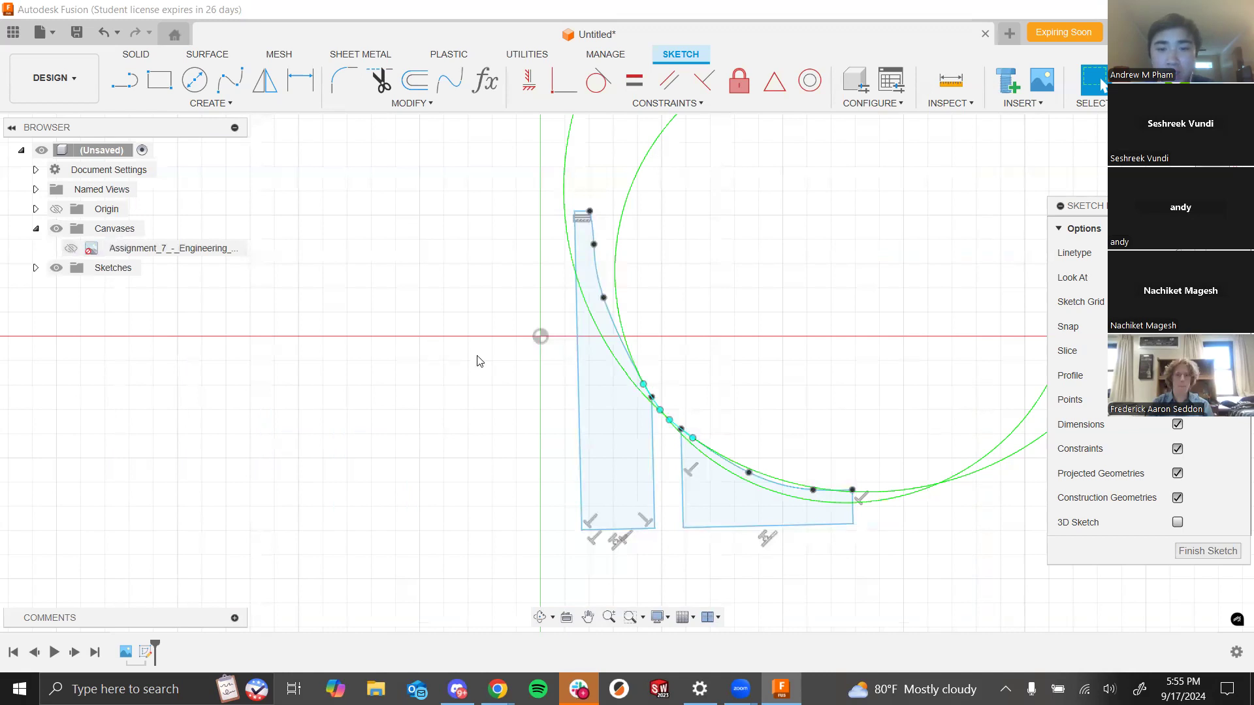
{"action": "scroll", "coordinate": [630, 334], "scroll_direction": "down", "scroll_amount": 3}
{"action": "scroll", "coordinate": [625, 370], "scroll_direction": "up", "scroll_amount": 3}
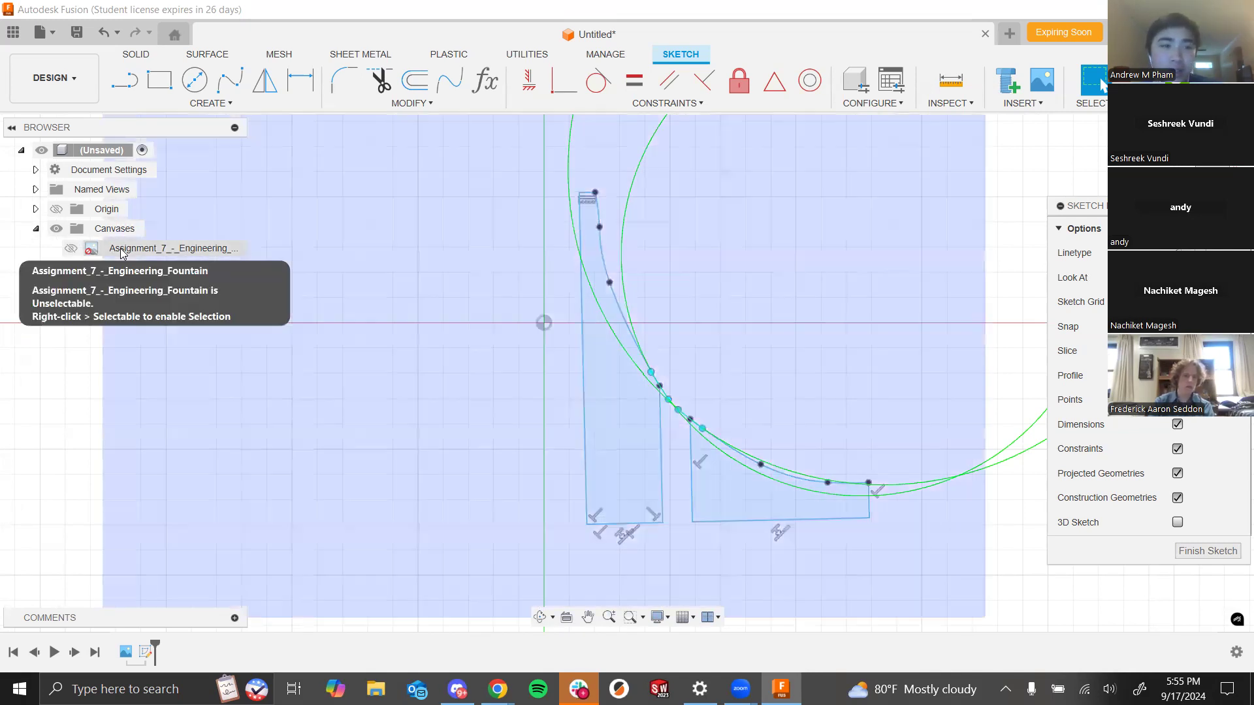
{"action": "left_click", "coordinate": [121, 253]}
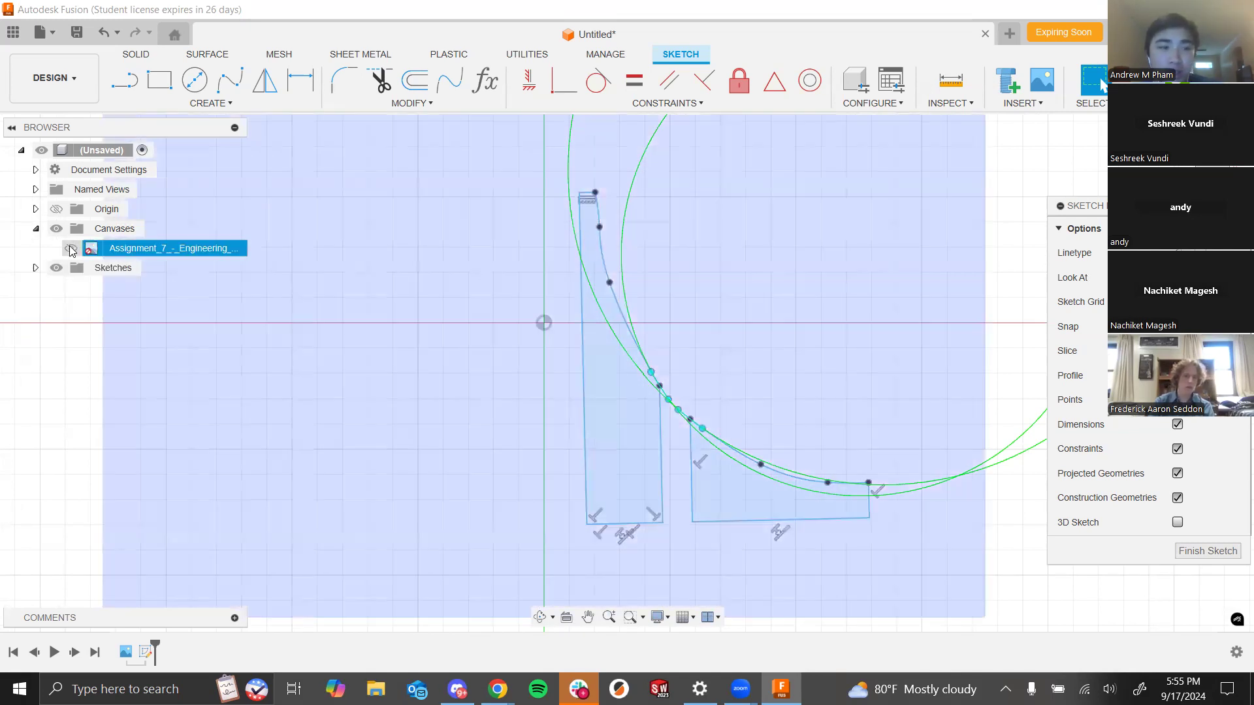
{"action": "left_click", "coordinate": [71, 249]}
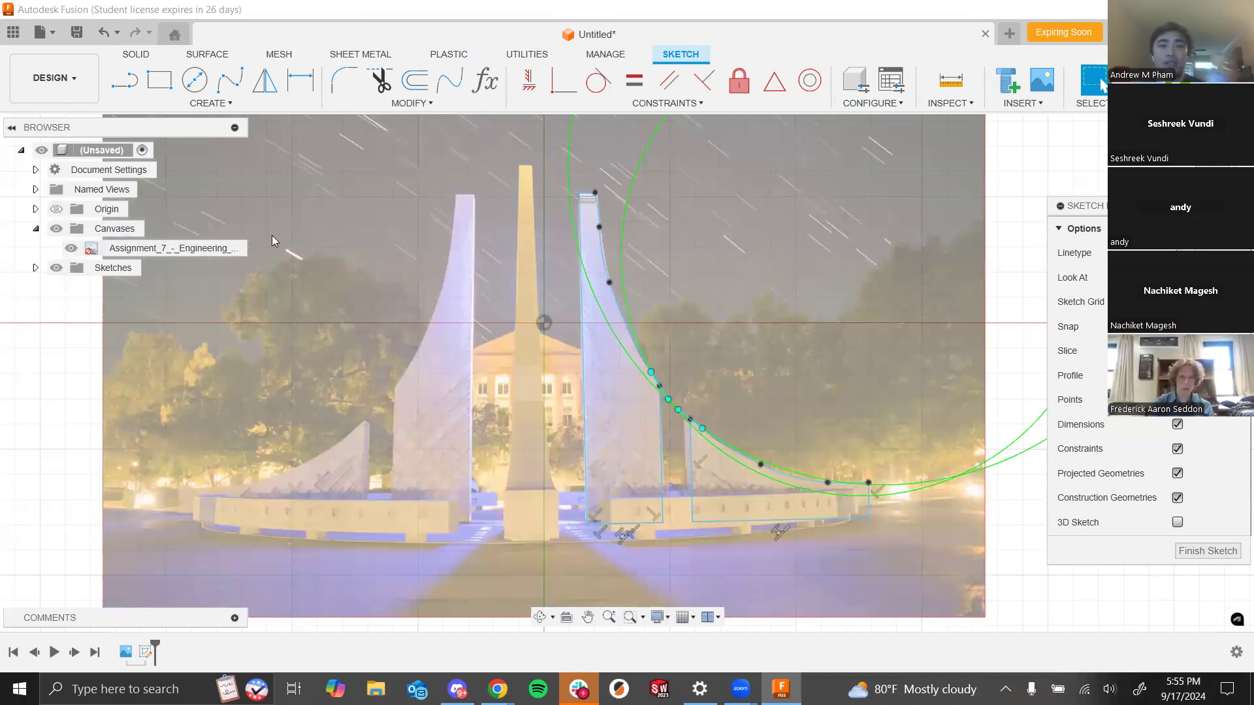
{"action": "left_click", "coordinate": [35, 267]}
{"action": "left_click", "coordinate": [35, 268]}
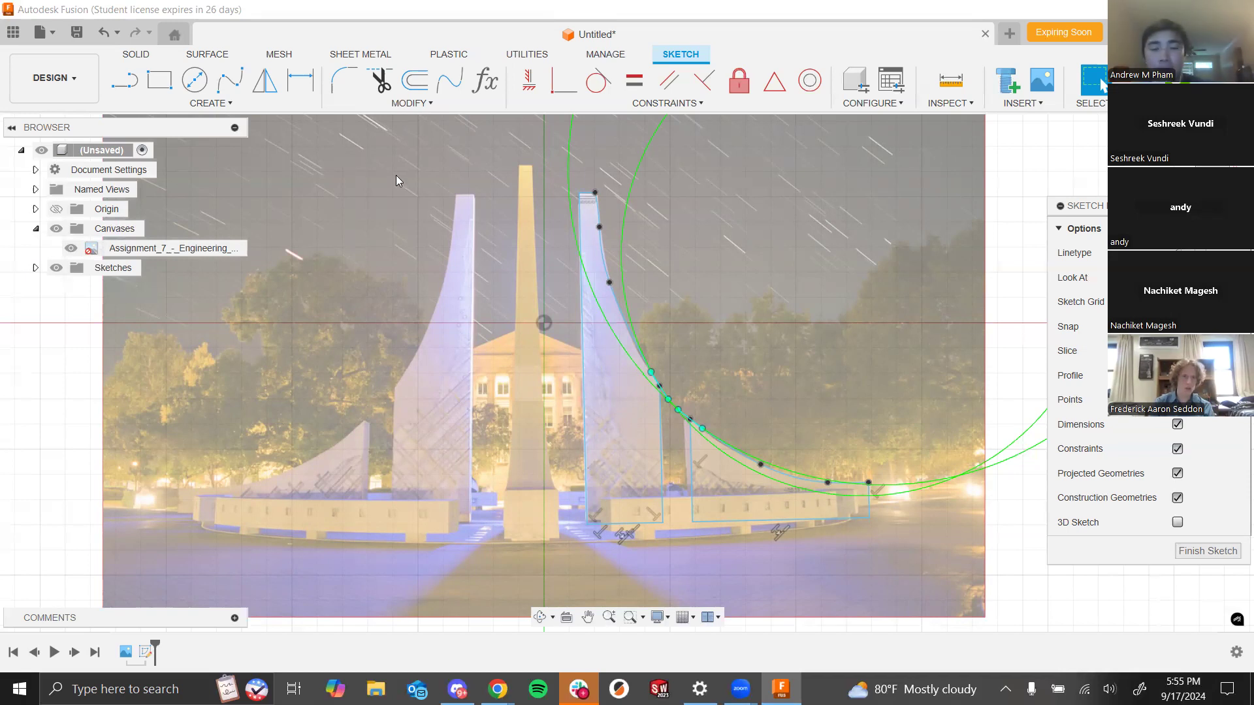
{"action": "scroll", "coordinate": [508, 273], "scroll_direction": "down", "scroll_amount": 3}
{"action": "scroll", "coordinate": [722, 391], "scroll_direction": "up", "scroll_amount": 2}
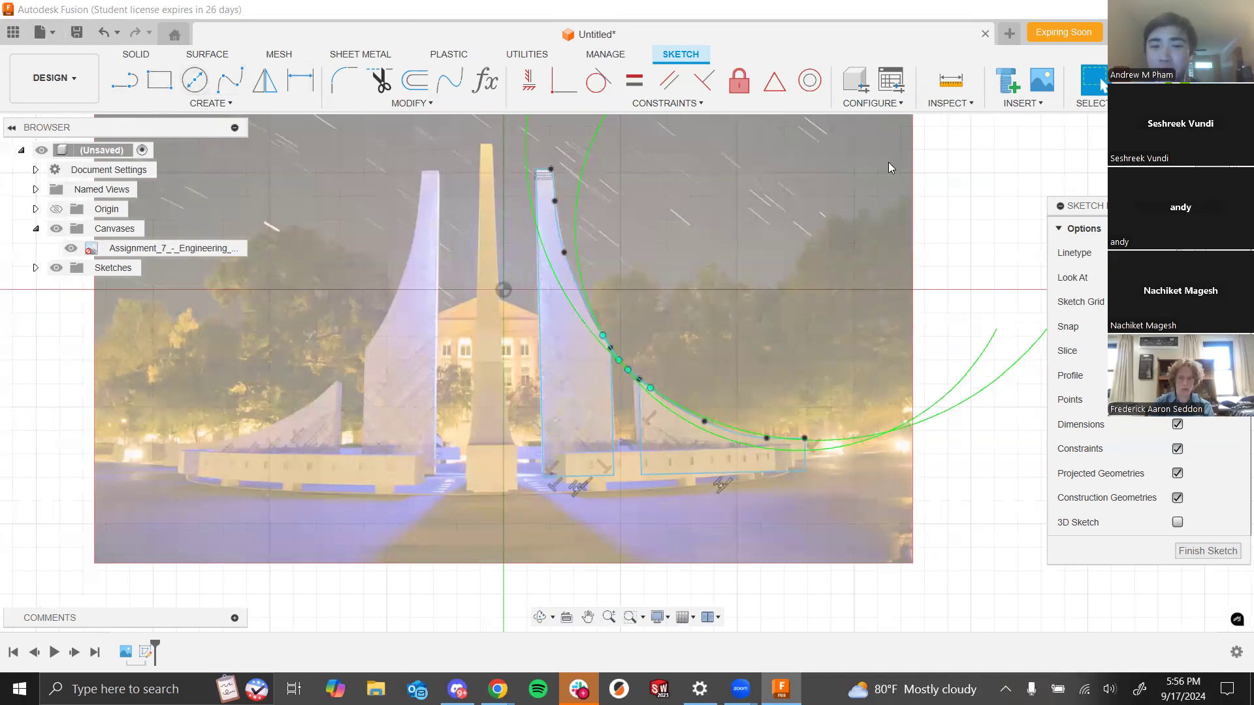
{"action": "scroll", "coordinate": [543, 171], "scroll_direction": "up", "scroll_amount": 5}
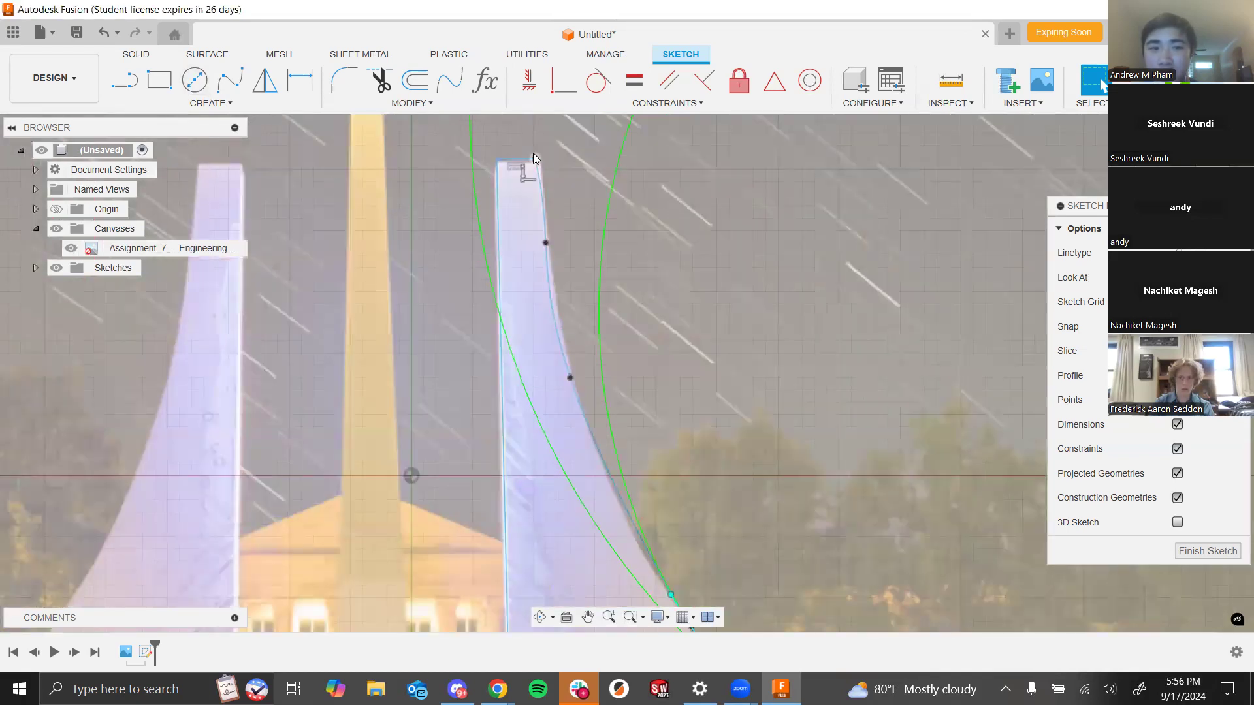
{"action": "left_click", "coordinate": [546, 158]}
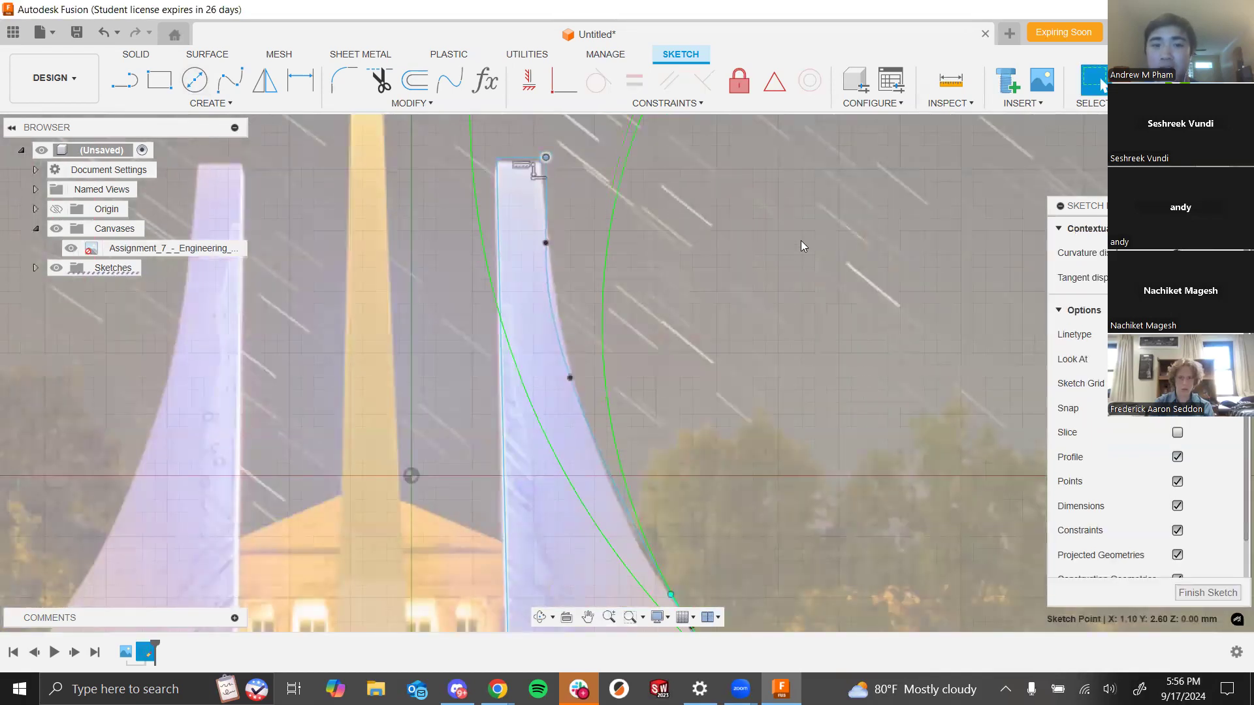
{"action": "scroll", "coordinate": [392, 261], "scroll_direction": "down", "scroll_amount": 6}
{"action": "scroll", "coordinate": [617, 418], "scroll_direction": "up", "scroll_amount": 2}
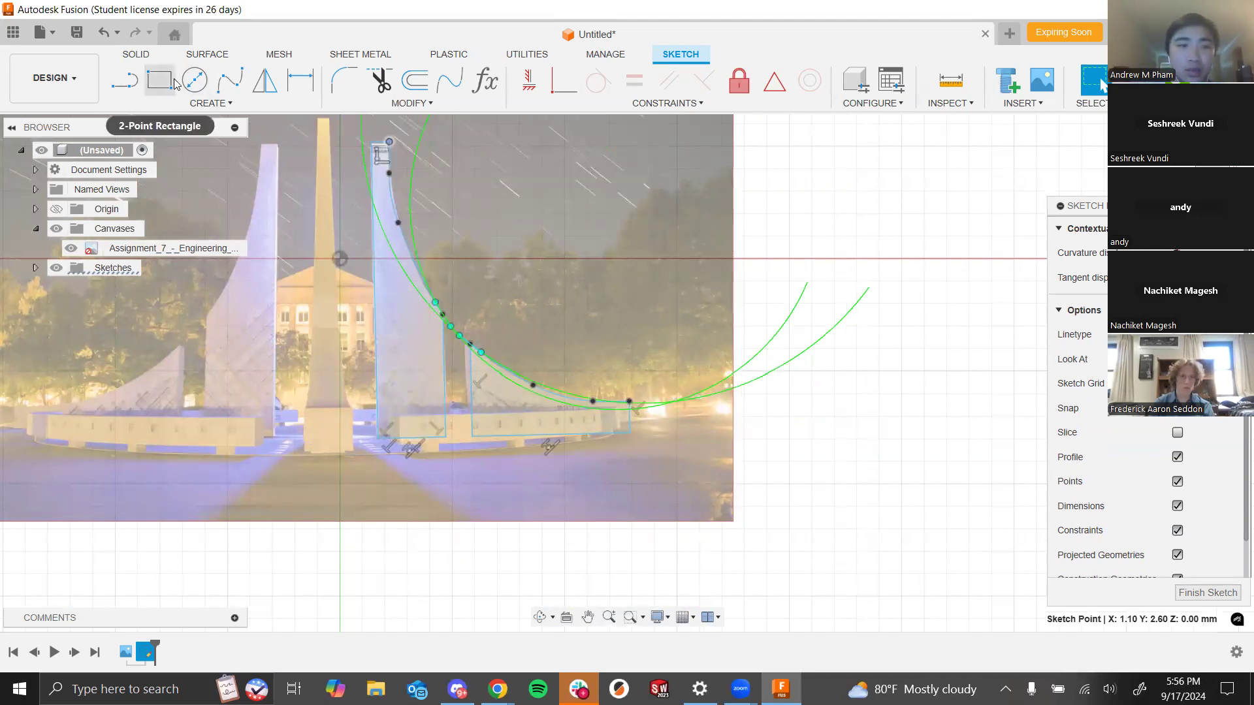
- Draw a vertical line along the central obelisk from its top down to the base, about 7.45 mm long, and make it construction geometry
{"action": "left_click", "coordinate": [136, 83]}
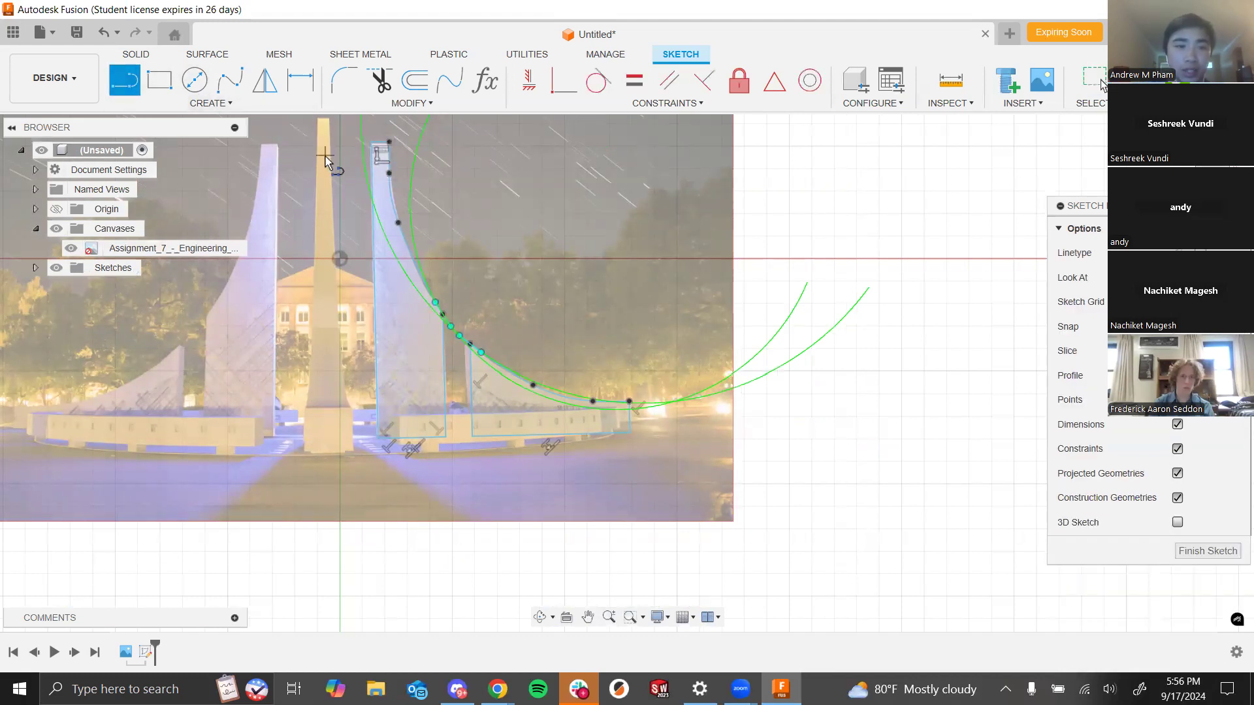
{"action": "left_click", "coordinate": [322, 123]}
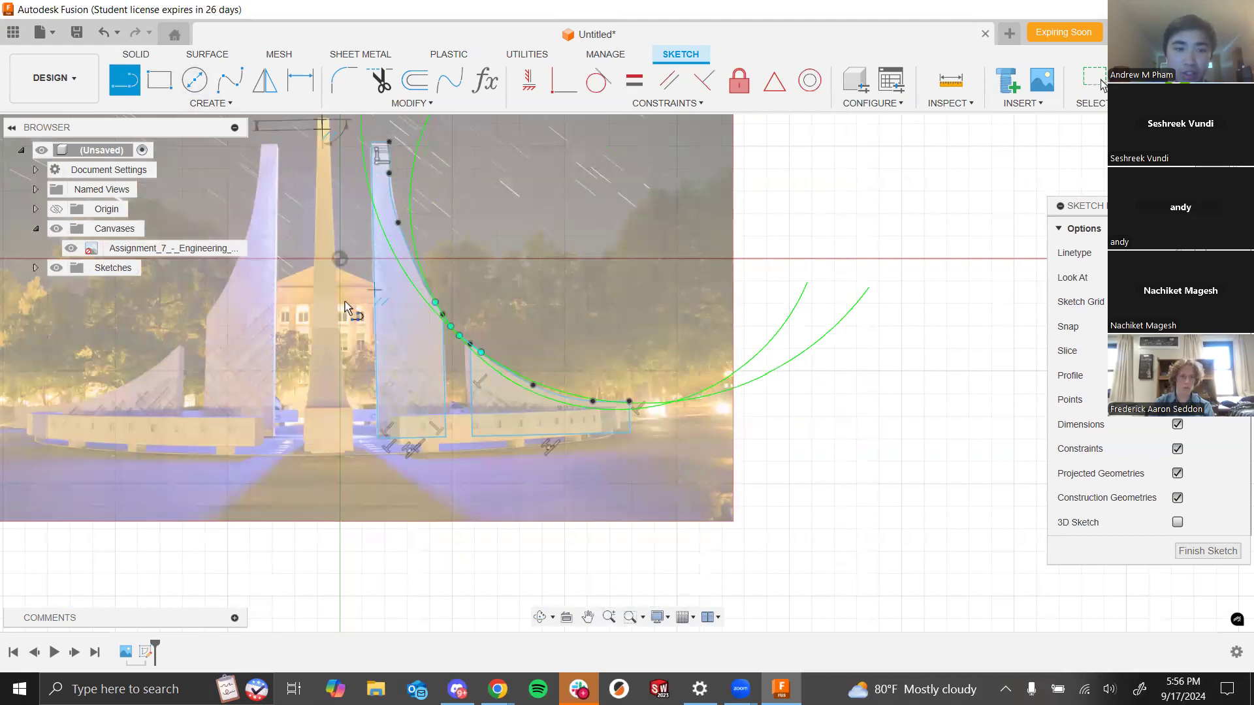
{"action": "left_click", "coordinate": [320, 453]}
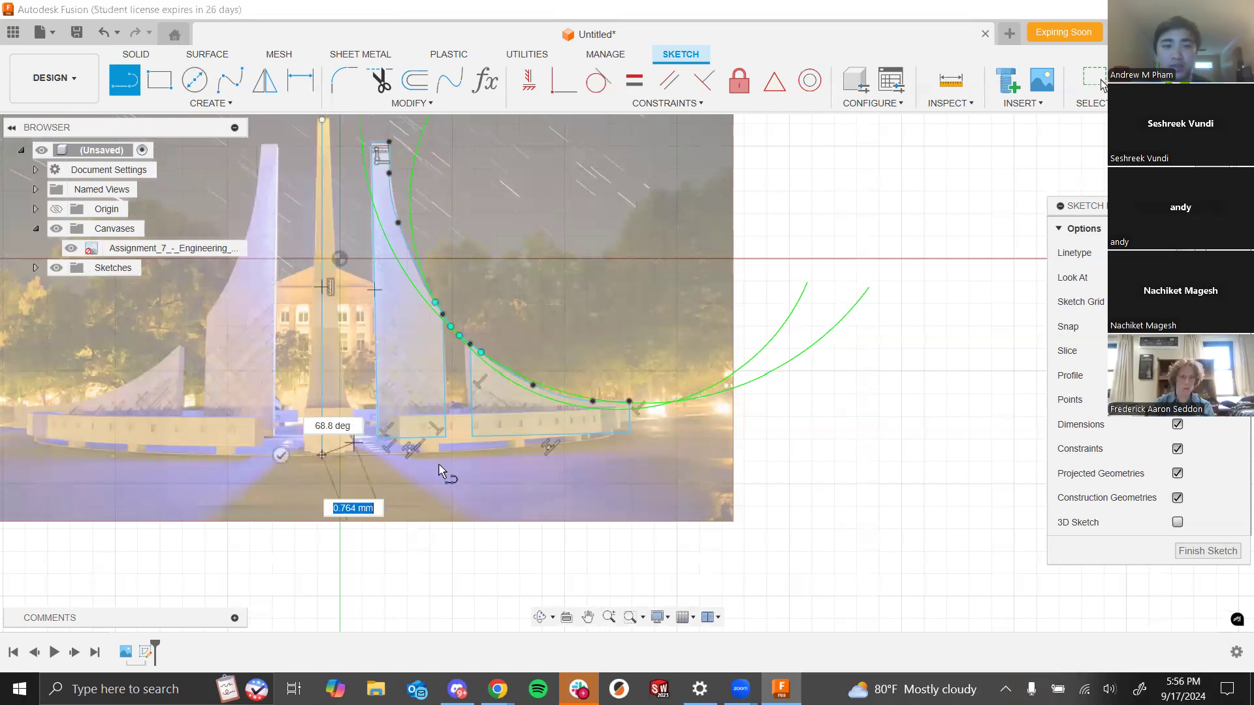
{"action": "key", "text": "Escape"}
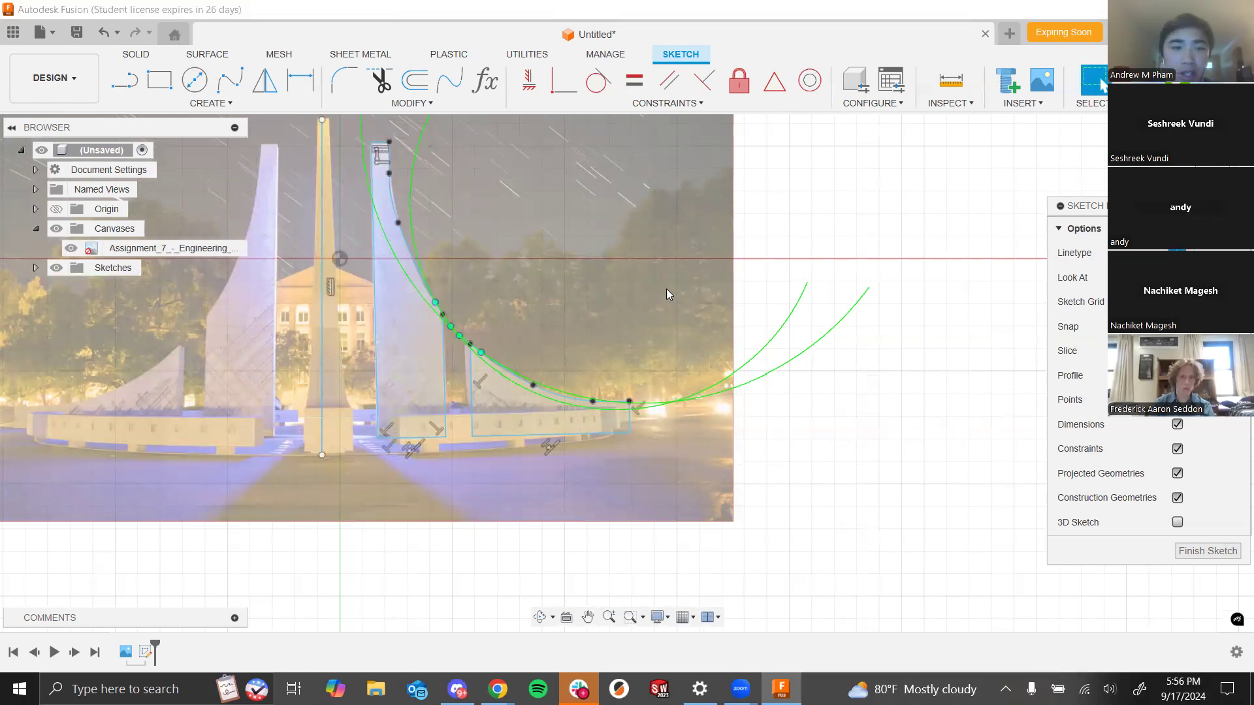
{"action": "left_click", "coordinate": [322, 307]}
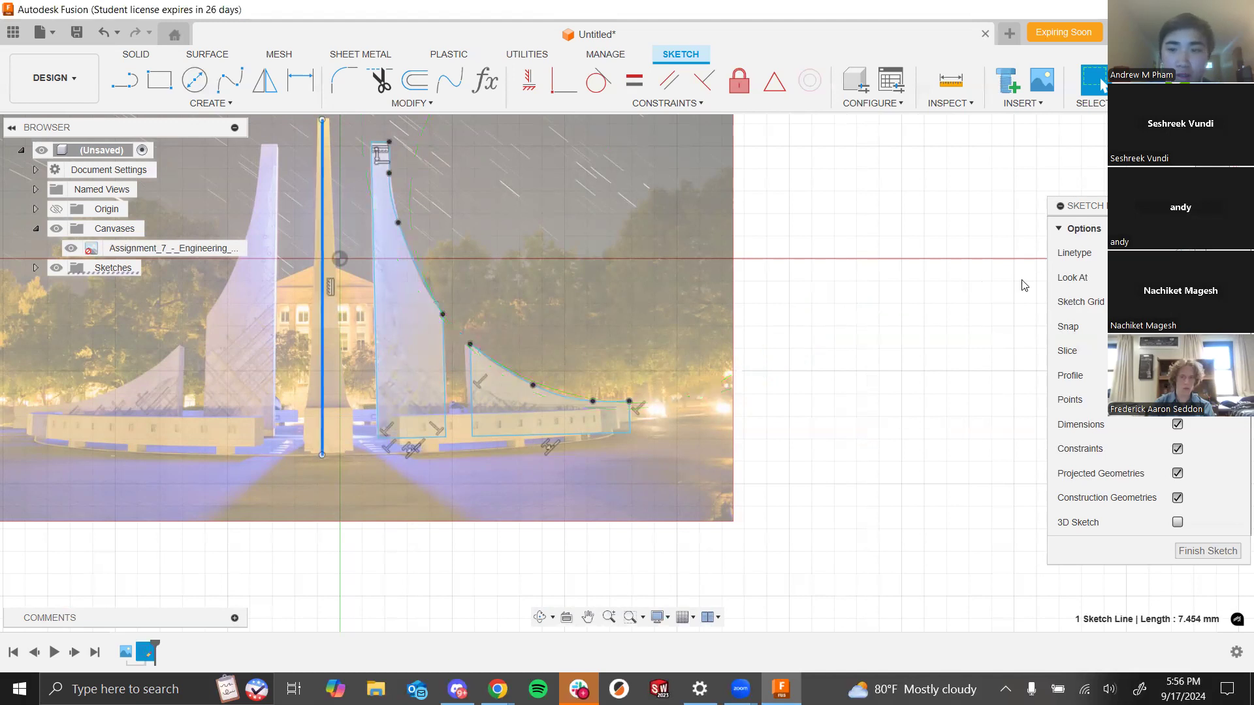
{"action": "key", "text": "x"}
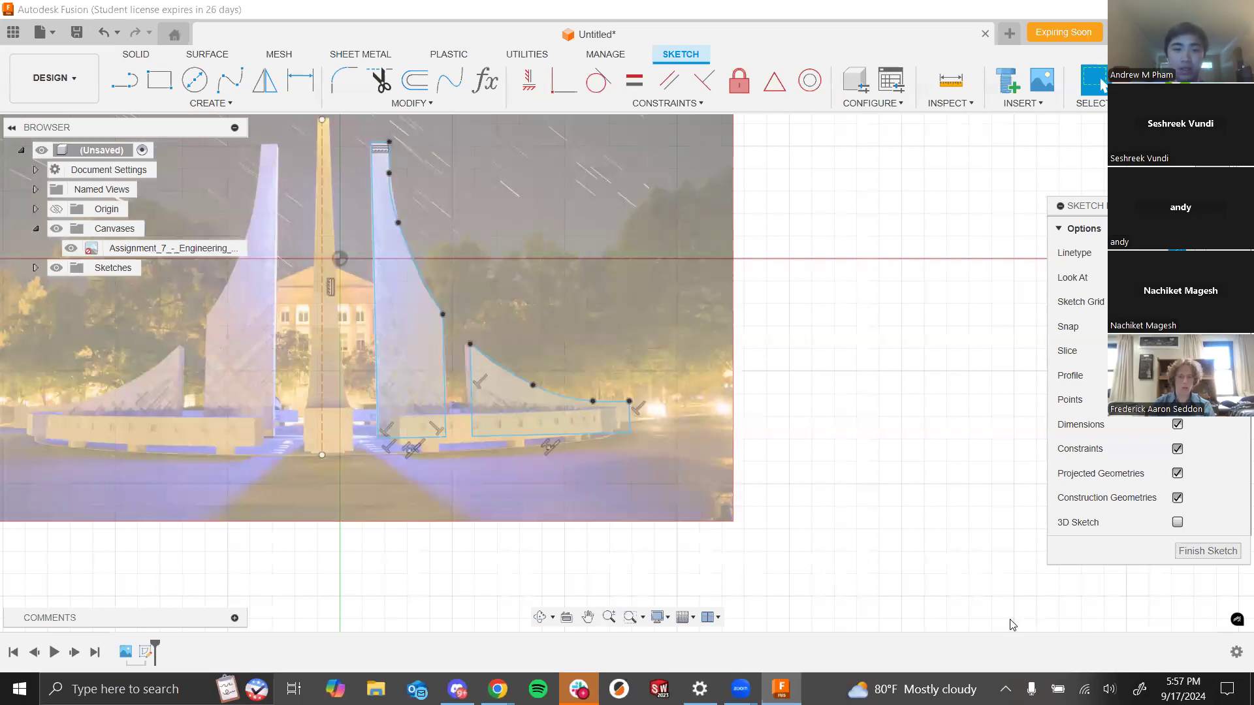
- Hide the reference canvas image and examine the traced spire and wing profiles on their own
{"action": "scroll", "coordinate": [994, 264], "scroll_direction": "down", "scroll_amount": 3}
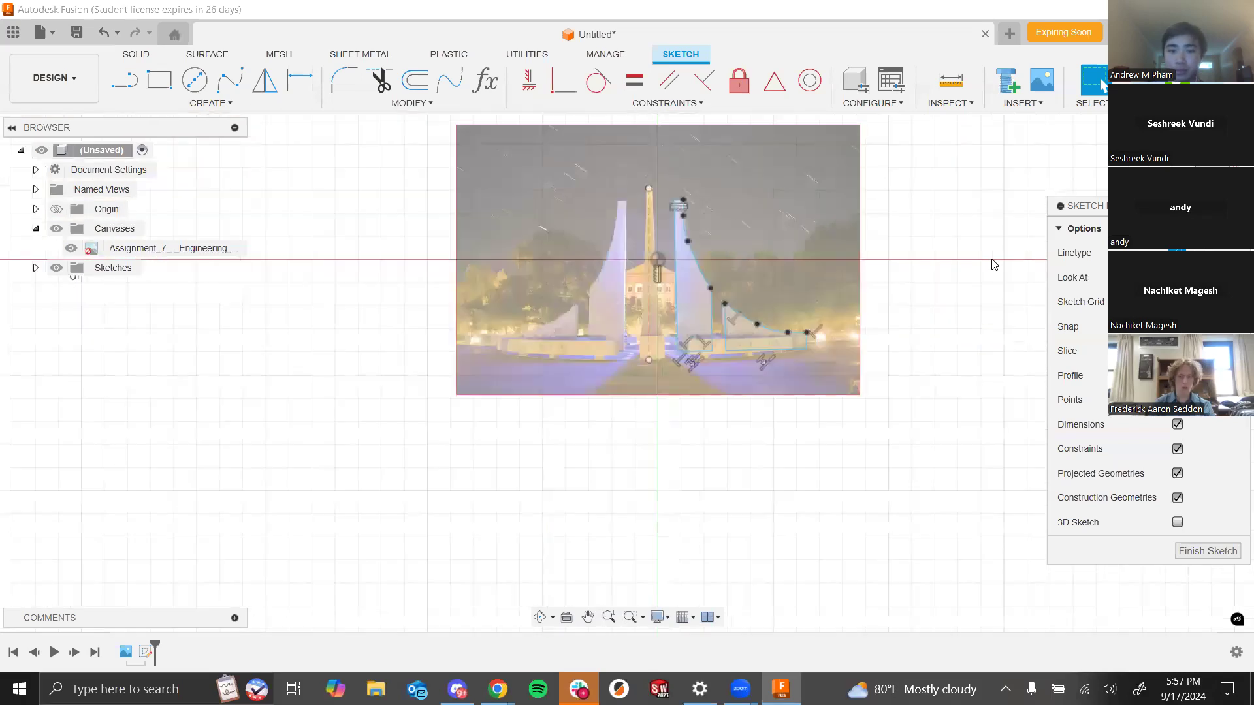
{"action": "scroll", "coordinate": [759, 231], "scroll_direction": "up", "scroll_amount": 5}
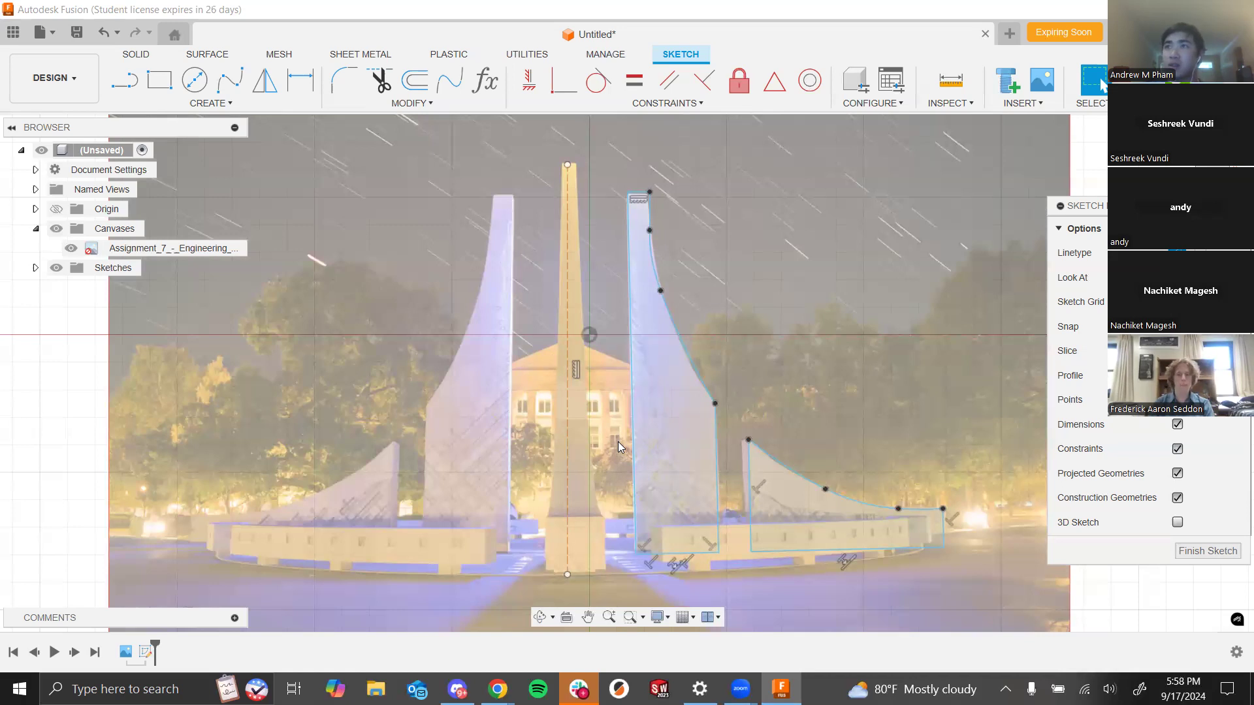
{"action": "left_click", "coordinate": [56, 229]}
{"action": "scroll", "coordinate": [375, 277], "scroll_direction": "down", "scroll_amount": 4}
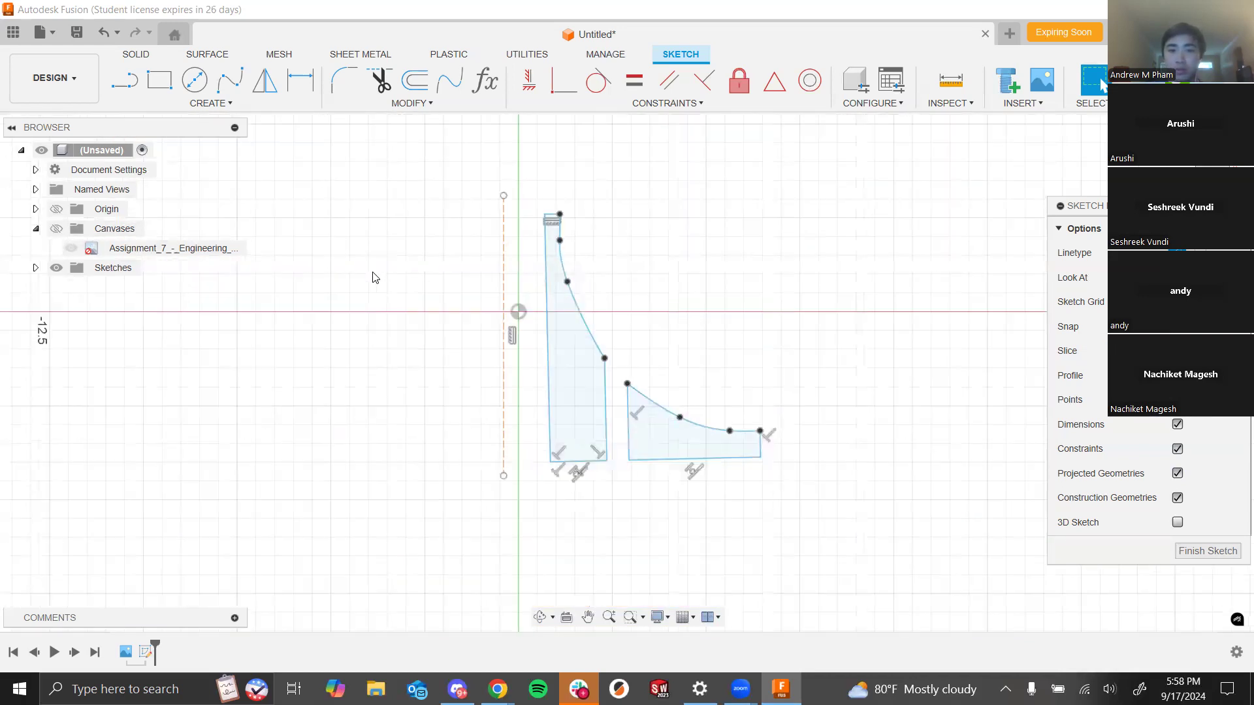
{"action": "scroll", "coordinate": [539, 400], "scroll_direction": "up", "scroll_amount": 3}
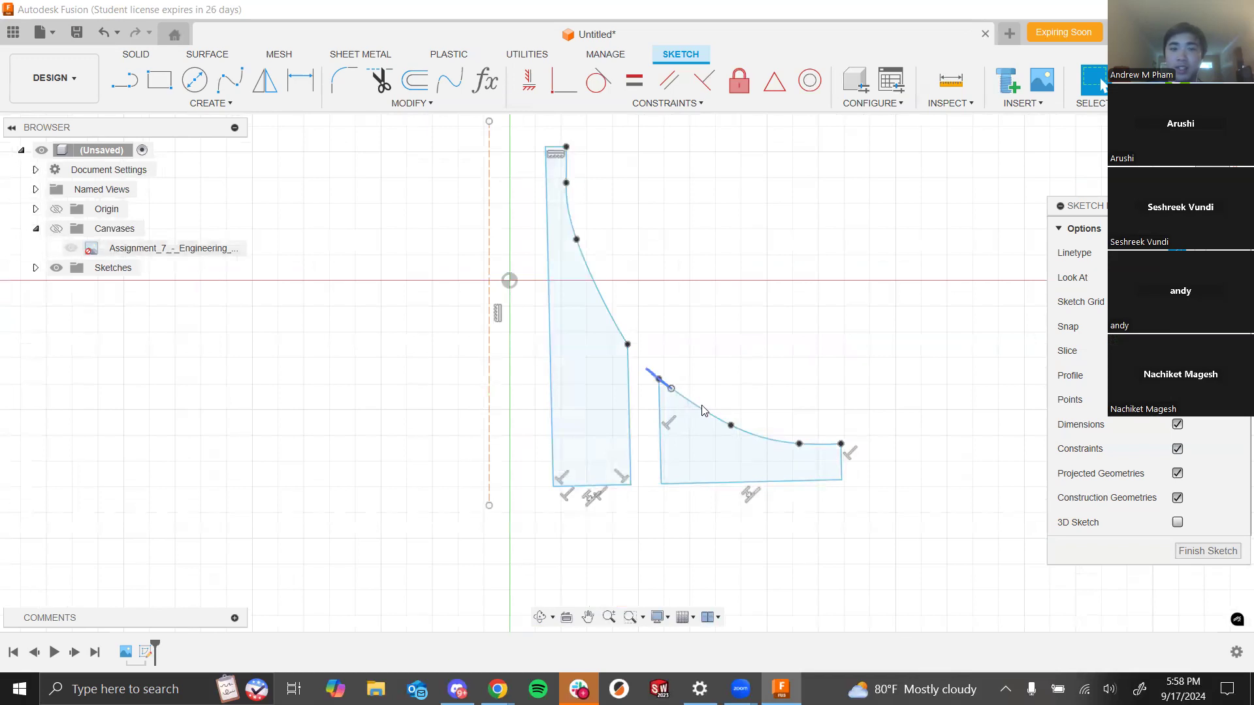
{"action": "scroll", "coordinate": [669, 490], "scroll_direction": "up", "scroll_amount": 3}
{"action": "scroll", "coordinate": [582, 385], "scroll_direction": "down", "scroll_amount": 3}
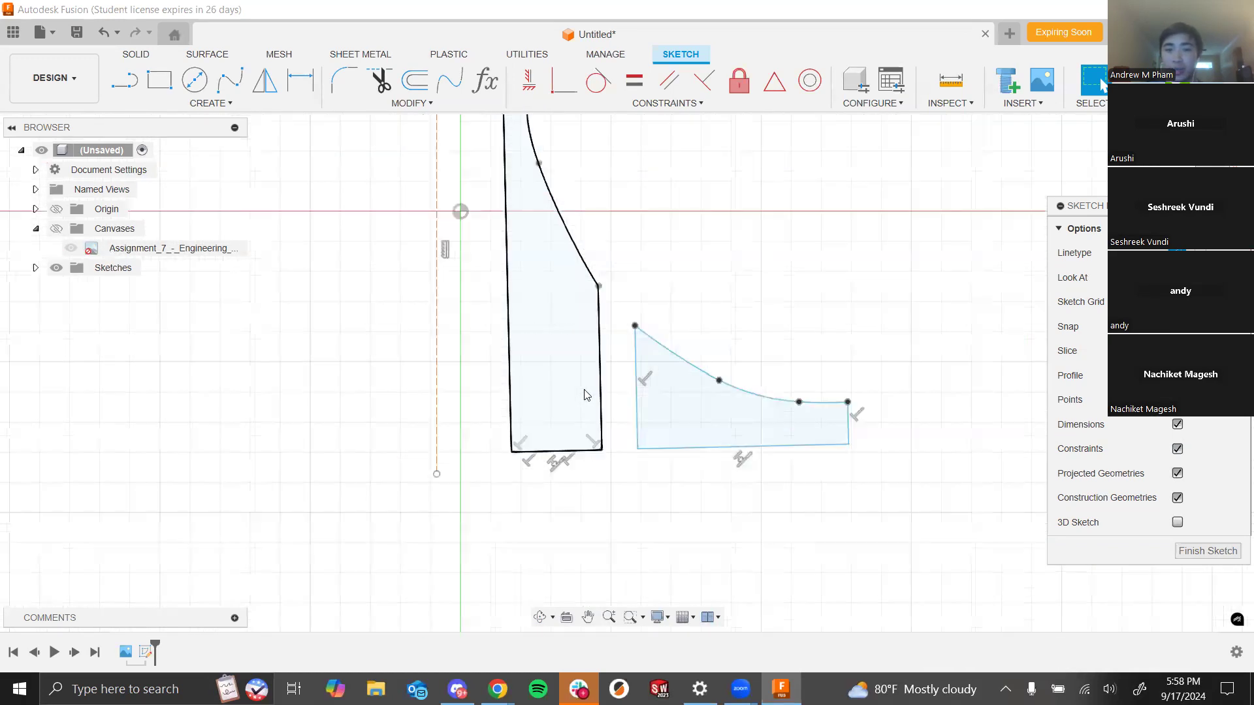
{"action": "scroll", "coordinate": [284, 287], "scroll_direction": "down", "scroll_amount": 2}
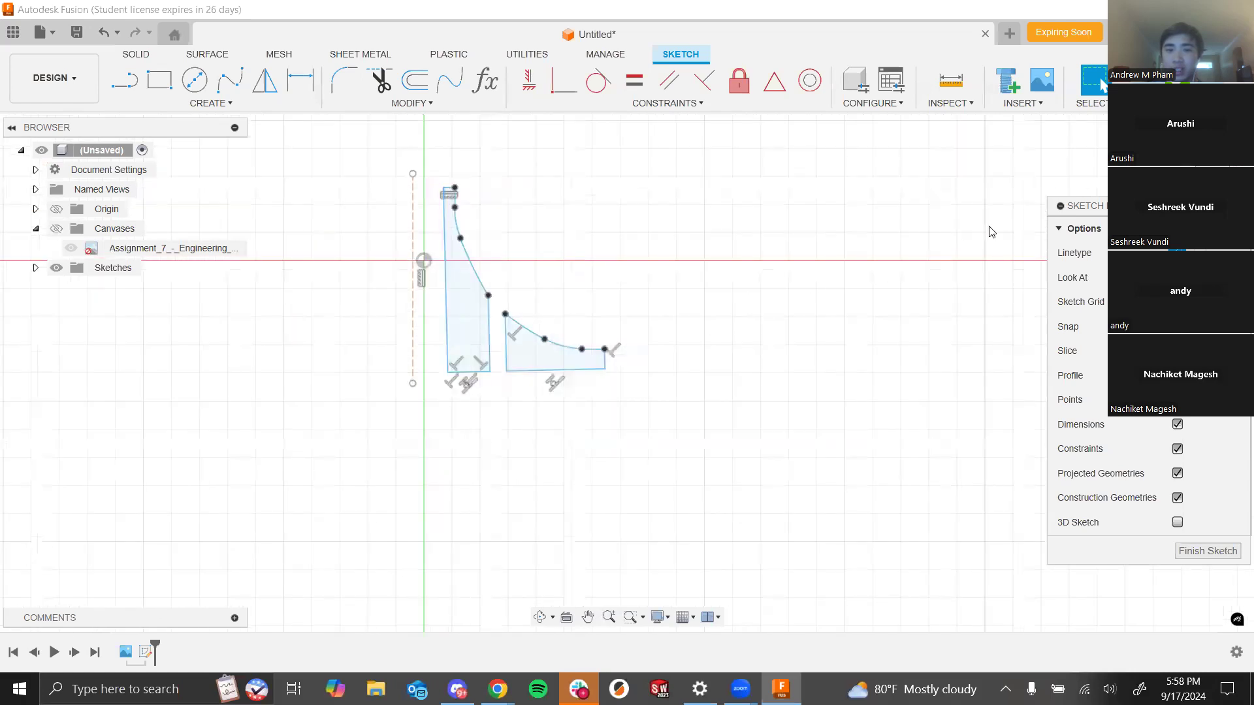
{"action": "scroll", "coordinate": [989, 227], "scroll_direction": "down", "scroll_amount": 2}
{"action": "scroll", "coordinate": [593, 301], "scroll_direction": "up", "scroll_amount": 3}
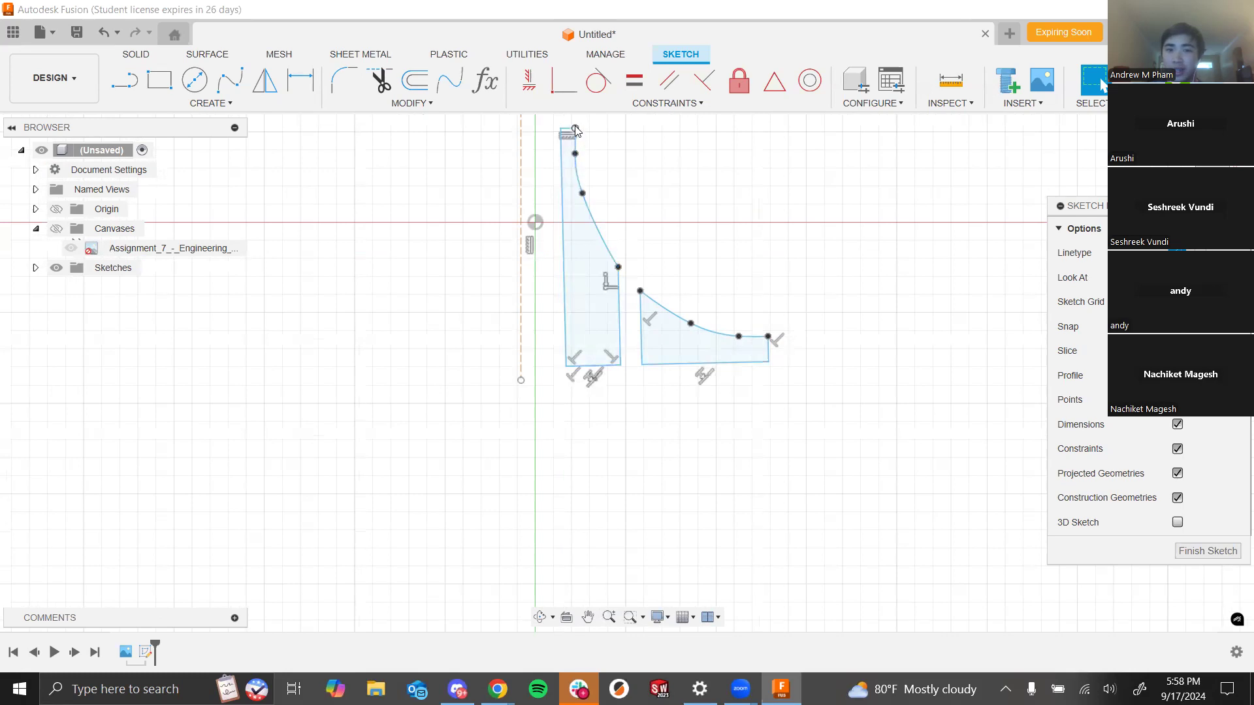
{"action": "scroll", "coordinate": [638, 327], "scroll_direction": "up", "scroll_amount": 2}
{"action": "scroll", "coordinate": [637, 324], "scroll_direction": "down", "scroll_amount": 2}
{"action": "scroll", "coordinate": [601, 404], "scroll_direction": "down", "scroll_amount": 1}
{"action": "scroll", "coordinate": [595, 330], "scroll_direction": "up", "scroll_amount": 3}
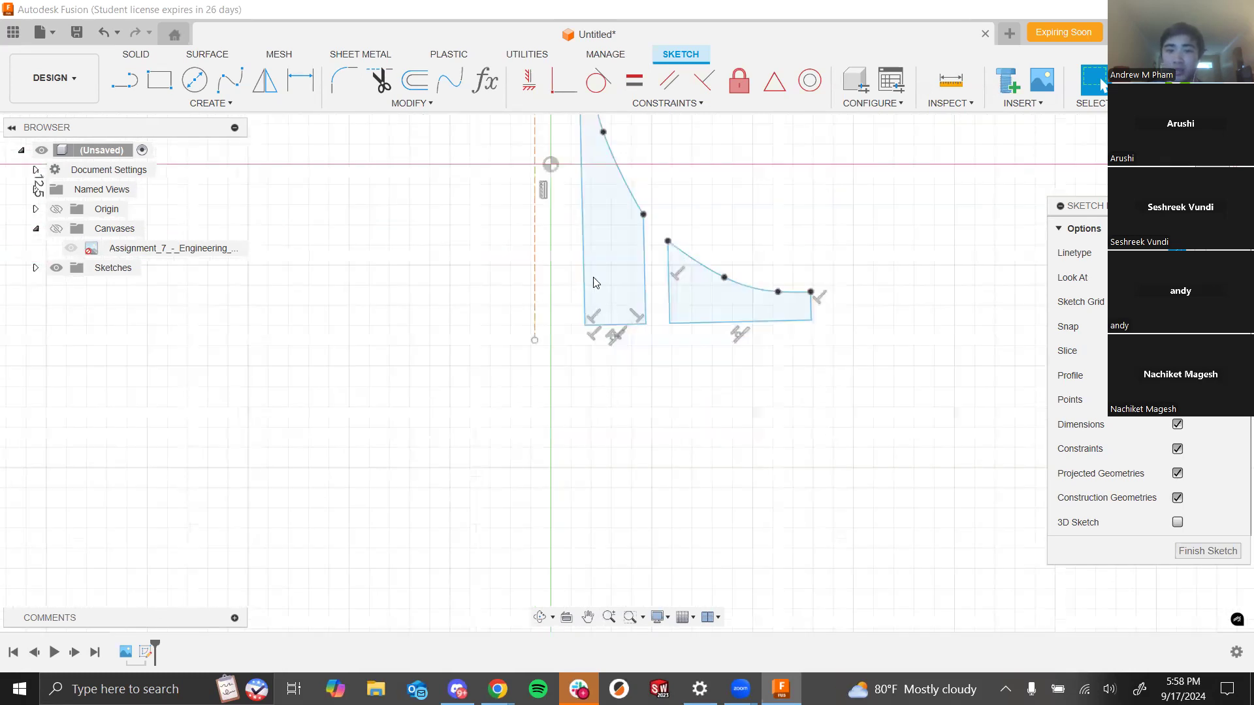
{"action": "scroll", "coordinate": [583, 325], "scroll_direction": "up", "scroll_amount": 2}
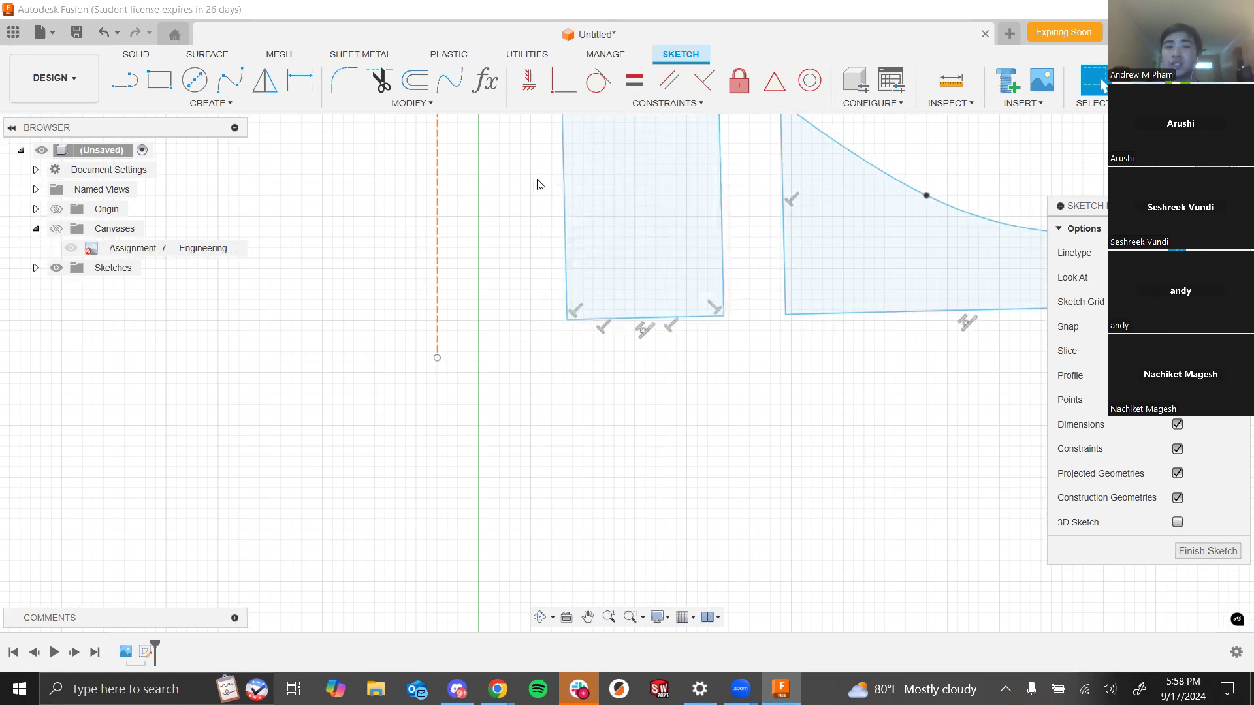
- Draw two construction lines in empty space below the sketch, a slanted one and a short horizontal one meeting near a corner
{"action": "key", "text": "l"}
{"action": "scroll", "coordinate": [639, 477], "scroll_direction": "down", "scroll_amount": 4}
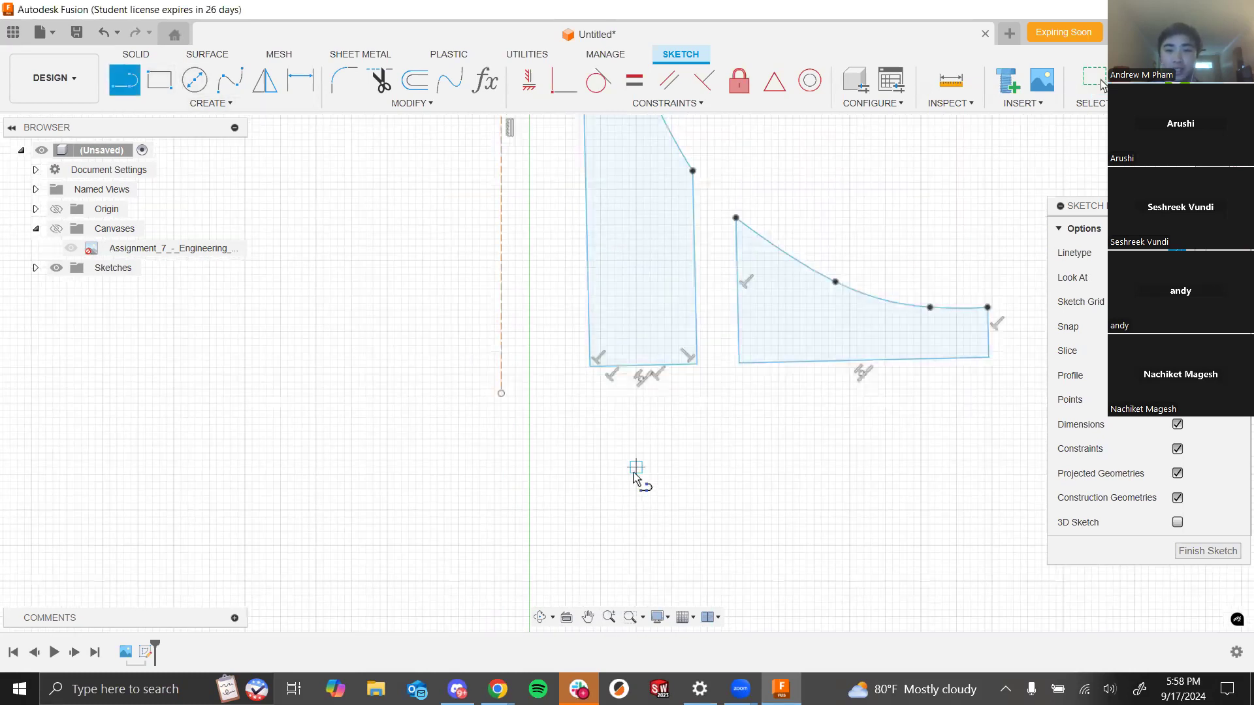
{"action": "left_click", "coordinate": [287, 343]}
{"action": "left_click", "coordinate": [319, 448]}
{"action": "key", "text": "Escape"}
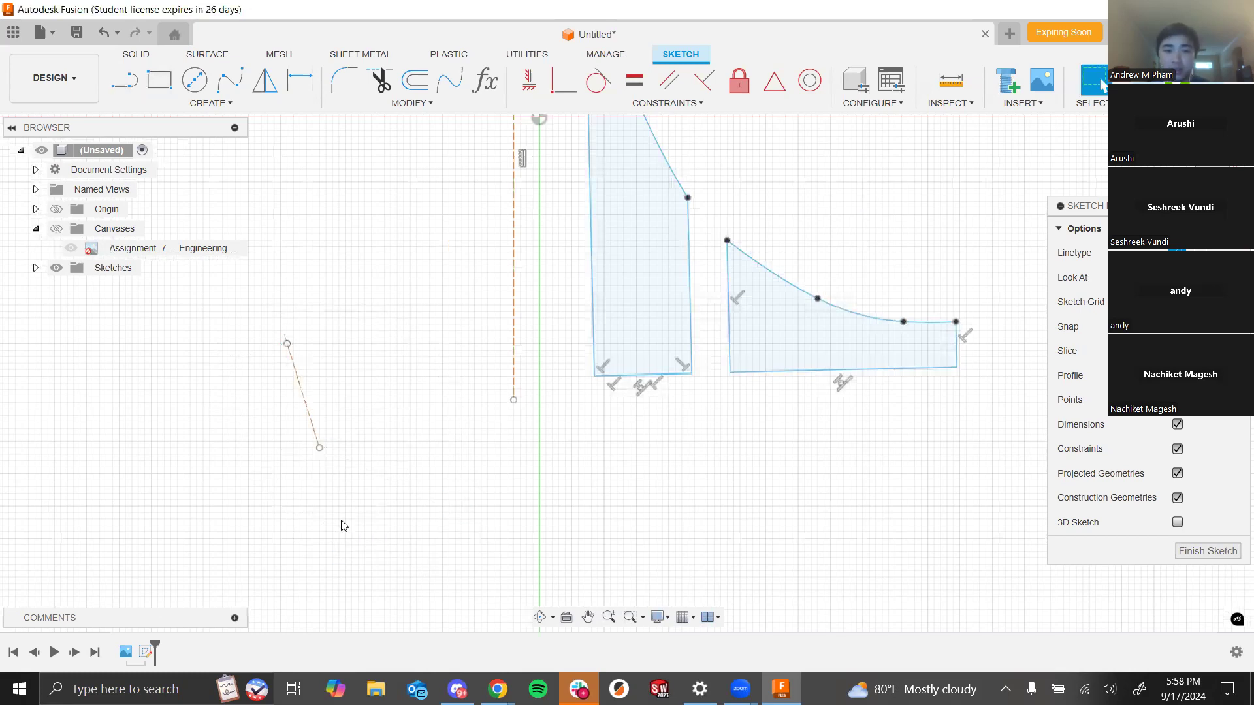
{"action": "key", "text": "l"}
{"action": "left_click", "coordinate": [212, 455]}
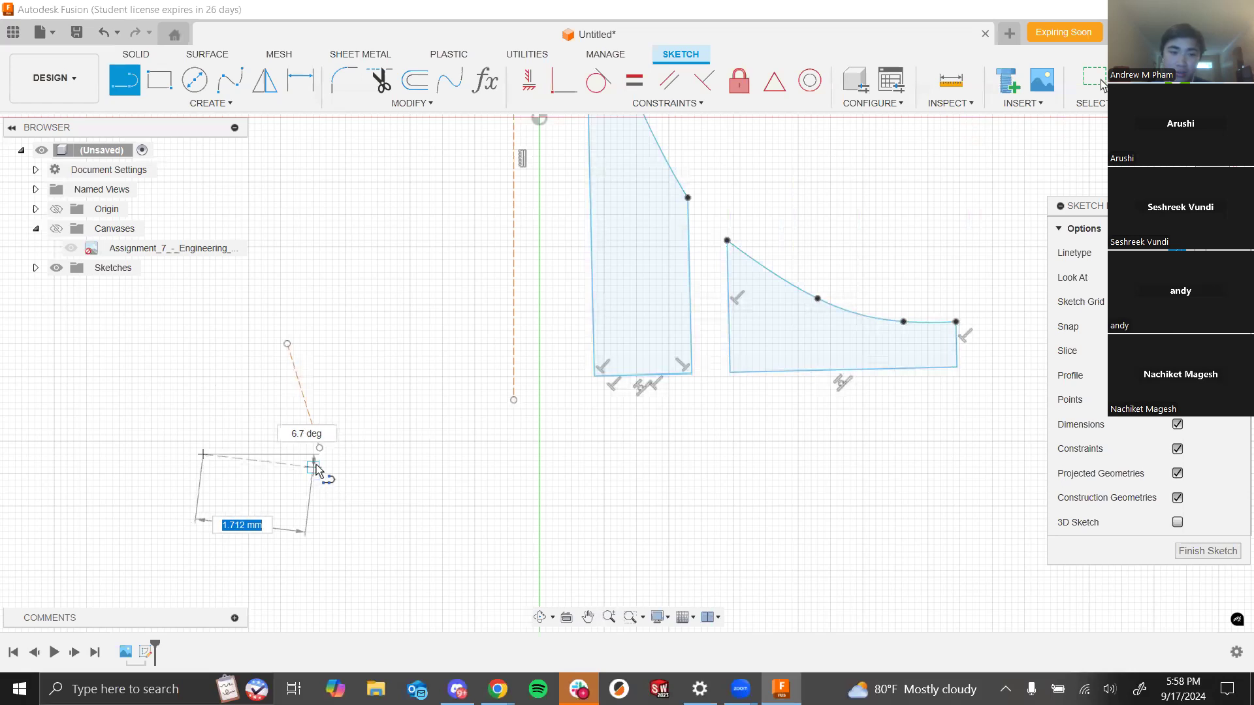
{"action": "left_click", "coordinate": [313, 468]}
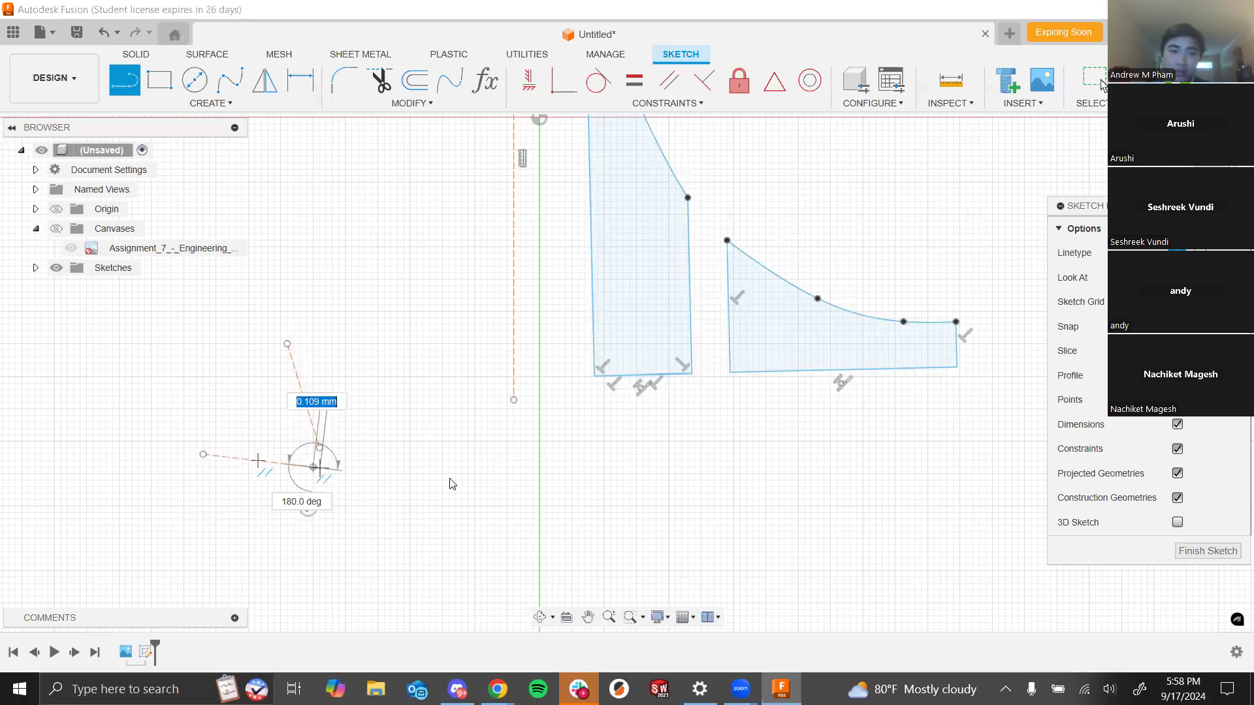
{"action": "key", "text": "Escape"}
{"action": "scroll", "coordinate": [338, 476], "scroll_direction": "up", "scroll_amount": 3}
{"action": "left_click_drag", "start_coordinate": [292, 466], "coordinate": [295, 430]}
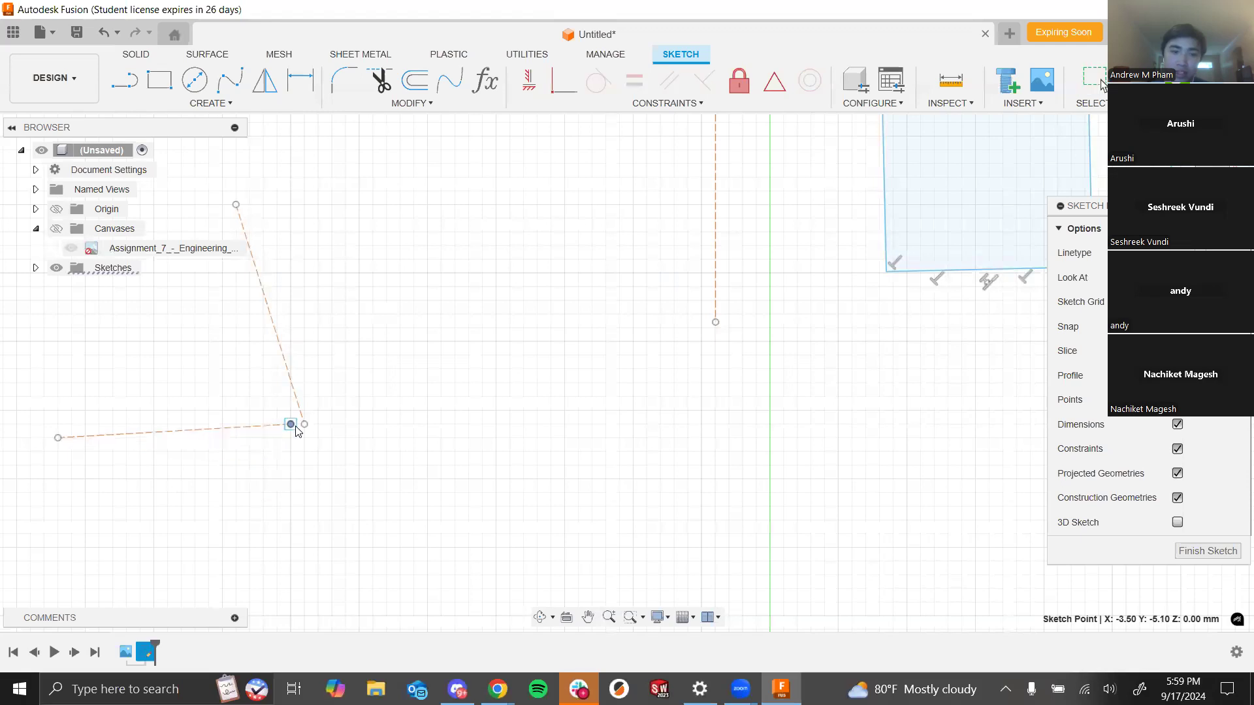
- Make the two construction lines' corner endpoints coincident
{"action": "scroll", "coordinate": [616, 462], "scroll_direction": "down", "scroll_amount": 5}
{"action": "scroll", "coordinate": [461, 426], "scroll_direction": "down", "scroll_amount": 5}
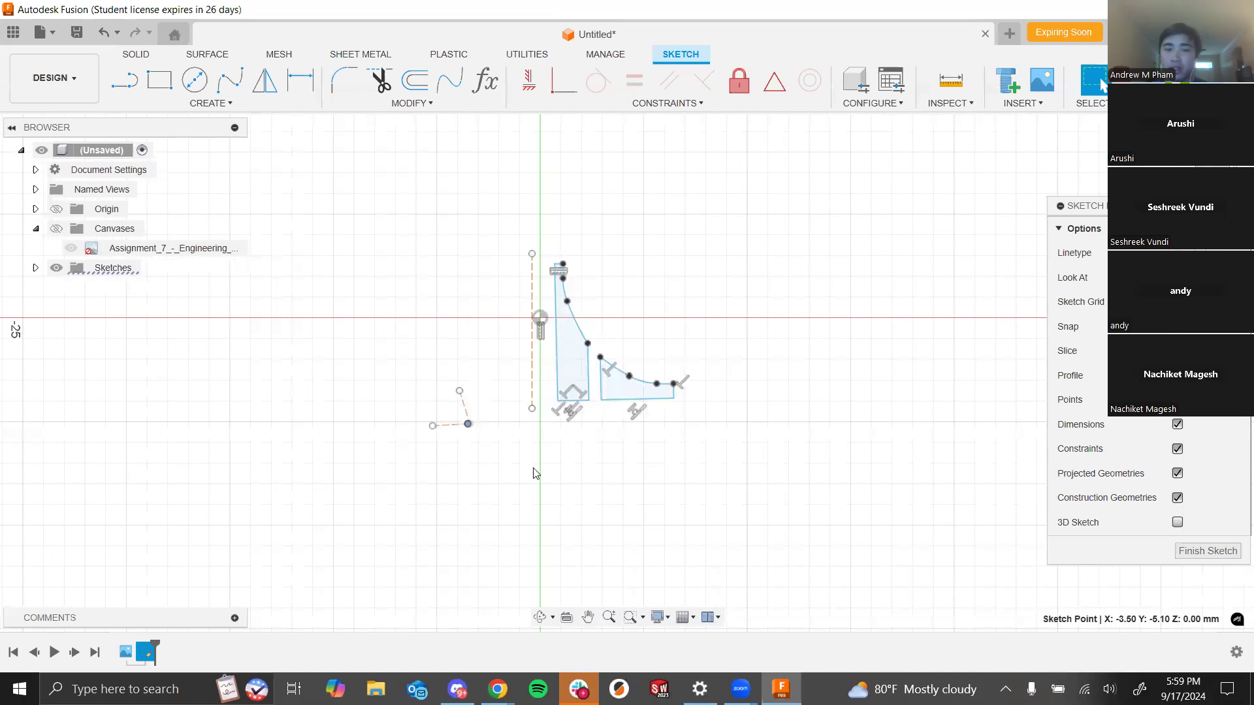
{"action": "scroll", "coordinate": [418, 418], "scroll_direction": "up", "scroll_amount": 3}
{"action": "scroll", "coordinate": [497, 392], "scroll_direction": "up", "scroll_amount": 3}
{"action": "scroll", "coordinate": [522, 397], "scroll_direction": "up", "scroll_amount": 5}
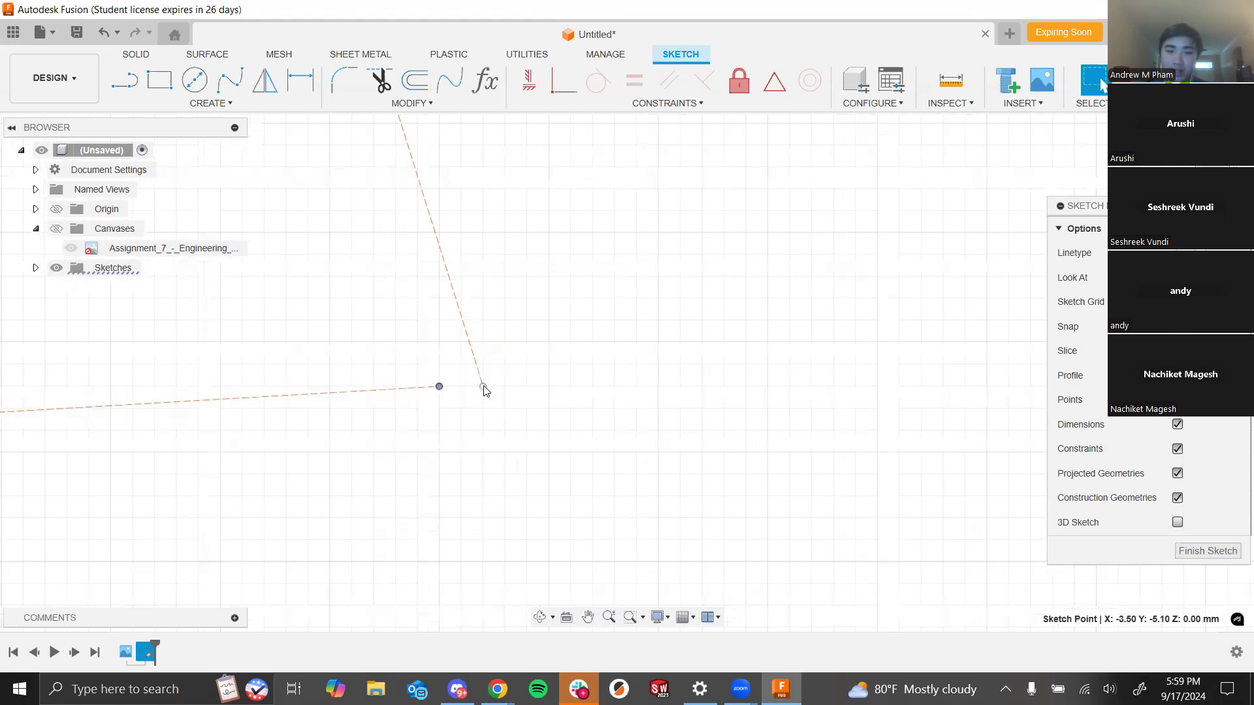
{"action": "left_click", "coordinate": [484, 390], "text": "shift"}
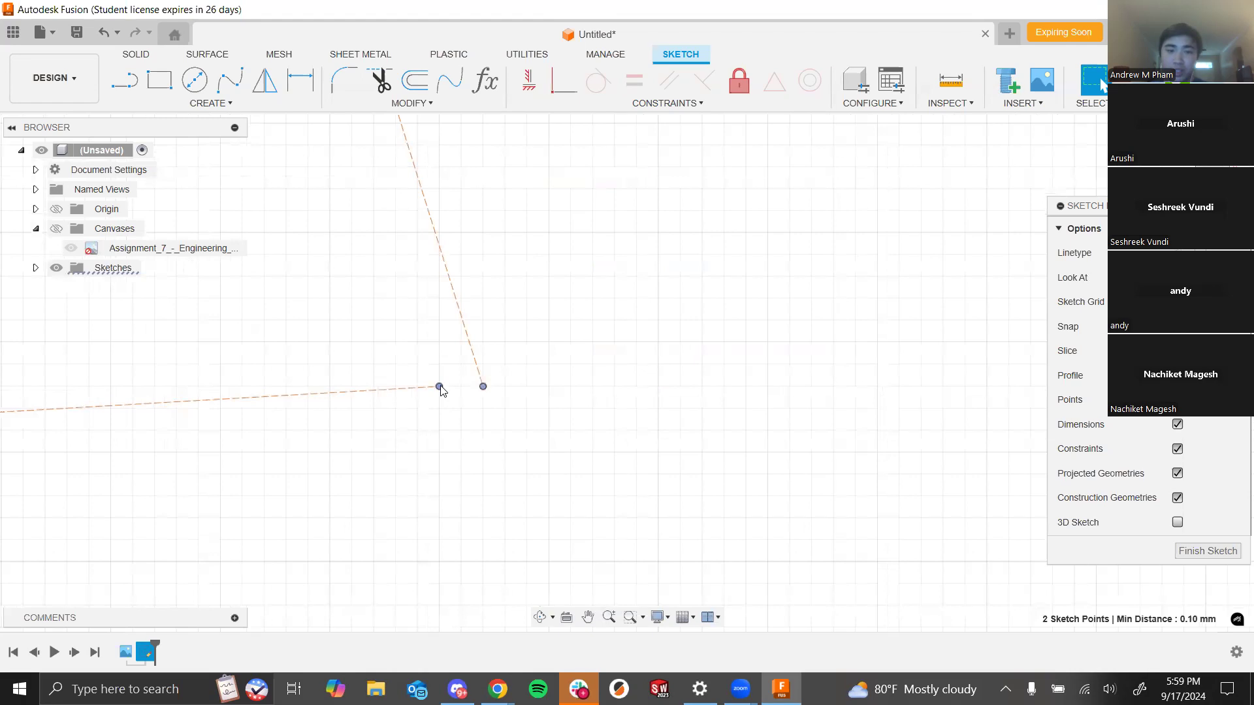
{"action": "left_click", "coordinate": [561, 90]}
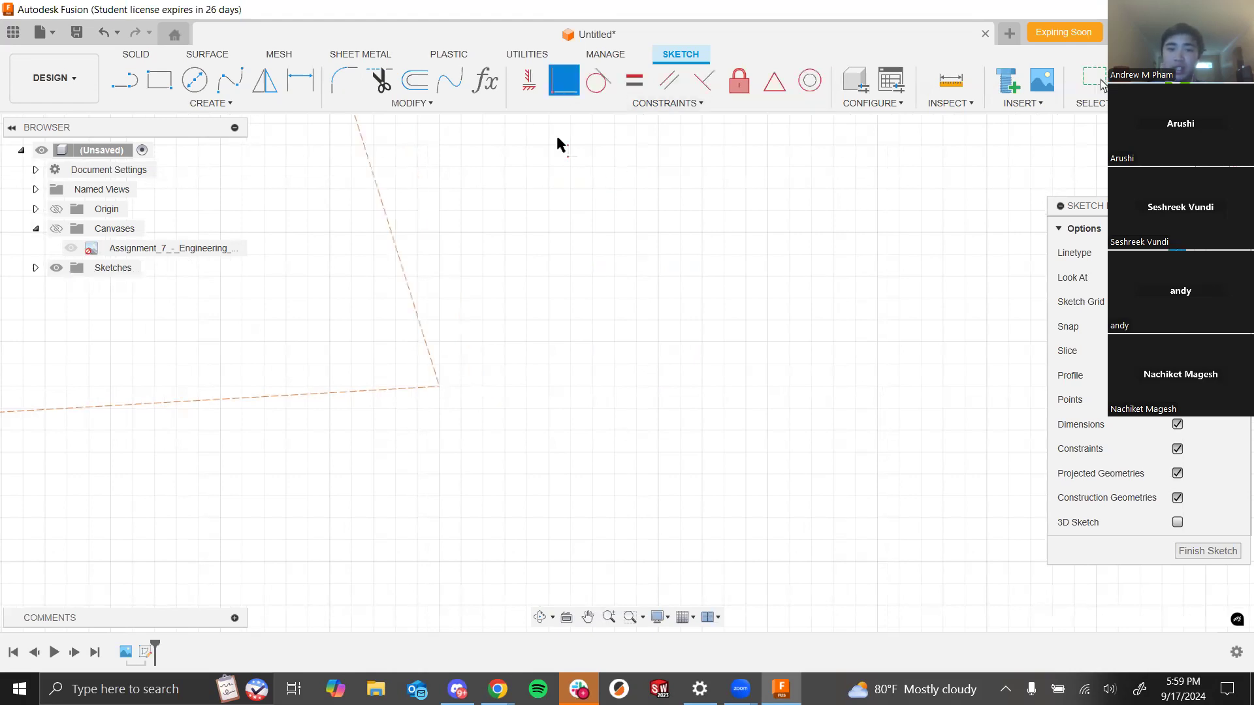
- Delete both of the new construction lines
{"action": "scroll", "coordinate": [478, 336], "scroll_direction": "down", "scroll_amount": 5}
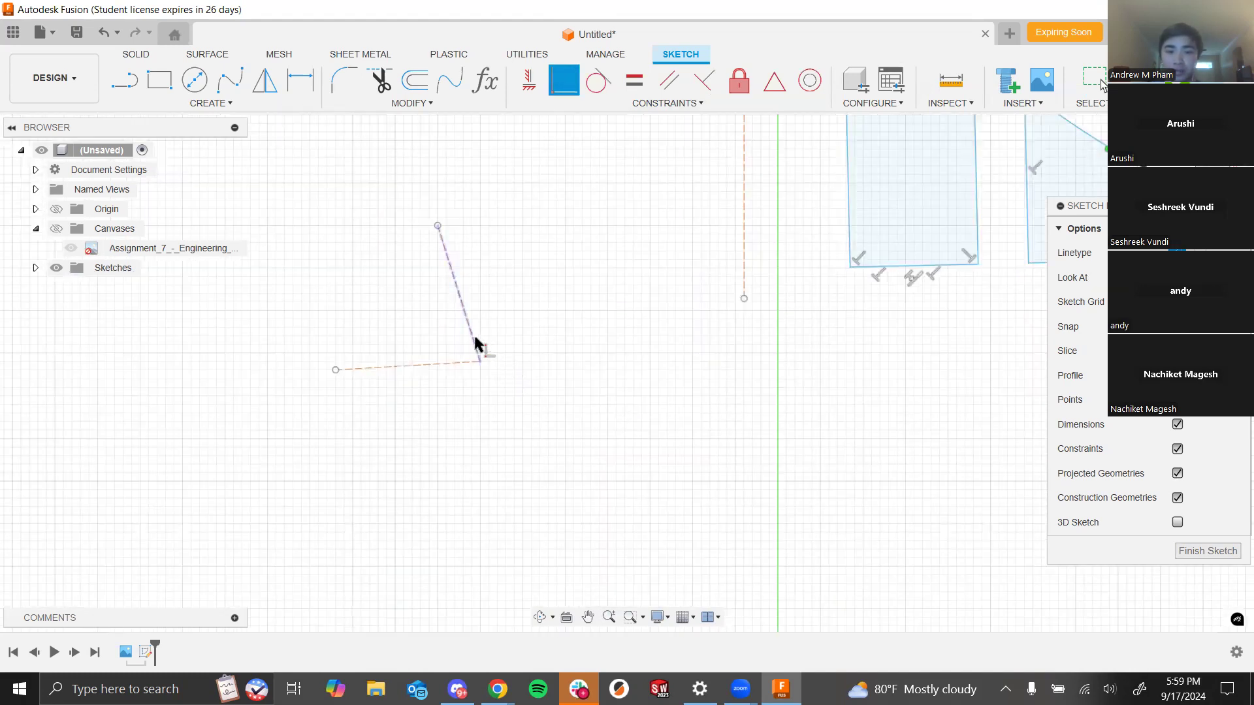
{"action": "left_click", "coordinate": [474, 341]}
{"action": "key", "text": "Escape"}
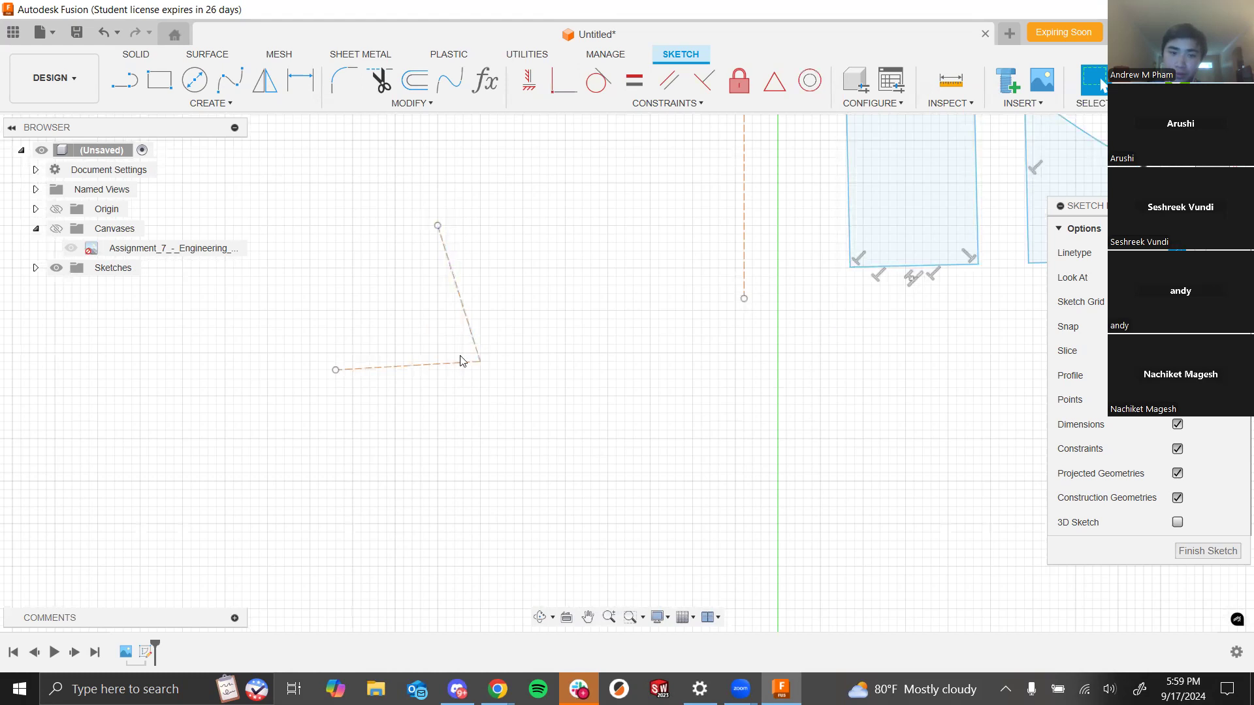
{"action": "left_click", "coordinate": [465, 362]}
{"action": "key", "text": "Delete"}
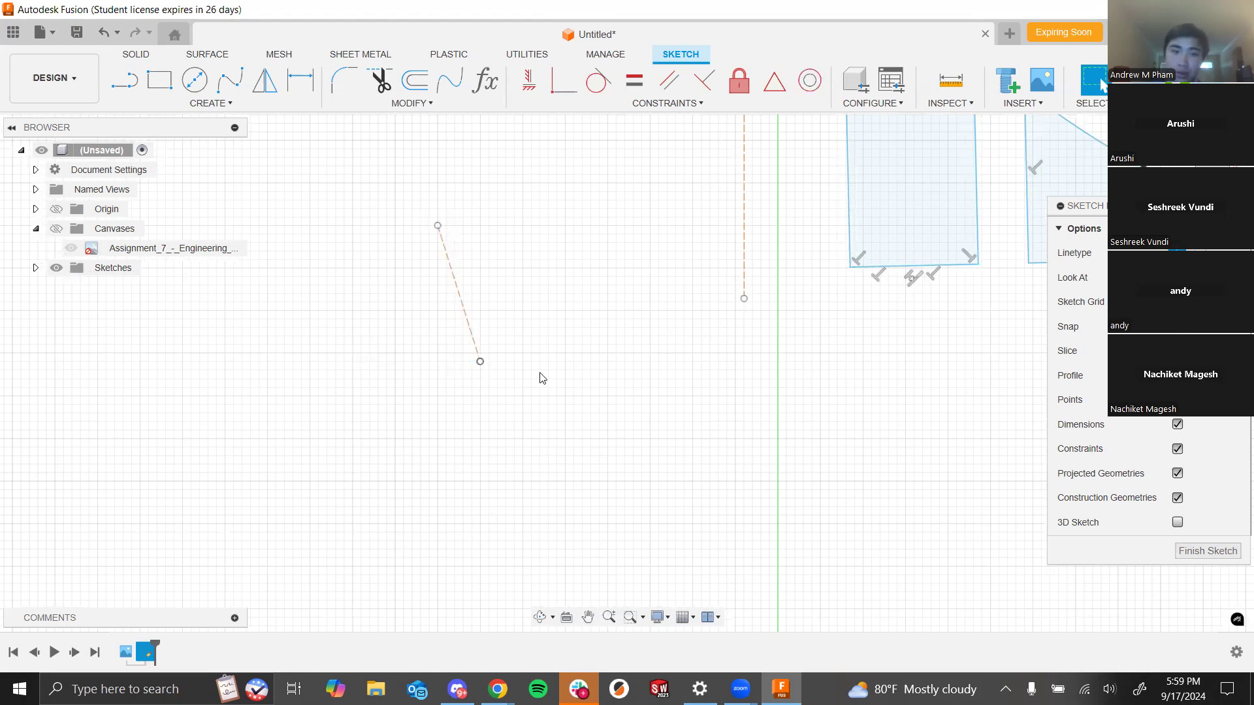
{"action": "left_click", "coordinate": [475, 338]}
{"action": "key", "text": "Delete"}
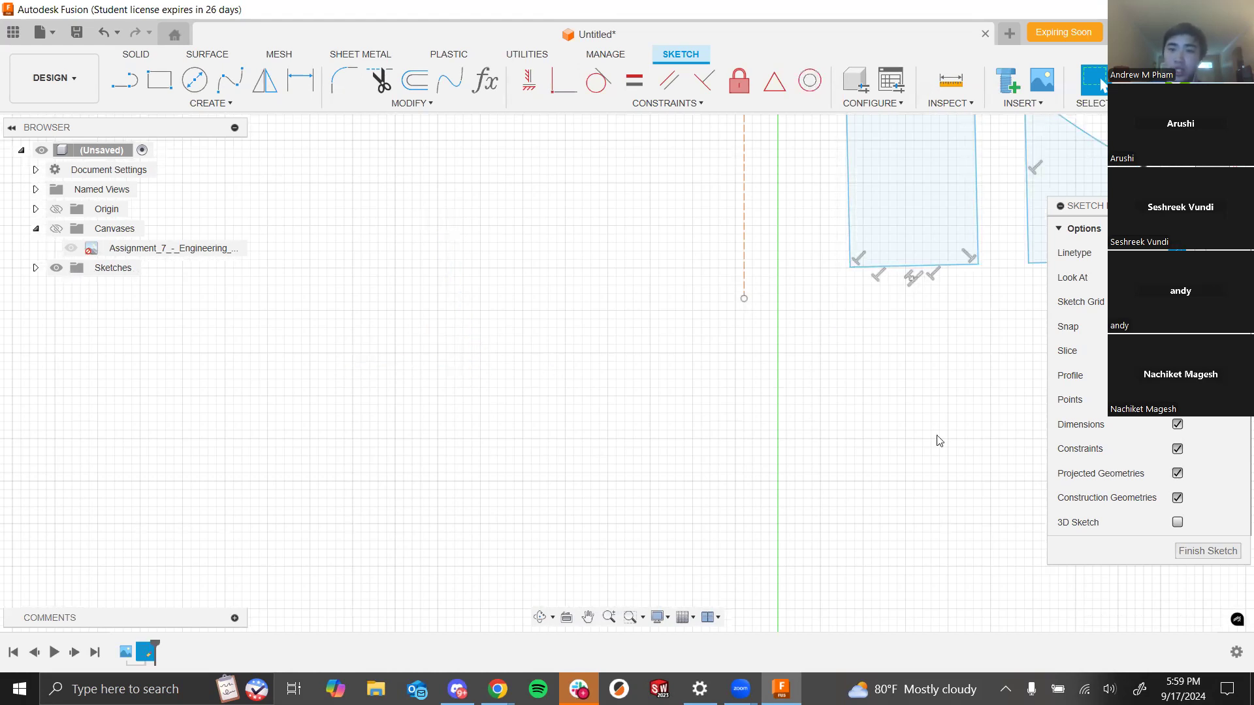
{"action": "scroll", "coordinate": [863, 372], "scroll_direction": "down", "scroll_amount": 5}
{"action": "scroll", "coordinate": [850, 248], "scroll_direction": "up", "scroll_amount": 8}
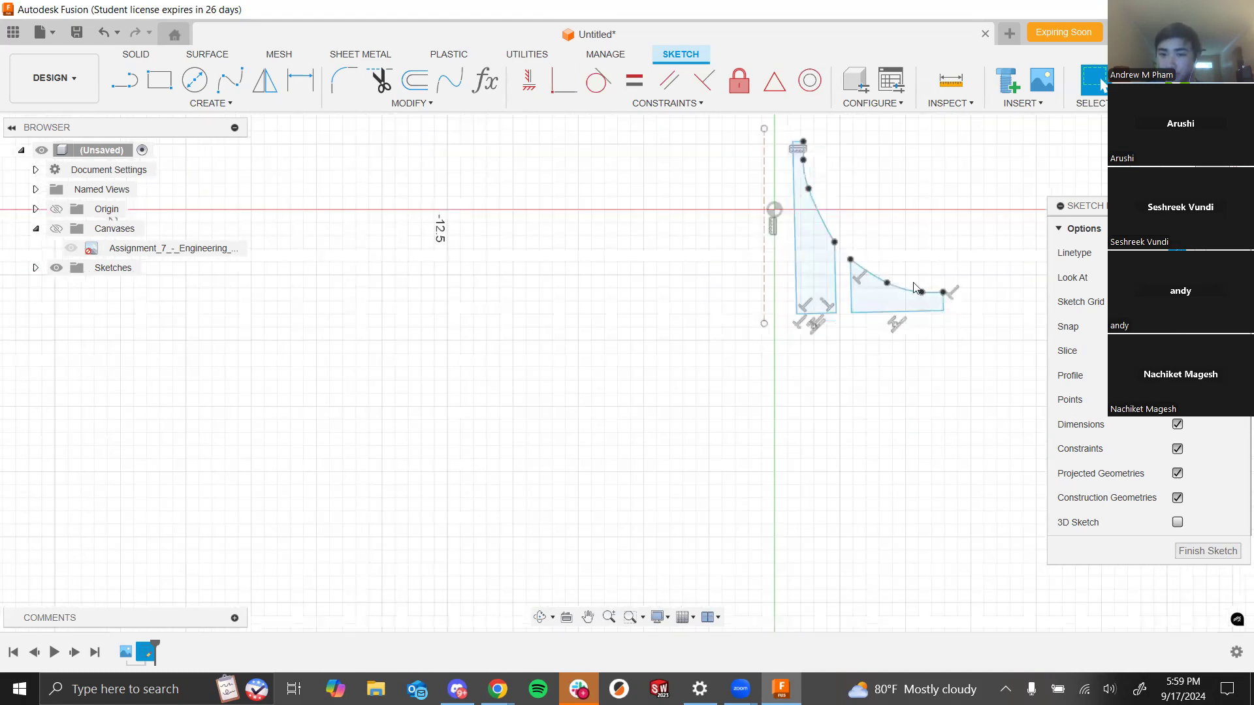
{"action": "scroll", "coordinate": [873, 261], "scroll_direction": "down", "scroll_amount": 5}
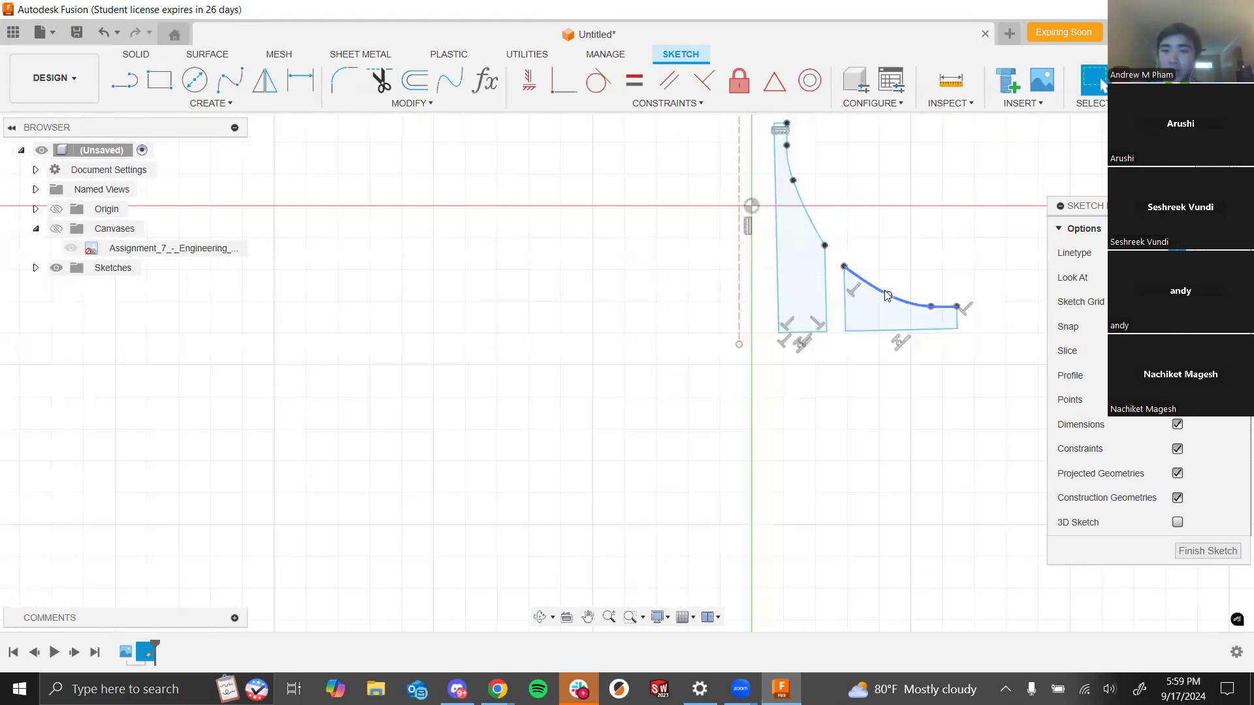
- Delete the traced spire curve and the traced wing curve
{"action": "left_click", "coordinate": [885, 292]}
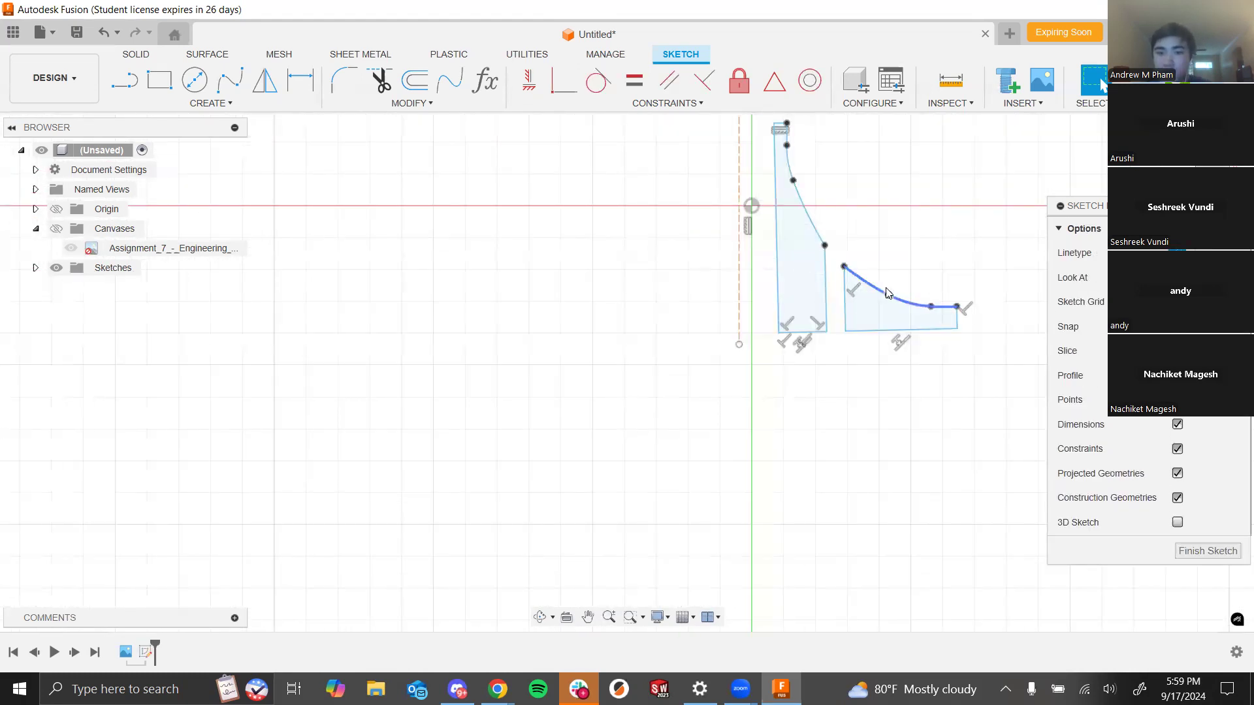
{"action": "key", "text": "Delete"}
{"action": "left_click", "coordinate": [808, 219]}
{"action": "key", "text": "Delete"}
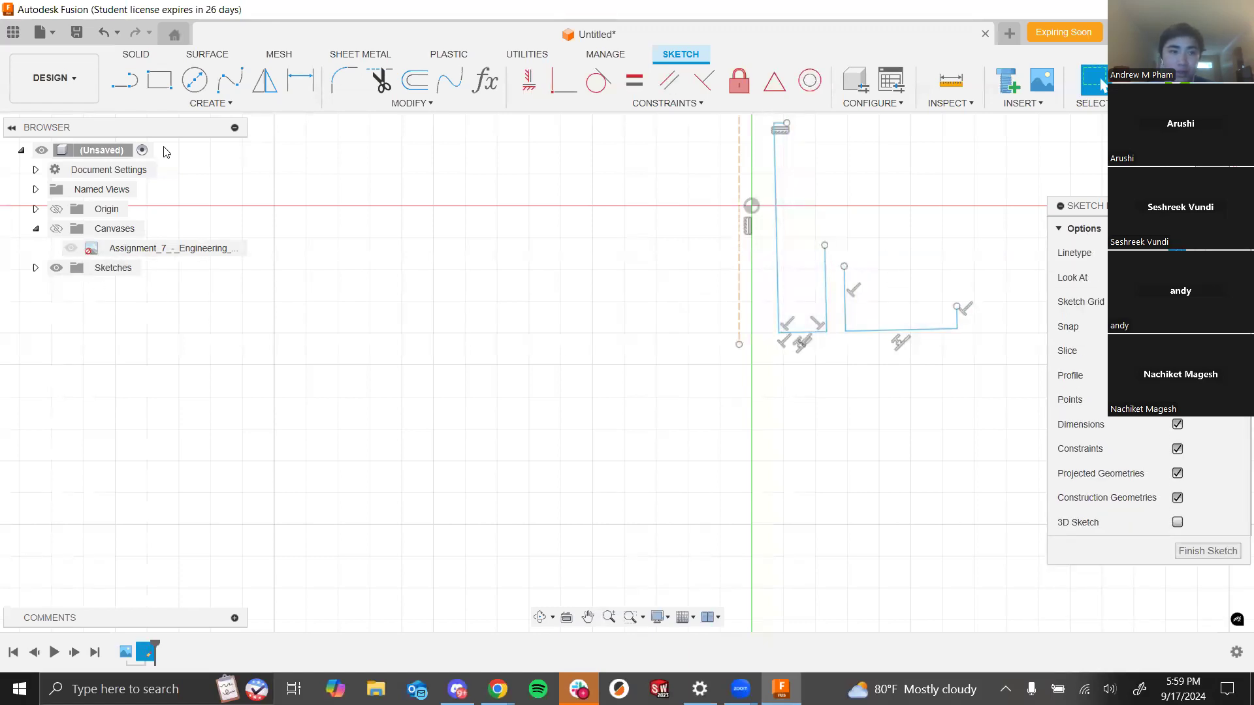
- Show the reference canvas image again behind the sketch
{"action": "scroll", "coordinate": [461, 404], "scroll_direction": "down", "scroll_amount": 3}
{"action": "scroll", "coordinate": [784, 341], "scroll_direction": "up", "scroll_amount": 3}
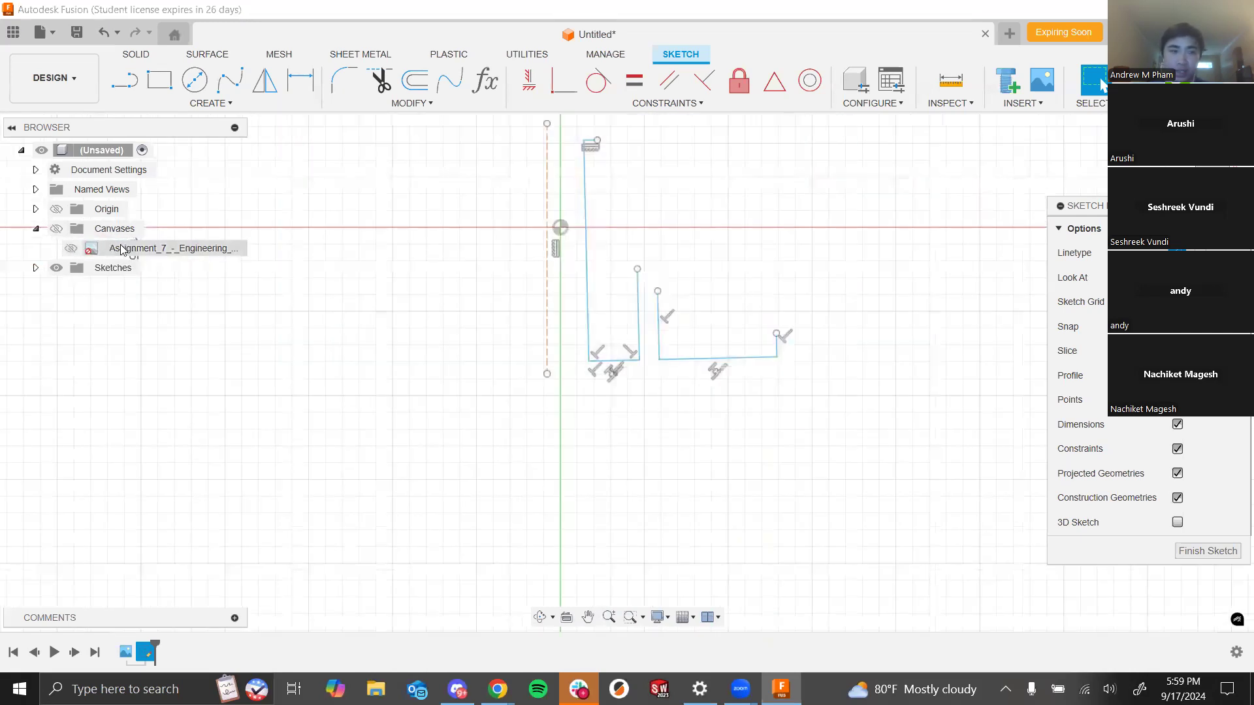
{"action": "left_click", "coordinate": [57, 229]}
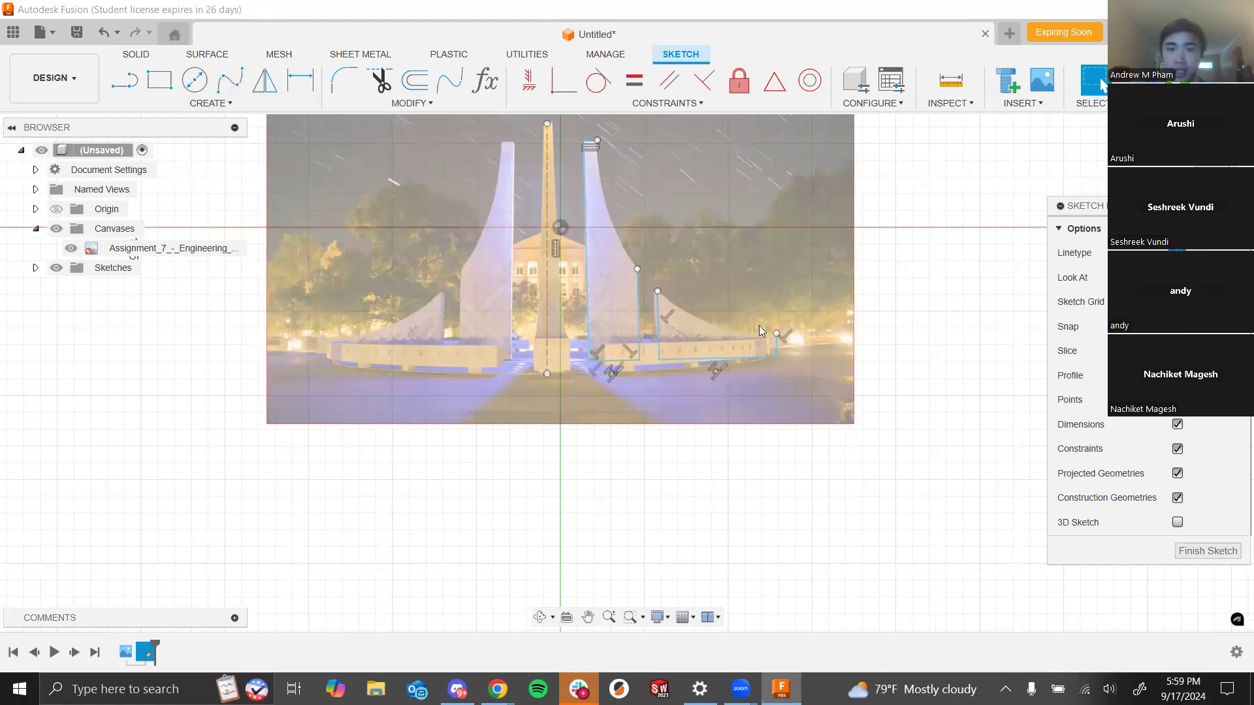
- Trace one fit point spline from the right spire's tip down its curved edge and across the wing to its tip
{"action": "left_click", "coordinate": [229, 80]}
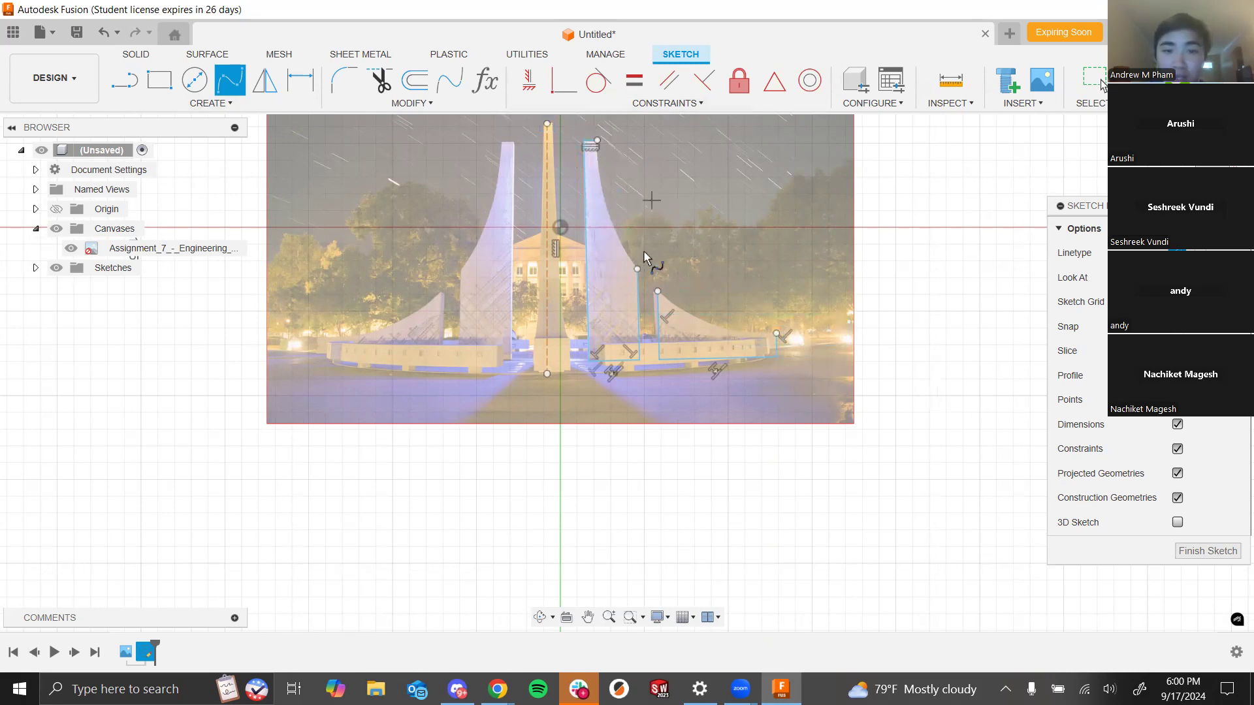
{"action": "scroll", "coordinate": [662, 285], "scroll_direction": "up", "scroll_amount": 5}
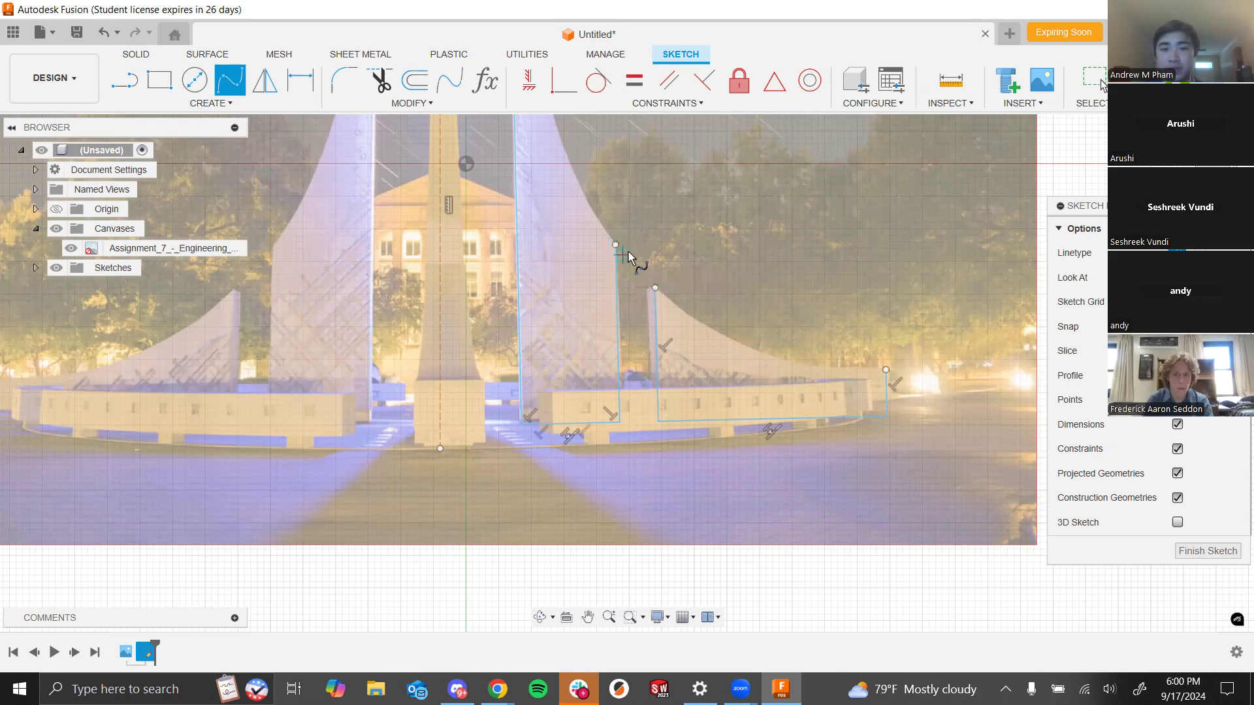
{"action": "scroll", "coordinate": [628, 253], "scroll_direction": "down", "scroll_amount": 2}
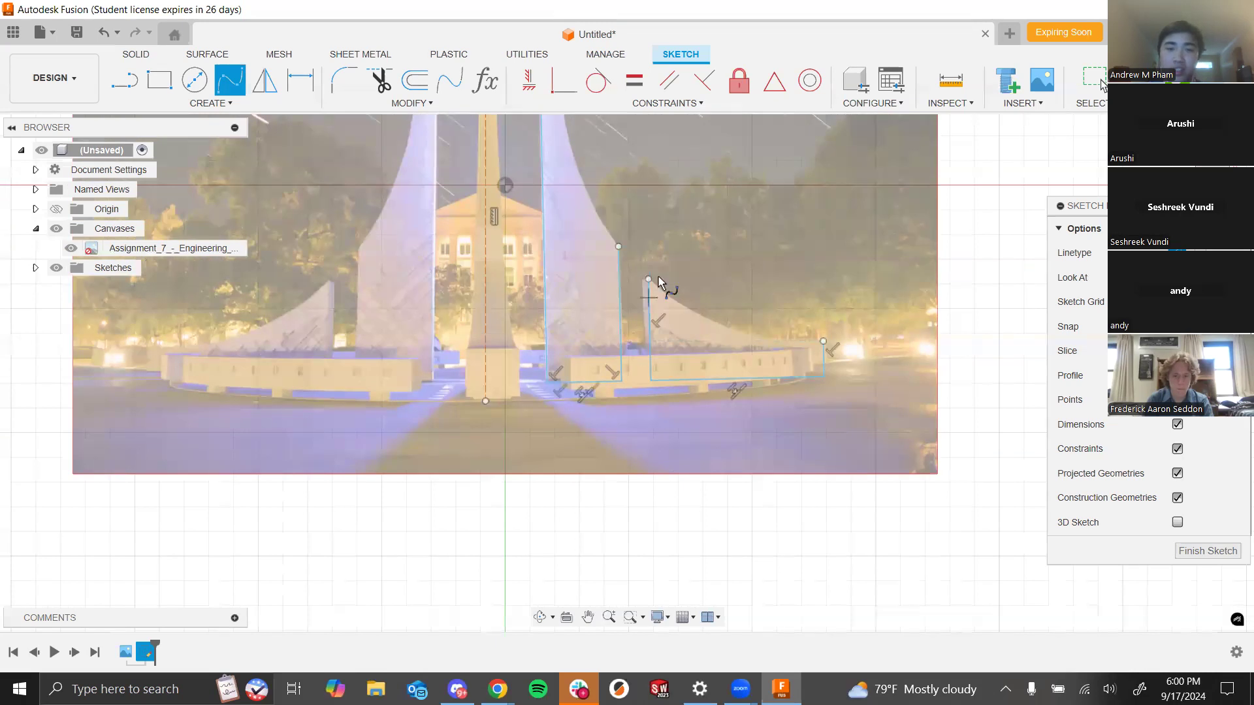
{"action": "scroll", "coordinate": [673, 248], "scroll_direction": "down", "scroll_amount": 2}
{"action": "scroll", "coordinate": [451, 405], "scroll_direction": "down", "scroll_amount": 3}
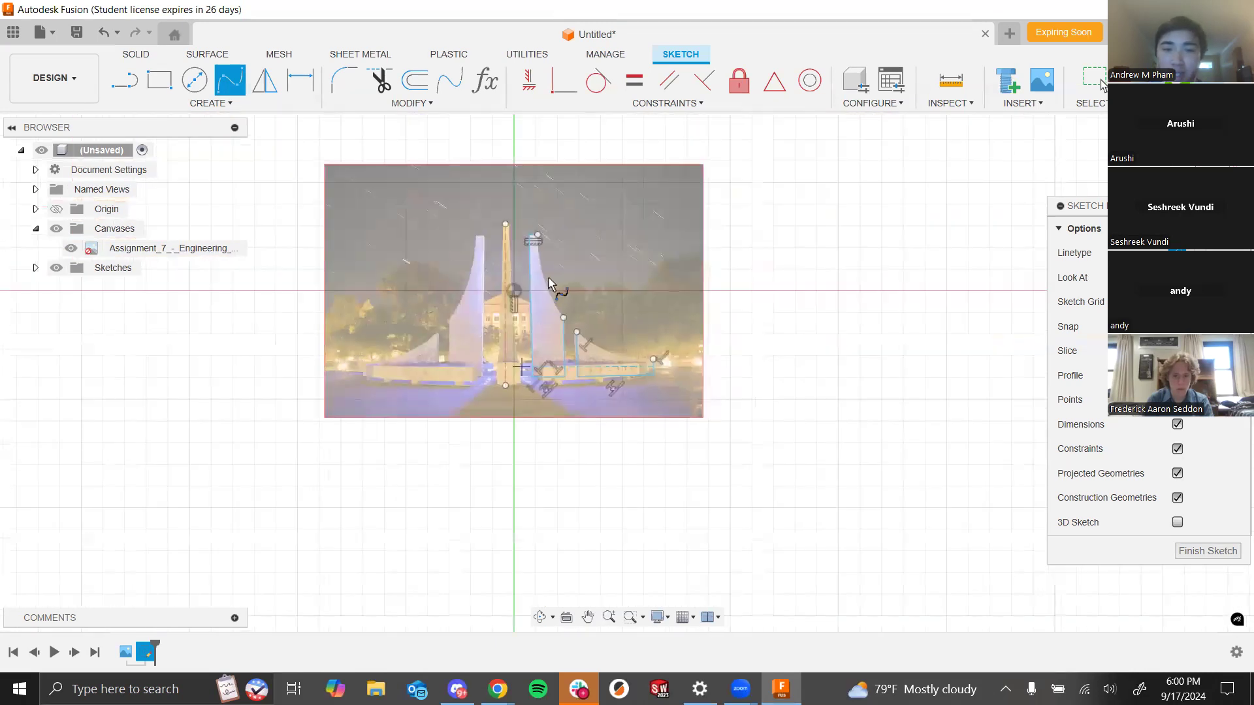
{"action": "scroll", "coordinate": [552, 277], "scroll_direction": "up", "scroll_amount": 3}
{"action": "scroll", "coordinate": [572, 267], "scroll_direction": "up", "scroll_amount": 1}
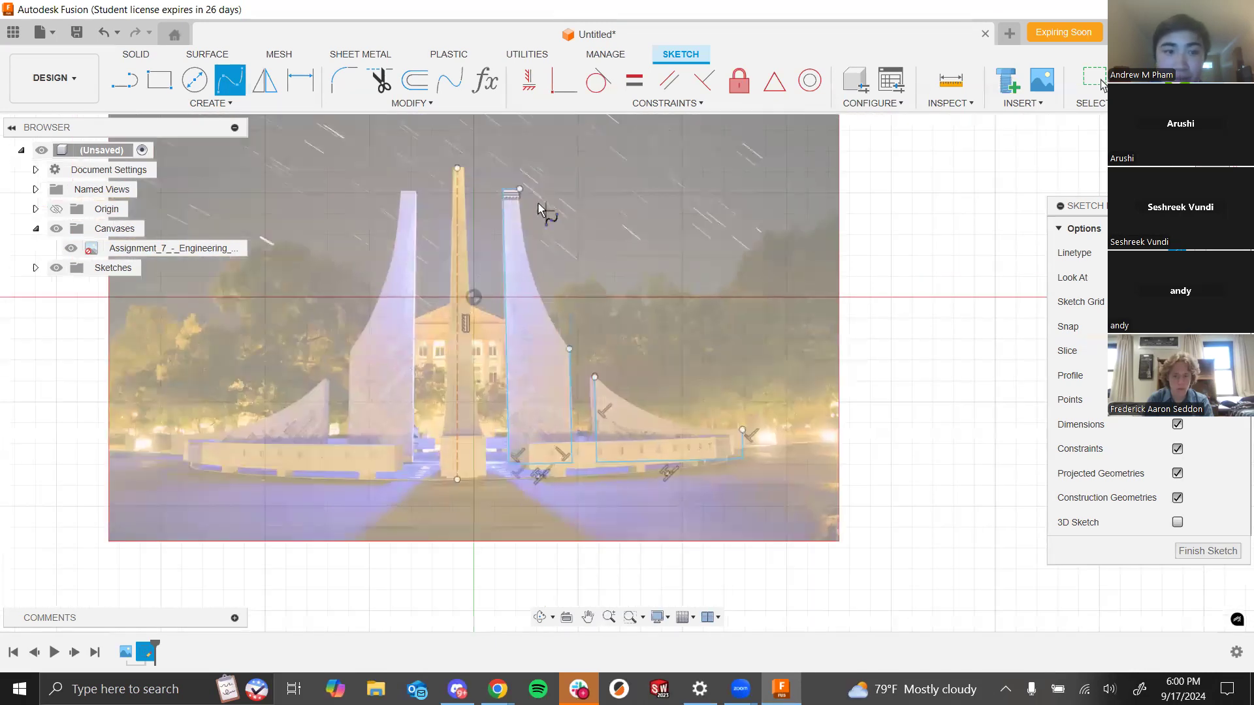
{"action": "left_click", "coordinate": [227, 92]}
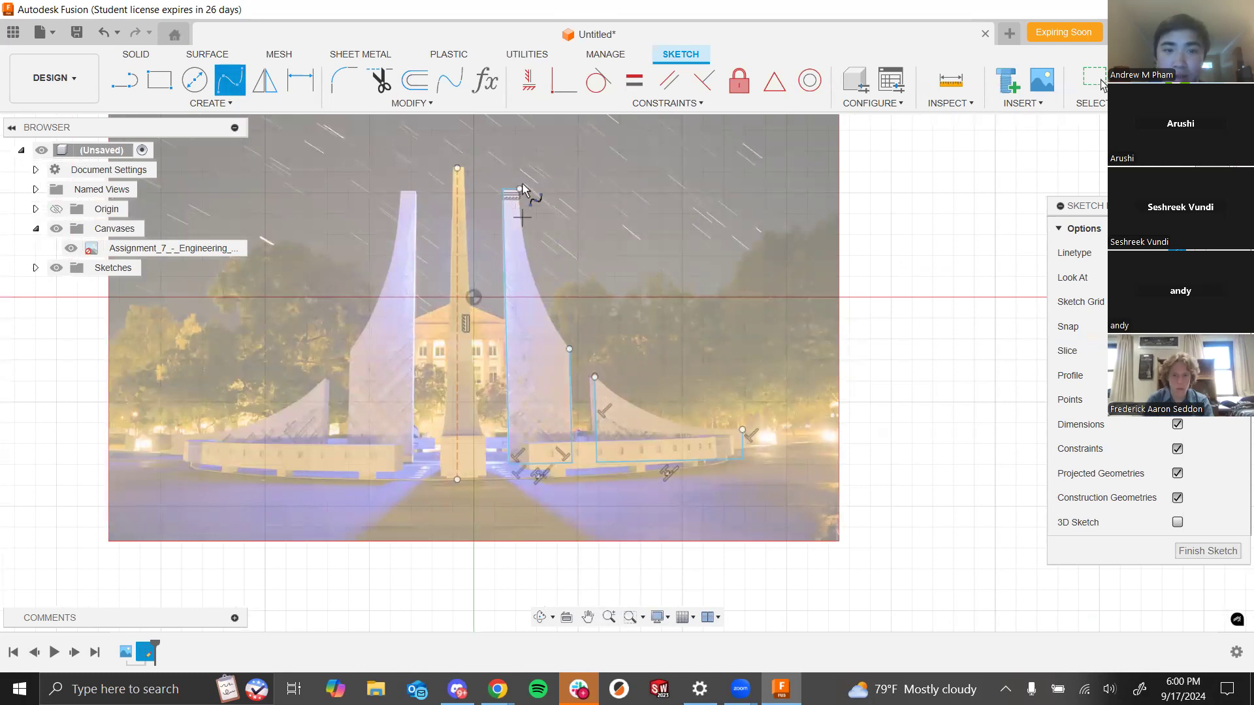
{"action": "left_click", "coordinate": [521, 187]}
{"action": "scroll", "coordinate": [529, 241], "scroll_direction": "down", "scroll_amount": 2}
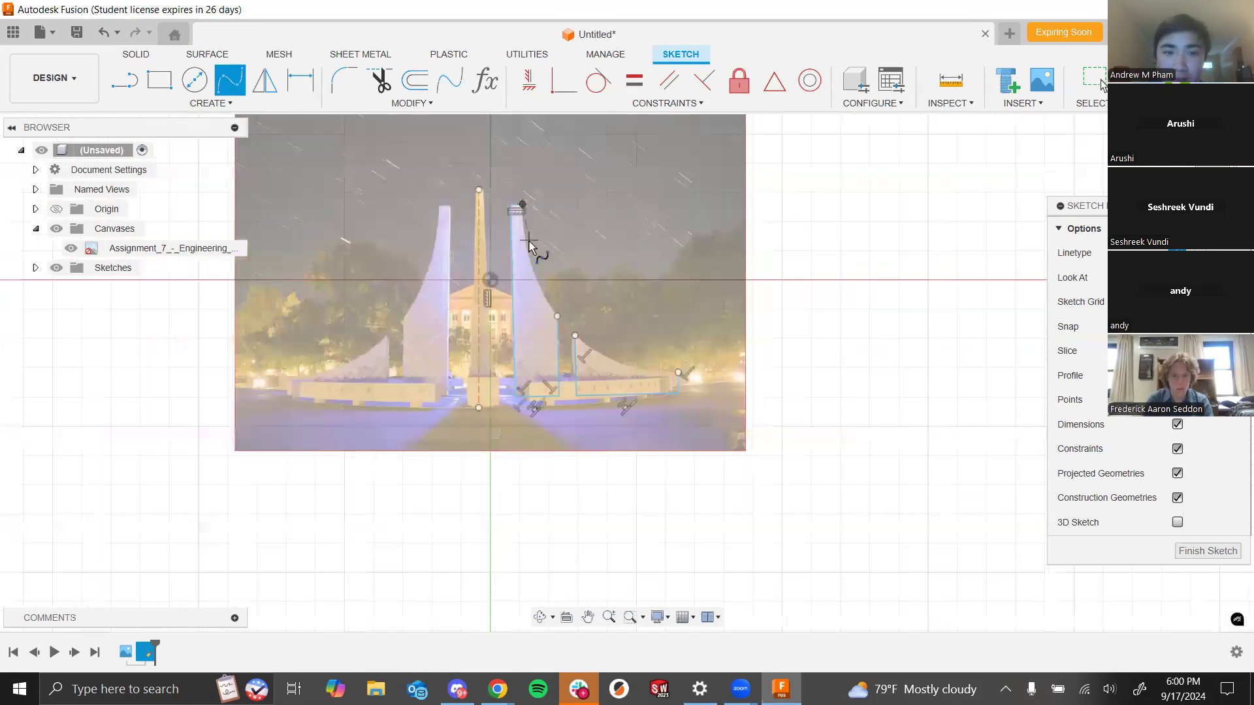
{"action": "scroll", "coordinate": [528, 235], "scroll_direction": "up", "scroll_amount": 4}
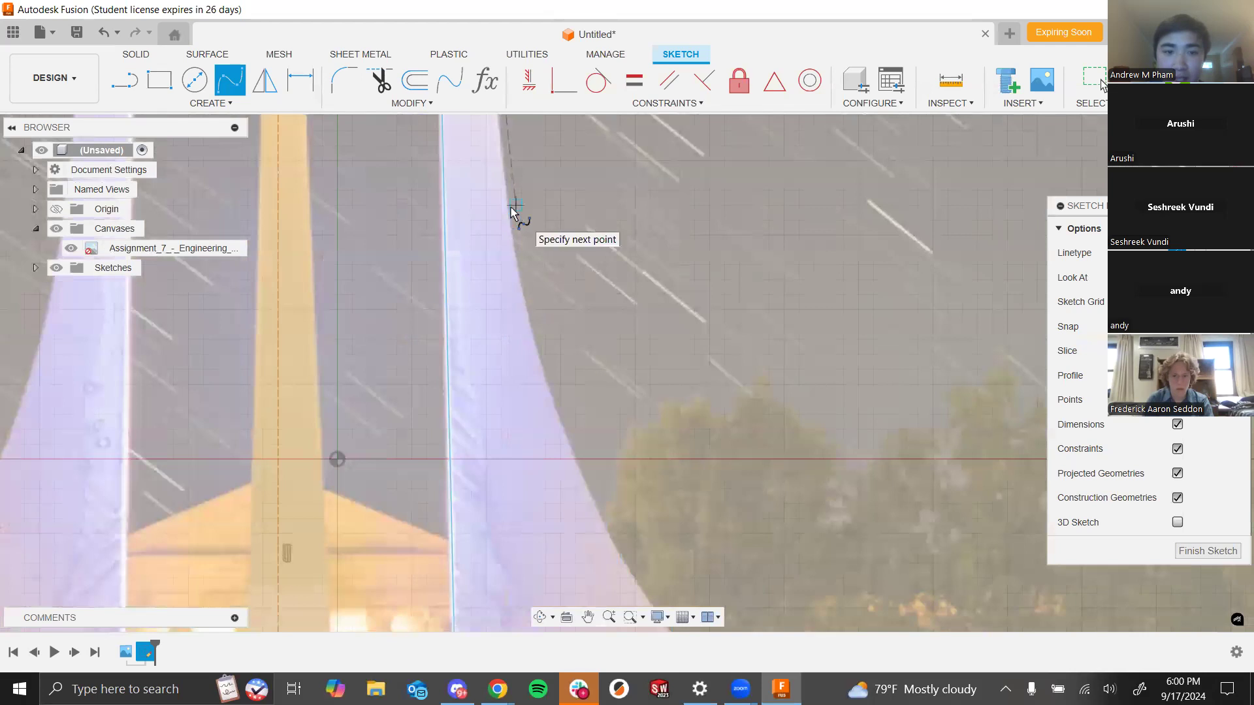
{"action": "left_click", "coordinate": [508, 207]}
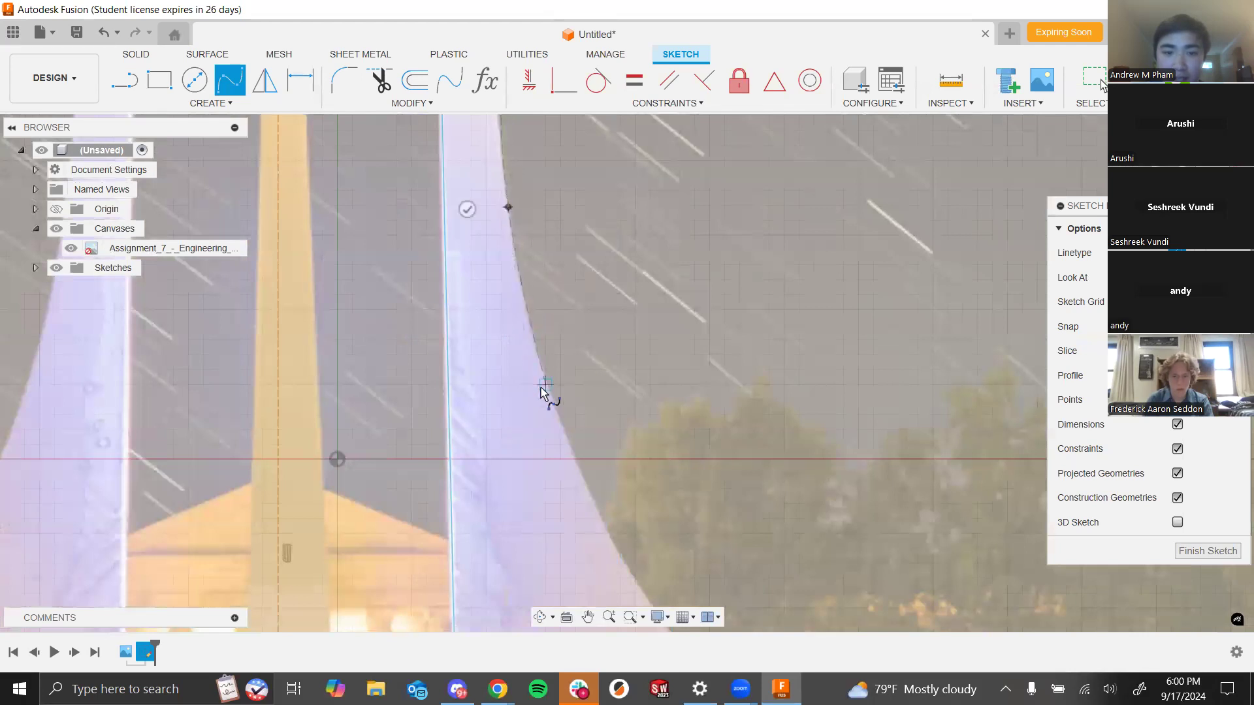
{"action": "left_click", "coordinate": [552, 407]}
{"action": "scroll", "coordinate": [587, 483], "scroll_direction": "down", "scroll_amount": 5}
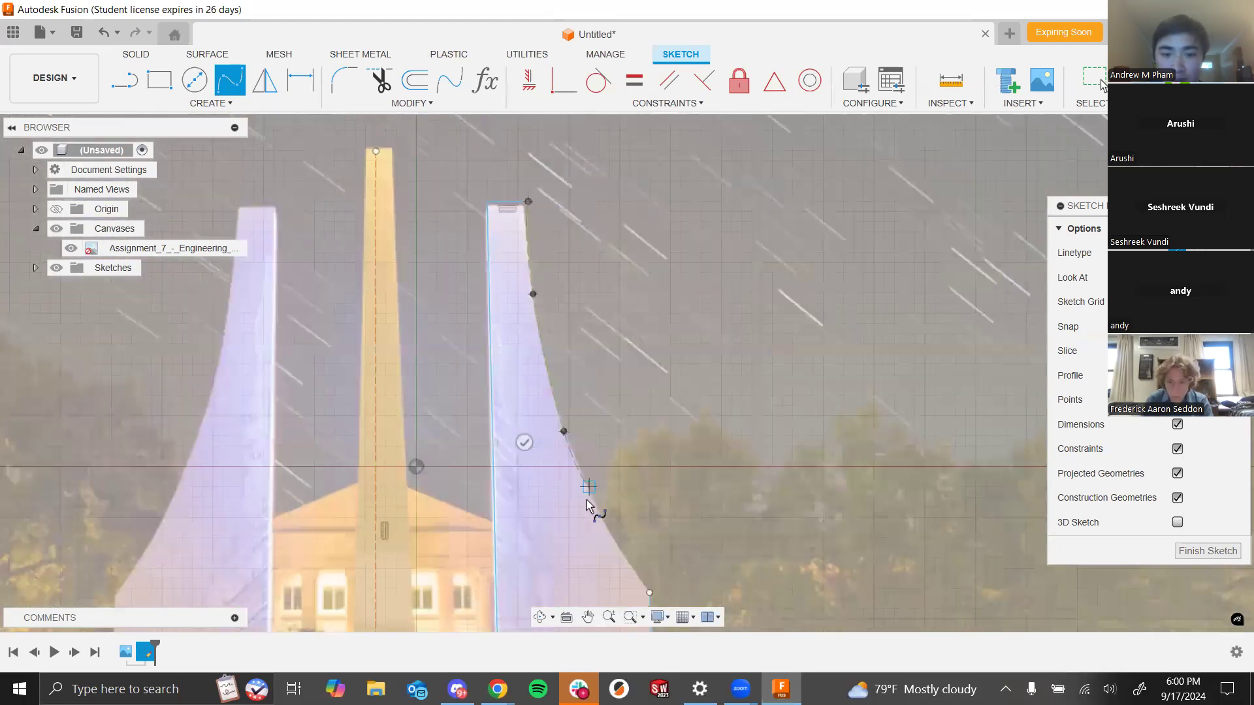
{"action": "left_click", "coordinate": [600, 517]}
{"action": "left_click", "coordinate": [625, 551]}
{"action": "scroll", "coordinate": [631, 507], "scroll_direction": "down", "scroll_amount": 6}
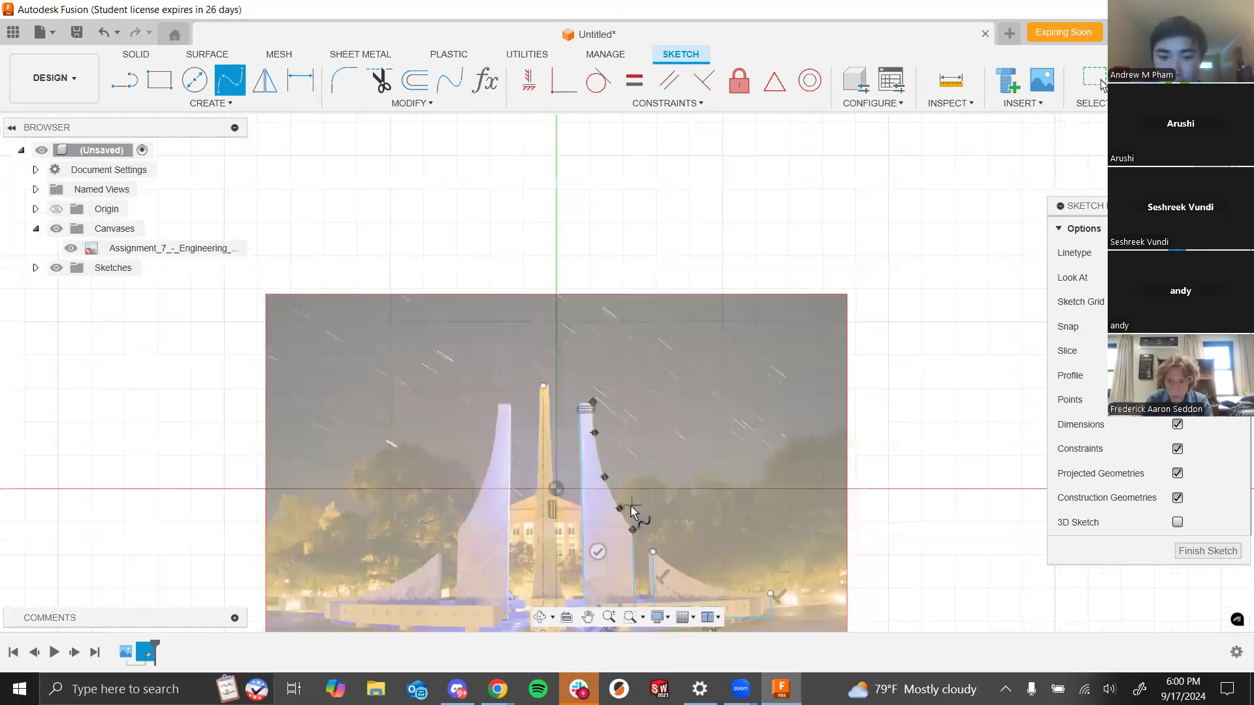
{"action": "scroll", "coordinate": [580, 472], "scroll_direction": "up", "scroll_amount": 6}
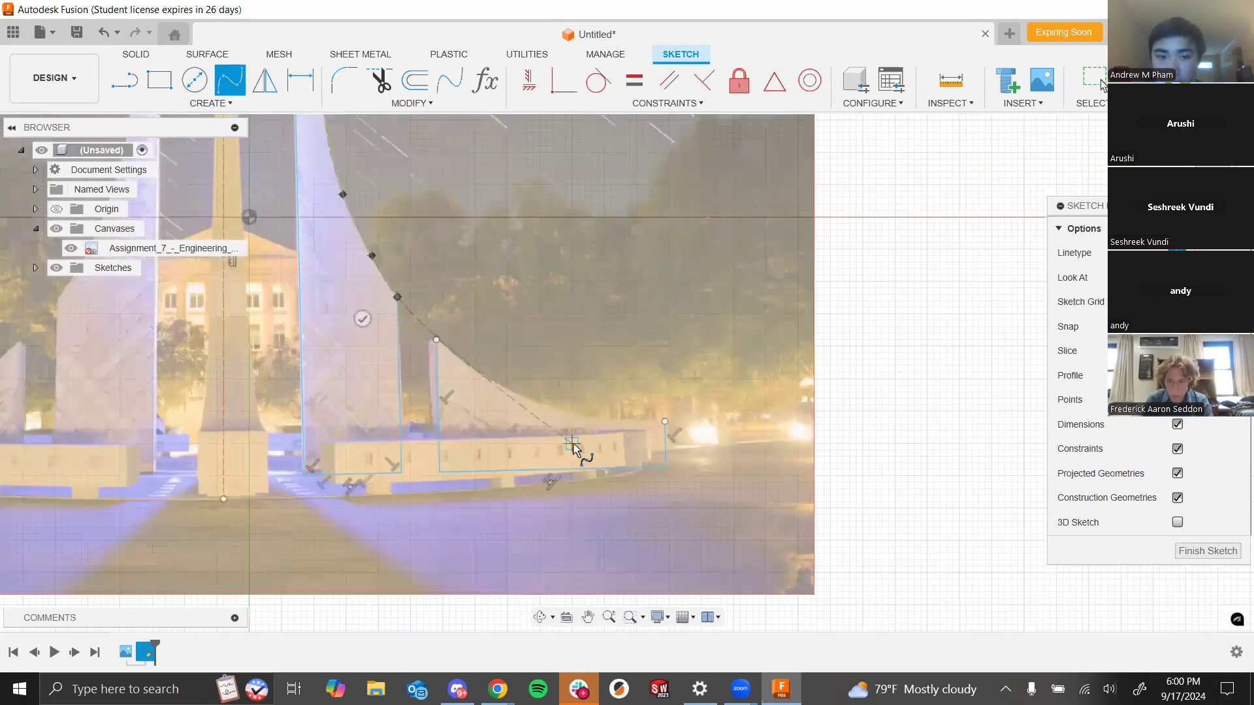
{"action": "left_click", "coordinate": [438, 338]}
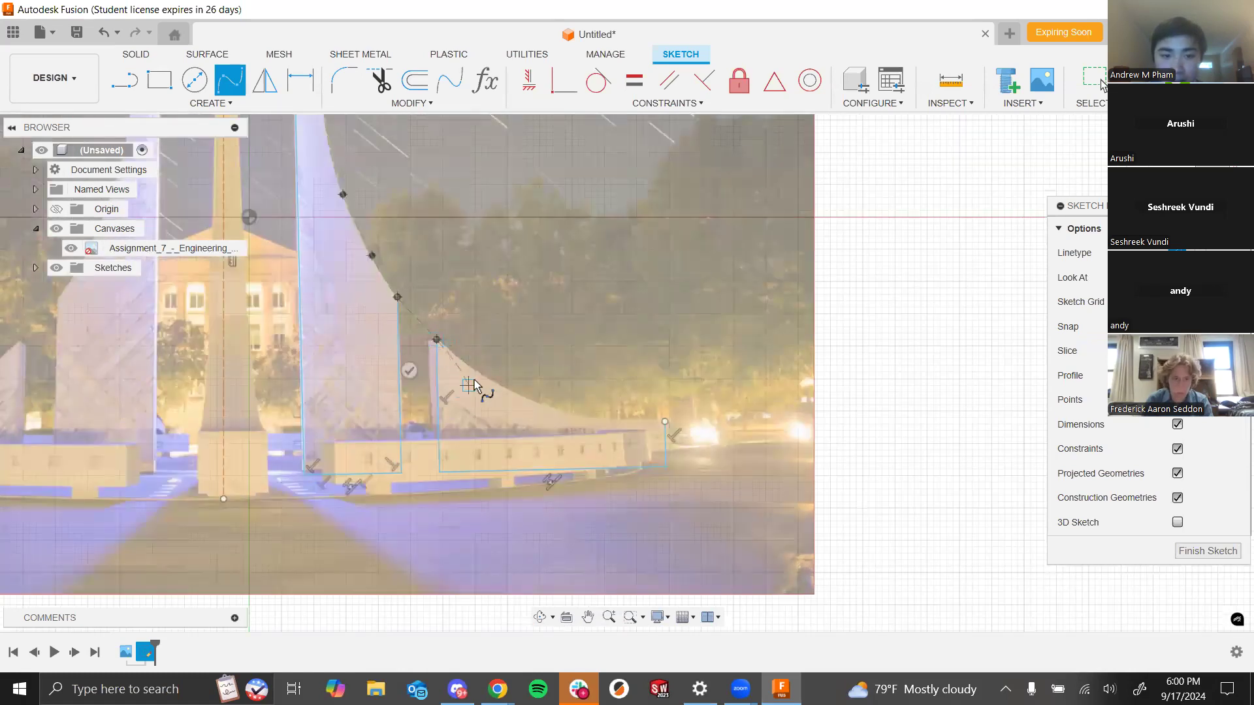
{"action": "left_click", "coordinate": [489, 379]}
{"action": "left_click", "coordinate": [546, 405]}
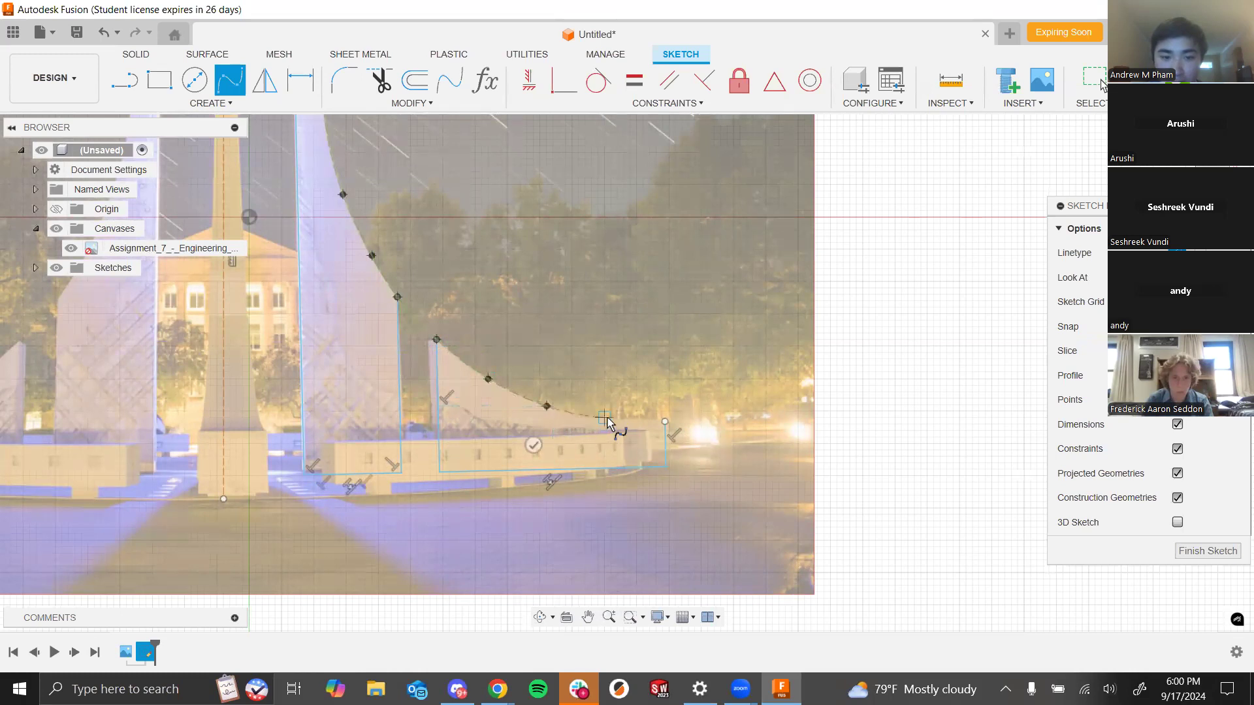
{"action": "left_click", "coordinate": [605, 417]}
{"action": "left_click", "coordinate": [665, 422]}
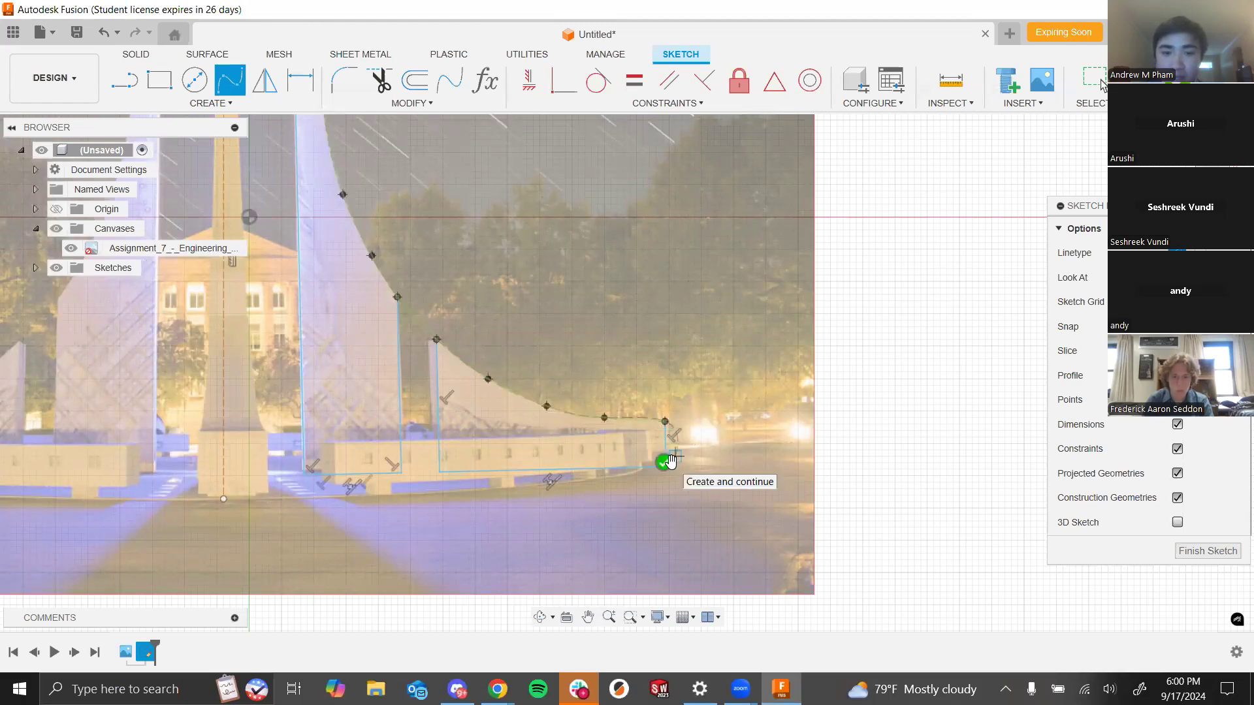
{"action": "key", "text": "Return"}
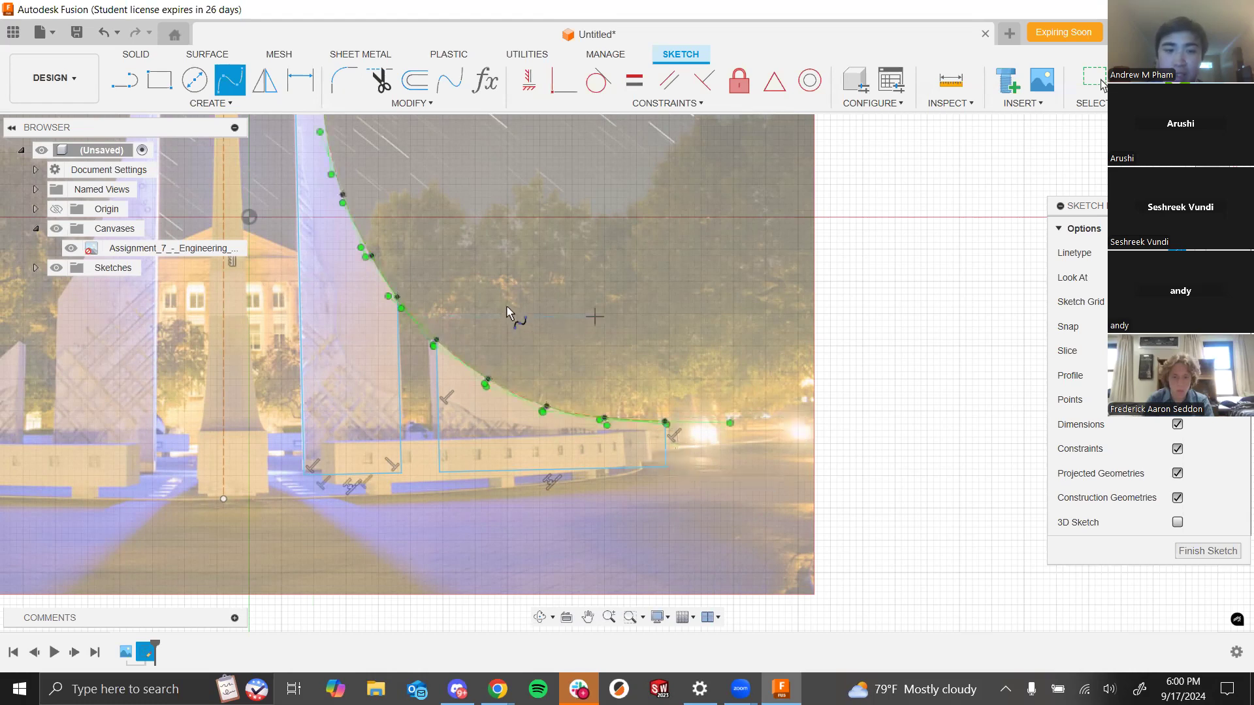
- Hide the canvas image and try to trim the new spline near the spire's inner corner
{"action": "left_click", "coordinate": [60, 231]}
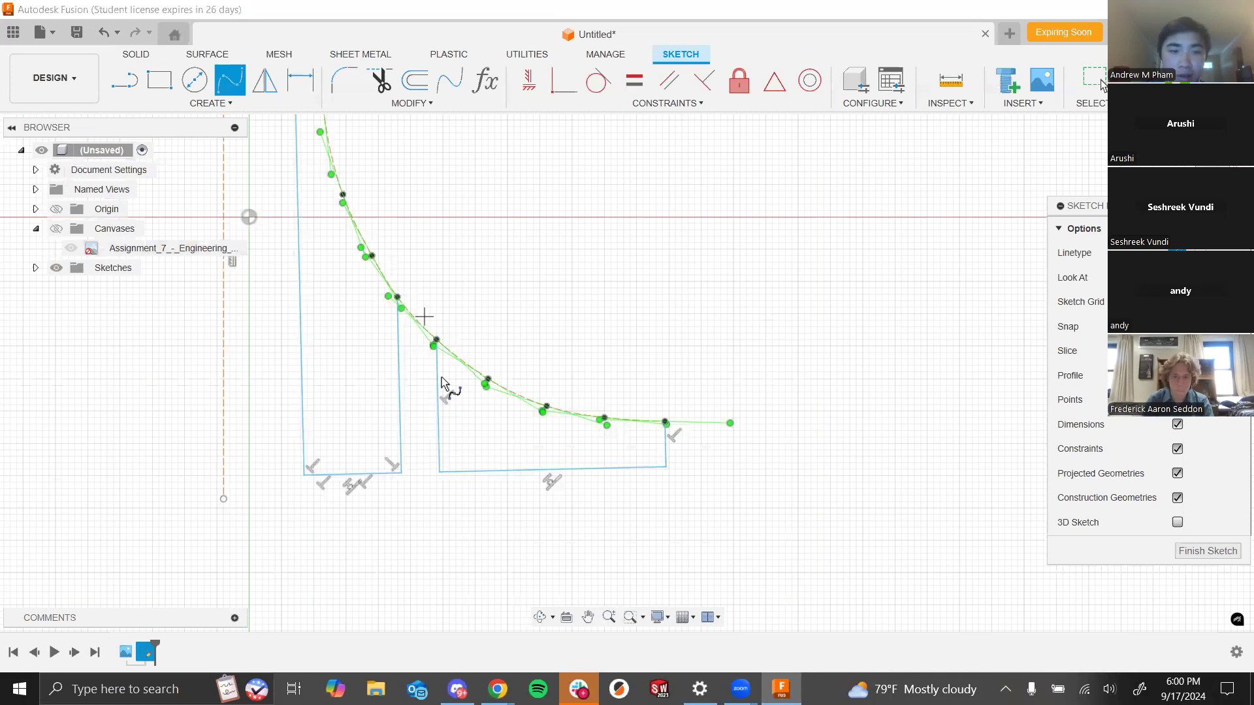
{"action": "scroll", "coordinate": [424, 321], "scroll_direction": "up", "scroll_amount": 3}
{"action": "left_click", "coordinate": [413, 302]}
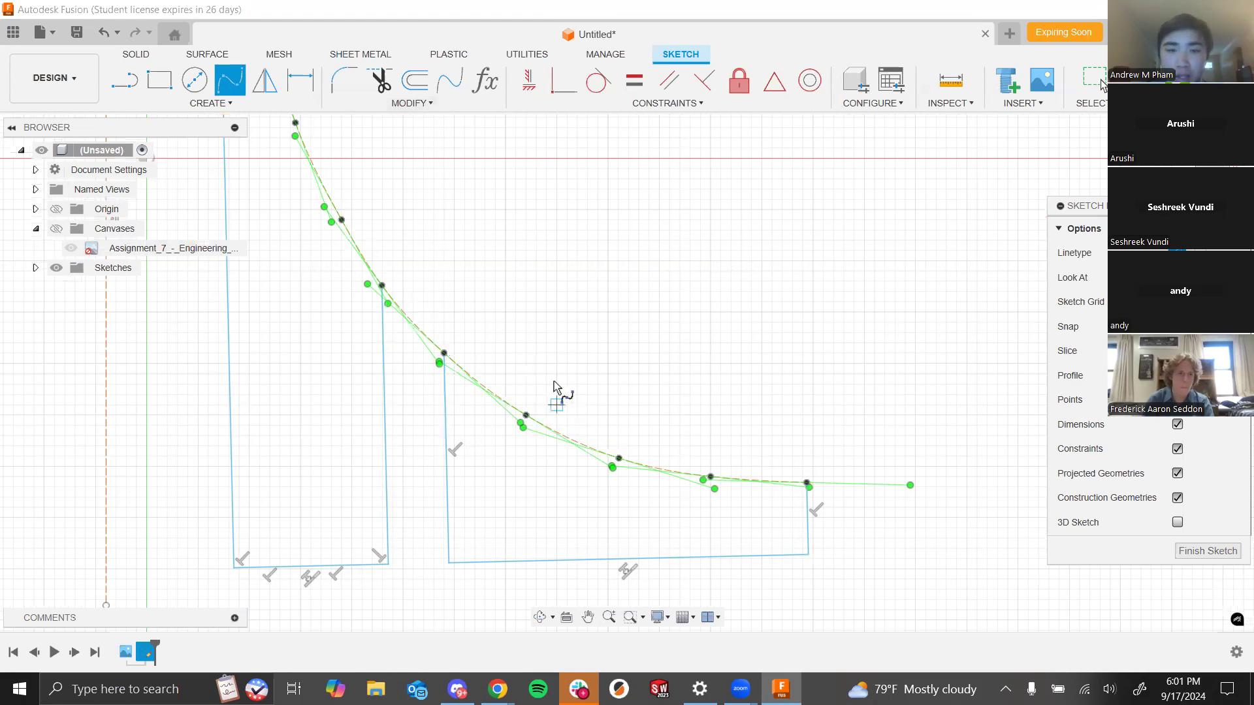
{"action": "left_click", "coordinate": [379, 79]}
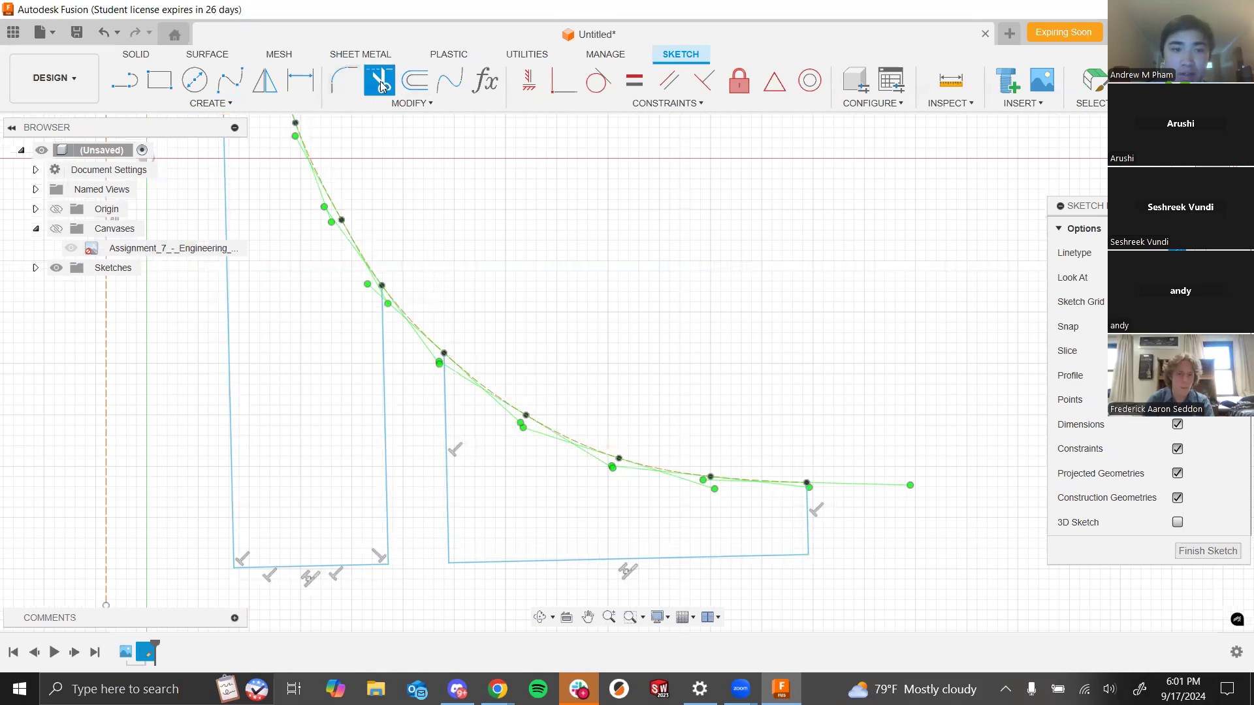
{"action": "left_click", "coordinate": [419, 336]}
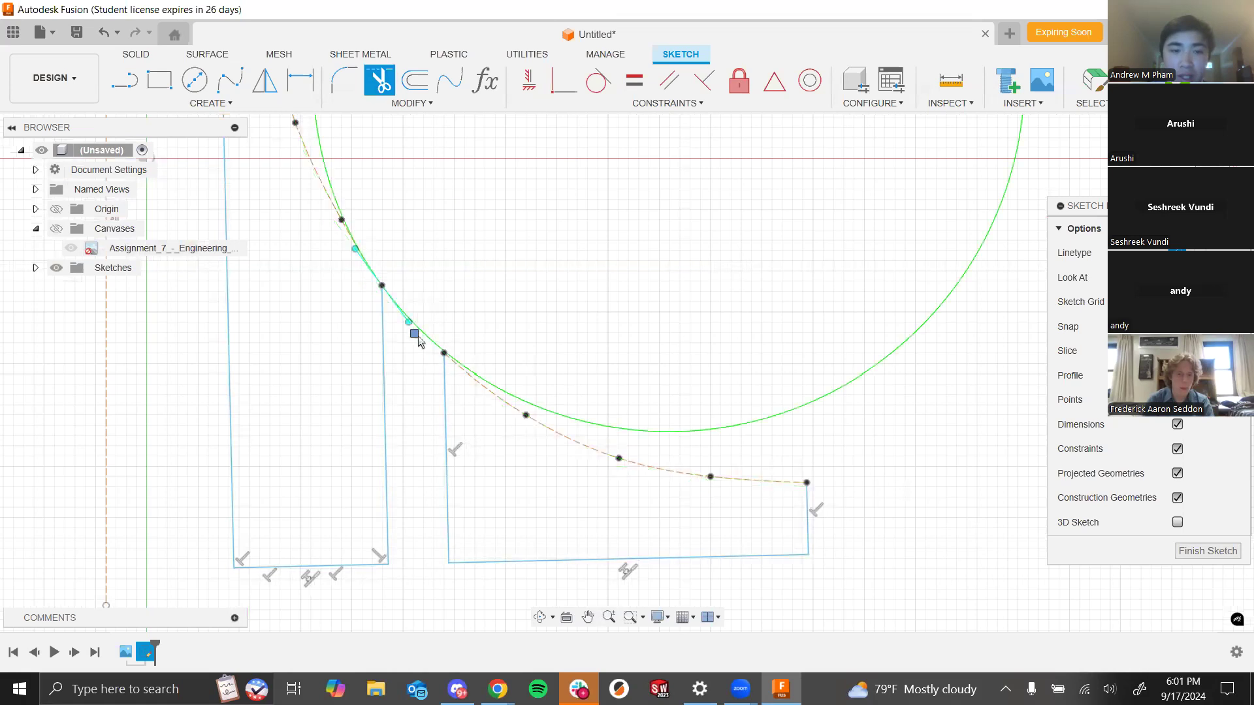
{"action": "scroll", "coordinate": [734, 331], "scroll_direction": "down", "scroll_amount": 5}
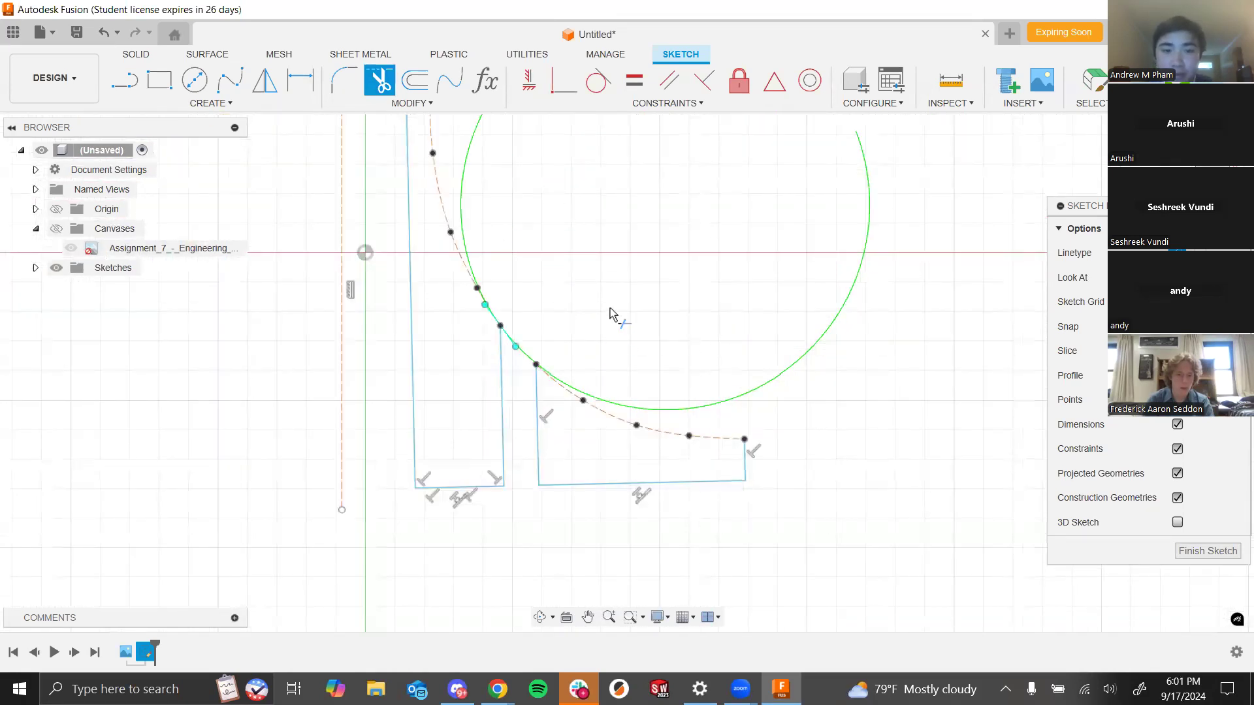
{"action": "key", "text": "Escape"}
- Adjust the spline's tangent handle at the fit point near the spire's inner corner
{"action": "scroll", "coordinate": [728, 228], "scroll_direction": "up", "scroll_amount": 3}
{"action": "scroll", "coordinate": [611, 293], "scroll_direction": "down", "scroll_amount": 7}
{"action": "scroll", "coordinate": [584, 316], "scroll_direction": "up", "scroll_amount": 8}
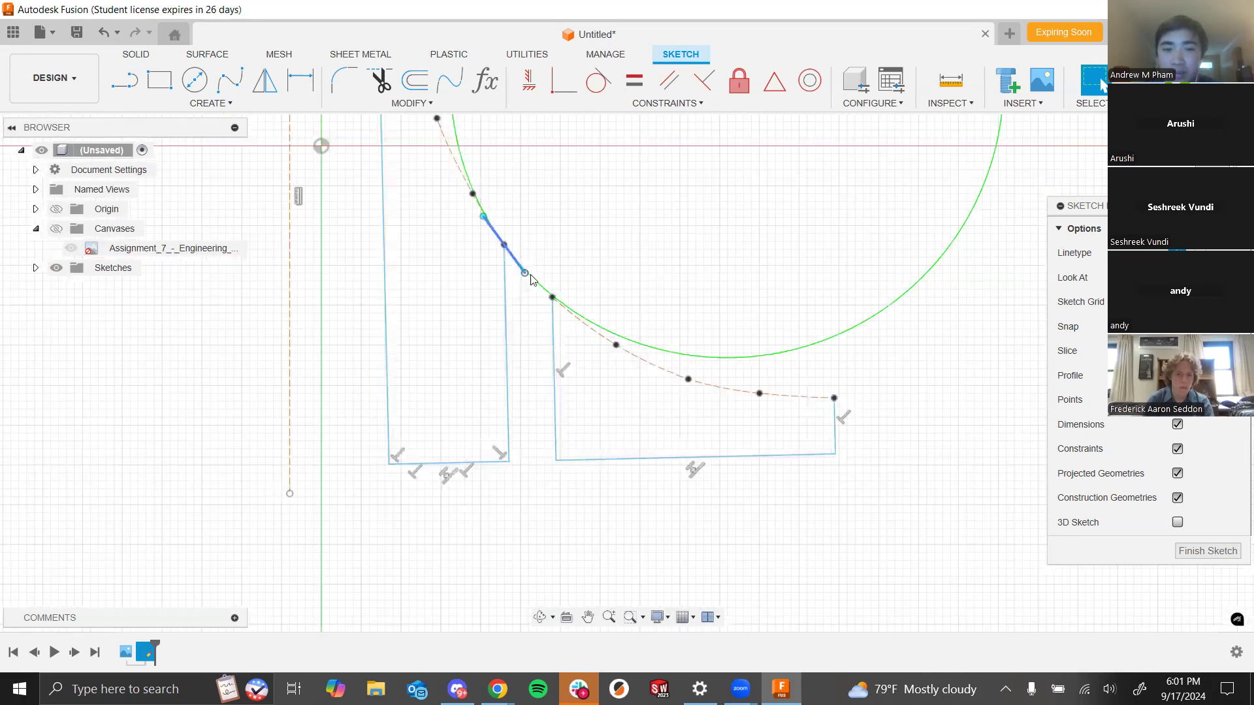
{"action": "scroll", "coordinate": [537, 291], "scroll_direction": "down", "scroll_amount": 6}
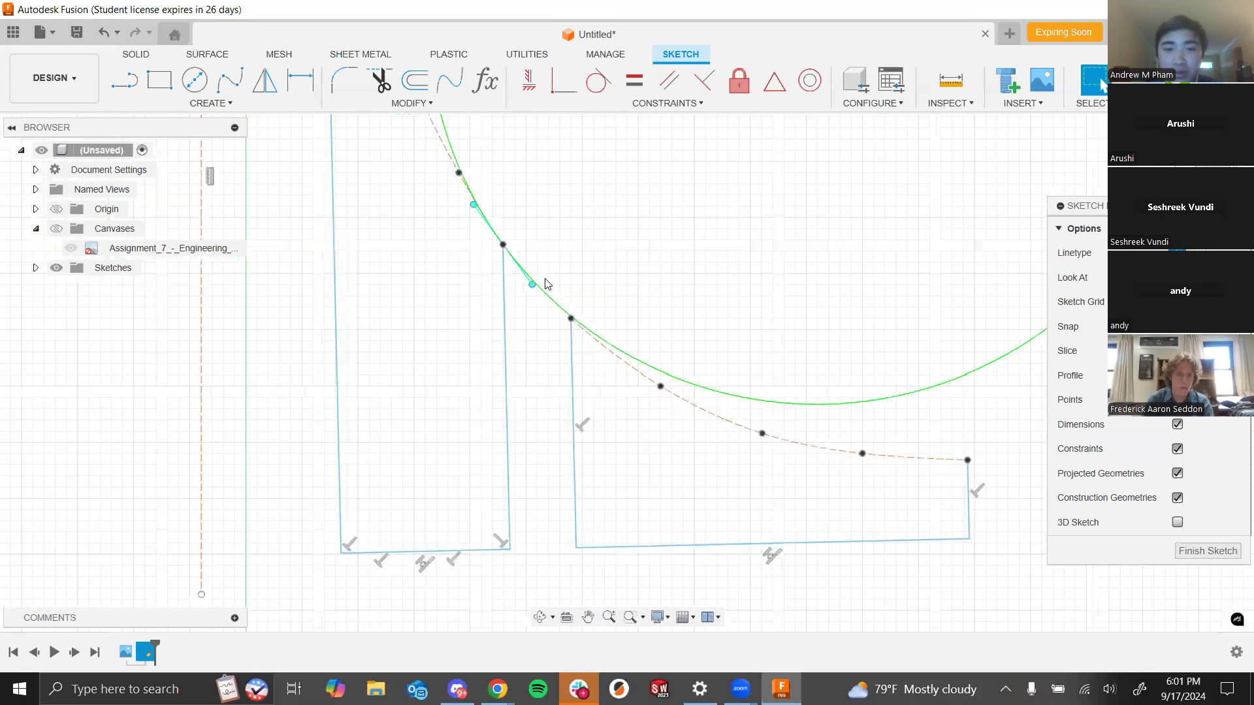
{"action": "scroll", "coordinate": [526, 236], "scroll_direction": "up", "scroll_amount": 8}
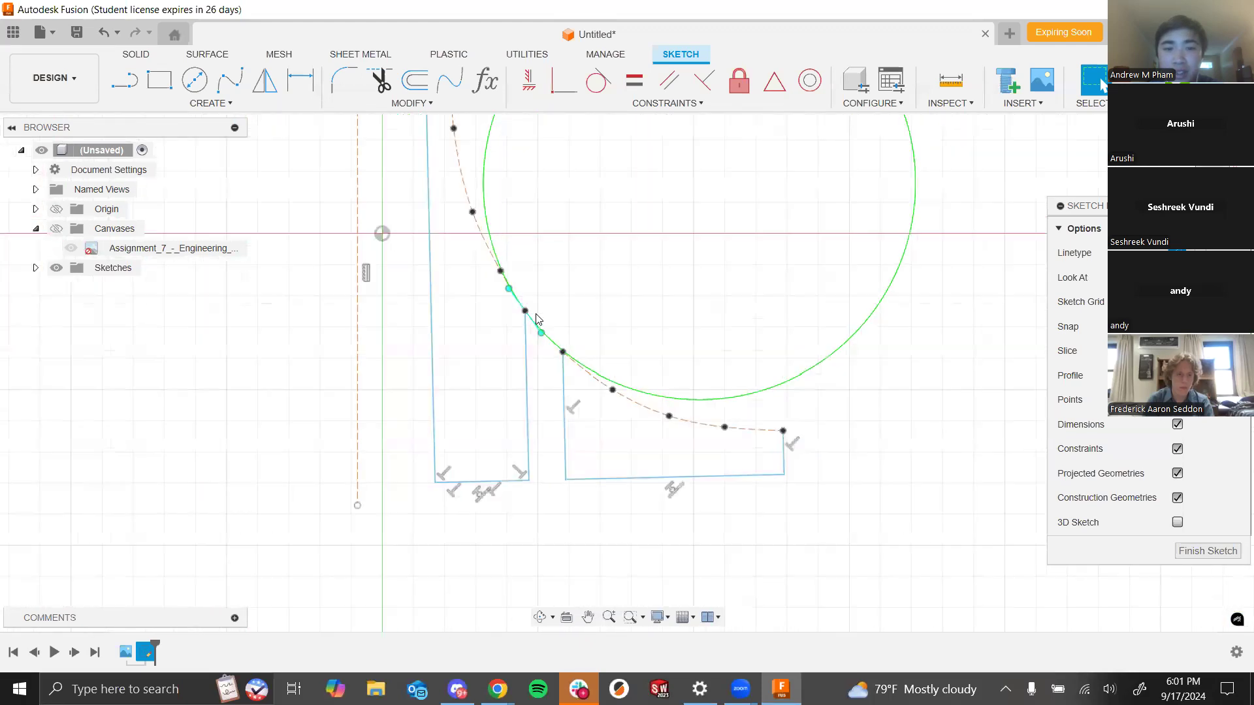
{"action": "scroll", "coordinate": [418, 191], "scroll_direction": "down", "scroll_amount": 2}
{"action": "scroll", "coordinate": [431, 224], "scroll_direction": "up", "scroll_amount": 3}
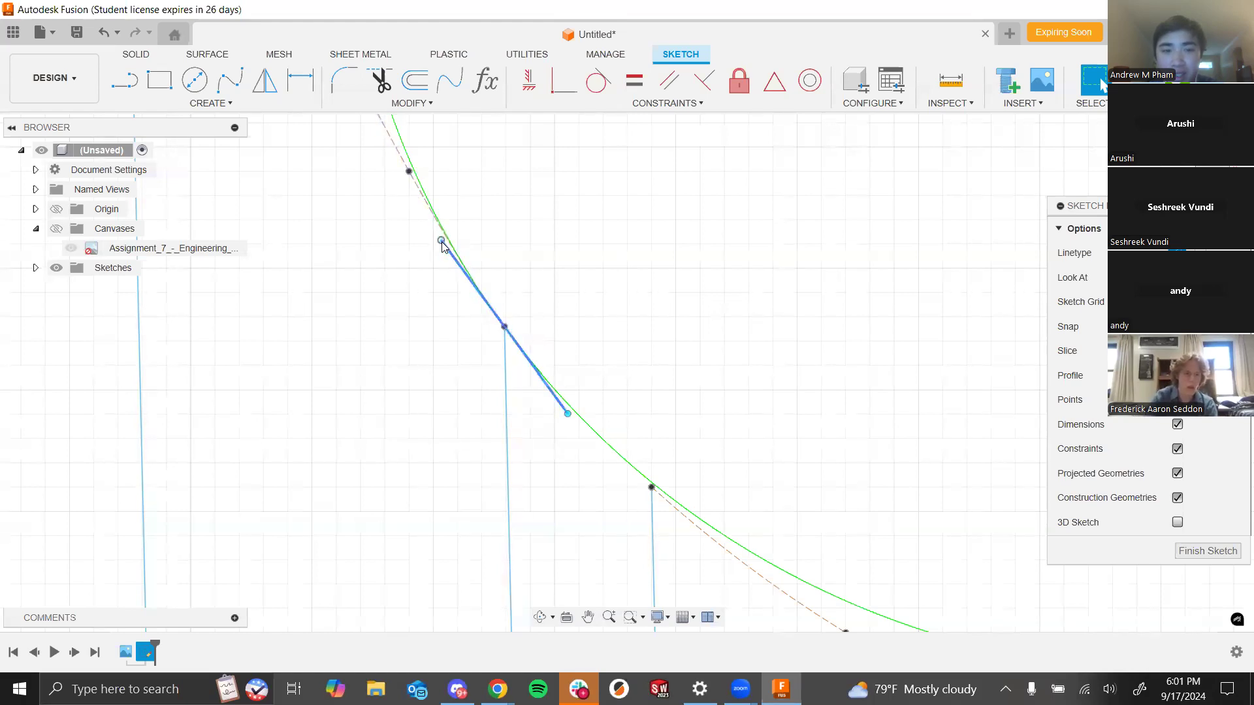
{"action": "left_click_drag", "start_coordinate": [564, 416], "coordinate": [560, 386]}
{"action": "scroll", "coordinate": [536, 364], "scroll_direction": "down", "scroll_amount": 2}
{"action": "scroll", "coordinate": [535, 365], "scroll_direction": "down", "scroll_amount": 3}
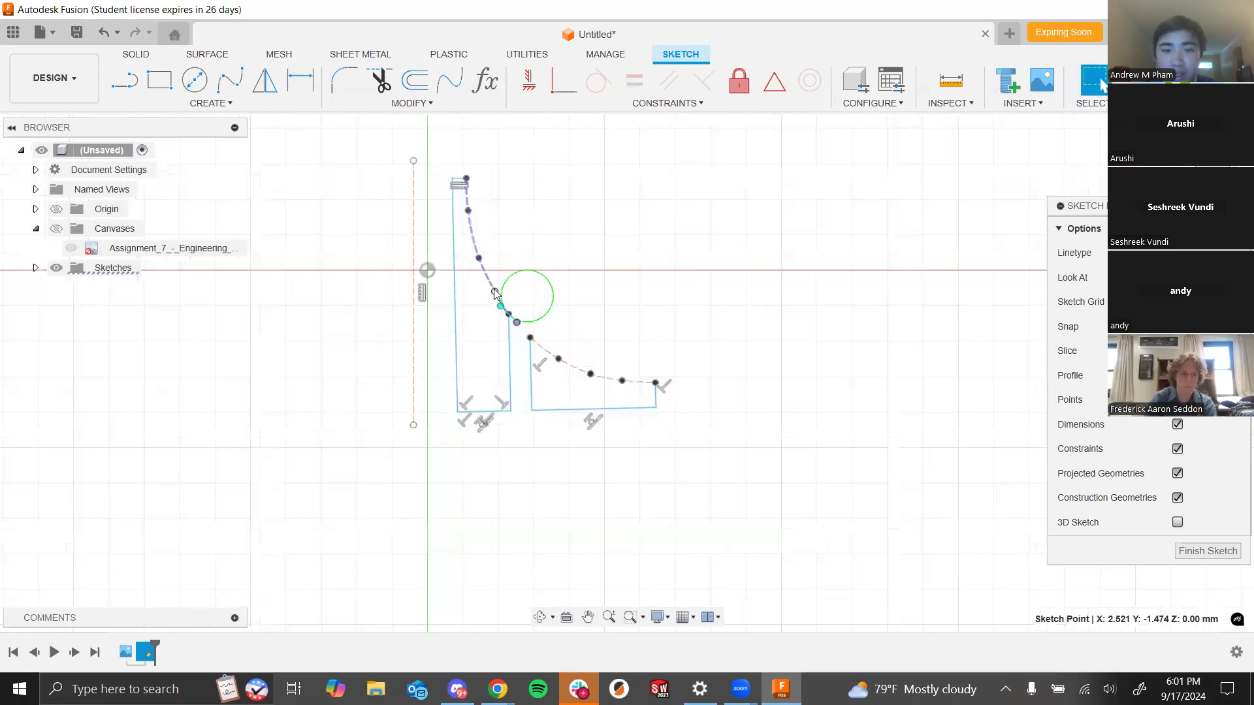
{"action": "scroll", "coordinate": [520, 273], "scroll_direction": "up", "scroll_amount": 1}
{"action": "scroll", "coordinate": [499, 288], "scroll_direction": "up", "scroll_amount": 5}
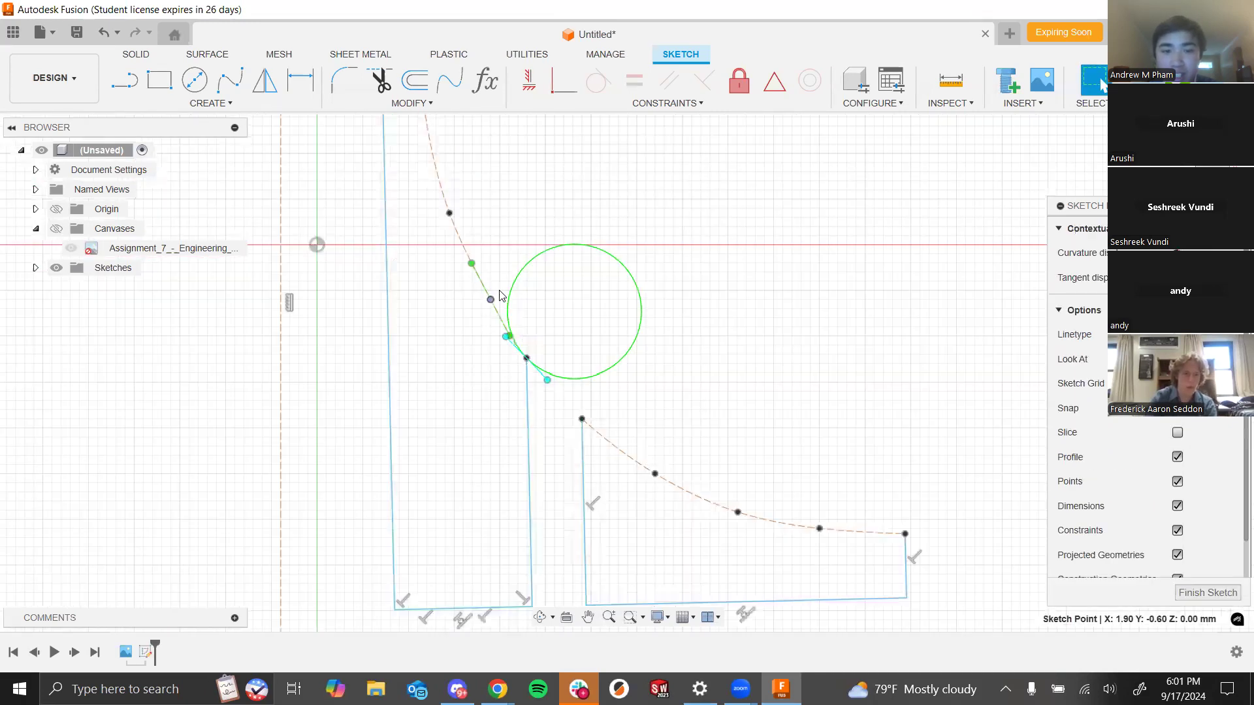
{"action": "scroll", "coordinate": [470, 275], "scroll_direction": "down", "scroll_amount": 5}
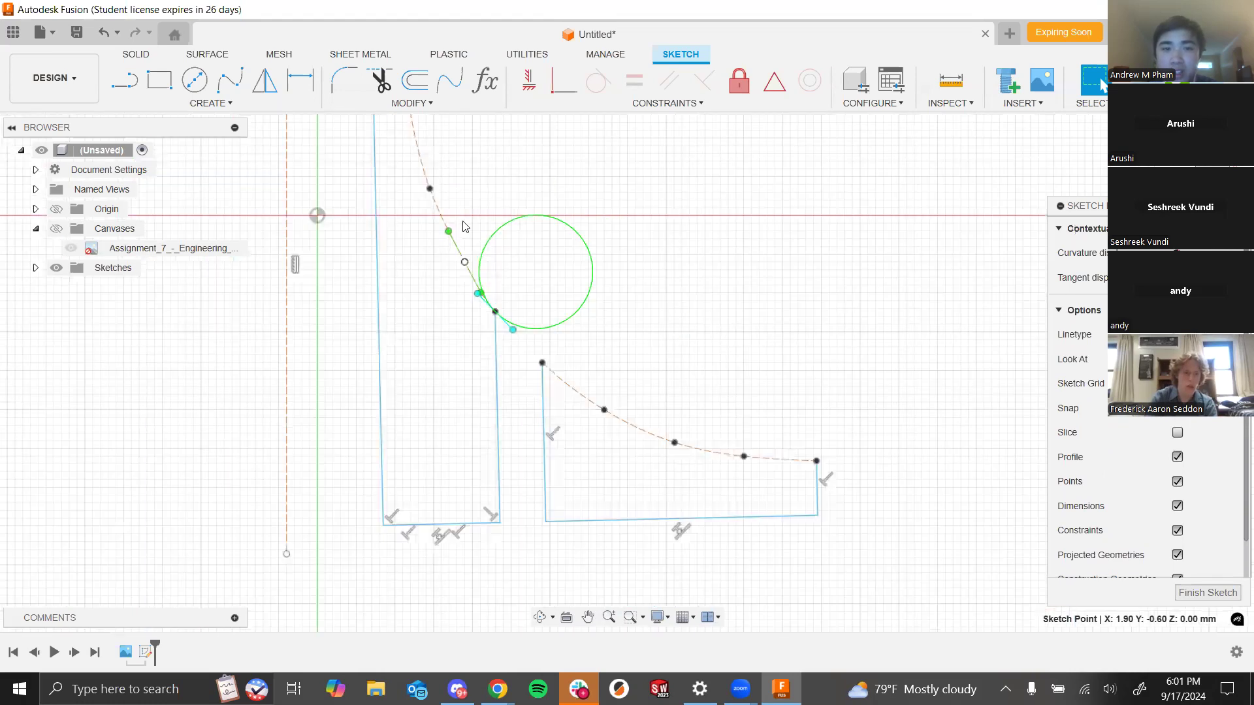
{"action": "scroll", "coordinate": [547, 338], "scroll_direction": "up", "scroll_amount": 2}
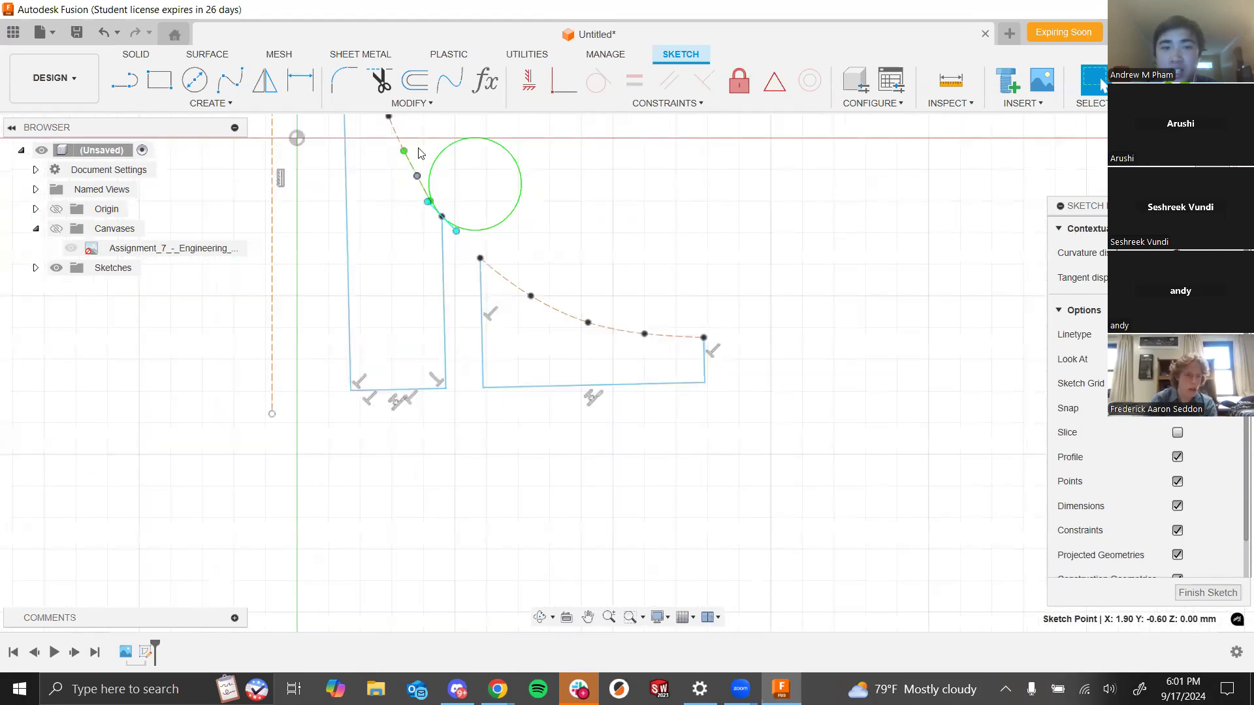
{"action": "scroll", "coordinate": [486, 312], "scroll_direction": "down", "scroll_amount": 1}
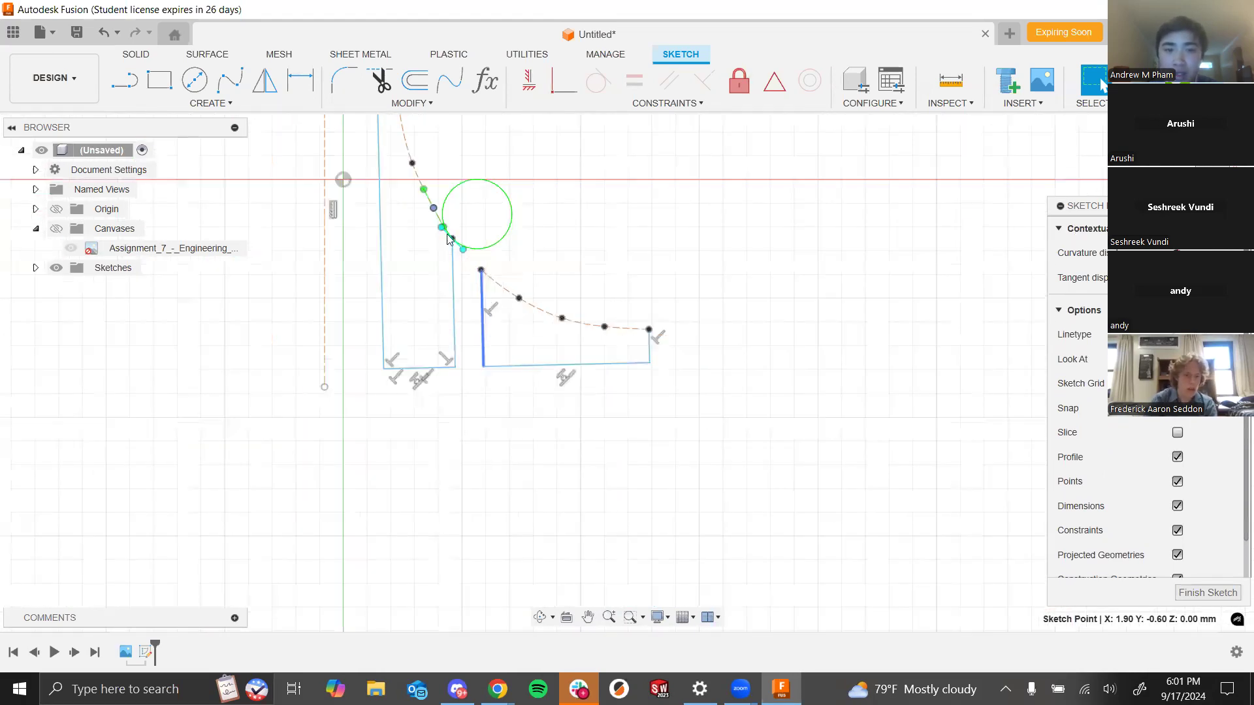
{"action": "scroll", "coordinate": [467, 264], "scroll_direction": "up", "scroll_amount": 1}
{"action": "left_click", "coordinate": [714, 280]}
{"action": "scroll", "coordinate": [795, 326], "scroll_direction": "down", "scroll_amount": 3}
{"action": "scroll", "coordinate": [769, 300], "scroll_direction": "up", "scroll_amount": 3}
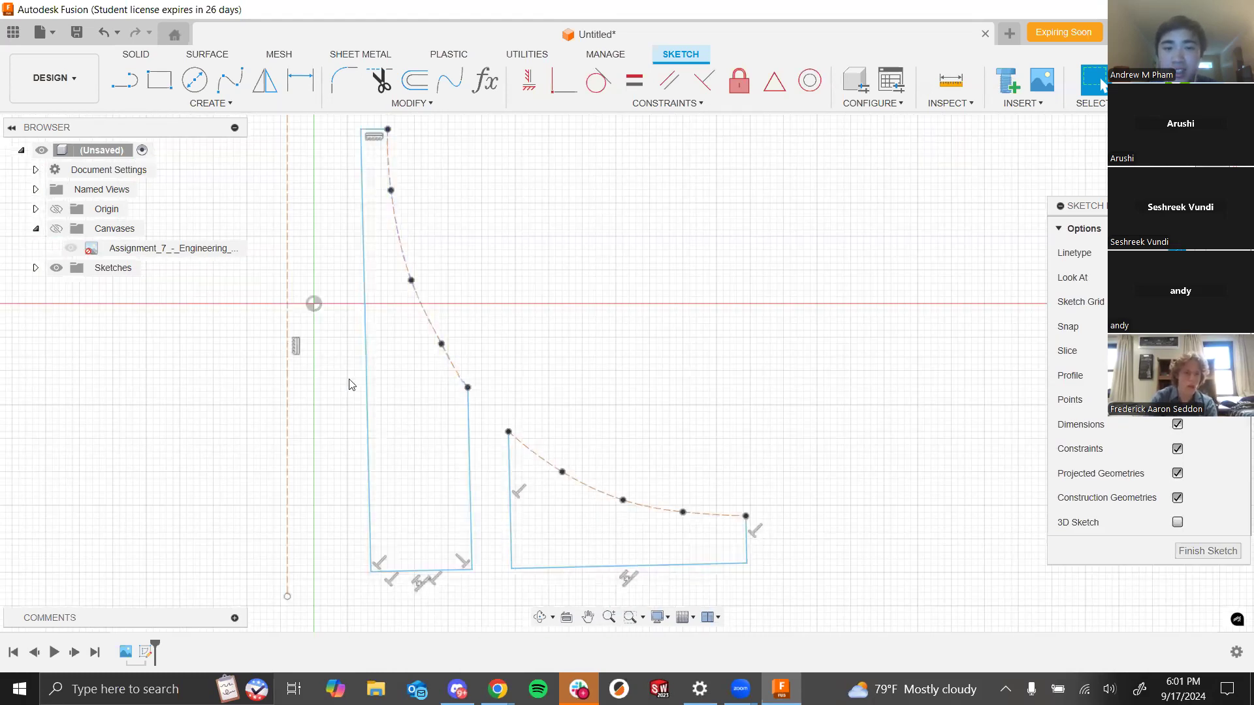
- Display the curvature combs of the spire spline and the wing spline to check their smoothness
{"action": "left_click", "coordinate": [431, 316]}
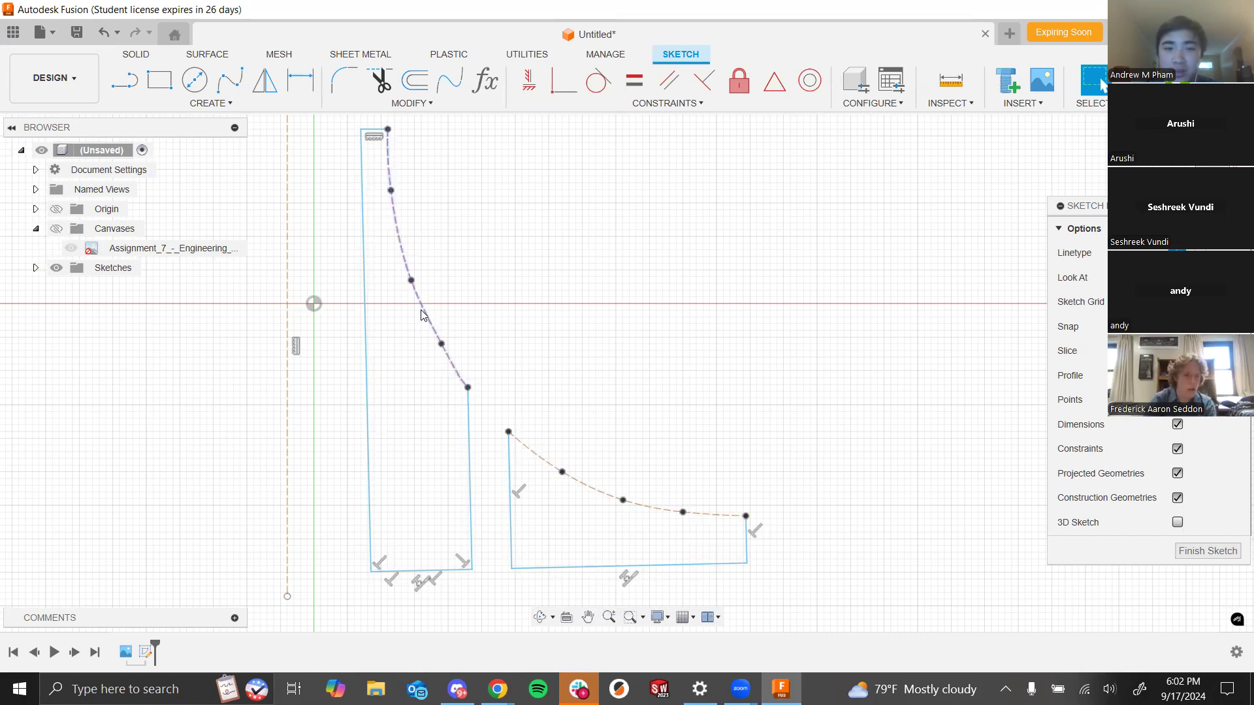
{"action": "left_click", "coordinate": [695, 369]}
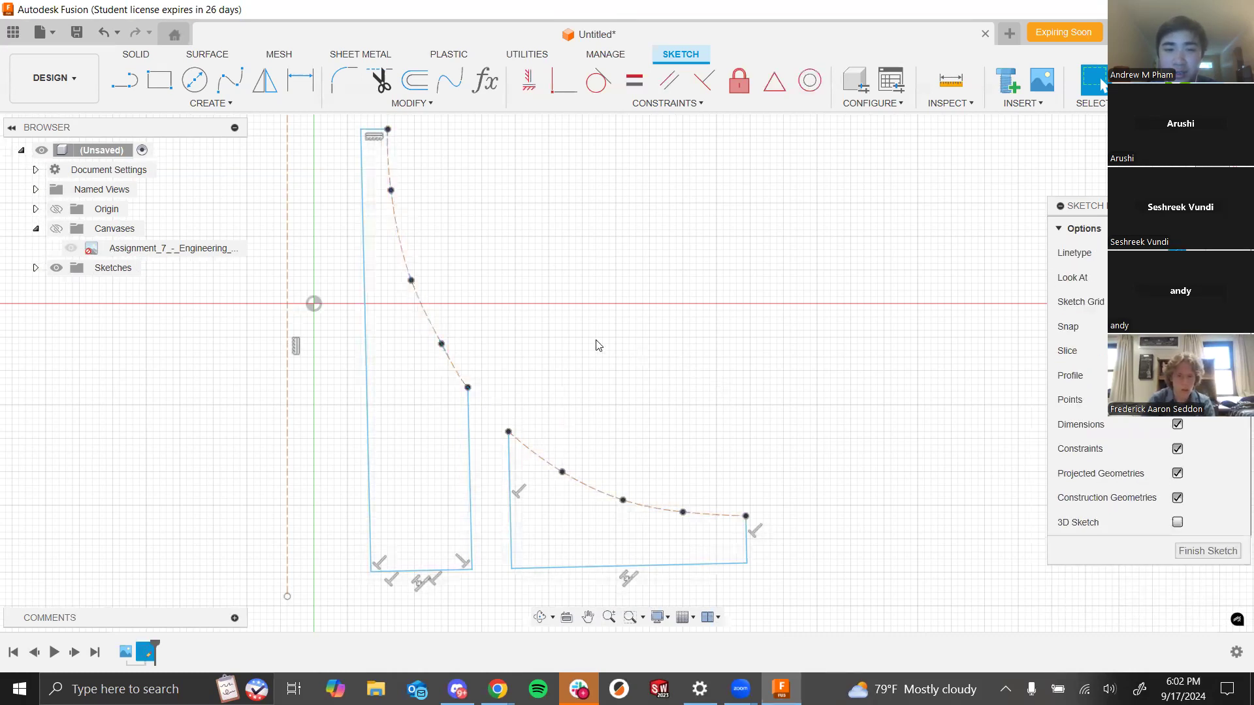
{"action": "left_click", "coordinate": [433, 325]}
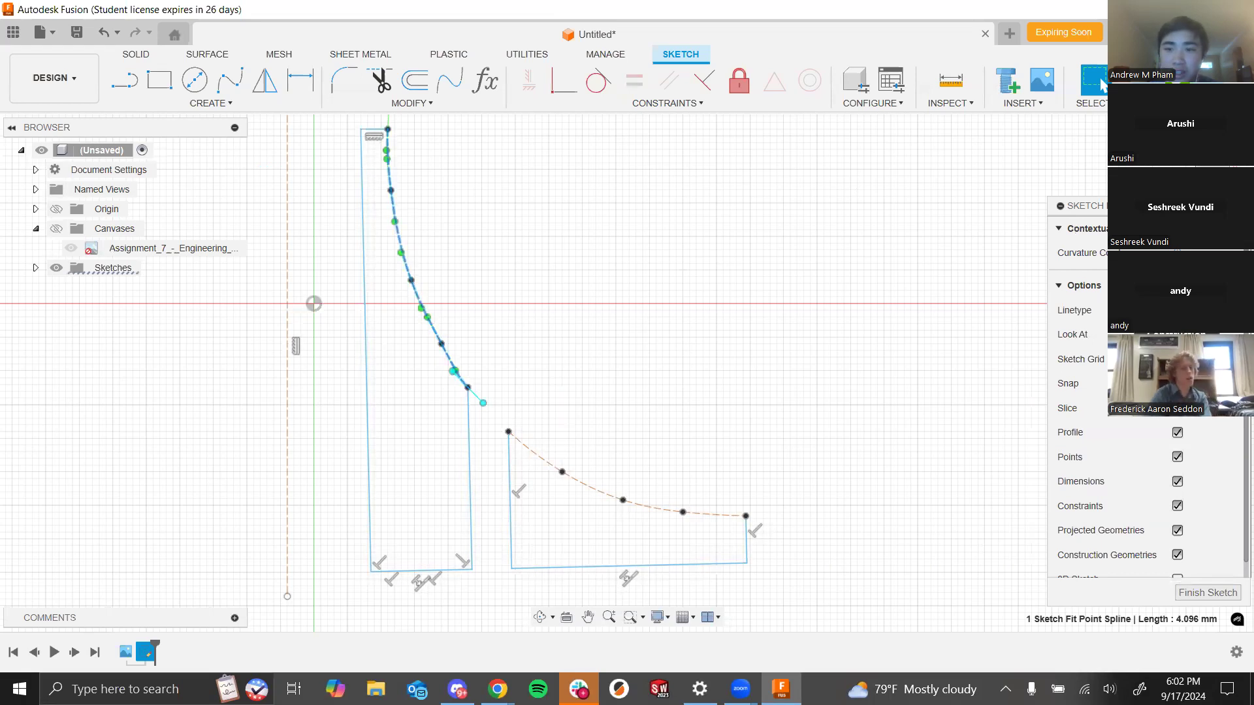
{"action": "left_click", "coordinate": [1177, 310]}
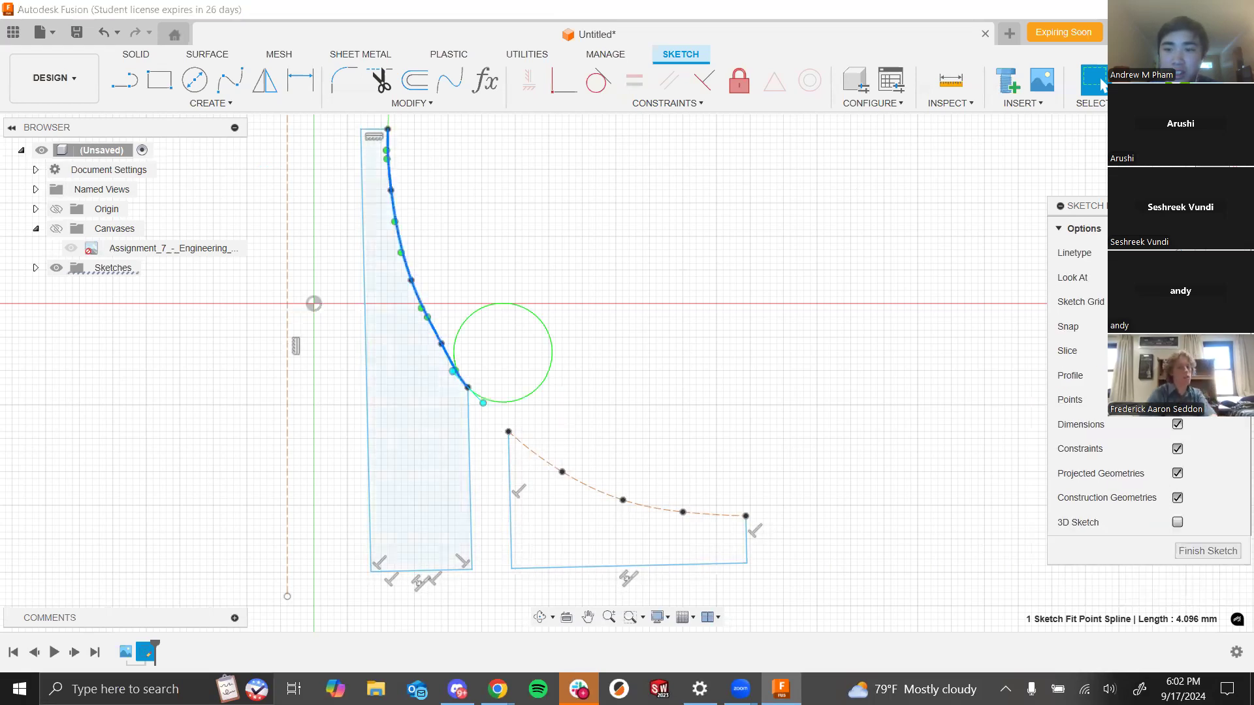
{"action": "left_click", "coordinate": [584, 486]}
{"action": "left_click", "coordinate": [1178, 310]}
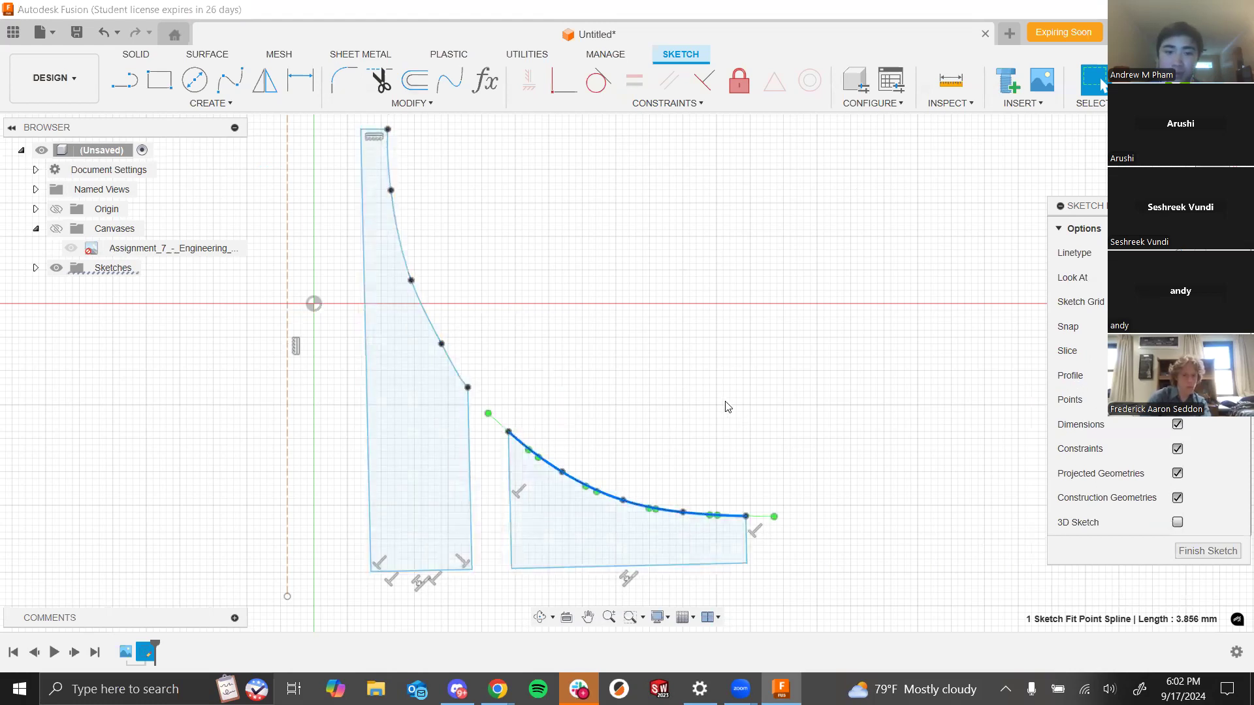
- Finish the sketch and extrude both the spire and wing profiles 2 mm
{"action": "scroll", "coordinate": [726, 408], "scroll_direction": "down", "scroll_amount": 3}
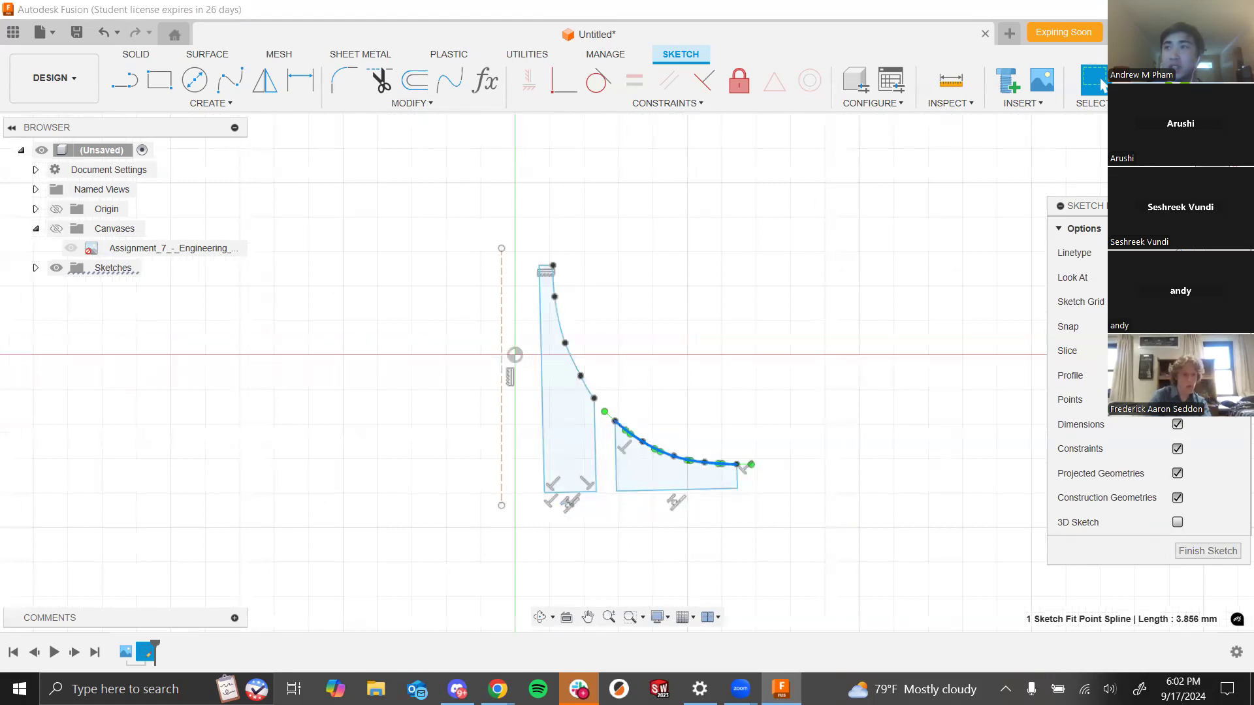
{"action": "left_click", "coordinate": [1097, 81]}
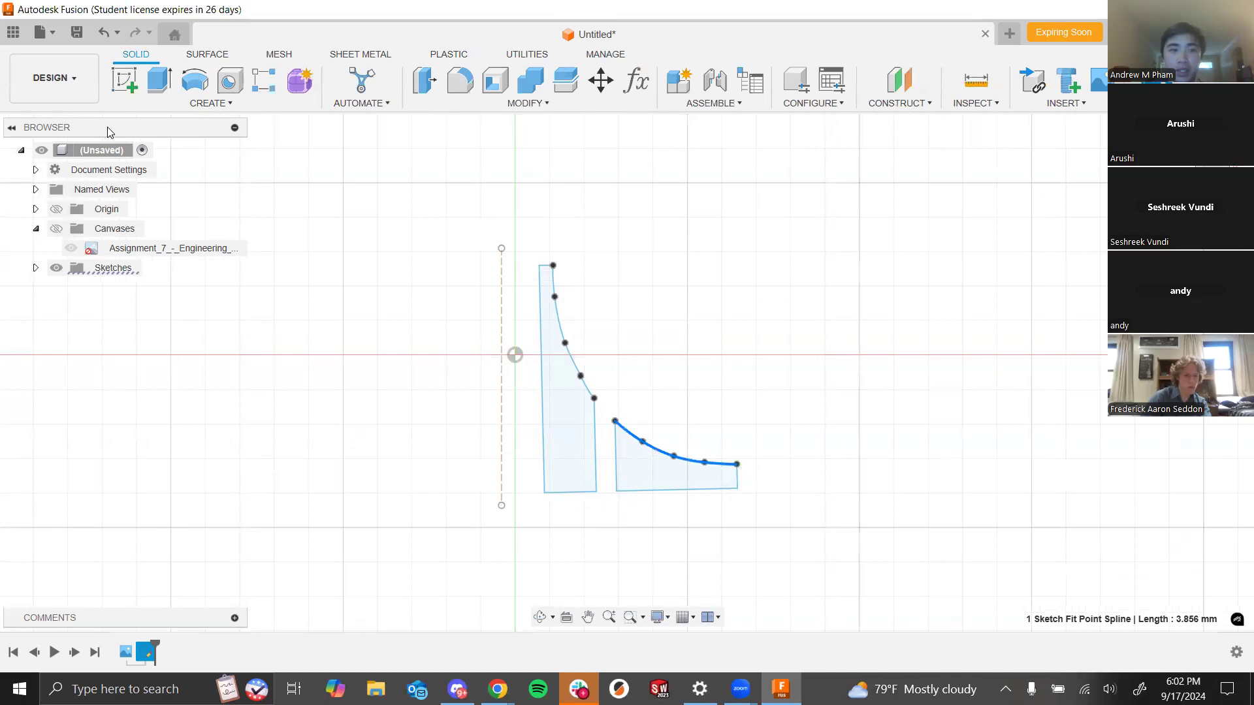
{"action": "left_click", "coordinate": [158, 80]}
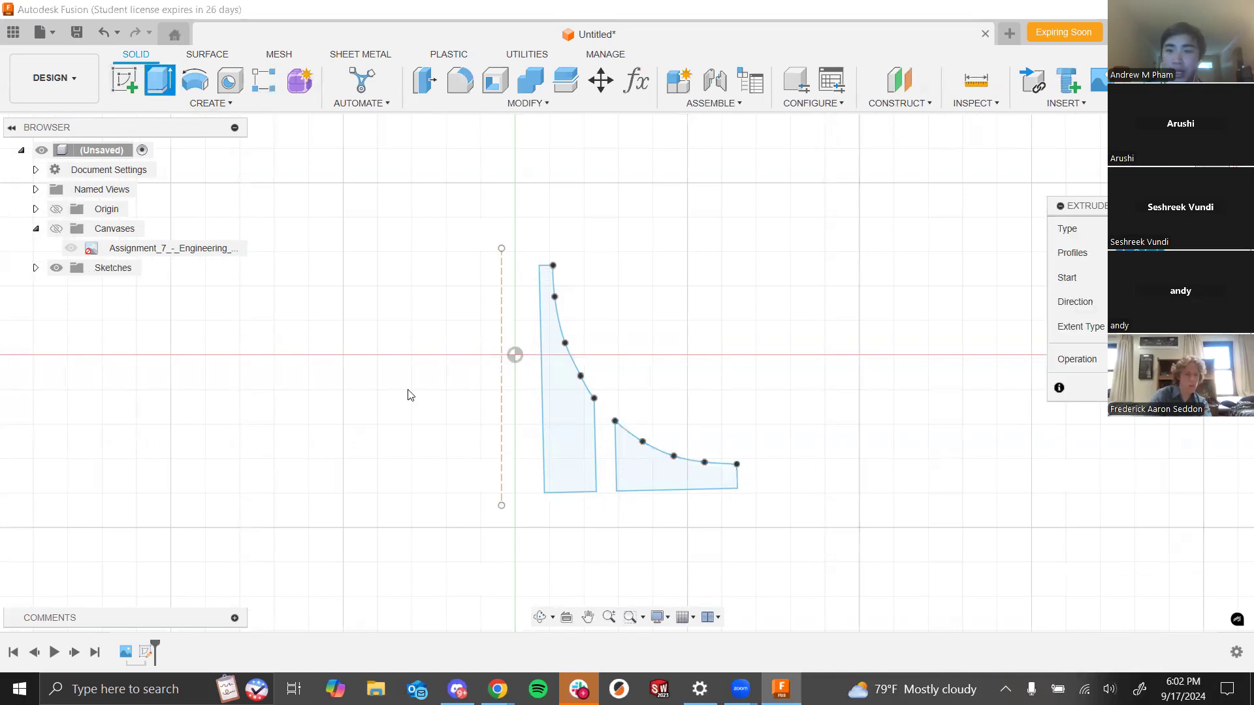
{"action": "mouse_move", "coordinate": [684, 365]}
{"action": "middle_mouse_down", "text": "shift"}
{"action": "mouse_move", "coordinate": [649, 358]}
{"action": "mouse_move", "coordinate": [638, 401]}
{"action": "mouse_move", "coordinate": [633, 389]}
{"action": "middle_mouse_up", "text": "shift"}
{"action": "scroll", "coordinate": [633, 389], "scroll_direction": "up", "scroll_amount": 5}
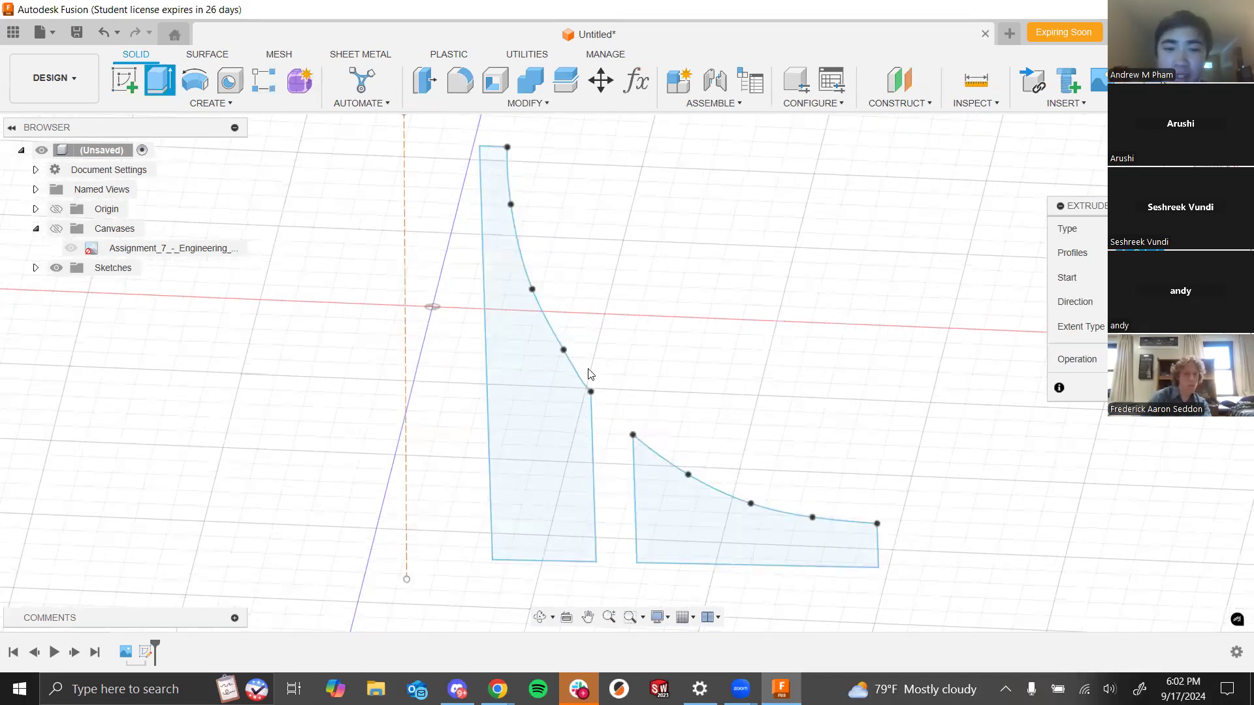
{"action": "left_click", "coordinate": [549, 434]}
{"action": "left_click", "coordinate": [683, 530]}
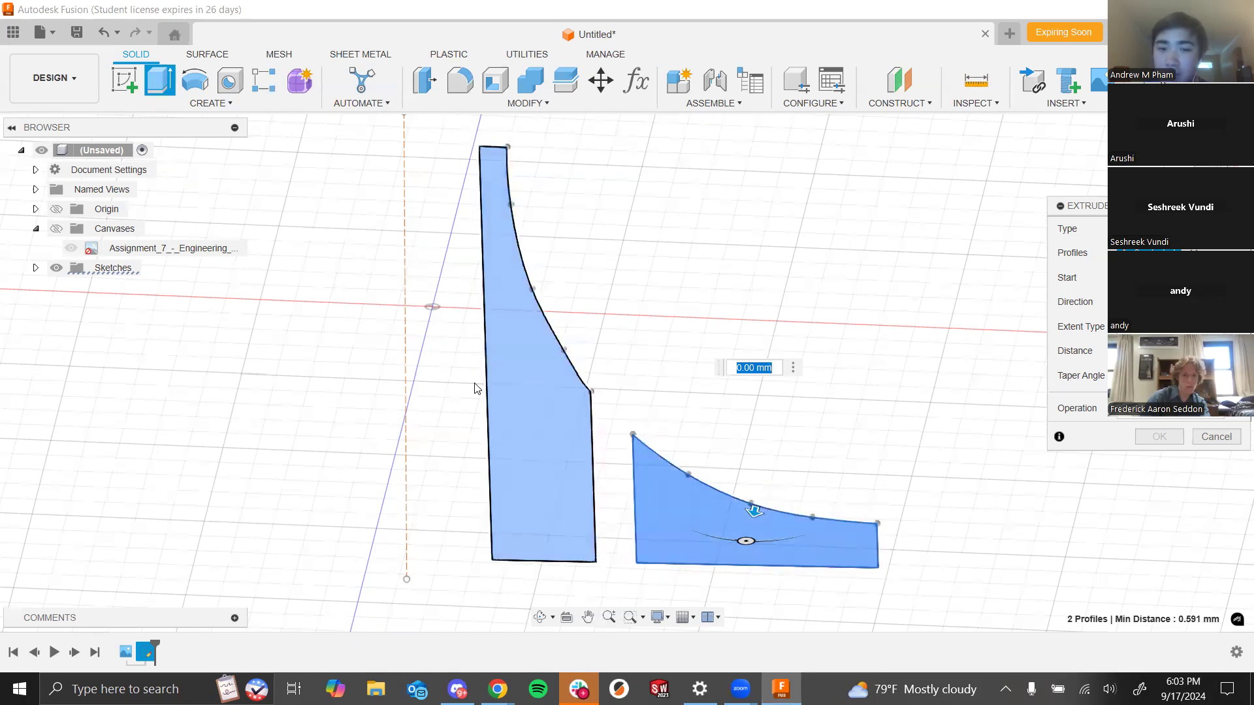
{"action": "left_click", "coordinate": [1194, 253]}
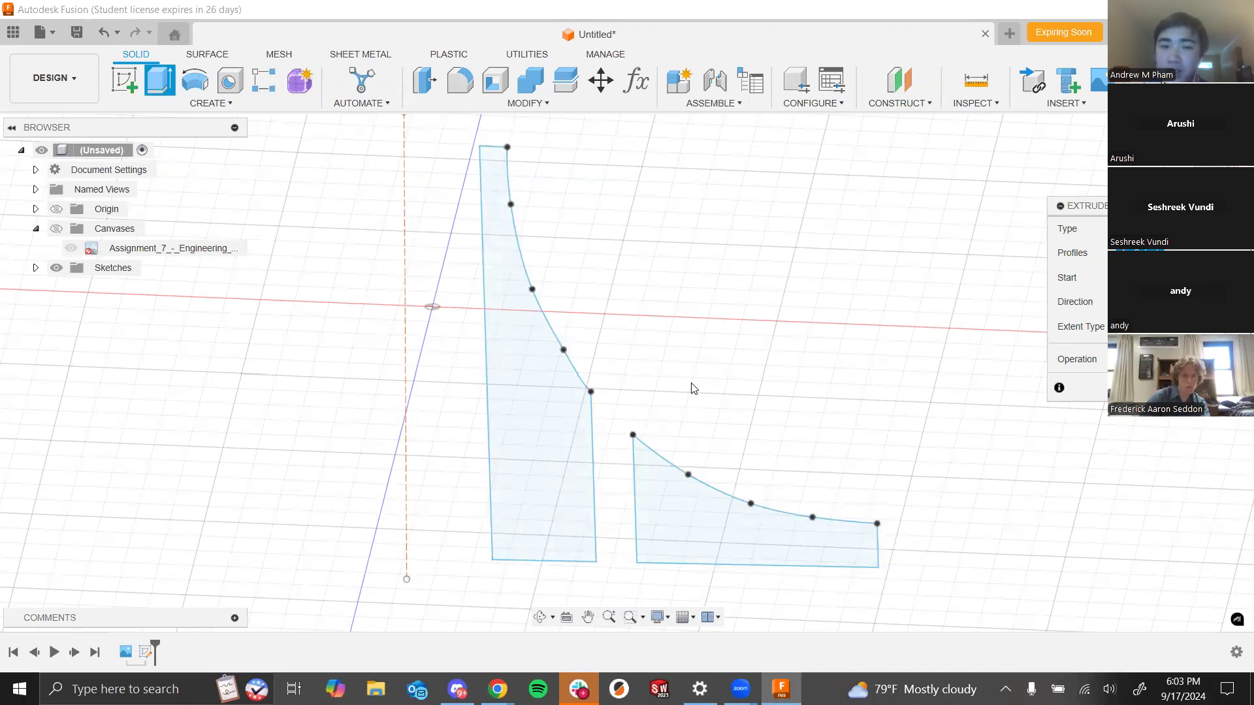
{"action": "left_click", "coordinate": [534, 362]}
{"action": "left_click", "coordinate": [784, 542]}
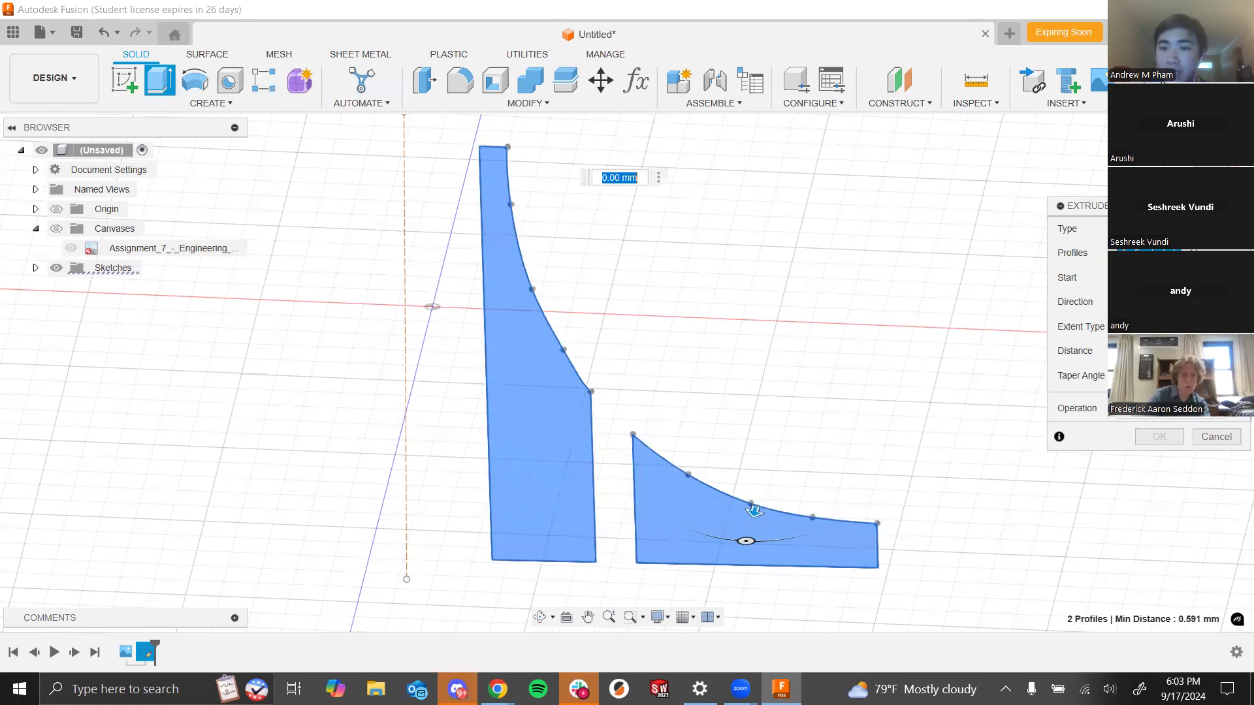
{"action": "left_click", "coordinate": [1163, 351]}
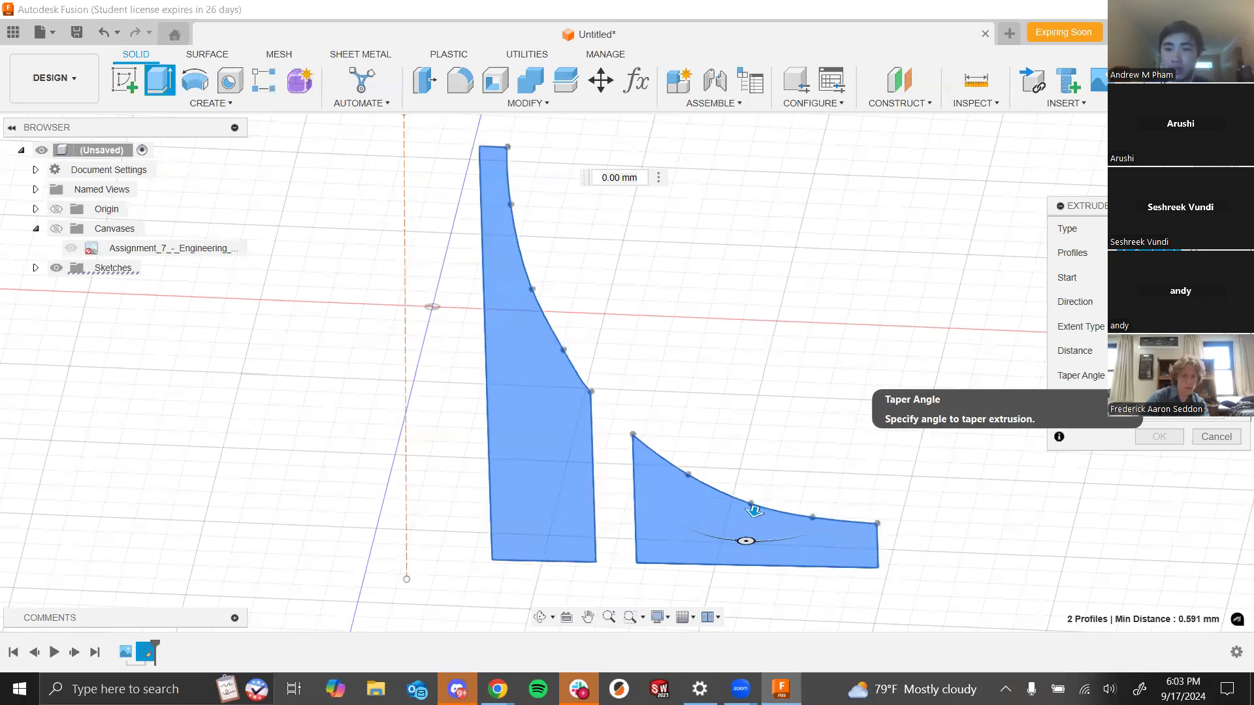
{"action": "type", "text": "10"}
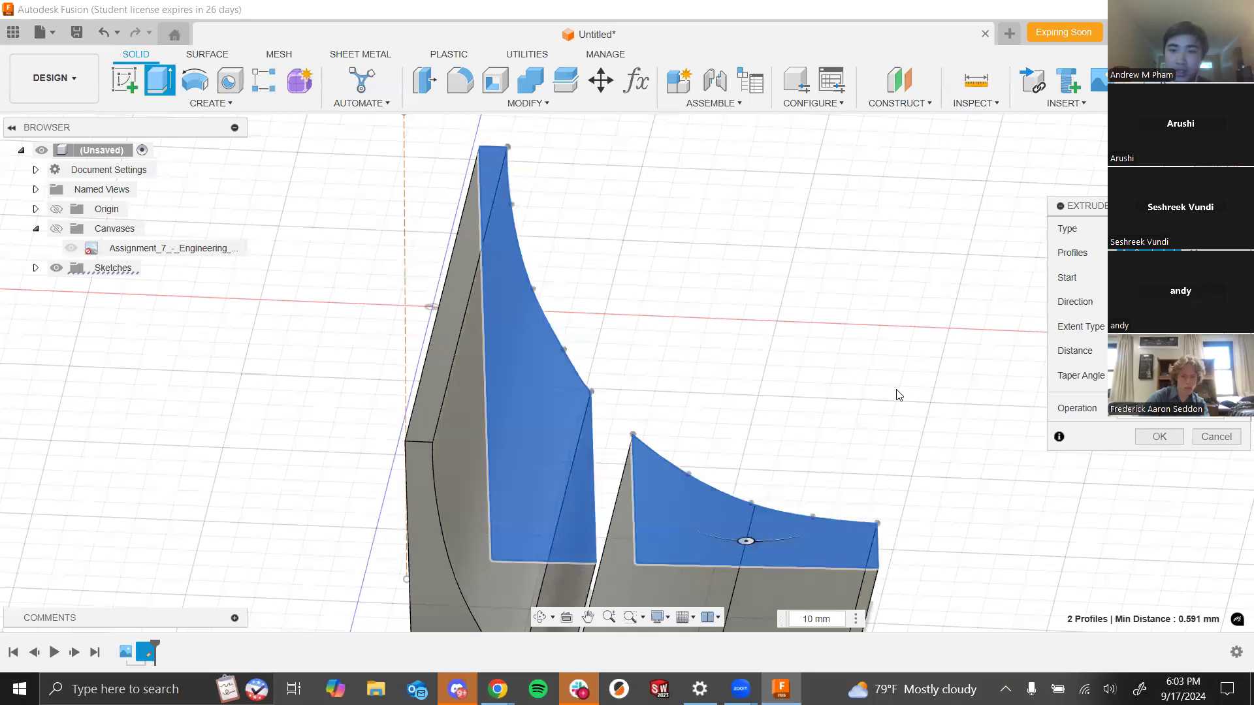
{"action": "scroll", "coordinate": [899, 395], "scroll_direction": "down", "scroll_amount": 2}
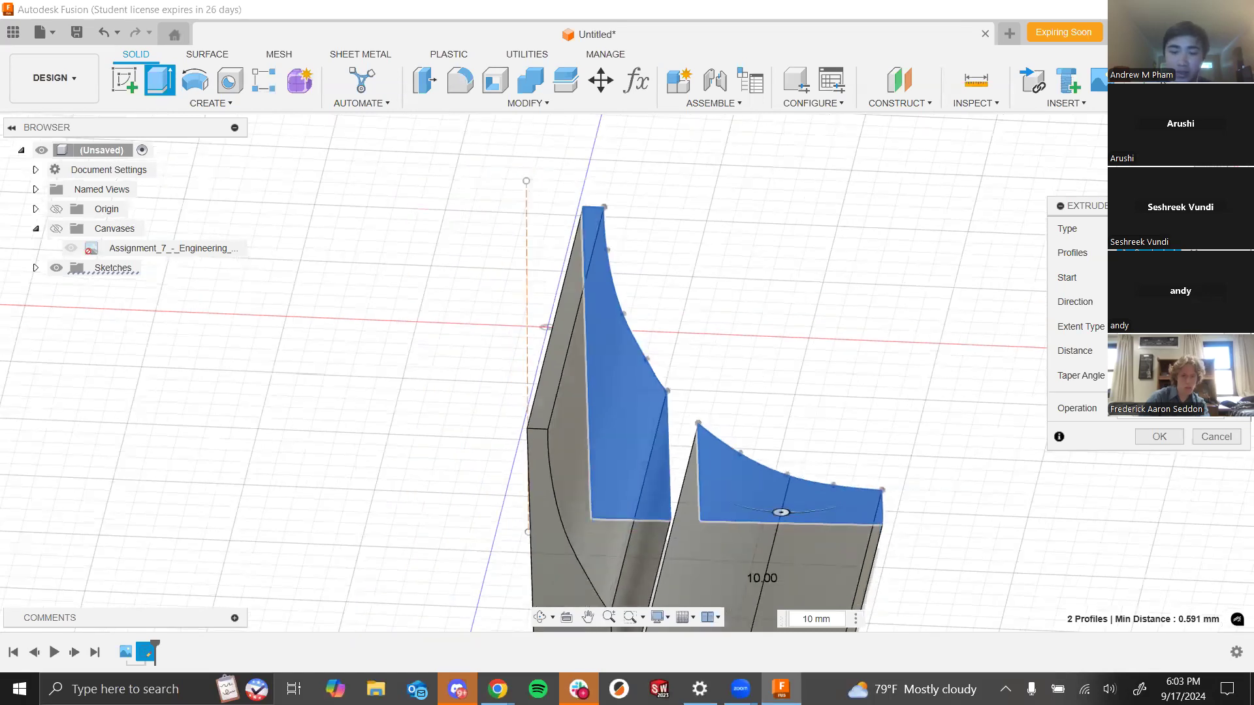
{"action": "type", "text": "2"}
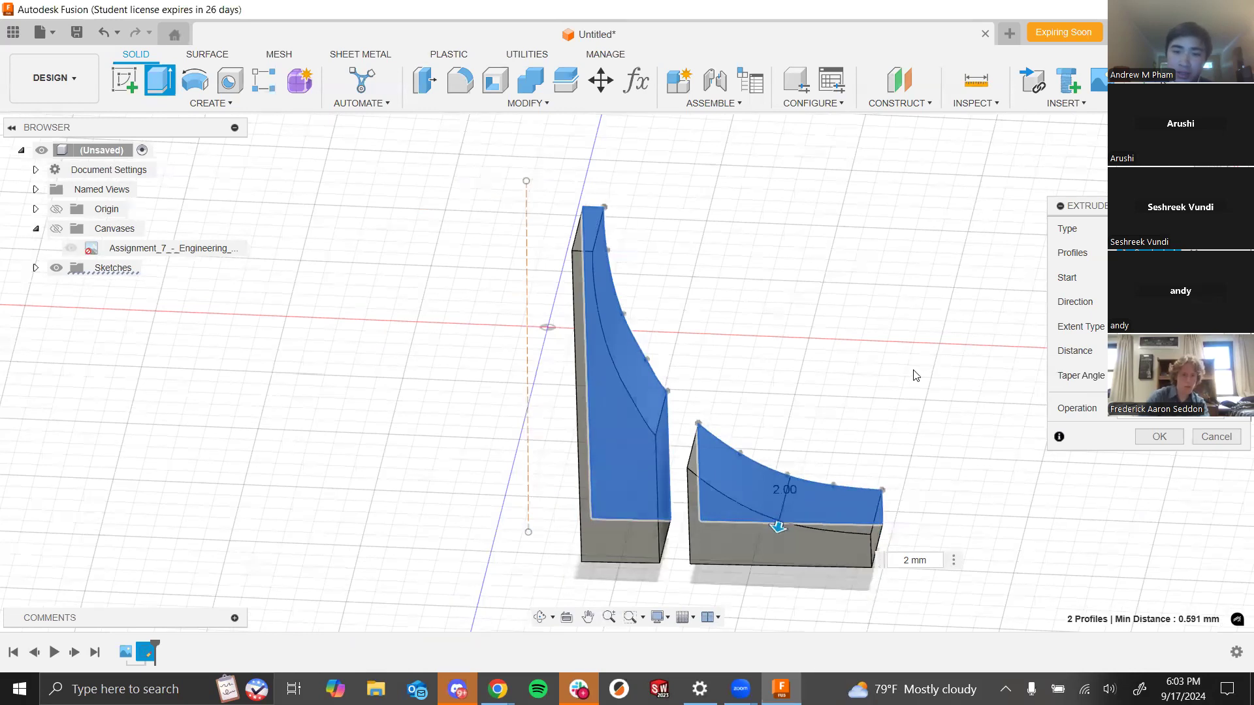
{"action": "middle_click_drag", "start_coordinate": [902, 372], "coordinate": [891, 395], "text": "shift"}
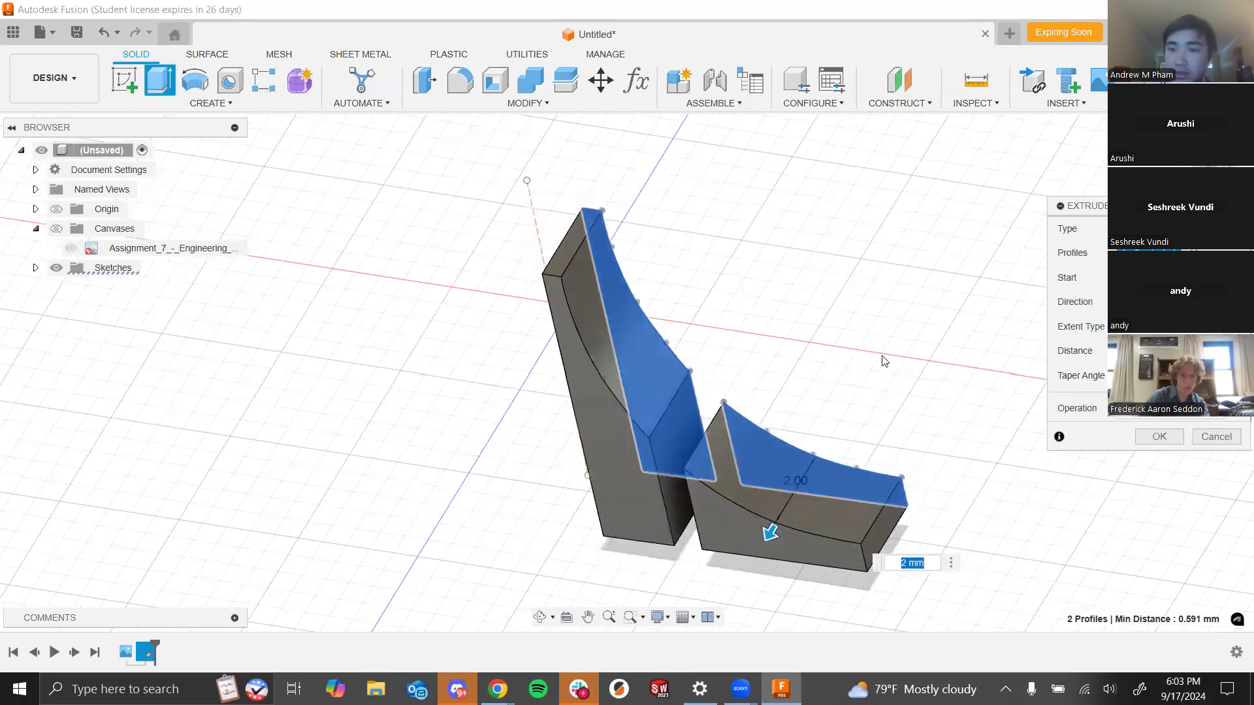
{"action": "left_click", "coordinate": [1158, 437]}
- Start a circular pattern of bodies and select both extruded bodies
{"action": "middle_click_drag", "start_coordinate": [762, 356], "coordinate": [871, 406], "text": "shift"}
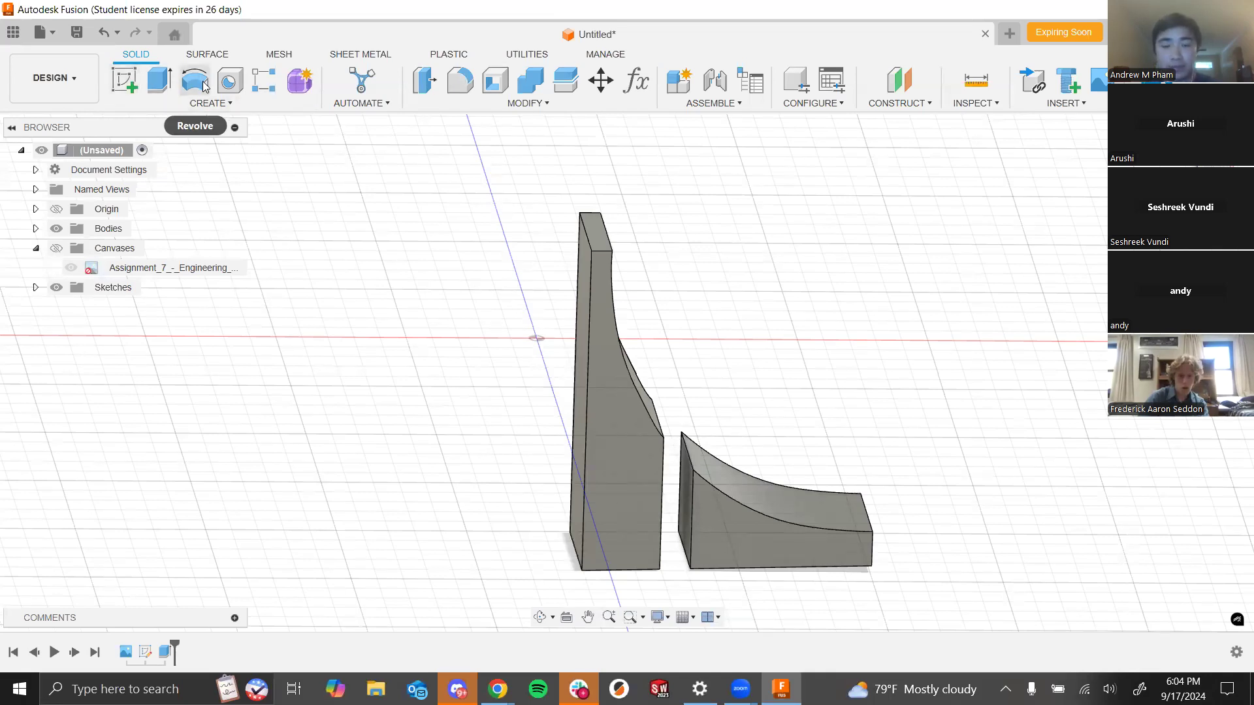
{"action": "middle_click_drag", "start_coordinate": [475, 289], "coordinate": [450, 269], "text": "shift"}
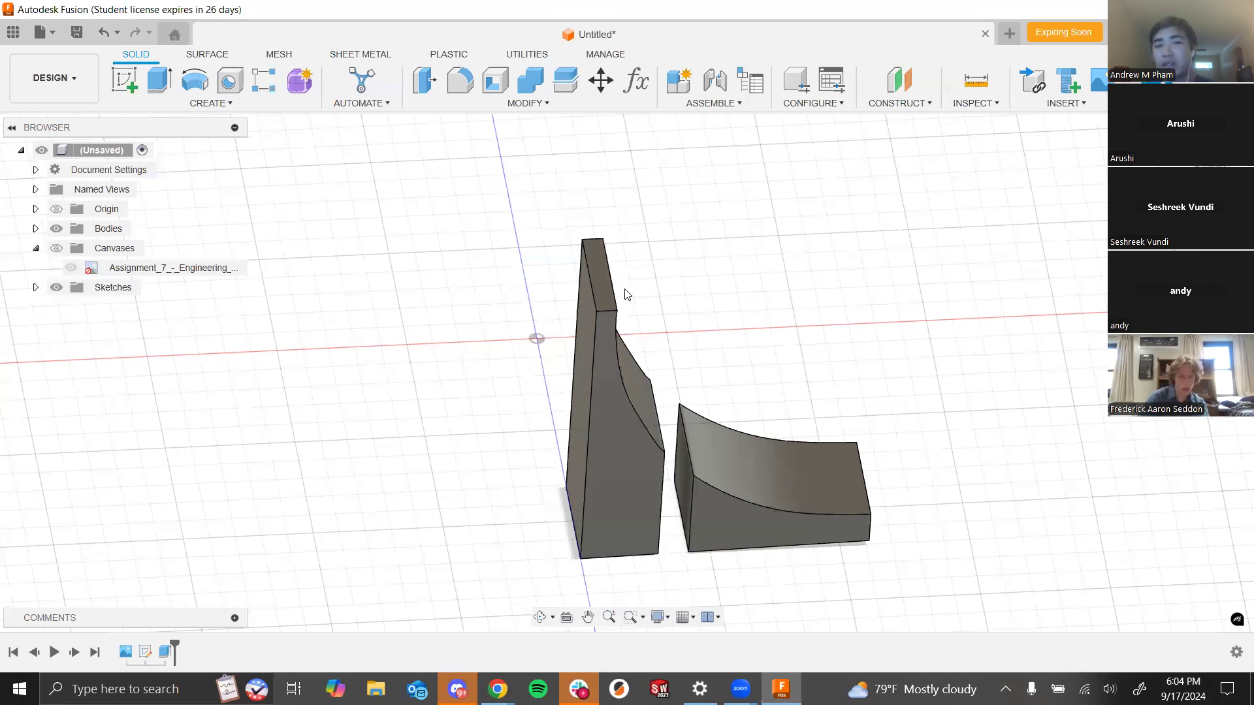
{"action": "left_click", "coordinate": [232, 105]}
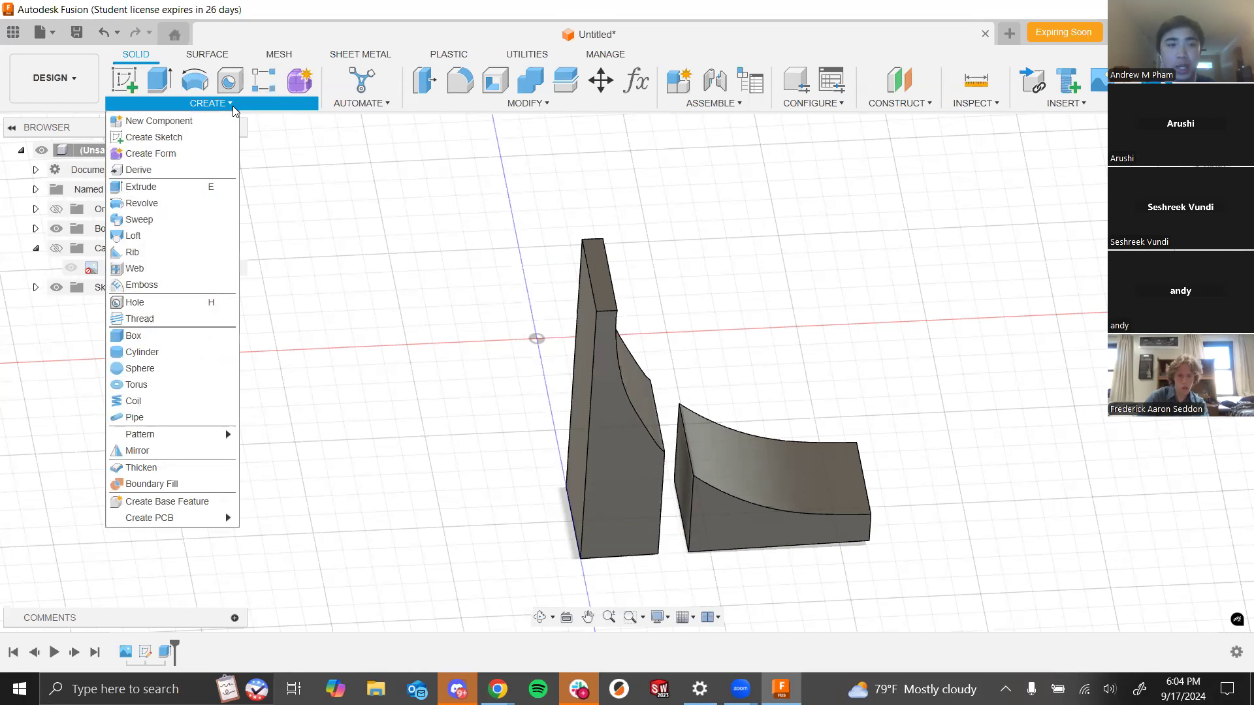
{"action": "mouse_move", "coordinate": [225, 440]}
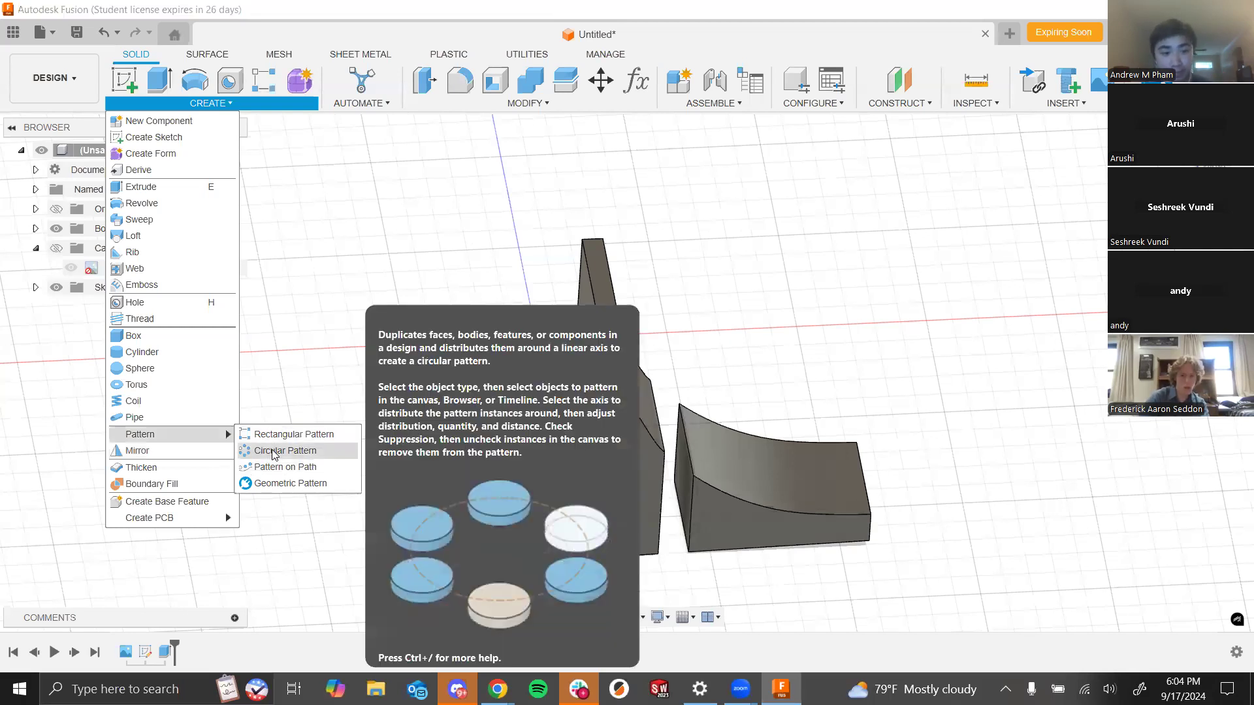
{"action": "left_click", "coordinate": [273, 455]}
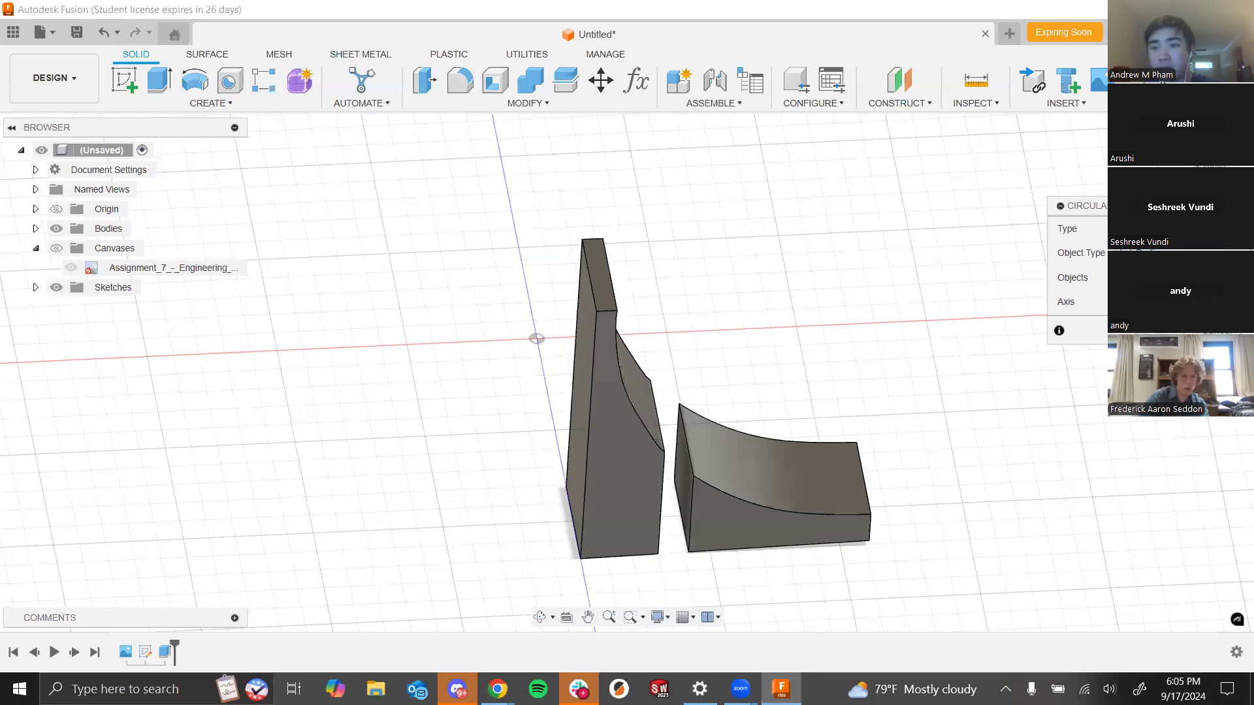
{"action": "left_click", "coordinate": [646, 478]}
{"action": "left_click", "coordinate": [731, 520]}
{"action": "mouse_move", "coordinate": [821, 355]}
{"action": "middle_mouse_down", "text": "shift"}
{"action": "mouse_move", "coordinate": [808, 305]}
{"action": "mouse_move", "coordinate": [810, 340]}
{"action": "middle_mouse_up", "text": "shift"}
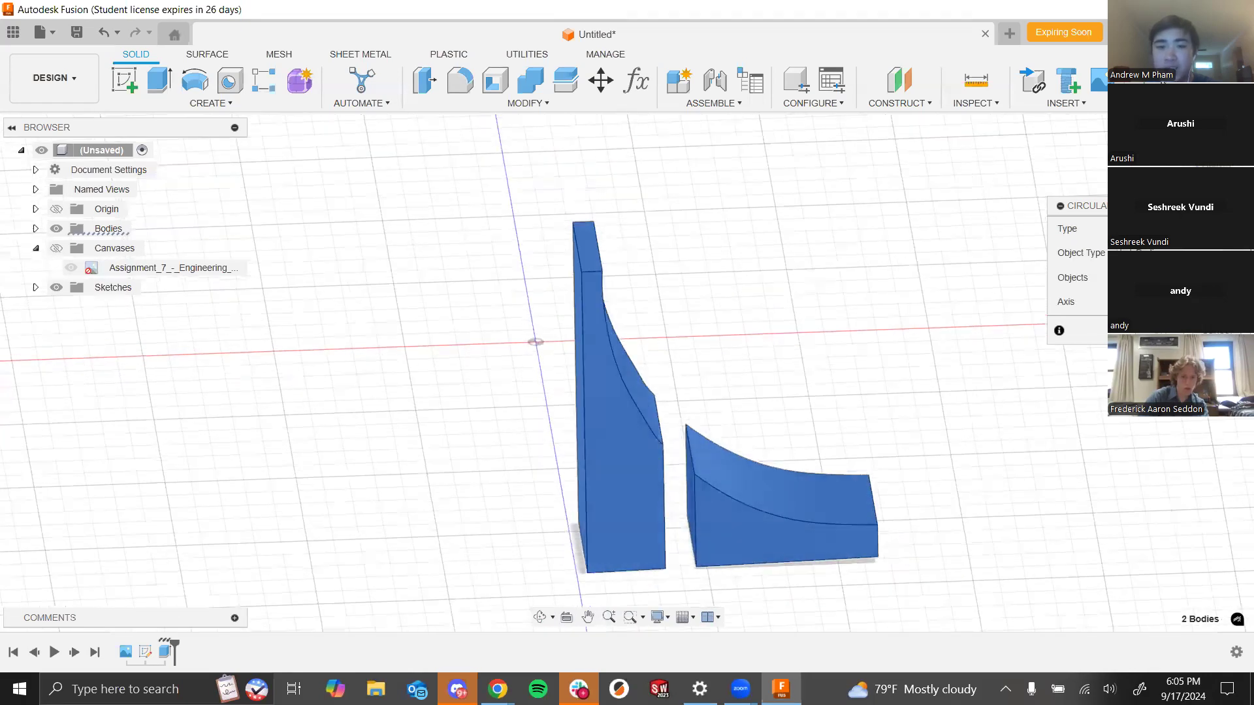
- Set the pattern axis to the vertical axis at the origin and the quantity to 4, then confirm
{"action": "left_click", "coordinate": [1169, 302]}
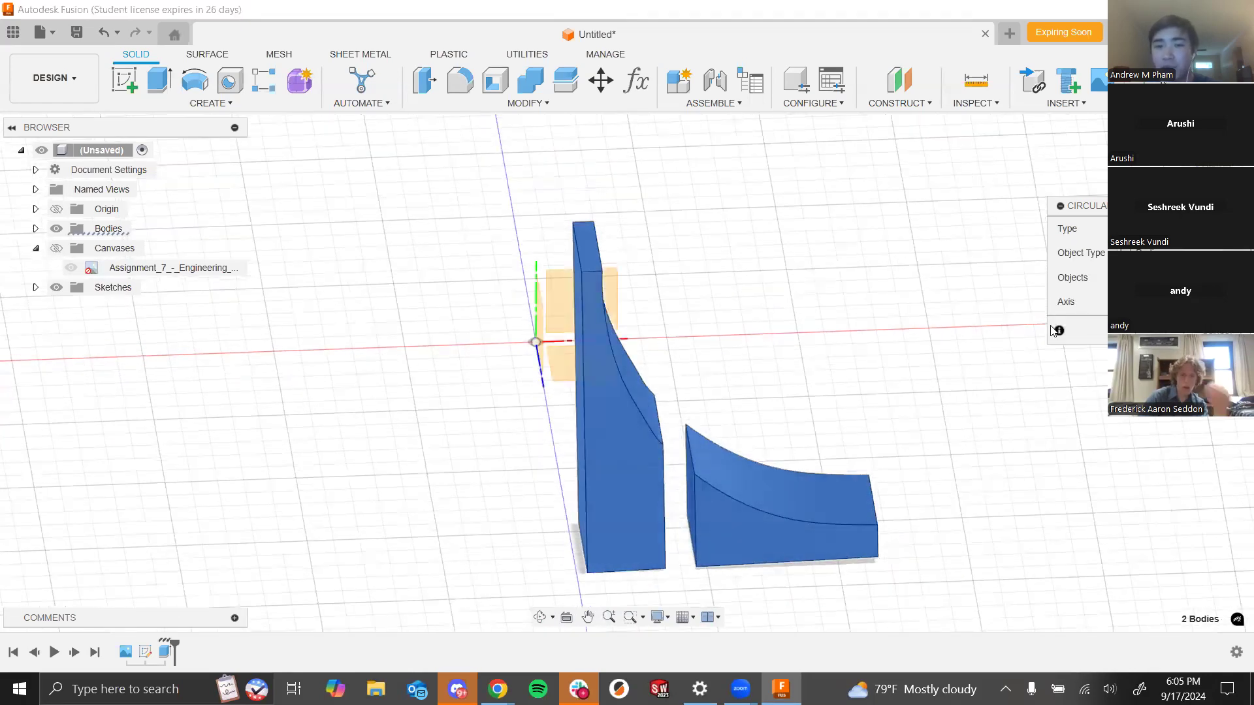
{"action": "middle_click_drag", "start_coordinate": [728, 291], "coordinate": [694, 316], "text": "shift"}
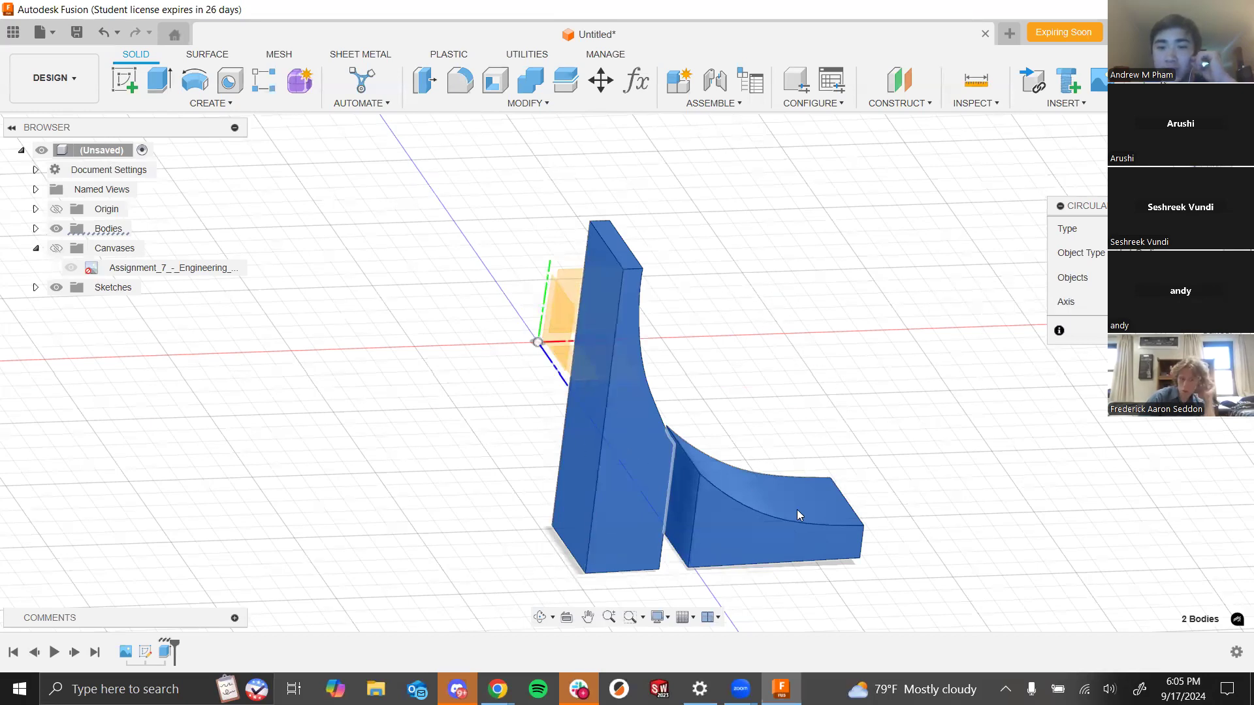
{"action": "mouse_move", "coordinate": [913, 340]}
{"action": "middle_mouse_down", "text": "shift"}
{"action": "mouse_move", "coordinate": [854, 344]}
{"action": "mouse_move", "coordinate": [902, 347]}
{"action": "middle_mouse_up", "text": "shift"}
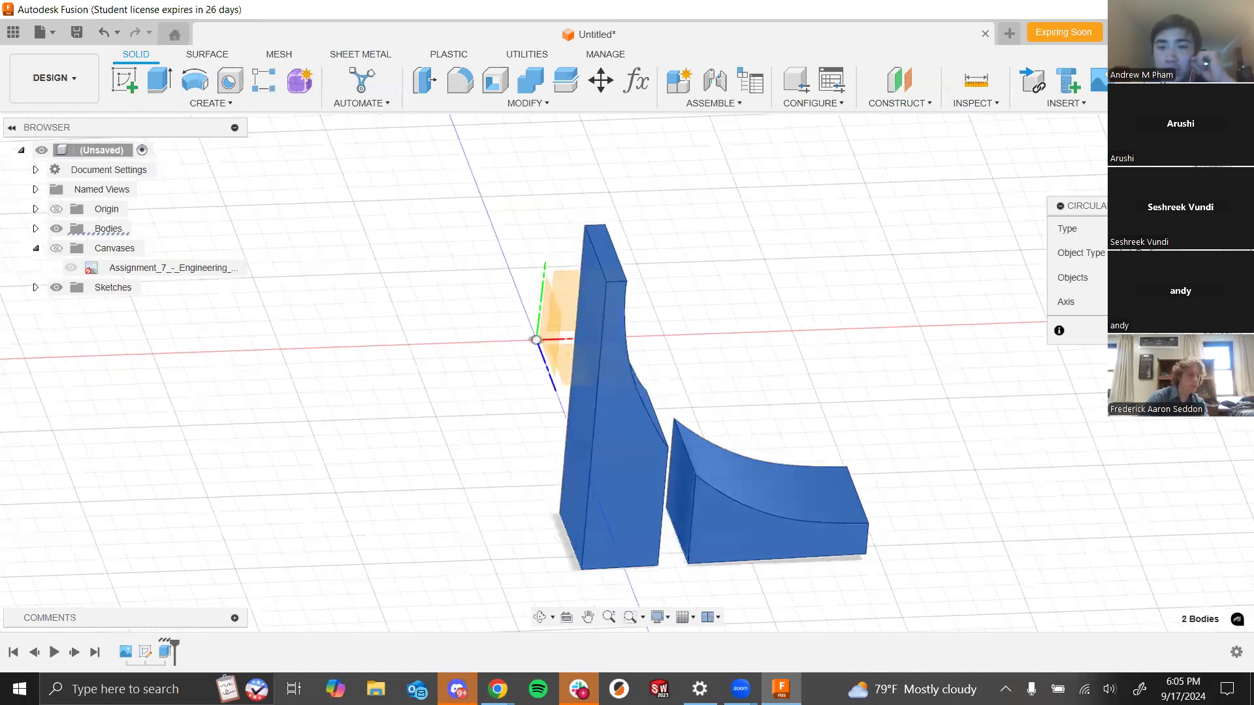
{"action": "left_click", "coordinate": [544, 282]}
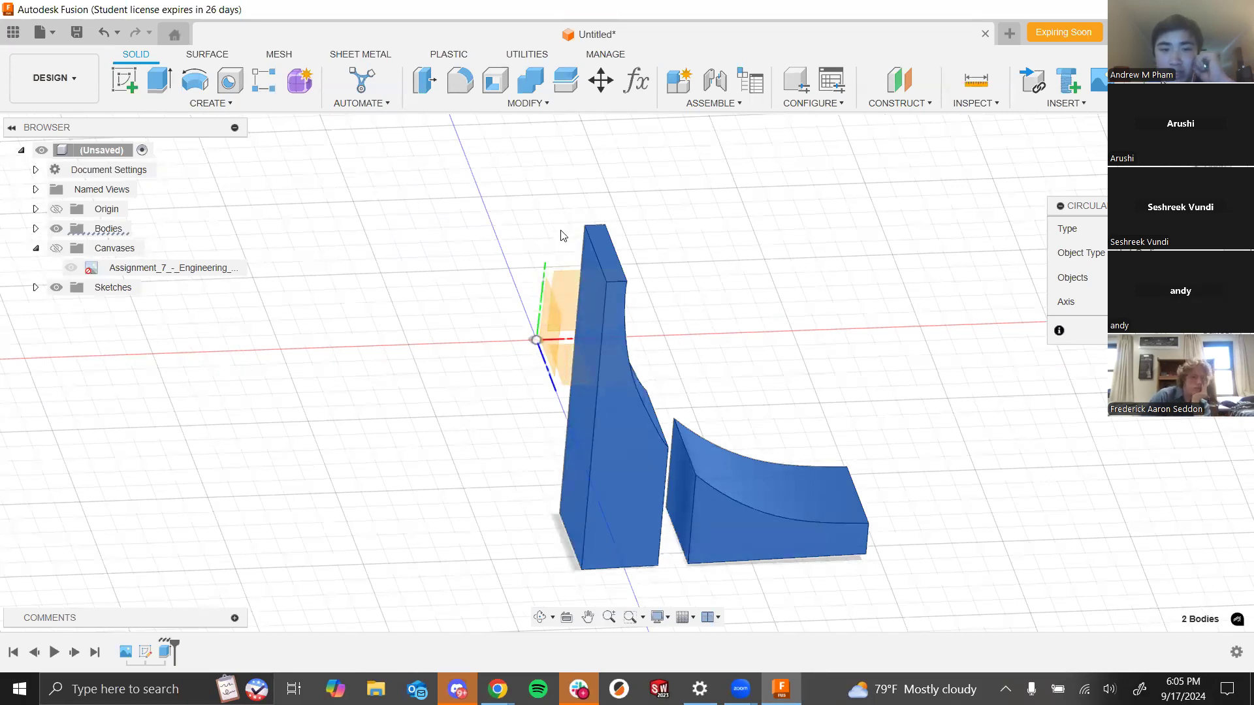
{"action": "left_click", "coordinate": [544, 283]}
{"action": "middle_click_drag", "start_coordinate": [717, 233], "coordinate": [701, 286], "text": "shift"}
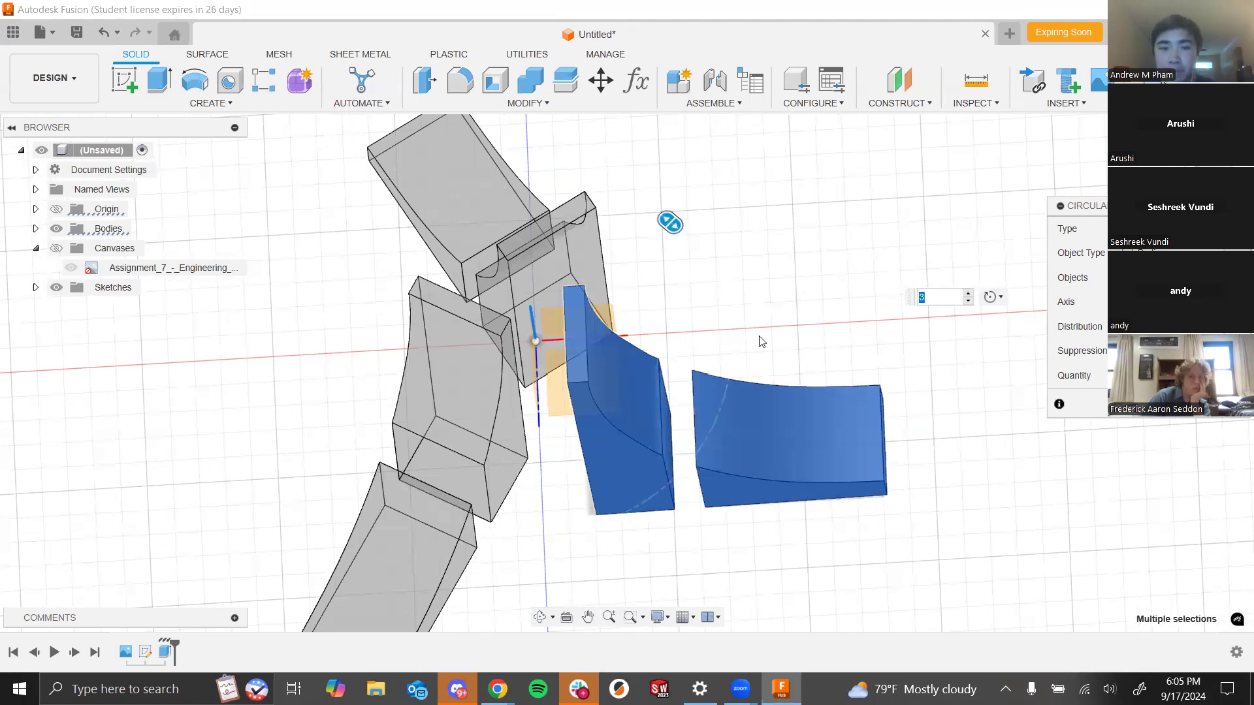
{"action": "scroll", "coordinate": [686, 310], "scroll_direction": "down", "scroll_amount": 2}
{"action": "middle_click_drag", "start_coordinate": [675, 313], "coordinate": [681, 374], "text": "shift"}
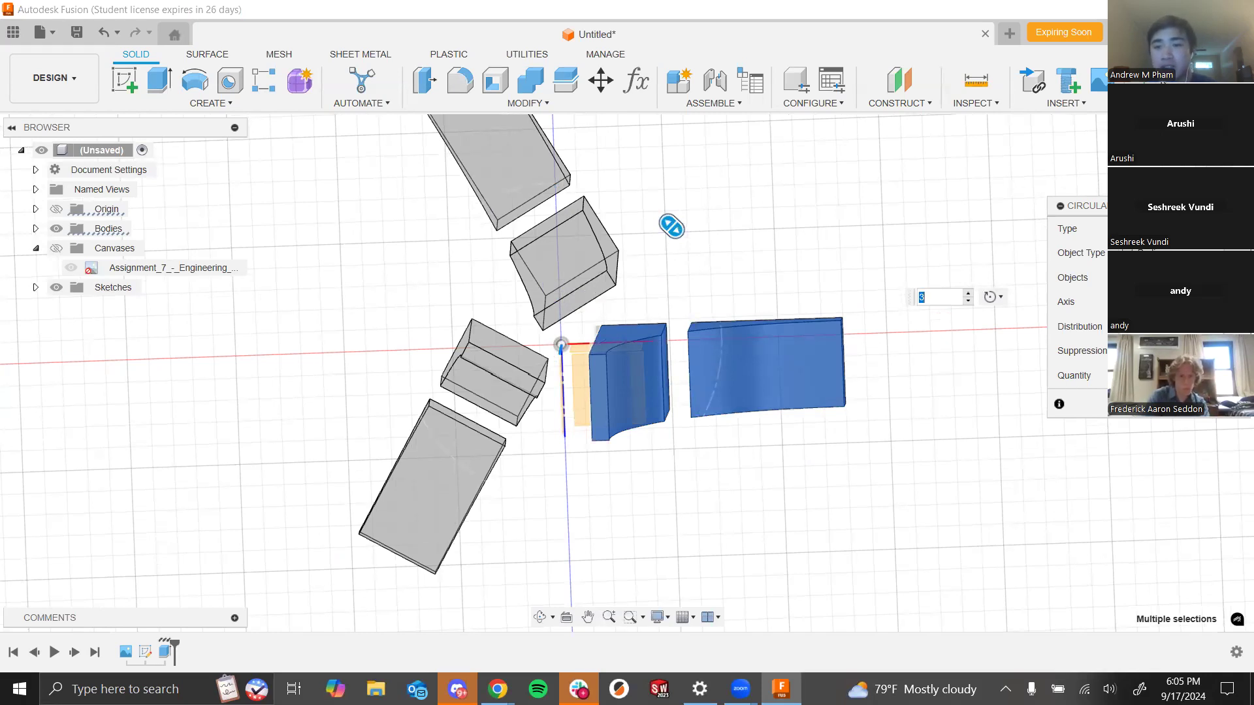
{"action": "left_click", "coordinate": [1156, 375]}
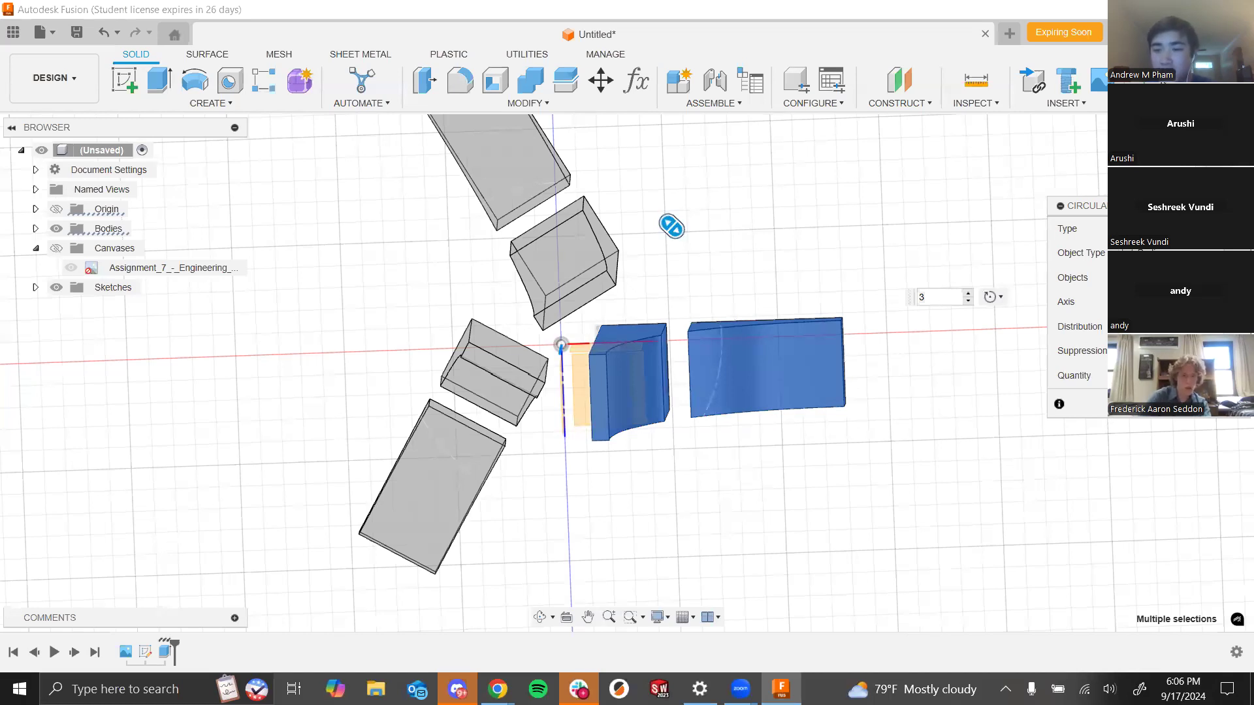
{"action": "type", "text": "4"}
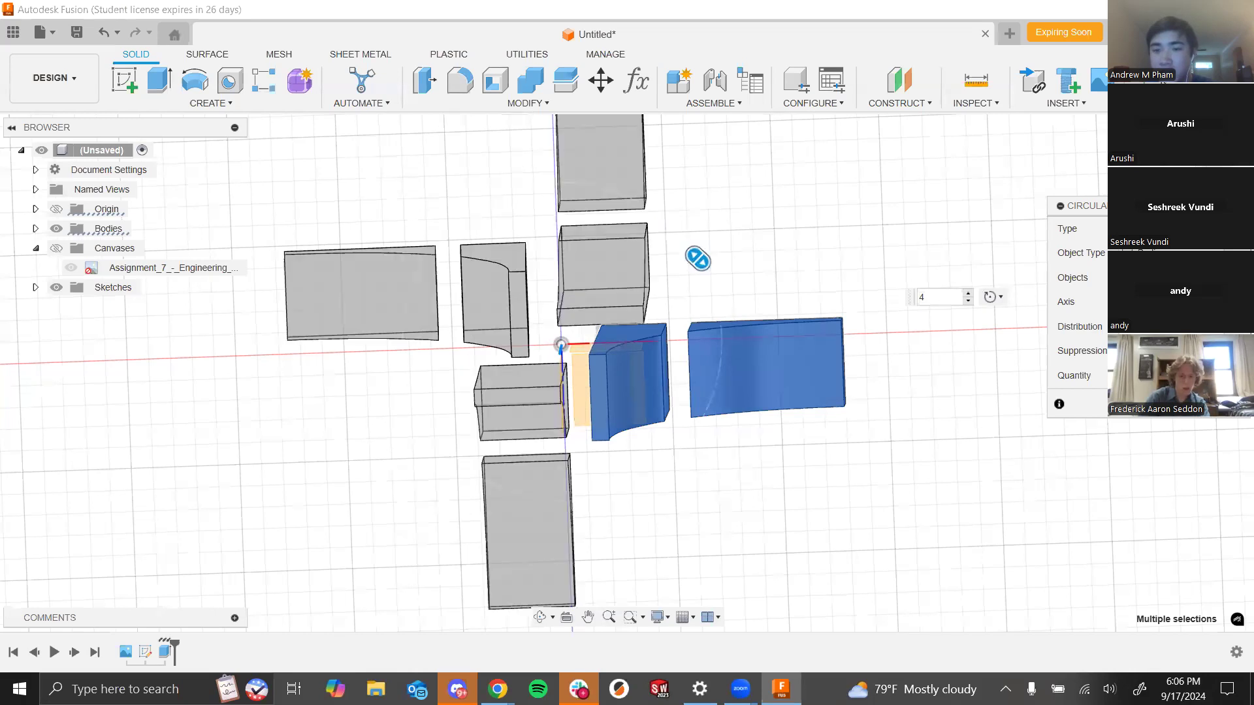
{"action": "scroll", "coordinate": [653, 484], "scroll_direction": "down", "scroll_amount": 3}
{"action": "mouse_move", "coordinate": [653, 484]}
{"action": "middle_mouse_down", "text": "shift"}
{"action": "mouse_move", "coordinate": [661, 440]}
{"action": "mouse_move", "coordinate": [660, 462]}
{"action": "middle_mouse_up", "text": "shift"}
{"action": "scroll", "coordinate": [618, 285], "scroll_direction": "up", "scroll_amount": 3}
{"action": "middle_click_drag", "start_coordinate": [618, 285], "coordinate": [542, 284], "text": "shift"}
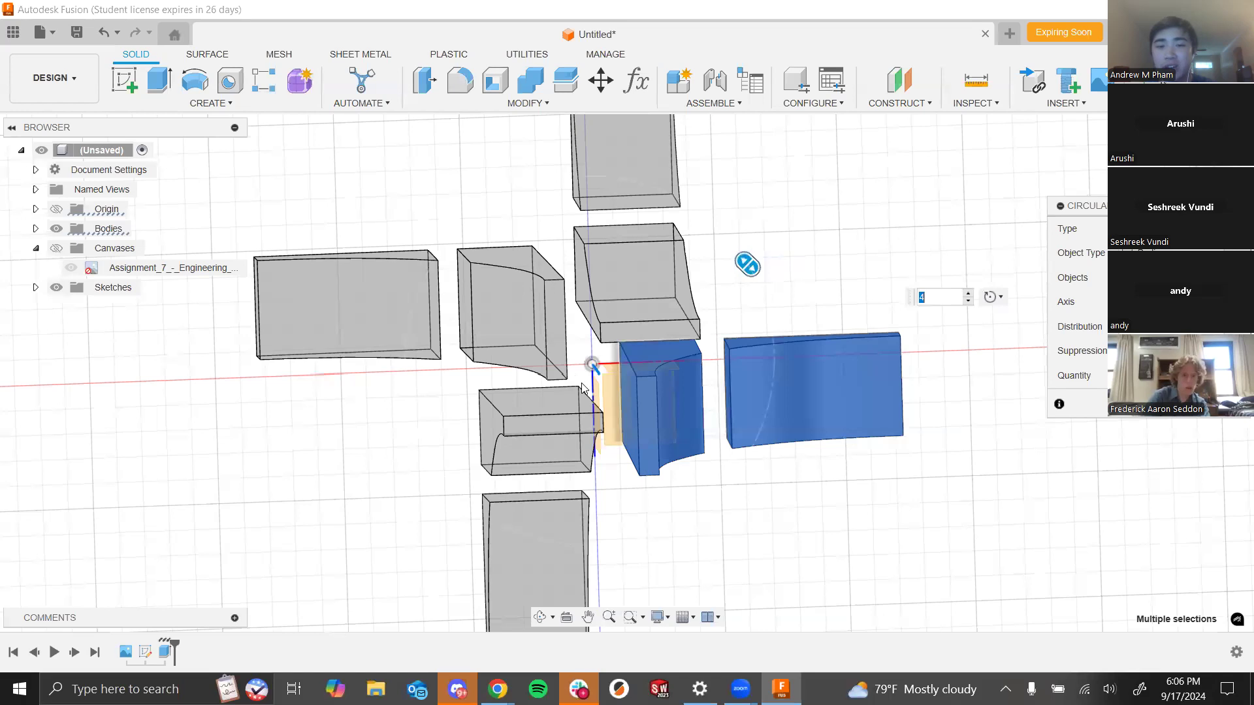
{"action": "middle_click_drag", "start_coordinate": [728, 540], "coordinate": [705, 476], "text": "shift"}
{"action": "scroll", "coordinate": [680, 352], "scroll_direction": "up", "scroll_amount": 3}
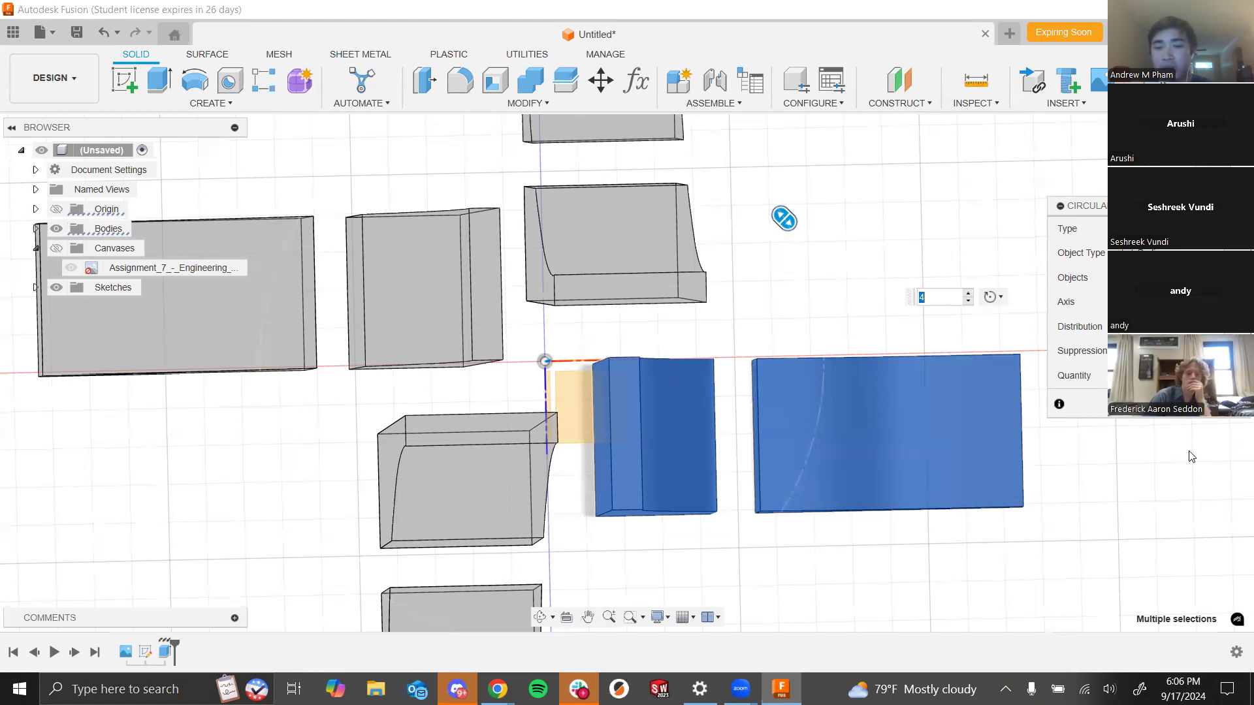
{"action": "key", "text": "Return"}
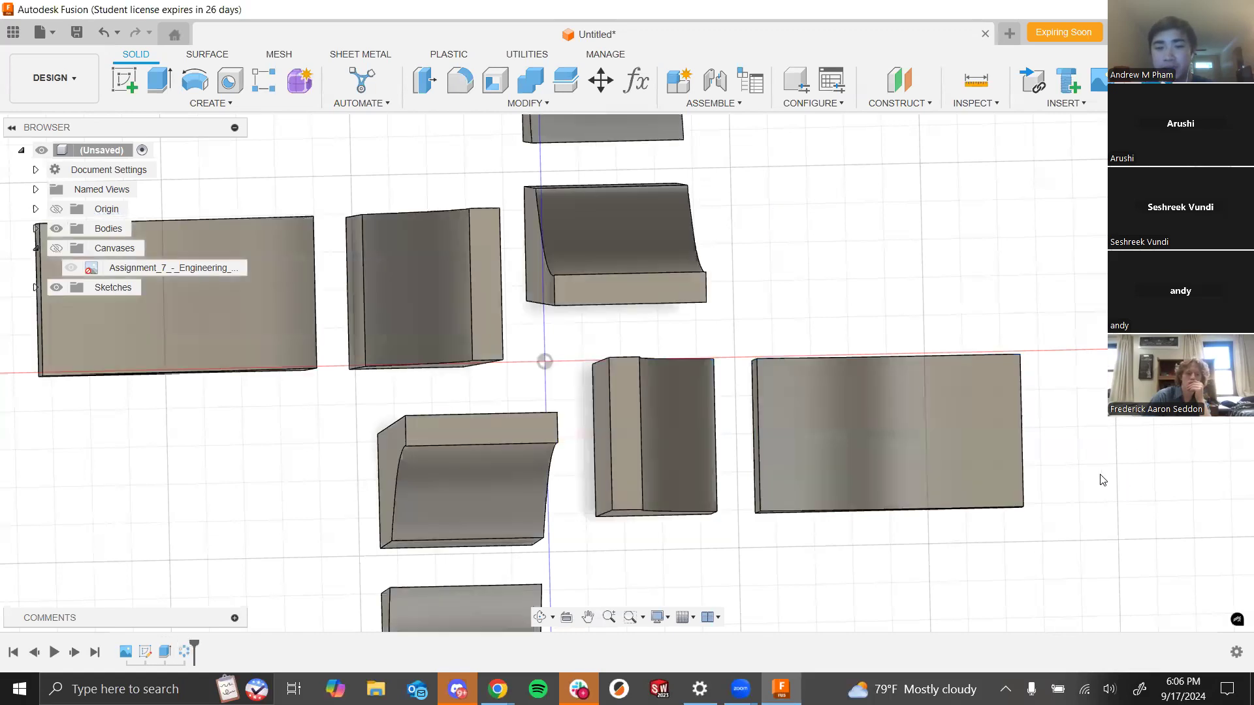
{"action": "middle_click_drag", "start_coordinate": [848, 335], "coordinate": [843, 338], "text": "shift"}
{"action": "middle_click_drag", "start_coordinate": [571, 341], "coordinate": [512, 330], "text": "shift"}
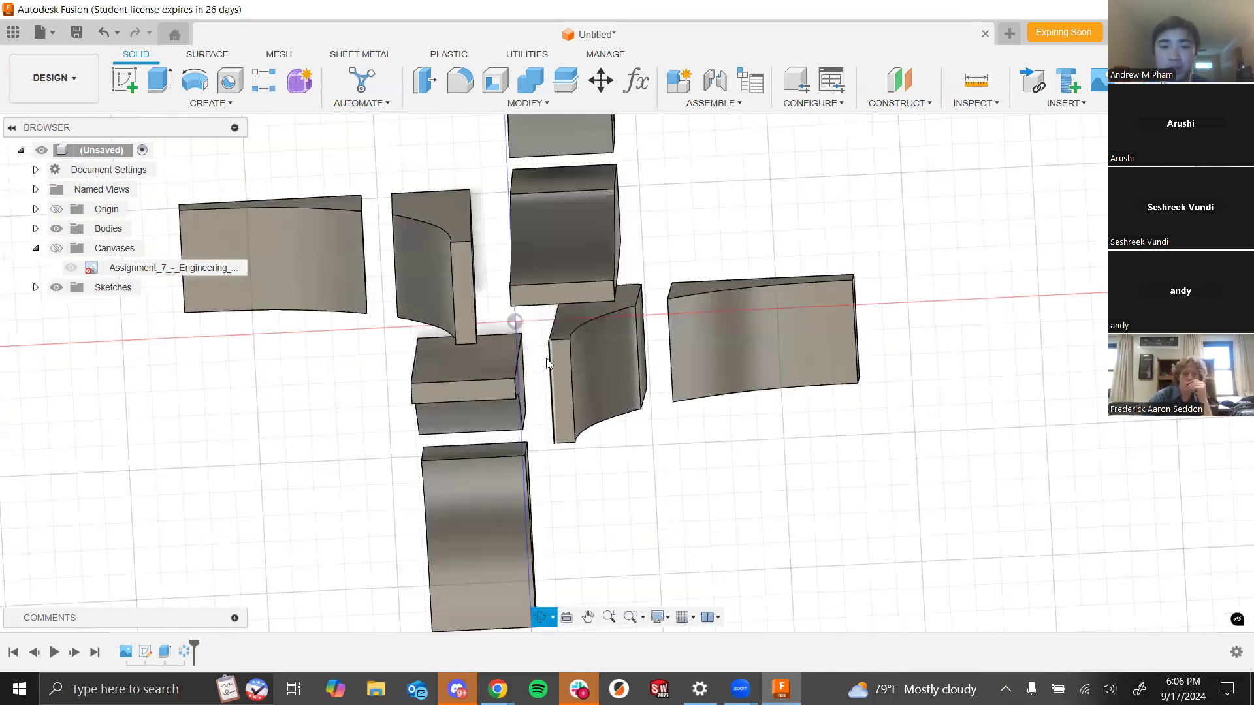
- Edit the spire and wing extrusion to extend symmetrically with a distance of 1 mm
{"action": "middle_click_drag", "start_coordinate": [689, 459], "coordinate": [744, 392], "text": "shift"}
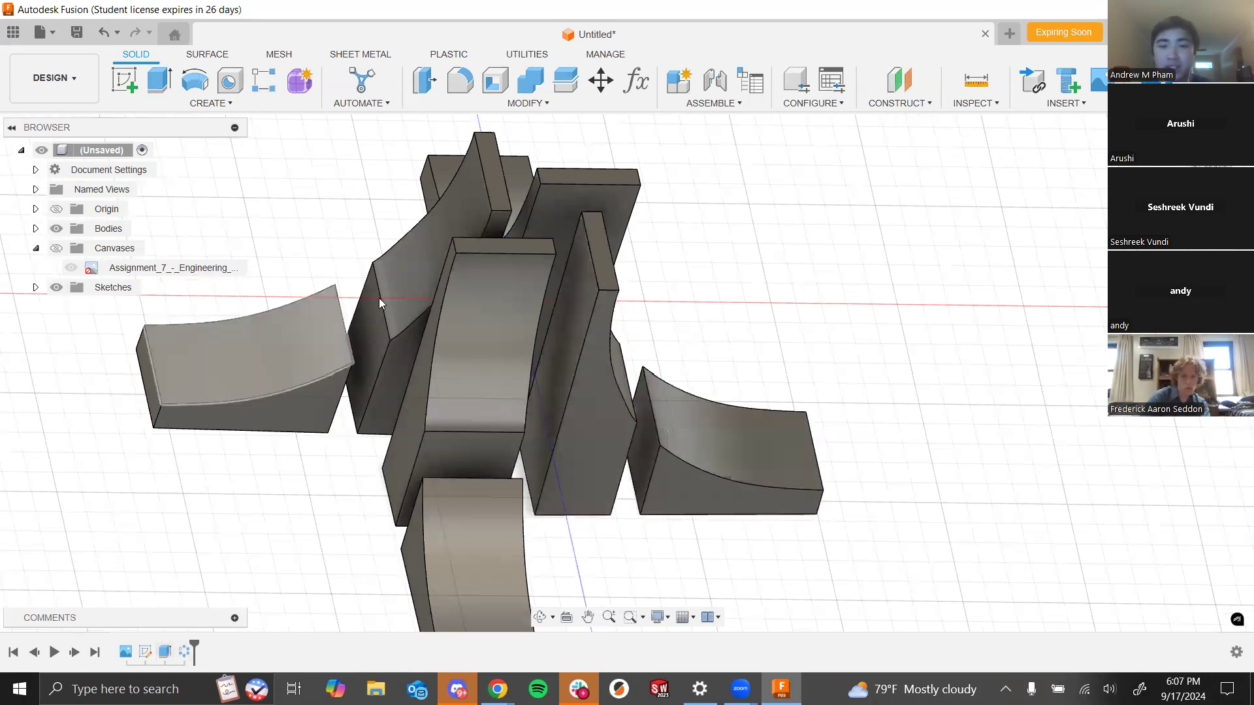
{"action": "left_click", "coordinate": [165, 653]}
{"action": "right_click", "coordinate": [163, 652]}
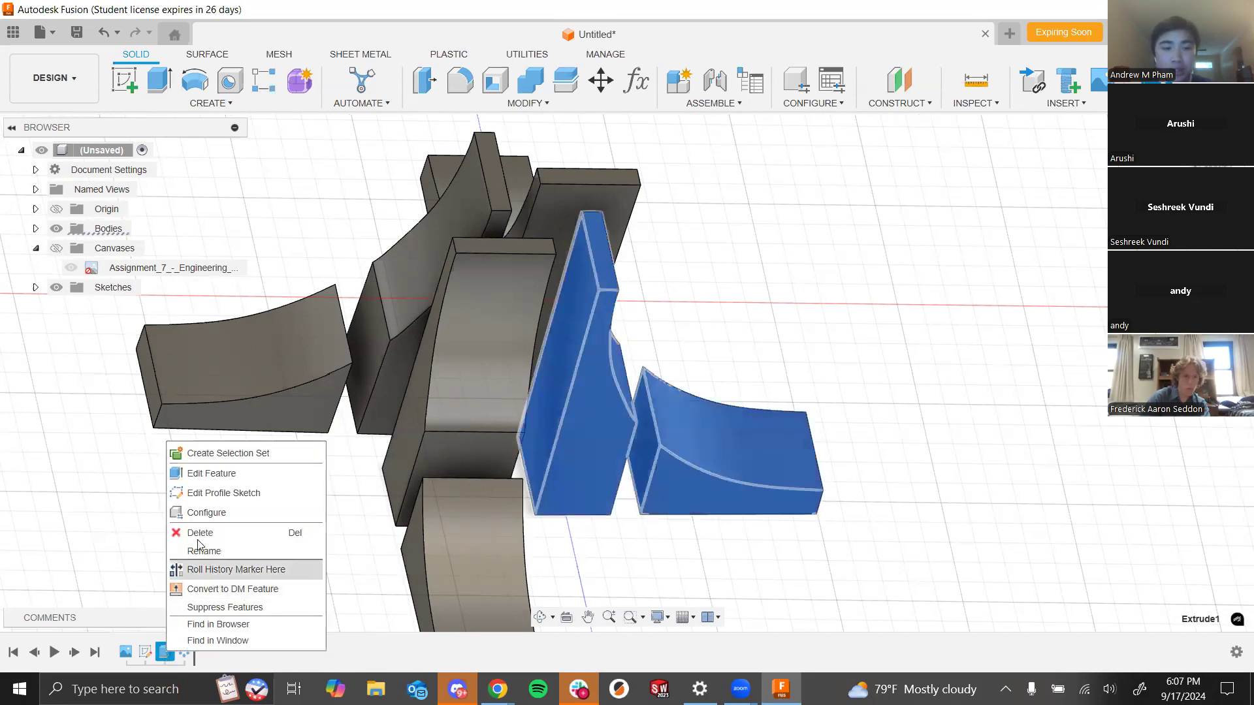
{"action": "left_click", "coordinate": [222, 474]}
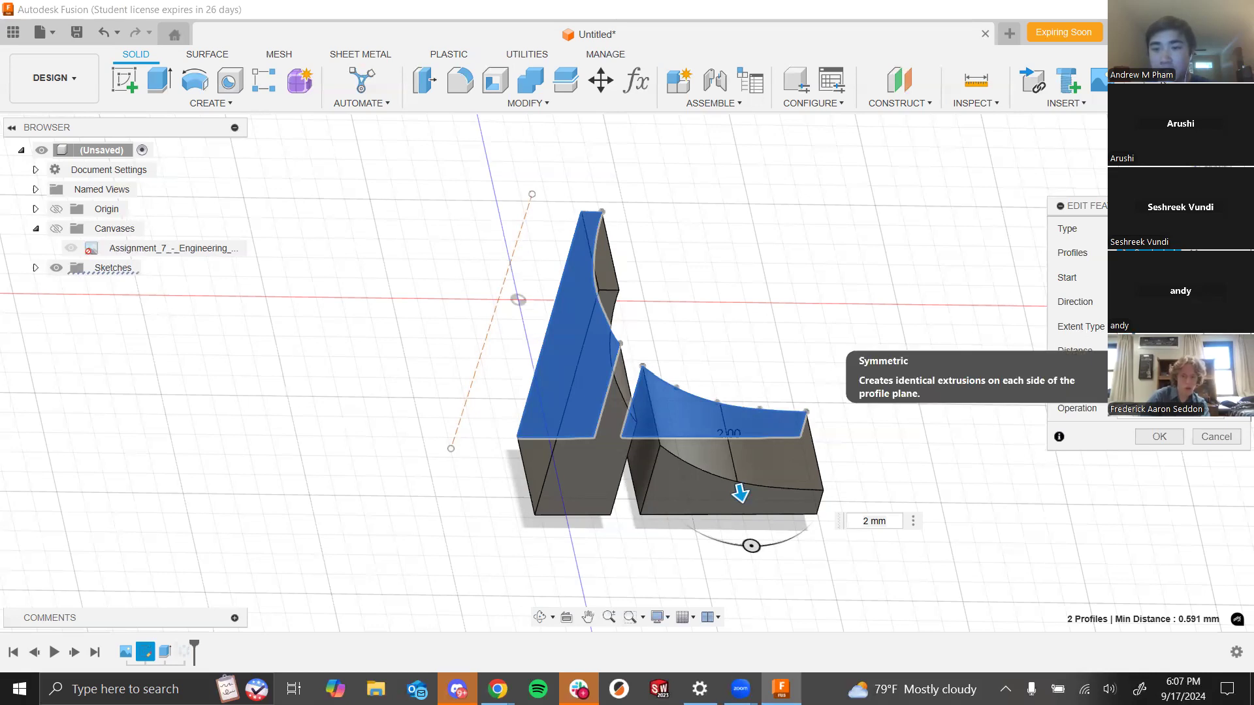
{"action": "left_click", "coordinate": [1164, 358]}
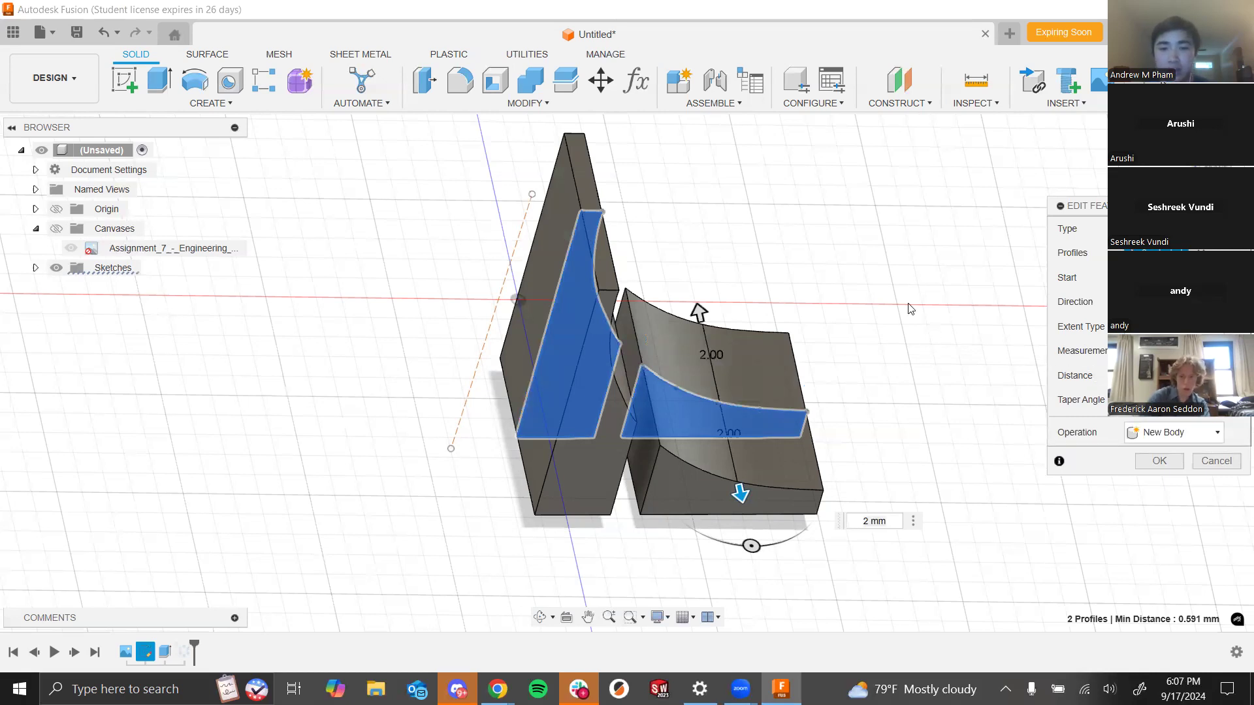
{"action": "type", "text": "1"}
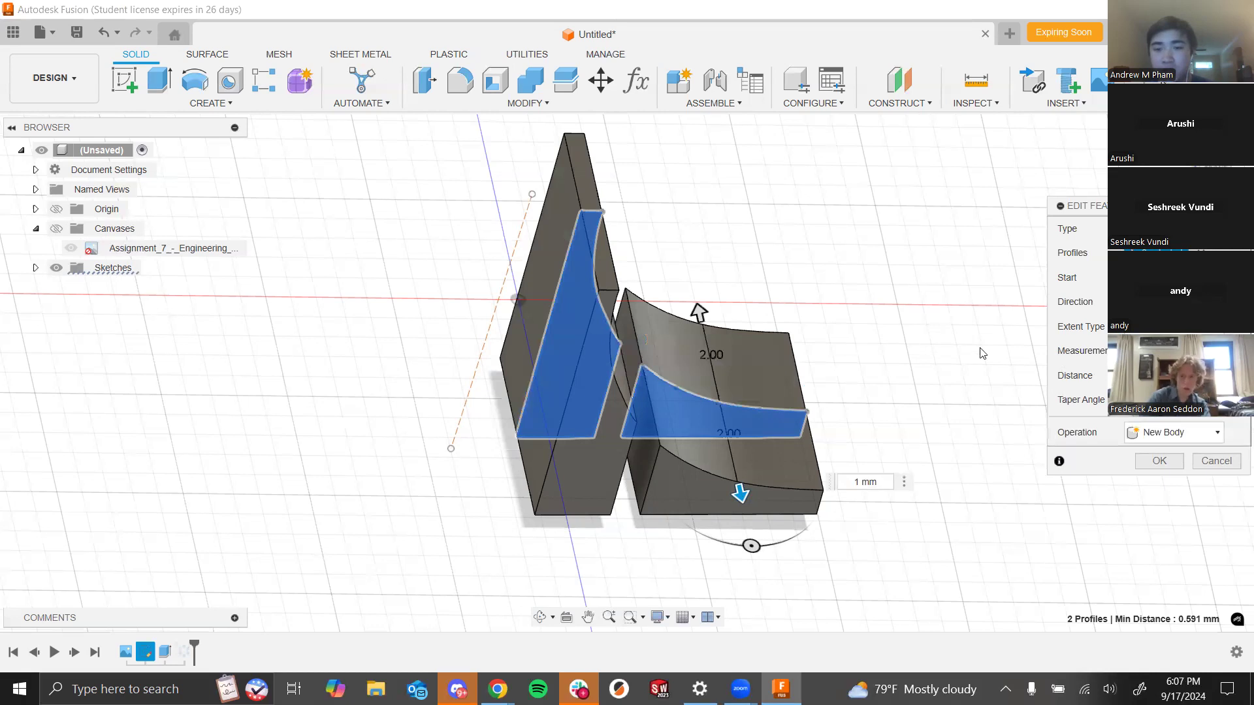
{"action": "middle_click_drag", "start_coordinate": [850, 432], "coordinate": [699, 368], "text": "shift"}
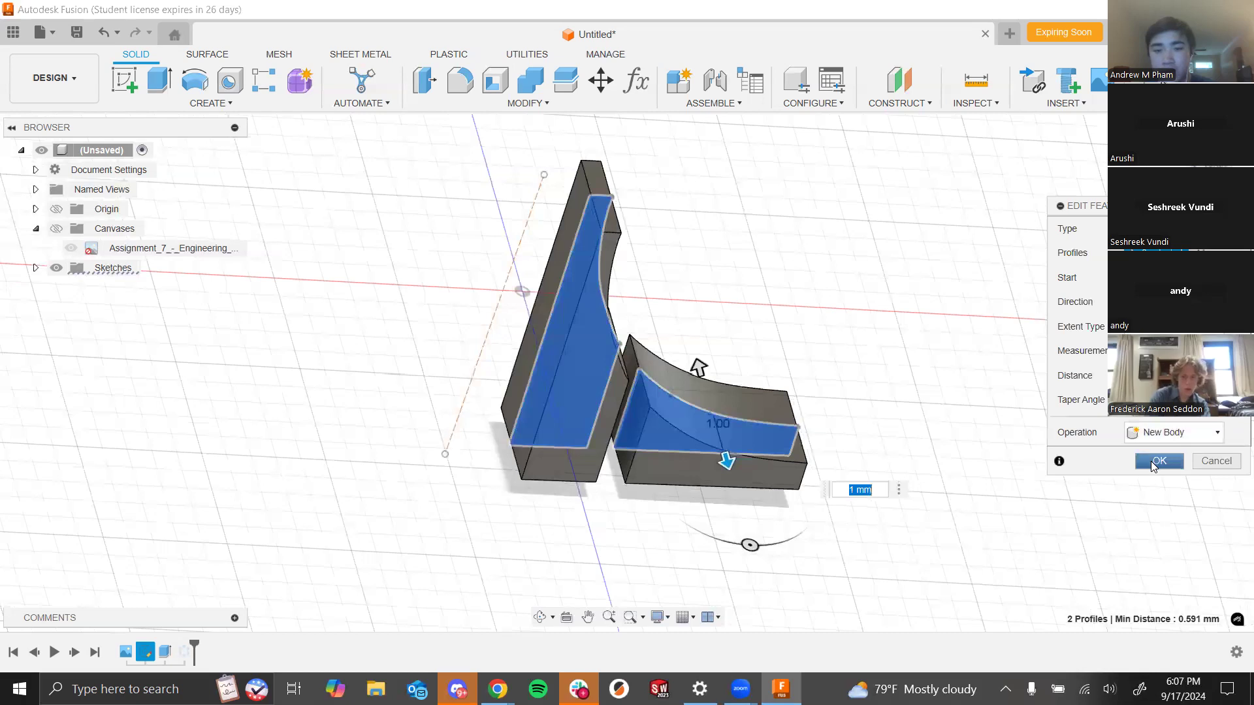
{"action": "middle_click_drag", "start_coordinate": [806, 331], "coordinate": [555, 298], "text": "shift"}
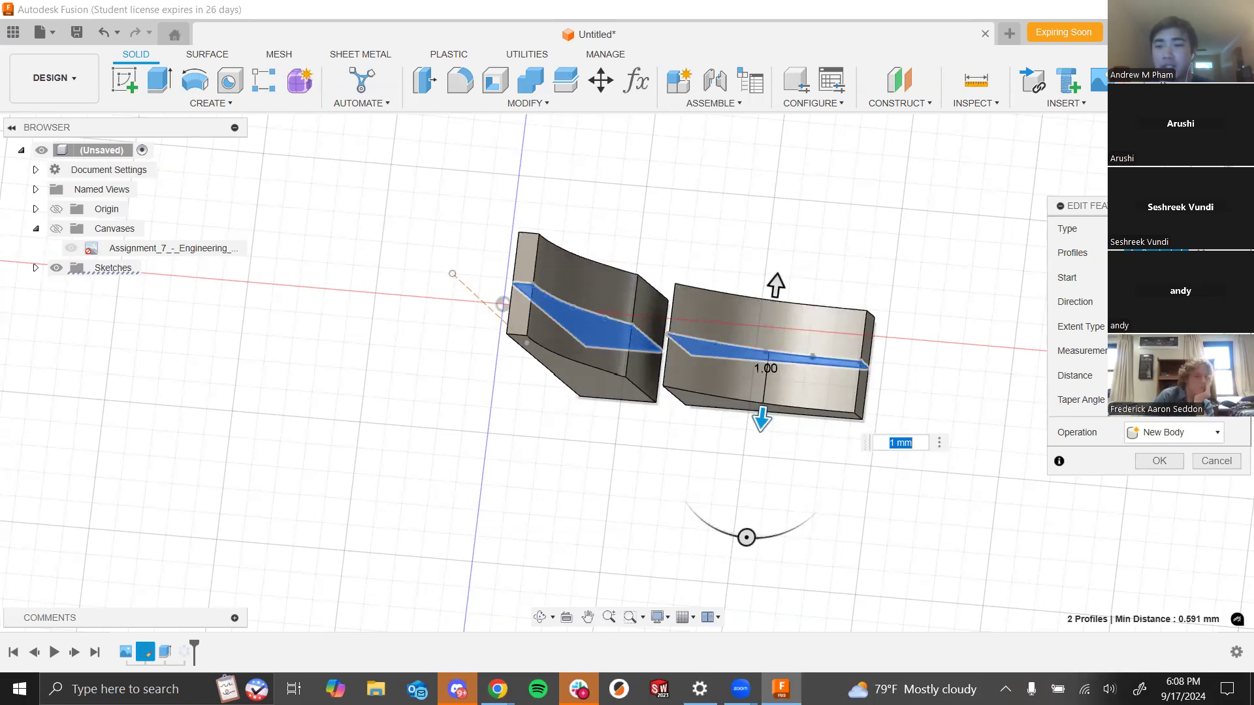
{"action": "left_click", "coordinate": [1159, 461]}
- Edit the extrusion again and set its symmetric distance to 0.75 mm
{"action": "scroll", "coordinate": [641, 331], "scroll_direction": "down", "scroll_amount": 6}
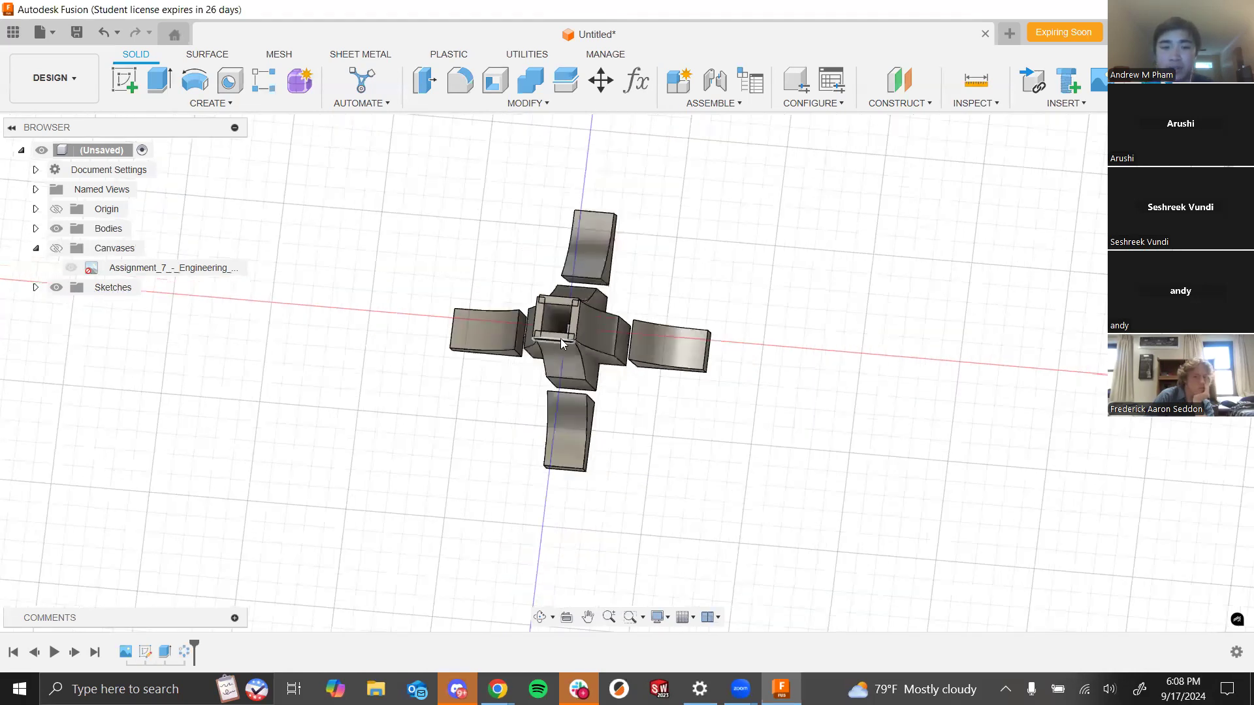
{"action": "scroll", "coordinate": [568, 335], "scroll_direction": "up", "scroll_amount": 10}
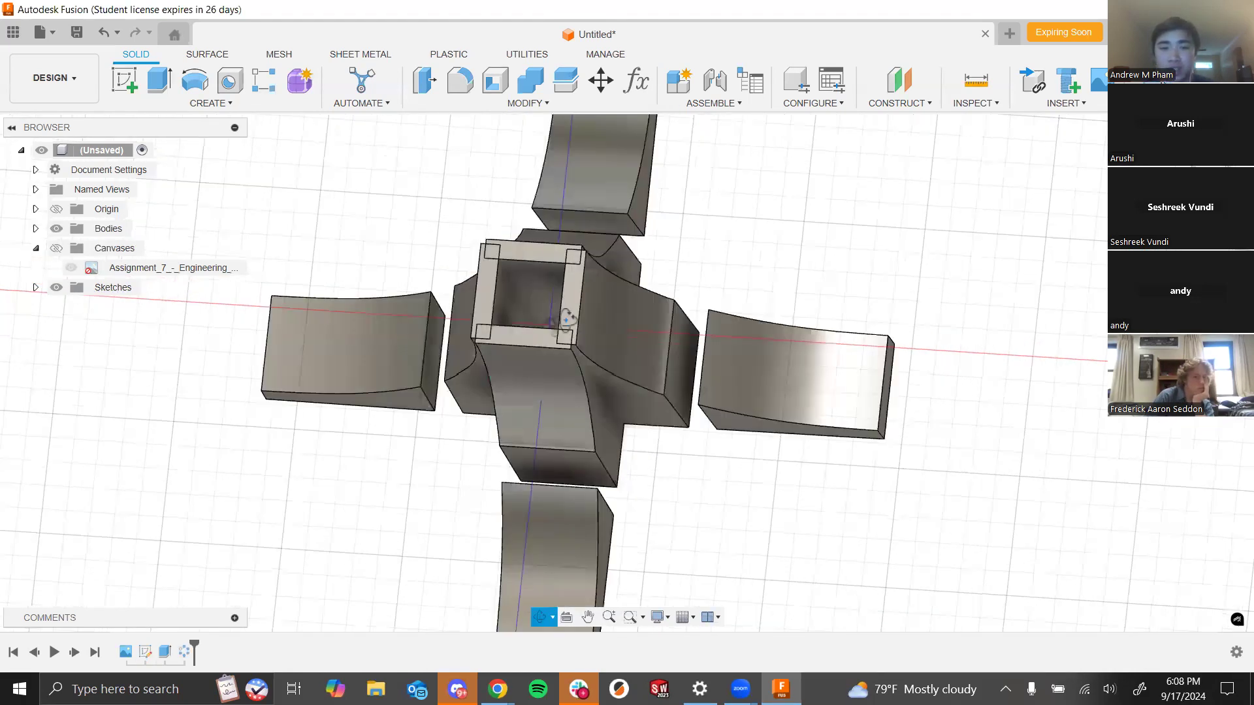
{"action": "mouse_move", "coordinate": [655, 366]}
{"action": "middle_mouse_down", "text": "shift"}
{"action": "mouse_move", "coordinate": [672, 414]}
{"action": "mouse_move", "coordinate": [638, 368]}
{"action": "mouse_move", "coordinate": [687, 452]}
{"action": "mouse_move", "coordinate": [711, 456]}
{"action": "mouse_move", "coordinate": [810, 376]}
{"action": "middle_mouse_up", "text": "shift"}
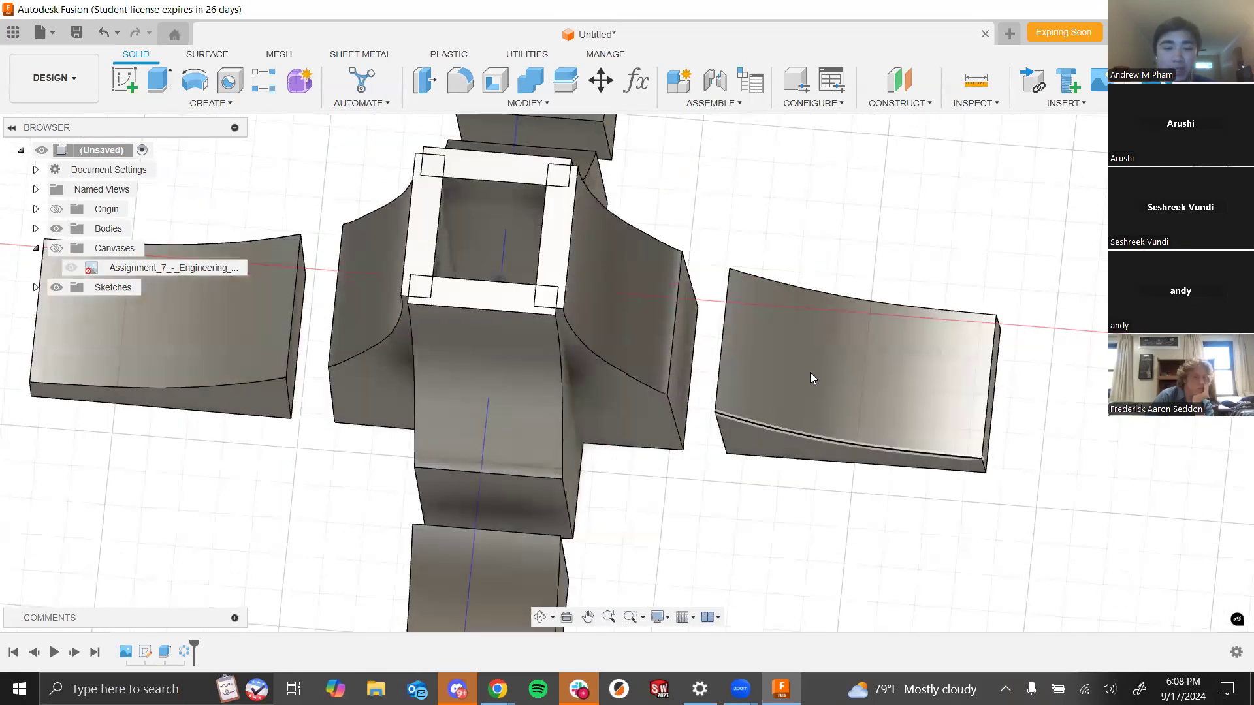
{"action": "left_click", "coordinate": [166, 652]}
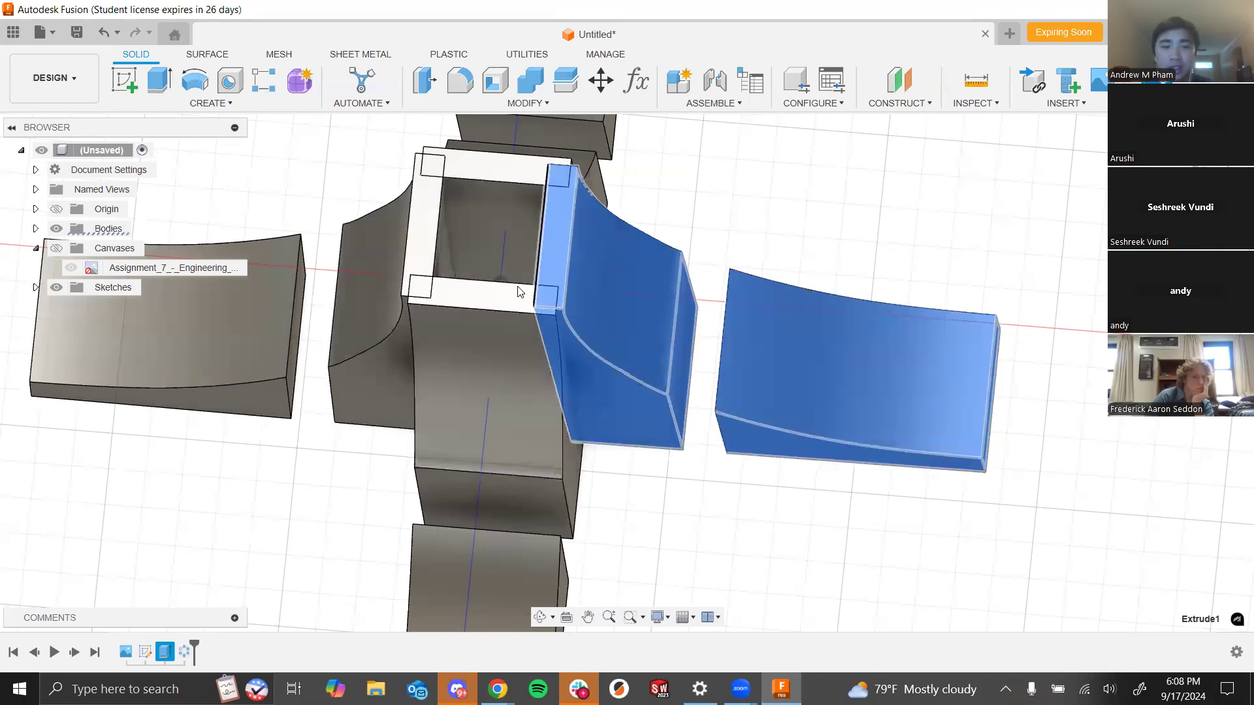
{"action": "right_click", "coordinate": [173, 647]}
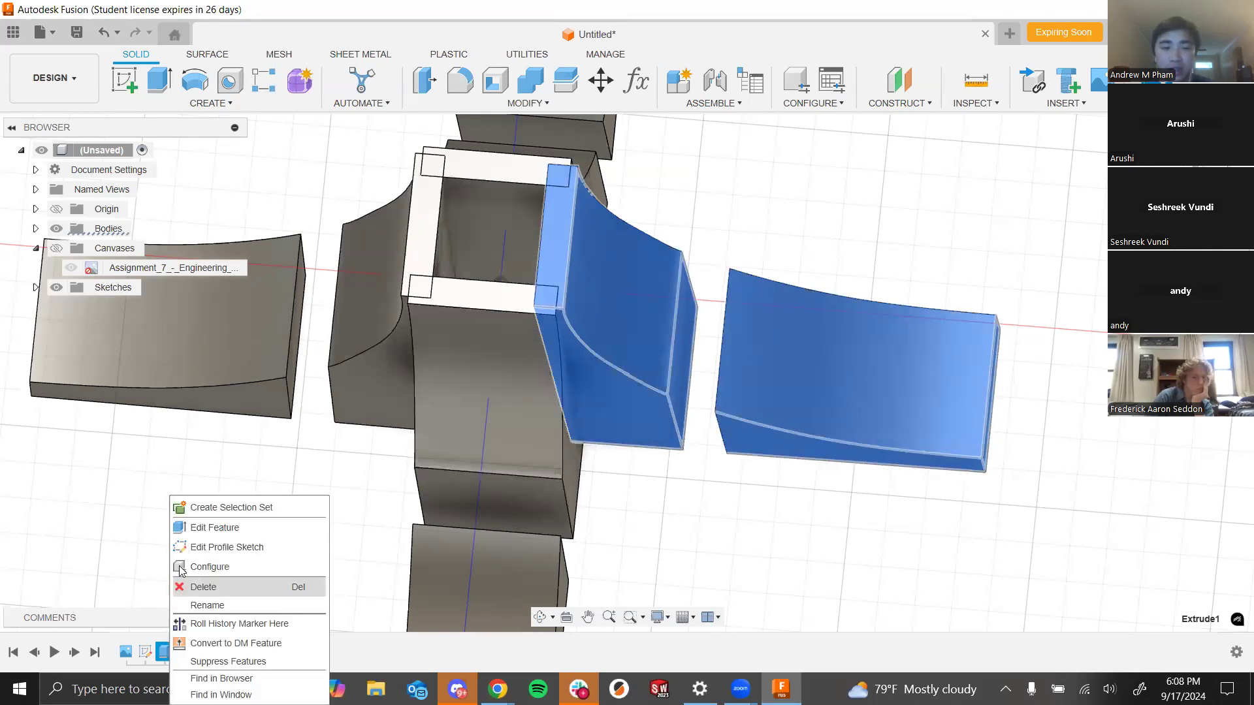
{"action": "left_click", "coordinate": [190, 526]}
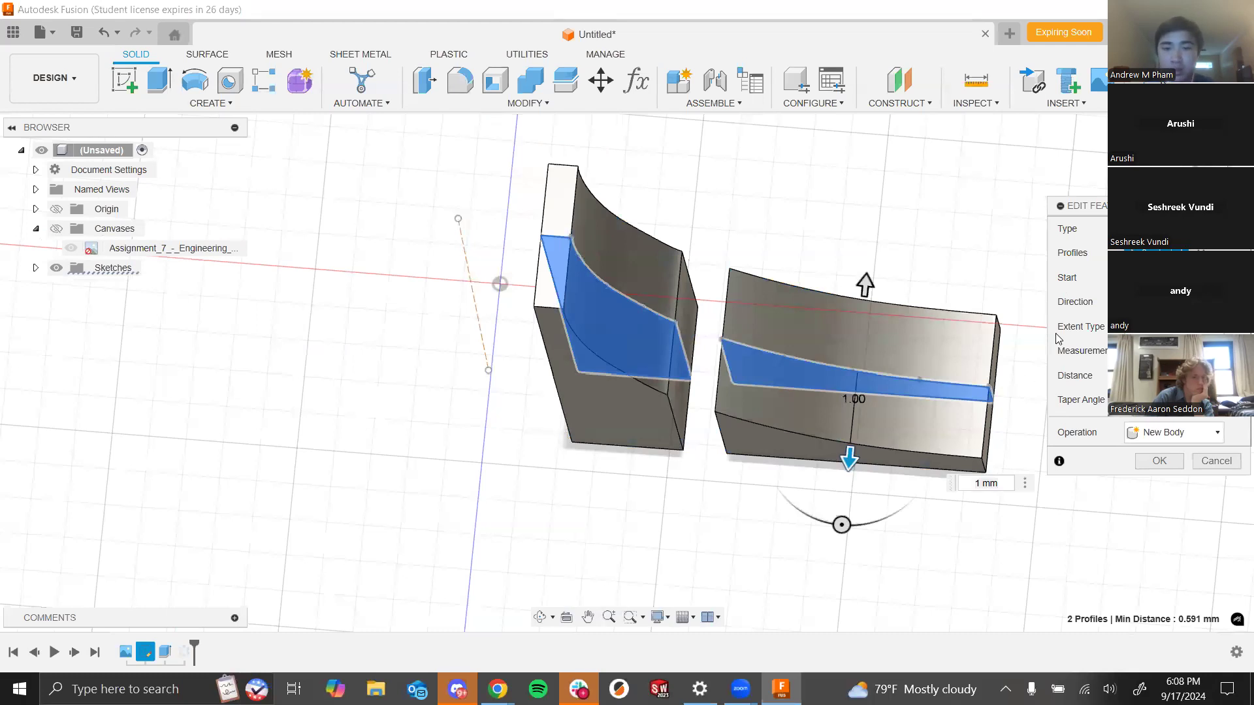
{"action": "type", "text": "0.75"}
{"action": "left_click", "coordinate": [1159, 462]}
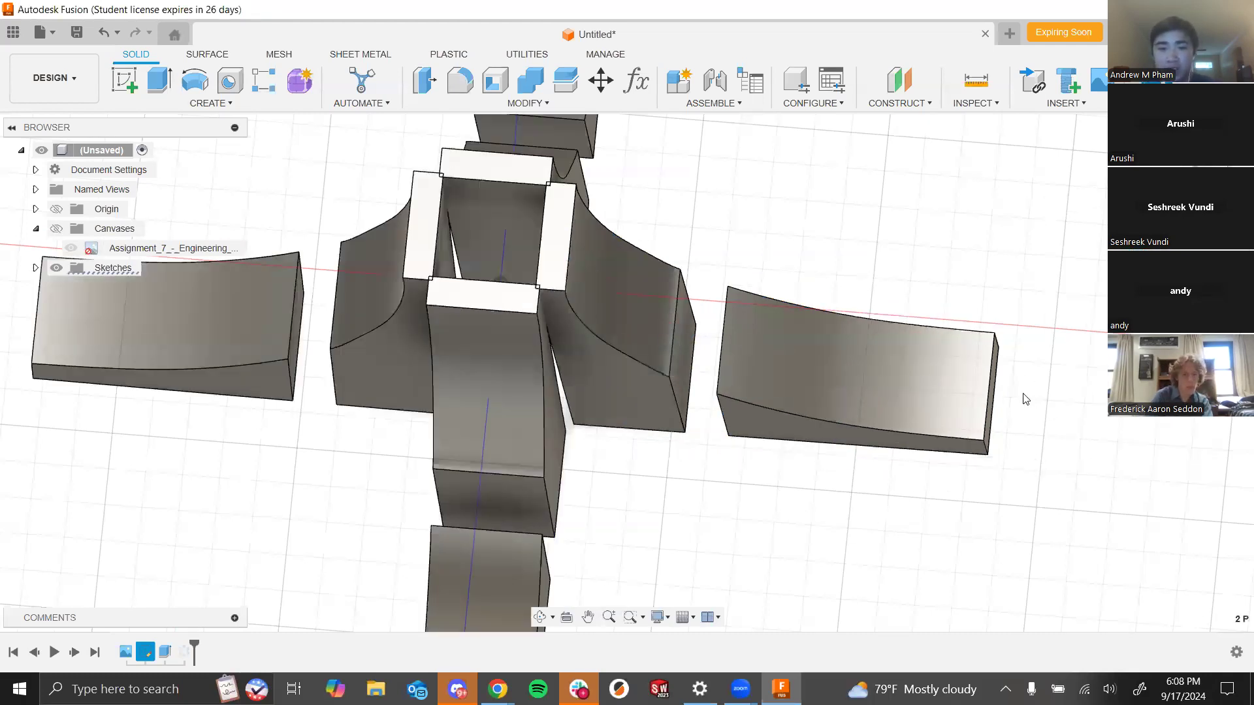
{"action": "right_click", "coordinate": [169, 652]}
{"action": "left_click", "coordinate": [210, 474]}
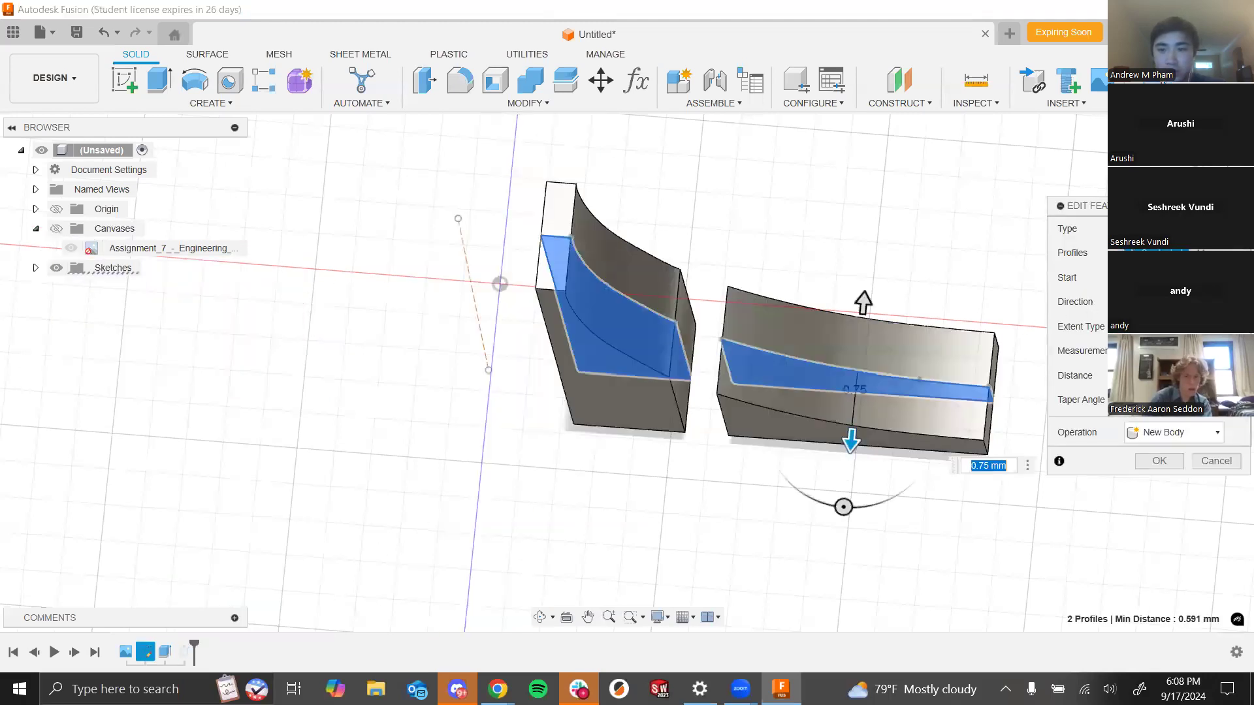
{"action": "key", "text": "Escape"}
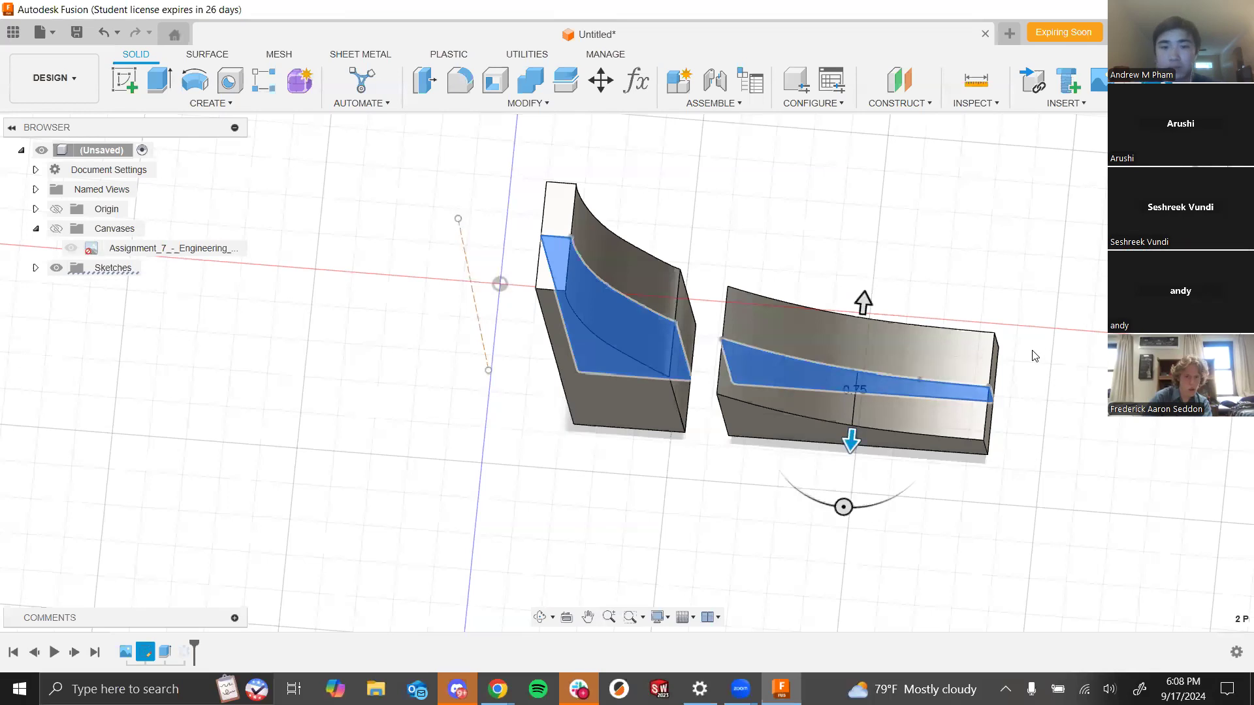
- Orbit and zoom around the patterned fountain model to inspect the spires and wings from several angles
{"action": "scroll", "coordinate": [614, 448], "scroll_direction": "down", "scroll_amount": 3}
{"action": "middle_click_drag", "start_coordinate": [640, 414], "coordinate": [645, 446], "text": "shift"}
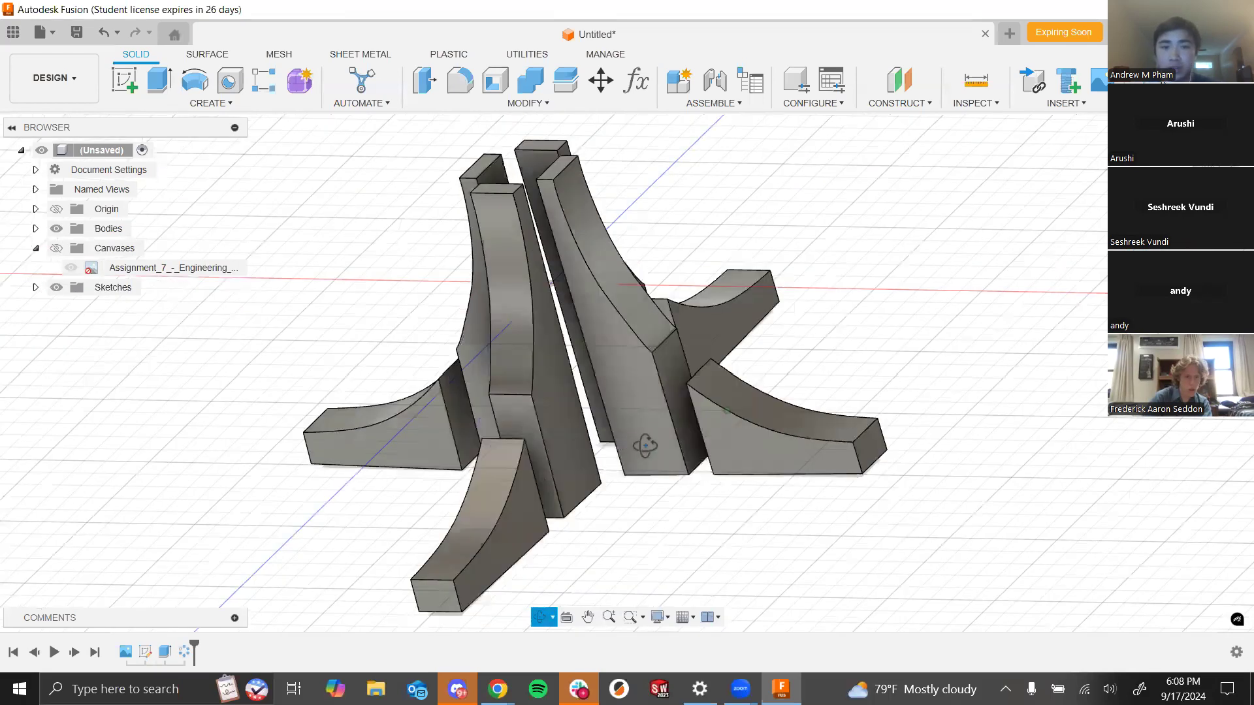
{"action": "middle_click_drag", "start_coordinate": [594, 260], "coordinate": [496, 418], "text": "shift"}
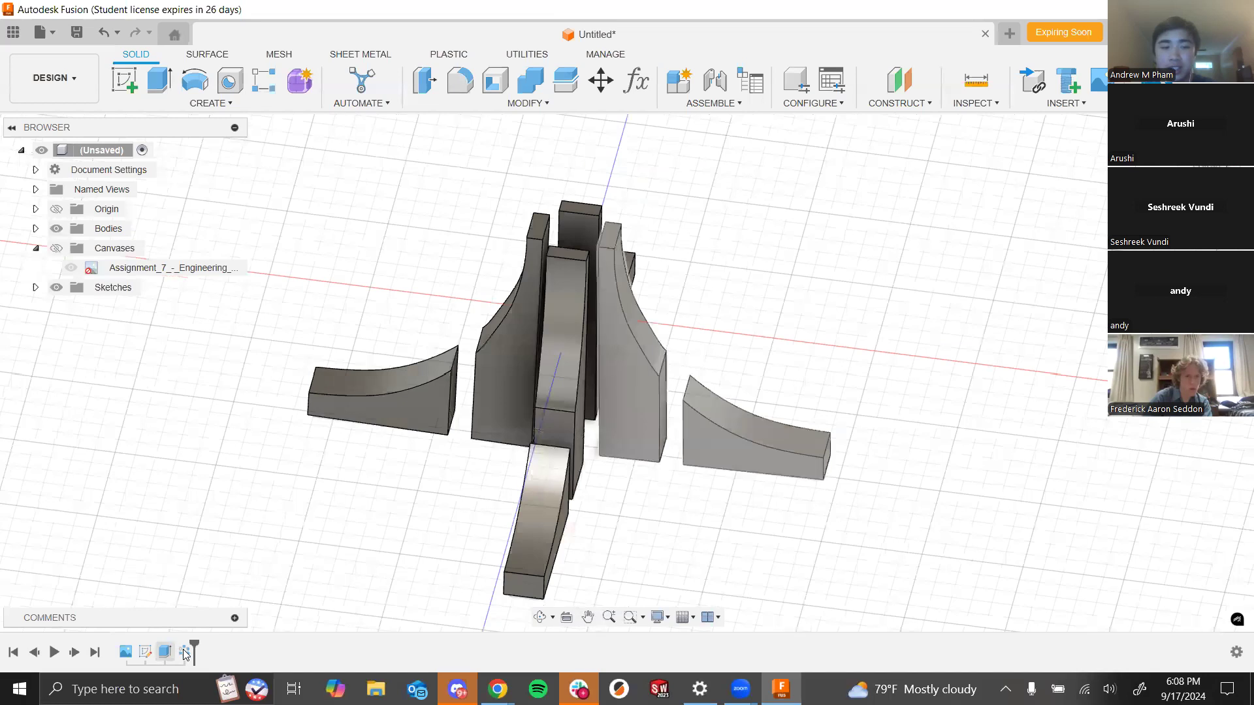
{"action": "scroll", "coordinate": [719, 316], "scroll_direction": "up", "scroll_amount": 3}
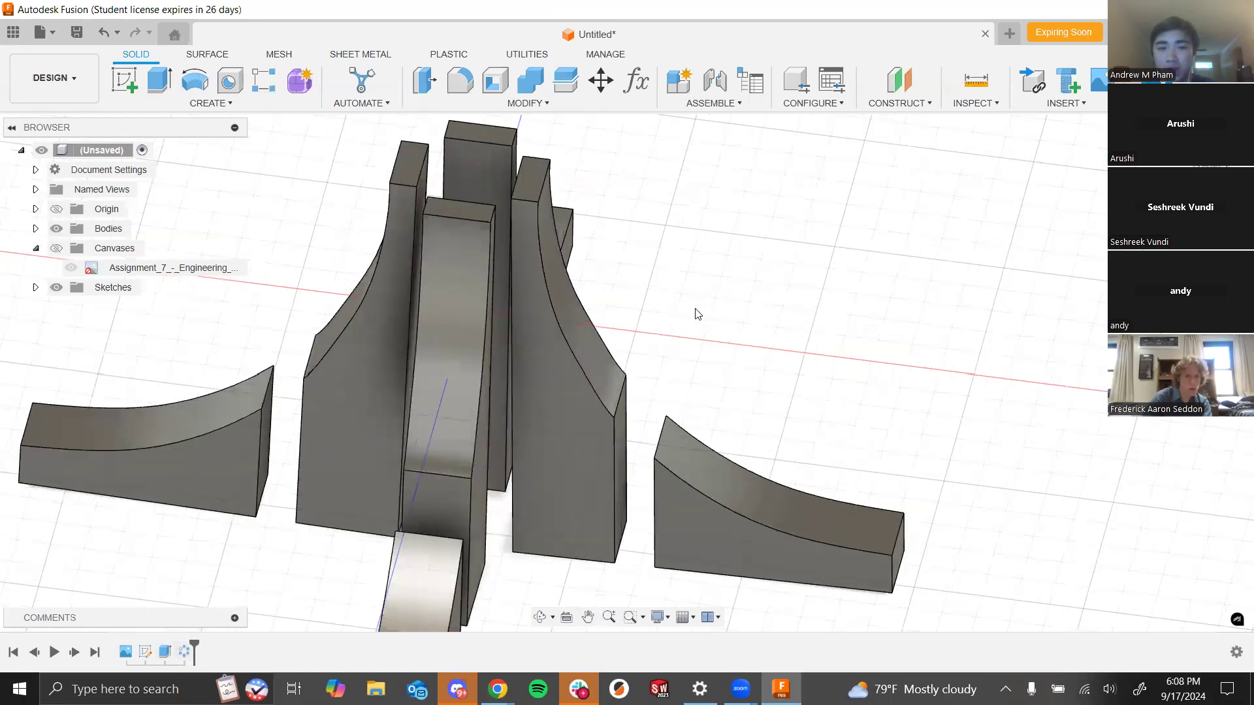
{"action": "middle_click_drag", "start_coordinate": [697, 313], "coordinate": [655, 408], "text": "shift"}
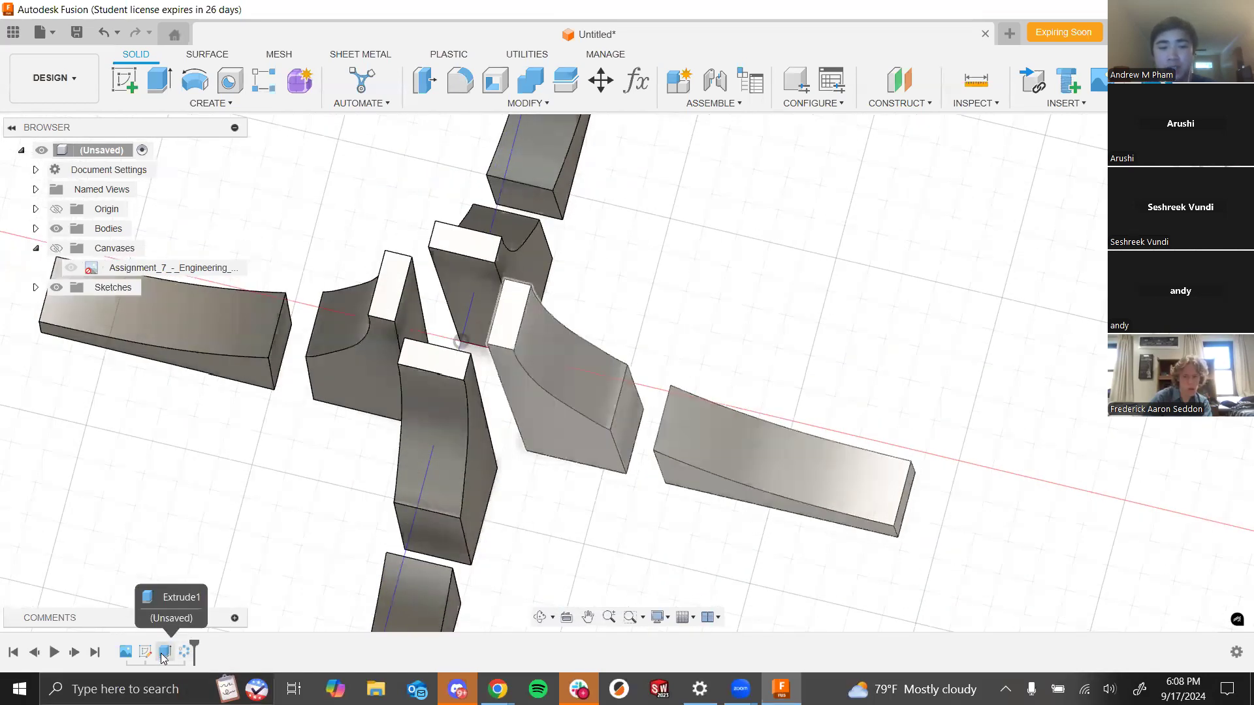
{"action": "middle_click_drag", "start_coordinate": [508, 472], "coordinate": [655, 411], "text": "shift"}
{"action": "scroll", "coordinate": [514, 467], "scroll_direction": "down", "scroll_amount": 3}
{"action": "scroll", "coordinate": [656, 412], "scroll_direction": "up", "scroll_amount": 5}
{"action": "scroll", "coordinate": [650, 489], "scroll_direction": "down", "scroll_amount": 1}
{"action": "middle_click_drag", "start_coordinate": [649, 489], "coordinate": [692, 398]}
{"action": "scroll", "coordinate": [668, 457], "scroll_direction": "down", "scroll_amount": 1}
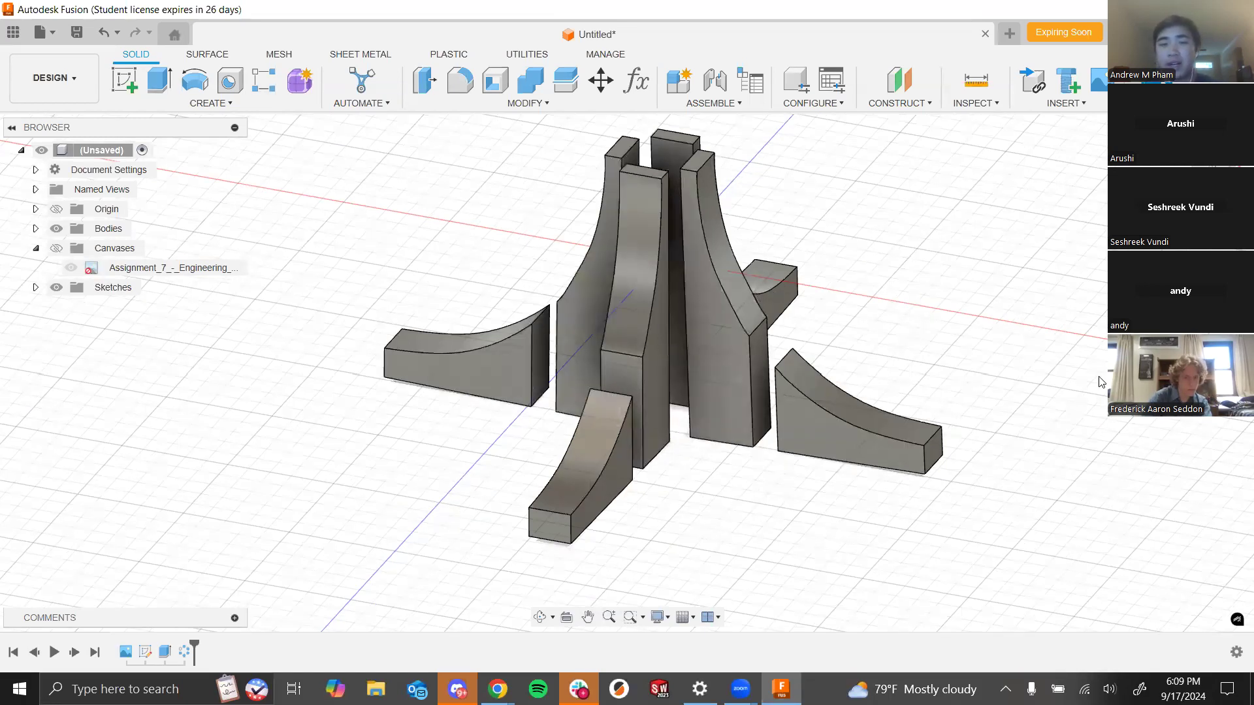
- Switch to Discord to view the fountain reference photo, then return to Fusion
{"action": "key", "text": "alt+Tab"}
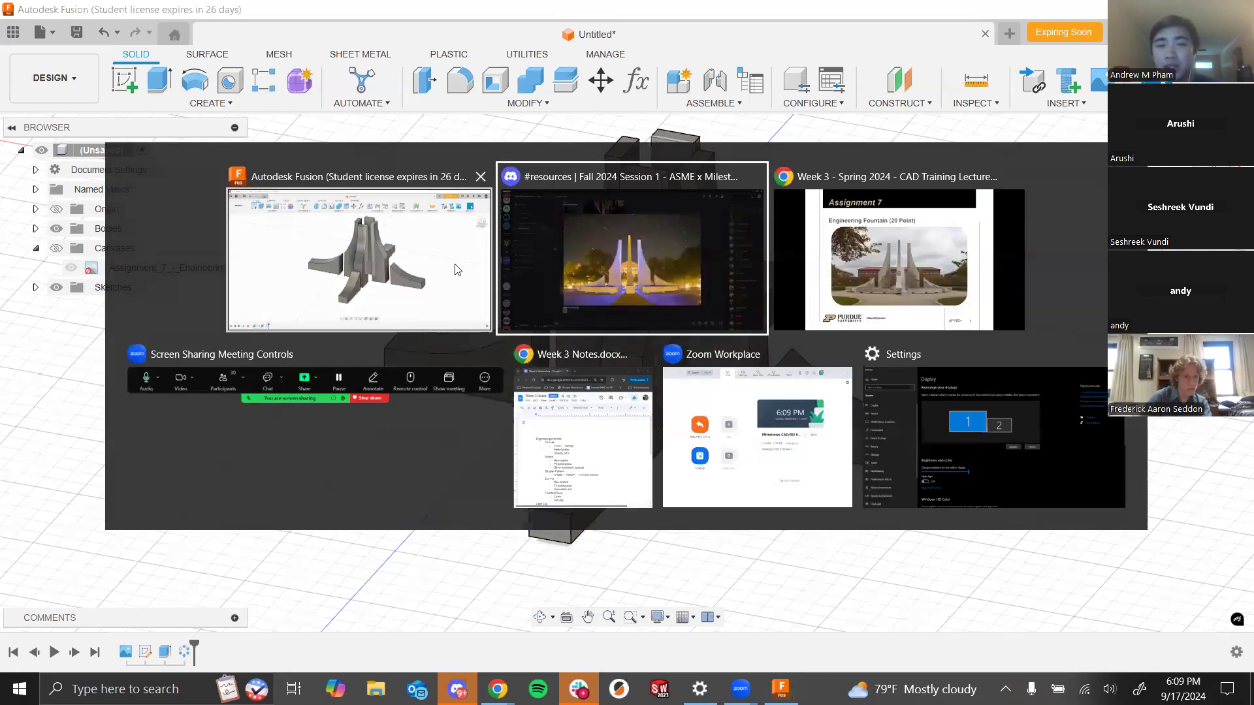
{"action": "left_click", "coordinate": [662, 282]}
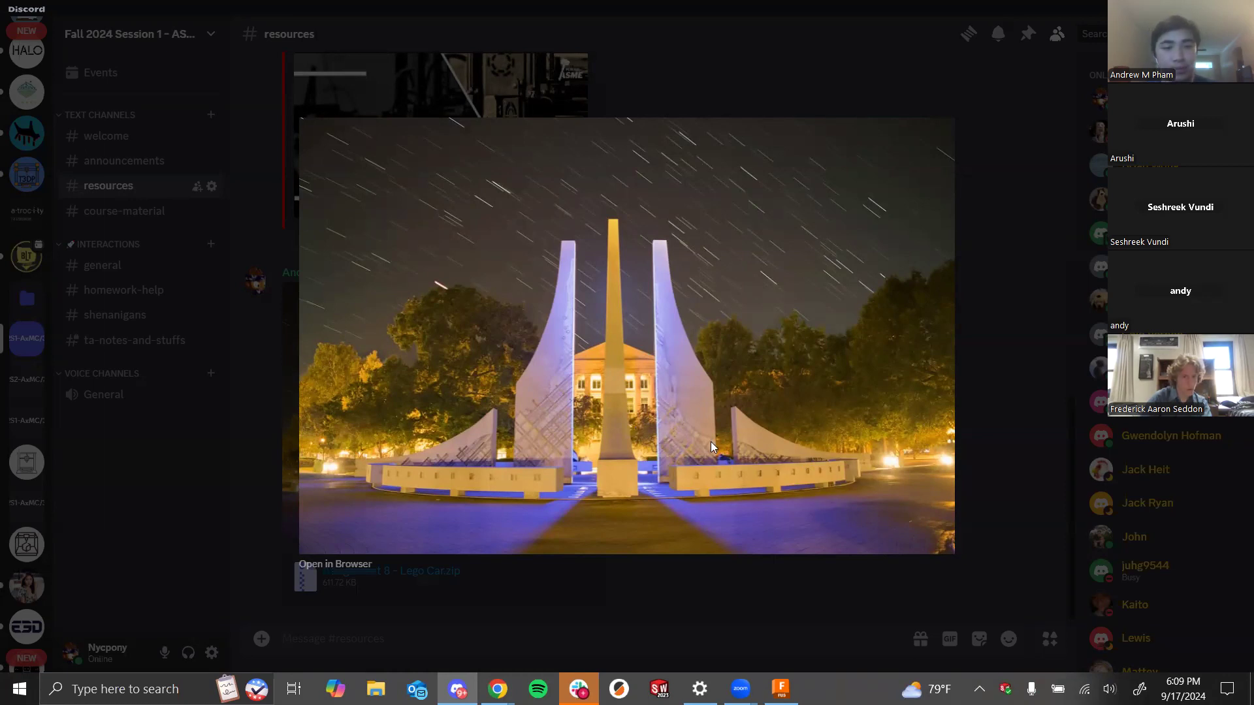
{"action": "key", "text": "alt+Tab"}
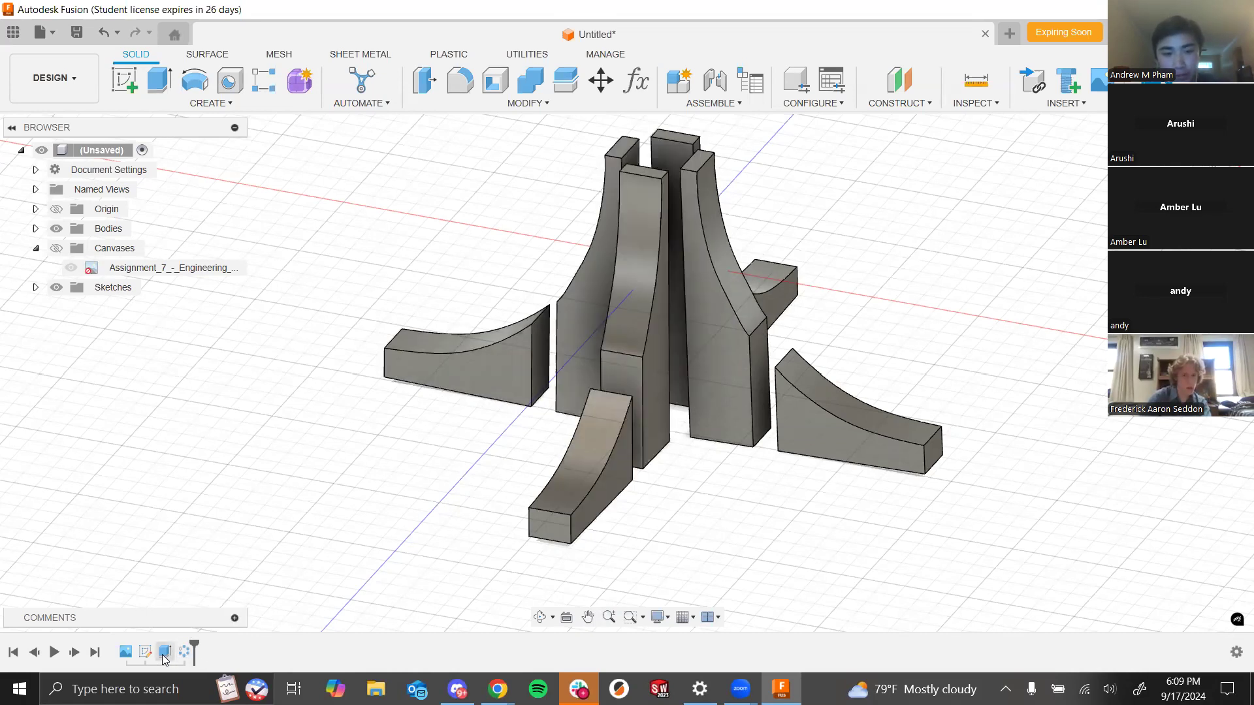
- Roll the timeline marker back to just before the circular pattern feature
{"action": "left_click_drag", "start_coordinate": [194, 644], "coordinate": [170, 640]}
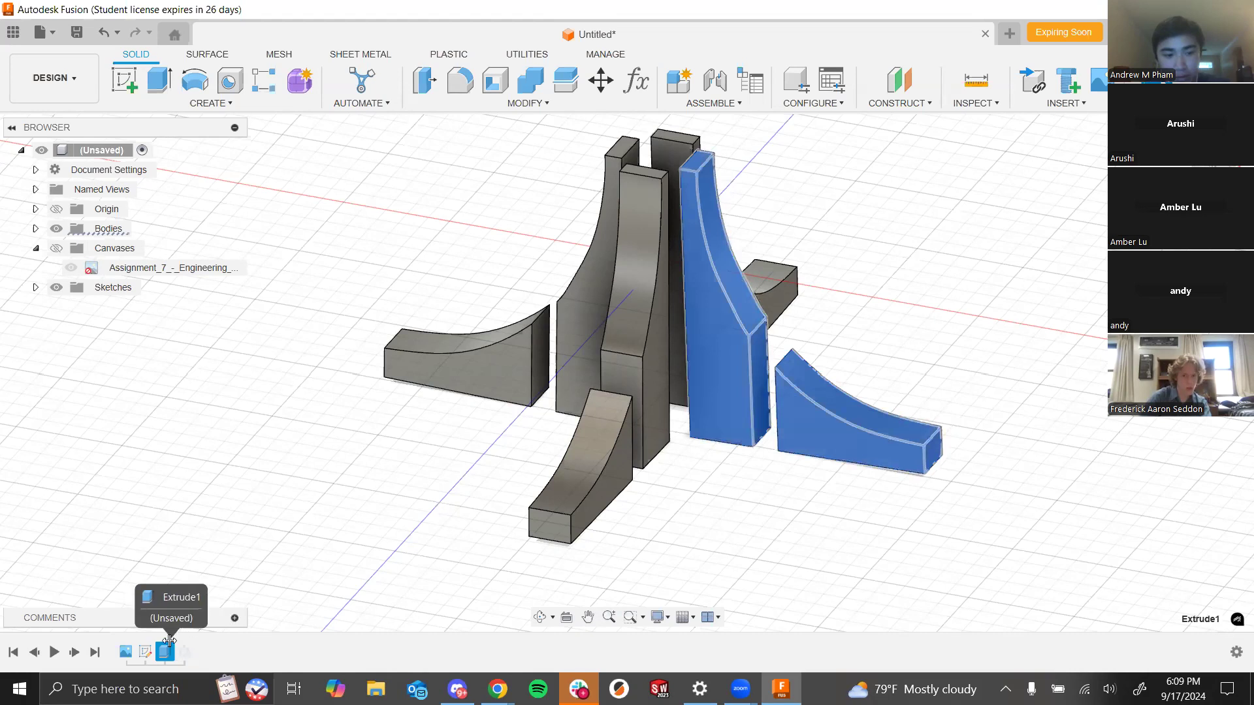
{"action": "middle_click_drag", "start_coordinate": [623, 448], "coordinate": [653, 496], "text": "shift"}
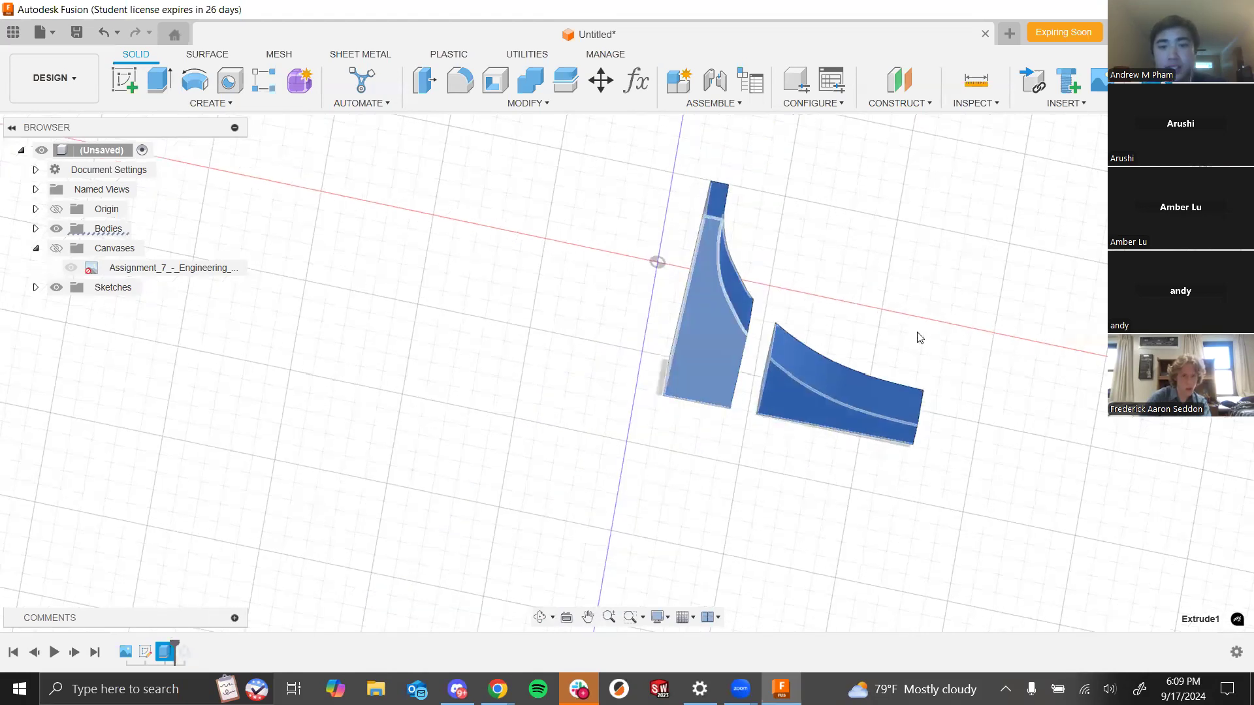
{"action": "left_click", "coordinate": [554, 409]}
{"action": "middle_click_drag", "start_coordinate": [508, 501], "coordinate": [507, 460], "text": "shift"}
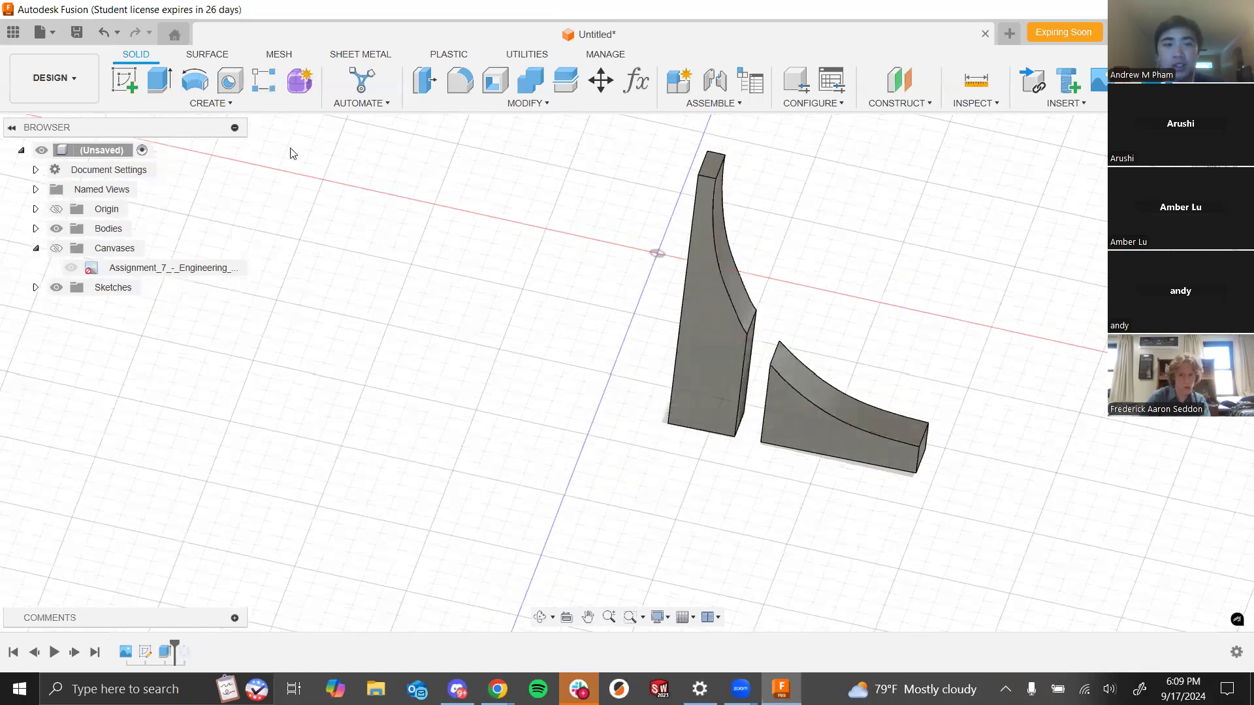
- Create a circular pattern of the two spire bodies around the vertical axis with a quantity of 4
{"action": "left_click", "coordinate": [226, 106]}
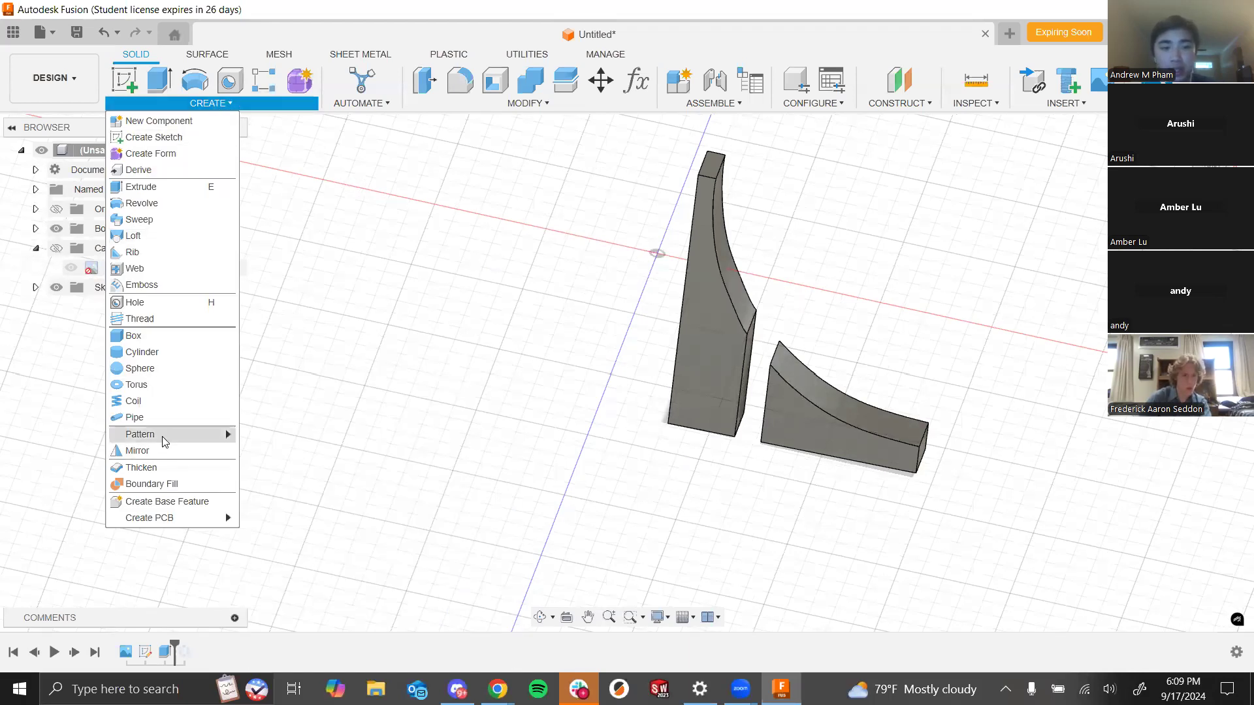
{"action": "mouse_move", "coordinate": [164, 437]}
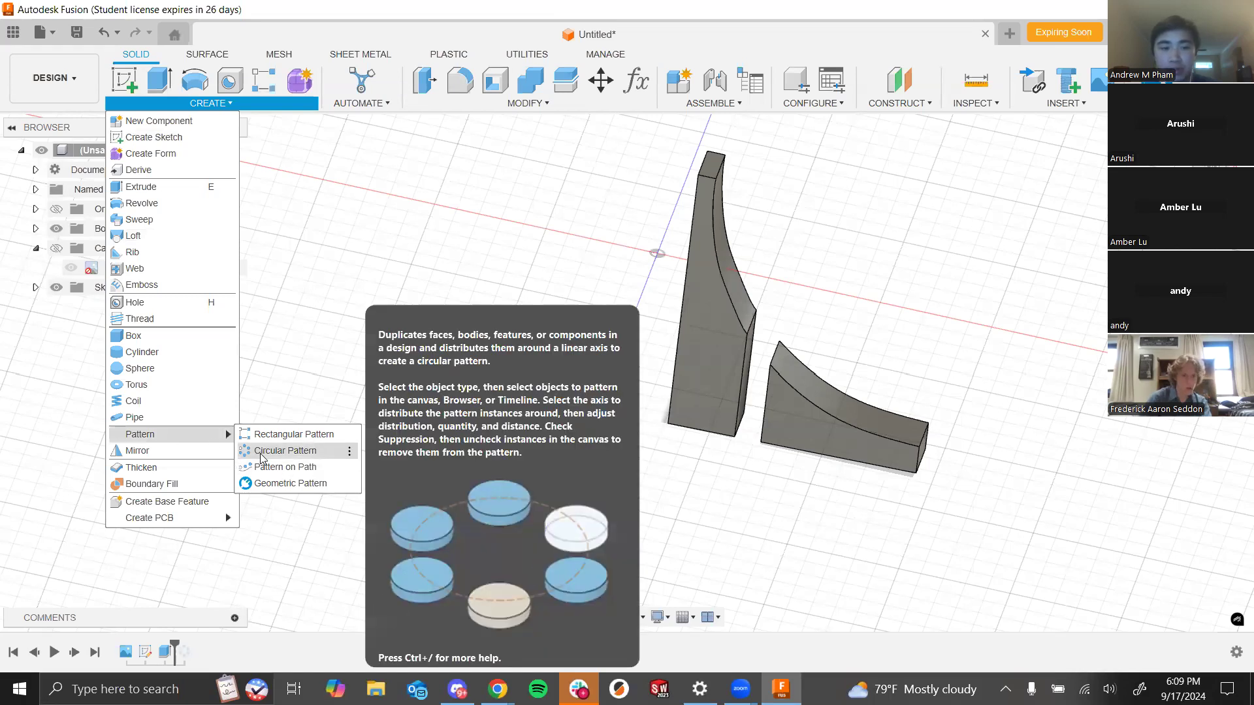
{"action": "left_click", "coordinate": [261, 458]}
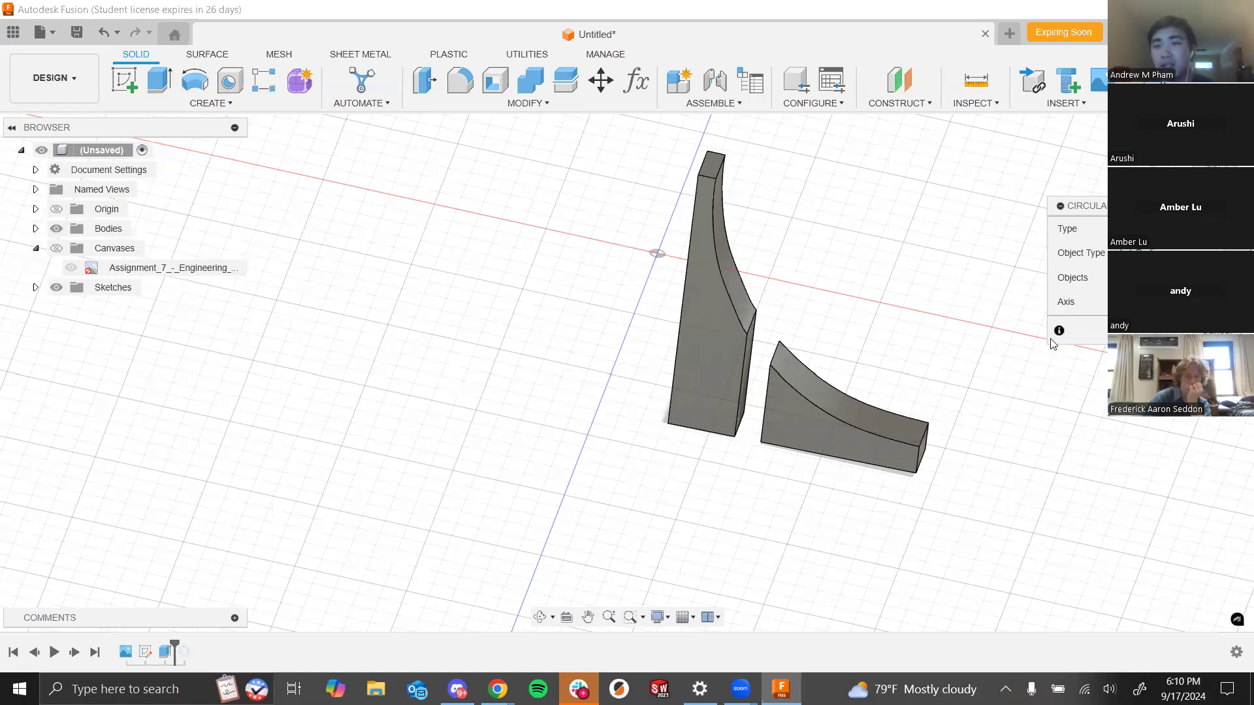
{"action": "left_click", "coordinate": [750, 354]}
{"action": "left_click", "coordinate": [783, 405]}
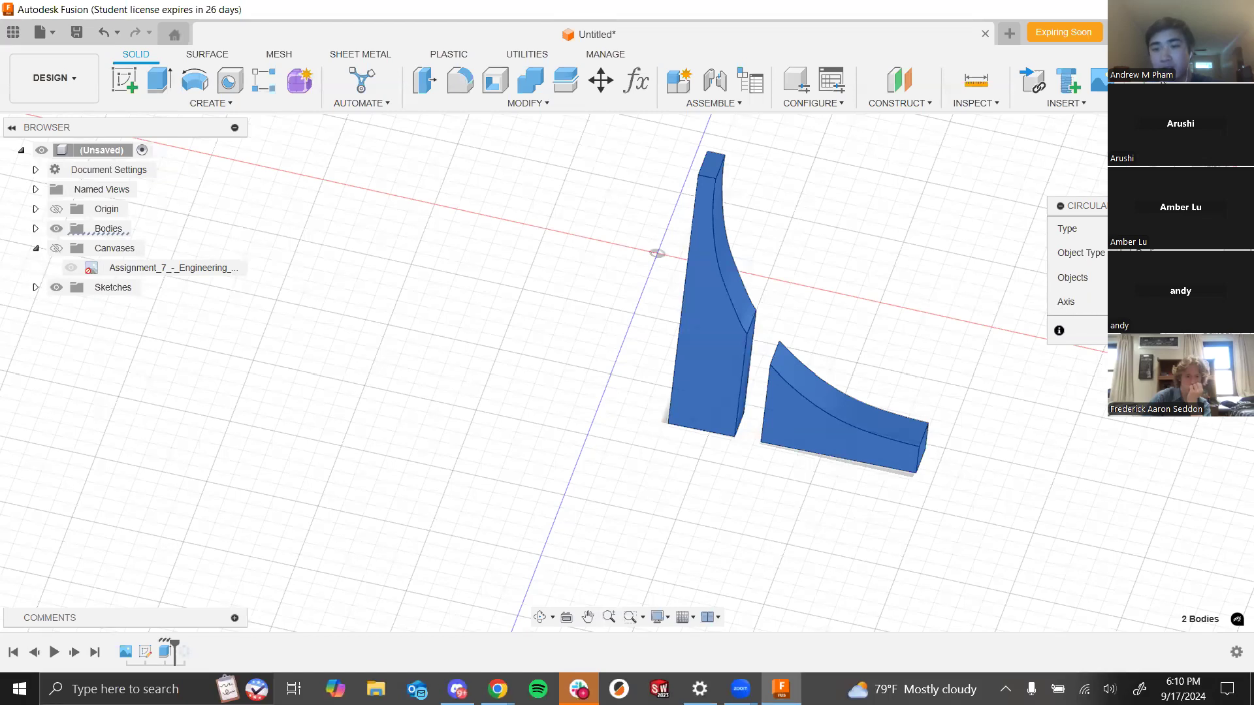
{"action": "mouse_move", "coordinate": [657, 253]}
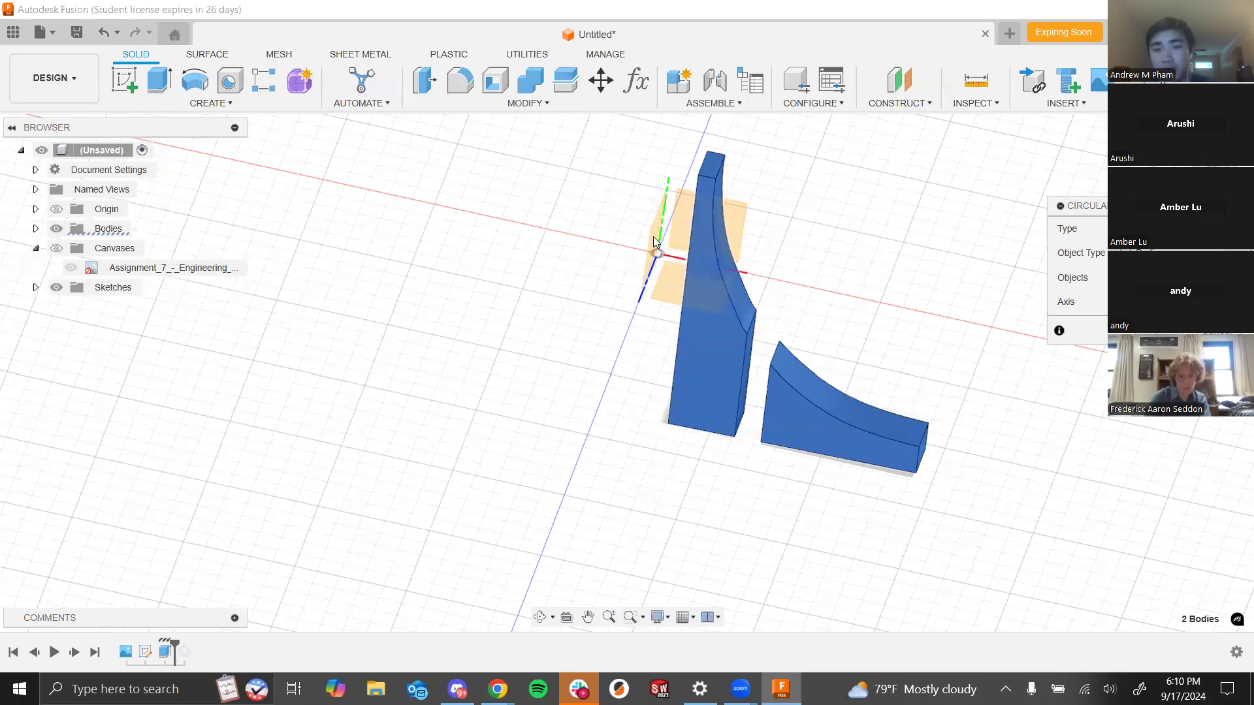
{"action": "scroll", "coordinate": [662, 232], "scroll_direction": "up", "scroll_amount": 5}
{"action": "middle_click_drag", "start_coordinate": [664, 311], "coordinate": [661, 282], "text": "shift"}
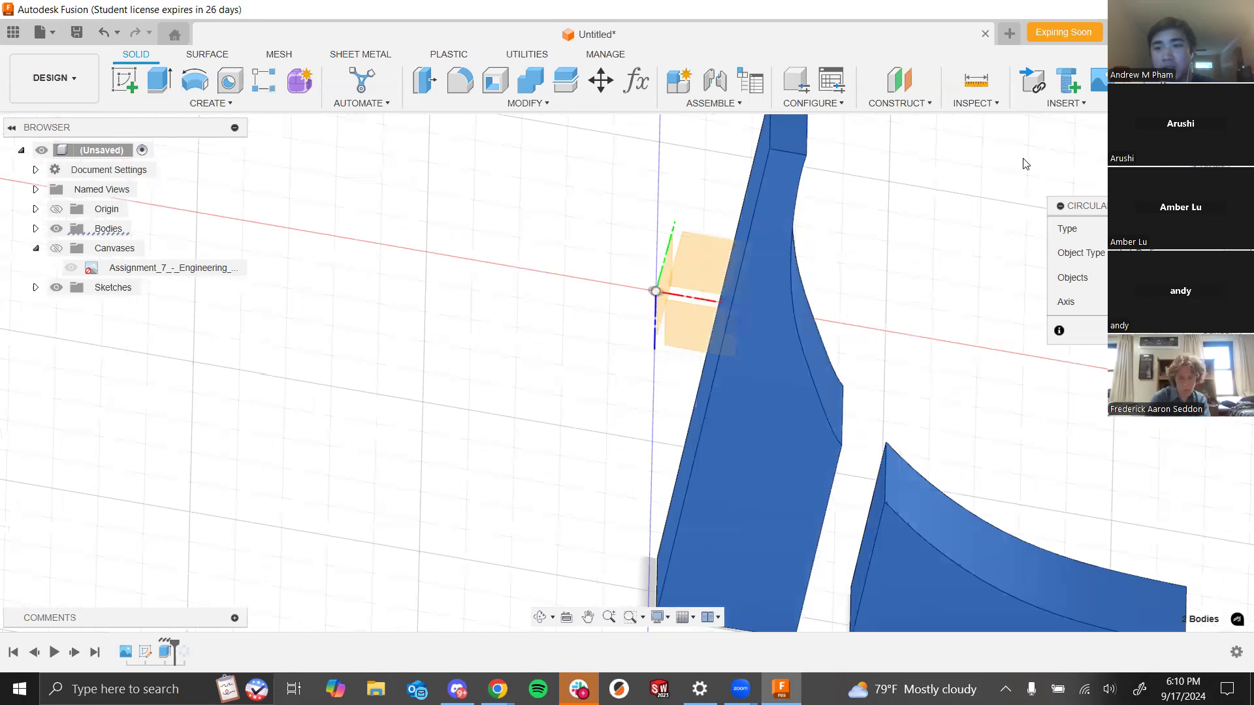
{"action": "middle_click_drag", "start_coordinate": [871, 233], "coordinate": [659, 356], "text": "shift"}
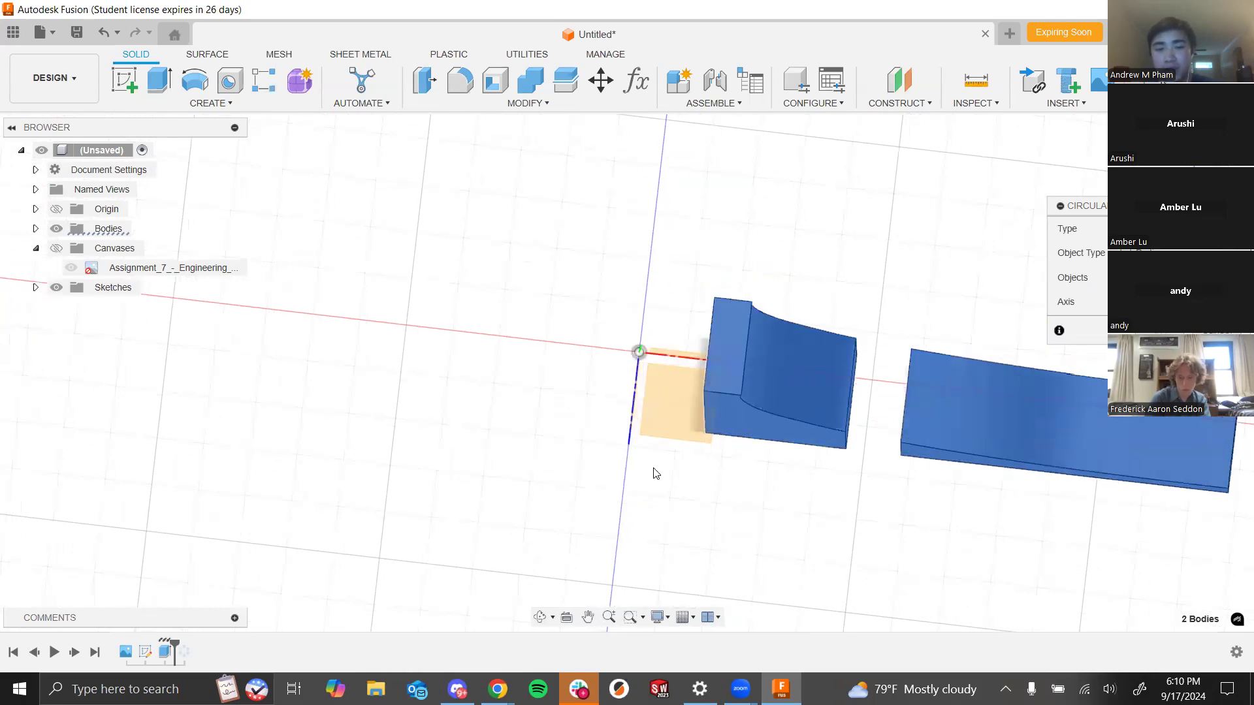
{"action": "middle_click_drag", "start_coordinate": [669, 487], "coordinate": [635, 335], "text": "shift"}
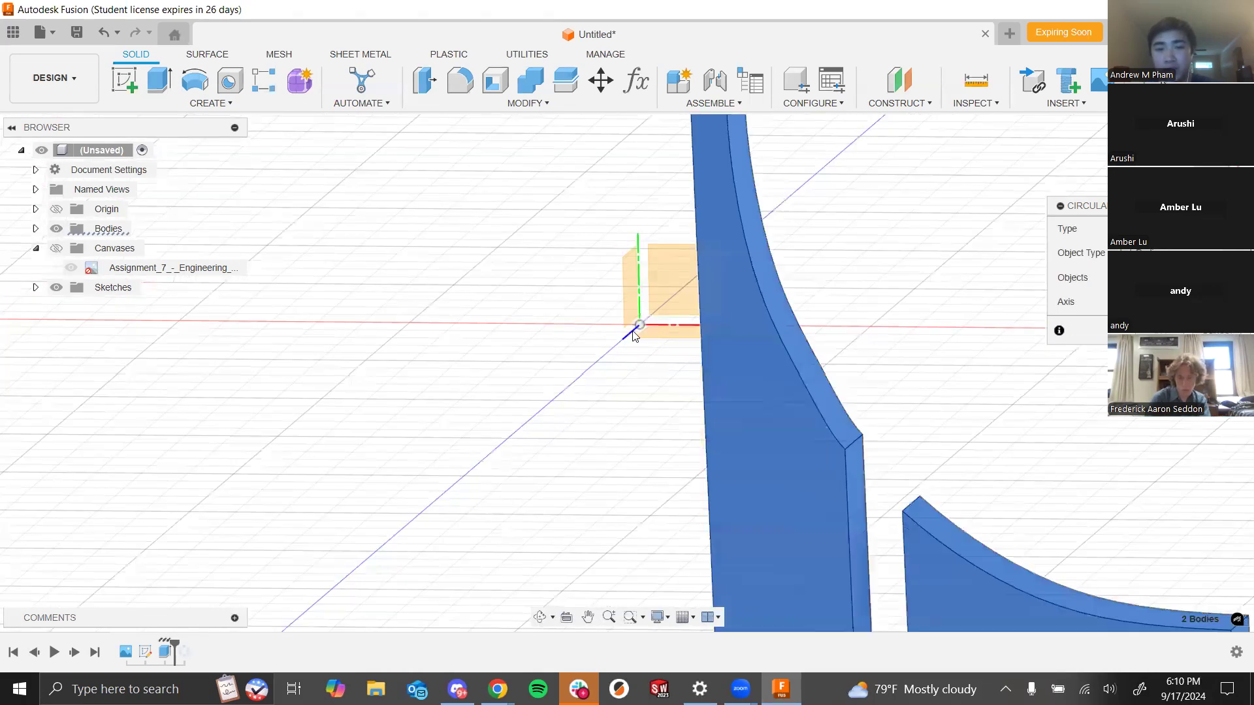
{"action": "left_click", "coordinate": [629, 341]}
{"action": "scroll", "coordinate": [629, 340], "scroll_direction": "down", "scroll_amount": 4}
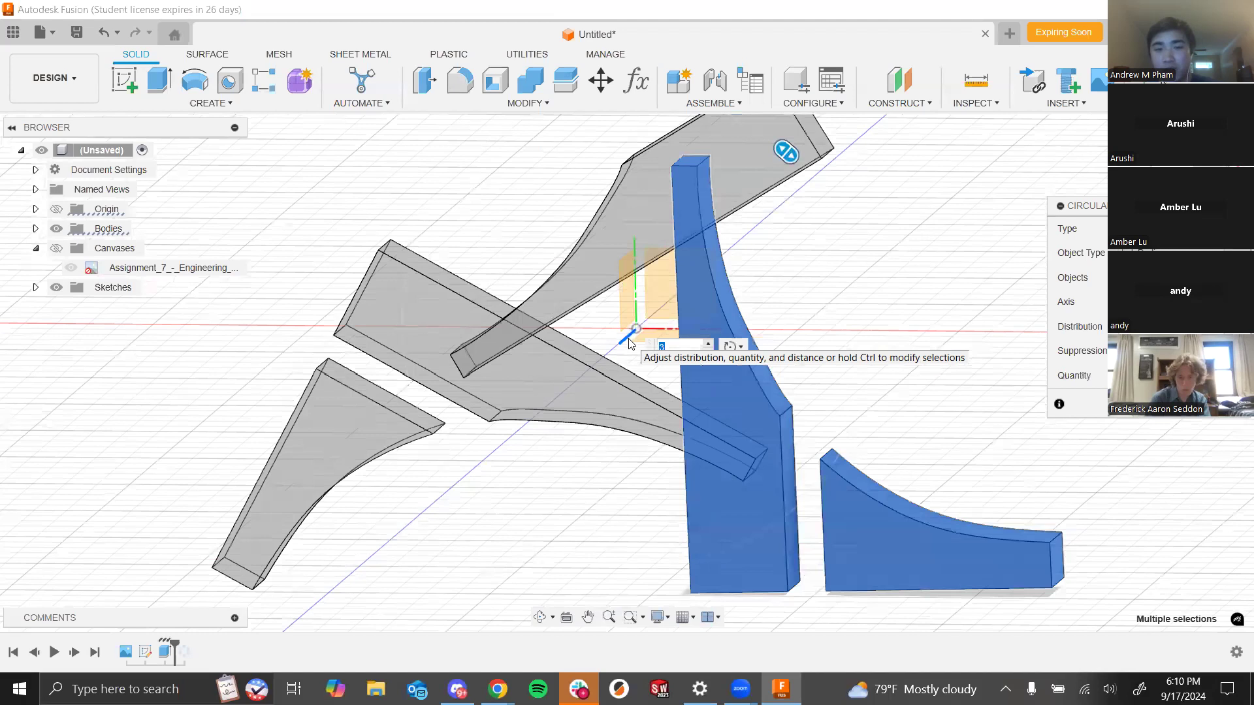
{"action": "mouse_move", "coordinate": [784, 320]}
{"action": "middle_mouse_down", "text": "shift"}
{"action": "mouse_move", "coordinate": [741, 390]}
{"action": "mouse_move", "coordinate": [790, 303]}
{"action": "mouse_move", "coordinate": [806, 327]}
{"action": "middle_mouse_up", "text": "shift"}
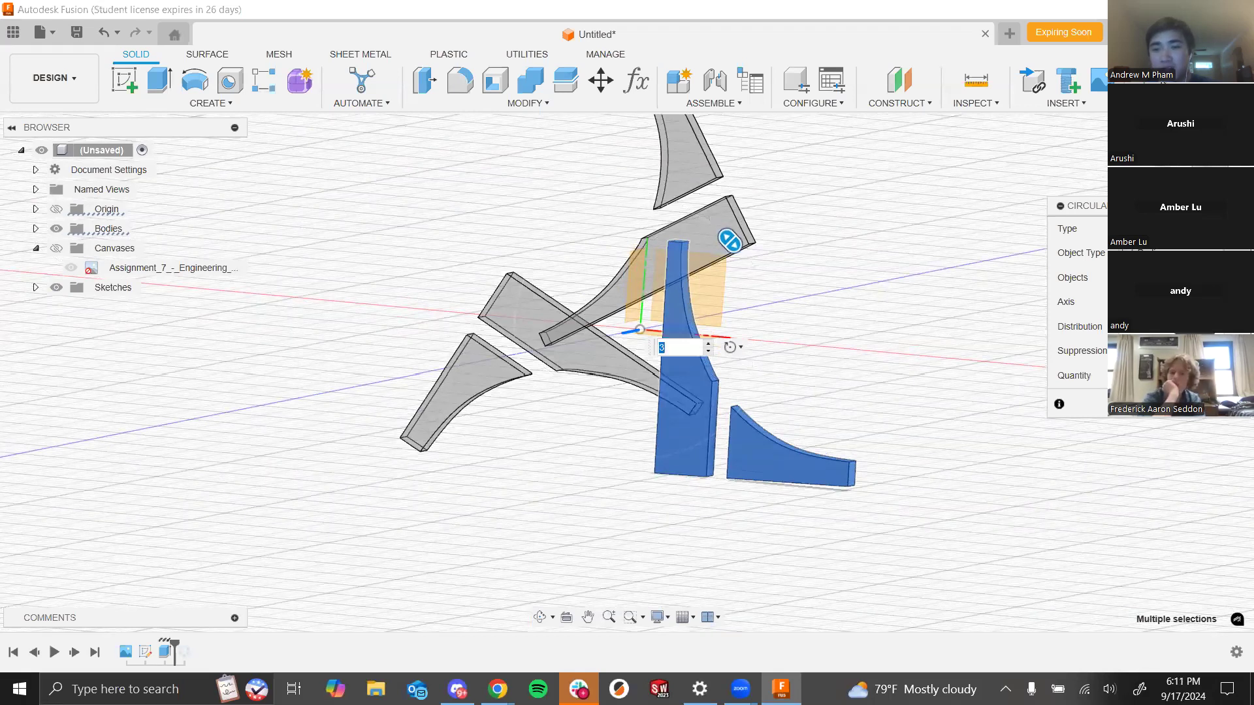
{"action": "left_click", "coordinate": [1210, 302]}
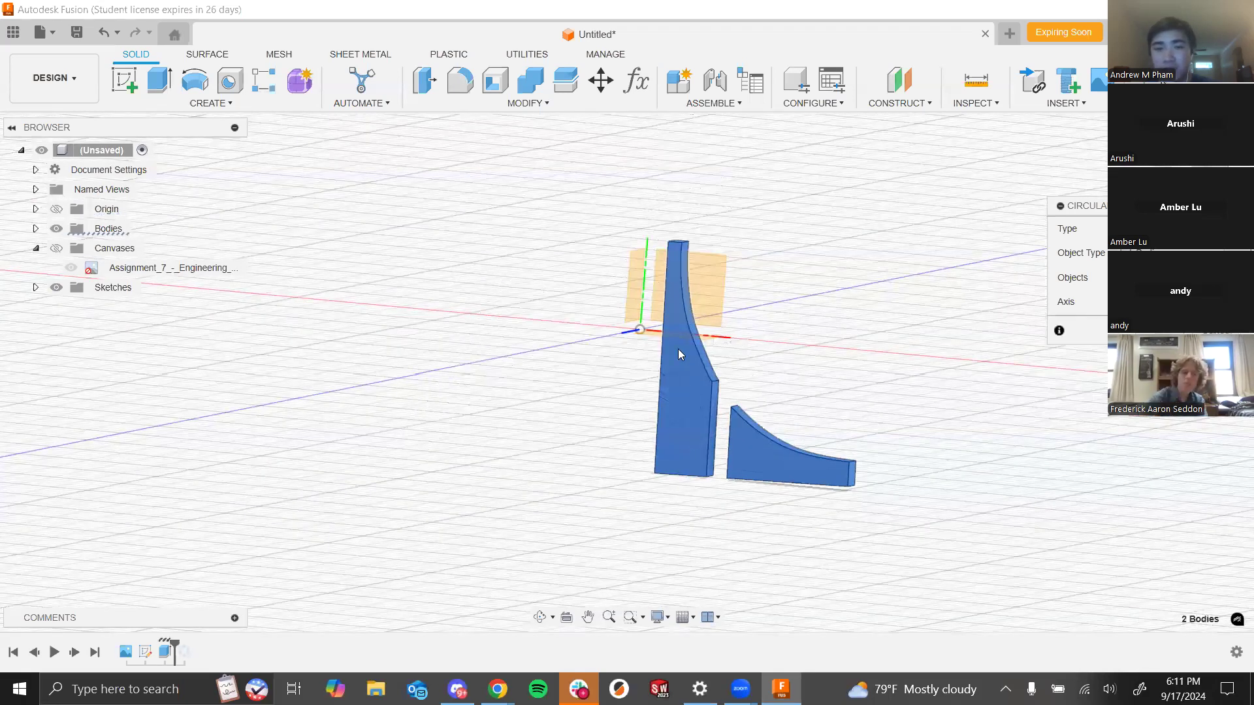
{"action": "left_click", "coordinate": [644, 291]}
{"action": "middle_click_drag", "start_coordinate": [872, 284], "coordinate": [900, 379], "text": "shift"}
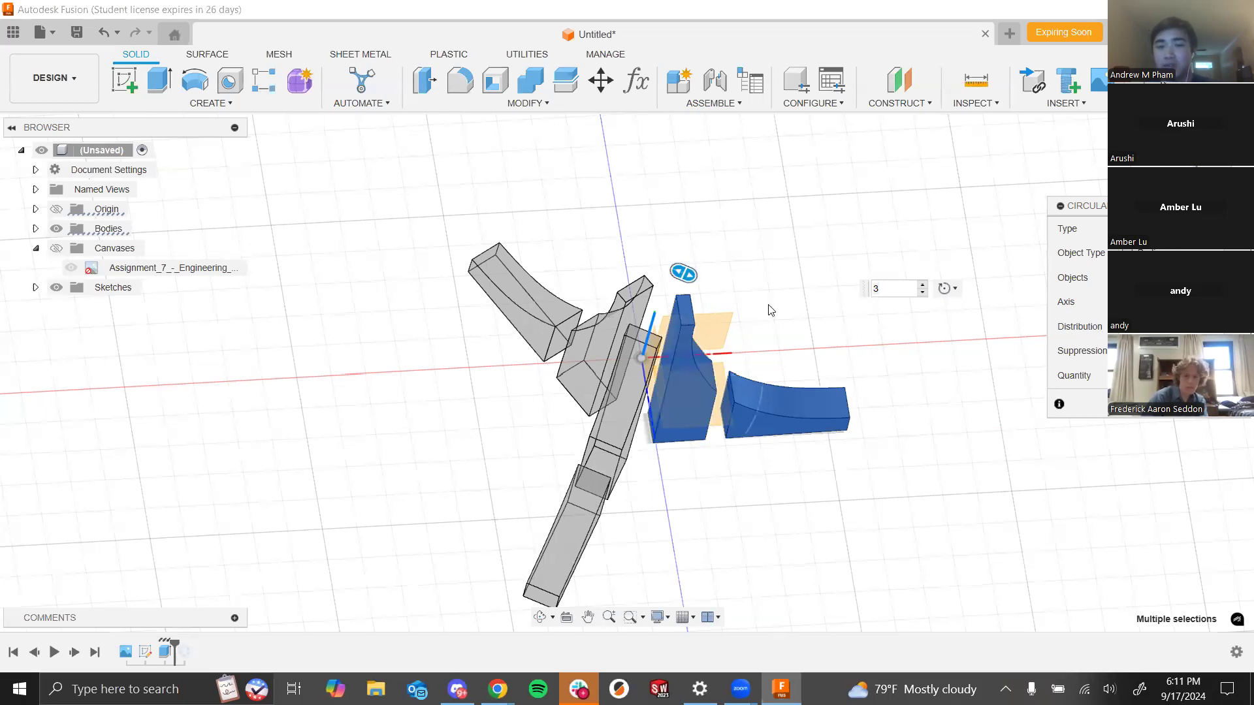
{"action": "left_click_drag", "start_coordinate": [683, 273], "coordinate": [712, 289]}
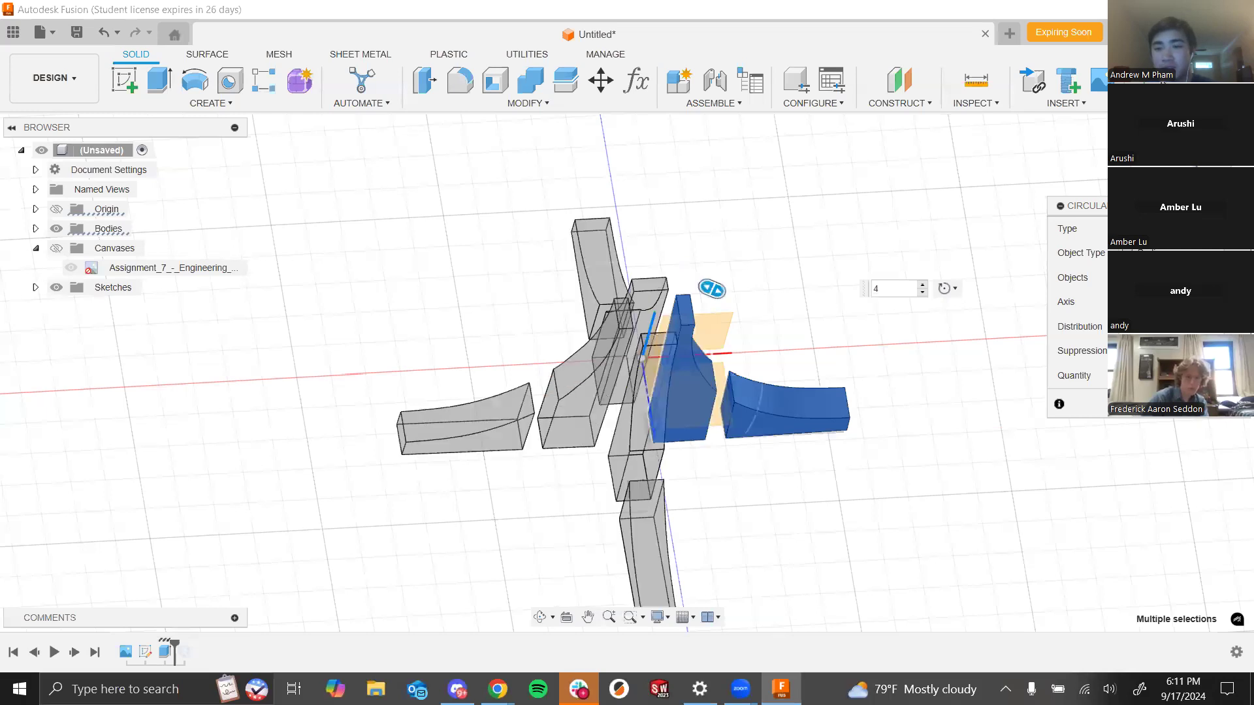
{"action": "left_click", "coordinate": [1180, 415]}
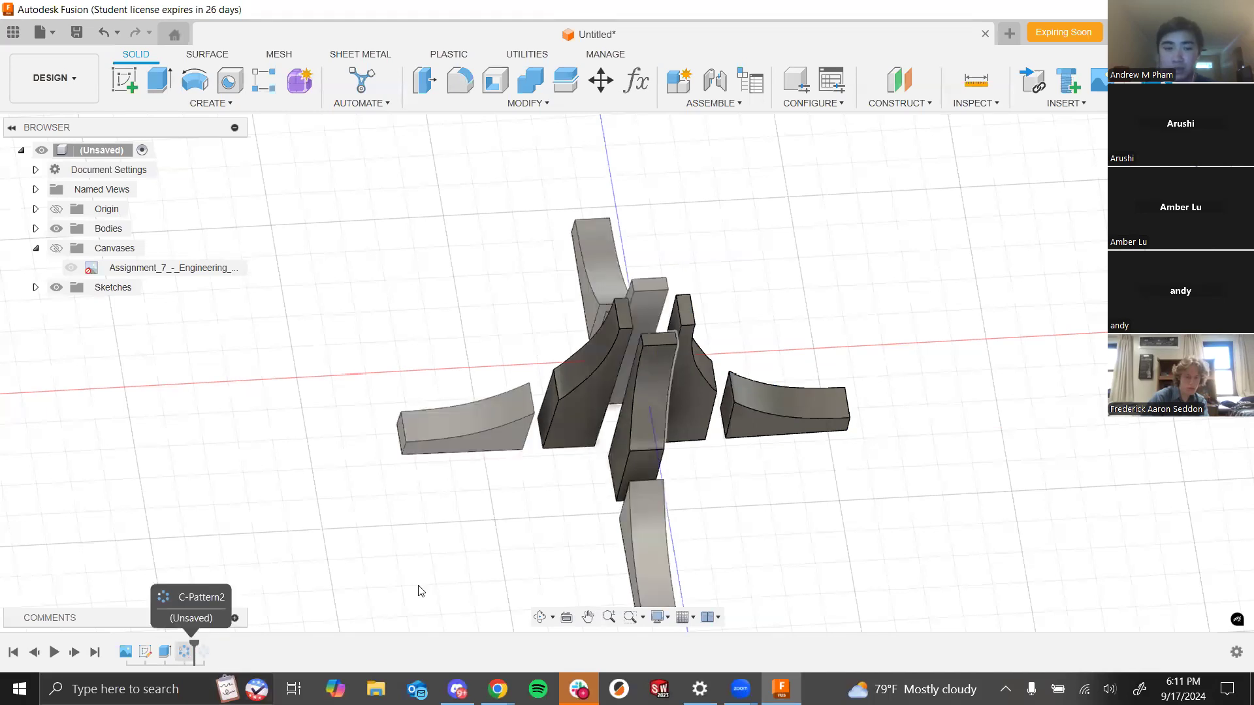
- Undo and redo the circular pattern, then orbit and zoom to inspect the four patterned spires and wings
{"action": "key", "text": "ctrl+z"}
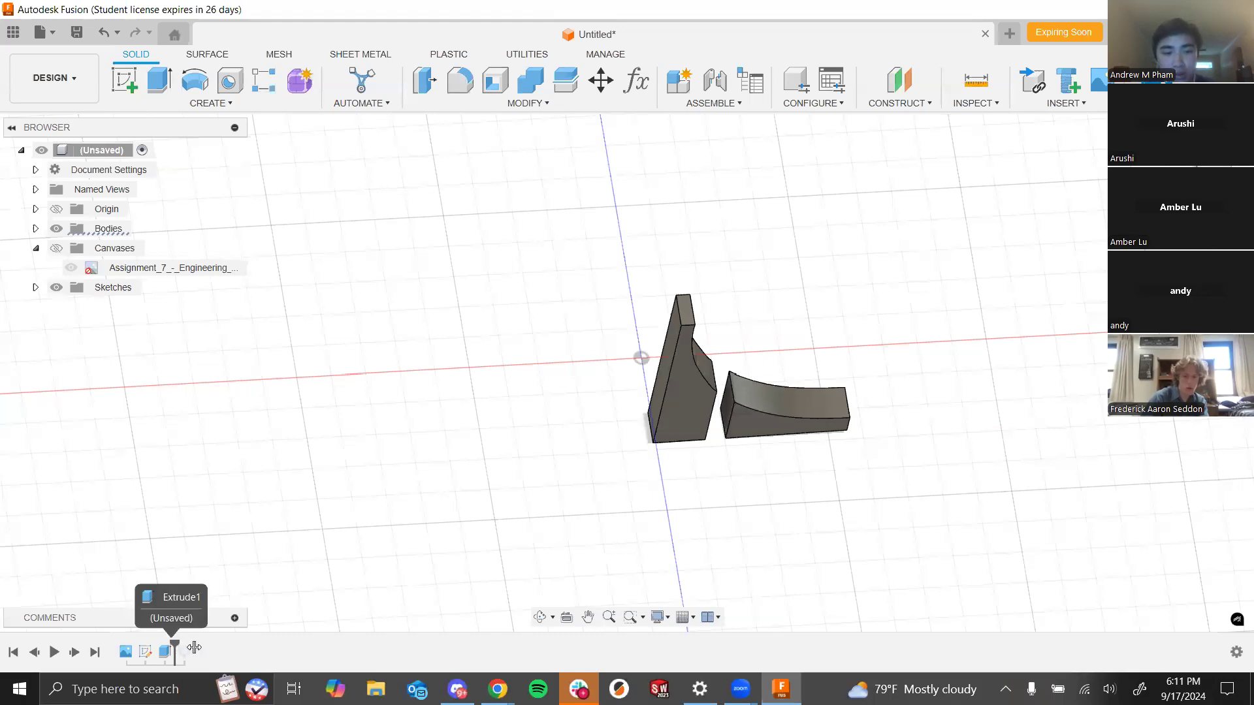
{"action": "key", "text": "ctrl+y"}
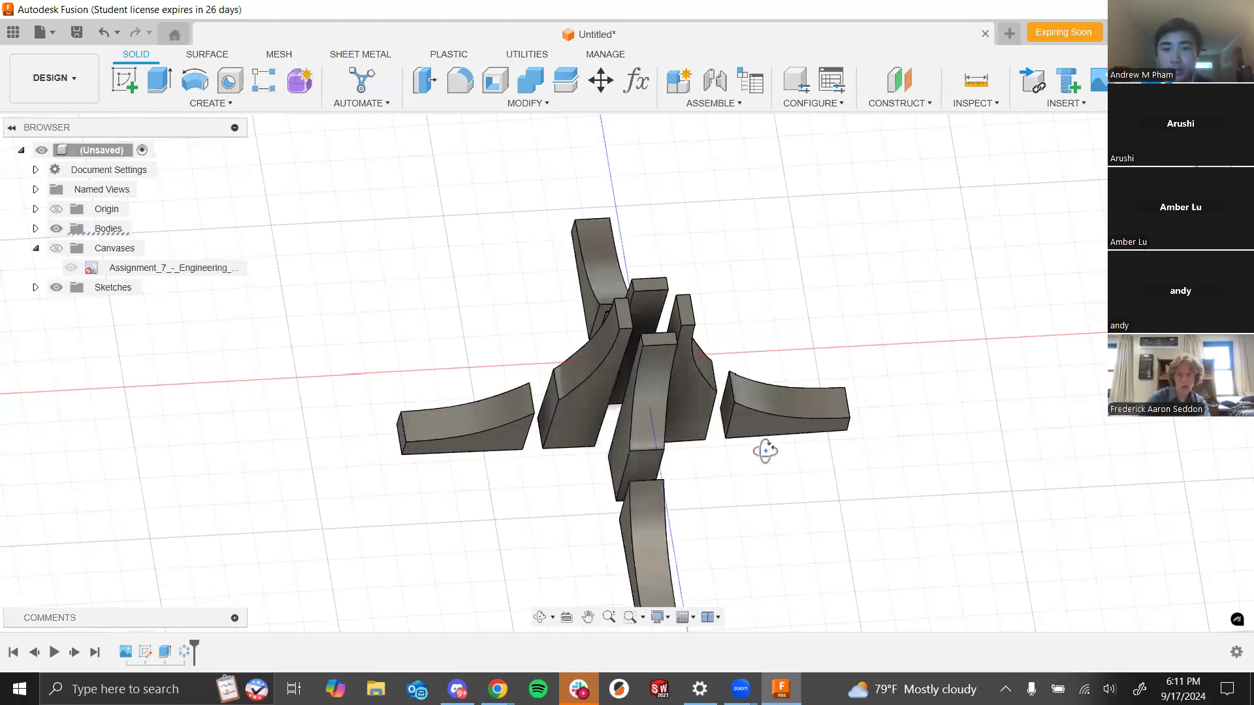
{"action": "middle_click_drag", "start_coordinate": [765, 450], "coordinate": [758, 423], "text": "shift"}
{"action": "scroll", "coordinate": [758, 423], "scroll_direction": "up", "scroll_amount": 2}
{"action": "scroll", "coordinate": [758, 423], "scroll_direction": "up", "scroll_amount": 5}
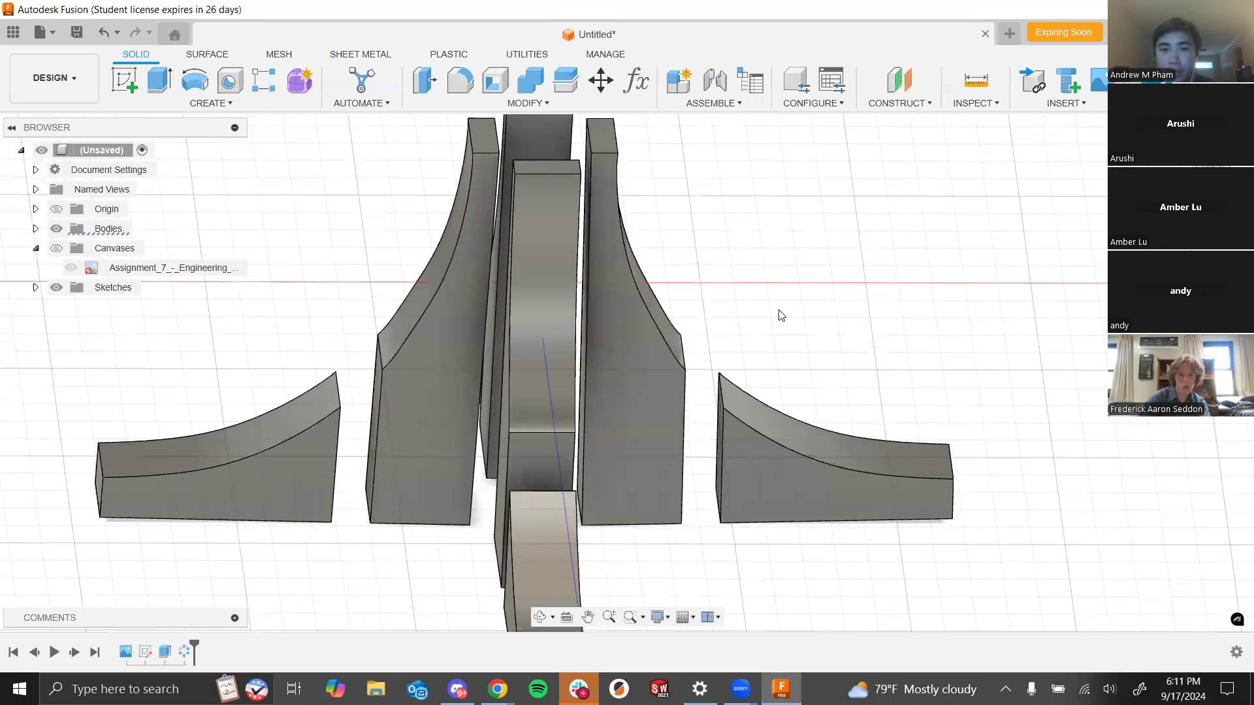
{"action": "scroll", "coordinate": [765, 333], "scroll_direction": "down", "scroll_amount": 4}
{"action": "scroll", "coordinate": [732, 410], "scroll_direction": "up", "scroll_amount": 3}
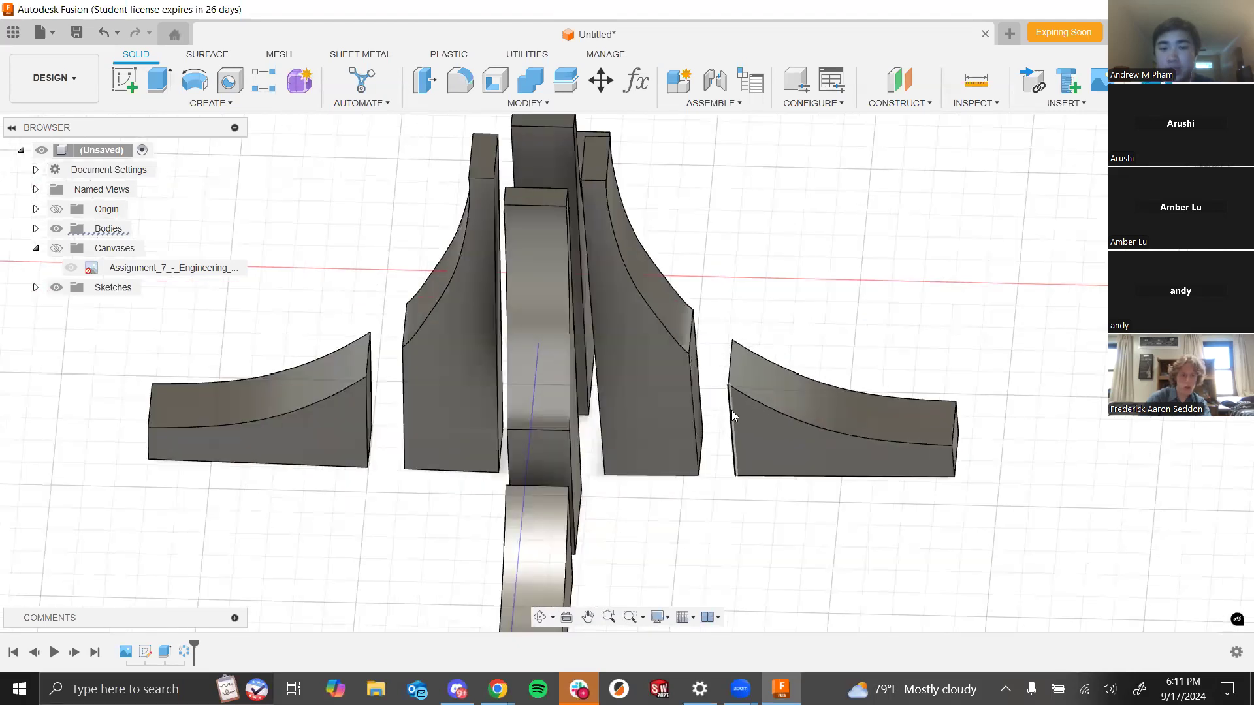
{"action": "middle_click_drag", "start_coordinate": [710, 430], "coordinate": [727, 337], "text": "shift"}
{"action": "mouse_move", "coordinate": [723, 389]}
{"action": "middle_mouse_down", "text": "shift"}
{"action": "mouse_move", "coordinate": [730, 409]}
{"action": "mouse_move", "coordinate": [738, 389]}
{"action": "mouse_move", "coordinate": [725, 397]}
{"action": "middle_mouse_up", "text": "shift"}
{"action": "scroll", "coordinate": [732, 356], "scroll_direction": "up", "scroll_amount": 2}
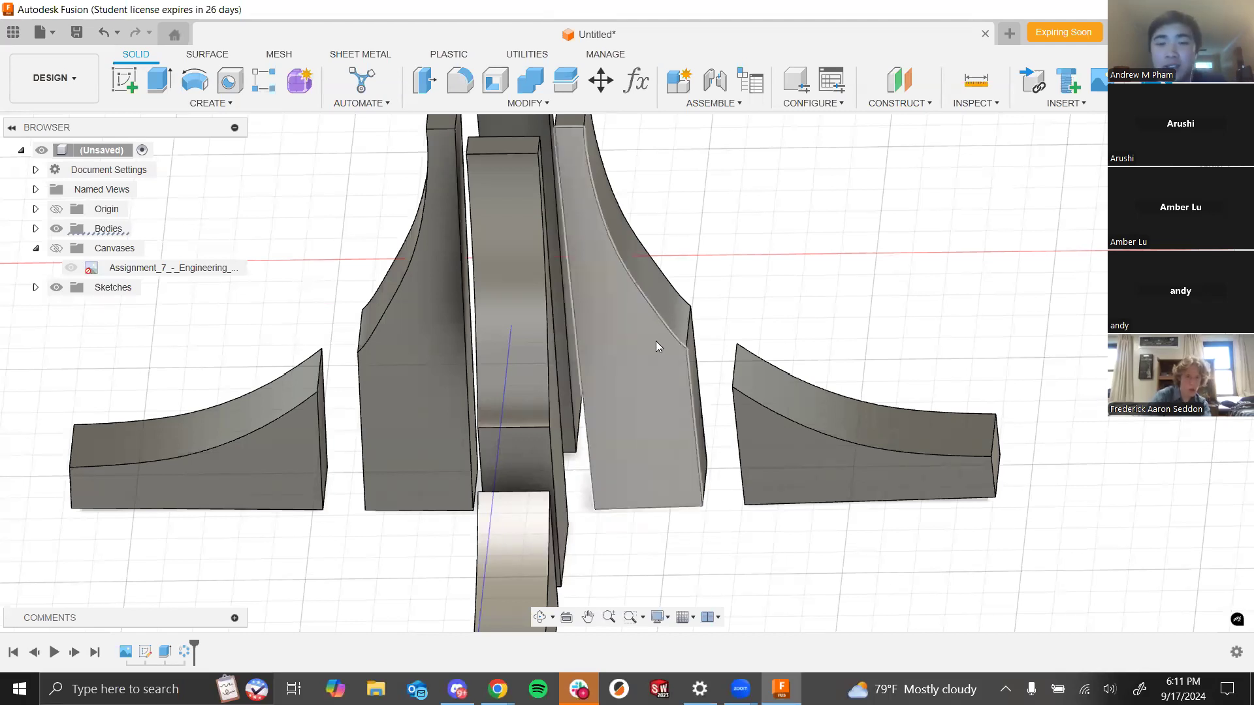
{"action": "middle_click_drag", "start_coordinate": [706, 489], "coordinate": [670, 507], "text": "shift"}
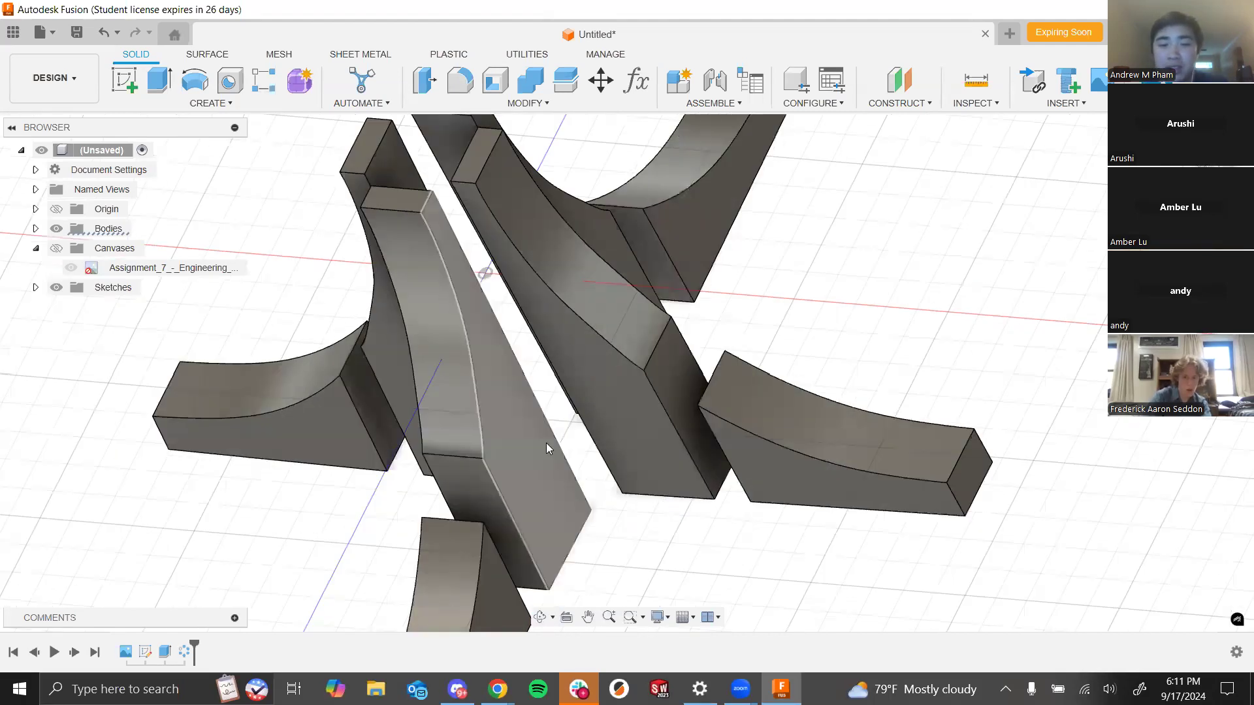
{"action": "middle_click_drag", "start_coordinate": [387, 322], "coordinate": [425, 403], "text": "shift"}
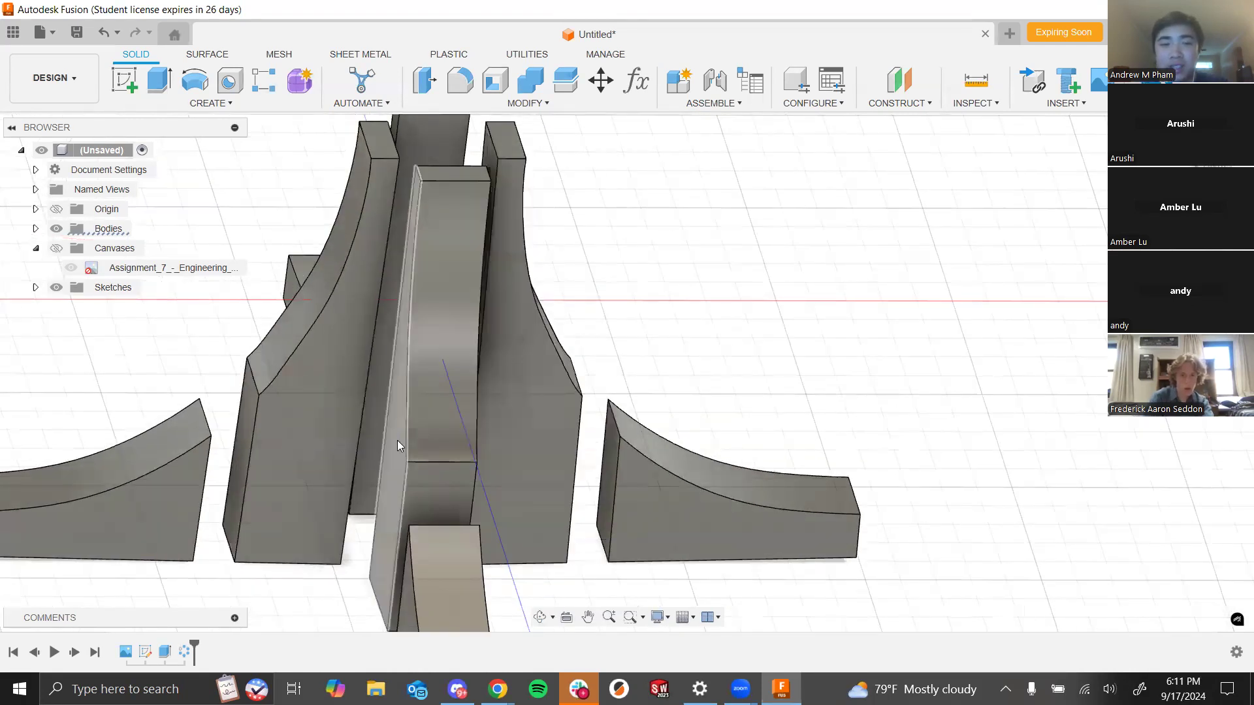
{"action": "scroll", "coordinate": [500, 446], "scroll_direction": "down", "scroll_amount": 1}
{"action": "middle_click_drag", "start_coordinate": [795, 364], "coordinate": [771, 378], "text": "shift"}
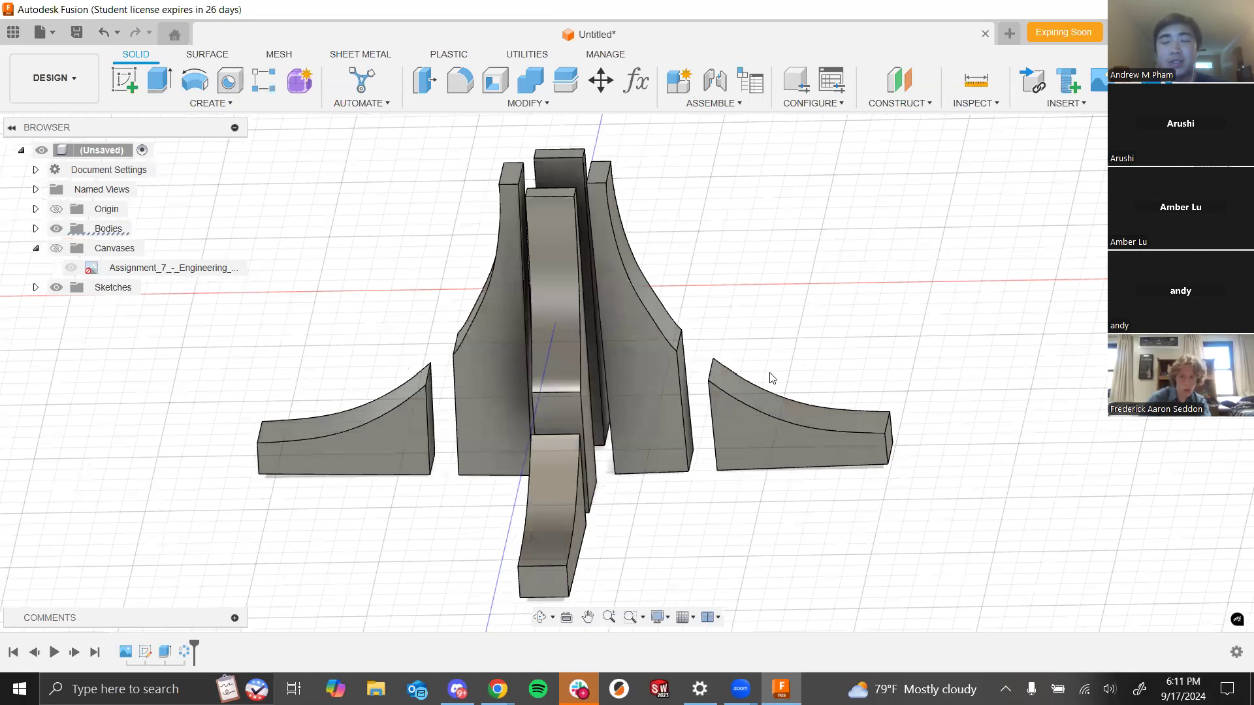
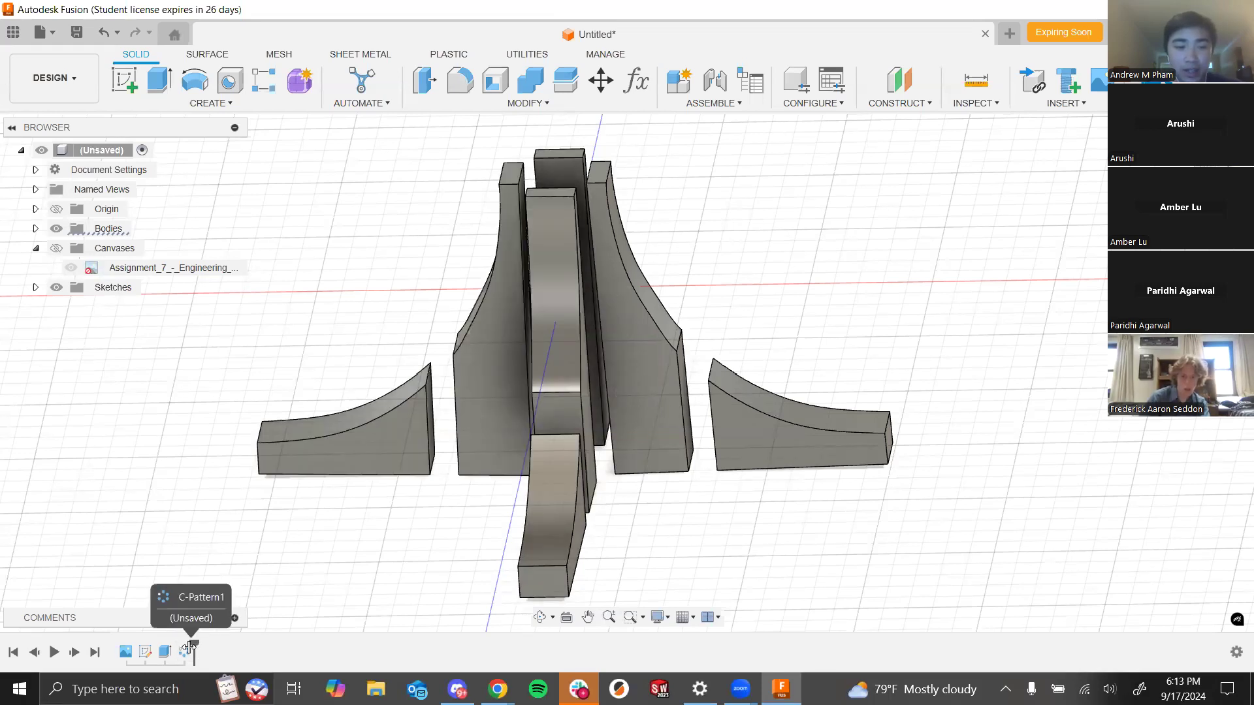
- Roll the timeline marker back to just before the circular pattern feature
{"action": "left_click_drag", "start_coordinate": [173, 648], "coordinate": [175, 649]}
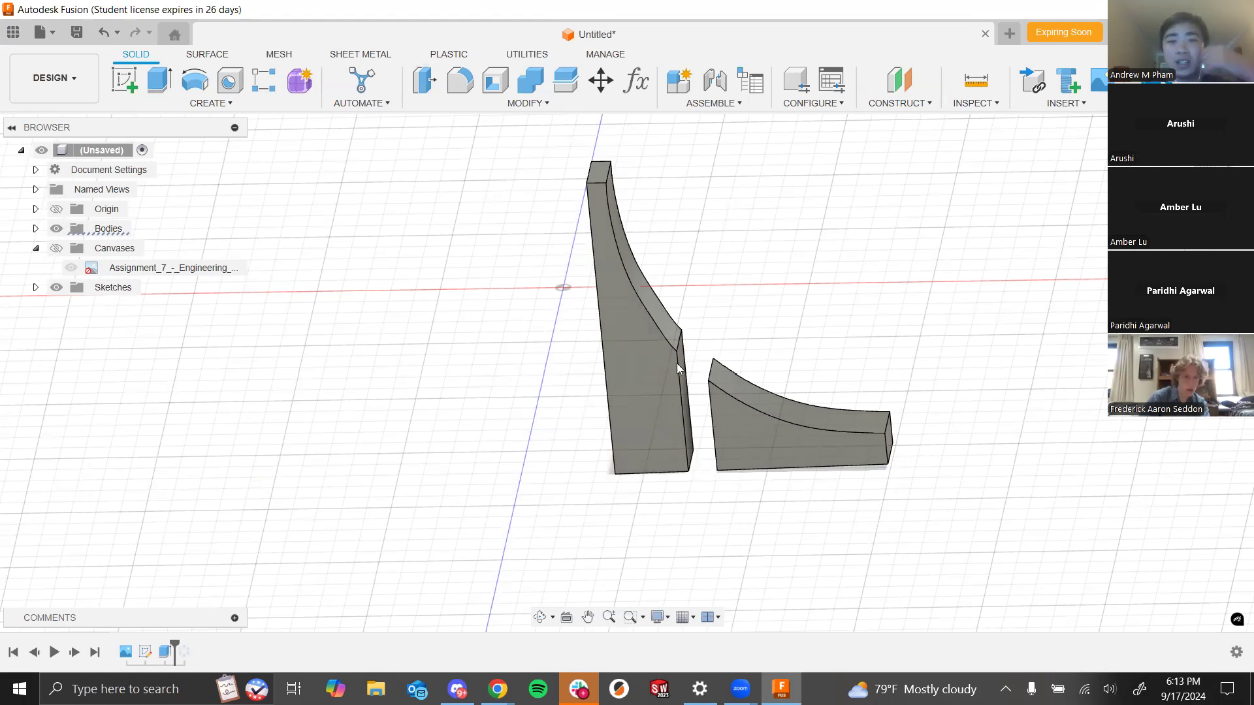
{"action": "middle_click_drag", "start_coordinate": [605, 443], "coordinate": [618, 450], "text": "shift"}
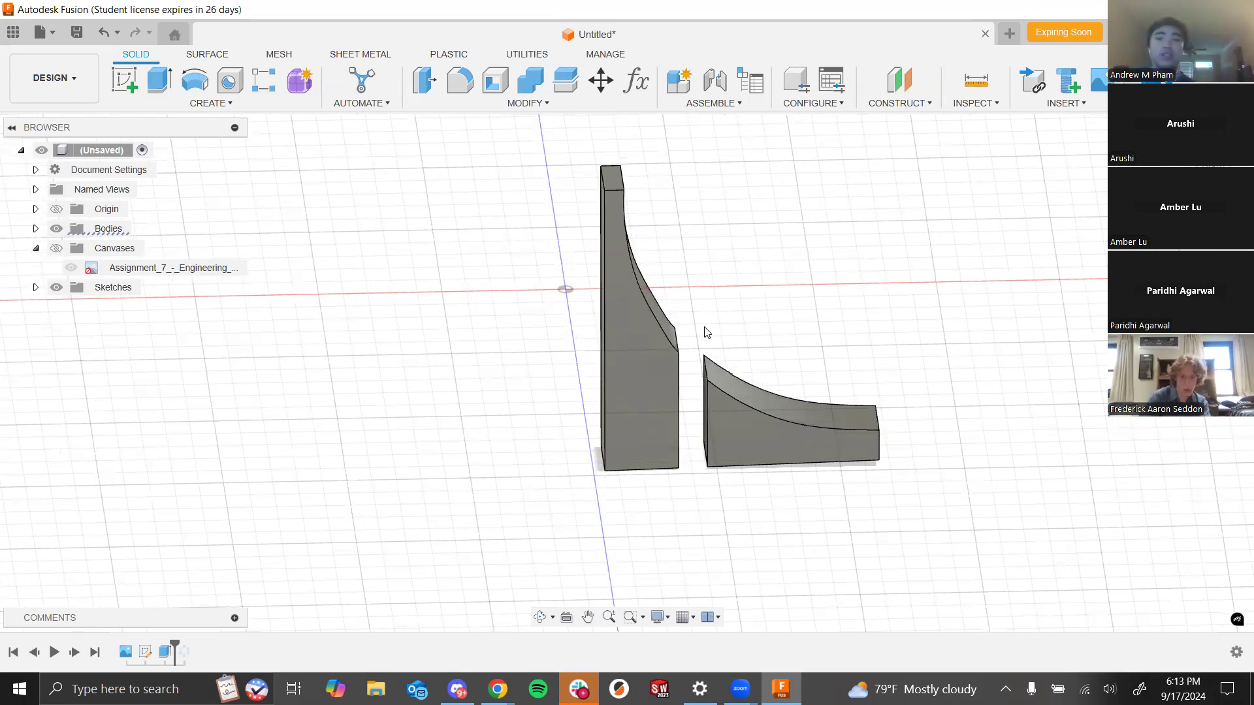
- Start a new sketch on the vertical XY origin plane behind the two spire bodies
{"action": "left_click", "coordinate": [127, 76]}
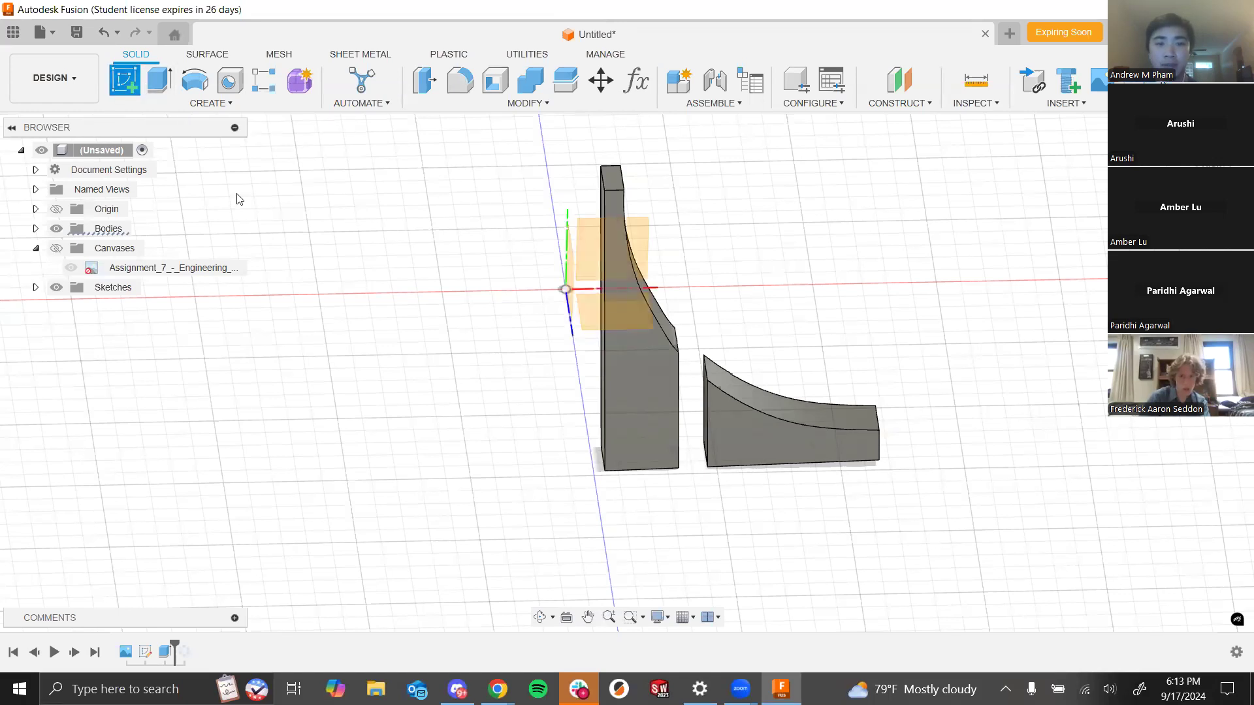
{"action": "middle_click_drag", "start_coordinate": [324, 229], "coordinate": [793, 422], "text": "shift"}
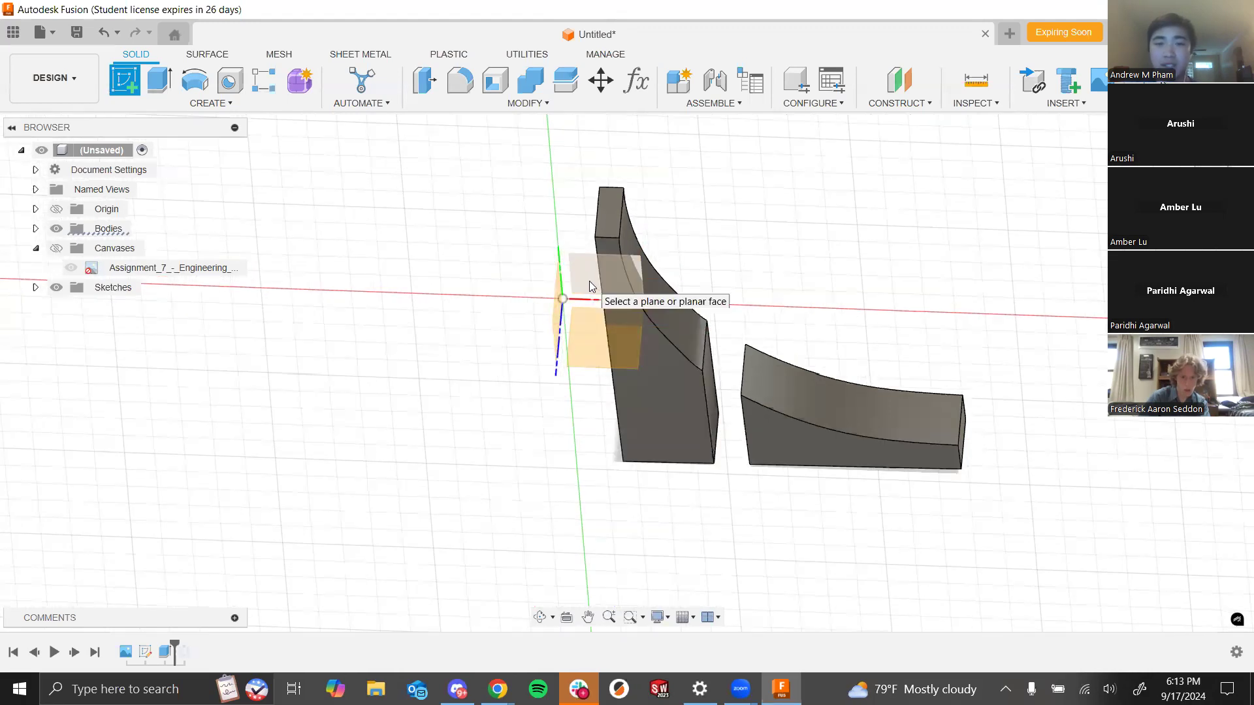
{"action": "middle_click_drag", "start_coordinate": [715, 235], "coordinate": [712, 269], "text": "shift"}
{"action": "scroll", "coordinate": [614, 297], "scroll_direction": "up", "scroll_amount": 4}
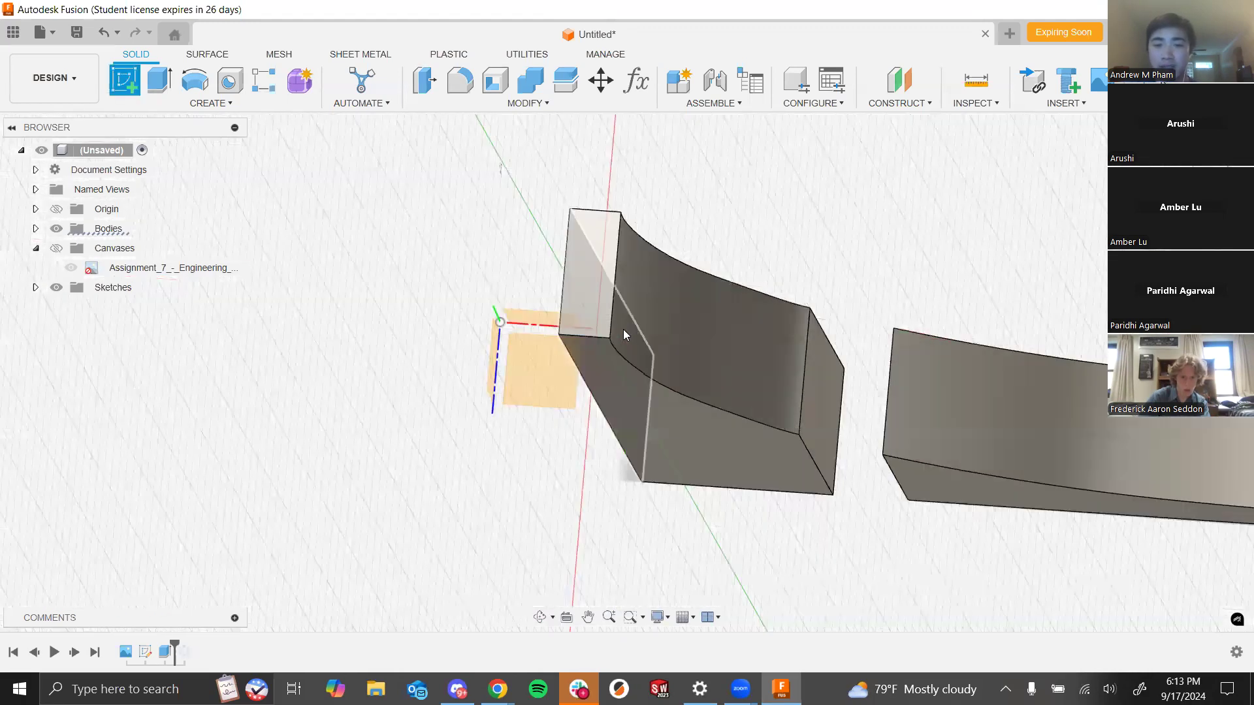
{"action": "mouse_move", "coordinate": [825, 164]}
{"action": "middle_mouse_down", "text": "shift"}
{"action": "mouse_move", "coordinate": [832, 177]}
{"action": "mouse_move", "coordinate": [832, 159]}
{"action": "middle_mouse_up", "text": "shift"}
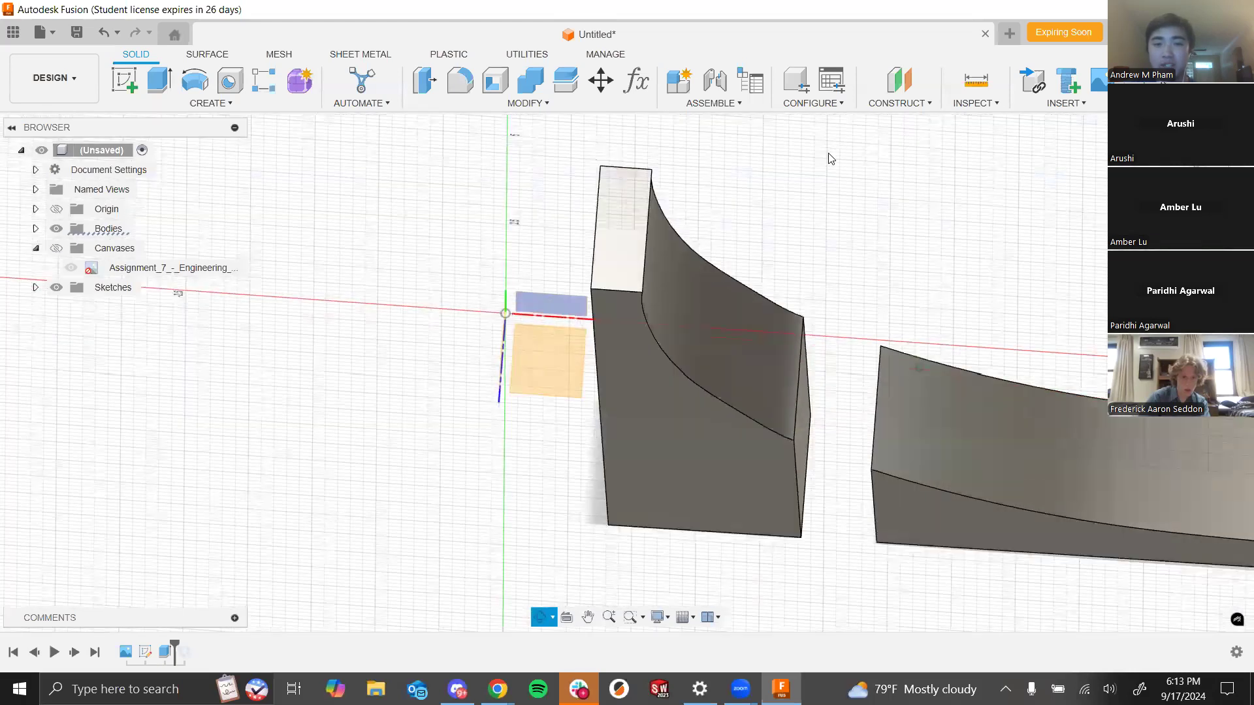
{"action": "mouse_move", "coordinate": [799, 212]}
{"action": "middle_mouse_down", "text": "shift"}
{"action": "mouse_move", "coordinate": [801, 144]}
{"action": "mouse_move", "coordinate": [795, 235]}
{"action": "middle_mouse_up", "text": "shift"}
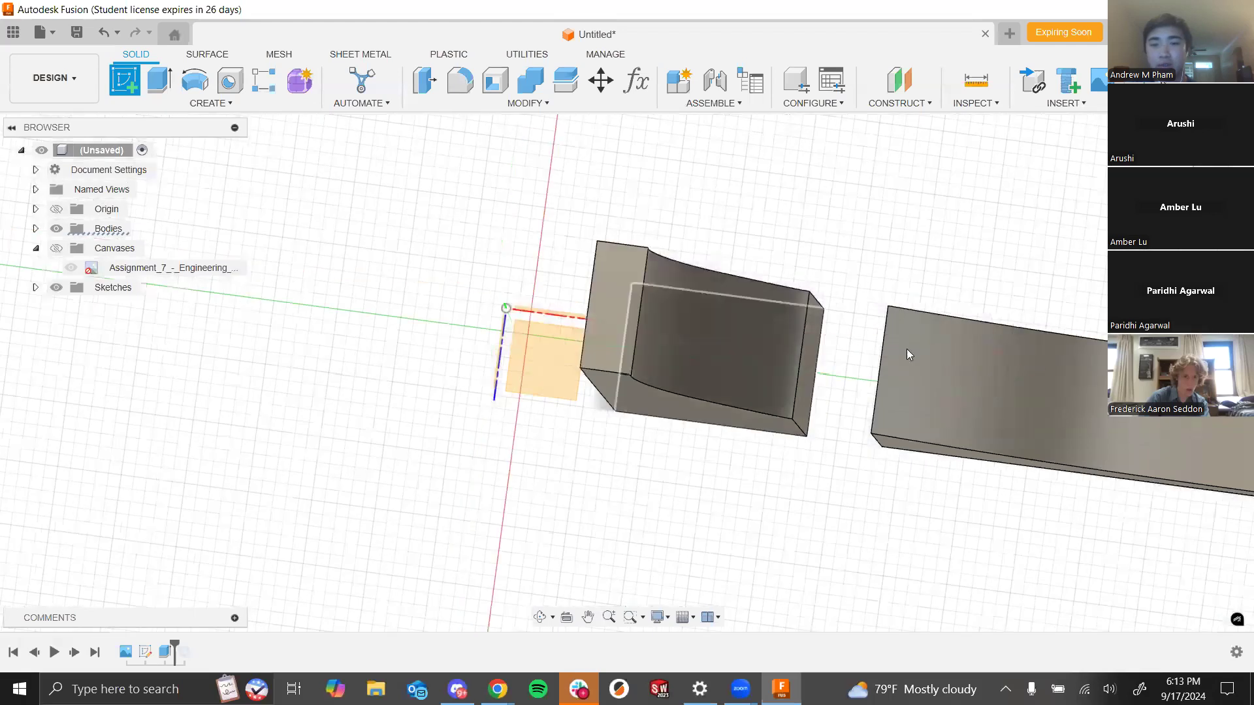
{"action": "scroll", "coordinate": [907, 350], "scroll_direction": "down", "scroll_amount": 2}
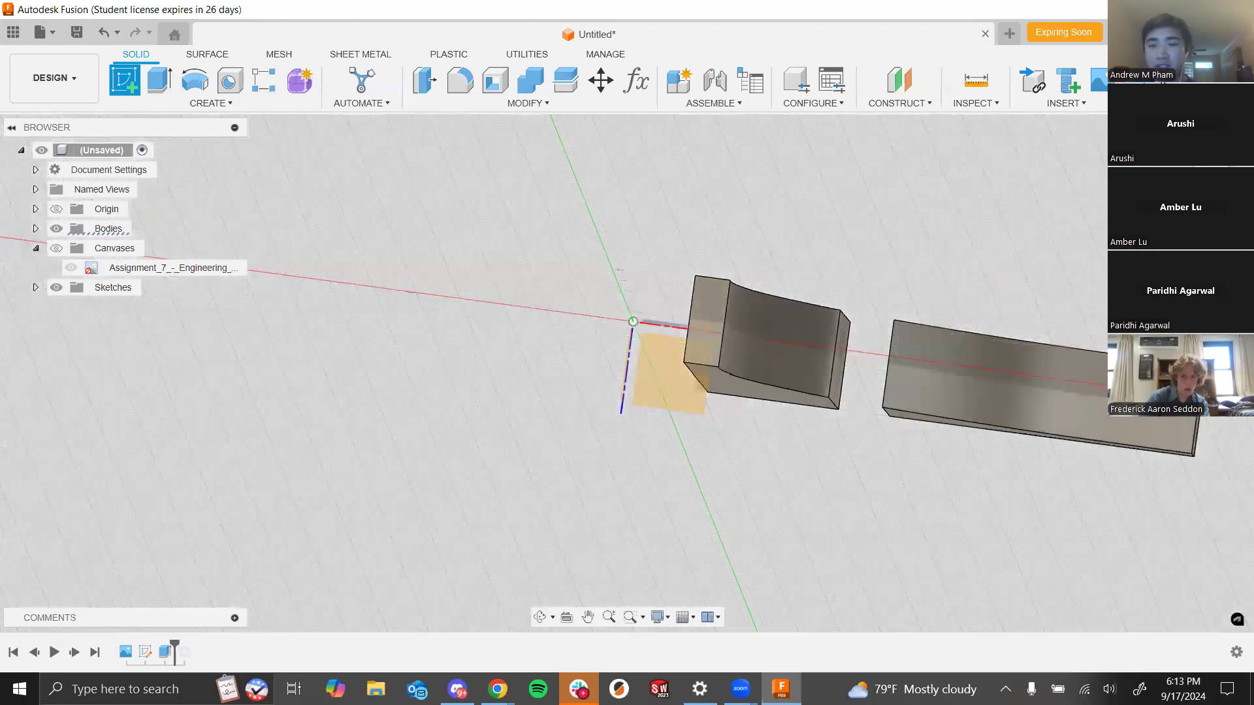
{"action": "mouse_move", "coordinate": [990, 266]}
{"action": "middle_mouse_down", "text": "shift"}
{"action": "mouse_move", "coordinate": [1015, 178]}
{"action": "mouse_move", "coordinate": [939, 261]}
{"action": "mouse_move", "coordinate": [950, 230]}
{"action": "mouse_move", "coordinate": [994, 257]}
{"action": "mouse_move", "coordinate": [865, 241]}
{"action": "mouse_move", "coordinate": [860, 255]}
{"action": "middle_mouse_up", "text": "shift"}
{"action": "scroll", "coordinate": [852, 273], "scroll_direction": "up", "scroll_amount": 2}
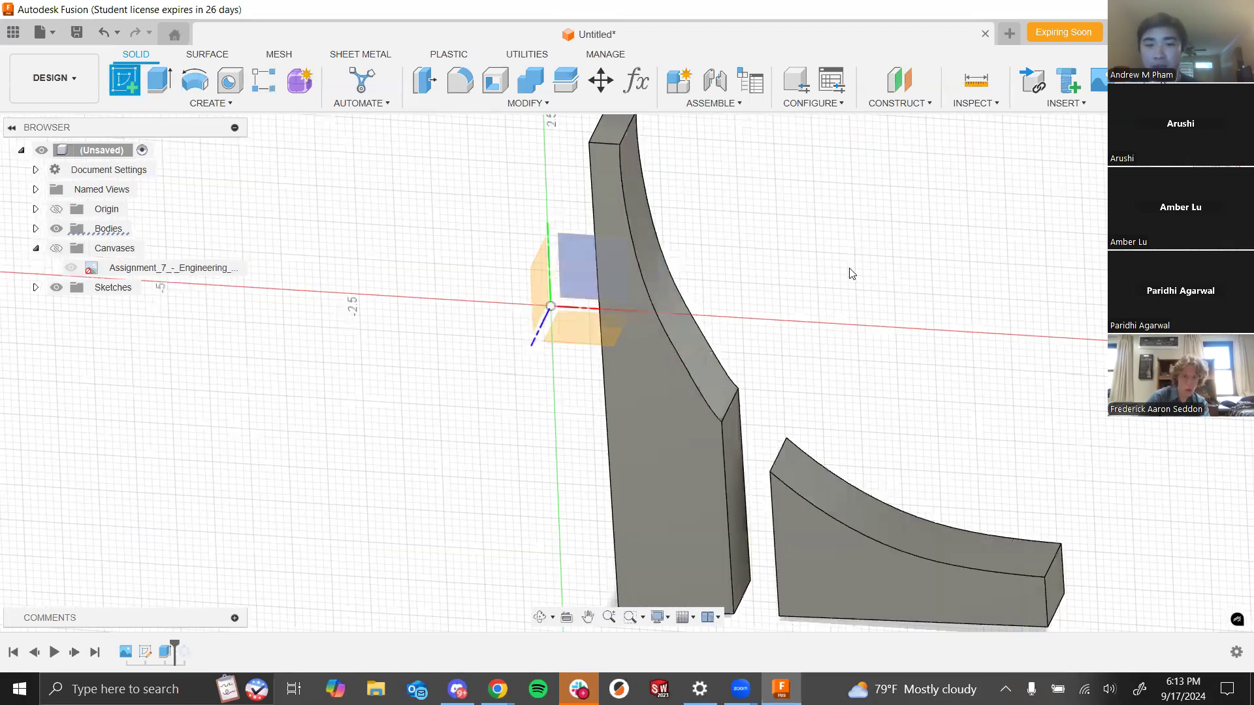
{"action": "scroll", "coordinate": [853, 273], "scroll_direction": "down", "scroll_amount": 2}
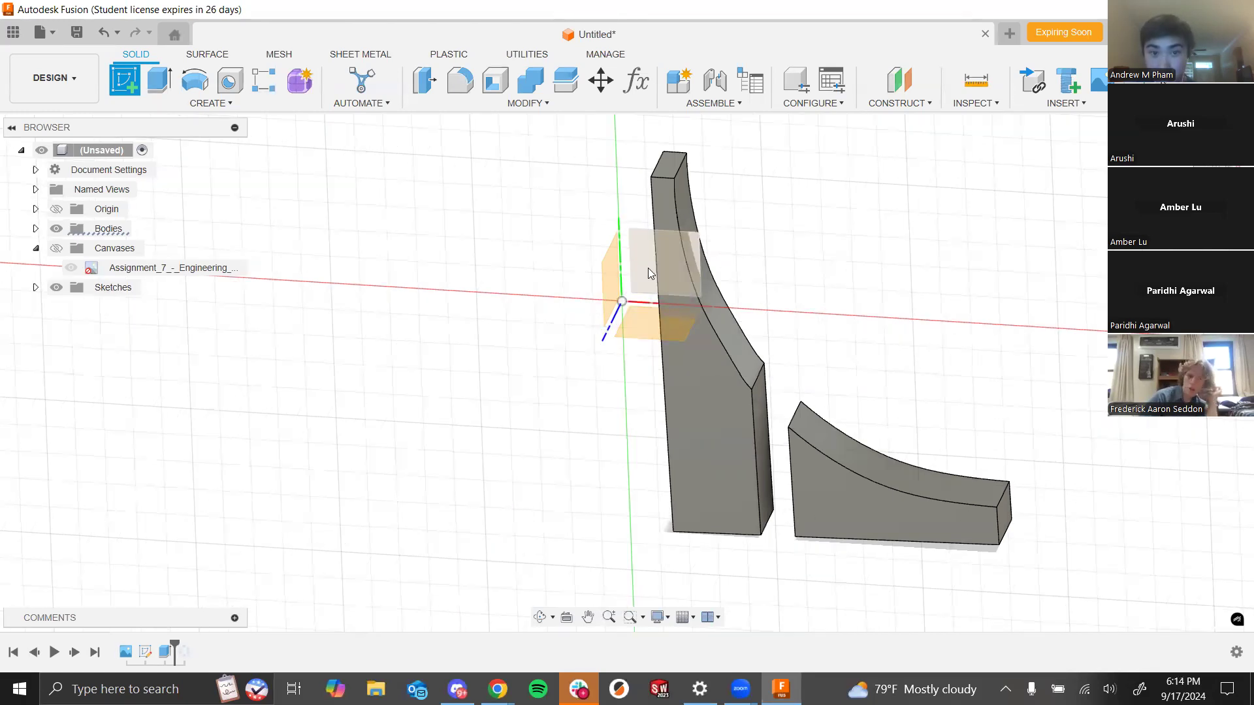
{"action": "left_click", "coordinate": [665, 272]}
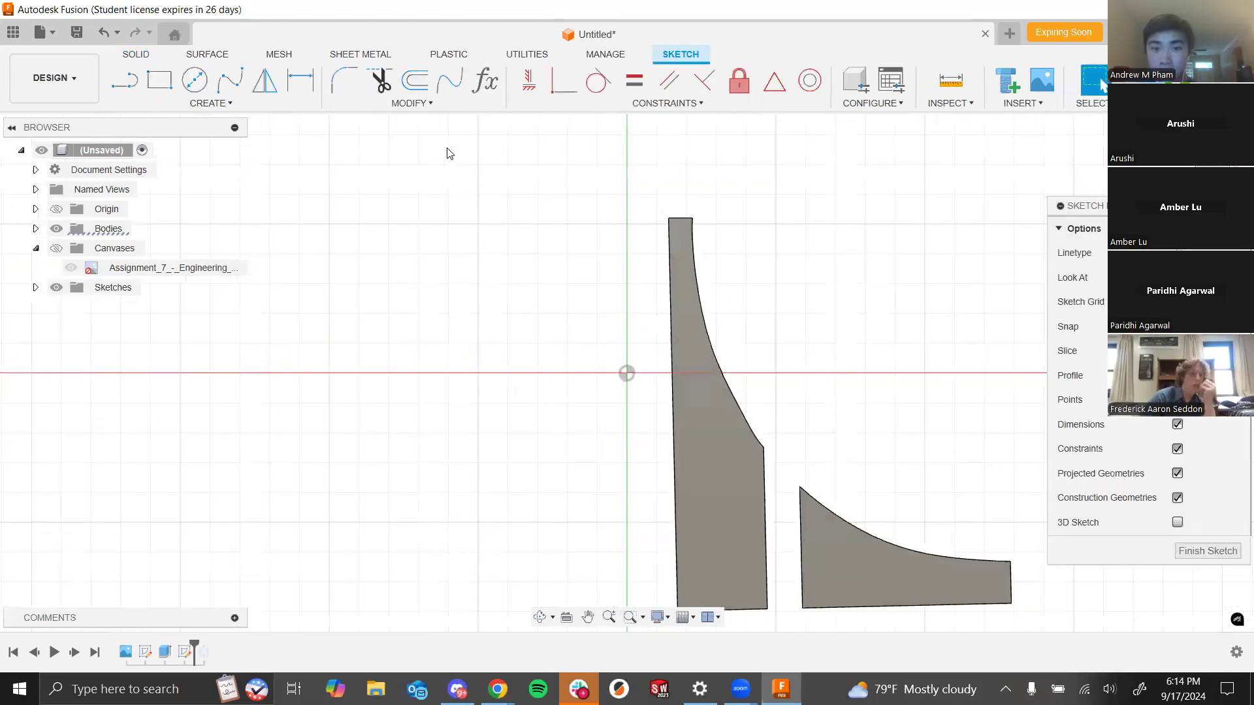
- Show the fountain reference photo canvas inside the sketch
{"action": "scroll", "coordinate": [448, 214], "scroll_direction": "down", "scroll_amount": 5}
{"action": "scroll", "coordinate": [555, 362], "scroll_direction": "up", "scroll_amount": 3}
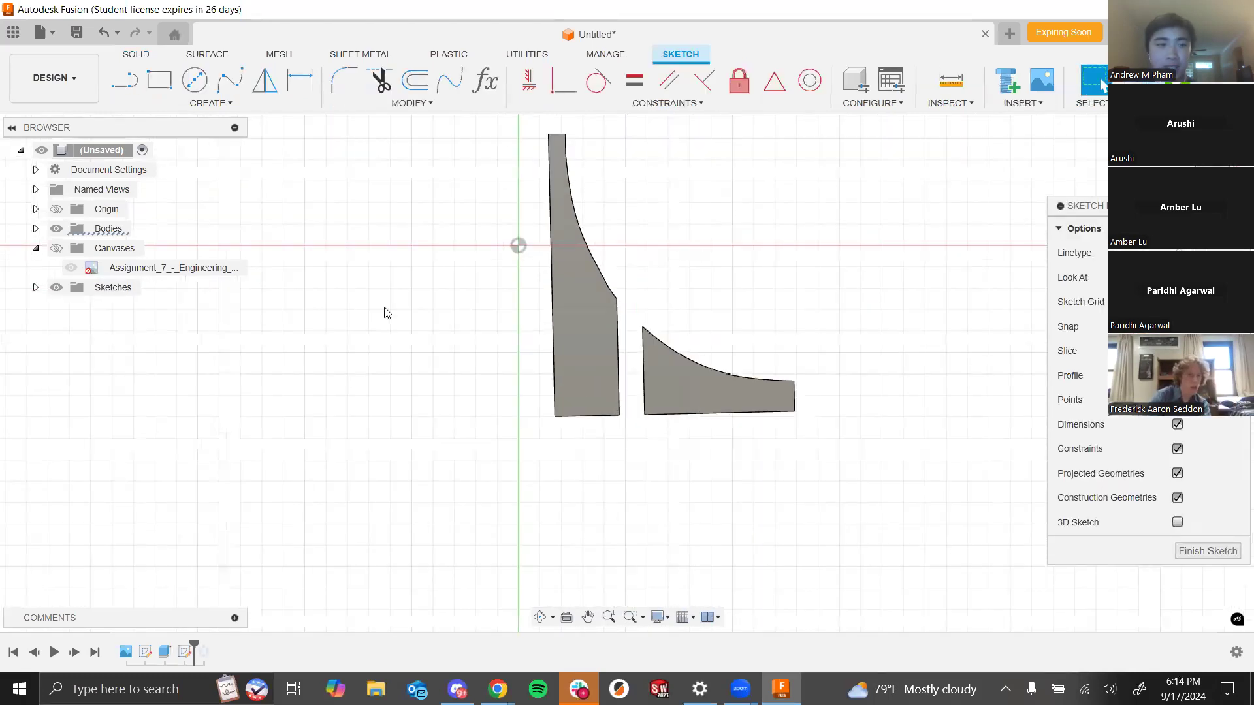
{"action": "left_click", "coordinate": [57, 250]}
{"action": "scroll", "coordinate": [730, 291], "scroll_direction": "down", "scroll_amount": 3}
{"action": "scroll", "coordinate": [729, 291], "scroll_direction": "up", "scroll_amount": 4}
{"action": "scroll", "coordinate": [848, 238], "scroll_direction": "down", "scroll_amount": 6}
{"action": "scroll", "coordinate": [862, 229], "scroll_direction": "up", "scroll_amount": 2}
{"action": "scroll", "coordinate": [719, 525], "scroll_direction": "down", "scroll_amount": 3}
{"action": "scroll", "coordinate": [759, 311], "scroll_direction": "up", "scroll_amount": 5}
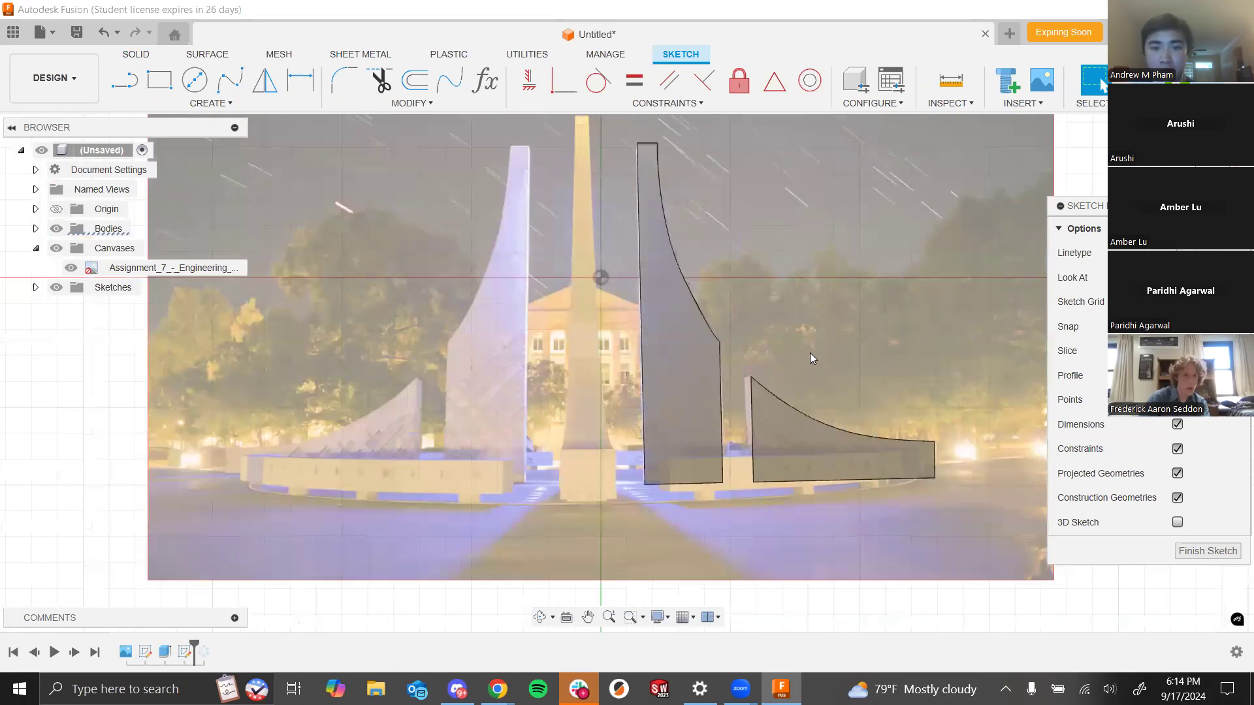
{"action": "scroll", "coordinate": [793, 372], "scroll_direction": "up", "scroll_amount": 3}
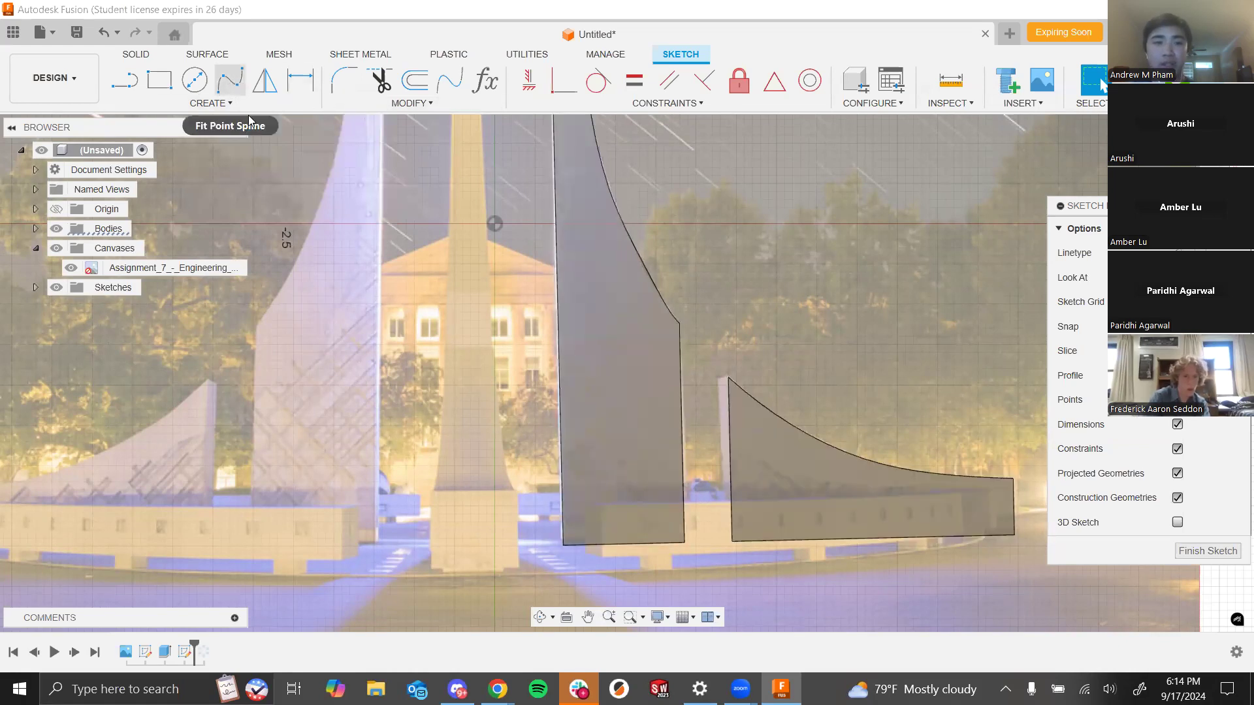
- Project the faces of the tall spire body and the wing body into the sketch
{"action": "left_click", "coordinate": [614, 343]}
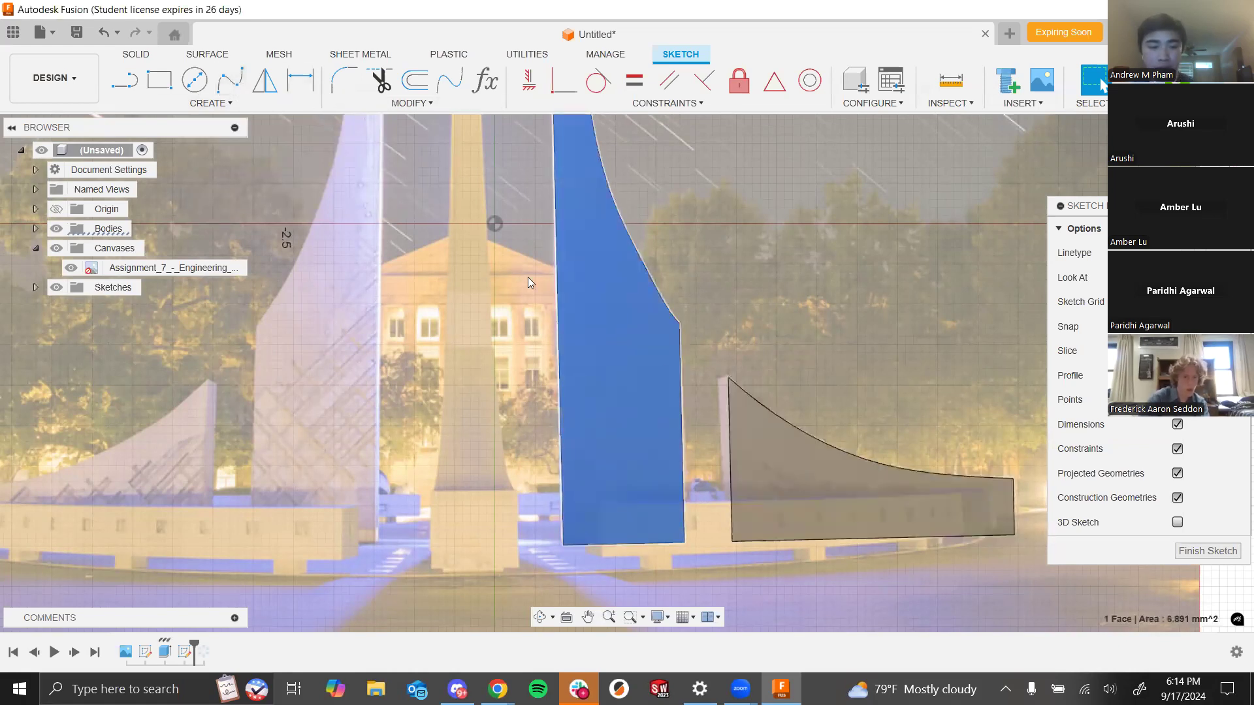
{"action": "left_click", "coordinate": [512, 230]}
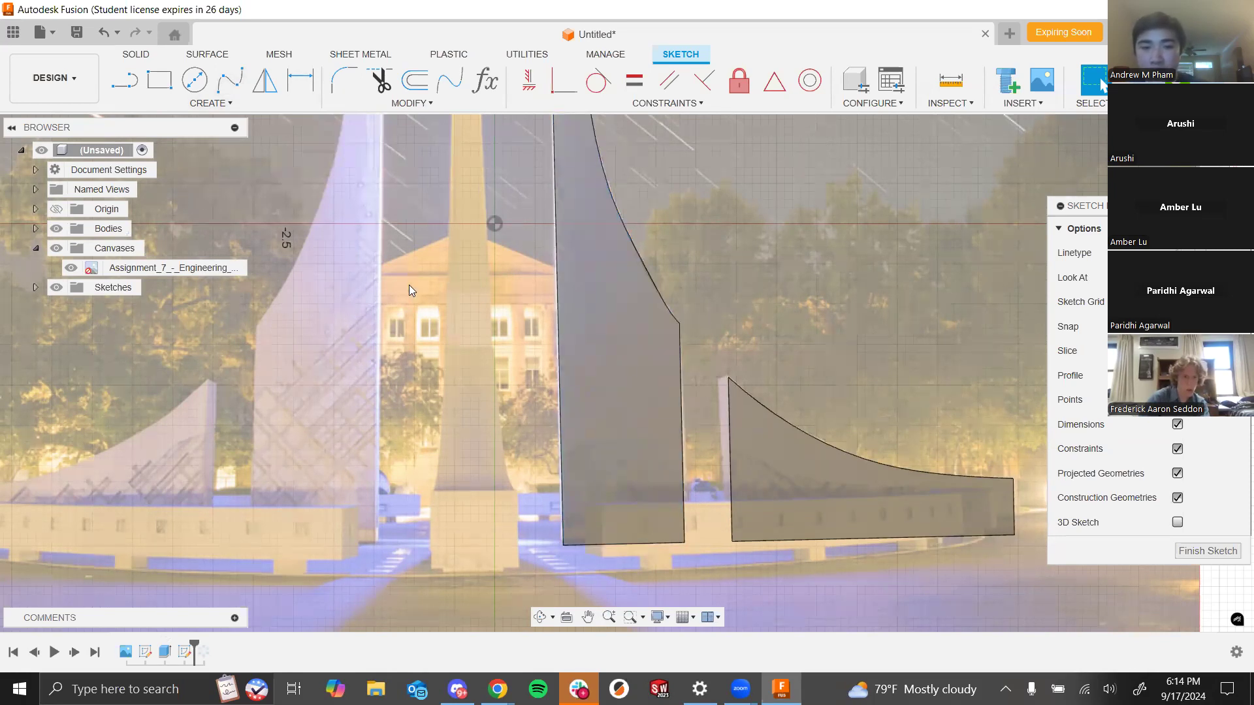
{"action": "key", "text": "p"}
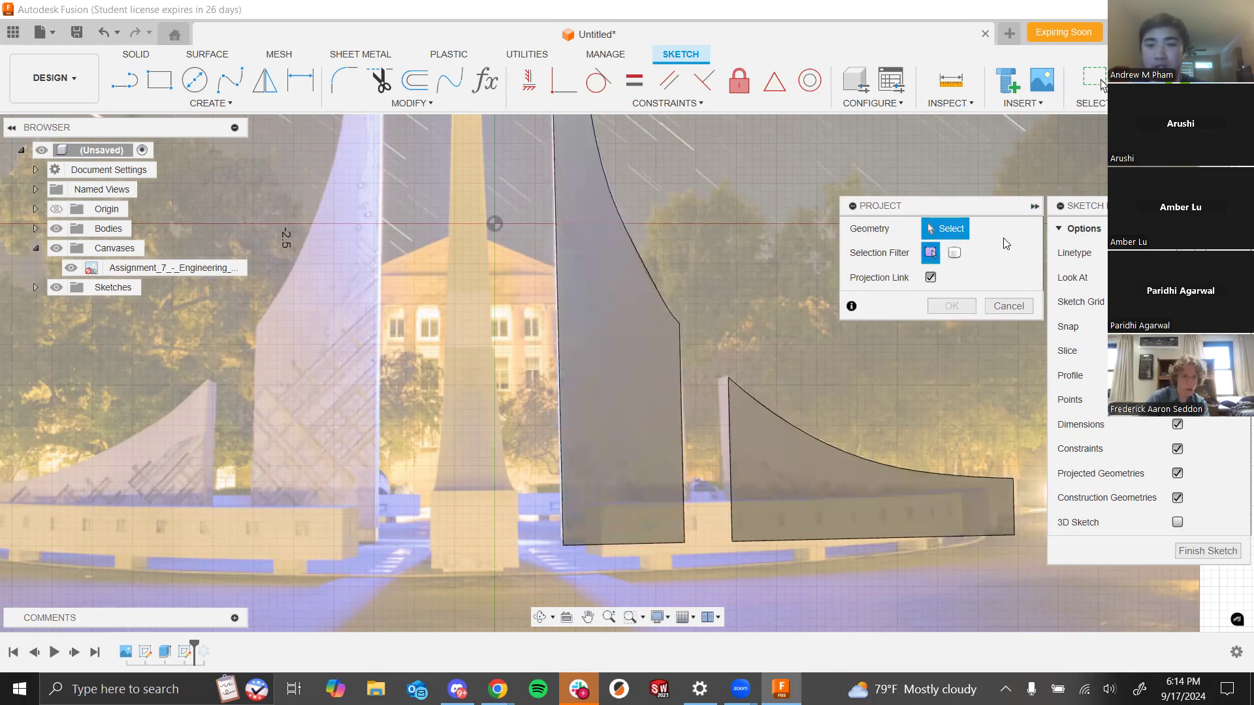
{"action": "left_click", "coordinate": [619, 336]}
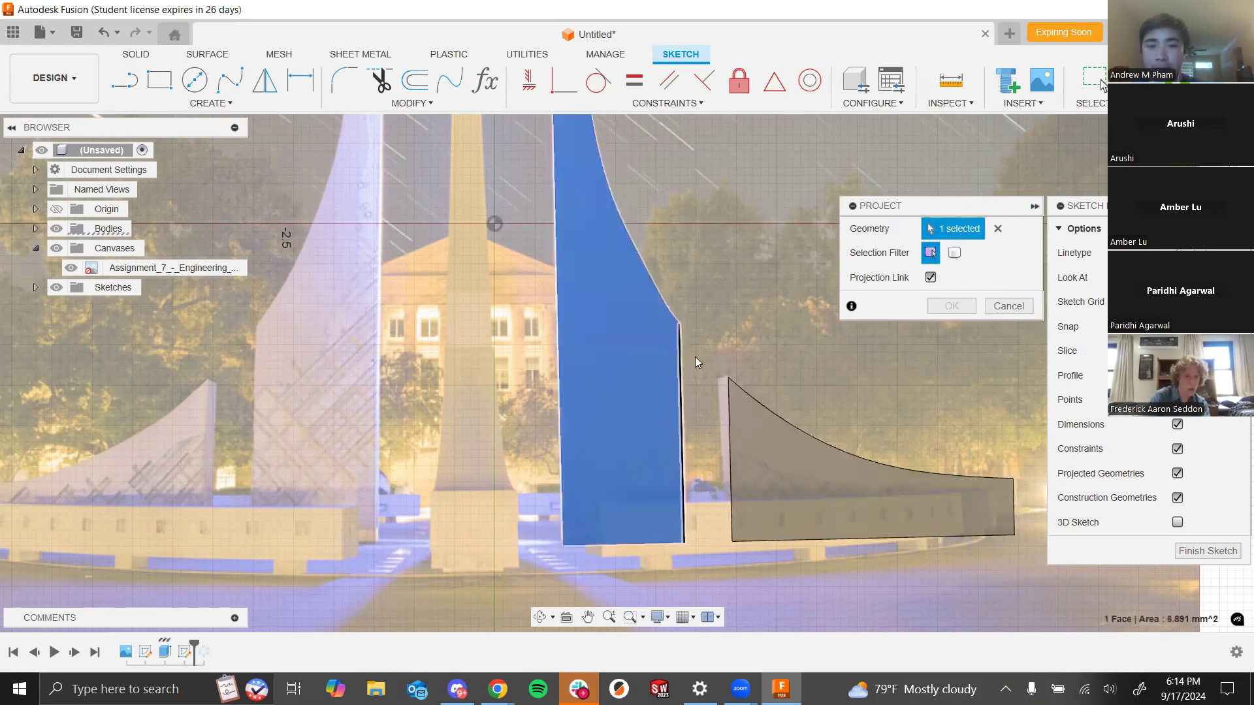
{"action": "left_click", "coordinate": [780, 485]}
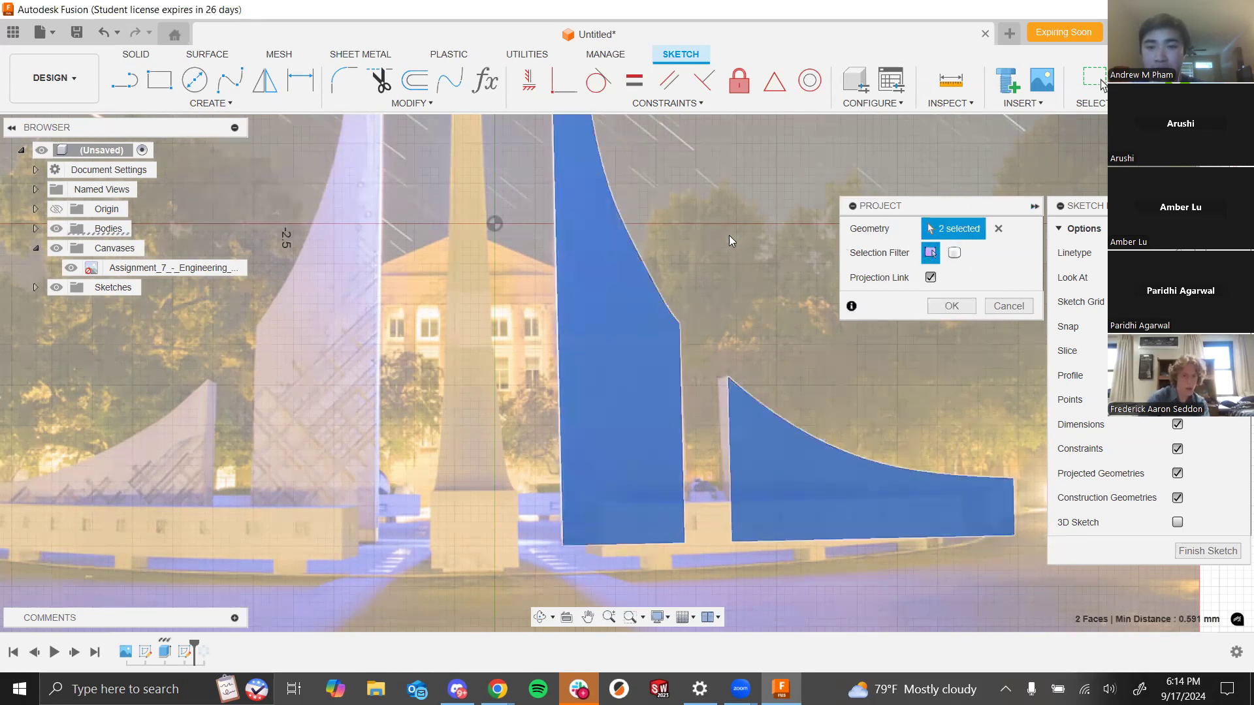
{"action": "left_click", "coordinate": [961, 311]}
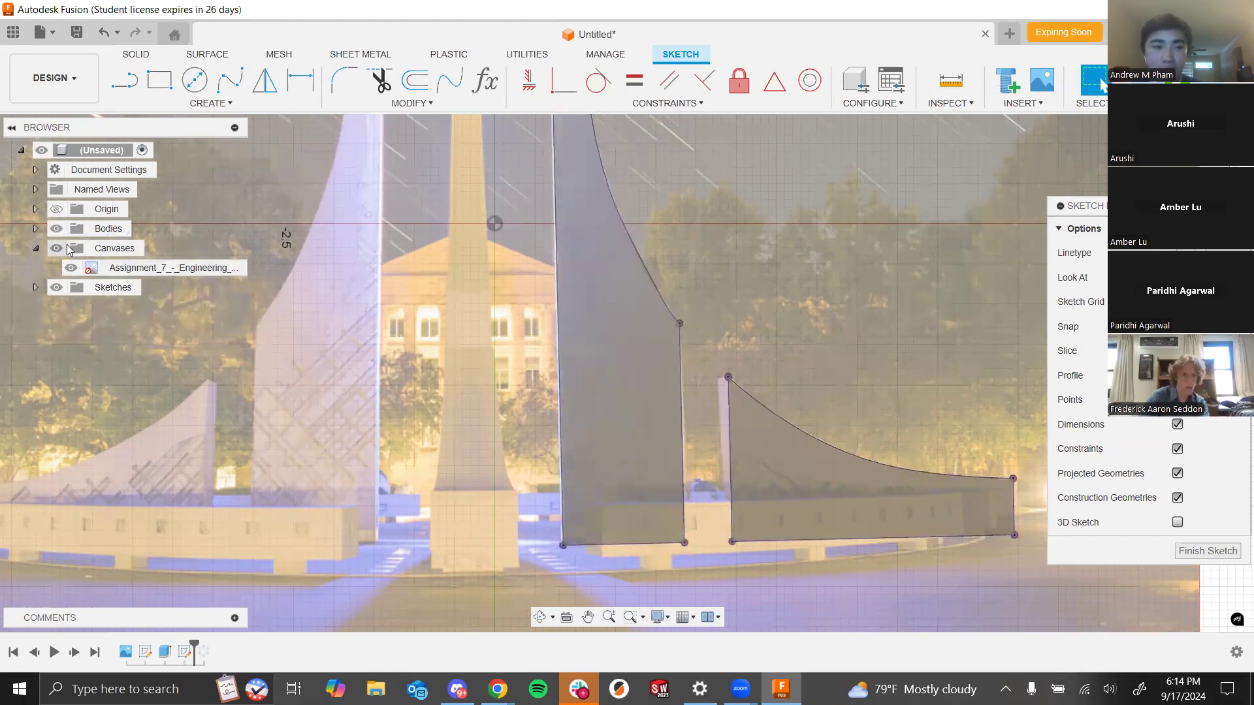
- Toggle the visibility of the bodies and the canvas to compare the projected outlines with the photo
{"action": "left_click", "coordinate": [35, 229]}
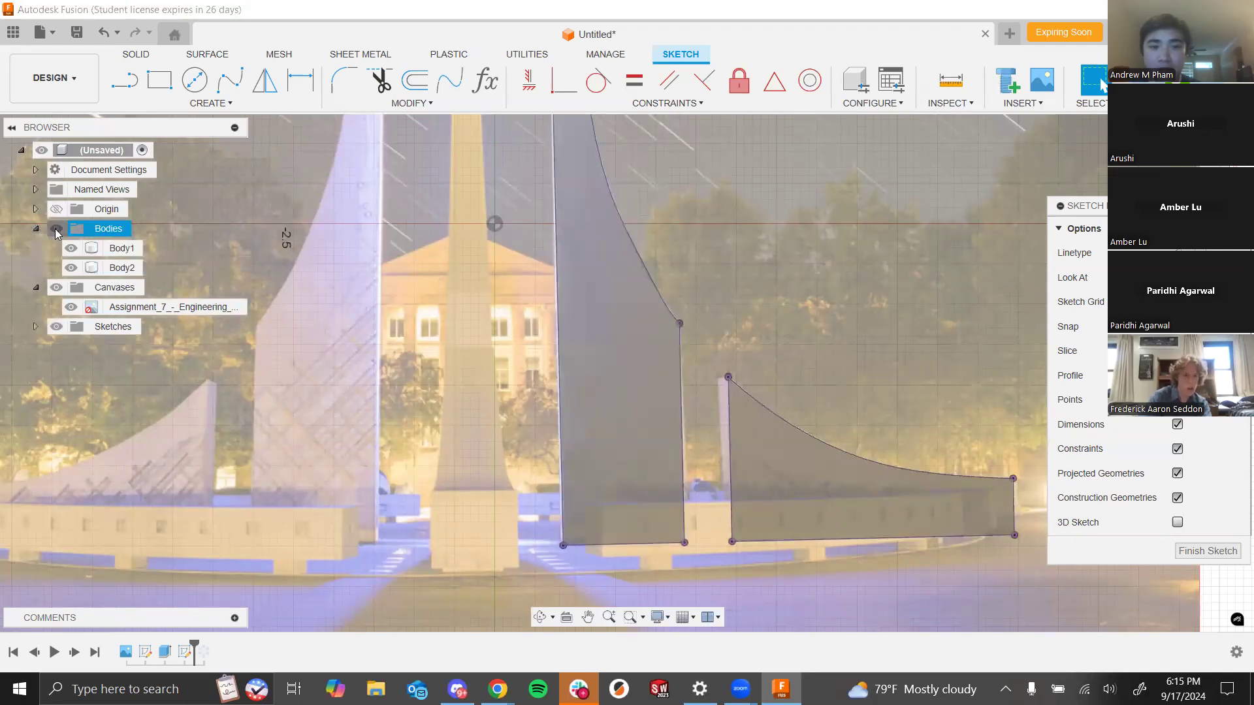
{"action": "left_click", "coordinate": [57, 228]}
{"action": "scroll", "coordinate": [826, 272], "scroll_direction": "down", "scroll_amount": 1}
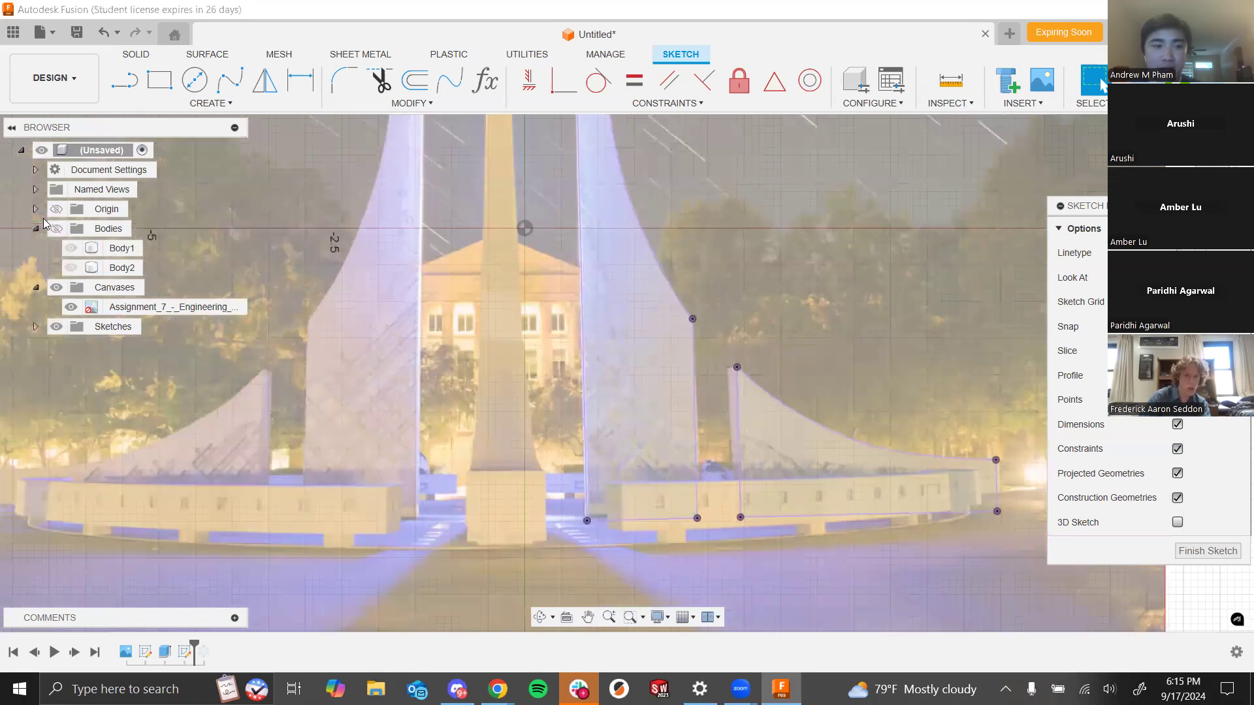
{"action": "left_click", "coordinate": [57, 288]}
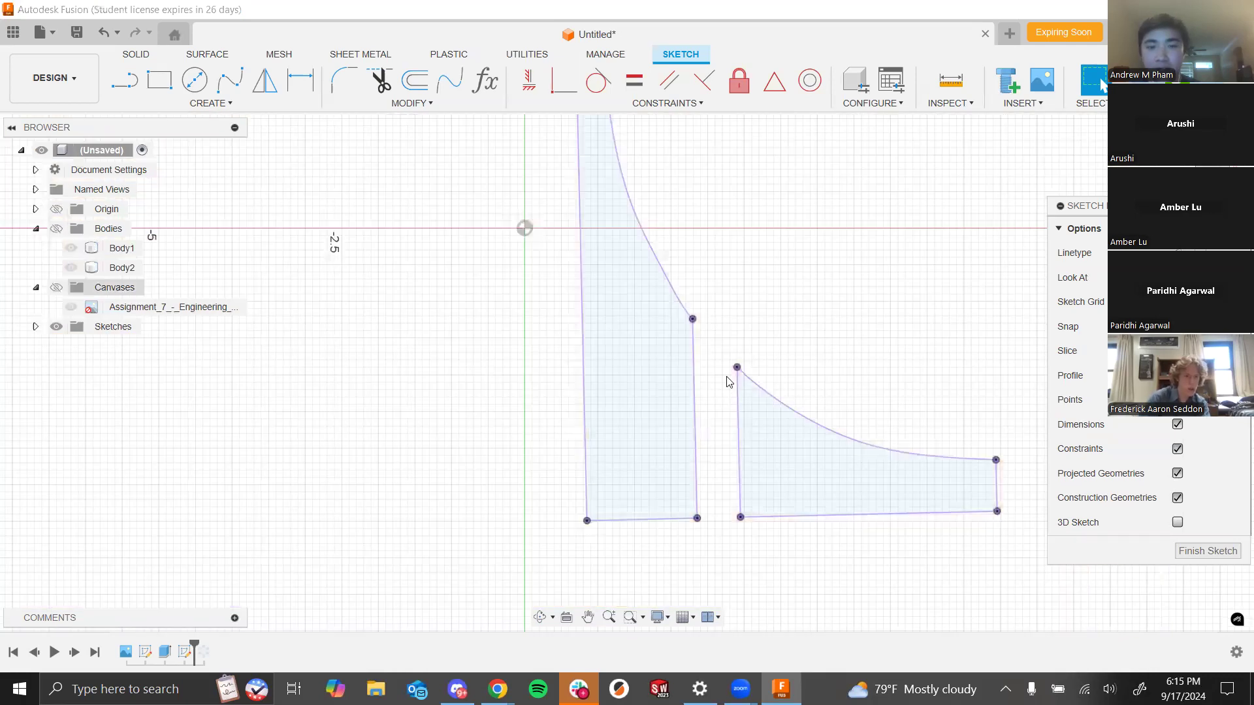
{"action": "left_click", "coordinate": [56, 229]}
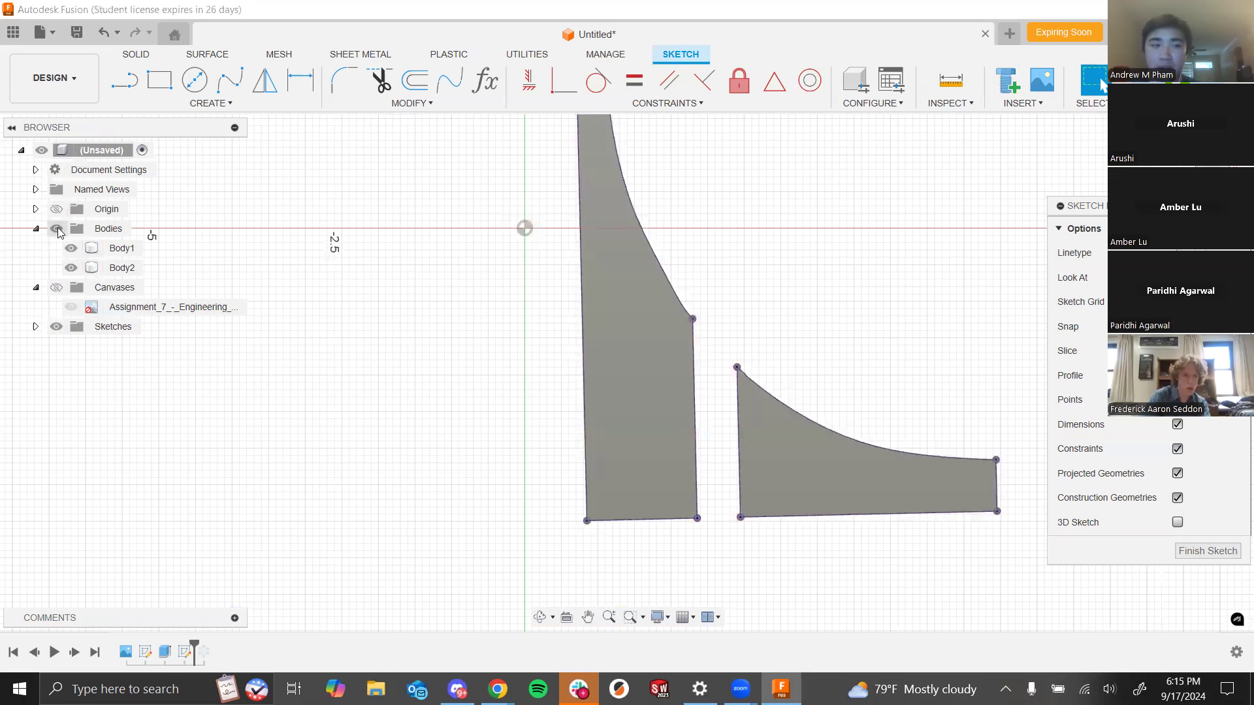
{"action": "left_click", "coordinate": [57, 229]}
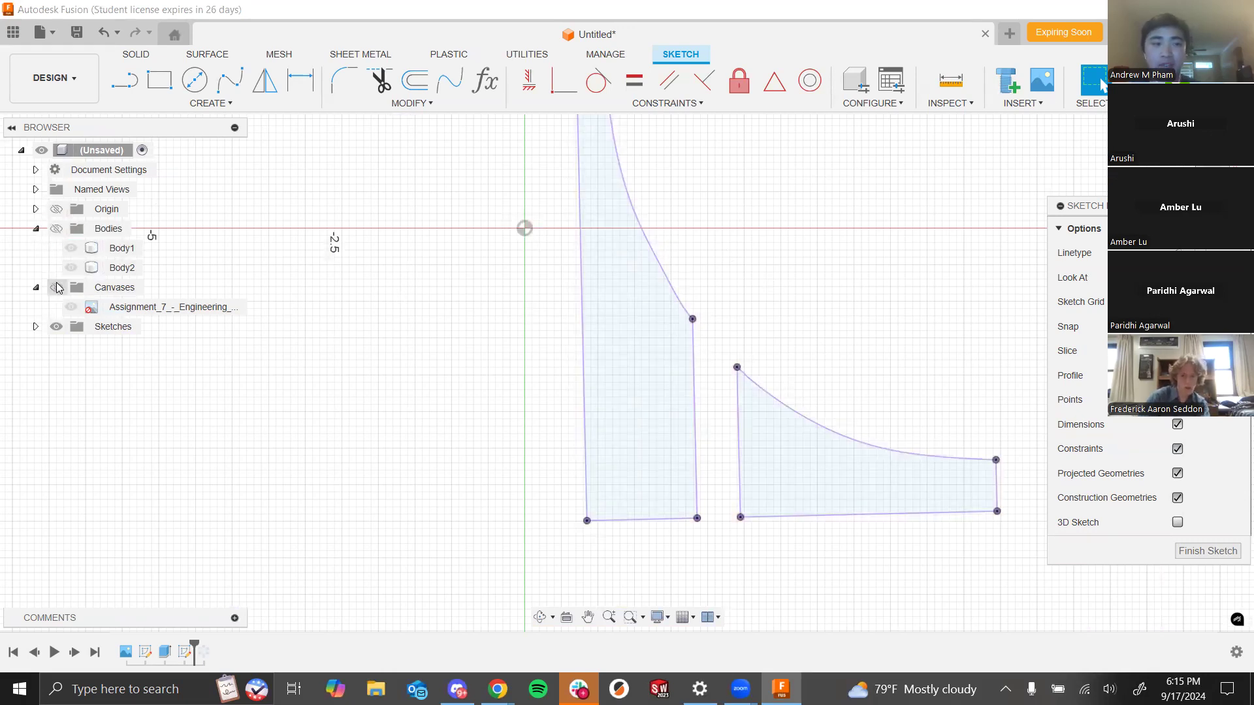
{"action": "left_click", "coordinate": [57, 287]}
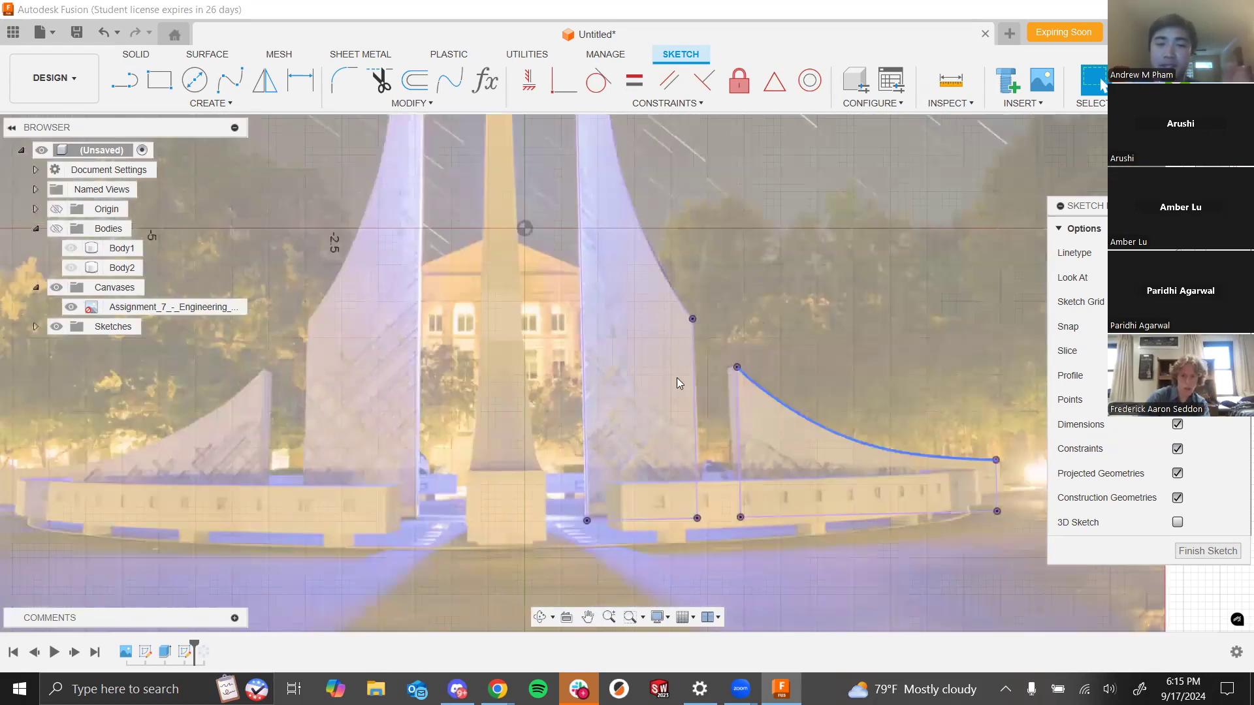
{"action": "scroll", "coordinate": [670, 334], "scroll_direction": "down", "scroll_amount": 3}
{"action": "scroll", "coordinate": [800, 436], "scroll_direction": "down", "scroll_amount": 2}
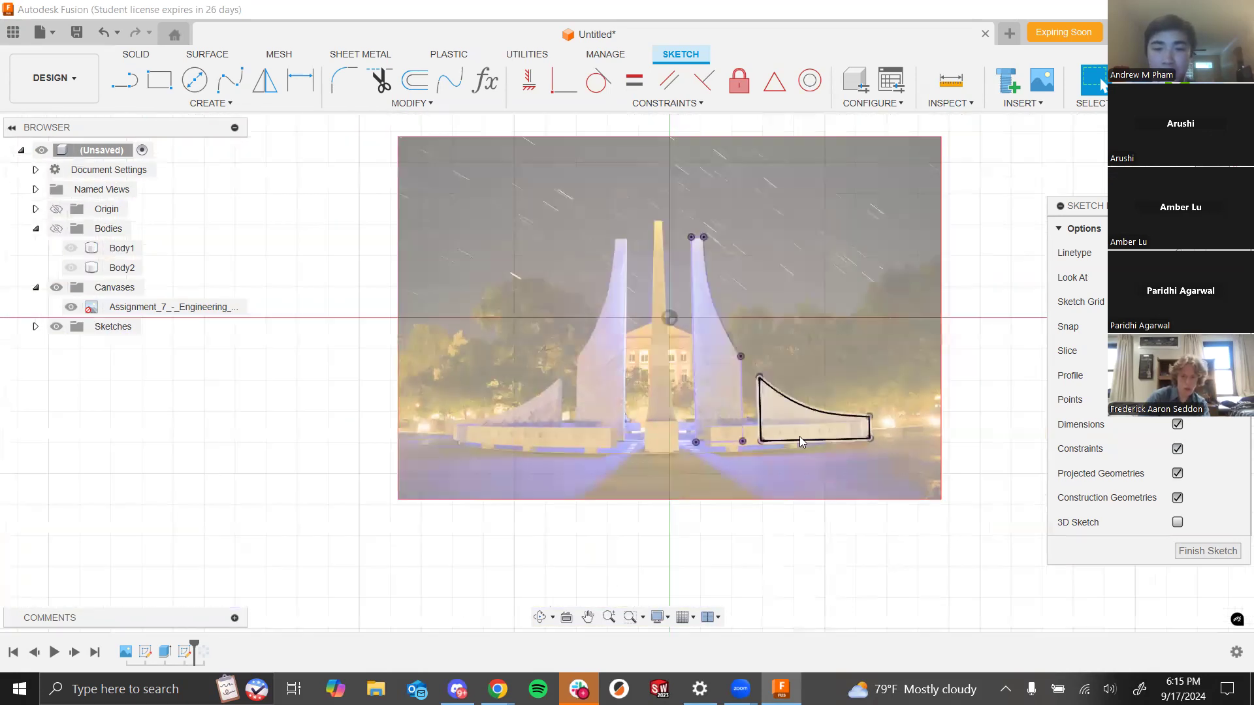
{"action": "scroll", "coordinate": [800, 436], "scroll_direction": "up", "scroll_amount": 5}
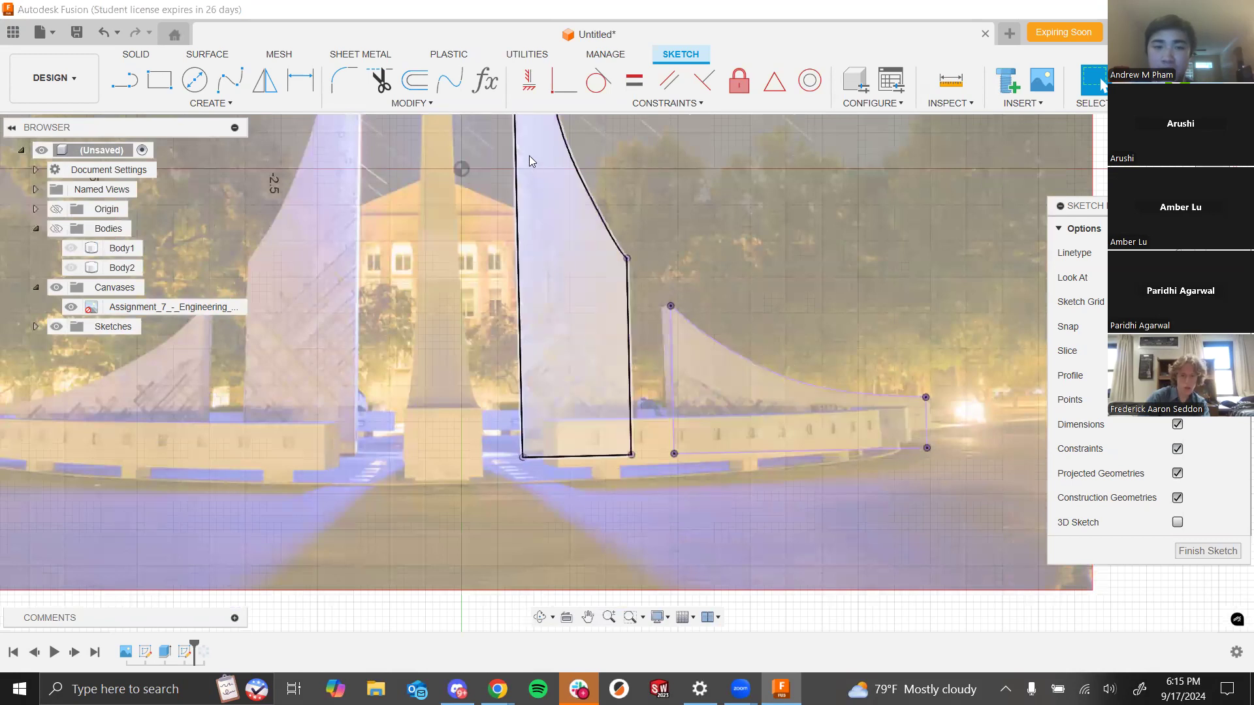
{"action": "scroll", "coordinate": [540, 207], "scroll_direction": "down", "scroll_amount": 5}
{"action": "scroll", "coordinate": [551, 277], "scroll_direction": "up", "scroll_amount": 4}
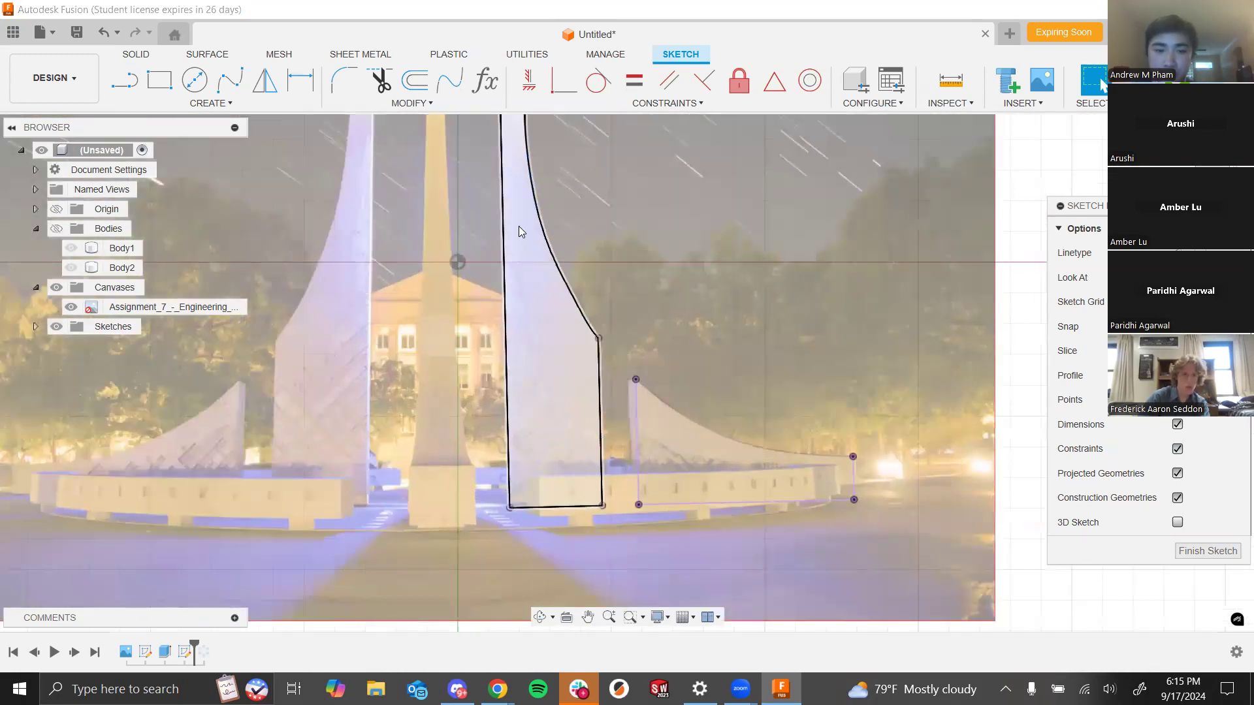
{"action": "left_click", "coordinate": [229, 81]}
{"action": "scroll", "coordinate": [591, 418], "scroll_direction": "up", "scroll_amount": 6}
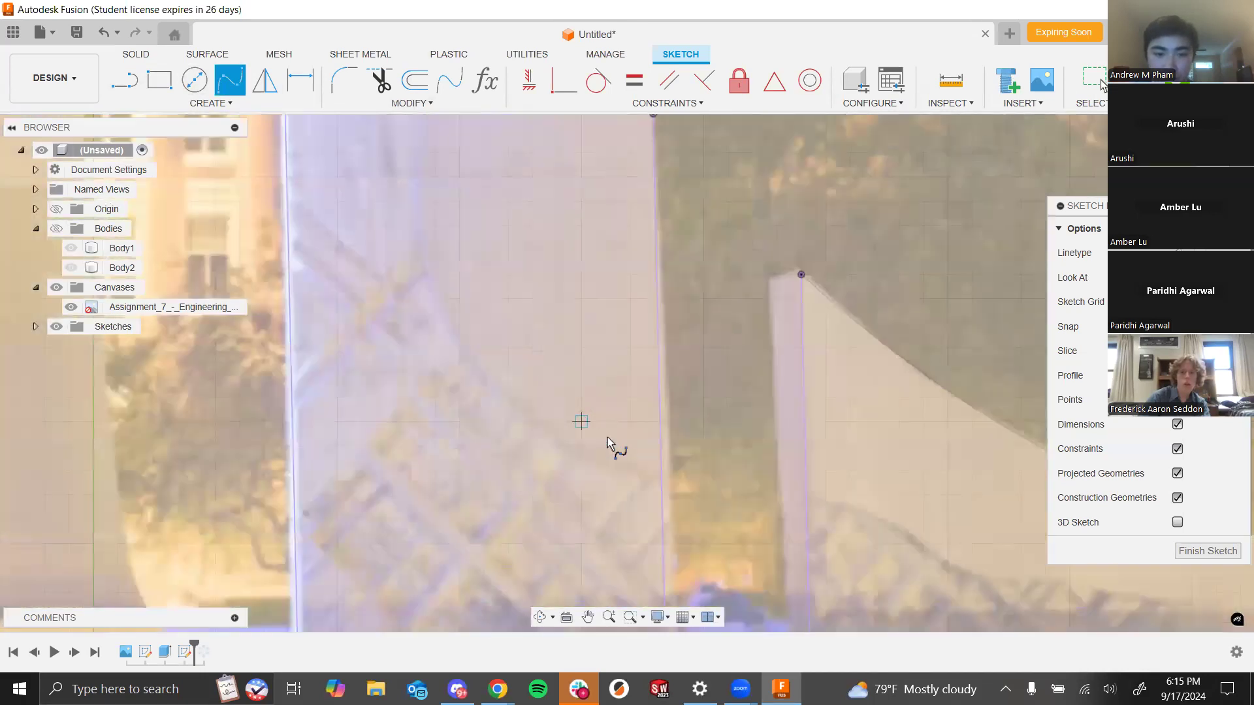
{"action": "scroll", "coordinate": [660, 411], "scroll_direction": "down", "scroll_amount": 5}
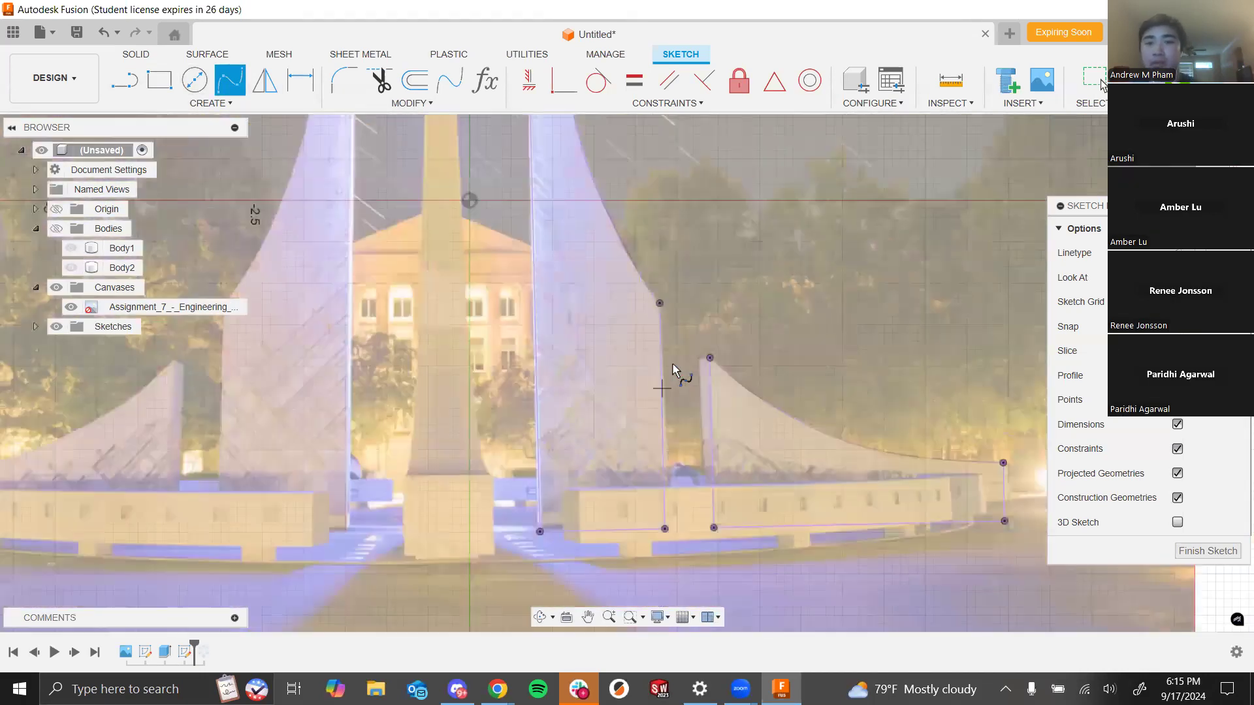
{"action": "key", "text": "Escape"}
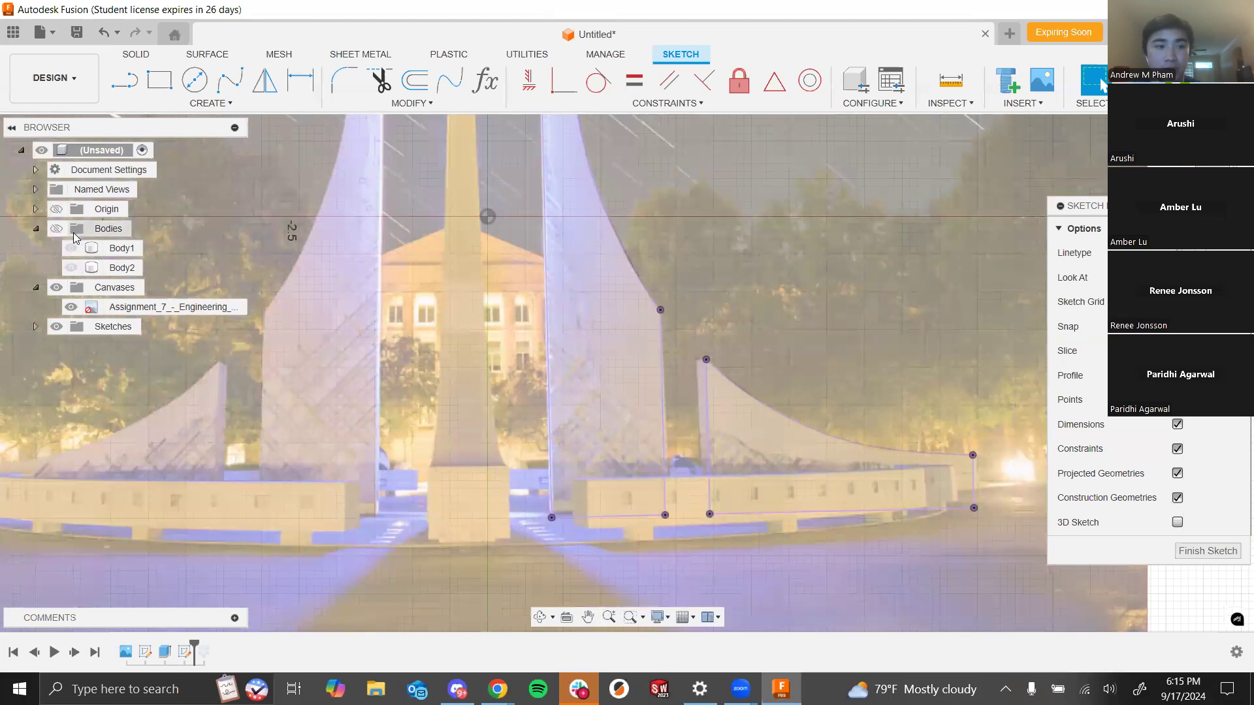
- Select the previously projected spire and wing outlines in the sketch and delete them
{"action": "left_click", "coordinate": [56, 228]}
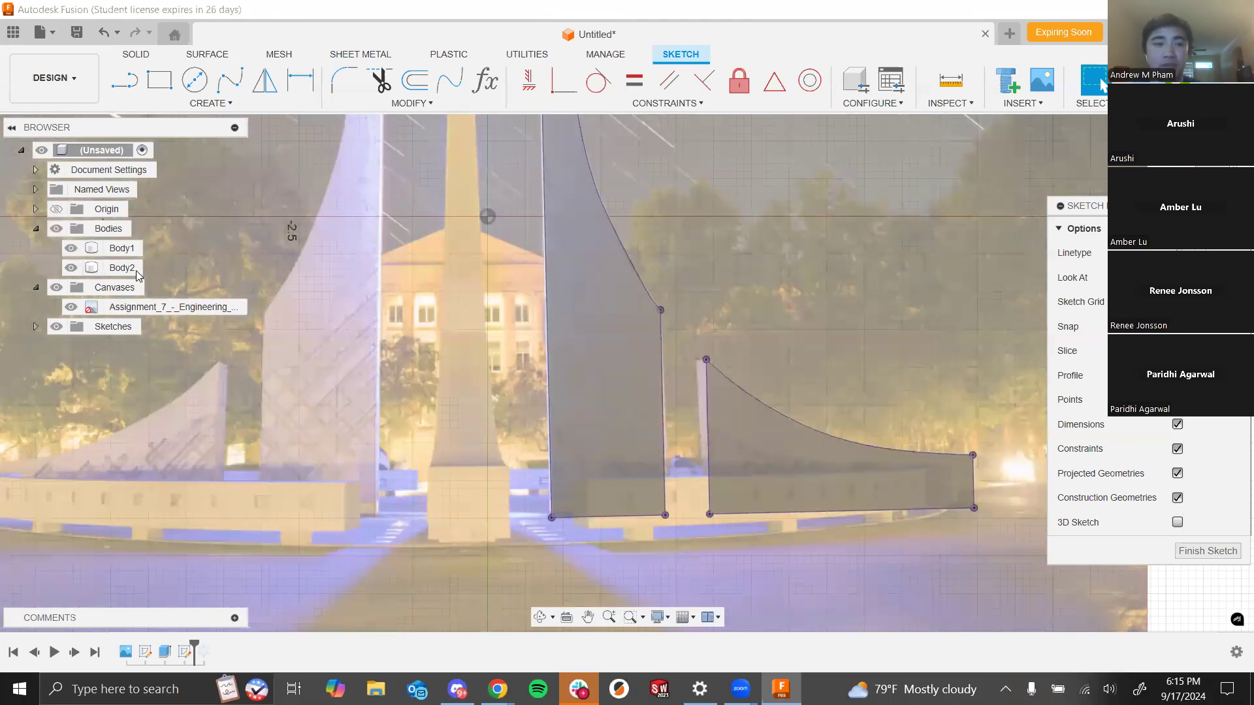
{"action": "scroll", "coordinate": [1009, 551], "scroll_direction": "down", "scroll_amount": 2}
{"action": "left_click_drag", "start_coordinate": [1023, 560], "coordinate": [582, 152]}
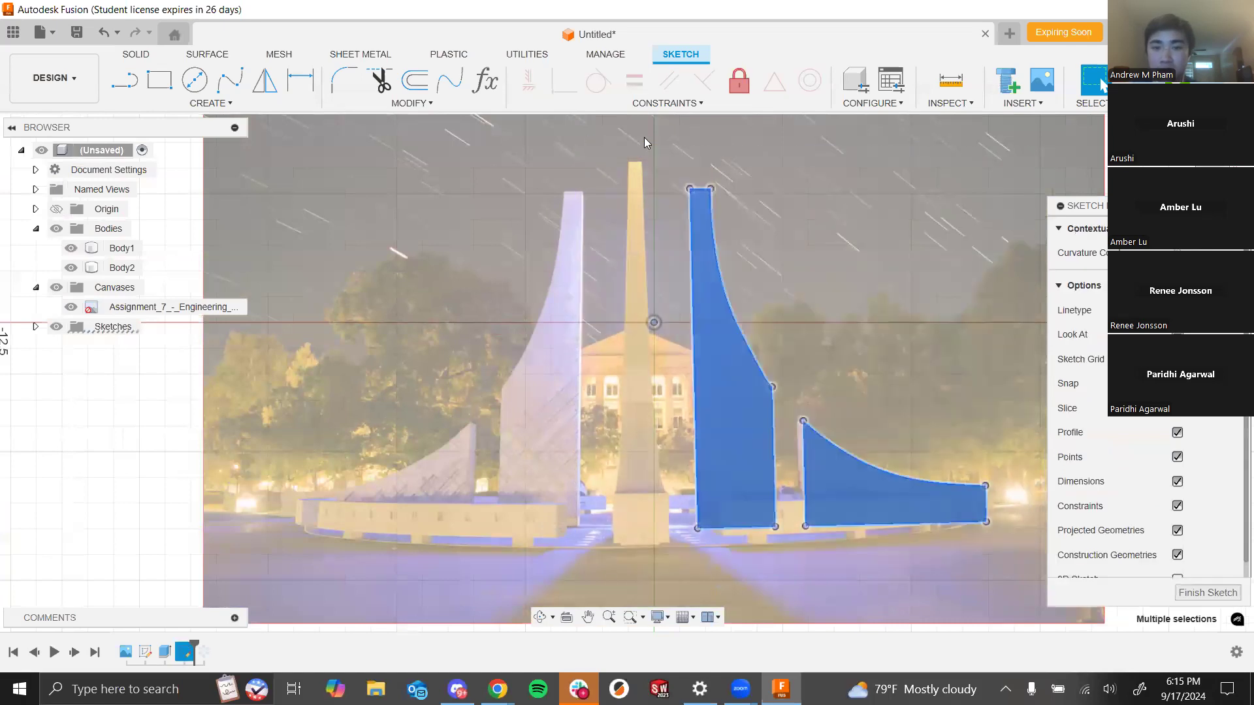
{"action": "left_click", "coordinate": [1043, 516]}
{"action": "left_click", "coordinate": [56, 228]}
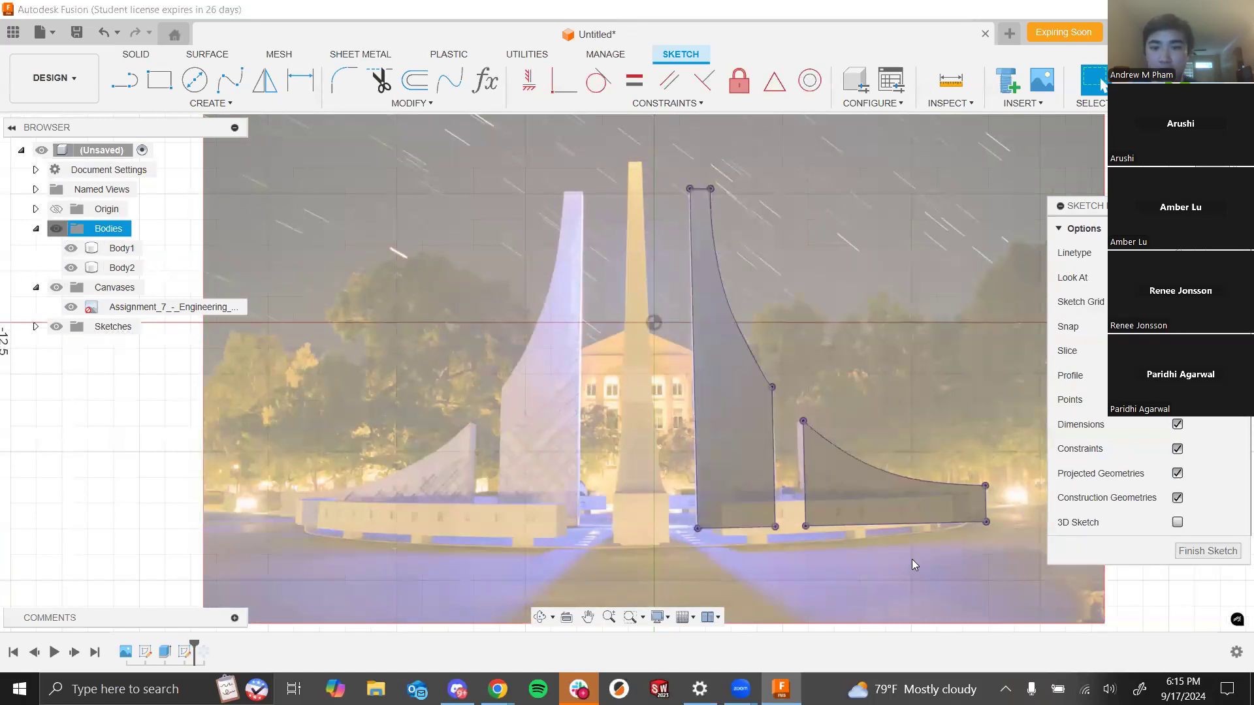
{"action": "left_click_drag", "start_coordinate": [1045, 592], "coordinate": [637, 151]}
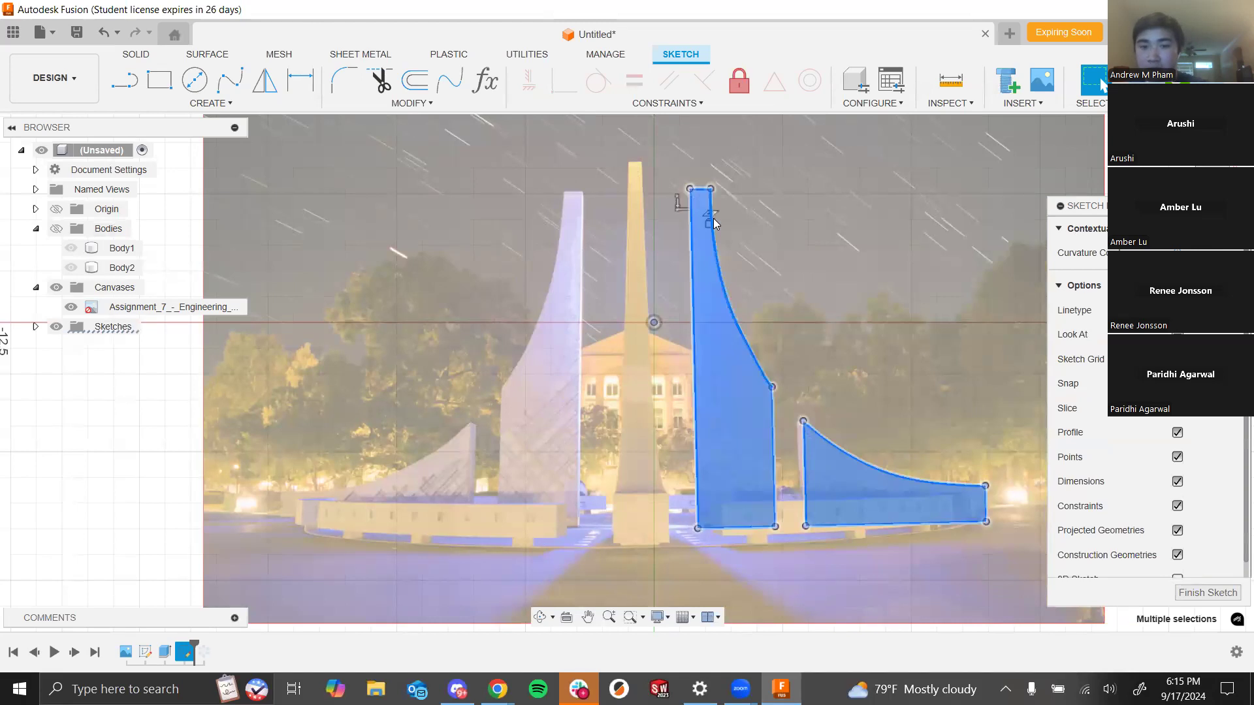
{"action": "key", "text": "Delete"}
{"action": "left_click", "coordinate": [57, 229]}
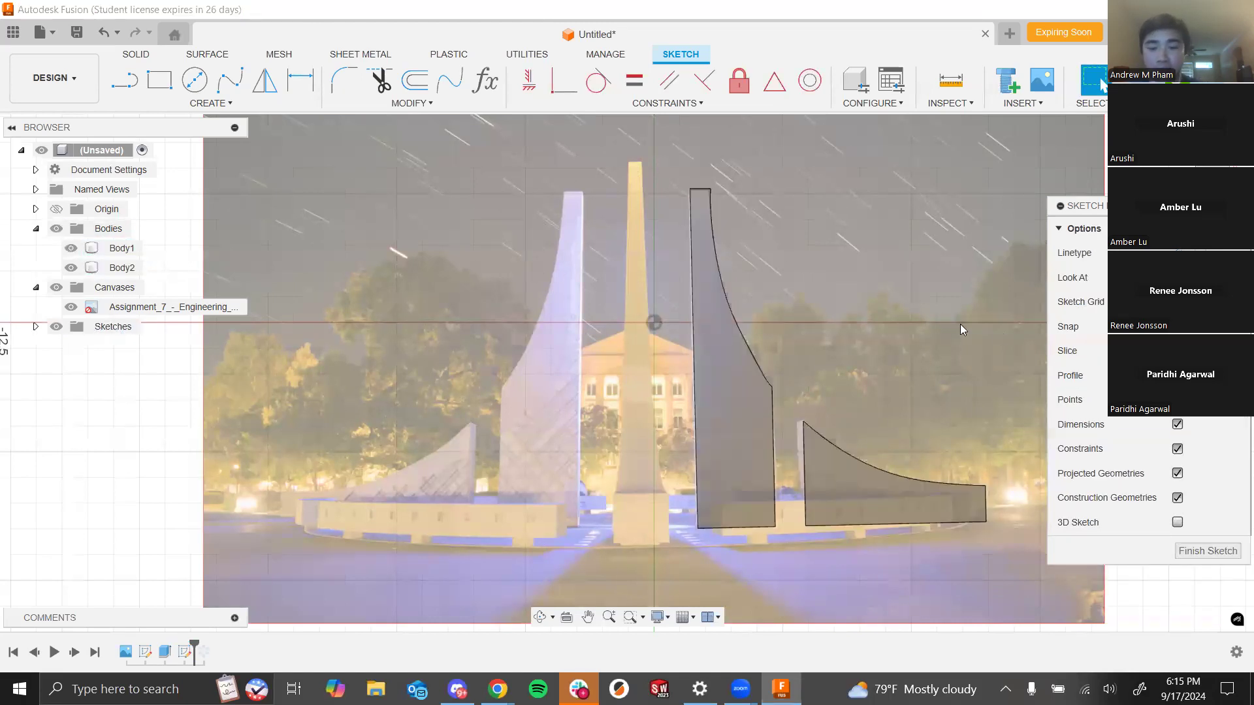
- Re-project the faces of the tall spire body and the wing body into the sketch
{"action": "key", "text": "p"}
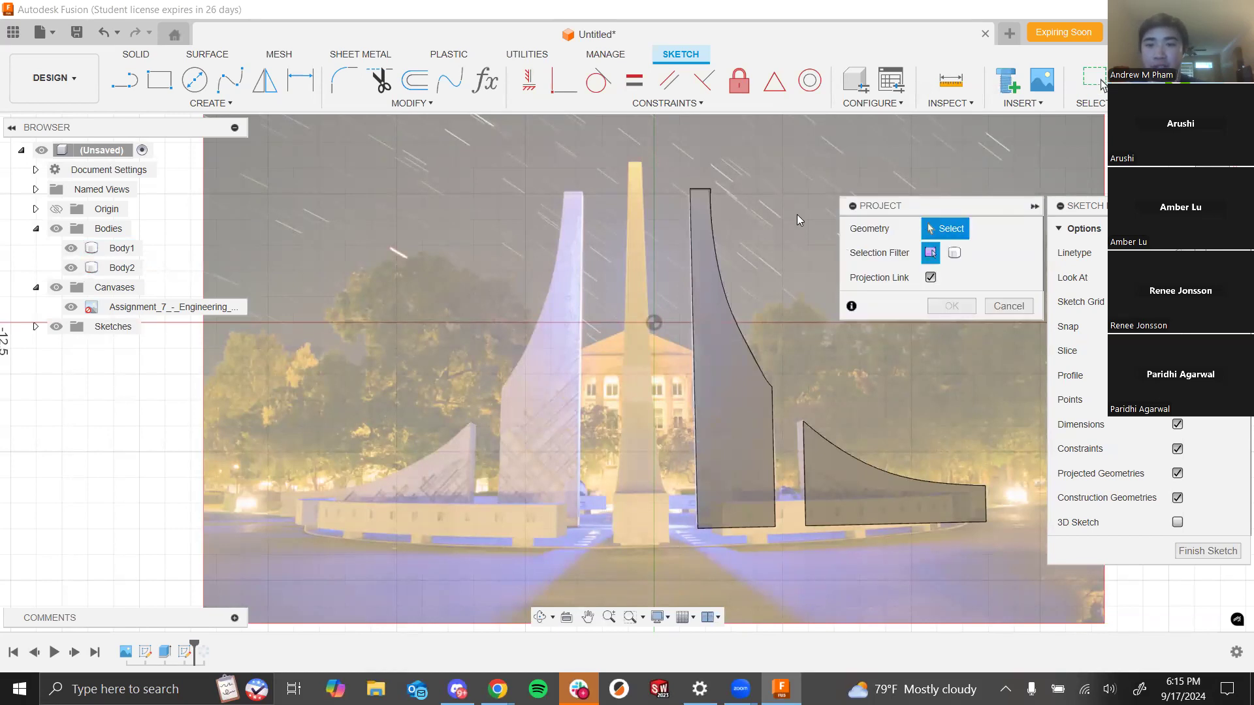
{"action": "left_click", "coordinate": [732, 447]}
{"action": "left_click", "coordinate": [863, 493]}
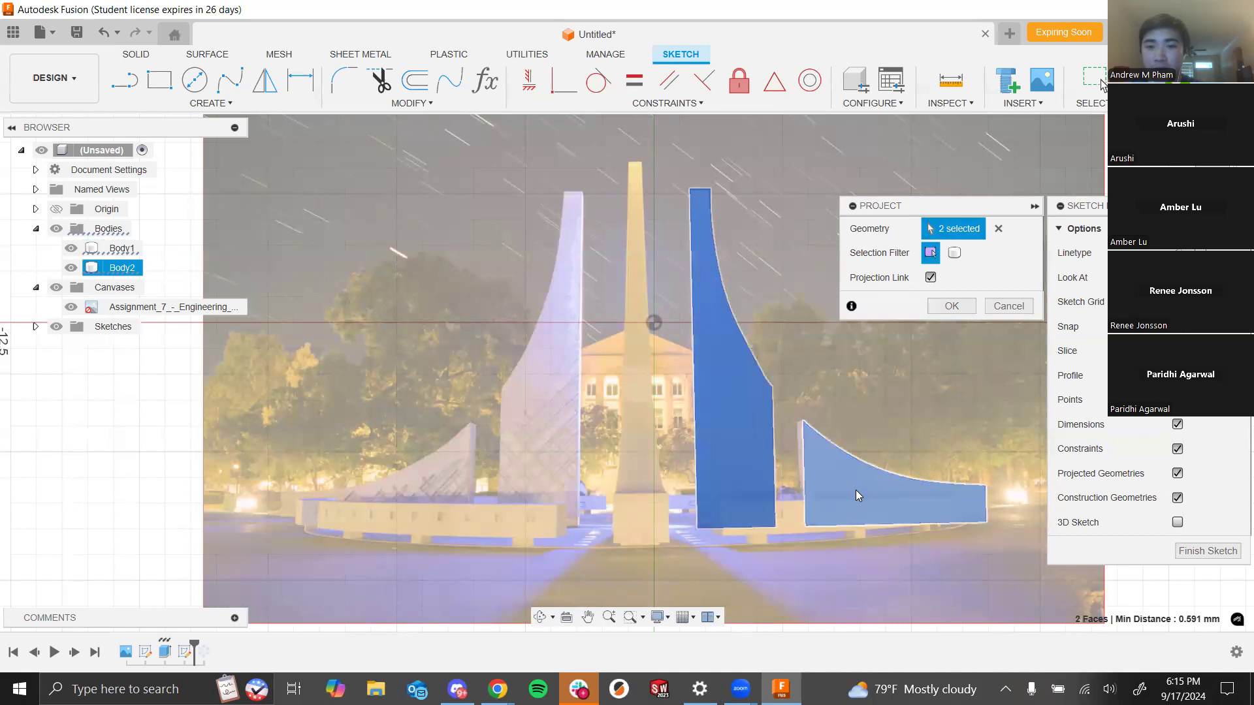
{"action": "left_click", "coordinate": [950, 306]}
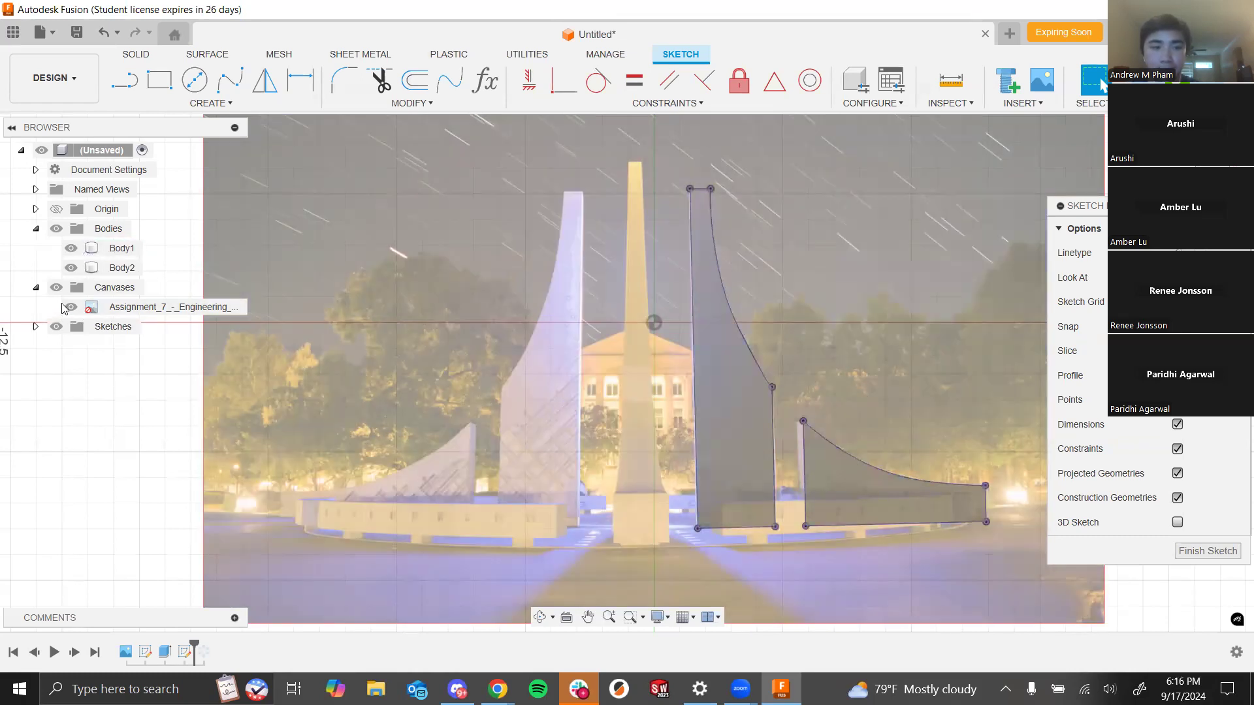
- Hide the bodies and trace a fit-point spline over the photo from the top of the tall spire down its inner curve and across the wing
{"action": "left_click", "coordinate": [57, 230]}
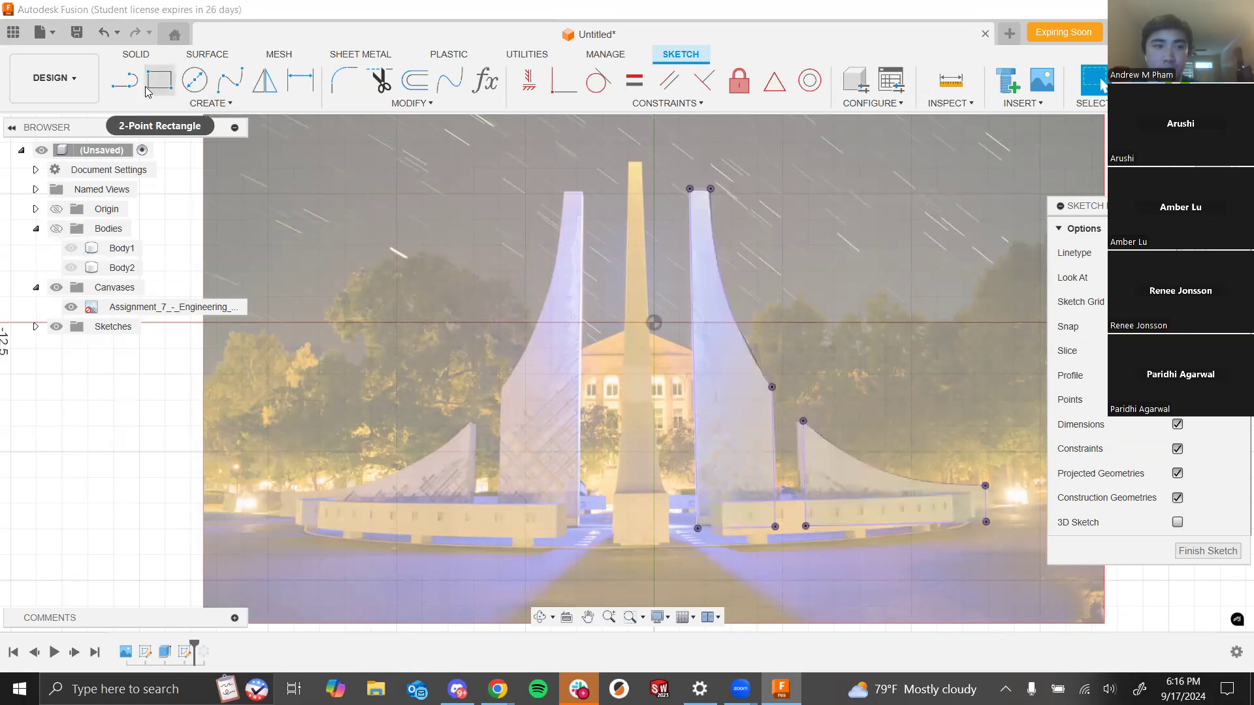
{"action": "left_click", "coordinate": [230, 80]}
{"action": "scroll", "coordinate": [747, 468], "scroll_direction": "up", "scroll_amount": 5}
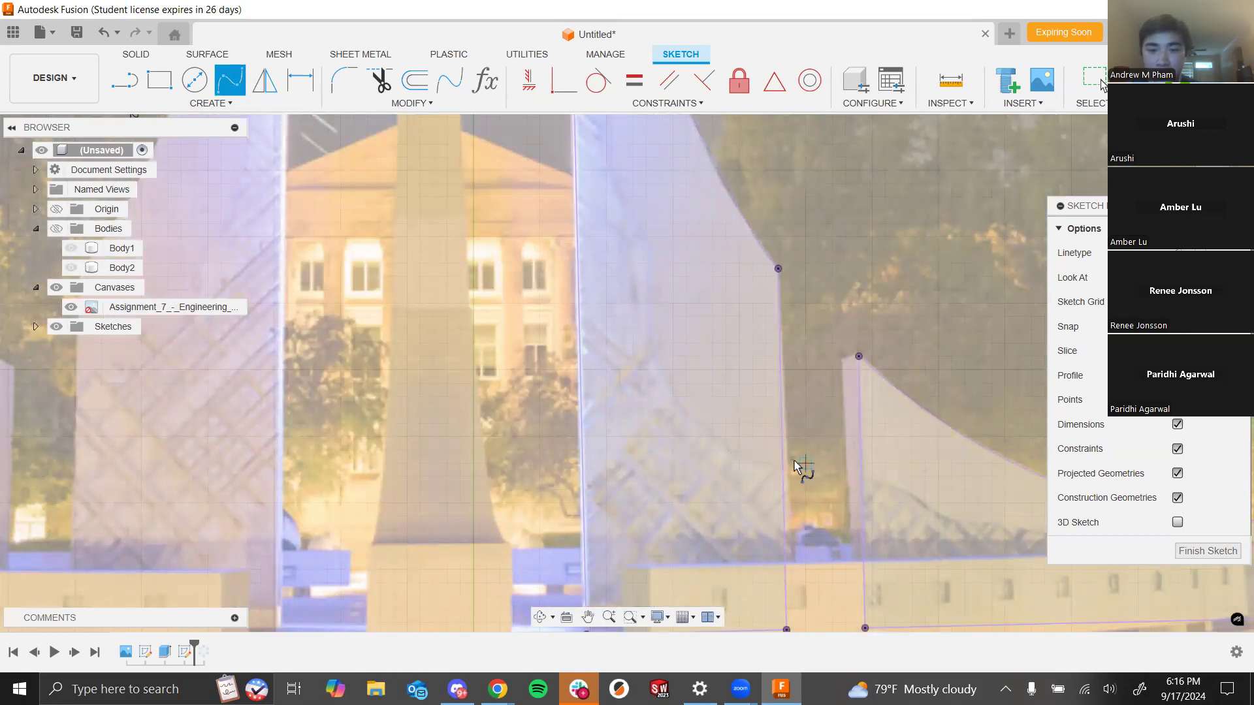
{"action": "left_click", "coordinate": [782, 465]}
{"action": "left_click", "coordinate": [742, 449]}
{"action": "left_click", "coordinate": [664, 378]}
{"action": "left_click", "coordinate": [646, 276]}
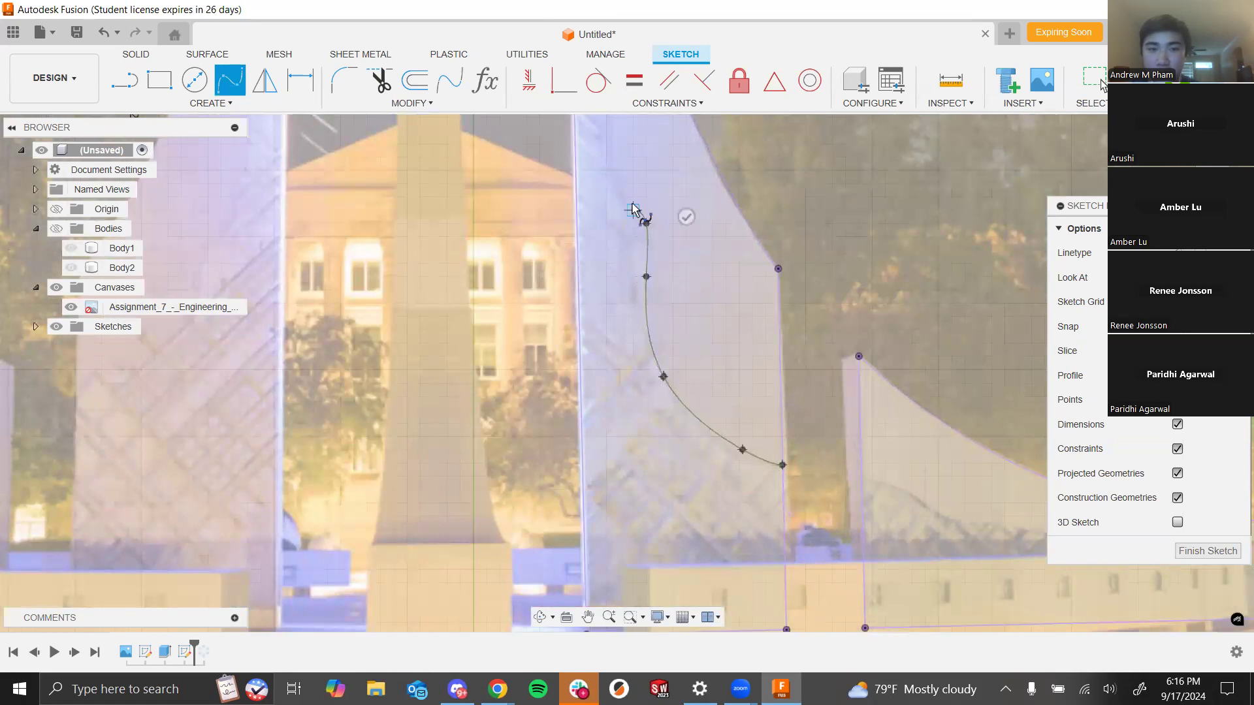
{"action": "scroll", "coordinate": [606, 216], "scroll_direction": "down", "scroll_amount": 5}
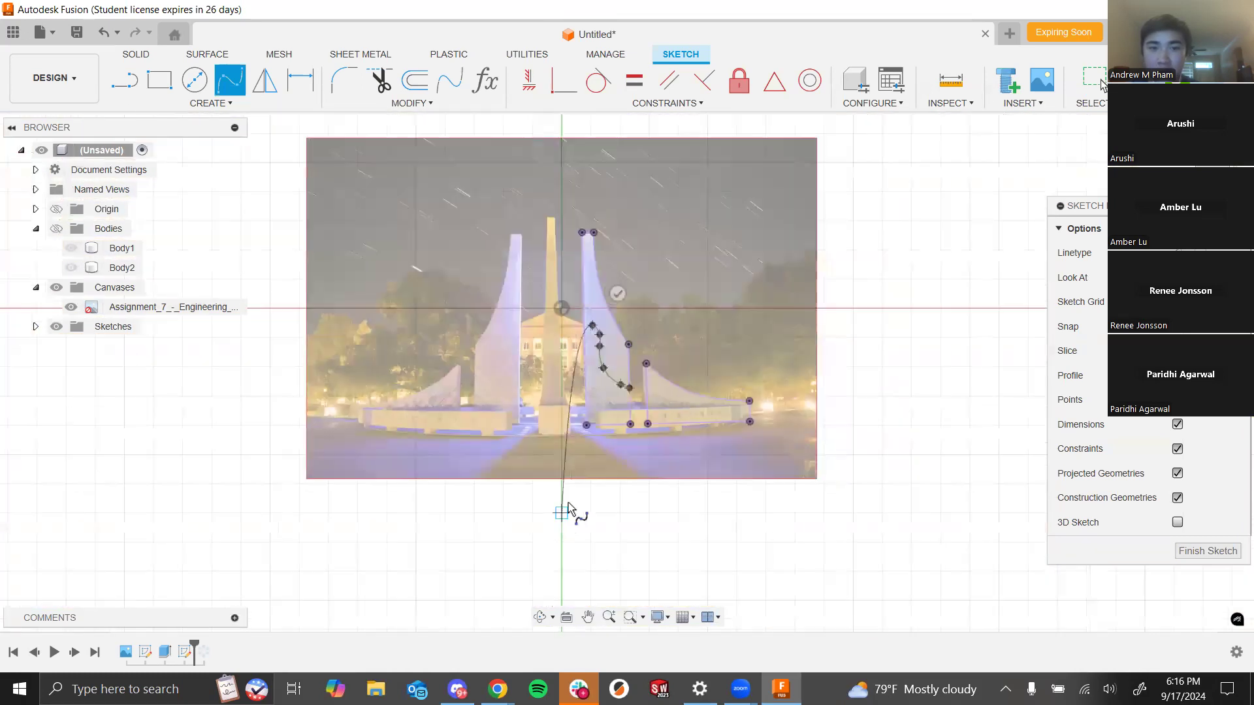
{"action": "scroll", "coordinate": [586, 292], "scroll_direction": "up", "scroll_amount": 6}
{"action": "scroll", "coordinate": [570, 333], "scroll_direction": "up", "scroll_amount": 1}
{"action": "left_click", "coordinate": [629, 362]}
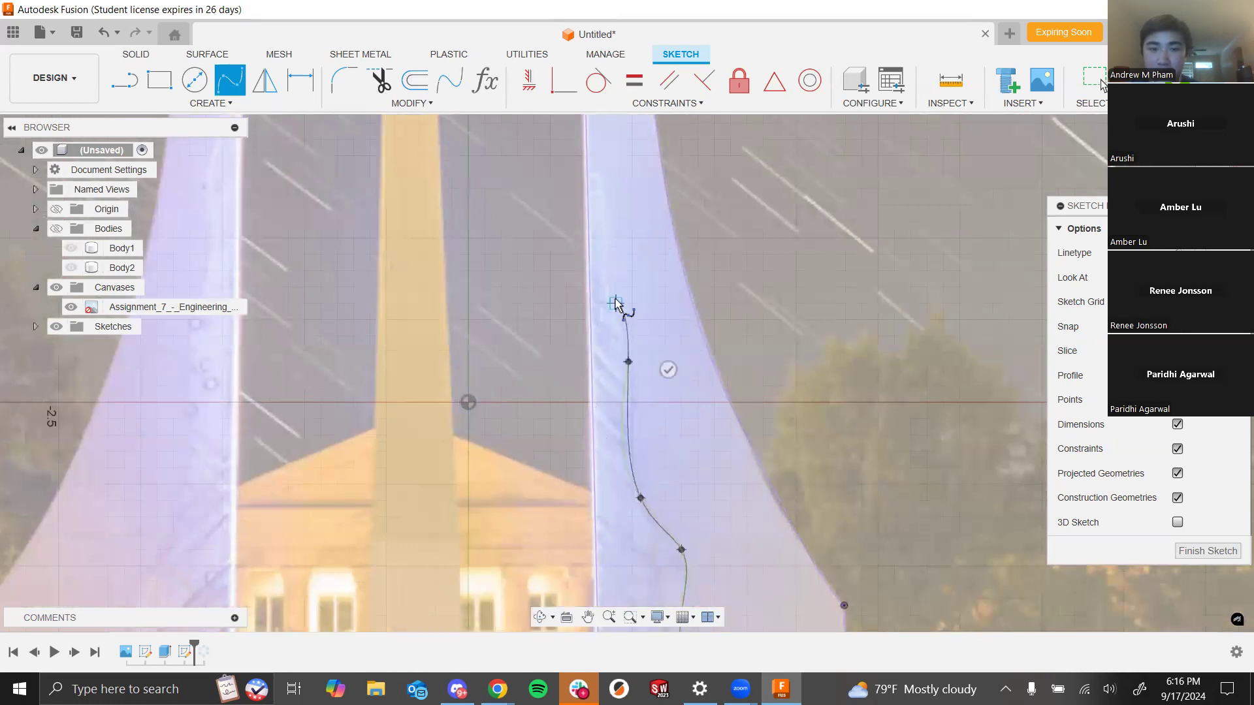
{"action": "left_click", "coordinate": [606, 192]}
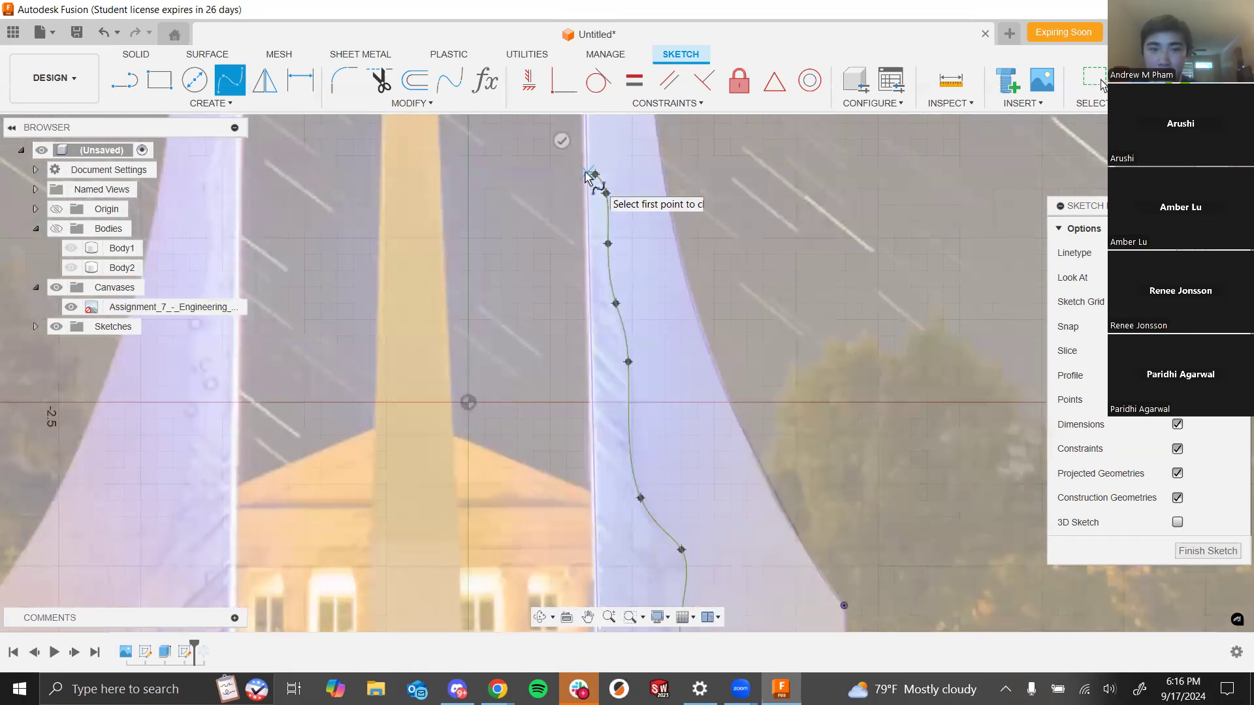
{"action": "left_click", "coordinate": [587, 173]}
{"action": "left_click", "coordinate": [562, 141]}
{"action": "scroll", "coordinate": [703, 403], "scroll_direction": "down", "scroll_amount": 10}
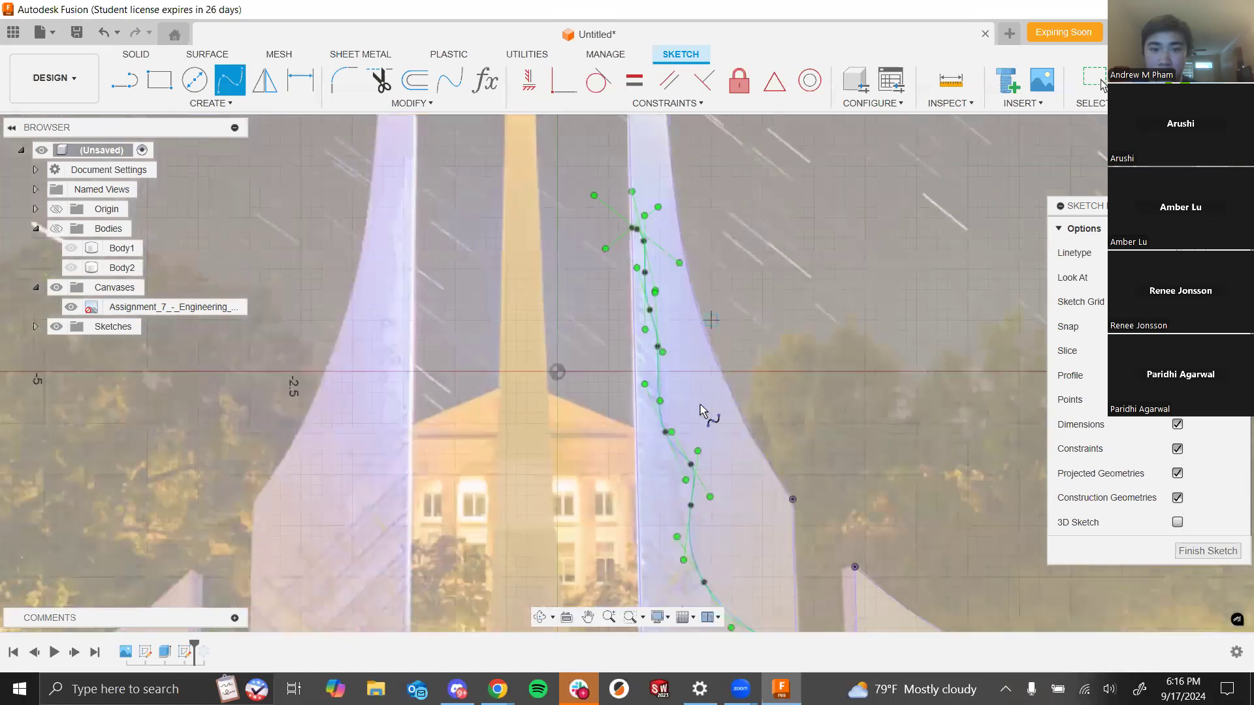
{"action": "scroll", "coordinate": [785, 508], "scroll_direction": "up", "scroll_amount": 10}
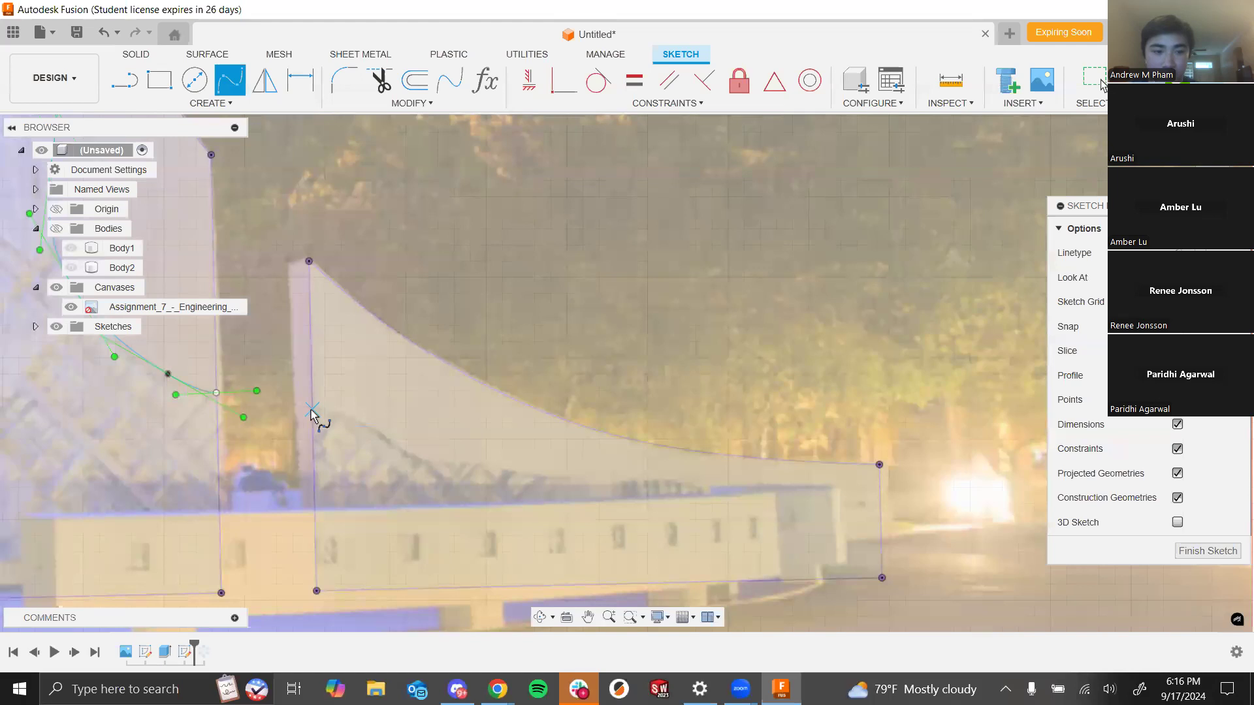
{"action": "left_click", "coordinate": [313, 410]}
{"action": "left_click", "coordinate": [407, 450]}
{"action": "left_click", "coordinate": [458, 461]}
{"action": "left_click", "coordinate": [518, 471]}
{"action": "left_click", "coordinate": [563, 481]}
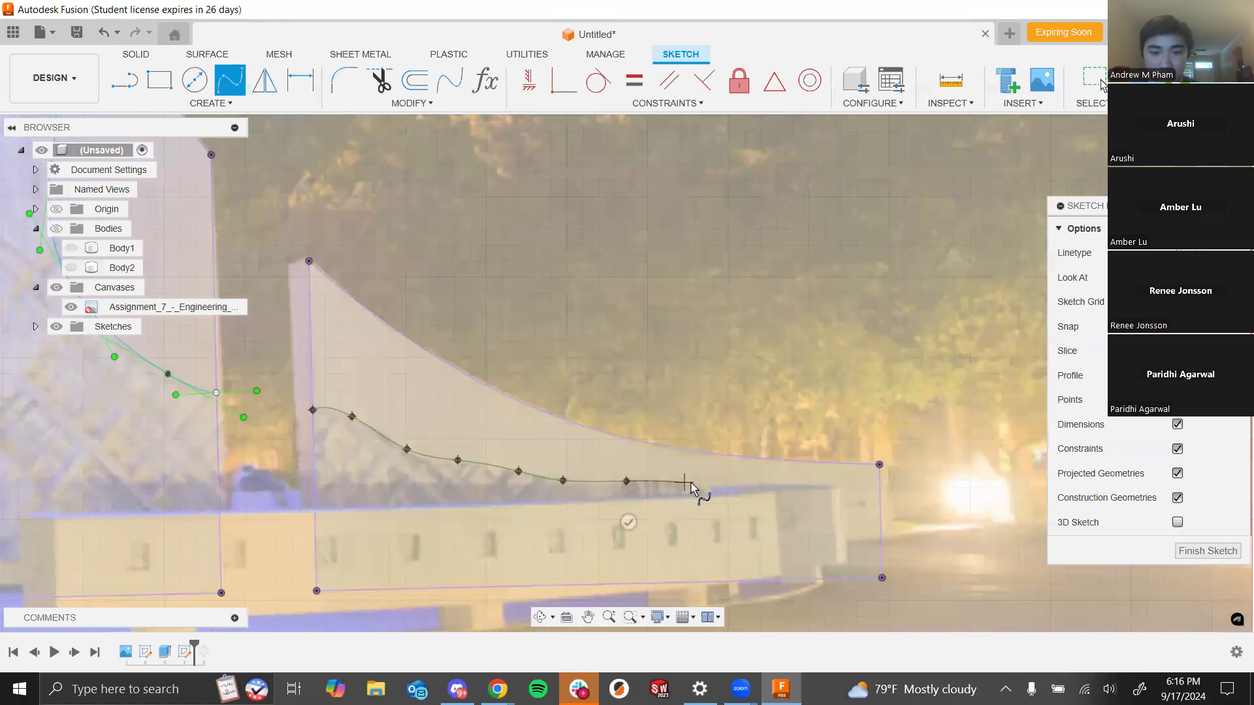
{"action": "left_click", "coordinate": [727, 495]}
{"action": "left_click", "coordinate": [785, 481]}
{"action": "left_click", "coordinate": [844, 492]}
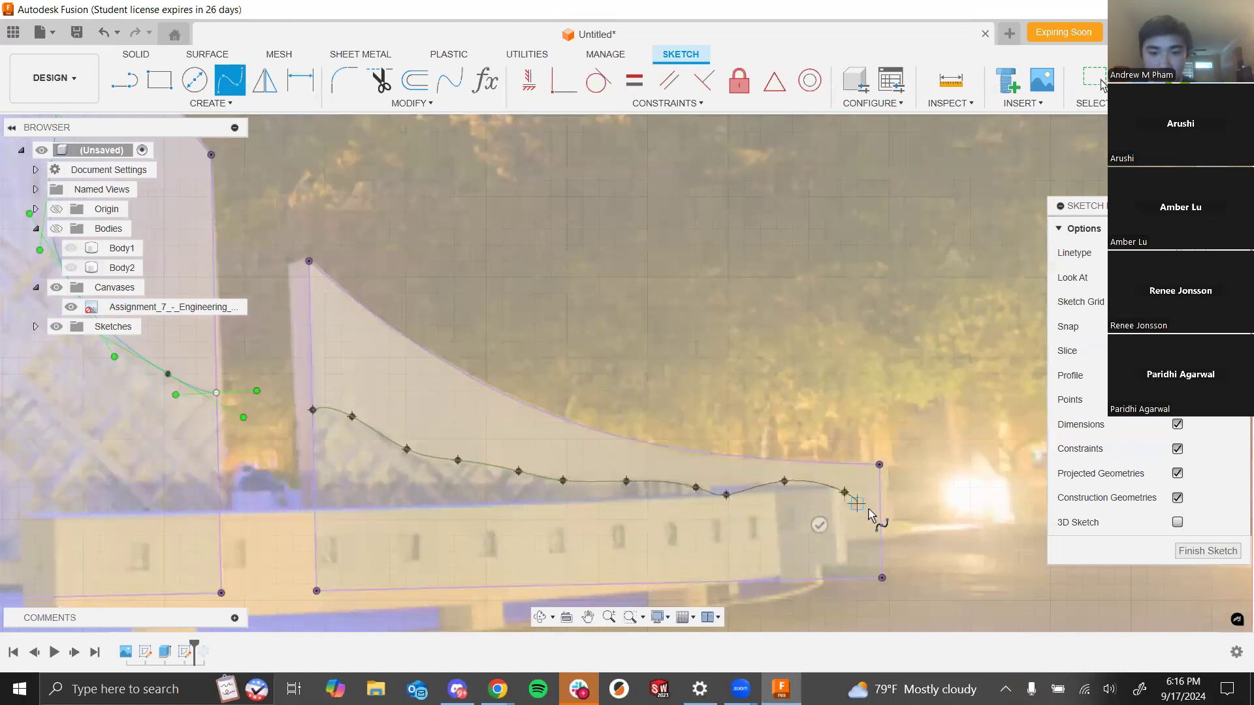
{"action": "left_click", "coordinate": [880, 505]}
{"action": "key", "text": "Return"}
- Hide the reference photo canvas to check the traced spline against the projected outlines
{"action": "scroll", "coordinate": [793, 418], "scroll_direction": "down", "scroll_amount": 5}
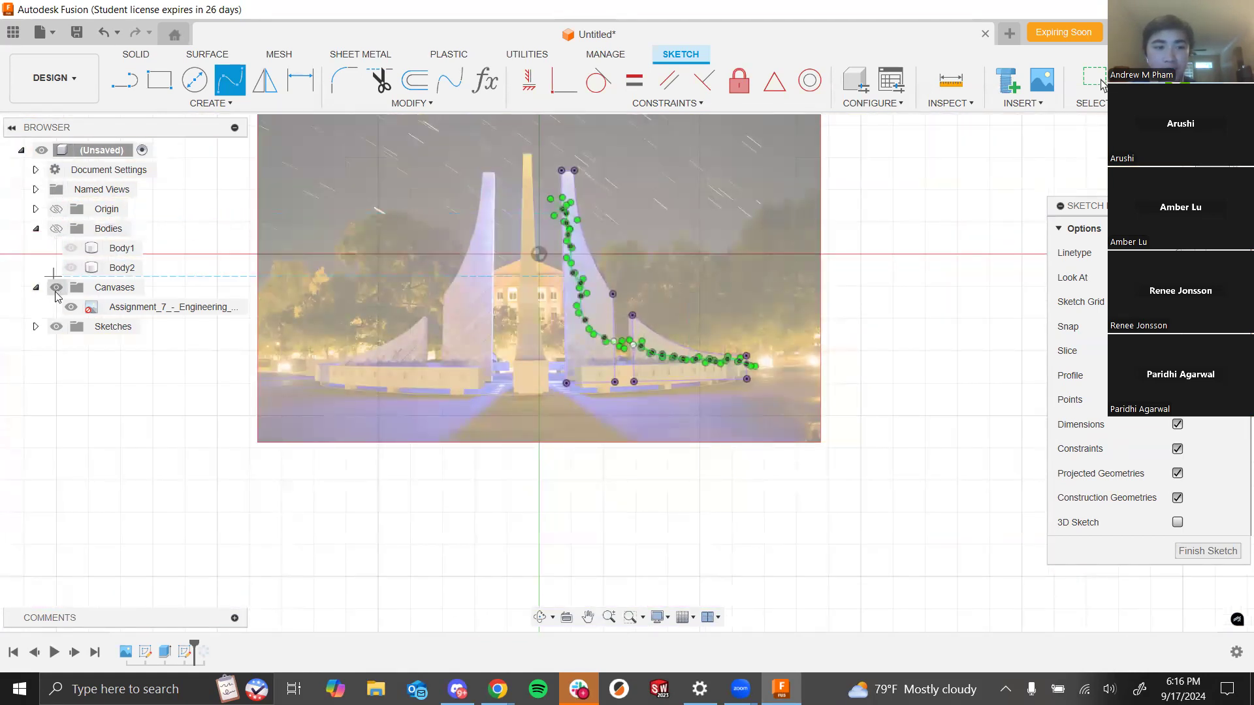
{"action": "left_click", "coordinate": [56, 287]}
{"action": "scroll", "coordinate": [642, 343], "scroll_direction": "up", "scroll_amount": 5}
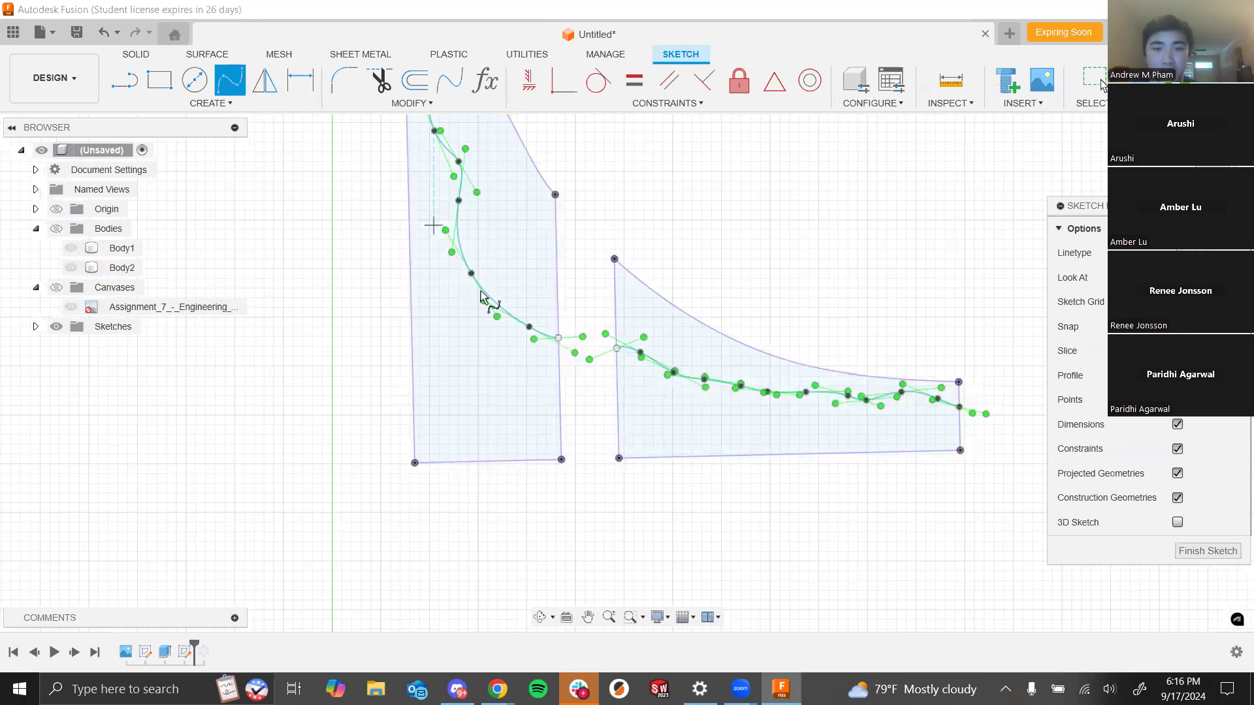
{"action": "scroll", "coordinate": [849, 294], "scroll_direction": "down", "scroll_amount": 3}
{"action": "scroll", "coordinate": [835, 280], "scroll_direction": "down", "scroll_amount": 3}
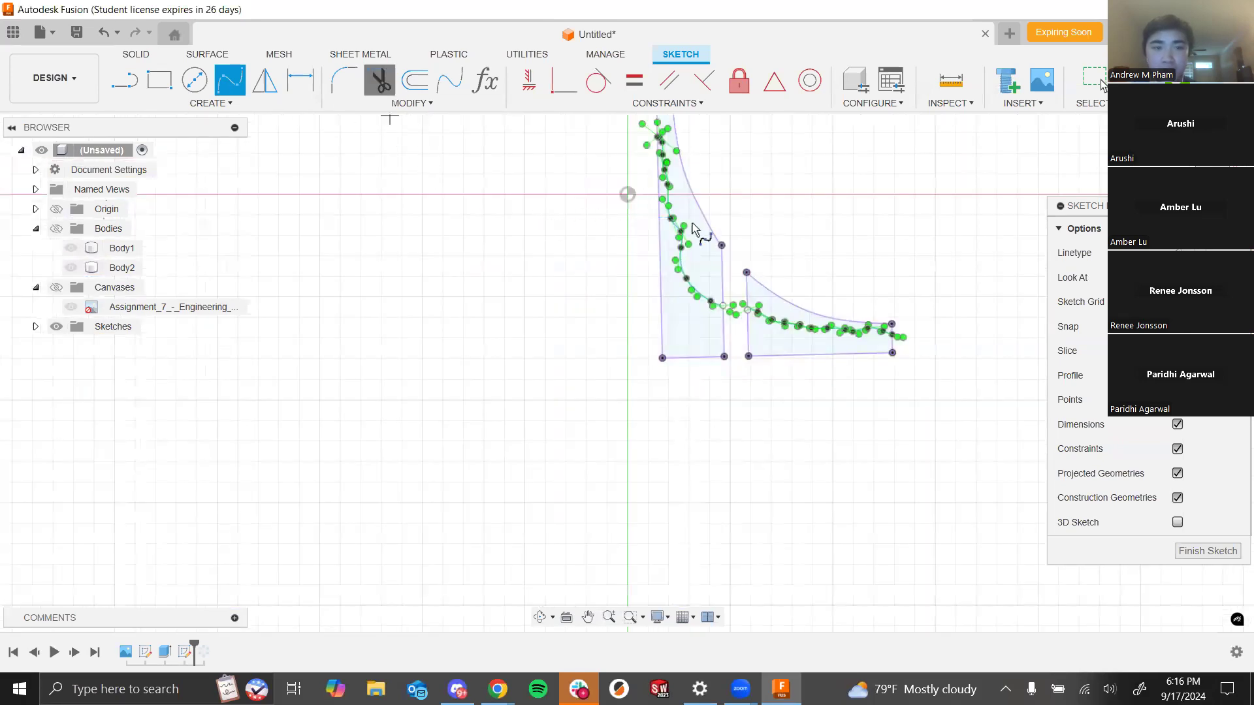
{"action": "left_click", "coordinate": [380, 80]}
{"action": "key", "text": "Escape"}
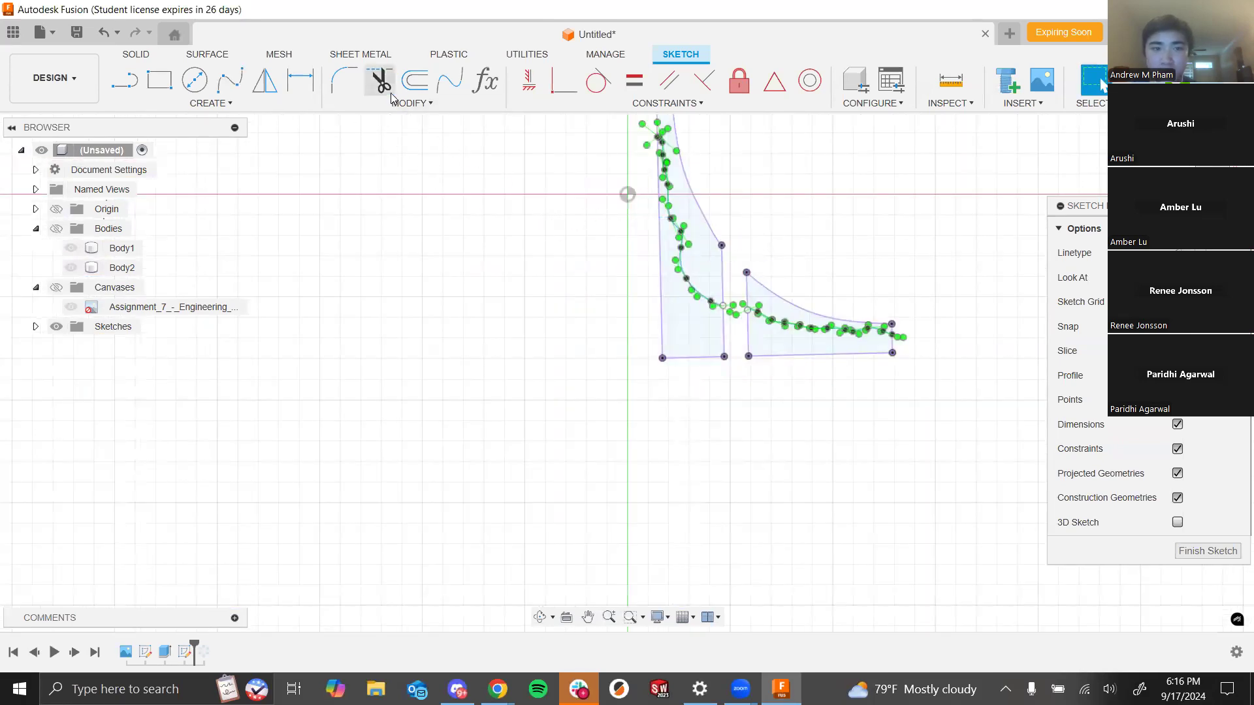
- Finish the sketch
{"action": "scroll", "coordinate": [850, 280], "scroll_direction": "up", "scroll_amount": 5}
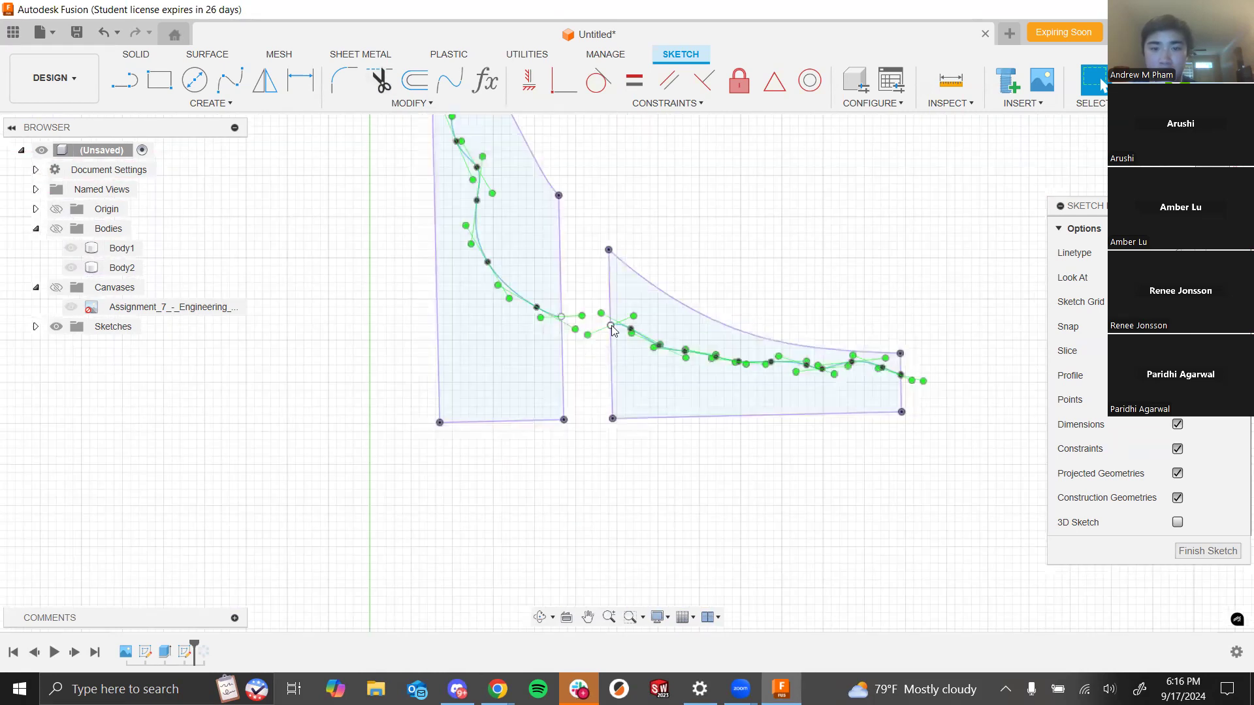
{"action": "scroll", "coordinate": [686, 372], "scroll_direction": "up", "scroll_amount": 2}
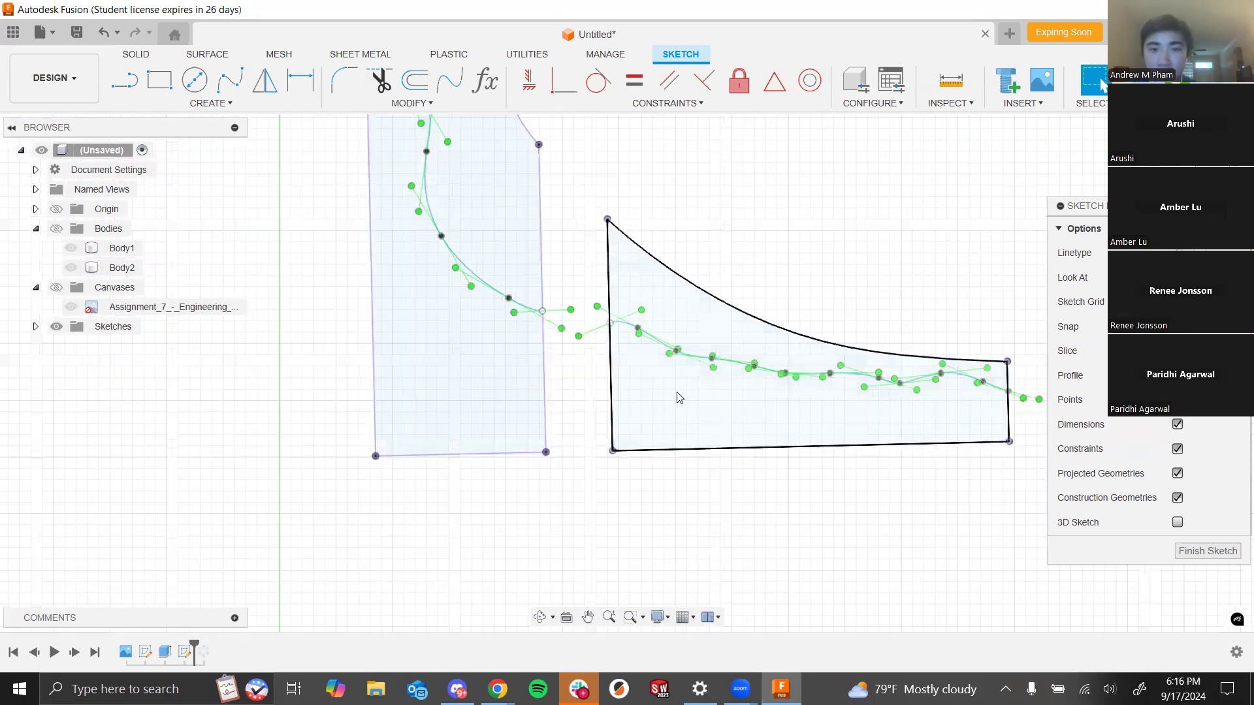
{"action": "mouse_move", "coordinate": [772, 498]}
{"action": "middle_mouse_down", "text": "shift"}
{"action": "mouse_move", "coordinate": [738, 542]}
{"action": "mouse_move", "coordinate": [748, 510]}
{"action": "middle_mouse_up", "text": "shift"}
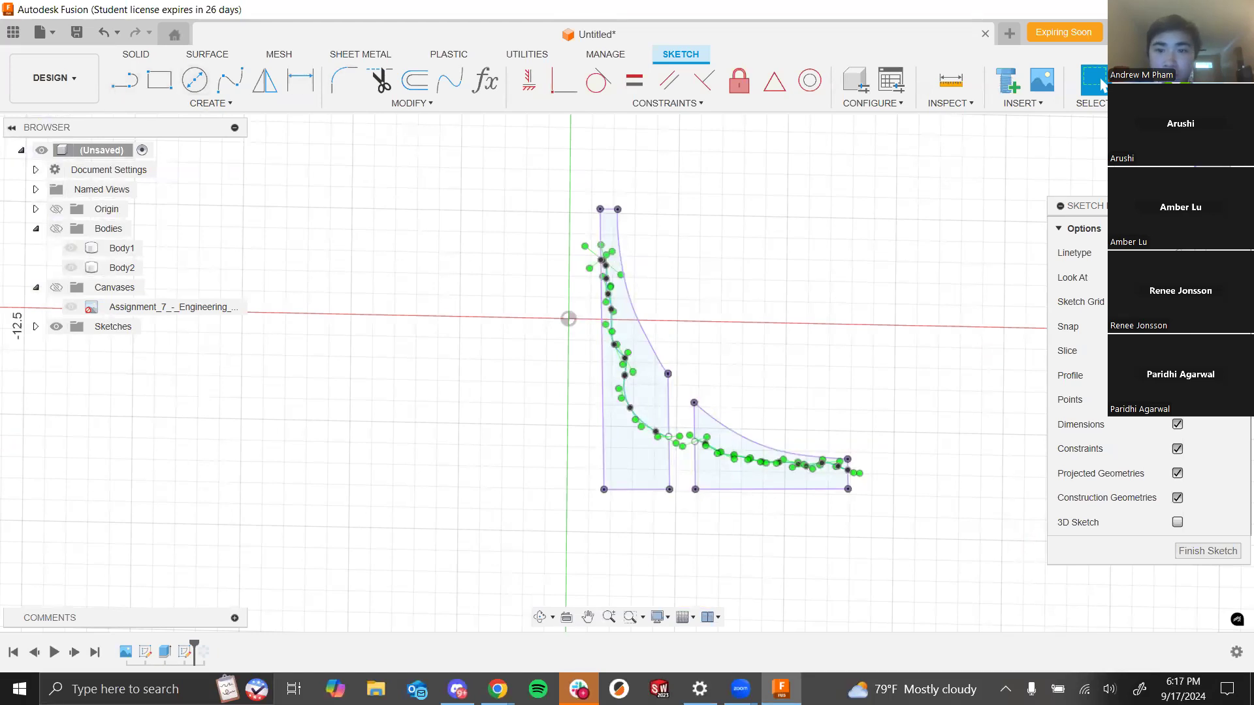
{"action": "left_click", "coordinate": [1104, 82]}
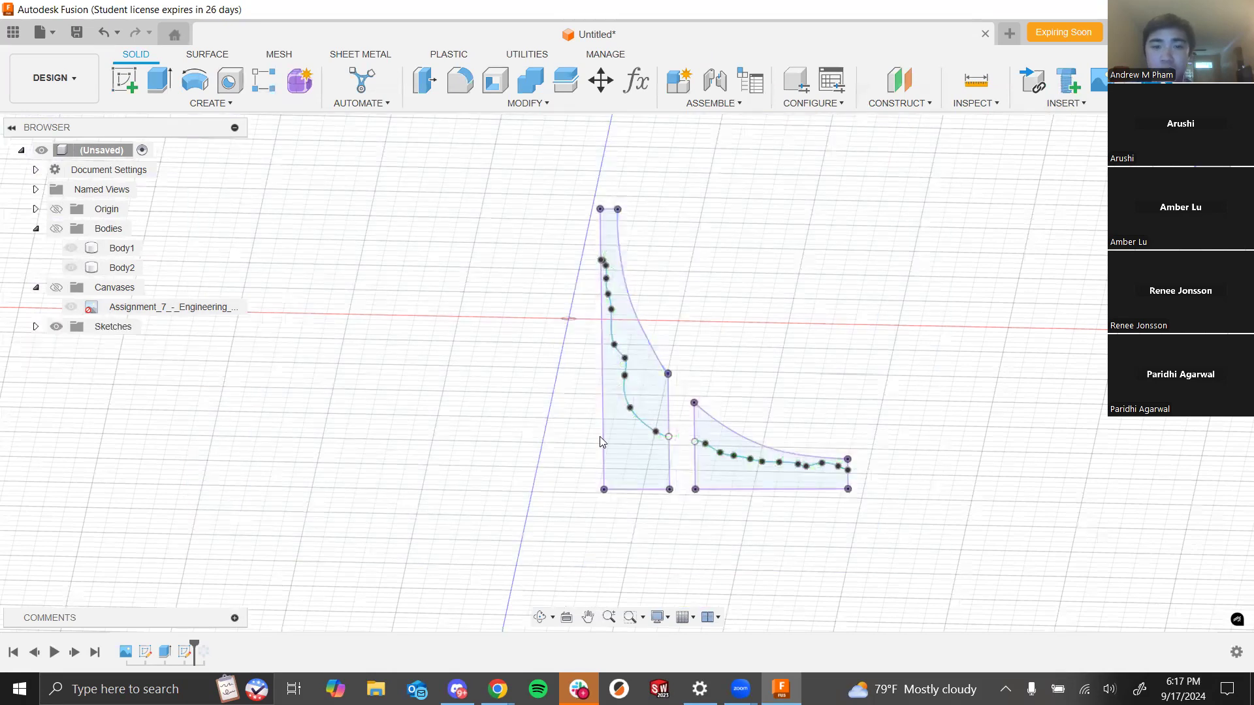
- Reopen the sketch and draw lines closing the tall spire region from the spline's lower end, along the base, up to its top
{"action": "right_click", "coordinate": [183, 653]}
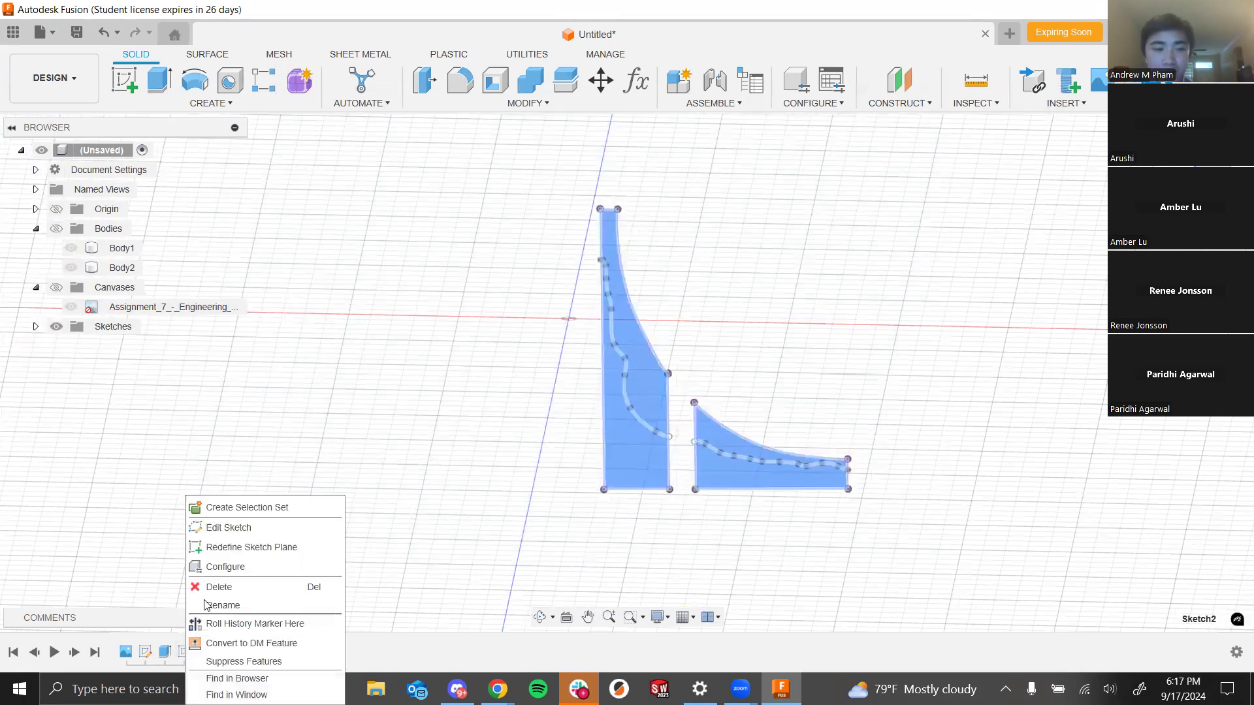
{"action": "left_click", "coordinate": [226, 524]}
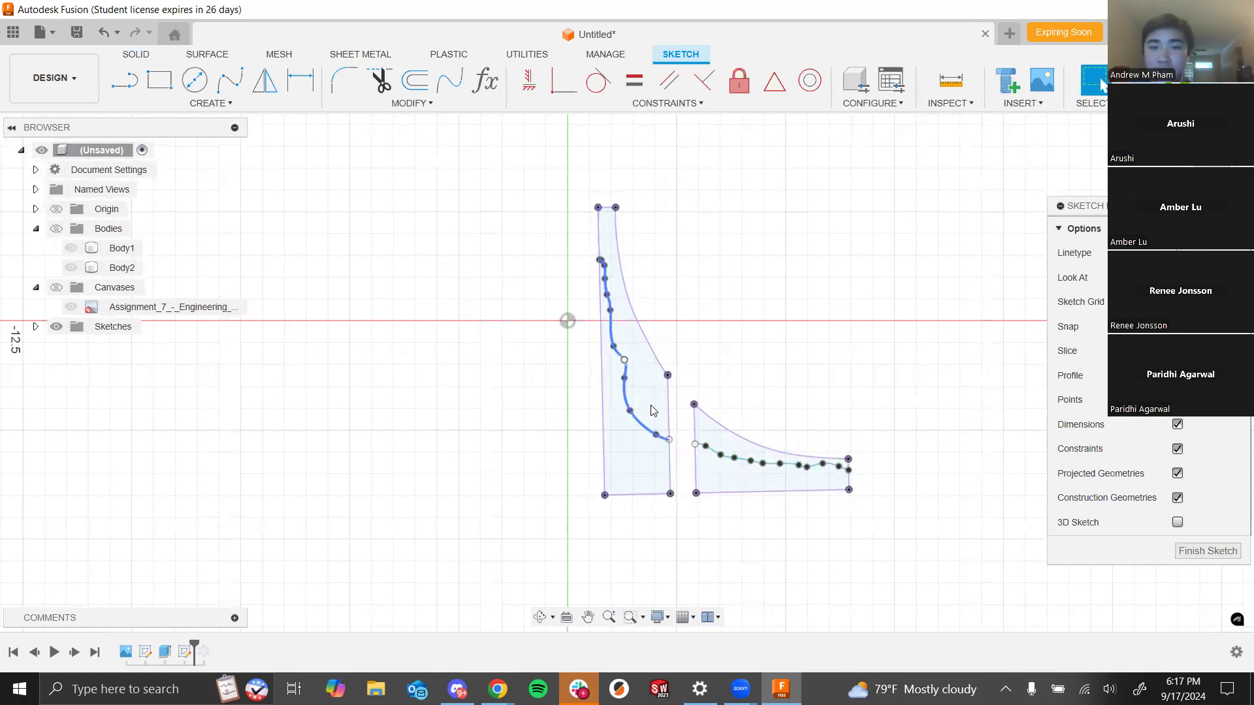
{"action": "left_click", "coordinate": [123, 81]}
{"action": "scroll", "coordinate": [708, 483], "scroll_direction": "up", "scroll_amount": 5}
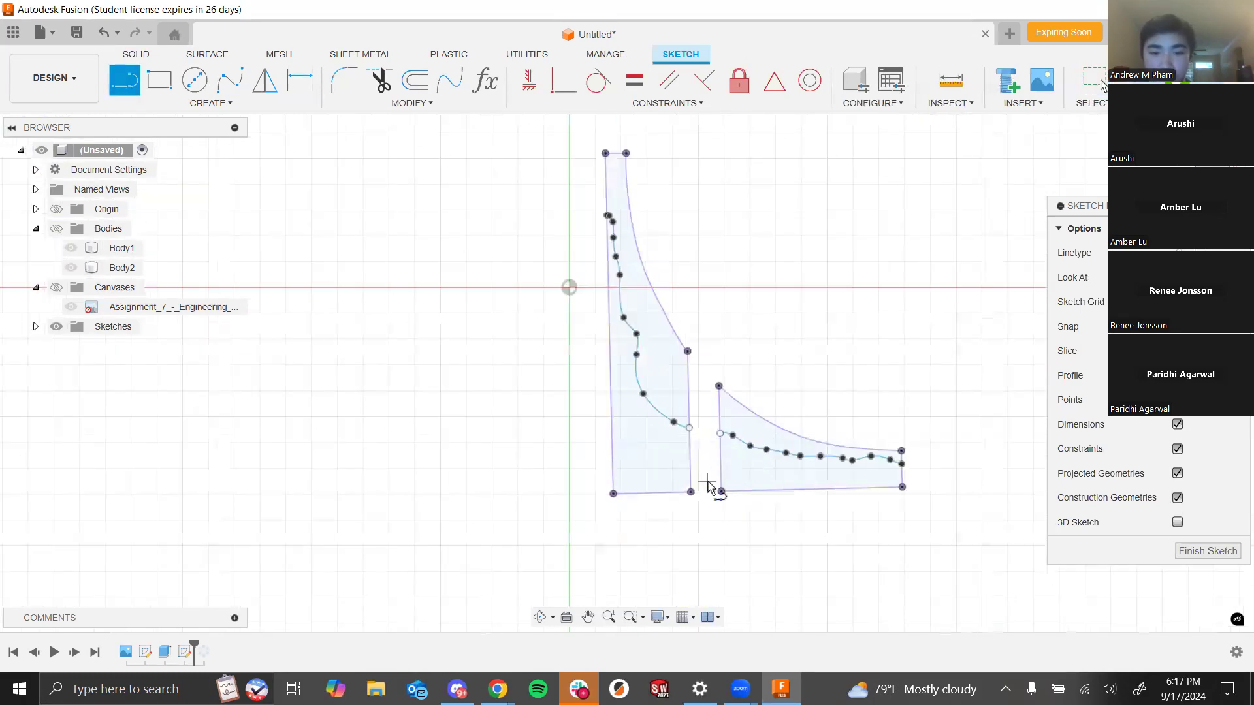
{"action": "left_click", "coordinate": [674, 409]}
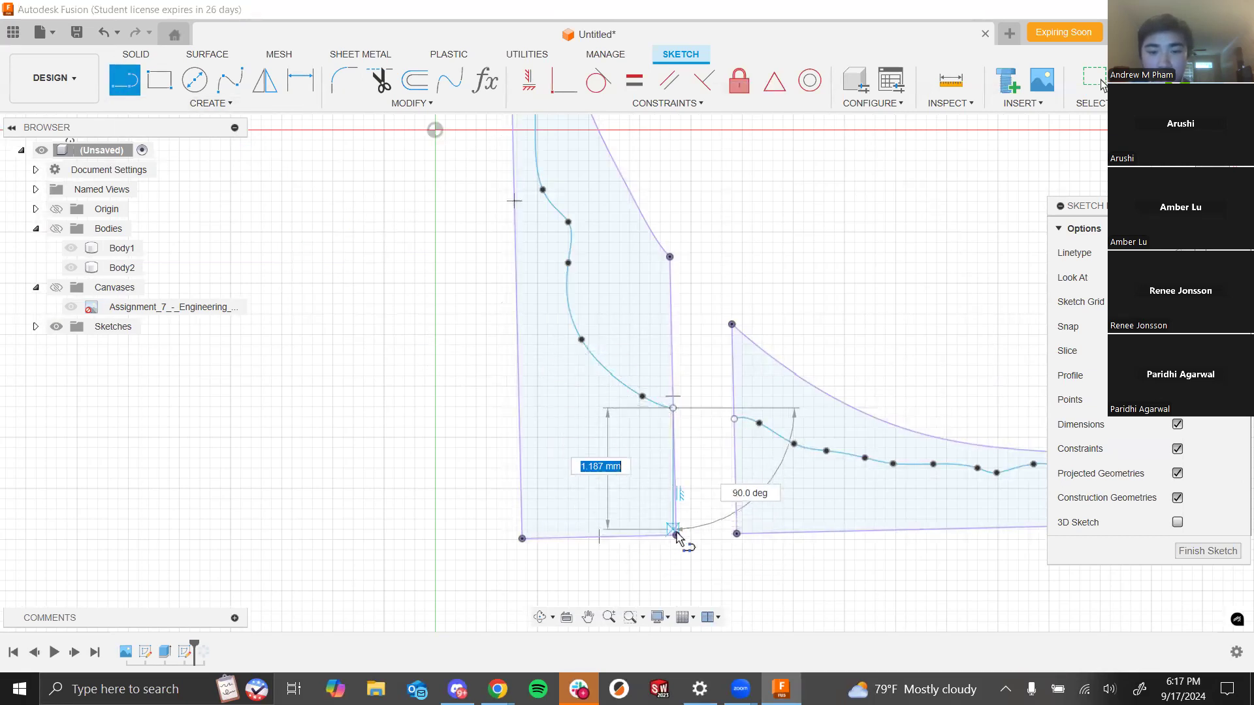
{"action": "left_click", "coordinate": [677, 535]}
{"action": "left_click", "coordinate": [521, 538]}
{"action": "scroll", "coordinate": [506, 187], "scroll_direction": "down", "scroll_amount": 5}
{"action": "scroll", "coordinate": [507, 164], "scroll_direction": "up", "scroll_amount": 5}
{"action": "left_click", "coordinate": [512, 154]}
{"action": "key", "text": "Escape"}
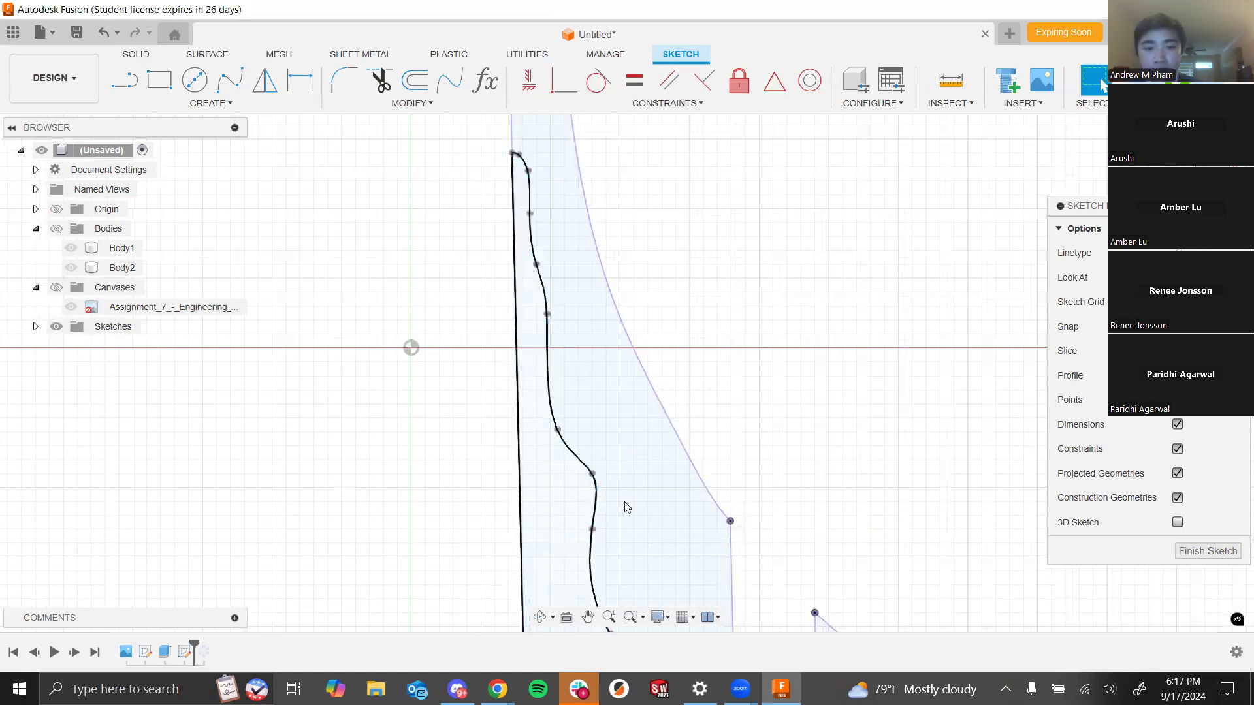
- Draw lines closing the wing region from the spline's ends down to the wing's base corners
{"action": "left_click", "coordinate": [594, 478]}
{"action": "scroll", "coordinate": [593, 475], "scroll_direction": "down", "scroll_amount": 3}
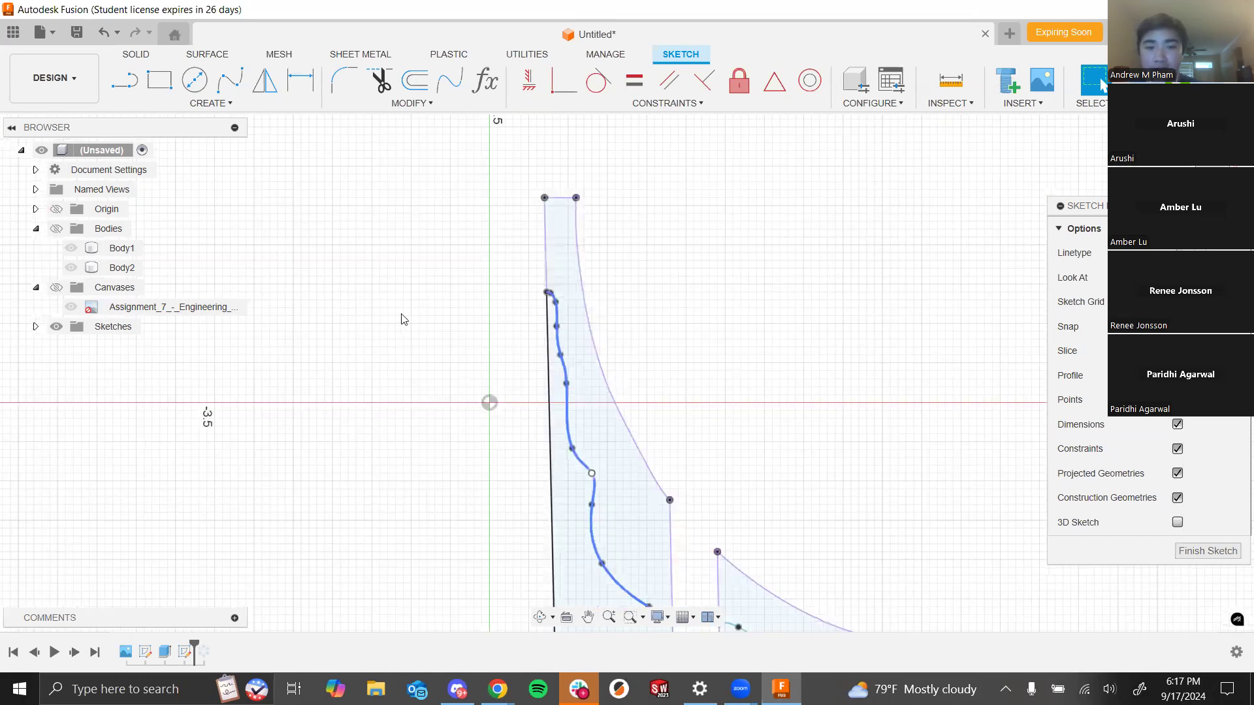
{"action": "scroll", "coordinate": [396, 418], "scroll_direction": "down", "scroll_amount": 6}
{"action": "scroll", "coordinate": [417, 514], "scroll_direction": "up", "scroll_amount": 4}
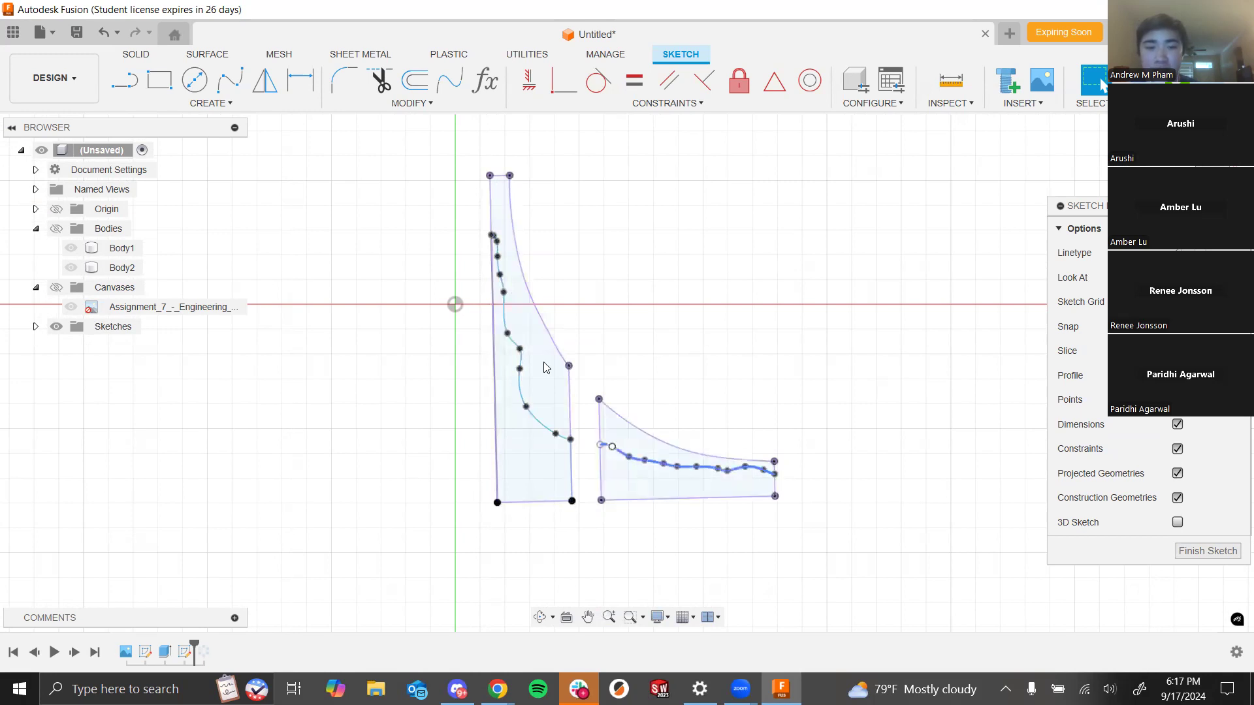
{"action": "key", "text": "l"}
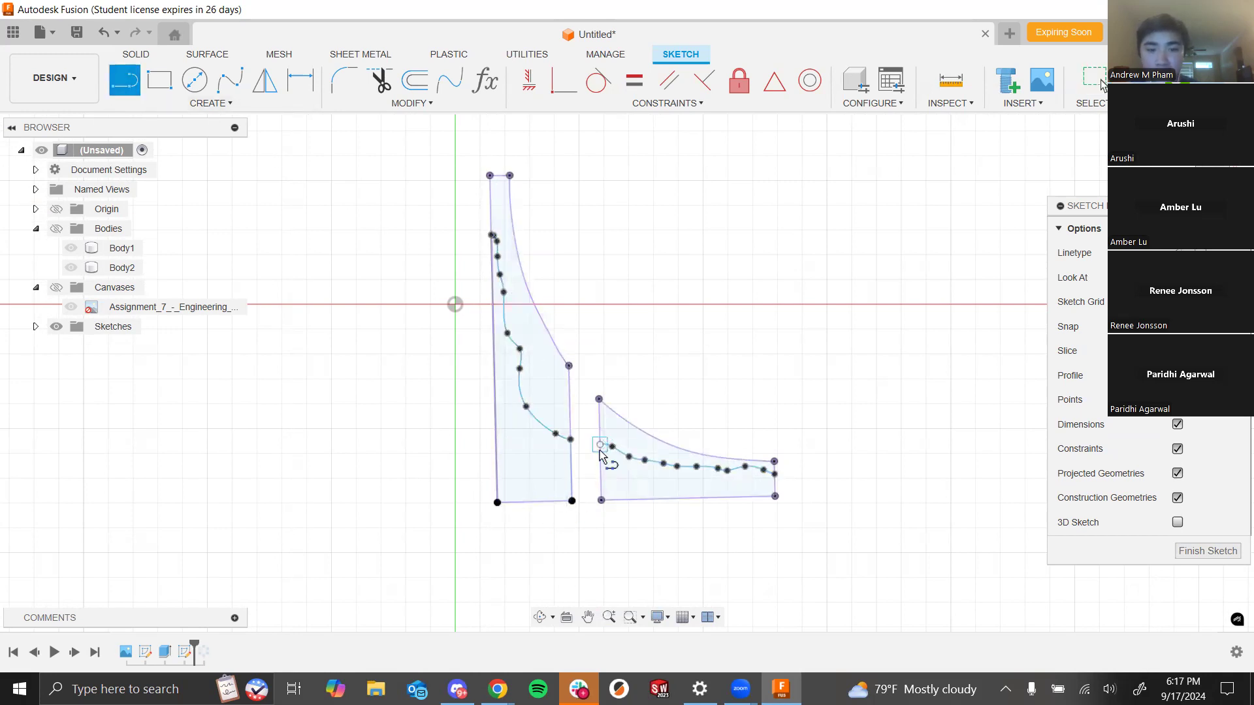
{"action": "left_click", "coordinate": [600, 445]}
{"action": "left_click", "coordinate": [601, 500]}
{"action": "left_click", "coordinate": [775, 474]}
{"action": "left_click", "coordinate": [776, 496]}
{"action": "key", "text": "Escape"}
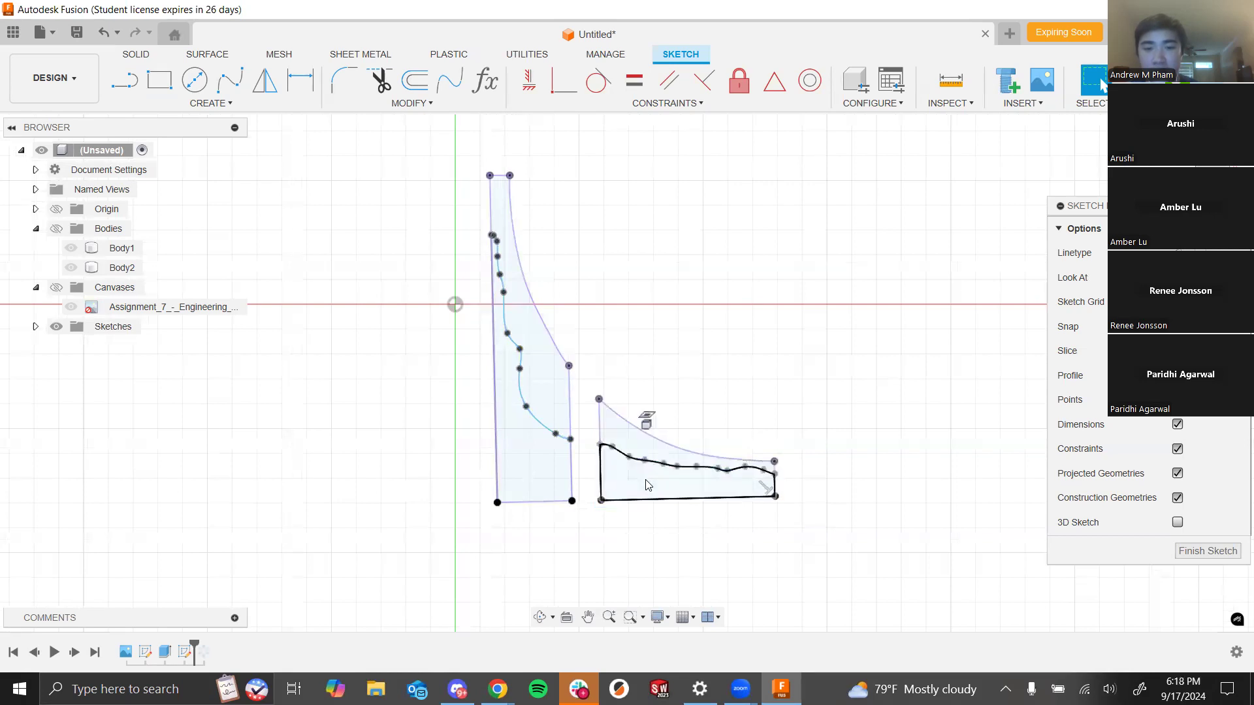
- Finish the sketch and make the spire bodies visible again
{"action": "left_click", "coordinate": [632, 449]}
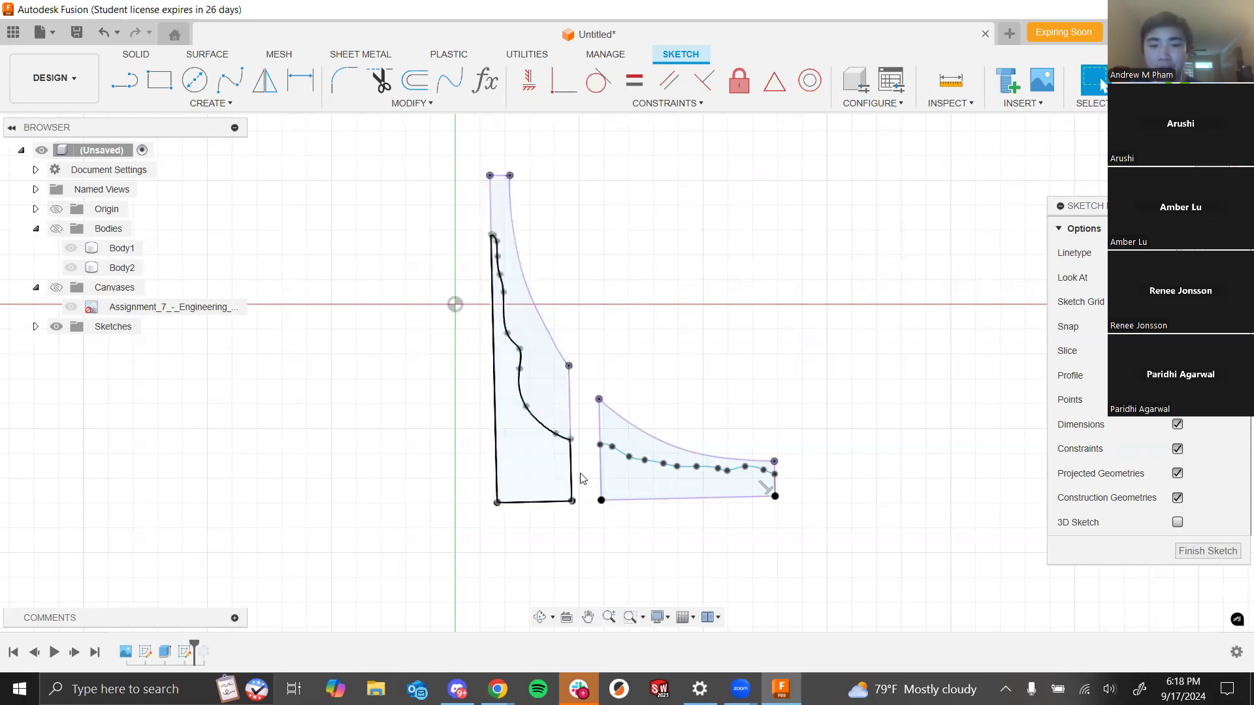
{"action": "left_click", "coordinate": [1178, 81]}
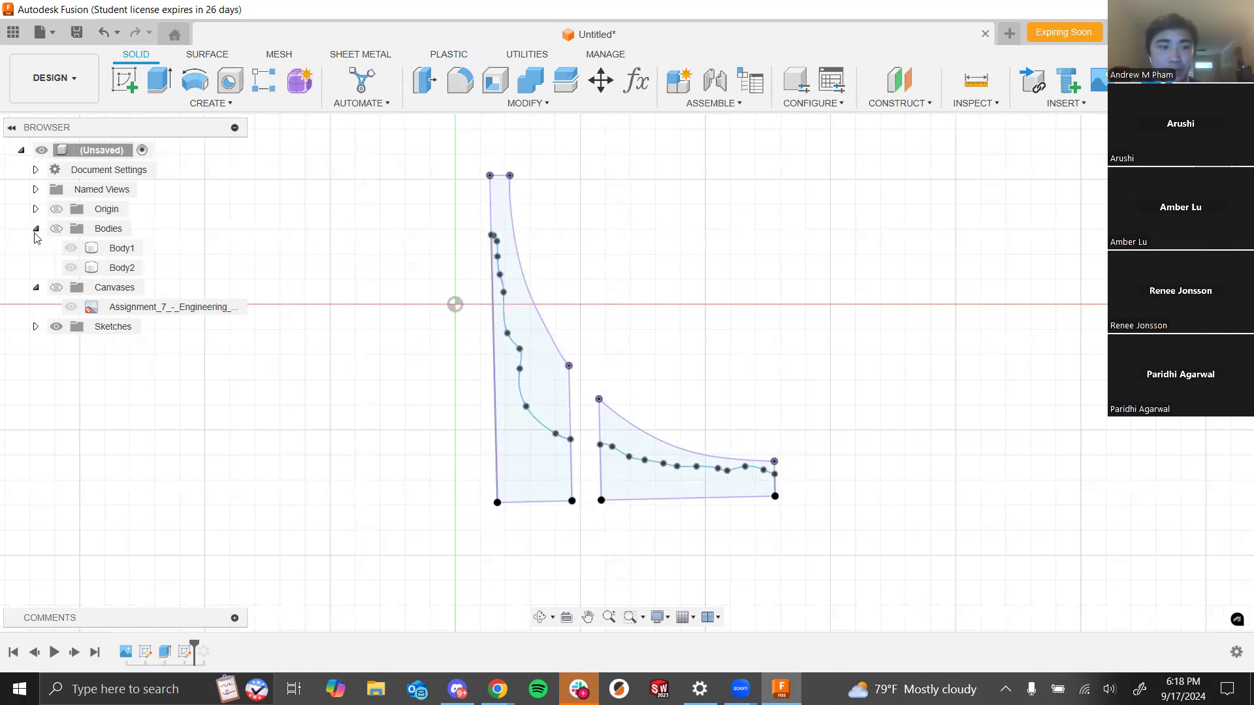
{"action": "left_click", "coordinate": [56, 228]}
{"action": "middle_click_drag", "start_coordinate": [694, 253], "coordinate": [678, 276], "text": "shift"}
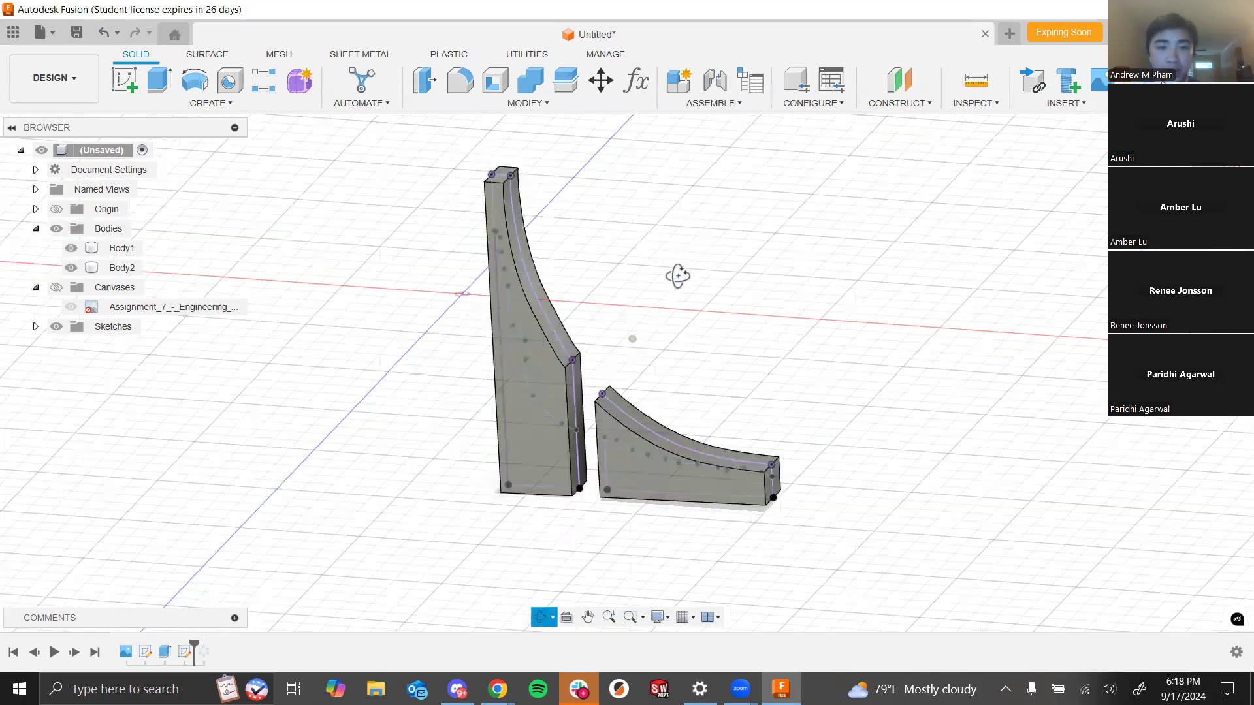
{"action": "scroll", "coordinate": [616, 342], "scroll_direction": "up", "scroll_amount": 5}
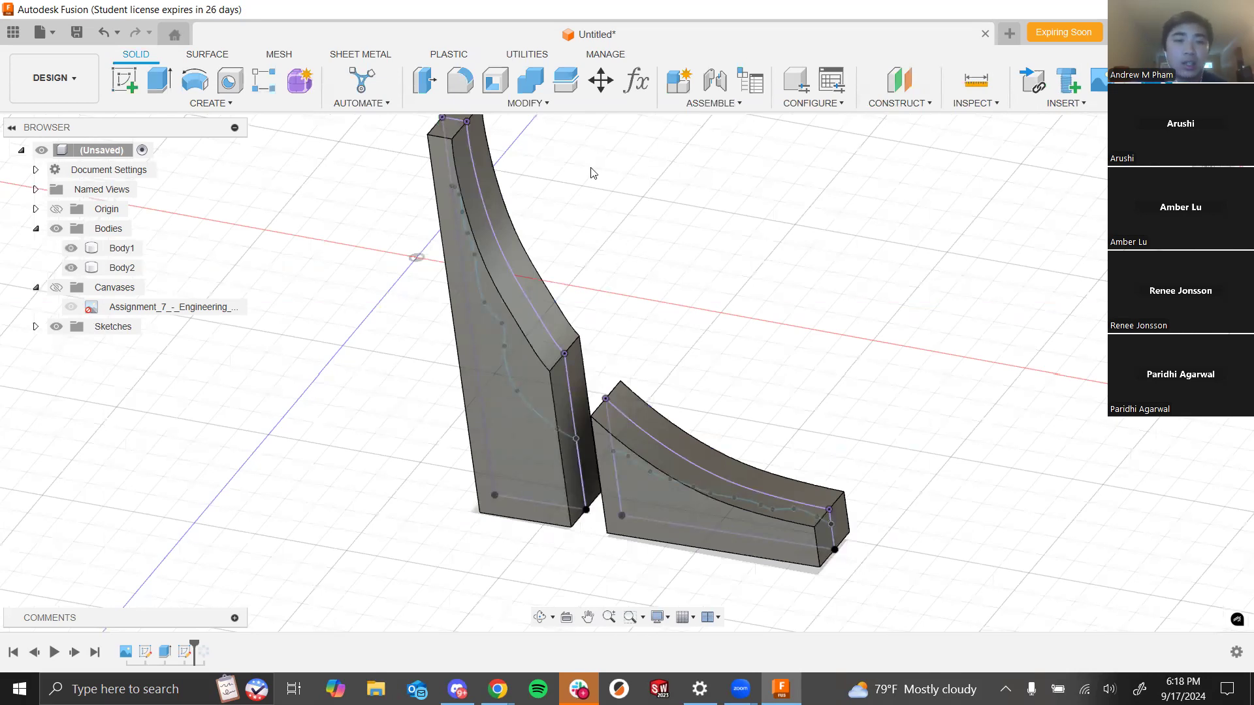
- Start an Extrude that begins from an object, choosing the front face of the tall spire body as its start
{"action": "left_click", "coordinate": [155, 88]}
{"action": "scroll", "coordinate": [765, 276], "scroll_direction": "down", "scroll_amount": 3}
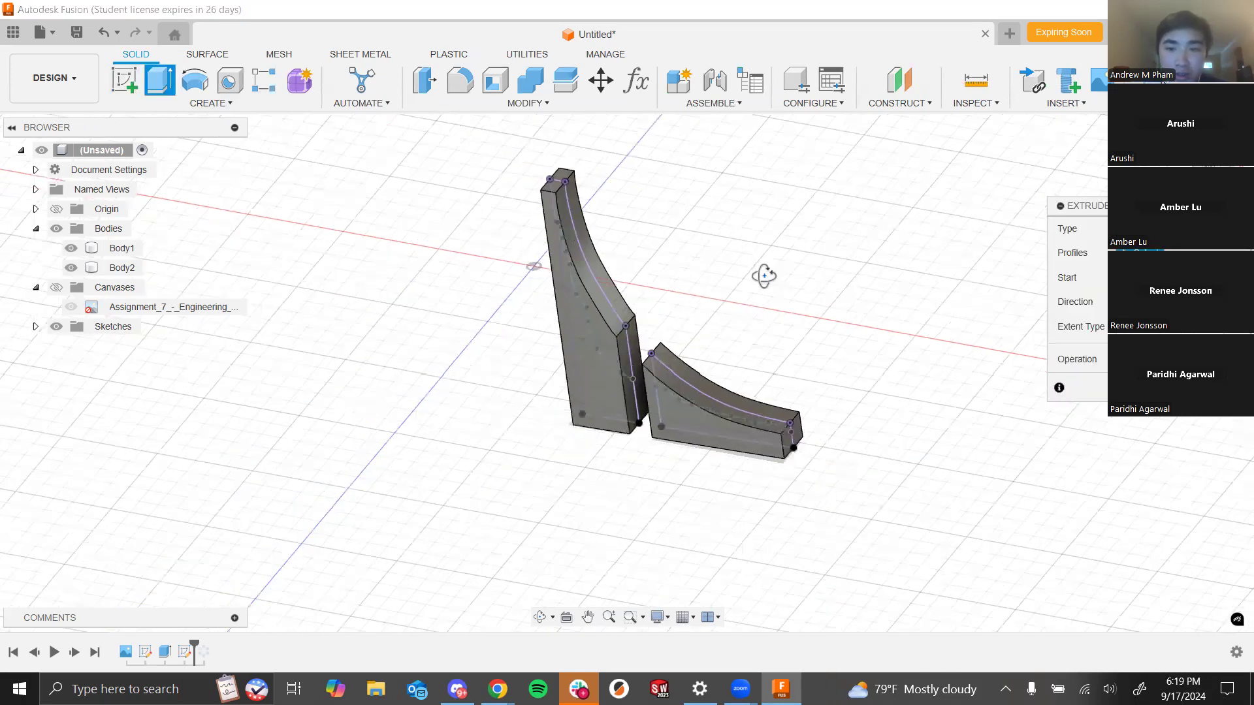
{"action": "scroll", "coordinate": [764, 278], "scroll_direction": "up", "scroll_amount": 2}
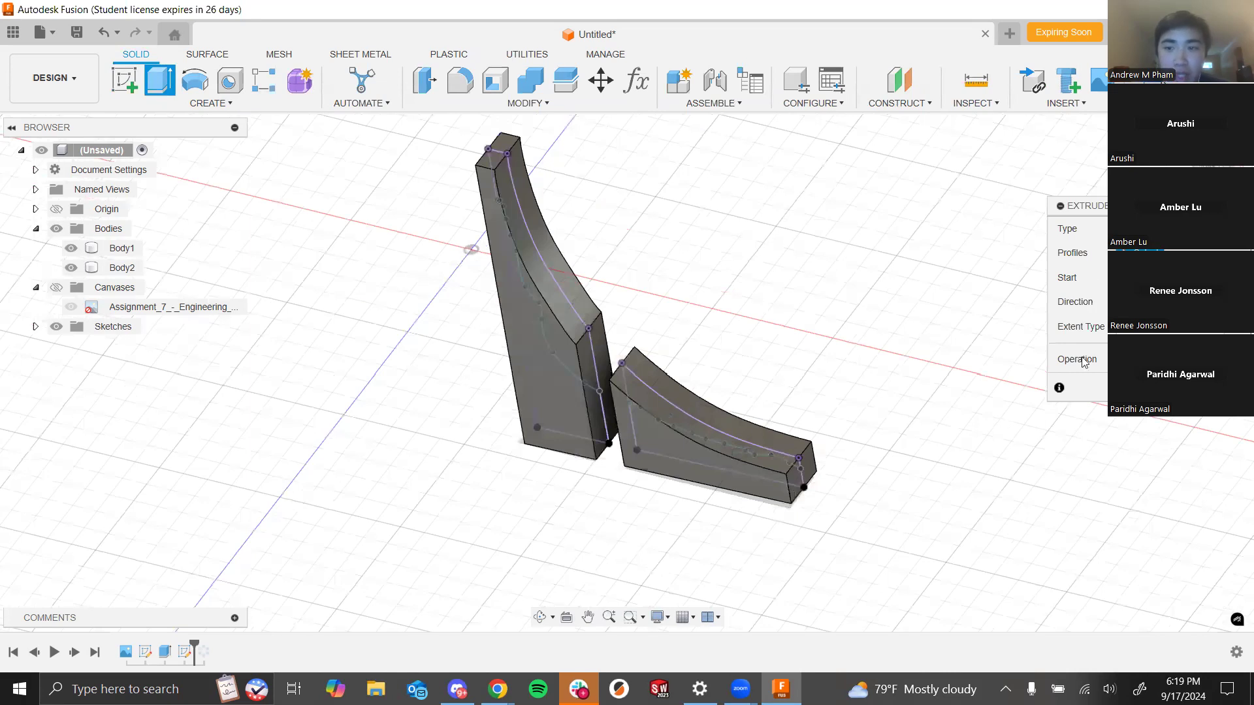
{"action": "scroll", "coordinate": [531, 429], "scroll_direction": "down", "scroll_amount": 3}
{"action": "scroll", "coordinate": [591, 350], "scroll_direction": "up", "scroll_amount": 3}
{"action": "scroll", "coordinate": [773, 287], "scroll_direction": "down", "scroll_amount": 2}
{"action": "scroll", "coordinate": [789, 493], "scroll_direction": "up", "scroll_amount": 3}
{"action": "scroll", "coordinate": [330, 358], "scroll_direction": "down", "scroll_amount": 2}
{"action": "scroll", "coordinate": [654, 242], "scroll_direction": "down", "scroll_amount": 3}
{"action": "scroll", "coordinate": [567, 298], "scroll_direction": "up", "scroll_amount": 2}
{"action": "scroll", "coordinate": [567, 298], "scroll_direction": "up", "scroll_amount": 2}
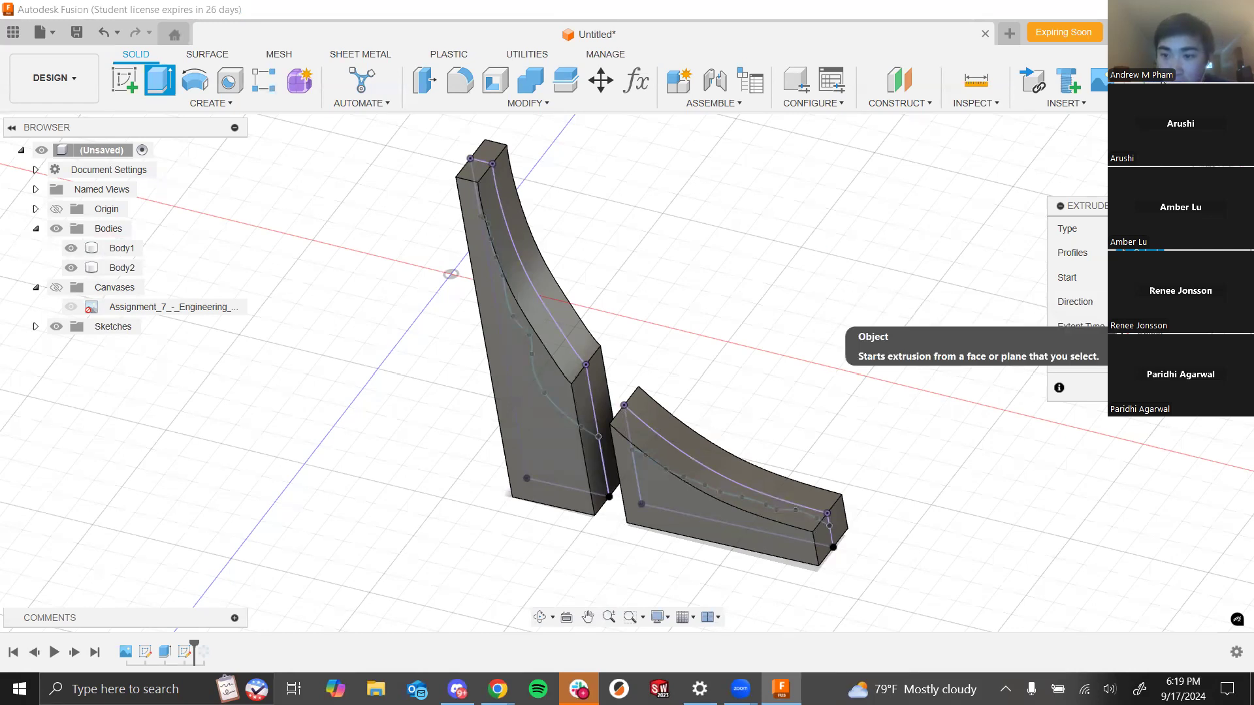
{"action": "left_click", "coordinate": [1150, 332]}
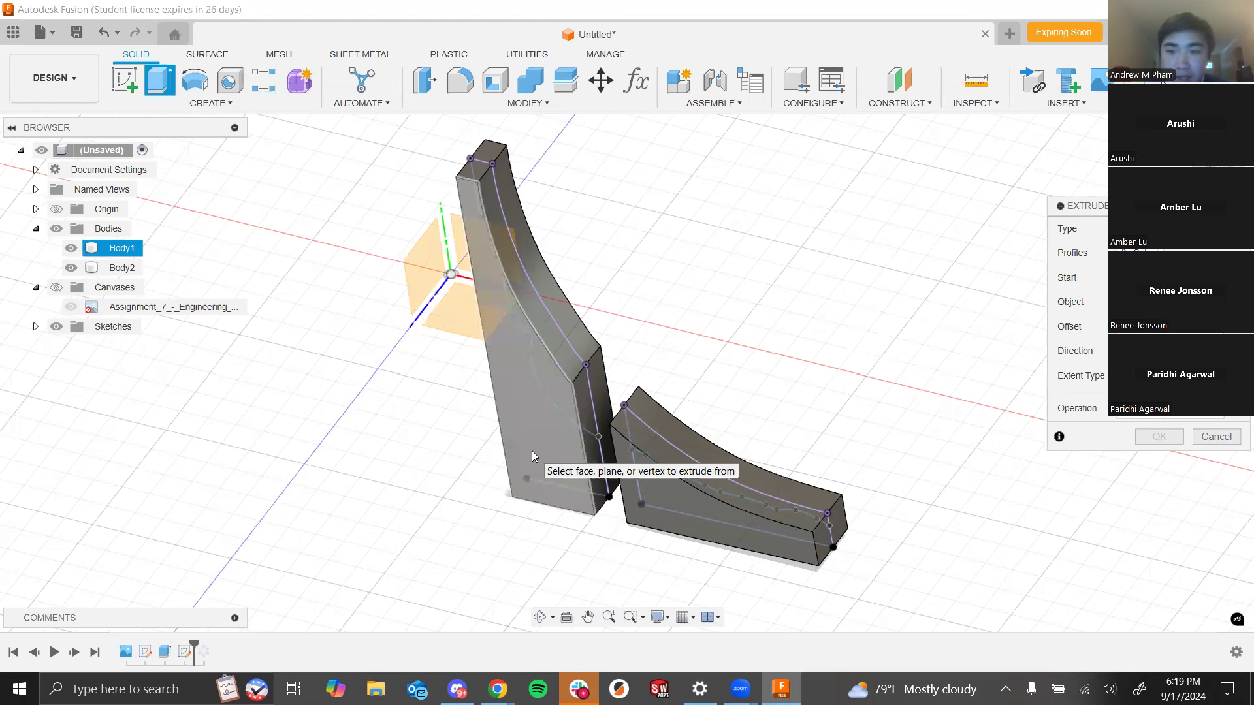
{"action": "left_click", "coordinate": [532, 451]}
{"action": "middle_click_drag", "start_coordinate": [762, 229], "coordinate": [759, 313], "text": "shift"}
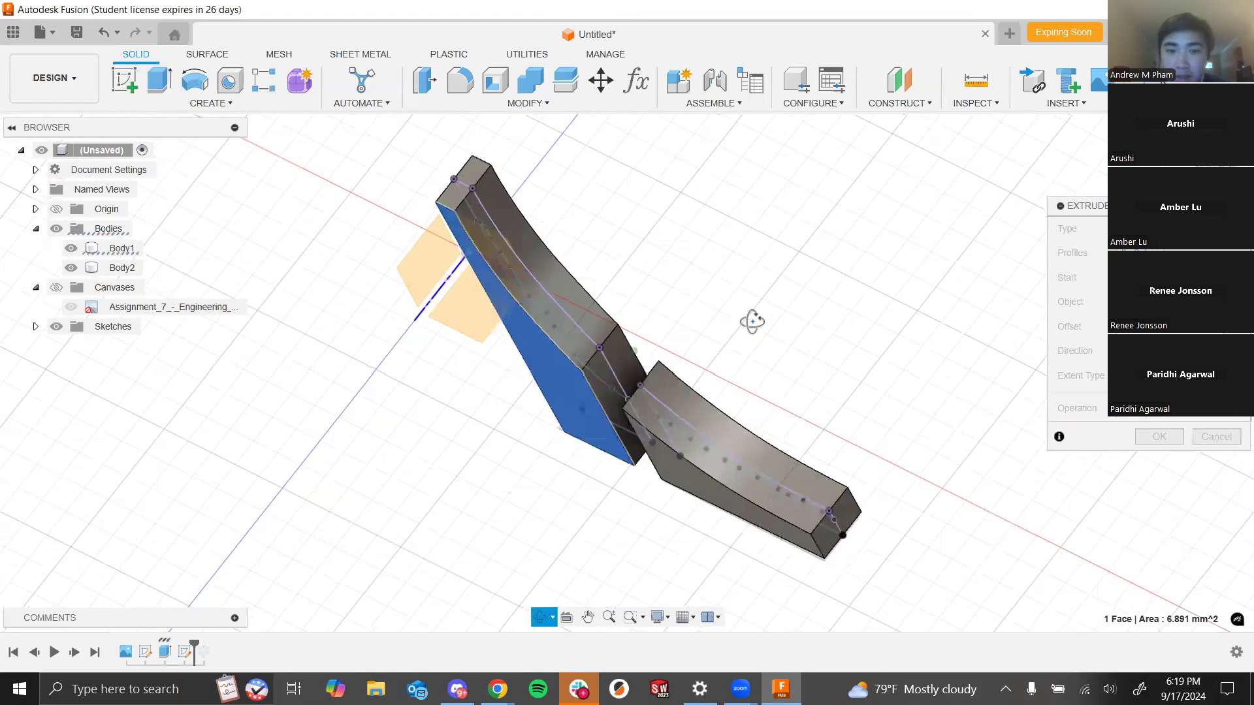
{"action": "scroll", "coordinate": [742, 348], "scroll_direction": "up", "scroll_amount": 5}
{"action": "scroll", "coordinate": [742, 346], "scroll_direction": "down", "scroll_amount": 2}
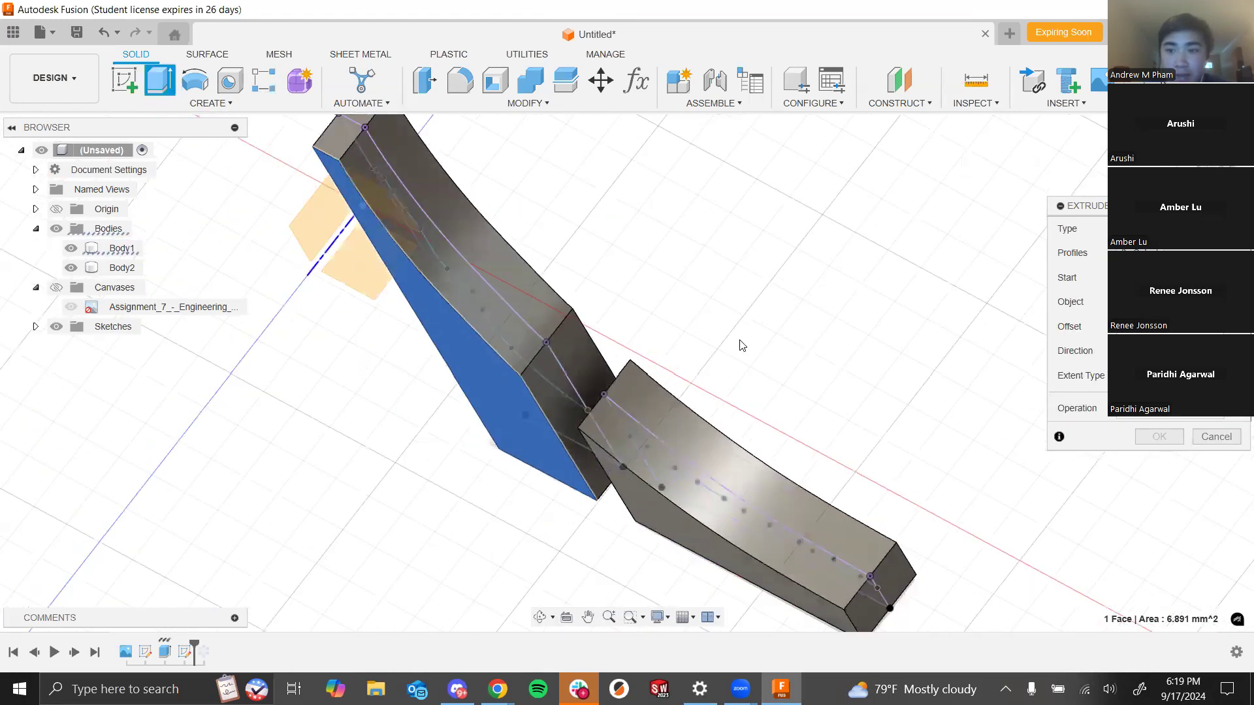
{"action": "middle_click_drag", "start_coordinate": [742, 346], "coordinate": [742, 329], "text": "shift"}
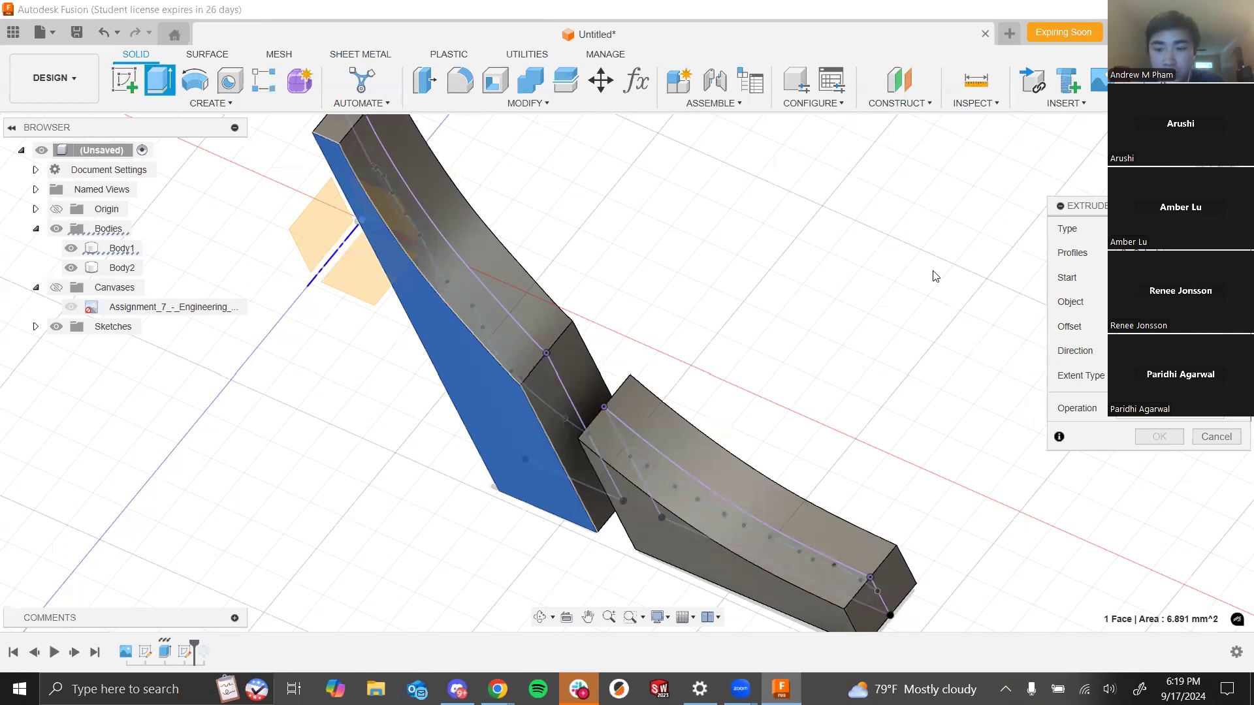
{"action": "left_click", "coordinate": [1140, 328]}
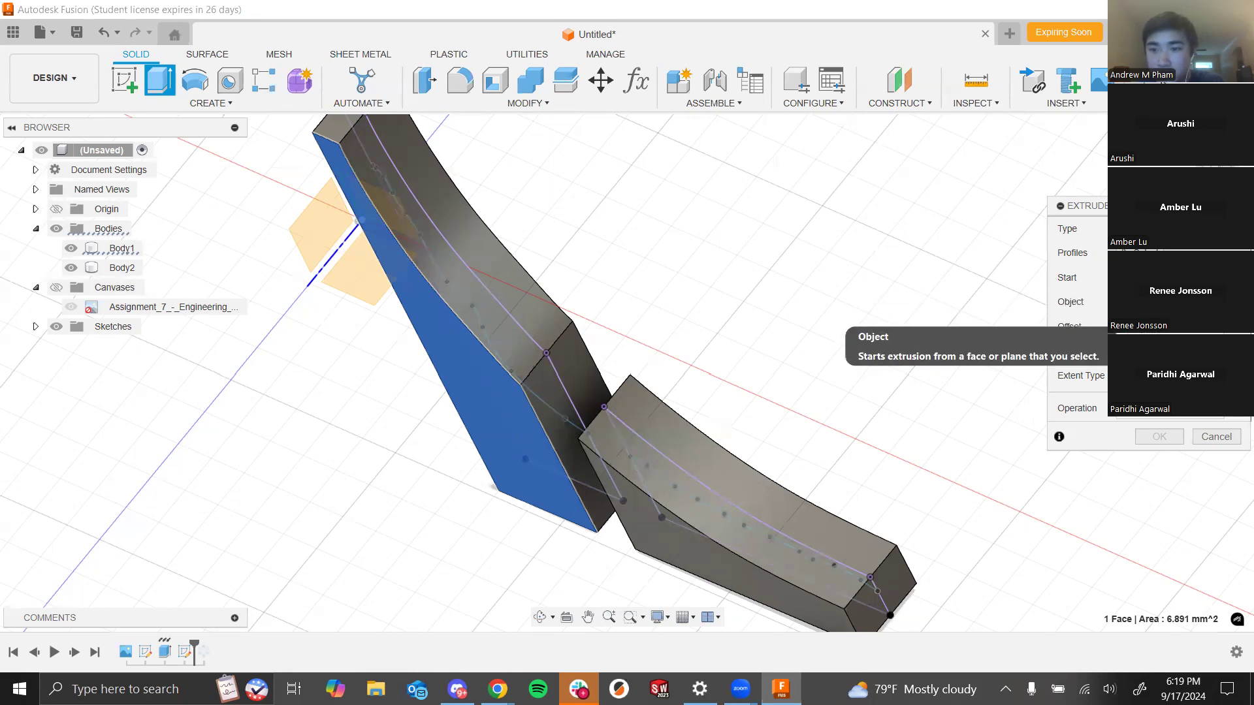
{"action": "left_click", "coordinate": [526, 412]}
{"action": "middle_click_drag", "start_coordinate": [742, 354], "coordinate": [757, 329], "text": "shift"}
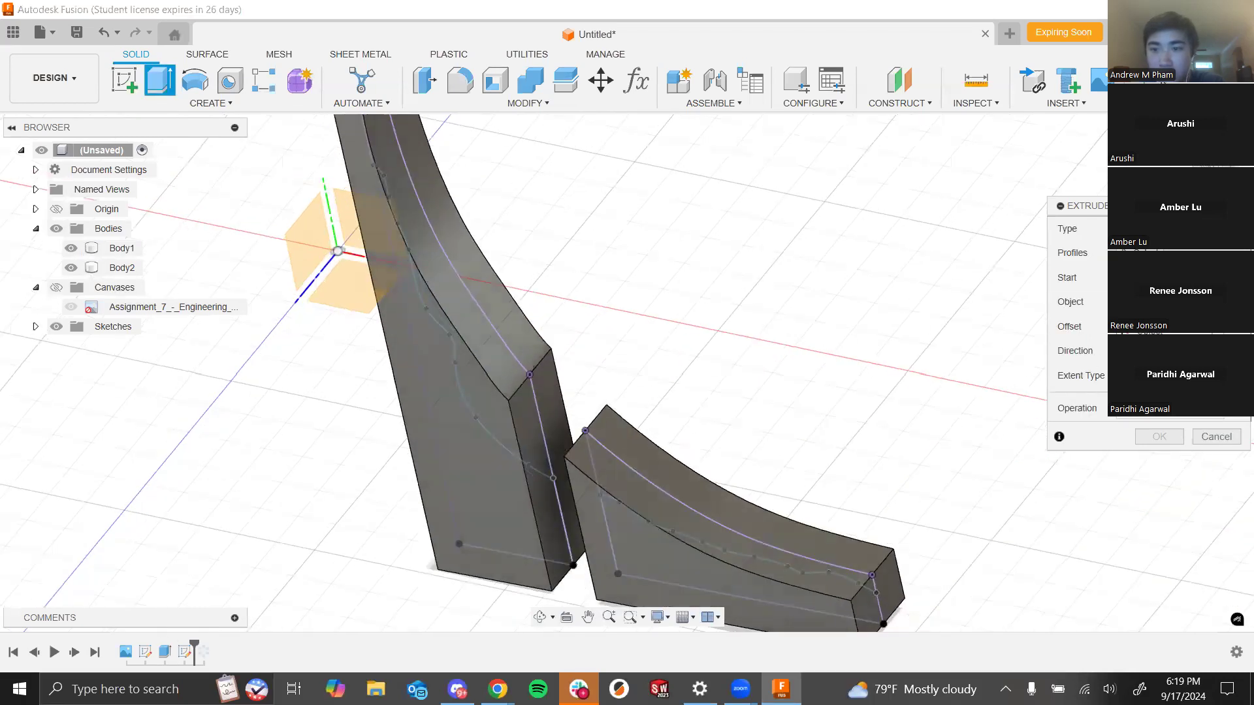
{"action": "left_click", "coordinate": [1166, 299]}
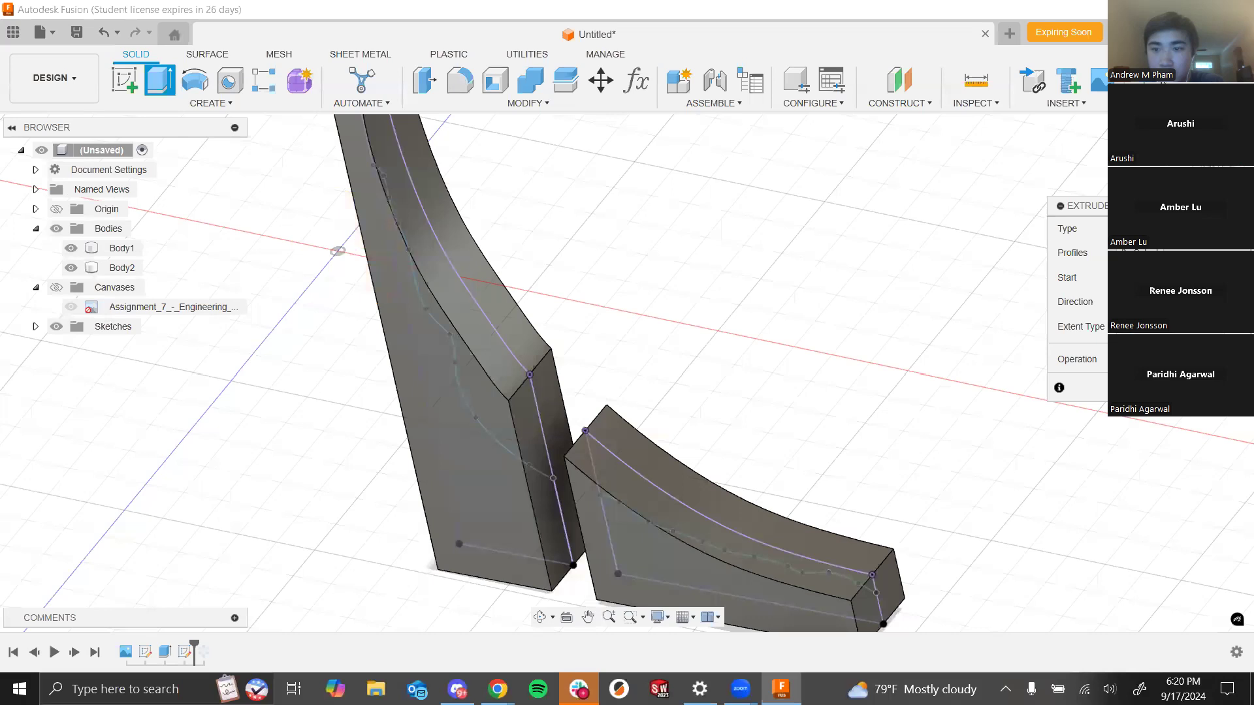
{"action": "left_click", "coordinate": [1166, 278]}
{"action": "left_click", "coordinate": [1166, 333]}
{"action": "left_click", "coordinate": [474, 499]}
{"action": "middle_click_drag", "start_coordinate": [742, 406], "coordinate": [768, 382], "text": "shift"}
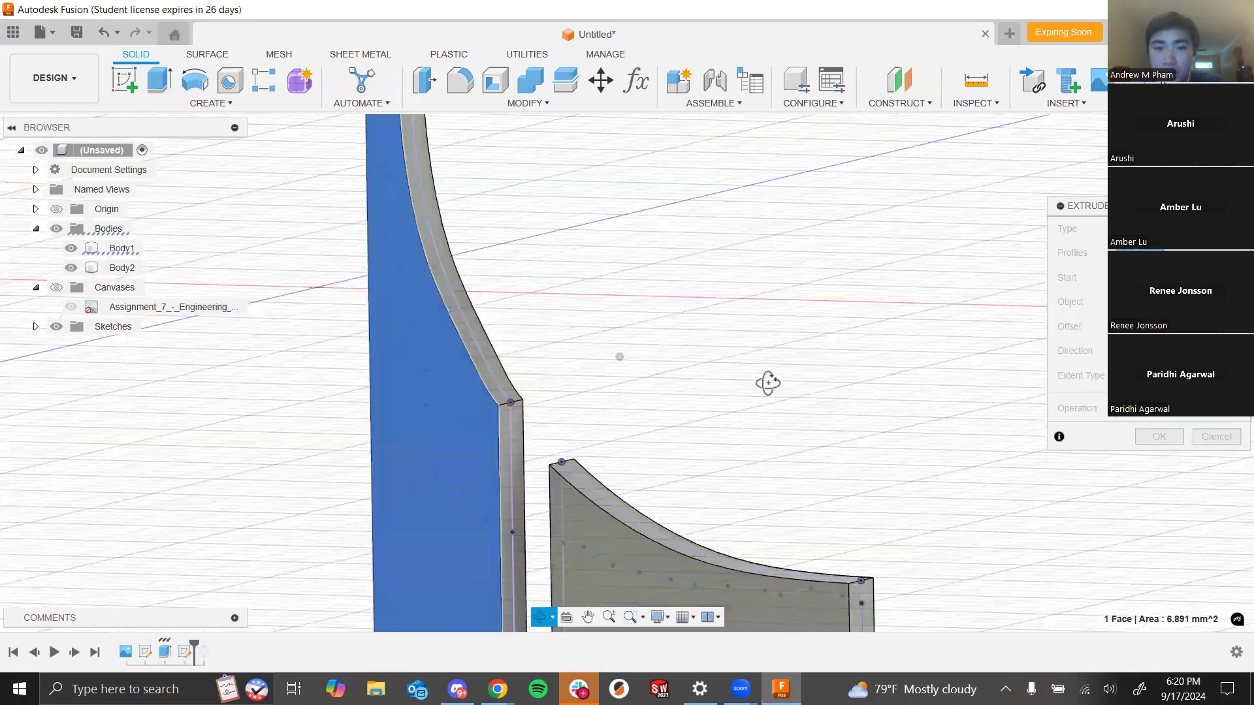
{"action": "scroll", "coordinate": [722, 321], "scroll_direction": "down", "scroll_amount": 3}
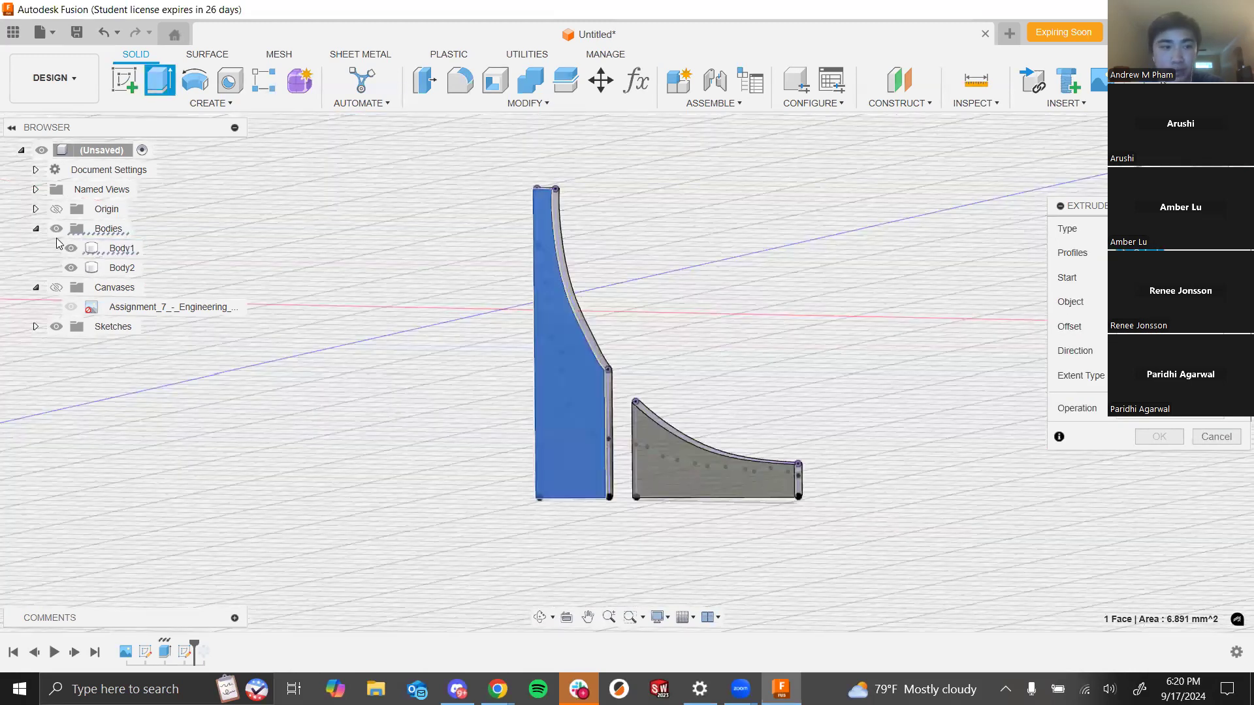
{"action": "middle_click_drag", "start_coordinate": [712, 376], "coordinate": [704, 383], "text": "shift"}
{"action": "scroll", "coordinate": [645, 423], "scroll_direction": "up", "scroll_amount": 3}
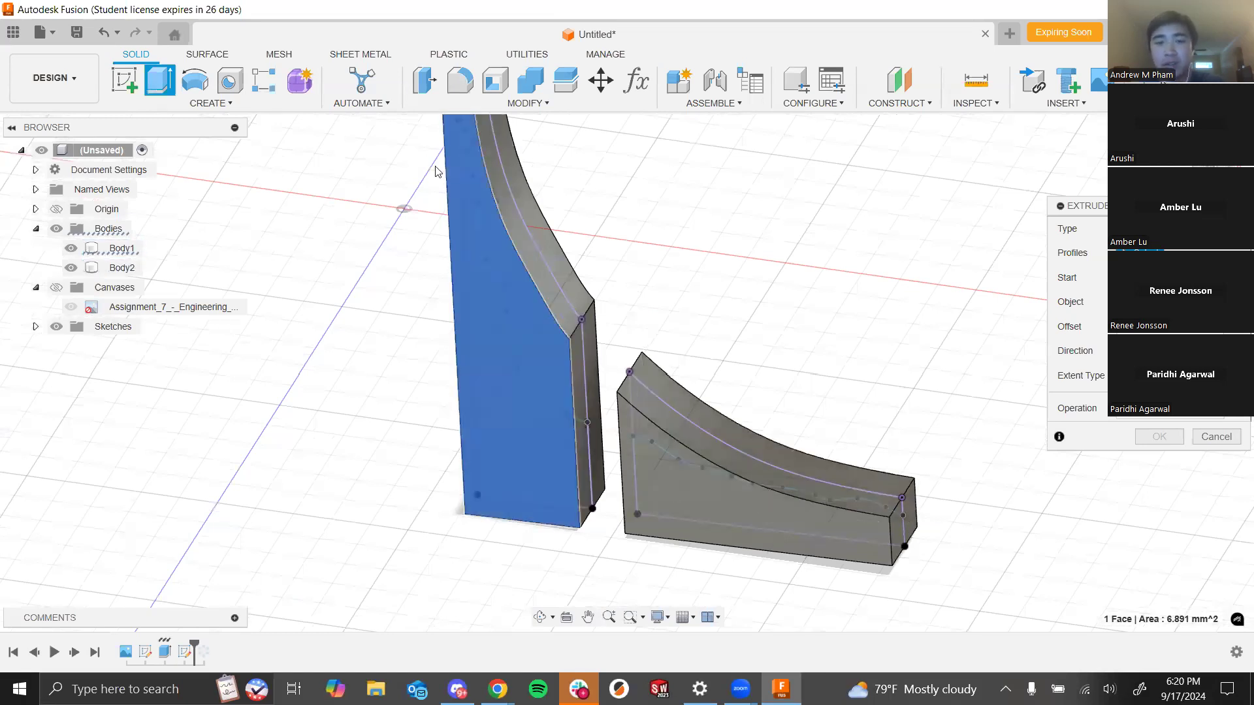
{"action": "left_click", "coordinate": [557, 398]}
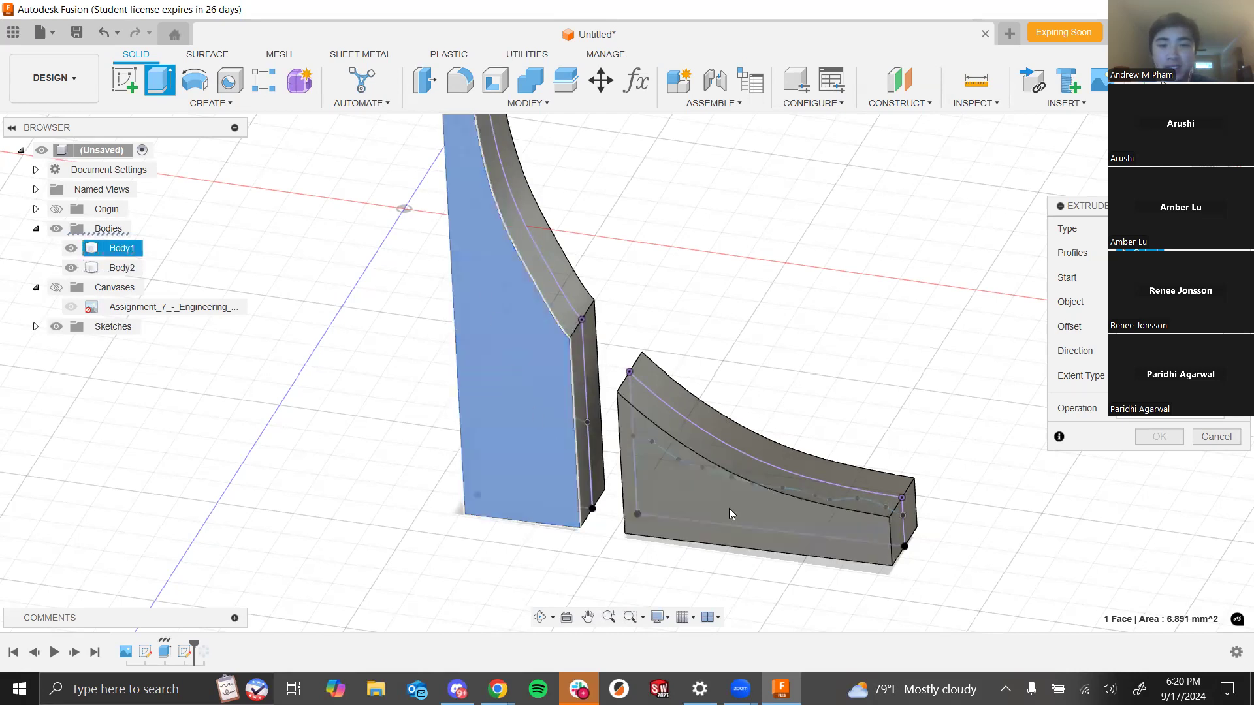
{"action": "middle_click_drag", "start_coordinate": [549, 324], "coordinate": [619, 324], "text": "shift"}
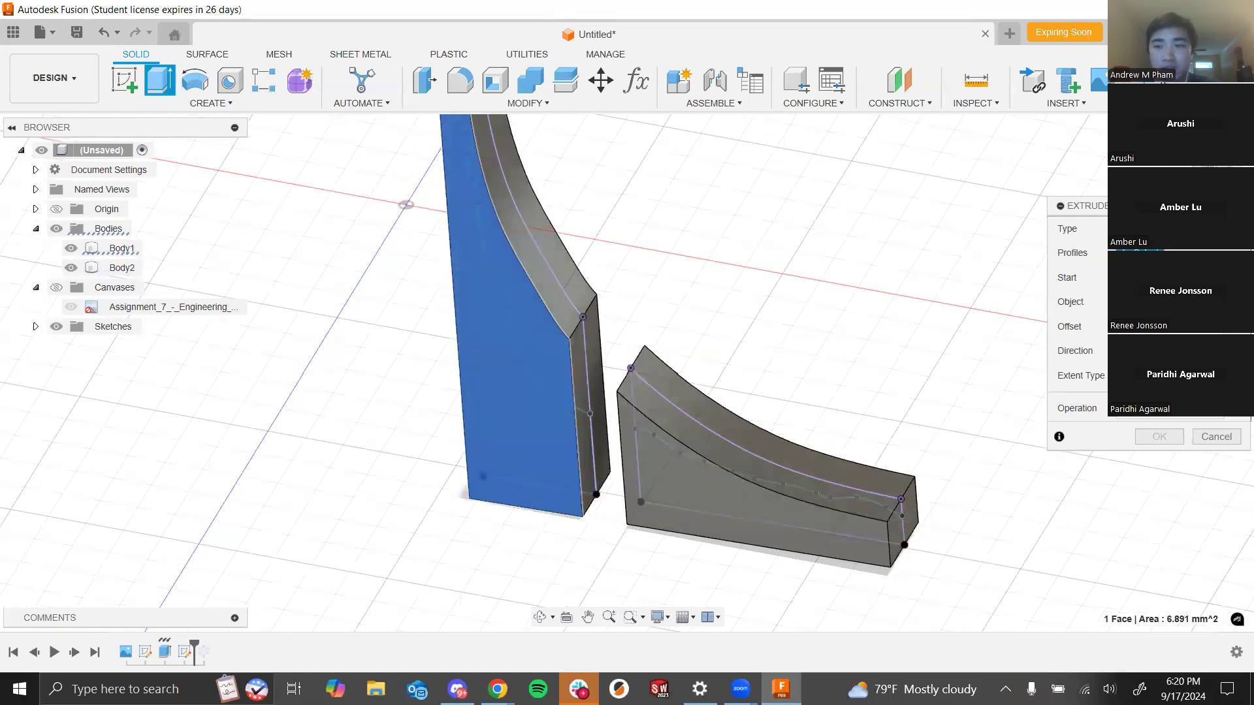
- Hide the bodies and select the spire and wing regions bounded by the traced splines as the extrude profiles
{"action": "left_click", "coordinate": [56, 228]}
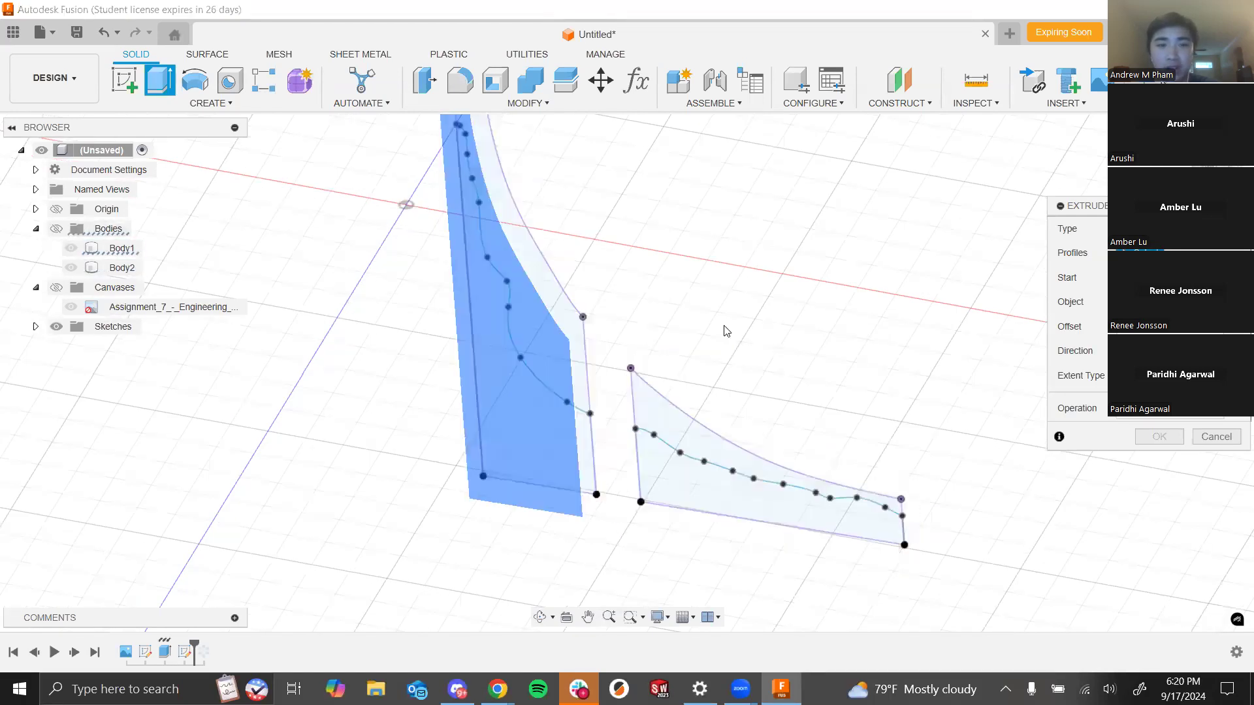
{"action": "left_click", "coordinate": [544, 441]}
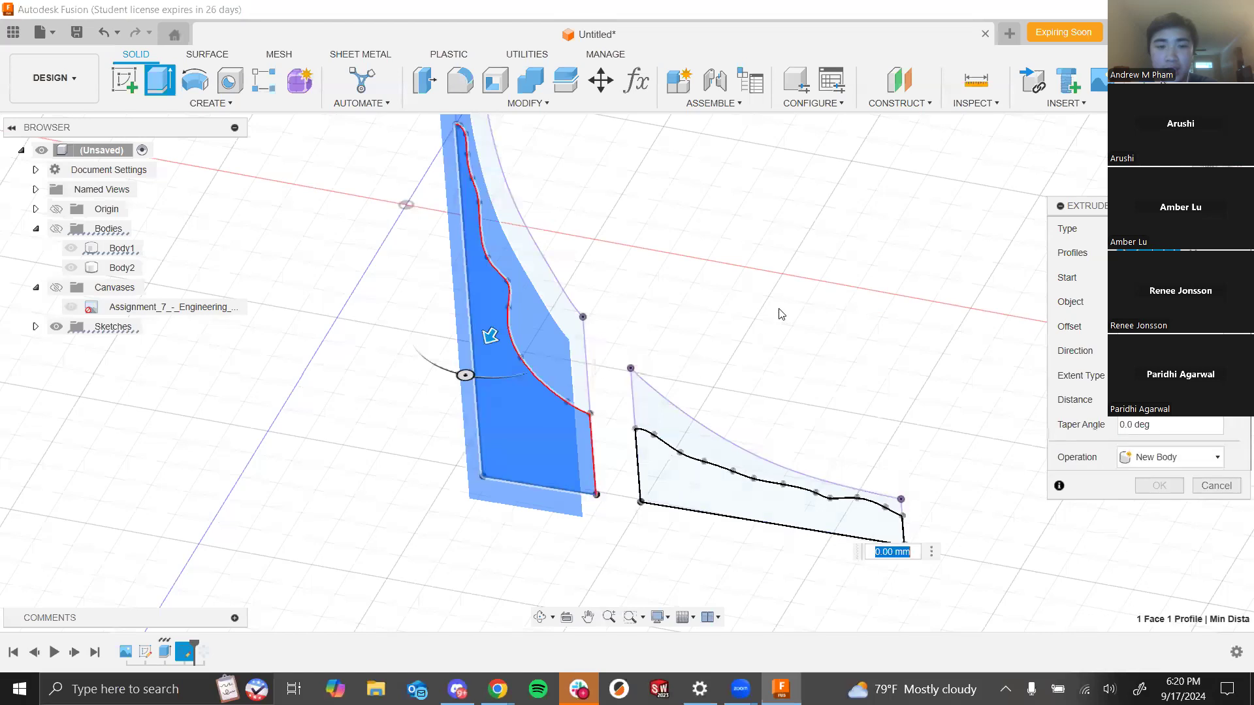
{"action": "left_click", "coordinate": [856, 525]}
{"action": "middle_click_drag", "start_coordinate": [789, 309], "coordinate": [768, 326], "text": "shift"}
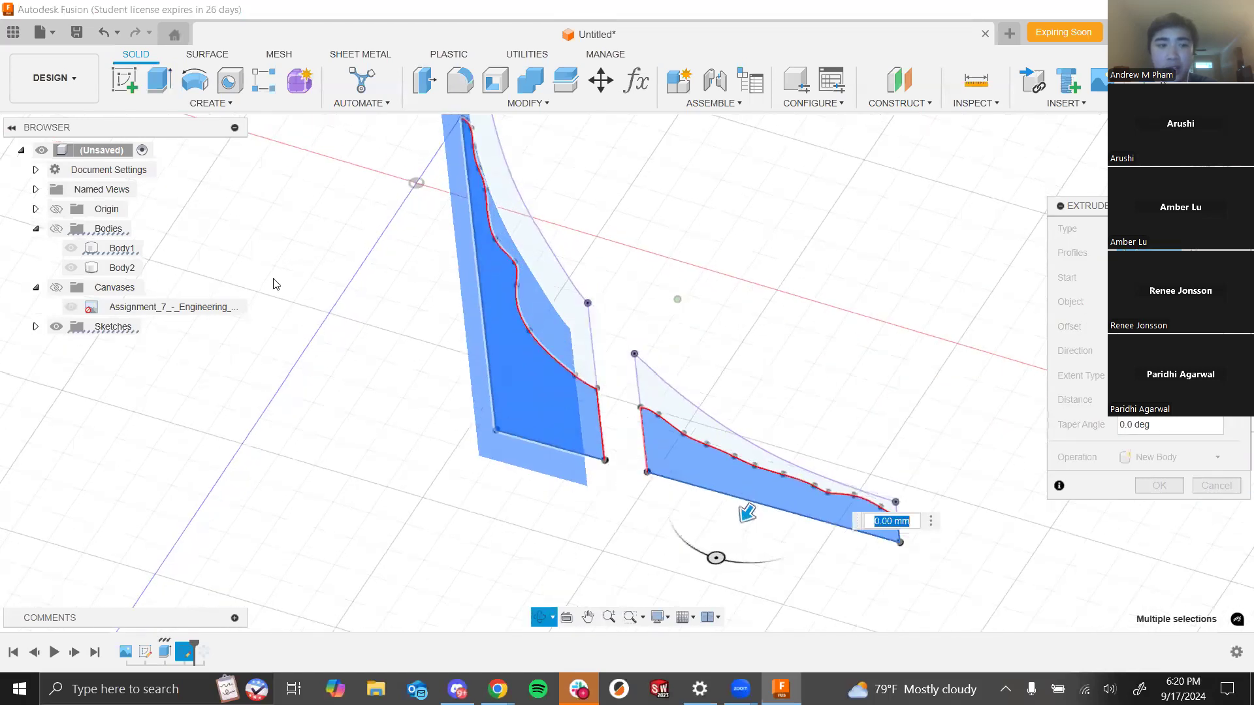
{"action": "left_click", "coordinate": [54, 230]}
{"action": "scroll", "coordinate": [693, 307], "scroll_direction": "down", "scroll_amount": 4}
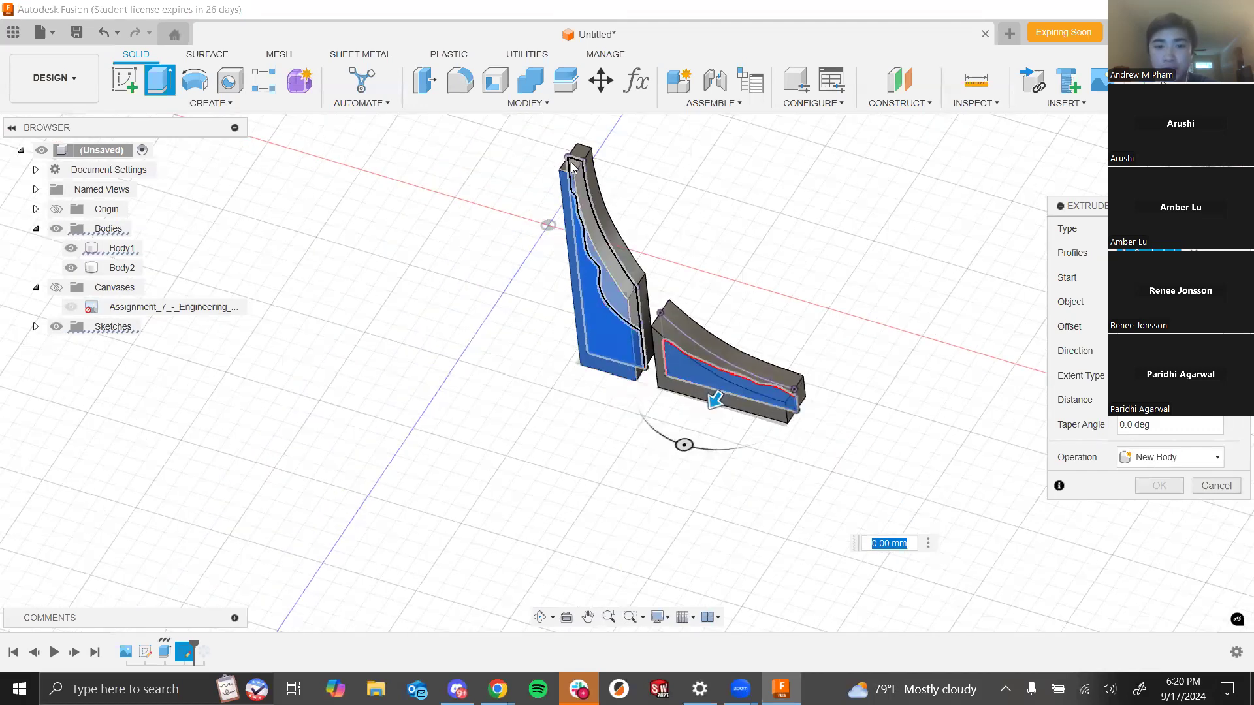
{"action": "scroll", "coordinate": [674, 325], "scroll_direction": "up", "scroll_amount": 3}
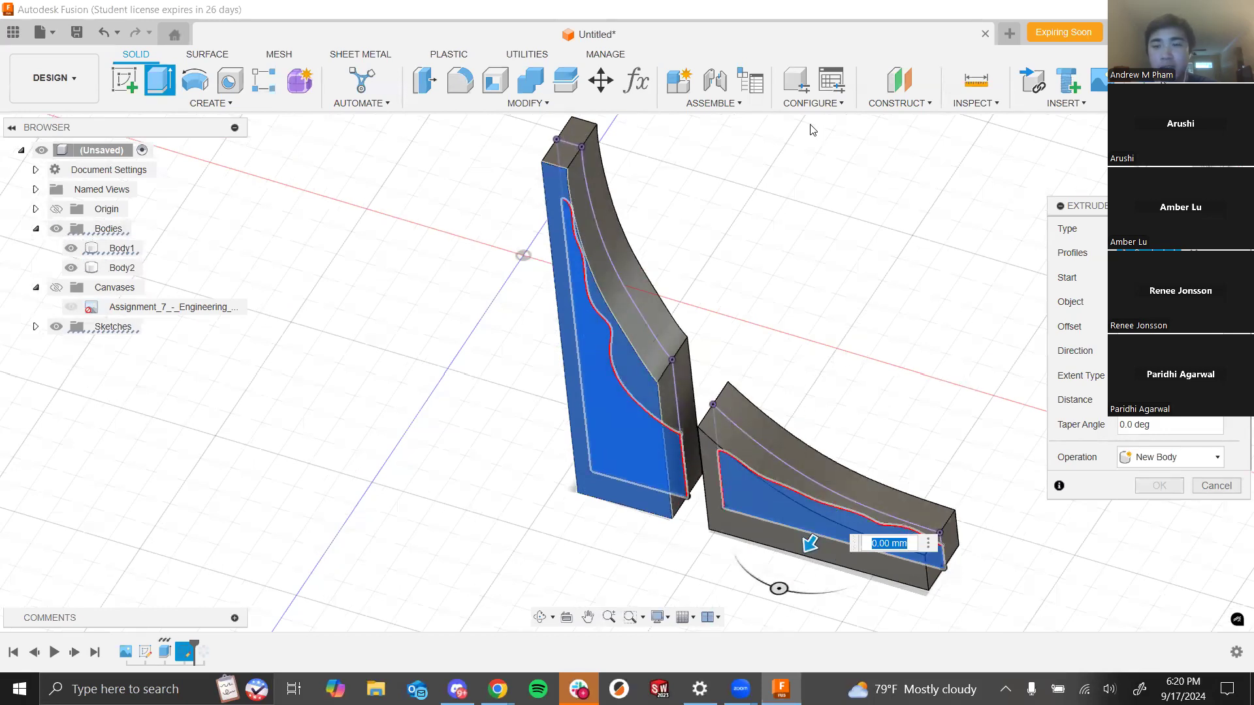
{"action": "middle_click_drag", "start_coordinate": [834, 398], "coordinate": [876, 353], "text": "shift"}
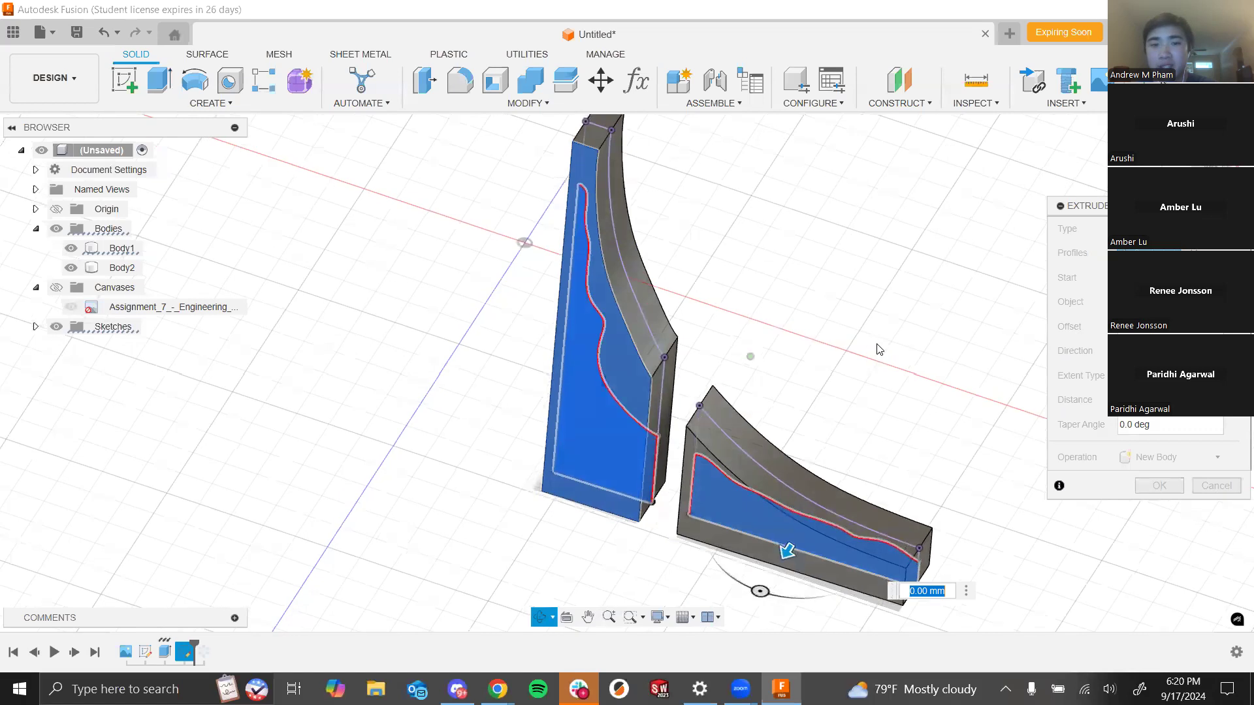
{"action": "left_click", "coordinate": [56, 230]}
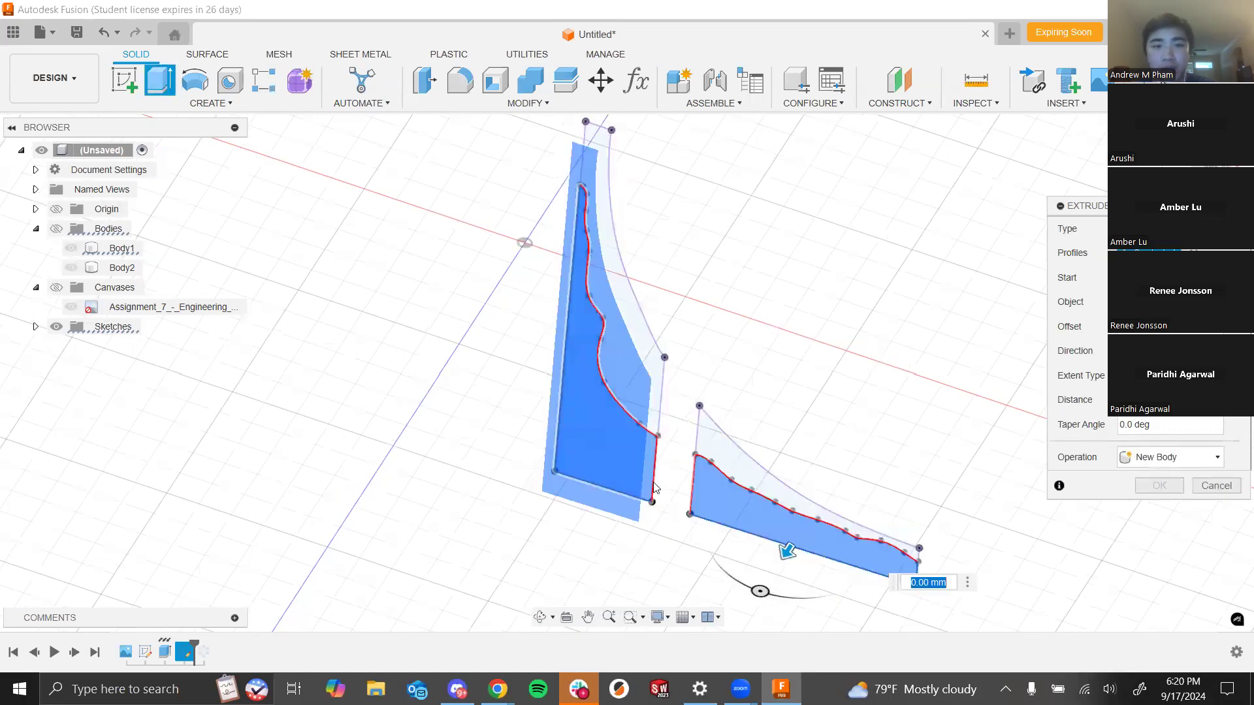
{"action": "middle_click_drag", "start_coordinate": [711, 339], "coordinate": [714, 360], "text": "shift"}
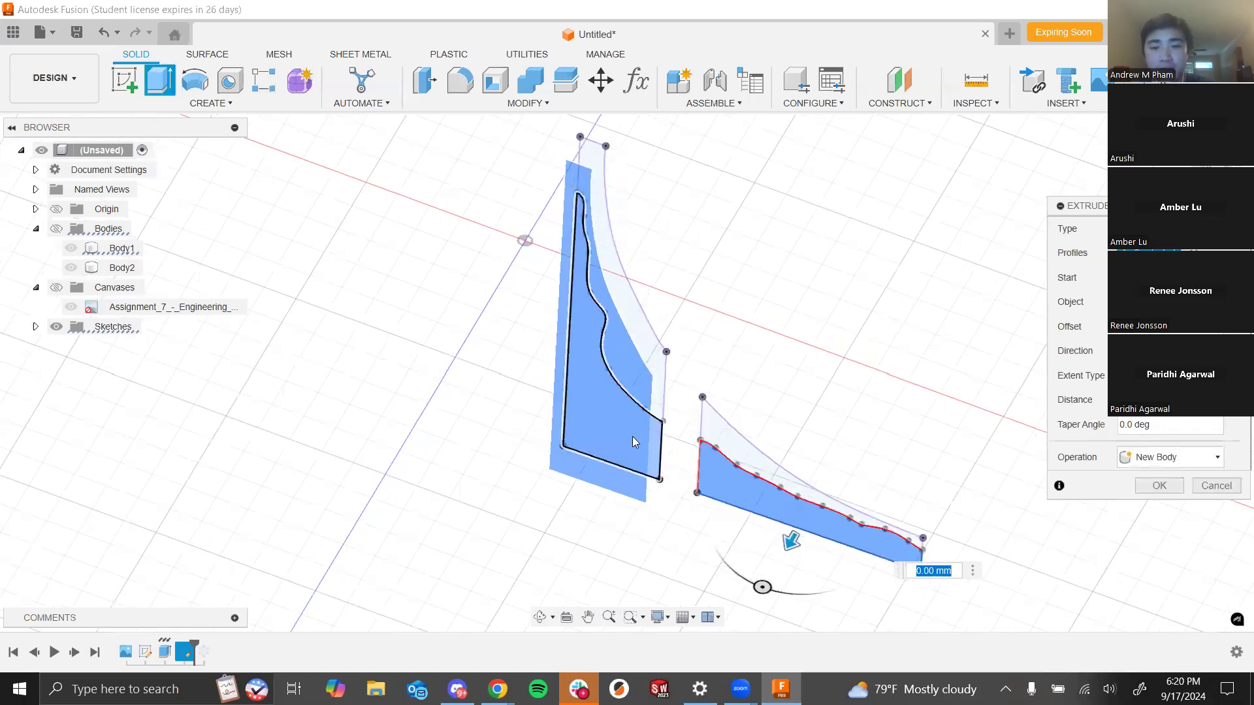
{"action": "left_click", "coordinate": [759, 479]}
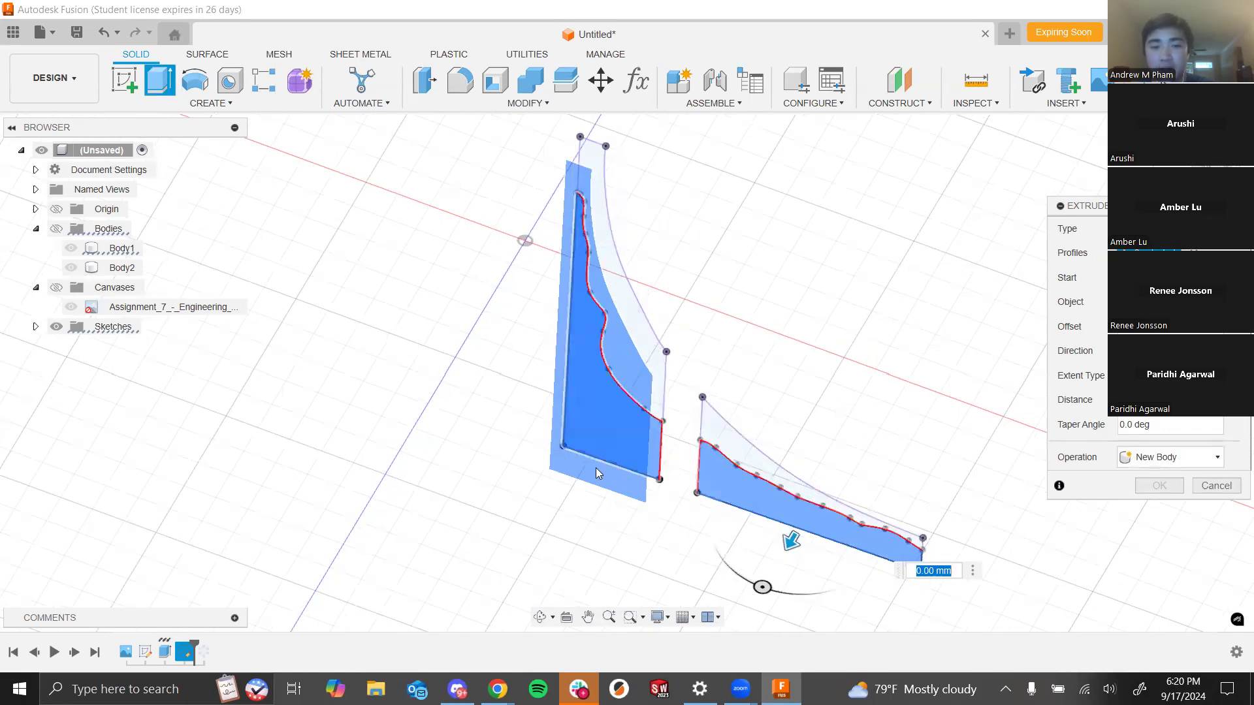
- Show the bodies again and set the extrude distance to -0.2 mm so it cuts into them
{"action": "left_click", "coordinate": [57, 228]}
{"action": "middle_click_drag", "start_coordinate": [777, 268], "coordinate": [697, 266], "text": "shift"}
{"action": "scroll", "coordinate": [587, 403], "scroll_direction": "down", "scroll_amount": 2}
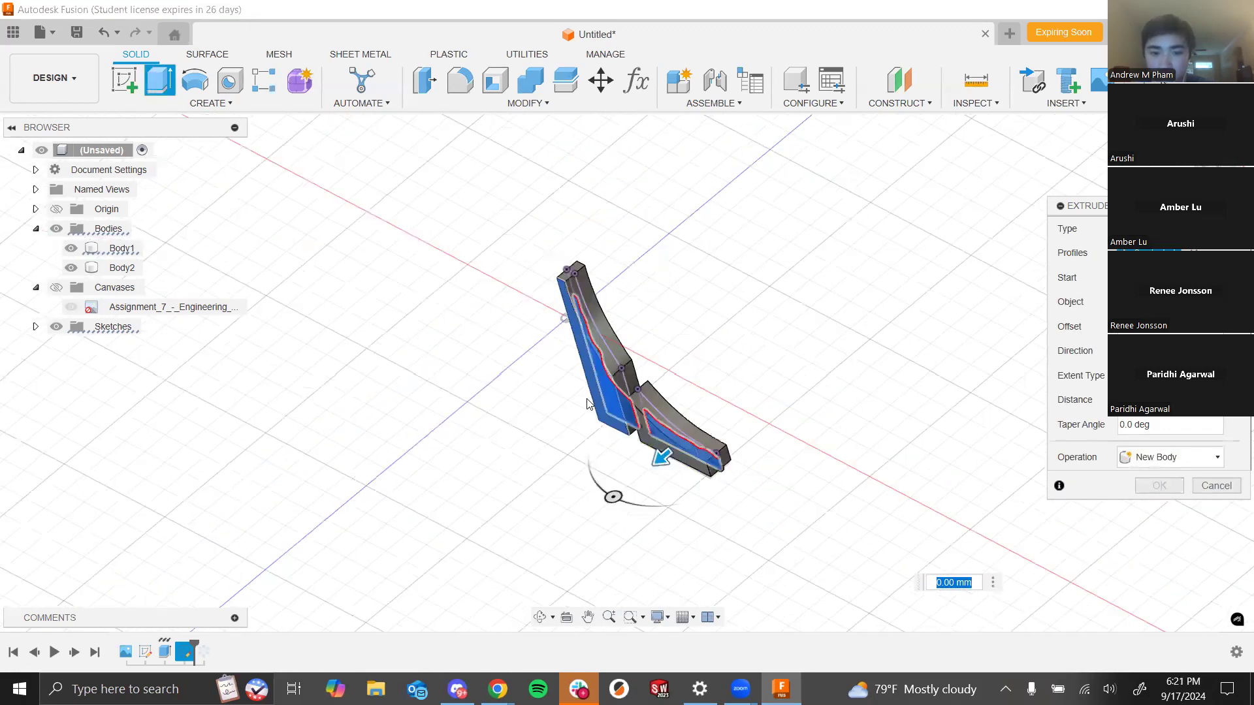
{"action": "scroll", "coordinate": [643, 390], "scroll_direction": "up", "scroll_amount": 3}
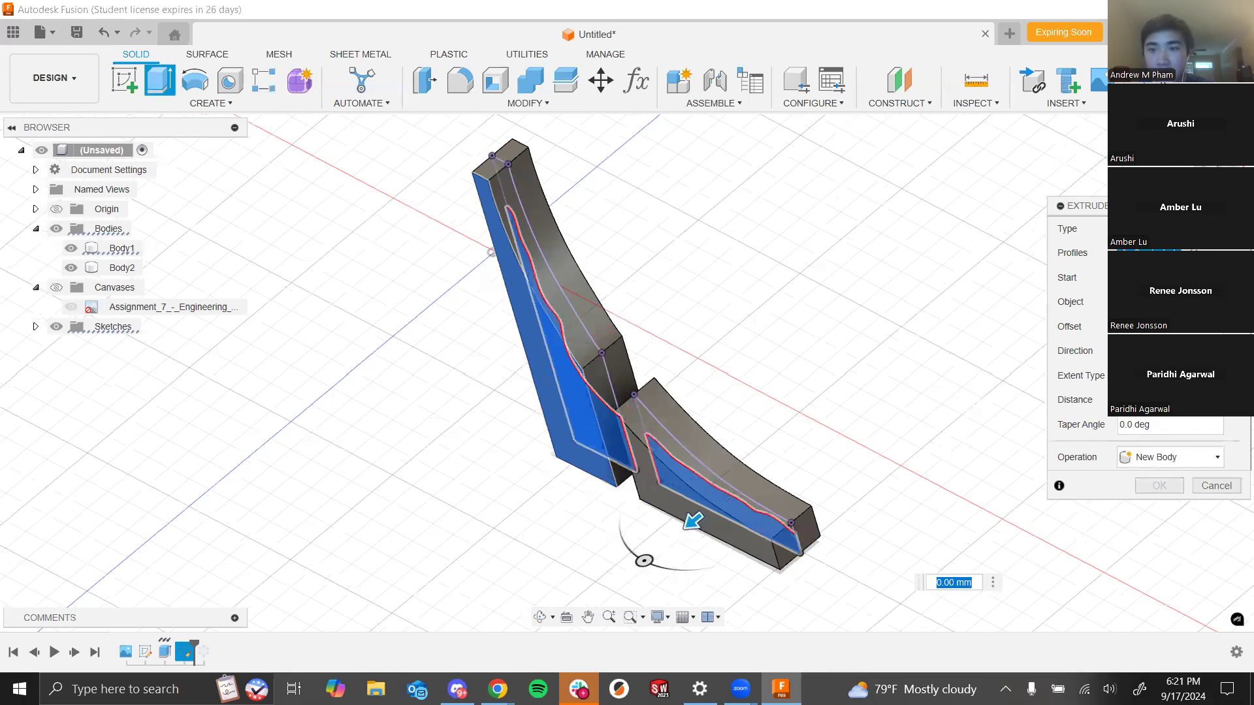
{"action": "scroll", "coordinate": [548, 310], "scroll_direction": "up", "scroll_amount": 3}
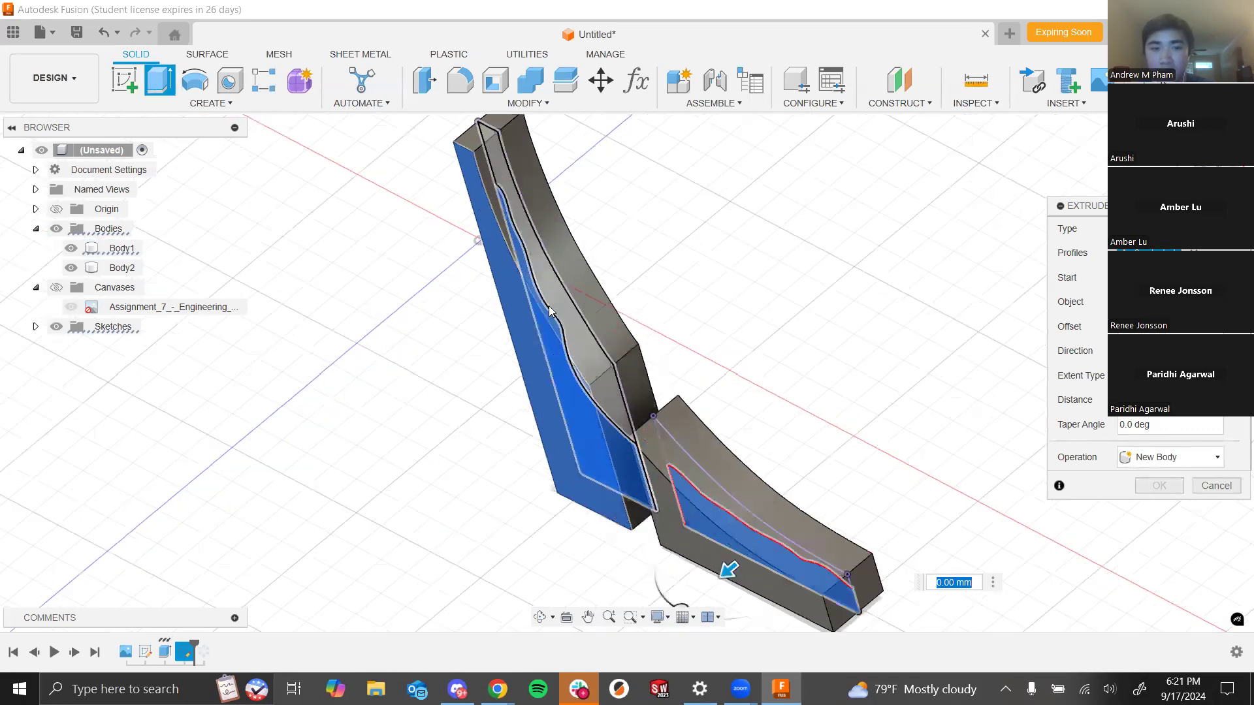
{"action": "scroll", "coordinate": [530, 261], "scroll_direction": "down", "scroll_amount": 3}
{"action": "left_click", "coordinate": [495, 207]}
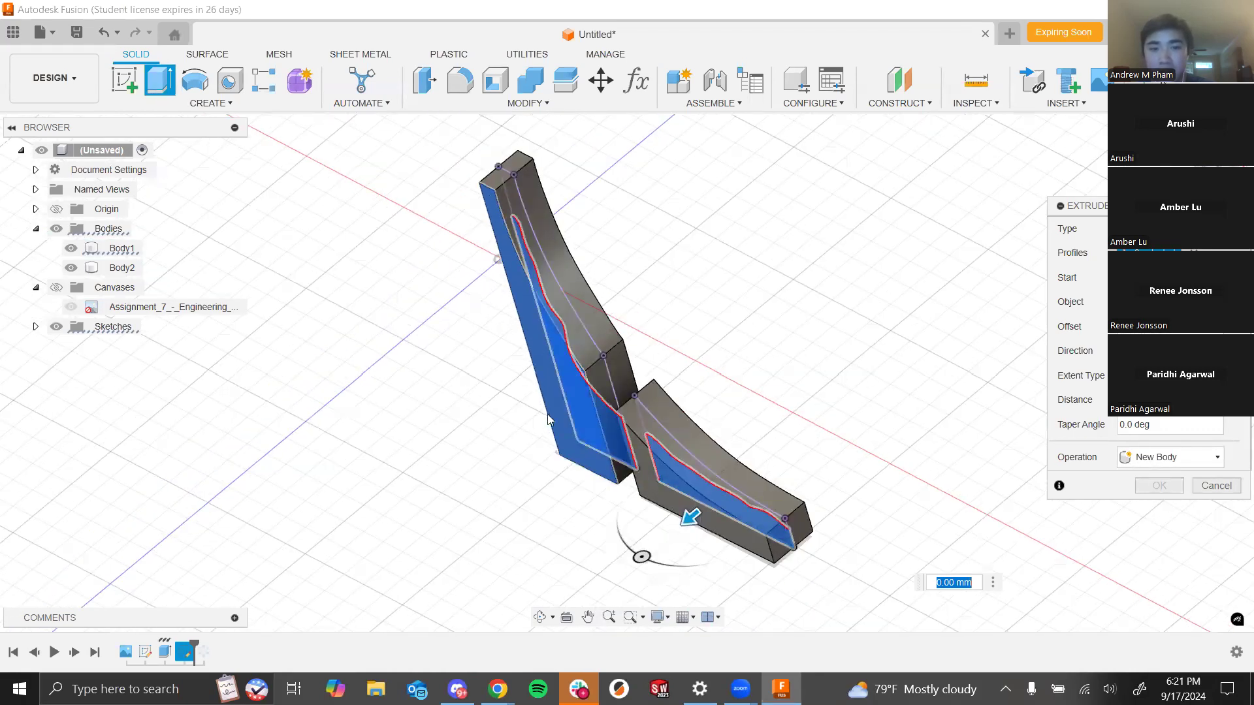
{"action": "scroll", "coordinate": [582, 367], "scroll_direction": "up", "scroll_amount": 4}
{"action": "scroll", "coordinate": [567, 430], "scroll_direction": "down", "scroll_amount": 1}
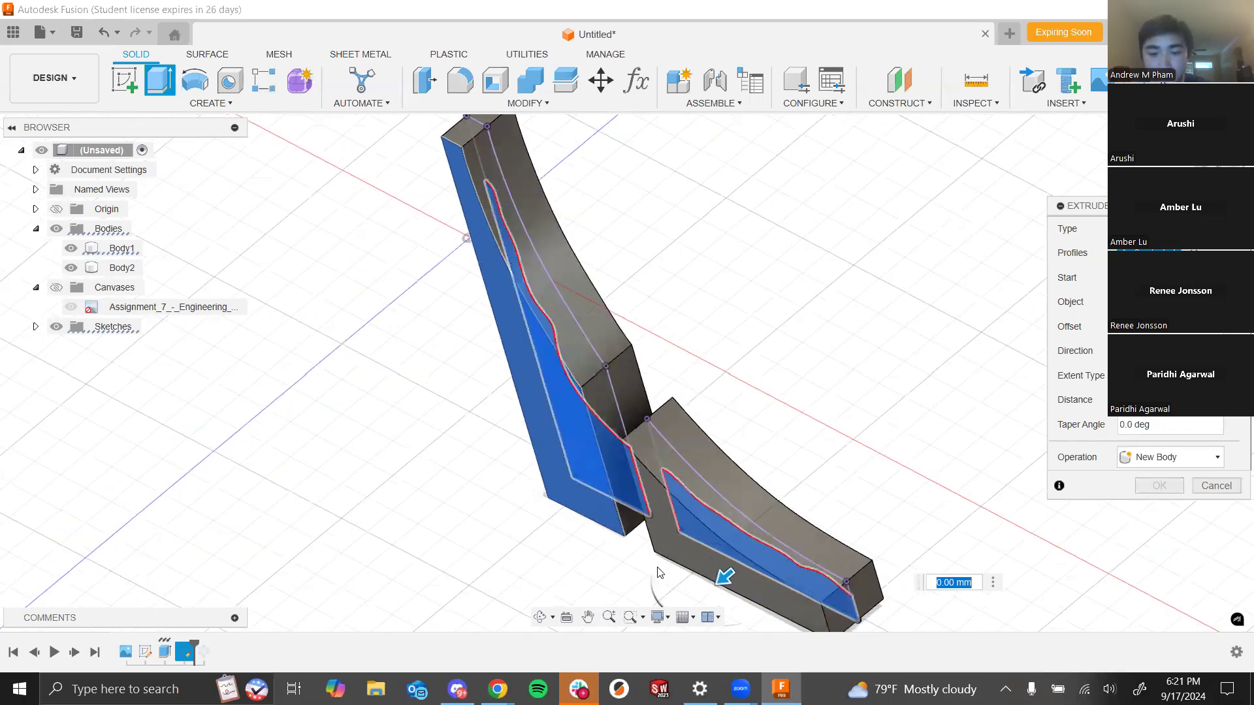
{"action": "scroll", "coordinate": [660, 574], "scroll_direction": "down", "scroll_amount": 3}
{"action": "middle_click_drag", "start_coordinate": [810, 346], "coordinate": [867, 282]}
{"action": "scroll", "coordinate": [769, 301], "scroll_direction": "up", "scroll_amount": 3}
{"action": "scroll", "coordinate": [693, 447], "scroll_direction": "up", "scroll_amount": 3}
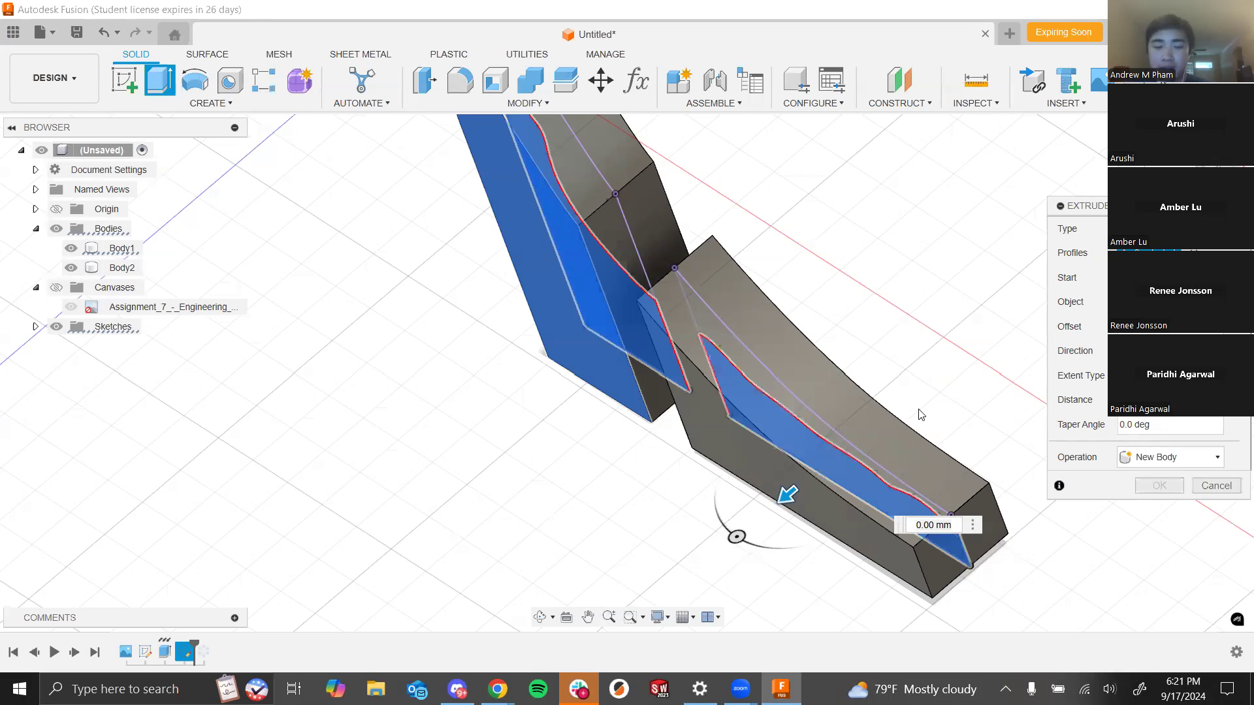
{"action": "type", "text": "-0.2"}
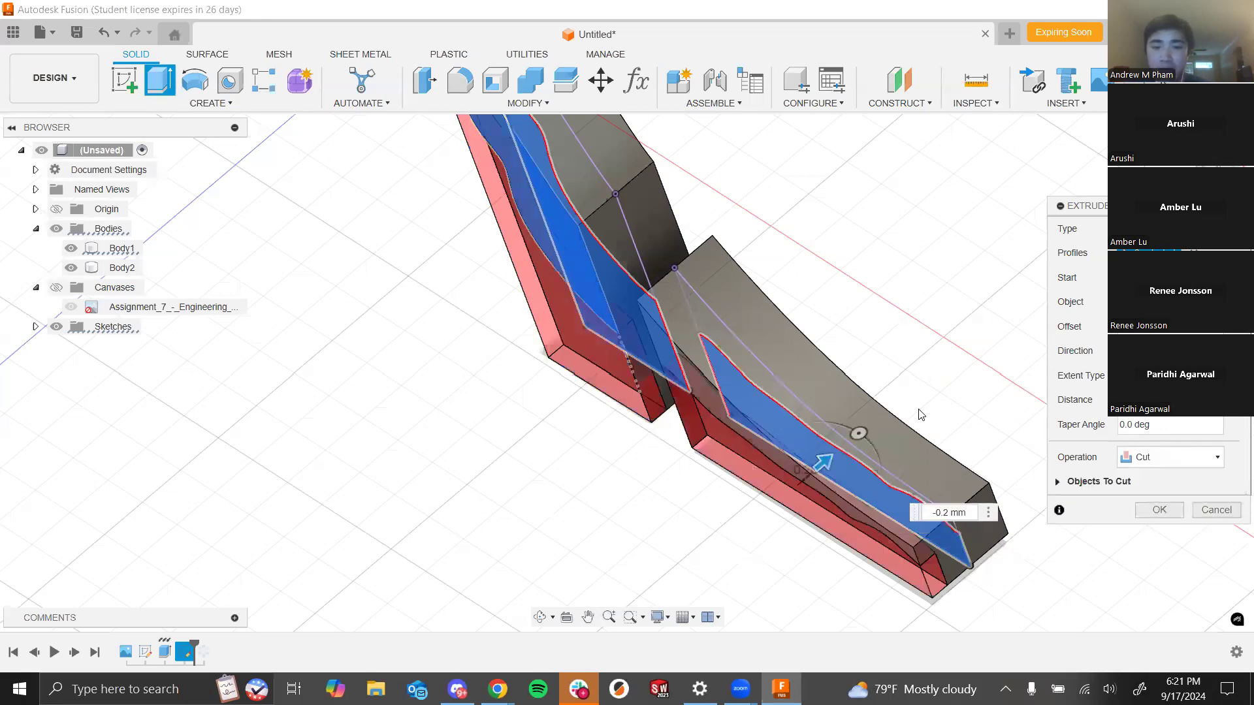
- Set the extrude cut distance to -0.1 mm and finish the cut
{"action": "key", "text": "BackSpace"}
{"action": "type", "text": "01"}
{"action": "key", "text": "BackSpace"}
{"action": "key", "text": "BackSpace"}
{"action": "type", "text": "1"}
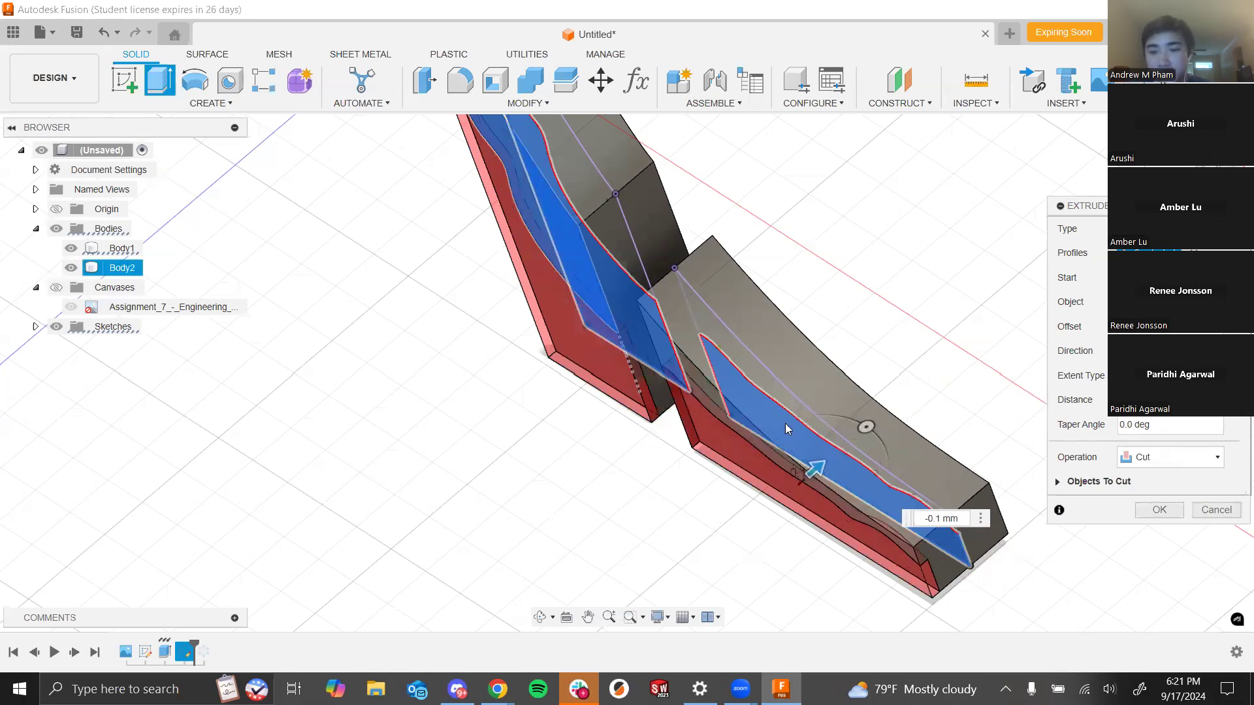
{"action": "middle_click_drag", "start_coordinate": [575, 490], "coordinate": [537, 511], "text": "shift"}
{"action": "scroll", "coordinate": [910, 311], "scroll_direction": "down", "scroll_amount": 2}
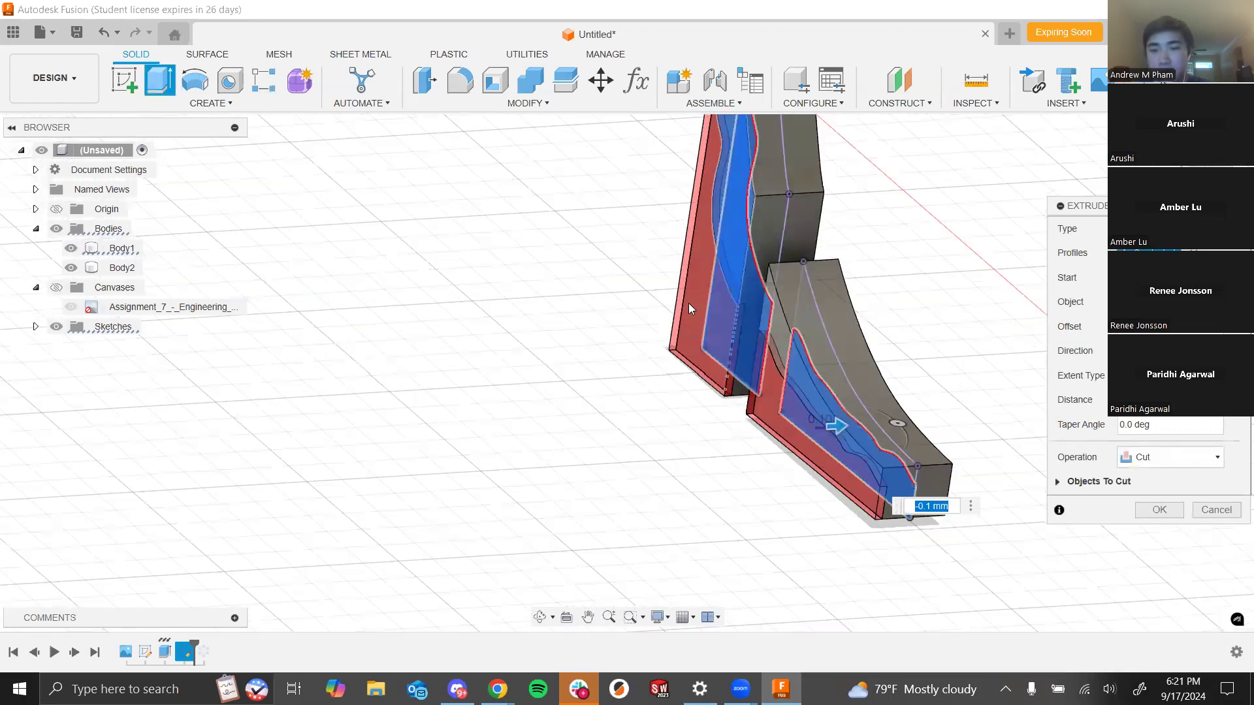
{"action": "scroll", "coordinate": [508, 499], "scroll_direction": "down", "scroll_amount": 3}
{"action": "scroll", "coordinate": [672, 392], "scroll_direction": "up", "scroll_amount": 2}
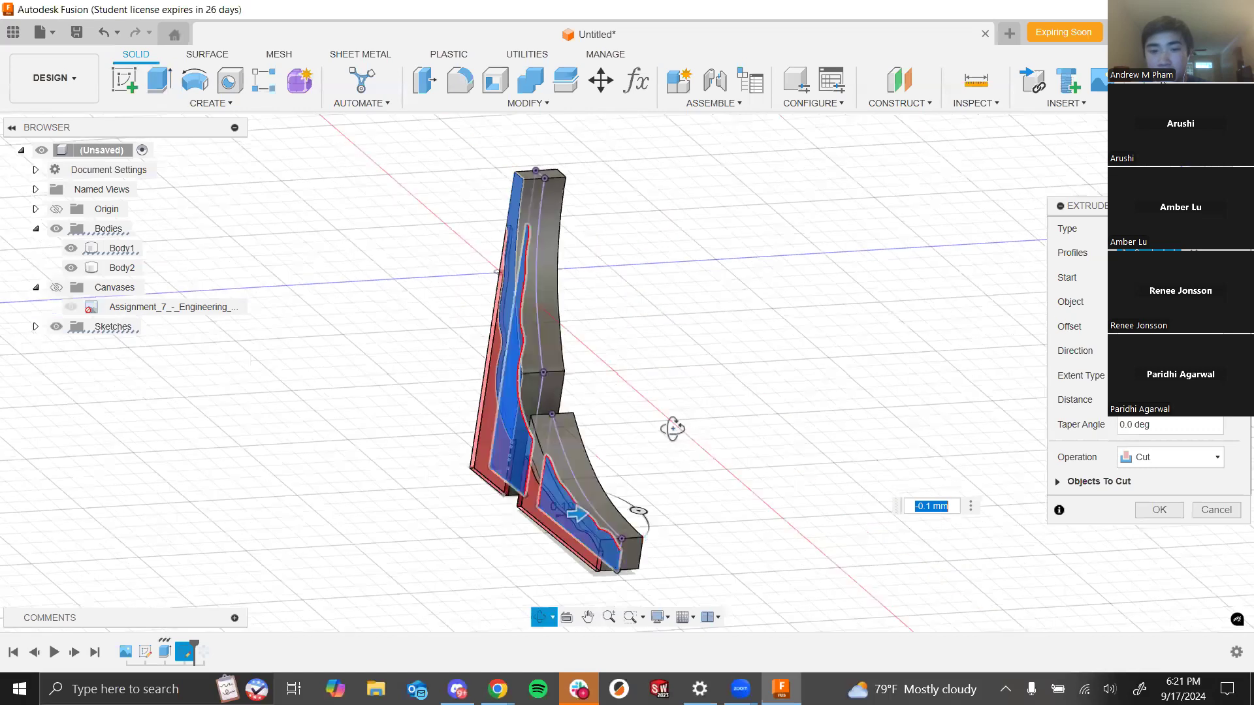
{"action": "scroll", "coordinate": [647, 392], "scroll_direction": "up", "scroll_amount": 2}
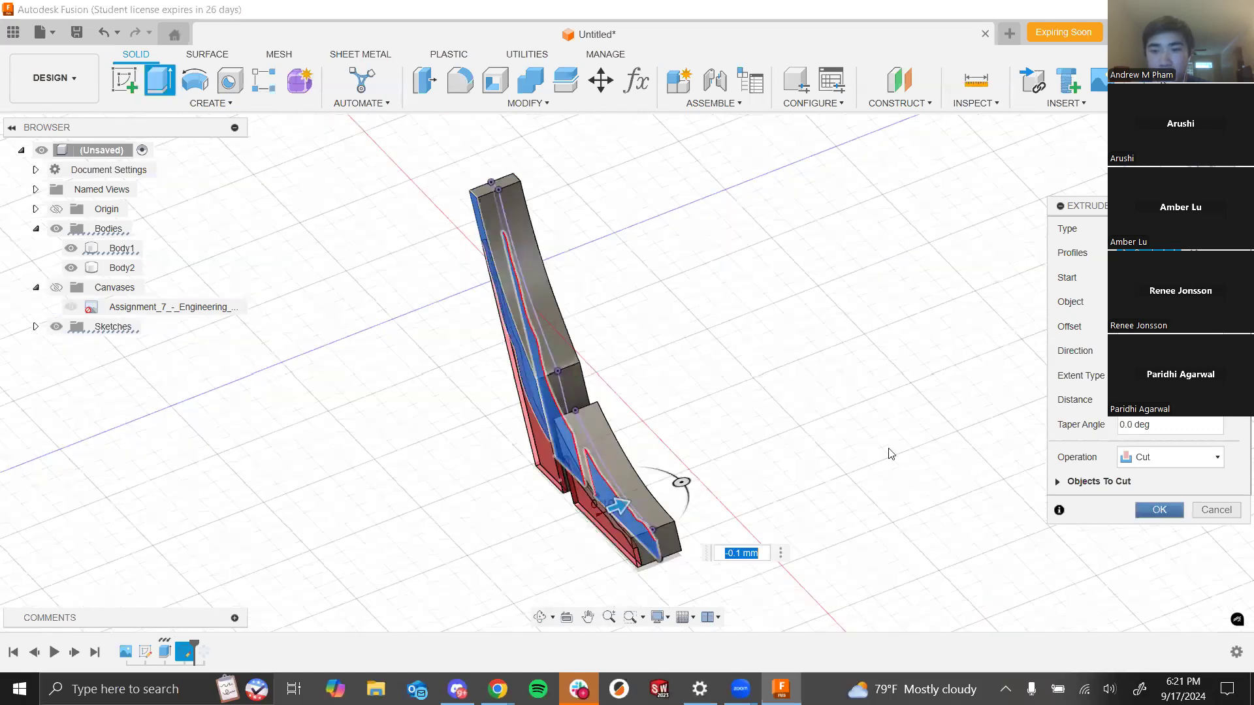
{"action": "left_click", "coordinate": [1160, 510]}
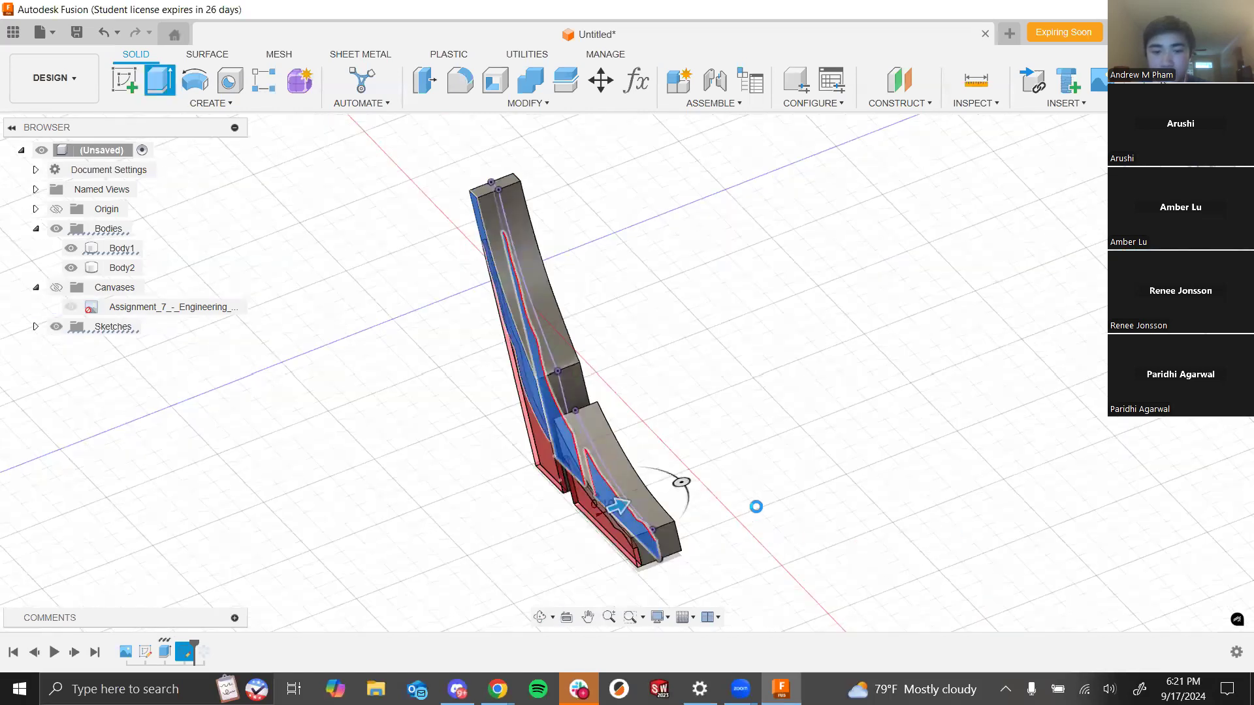
- Orbit and zoom around both spire bodies to inspect the shallow cut details
{"action": "middle_click_drag", "start_coordinate": [762, 503], "coordinate": [935, 409], "text": "shift"}
{"action": "middle_click_drag", "start_coordinate": [713, 461], "coordinate": [619, 475], "text": "shift"}
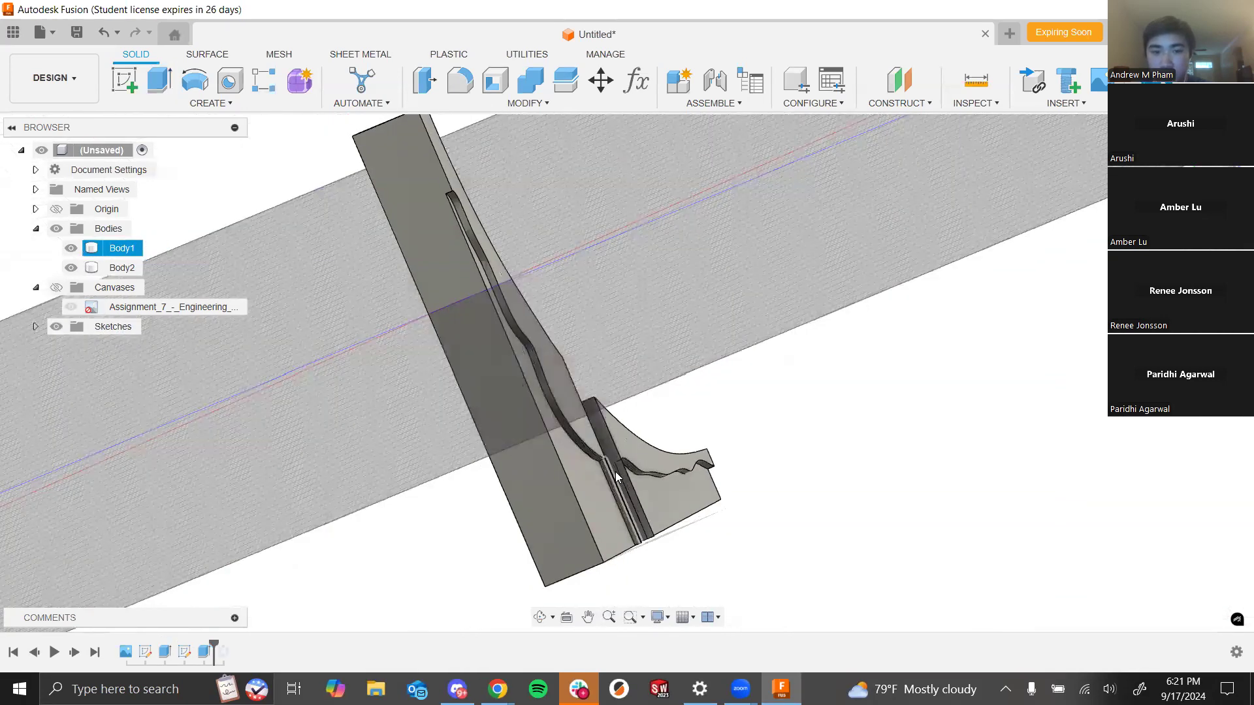
{"action": "scroll", "coordinate": [616, 472], "scroll_direction": "up", "scroll_amount": 2}
{"action": "middle_click_drag", "start_coordinate": [757, 500], "coordinate": [567, 473], "text": "shift"}
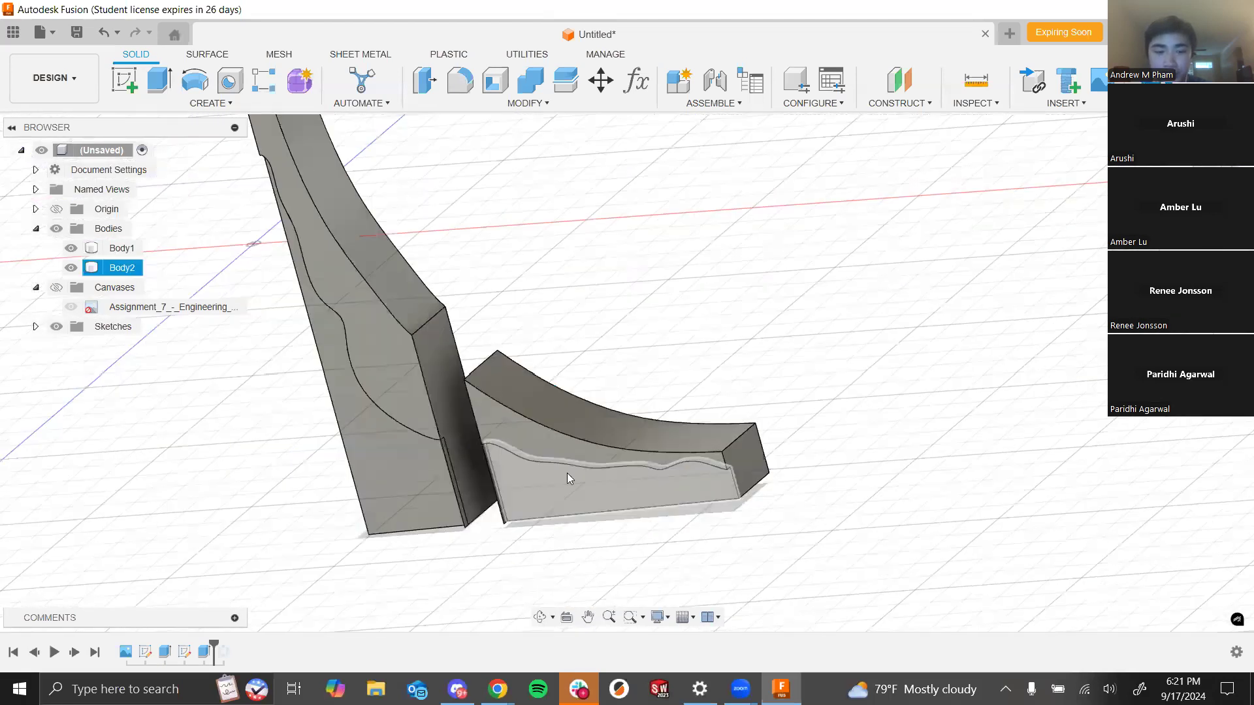
{"action": "scroll", "coordinate": [567, 473], "scroll_direction": "down", "scroll_amount": 2}
{"action": "scroll", "coordinate": [636, 400], "scroll_direction": "up", "scroll_amount": 2}
{"action": "middle_click_drag", "start_coordinate": [636, 399], "coordinate": [736, 344], "text": "shift"}
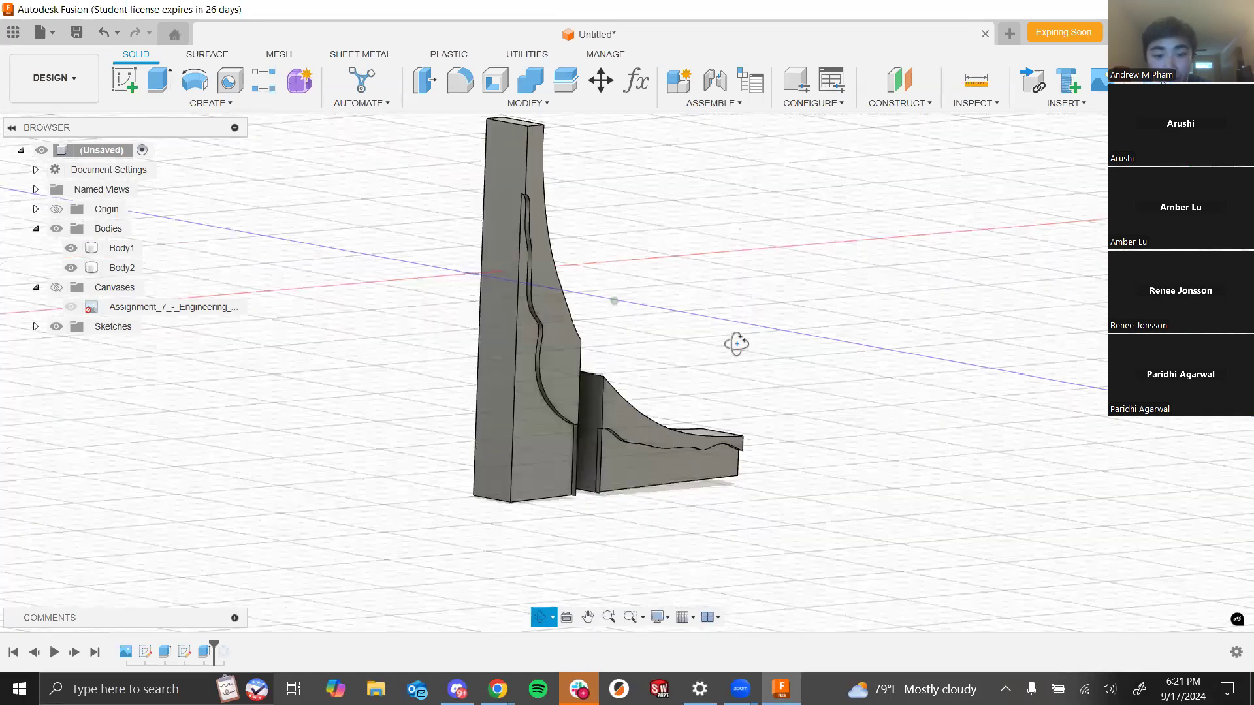
{"action": "scroll", "coordinate": [630, 419], "scroll_direction": "up", "scroll_amount": 5}
{"action": "middle_click_drag", "start_coordinate": [647, 439], "coordinate": [760, 390], "text": "shift"}
{"action": "scroll", "coordinate": [760, 390], "scroll_direction": "down", "scroll_amount": 4}
{"action": "mouse_move", "coordinate": [778, 317]}
{"action": "middle_mouse_down", "text": "shift"}
{"action": "mouse_move", "coordinate": [716, 319]}
{"action": "mouse_move", "coordinate": [640, 353]}
{"action": "mouse_move", "coordinate": [780, 333]}
{"action": "mouse_move", "coordinate": [784, 272]}
{"action": "mouse_move", "coordinate": [719, 336]}
{"action": "mouse_move", "coordinate": [747, 316]}
{"action": "mouse_move", "coordinate": [734, 345]}
{"action": "mouse_move", "coordinate": [770, 320]}
{"action": "middle_mouse_up", "text": "shift"}
{"action": "middle_click_drag", "start_coordinate": [716, 354], "coordinate": [716, 313], "text": "shift"}
{"action": "left_click", "coordinate": [718, 314]}
{"action": "left_click", "coordinate": [705, 479]}
{"action": "left_click", "coordinate": [714, 349]}
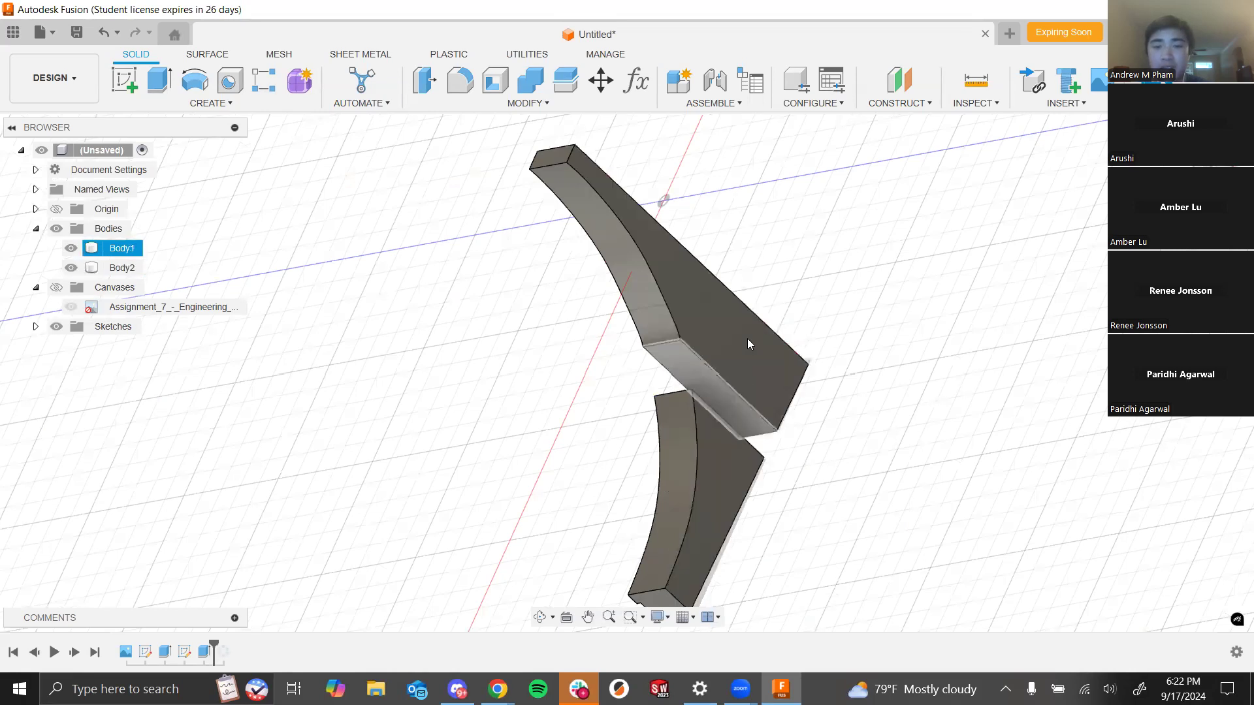
{"action": "middle_click_drag", "start_coordinate": [539, 463], "coordinate": [664, 429], "text": "shift"}
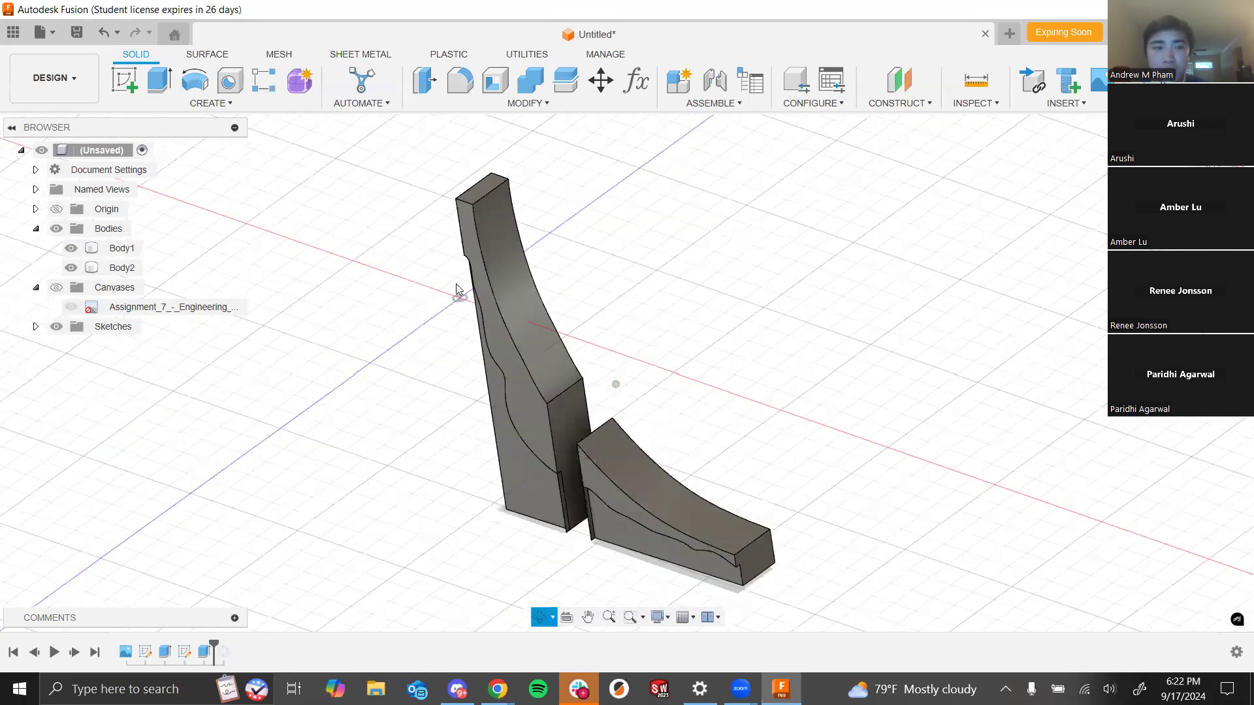
{"action": "left_click", "coordinate": [230, 106]}
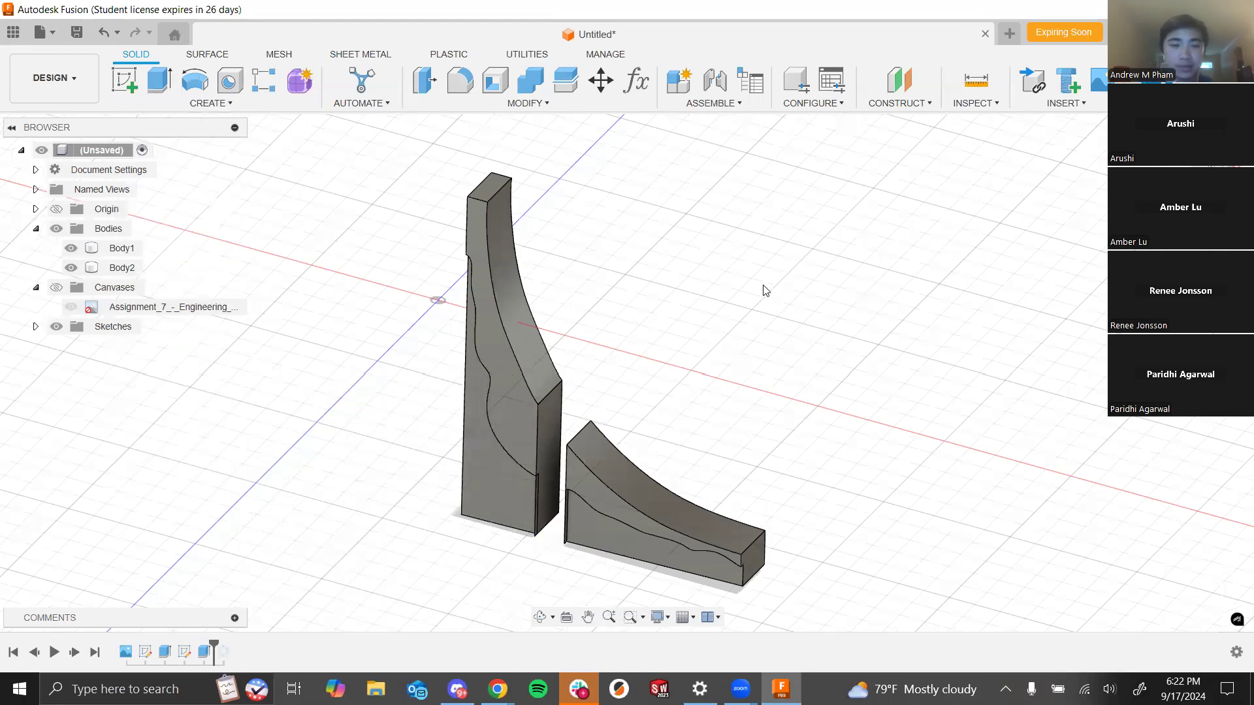
{"action": "left_click", "coordinate": [207, 105]}
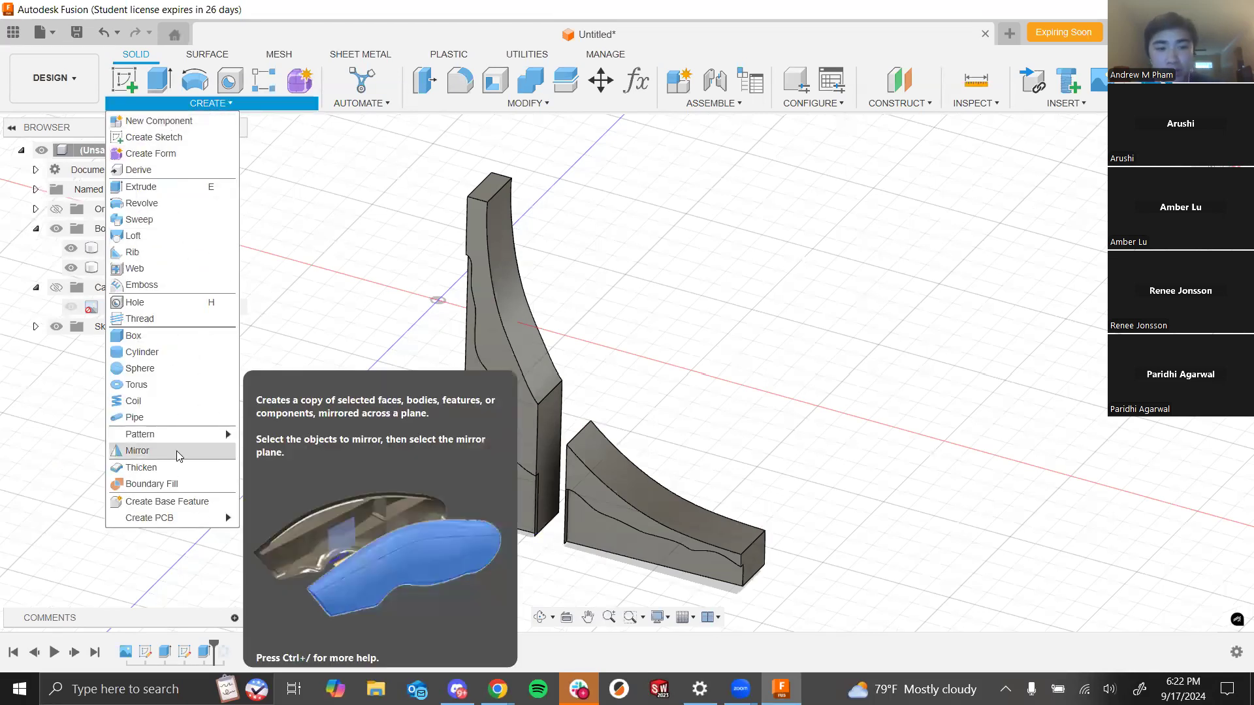
{"action": "left_click", "coordinate": [866, 212]}
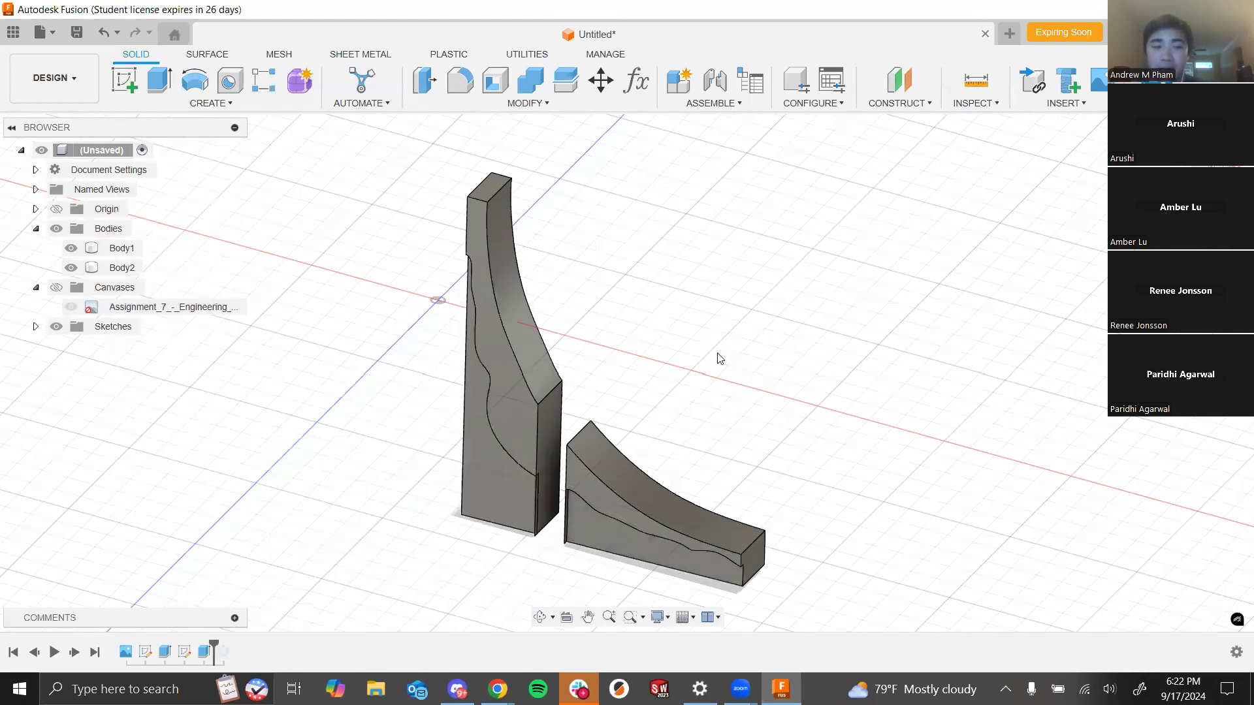
{"action": "left_click", "coordinate": [220, 102]}
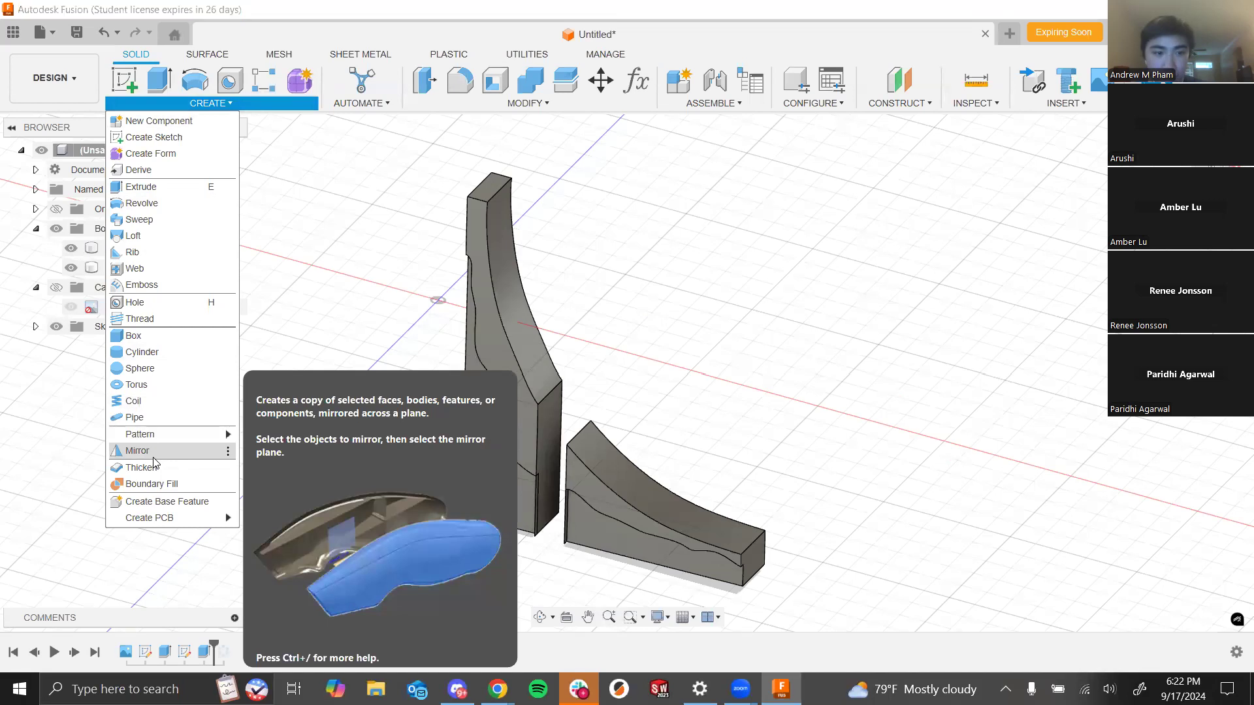
{"action": "left_click", "coordinate": [151, 457]}
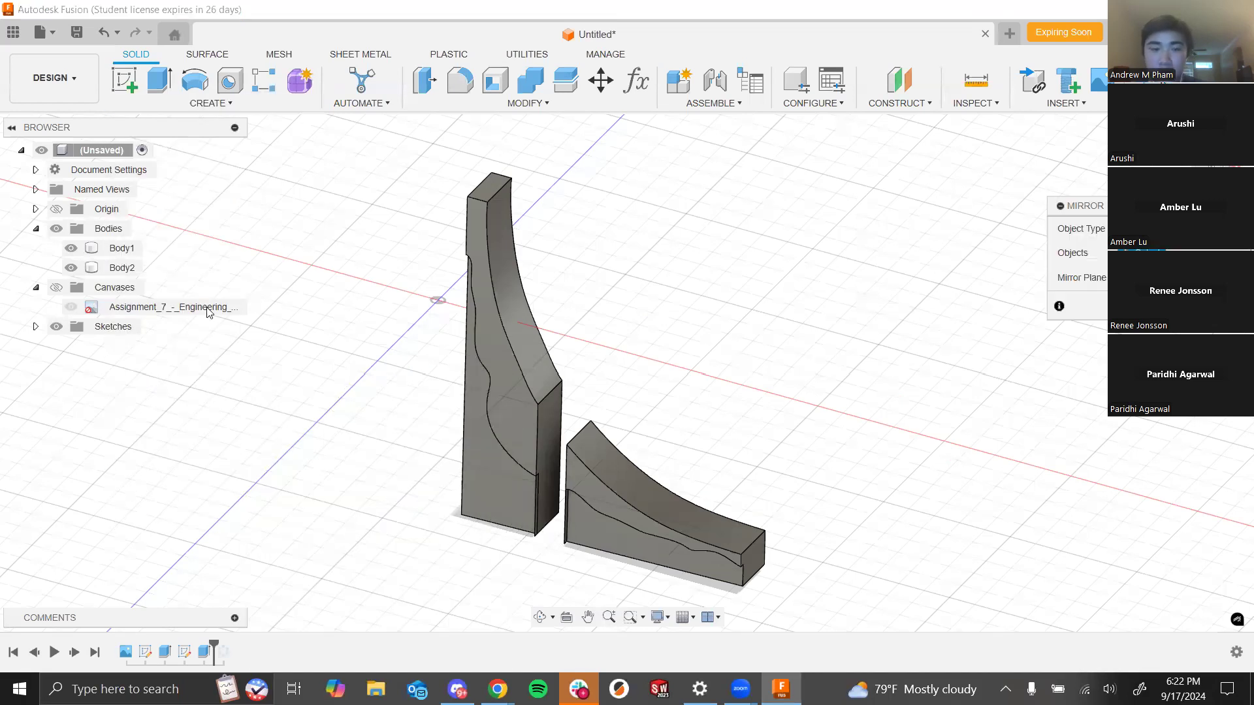
{"action": "left_click", "coordinate": [208, 103]}
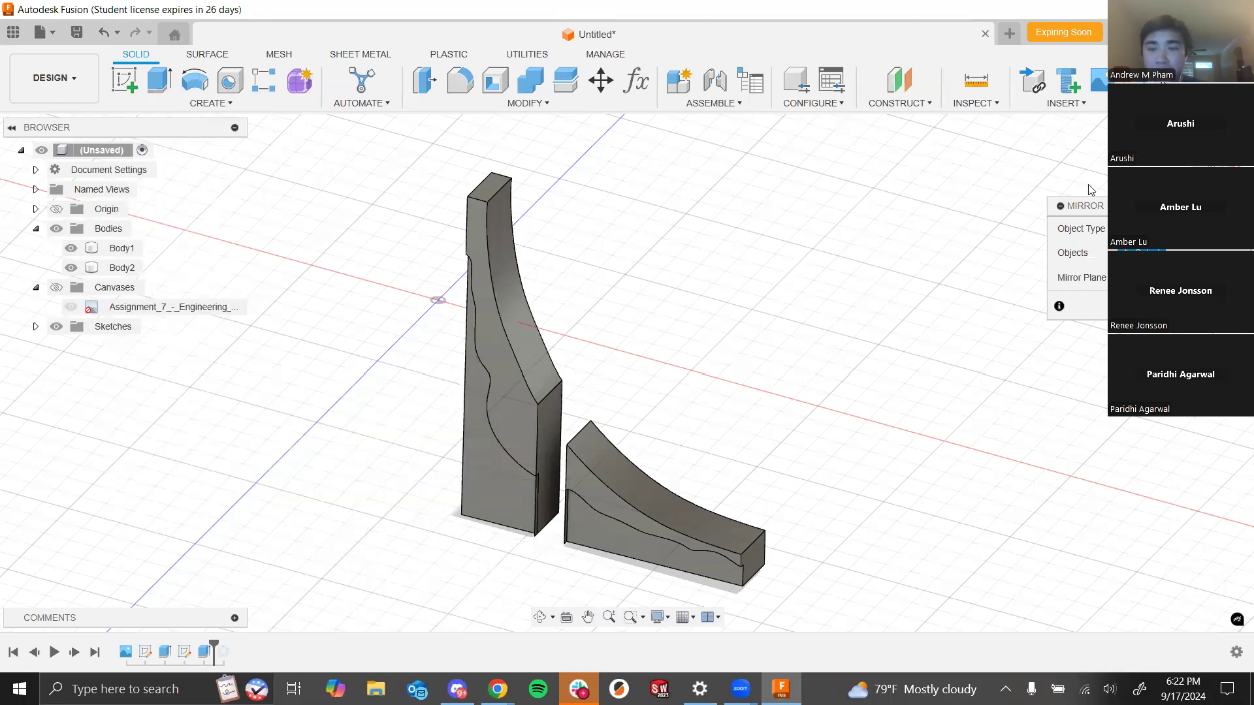
{"action": "middle_click_drag", "start_coordinate": [853, 328], "coordinate": [846, 327], "text": "shift"}
{"action": "middle_click_drag", "start_coordinate": [560, 396], "coordinate": [561, 398], "text": "shift"}
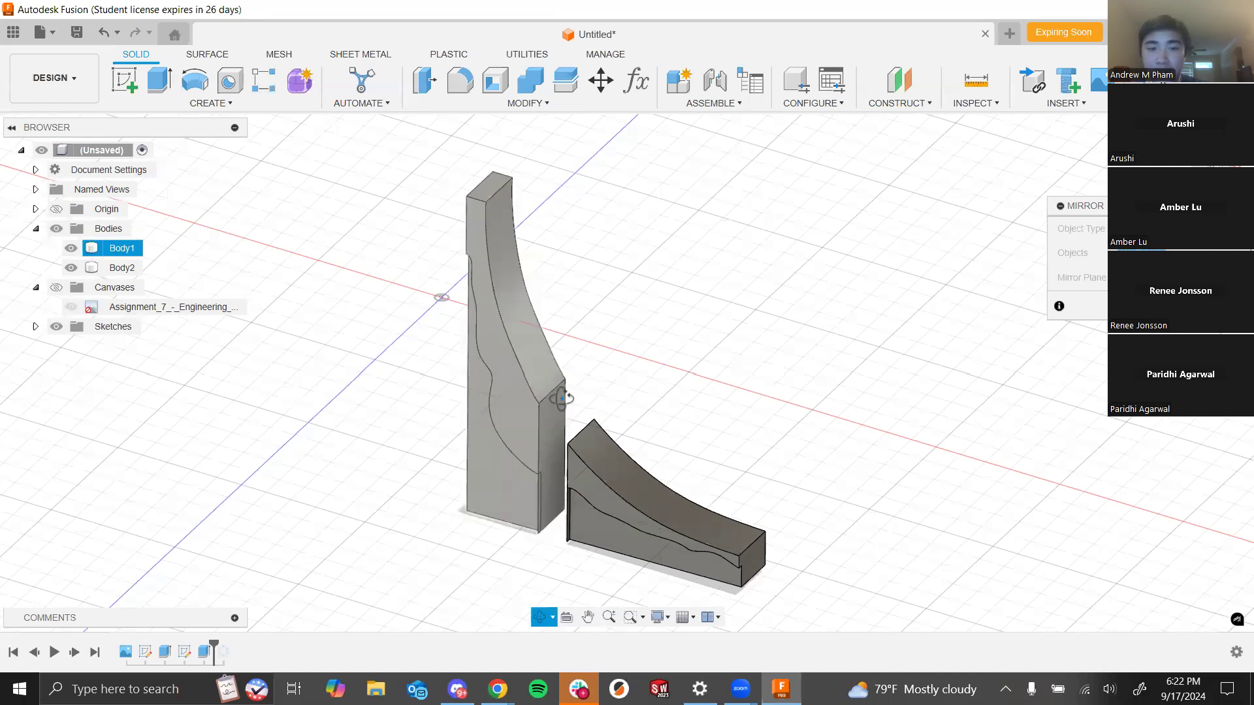
{"action": "middle_click_drag", "start_coordinate": [511, 306], "coordinate": [1055, 401], "text": "shift"}
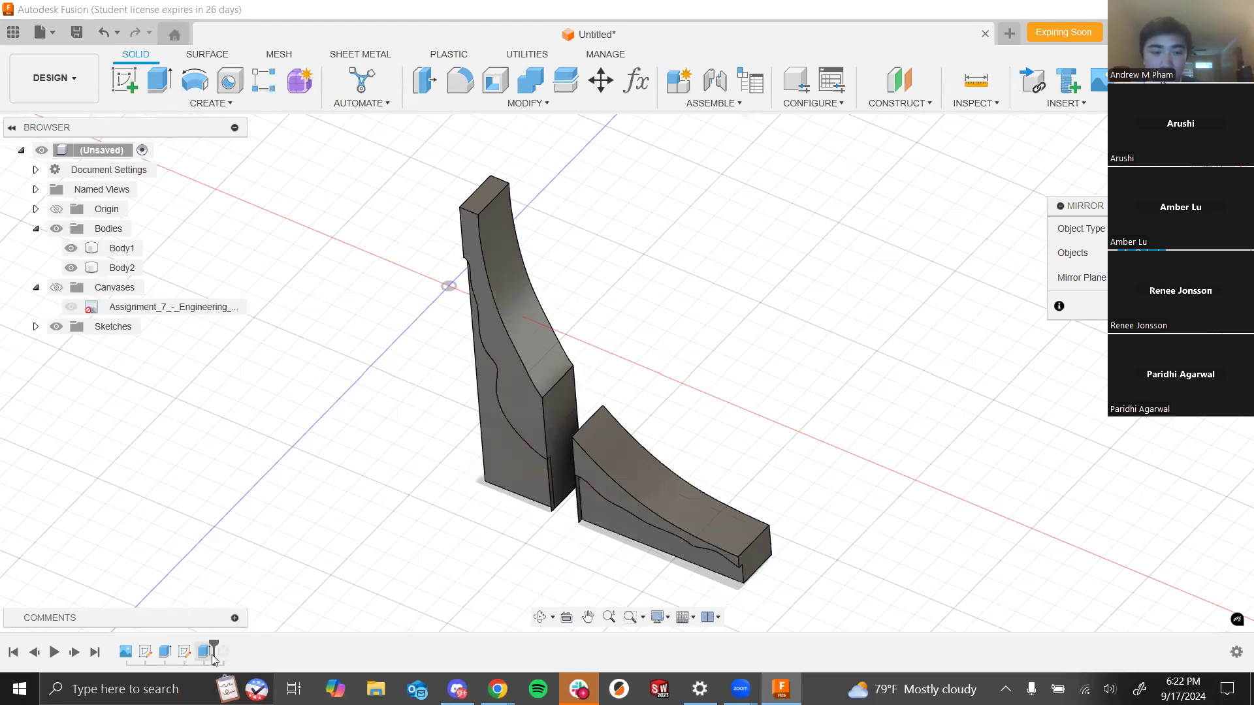
- Try to mirror the extrude cut feature across the origin plane at the spire's back edge
{"action": "left_click", "coordinate": [206, 654]}
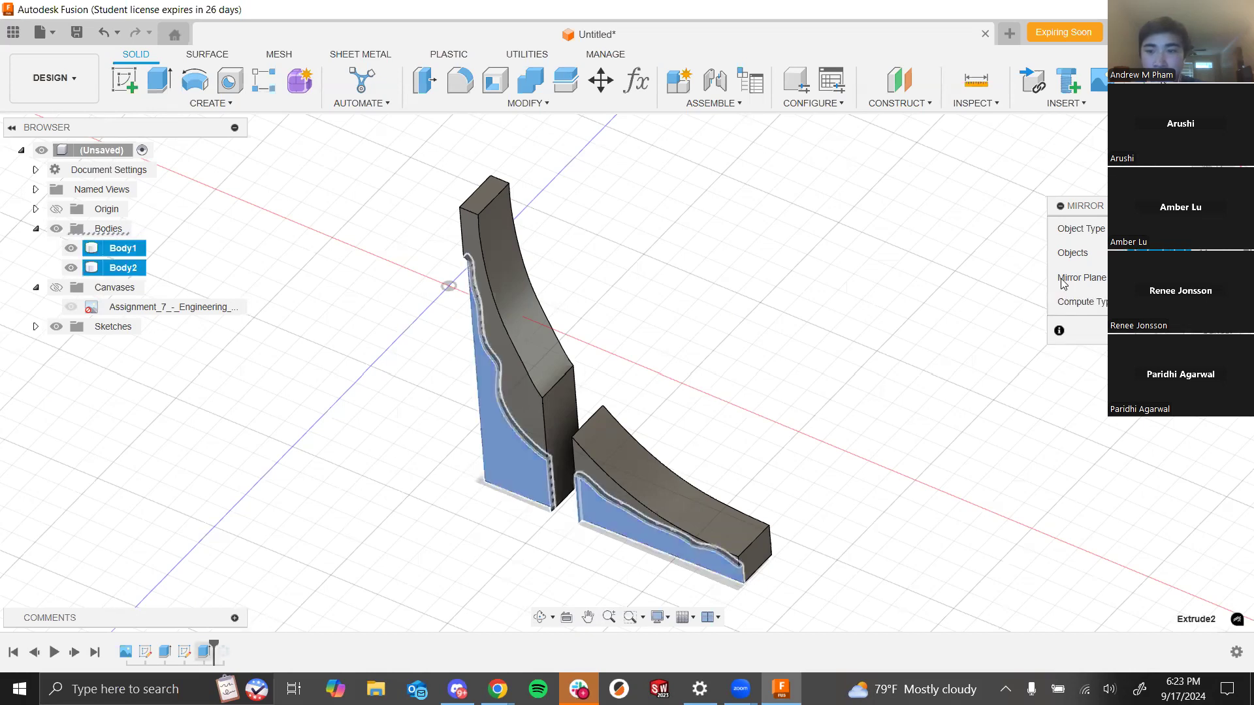
{"action": "left_click", "coordinate": [1153, 278]}
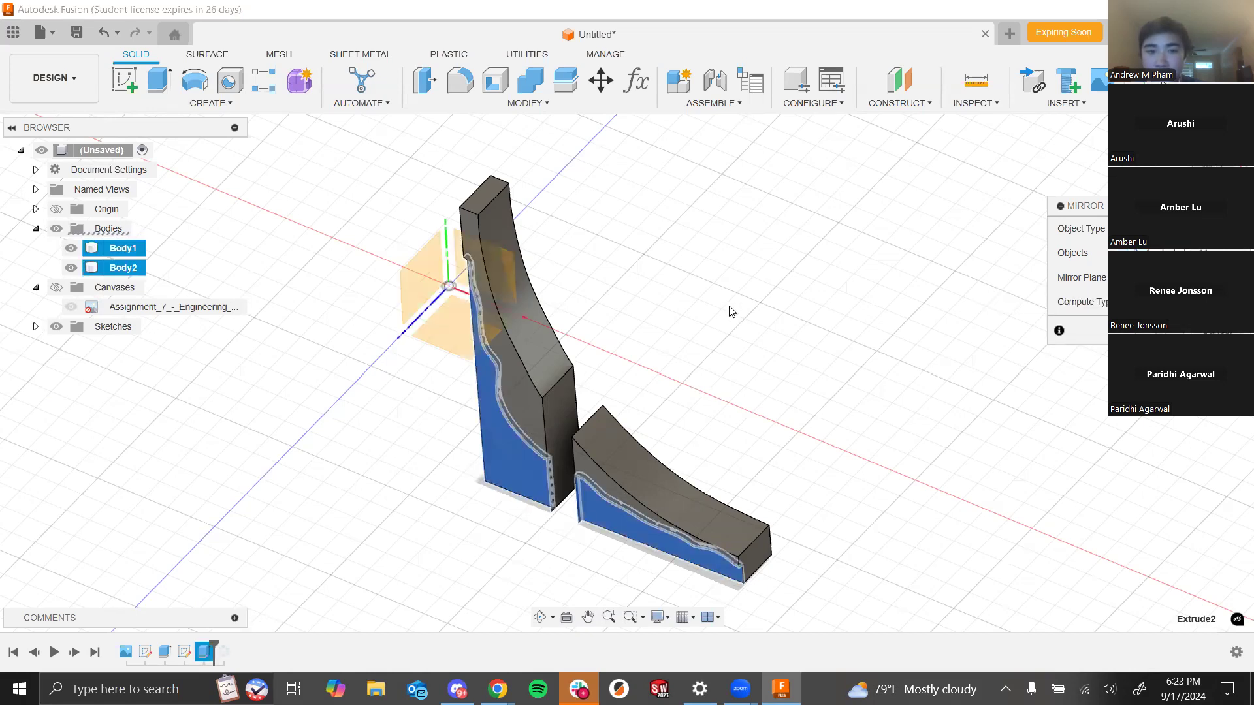
{"action": "middle_click_drag", "start_coordinate": [751, 313], "coordinate": [737, 342], "text": "shift"}
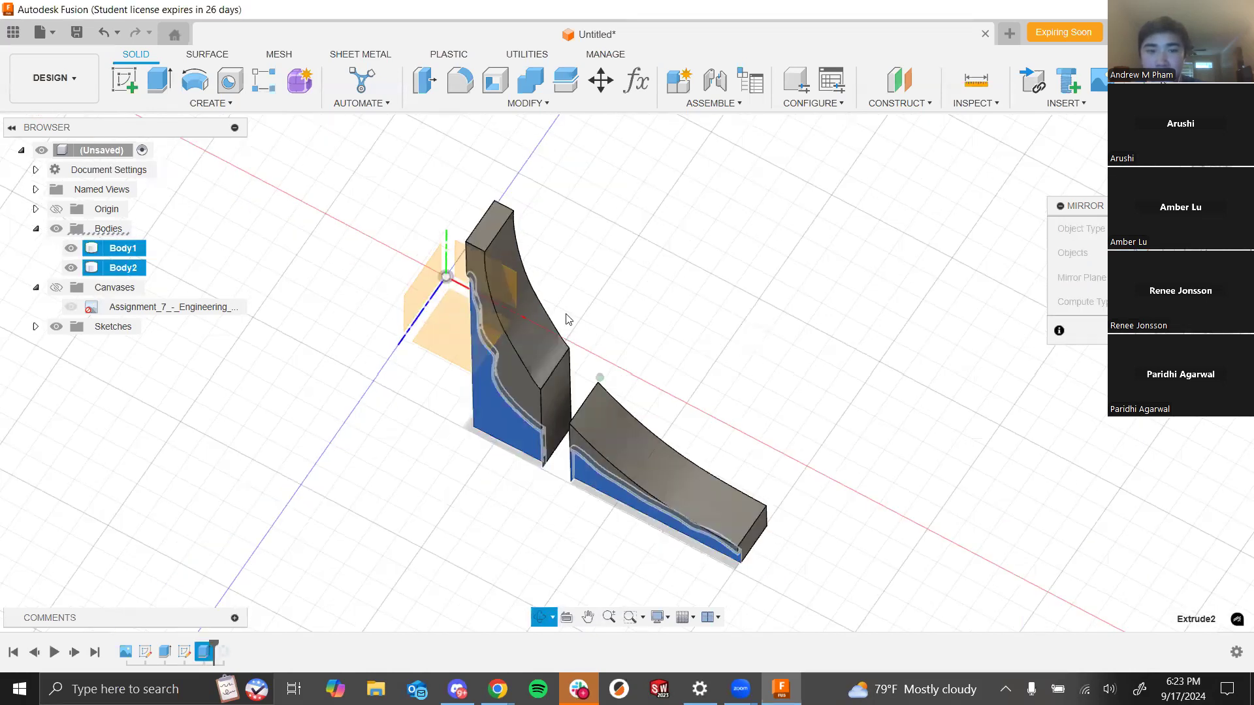
{"action": "scroll", "coordinate": [524, 304], "scroll_direction": "up", "scroll_amount": 3}
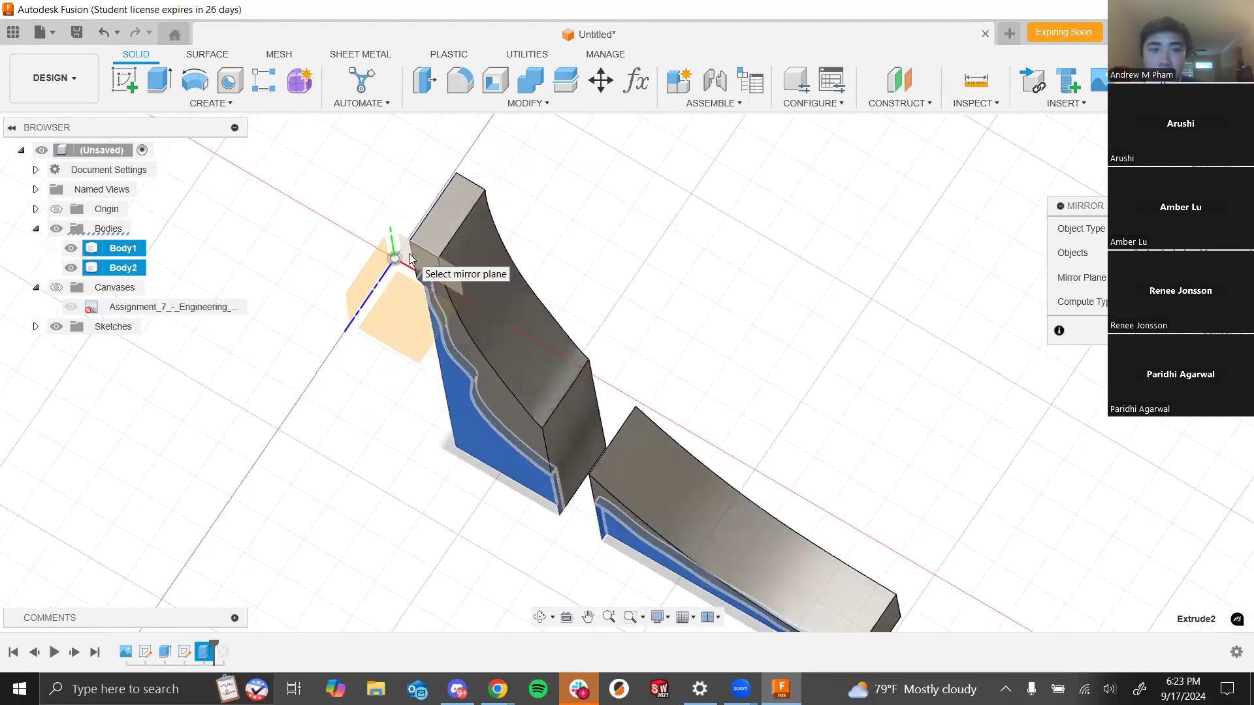
{"action": "left_click", "coordinate": [405, 253]}
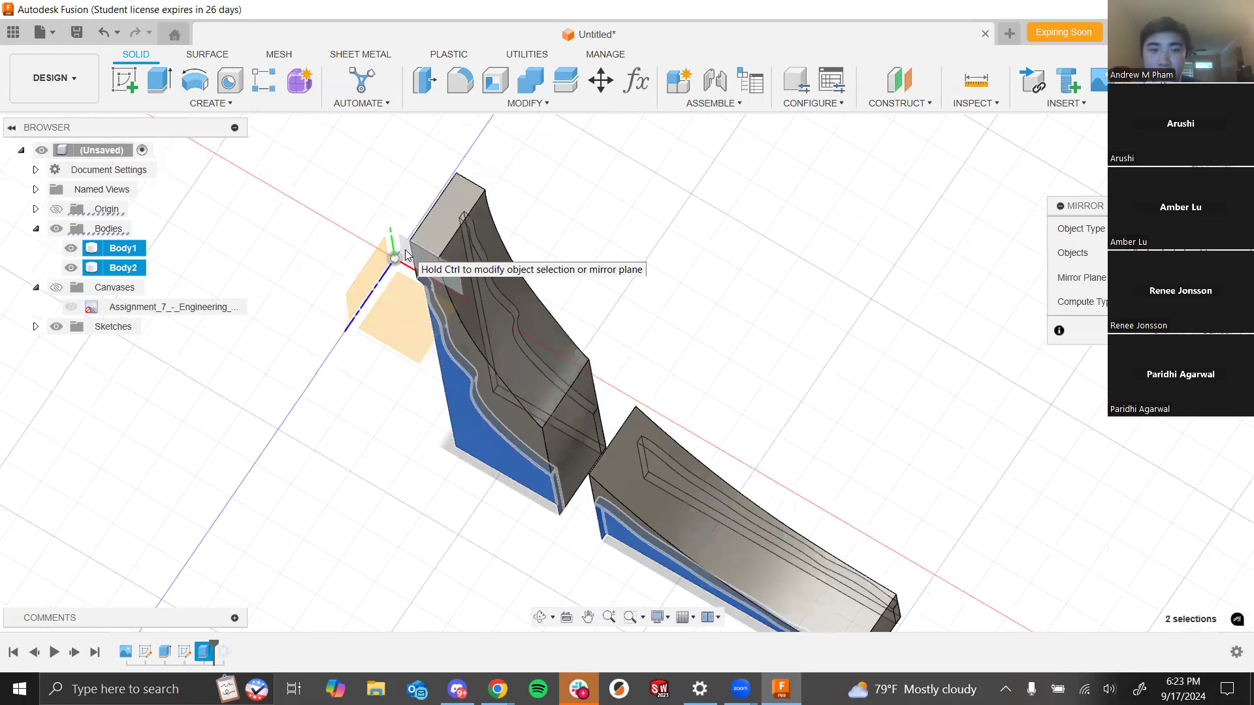
{"action": "middle_click_drag", "start_coordinate": [855, 301], "coordinate": [849, 262], "text": "shift"}
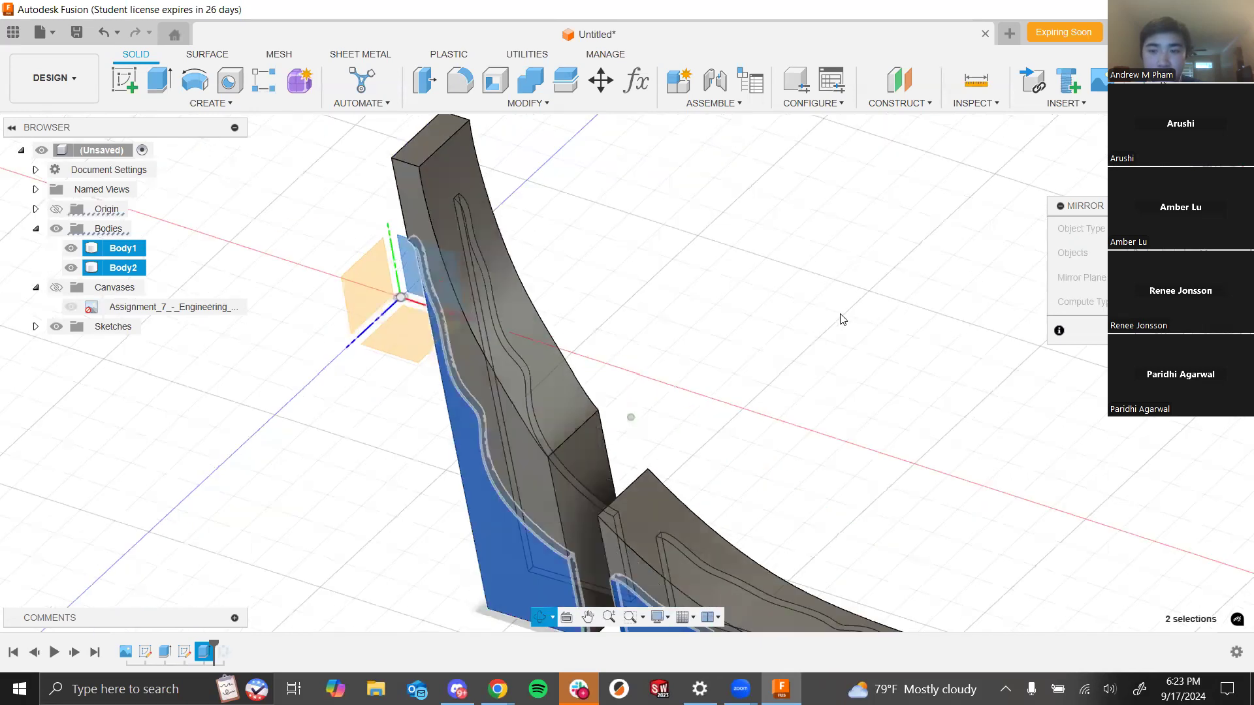
{"action": "scroll", "coordinate": [840, 314], "scroll_direction": "down", "scroll_amount": 3}
{"action": "middle_click_drag", "start_coordinate": [832, 311], "coordinate": [650, 425], "text": "shift"}
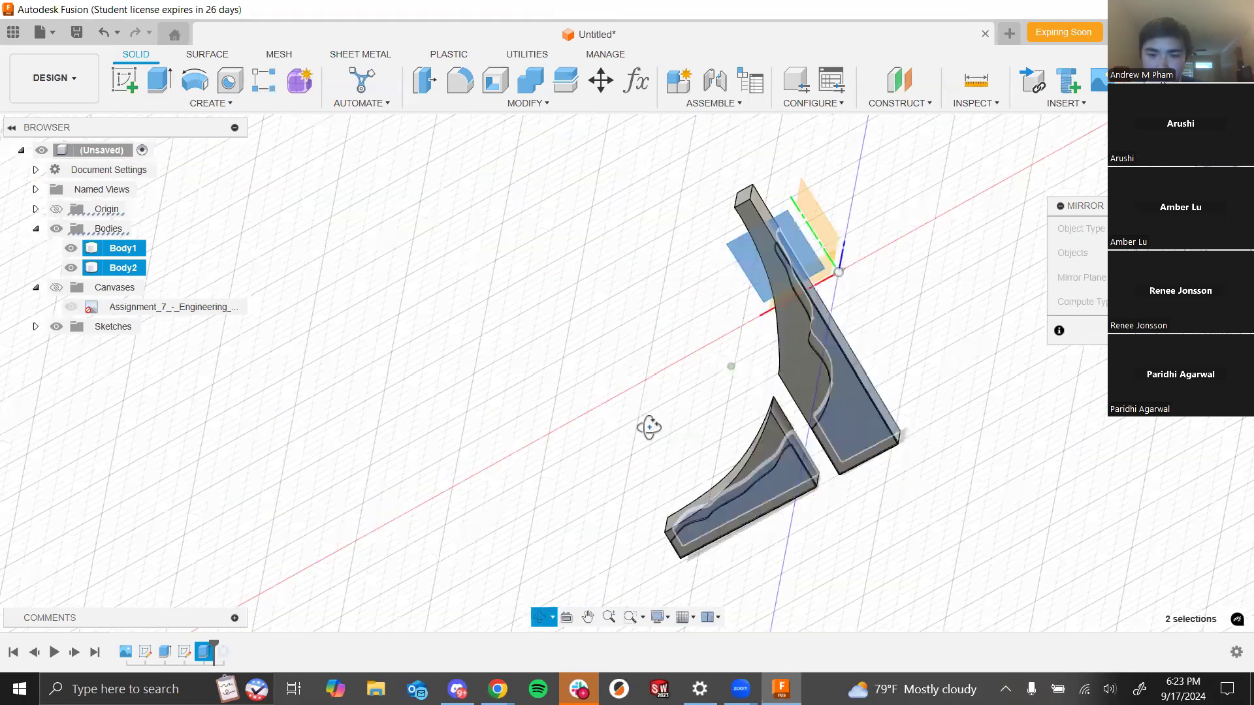
{"action": "middle_click_drag", "start_coordinate": [842, 422], "coordinate": [875, 237], "text": "shift"}
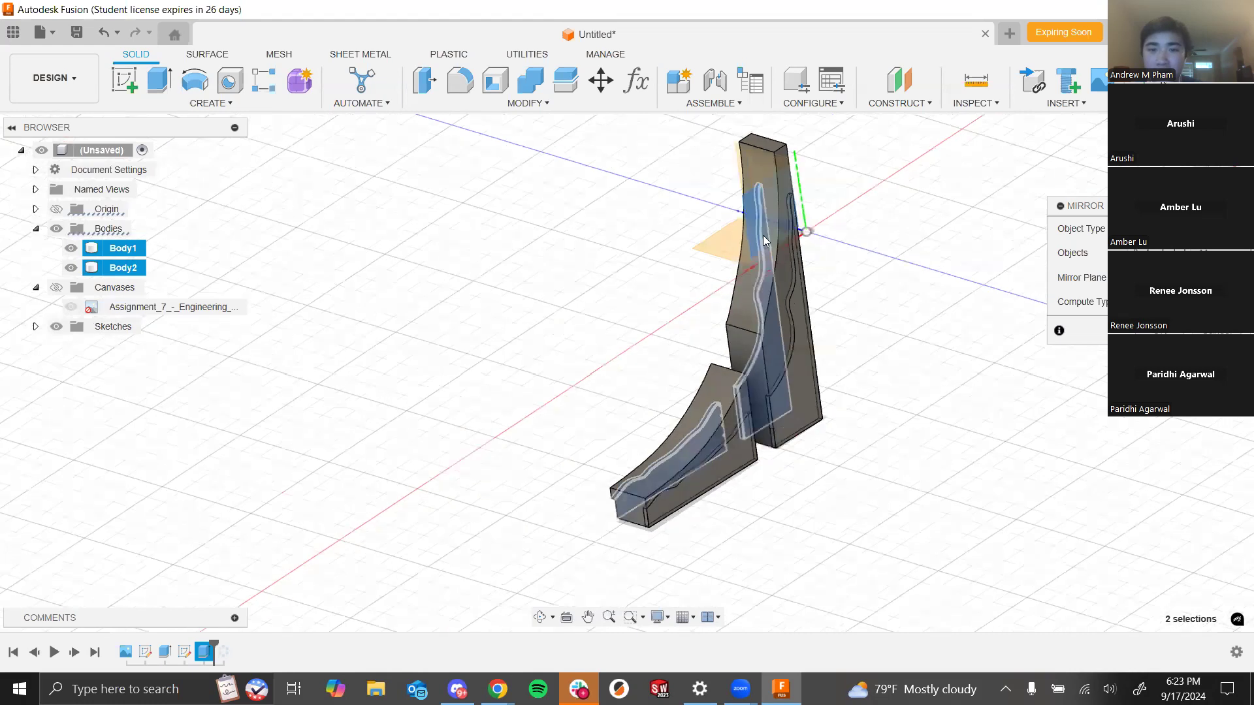
{"action": "scroll", "coordinate": [767, 237], "scroll_direction": "up", "scroll_amount": 2}
{"action": "middle_click_drag", "start_coordinate": [902, 412], "coordinate": [857, 359], "text": "shift"}
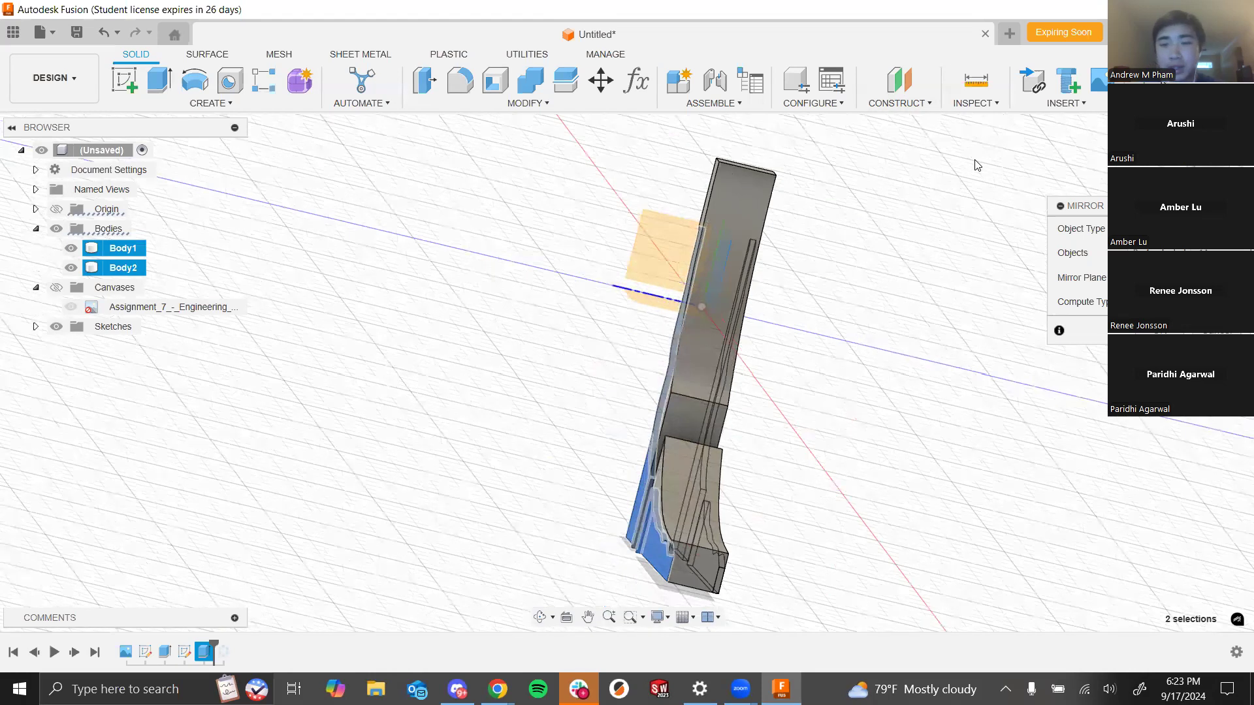
{"action": "middle_click_drag", "start_coordinate": [836, 381], "coordinate": [779, 385], "text": "shift"}
{"action": "left_click", "coordinate": [1166, 331]}
{"action": "middle_click_drag", "start_coordinate": [970, 448], "coordinate": [920, 451], "text": "shift"}
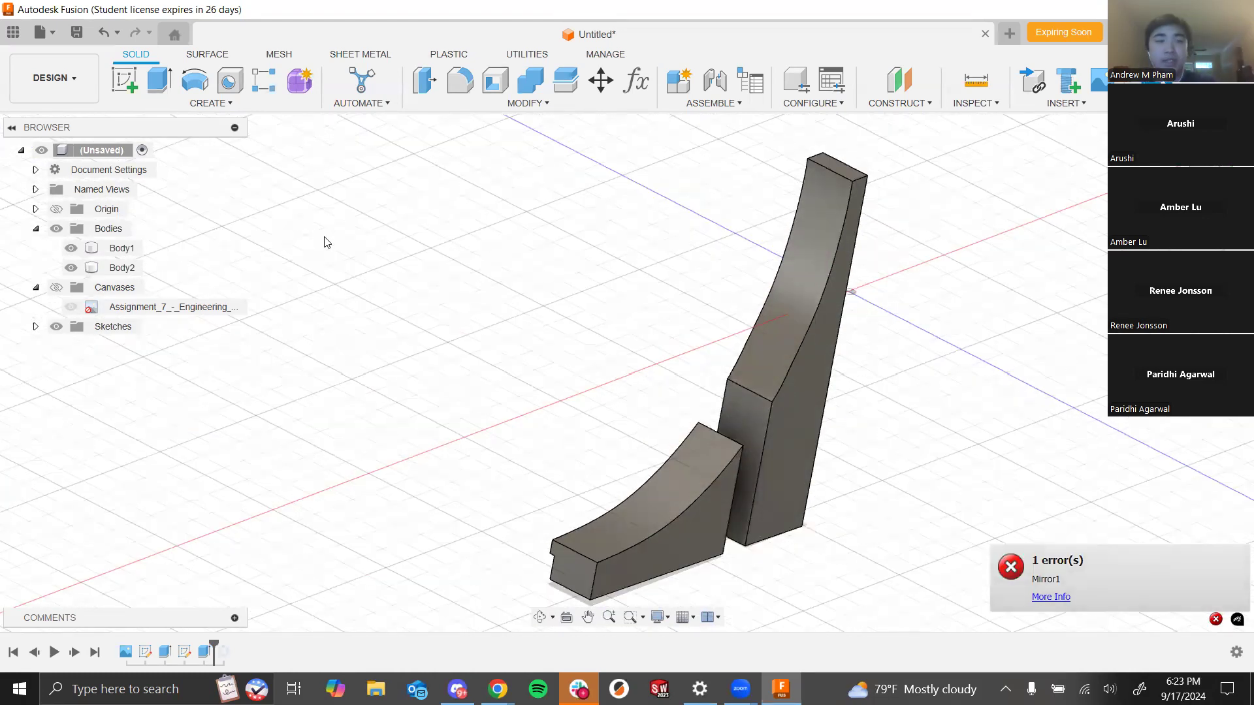
- Mirror the extrude cut feature across the origin plane at the spire's back edge using the Identical compute type
{"action": "left_click", "coordinate": [211, 103]}
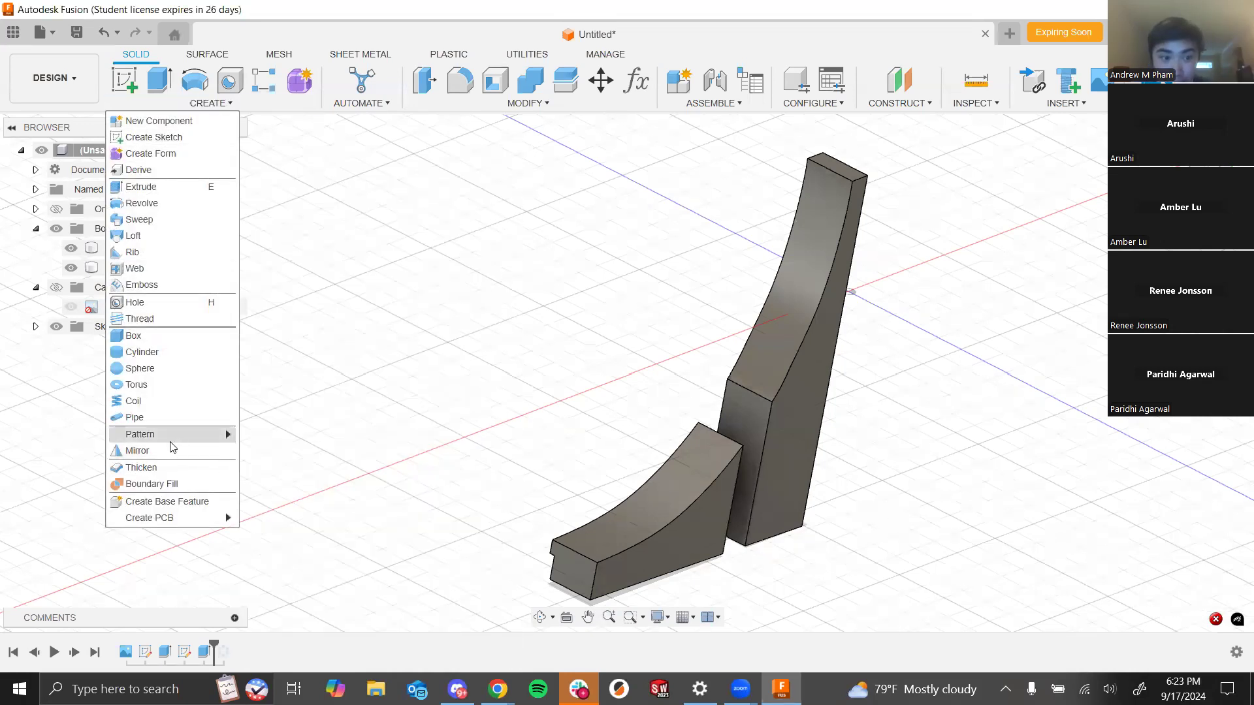
{"action": "left_click", "coordinate": [168, 444]}
{"action": "middle_click_drag", "start_coordinate": [409, 373], "coordinate": [552, 437], "text": "shift"}
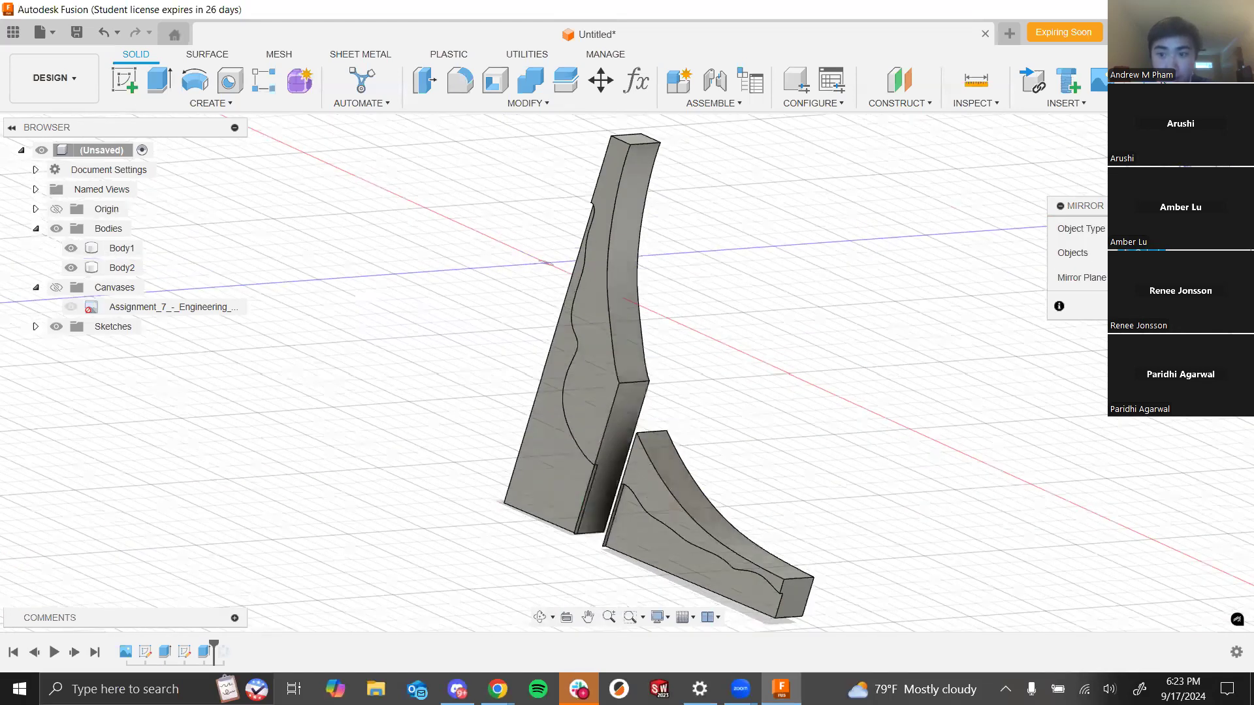
{"action": "left_click", "coordinate": [206, 652]}
{"action": "middle_click_drag", "start_coordinate": [493, 365], "coordinate": [584, 217], "text": "shift"}
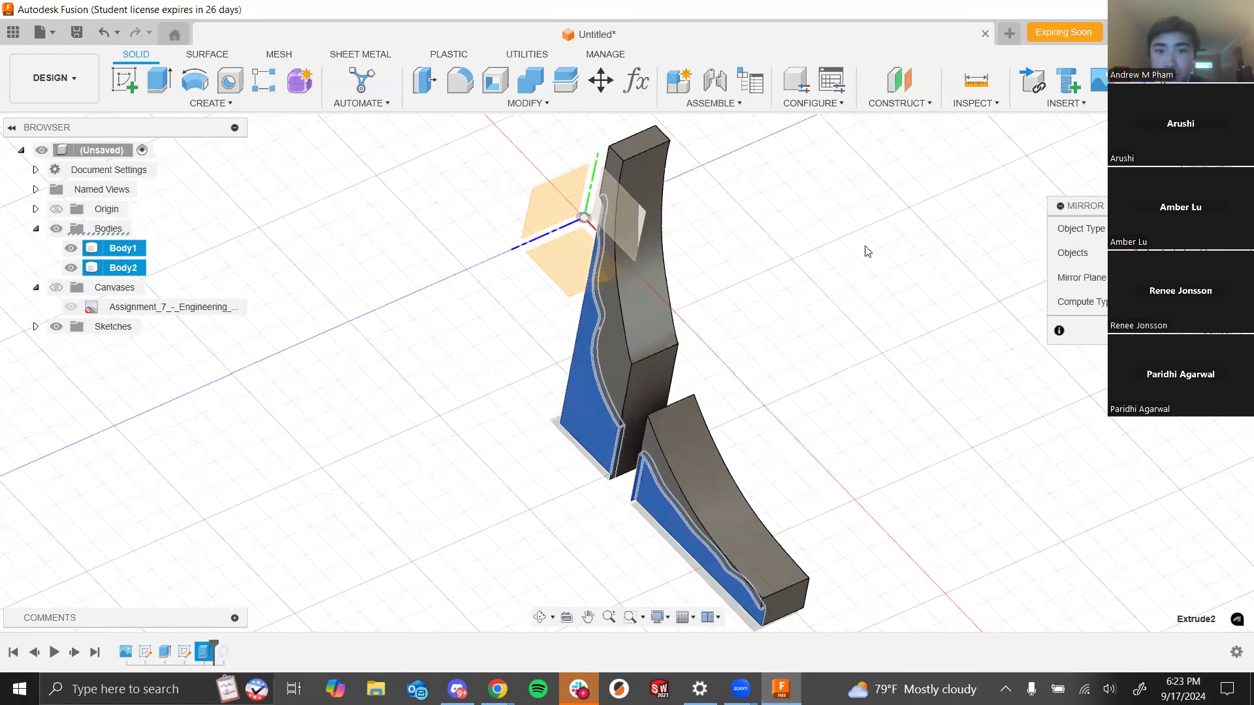
{"action": "left_click", "coordinate": [634, 215]}
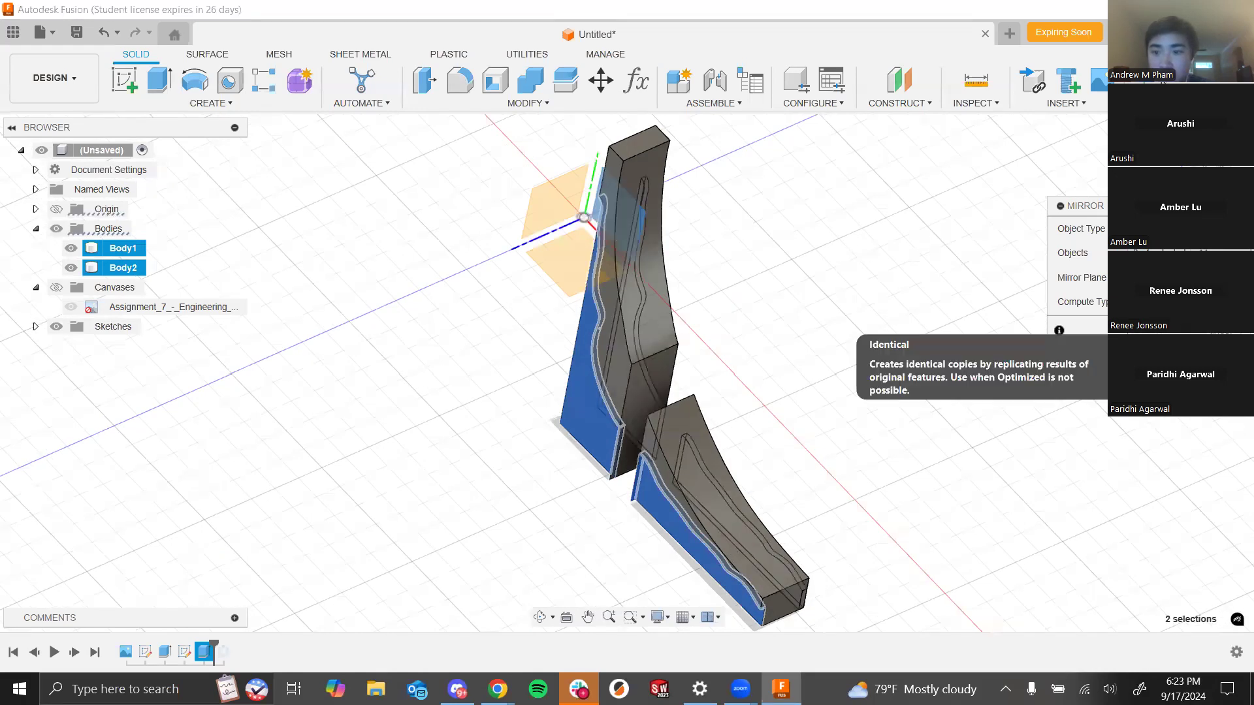
{"action": "middle_click_drag", "start_coordinate": [1050, 339], "coordinate": [1087, 356], "text": "shift"}
{"action": "key", "text": "Return"}
- Reopen the mirror feature for editing and orbit and zoom around the spire to inspect the mirrored cut
{"action": "middle_click_drag", "start_coordinate": [985, 440], "coordinate": [826, 532], "text": "shift"}
{"action": "left_click", "coordinate": [225, 652]}
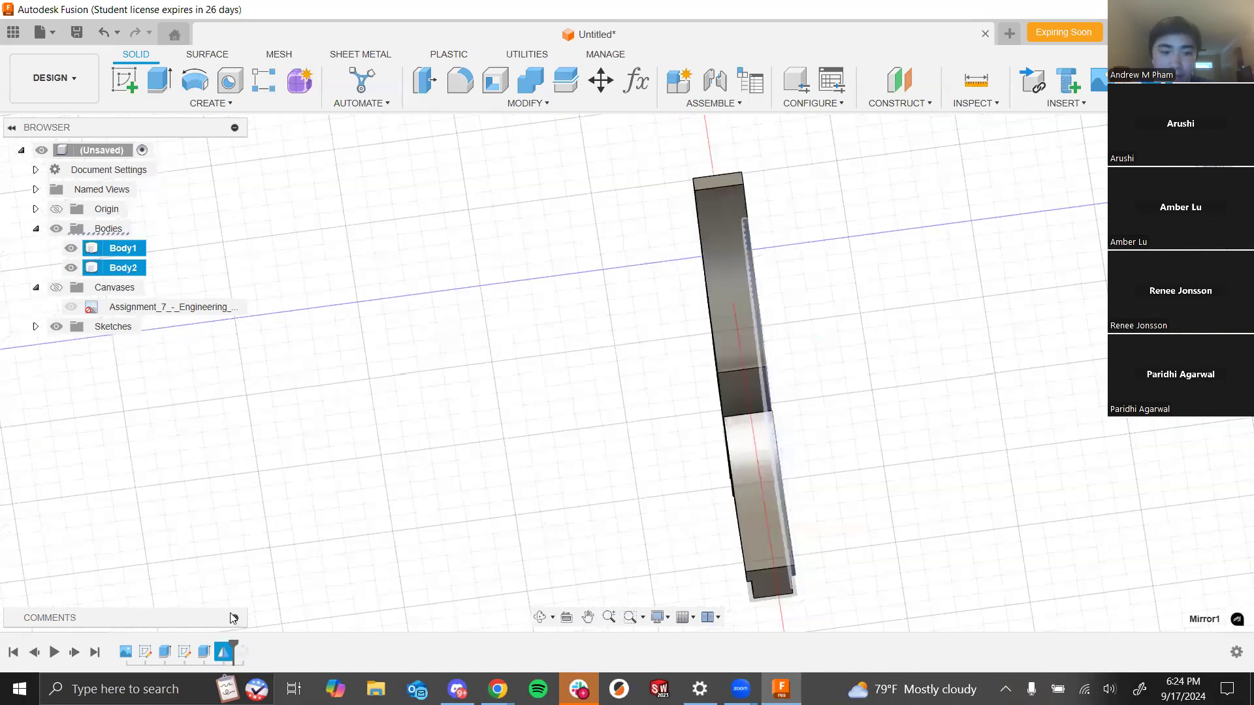
{"action": "right_click", "coordinate": [226, 651]}
{"action": "left_click", "coordinate": [311, 546]}
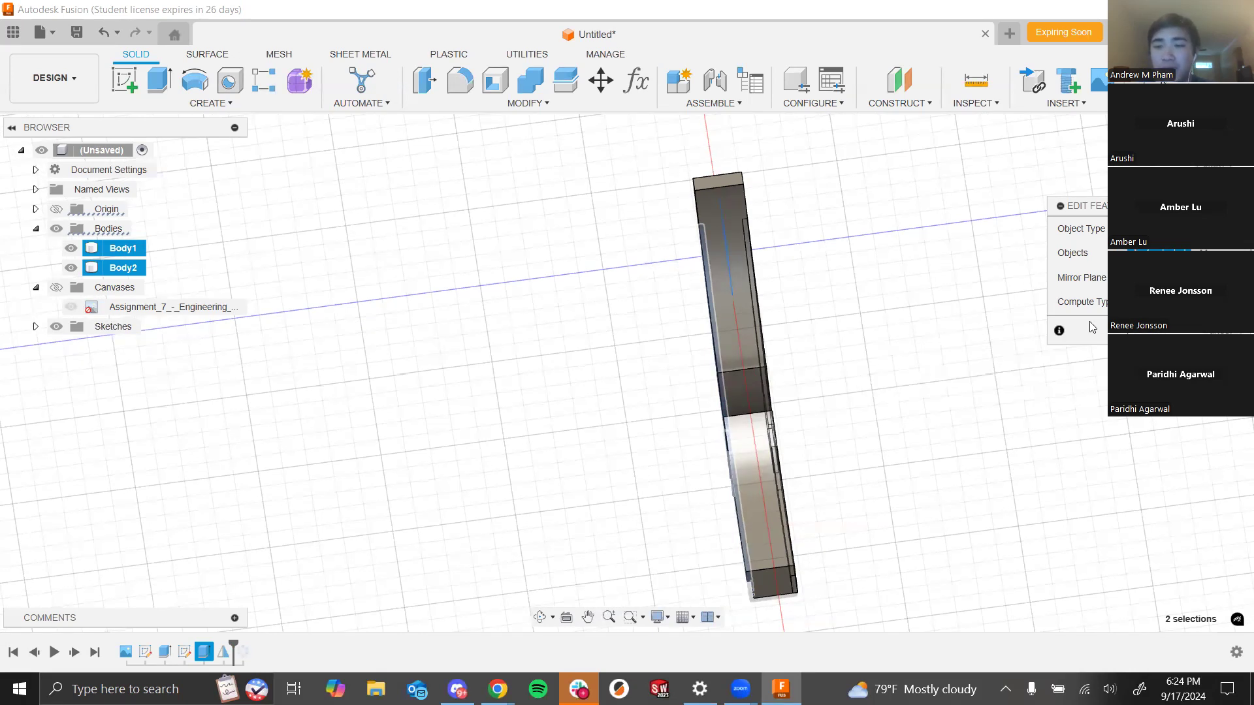
{"action": "middle_click_drag", "start_coordinate": [920, 410], "coordinate": [704, 390], "text": "shift"}
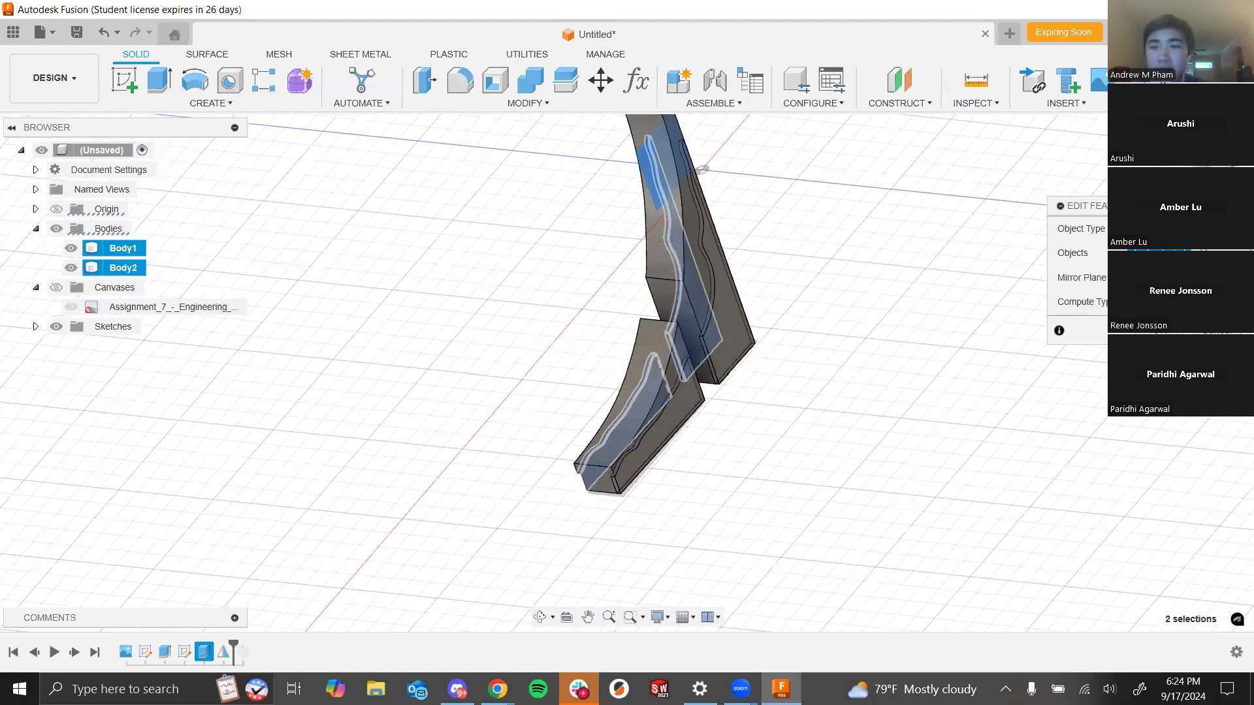
{"action": "middle_click_drag", "start_coordinate": [934, 327], "coordinate": [755, 484], "text": "shift"}
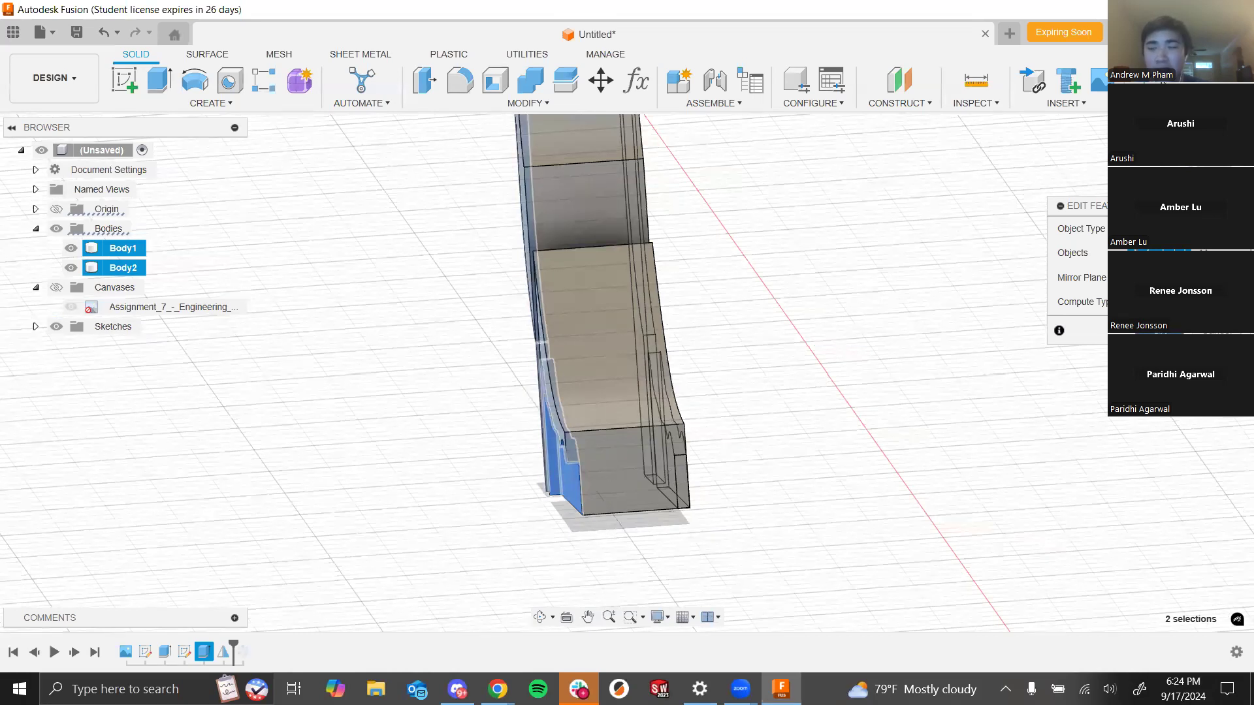
{"action": "middle_click_drag", "start_coordinate": [887, 444], "coordinate": [835, 392], "text": "shift"}
{"action": "scroll", "coordinate": [756, 417], "scroll_direction": "down", "scroll_amount": 1}
{"action": "scroll", "coordinate": [661, 324], "scroll_direction": "down", "scroll_amount": 2}
{"action": "scroll", "coordinate": [860, 432], "scroll_direction": "up", "scroll_amount": 3}
{"action": "scroll", "coordinate": [838, 414], "scroll_direction": "down", "scroll_amount": 3}
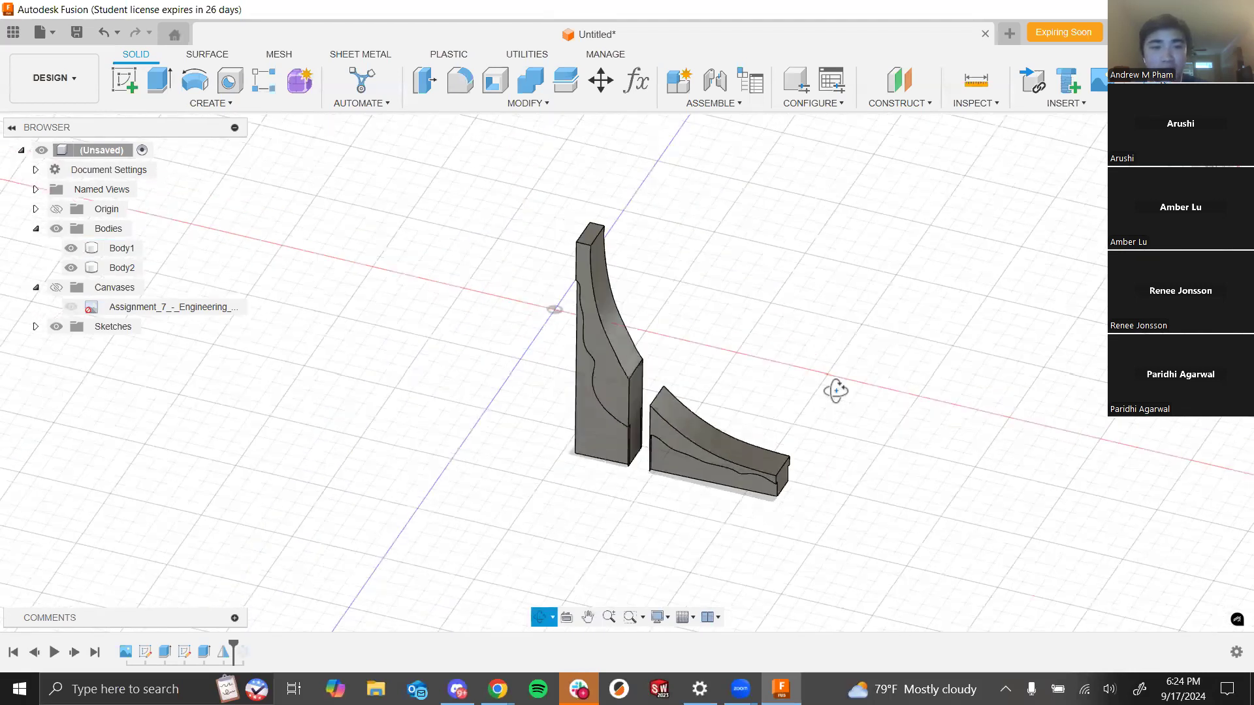
- Roll the timeline marker to the end to restore all patterned spire bodies, and orbit around the full model
{"action": "scroll", "coordinate": [753, 396], "scroll_direction": "up", "scroll_amount": 3}
{"action": "middle_click_drag", "start_coordinate": [756, 401], "coordinate": [649, 425], "text": "shift"}
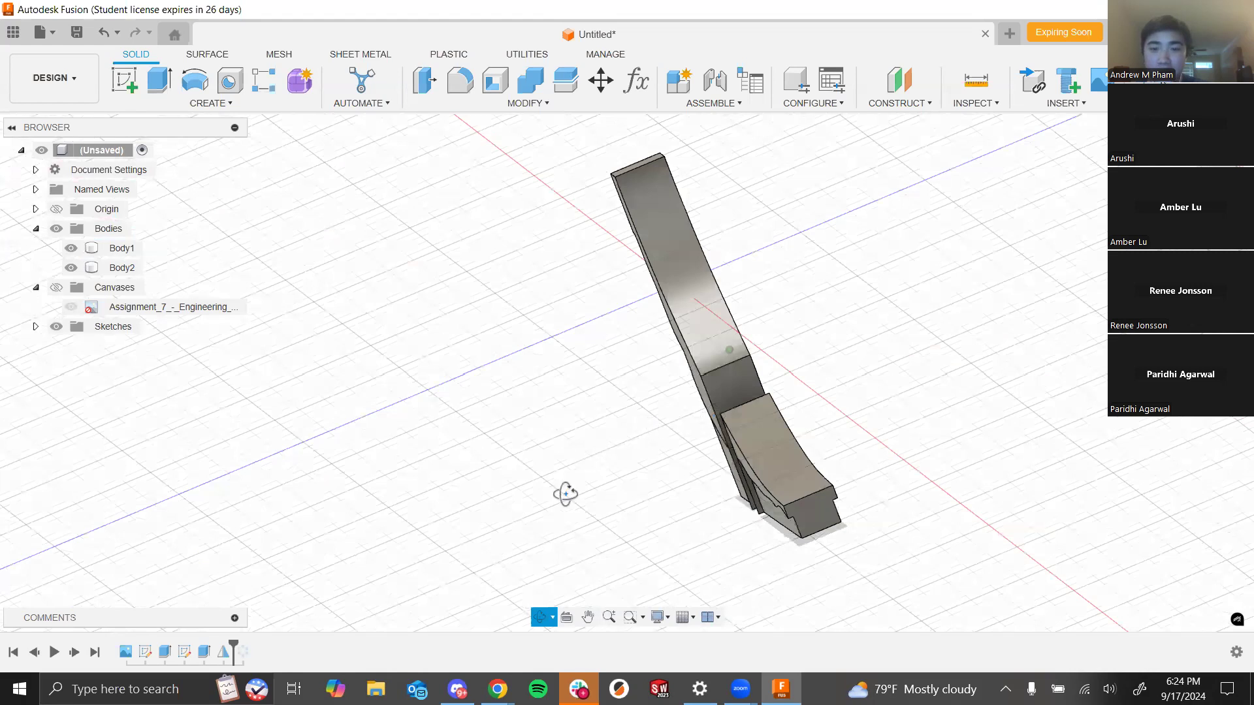
{"action": "middle_click_drag", "start_coordinate": [566, 496], "coordinate": [822, 329], "text": "shift"}
{"action": "middle_click_drag", "start_coordinate": [943, 382], "coordinate": [1016, 408], "text": "shift"}
{"action": "middle_click_drag", "start_coordinate": [769, 383], "coordinate": [787, 424], "text": "shift"}
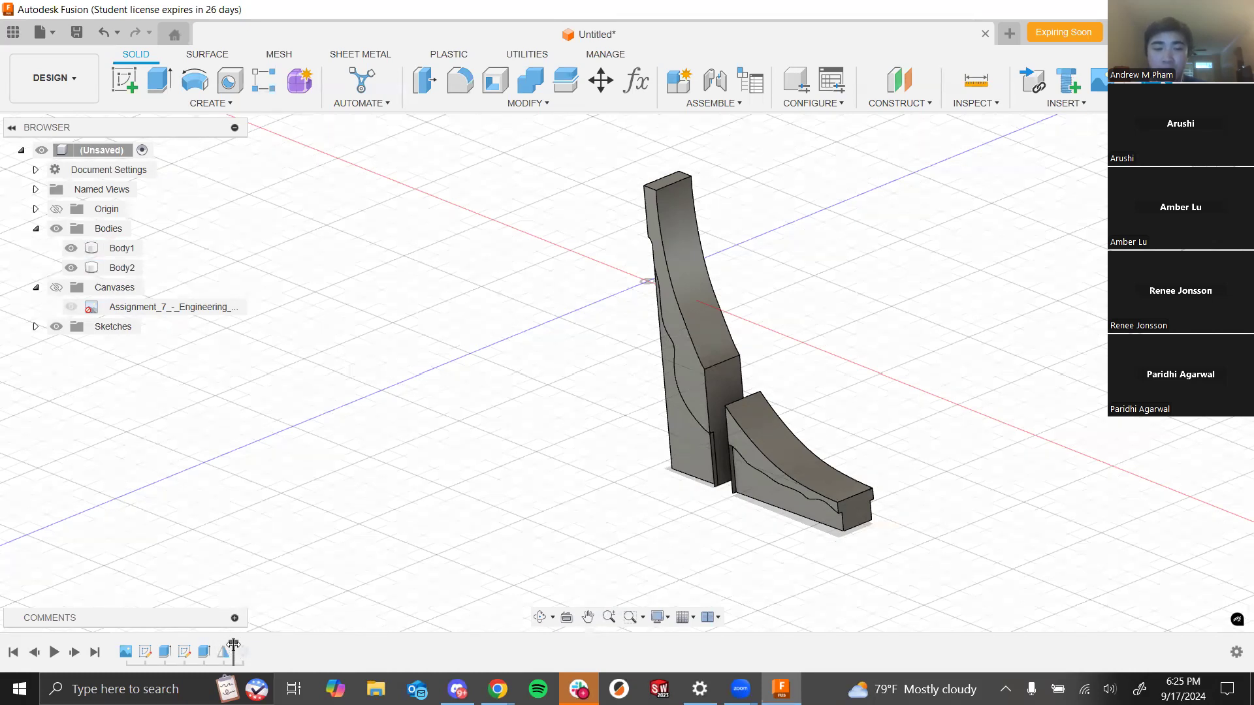
{"action": "left_click_drag", "start_coordinate": [234, 647], "coordinate": [261, 653]}
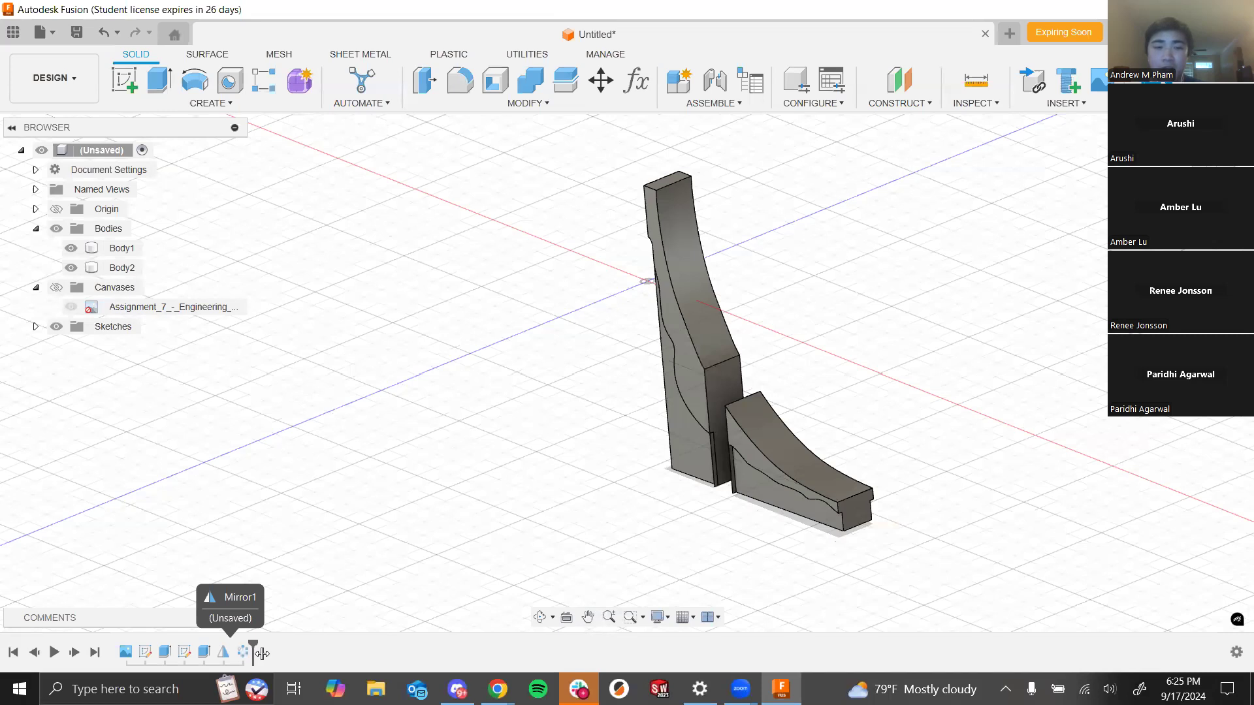
{"action": "middle_click_drag", "start_coordinate": [647, 497], "coordinate": [498, 568], "text": "shift"}
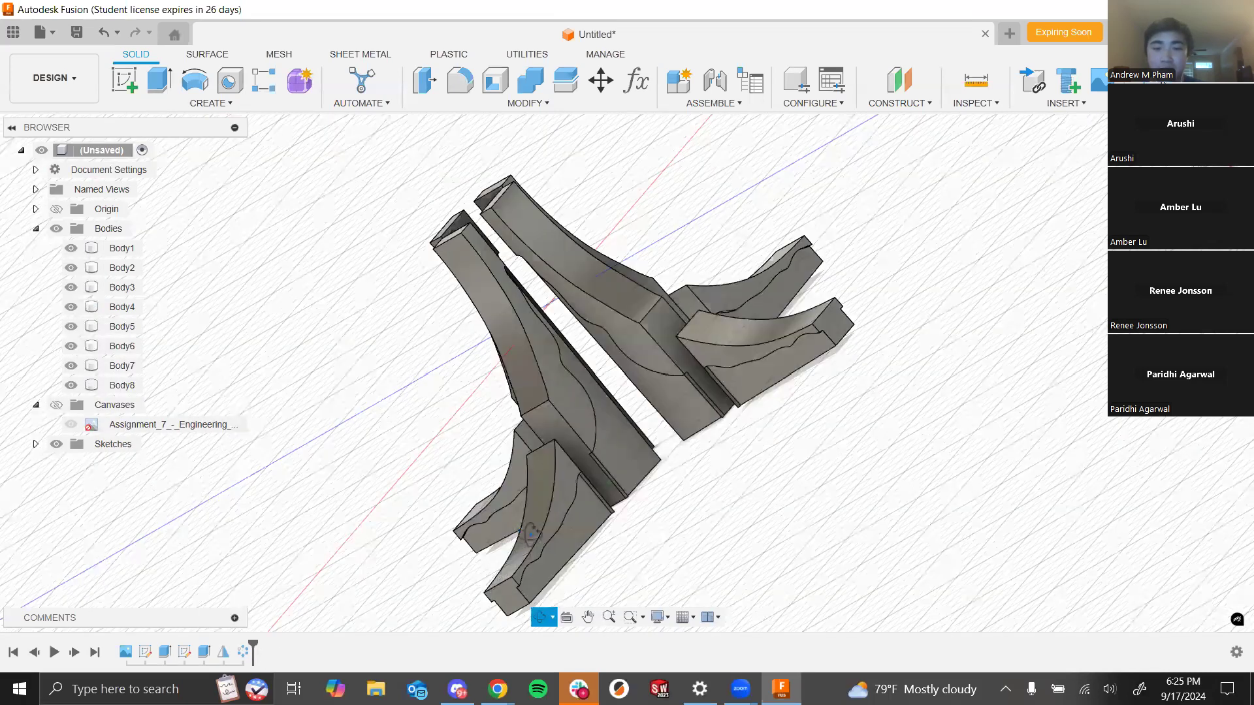
{"action": "middle_click_drag", "start_coordinate": [667, 498], "coordinate": [794, 539], "text": "shift"}
{"action": "middle_click_drag", "start_coordinate": [680, 499], "coordinate": [766, 440], "text": "shift"}
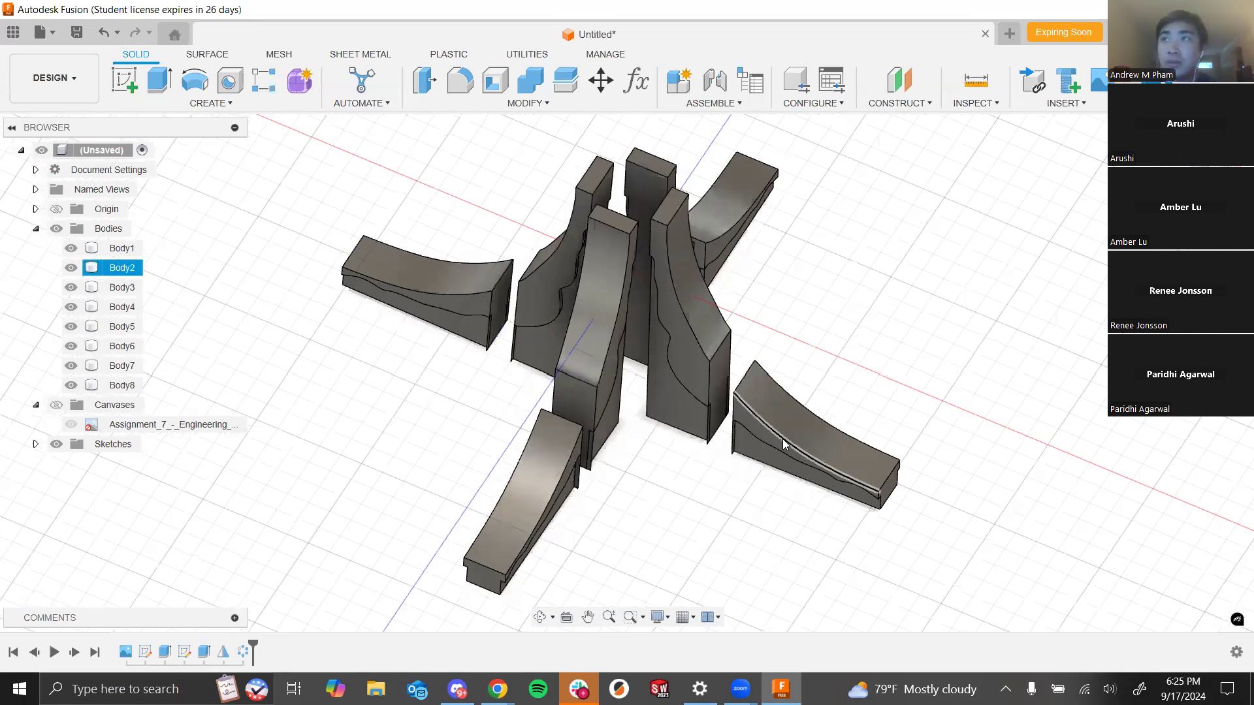
{"action": "mouse_move", "coordinate": [926, 470]}
{"action": "middle_mouse_down", "text": "shift"}
{"action": "mouse_move", "coordinate": [922, 414]}
{"action": "mouse_move", "coordinate": [916, 522]}
{"action": "mouse_move", "coordinate": [907, 476]}
{"action": "mouse_move", "coordinate": [912, 490]}
{"action": "middle_mouse_up", "text": "shift"}
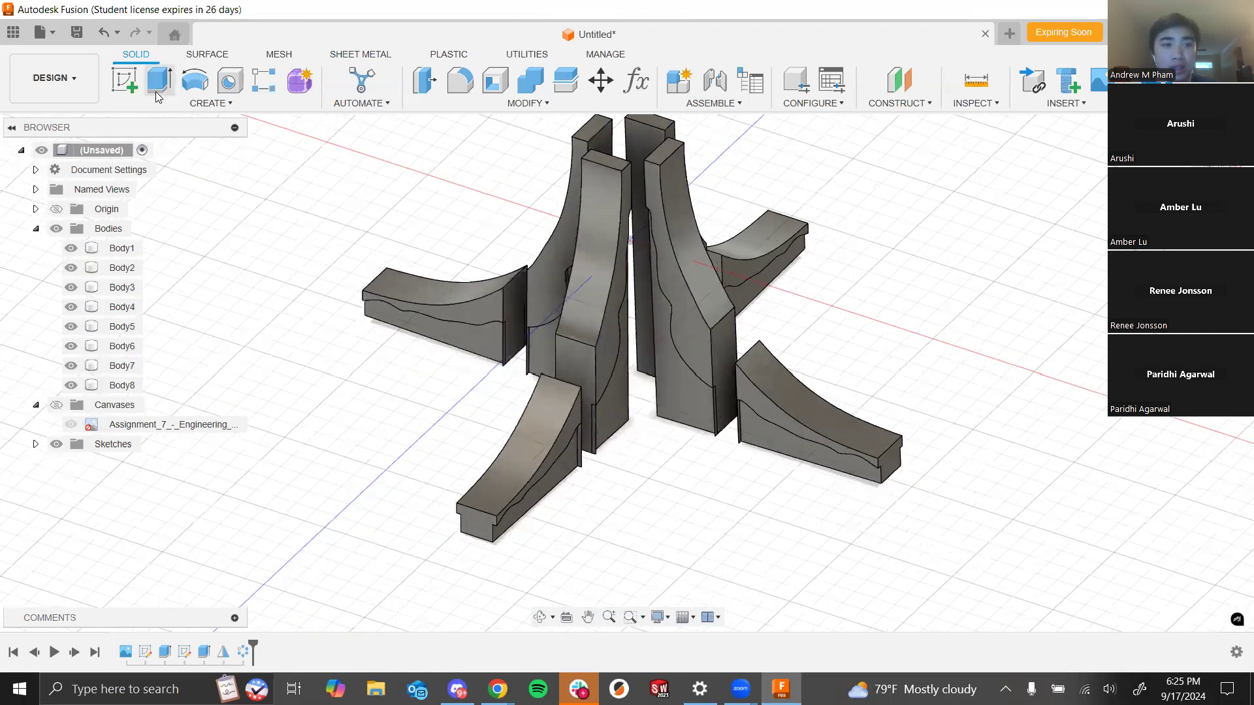
- Start a sketch on the spires' bottom face and draw a center-diameter circle at the origin enclosing all spire bodies
{"action": "left_click", "coordinate": [130, 88]}
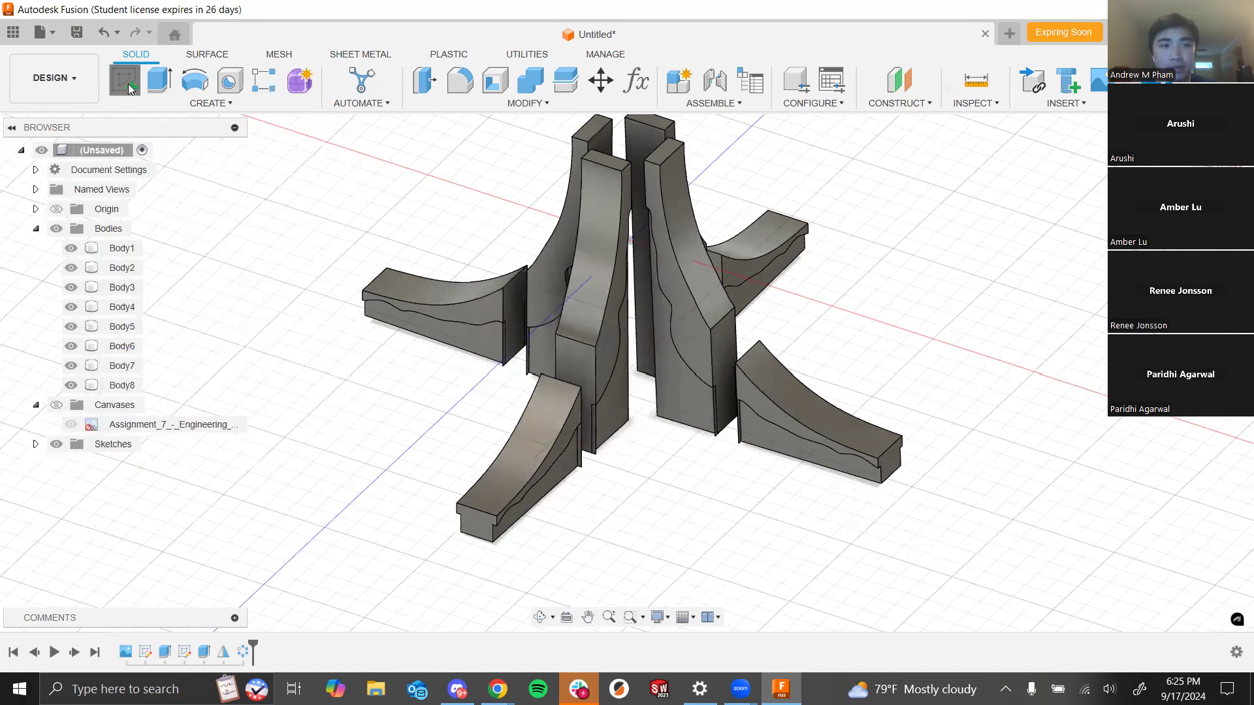
{"action": "middle_click_drag", "start_coordinate": [1041, 560], "coordinate": [951, 409], "text": "shift"}
{"action": "left_click", "coordinate": [124, 97]}
{"action": "mouse_move", "coordinate": [574, 347]}
{"action": "middle_mouse_down", "text": "shift"}
{"action": "mouse_move", "coordinate": [767, 509]}
{"action": "mouse_move", "coordinate": [847, 596]}
{"action": "middle_mouse_up", "text": "shift"}
{"action": "scroll", "coordinate": [847, 596], "scroll_direction": "up", "scroll_amount": 4}
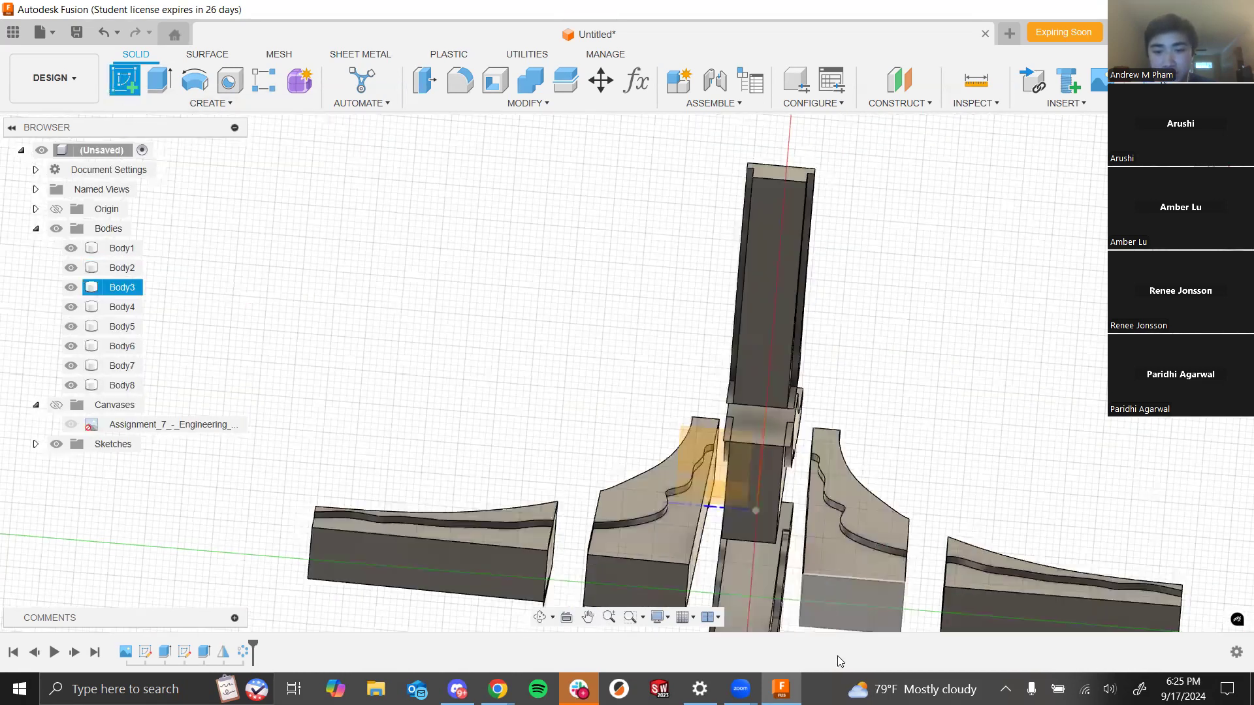
{"action": "middle_click_drag", "start_coordinate": [895, 422], "coordinate": [933, 420], "text": "shift"}
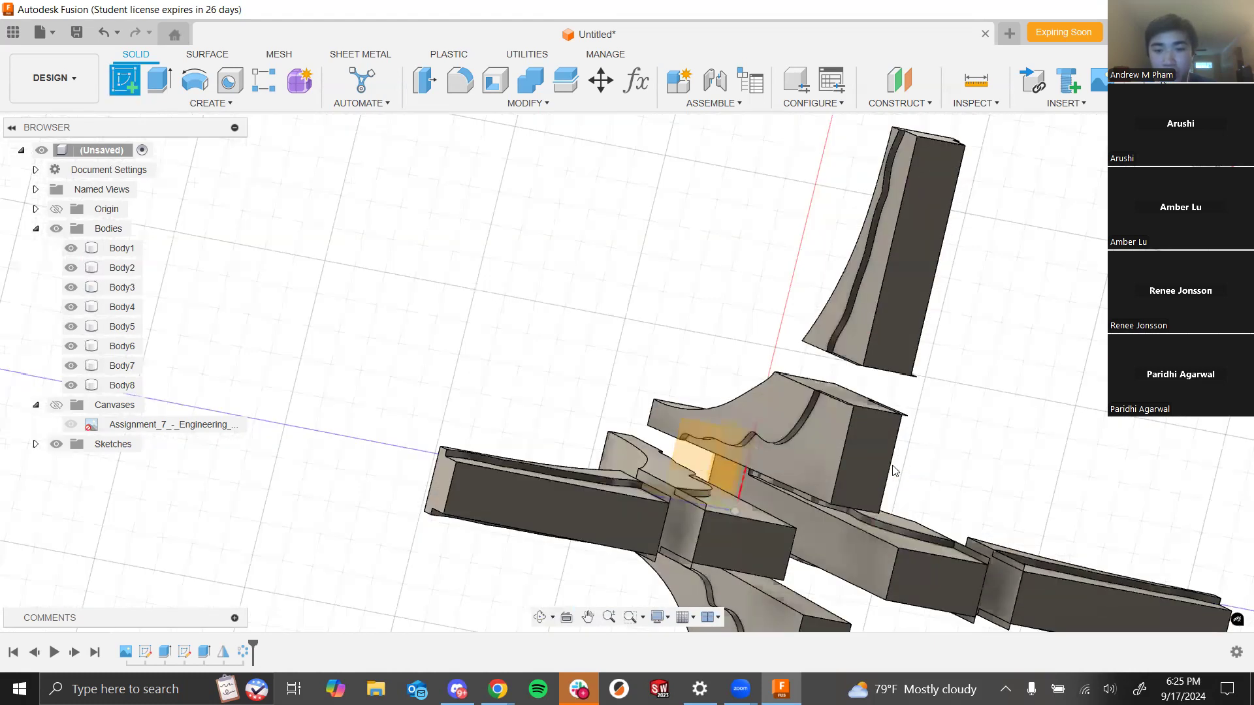
{"action": "left_click", "coordinate": [859, 459]}
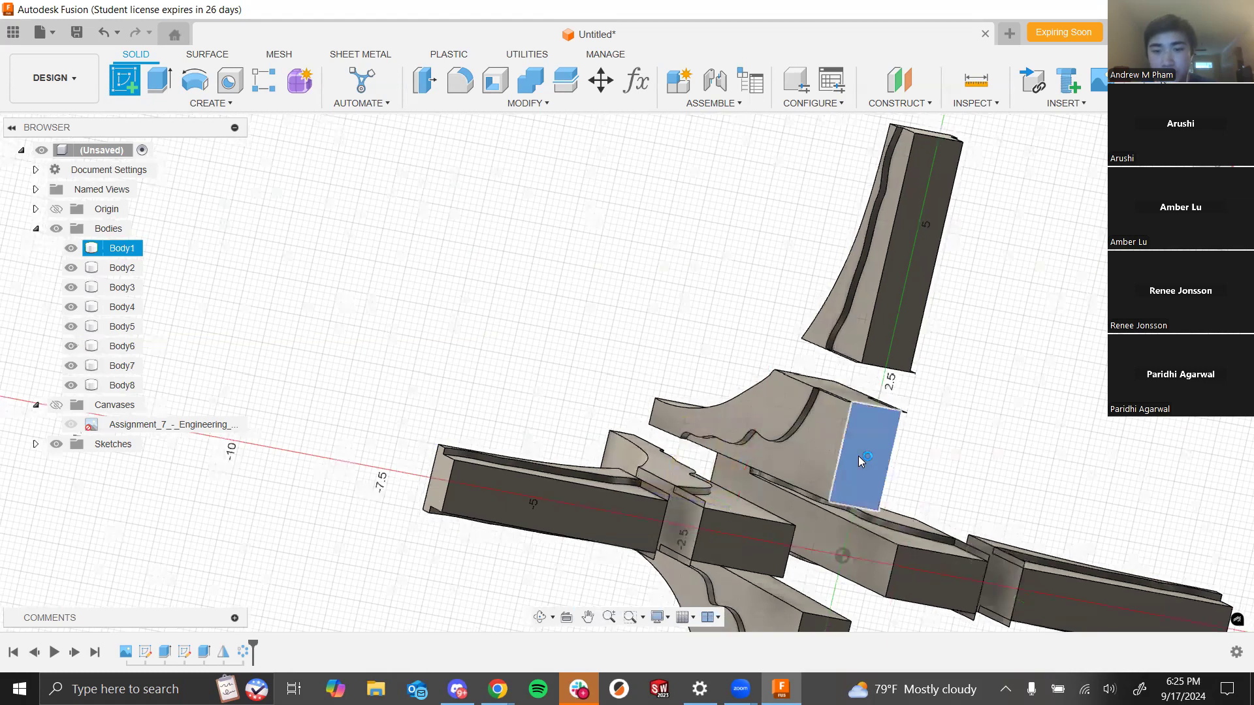
{"action": "left_click", "coordinate": [194, 79]}
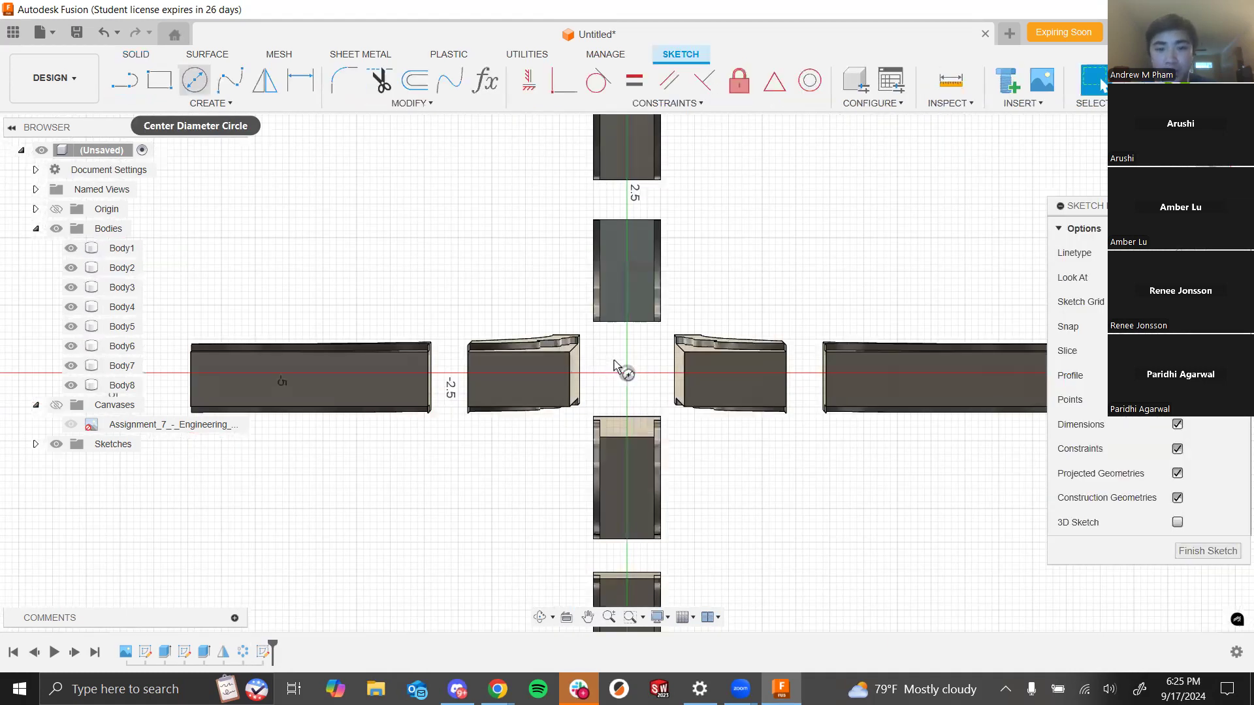
{"action": "left_click", "coordinate": [627, 373]}
{"action": "scroll", "coordinate": [627, 374], "scroll_direction": "down", "scroll_amount": 5}
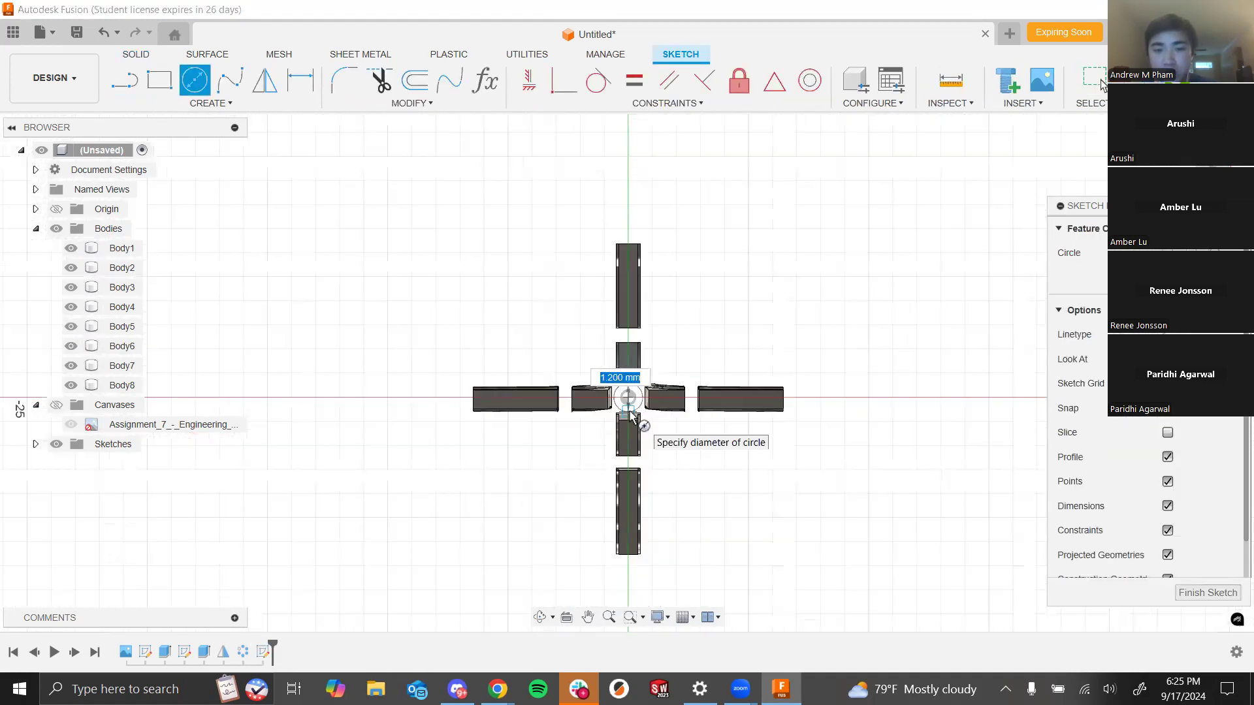
{"action": "left_click", "coordinate": [806, 441]}
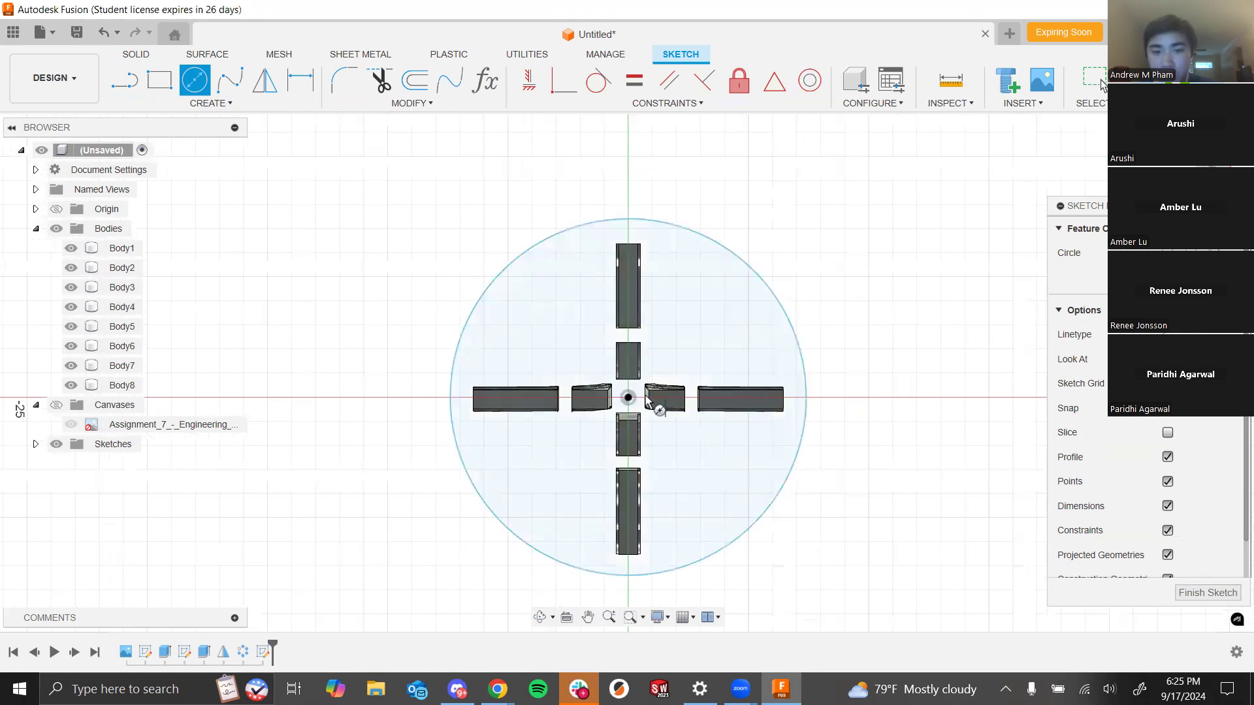
- Add a small circle at the origin and finish the sketch
{"action": "scroll", "coordinate": [647, 400], "scroll_direction": "up", "scroll_amount": 4}
{"action": "left_click", "coordinate": [614, 405]}
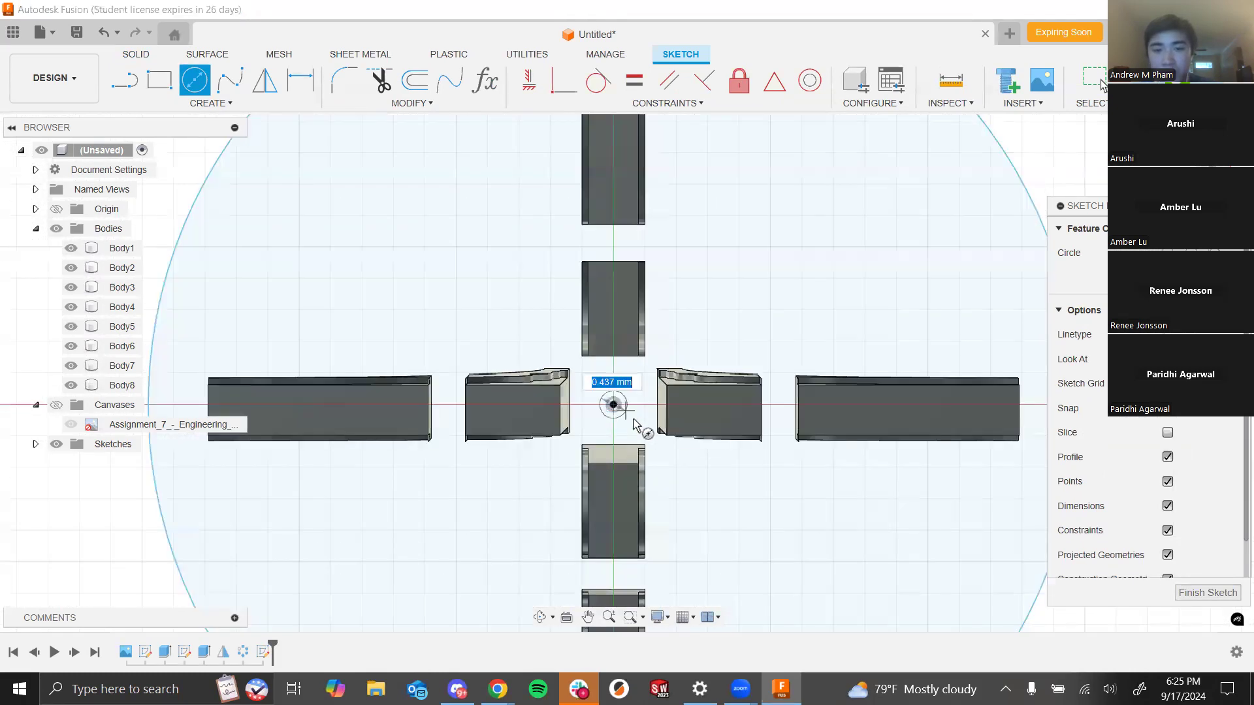
{"action": "left_click", "coordinate": [646, 418]}
{"action": "scroll", "coordinate": [703, 306], "scroll_direction": "down", "scroll_amount": 3}
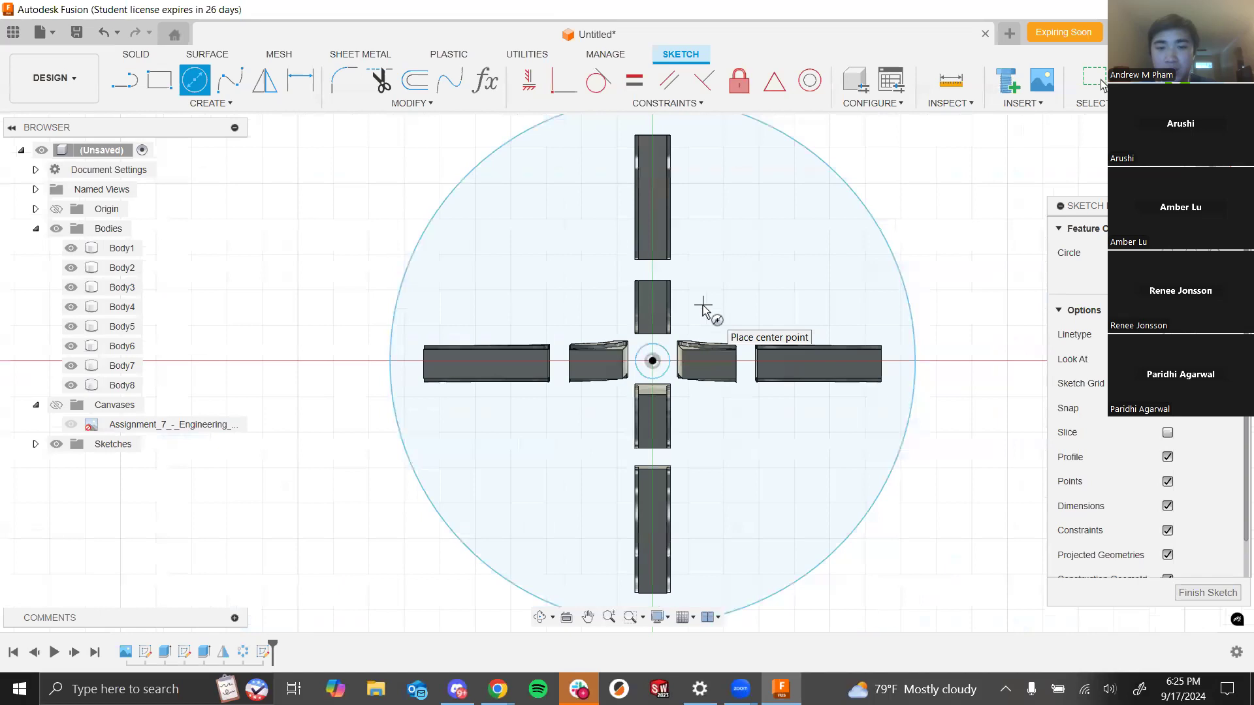
{"action": "key", "text": "Escape"}
{"action": "middle_click_drag", "start_coordinate": [764, 300], "coordinate": [823, 340], "text": "shift"}
{"action": "key", "text": "c"}
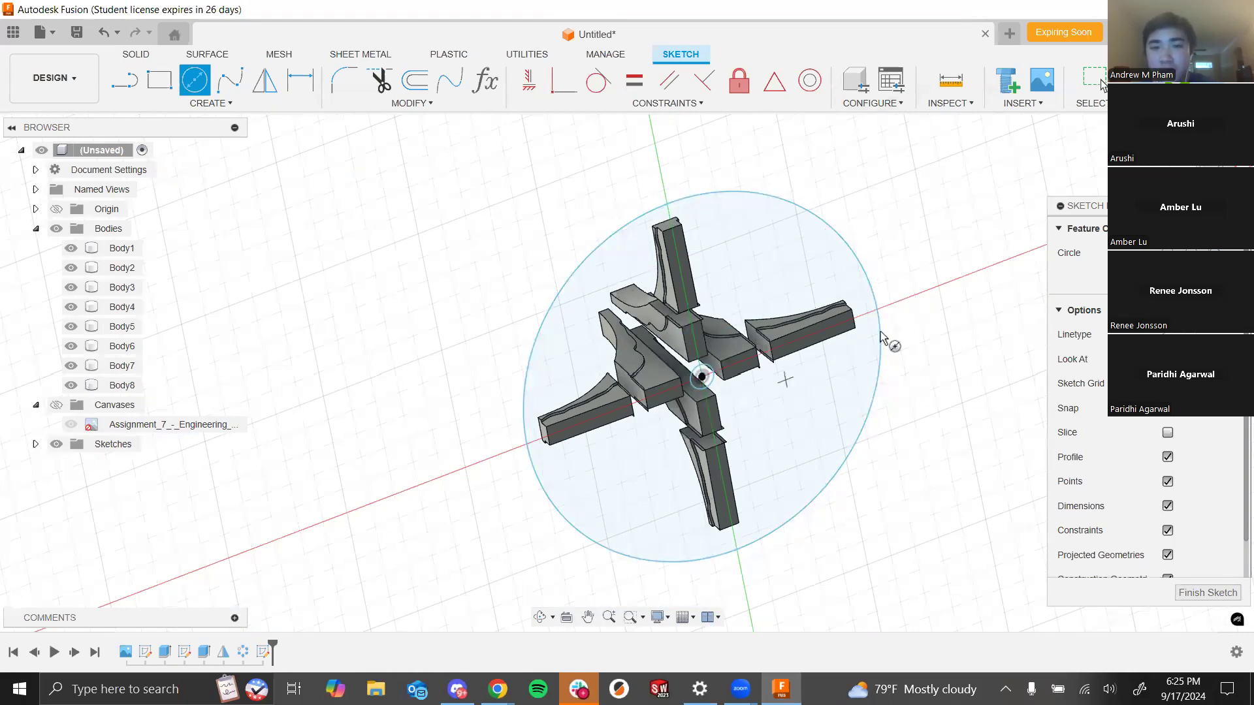
{"action": "middle_click_drag", "start_coordinate": [868, 148], "coordinate": [1006, 140], "text": "shift"}
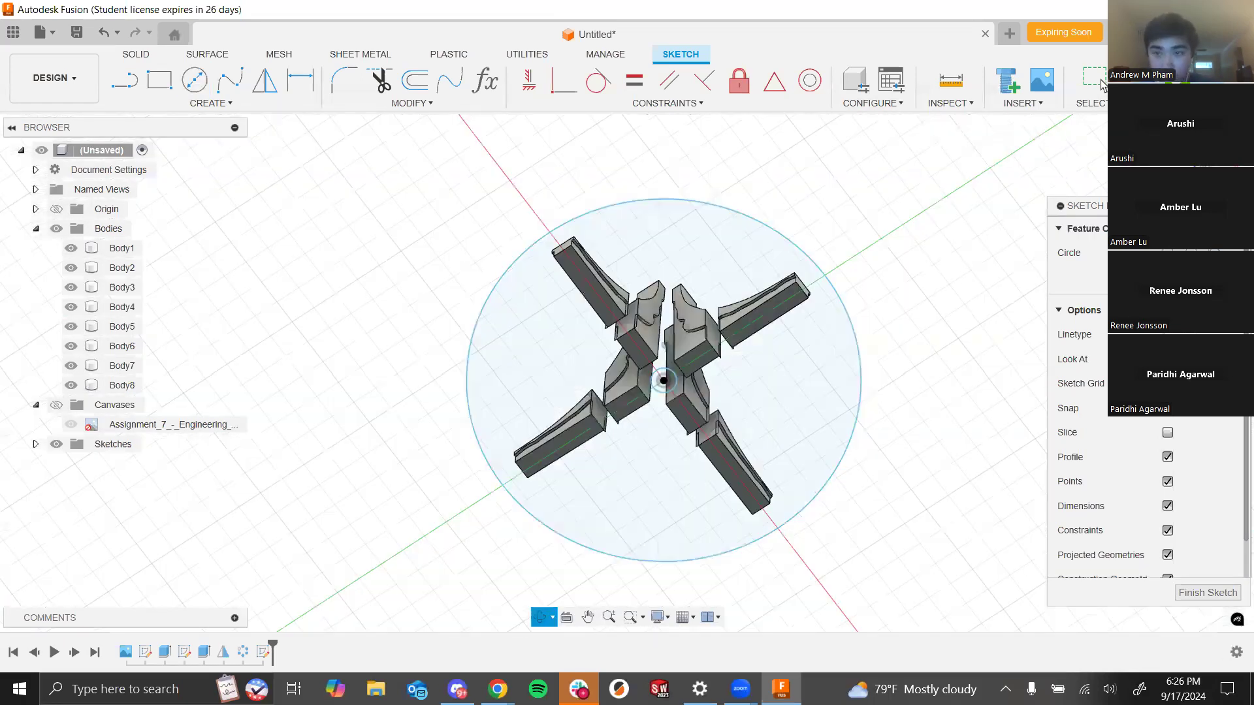
{"action": "key", "text": "c"}
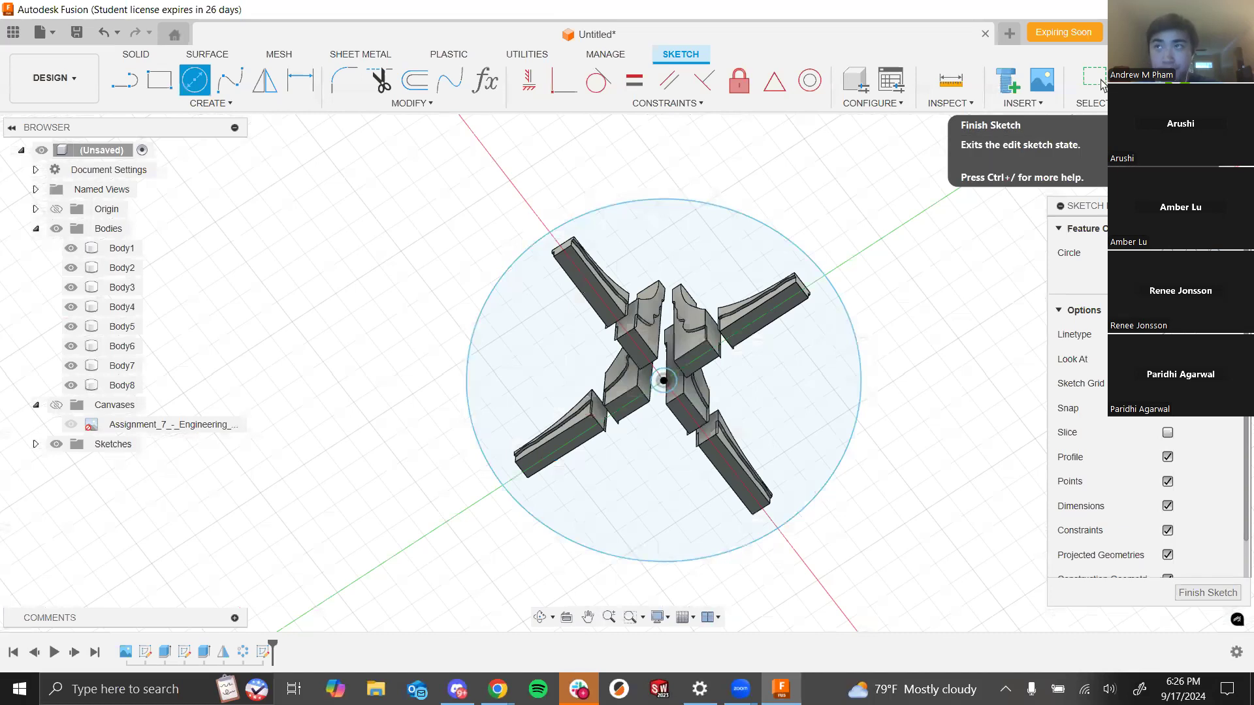
{"action": "left_click", "coordinate": [1103, 84]}
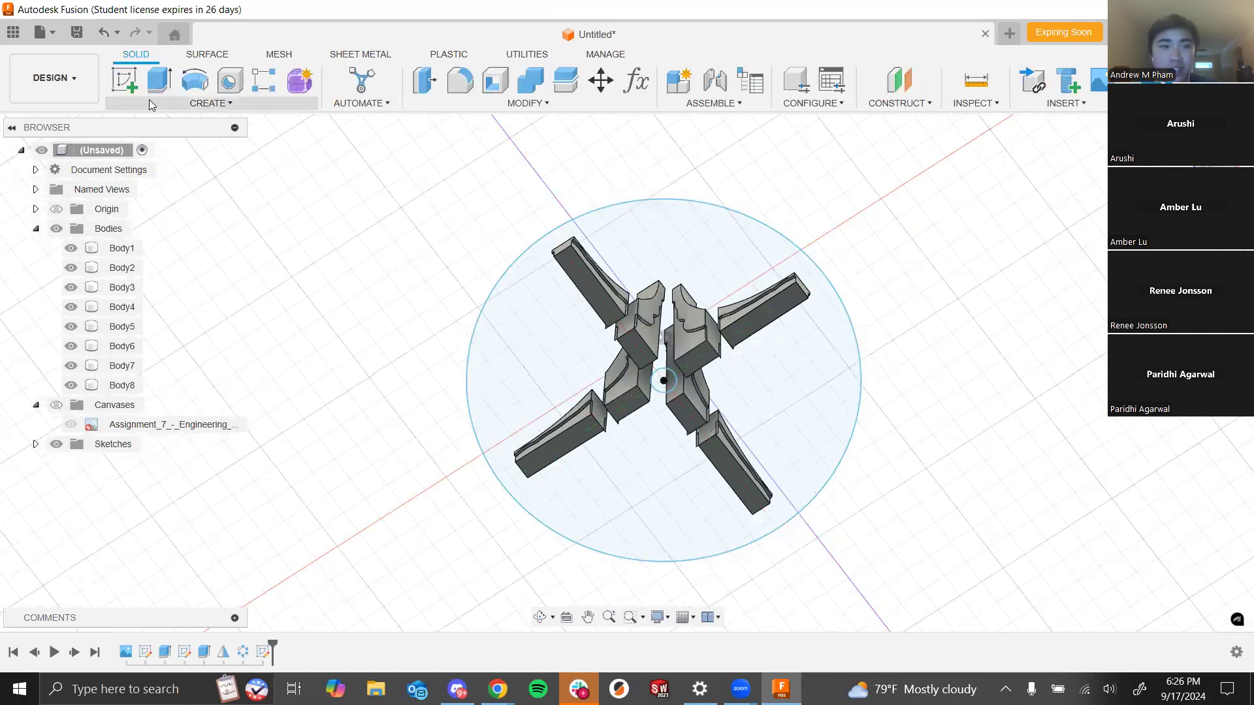
- Extrude the two circular base profiles 0.2 mm downward to form the fountain's base plate
{"action": "left_click", "coordinate": [155, 93]}
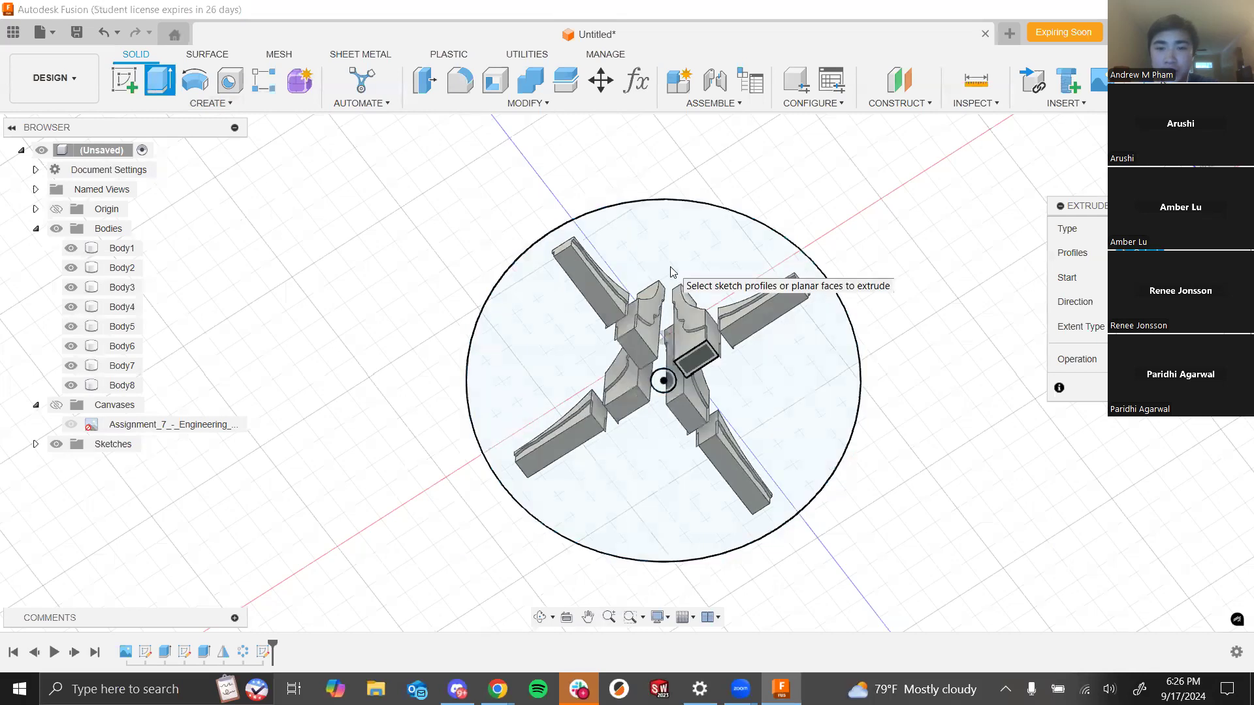
{"action": "left_click", "coordinate": [671, 272]}
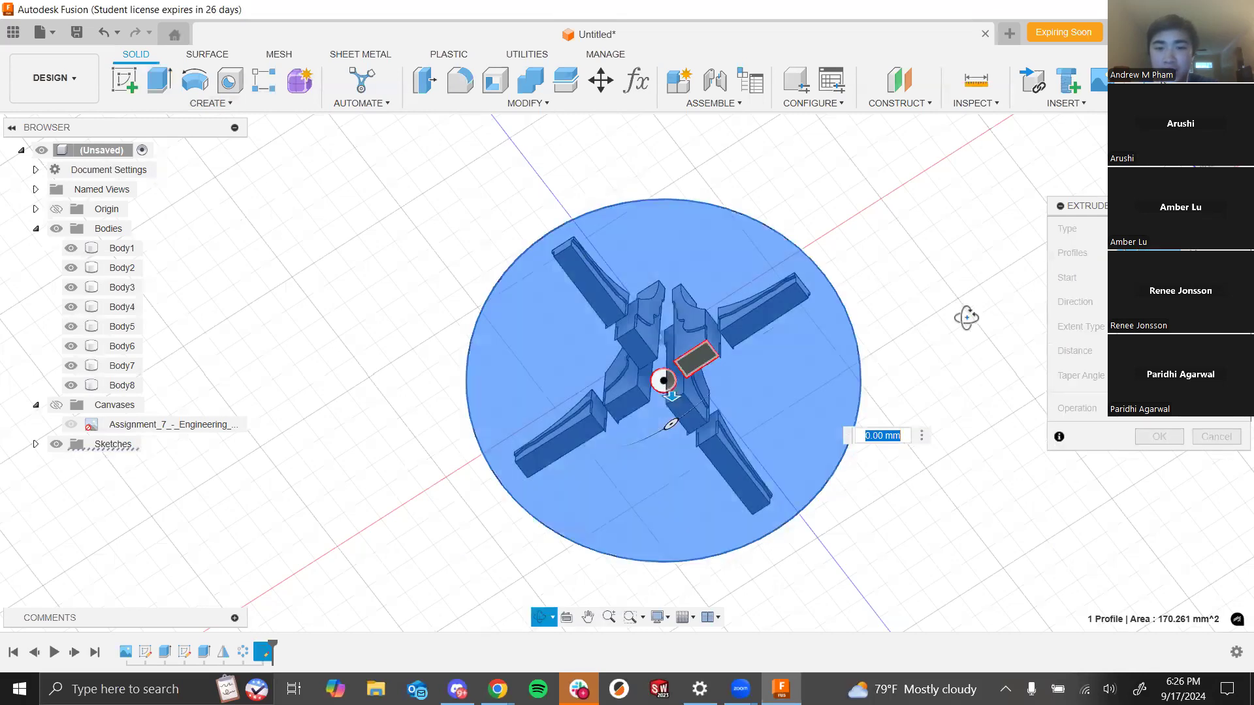
{"action": "scroll", "coordinate": [757, 379], "scroll_direction": "up", "scroll_amount": 3}
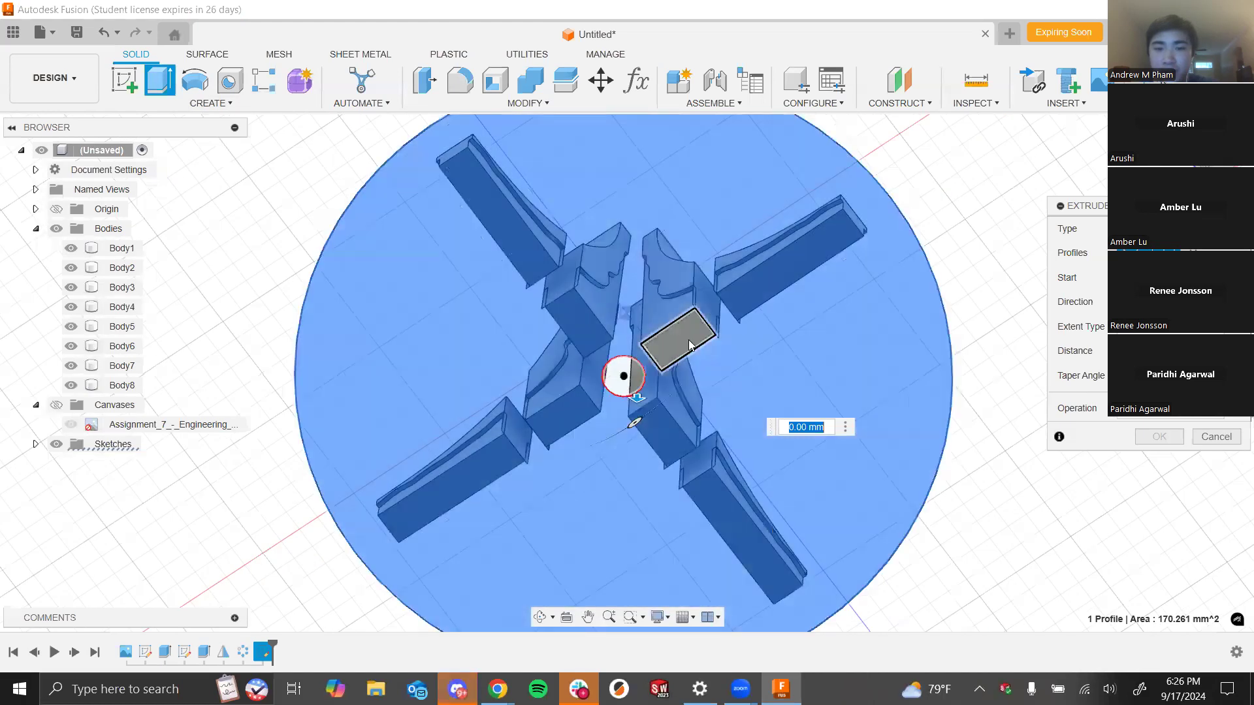
{"action": "left_click", "coordinate": [689, 342]}
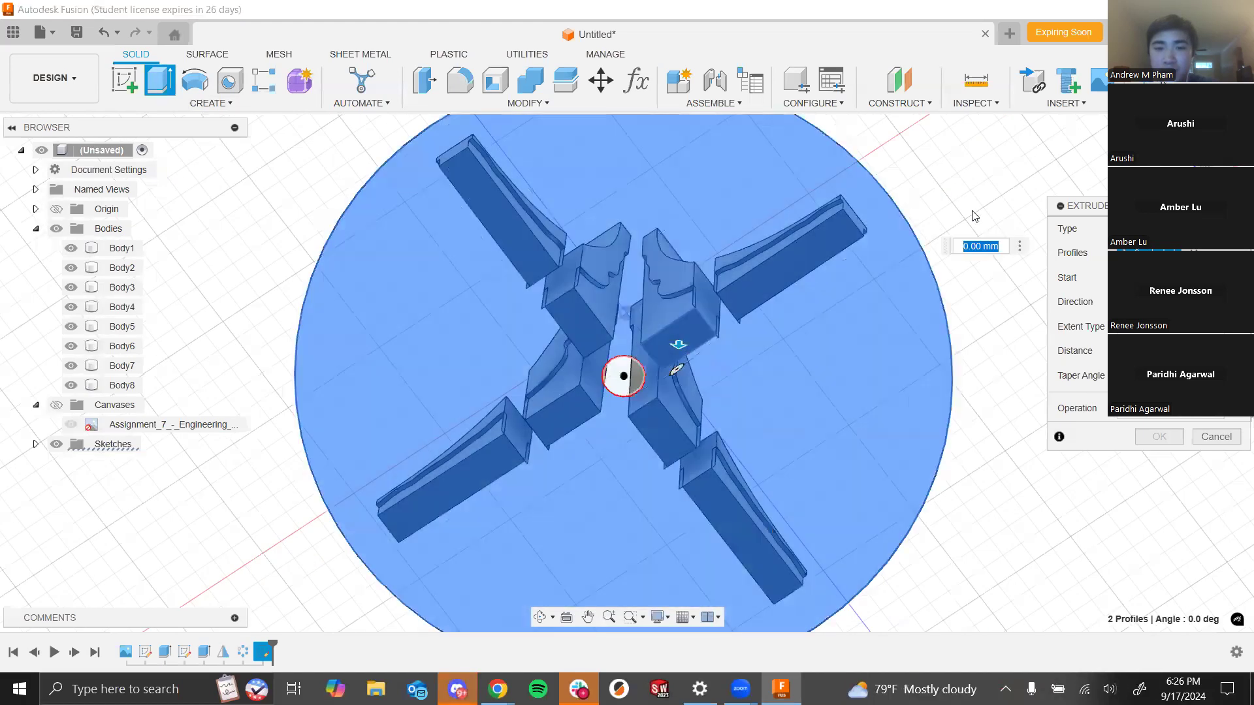
{"action": "middle_click_drag", "start_coordinate": [972, 211], "coordinate": [972, 221], "text": "shift"}
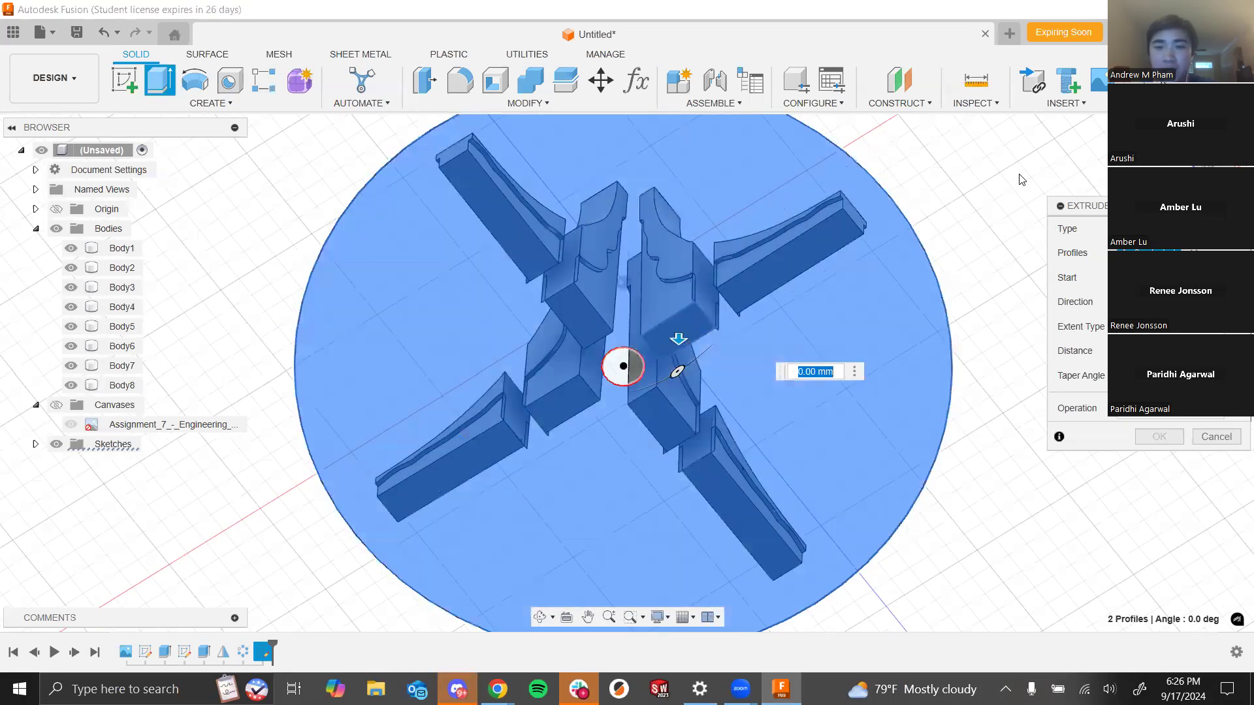
{"action": "middle_click_drag", "start_coordinate": [982, 215], "coordinate": [849, 366], "text": "shift"}
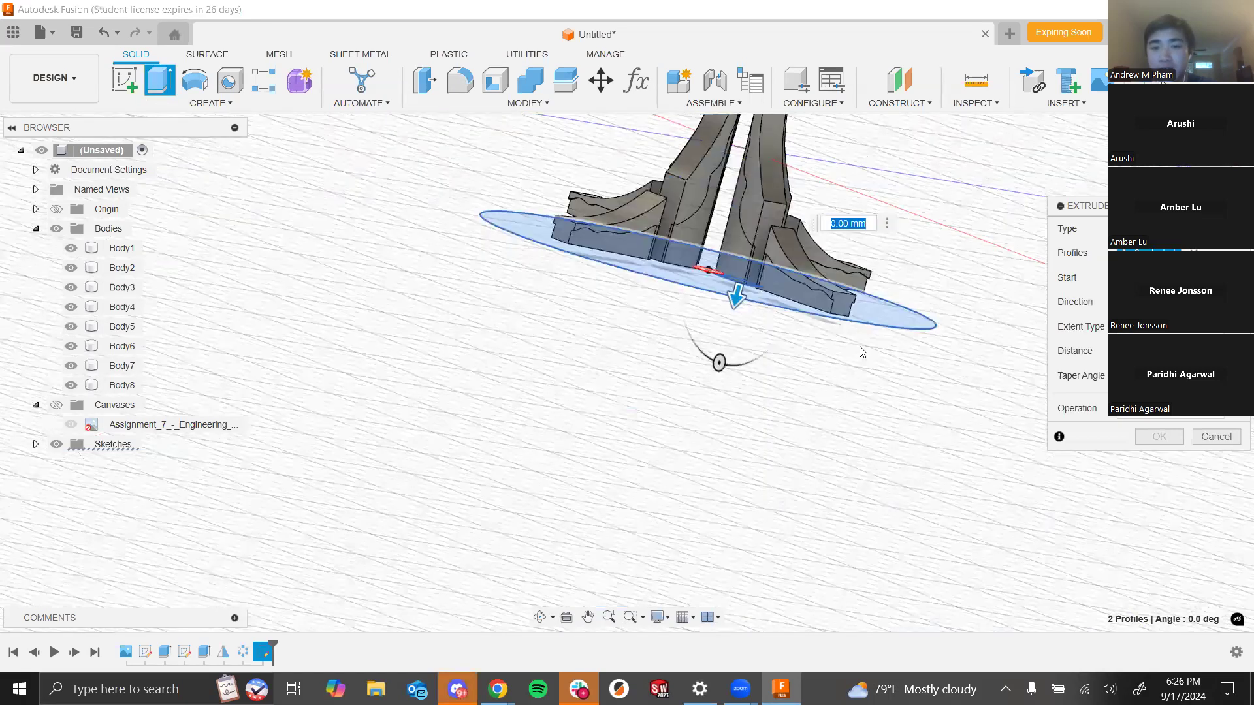
{"action": "scroll", "coordinate": [863, 352], "scroll_direction": "down", "scroll_amount": 3}
{"action": "scroll", "coordinate": [954, 281], "scroll_direction": "up", "scroll_amount": 2}
{"action": "left_click_drag", "start_coordinate": [1159, 349], "coordinate": [1069, 339]}
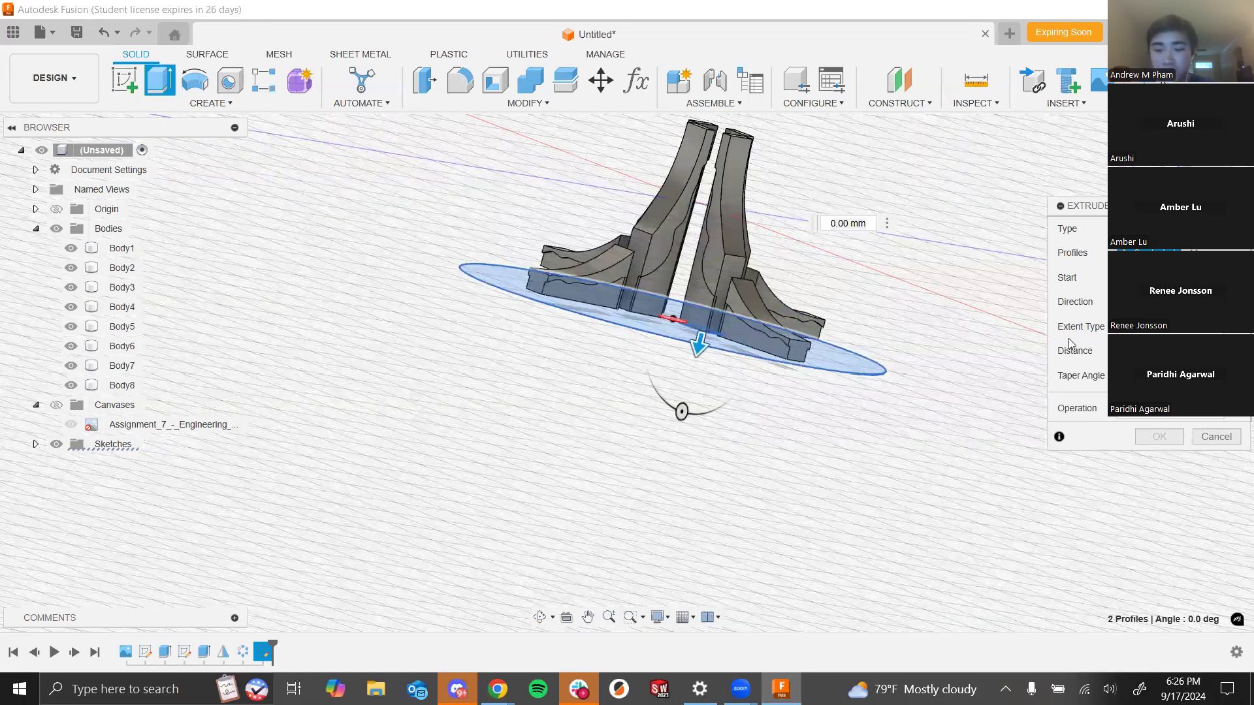
{"action": "type", "text": "0.2"}
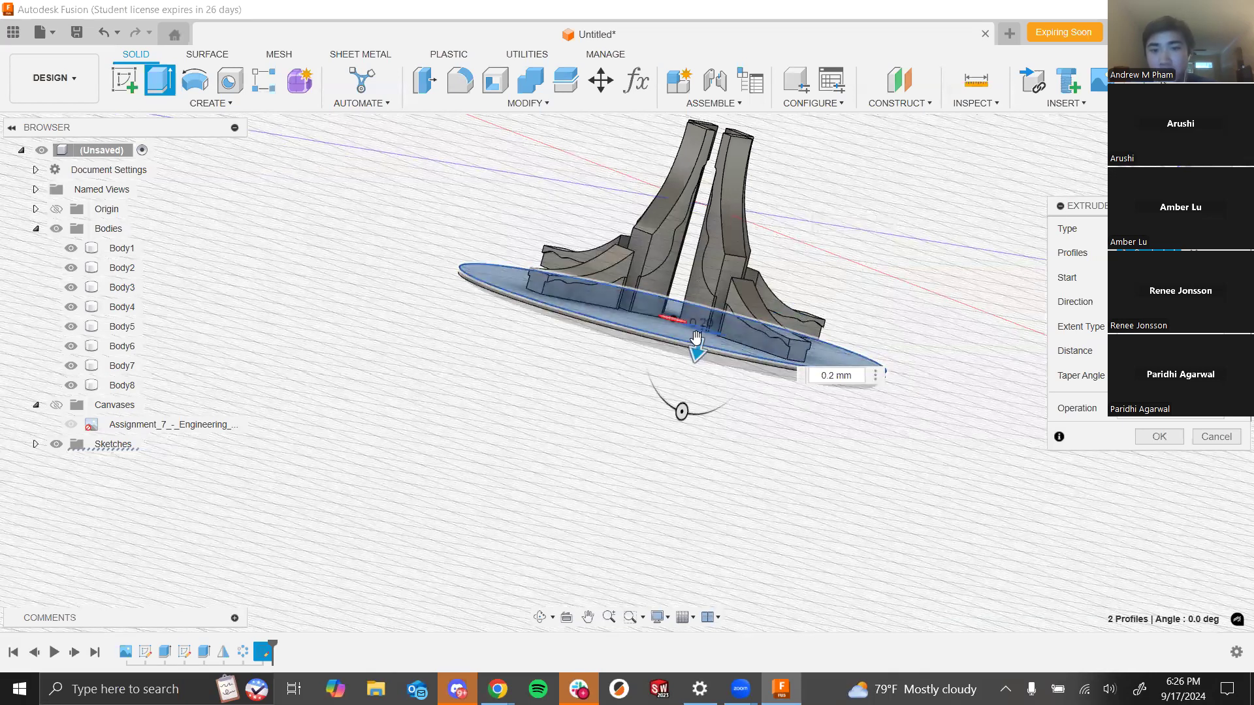
{"action": "left_click", "coordinate": [1158, 437]}
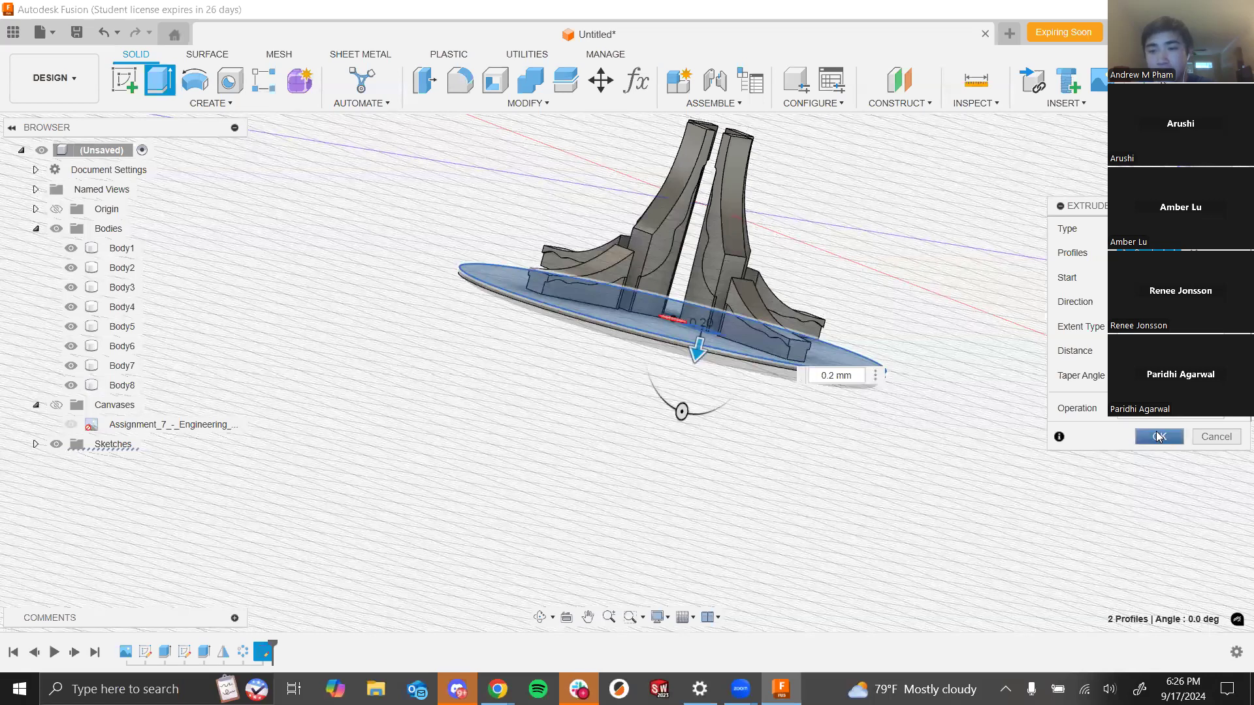
{"action": "middle_click_drag", "start_coordinate": [957, 294], "coordinate": [911, 323], "text": "shift"}
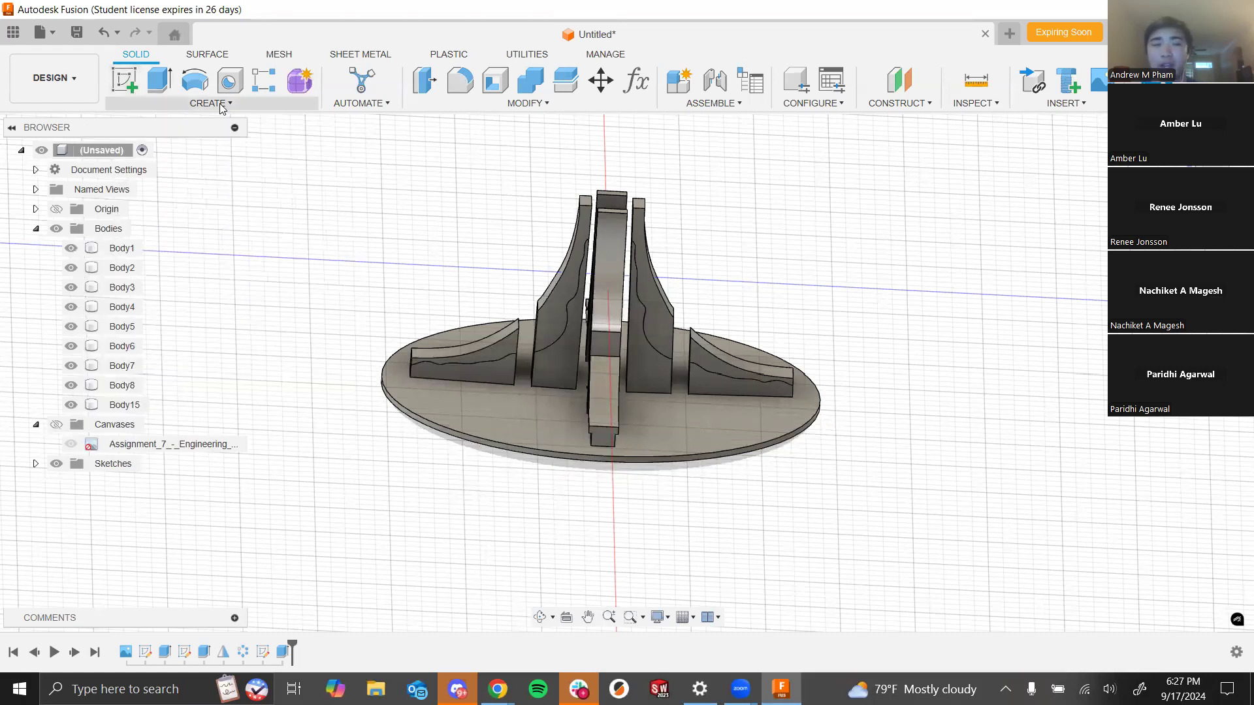
{"action": "left_click", "coordinate": [124, 80]}
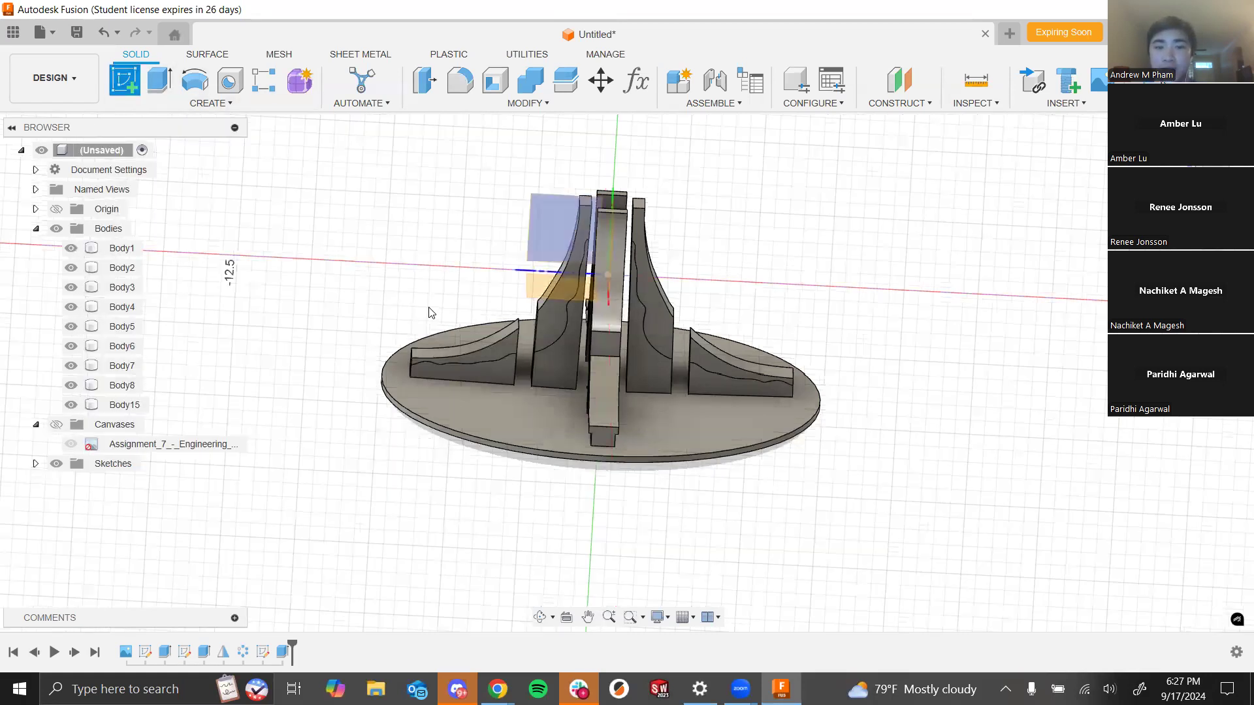
{"action": "middle_click_drag", "start_coordinate": [798, 286], "coordinate": [876, 289], "text": "shift"}
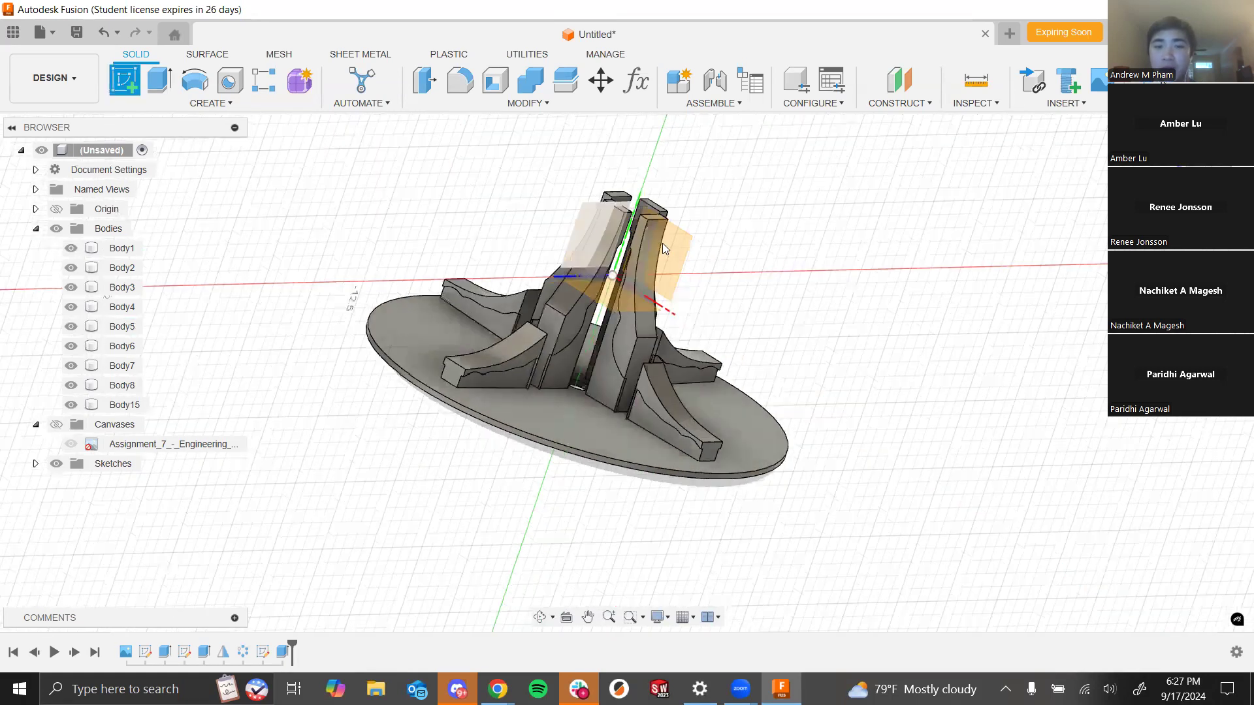
{"action": "middle_click_drag", "start_coordinate": [731, 342], "coordinate": [629, 308], "text": "shift"}
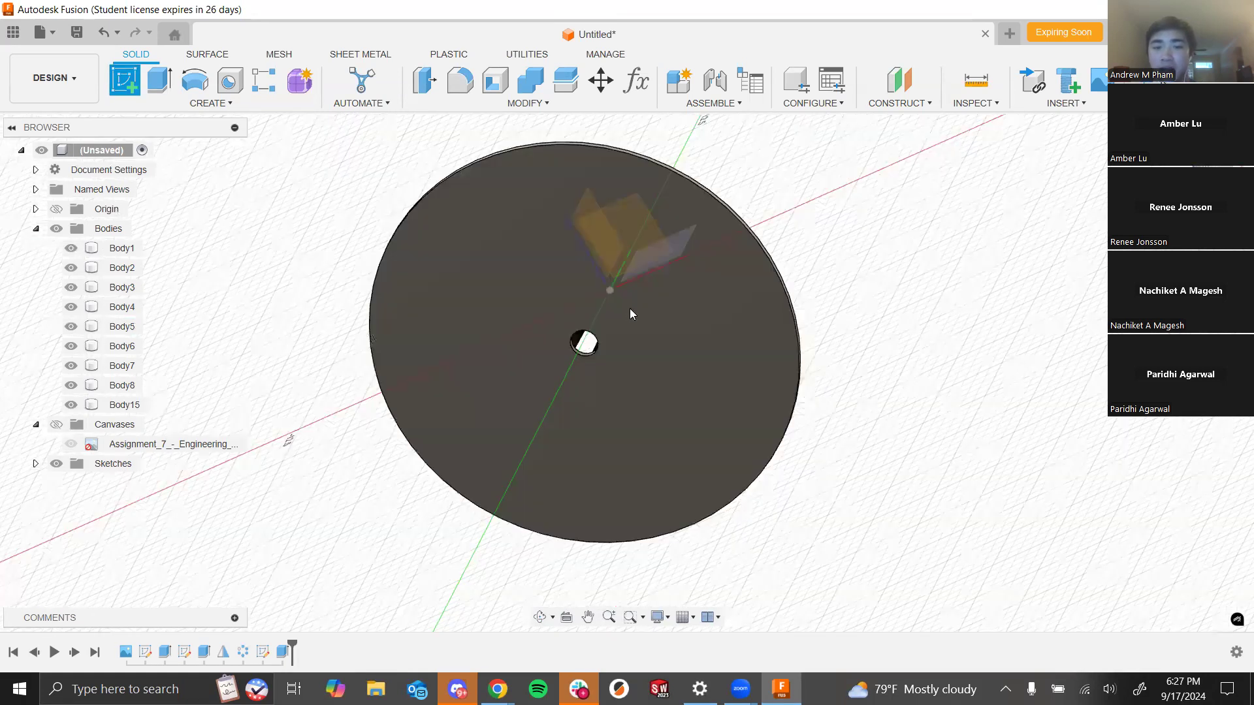
{"action": "middle_click_drag", "start_coordinate": [826, 307], "coordinate": [814, 331], "text": "shift"}
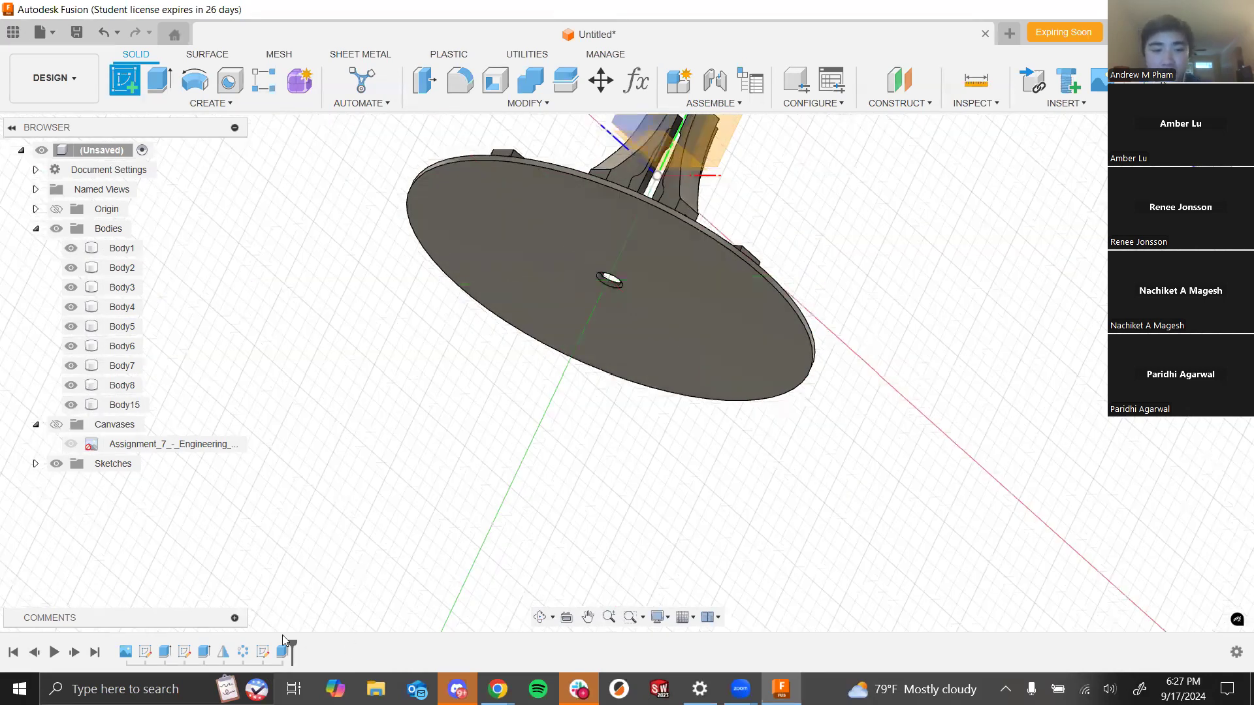
{"action": "key", "text": "Escape"}
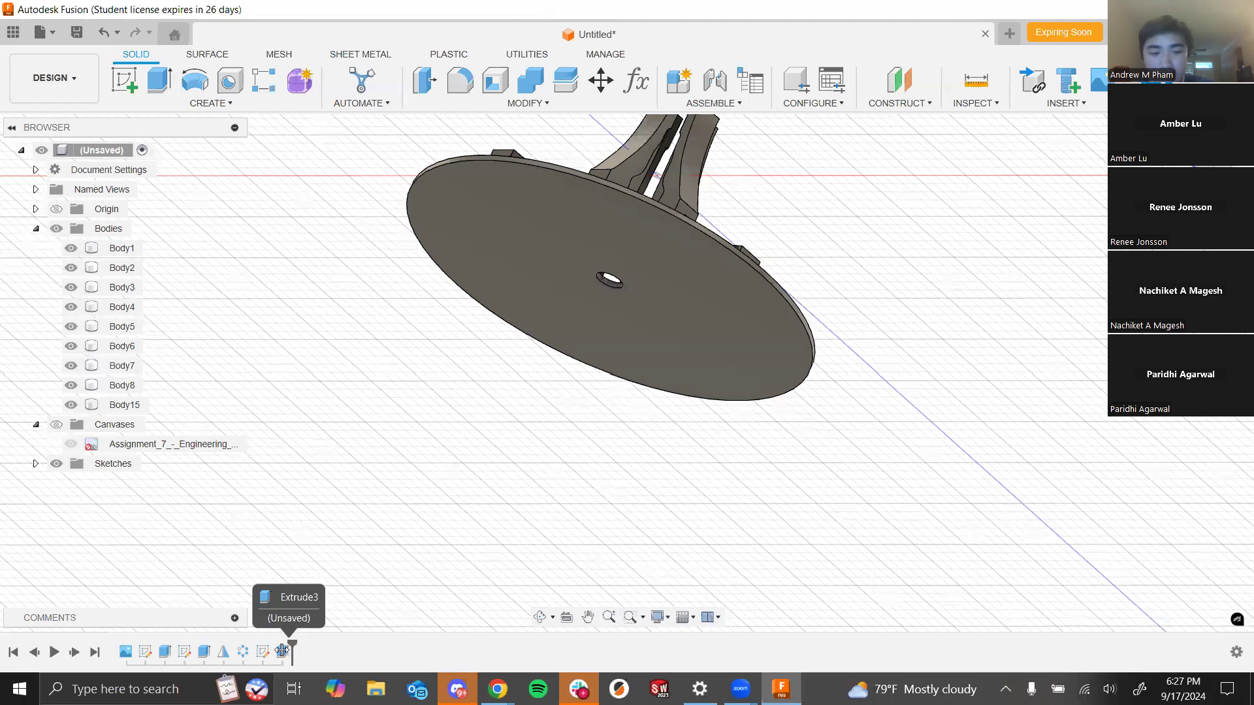
- Roll the timeline marker back before the base extrusion and sketch a circle at the origin on the spires' bottom face
{"action": "left_click_drag", "start_coordinate": [279, 649], "coordinate": [255, 644]}
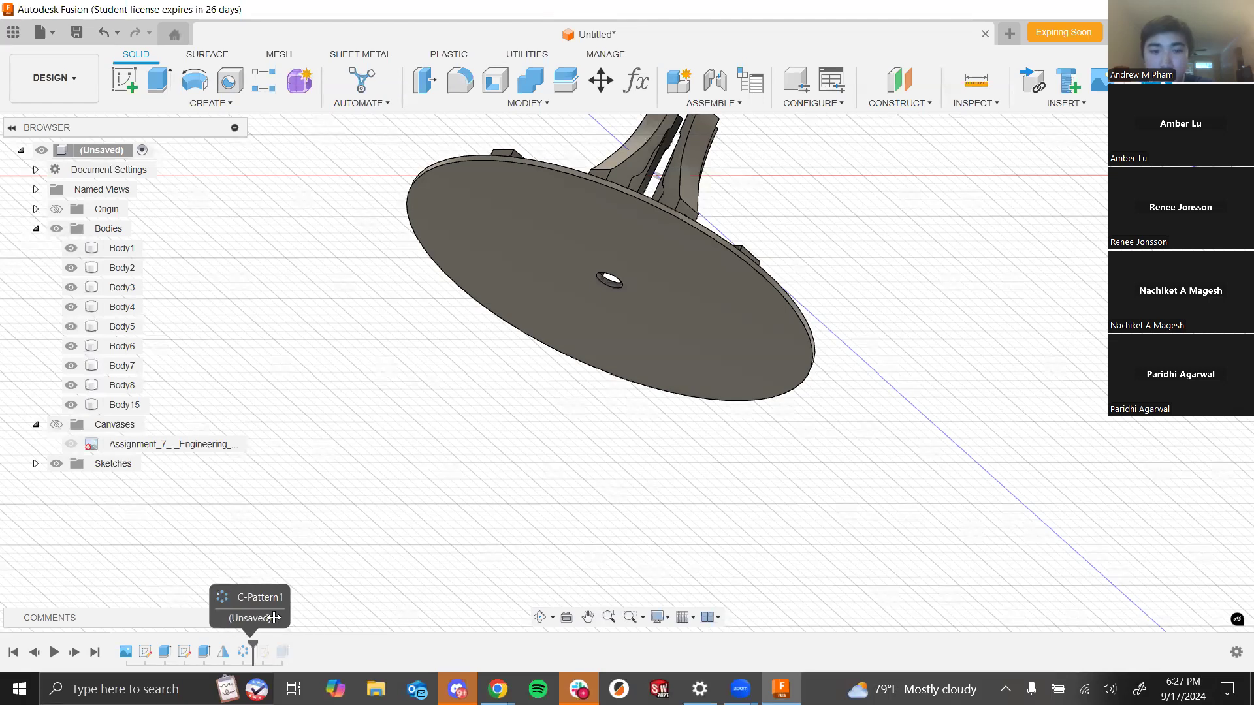
{"action": "left_click", "coordinate": [127, 77]}
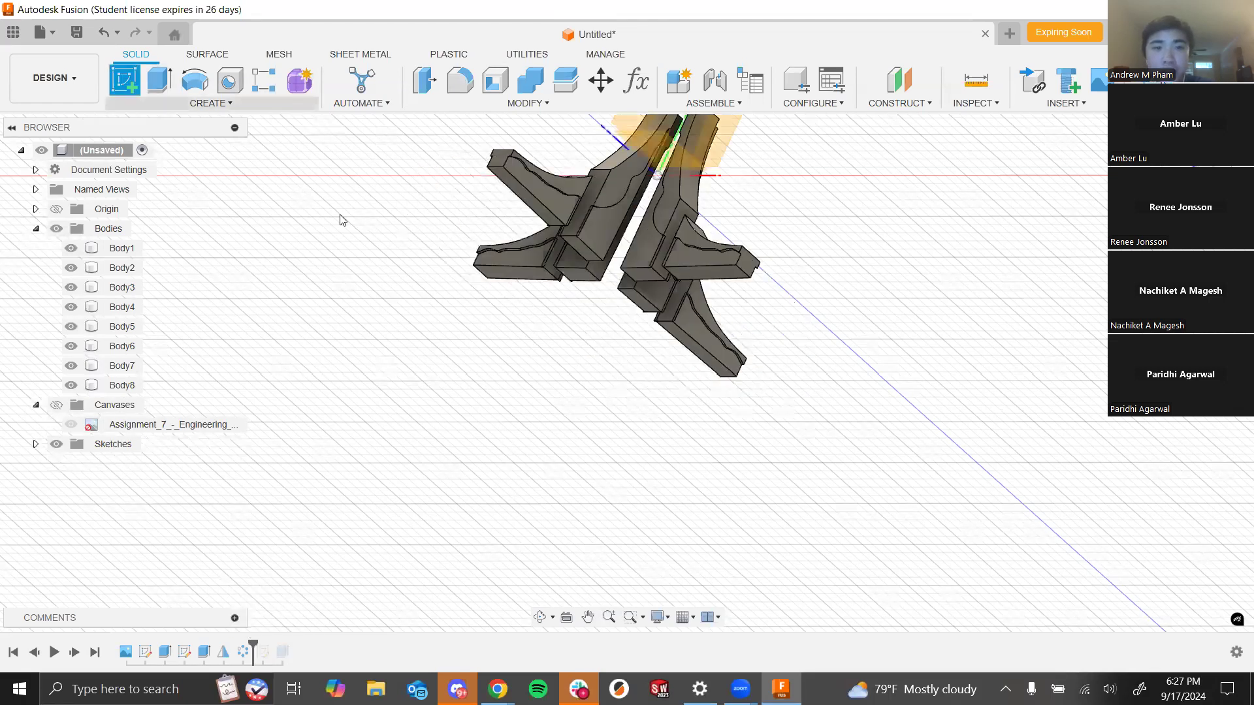
{"action": "left_click", "coordinate": [697, 158]}
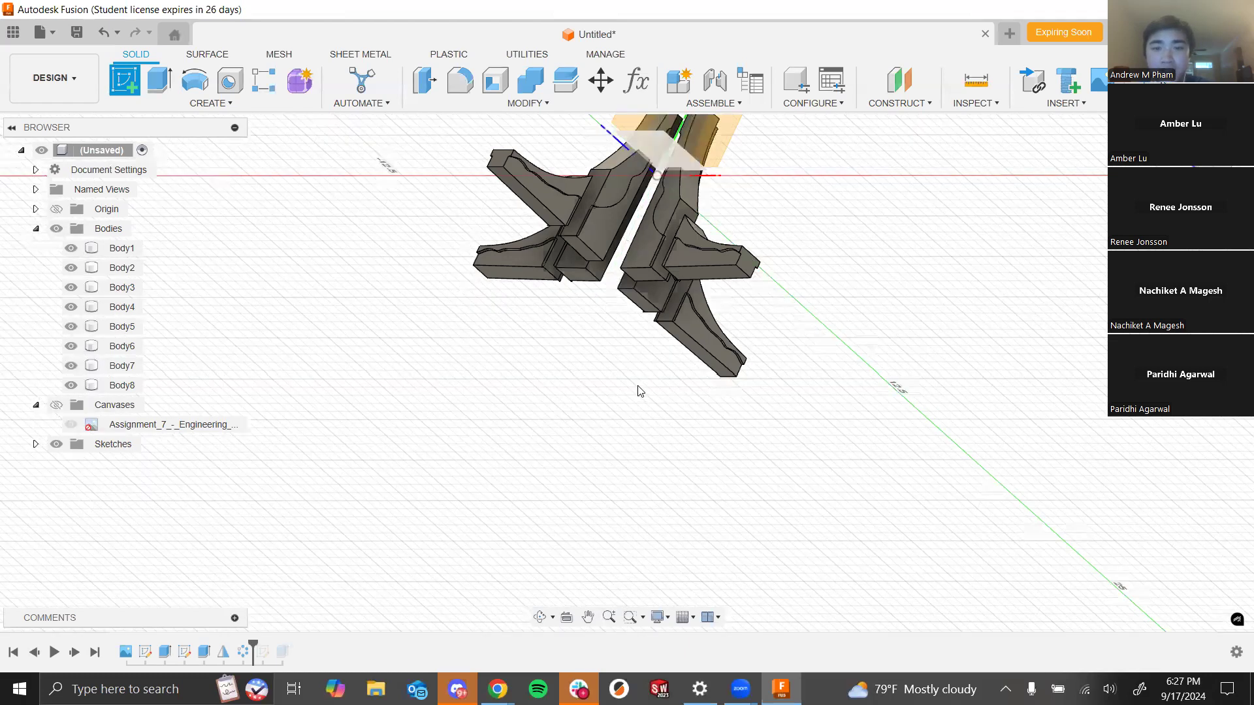
{"action": "scroll", "coordinate": [640, 391], "scroll_direction": "down", "scroll_amount": 4}
{"action": "middle_click_drag", "start_coordinate": [688, 199], "coordinate": [657, 255]}
{"action": "scroll", "coordinate": [657, 255], "scroll_direction": "up", "scroll_amount": 1}
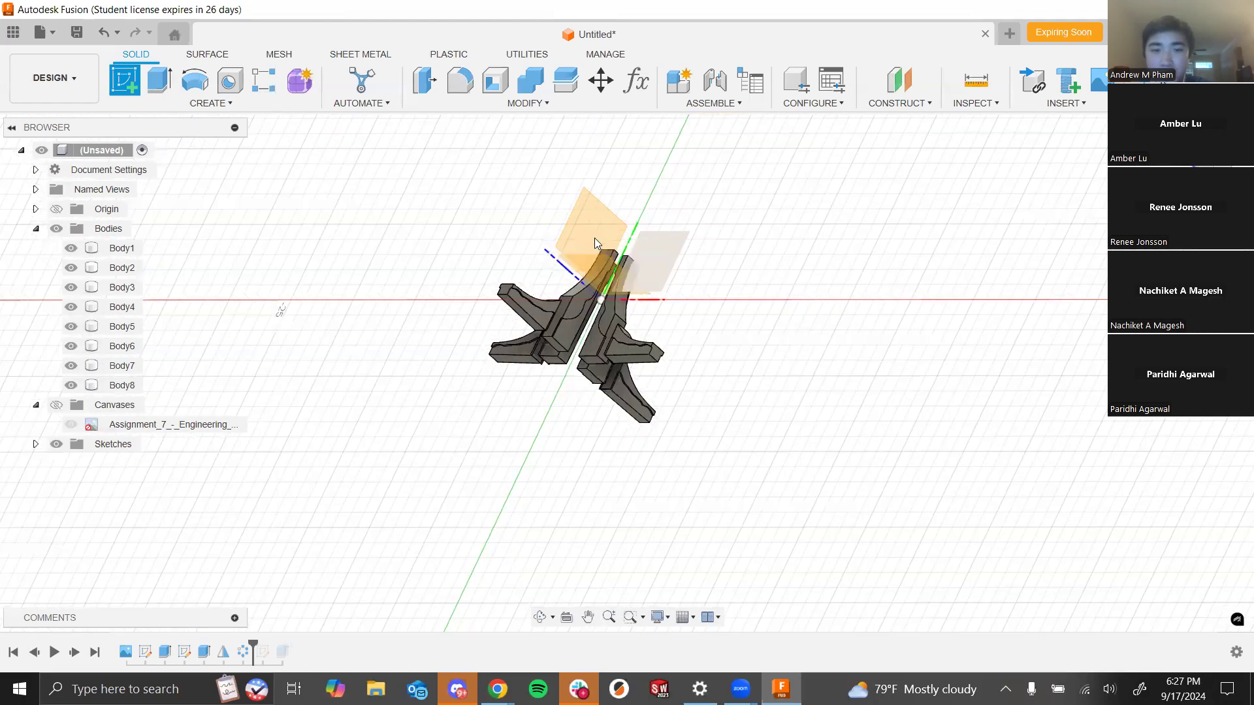
{"action": "scroll", "coordinate": [602, 362], "scroll_direction": "up", "scroll_amount": 5}
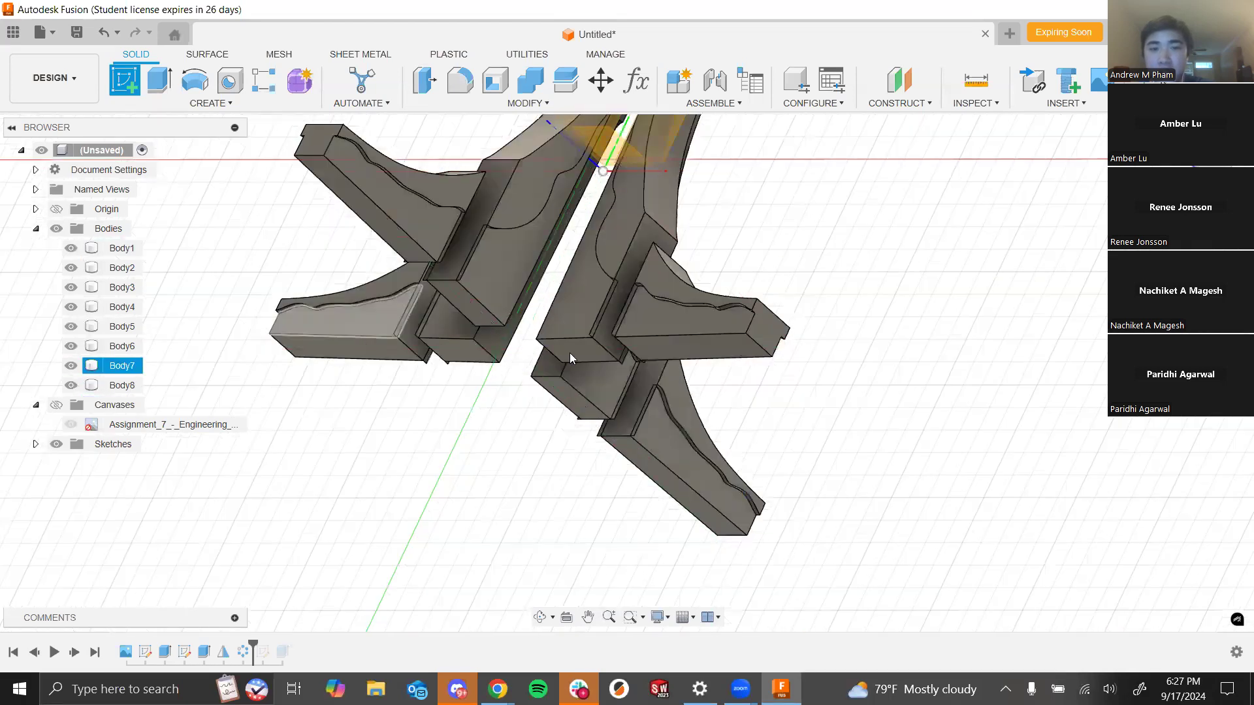
{"action": "left_click", "coordinate": [564, 334]}
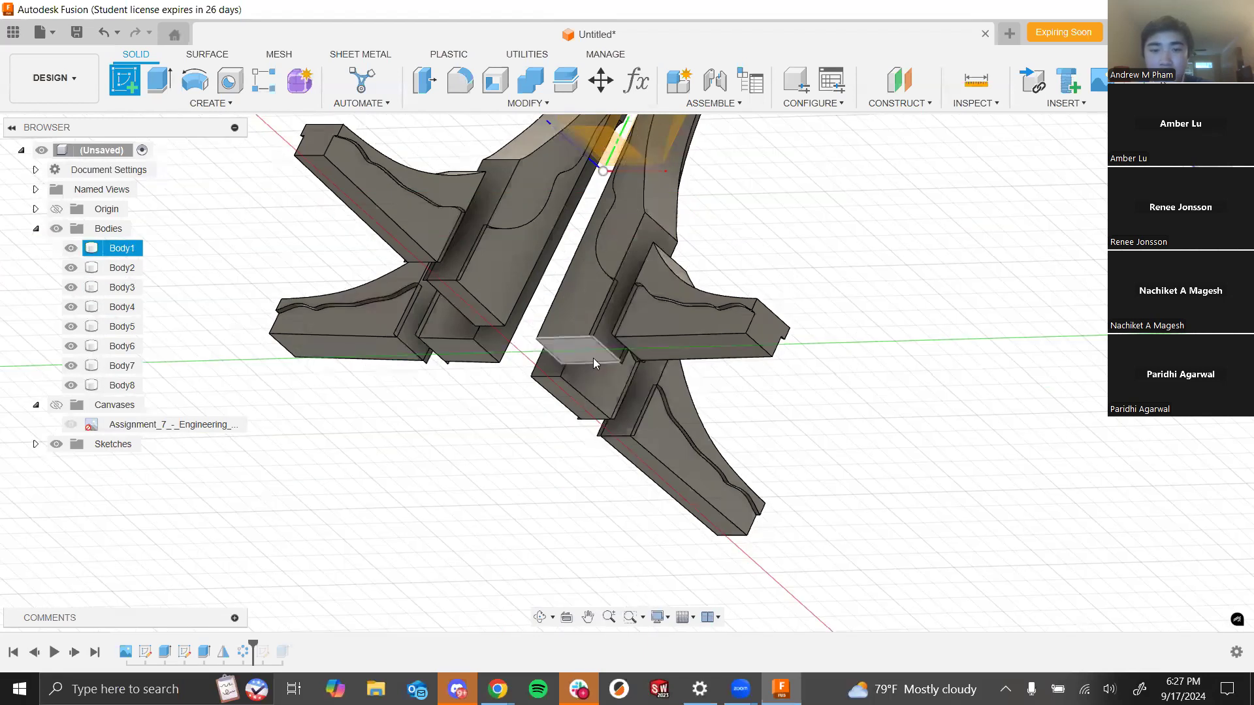
{"action": "left_click", "coordinate": [593, 354]}
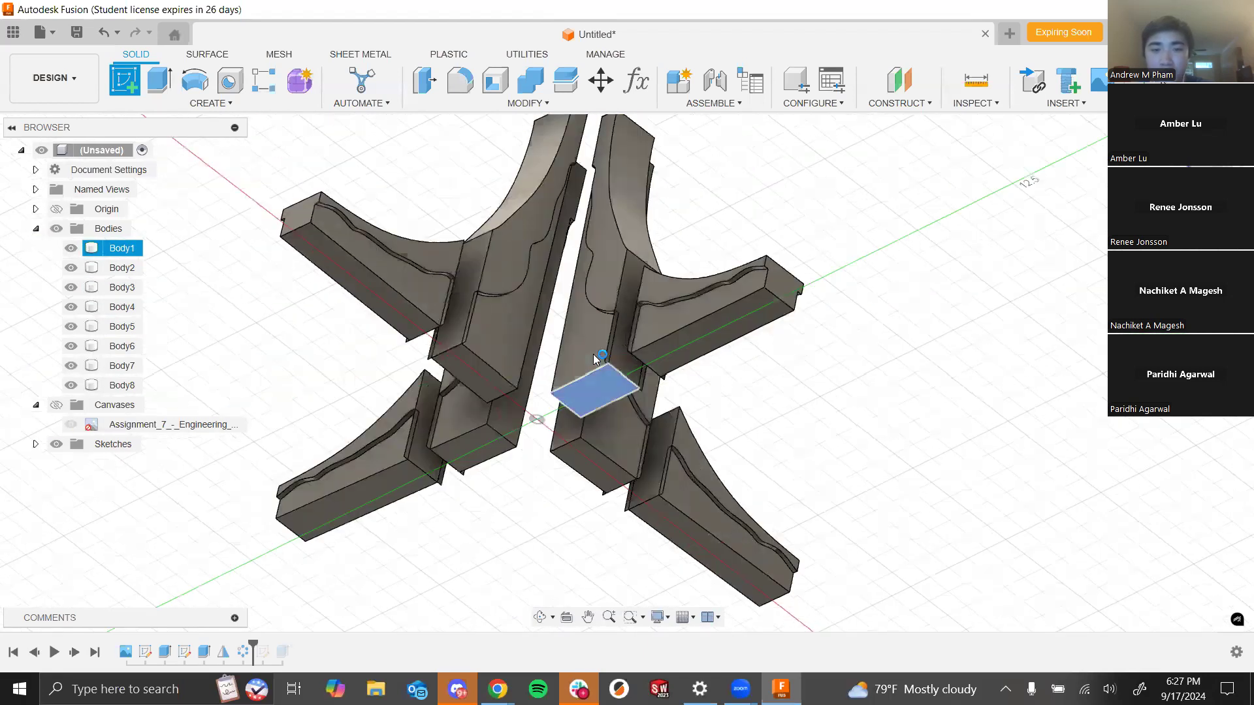
{"action": "left_click", "coordinate": [194, 80]}
{"action": "left_click", "coordinate": [627, 373]}
{"action": "left_click", "coordinate": [909, 274]}
{"action": "middle_click_drag", "start_coordinate": [812, 258], "coordinate": [914, 320], "text": "shift"}
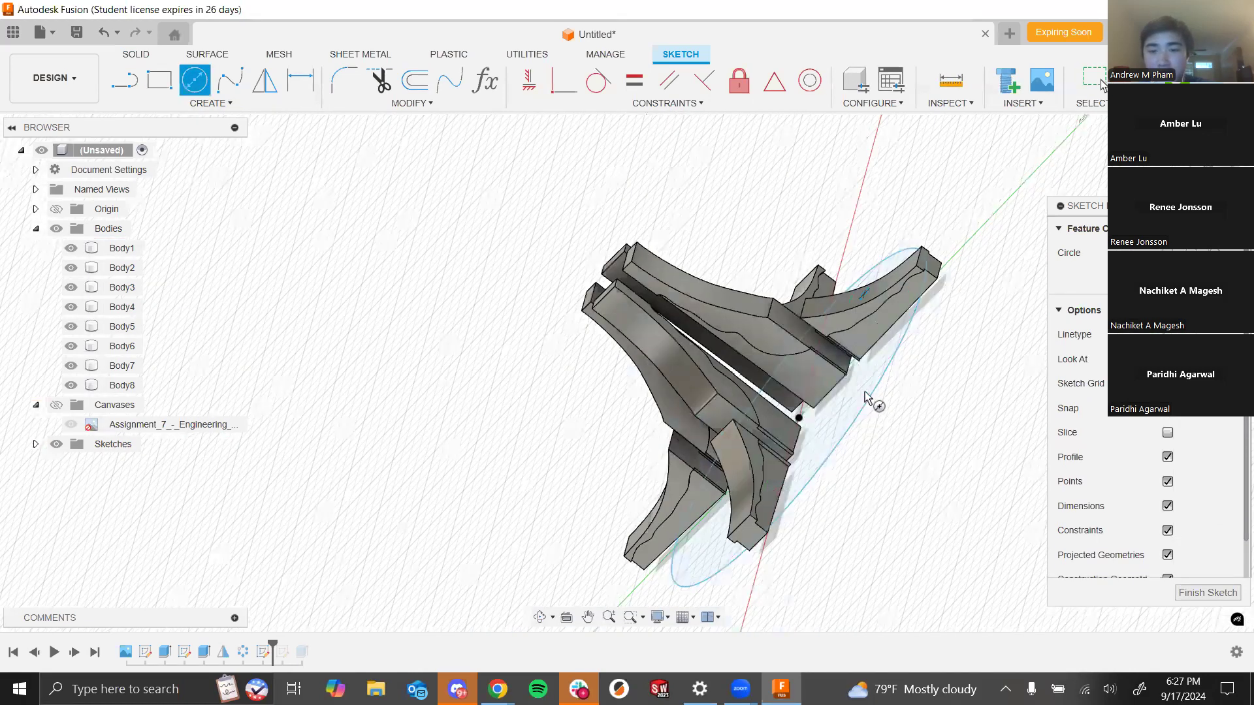
{"action": "scroll", "coordinate": [872, 378], "scroll_direction": "up", "scroll_amount": 5}
{"action": "middle_click_drag", "start_coordinate": [878, 393], "coordinate": [827, 345], "text": "shift"}
{"action": "scroll", "coordinate": [828, 326], "scroll_direction": "down", "scroll_amount": 1}
{"action": "scroll", "coordinate": [775, 369], "scroll_direction": "down", "scroll_amount": 3}
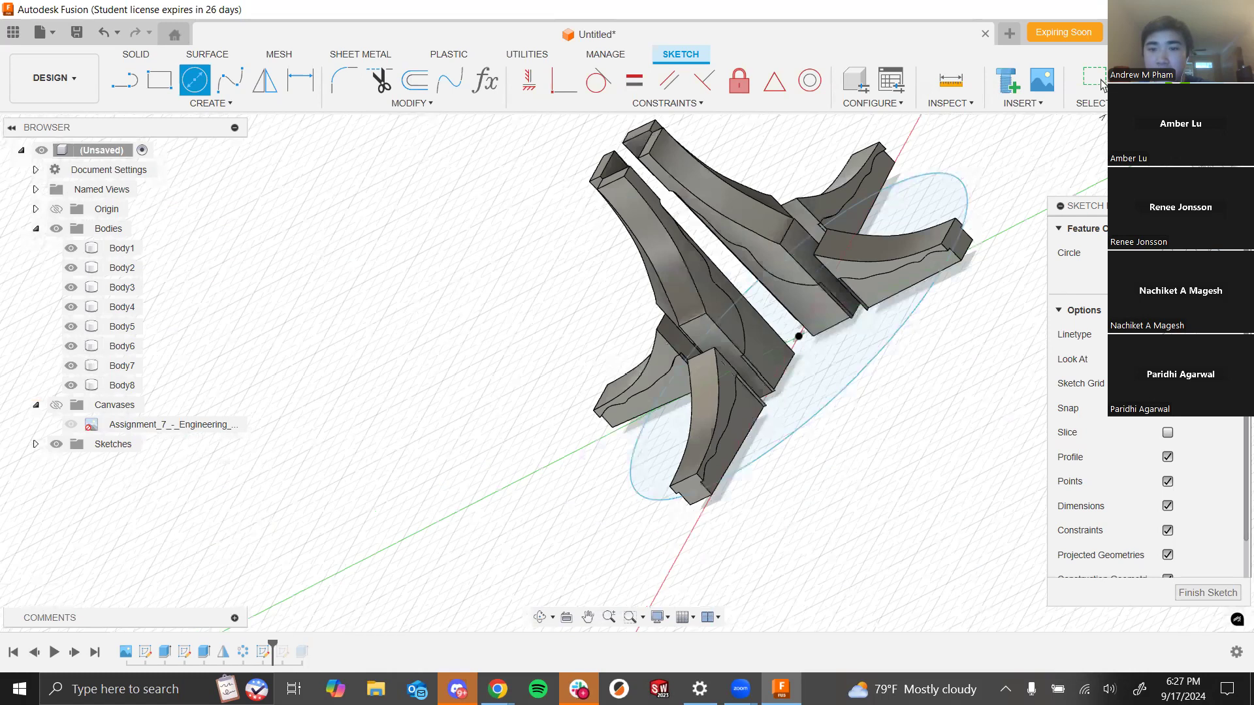
- Delete the new sketch and roll the timeline marker forward to the end to restore the base
{"action": "left_click", "coordinate": [264, 653]}
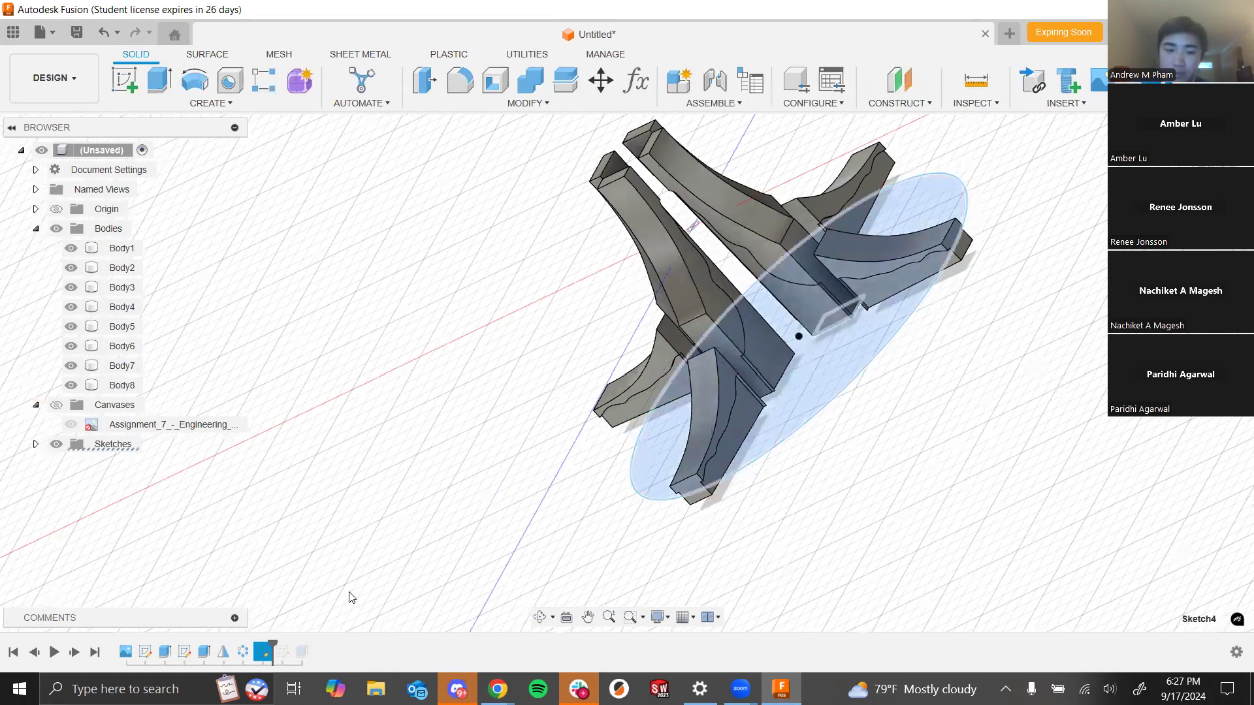
{"action": "key", "text": "Delete"}
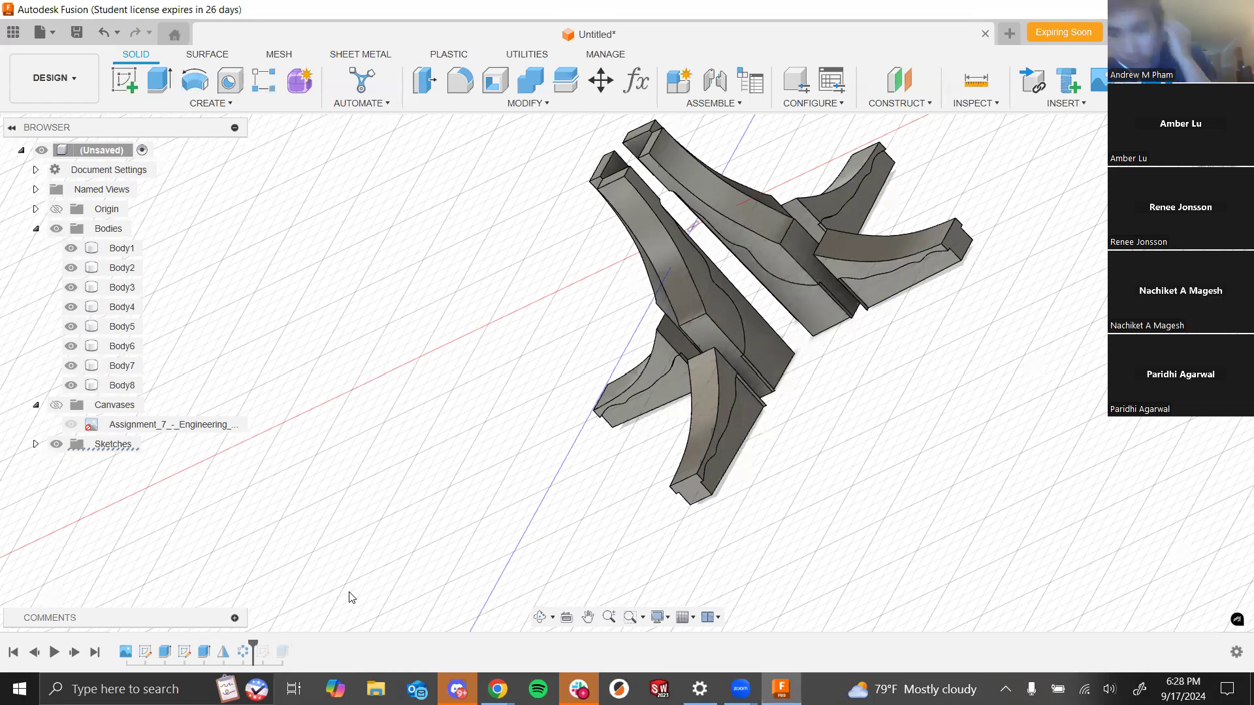
{"action": "middle_click_drag", "start_coordinate": [772, 434], "coordinate": [911, 392], "text": "shift"}
{"action": "left_click_drag", "start_coordinate": [254, 648], "coordinate": [269, 645]}
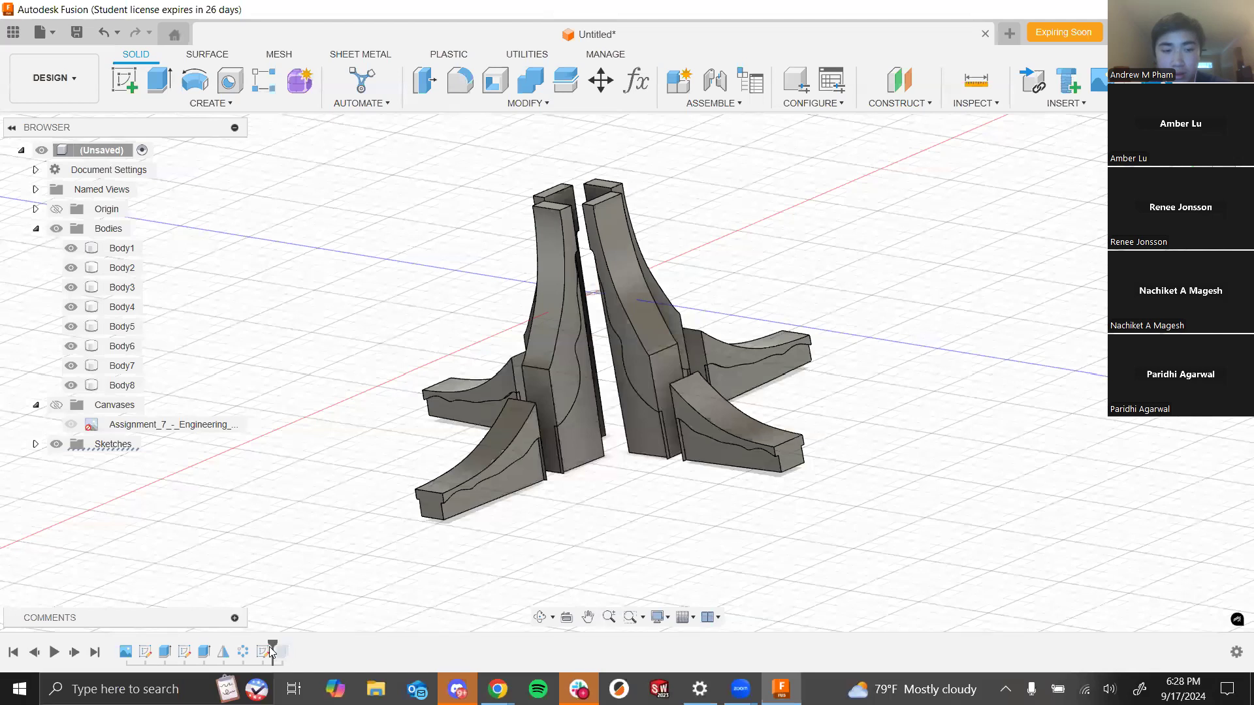
{"action": "left_click_drag", "start_coordinate": [273, 644], "coordinate": [292, 646]}
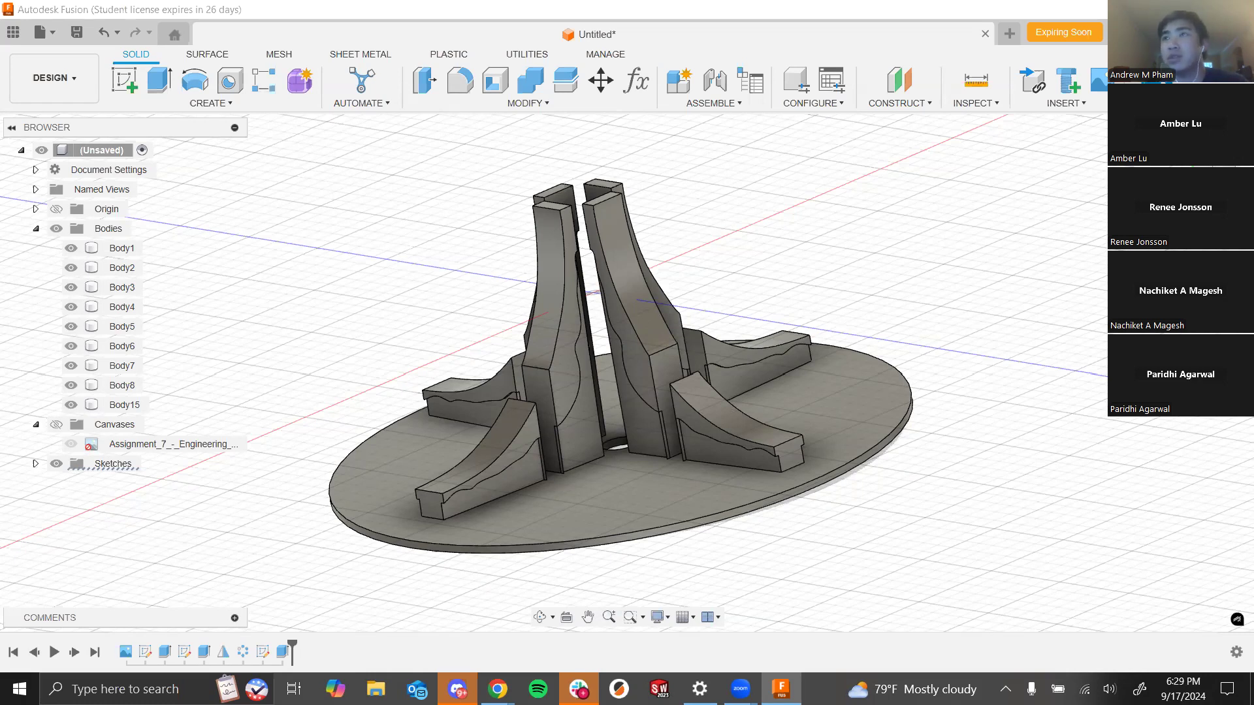
- Switch to the Week 3 CAD Training lecture slides in Chrome and page ahead to the base-of-fountain slide
{"action": "key", "text": "alt+Tab"}
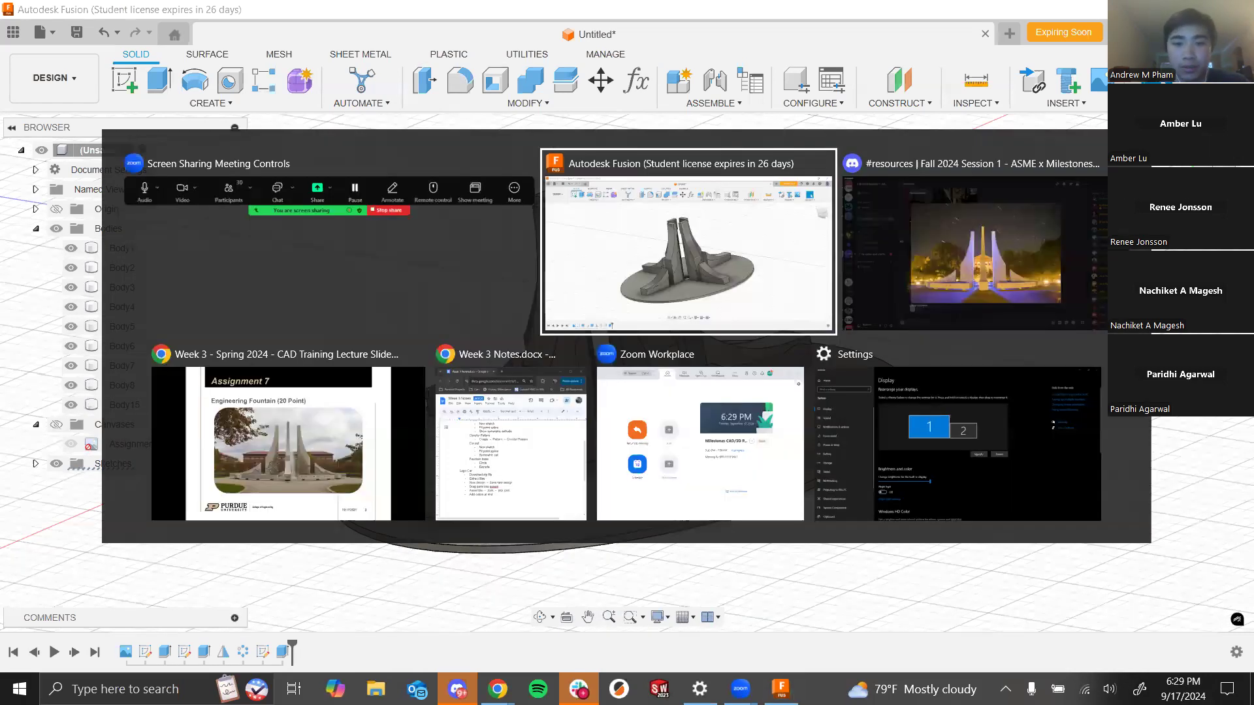
{"action": "left_click", "coordinate": [365, 443]}
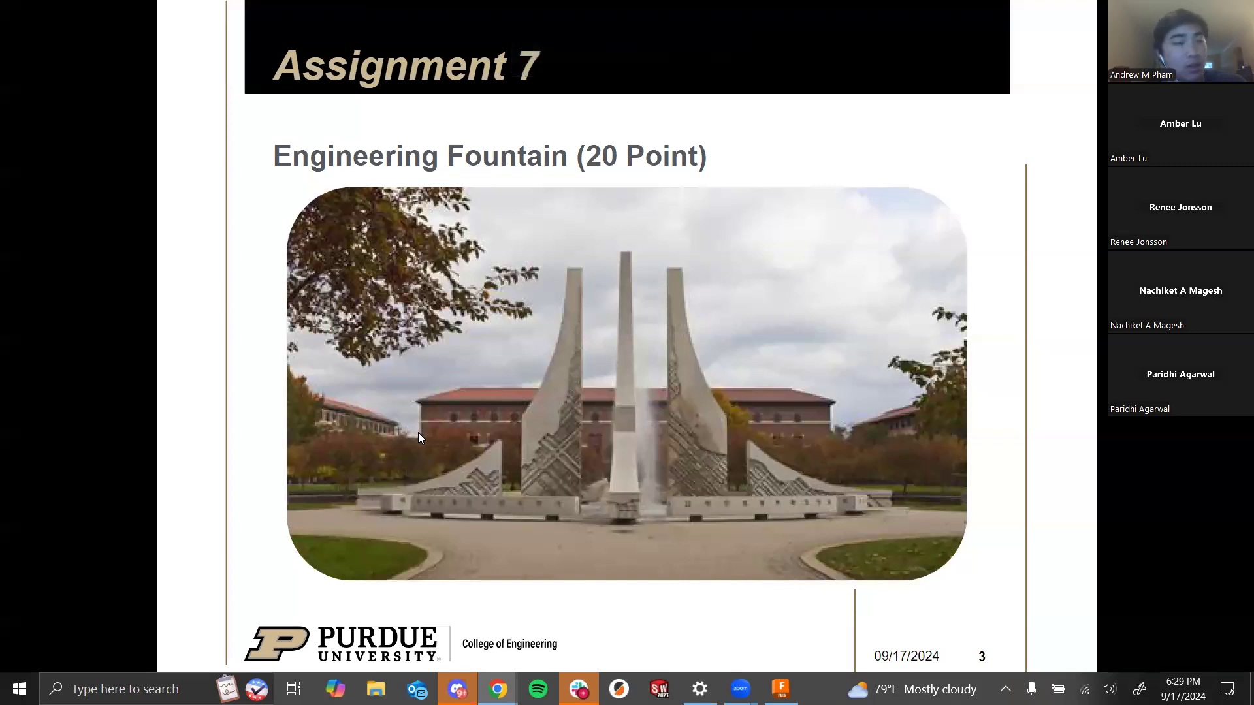
{"action": "key", "text": "Right"}
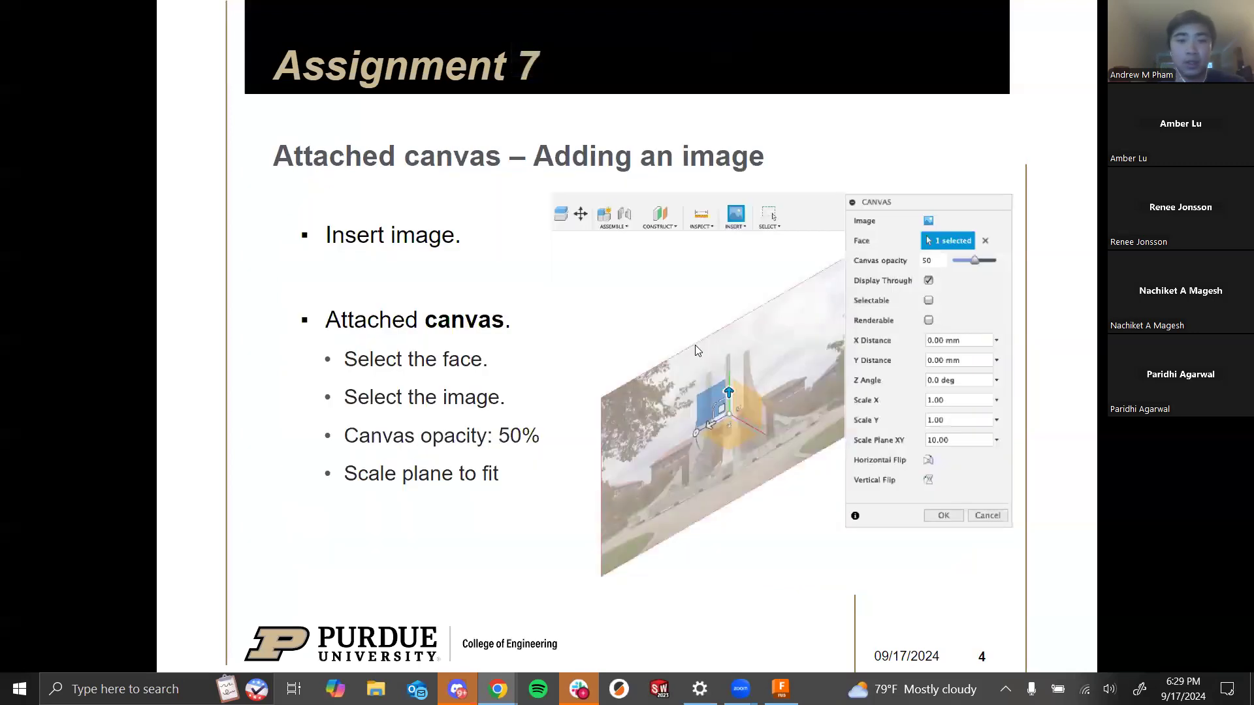
{"action": "key", "text": "Right"}
{"action": "key", "text": "Right"}
{"action": "key", "text": "Right"}
{"action": "key", "text": "Right"}
{"action": "key", "text": "Right"}
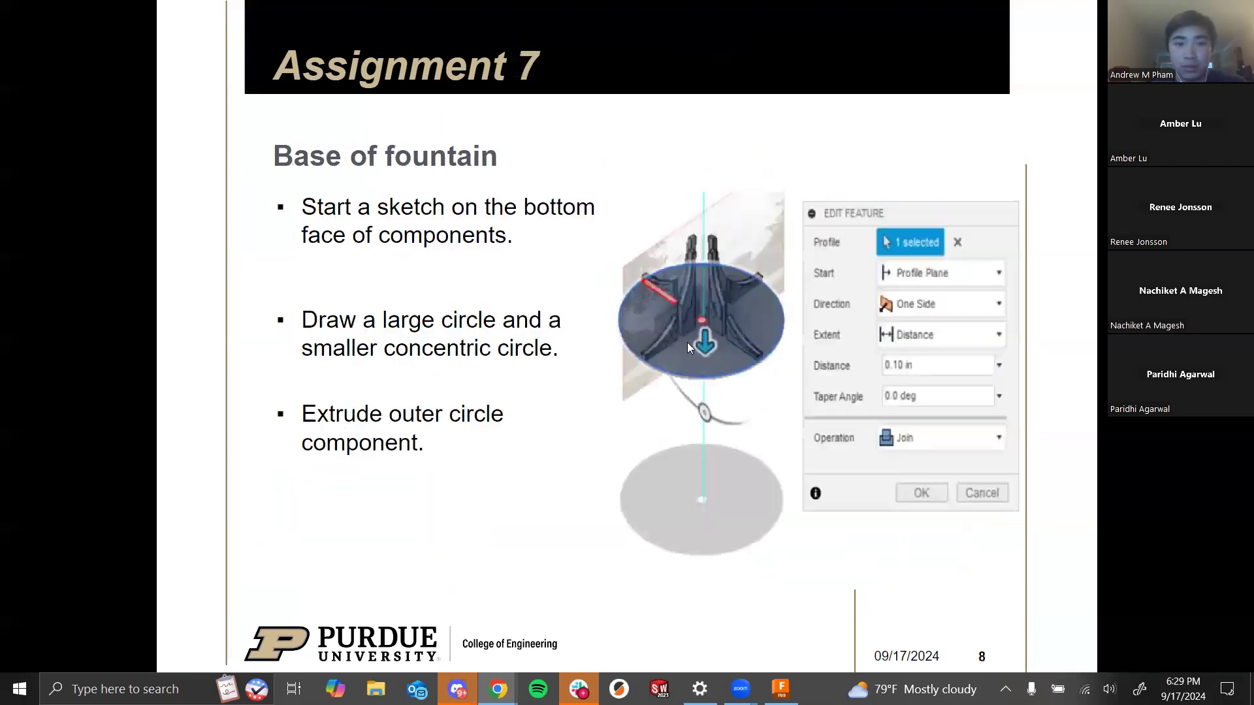
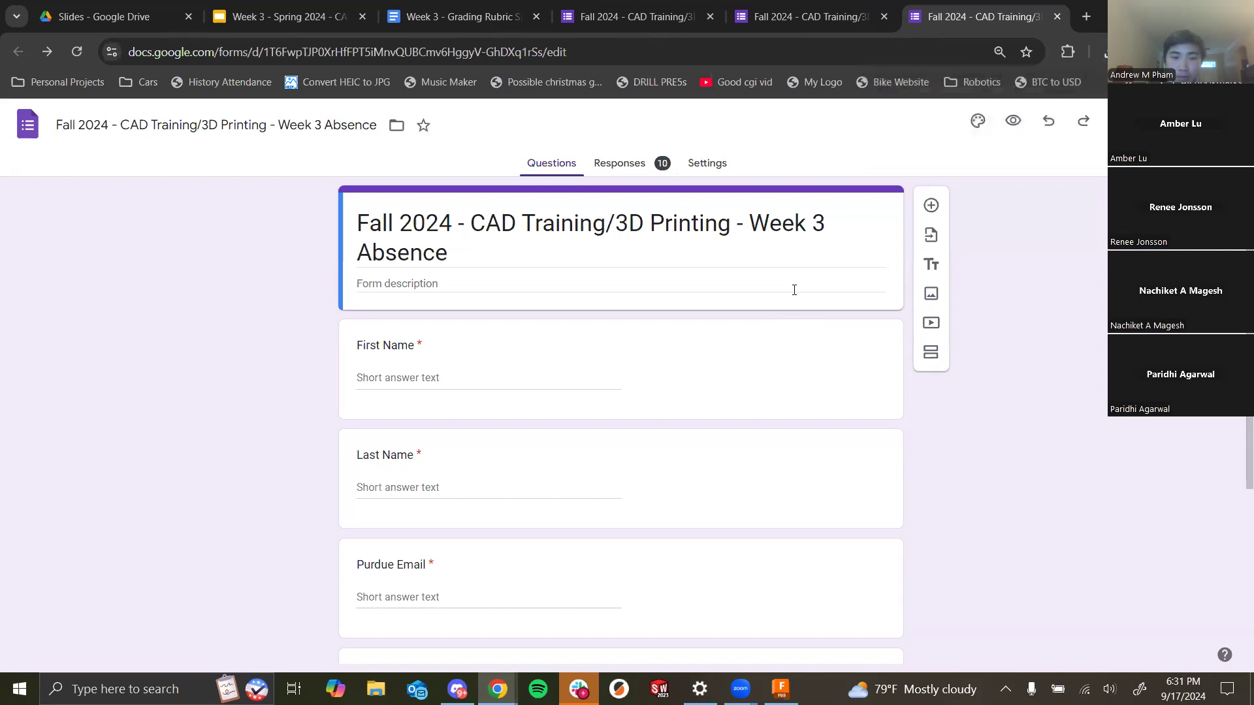
- Extract the downloaded "Assignment 8 - Lego Car" zip archive into a folder of the same name in Downloads
{"action": "left_click", "coordinate": [1104, 53]}
{"action": "left_click", "coordinate": [1064, 130]}
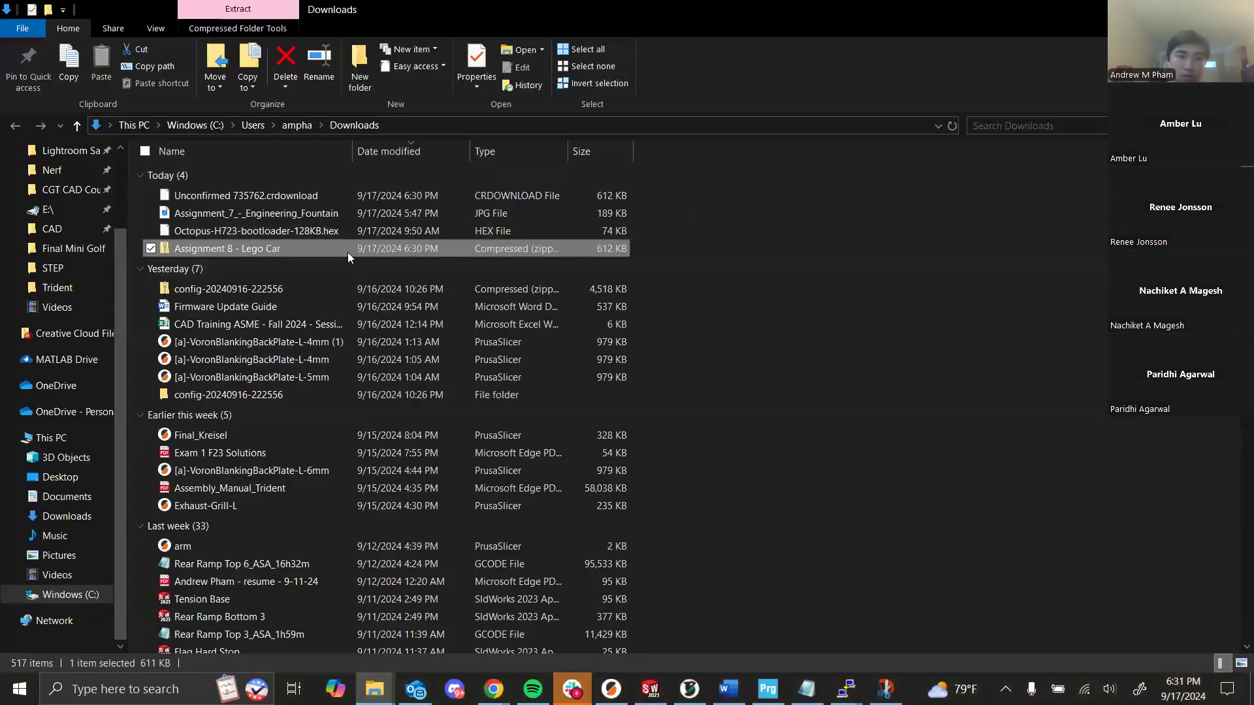
{"action": "right_click", "coordinate": [347, 253]}
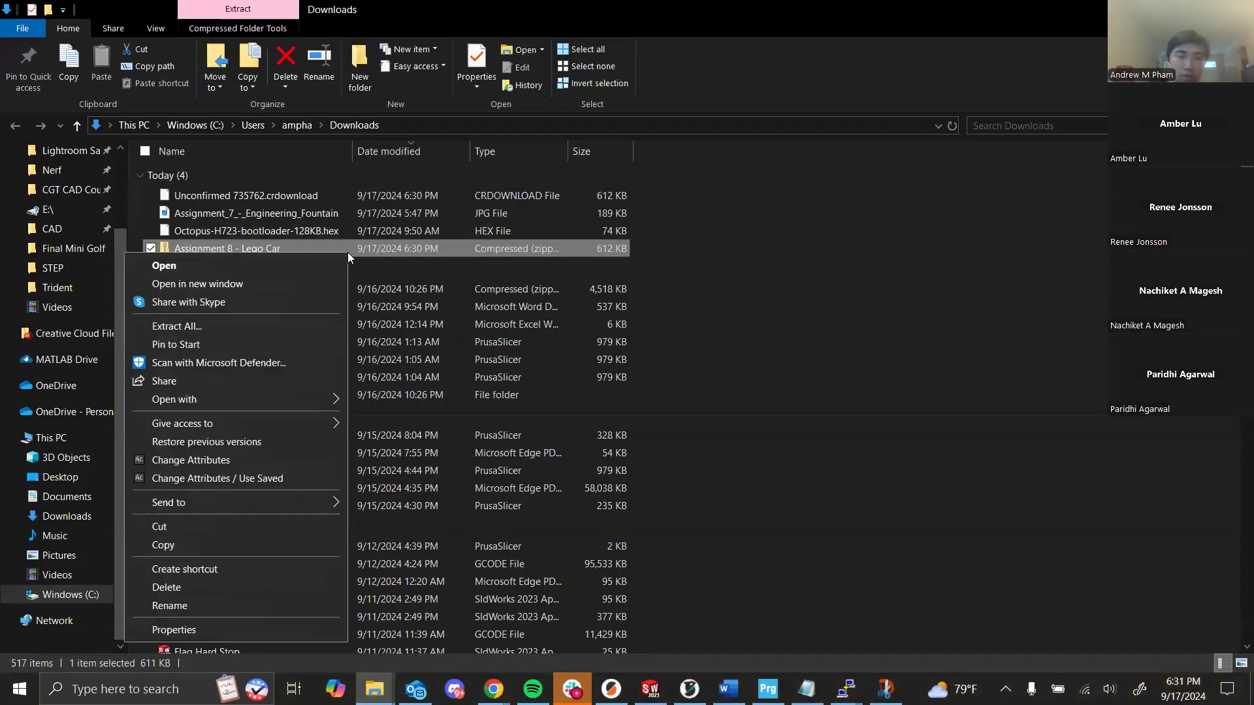
{"action": "left_click", "coordinate": [313, 326]}
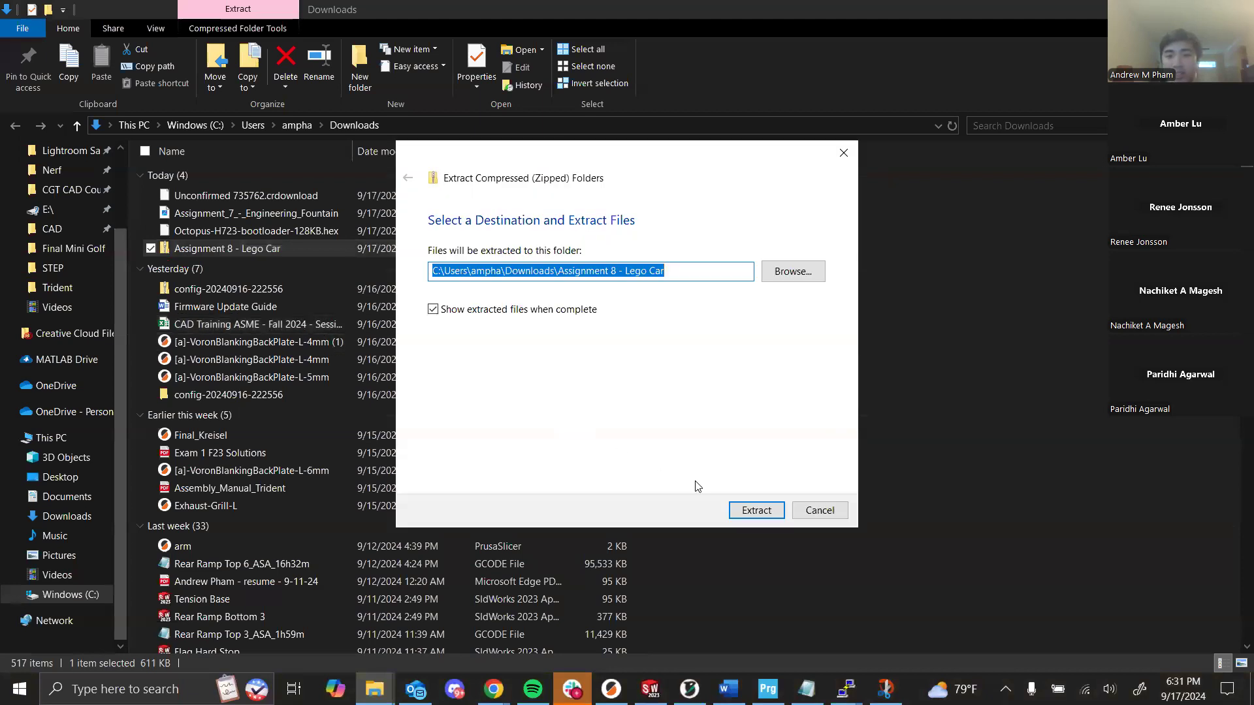
{"action": "left_click", "coordinate": [736, 509]}
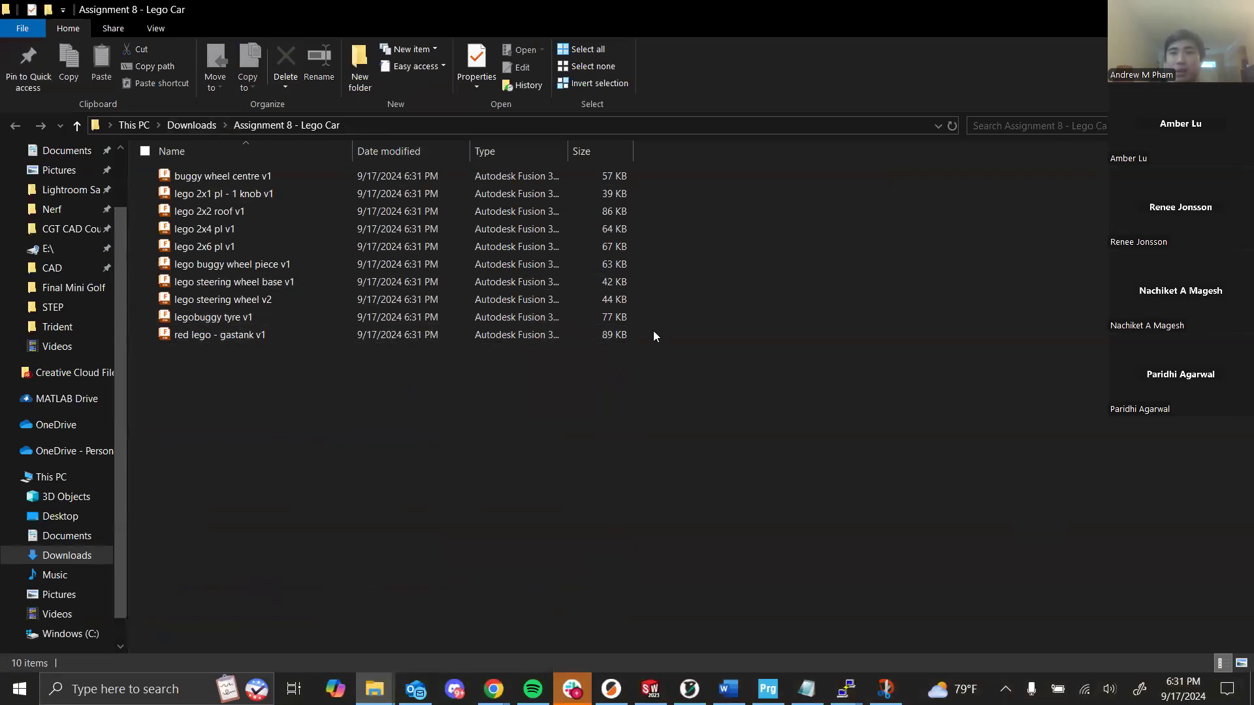
{"action": "key", "text": "alt+Tab"}
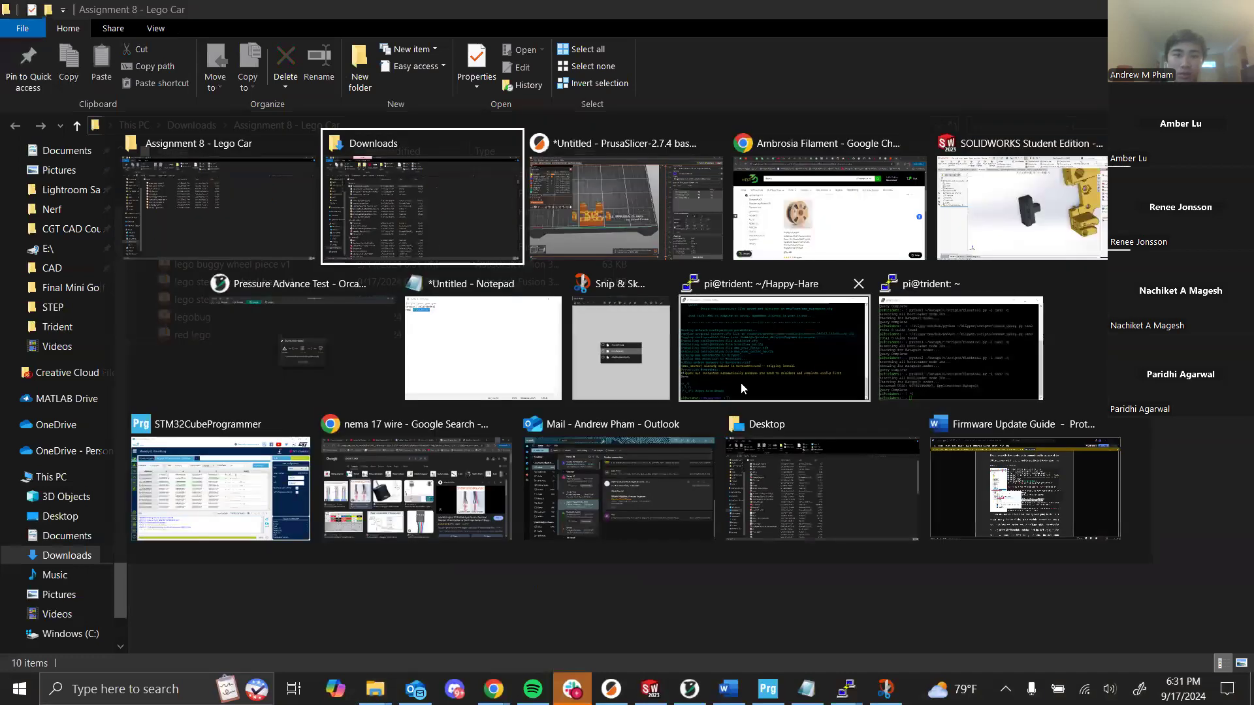
{"action": "key", "text": "Escape"}
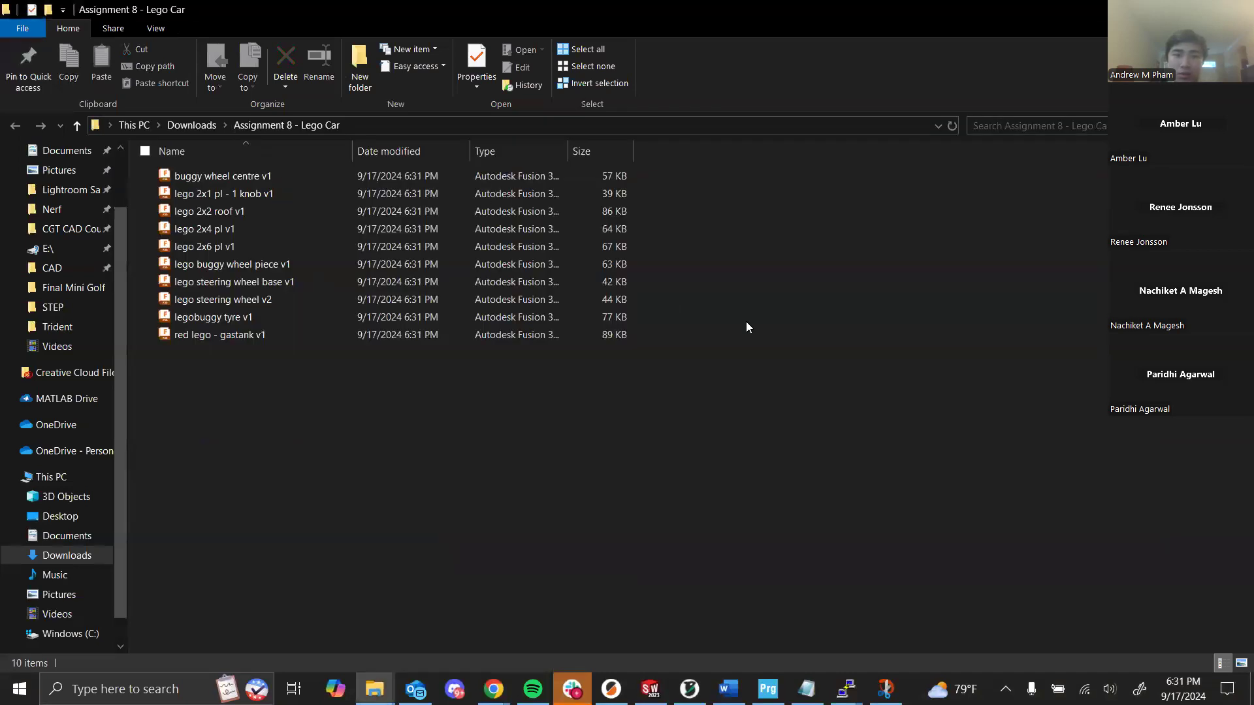
{"action": "key", "text": "ctrl+super+Right"}
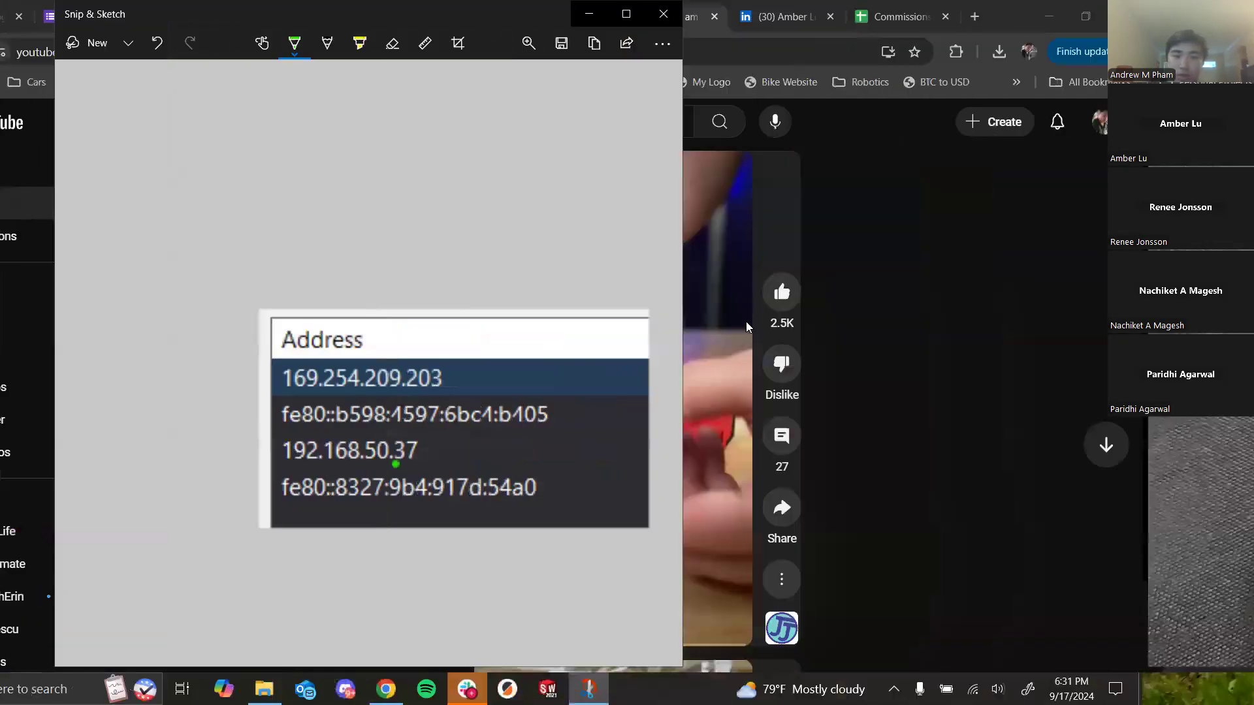
{"action": "key", "text": "ctrl+super+Right"}
{"action": "key", "text": "ctrl+super+Right"}
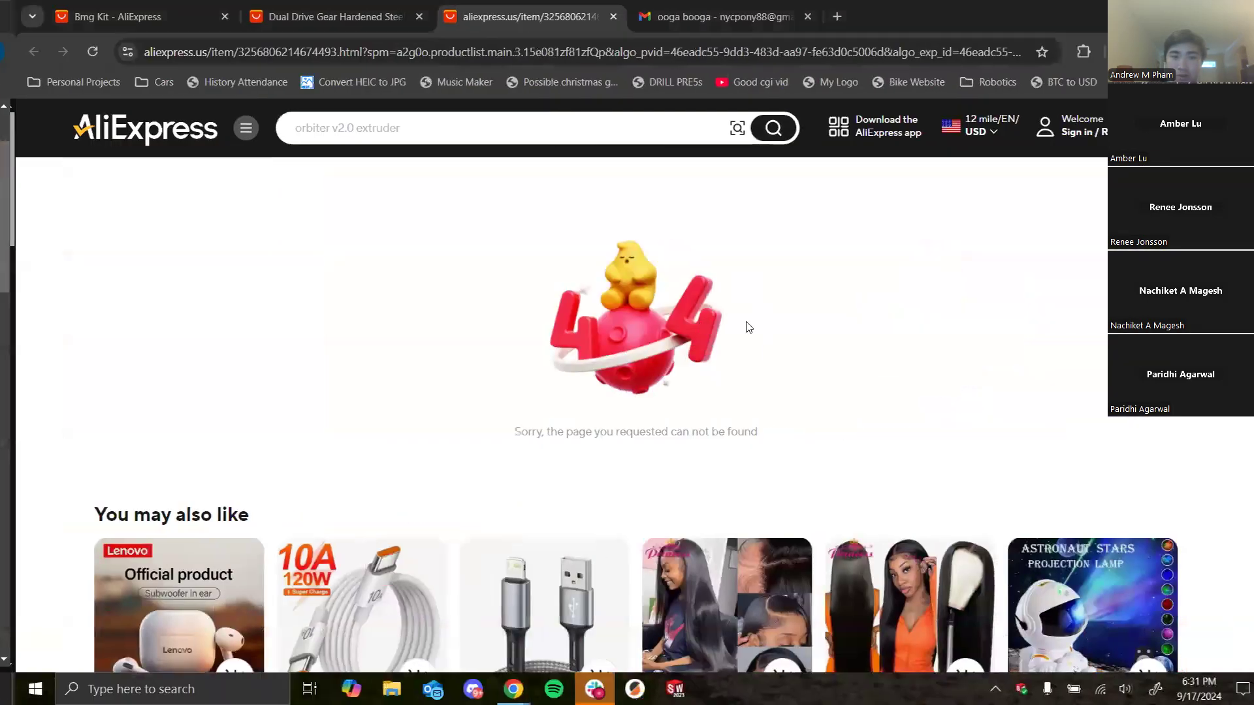
{"action": "key", "text": "ctrl+super+Right"}
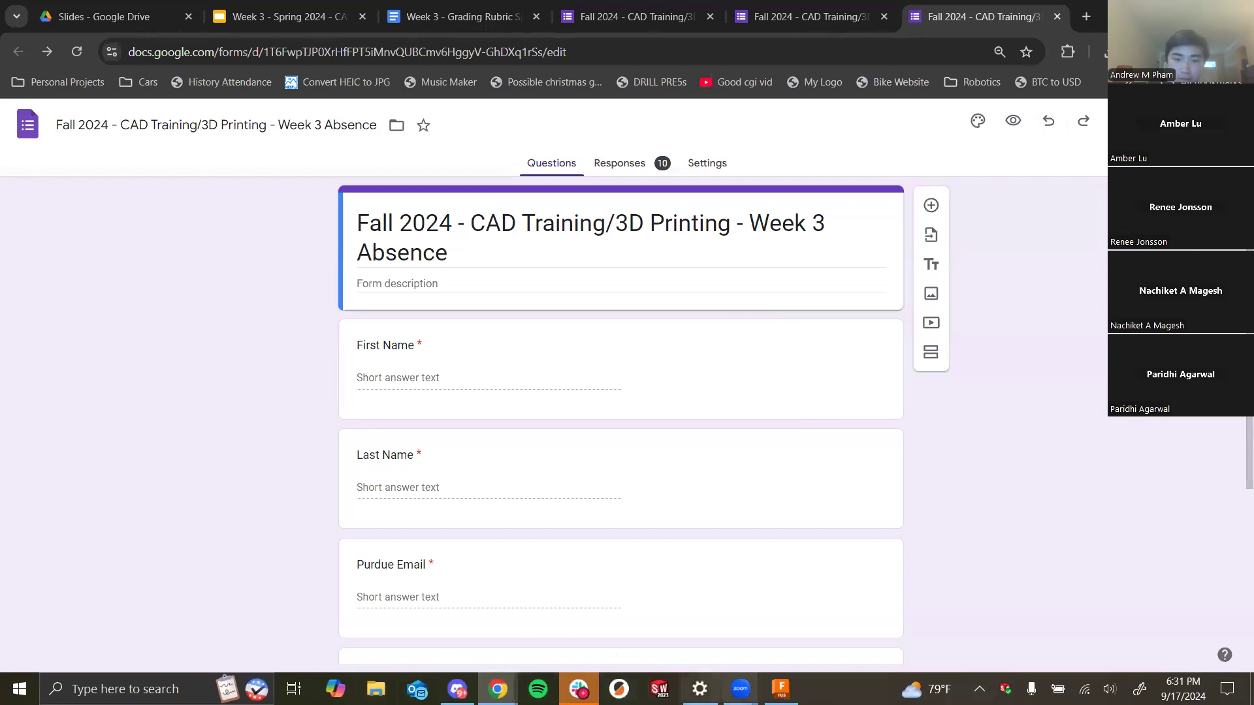
- Create a new folder named "Lego Car" in the Session 1 Fall 2024 project's data panel
{"action": "left_click", "coordinate": [781, 689]}
{"action": "left_click", "coordinate": [13, 32]}
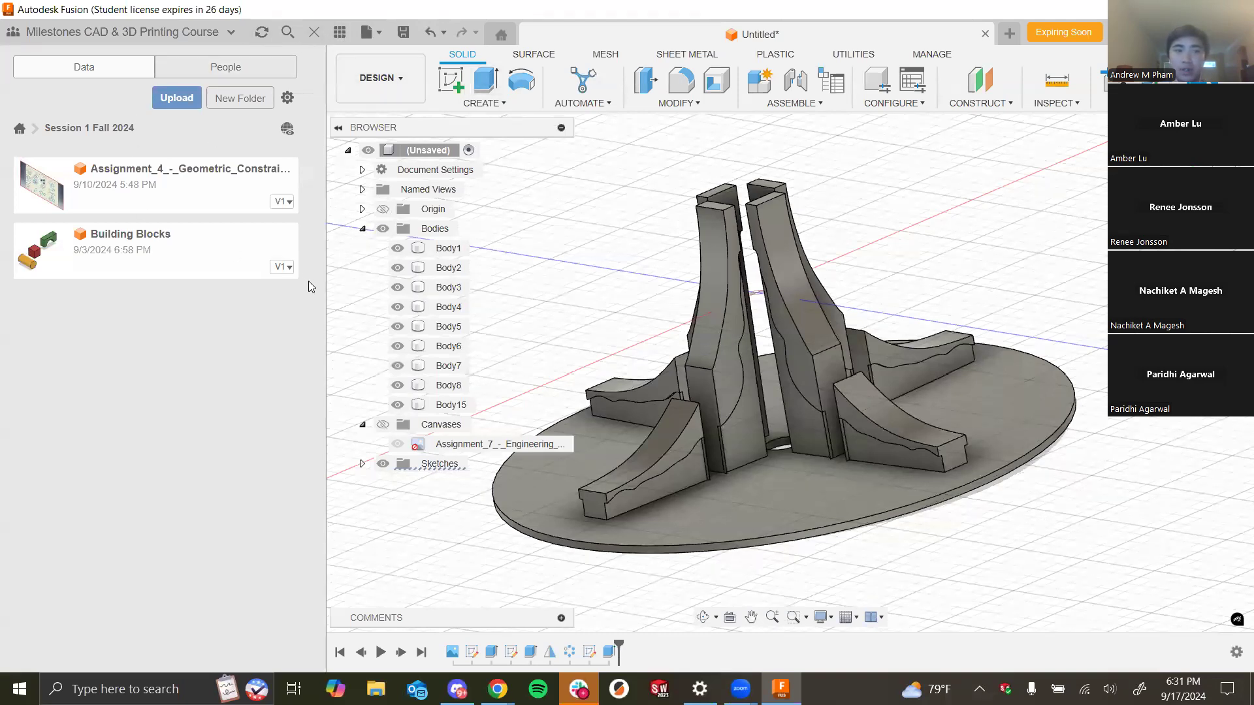
{"action": "left_click", "coordinate": [232, 100]}
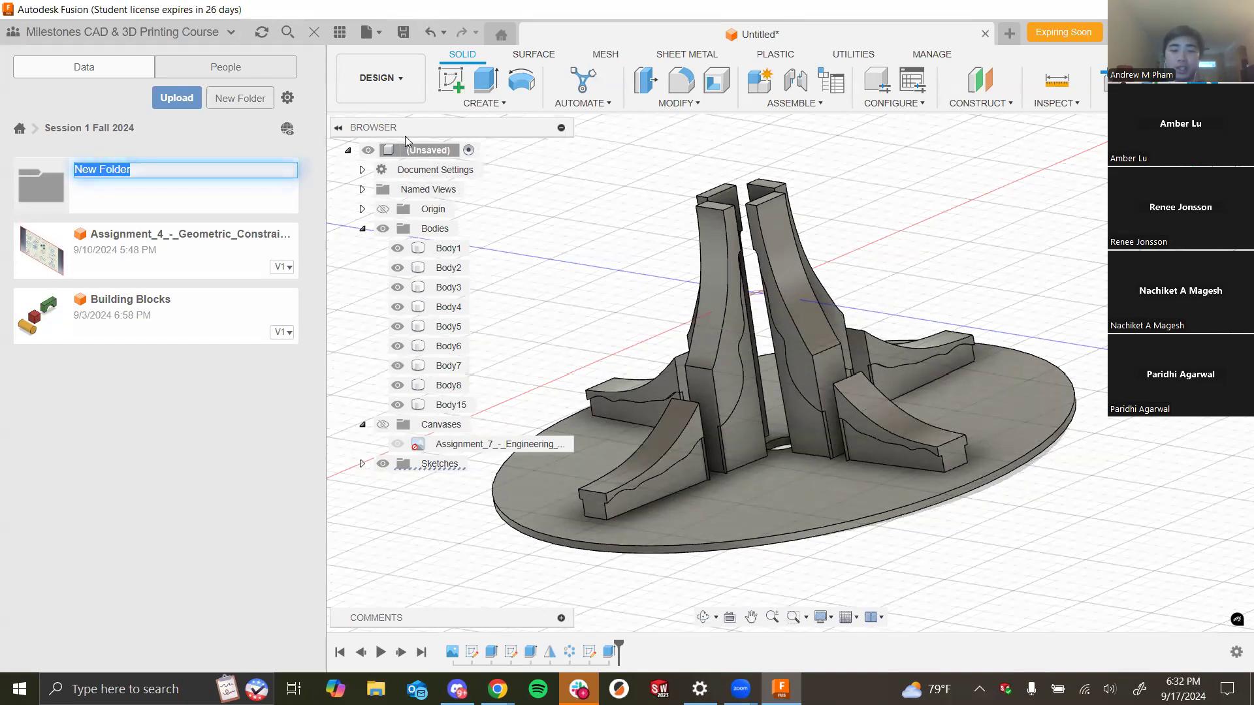
{"action": "type", "text": "Lego CAr"}
{"action": "key", "text": "BackSpace"}
{"action": "key", "text": "BackSpace"}
{"action": "type", "text": "ar"}
{"action": "key", "text": "Return"}
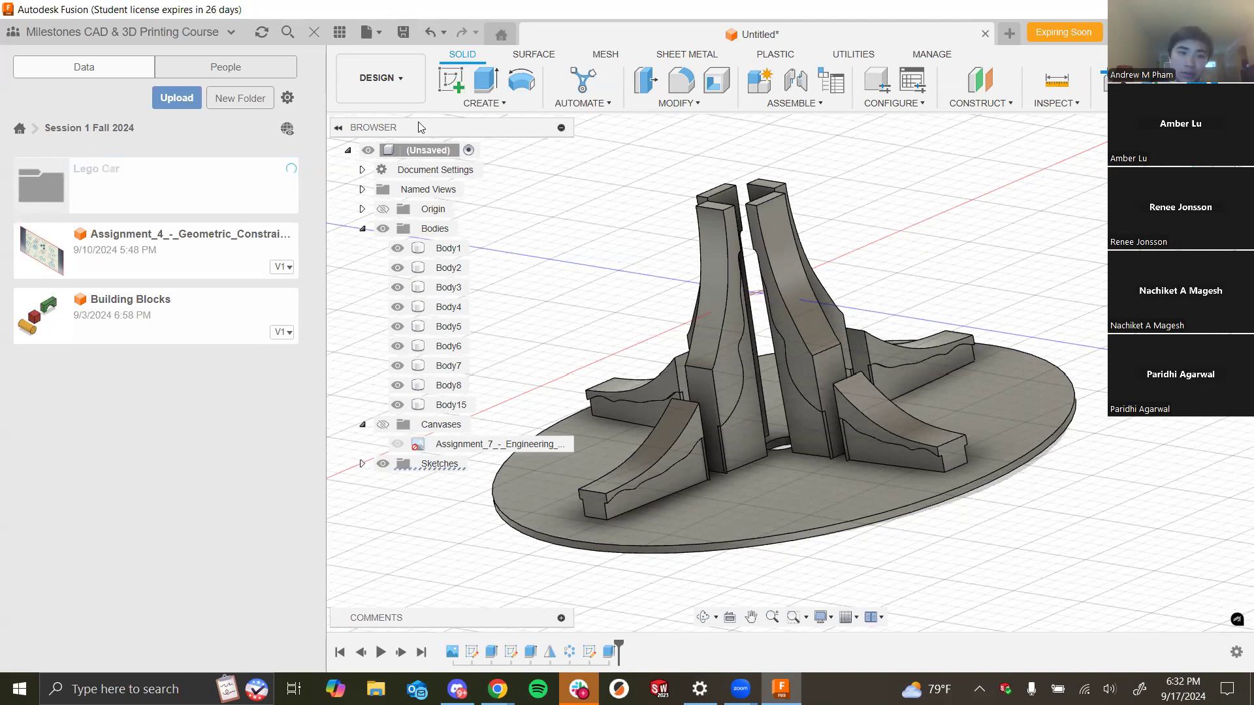
- Open the Lego Car folder and select all ten extracted Lego part files for upload
{"action": "double_click", "coordinate": [202, 197]}
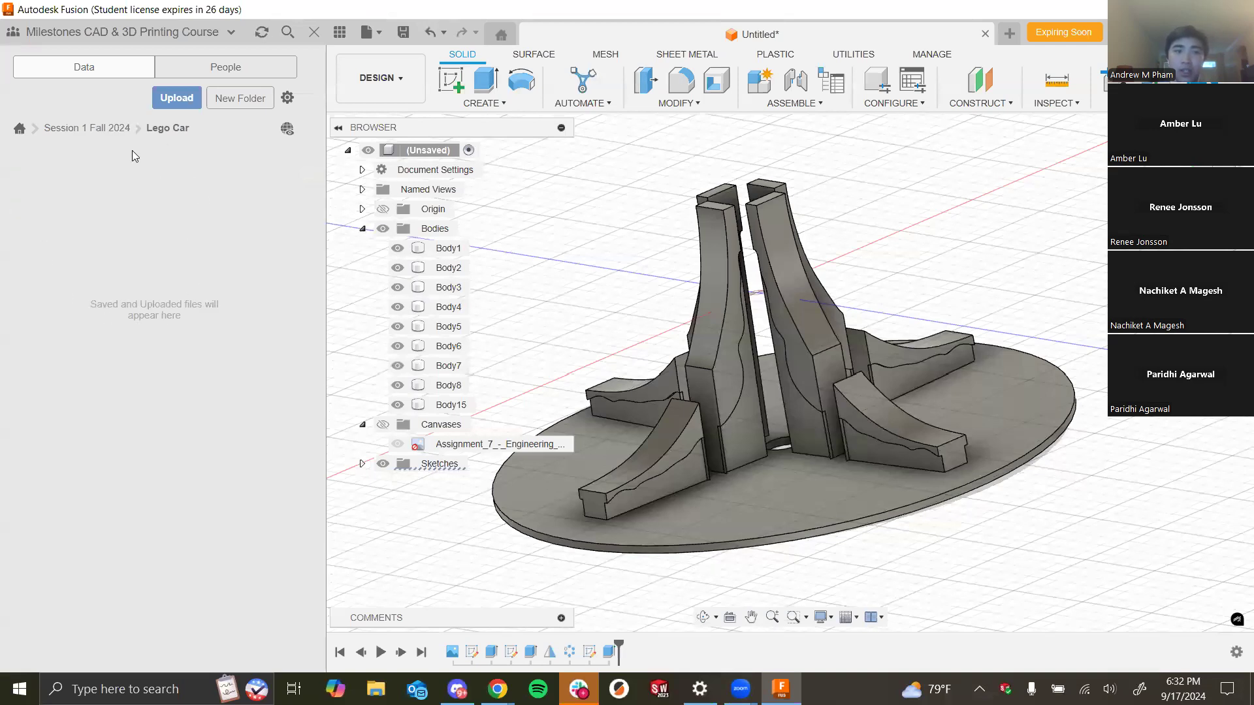
{"action": "left_click", "coordinate": [179, 101]}
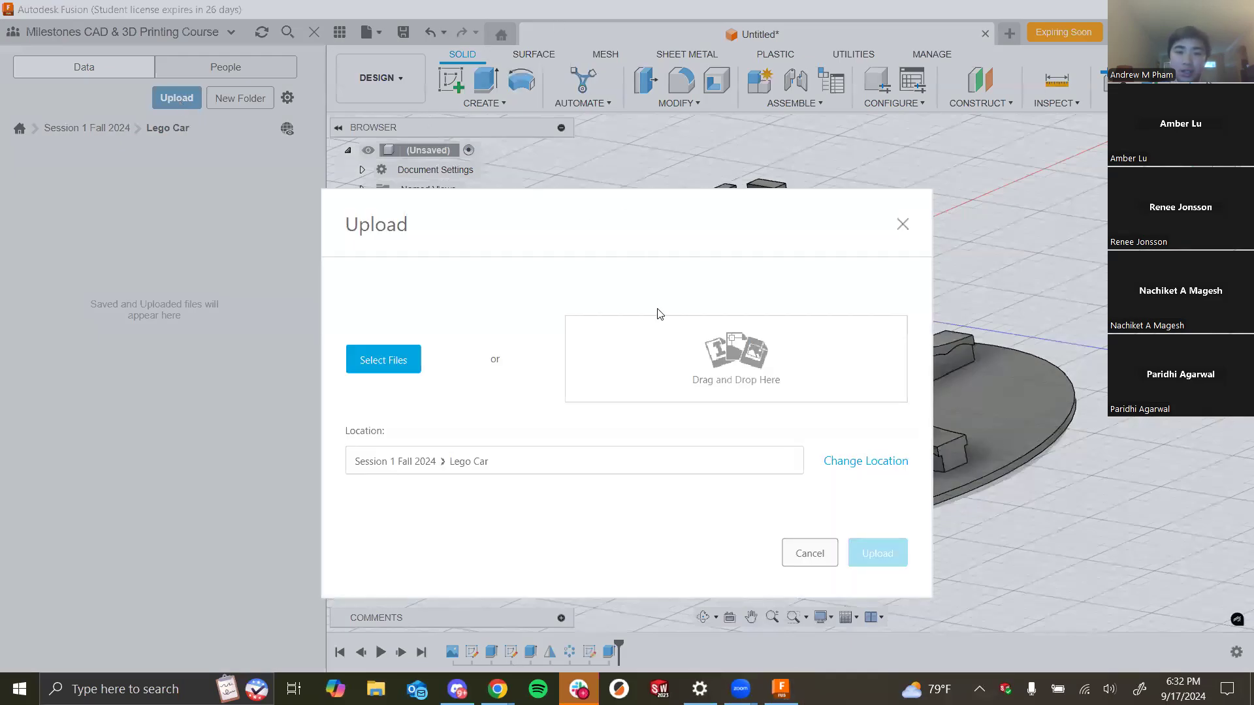
{"action": "left_click", "coordinate": [407, 364]}
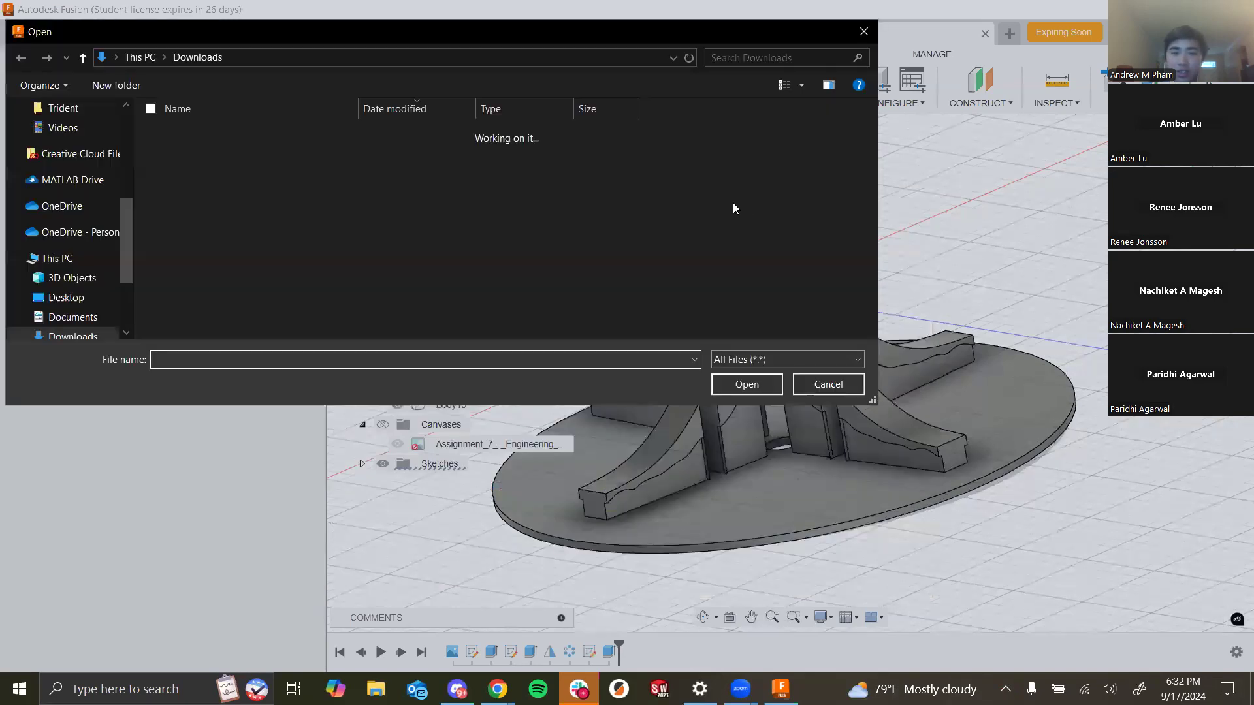
{"action": "double_click", "coordinate": [284, 206]}
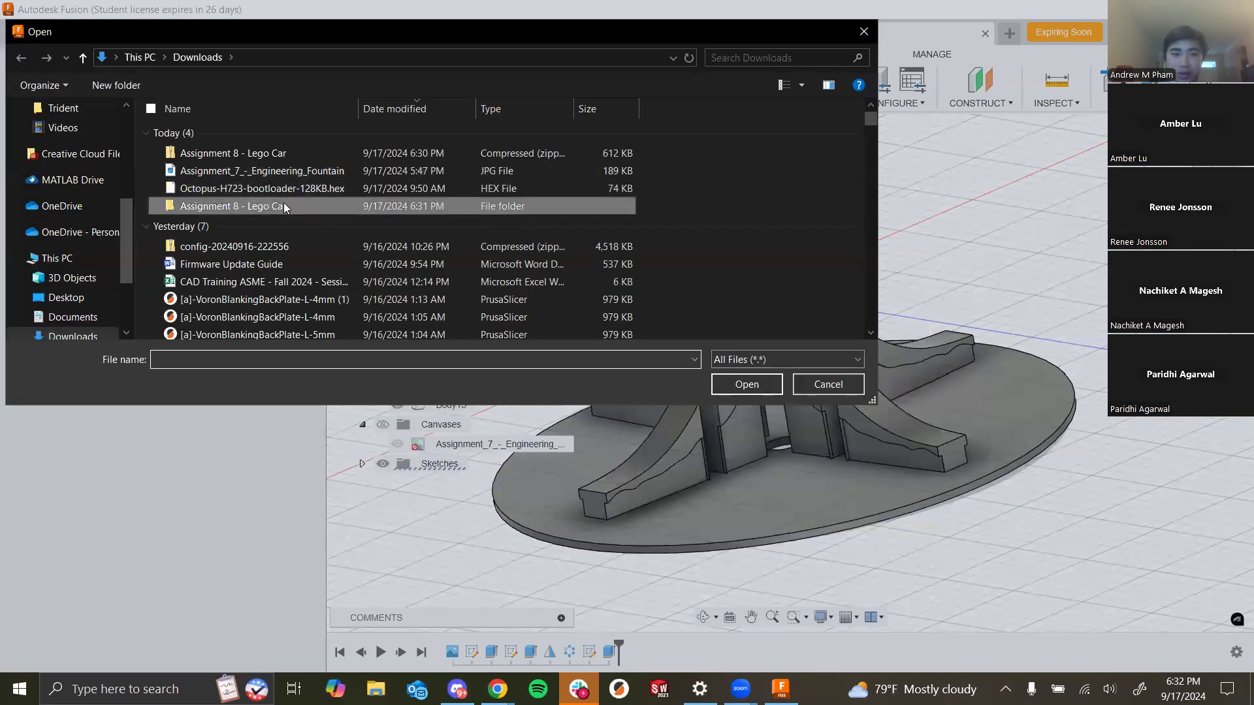
{"action": "left_click", "coordinate": [292, 205]}
{"action": "left_click_drag", "start_coordinate": [318, 325], "coordinate": [311, 132]}
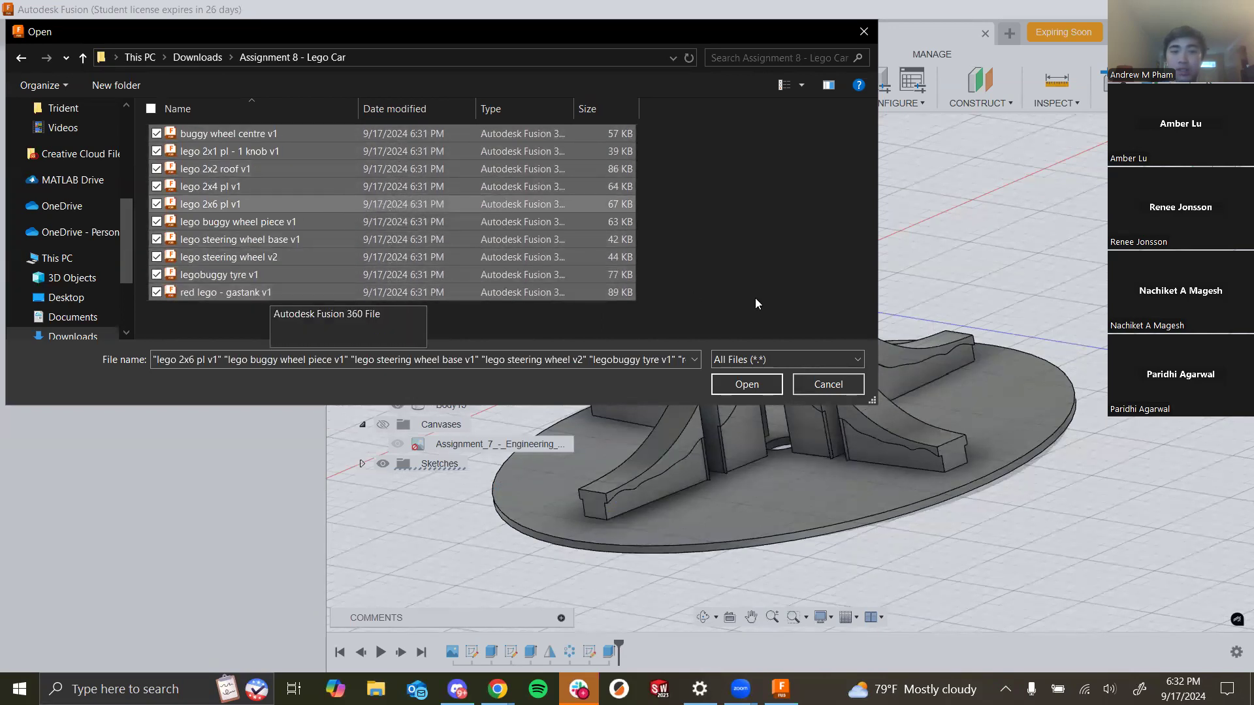
{"action": "left_click", "coordinate": [744, 384]}
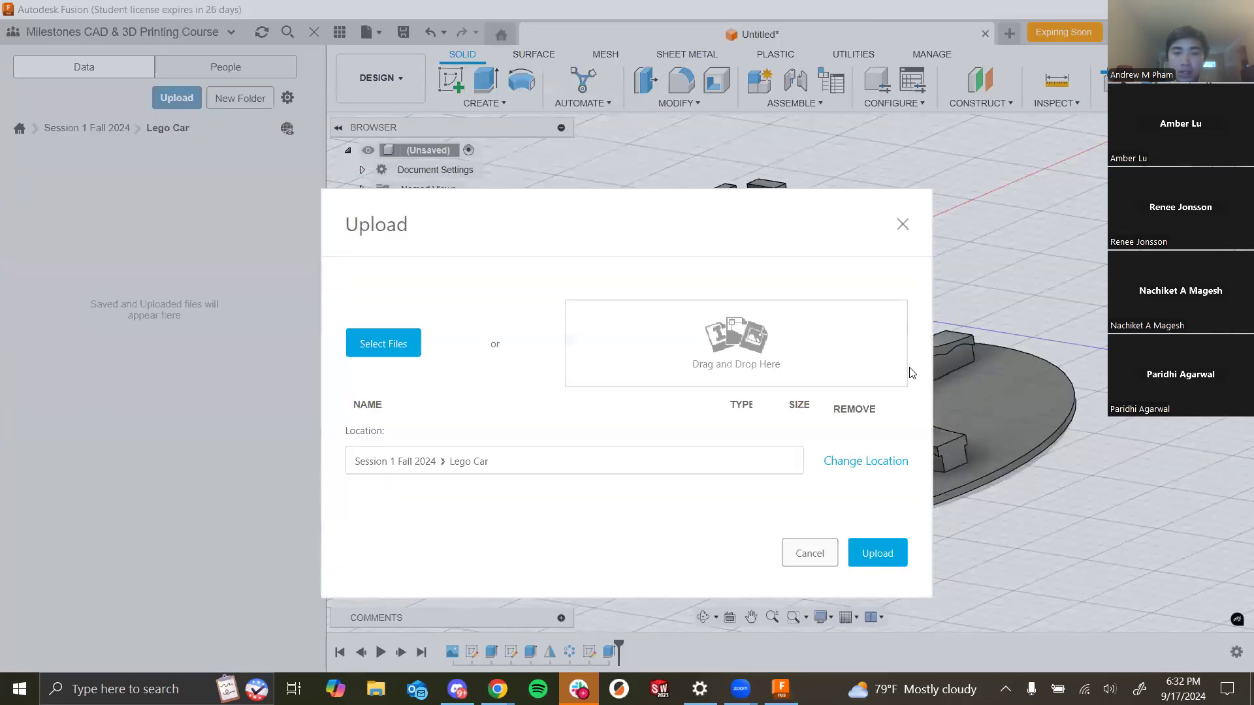
- Review the selected part files and upload them to the Lego Car folder
{"action": "left_click_drag", "start_coordinate": [1060, 406], "coordinate": [1057, 482]}
{"action": "scroll", "coordinate": [1052, 480], "scroll_direction": "up", "scroll_amount": 4}
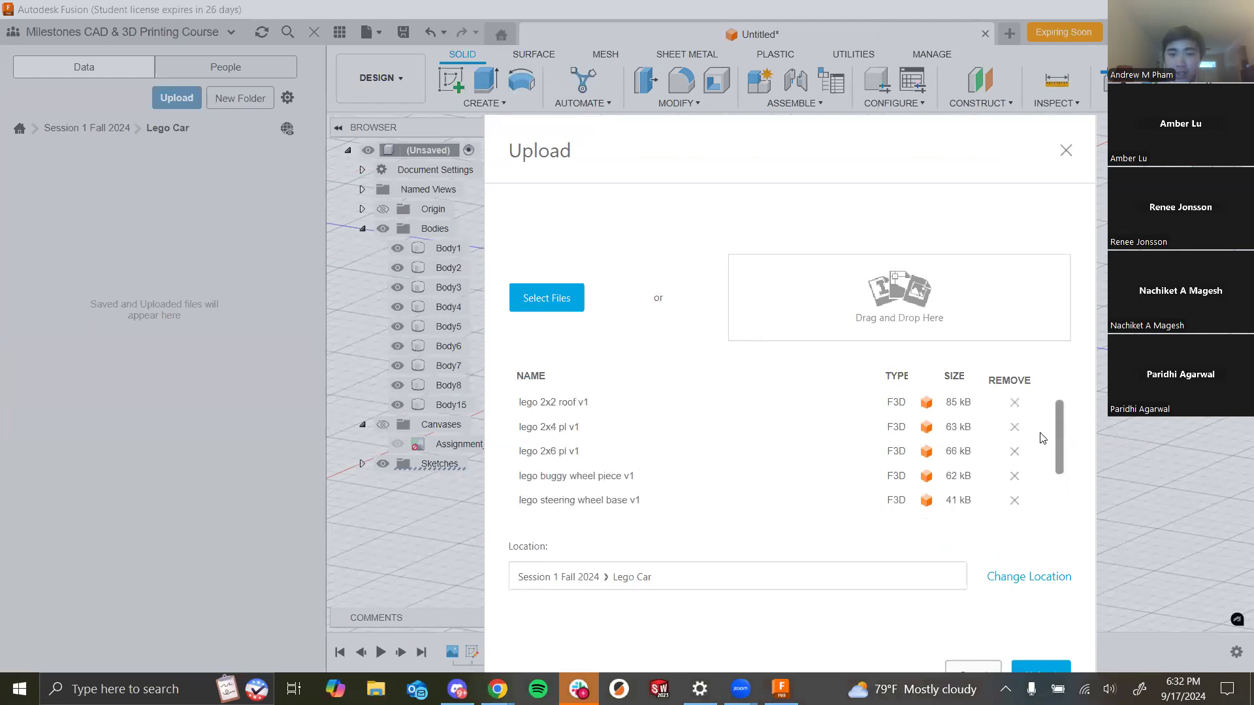
{"action": "scroll", "coordinate": [1052, 431], "scroll_direction": "down", "scroll_amount": 2}
{"action": "scroll", "coordinate": [1052, 432], "scroll_direction": "up", "scroll_amount": 4}
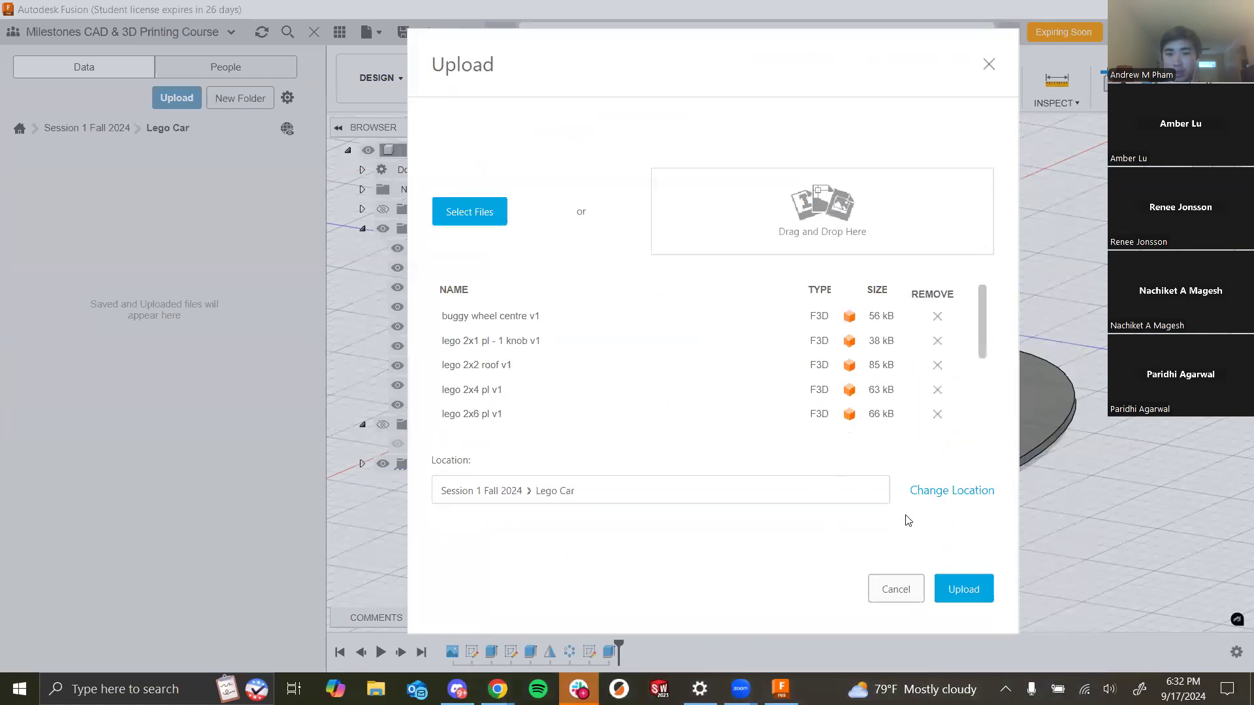
{"action": "left_click", "coordinate": [973, 588]}
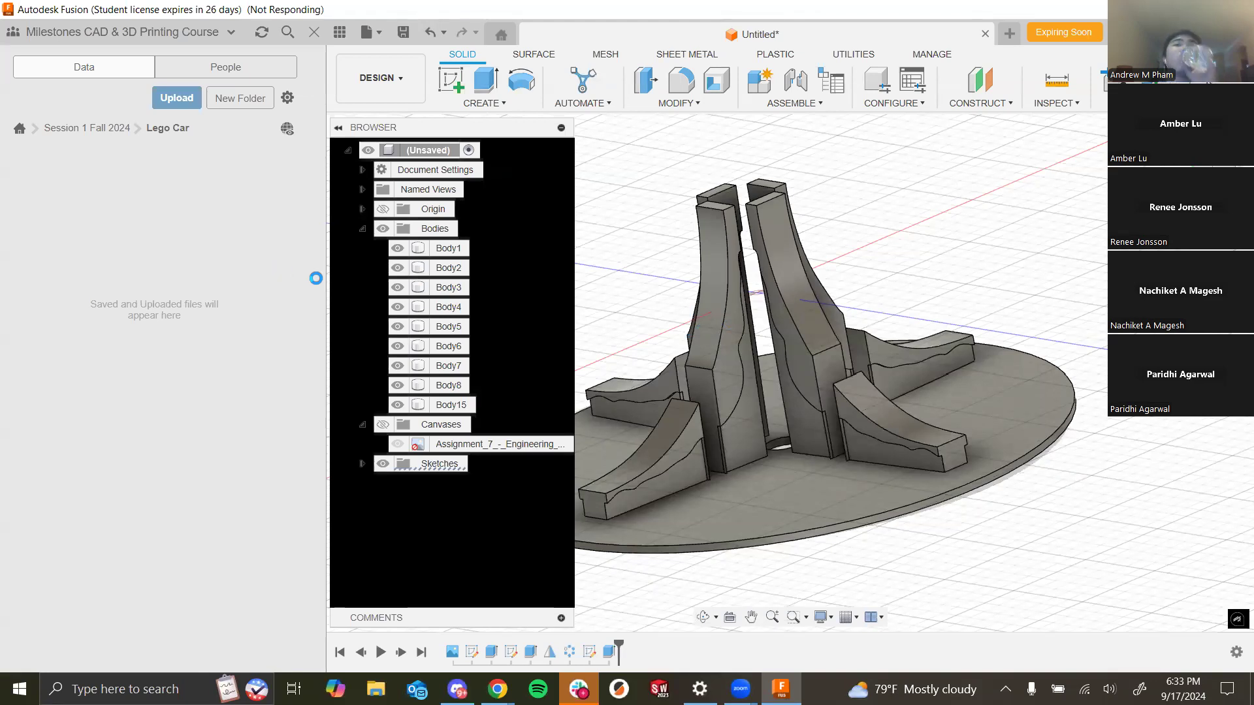
- Send the Fusion crash error report and close the report window
{"action": "key", "text": "alt+Tab"}
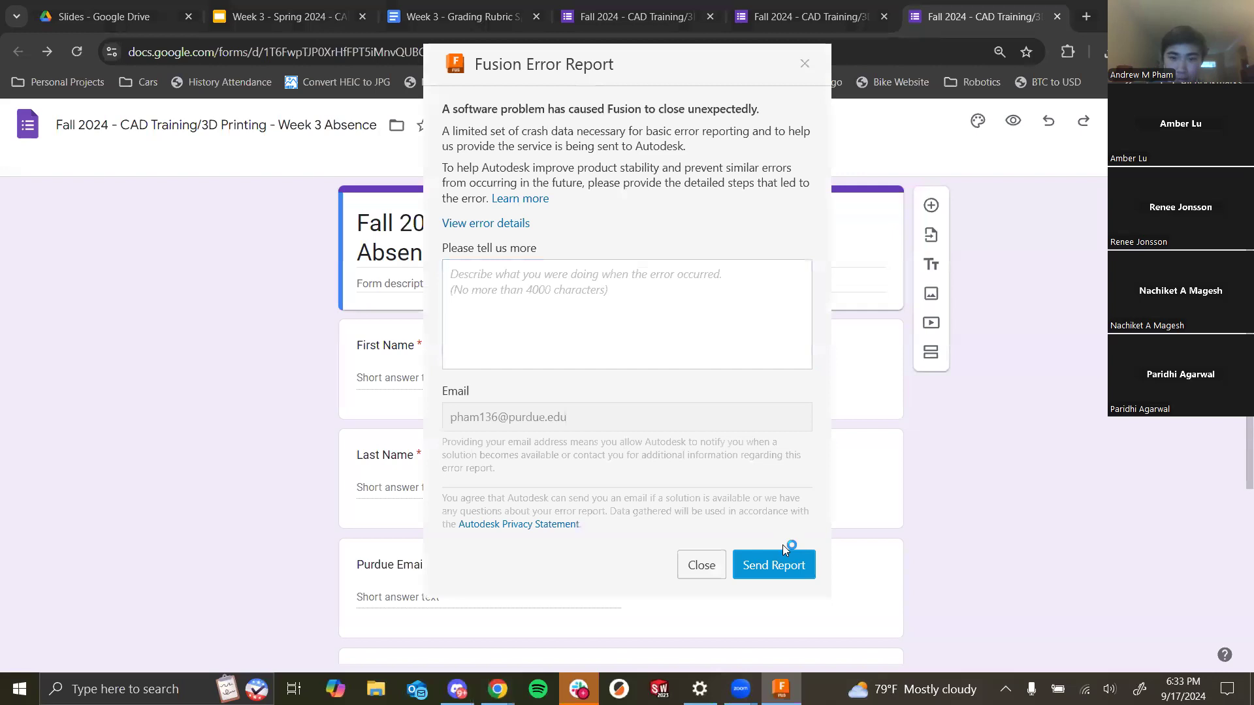
{"action": "left_click", "coordinate": [757, 575]}
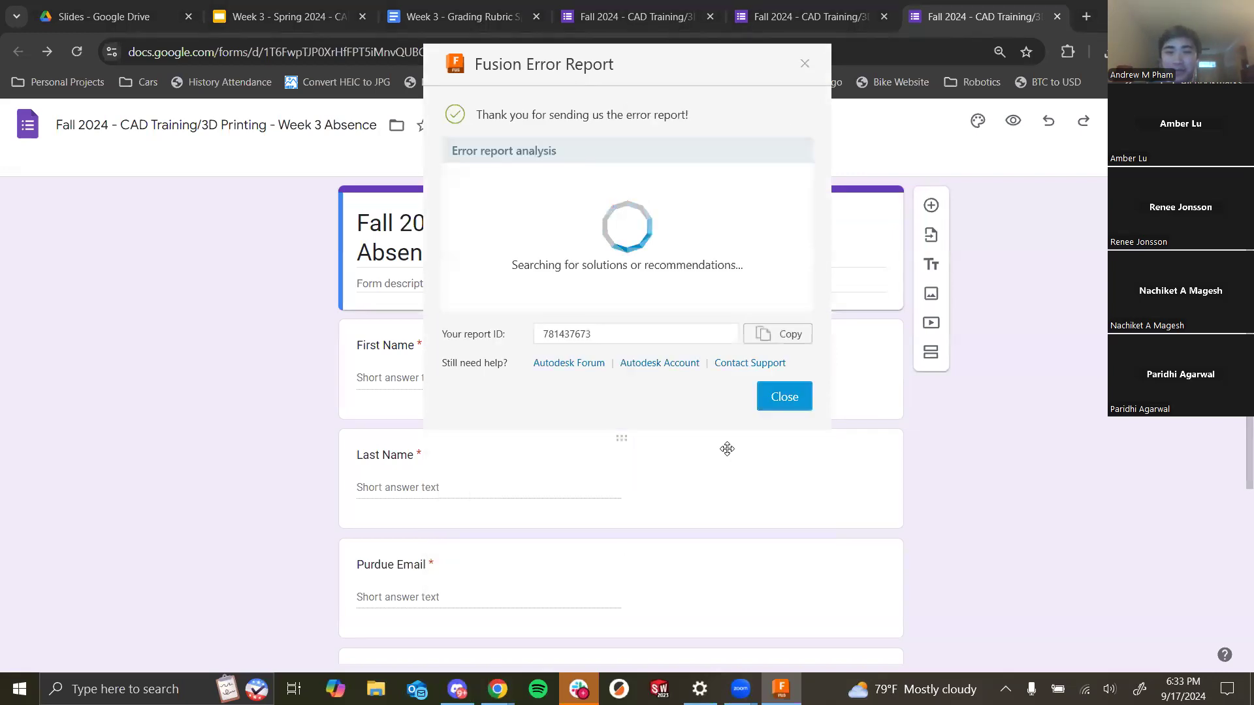
{"action": "left_click", "coordinate": [785, 397]}
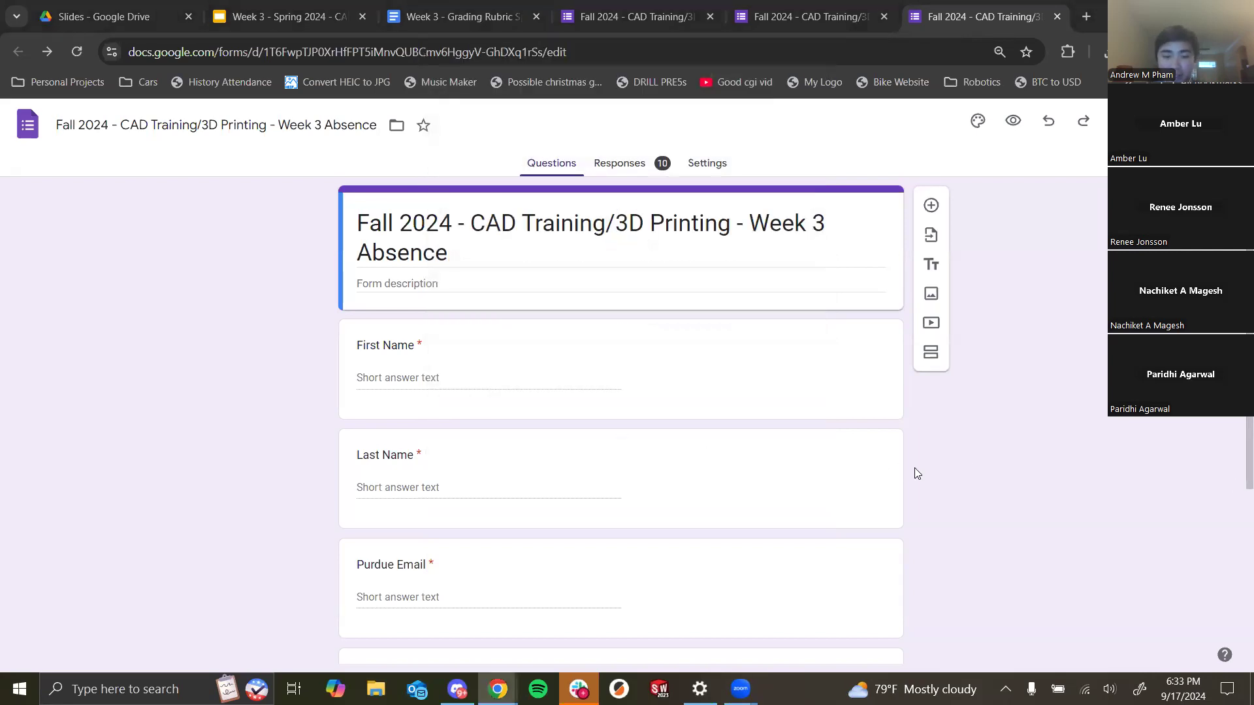
- Relaunch Fusion by searching for it from the Start menu
{"action": "key", "text": "super"}
{"action": "type", "text": "fu"}
{"action": "key", "text": "Return"}
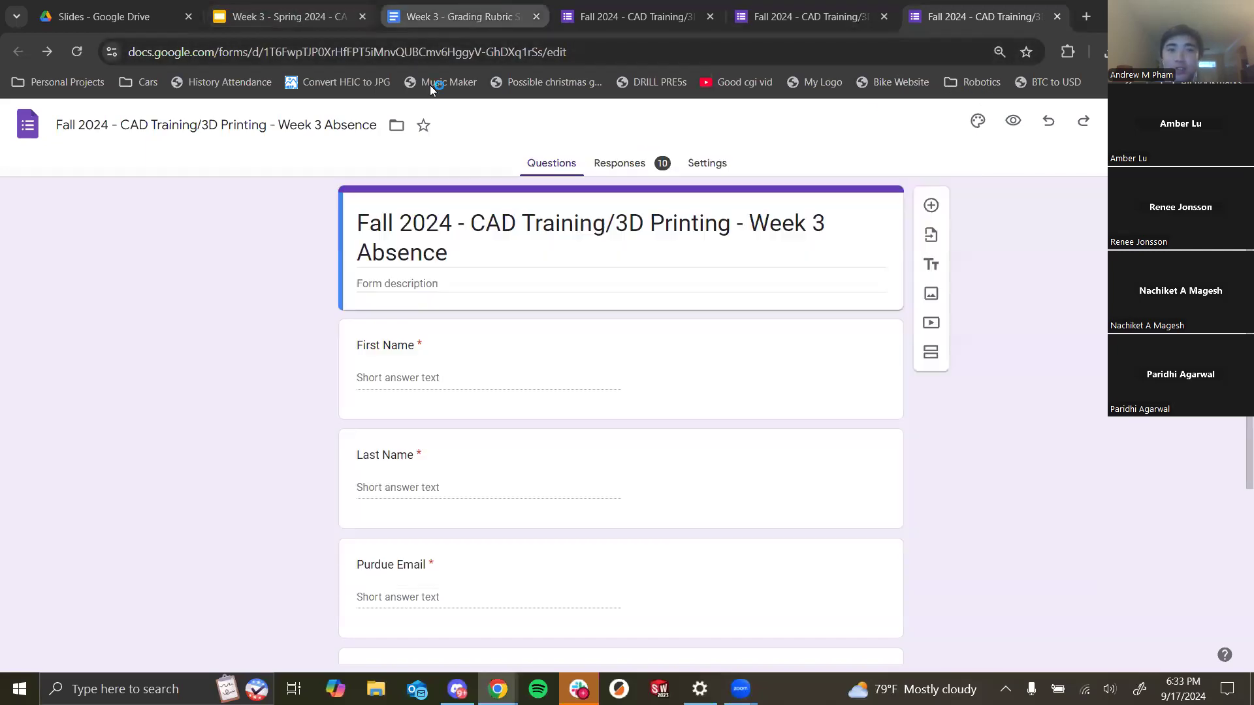
- Switch to the lecture slides and review the Assignment 8 Lego Car Assembly slide
{"action": "left_click", "coordinate": [434, 19]}
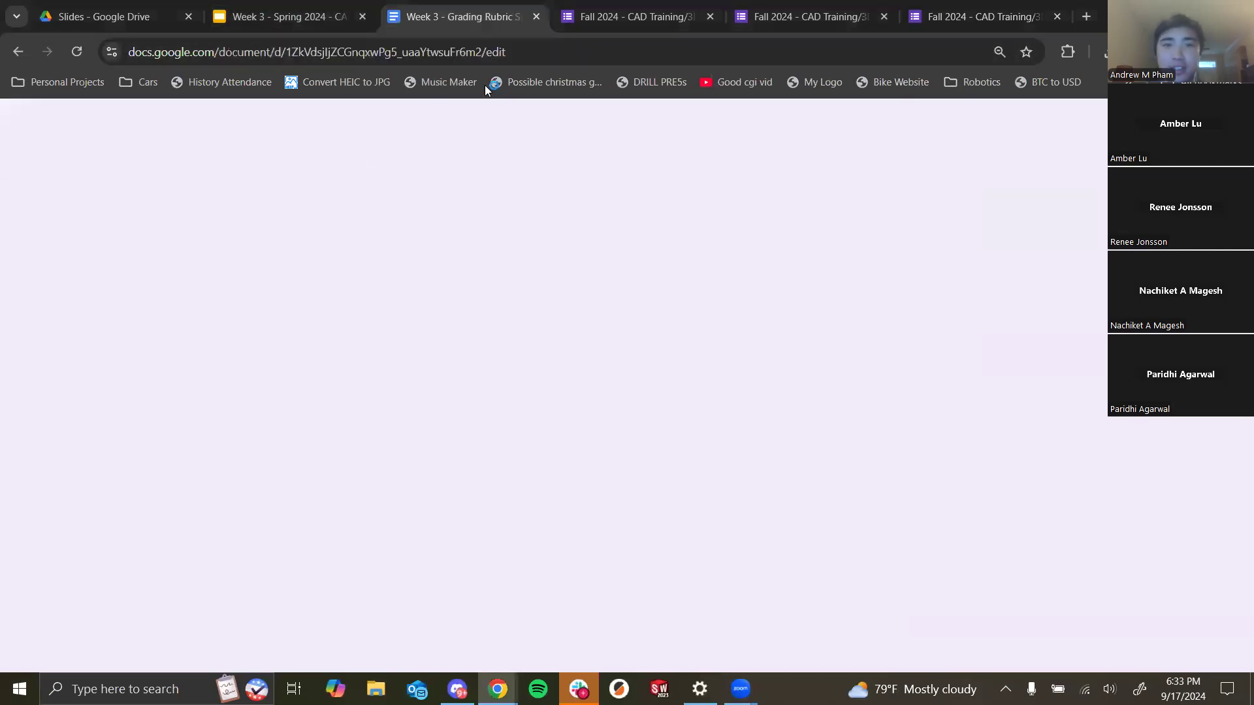
{"action": "left_click", "coordinate": [242, 9]}
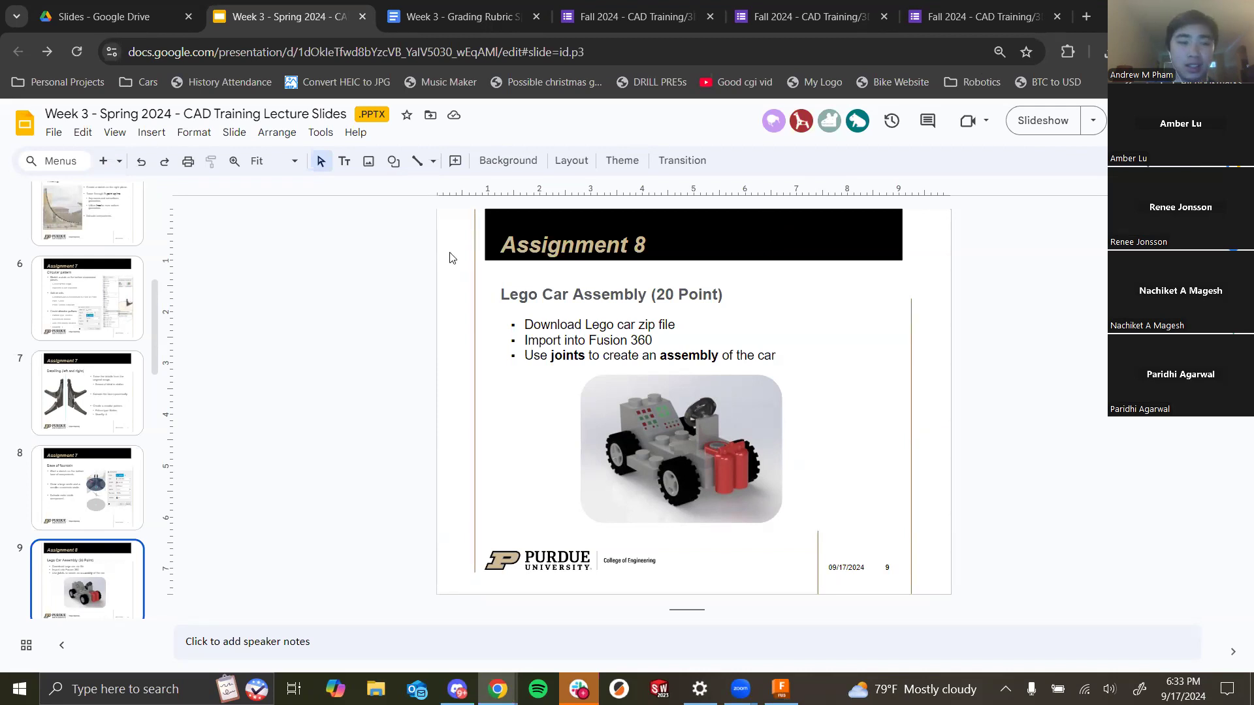
{"action": "scroll", "coordinate": [152, 436], "scroll_direction": "down", "scroll_amount": 10}
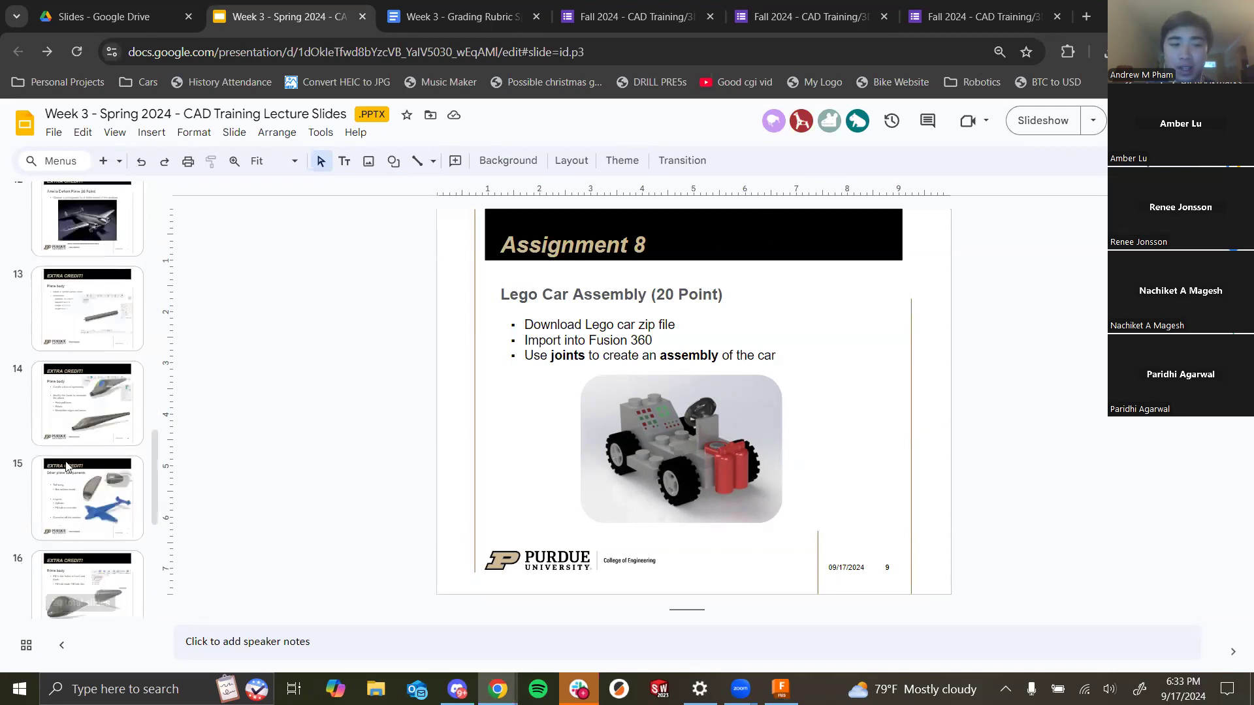
{"action": "scroll", "coordinate": [91, 445], "scroll_direction": "up", "scroll_amount": 3}
{"action": "scroll", "coordinate": [79, 405], "scroll_direction": "up", "scroll_amount": 4}
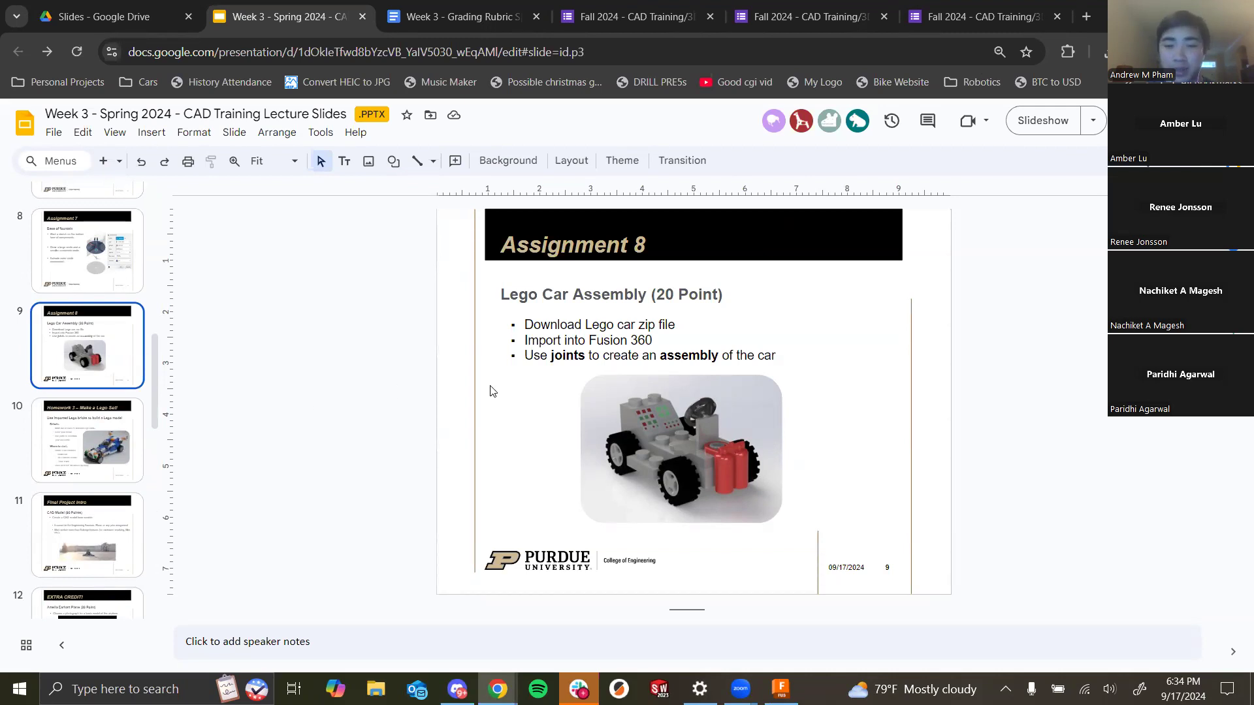
- Return to Fusion, reopen the data panel and the Lego Car folder to check the upload progress
{"action": "left_click", "coordinate": [780, 687]}
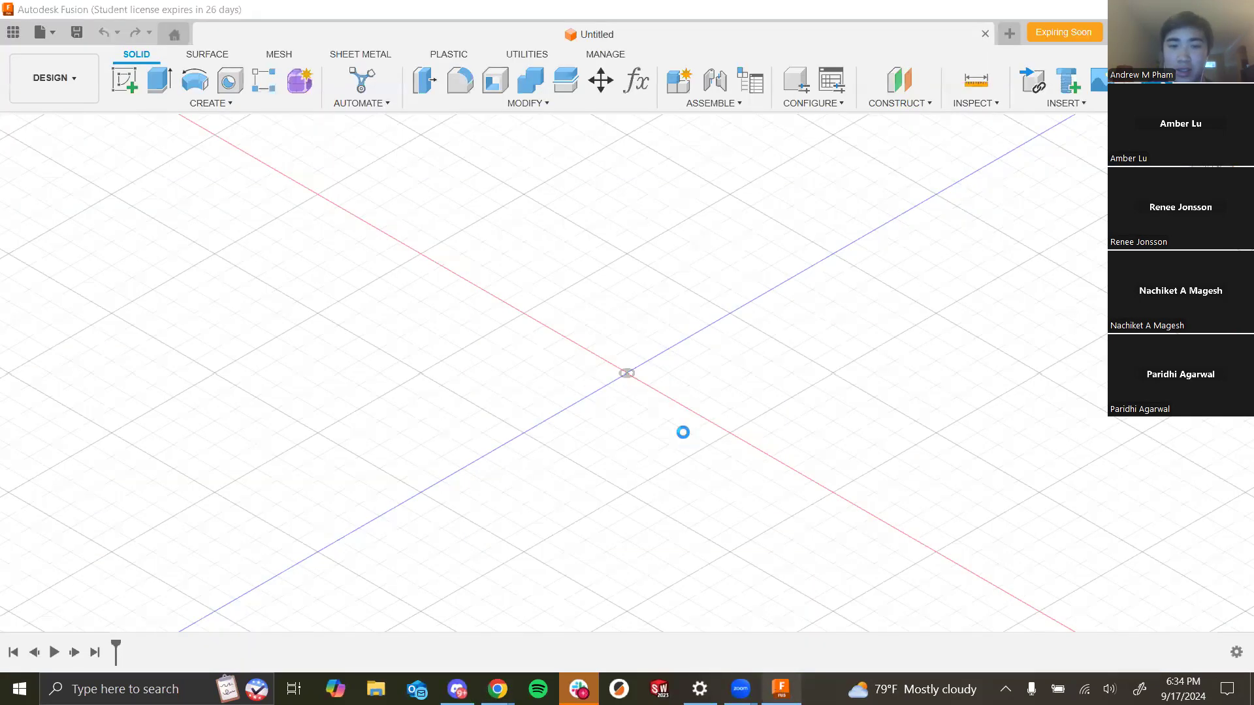
{"action": "left_click", "coordinate": [810, 460]}
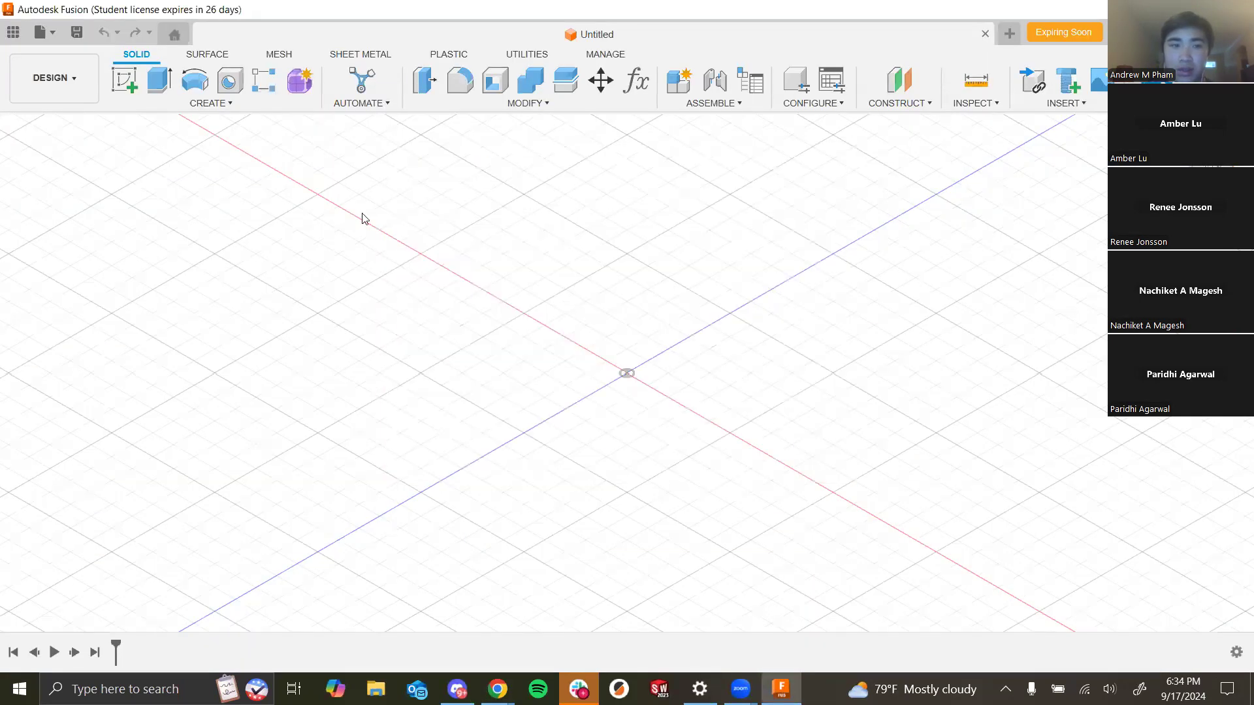
{"action": "left_click", "coordinate": [1, 35]}
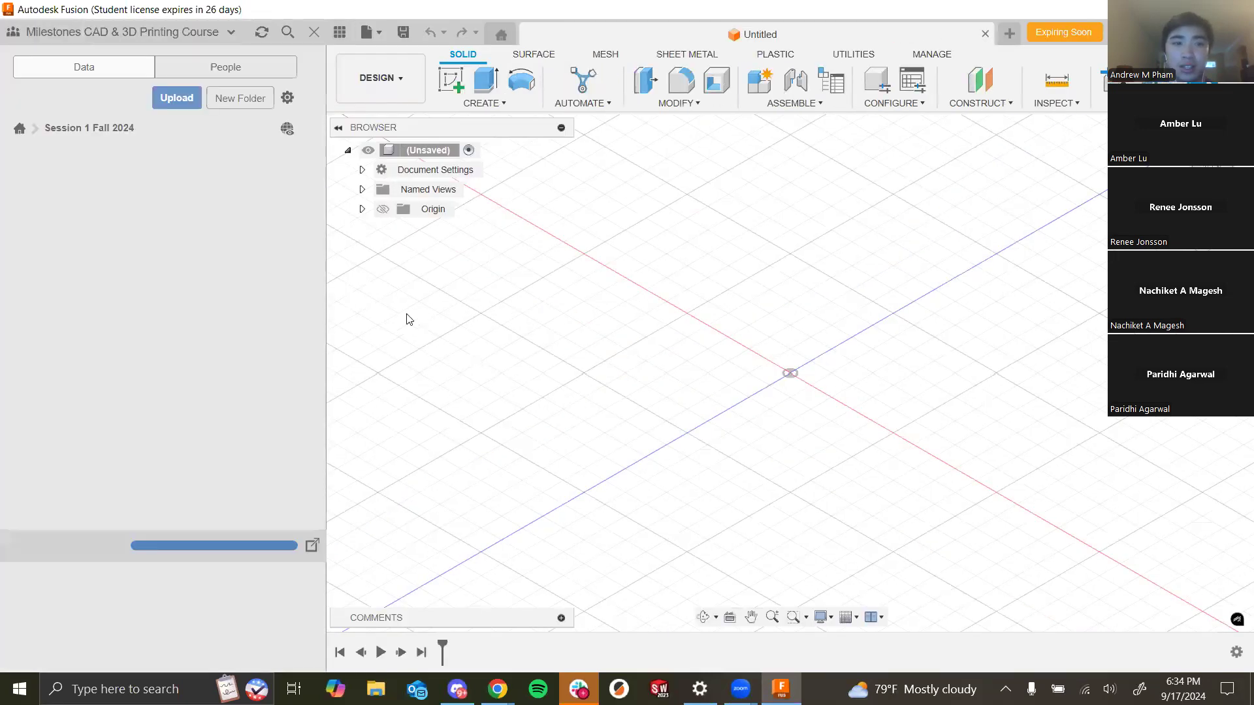
{"action": "left_click", "coordinate": [262, 184]}
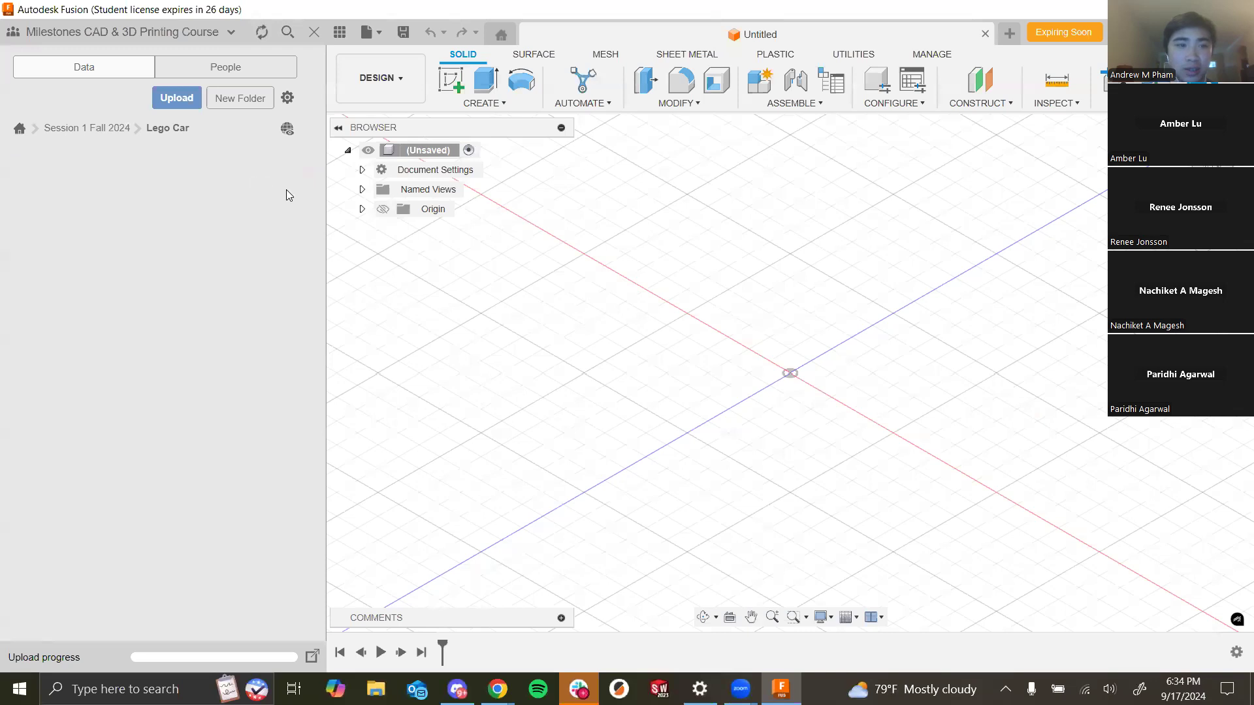
{"action": "left_click", "coordinate": [187, 95]}
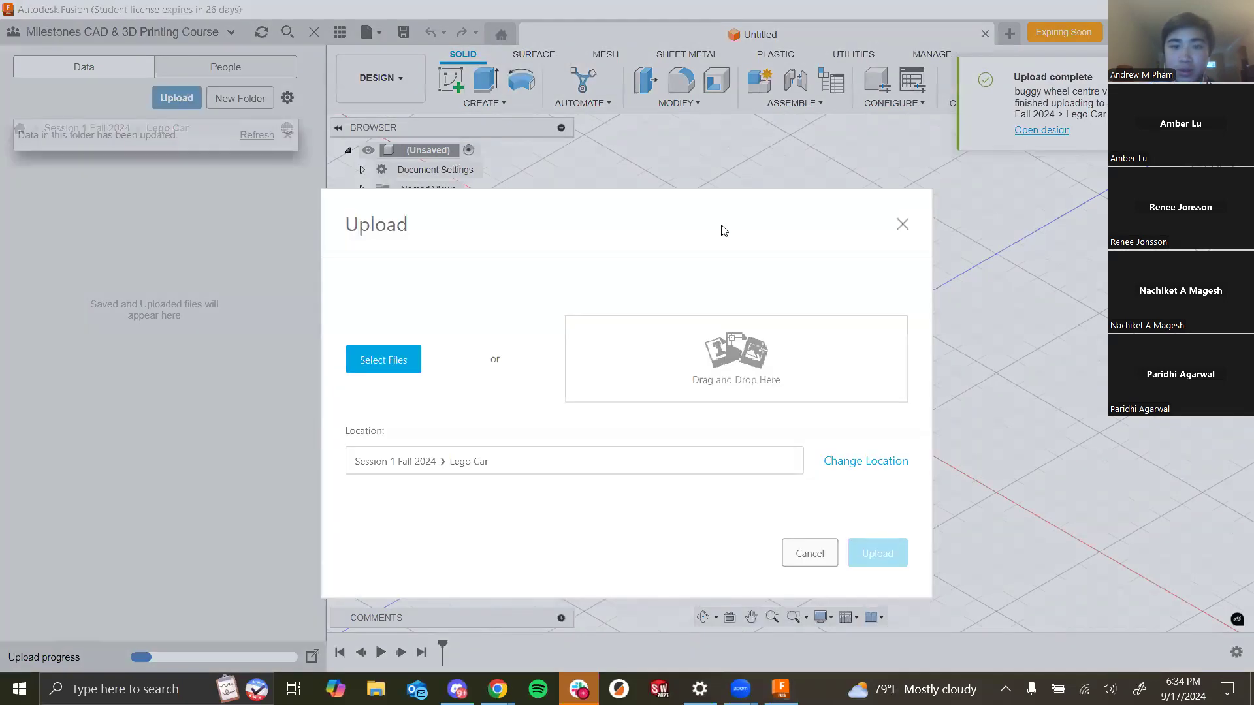
{"action": "left_click", "coordinate": [902, 224]}
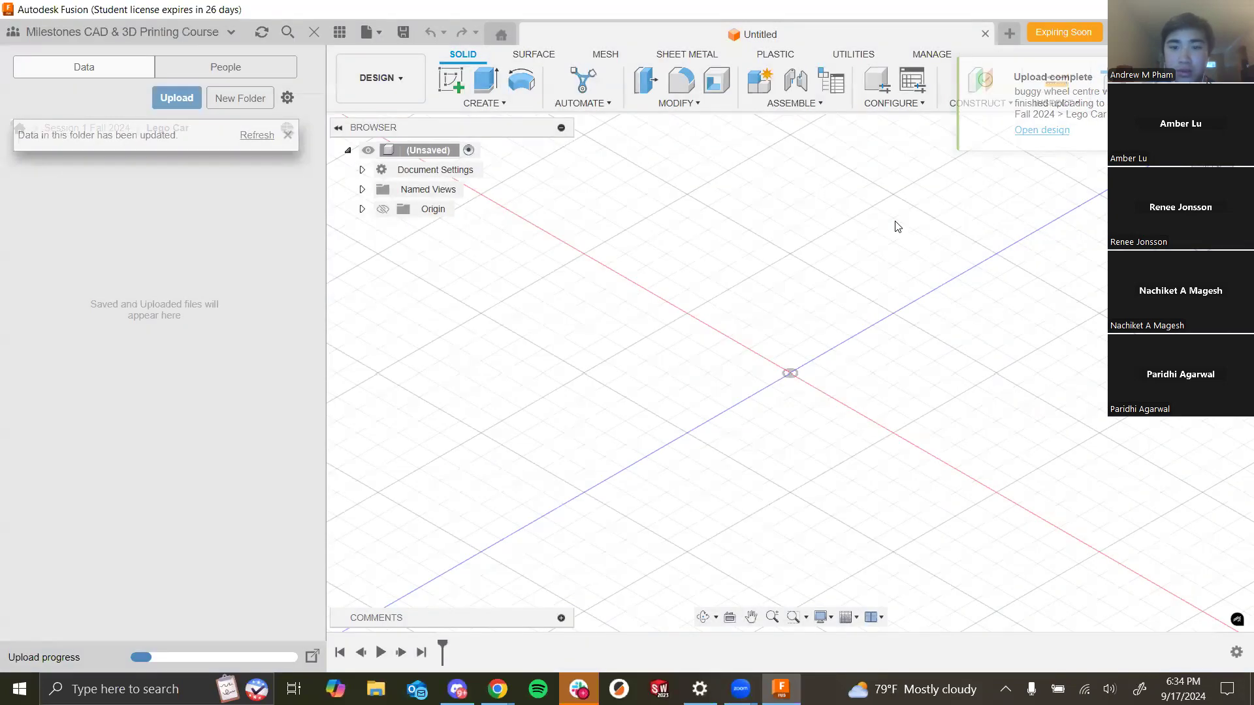
- Upload legobuggy tyre v1 and red lego - gastank v1 from the Assignment 8 - Lego Car download folder into the Lego Car folder
{"action": "left_click", "coordinate": [257, 135]}
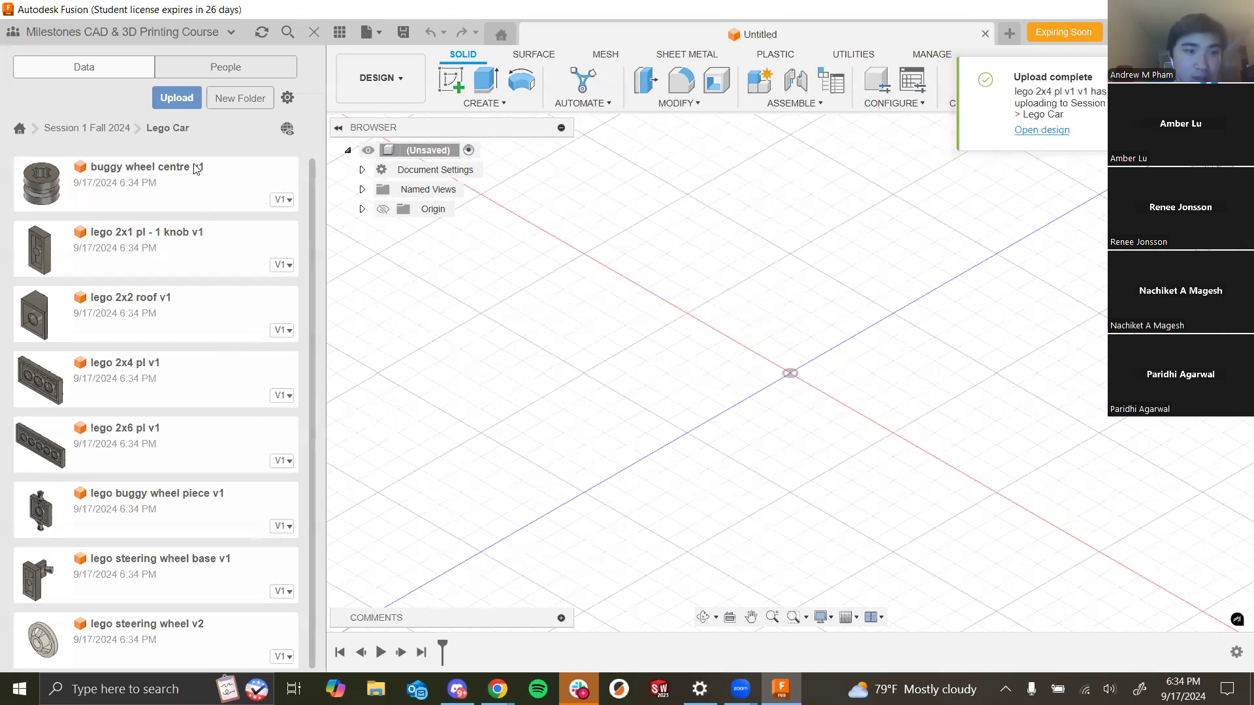
{"action": "left_click", "coordinate": [176, 97]}
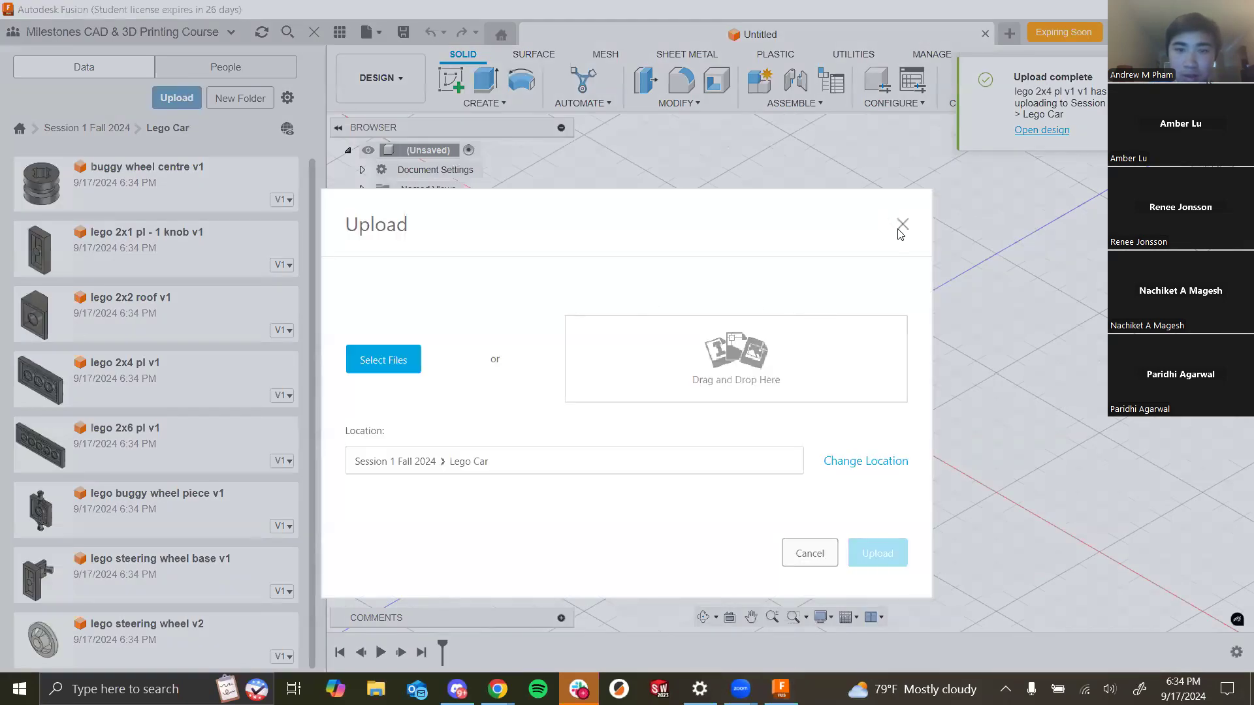
{"action": "left_click", "coordinate": [409, 353]}
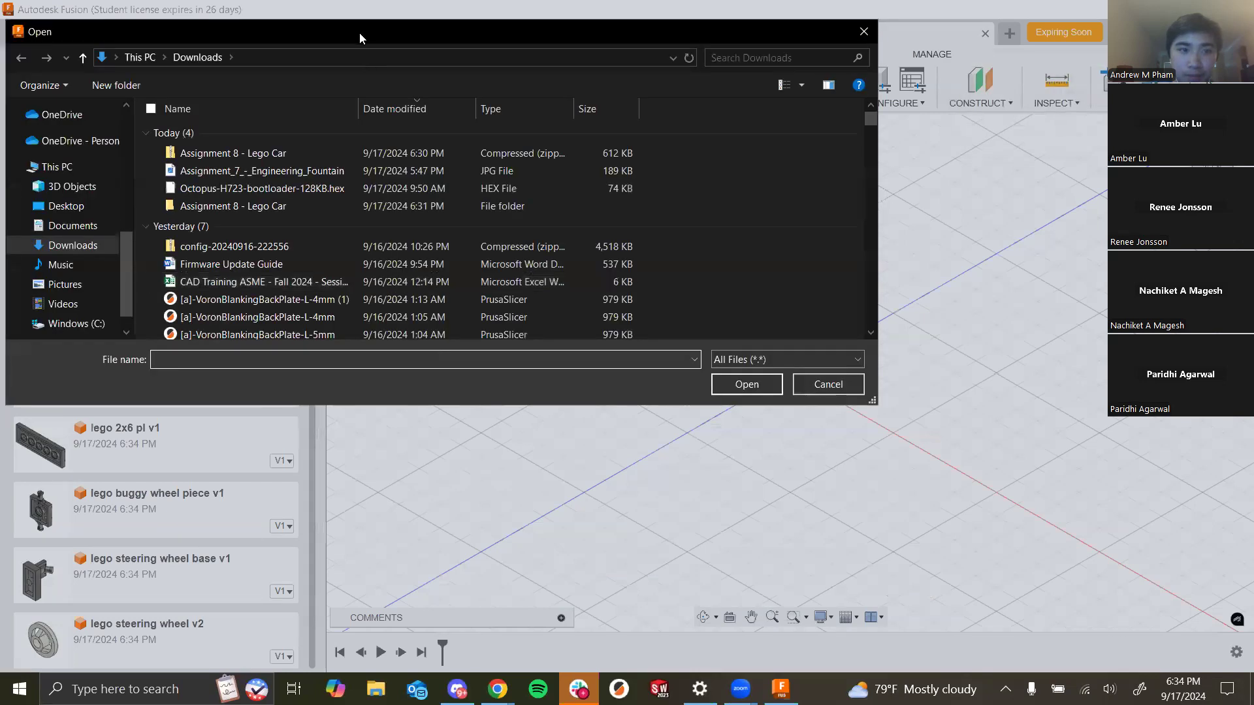
{"action": "double_click", "coordinate": [273, 205]}
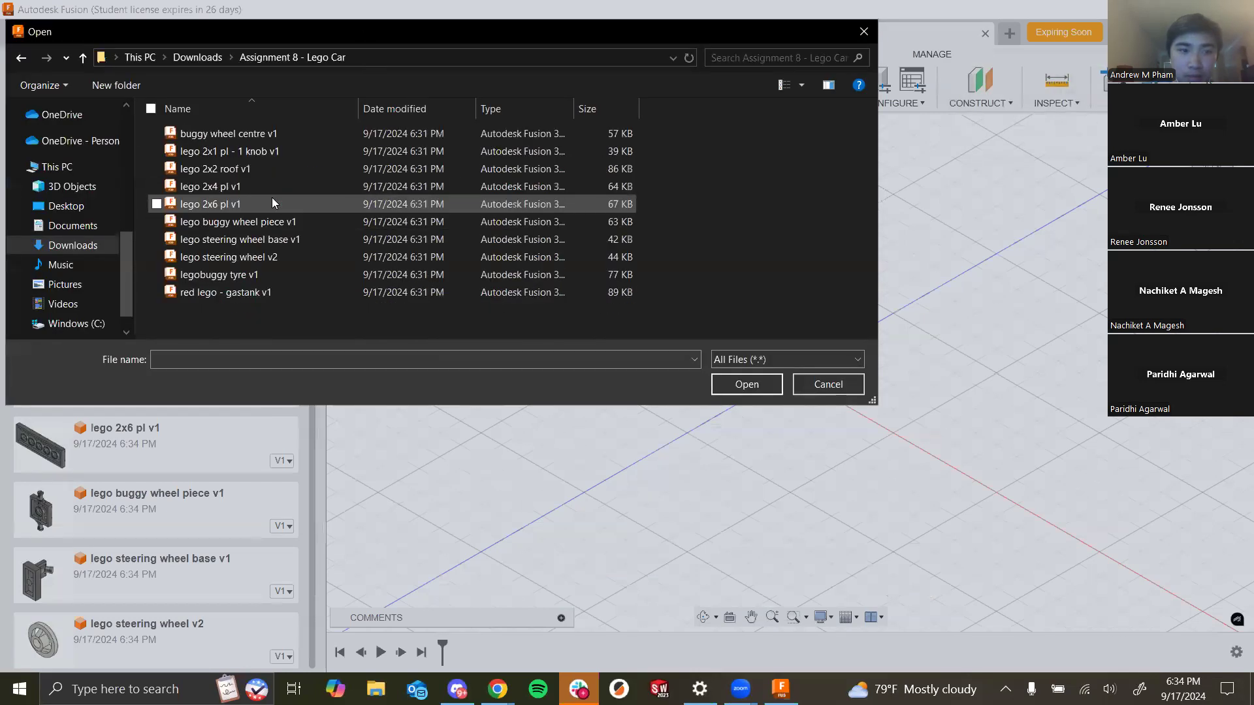
{"action": "left_click", "coordinate": [282, 277]}
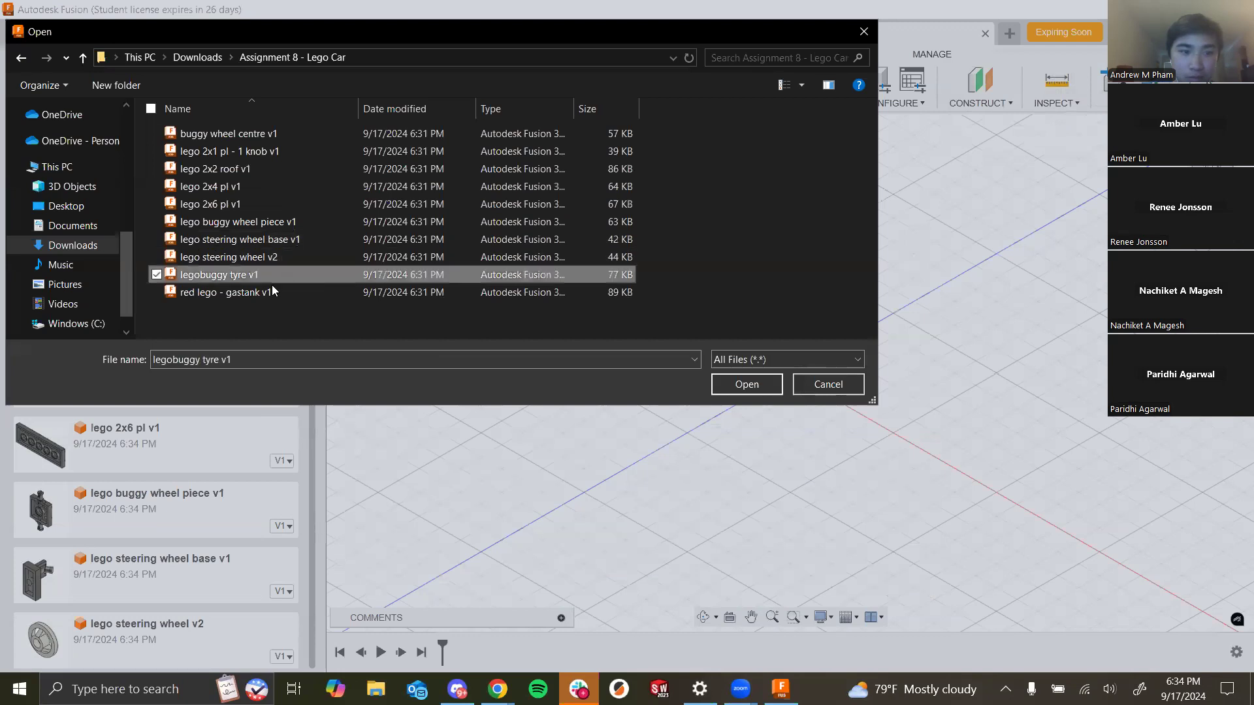
{"action": "left_click", "coordinate": [163, 295]}
{"action": "left_click", "coordinate": [156, 275]}
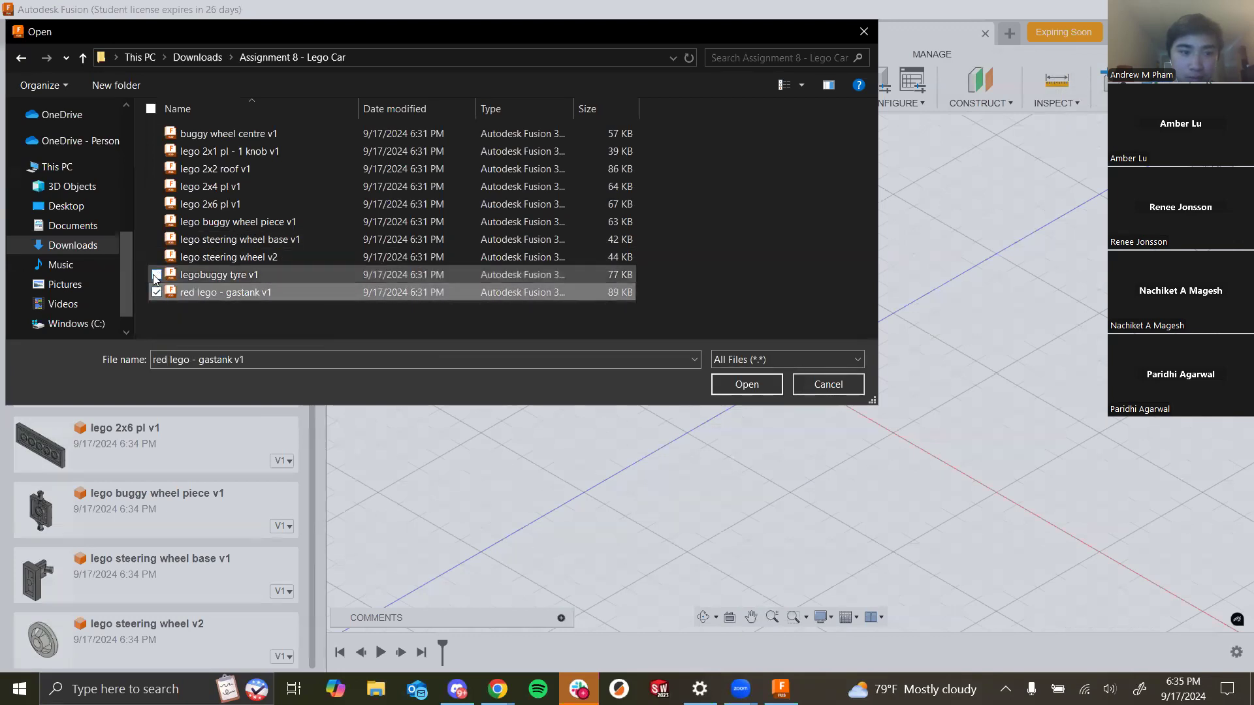
{"action": "left_click", "coordinate": [747, 384]}
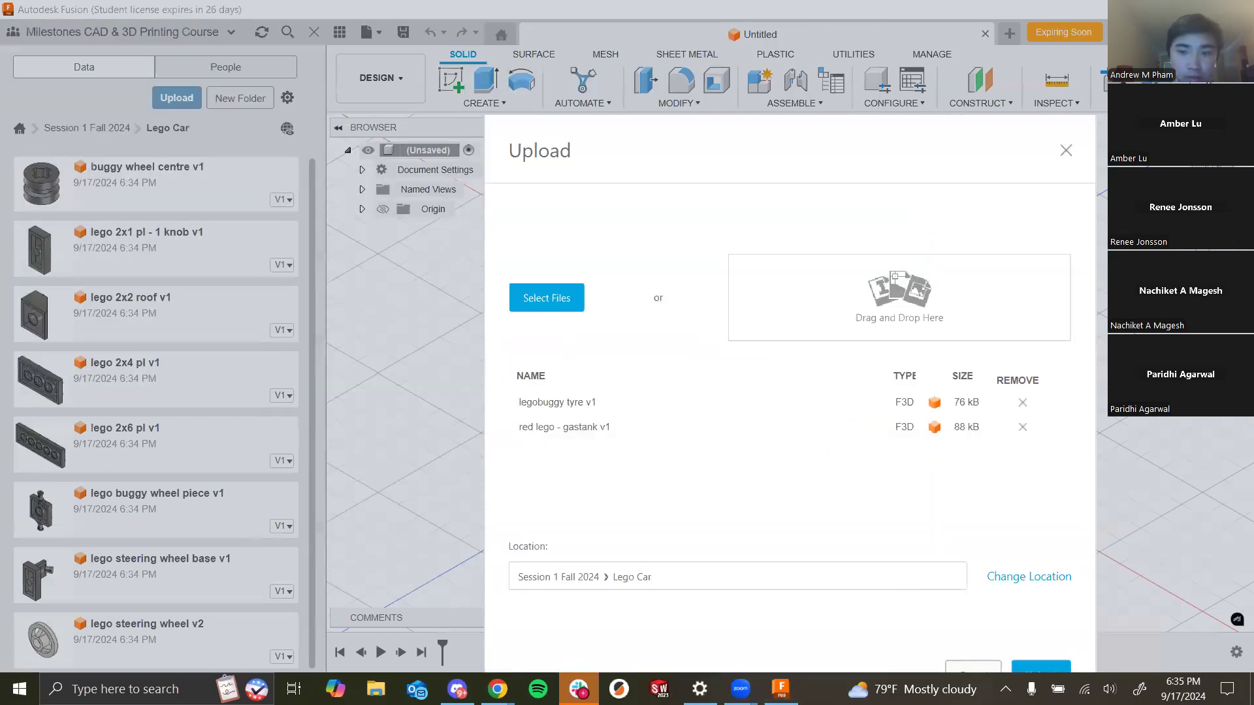
{"action": "left_click", "coordinate": [1044, 668]}
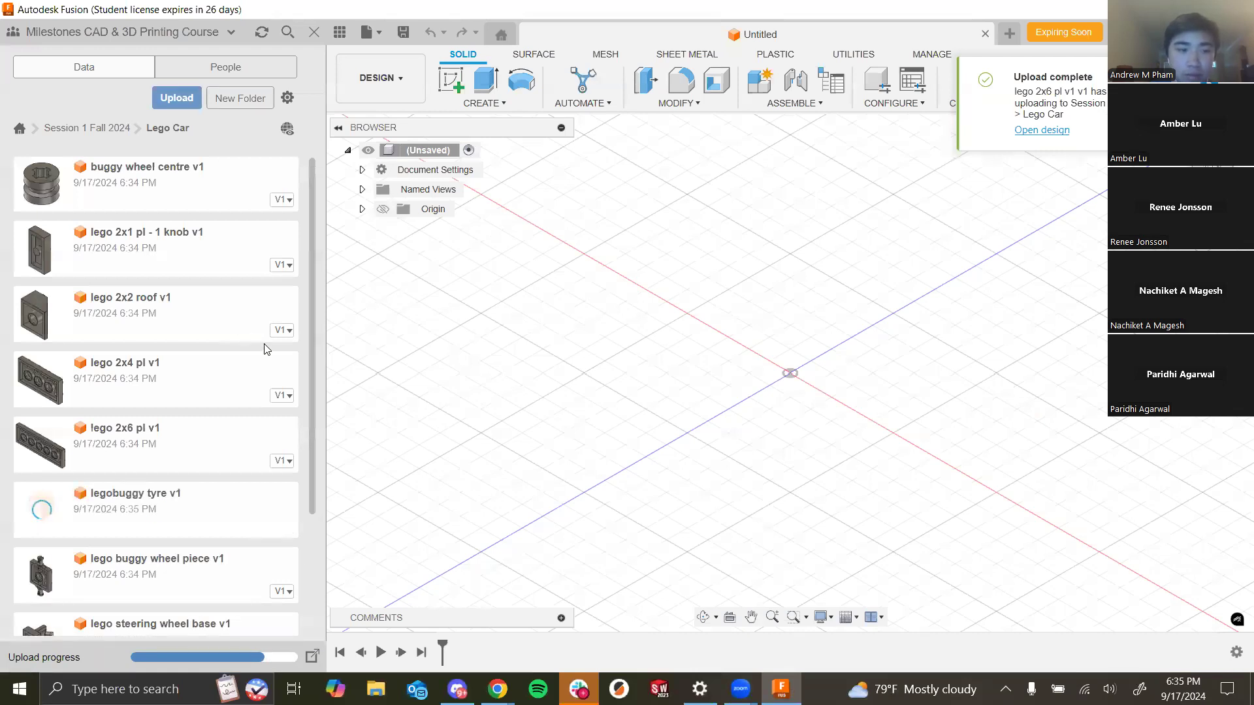
- Scroll through the Lego Car folder's parts to check the uploaded files
{"action": "scroll", "coordinate": [243, 412], "scroll_direction": "down", "scroll_amount": 3}
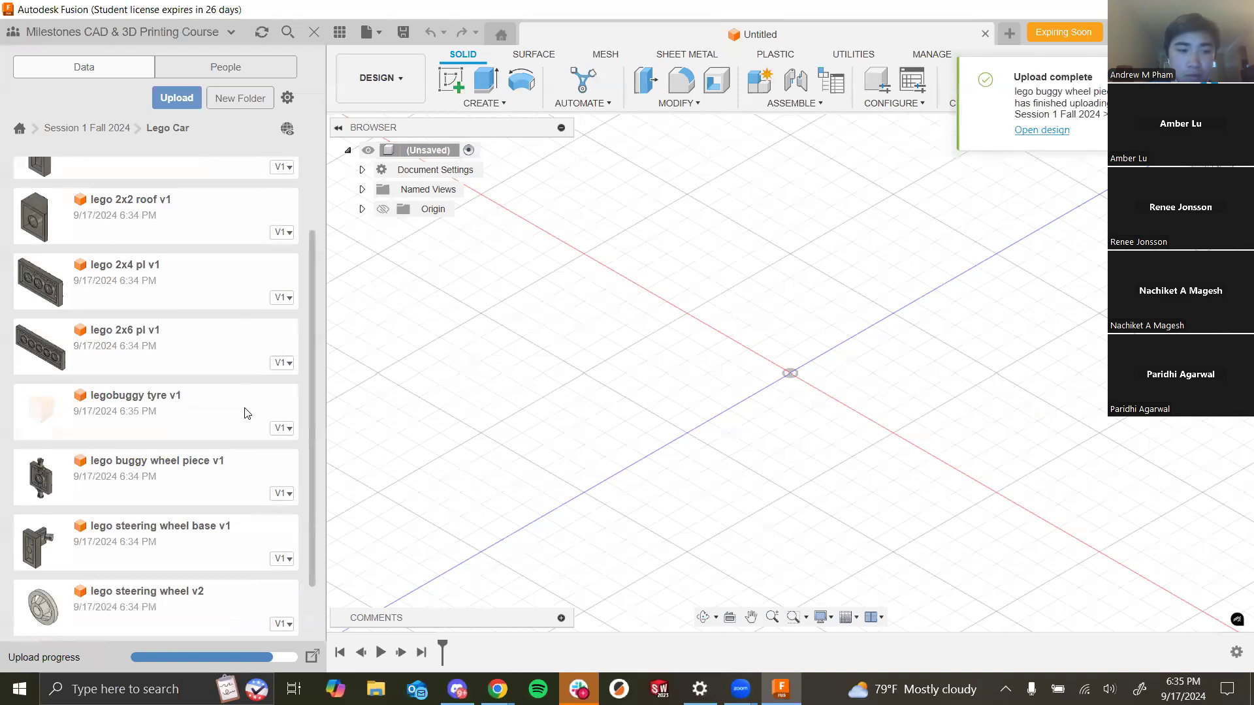
{"action": "scroll", "coordinate": [247, 414], "scroll_direction": "down", "scroll_amount": 1}
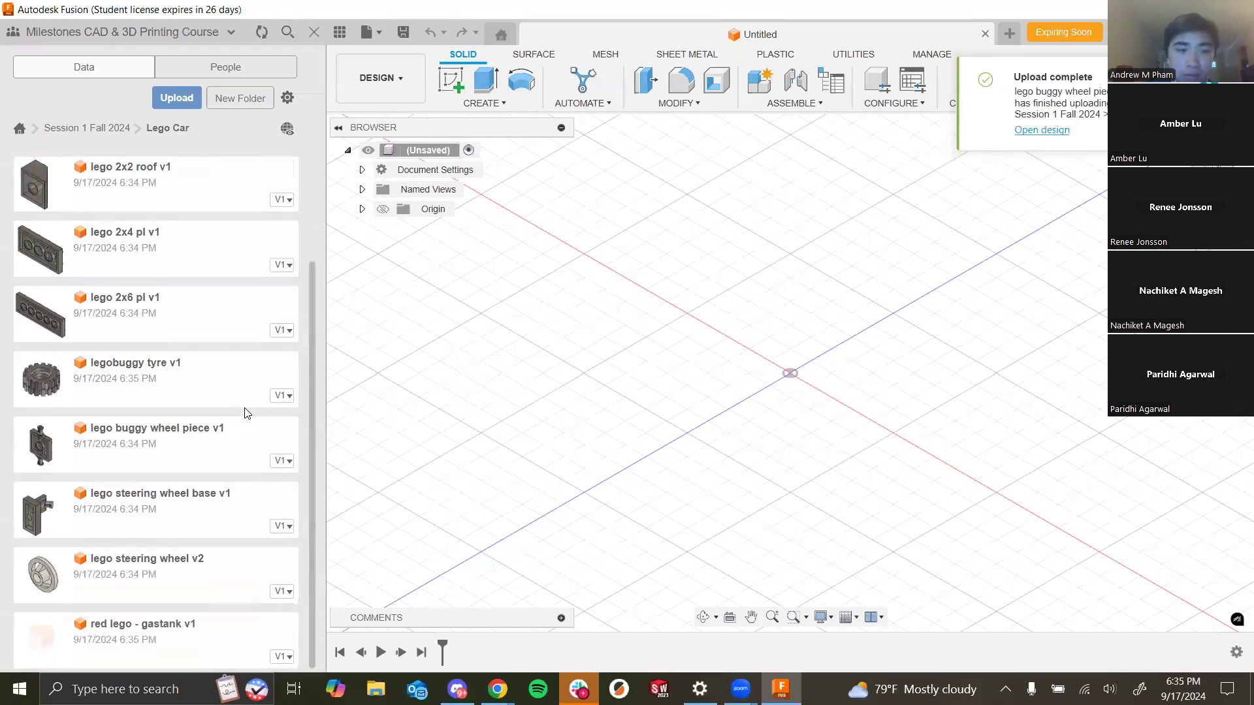
{"action": "scroll", "coordinate": [261, 424], "scroll_direction": "up", "scroll_amount": 4}
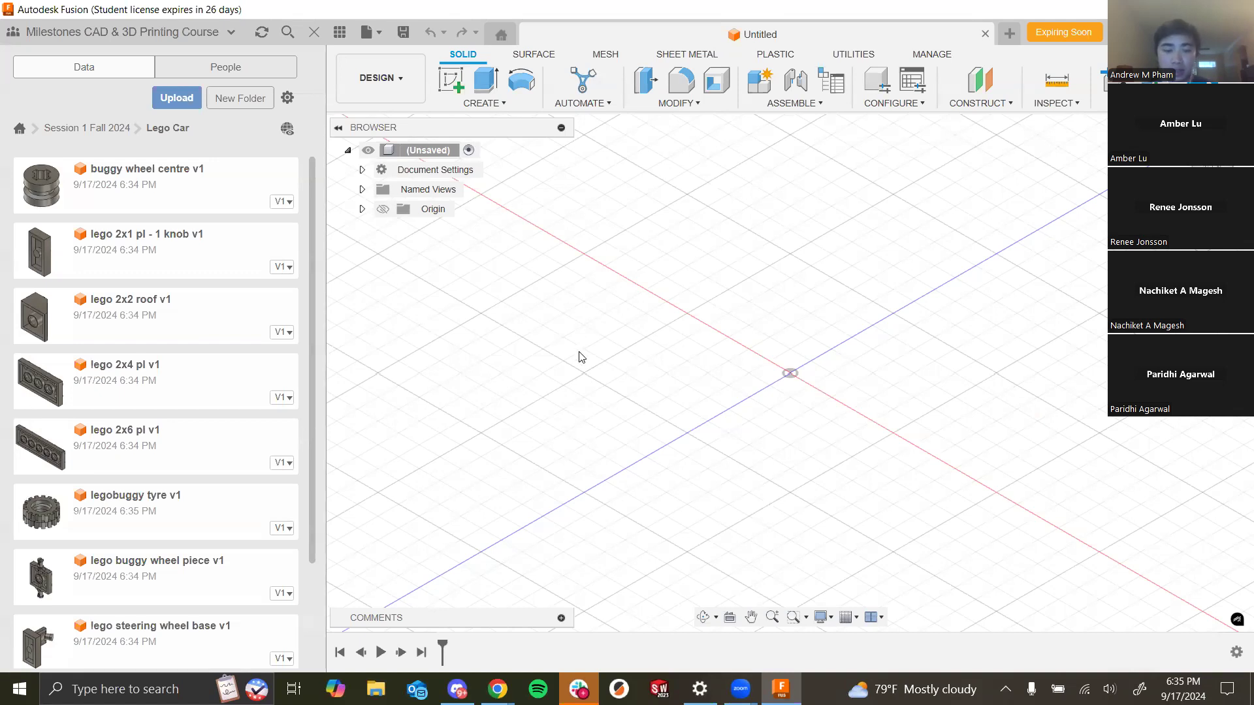
- Save the untitled design as Lego Car in the Session 1 Fall 2024 > Lego Car folder
{"action": "key", "text": "ctrl+s"}
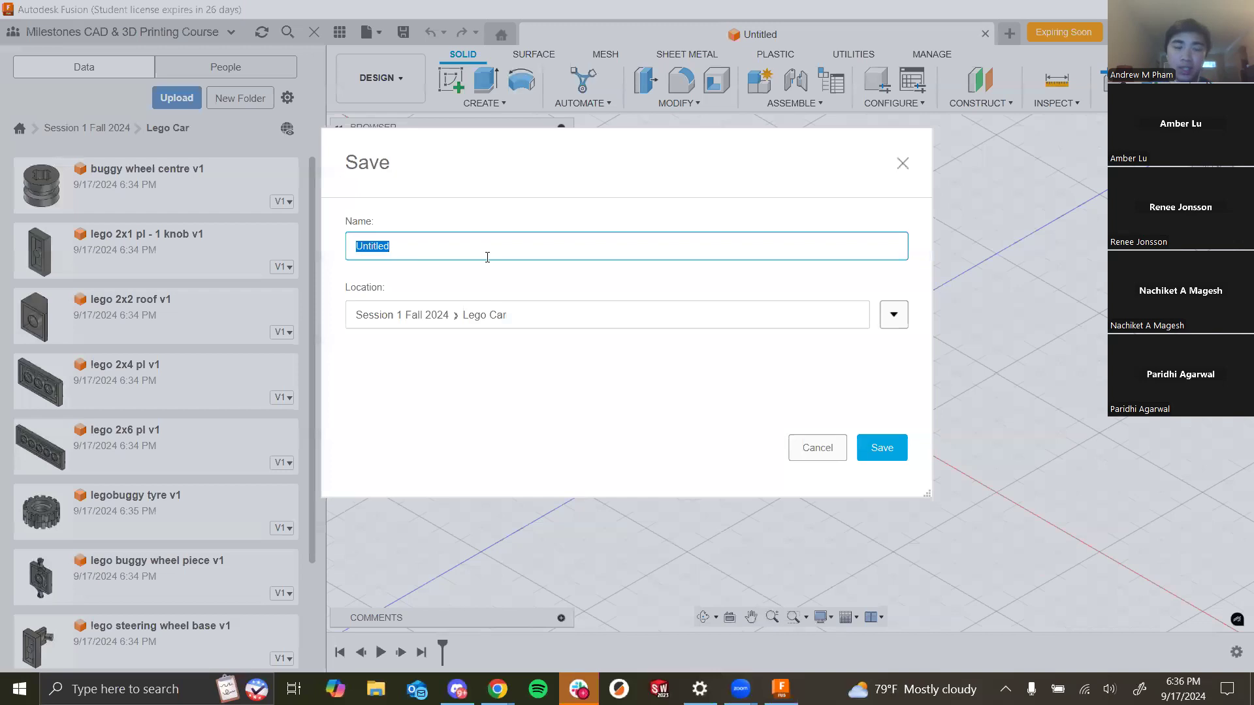
{"action": "type", "text": "Lego Car"}
{"action": "left_click", "coordinate": [880, 449]}
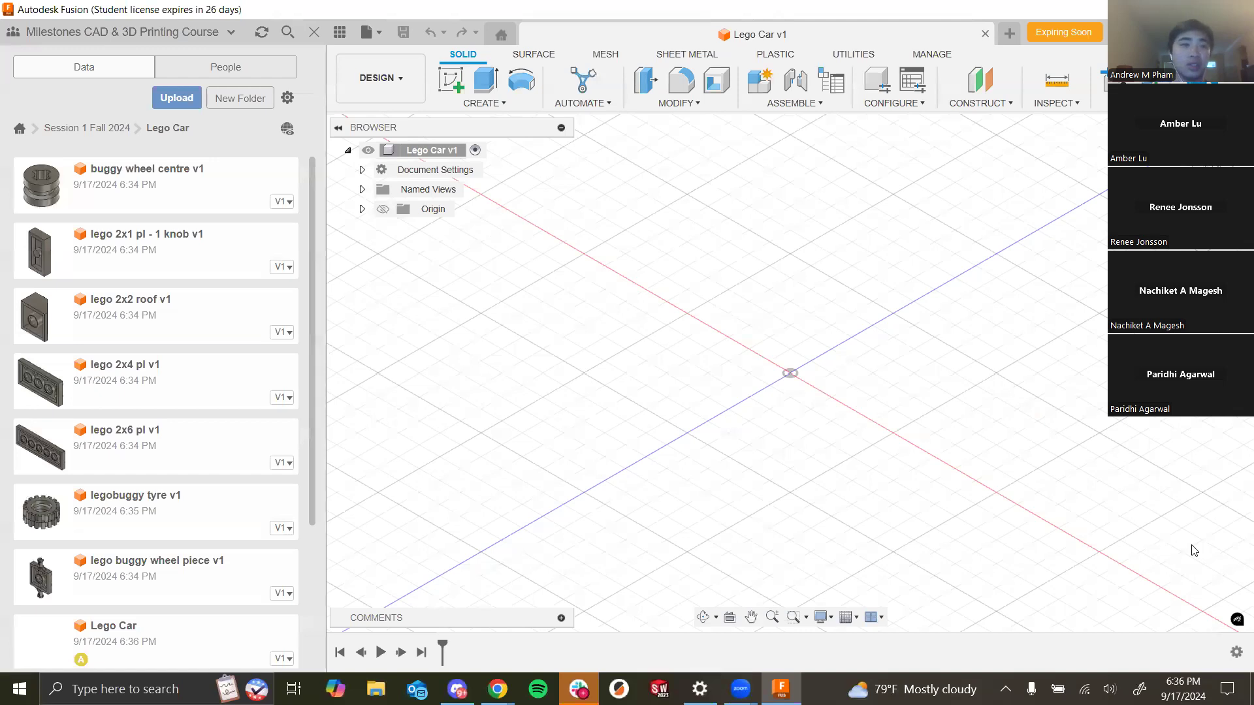
- Navigate up to the project list and back into the Session 1 Fall 2024 project's Lego Car folder
{"action": "left_click", "coordinate": [53, 128]}
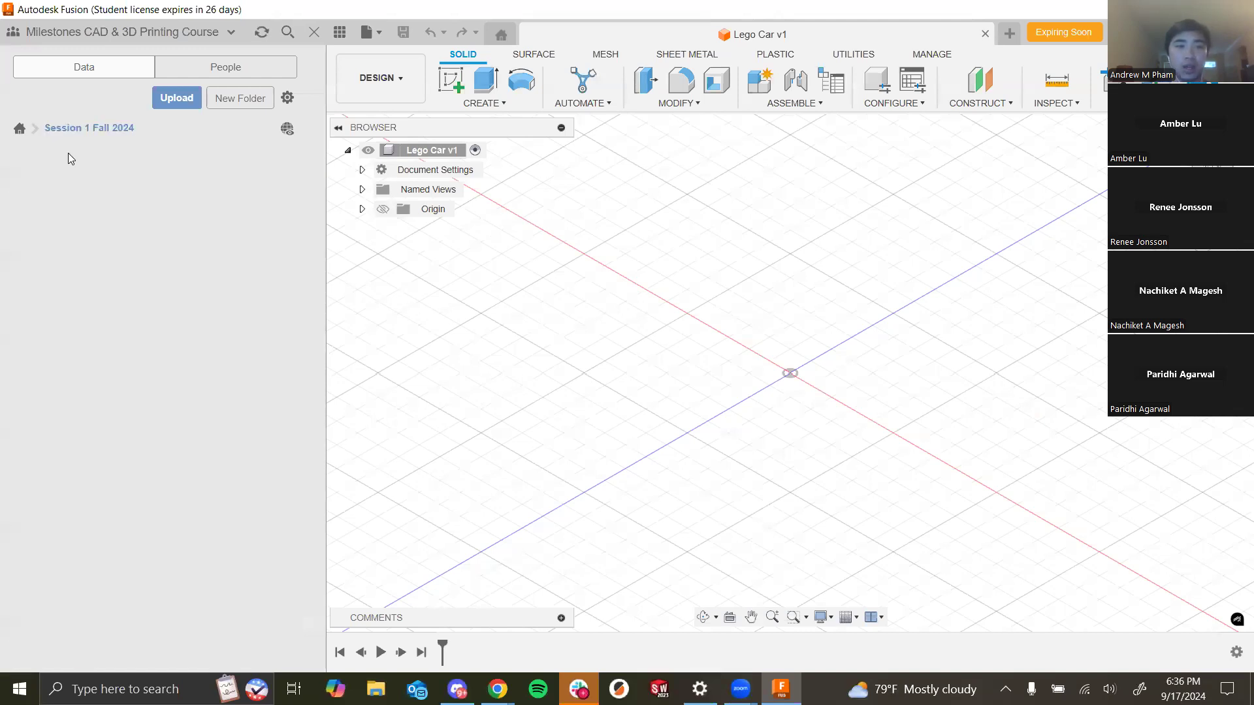
{"action": "left_click", "coordinate": [15, 133]}
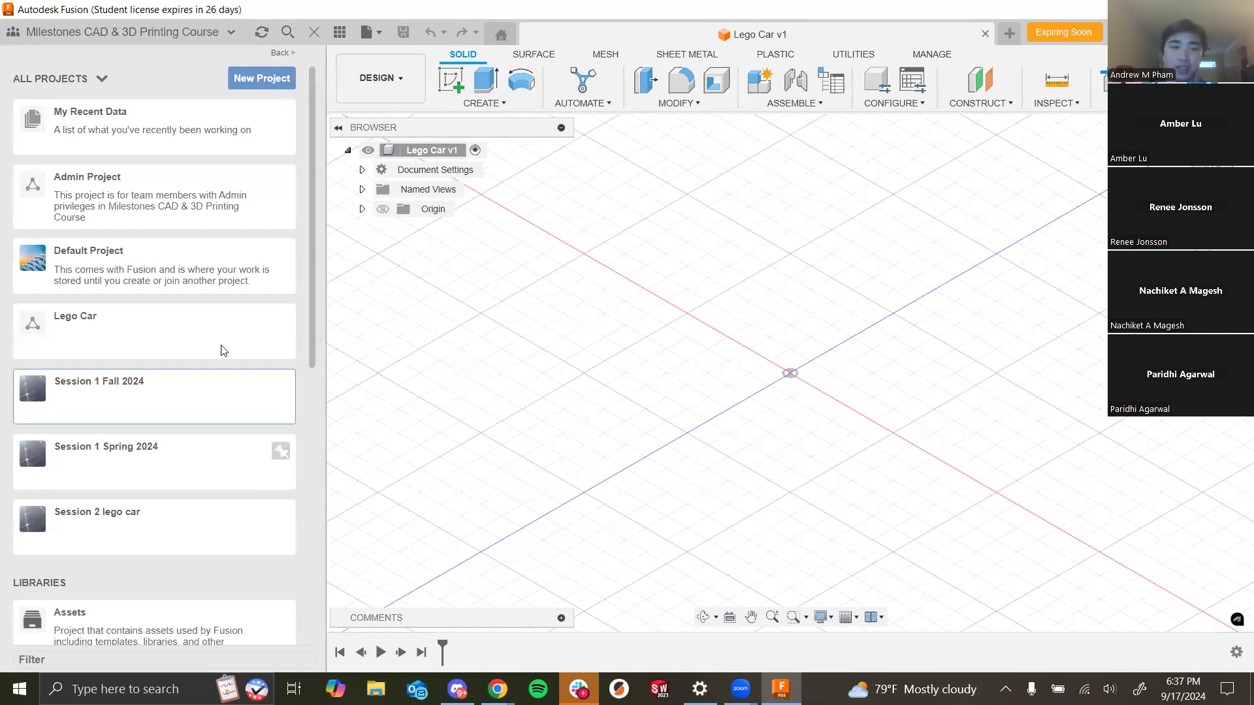
{"action": "left_click", "coordinate": [126, 405]}
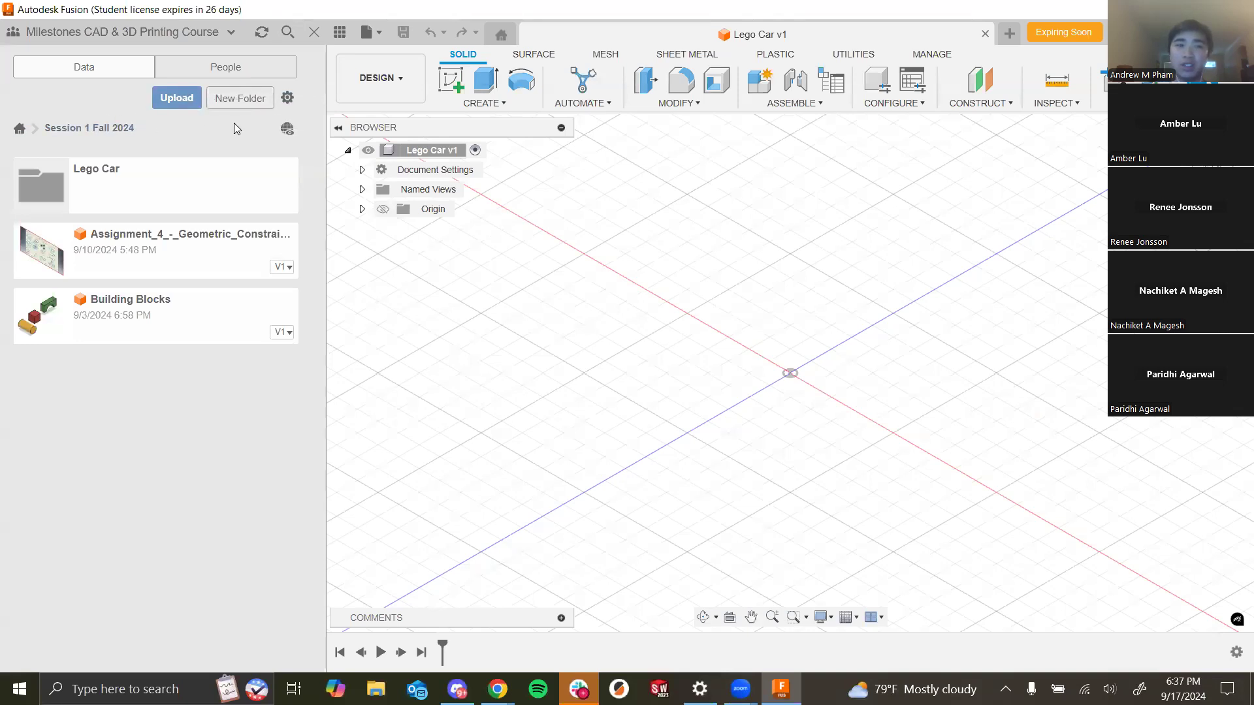
{"action": "left_click", "coordinate": [221, 195]}
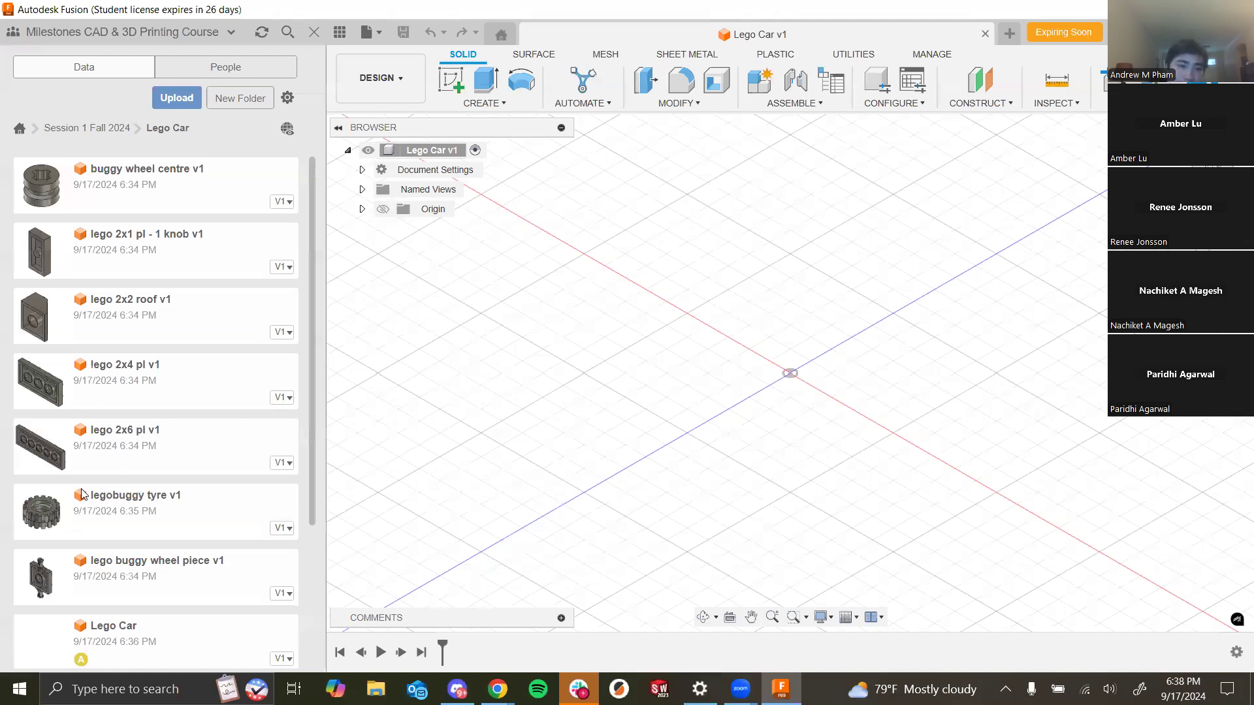
- Insert lego 2x6 pl v1 from the data panel into the current design
{"action": "left_click_drag", "start_coordinate": [147, 455], "coordinate": [128, 437]}
{"action": "right_click", "coordinate": [176, 444]}
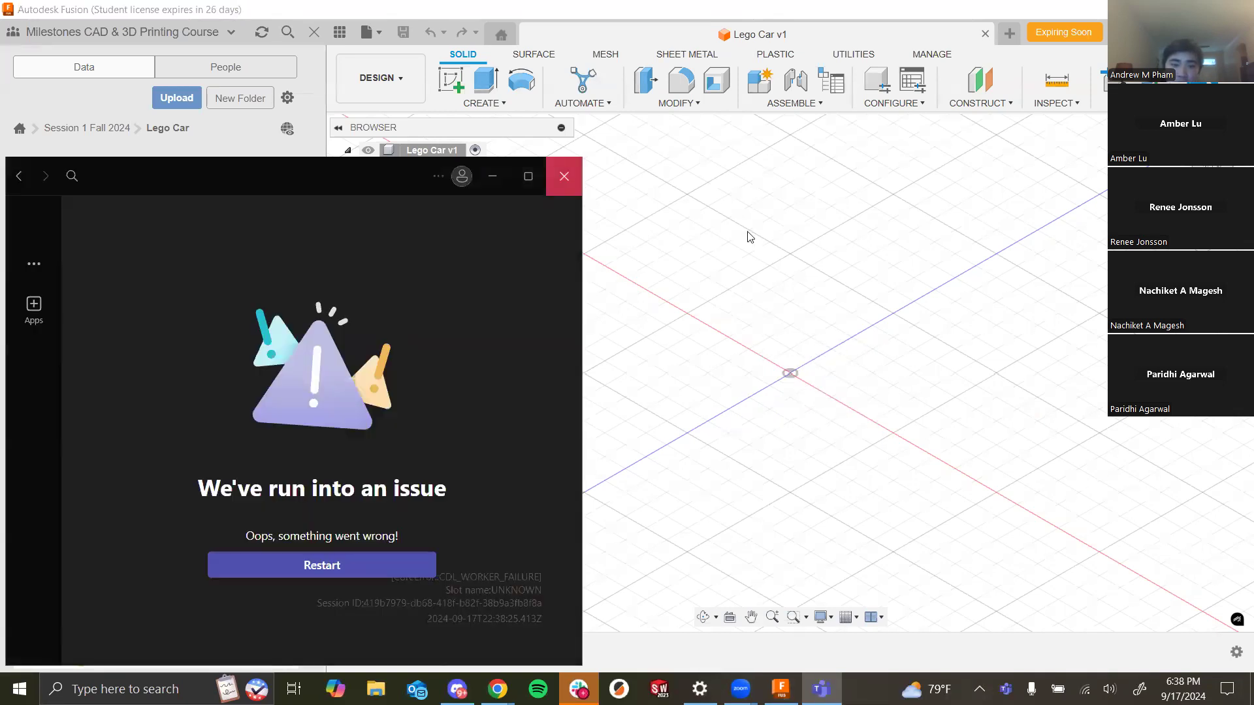
{"action": "left_click", "coordinate": [749, 238]}
{"action": "right_click", "coordinate": [194, 446]}
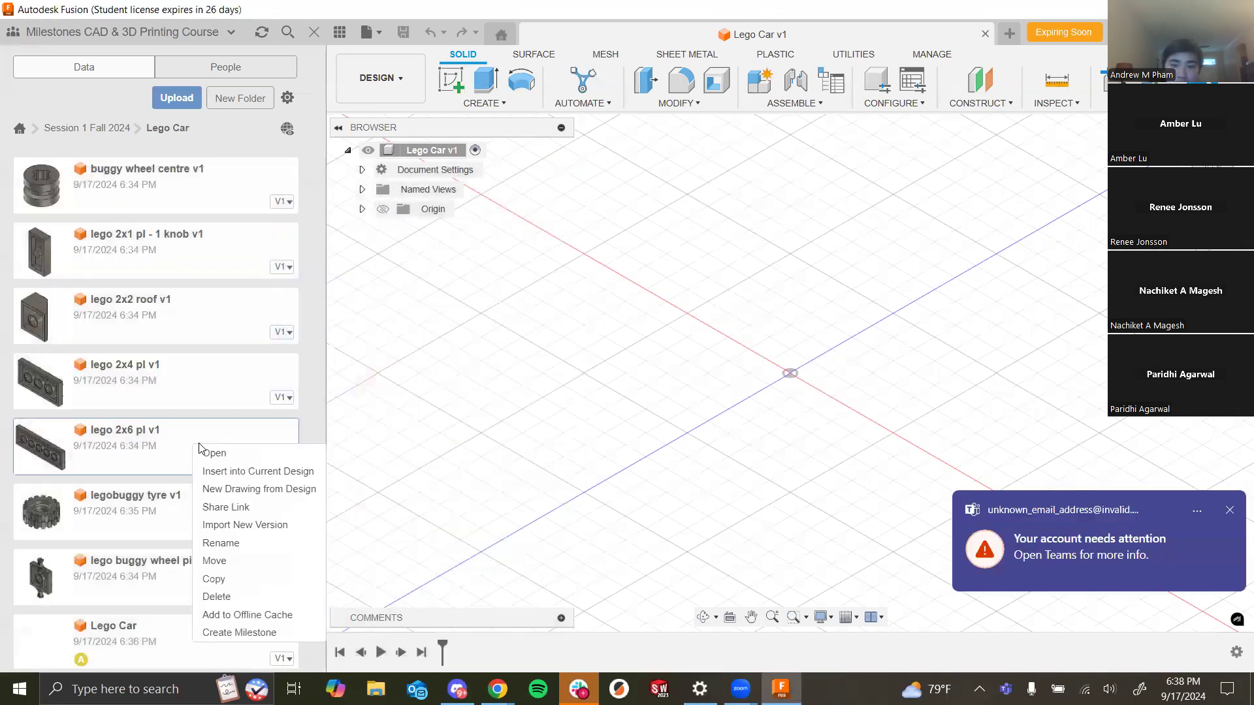
{"action": "left_click", "coordinate": [276, 475]}
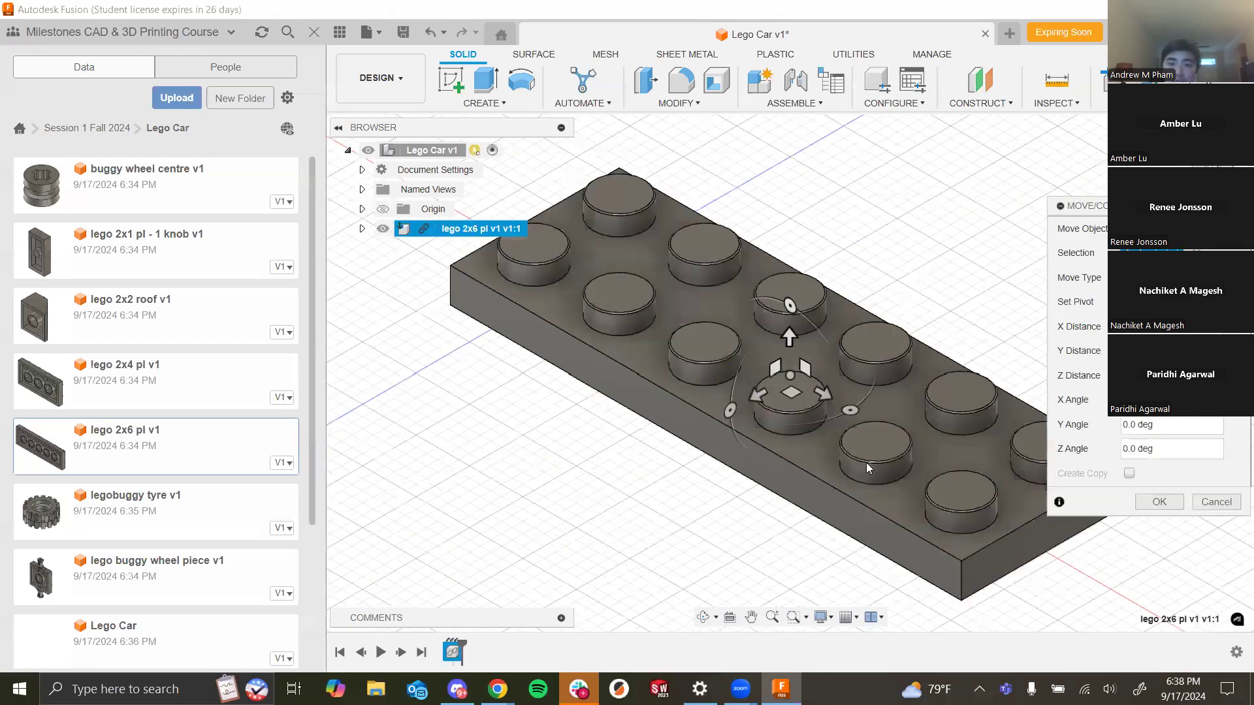
- Confirm the inserted 2x6 plate at its default position, undoing a trial 5 deg rotation first
{"action": "scroll", "coordinate": [491, 394], "scroll_direction": "down", "scroll_amount": 5}
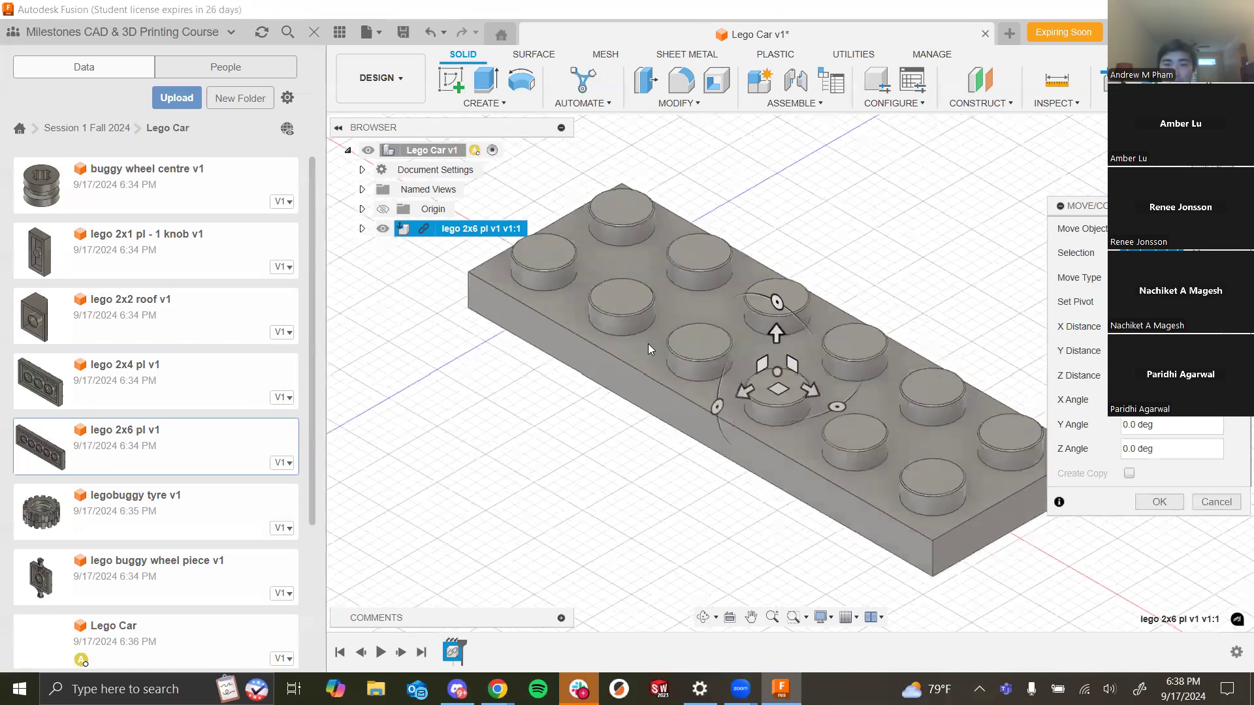
{"action": "scroll", "coordinate": [931, 320], "scroll_direction": "down", "scroll_amount": 2}
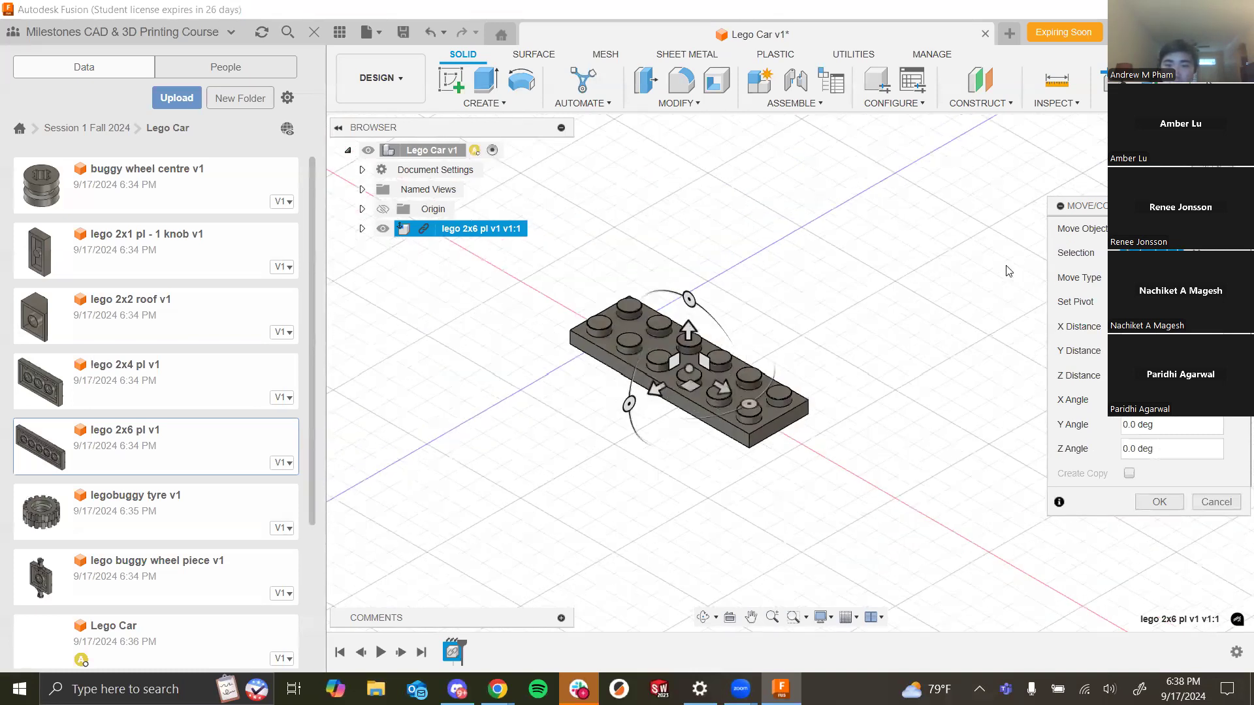
{"action": "scroll", "coordinate": [770, 384], "scroll_direction": "up", "scroll_amount": 3}
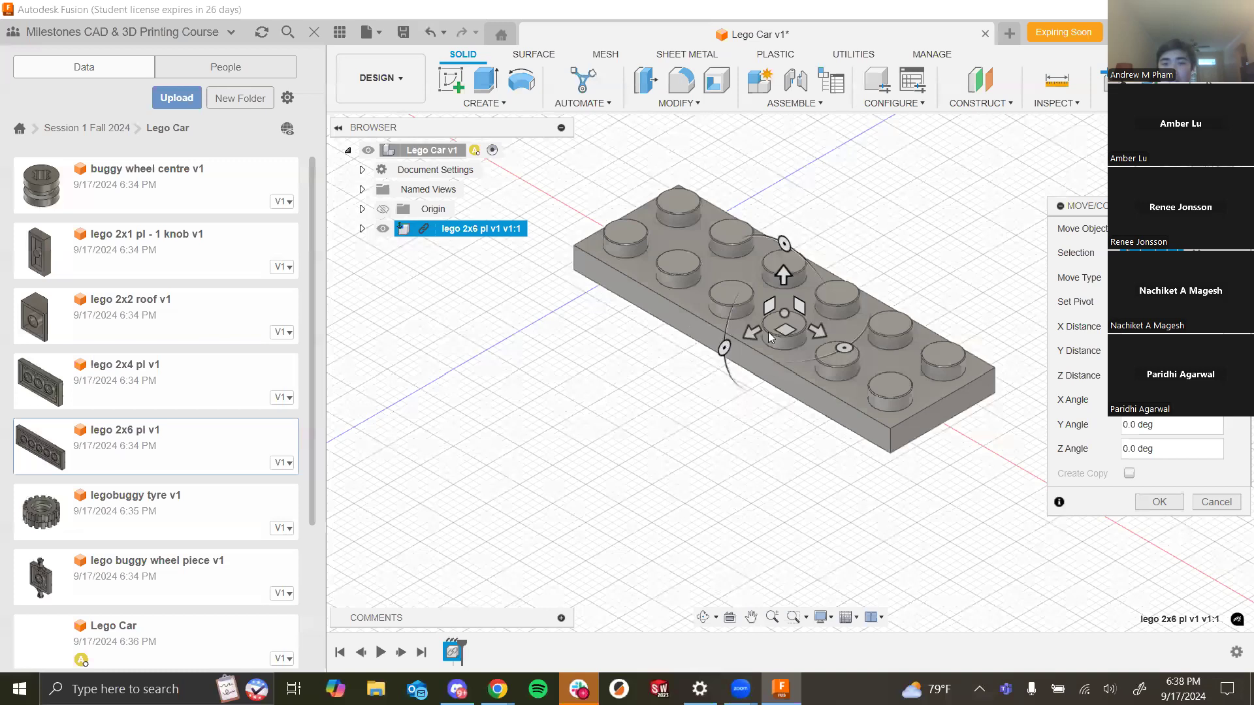
{"action": "mouse_move", "coordinate": [845, 347]}
{"action": "left_mouse_down"}
{"action": "mouse_move", "coordinate": [758, 358]}
{"action": "mouse_move", "coordinate": [716, 283]}
{"action": "mouse_move", "coordinate": [859, 355]}
{"action": "left_mouse_up"}
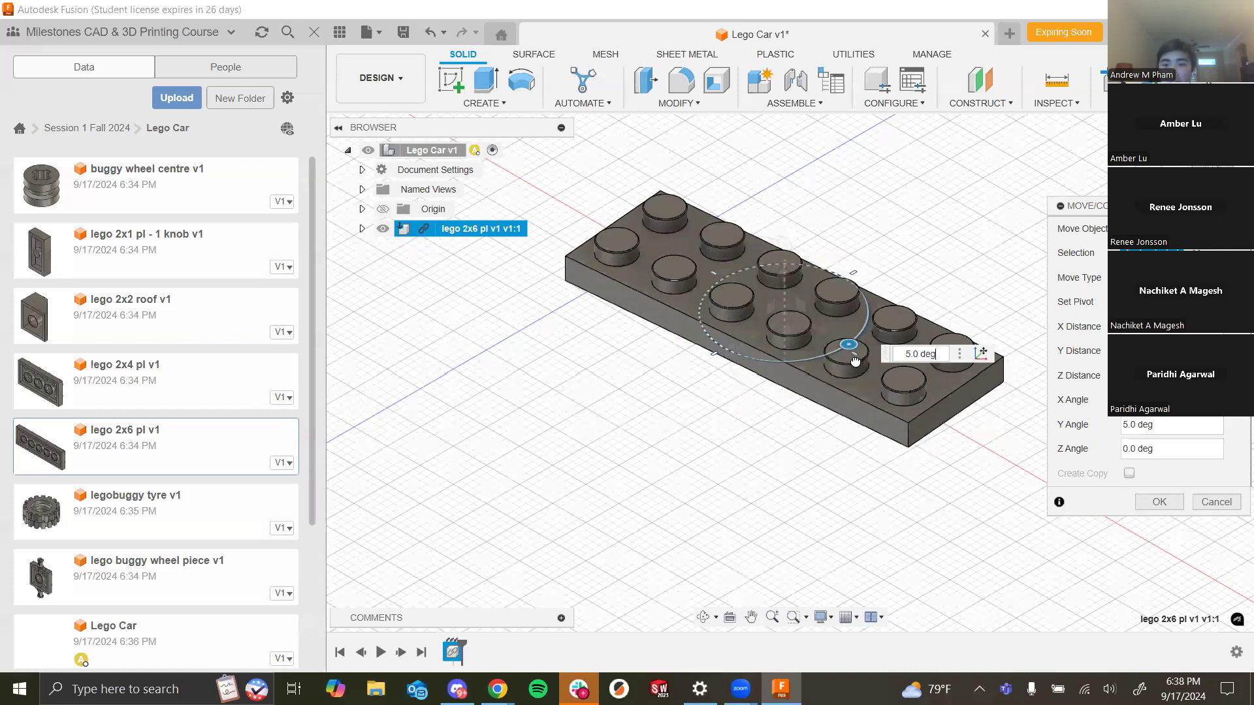
{"action": "key", "text": "ctrl+z"}
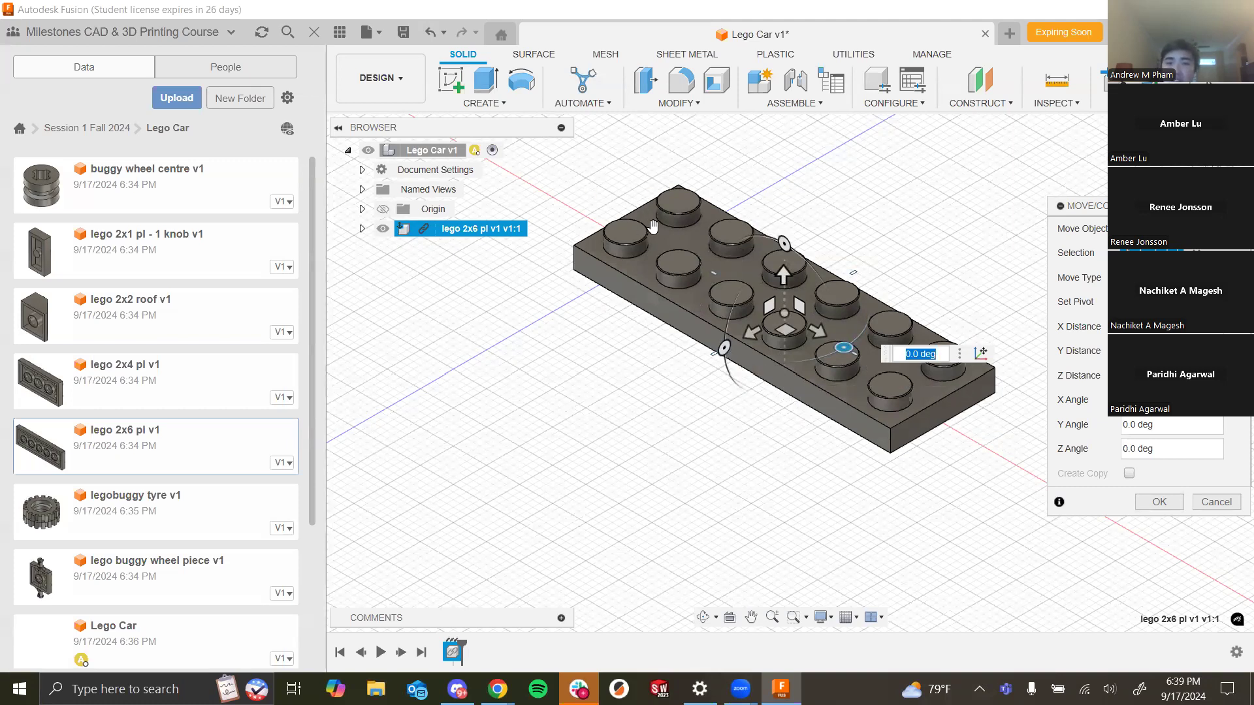
{"action": "left_click", "coordinate": [1160, 502]}
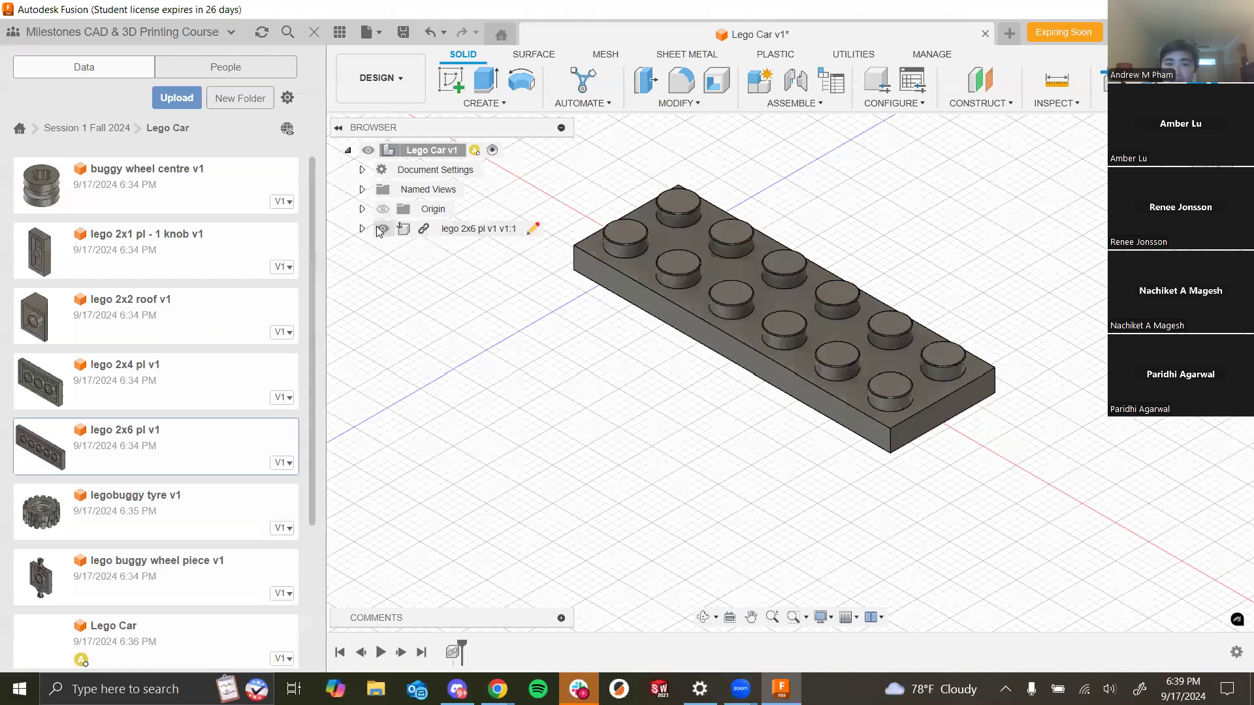
- Pin the lego 2x6 pl component in place
{"action": "right_click", "coordinate": [469, 233]}
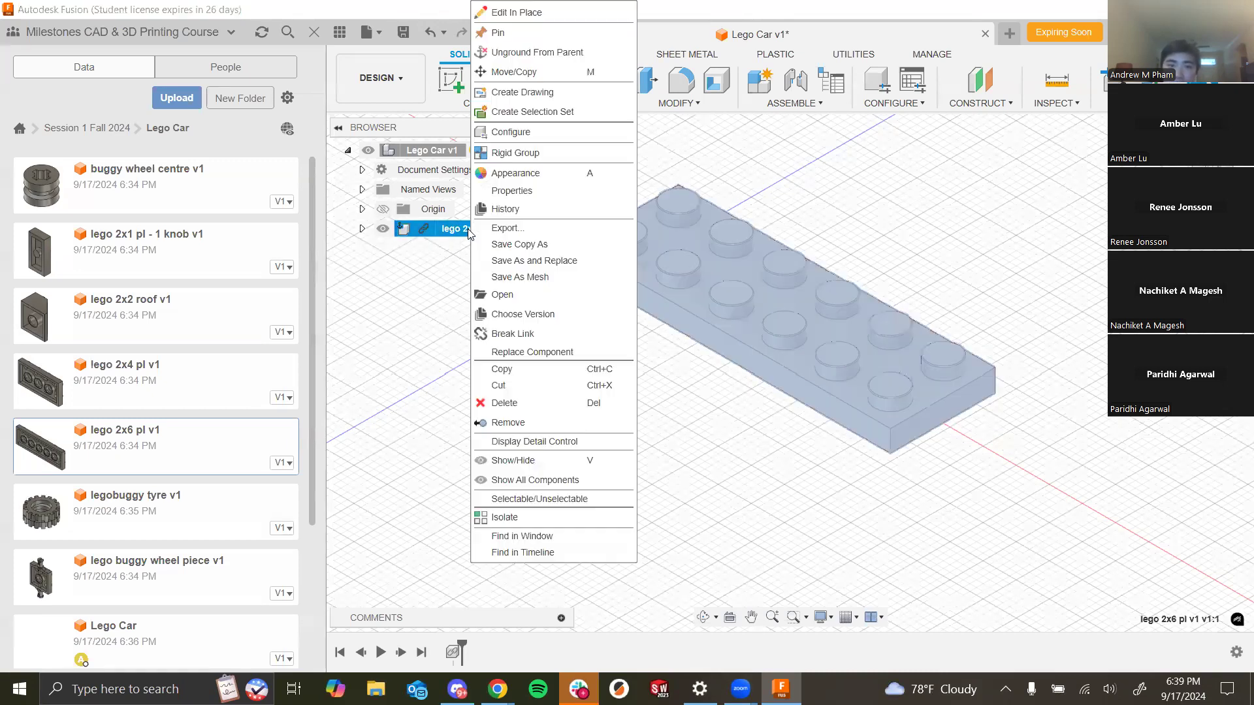
{"action": "left_click", "coordinate": [579, 34]}
{"action": "left_click", "coordinate": [547, 431]}
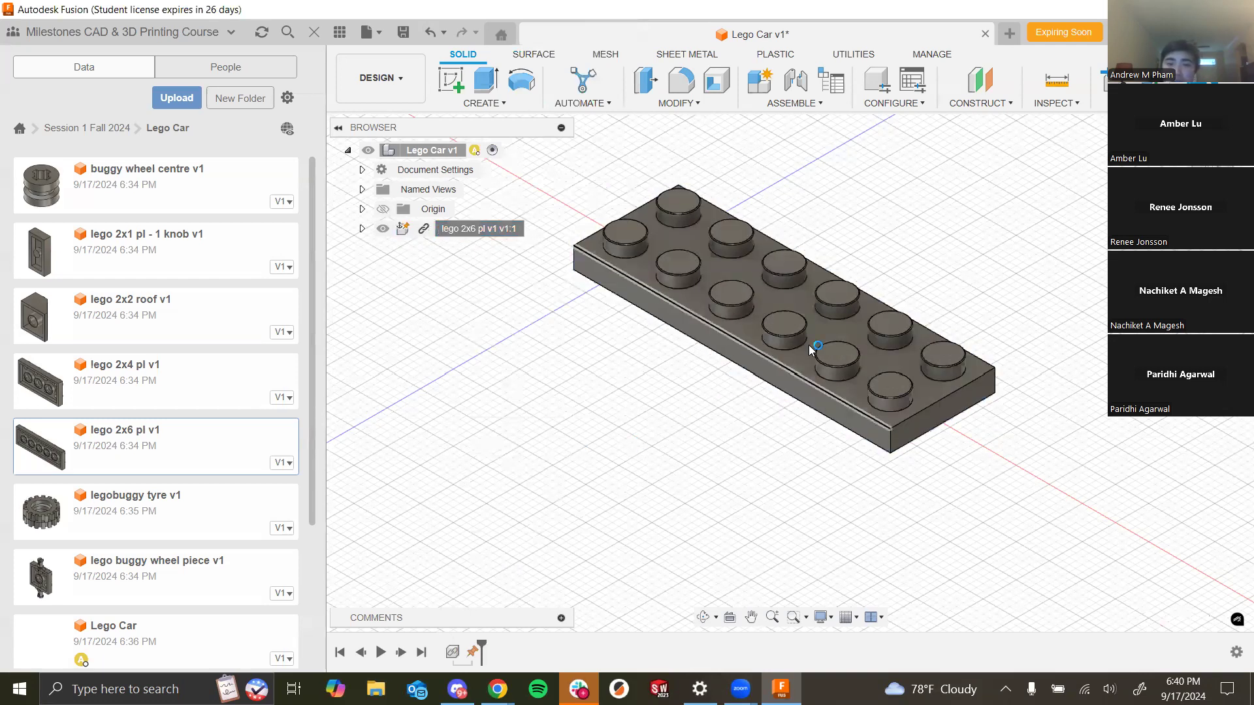
{"action": "right_click", "coordinate": [763, 290]}
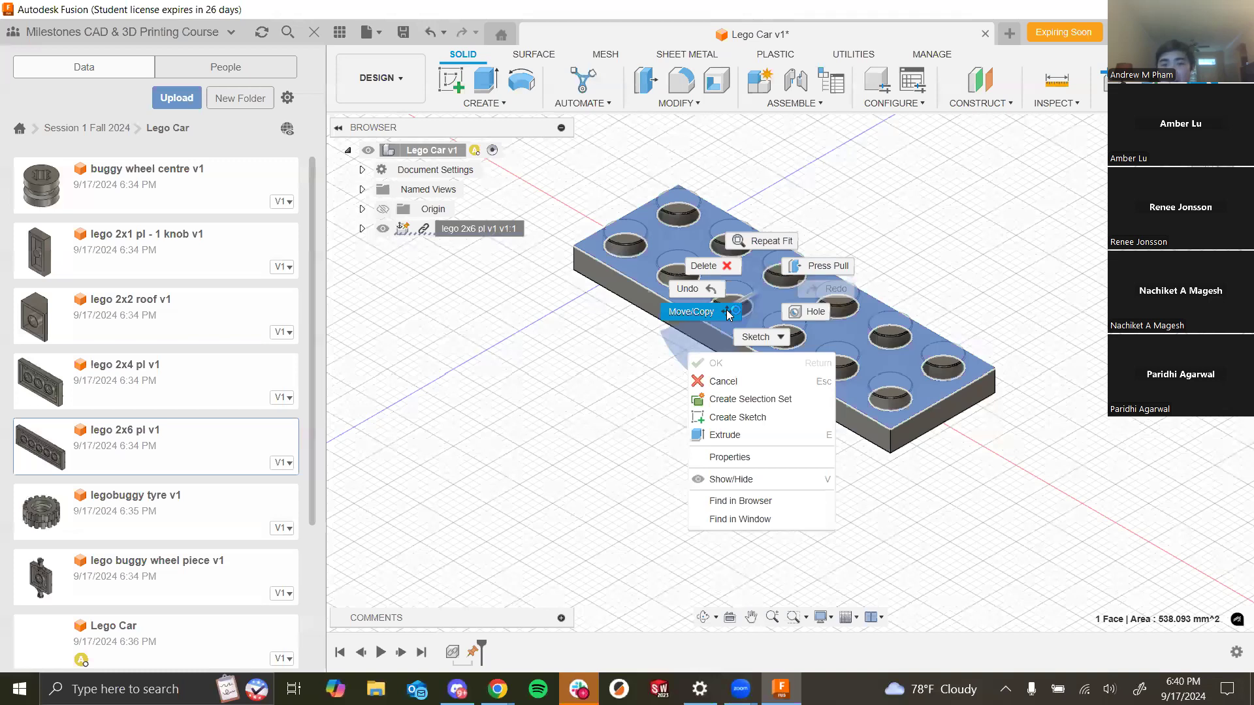
{"action": "left_click", "coordinate": [729, 313]}
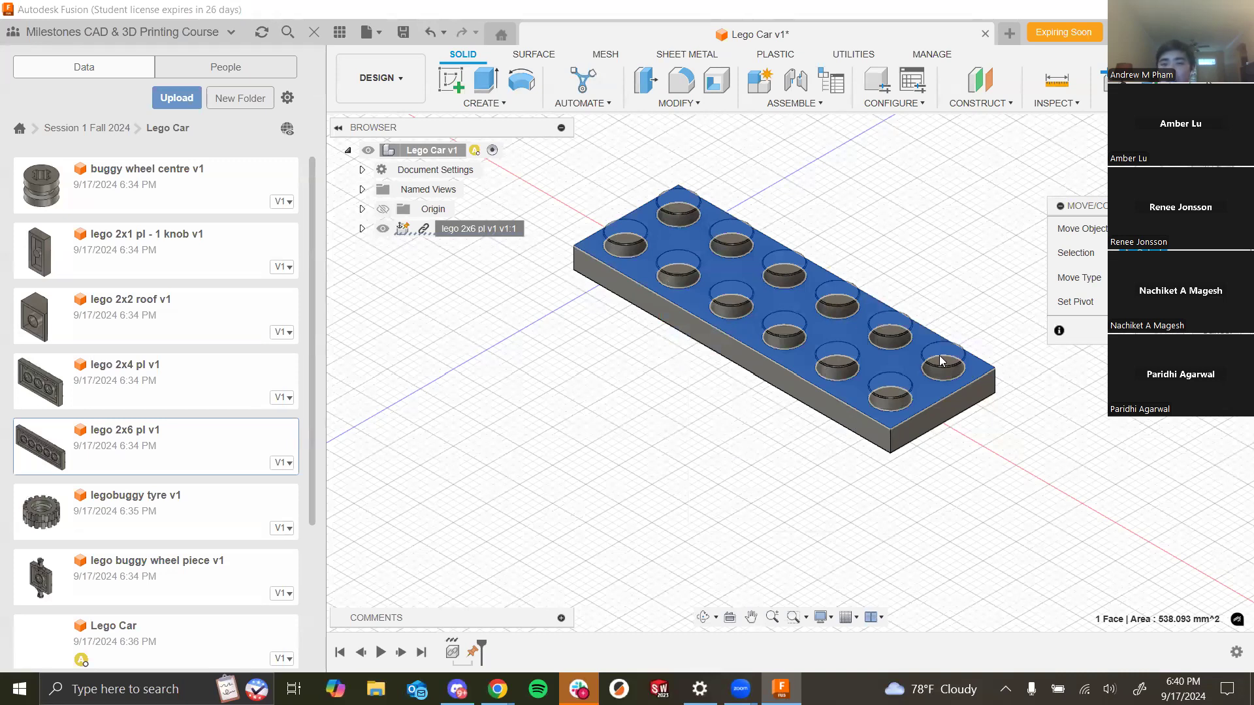
{"action": "key", "text": "Escape"}
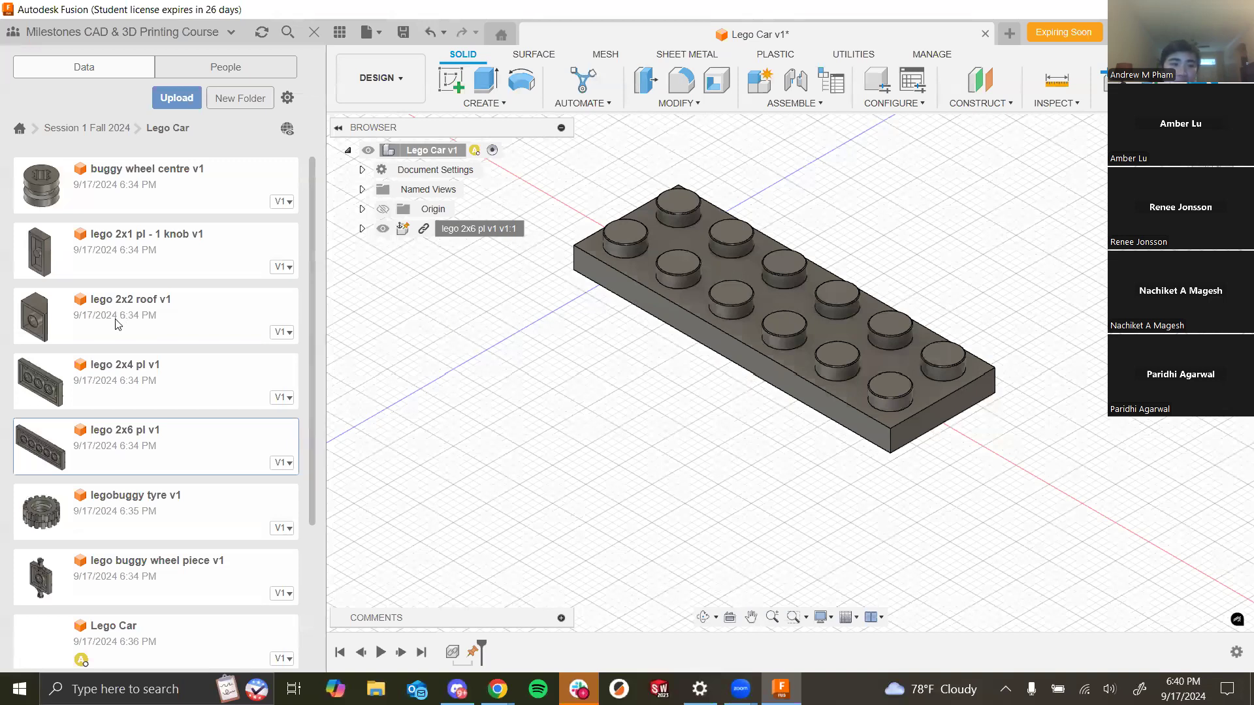
- Insert lego 2x2 roof v1 into the design and raise it 11 mm above the 2x6 plate
{"action": "left_click_drag", "start_coordinate": [118, 324], "coordinate": [555, 333]}
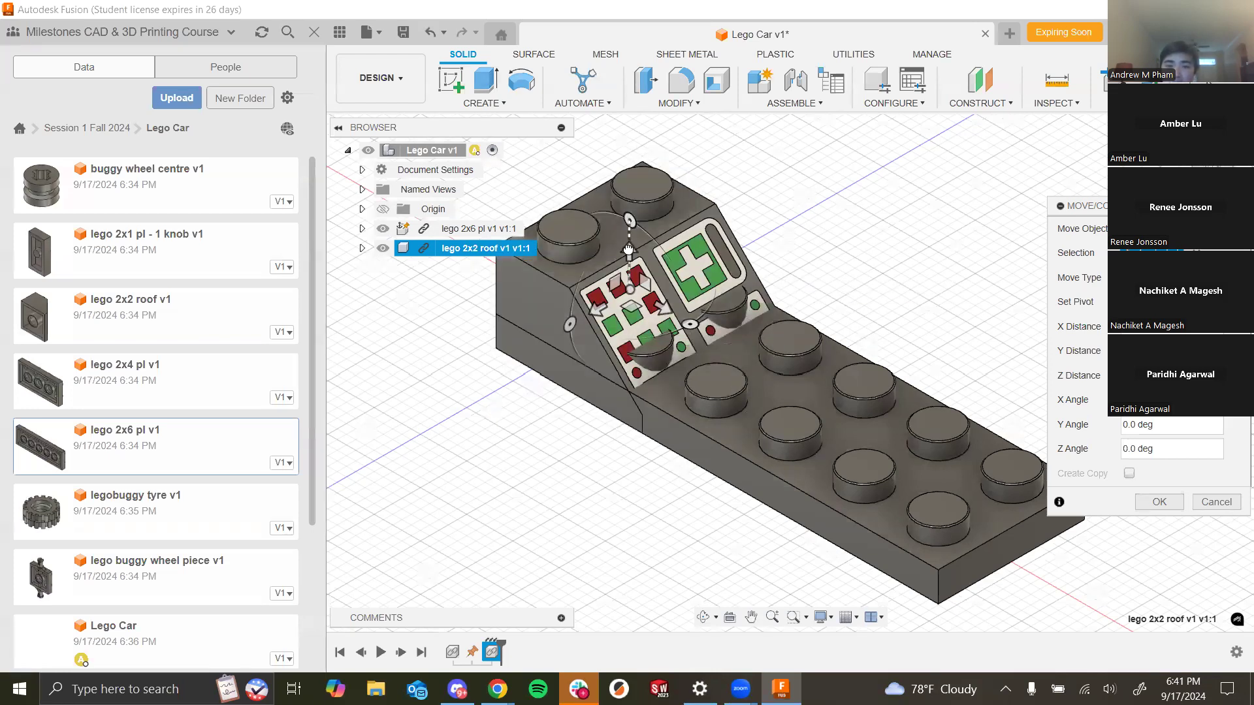
{"action": "left_click_drag", "start_coordinate": [631, 248], "coordinate": [643, 214]}
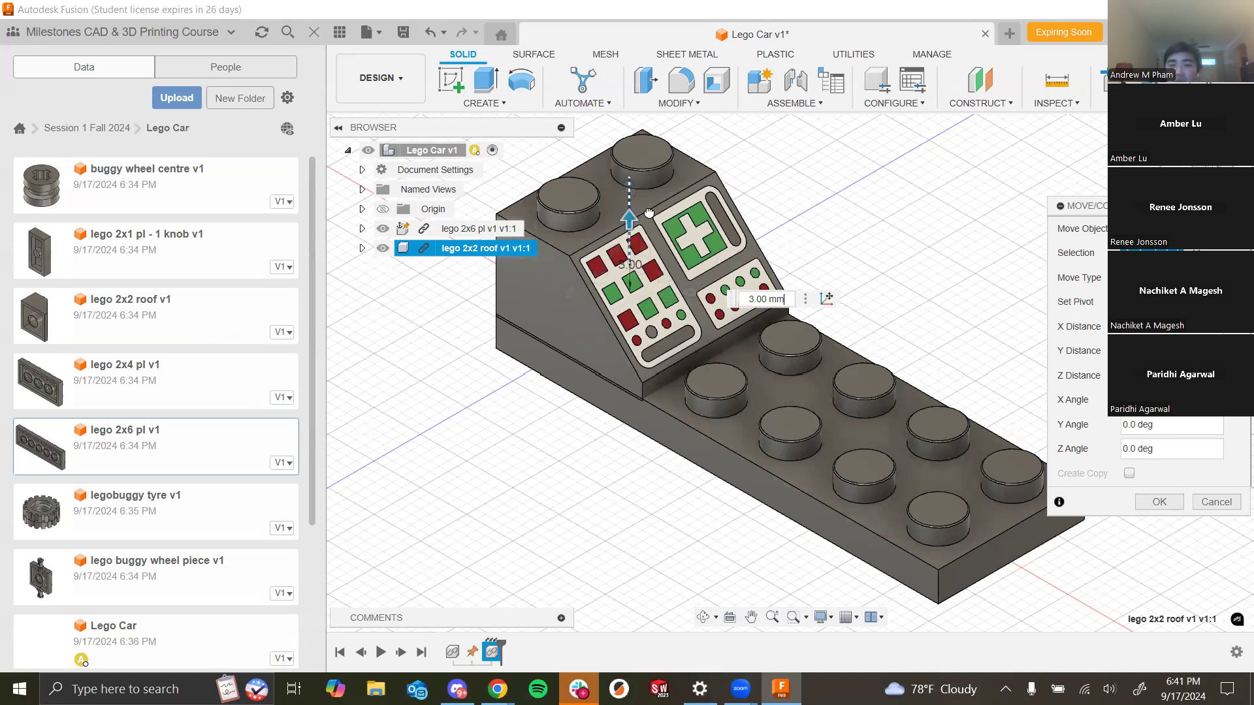
{"action": "left_click_drag", "start_coordinate": [648, 213], "coordinate": [664, 160]}
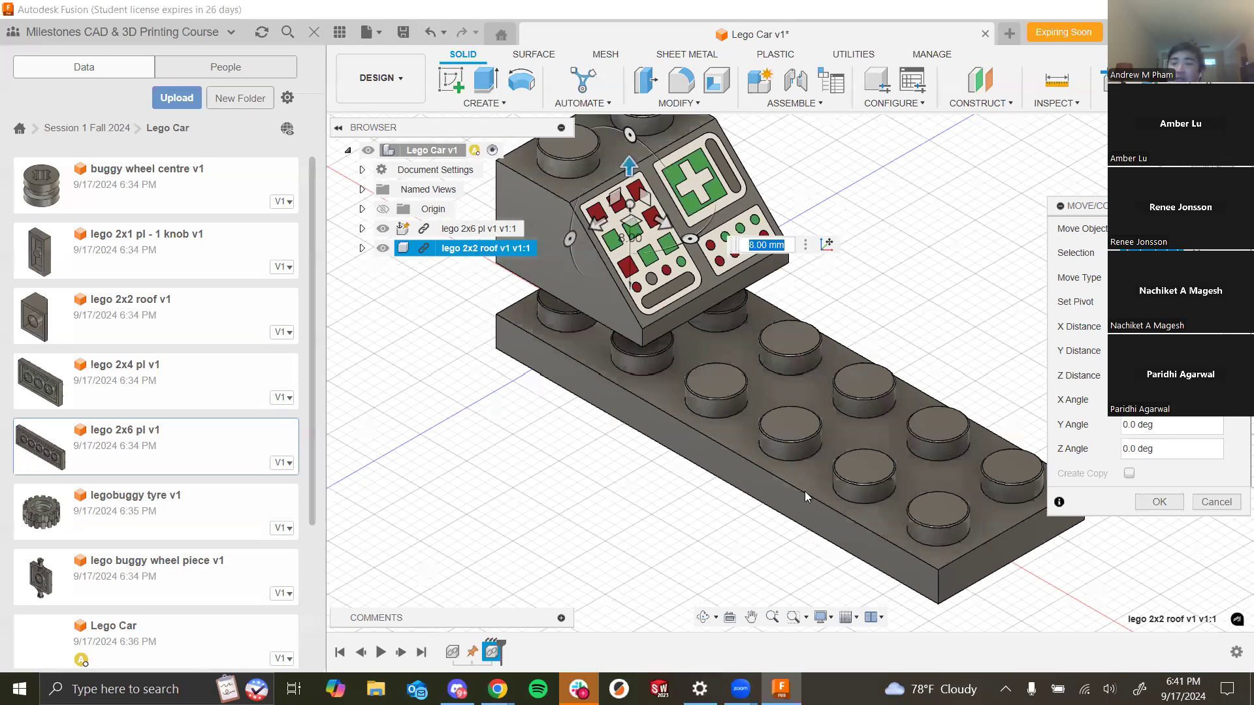
{"action": "scroll", "coordinate": [633, 452], "scroll_direction": "down", "scroll_amount": 1}
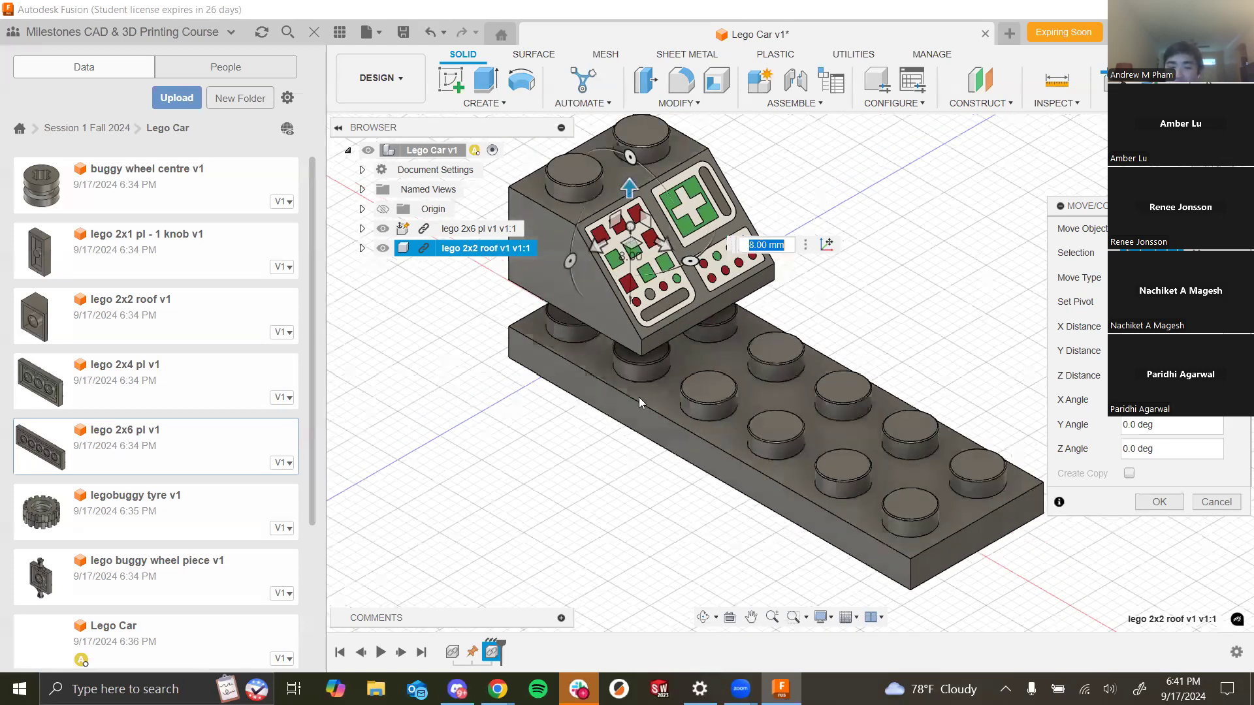
{"action": "scroll", "coordinate": [639, 397], "scroll_direction": "up", "scroll_amount": 1}
{"action": "left_click_drag", "start_coordinate": [625, 197], "coordinate": [631, 166]}
{"action": "mouse_move", "coordinate": [911, 310]}
{"action": "middle_mouse_down", "text": "shift"}
{"action": "mouse_move", "coordinate": [923, 279]}
{"action": "mouse_move", "coordinate": [918, 319]}
{"action": "middle_mouse_up", "text": "shift"}
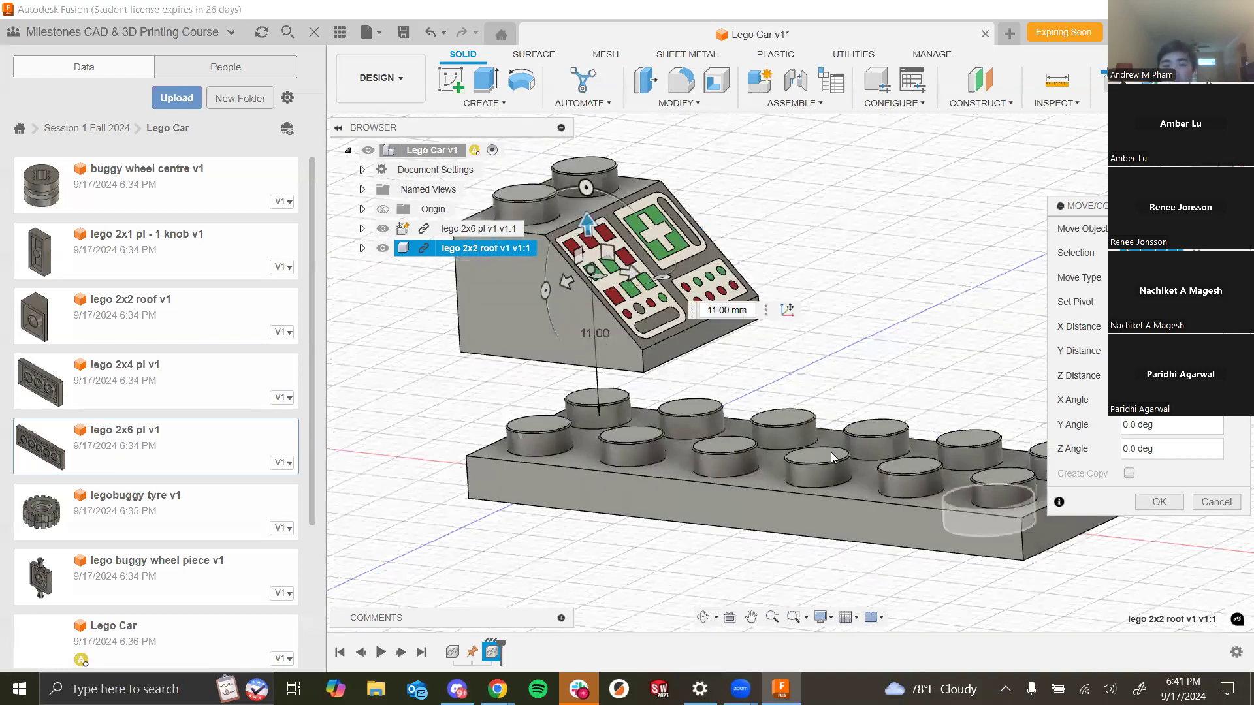
{"action": "key", "text": "alt+Tab"}
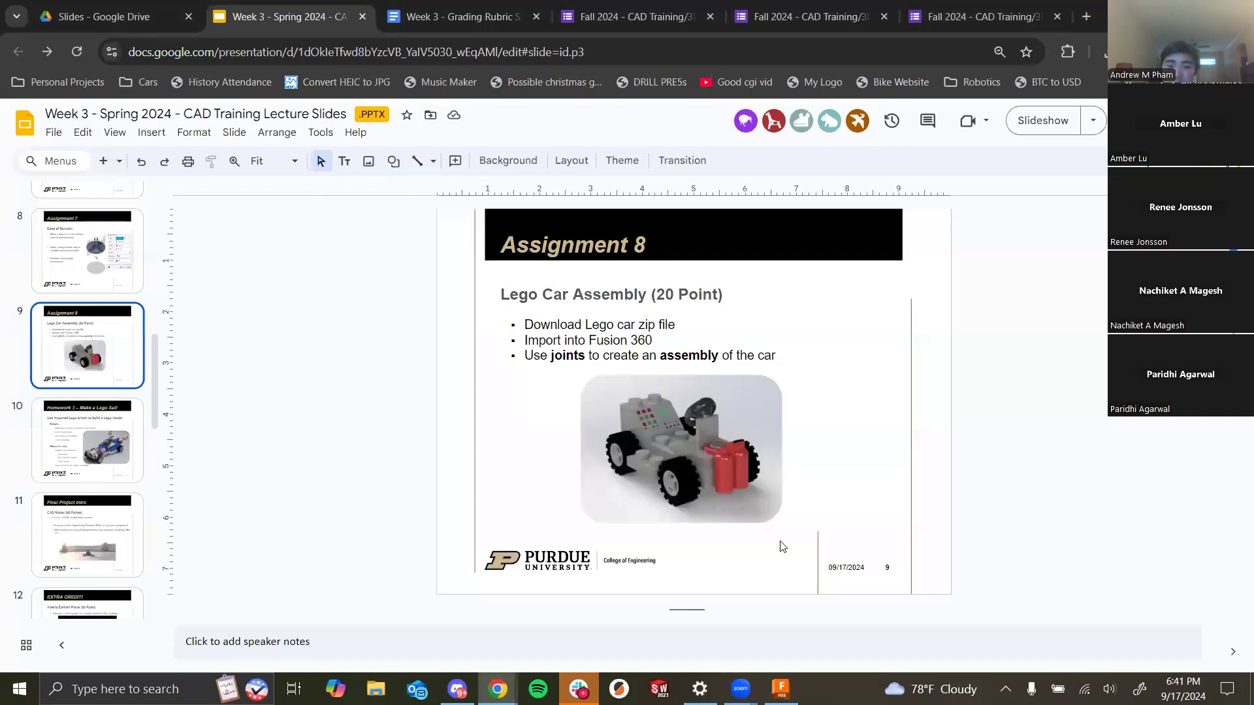
{"action": "key", "text": "alt+Tab"}
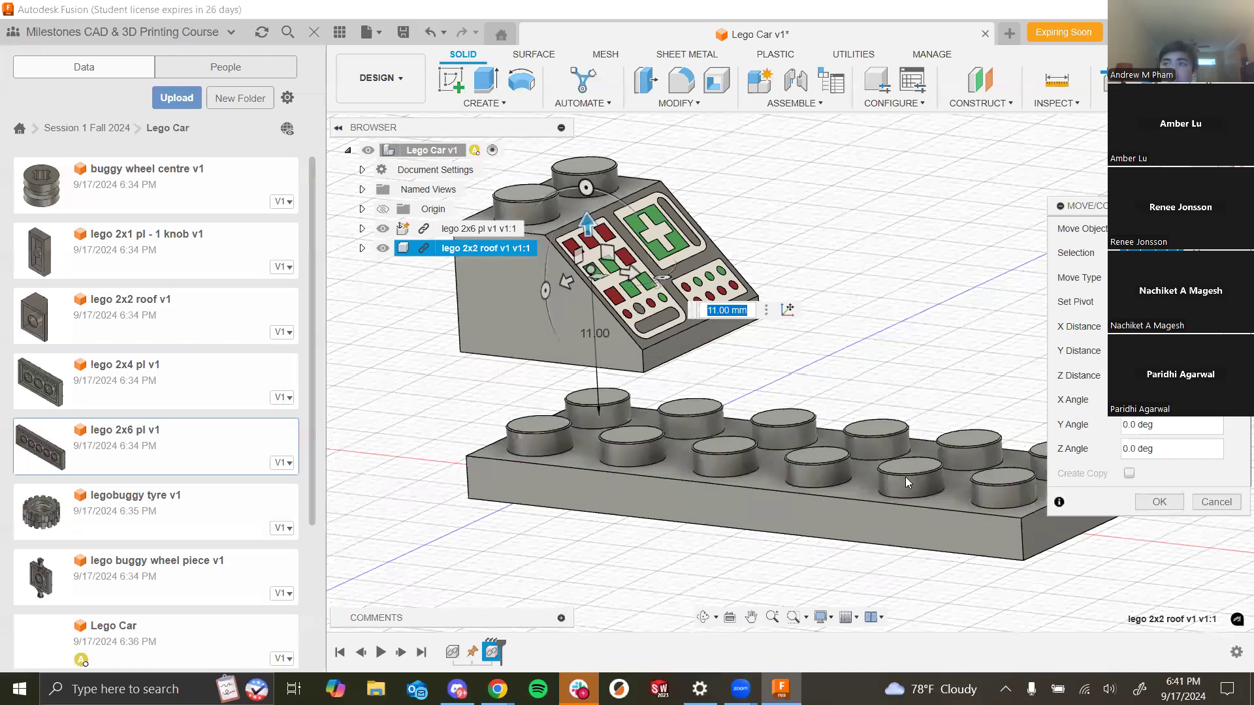
{"action": "left_click", "coordinate": [1160, 502]}
- Start a Joint, placing each origin between two edges at the matching front corners of the roof and the 2x6 plate
{"action": "middle_click_drag", "start_coordinate": [881, 369], "coordinate": [981, 273], "text": "shift"}
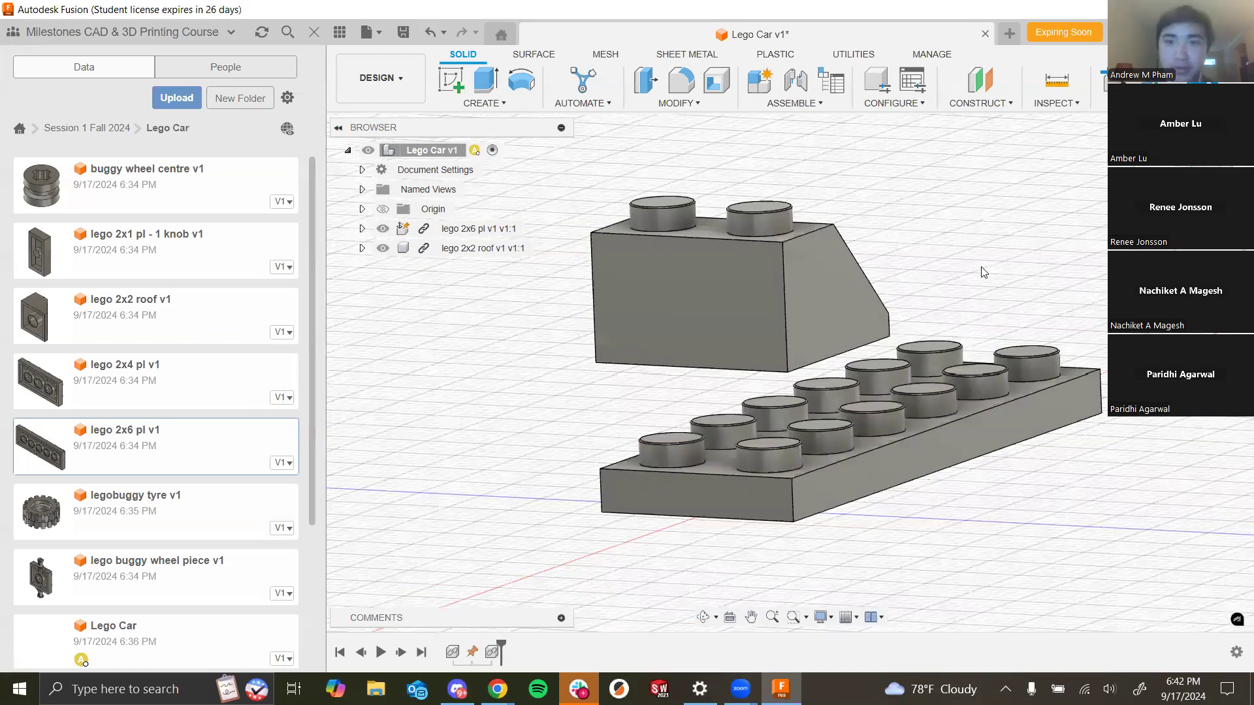
{"action": "scroll", "coordinate": [981, 273], "scroll_direction": "up", "scroll_amount": 1}
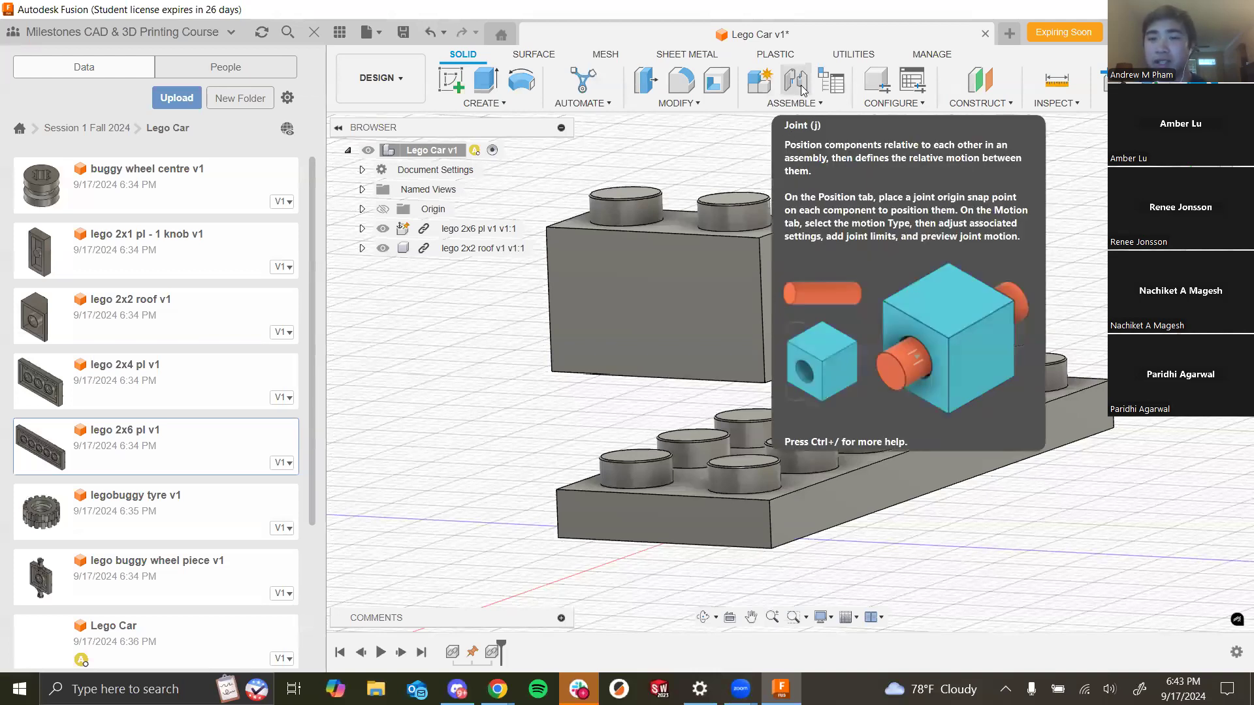
{"action": "left_click", "coordinate": [777, 105]}
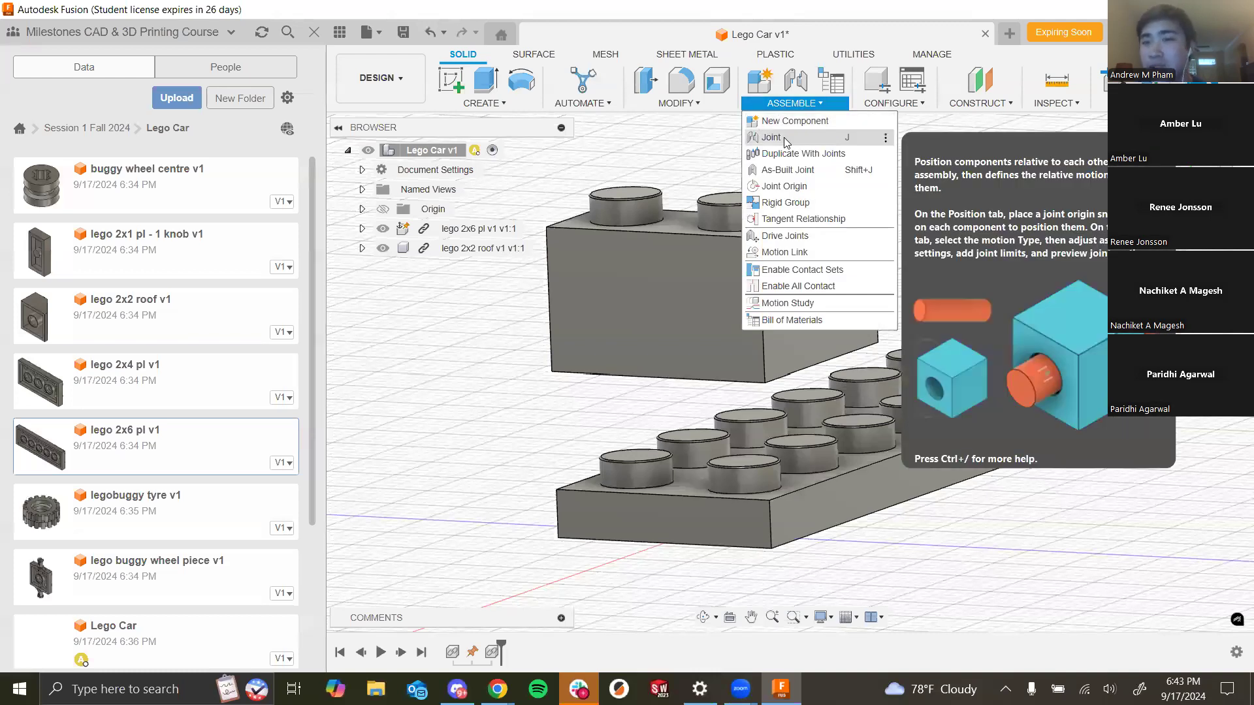
{"action": "left_click", "coordinate": [824, 143]}
{"action": "scroll", "coordinate": [466, 410], "scroll_direction": "down", "scroll_amount": 2}
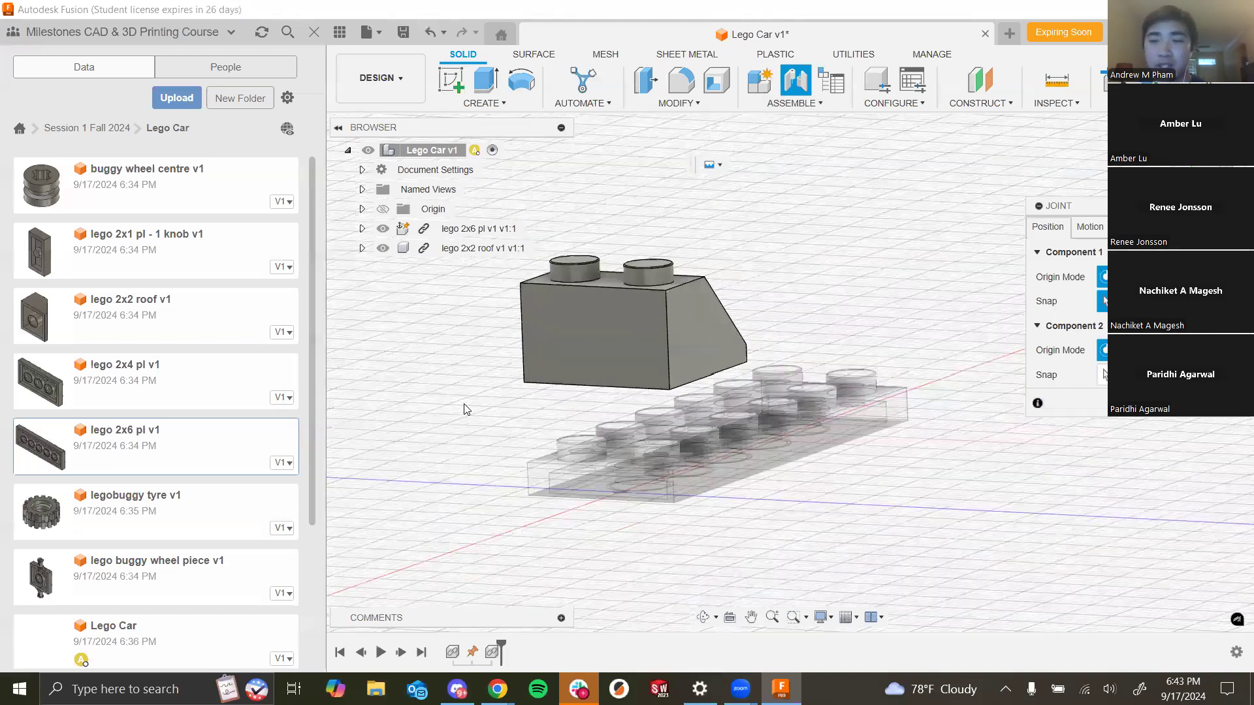
{"action": "scroll", "coordinate": [1000, 261], "scroll_direction": "down", "scroll_amount": 2}
{"action": "scroll", "coordinate": [915, 271], "scroll_direction": "up", "scroll_amount": 1}
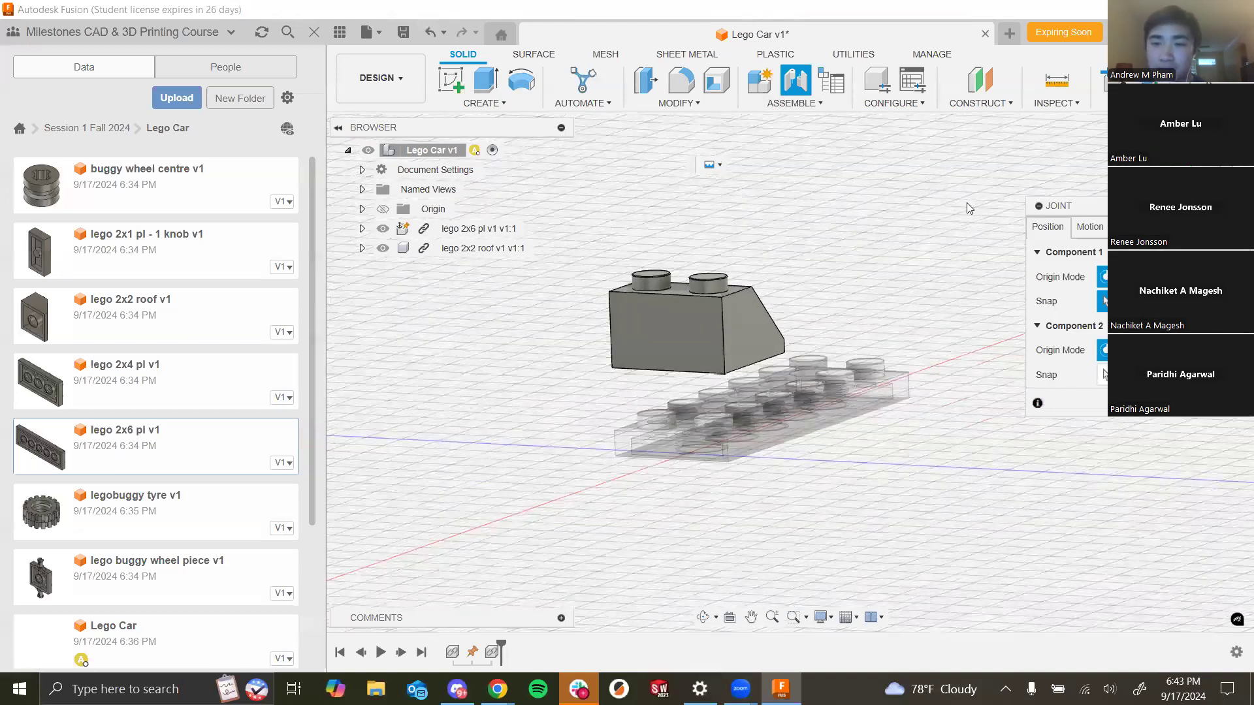
{"action": "scroll", "coordinate": [967, 203], "scroll_direction": "down", "scroll_amount": 1}
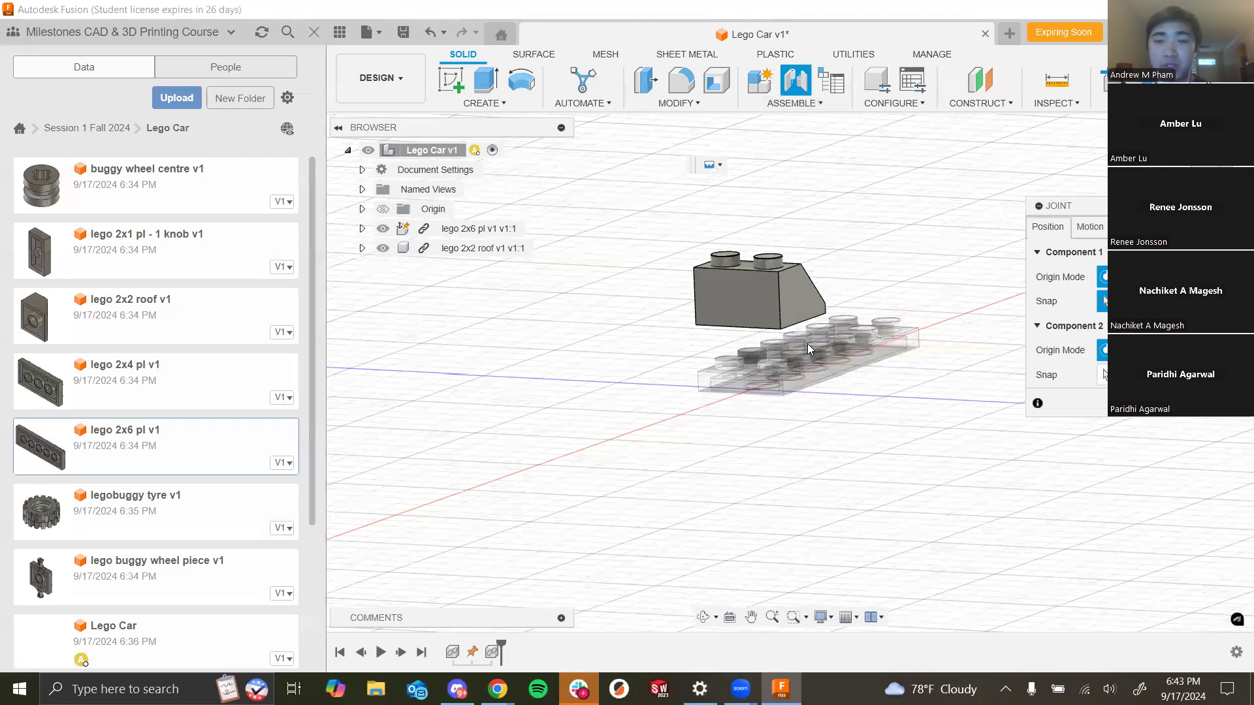
{"action": "scroll", "coordinate": [808, 344], "scroll_direction": "down", "scroll_amount": 1}
{"action": "scroll", "coordinate": [777, 413], "scroll_direction": "up", "scroll_amount": 2}
{"action": "scroll", "coordinate": [763, 493], "scroll_direction": "down", "scroll_amount": 2}
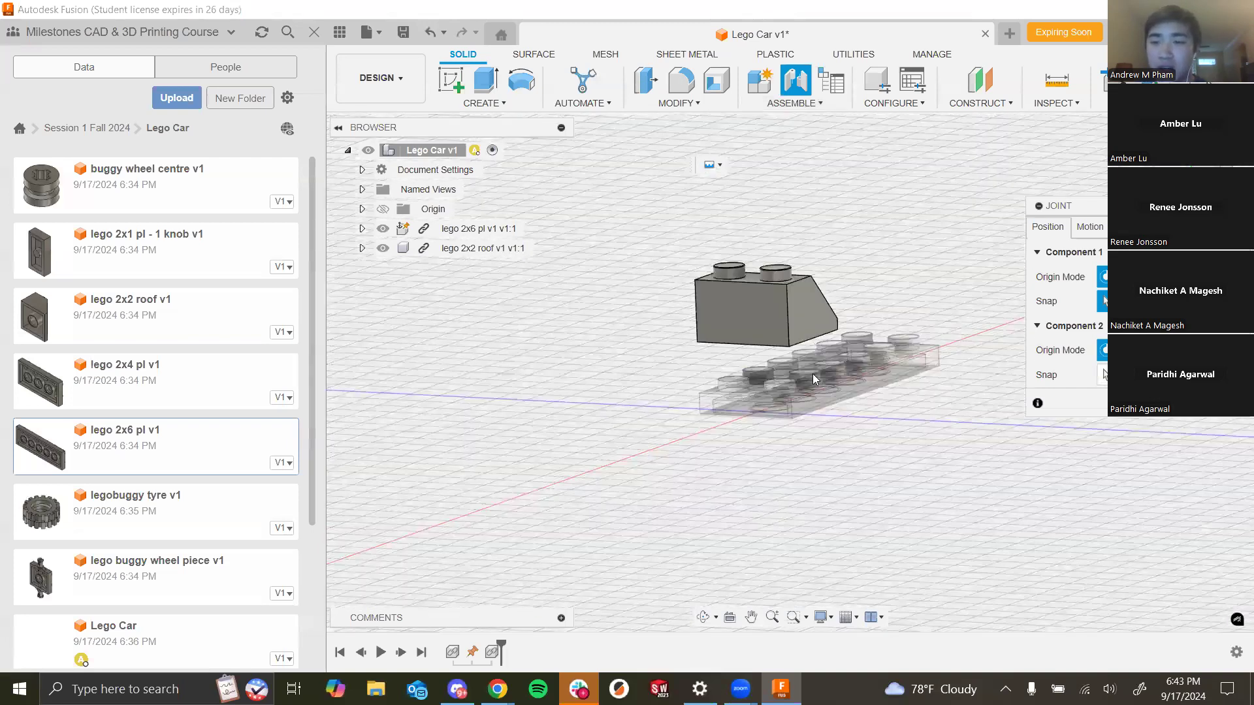
{"action": "scroll", "coordinate": [815, 372], "scroll_direction": "up", "scroll_amount": 2}
{"action": "scroll", "coordinate": [768, 400], "scroll_direction": "up", "scroll_amount": 2}
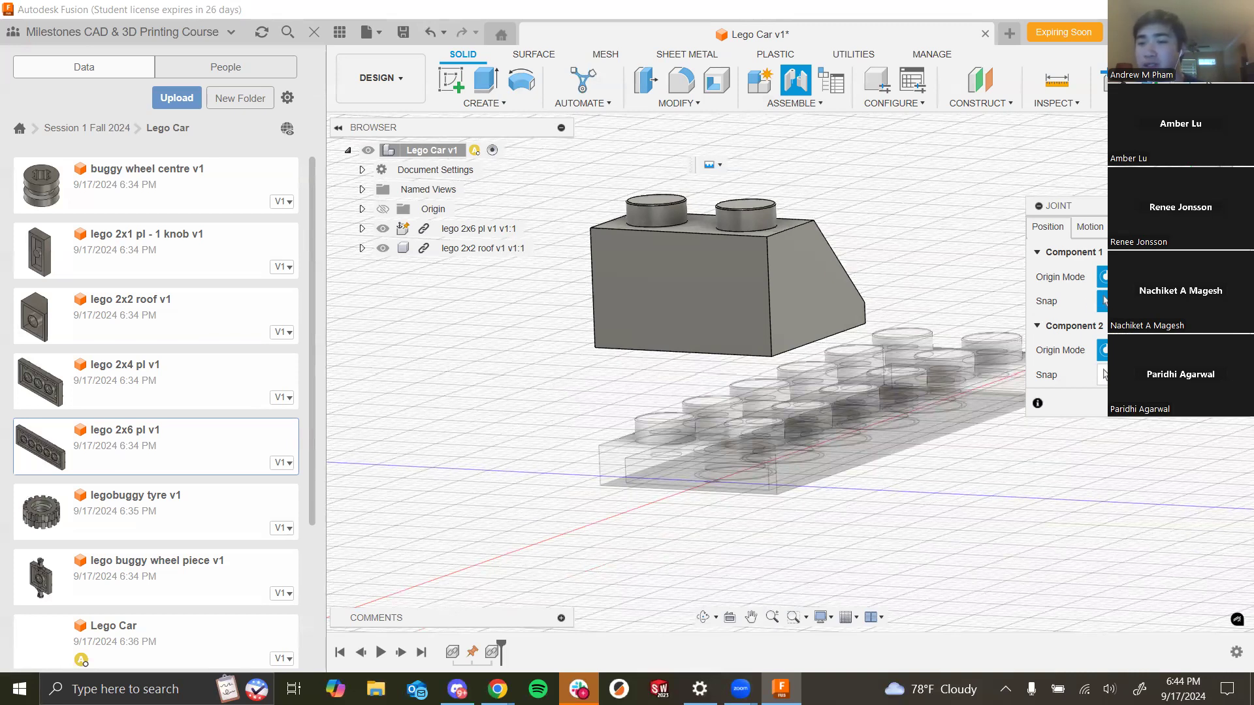
{"action": "left_click", "coordinate": [1154, 277]}
{"action": "left_click", "coordinate": [1155, 375]}
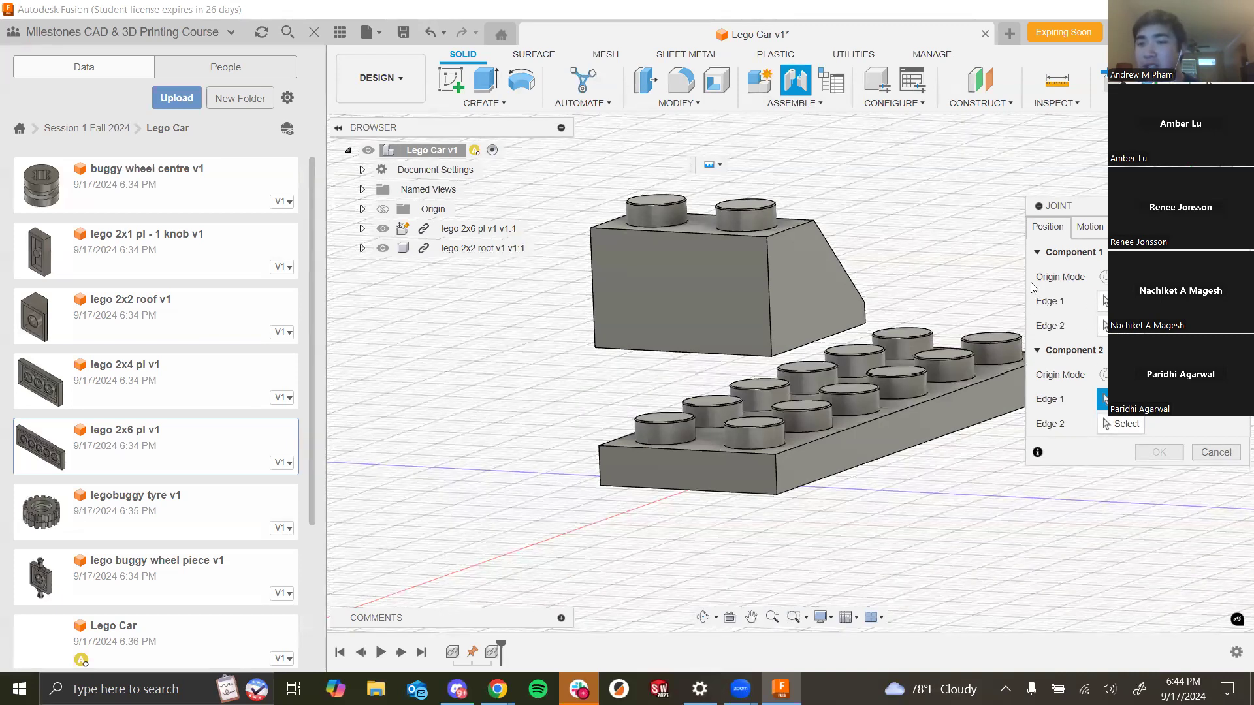
{"action": "left_click", "coordinate": [767, 222]}
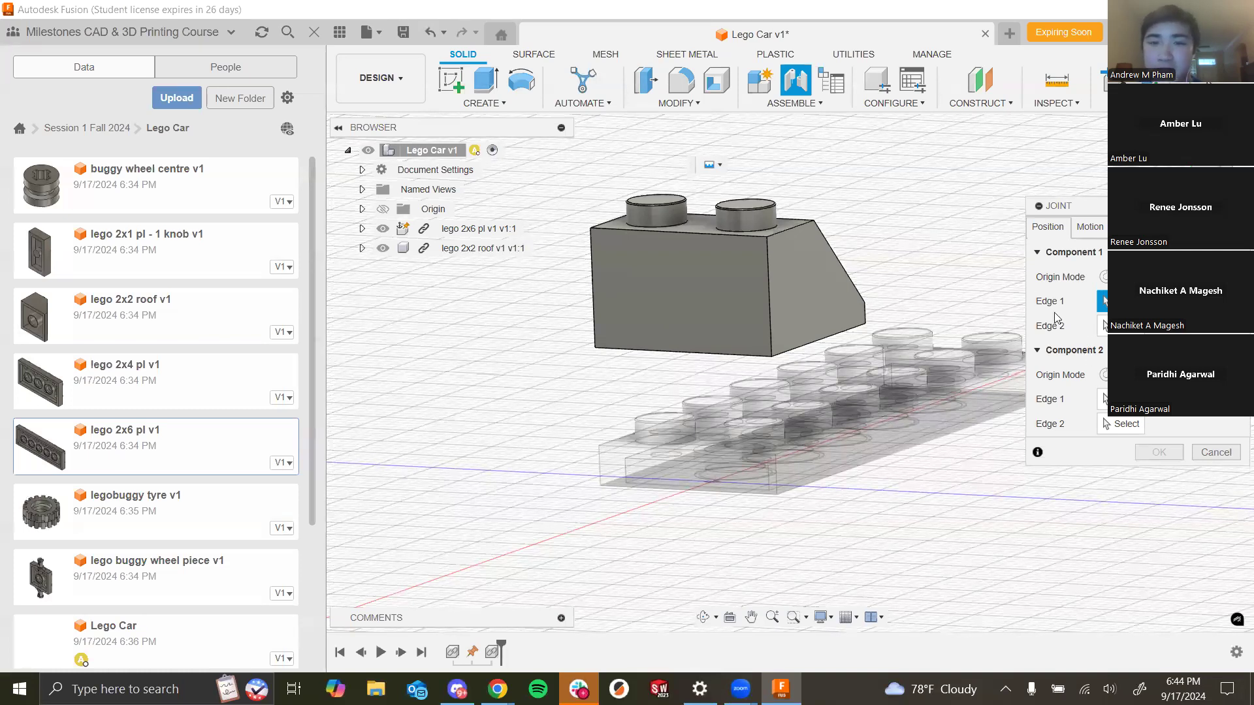
{"action": "scroll", "coordinate": [734, 543], "scroll_direction": "down", "scroll_amount": 4}
{"action": "scroll", "coordinate": [761, 493], "scroll_direction": "up", "scroll_amount": 4}
{"action": "scroll", "coordinate": [760, 493], "scroll_direction": "up", "scroll_amount": 2}
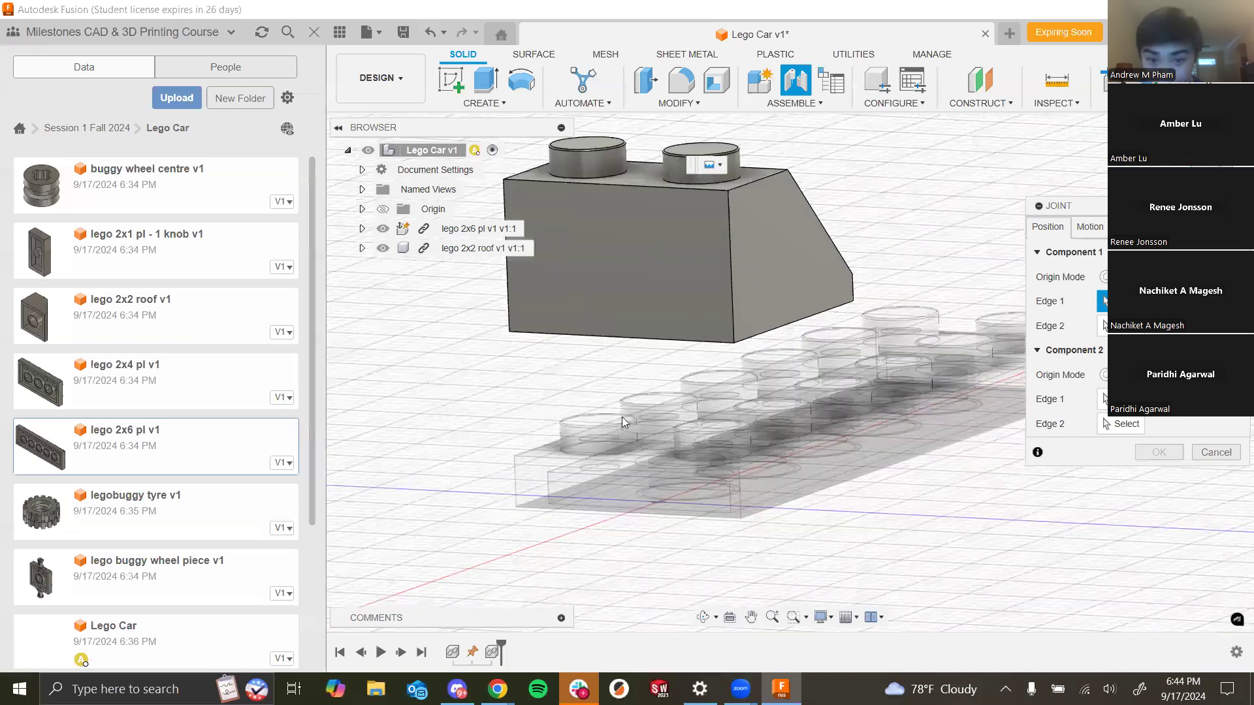
{"action": "scroll", "coordinate": [573, 544], "scroll_direction": "down", "scroll_amount": 3}
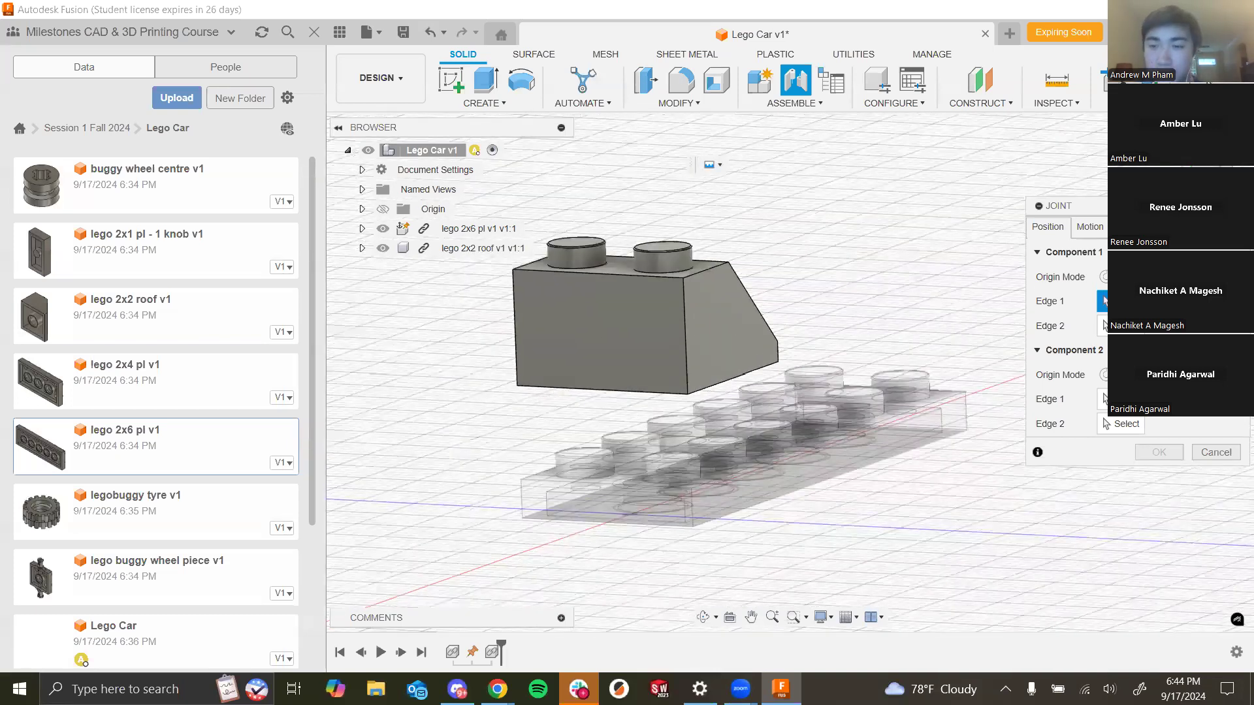
{"action": "left_click", "coordinate": [657, 393]}
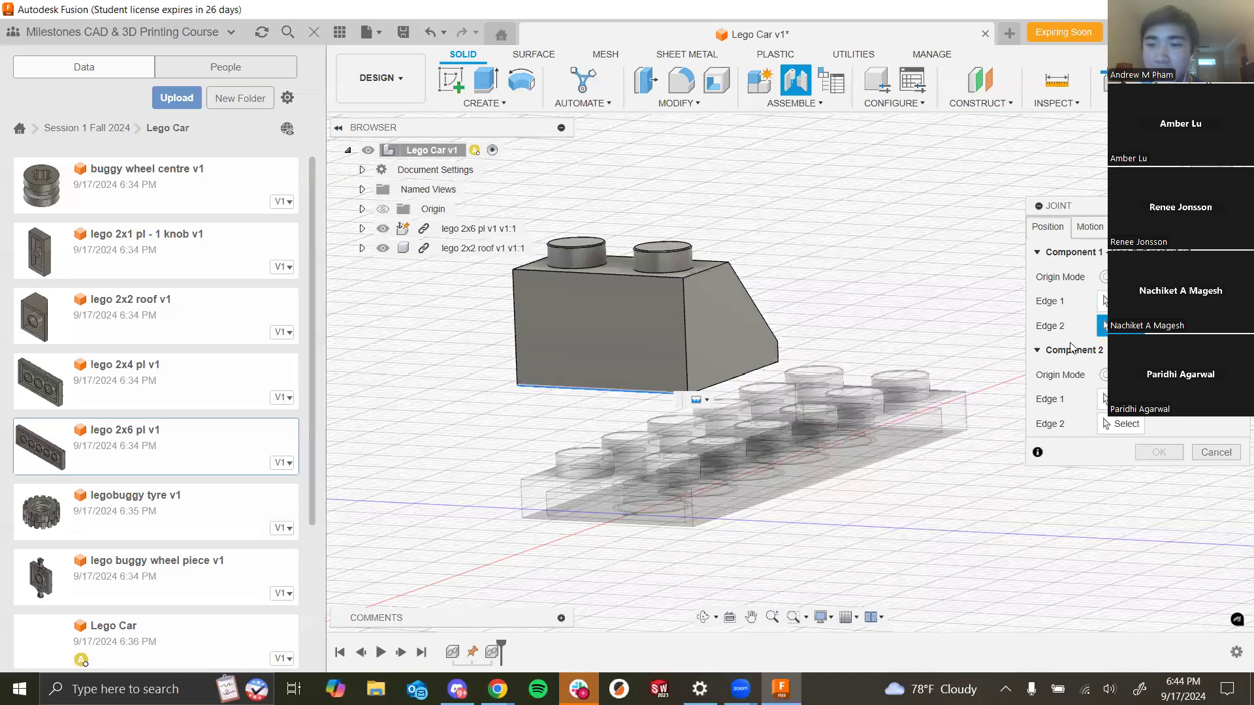
{"action": "left_click", "coordinate": [769, 367]}
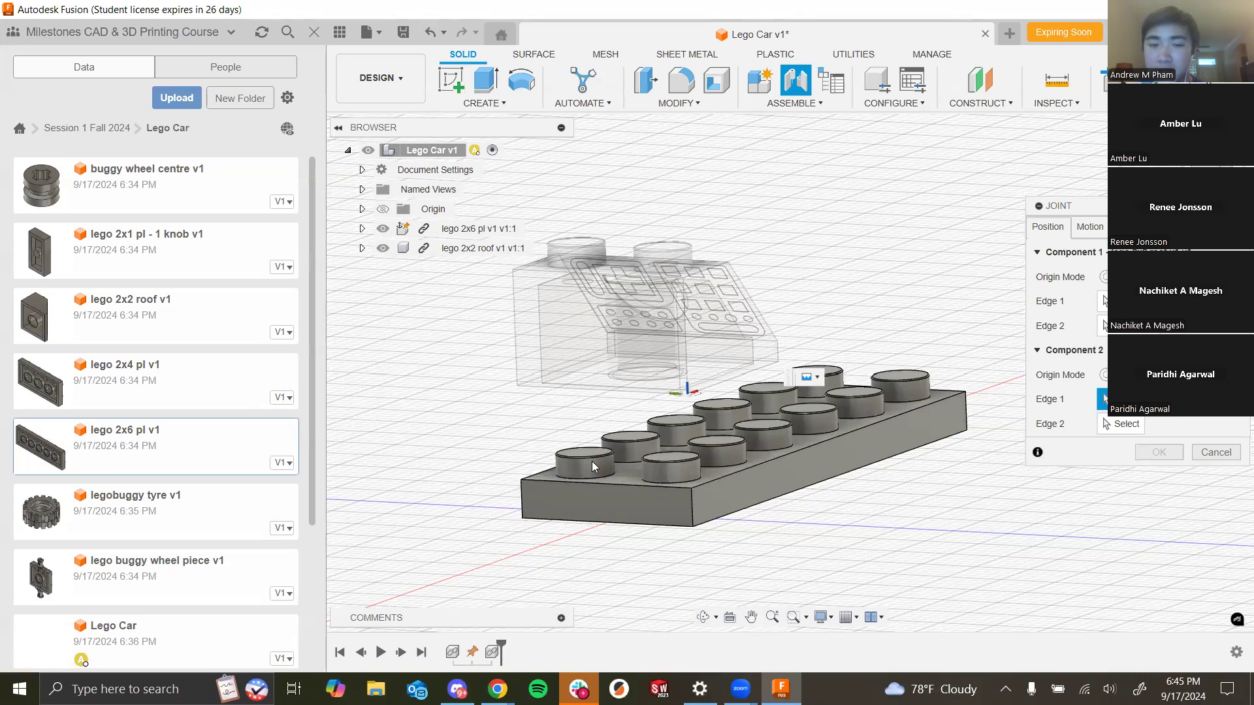
{"action": "left_click", "coordinate": [636, 486]}
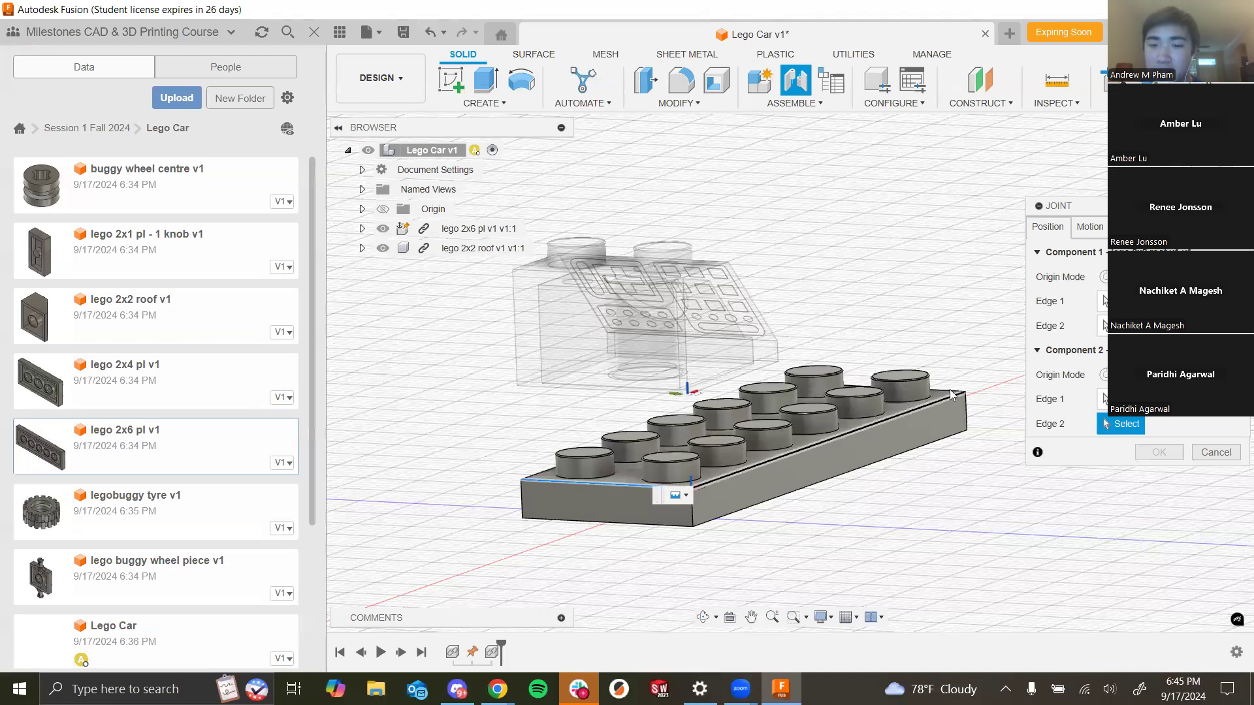
{"action": "left_click", "coordinate": [775, 459]}
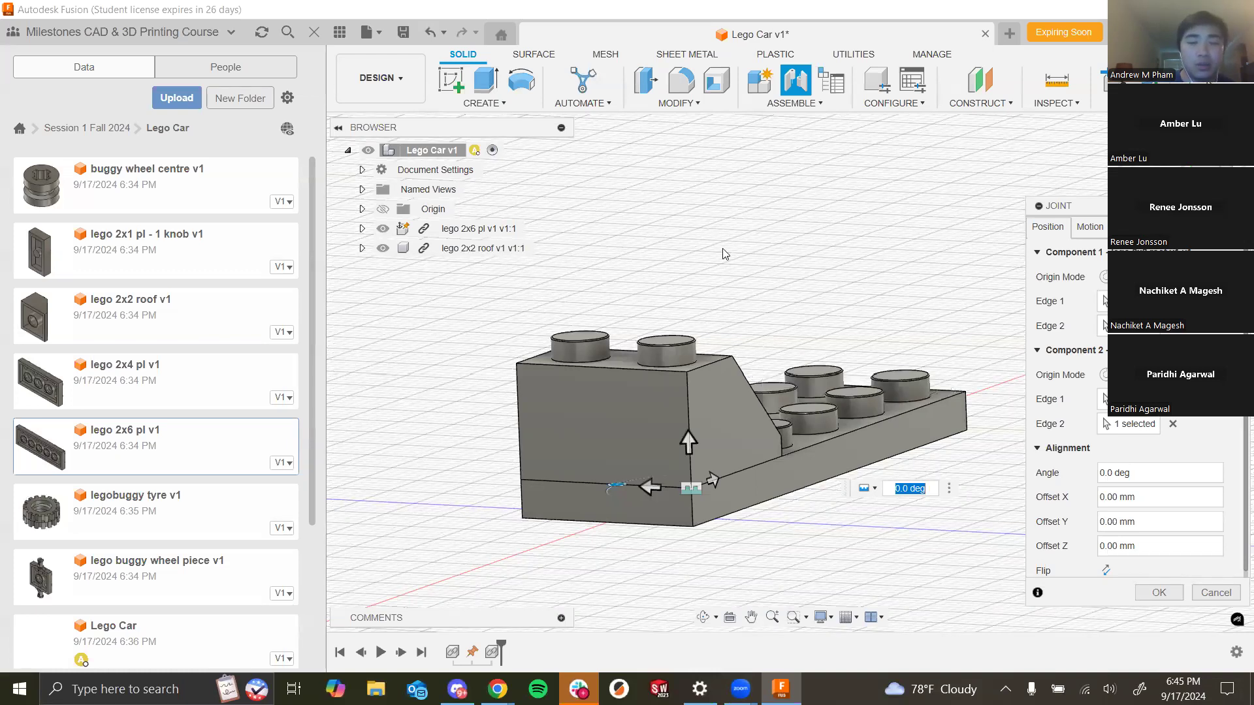
- Try flipping the roof over the joint origin and flip it back
{"action": "scroll", "coordinate": [704, 405], "scroll_direction": "up", "scroll_amount": 4}
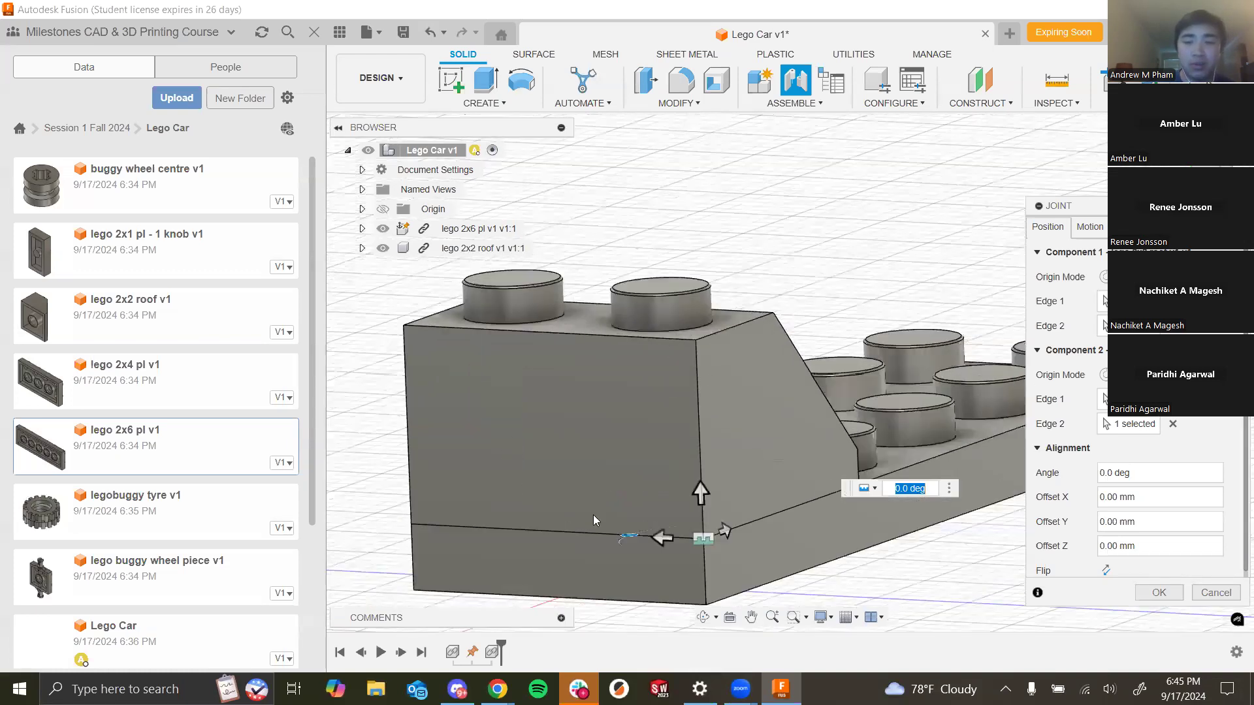
{"action": "scroll", "coordinate": [980, 250], "scroll_direction": "down", "scroll_amount": 2}
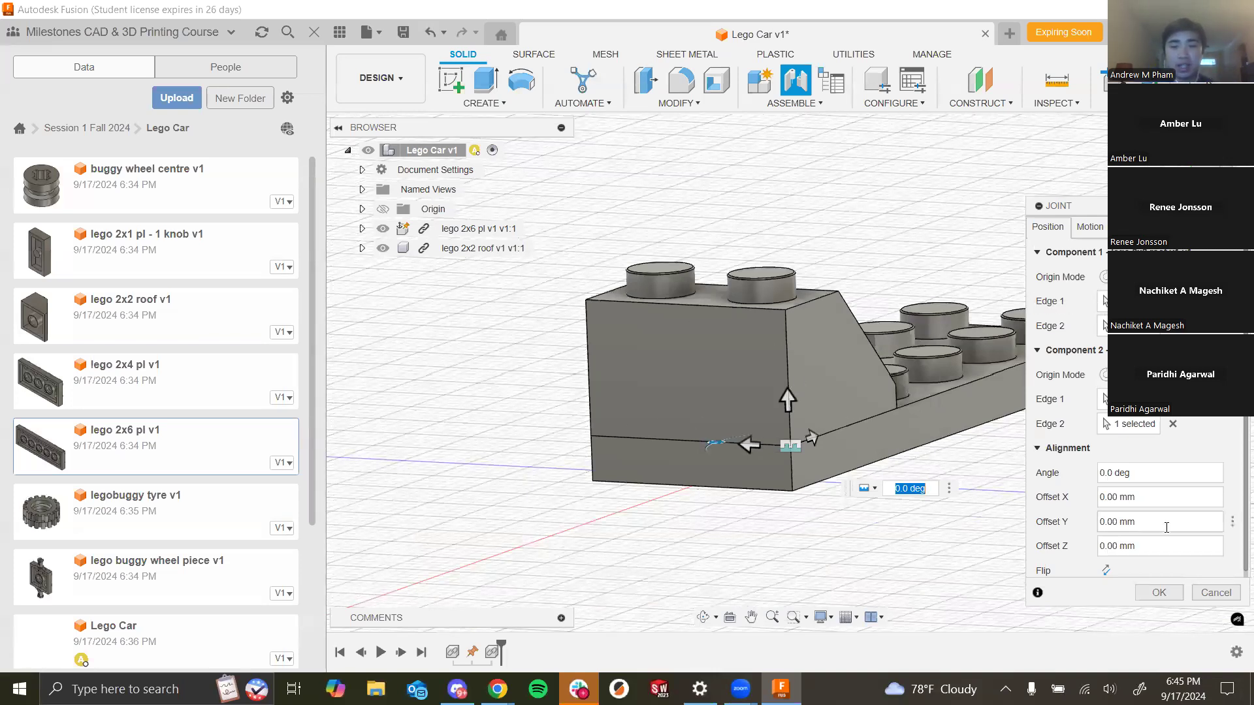
{"action": "left_click", "coordinate": [1106, 570]}
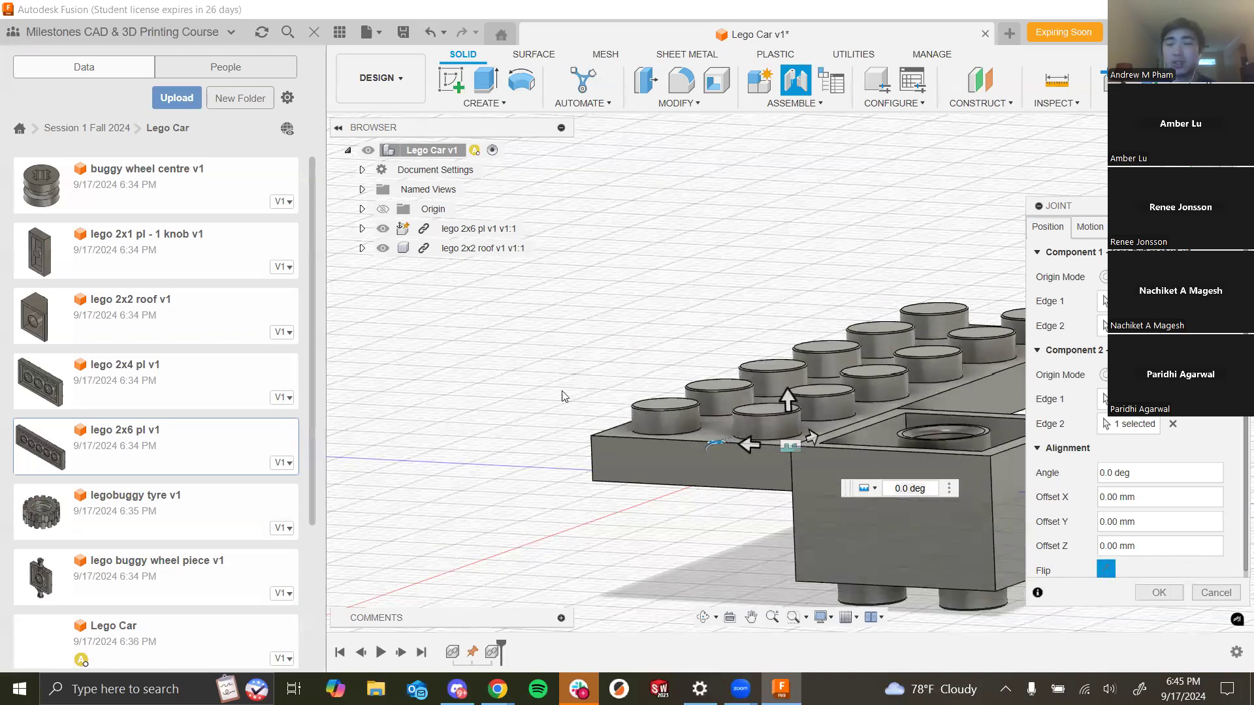
{"action": "left_click", "coordinate": [1104, 571]}
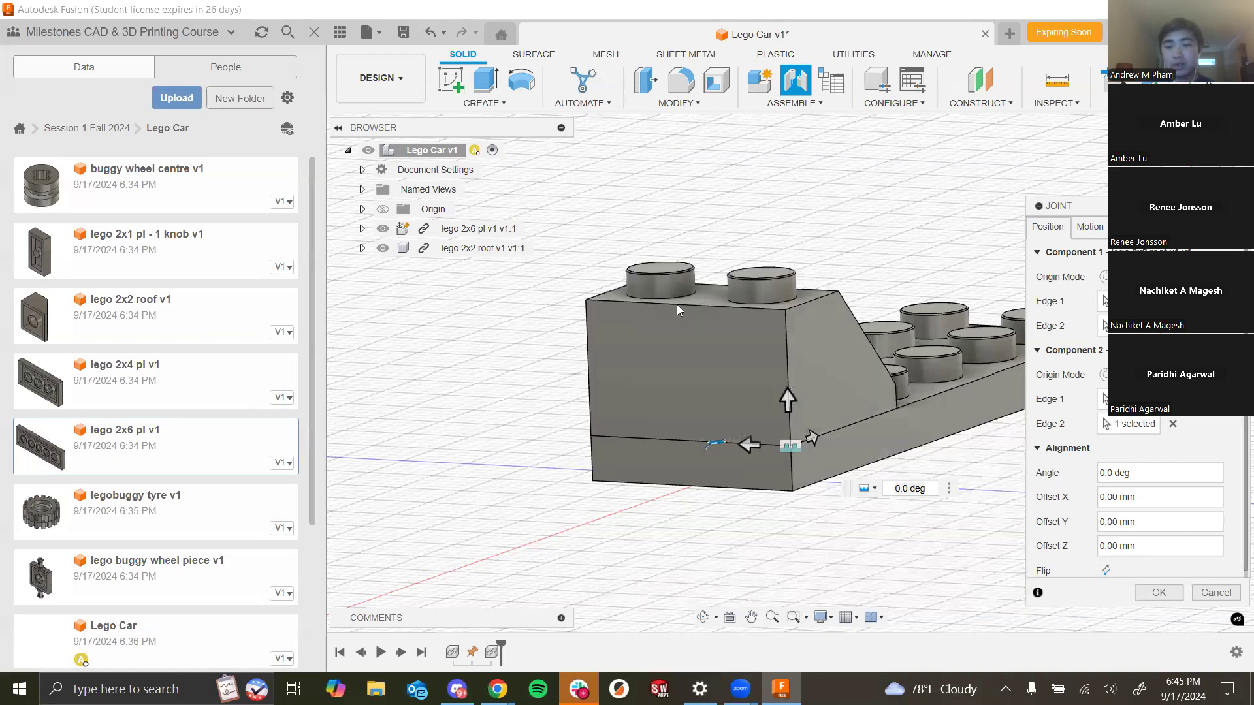
- Review the Revolute and Slider motion types, then set the joint to Rigid and create it
{"action": "left_click", "coordinate": [1089, 227]}
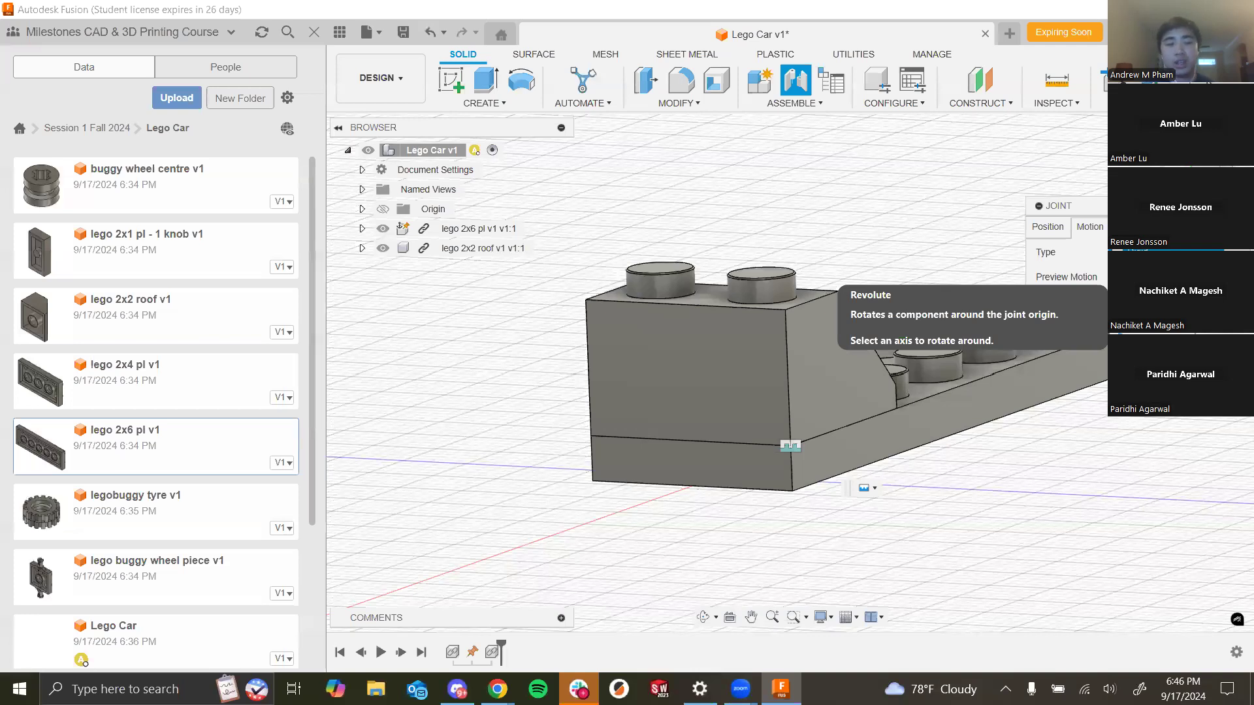
{"action": "left_click", "coordinate": [1160, 294]}
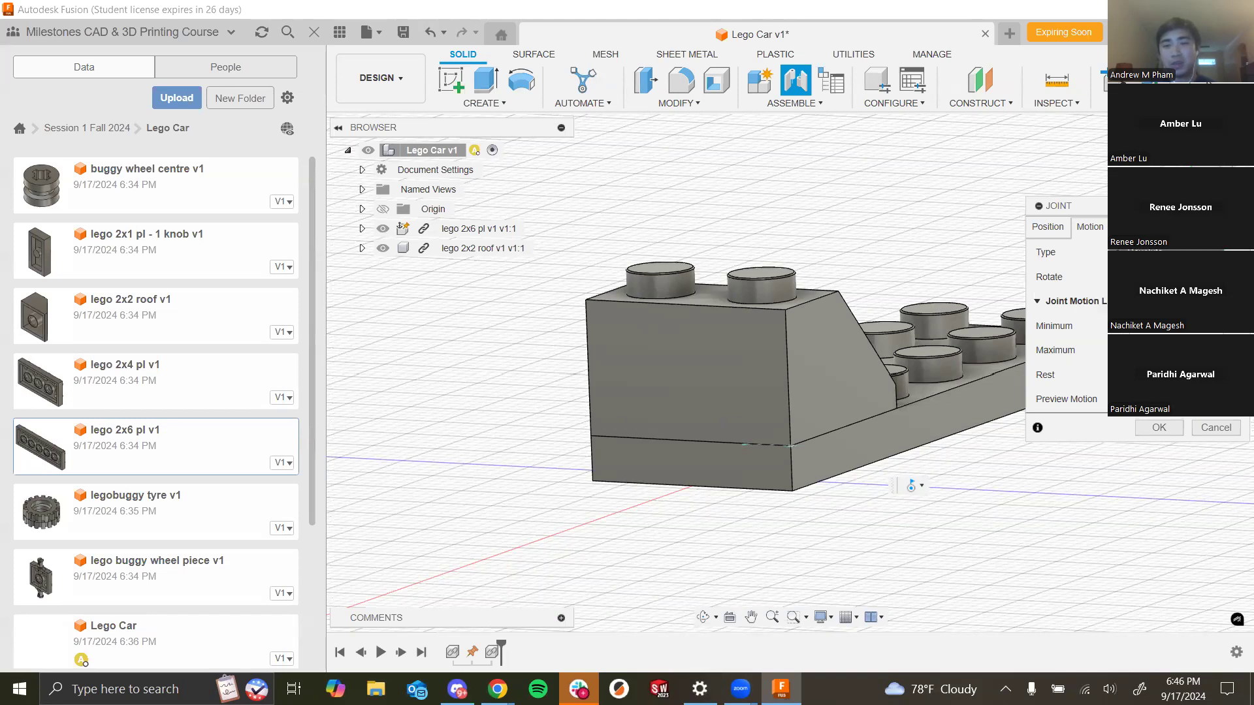
{"action": "left_click", "coordinate": [1120, 252]}
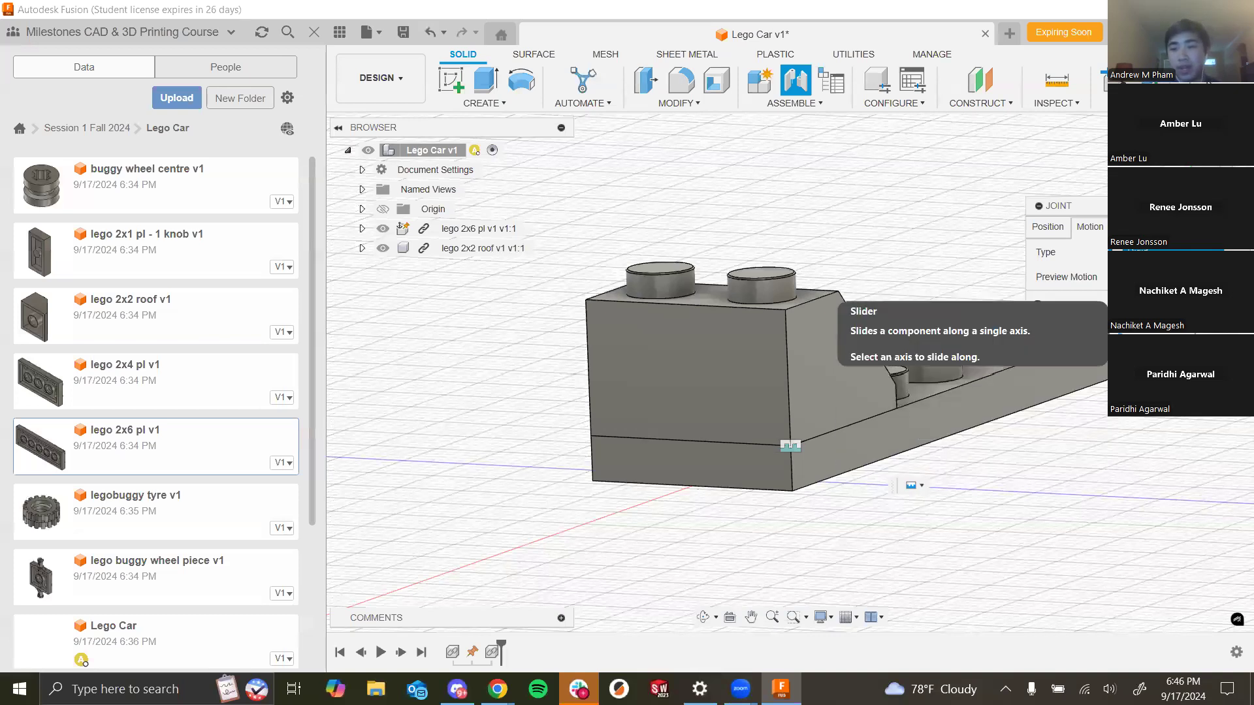
{"action": "left_click", "coordinate": [1151, 308]}
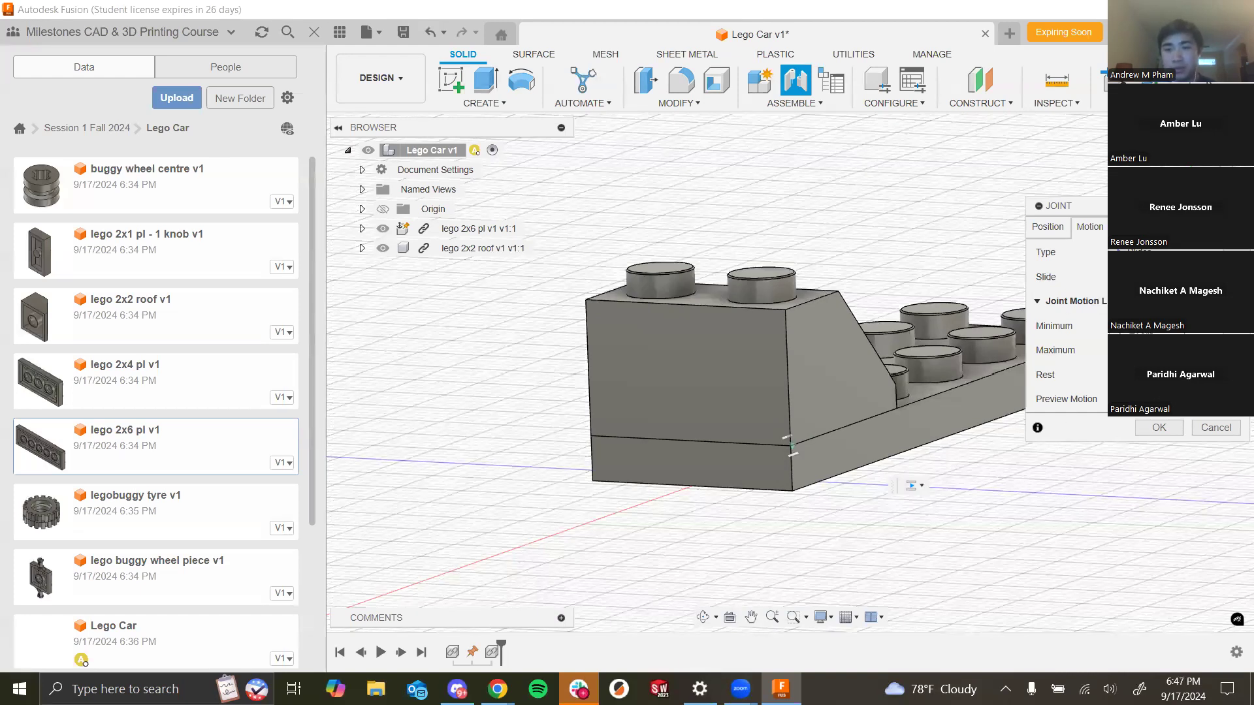
{"action": "left_click", "coordinate": [1118, 252]}
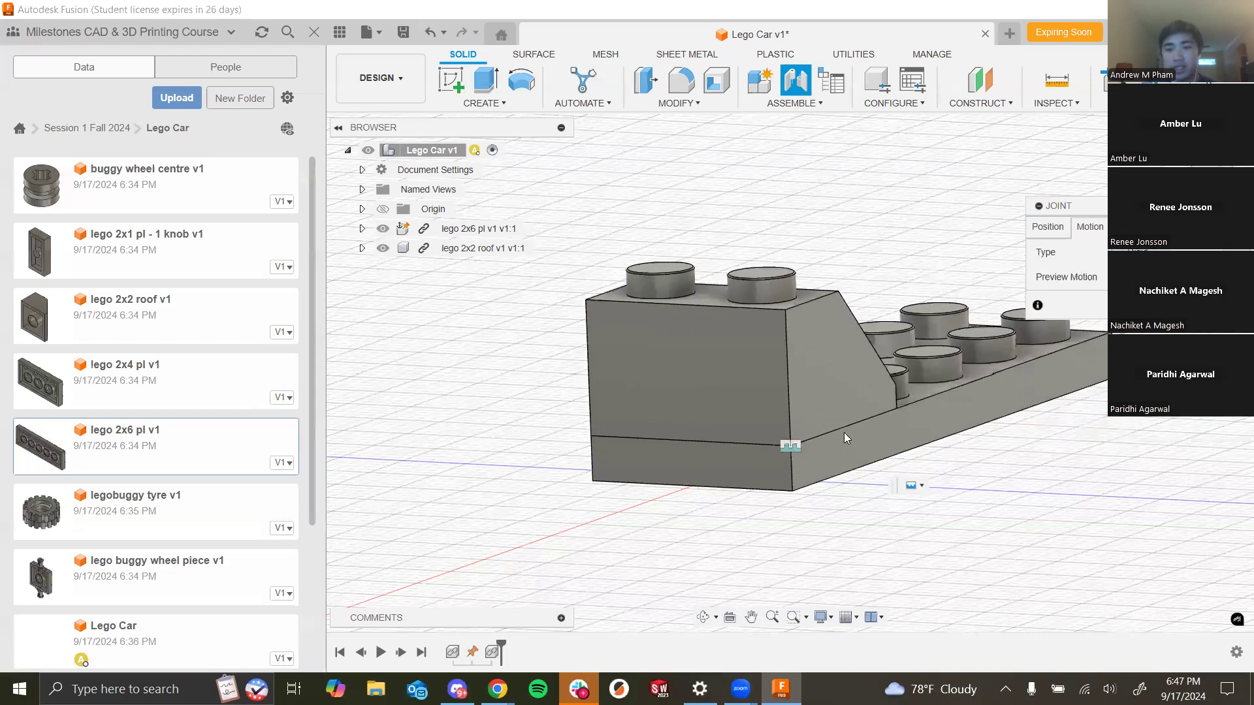
{"action": "left_click", "coordinate": [1169, 305]}
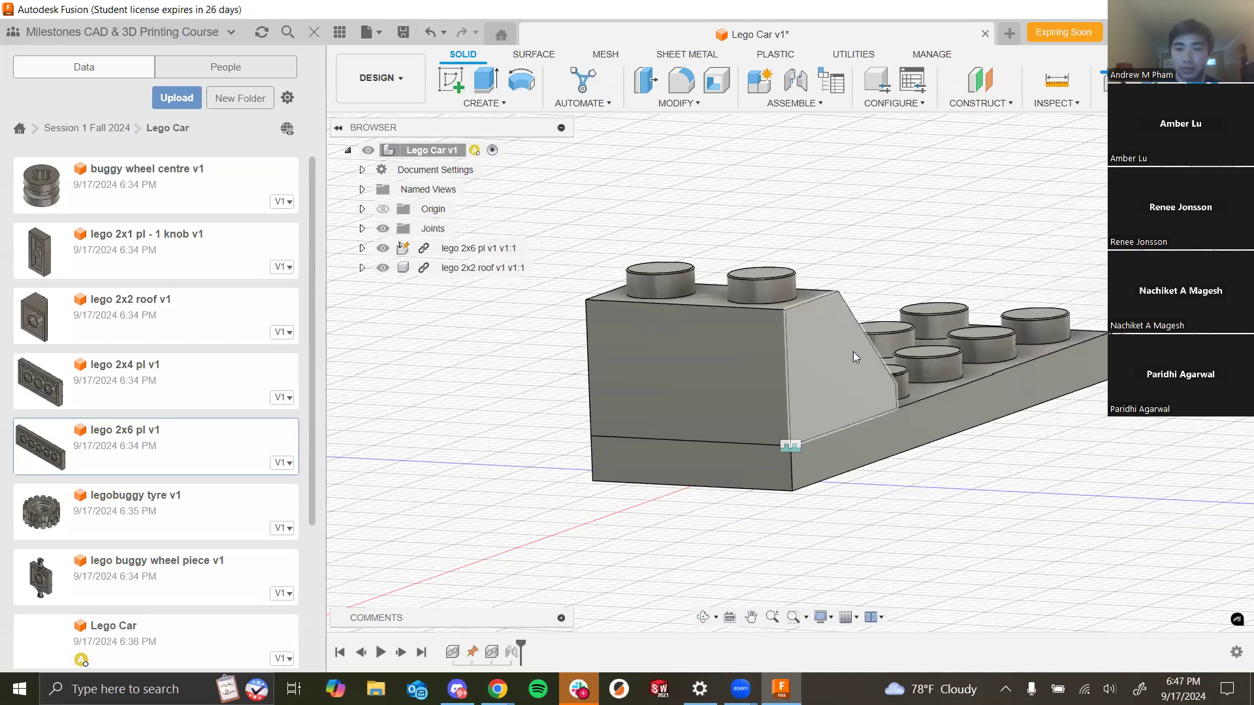
{"action": "scroll", "coordinate": [1006, 317], "scroll_direction": "down", "scroll_amount": 2}
{"action": "middle_click_drag", "start_coordinate": [1007, 317], "coordinate": [770, 240], "text": "shift"}
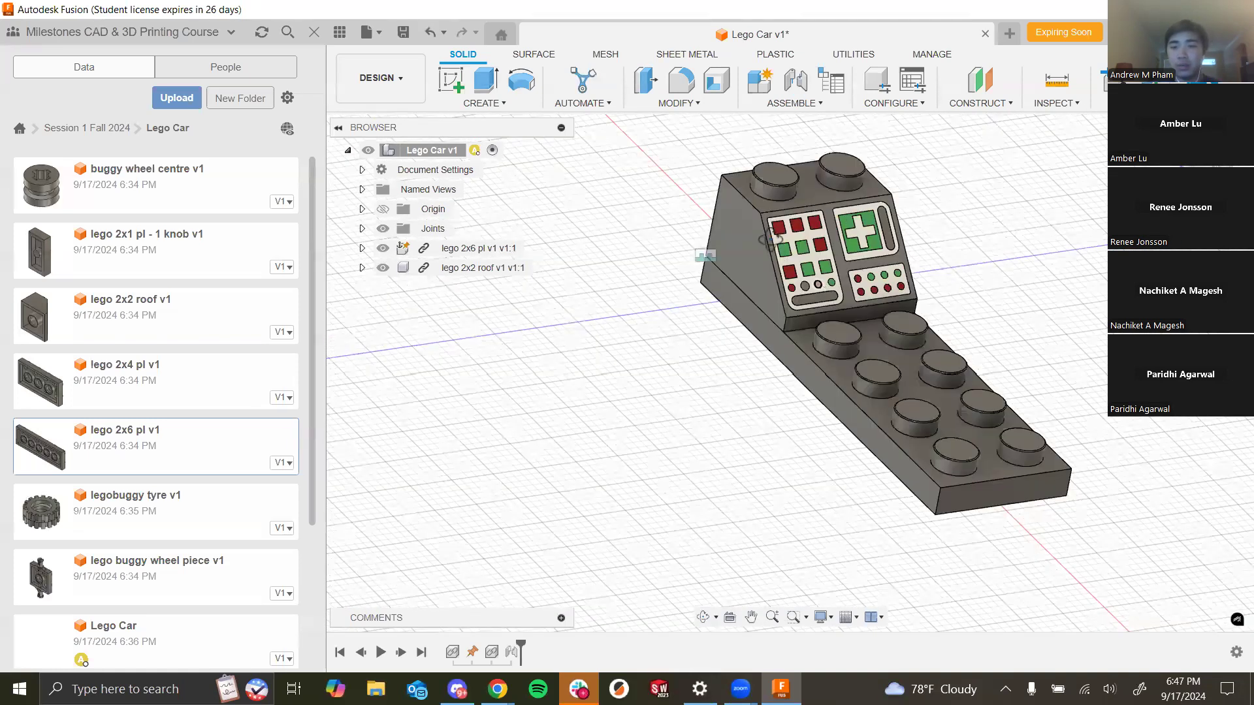
{"action": "left_click_drag", "start_coordinate": [838, 334], "coordinate": [839, 294], "text": "shift"}
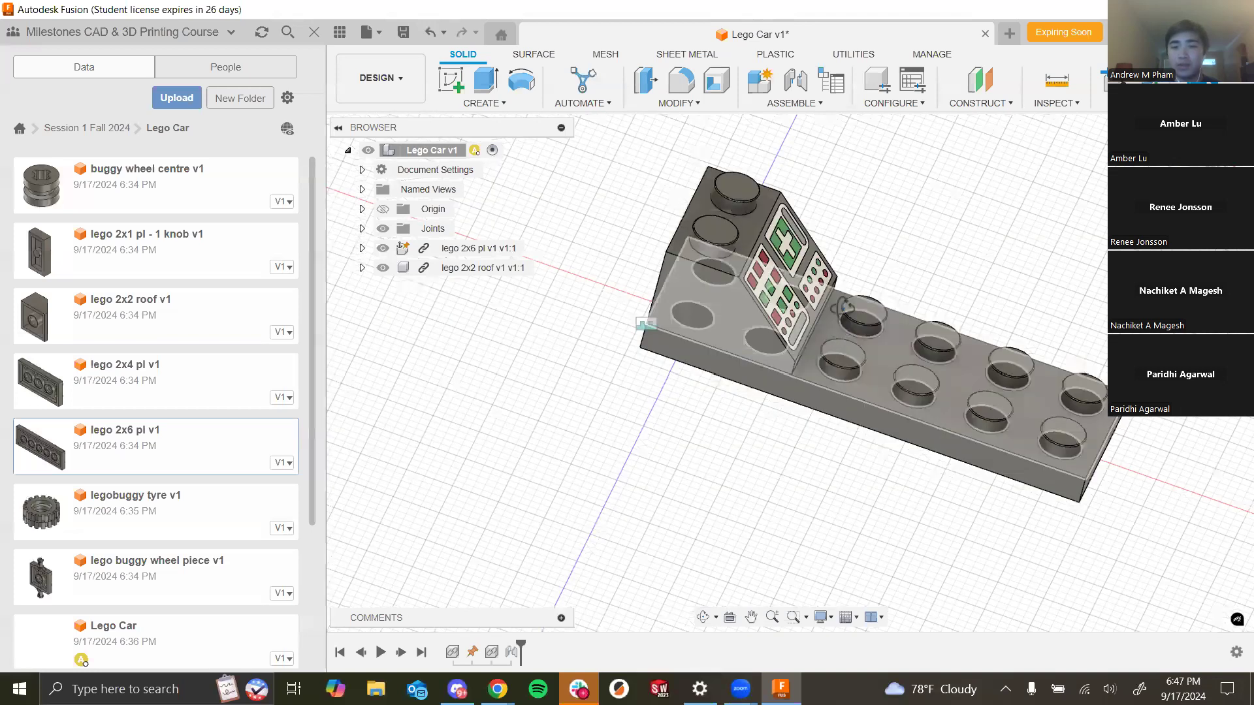
- Insert lego buggy wheel piece v1 into the Lego Car design and move it 9 mm below the 2x6 plate
{"action": "middle_click_drag", "start_coordinate": [739, 349], "coordinate": [601, 323], "text": "shift"}
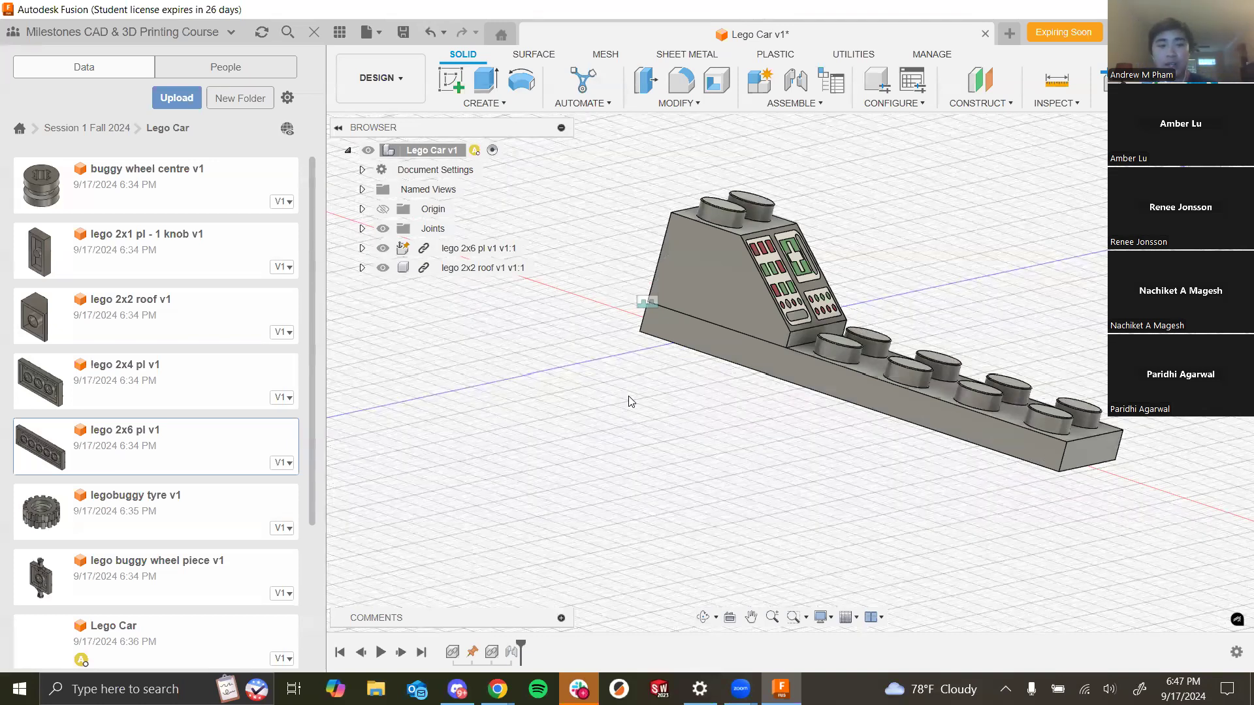
{"action": "middle_click_drag", "start_coordinate": [1110, 328], "coordinate": [777, 253], "text": "shift"}
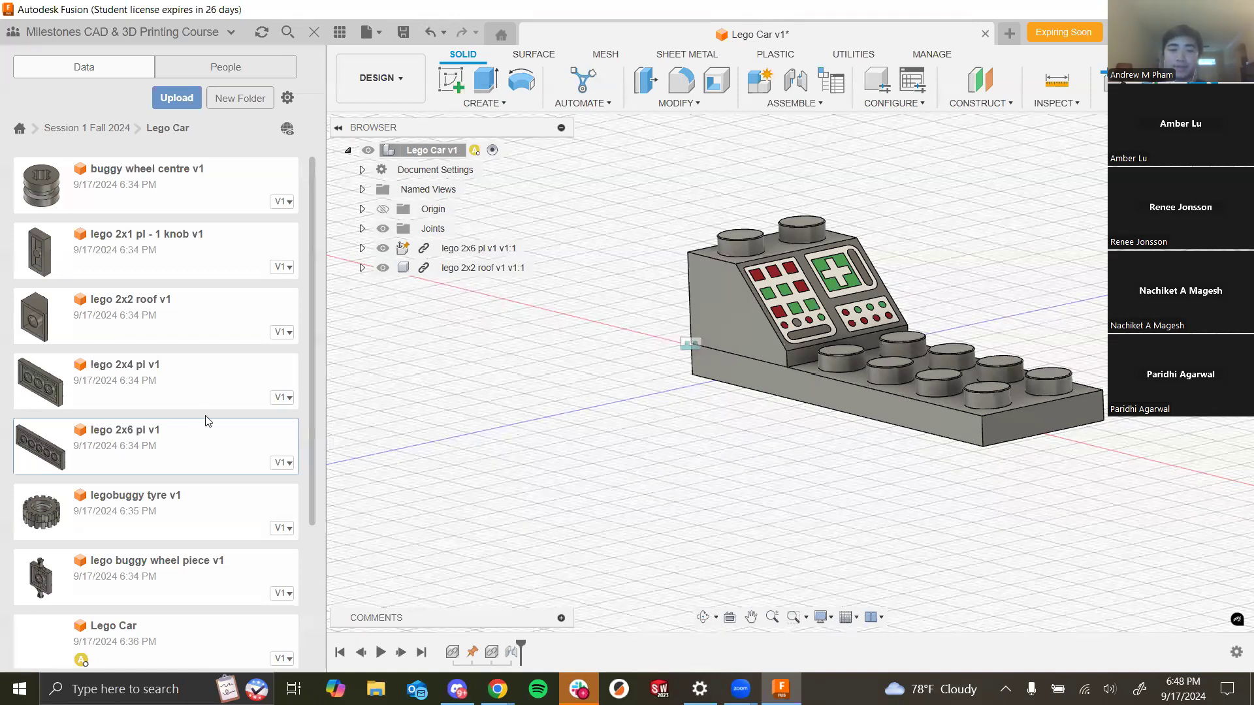
{"action": "scroll", "coordinate": [156, 380], "scroll_direction": "down", "scroll_amount": 3}
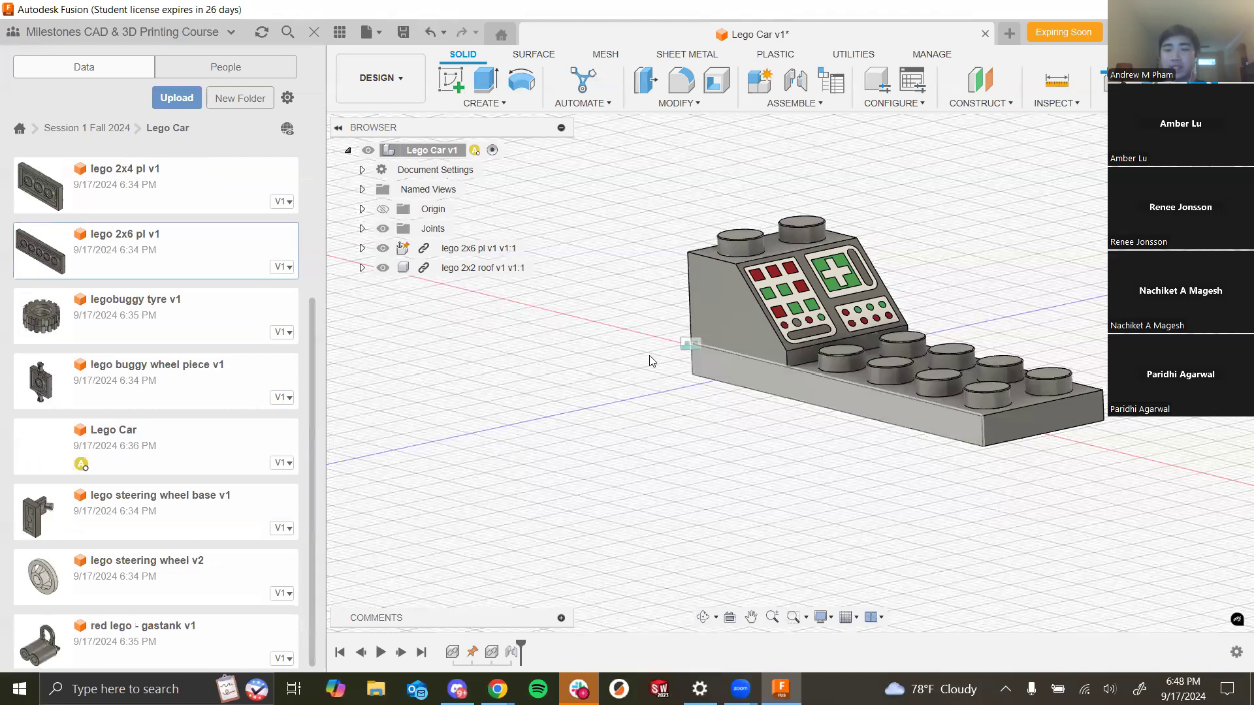
{"action": "scroll", "coordinate": [831, 385], "scroll_direction": "down", "scroll_amount": 3}
{"action": "scroll", "coordinate": [689, 413], "scroll_direction": "up", "scroll_amount": 4}
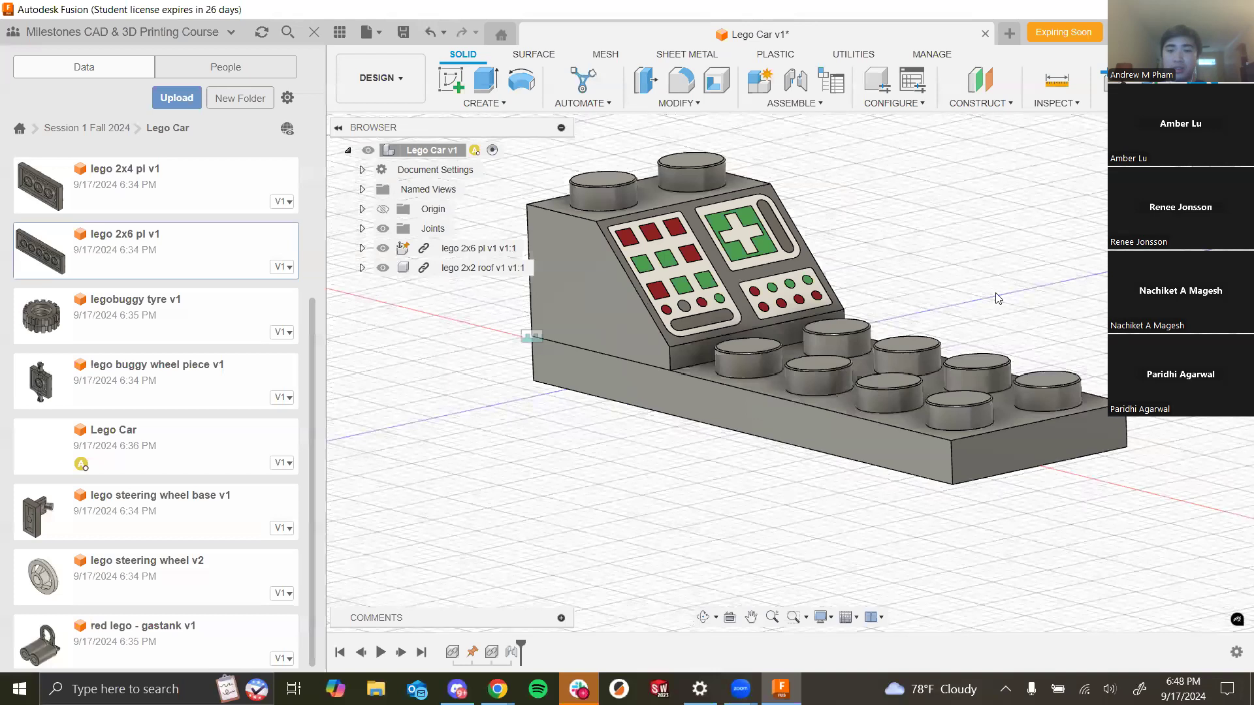
{"action": "scroll", "coordinate": [996, 300], "scroll_direction": "down", "scroll_amount": 2}
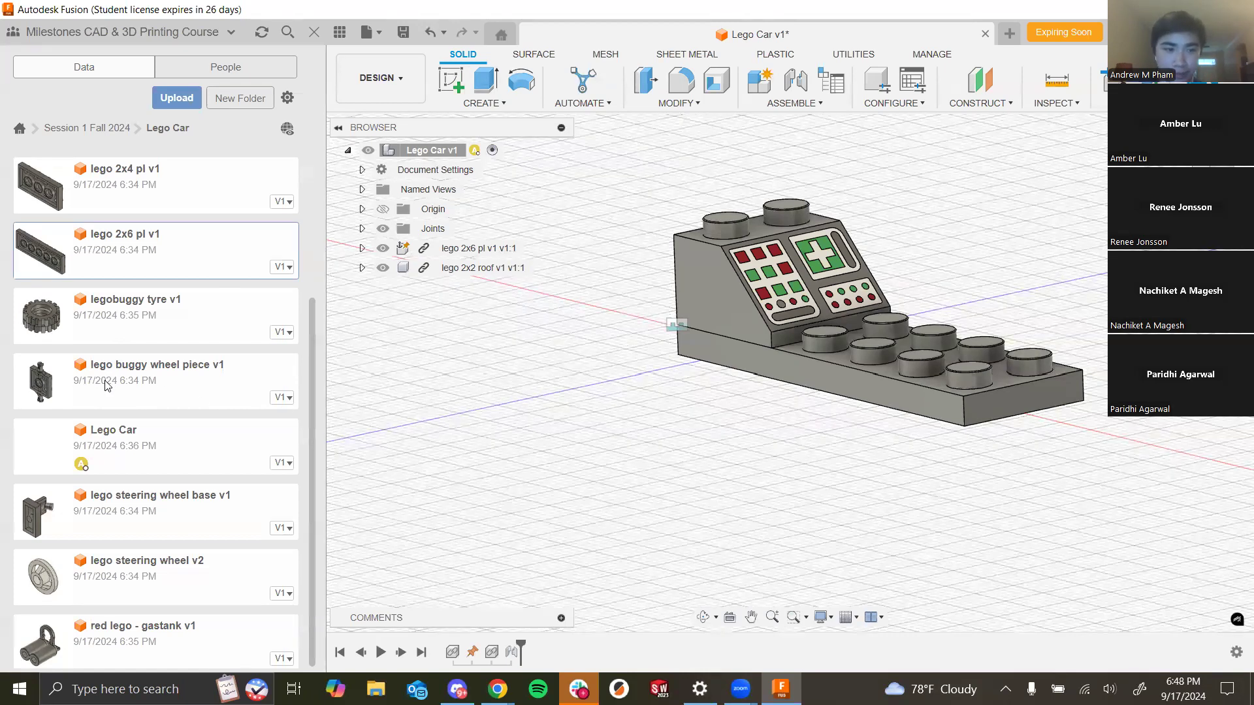
{"action": "left_click_drag", "start_coordinate": [244, 387], "coordinate": [689, 379]}
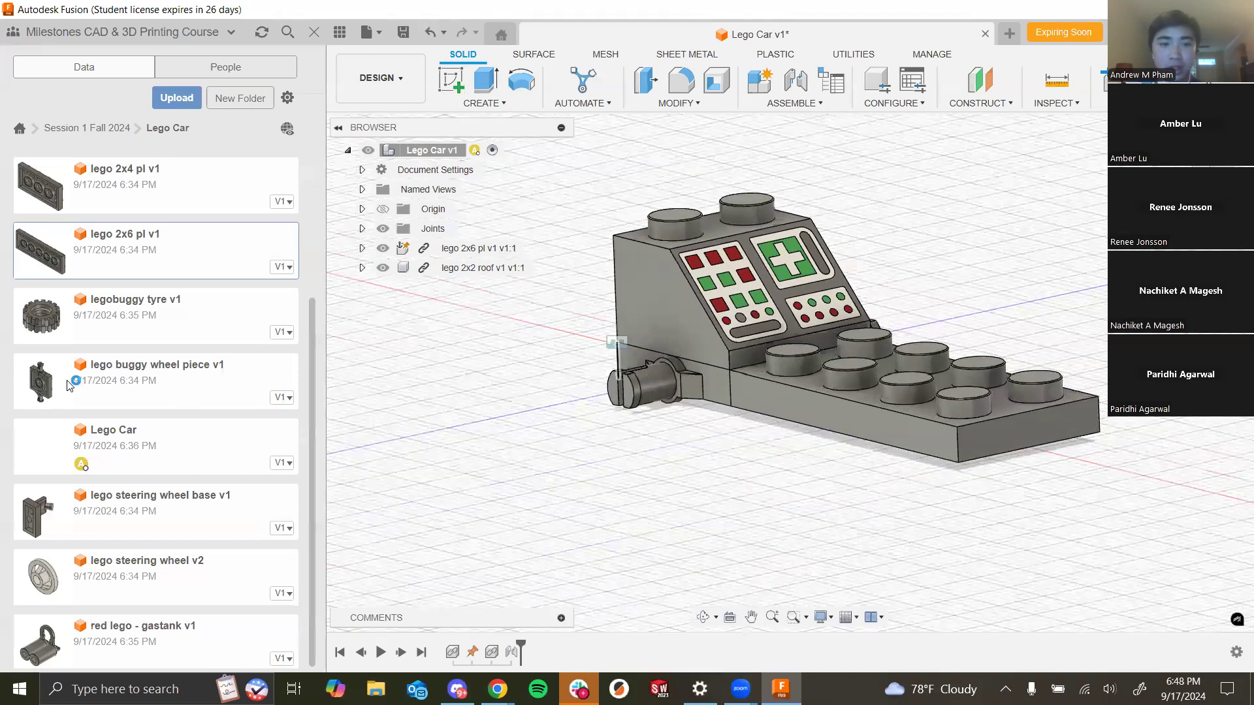
{"action": "left_click_drag", "start_coordinate": [625, 363], "coordinate": [630, 466]}
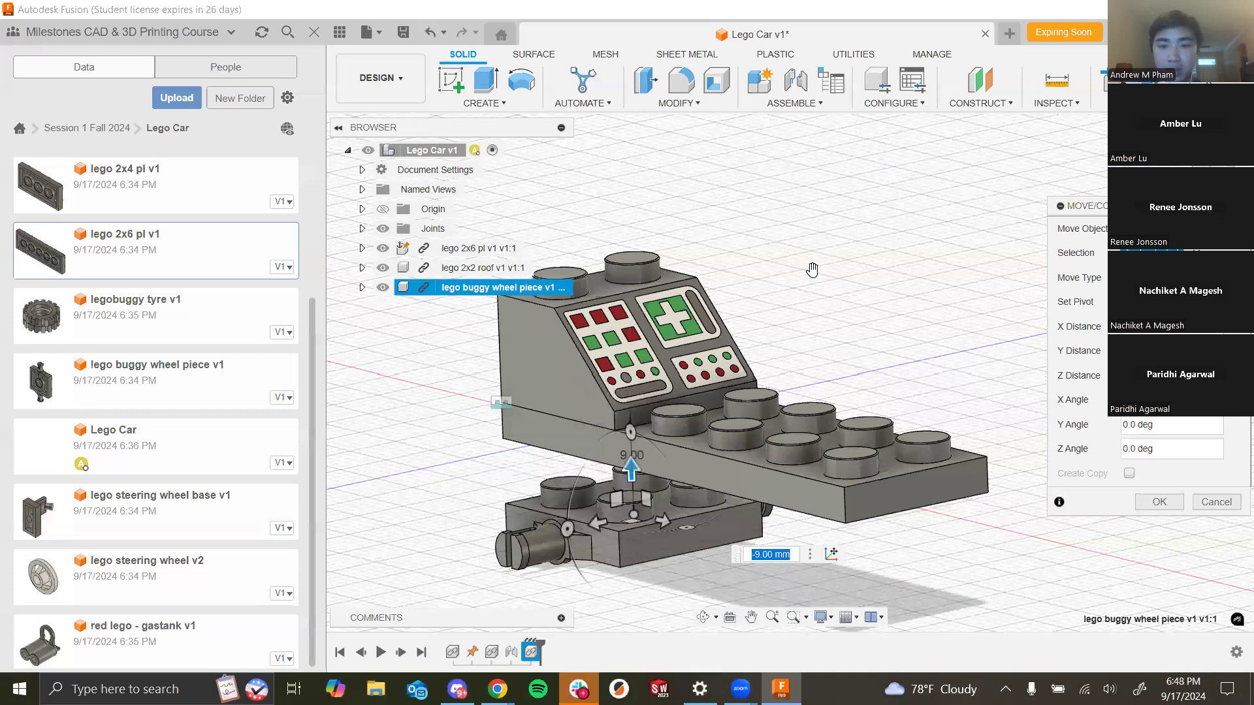
{"action": "left_click", "coordinate": [1157, 509]}
- Start a Joint, placing origins between two edges on the buggy wheel piece and on the 2x6 plate's underside
{"action": "middle_click_drag", "start_coordinate": [1110, 392], "coordinate": [1078, 232], "text": "shift"}
{"action": "left_click", "coordinate": [794, 81]}
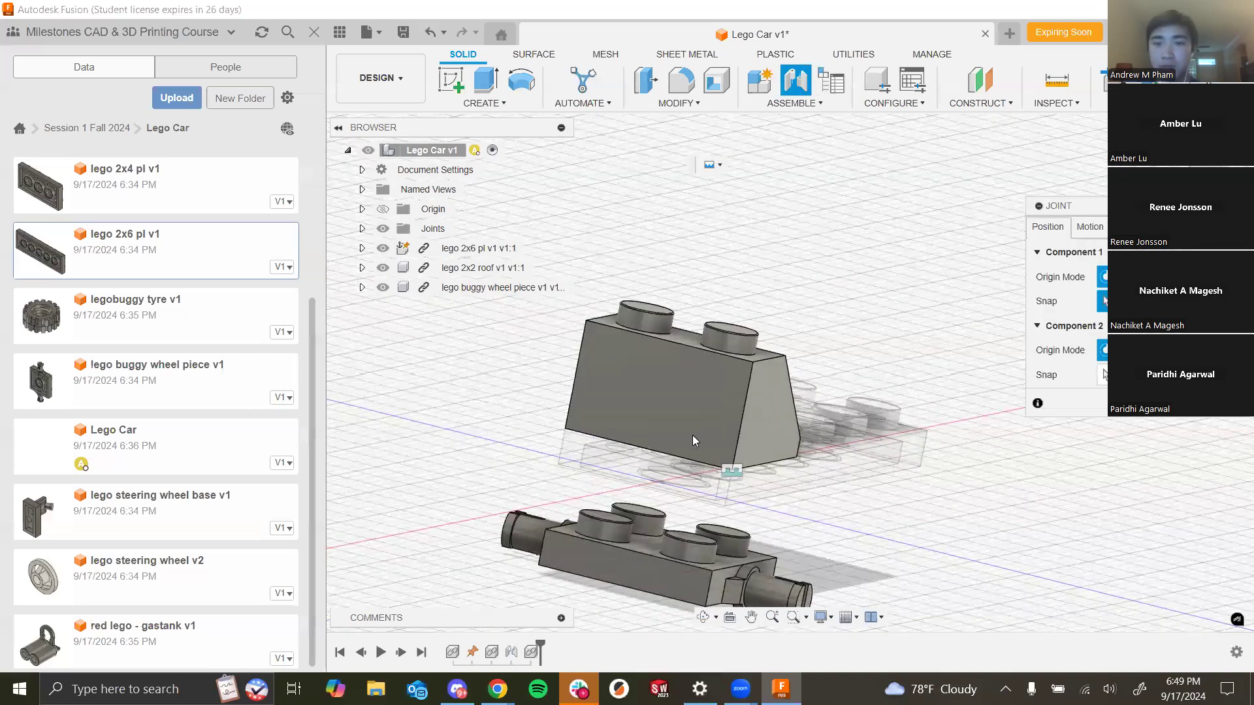
{"action": "scroll", "coordinate": [693, 435], "scroll_direction": "down", "scroll_amount": 3}
{"action": "left_click", "coordinate": [1155, 276]}
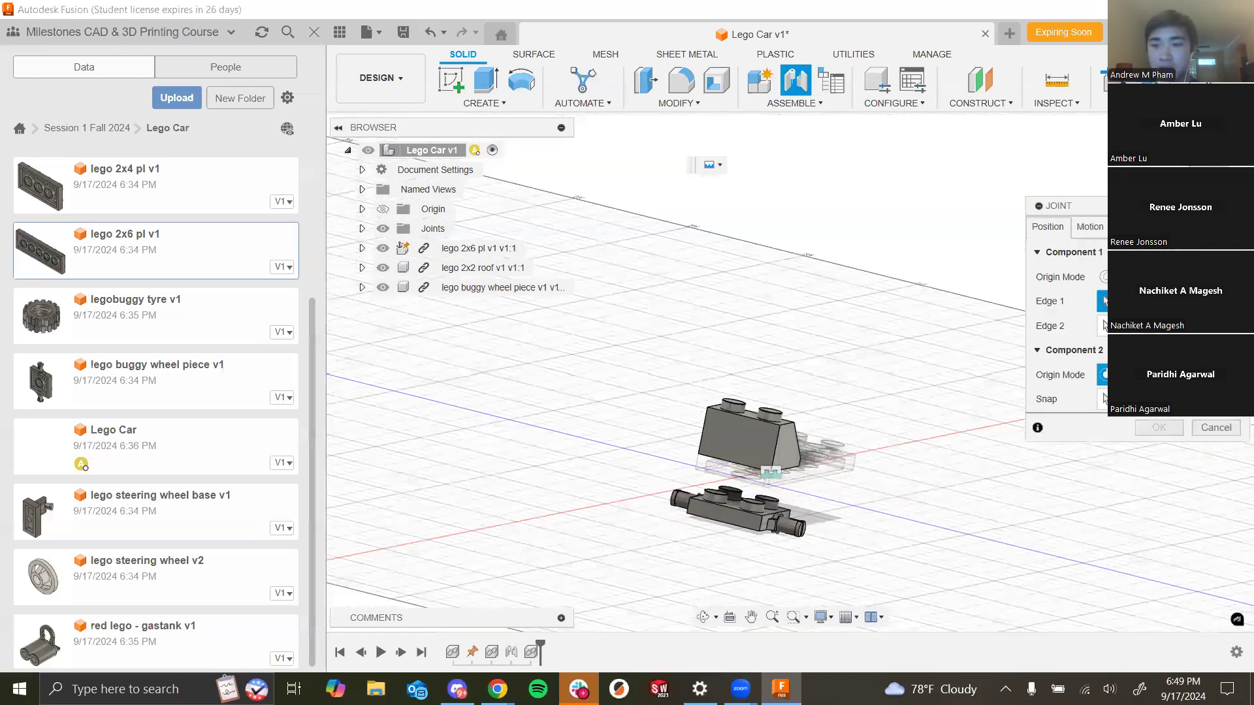
{"action": "left_click", "coordinate": [1155, 375]}
{"action": "scroll", "coordinate": [819, 509], "scroll_direction": "up", "scroll_amount": 1}
{"action": "scroll", "coordinate": [816, 506], "scroll_direction": "up", "scroll_amount": 4}
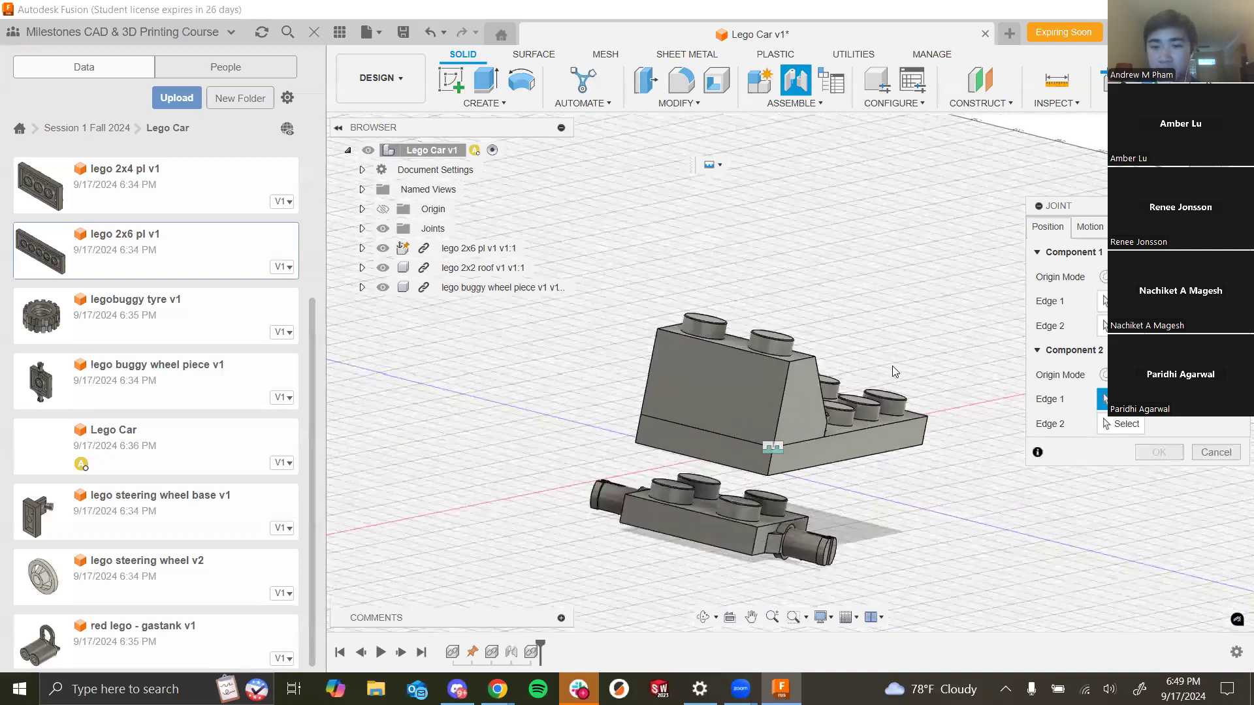
{"action": "left_click", "coordinate": [1122, 301]}
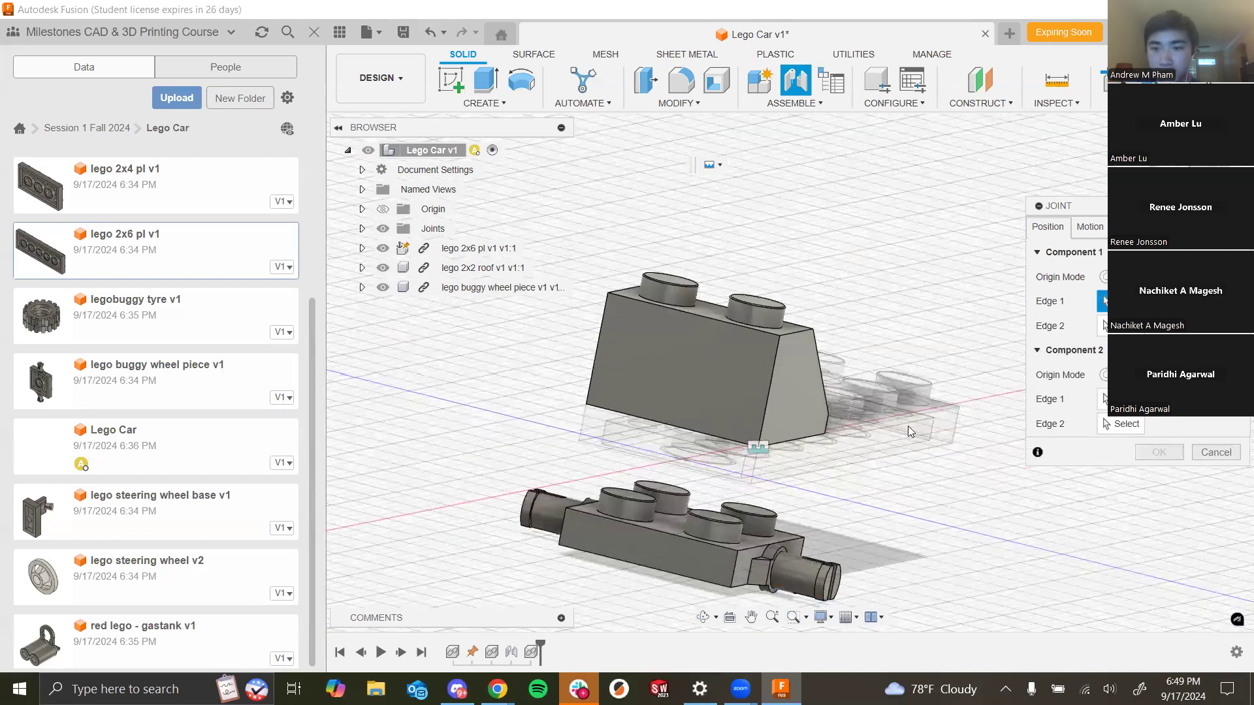
{"action": "left_click", "coordinate": [687, 541]}
{"action": "left_click", "coordinate": [744, 549]}
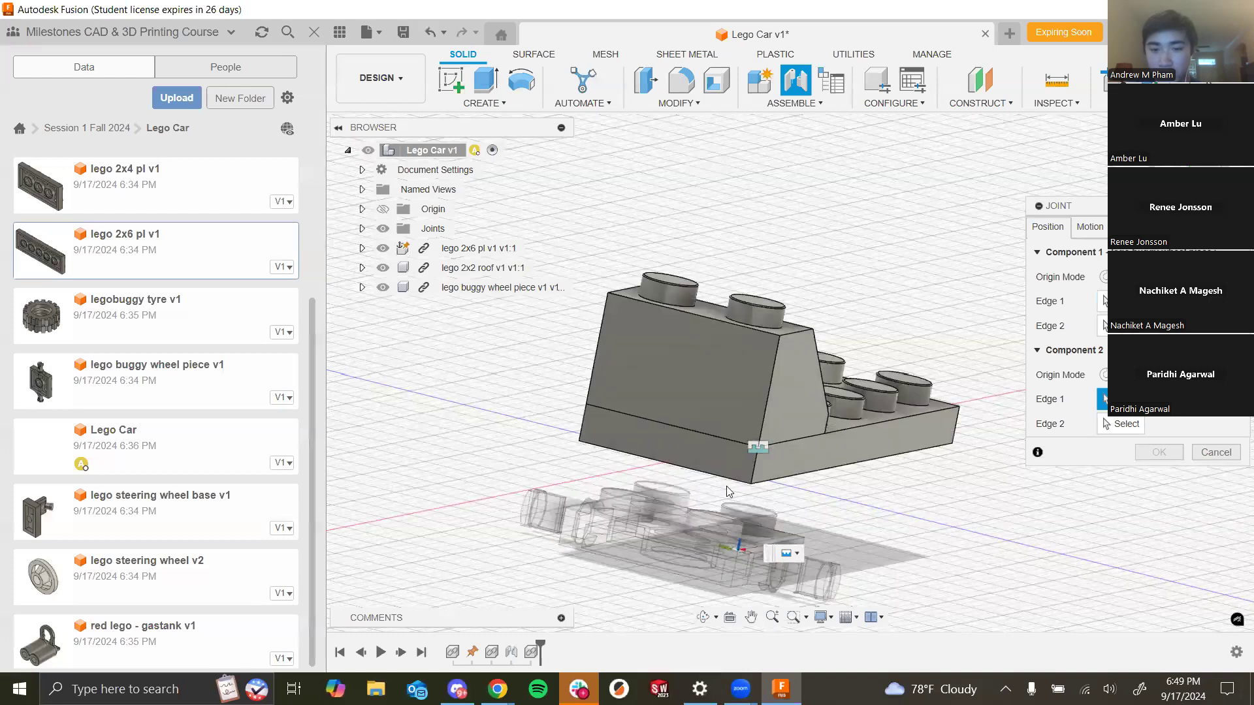
{"action": "left_click", "coordinate": [750, 481]}
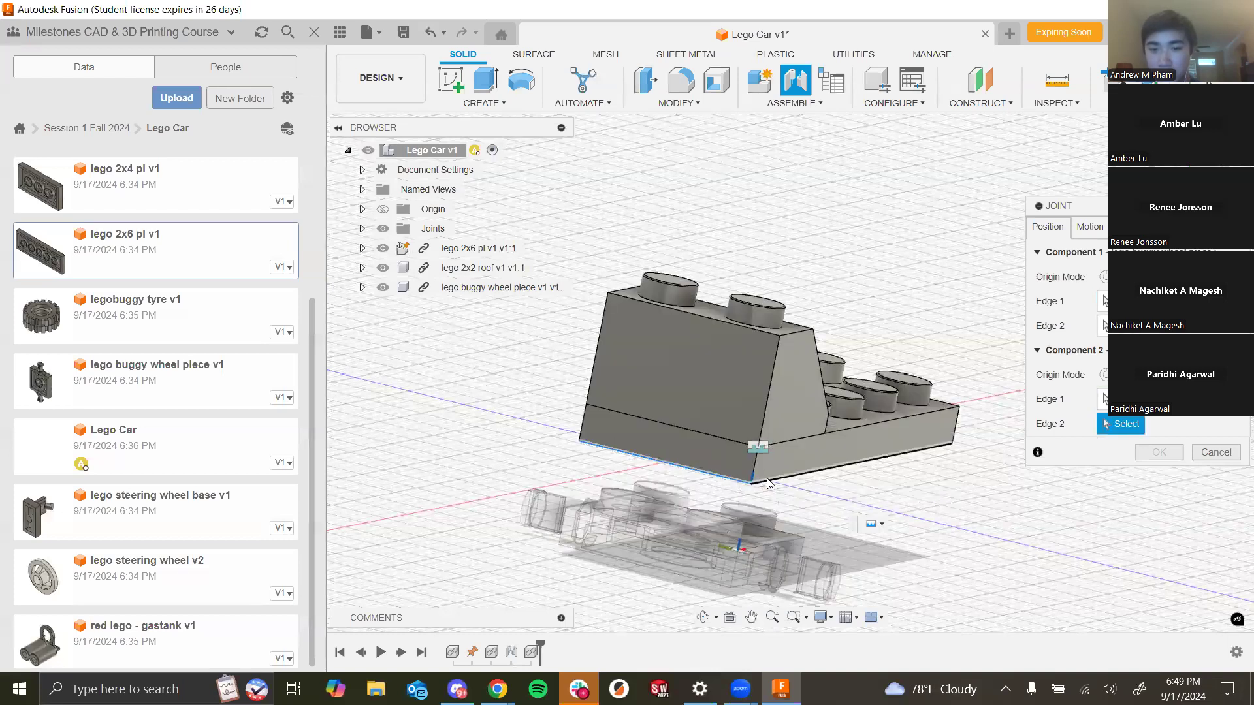
{"action": "left_click", "coordinate": [769, 484]}
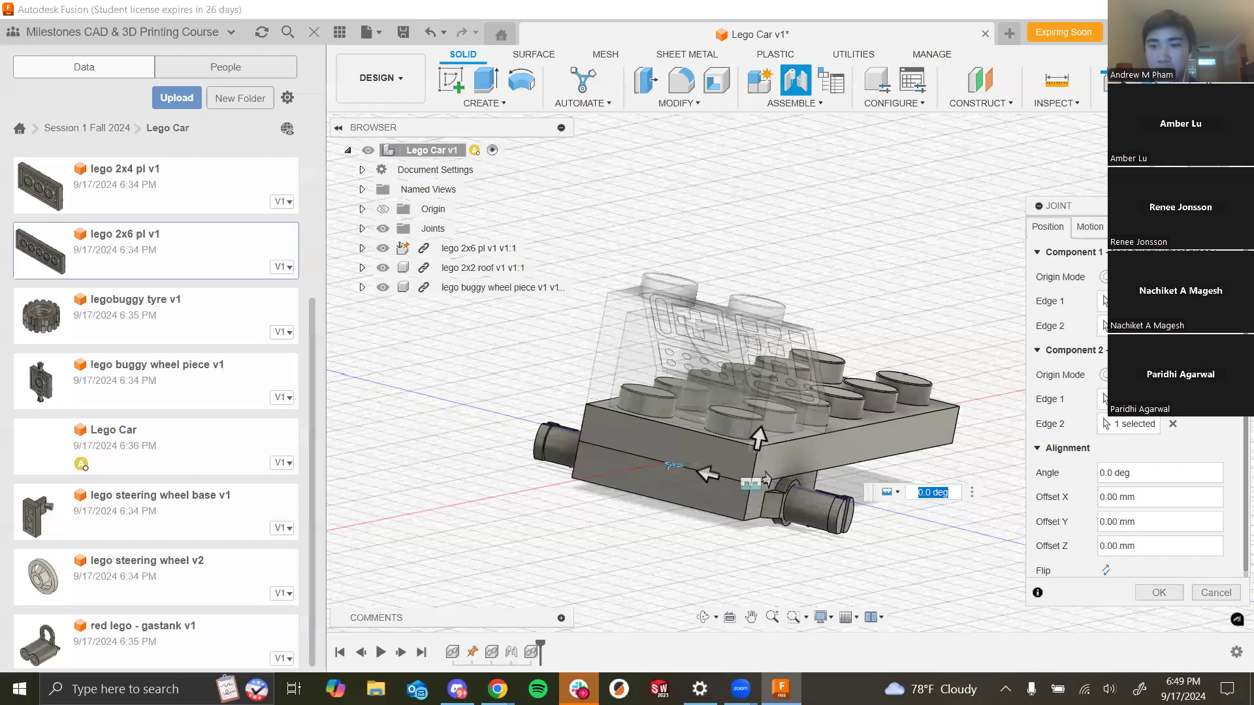
- Set the joint's motion type and create the joint between the wheel piece and plate
{"action": "left_click", "coordinate": [1091, 227]}
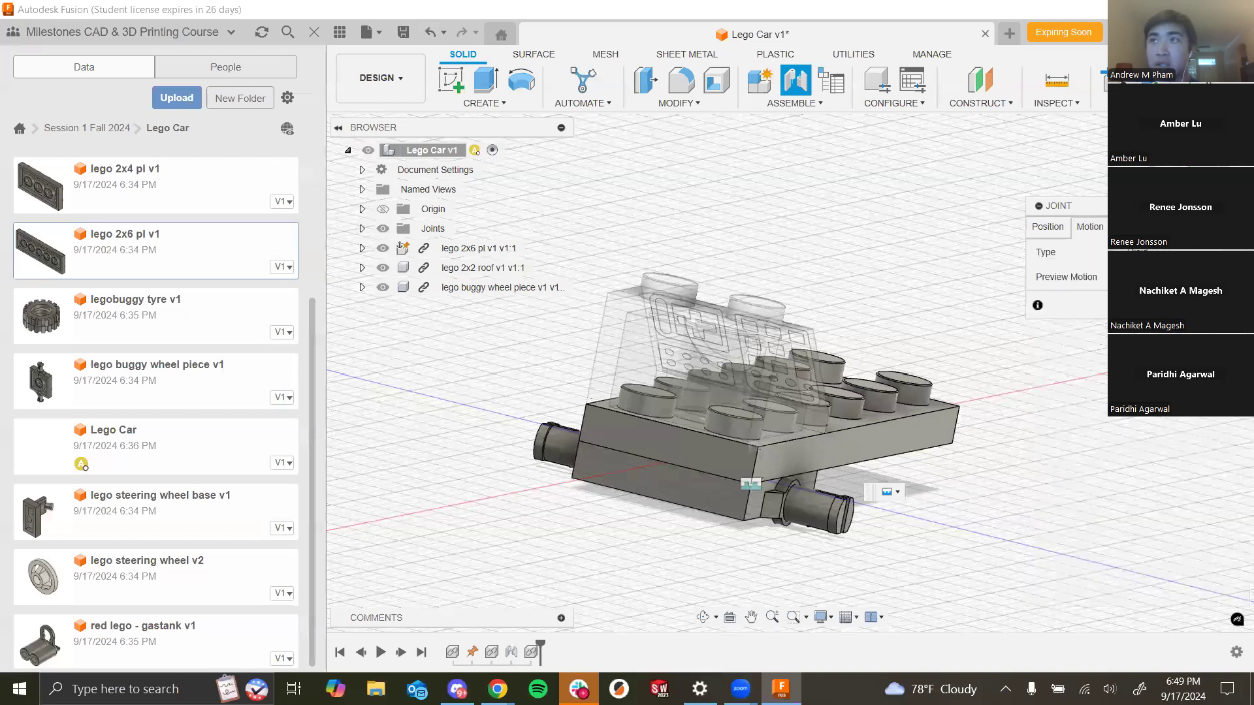
{"action": "left_click", "coordinate": [1181, 305]}
{"action": "middle_click_drag", "start_coordinate": [1001, 414], "coordinate": [928, 340], "text": "shift"}
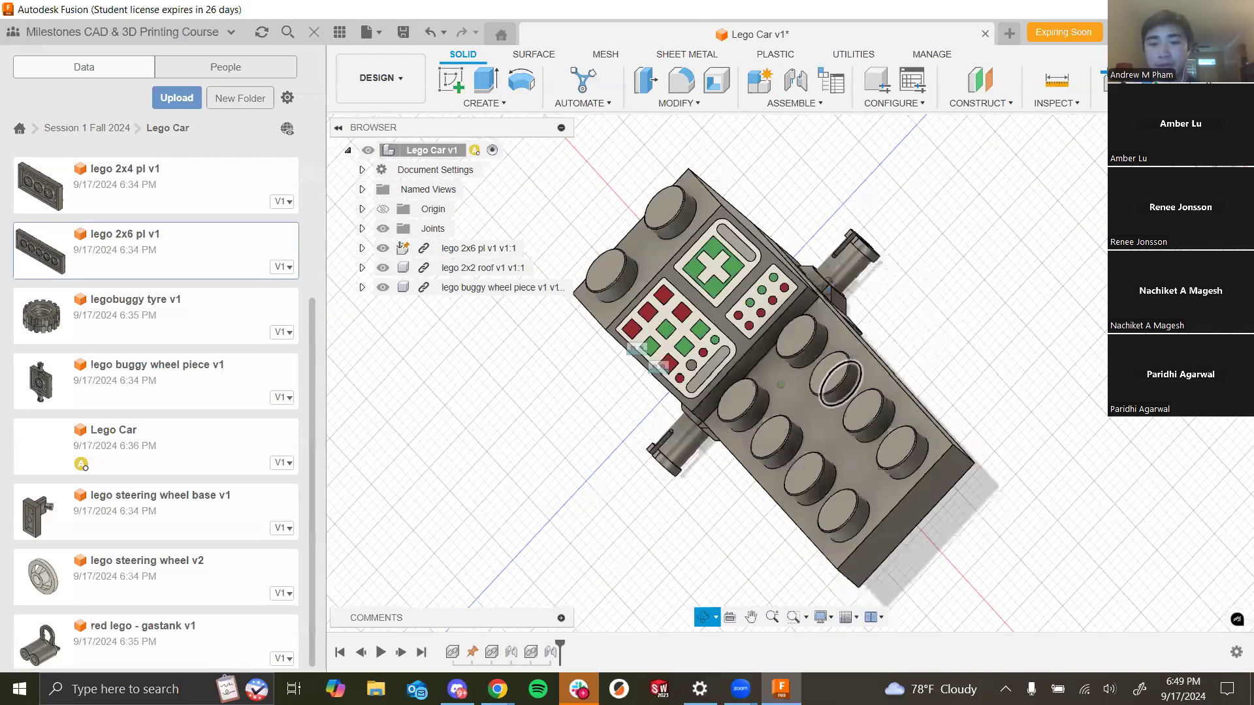
- Create a new design and save it as Wheel and Tire in the Lego Car folder
{"action": "middle_click_drag", "start_coordinate": [658, 386], "coordinate": [912, 212], "text": "shift"}
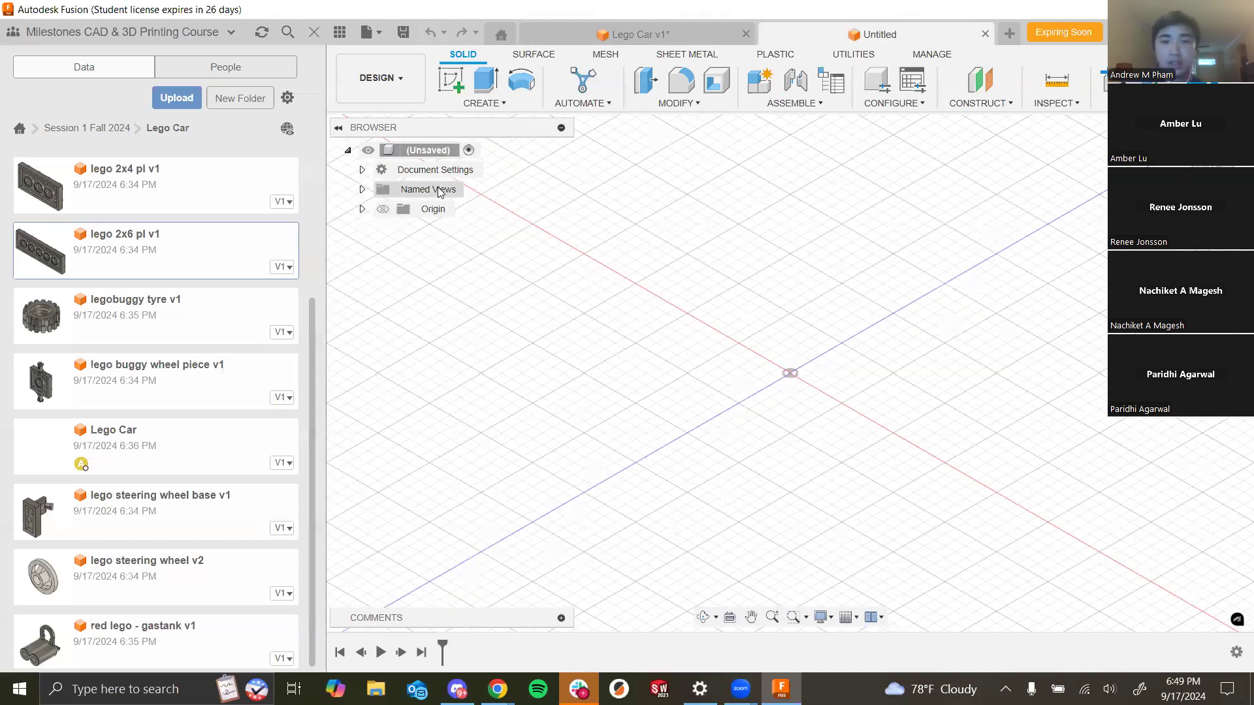
{"action": "key", "text": "ctrl+s"}
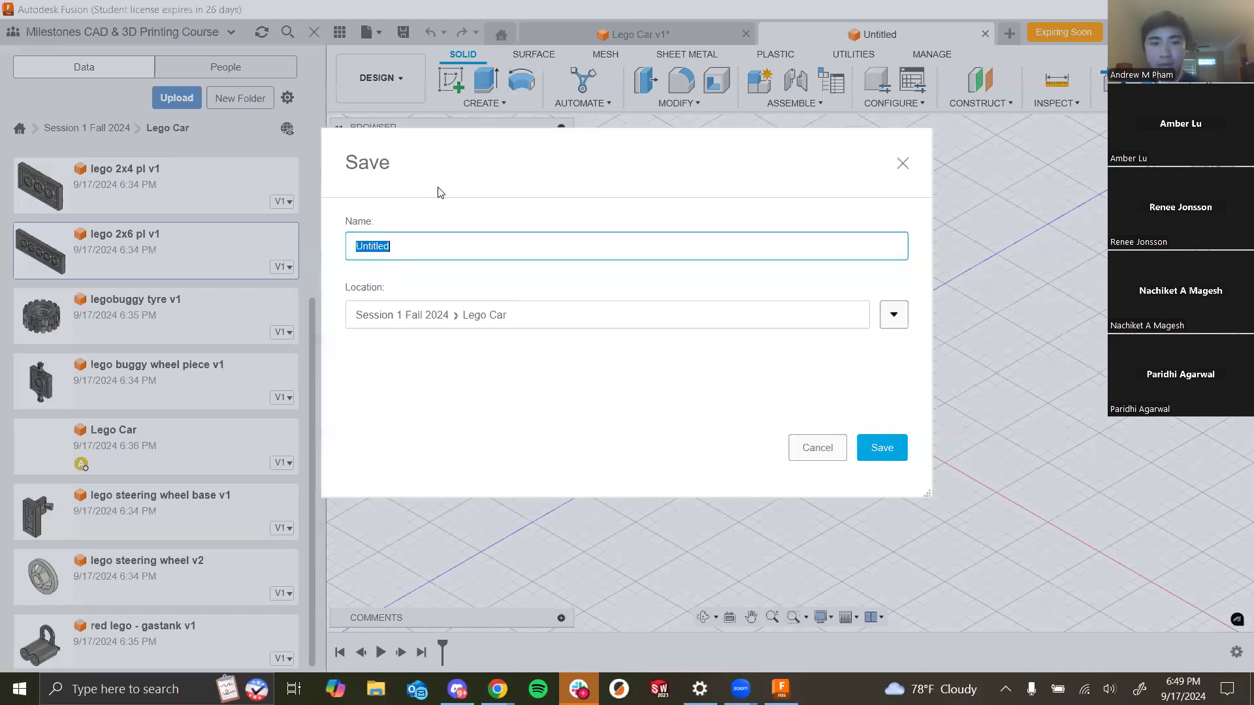
{"action": "type", "text": "Wheel and"}
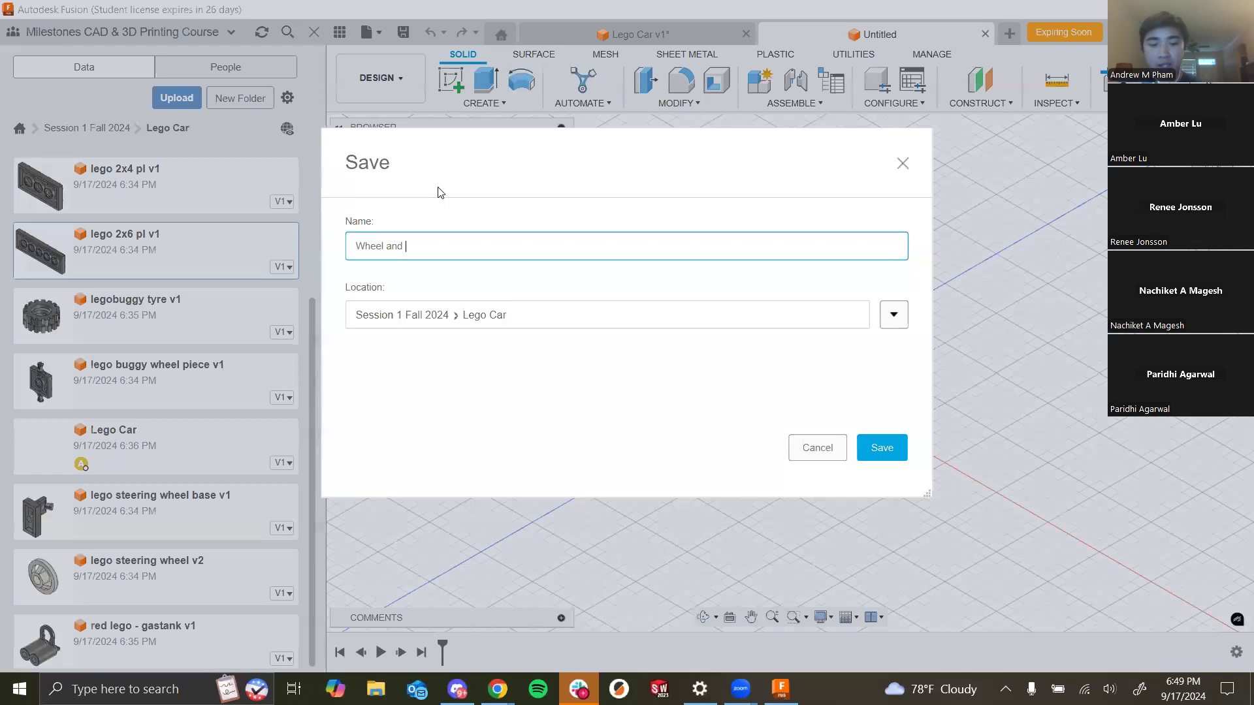
{"action": "type", "text": " Tire"}
{"action": "left_click", "coordinate": [881, 448]}
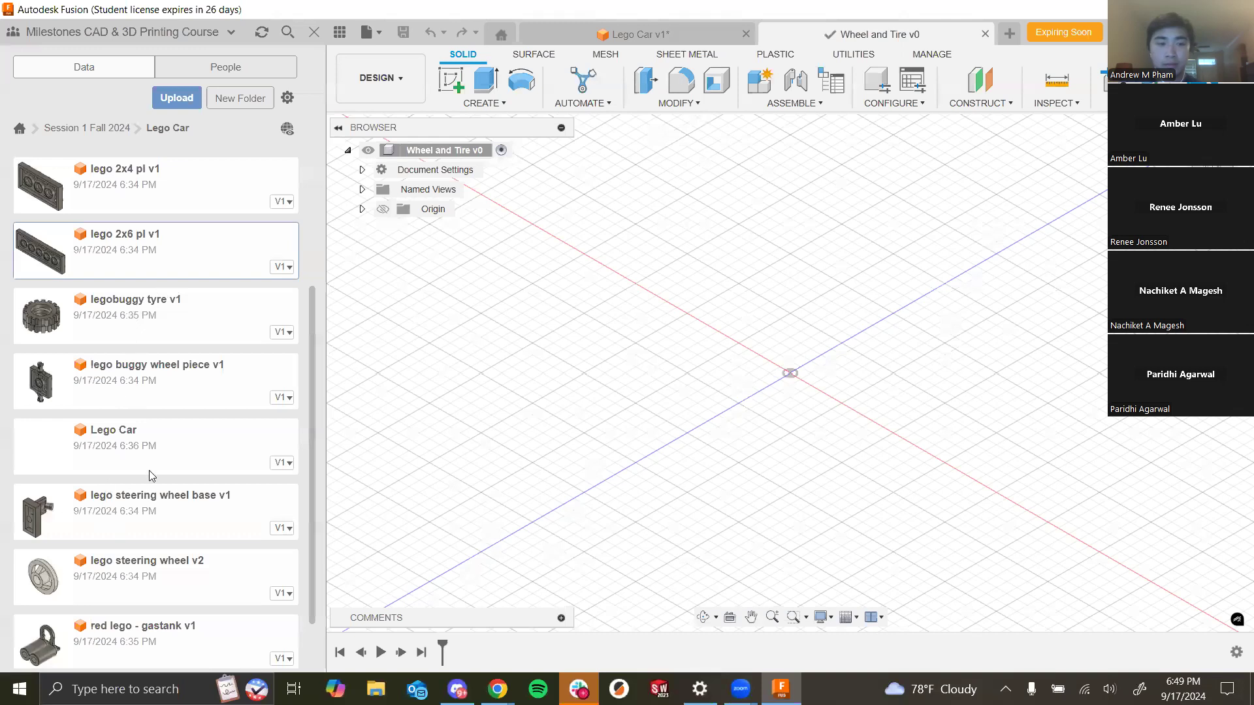
- Insert buggy wheel centre v1 into the Wheel and Tire design
{"action": "scroll", "coordinate": [154, 460], "scroll_direction": "down", "scroll_amount": 2}
{"action": "scroll", "coordinate": [156, 431], "scroll_direction": "up", "scroll_amount": 3}
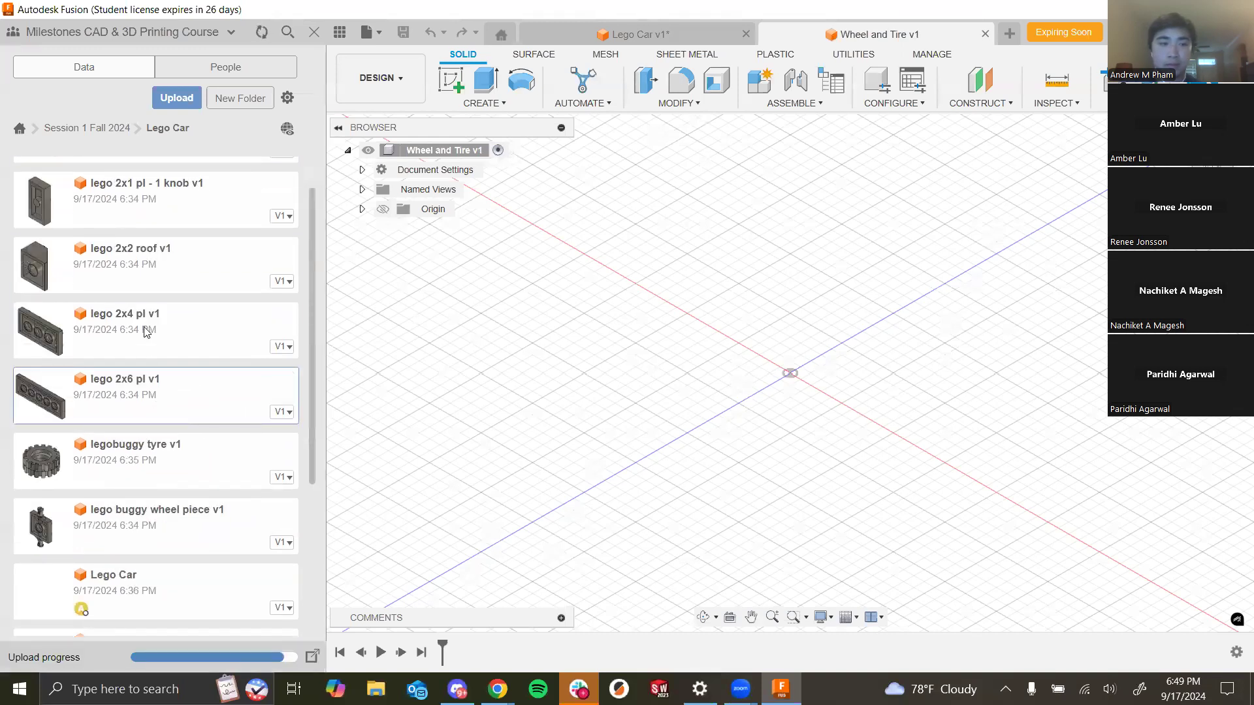
{"action": "scroll", "coordinate": [142, 315], "scroll_direction": "down", "scroll_amount": 2}
{"action": "scroll", "coordinate": [176, 405], "scroll_direction": "up", "scroll_amount": 3}
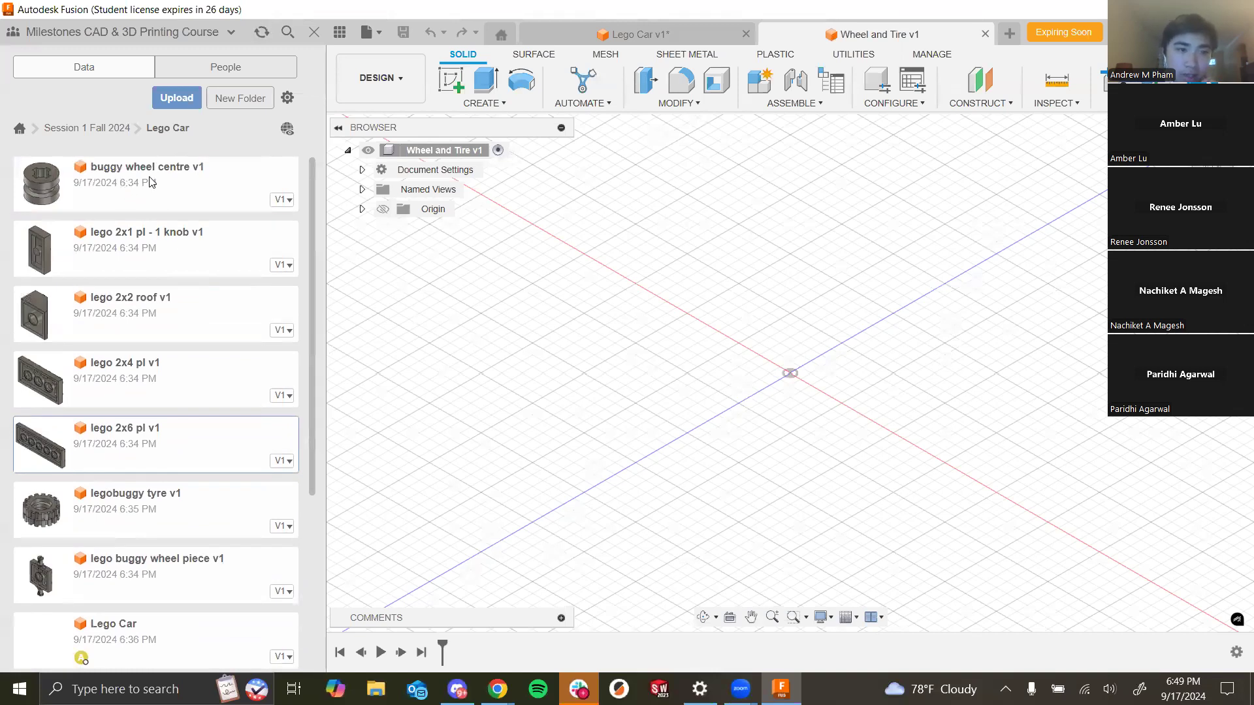
{"action": "left_click_drag", "start_coordinate": [726, 324], "coordinate": [761, 297]}
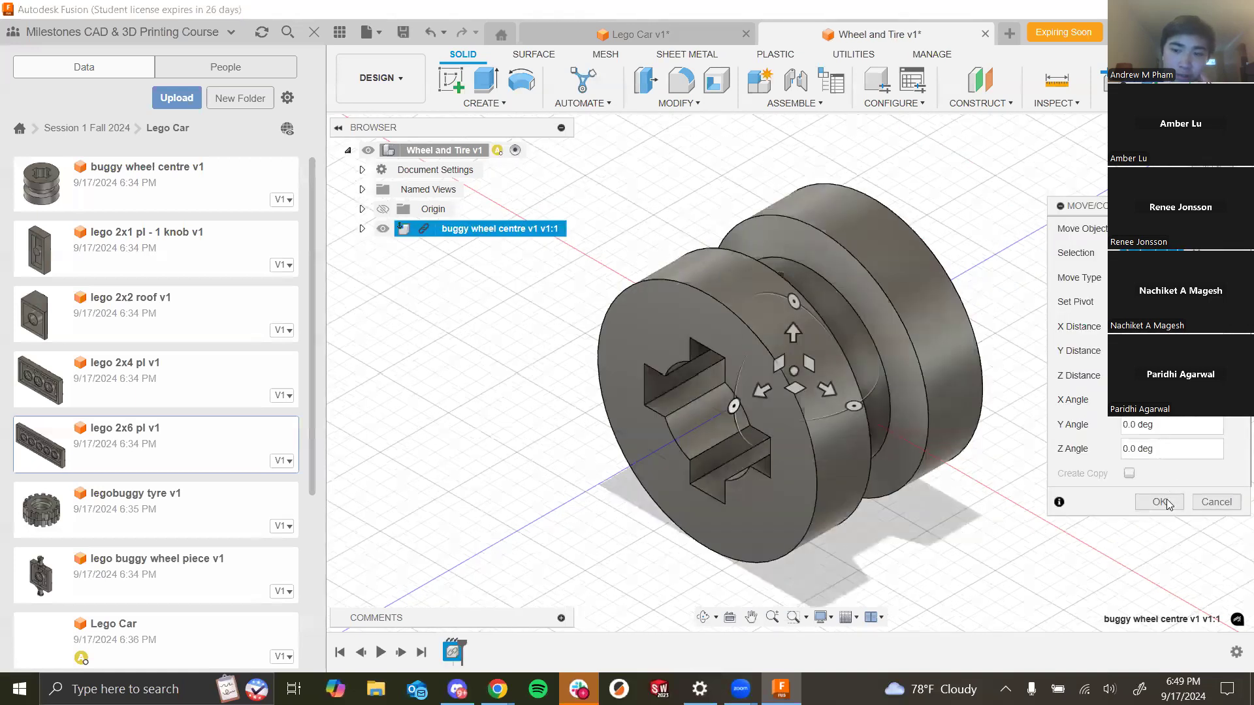
{"action": "left_click", "coordinate": [1167, 500]}
- Pin the buggy wheel centre component in place
{"action": "left_click", "coordinate": [1032, 403]}
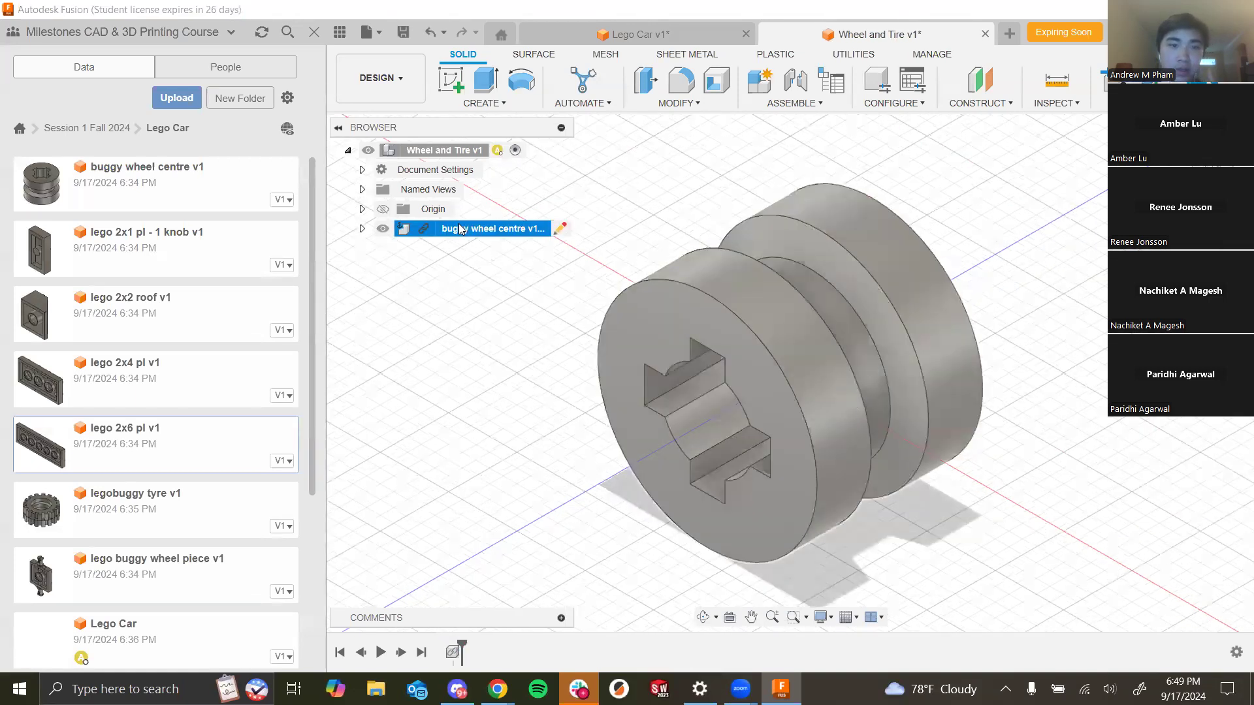
{"action": "right_click", "coordinate": [460, 229]}
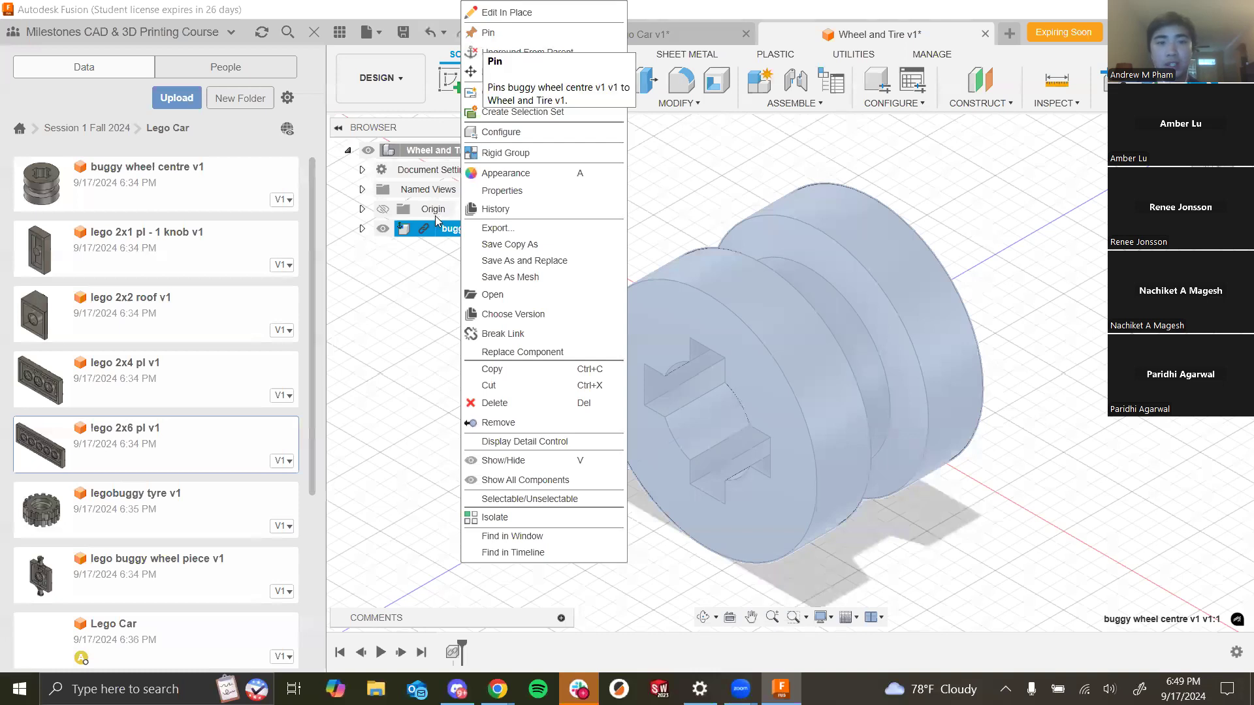
{"action": "left_click", "coordinate": [529, 36]}
- Insert legobuggy tyre v1 into the Wheel and Tire design
{"action": "left_click_drag", "start_coordinate": [99, 530], "coordinate": [692, 357]}
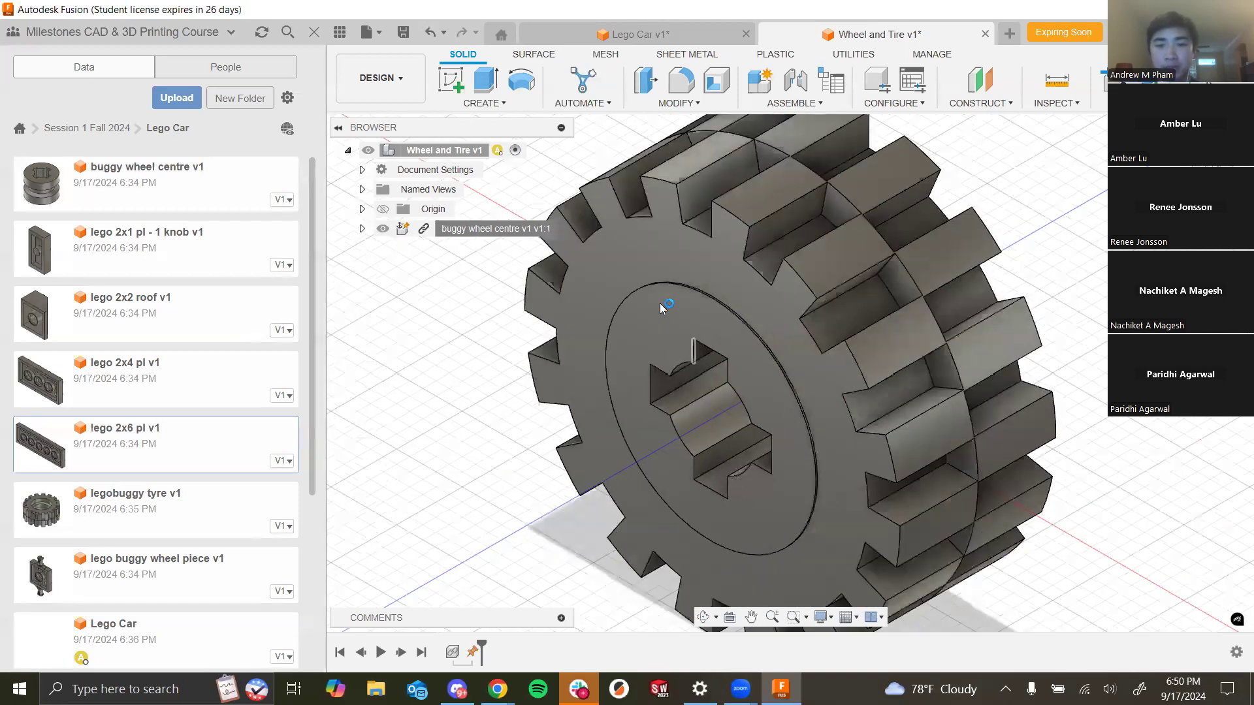
{"action": "scroll", "coordinate": [790, 399], "scroll_direction": "down", "scroll_amount": 3}
{"action": "scroll", "coordinate": [843, 363], "scroll_direction": "down", "scroll_amount": 2}
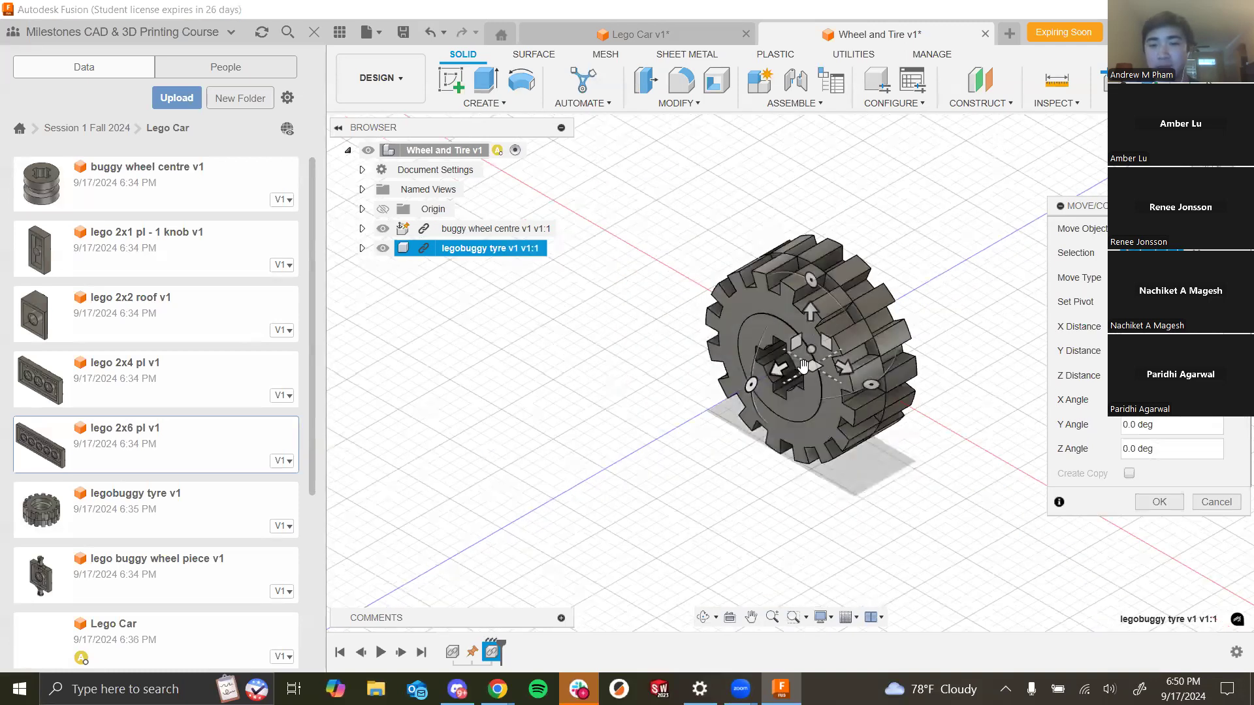
{"action": "scroll", "coordinate": [804, 359], "scroll_direction": "up", "scroll_amount": 3}
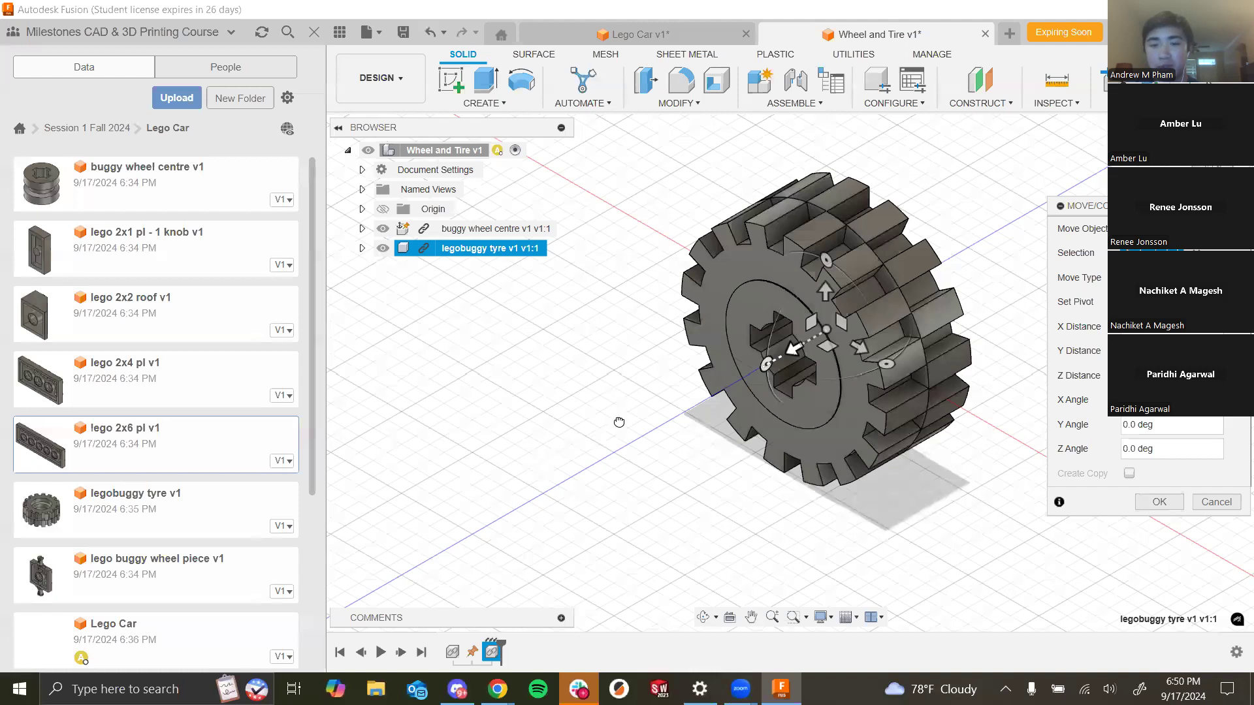
{"action": "left_click", "coordinate": [1159, 501]}
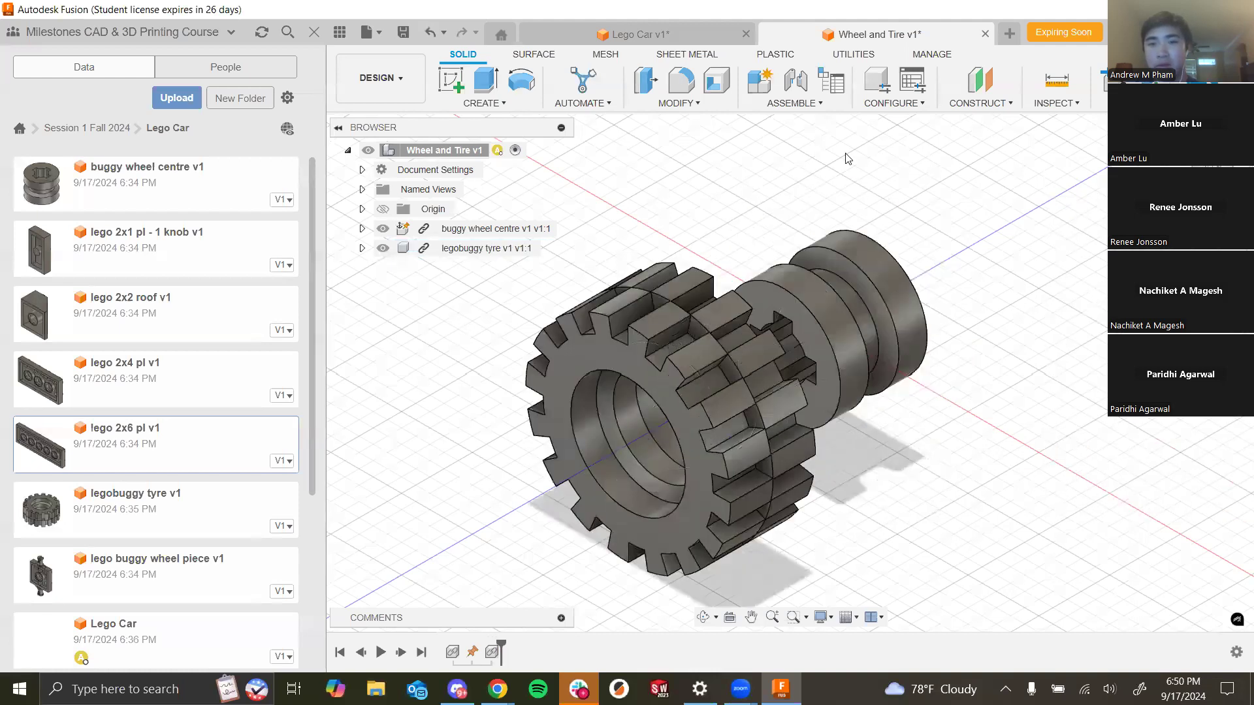
- Joint the legobuggy tyre to the buggy wheel centre, snapping to the circular edge of each part
{"action": "left_click", "coordinate": [796, 79]}
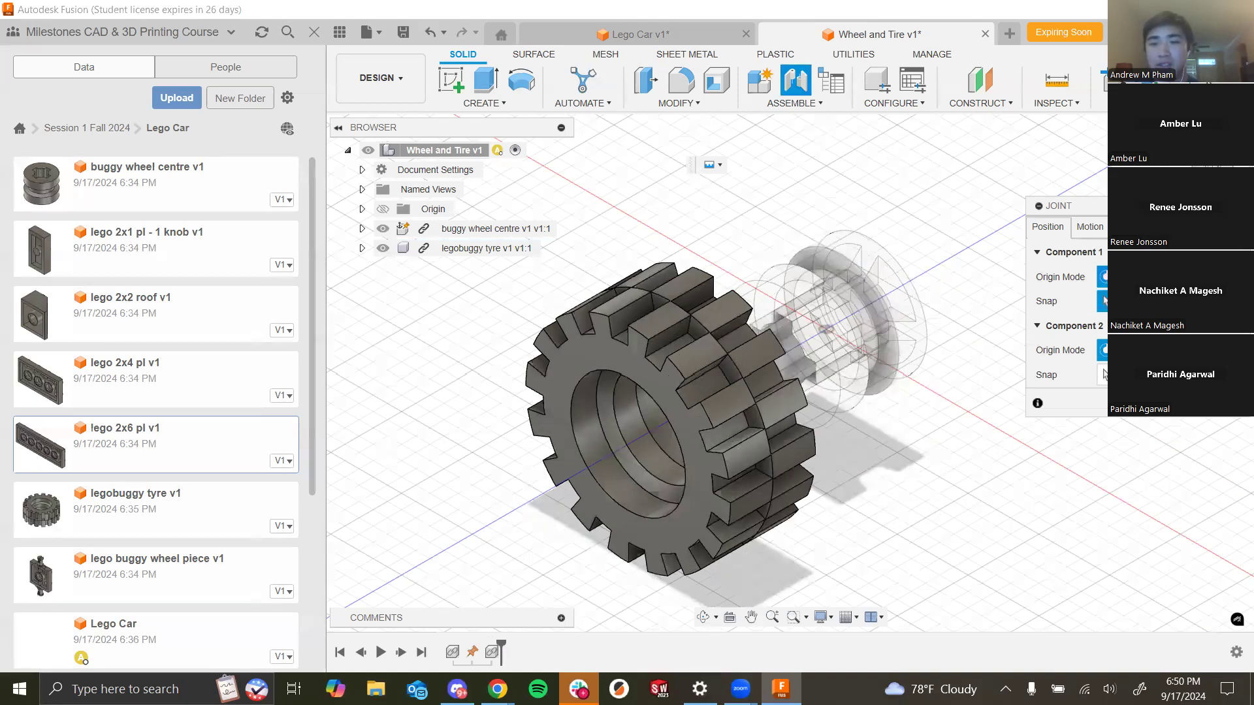
{"action": "middle_click_drag", "start_coordinate": [920, 456], "coordinate": [931, 454], "text": "shift"}
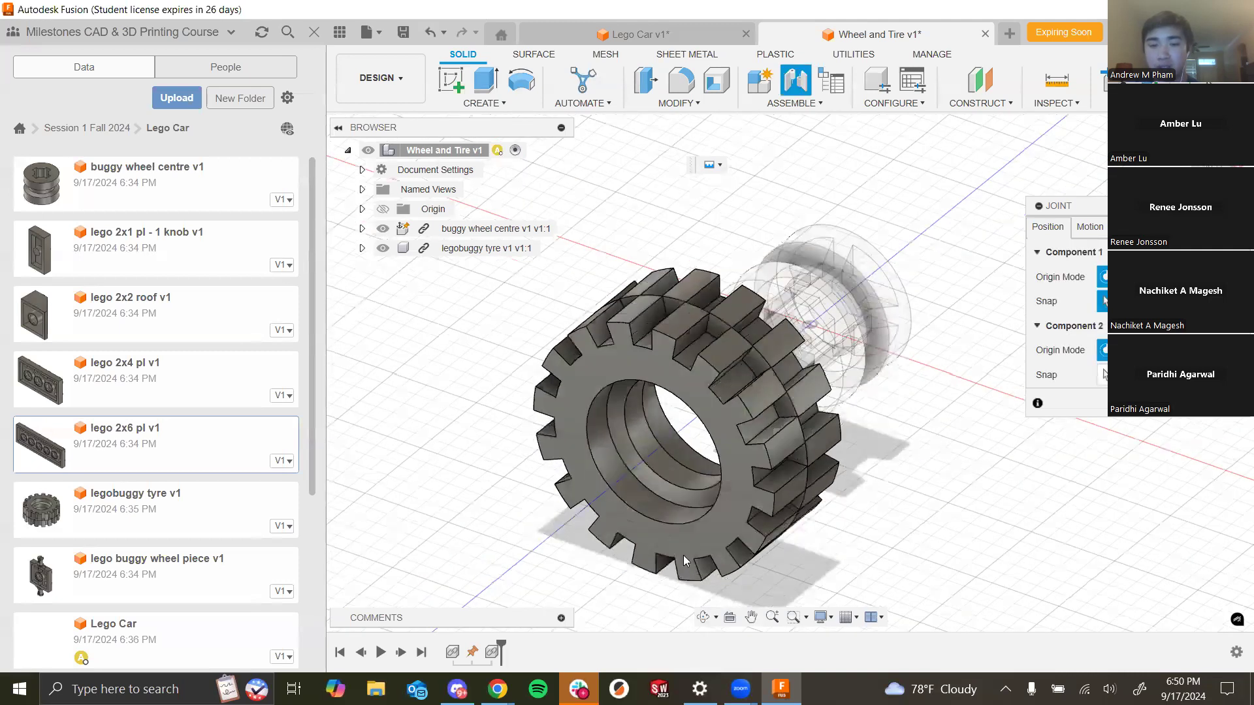
{"action": "left_click", "coordinate": [695, 521]}
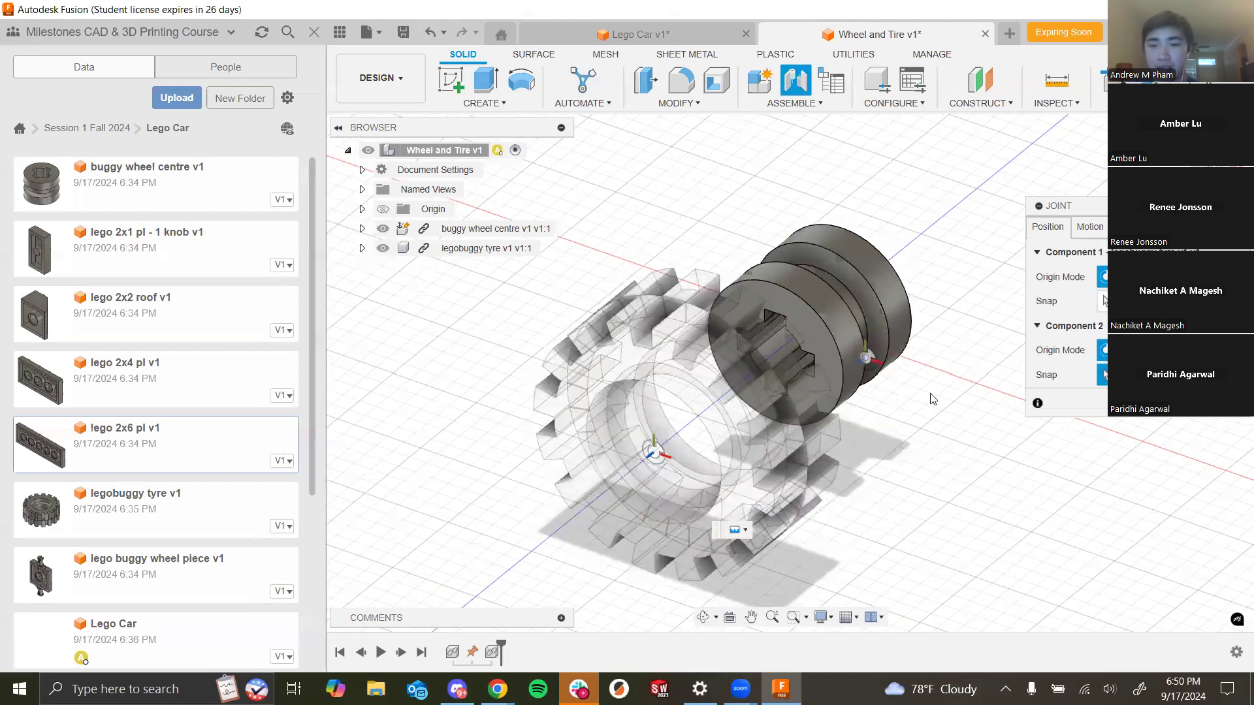
{"action": "left_click", "coordinate": [838, 354]}
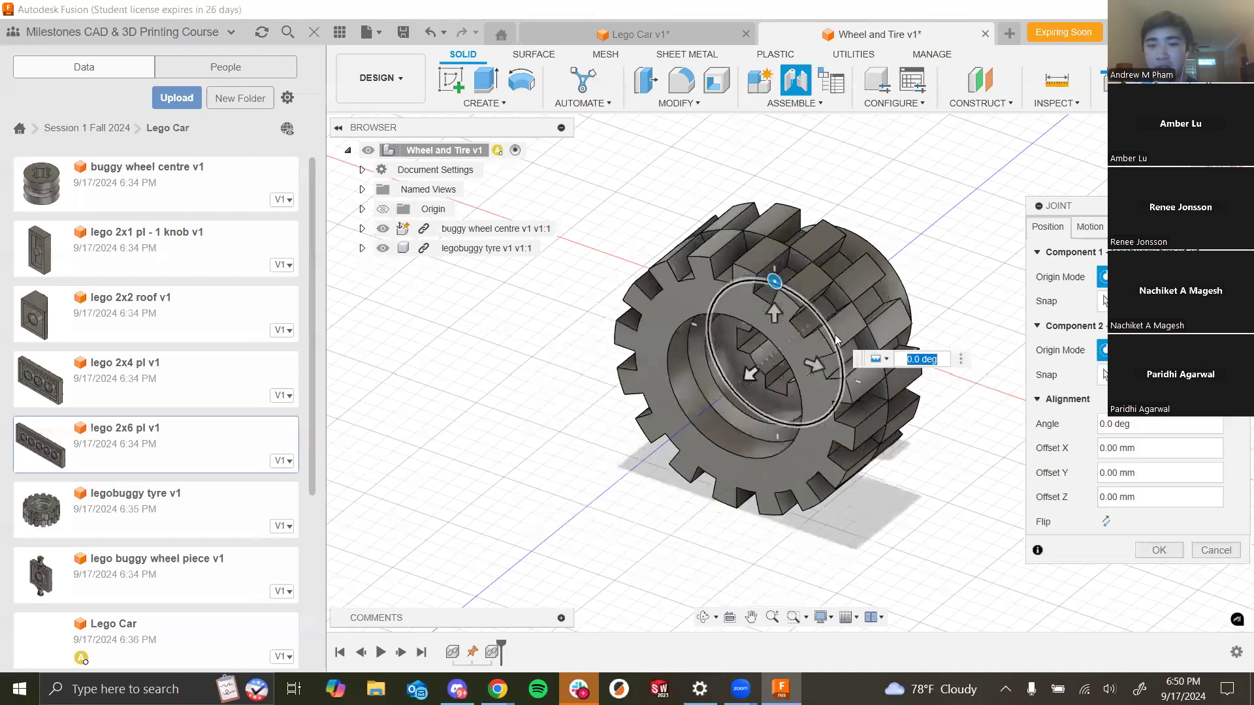
{"action": "middle_click_drag", "start_coordinate": [822, 463], "coordinate": [721, 468], "text": "shift"}
{"action": "left_click", "coordinate": [1160, 555]}
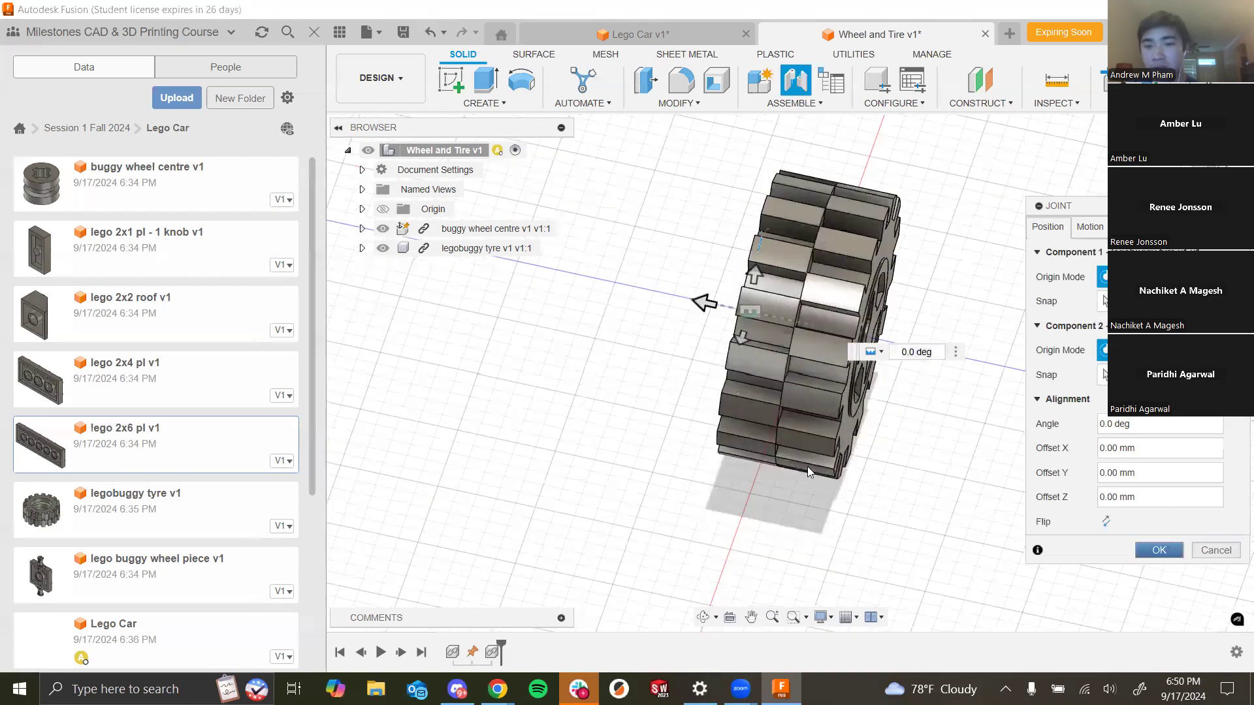
{"action": "middle_click_drag", "start_coordinate": [808, 468], "coordinate": [941, 444], "text": "shift"}
{"action": "middle_click_drag", "start_coordinate": [1036, 424], "coordinate": [923, 394], "text": "shift"}
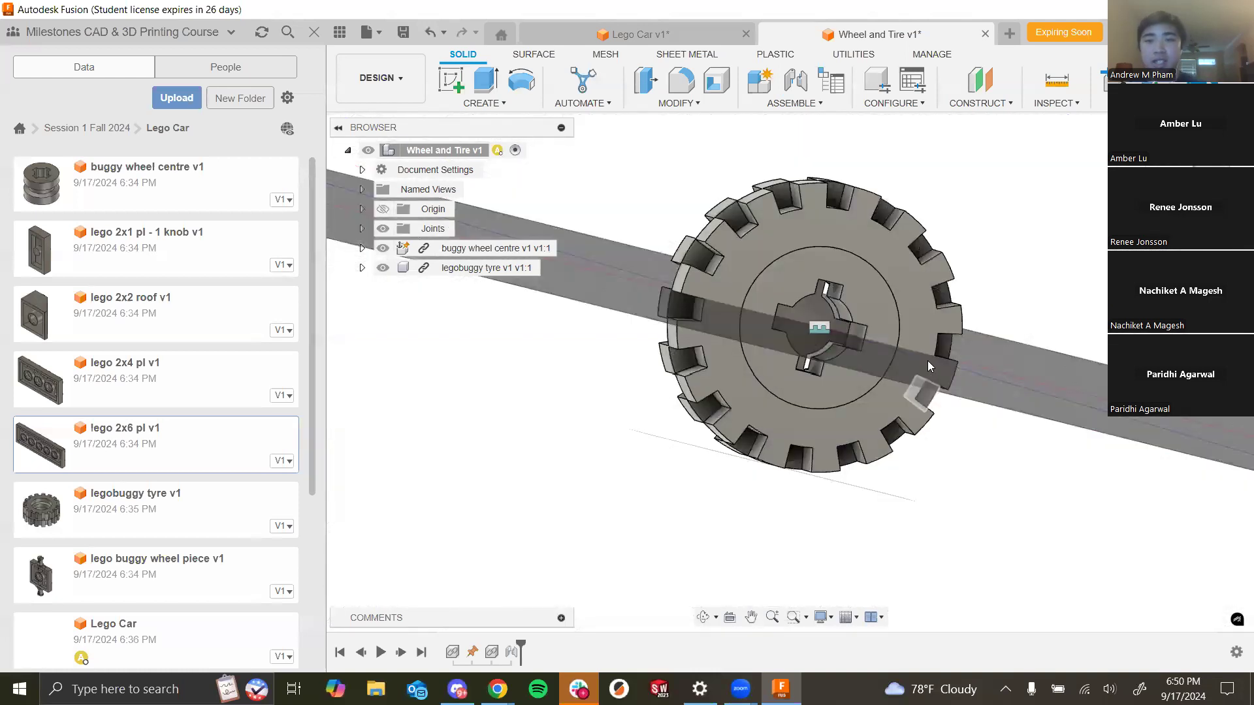
- Save the Wheel and Tire design as a new version
{"action": "key", "text": "ctrl+s"}
{"action": "left_click", "coordinate": [635, 376]}
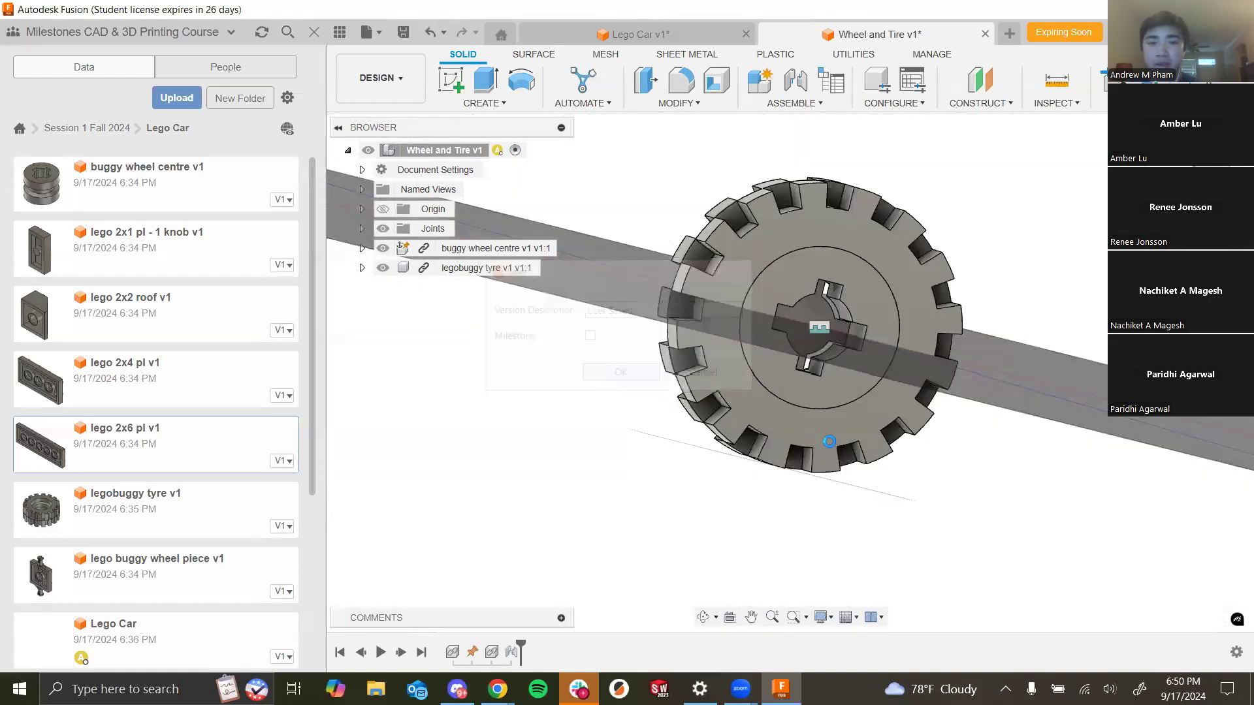
{"action": "middle_click_drag", "start_coordinate": [792, 422], "coordinate": [1046, 315], "text": "shift"}
{"action": "middle_click_drag", "start_coordinate": [1003, 410], "coordinate": [868, 546], "text": "shift"}
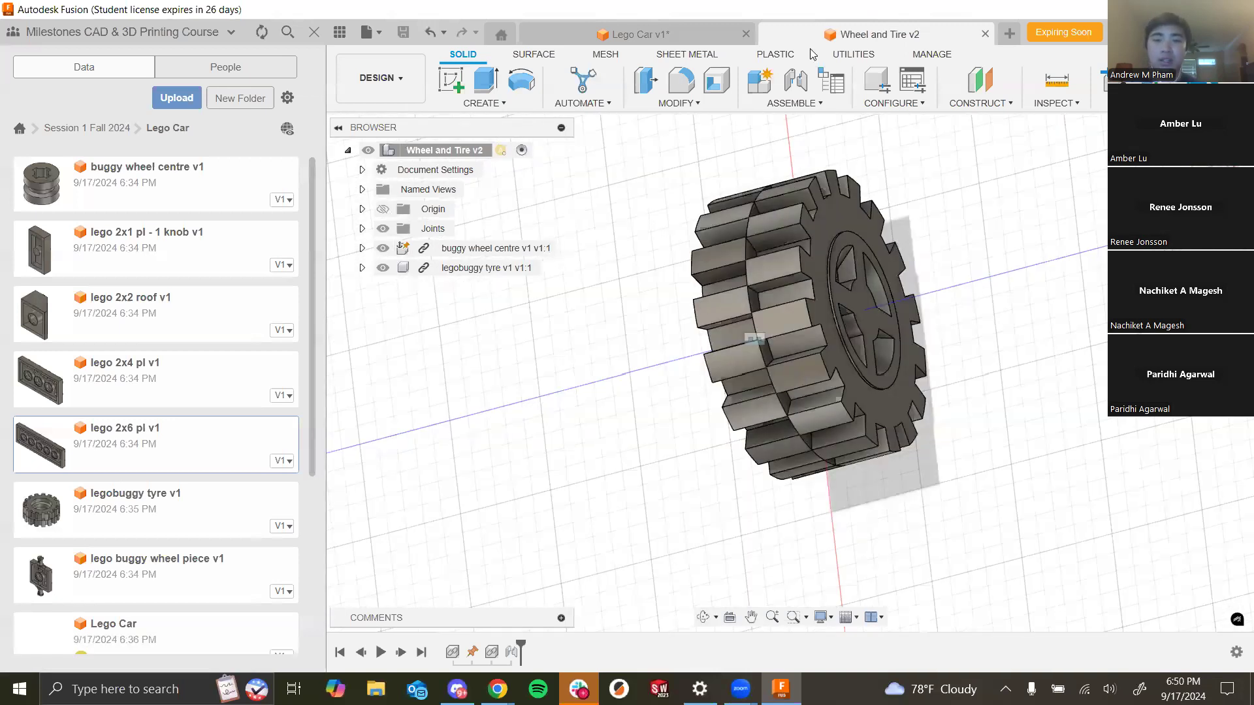
- Switch to the Lego Car design and insert the Wheel and Tire design into it
{"action": "left_click", "coordinate": [628, 36]}
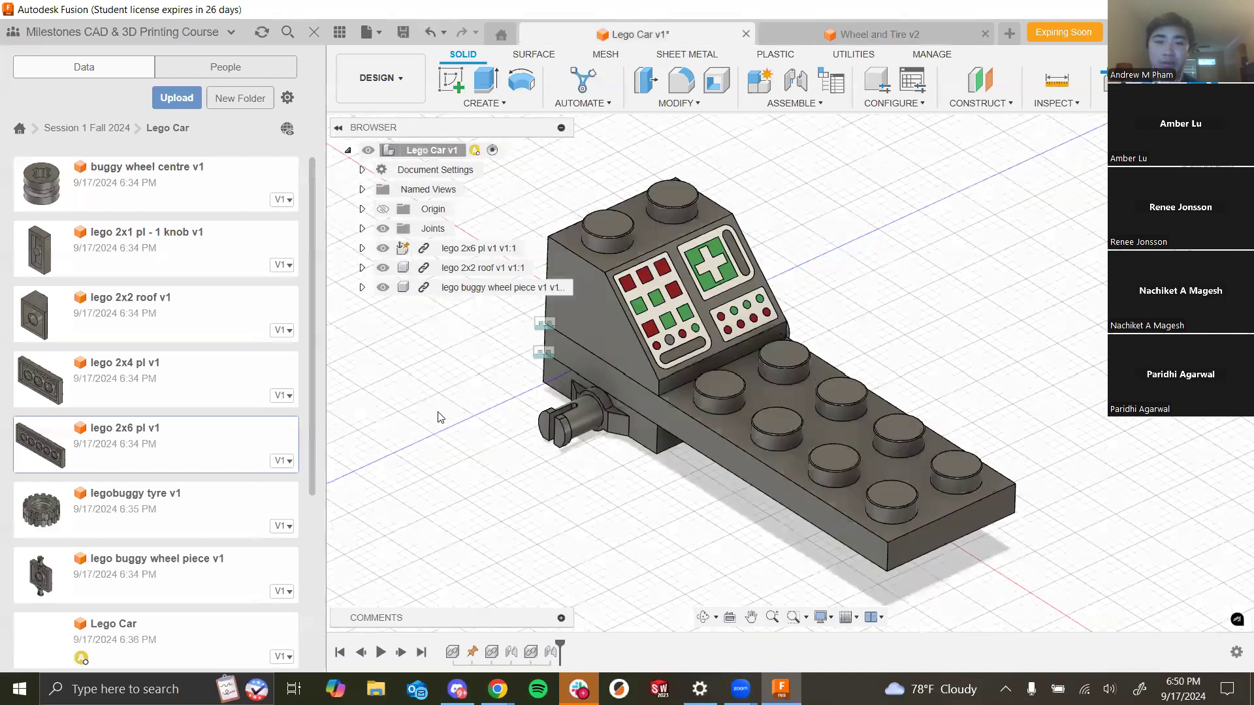
{"action": "scroll", "coordinate": [145, 461], "scroll_direction": "down", "scroll_amount": 4}
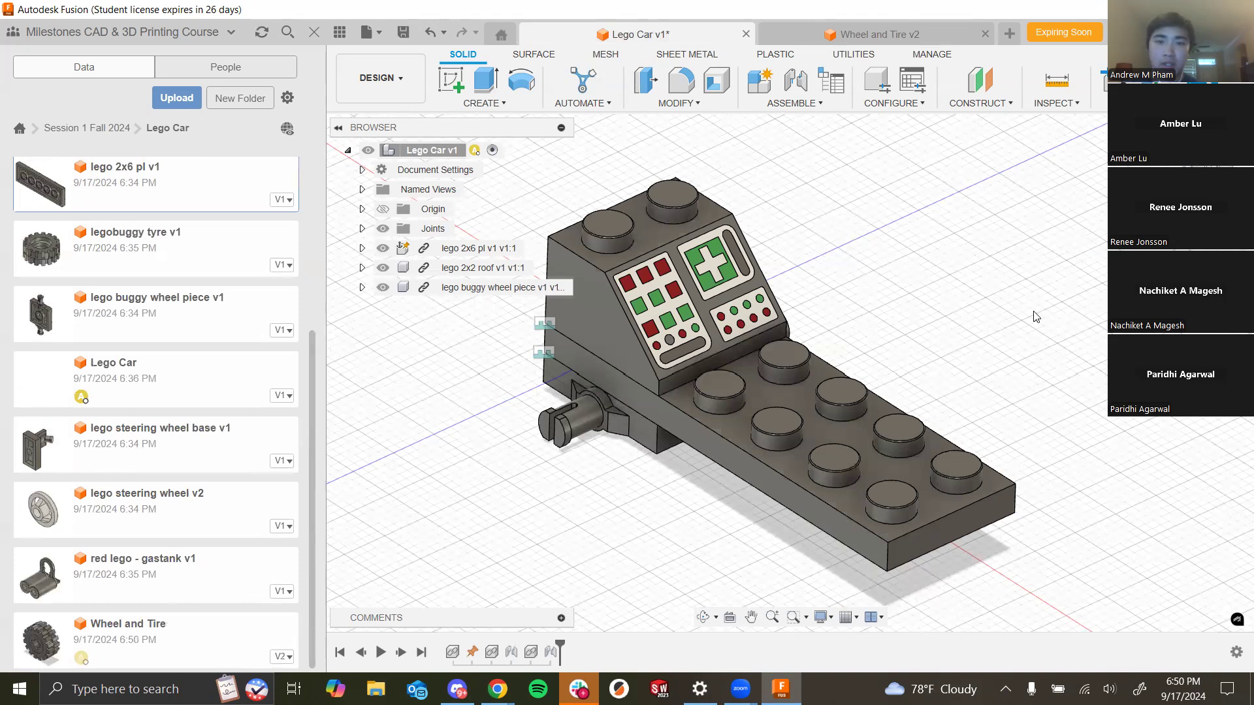
{"action": "scroll", "coordinate": [1022, 379], "scroll_direction": "down", "scroll_amount": 3}
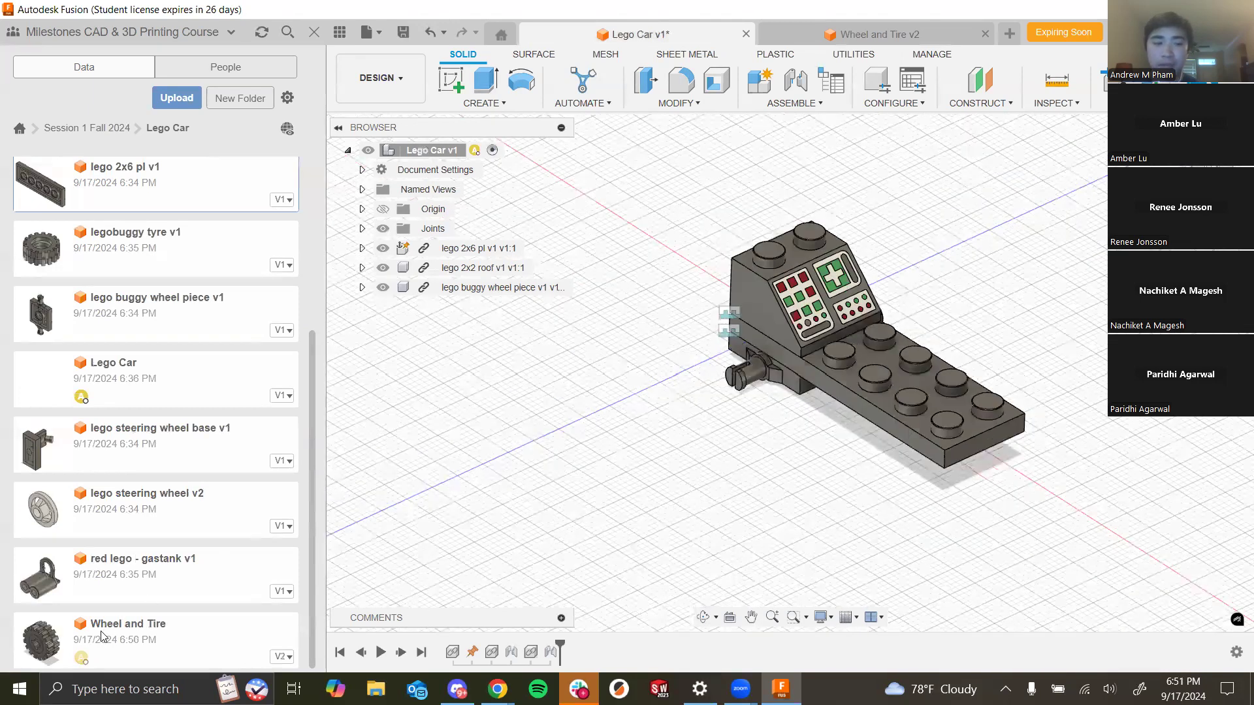
{"action": "left_click_drag", "start_coordinate": [62, 637], "coordinate": [563, 429]}
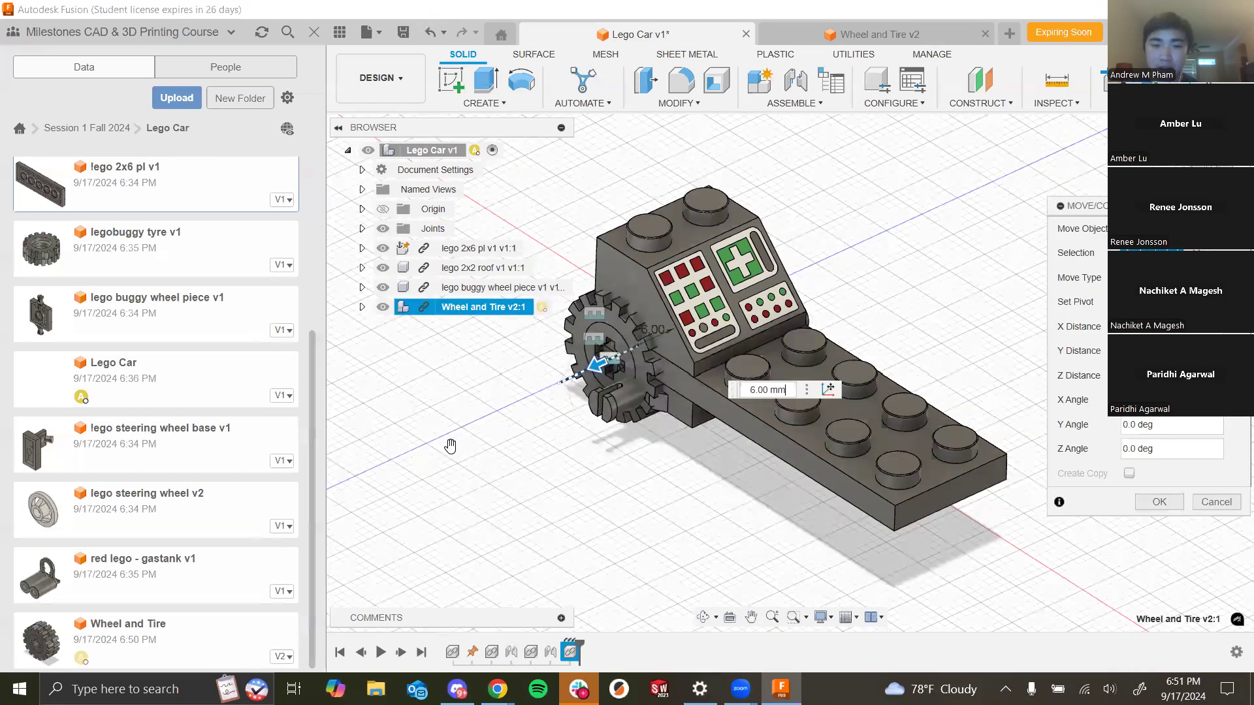
- Rotate the inserted Wheel and Tire -180 deg about the Y axis and confirm the move
{"action": "middle_click_drag", "start_coordinate": [495, 514], "coordinate": [1002, 331], "text": "shift"}
{"action": "scroll", "coordinate": [963, 392], "scroll_direction": "up", "scroll_amount": 3}
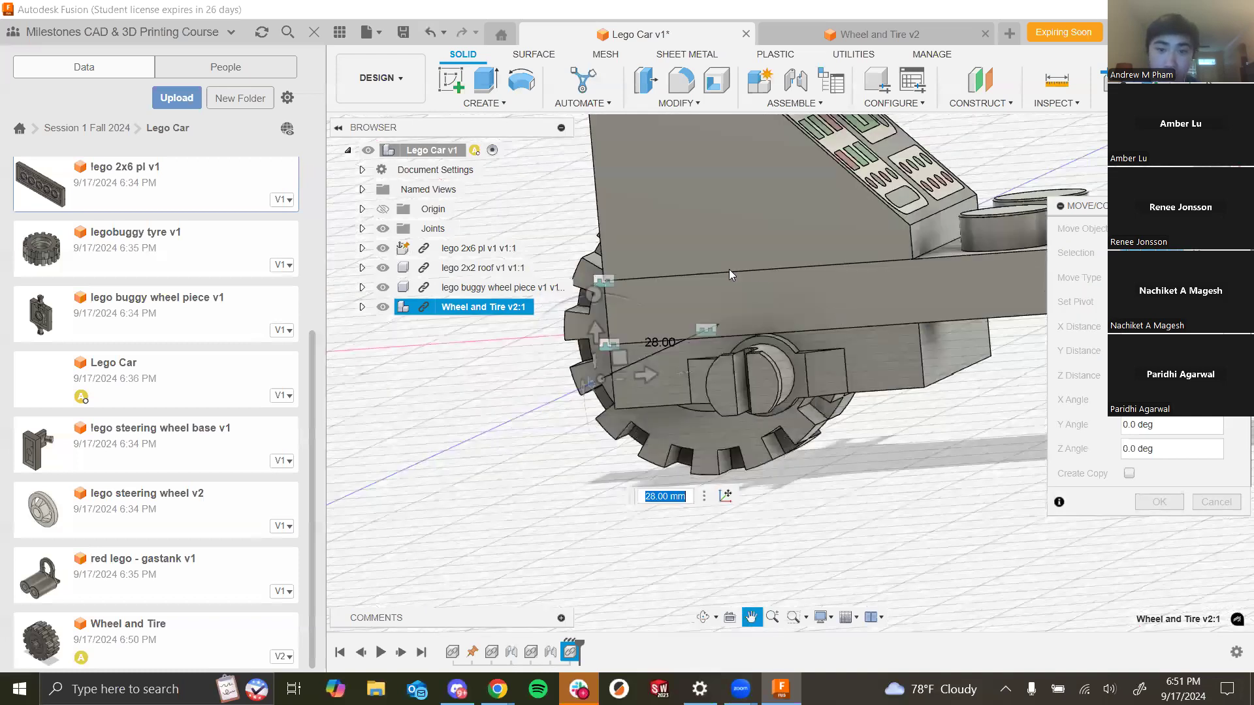
{"action": "scroll", "coordinate": [693, 269], "scroll_direction": "up", "scroll_amount": 2}
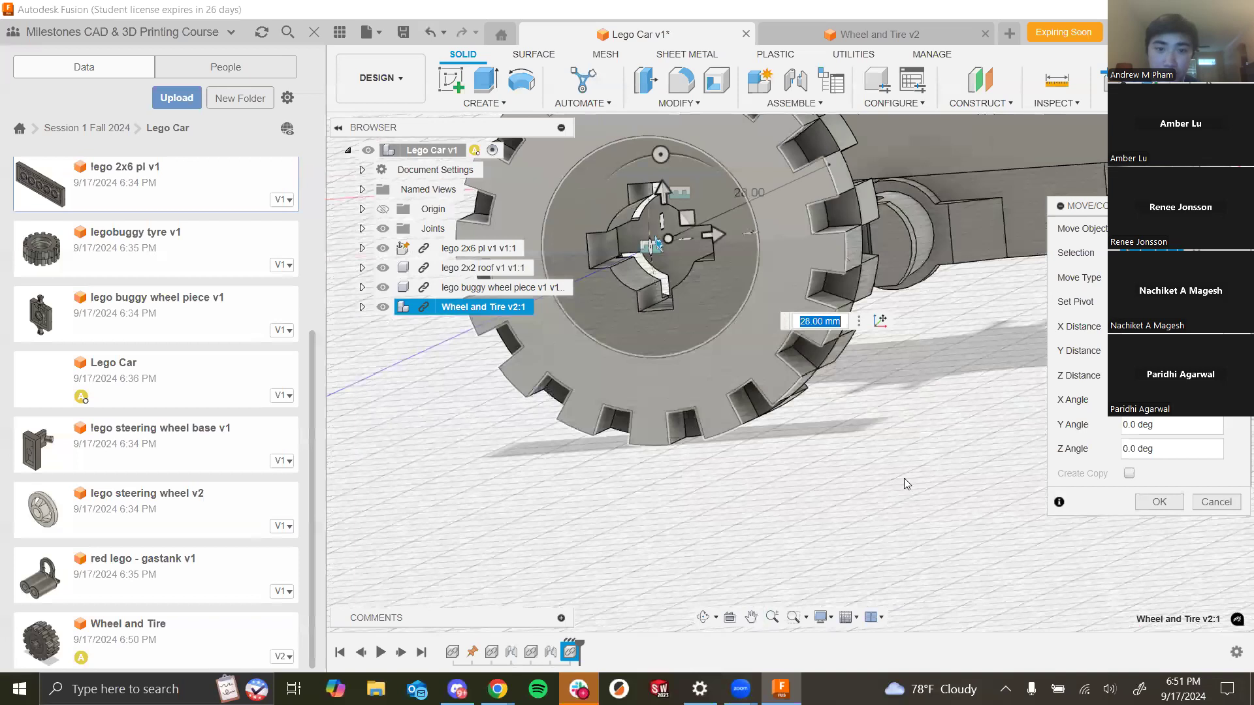
{"action": "scroll", "coordinate": [904, 478], "scroll_direction": "up", "scroll_amount": 2}
{"action": "scroll", "coordinate": [947, 480], "scroll_direction": "down", "scroll_amount": 5}
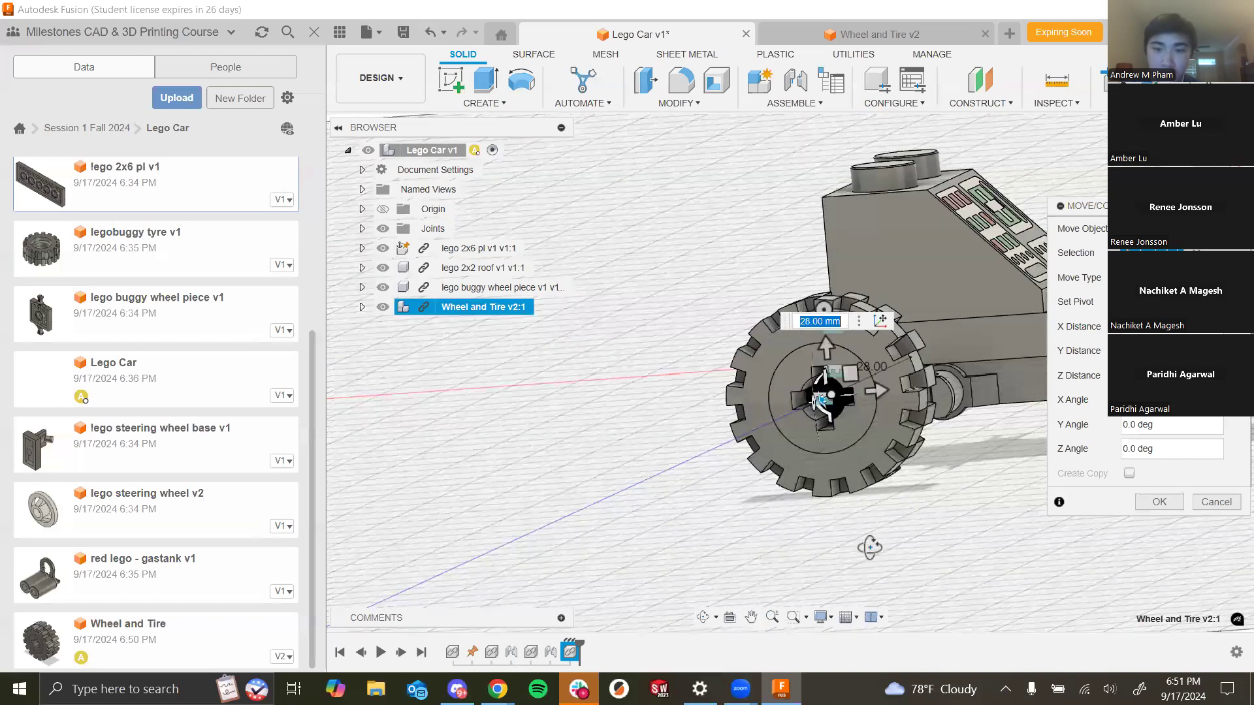
{"action": "middle_click_drag", "start_coordinate": [883, 475], "coordinate": [929, 479], "text": "shift"}
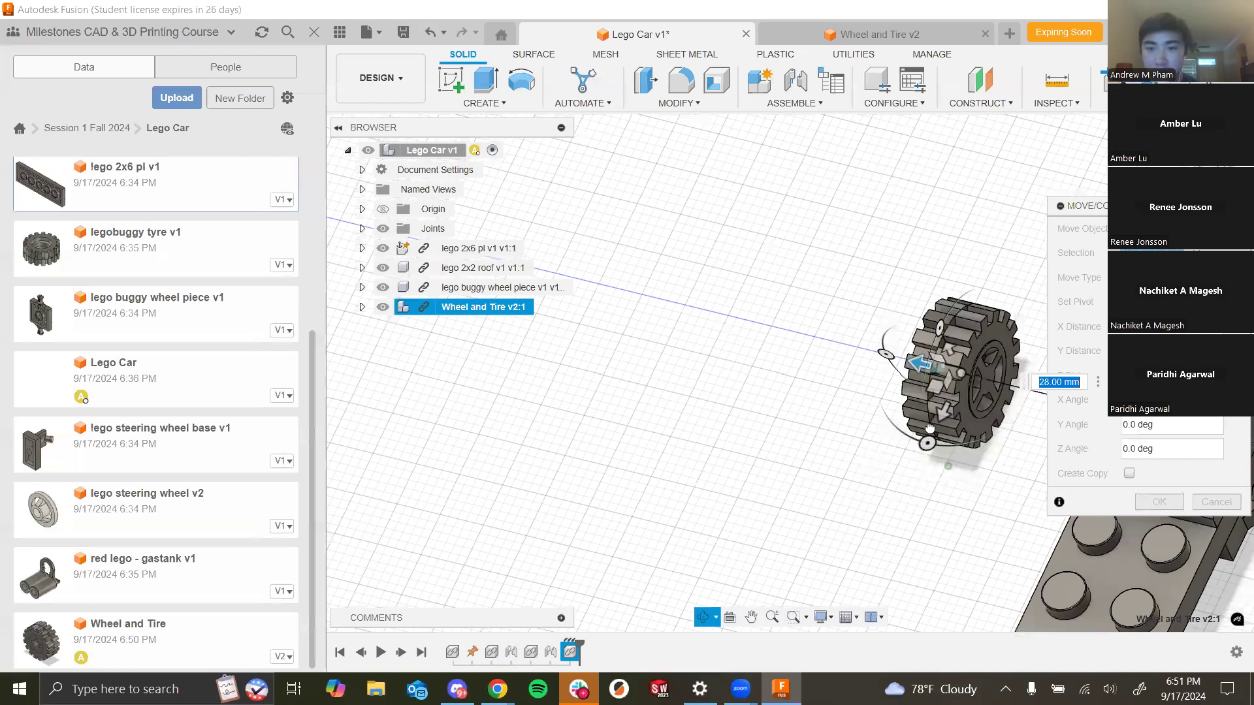
{"action": "left_click_drag", "start_coordinate": [891, 300], "coordinate": [894, 264]}
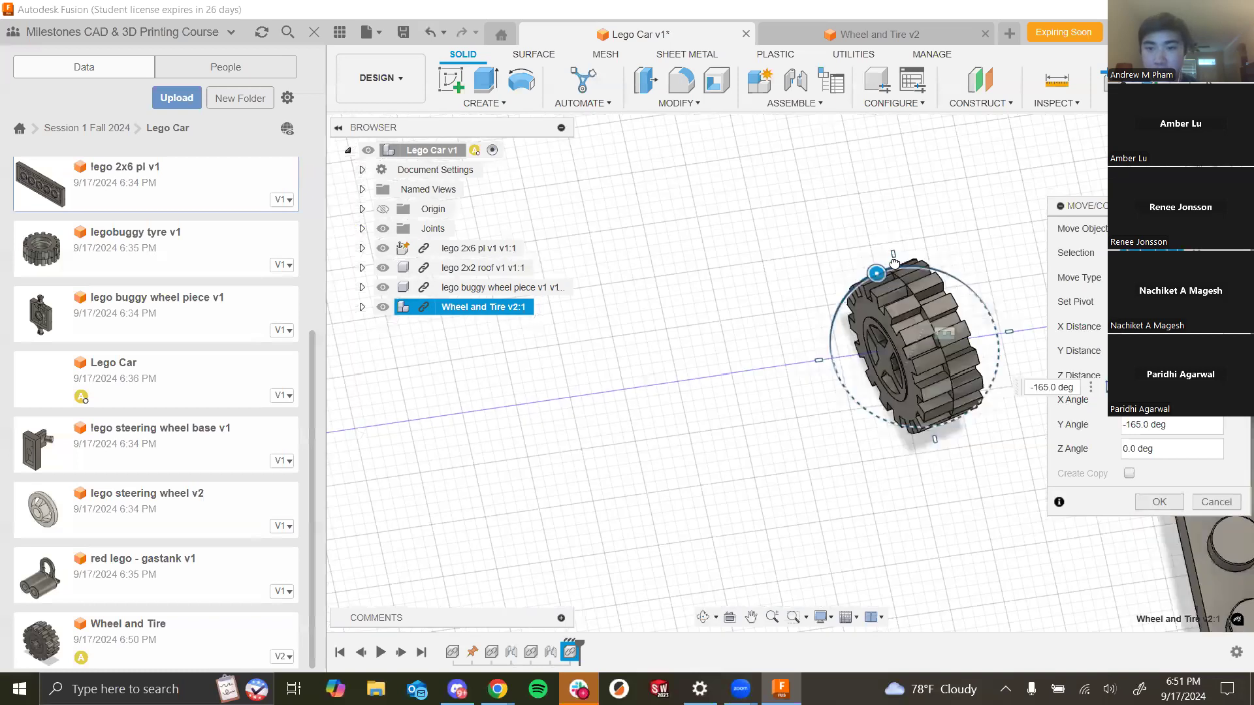
{"action": "left_click_drag", "start_coordinate": [923, 408], "coordinate": [945, 405]}
{"action": "scroll", "coordinate": [732, 274], "scroll_direction": "down", "scroll_amount": 5}
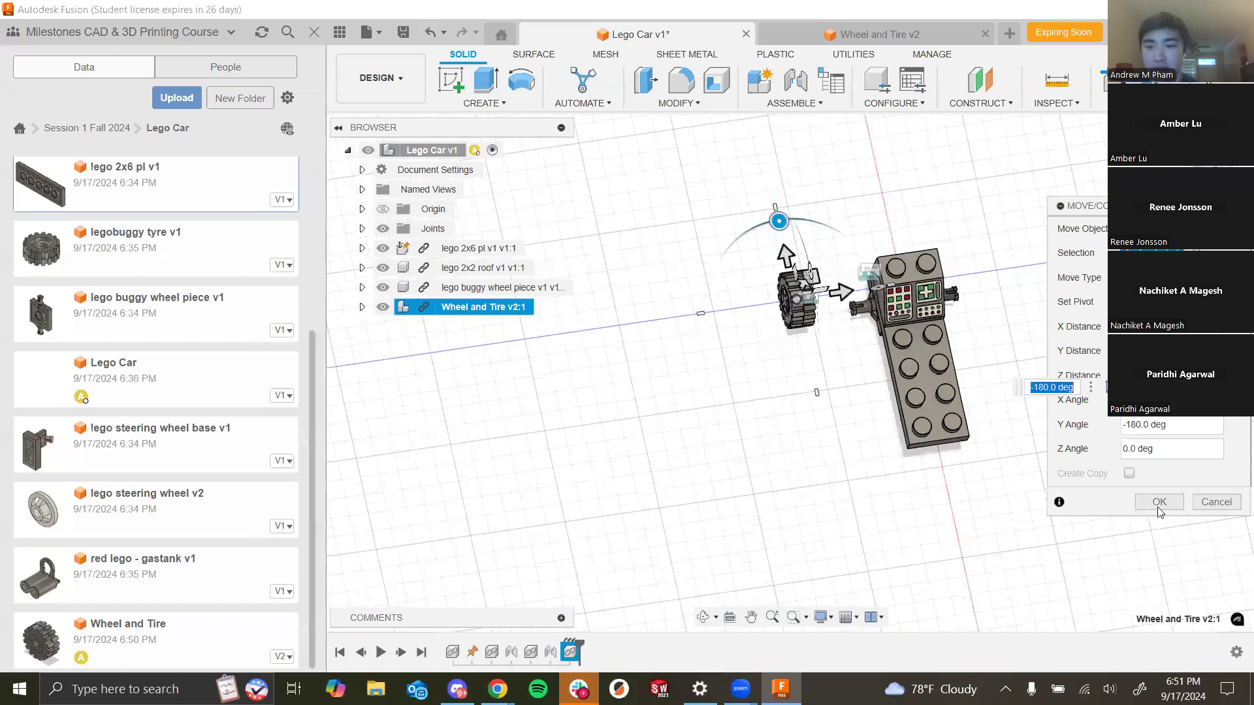
{"action": "left_click", "coordinate": [1160, 501]}
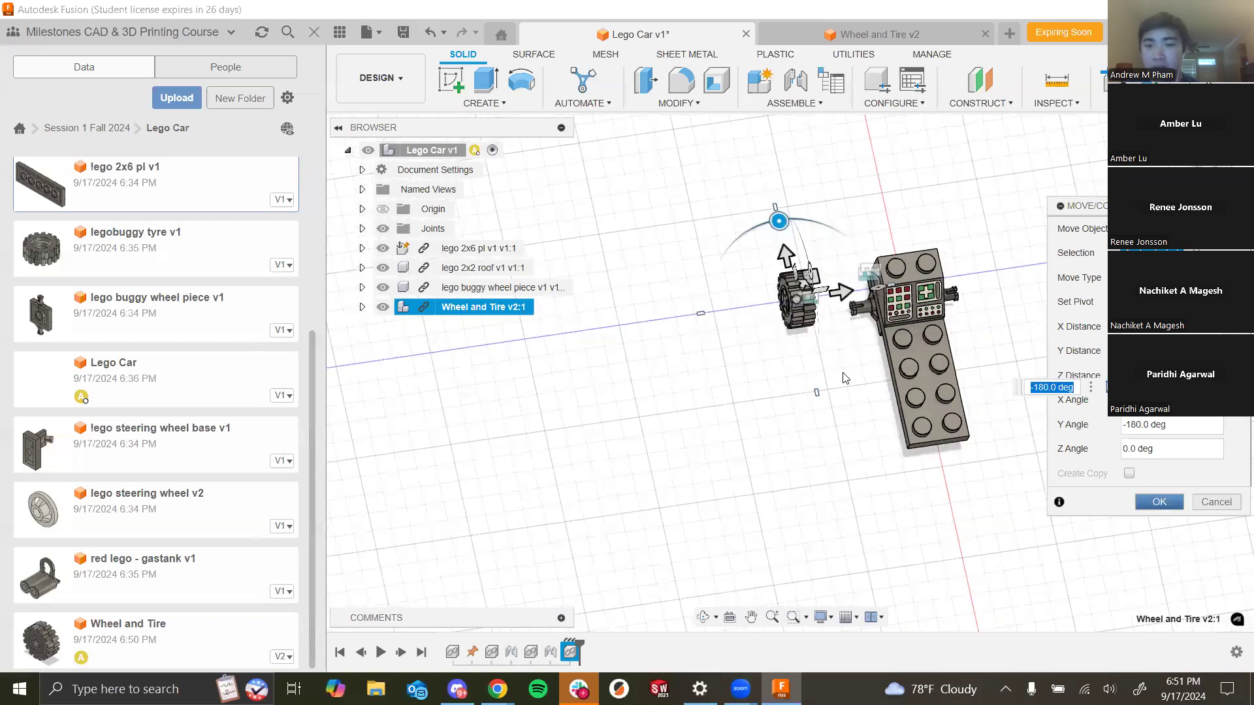
- Start a Joint and pick the snap point at the centre of the wheel hub's cross hole as the first component
{"action": "scroll", "coordinate": [849, 370], "scroll_direction": "up", "scroll_amount": 6}
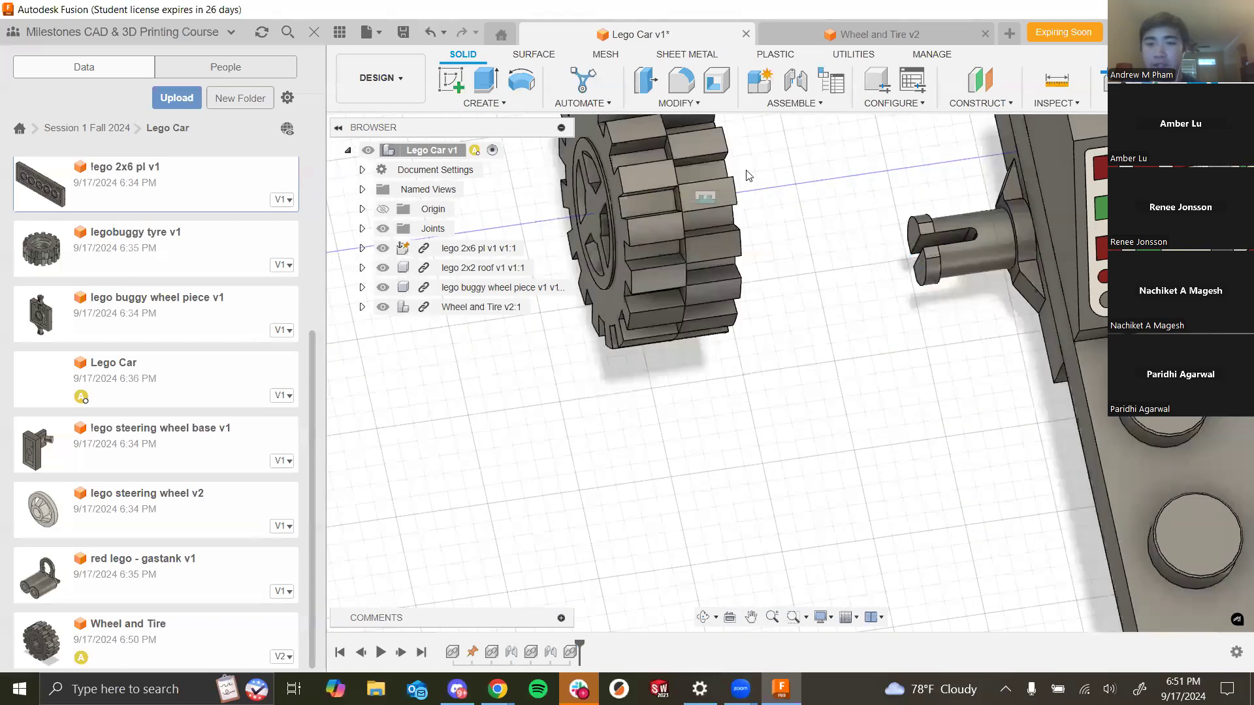
{"action": "middle_click_drag", "start_coordinate": [756, 178], "coordinate": [740, 206], "text": "shift"}
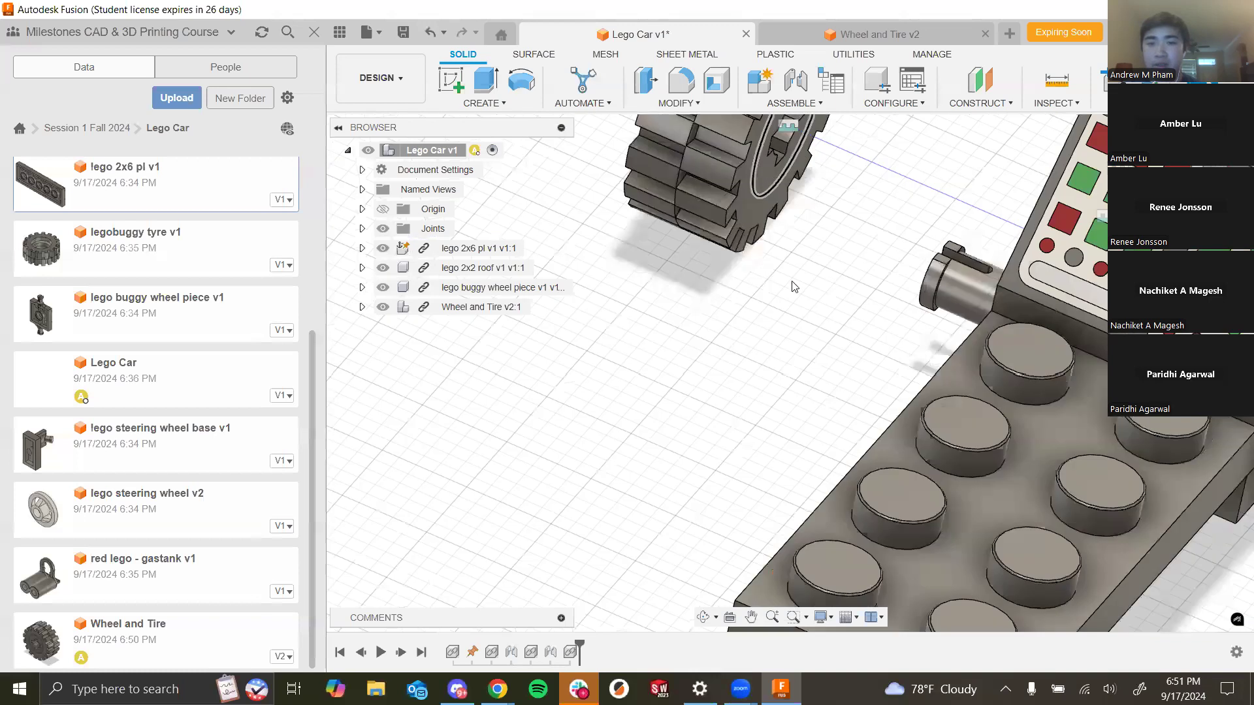
{"action": "scroll", "coordinate": [796, 290], "scroll_direction": "down", "scroll_amount": 3}
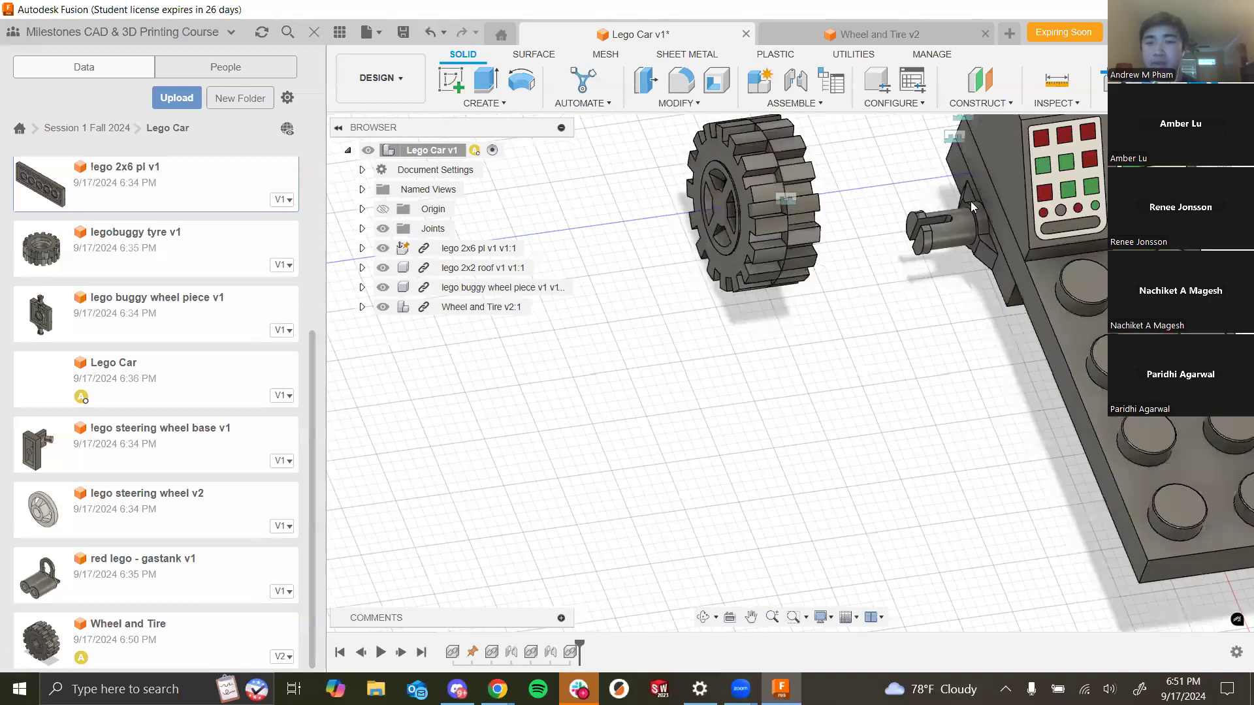
{"action": "left_click", "coordinate": [795, 79]}
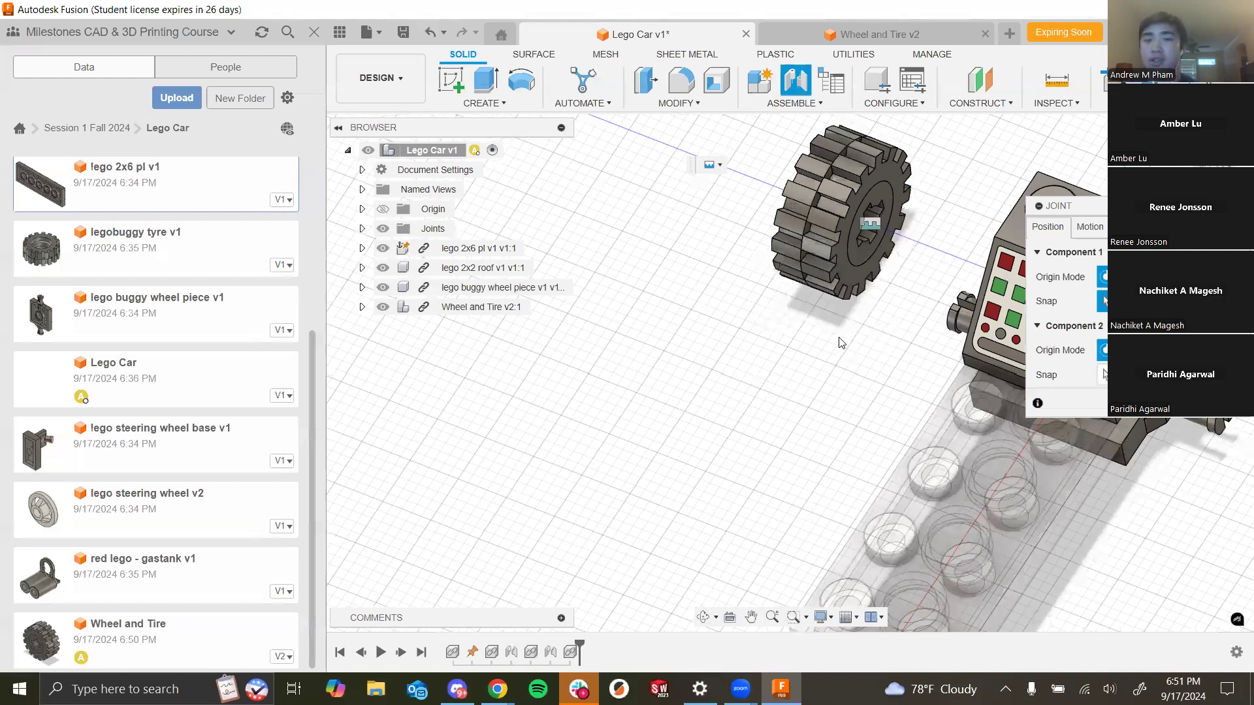
{"action": "scroll", "coordinate": [857, 373], "scroll_direction": "up", "scroll_amount": 3}
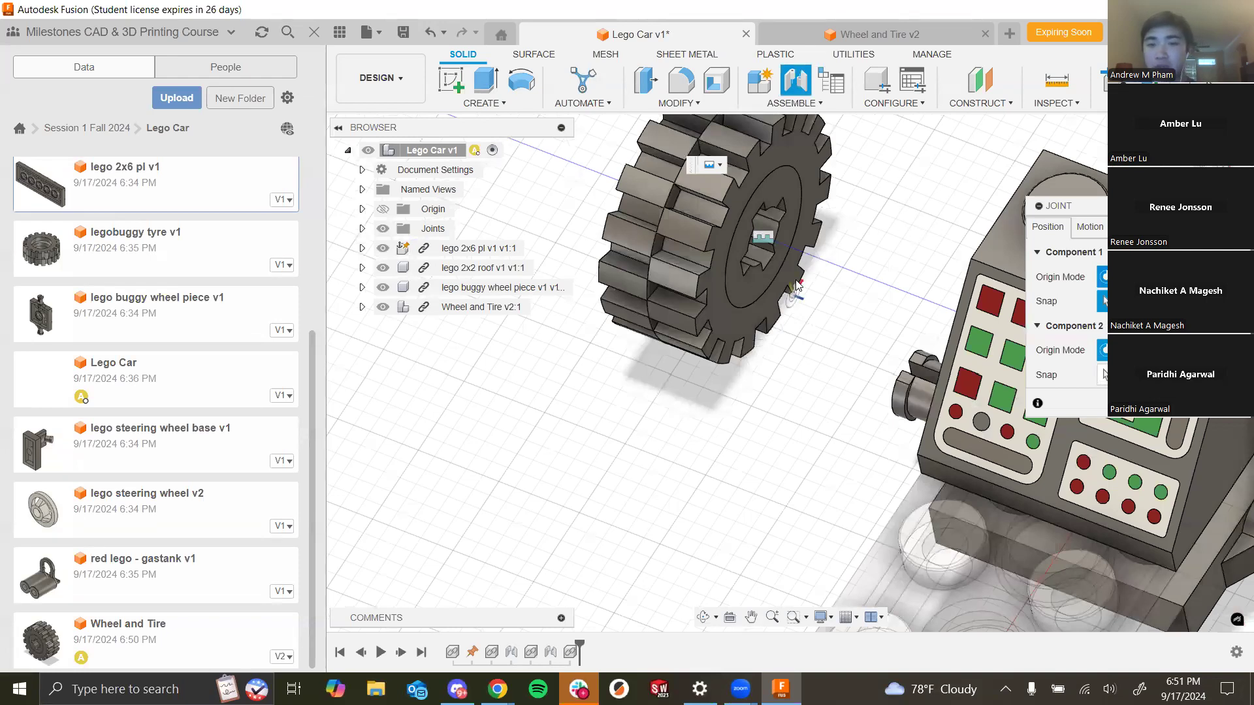
{"action": "scroll", "coordinate": [798, 275], "scroll_direction": "up", "scroll_amount": 1}
{"action": "middle_click_drag", "start_coordinate": [915, 319], "coordinate": [836, 412], "text": "shift"}
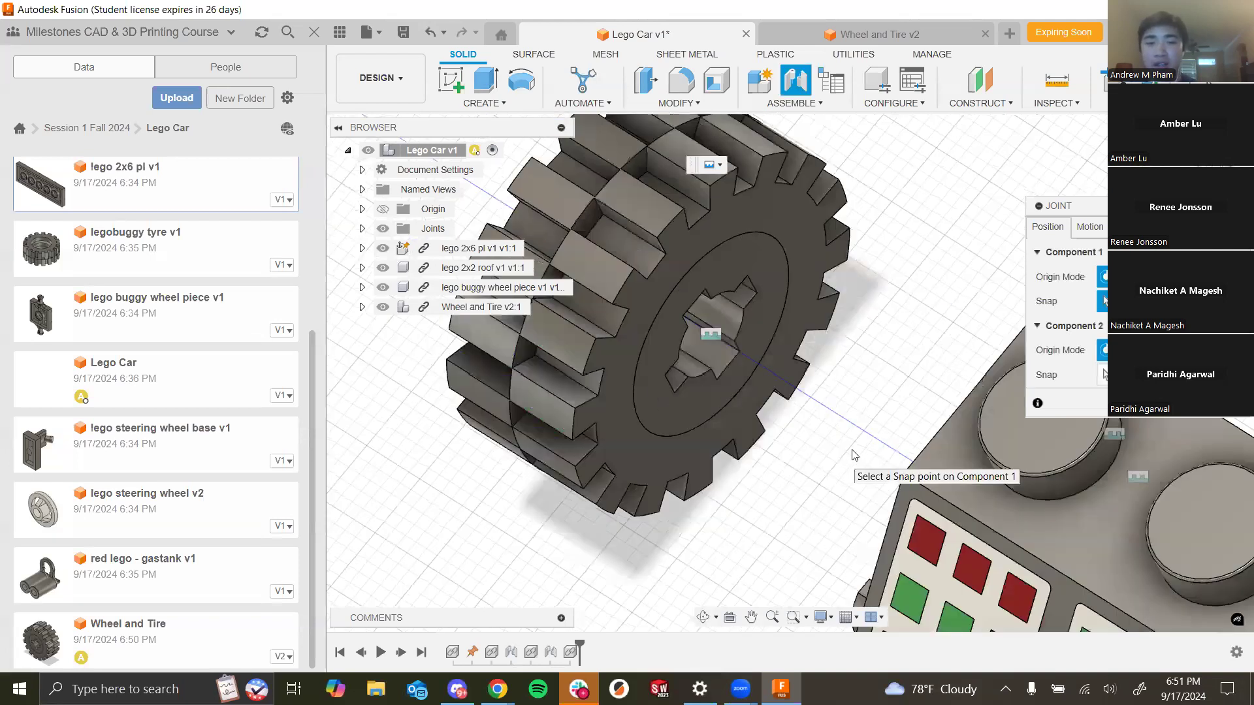
{"action": "middle_click_drag", "start_coordinate": [843, 442], "coordinate": [842, 435], "text": "shift"}
{"action": "scroll", "coordinate": [751, 428], "scroll_direction": "up", "scroll_amount": 5}
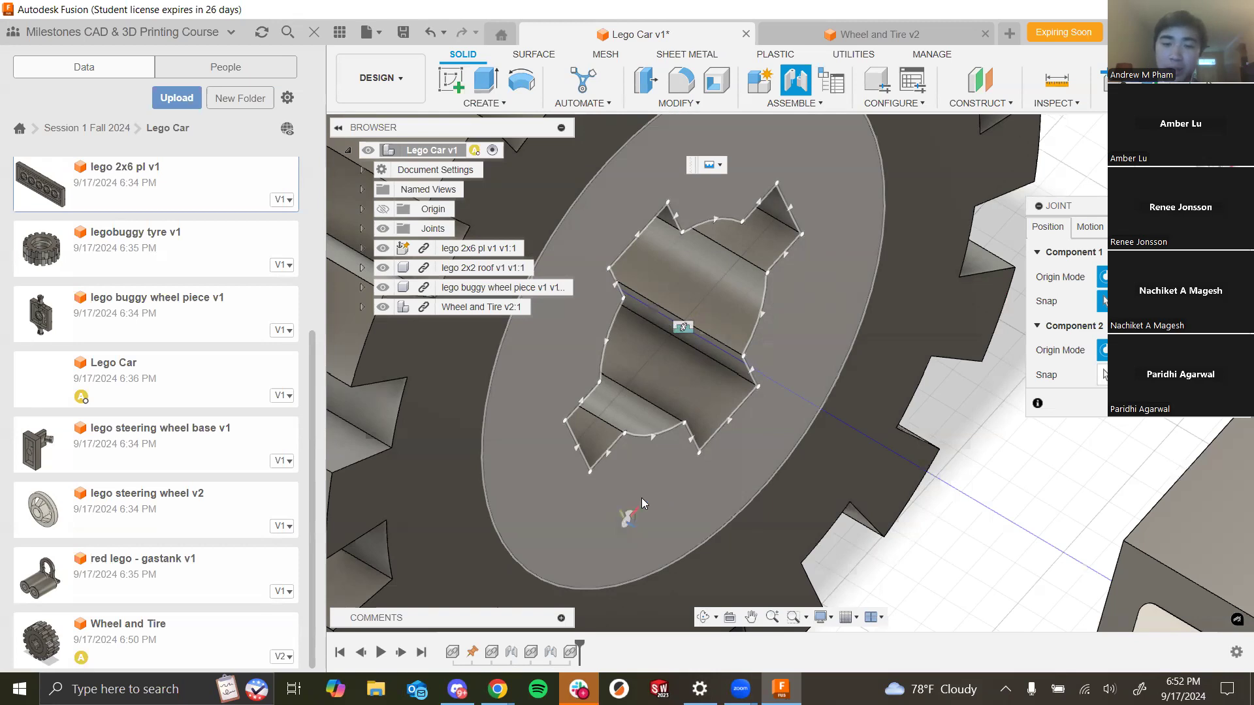
{"action": "scroll", "coordinate": [657, 475], "scroll_direction": "up", "scroll_amount": 2}
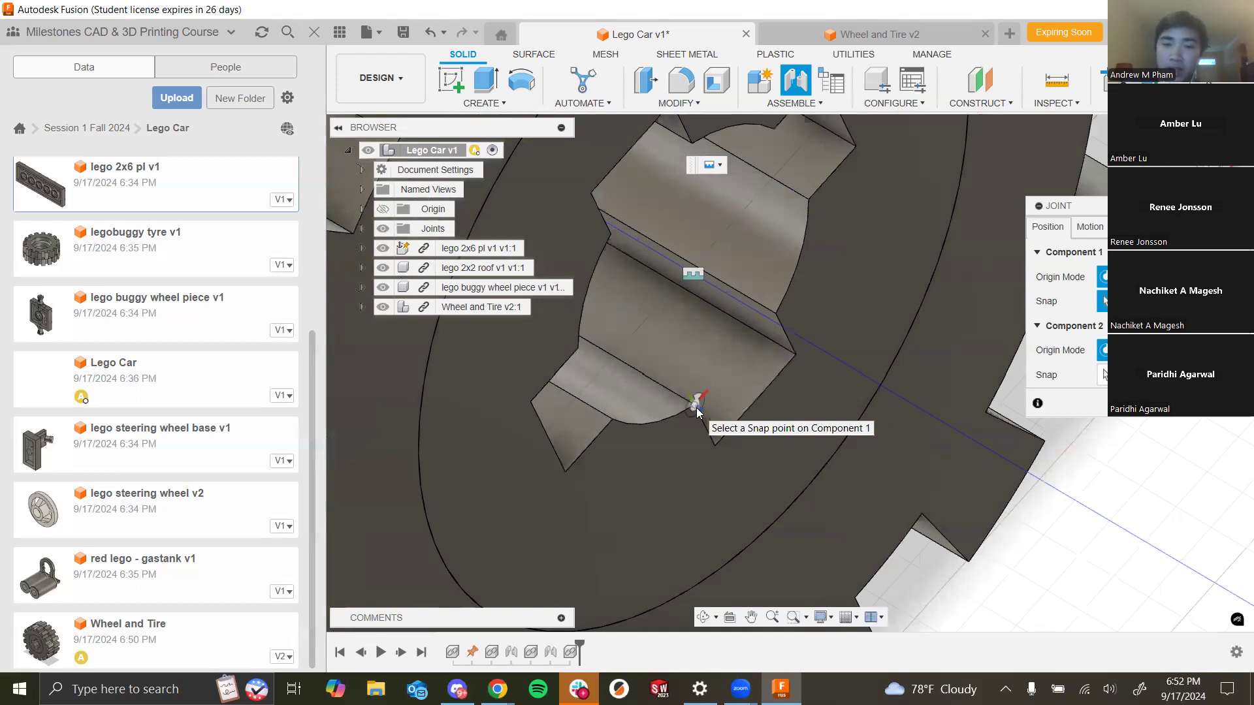
{"action": "scroll", "coordinate": [697, 492], "scroll_direction": "down", "scroll_amount": 3}
{"action": "middle_click_drag", "start_coordinate": [635, 501], "coordinate": [643, 475], "text": "shift"}
{"action": "scroll", "coordinate": [643, 475], "scroll_direction": "up", "scroll_amount": 3}
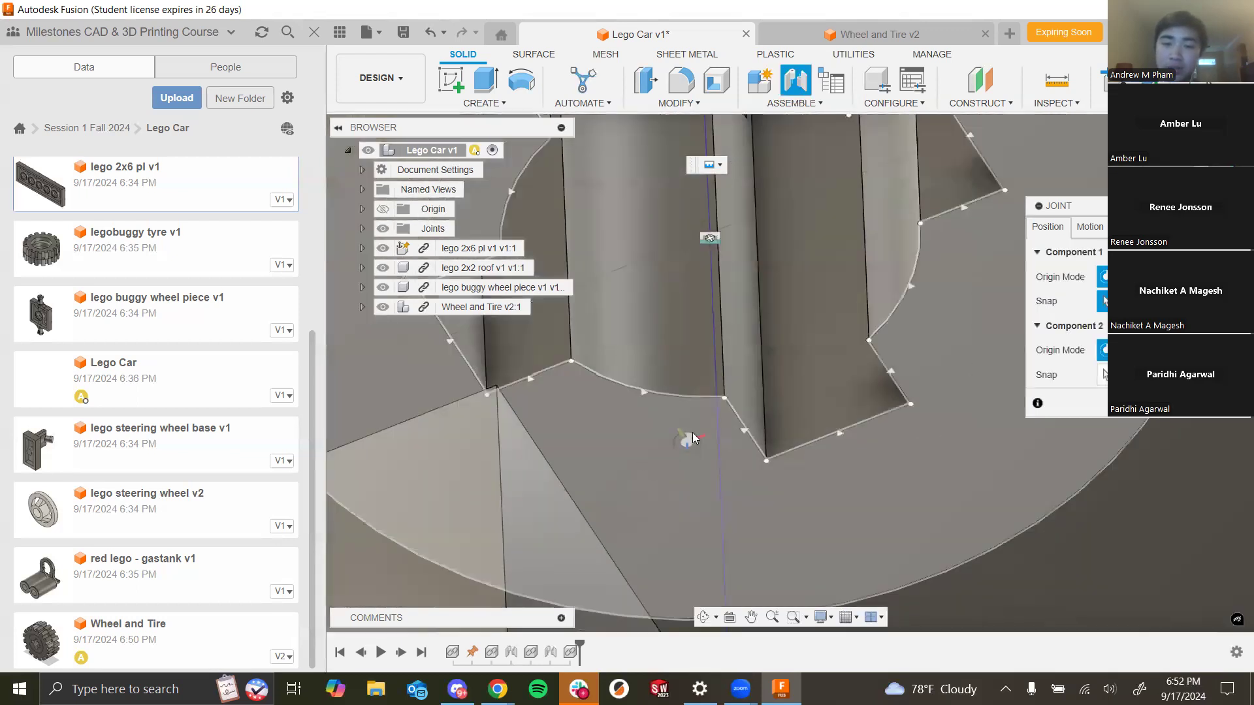
{"action": "scroll", "coordinate": [714, 406], "scroll_direction": "down", "scroll_amount": 2}
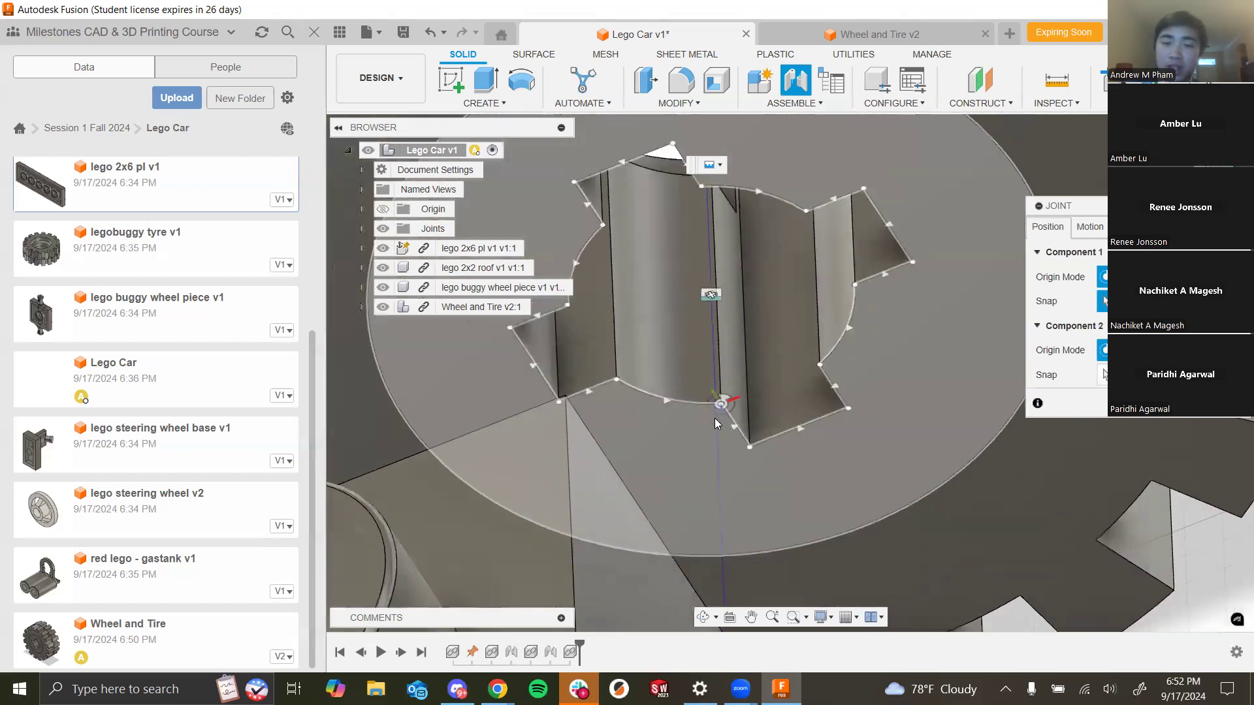
{"action": "scroll", "coordinate": [714, 422], "scroll_direction": "down", "scroll_amount": 2}
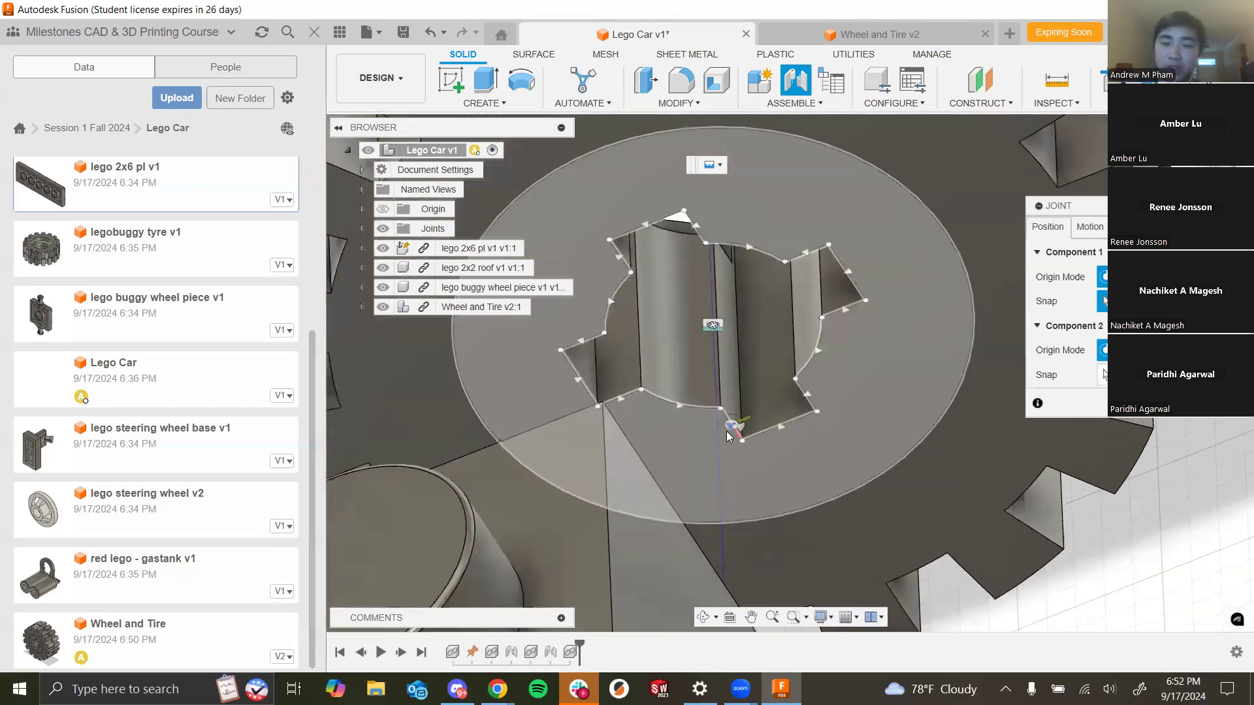
{"action": "scroll", "coordinate": [729, 431], "scroll_direction": "up", "scroll_amount": 5}
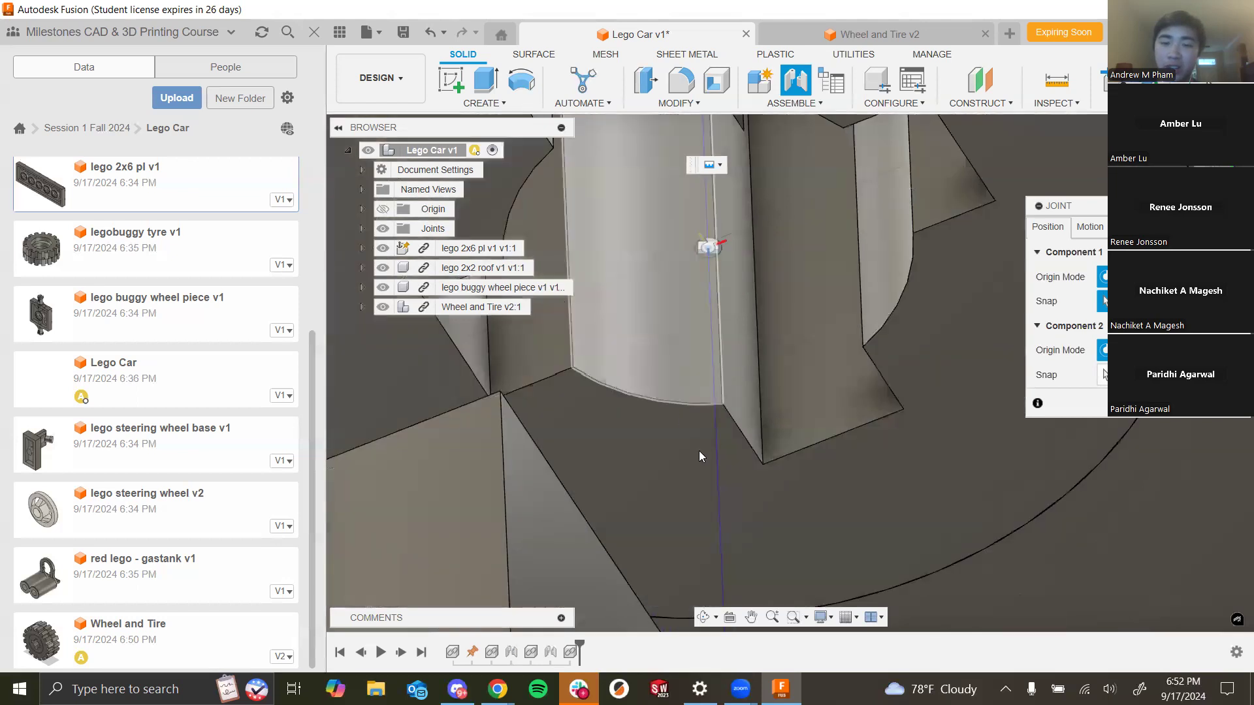
{"action": "scroll", "coordinate": [699, 451], "scroll_direction": "down", "scroll_amount": 2}
{"action": "scroll", "coordinate": [692, 444], "scroll_direction": "down", "scroll_amount": 2}
{"action": "middle_click_drag", "start_coordinate": [679, 469], "coordinate": [671, 475], "text": "shift"}
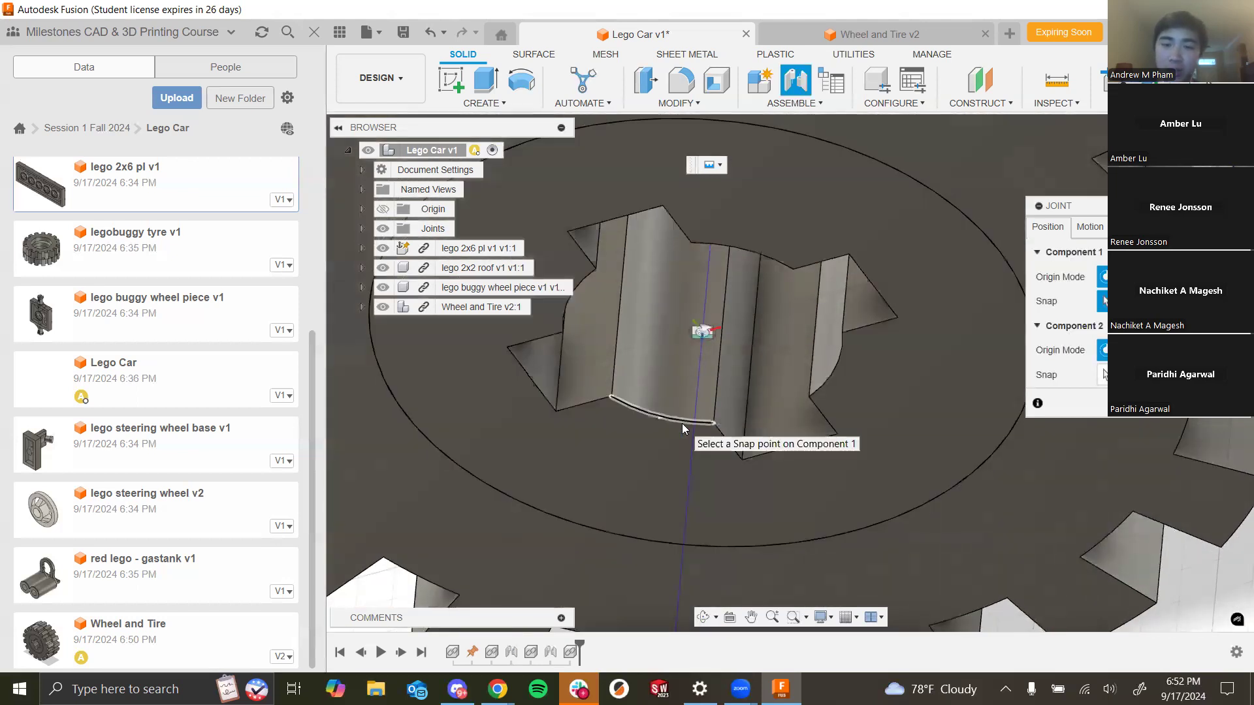
{"action": "left_click", "coordinate": [701, 334]}
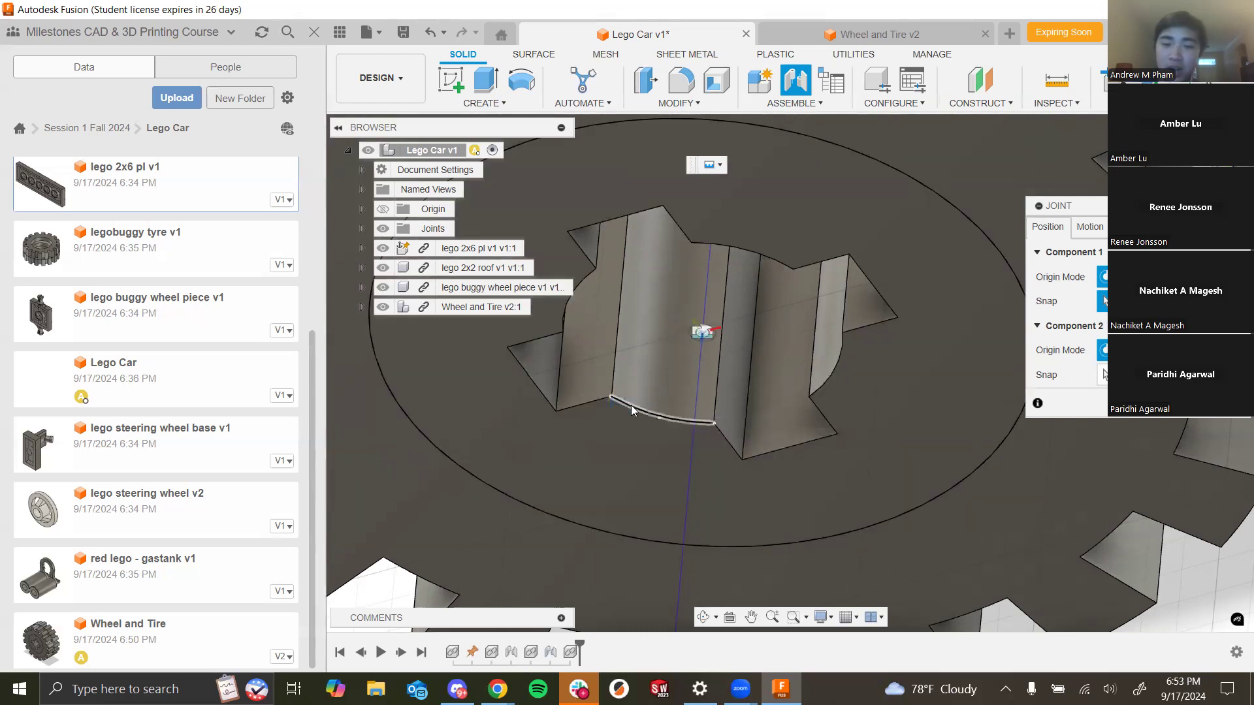
{"action": "left_click", "coordinate": [714, 425]}
- Pick the circular edge at the axle's base as the second component and set the joint motion to Revolute
{"action": "scroll", "coordinate": [736, 432], "scroll_direction": "down", "scroll_amount": 5}
{"action": "middle_click_drag", "start_coordinate": [745, 434], "coordinate": [1035, 536], "text": "shift"}
{"action": "scroll", "coordinate": [674, 333], "scroll_direction": "down", "scroll_amount": 5}
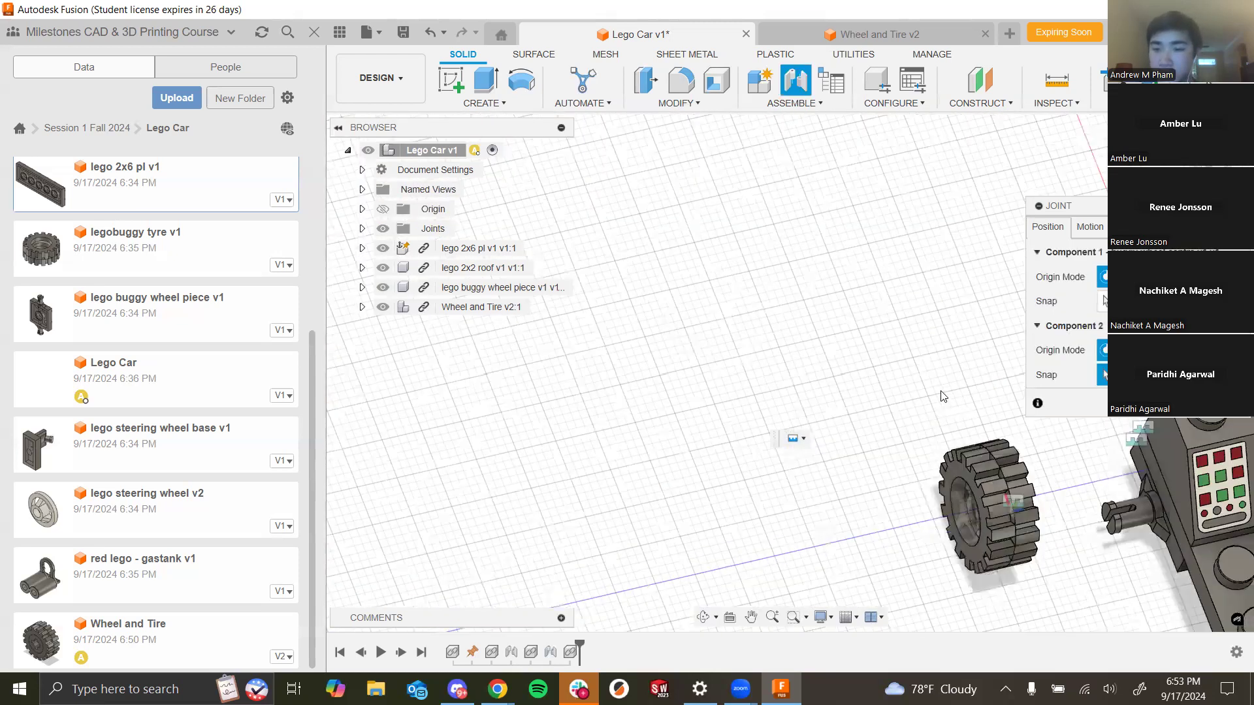
{"action": "scroll", "coordinate": [931, 508], "scroll_direction": "up", "scroll_amount": 10}
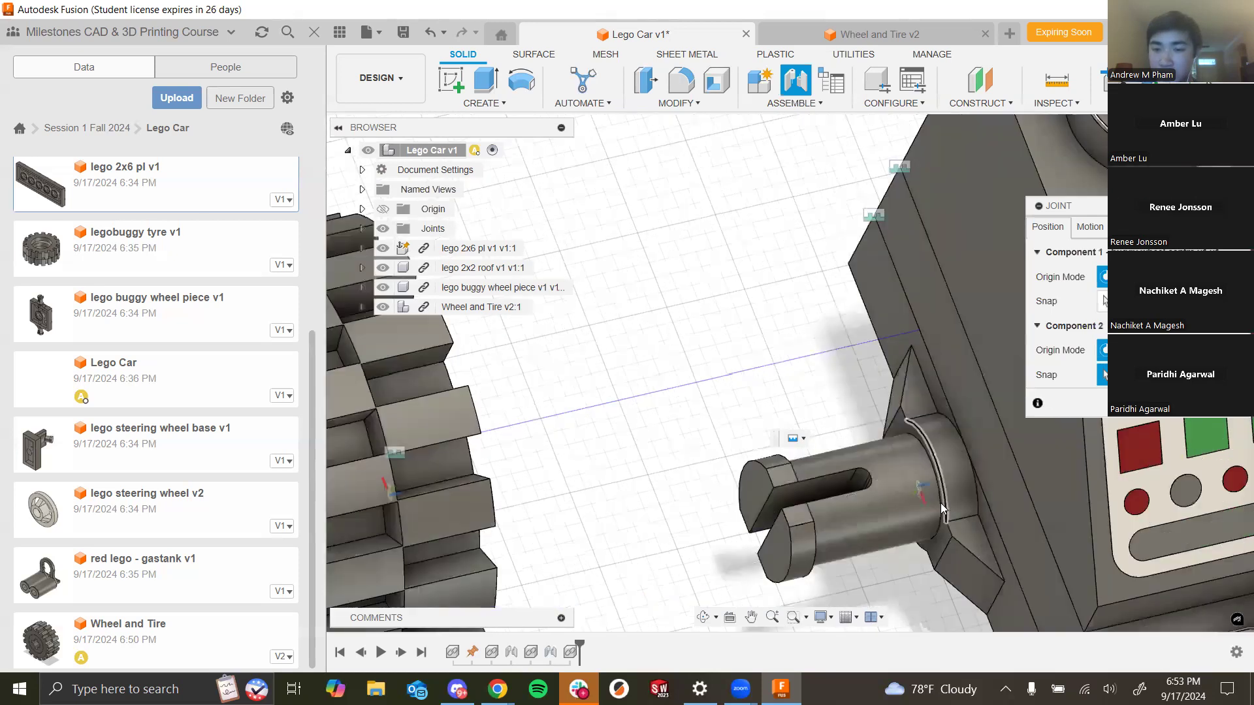
{"action": "left_click", "coordinate": [940, 504]}
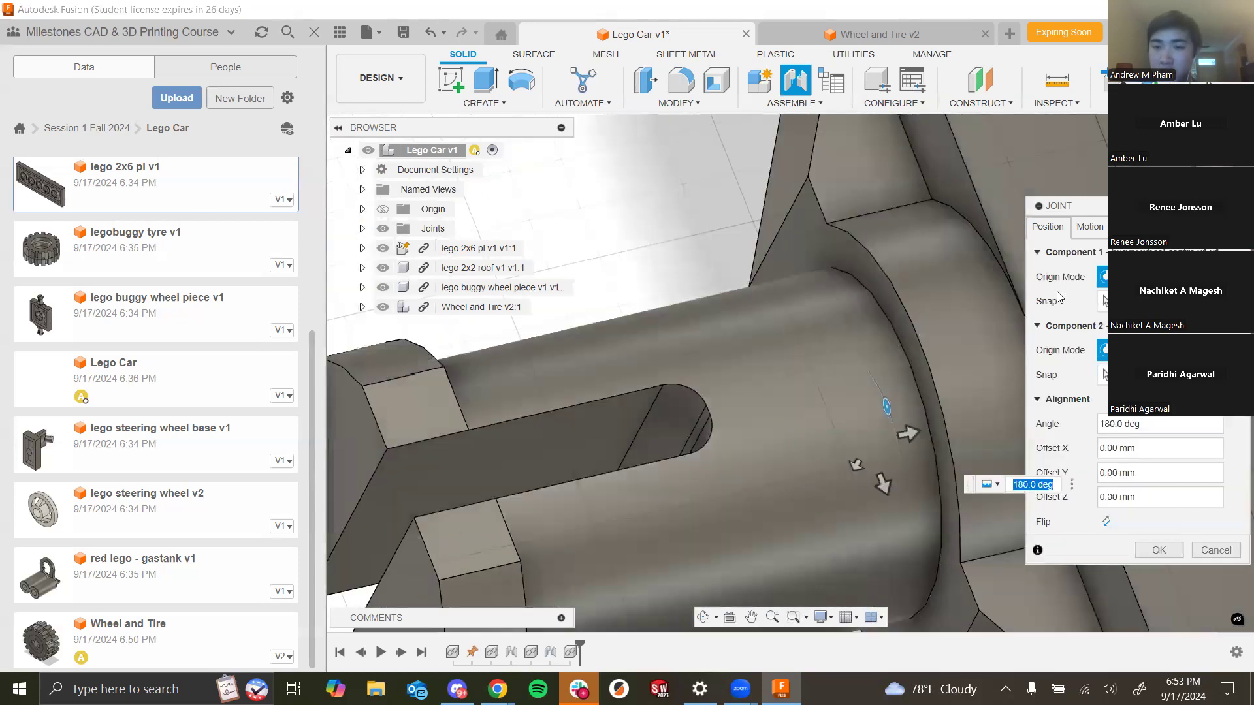
{"action": "scroll", "coordinate": [811, 361], "scroll_direction": "down", "scroll_amount": 8}
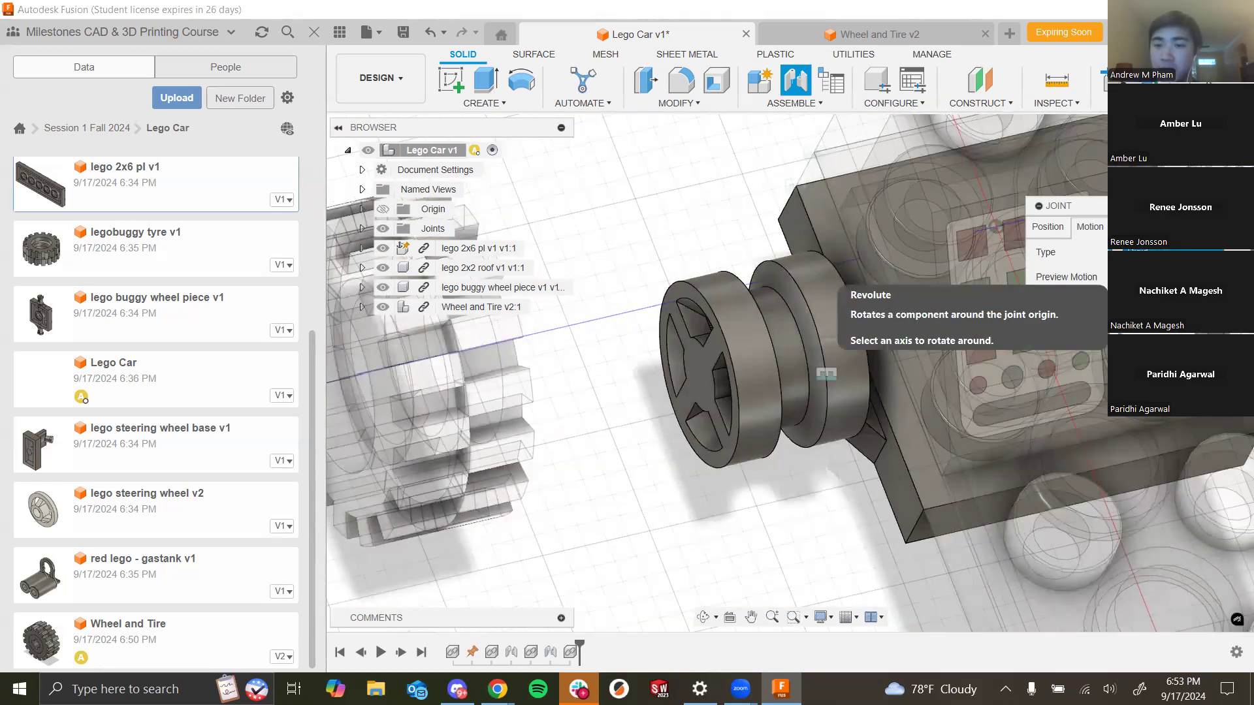
{"action": "left_click", "coordinate": [1136, 252]}
- Reset the joint's first component and reselect it on an edge inside the wheel hub's cross hole
{"action": "middle_click_drag", "start_coordinate": [901, 554], "coordinate": [952, 489], "text": "shift"}
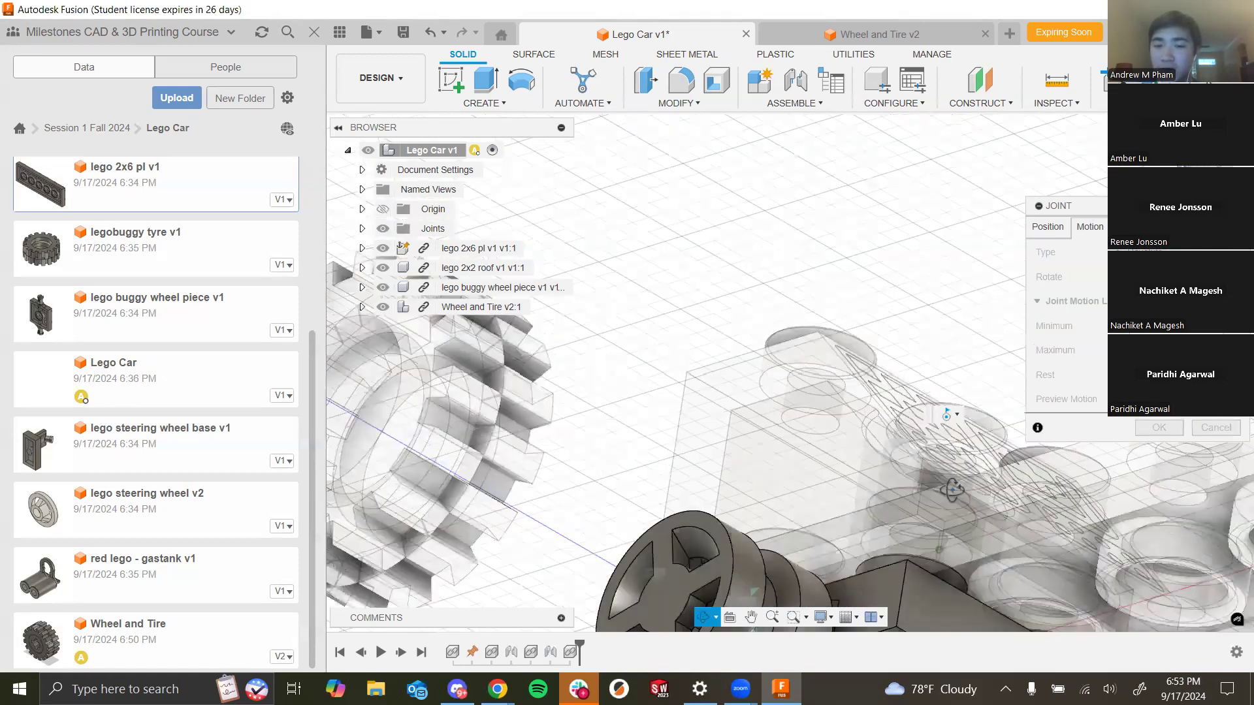
{"action": "middle_click_drag", "start_coordinate": [761, 556], "coordinate": [729, 546], "text": "shift"}
{"action": "scroll", "coordinate": [731, 547], "scroll_direction": "down", "scroll_amount": 5}
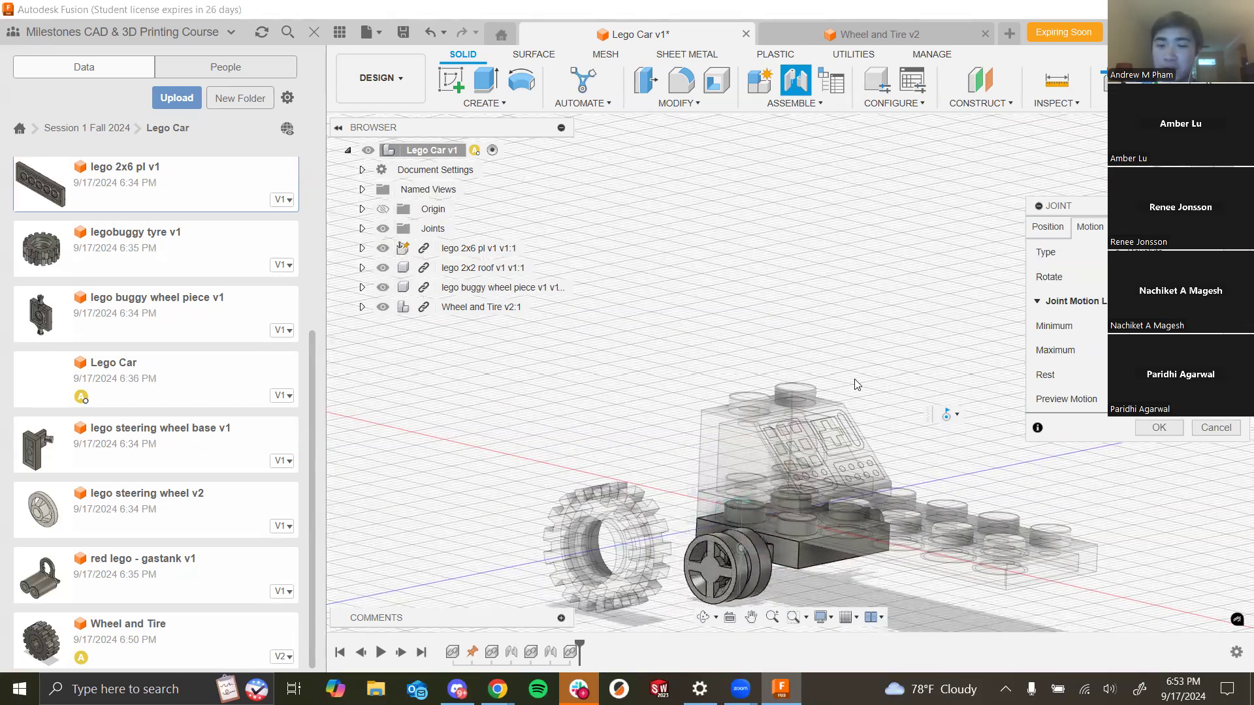
{"action": "left_click", "coordinate": [1048, 226]}
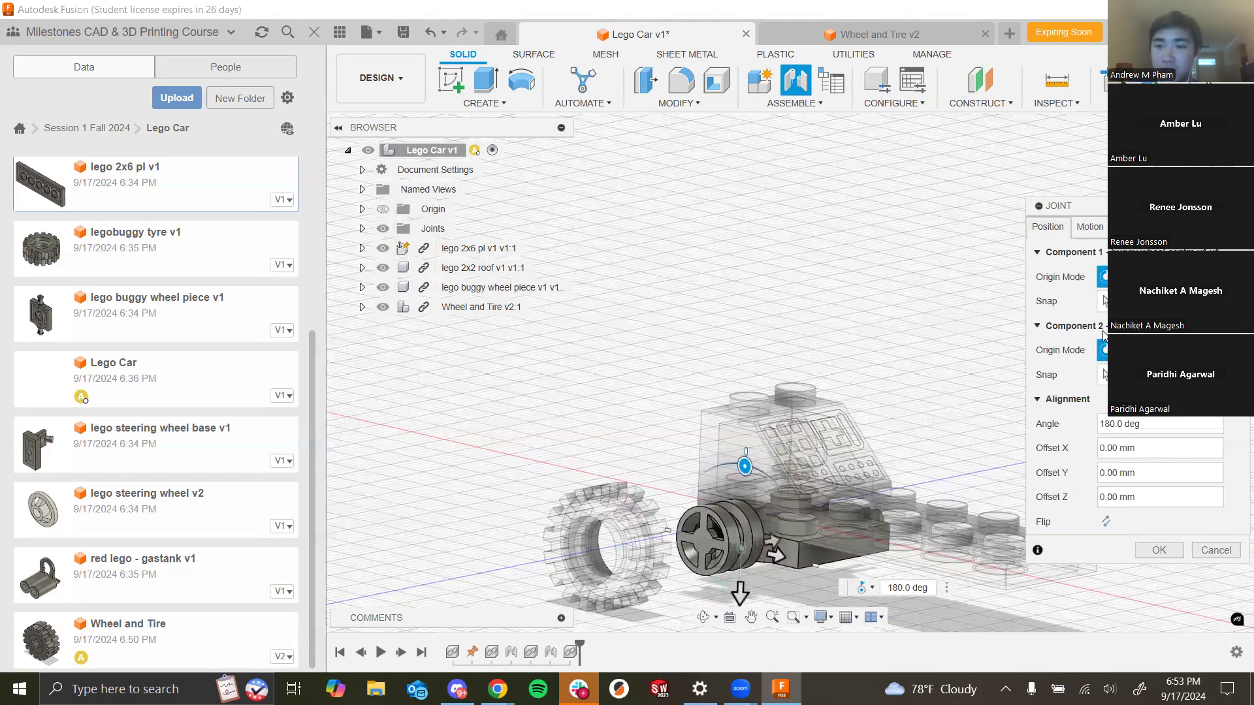
{"action": "left_click", "coordinate": [1185, 301]}
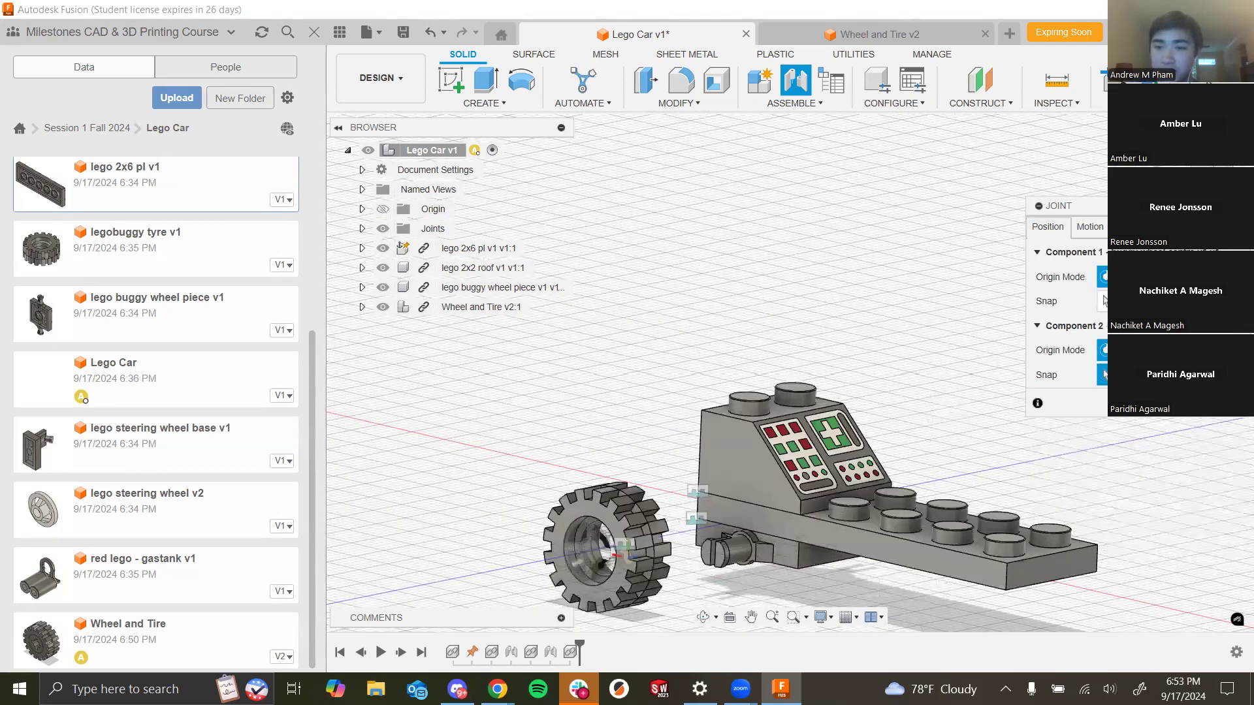
{"action": "middle_click_drag", "start_coordinate": [817, 451], "coordinate": [704, 468], "text": "shift"}
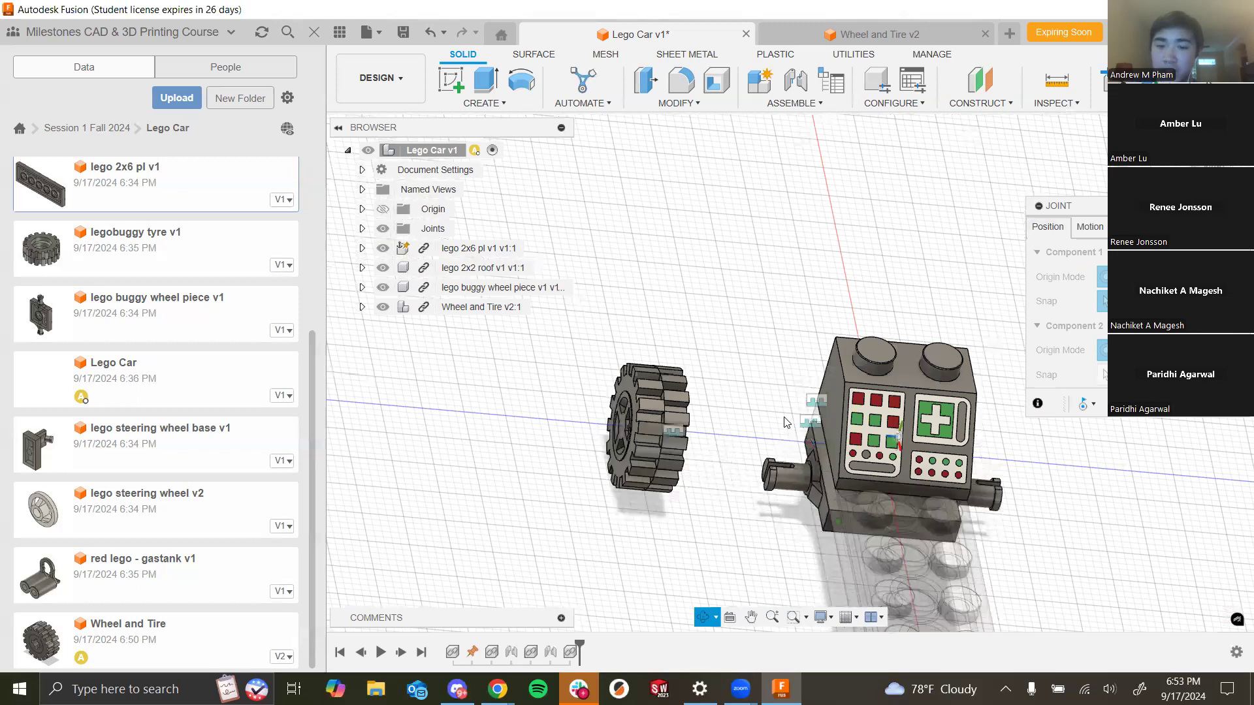
{"action": "scroll", "coordinate": [808, 393], "scroll_direction": "up", "scroll_amount": 8}
{"action": "scroll", "coordinate": [803, 431], "scroll_direction": "up", "scroll_amount": 2}
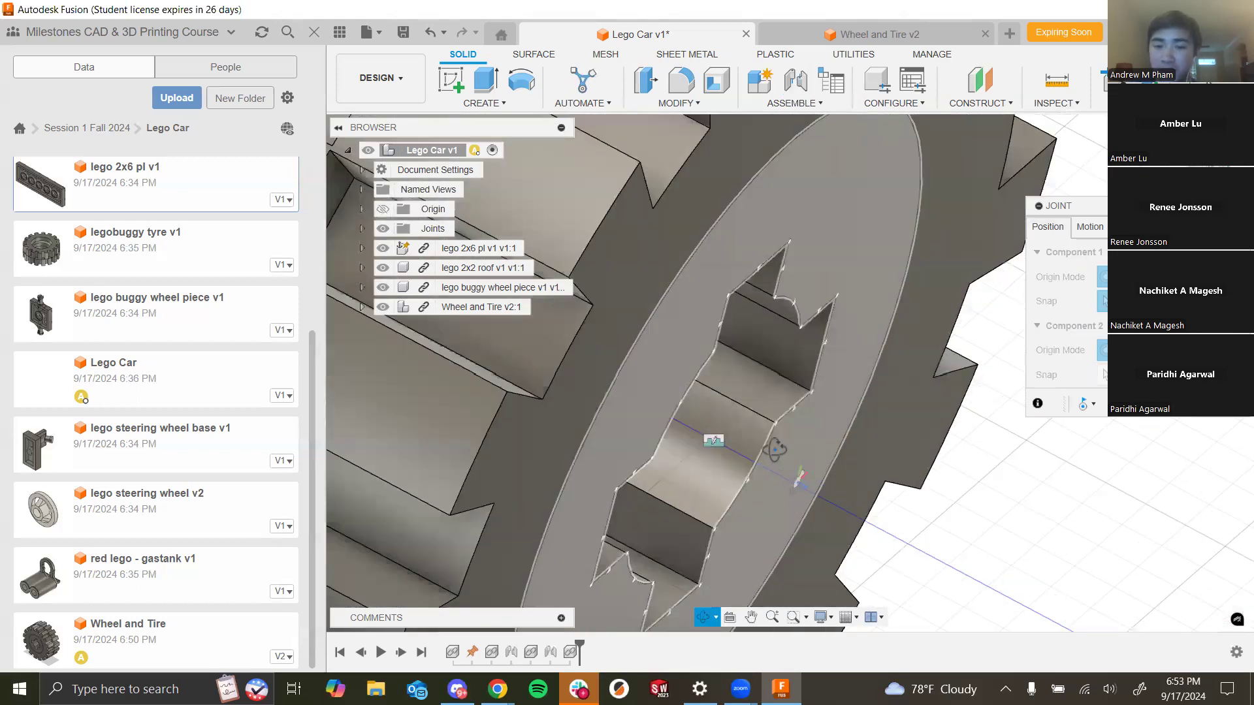
{"action": "scroll", "coordinate": [783, 460], "scroll_direction": "up", "scroll_amount": 4}
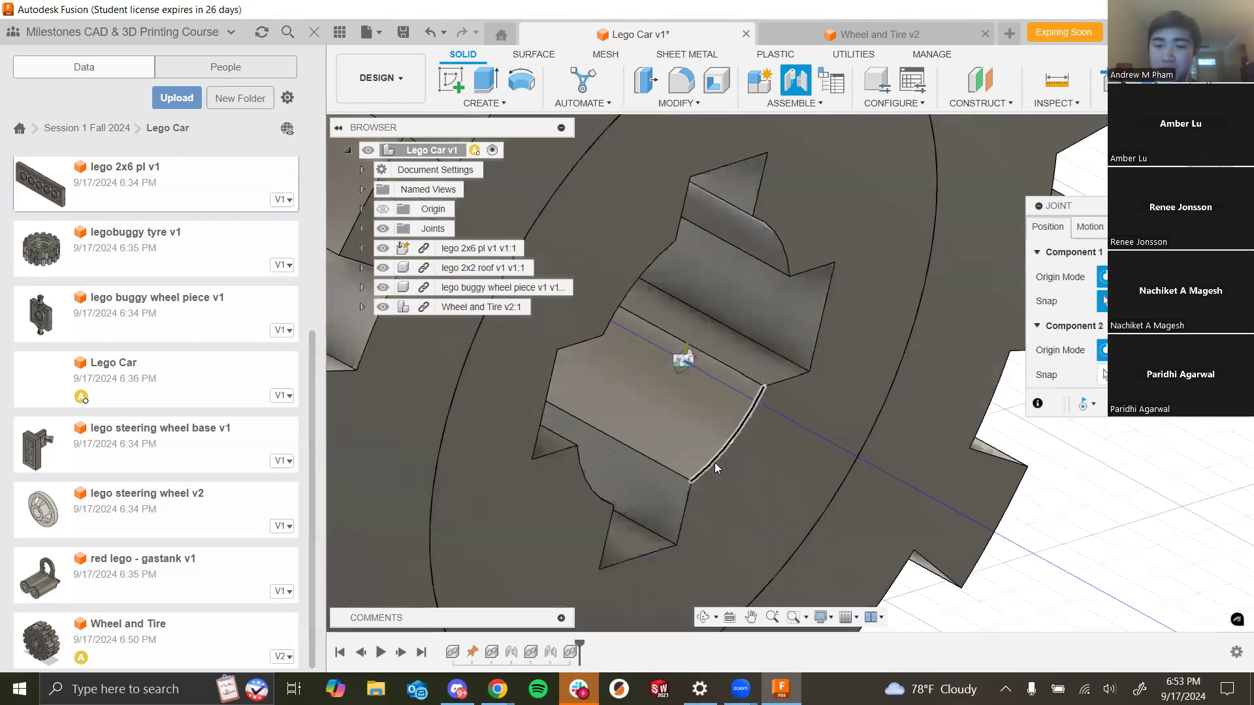
{"action": "left_click", "coordinate": [714, 459]}
- Pick the circular edge at the axle's end as the joint's second component
{"action": "scroll", "coordinate": [686, 385], "scroll_direction": "down", "scroll_amount": 5}
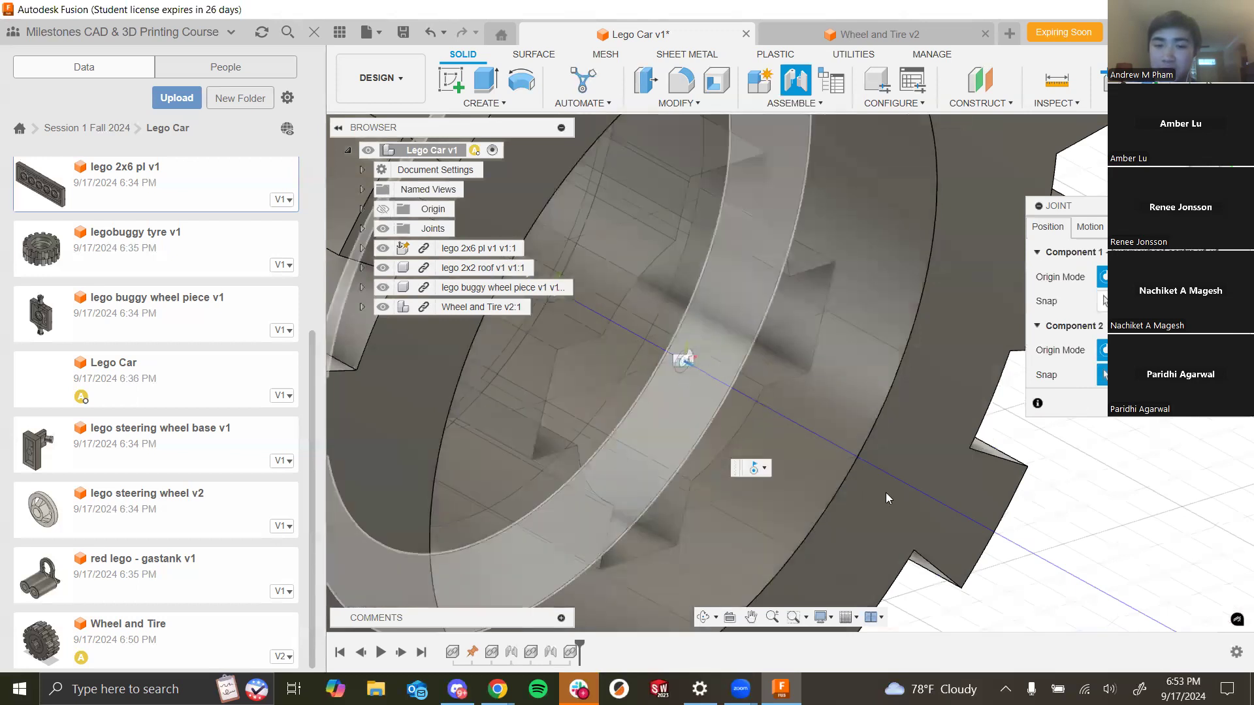
{"action": "scroll", "coordinate": [789, 395], "scroll_direction": "down", "scroll_amount": 6}
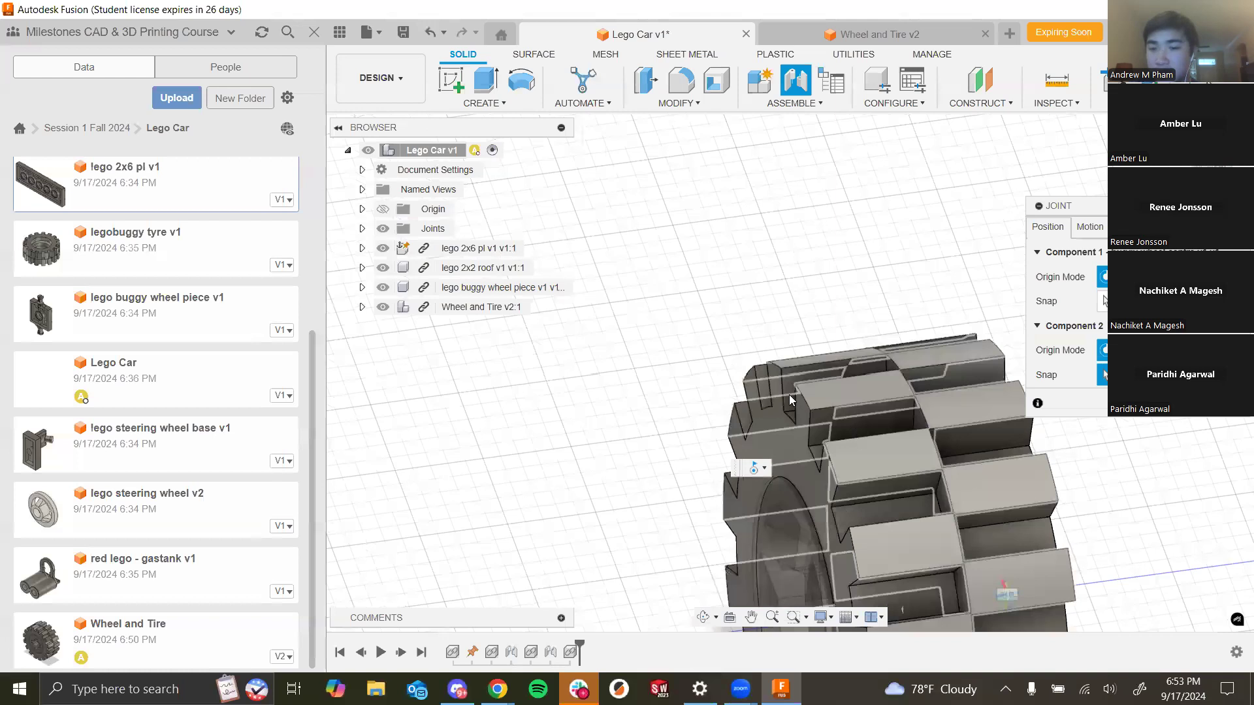
{"action": "left_click", "coordinate": [891, 494]}
{"action": "scroll", "coordinate": [957, 498], "scroll_direction": "up", "scroll_amount": 6}
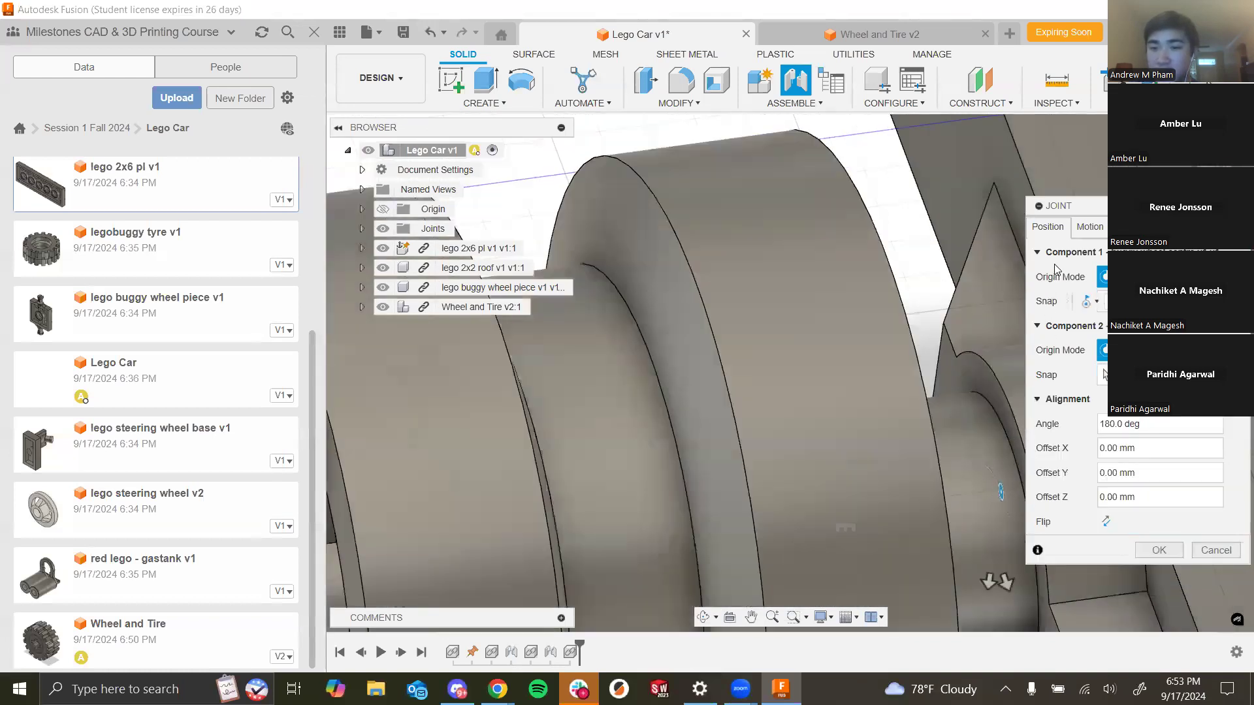
- Preview the revolute joint's motion and confirm the joint
{"action": "left_click", "coordinate": [1090, 226]}
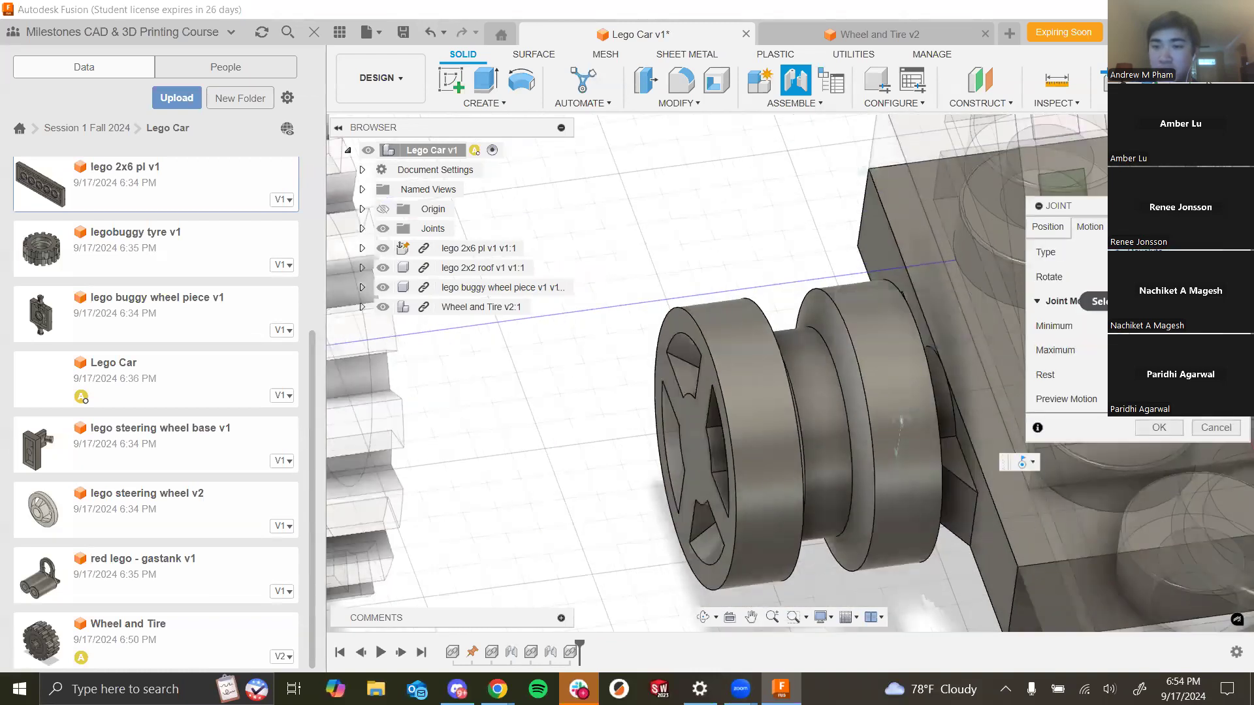
{"action": "left_click", "coordinate": [1142, 399]}
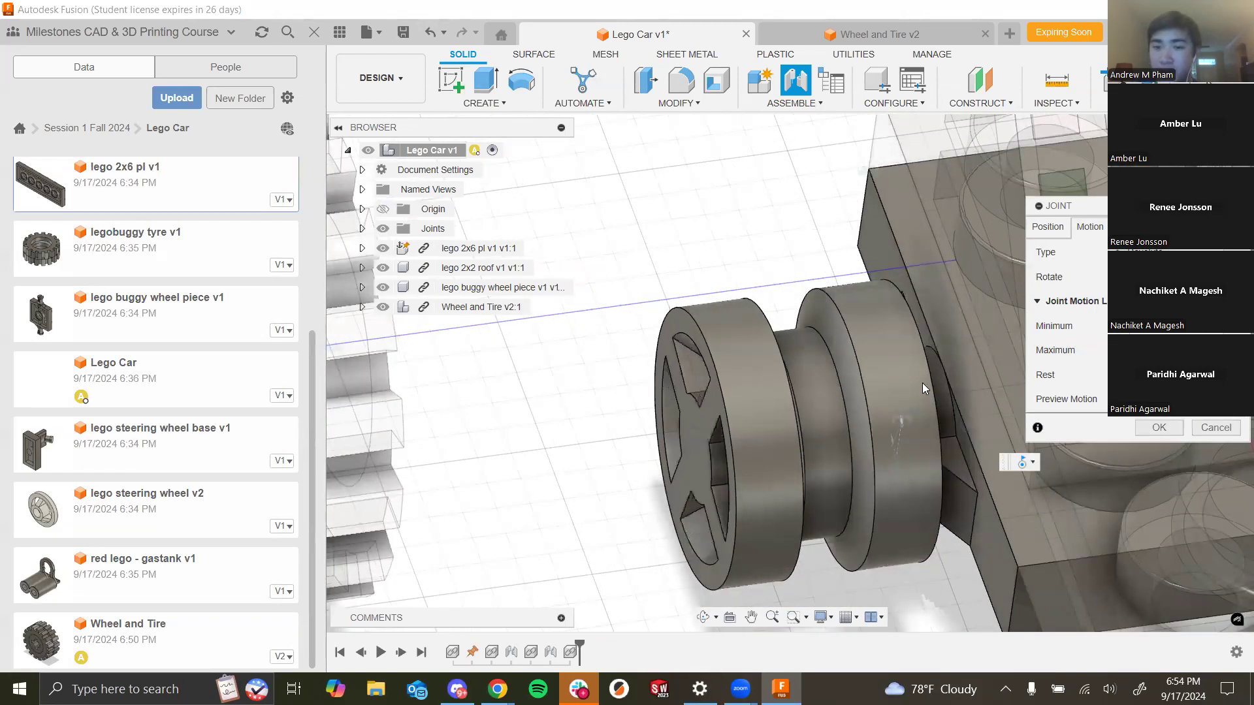
{"action": "middle_click_drag", "start_coordinate": [603, 441], "coordinate": [652, 406], "text": "shift"}
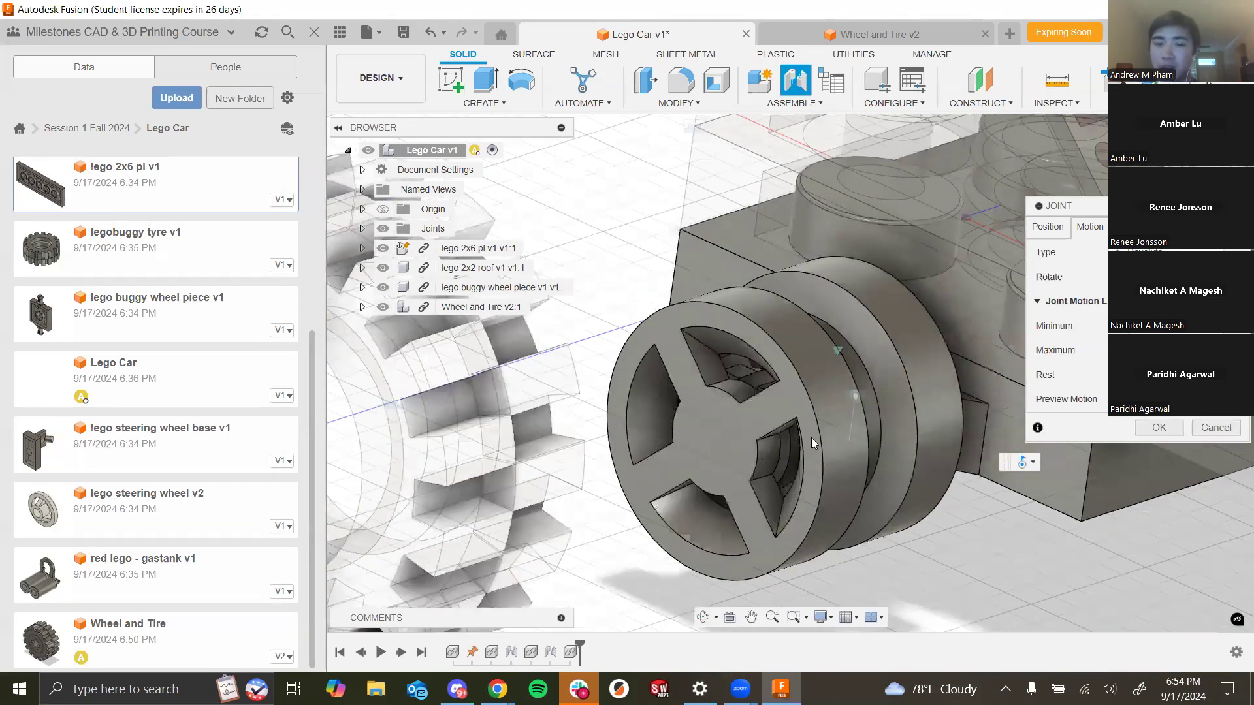
{"action": "scroll", "coordinate": [712, 391], "scroll_direction": "down", "scroll_amount": 5}
{"action": "middle_click_drag", "start_coordinate": [699, 359], "coordinate": [712, 335], "text": "shift"}
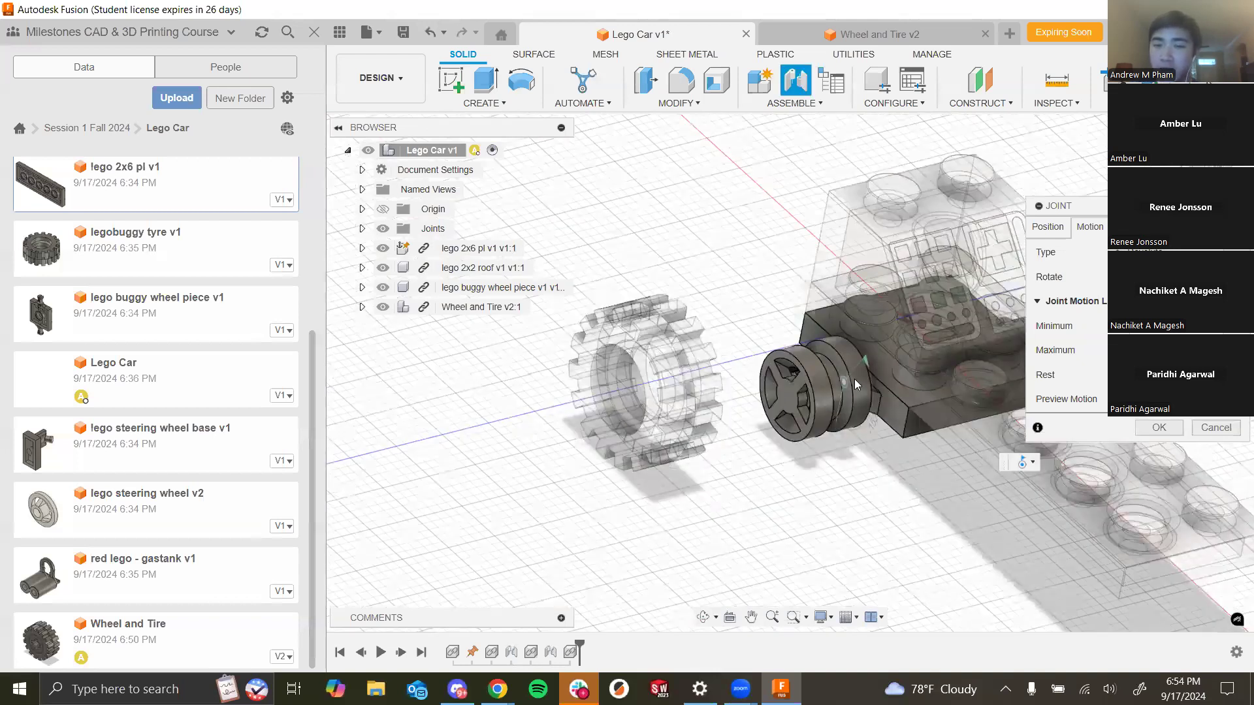
{"action": "scroll", "coordinate": [883, 356], "scroll_direction": "up", "scroll_amount": 3}
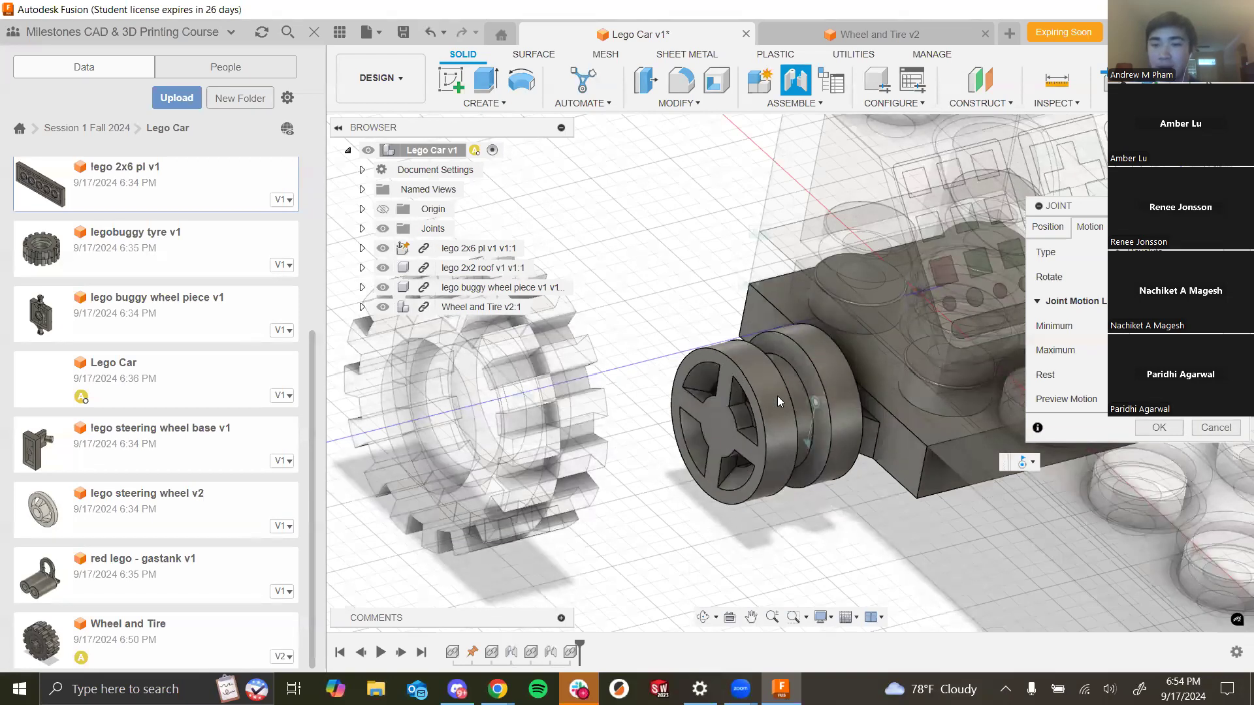
{"action": "left_click", "coordinate": [1145, 429]}
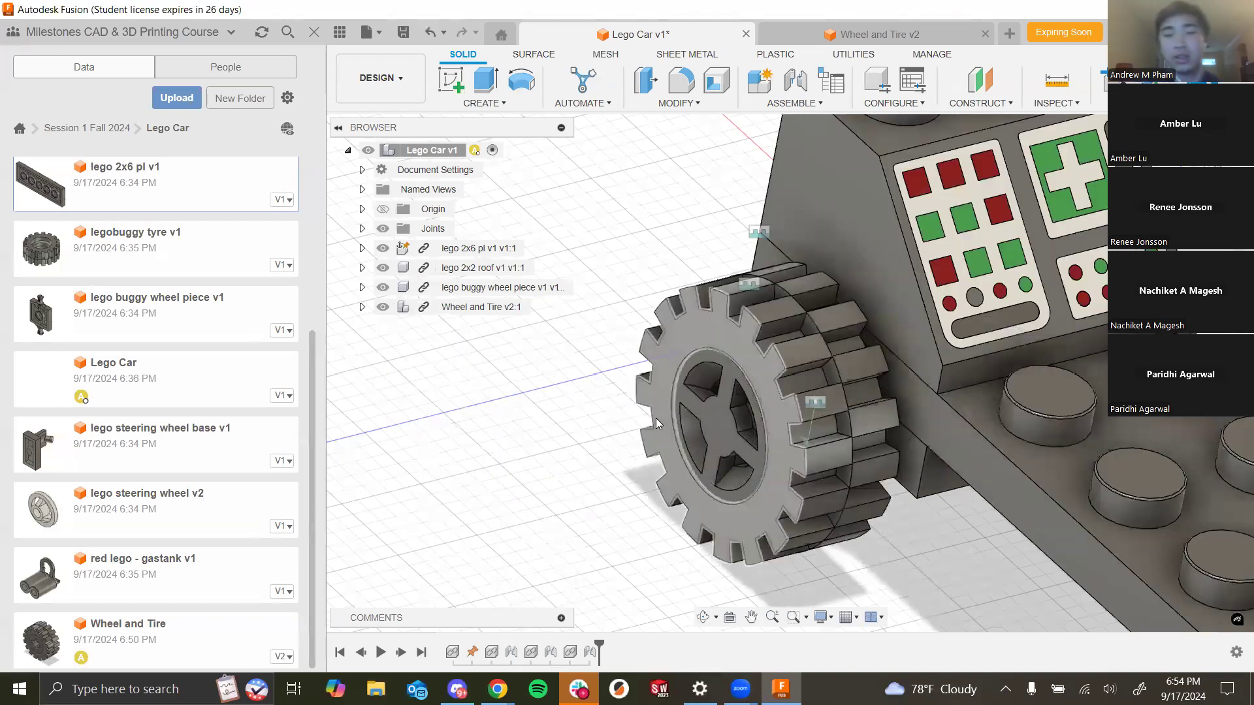
- Orbit and zoom around the car to inspect the wheel mounted on the axle
{"action": "scroll", "coordinate": [863, 428], "scroll_direction": "down", "scroll_amount": 3}
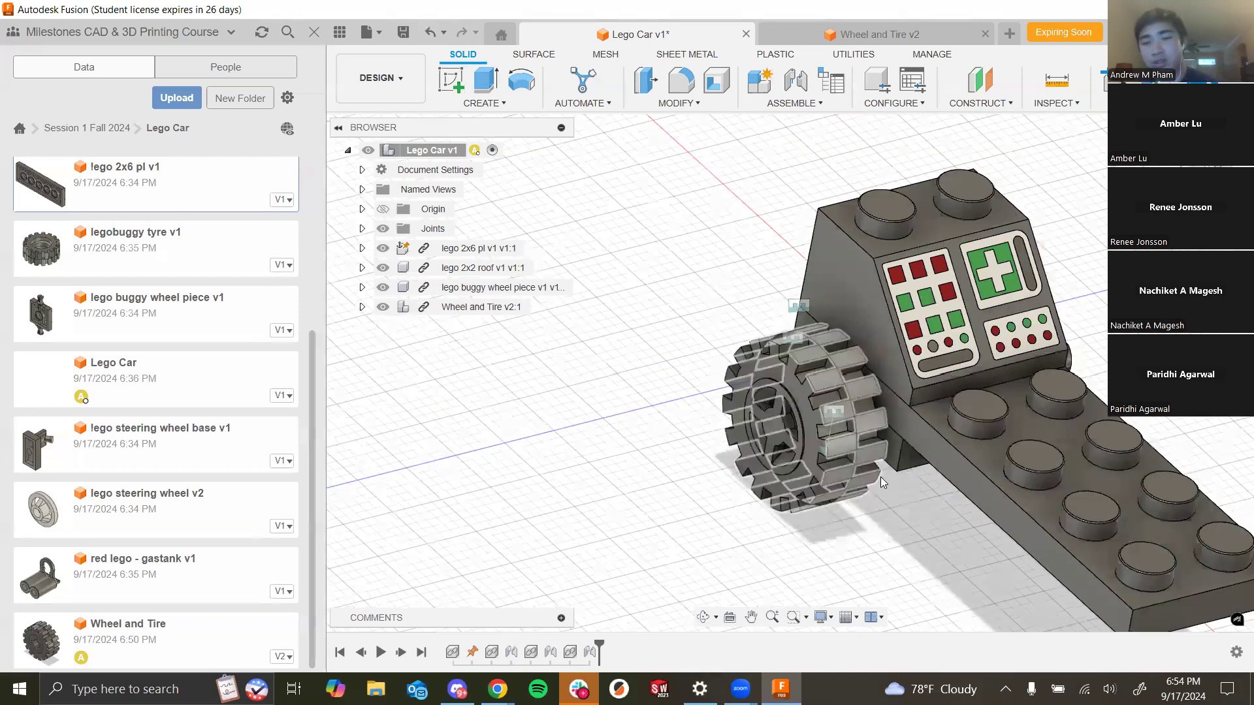
{"action": "scroll", "coordinate": [904, 476], "scroll_direction": "down", "scroll_amount": 3}
{"action": "middle_click_drag", "start_coordinate": [904, 475], "coordinate": [915, 402], "text": "shift"}
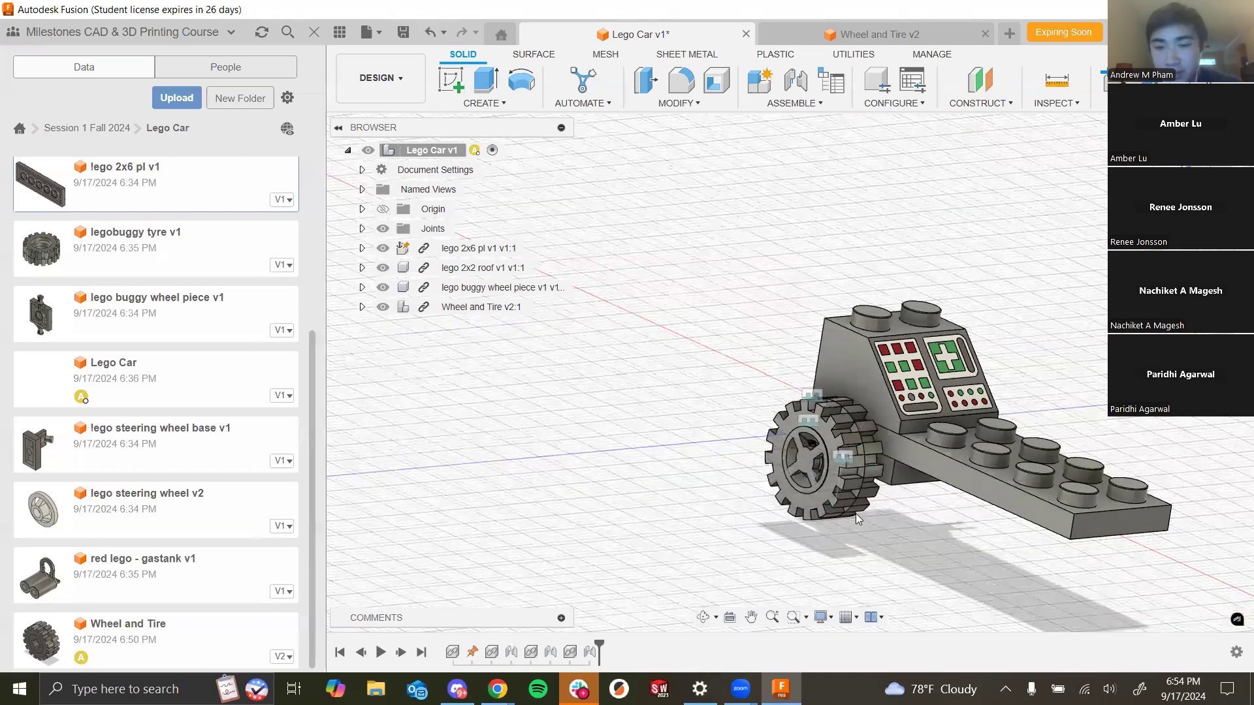
{"action": "left_click_drag", "start_coordinate": [829, 366], "coordinate": [884, 441]}
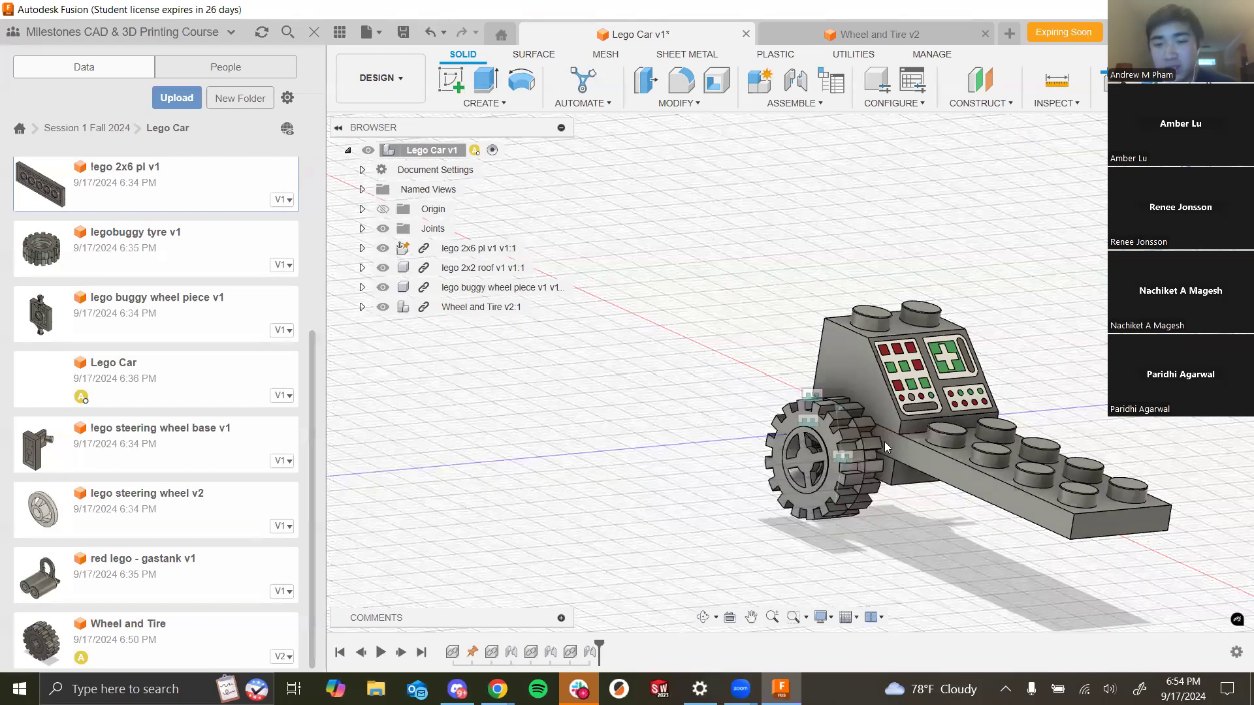
{"action": "middle_click_drag", "start_coordinate": [970, 403], "coordinate": [1038, 385], "text": "shift"}
{"action": "middle_click_drag", "start_coordinate": [1039, 386], "coordinate": [893, 308]}
{"action": "middle_click_drag", "start_coordinate": [796, 350], "coordinate": [808, 298], "text": "shift"}
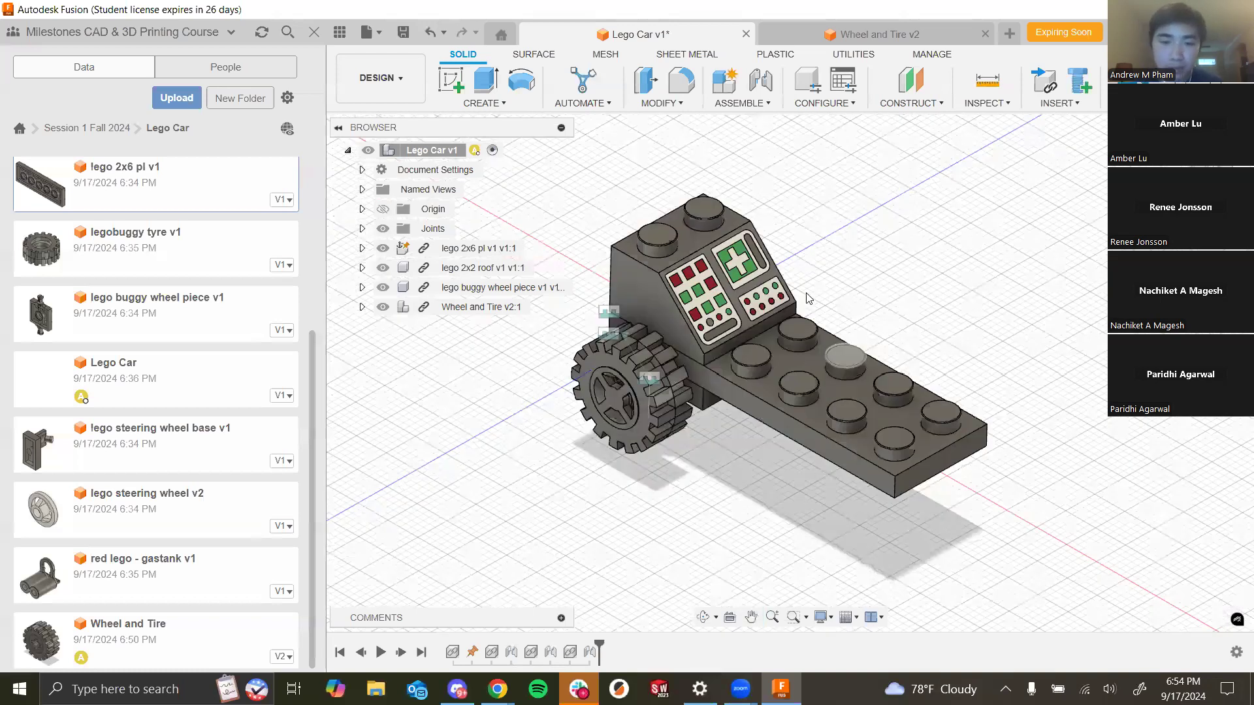
{"action": "scroll", "coordinate": [807, 282], "scroll_direction": "up", "scroll_amount": 2}
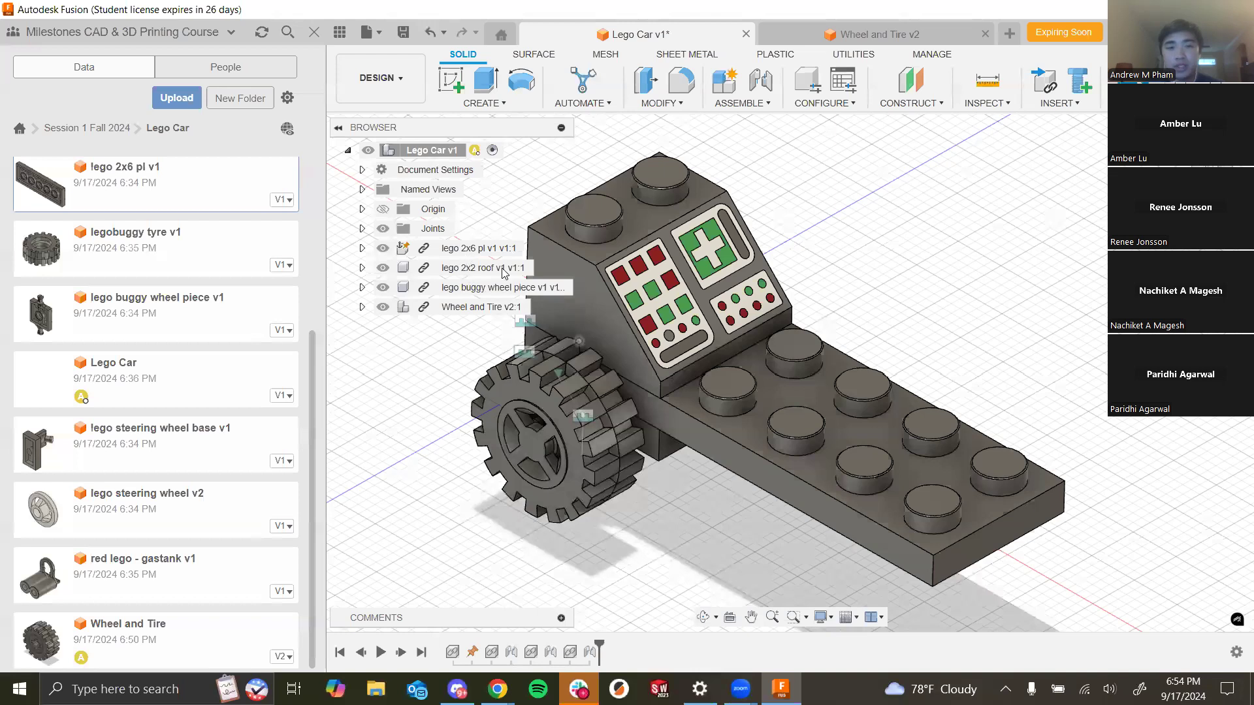
- Open Appearance for the 2x6 plate and apply Paint - Enamel Glossy (Blue) to the plate and Glossy (Green) to the wheel piece
{"action": "right_click", "coordinate": [457, 248]}
{"action": "left_click", "coordinate": [553, 178]}
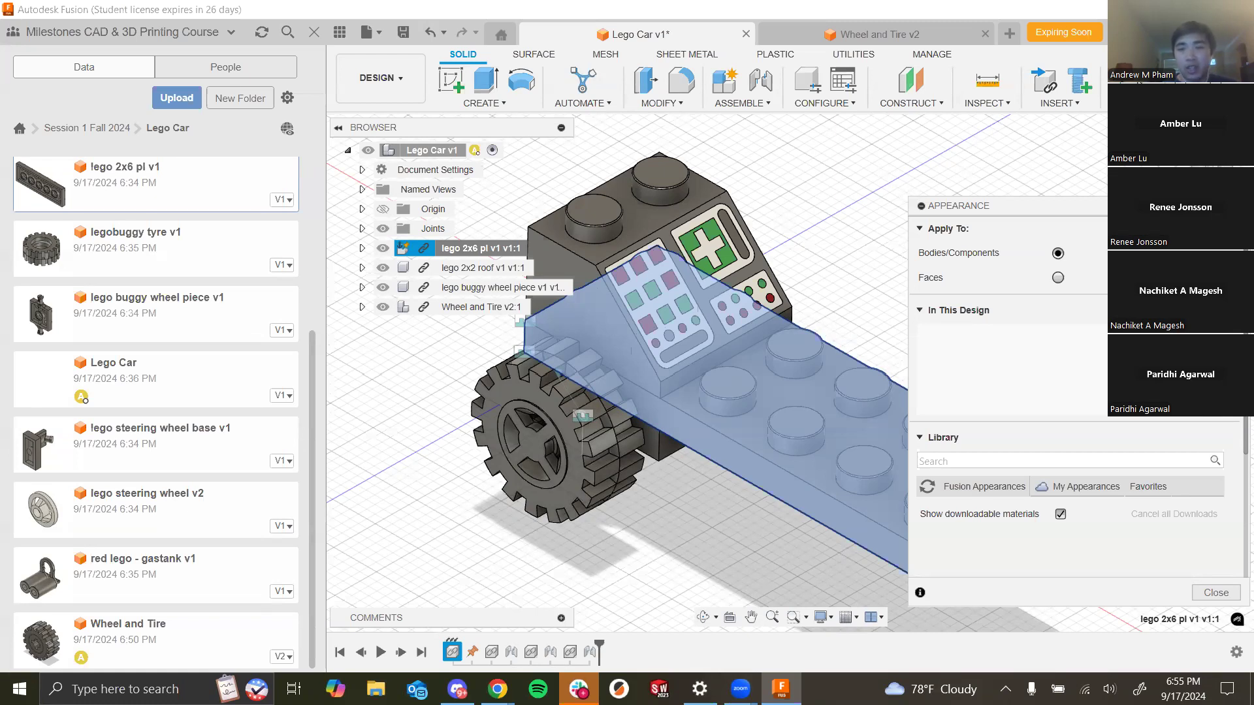
{"action": "left_click", "coordinate": [920, 311]}
{"action": "left_click", "coordinate": [920, 311]}
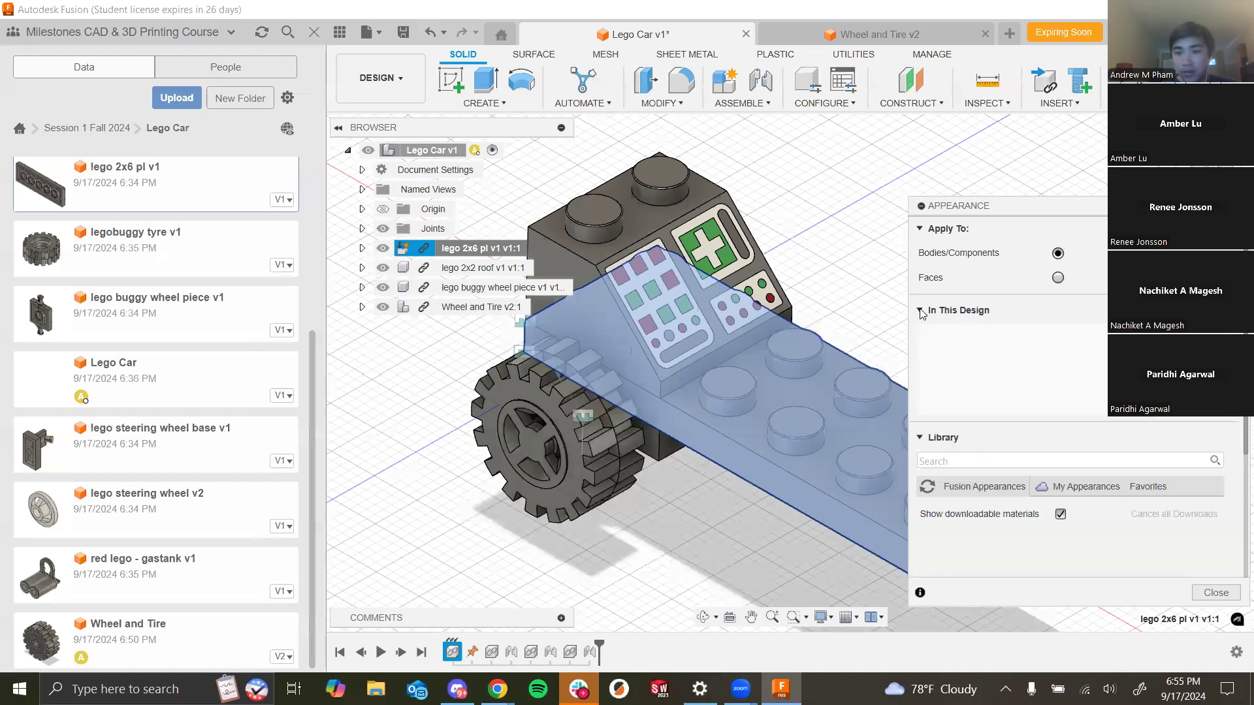
{"action": "left_click", "coordinate": [964, 485]}
{"action": "scroll", "coordinate": [1009, 482], "scroll_direction": "down", "scroll_amount": 2}
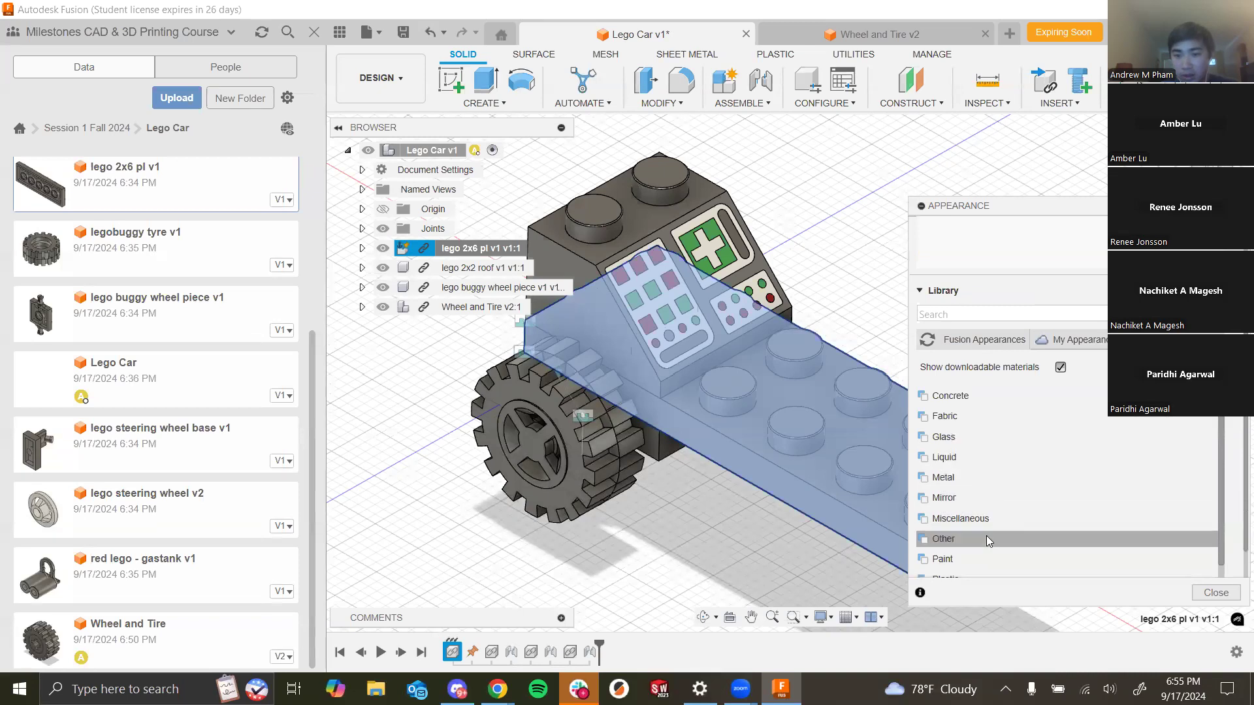
{"action": "left_click", "coordinate": [975, 557]}
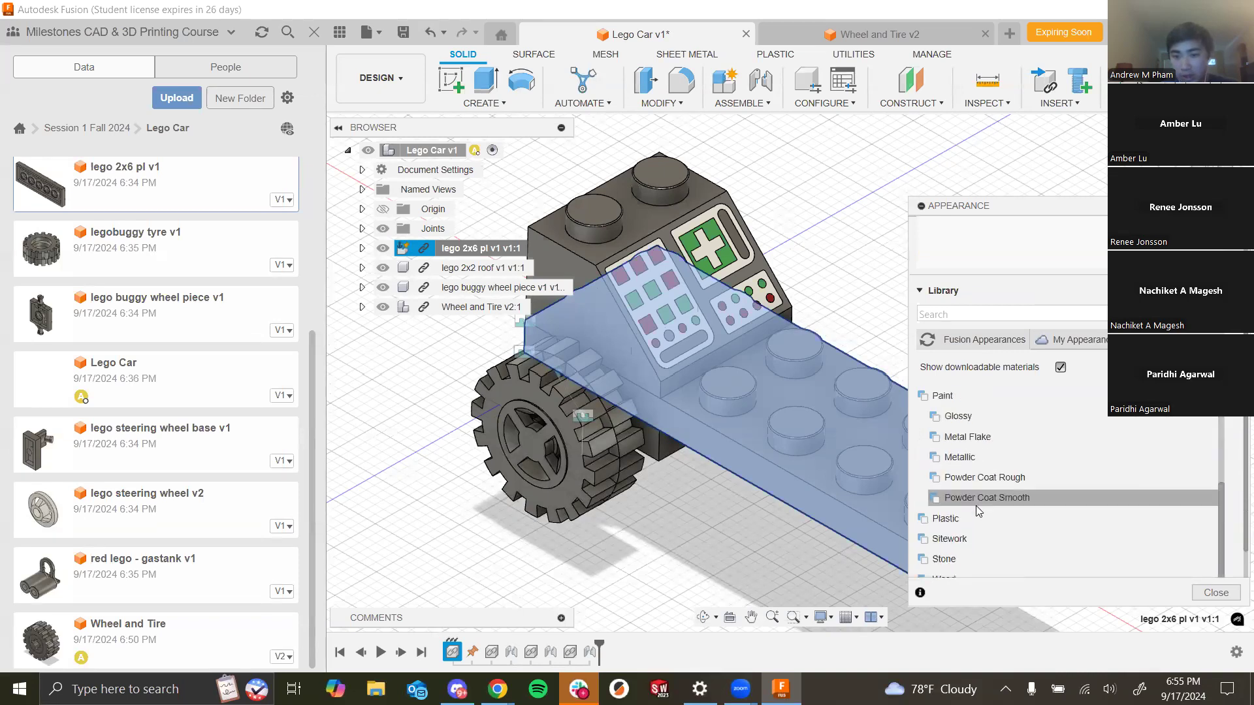
{"action": "left_click", "coordinate": [958, 416]}
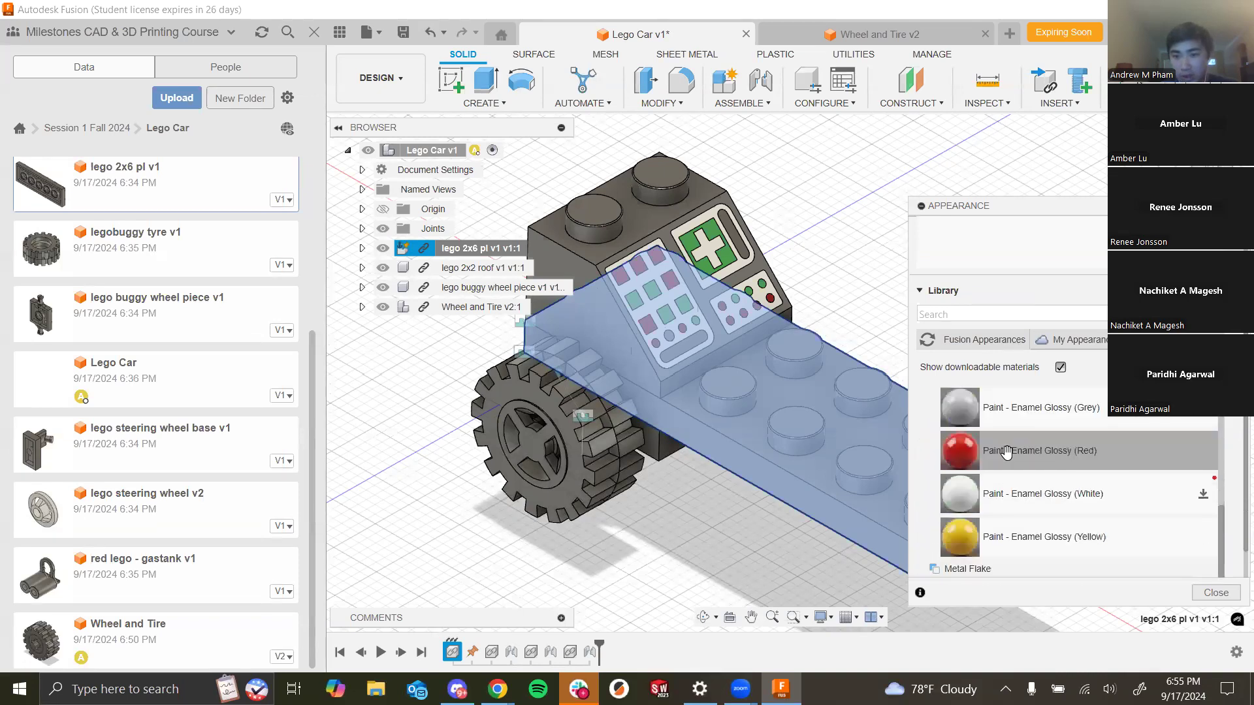
{"action": "left_click_drag", "start_coordinate": [1027, 486], "coordinate": [711, 420]}
{"action": "scroll", "coordinate": [1028, 501], "scroll_direction": "down", "scroll_amount": 1}
{"action": "left_click_drag", "start_coordinate": [1029, 502], "coordinate": [656, 446]}
{"action": "scroll", "coordinate": [1092, 521], "scroll_direction": "down", "scroll_amount": 2}
{"action": "scroll", "coordinate": [1092, 515], "scroll_direction": "up", "scroll_amount": 2}
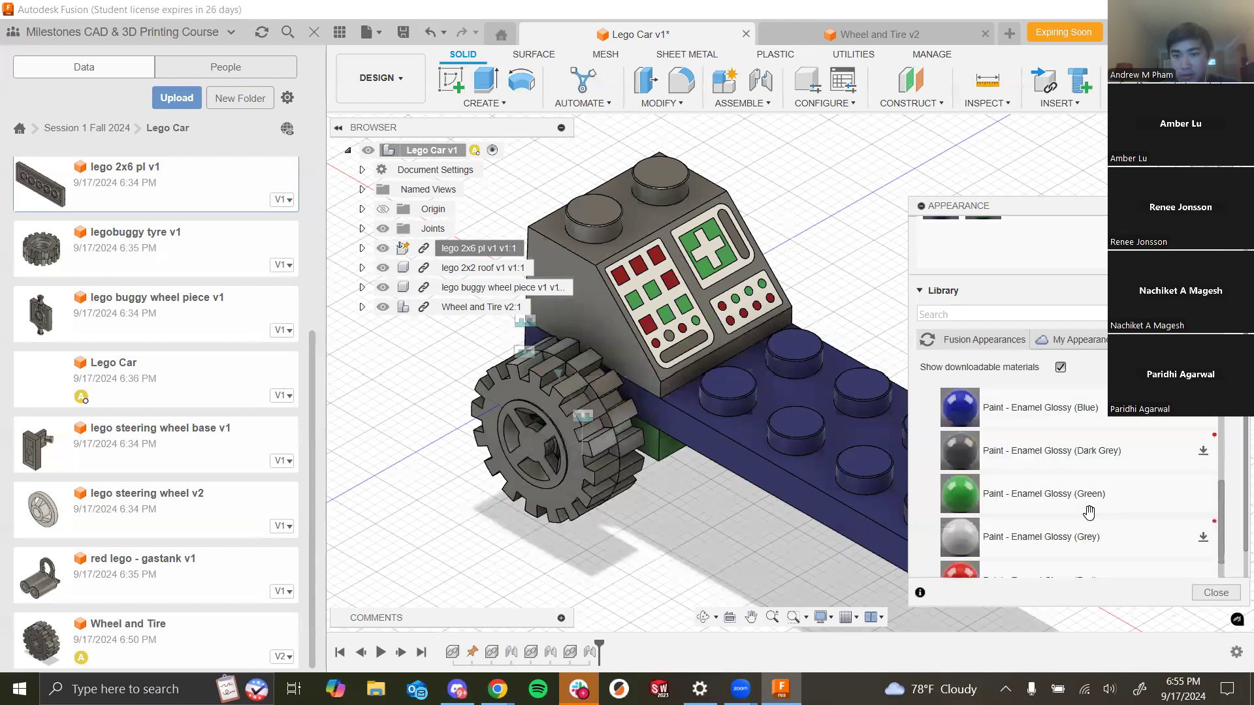
- Apply Enamel Glossy (Blue) to the wheel hub and download and apply Enamel Glossy (Black) to the tire
{"action": "scroll", "coordinate": [1202, 466], "scroll_direction": "up", "scroll_amount": 2}
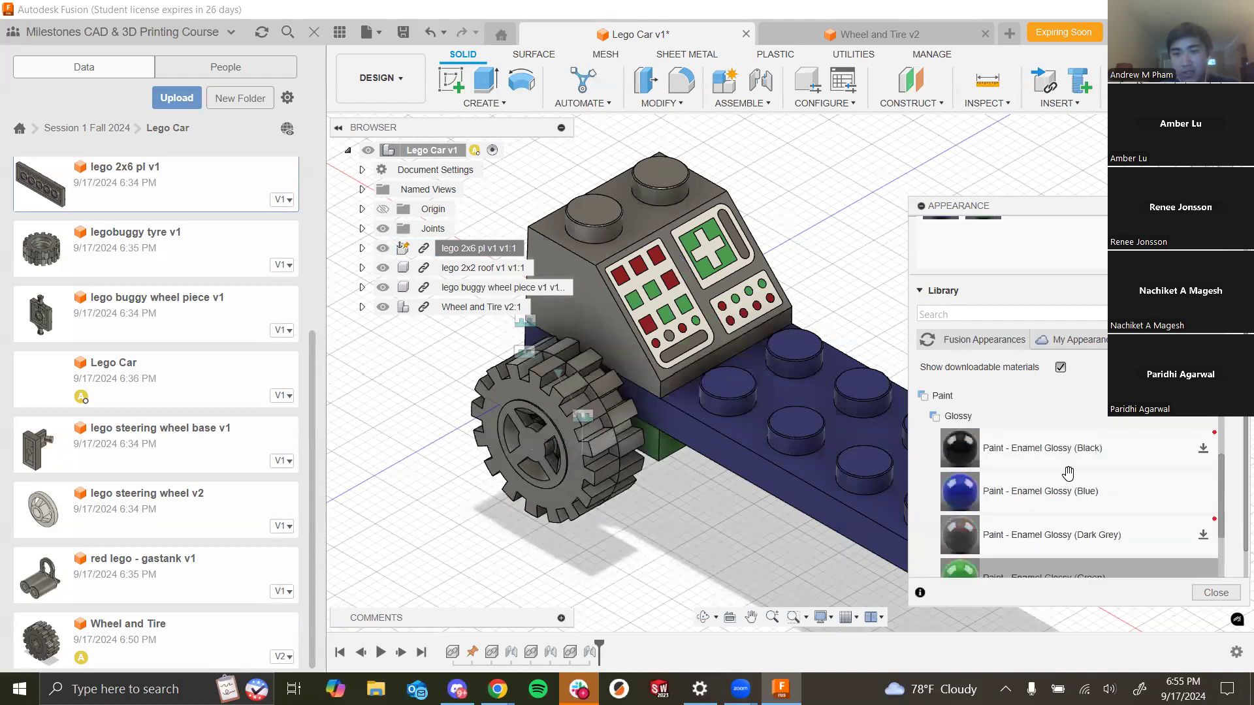
{"action": "left_click", "coordinate": [1207, 449]}
{"action": "left_click_drag", "start_coordinate": [1178, 504], "coordinate": [538, 447]}
{"action": "mouse_move", "coordinate": [1024, 456]}
{"action": "left_mouse_down"}
{"action": "mouse_move", "coordinate": [557, 428]}
{"action": "mouse_move", "coordinate": [591, 444]}
{"action": "left_mouse_up"}
{"action": "scroll", "coordinate": [669, 531], "scroll_direction": "down", "scroll_amount": 3}
{"action": "scroll", "coordinate": [802, 467], "scroll_direction": "down", "scroll_amount": 2}
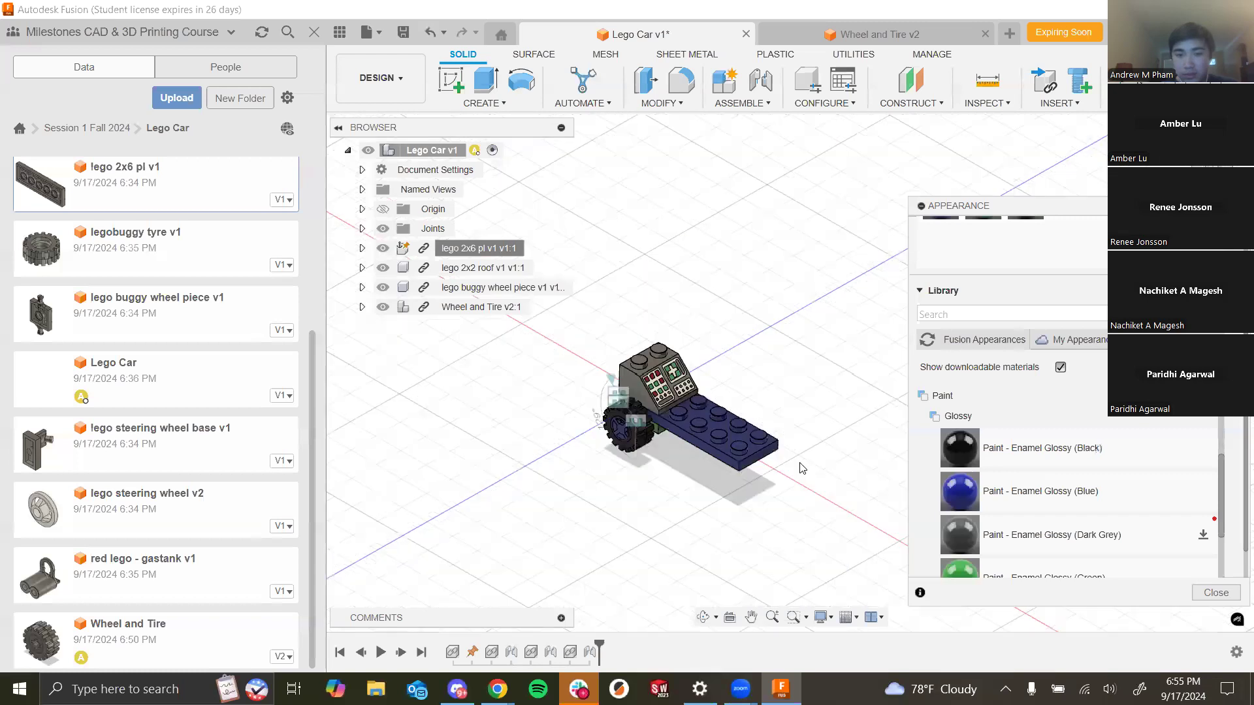
{"action": "scroll", "coordinate": [802, 468], "scroll_direction": "up", "scroll_amount": 2}
{"action": "scroll", "coordinate": [653, 450], "scroll_direction": "up", "scroll_amount": 3}
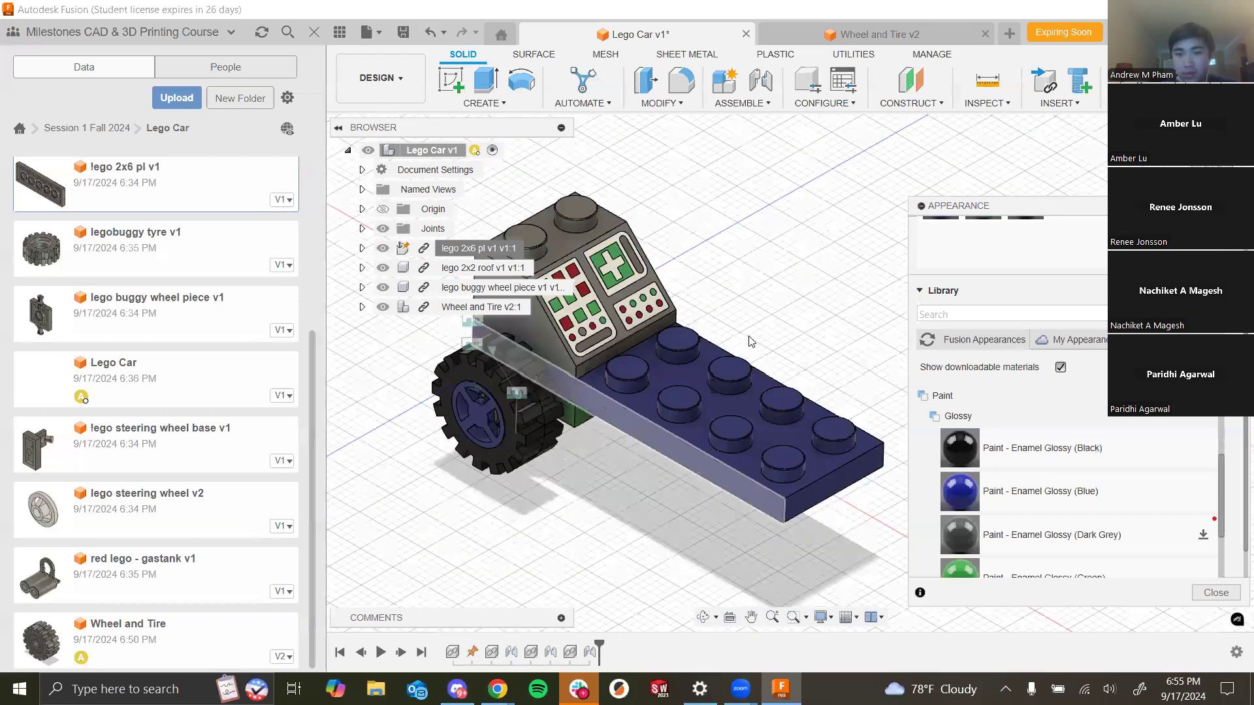
{"action": "scroll", "coordinate": [745, 324], "scroll_direction": "down", "scroll_amount": 3}
{"action": "scroll", "coordinate": [1045, 470], "scroll_direction": "down", "scroll_amount": 3}
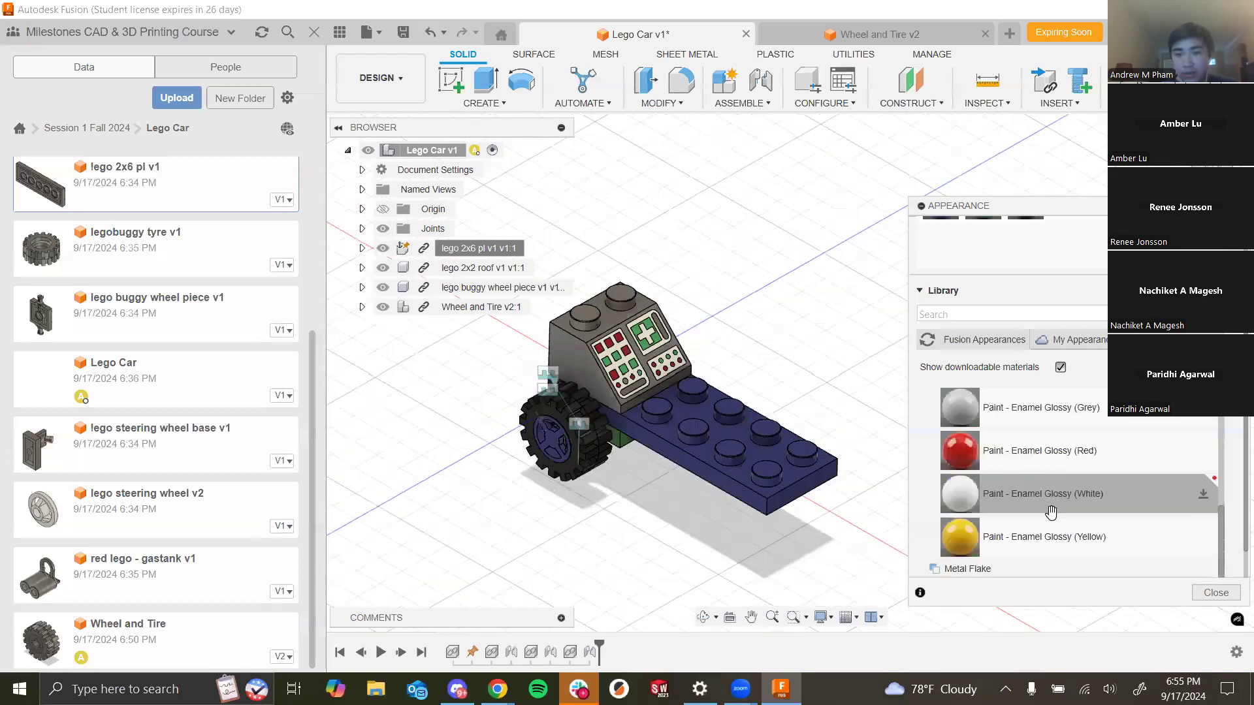
- Apply Paint - Enamel Glossy (Red) to the 2x2 roof and close the Appearance dialog
{"action": "left_click_drag", "start_coordinate": [1053, 454], "coordinate": [581, 371]}
{"action": "scroll", "coordinate": [732, 340], "scroll_direction": "down", "scroll_amount": 2}
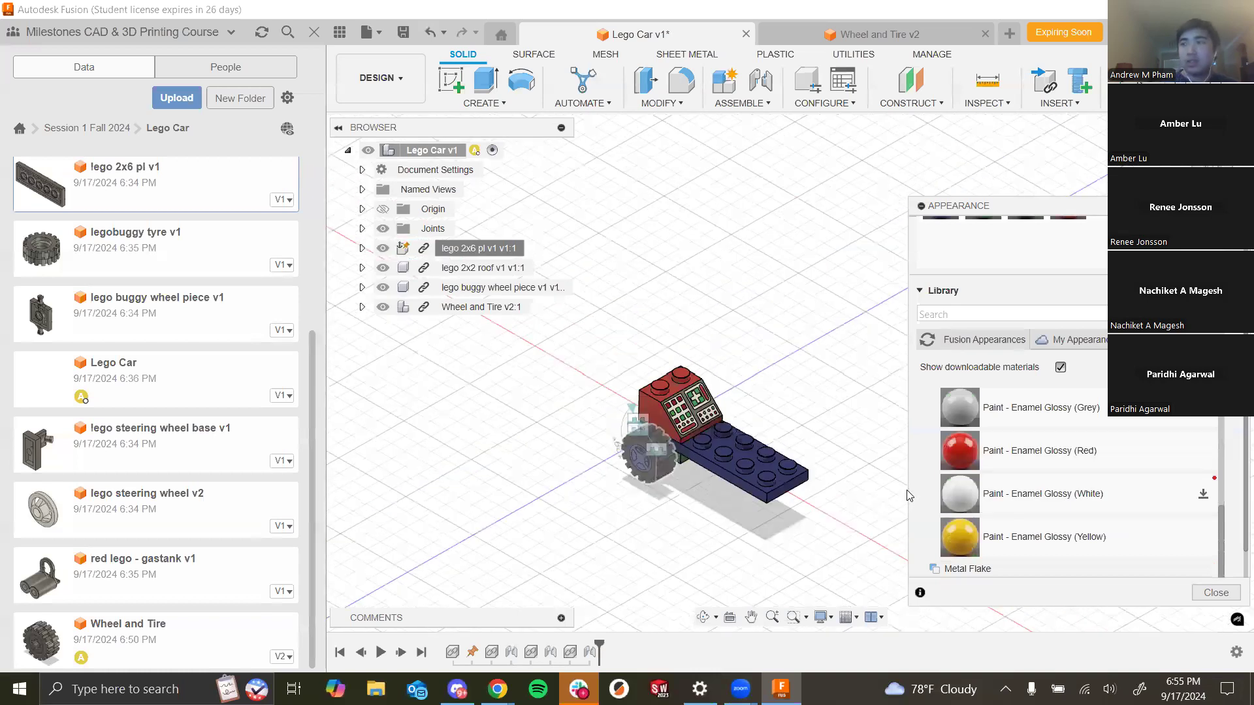
{"action": "scroll", "coordinate": [909, 497], "scroll_direction": "up", "scroll_amount": 2}
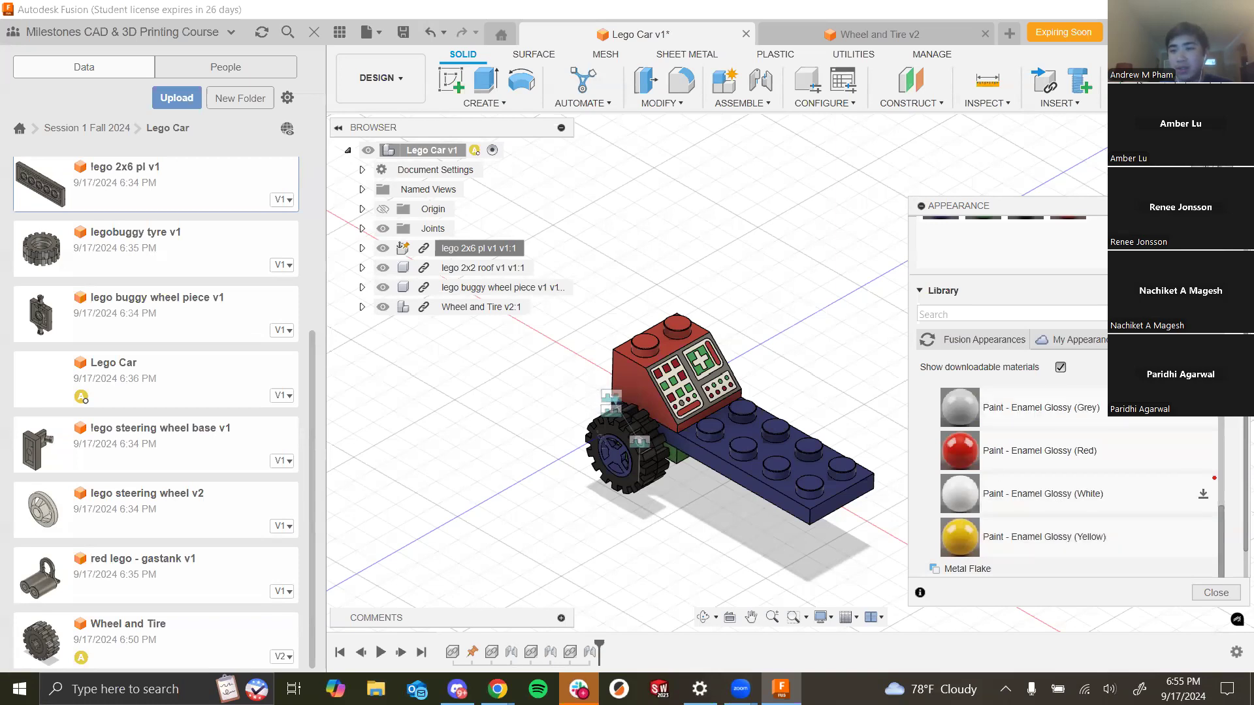
{"action": "left_click", "coordinate": [1216, 593]}
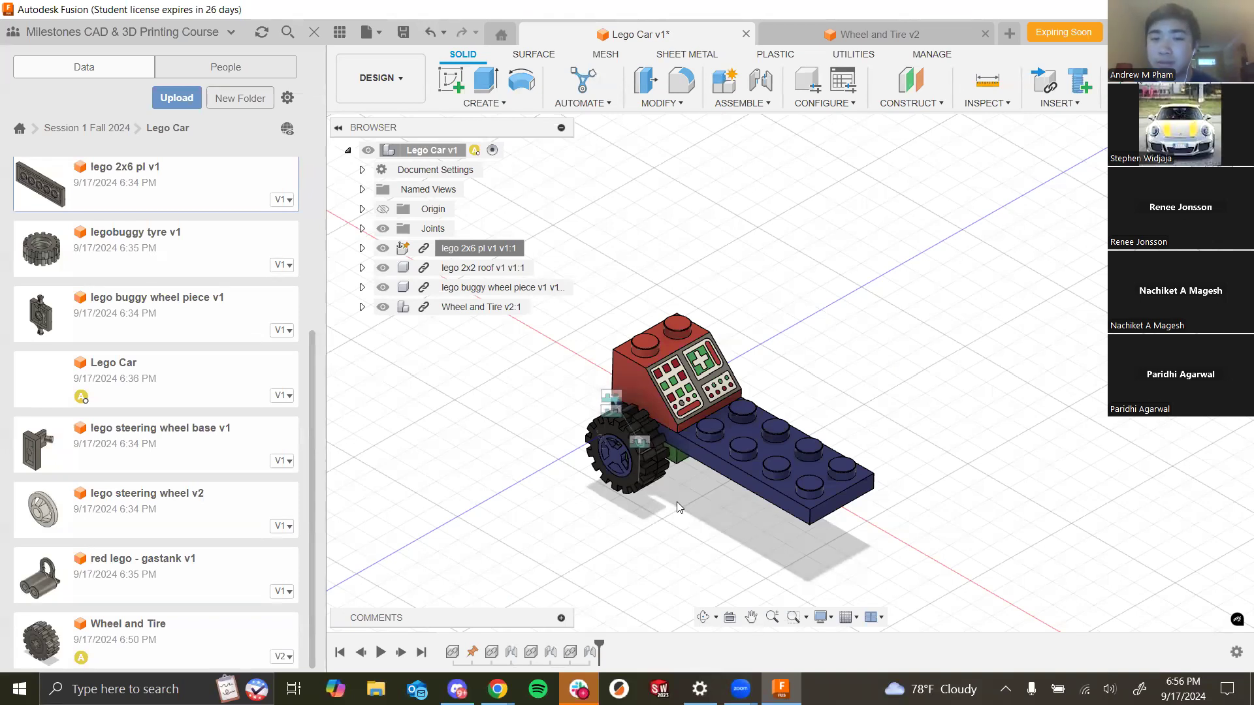
{"action": "scroll", "coordinate": [703, 545], "scroll_direction": "down", "scroll_amount": 2}
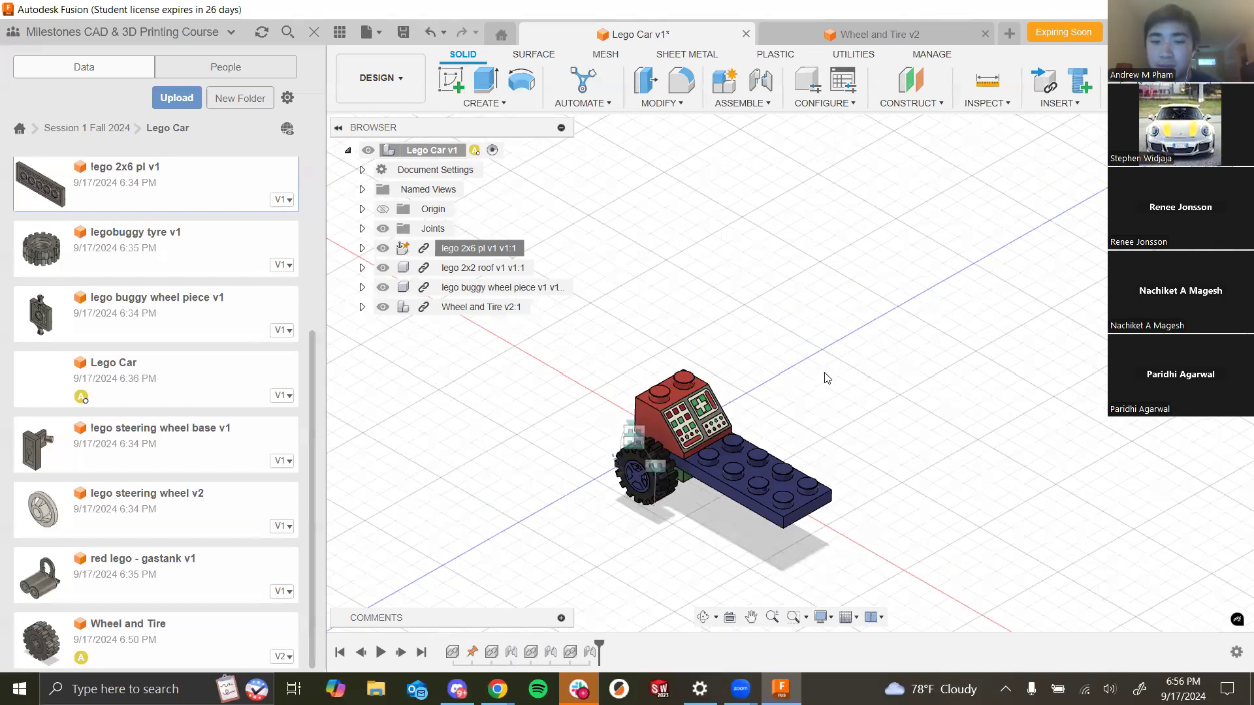
{"action": "middle_click_drag", "start_coordinate": [727, 487], "coordinate": [765, 409]}
{"action": "scroll", "coordinate": [771, 364], "scroll_direction": "up", "scroll_amount": 4}
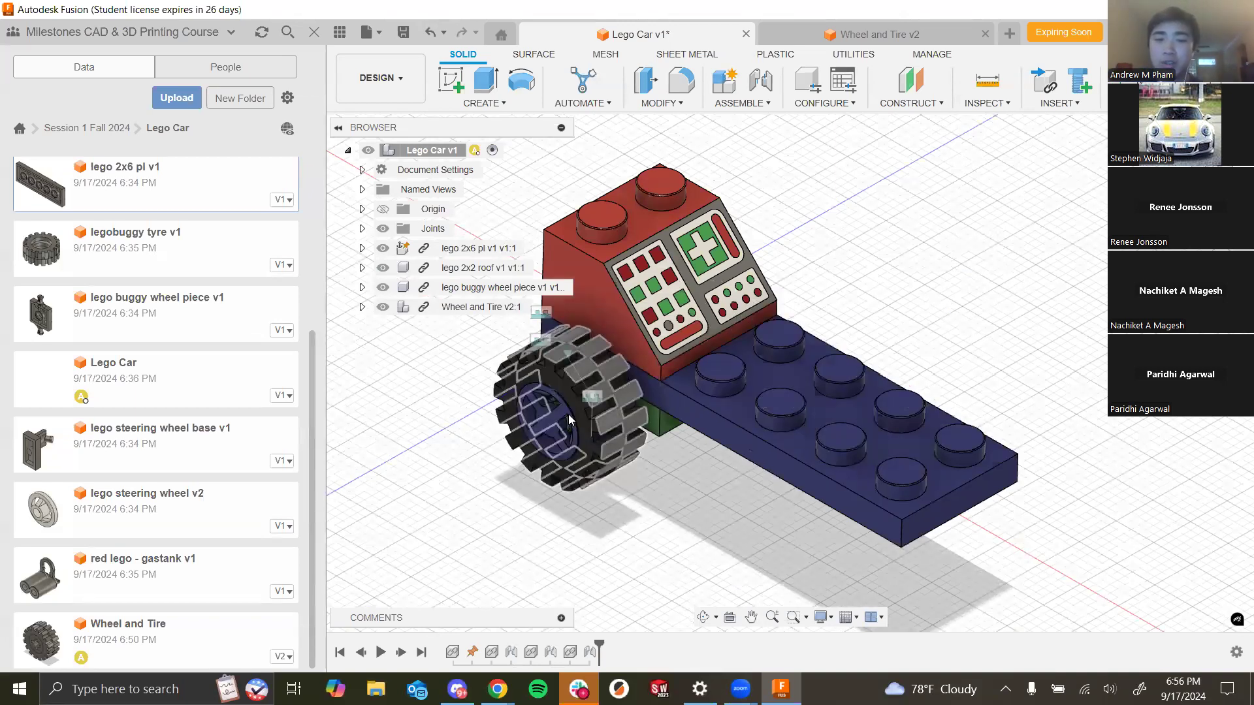
- Start a new design and save it as thing in the Lego Car folder
{"action": "middle_click_drag", "start_coordinate": [677, 518], "coordinate": [680, 520], "text": "shift"}
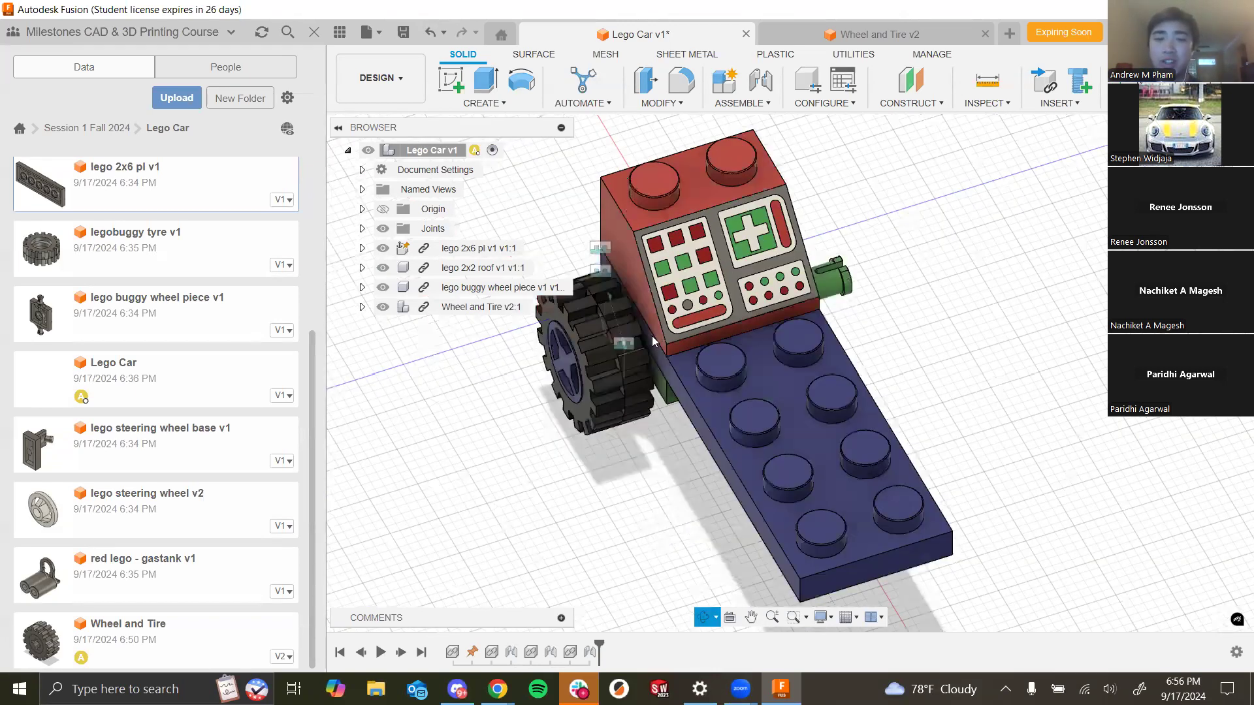
{"action": "middle_click_drag", "start_coordinate": [639, 356], "coordinate": [841, 307], "text": "shift"}
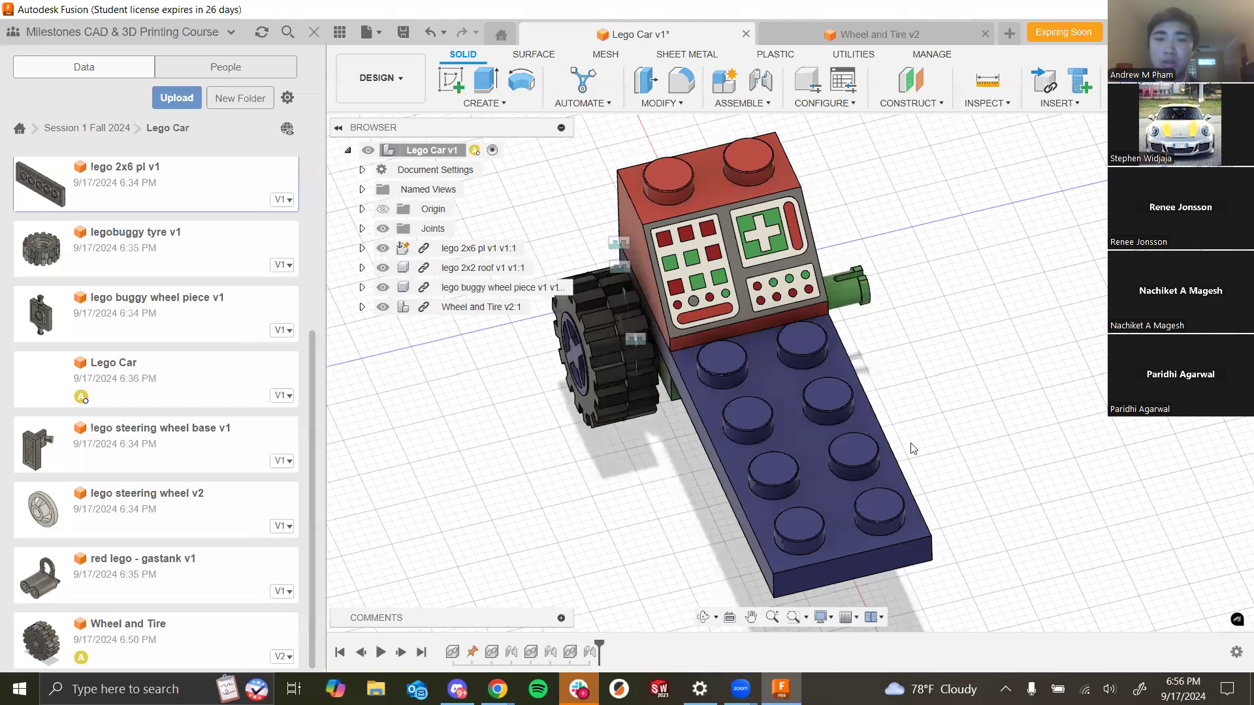
{"action": "middle_click_drag", "start_coordinate": [895, 64], "coordinate": [653, 43], "text": "shift"}
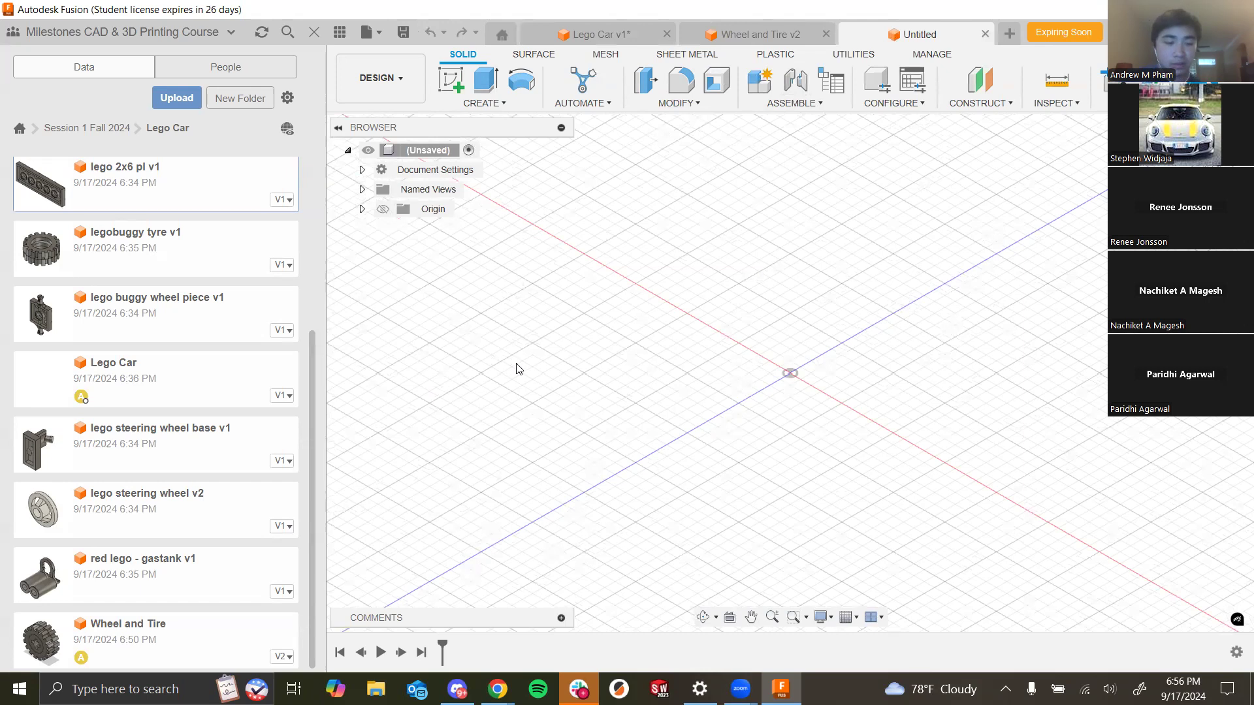
{"action": "key", "text": "ctrl+s"}
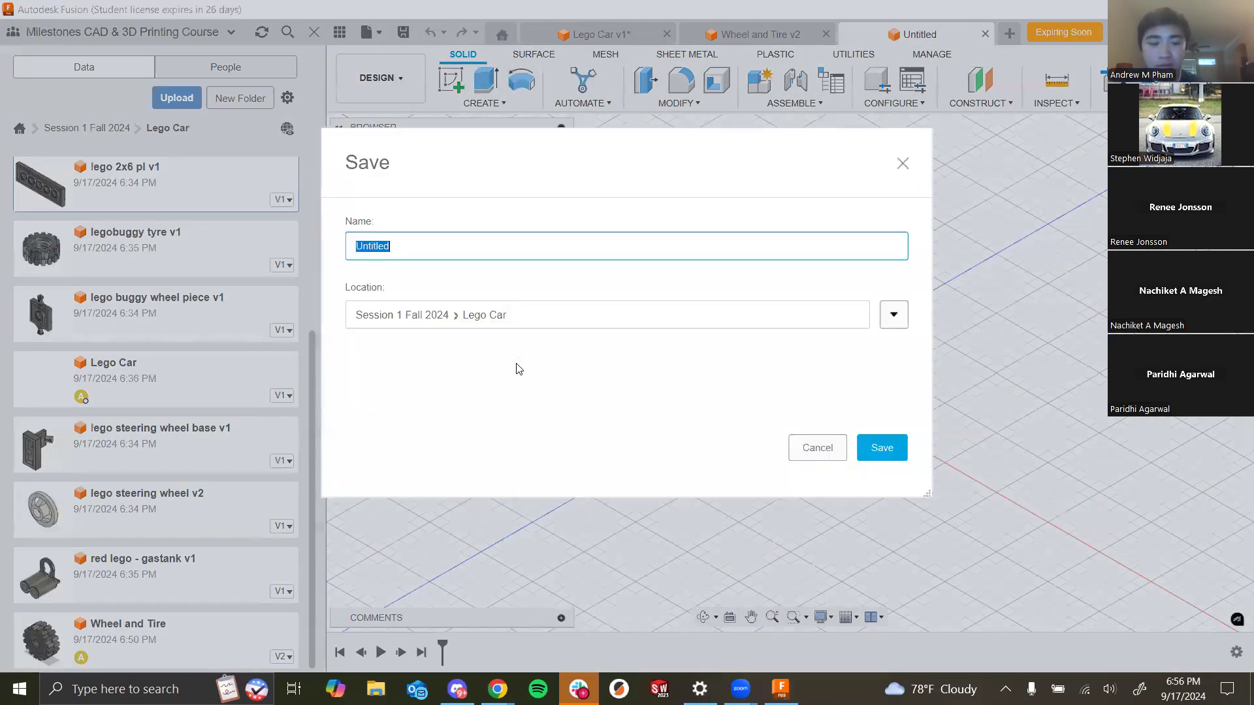
{"action": "type", "text": "thing"}
{"action": "left_click", "coordinate": [881, 448]}
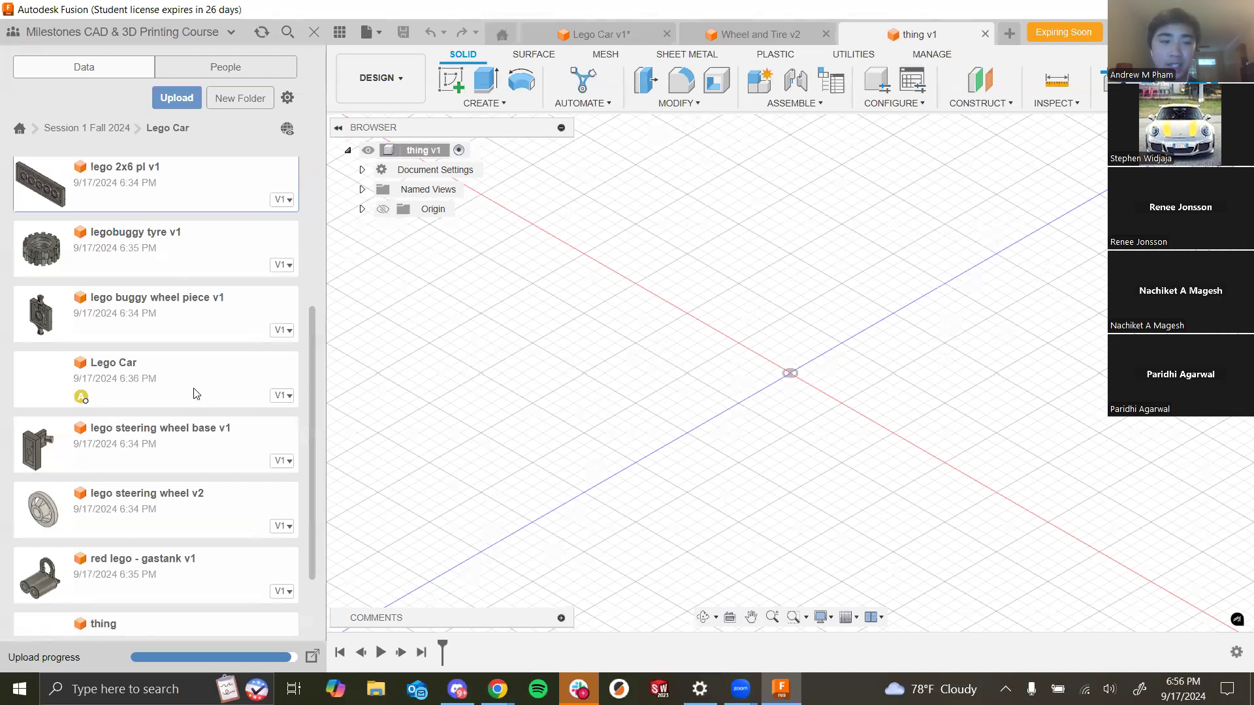
- Insert buggy wheel centre v1 from the data panel into the new design and accept its placement
{"action": "scroll", "coordinate": [195, 395], "scroll_direction": "down", "scroll_amount": 2}
{"action": "scroll", "coordinate": [184, 506], "scroll_direction": "up", "scroll_amount": 2}
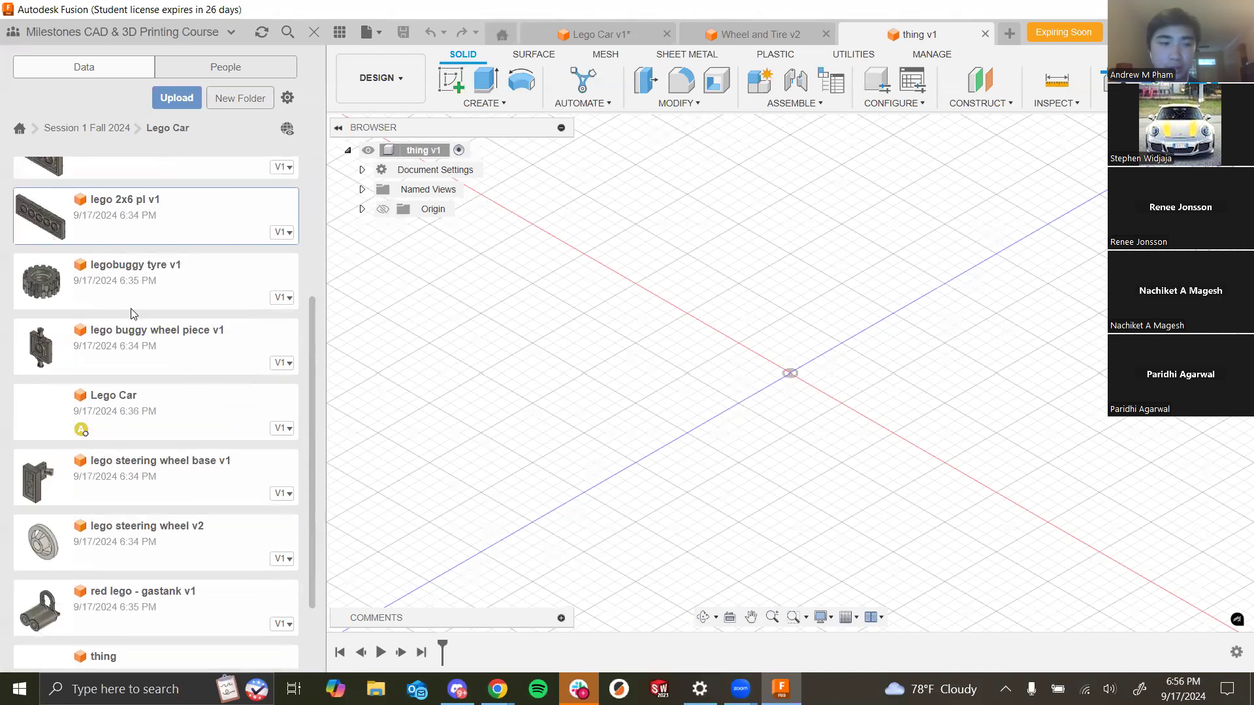
{"action": "scroll", "coordinate": [142, 324], "scroll_direction": "up", "scroll_amount": 2}
{"action": "scroll", "coordinate": [171, 449], "scroll_direction": "down", "scroll_amount": 2}
{"action": "scroll", "coordinate": [171, 449], "scroll_direction": "up", "scroll_amount": 2}
{"action": "scroll", "coordinate": [181, 335], "scroll_direction": "up", "scroll_amount": 2}
{"action": "left_click_drag", "start_coordinate": [132, 191], "coordinate": [788, 300]}
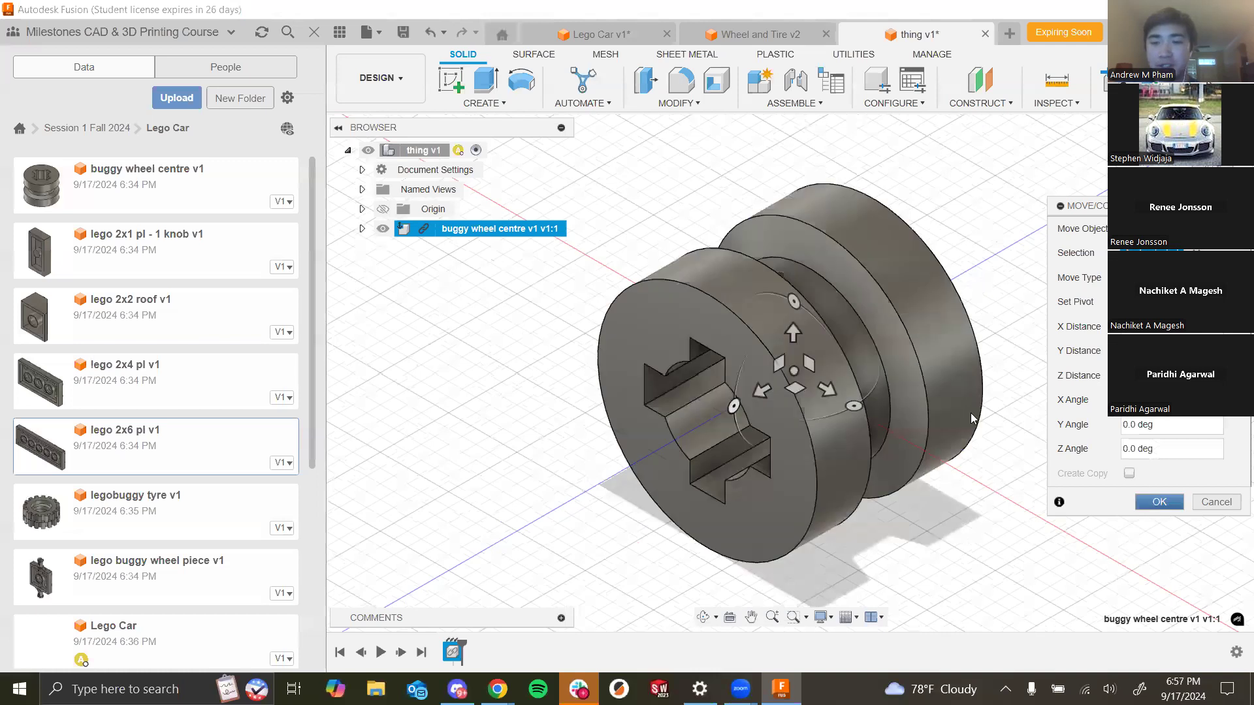
{"action": "left_click", "coordinate": [1159, 502]}
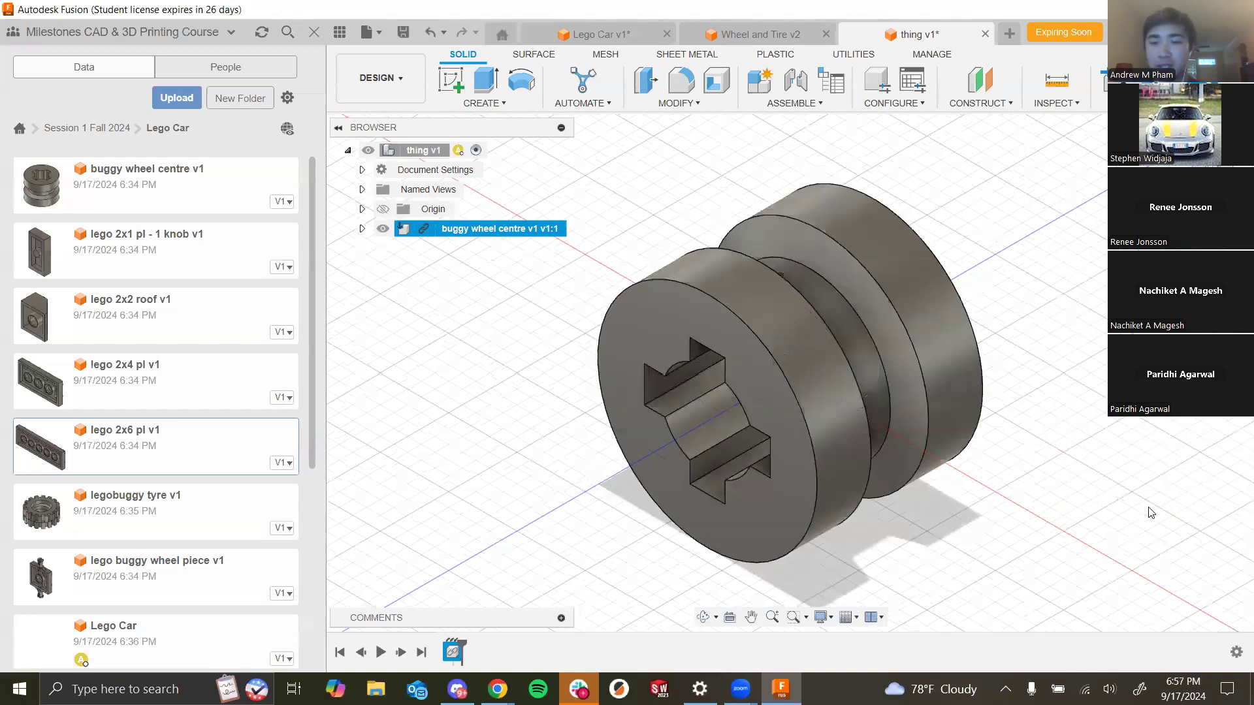
- Pin the buggy wheel centre component in place
{"action": "right_click", "coordinate": [464, 230]}
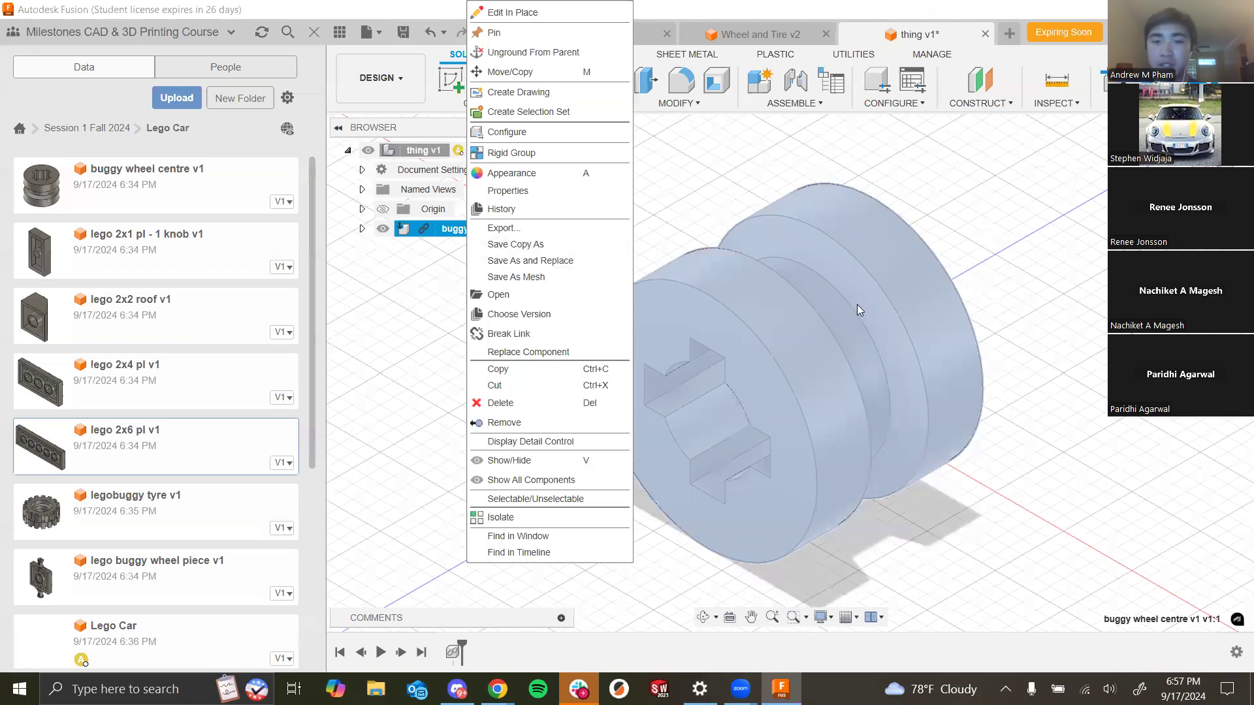
{"action": "left_click", "coordinate": [992, 432]}
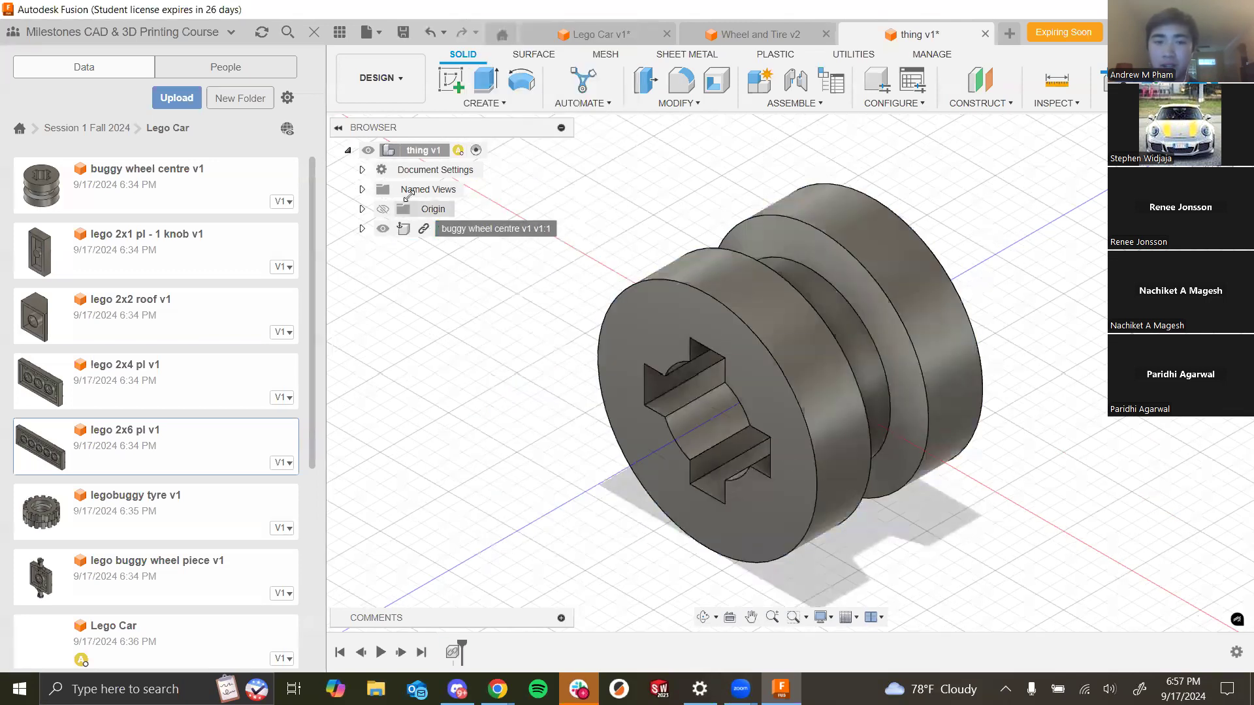
{"action": "right_click", "coordinate": [469, 229]}
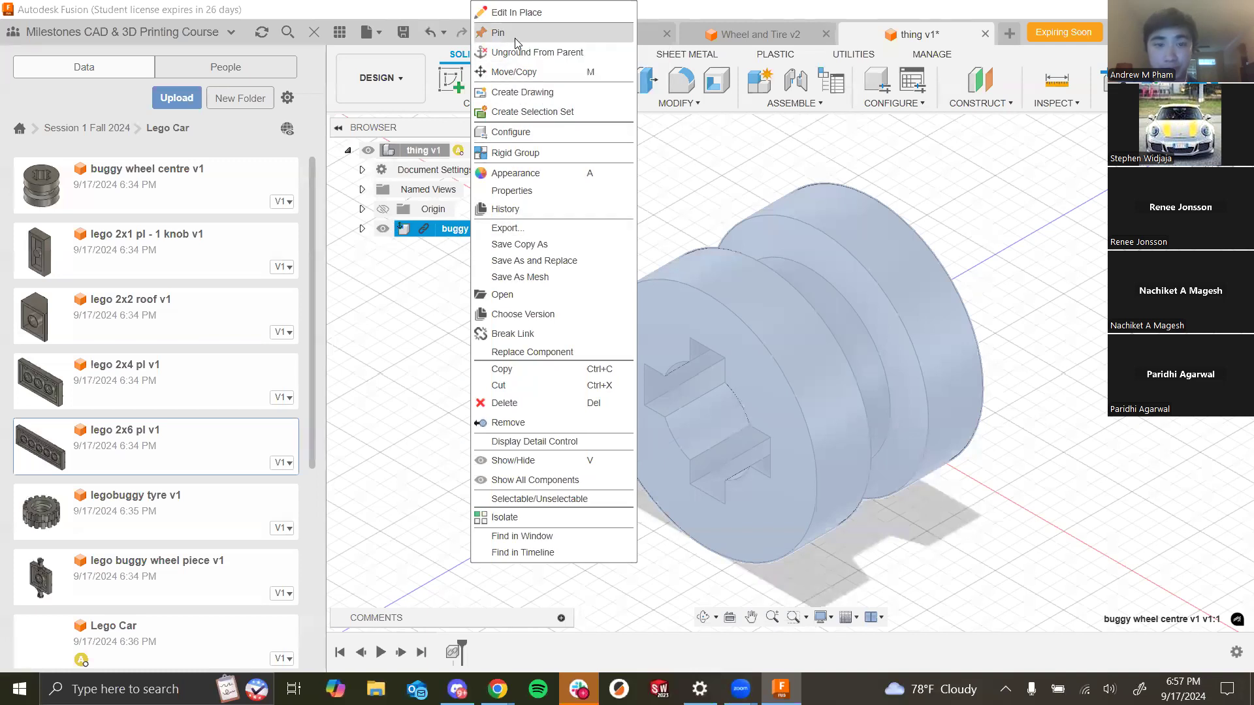
{"action": "scroll", "coordinate": [897, 482], "scroll_direction": "down", "scroll_amount": 3}
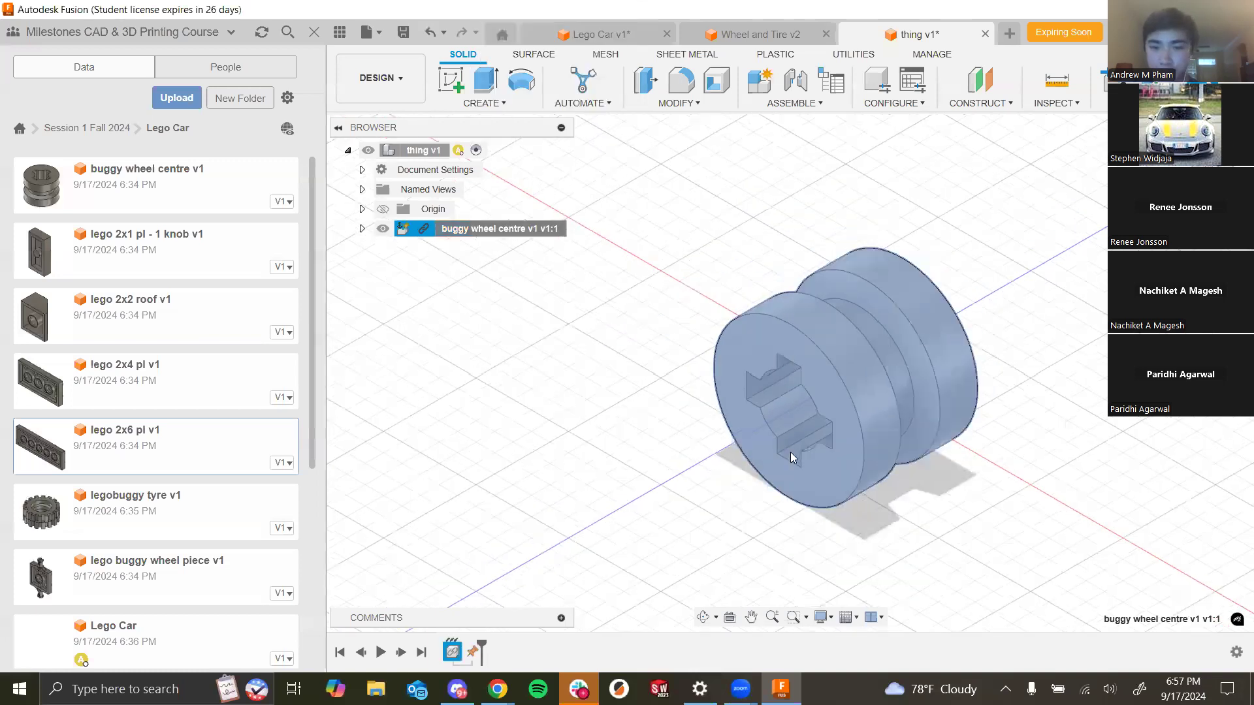
{"action": "scroll", "coordinate": [790, 452], "scroll_direction": "down", "scroll_amount": 4}
{"action": "left_click", "coordinate": [949, 344]}
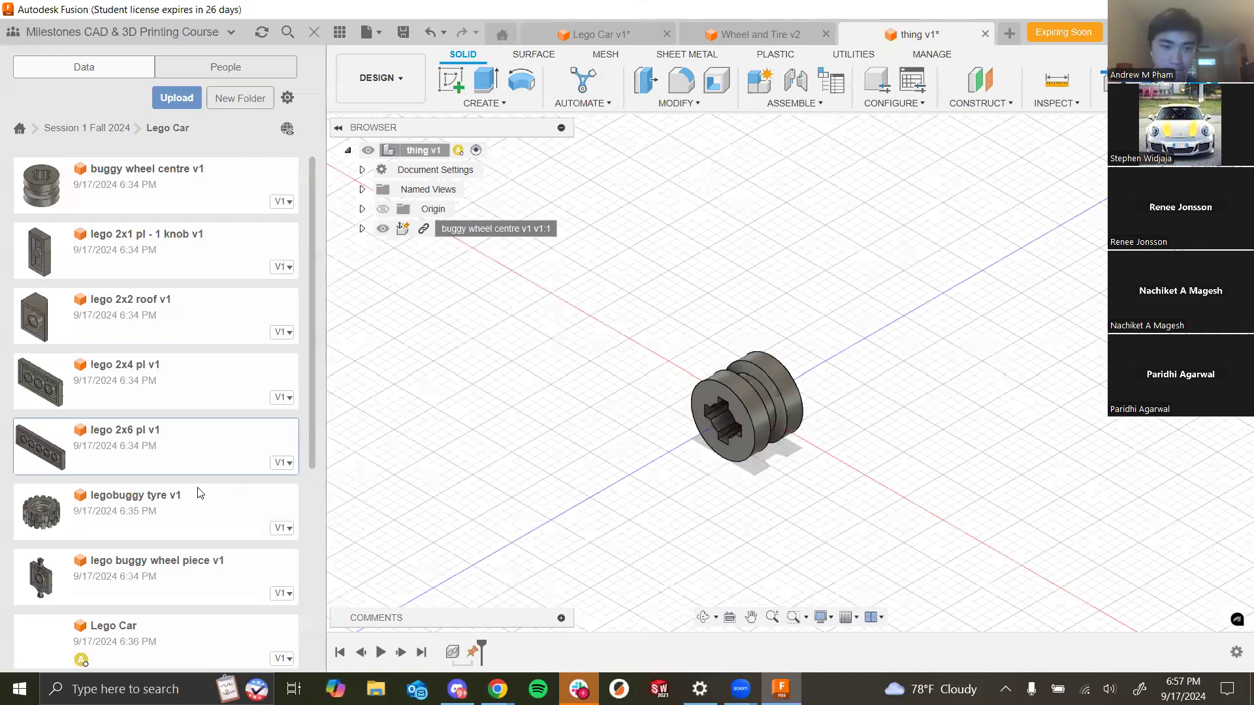
- Insert legobuggy tyre v1 into the design and move it about 16 mm along its axis beside the wheel centre
{"action": "left_click_drag", "start_coordinate": [202, 511], "coordinate": [167, 526]}
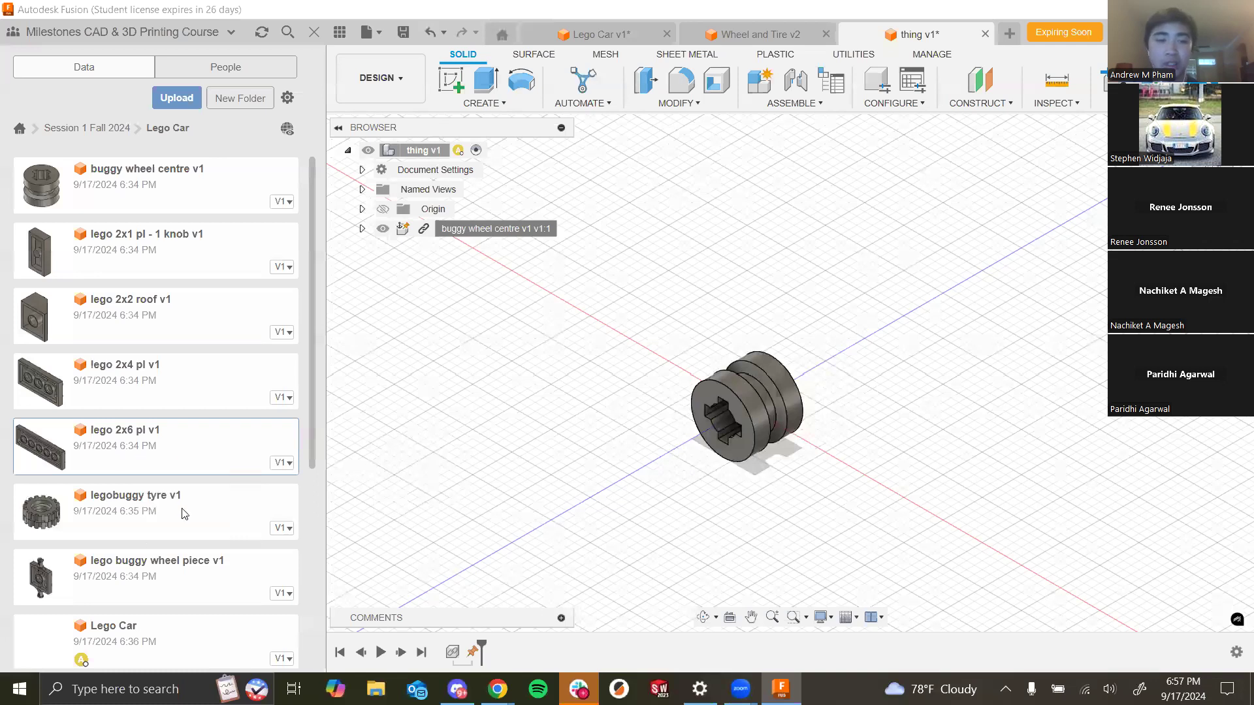
{"action": "right_click", "coordinate": [210, 506]}
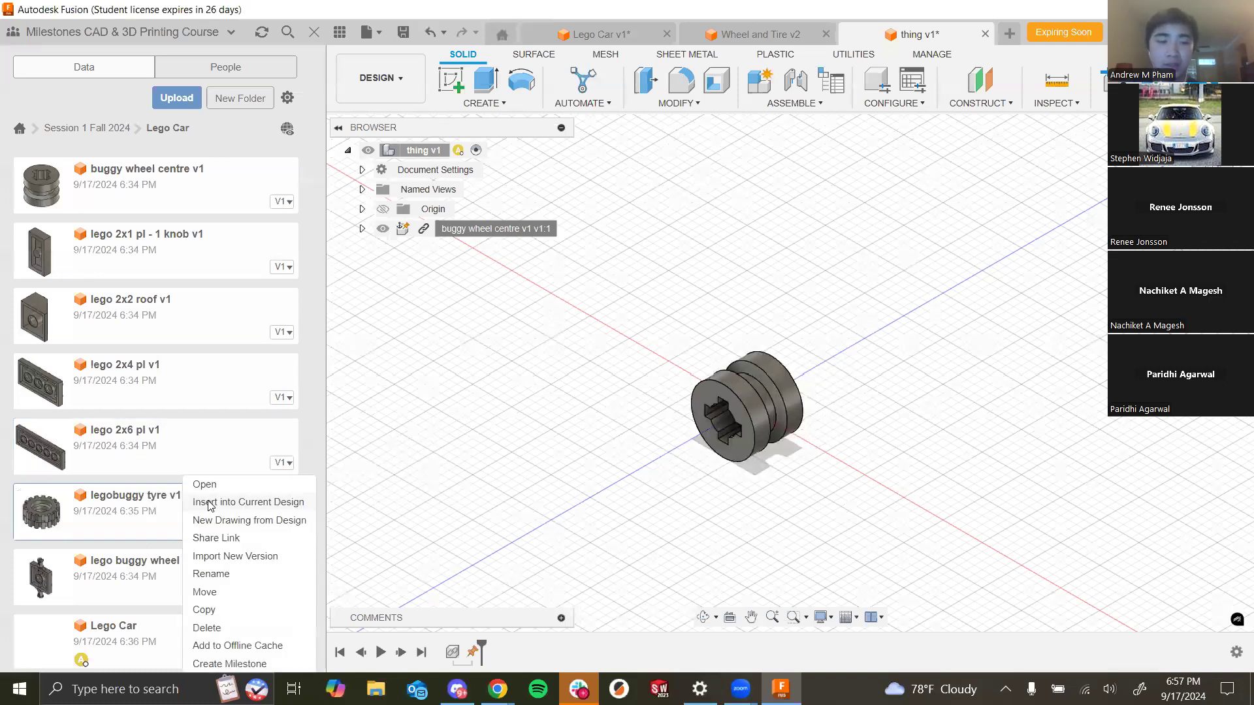
{"action": "left_click", "coordinate": [210, 502]}
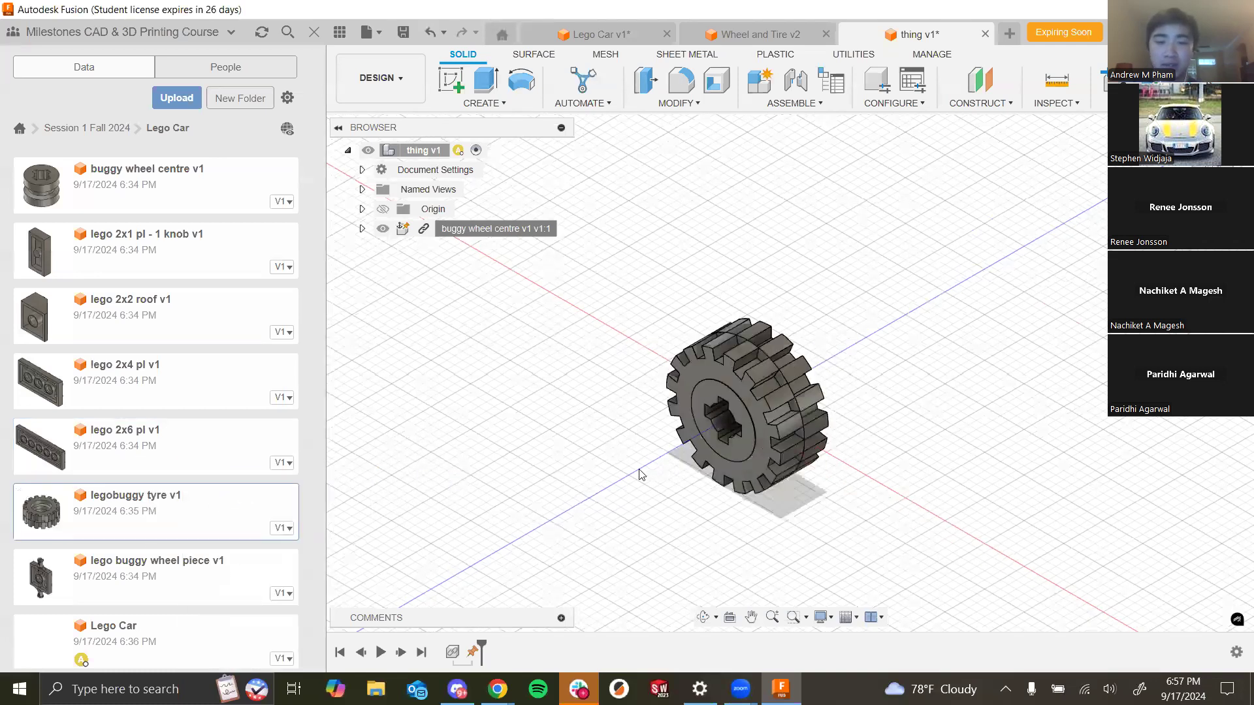
{"action": "scroll", "coordinate": [659, 472], "scroll_direction": "down", "scroll_amount": 5}
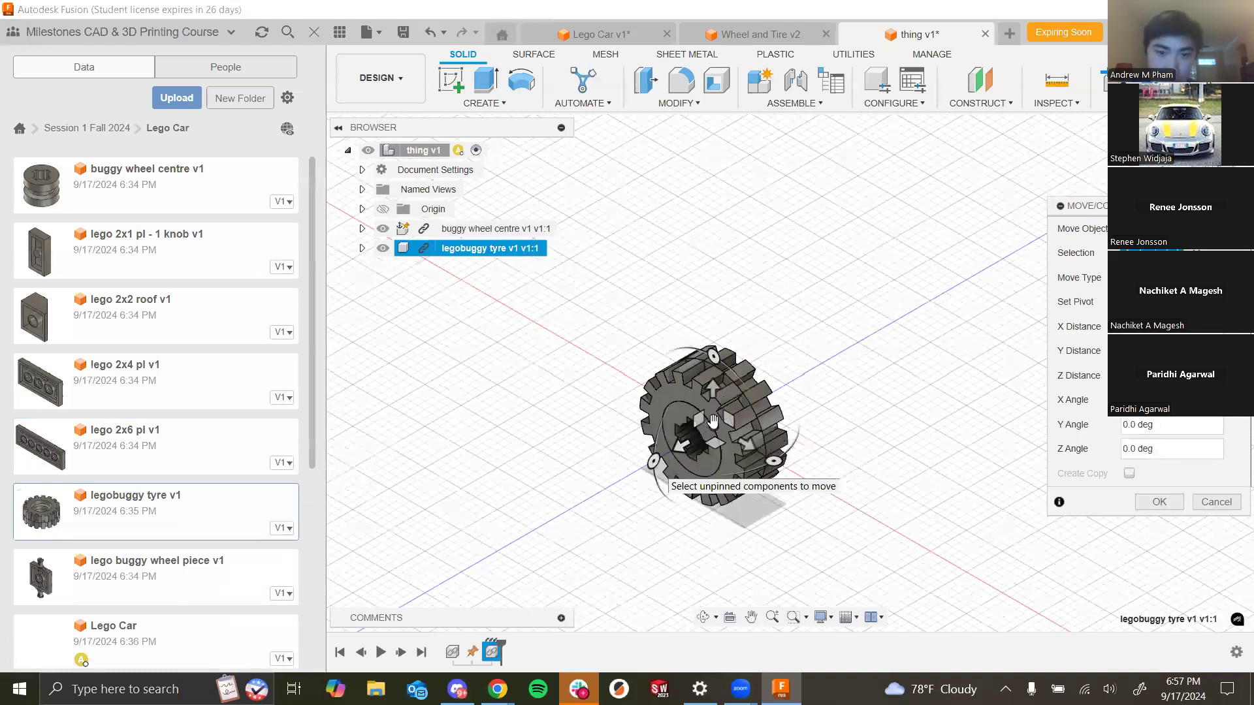
{"action": "scroll", "coordinate": [706, 425], "scroll_direction": "up", "scroll_amount": 3}
{"action": "left_click_drag", "start_coordinate": [705, 426], "coordinate": [451, 506]}
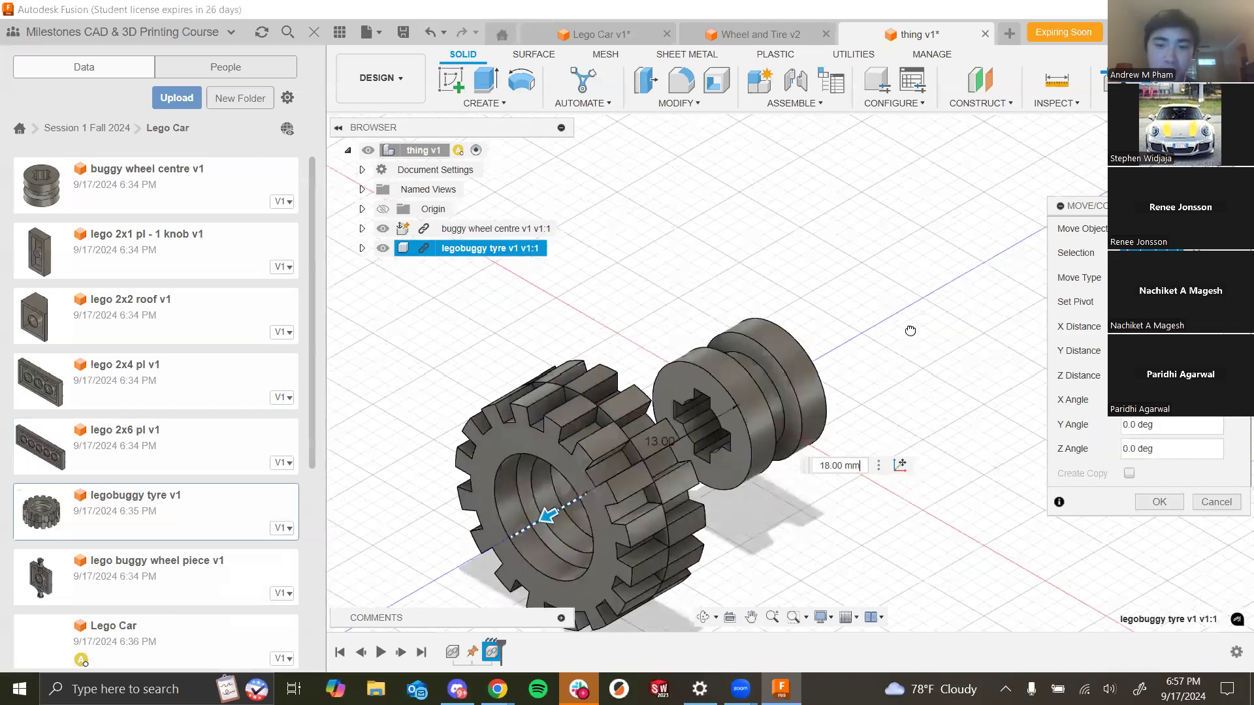
{"action": "left_click_drag", "start_coordinate": [910, 331], "coordinate": [909, 330]}
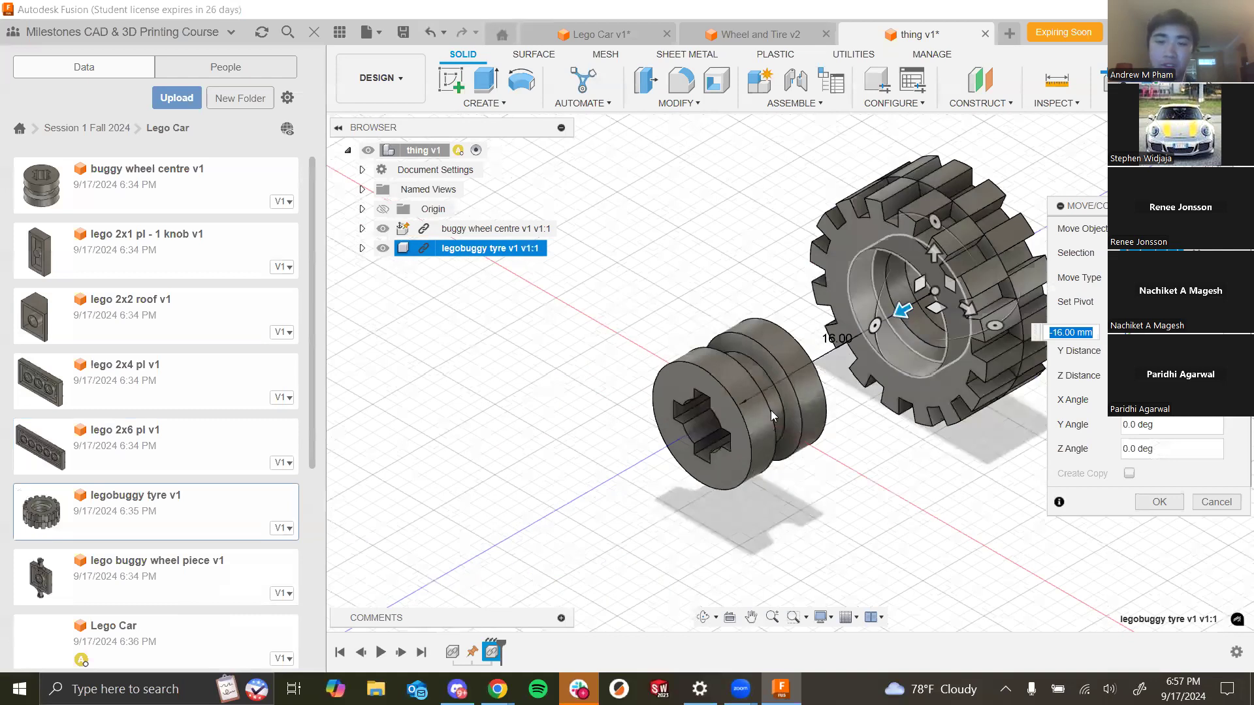
{"action": "scroll", "coordinate": [815, 456], "scroll_direction": "down", "scroll_amount": 4}
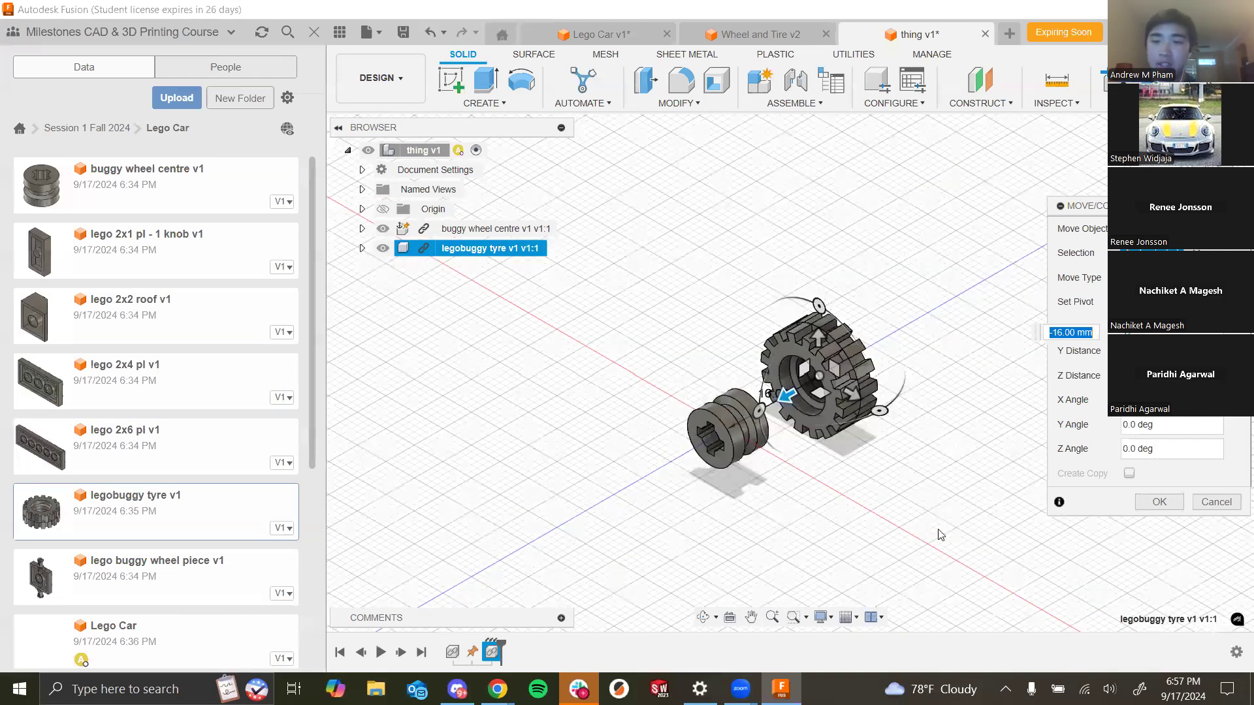
{"action": "left_click", "coordinate": [1144, 505]}
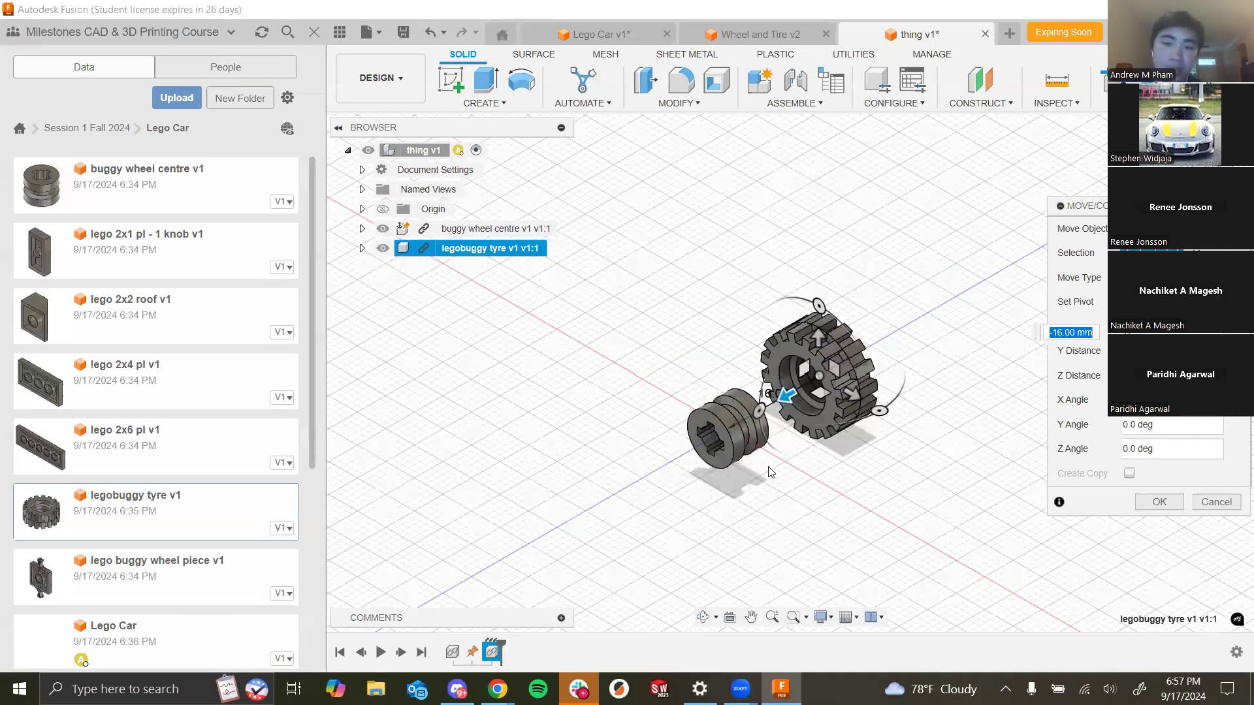
- Join the tyre's centre to the wheel centre's outer face with a Rigid joint
{"action": "left_click", "coordinate": [795, 79]}
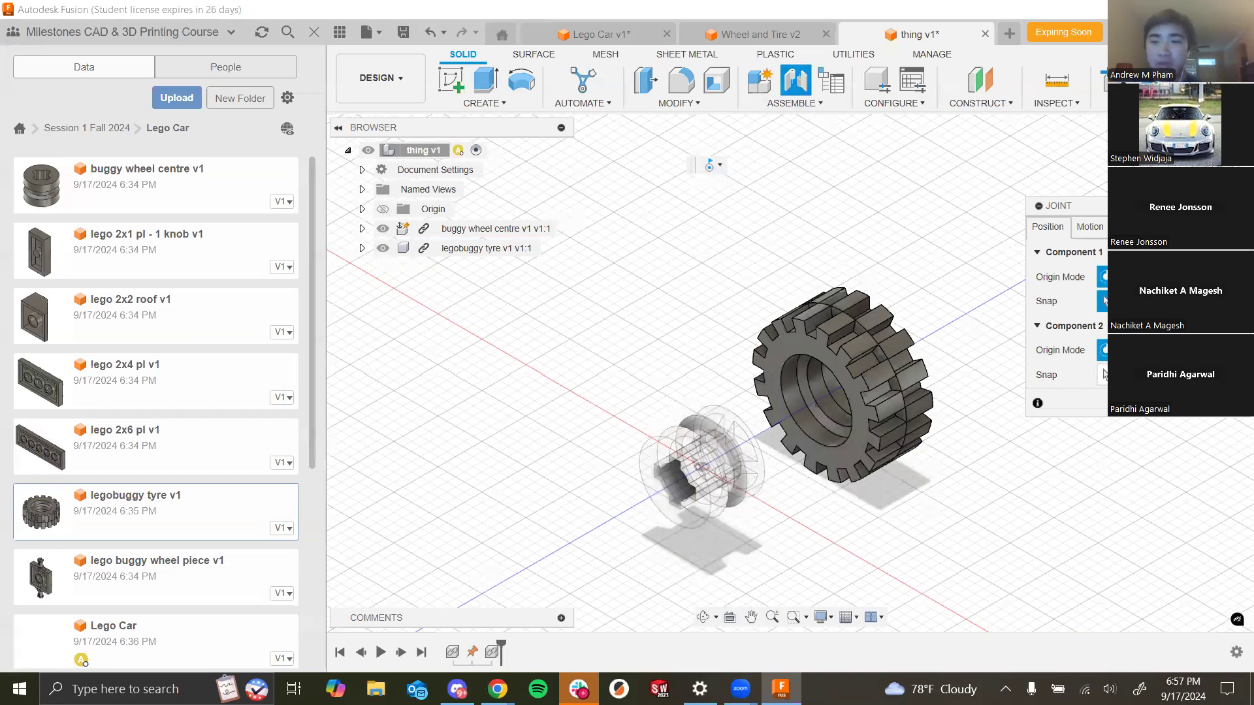
{"action": "left_click", "coordinate": [828, 448]}
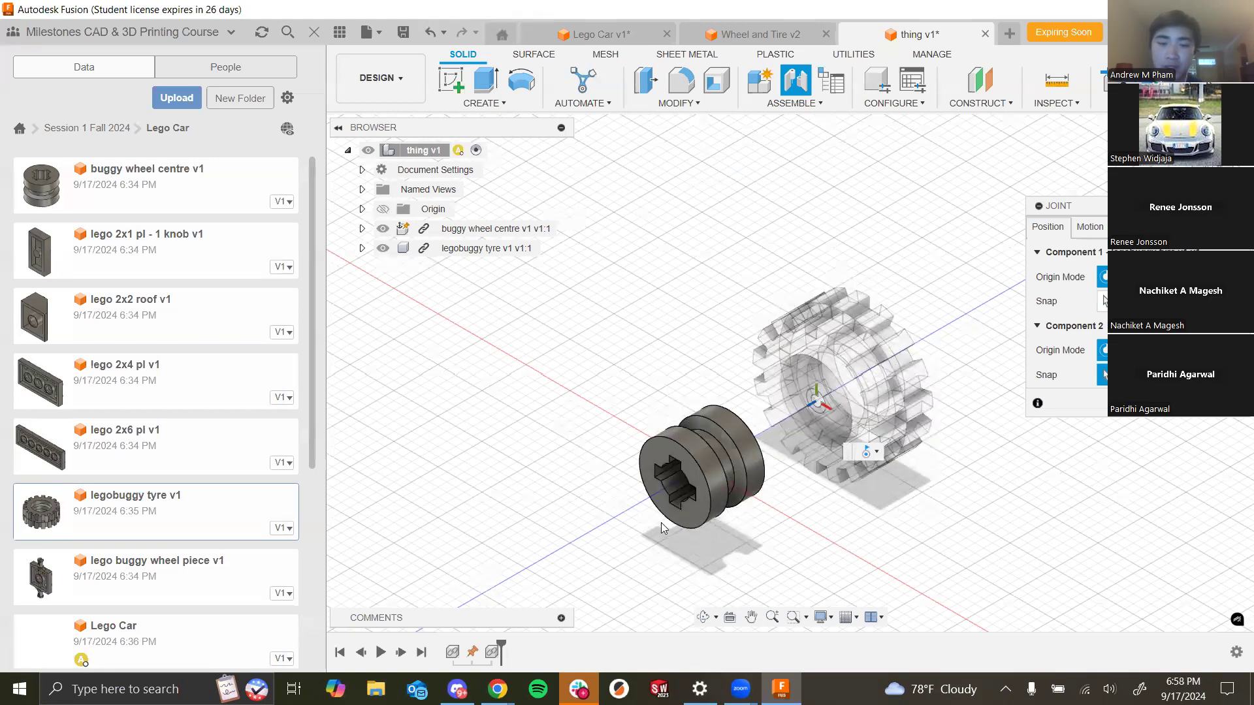
{"action": "scroll", "coordinate": [744, 505], "scroll_direction": "up", "scroll_amount": 2}
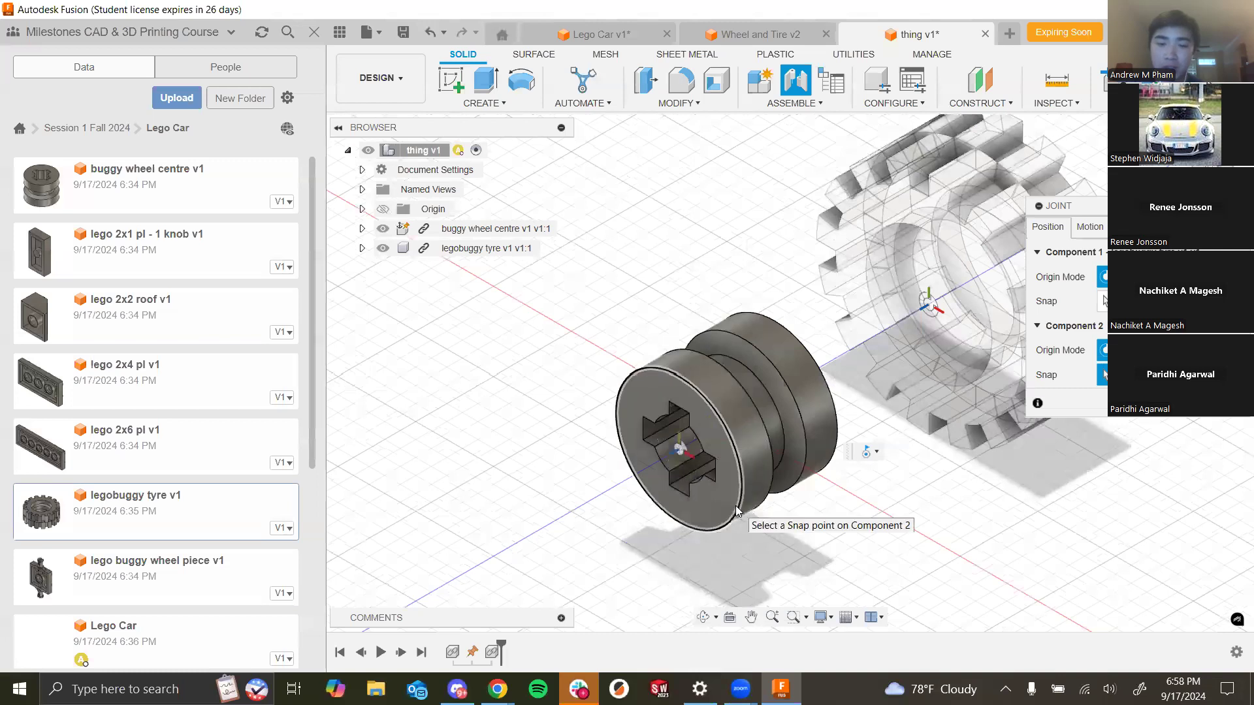
{"action": "left_click", "coordinate": [737, 510]}
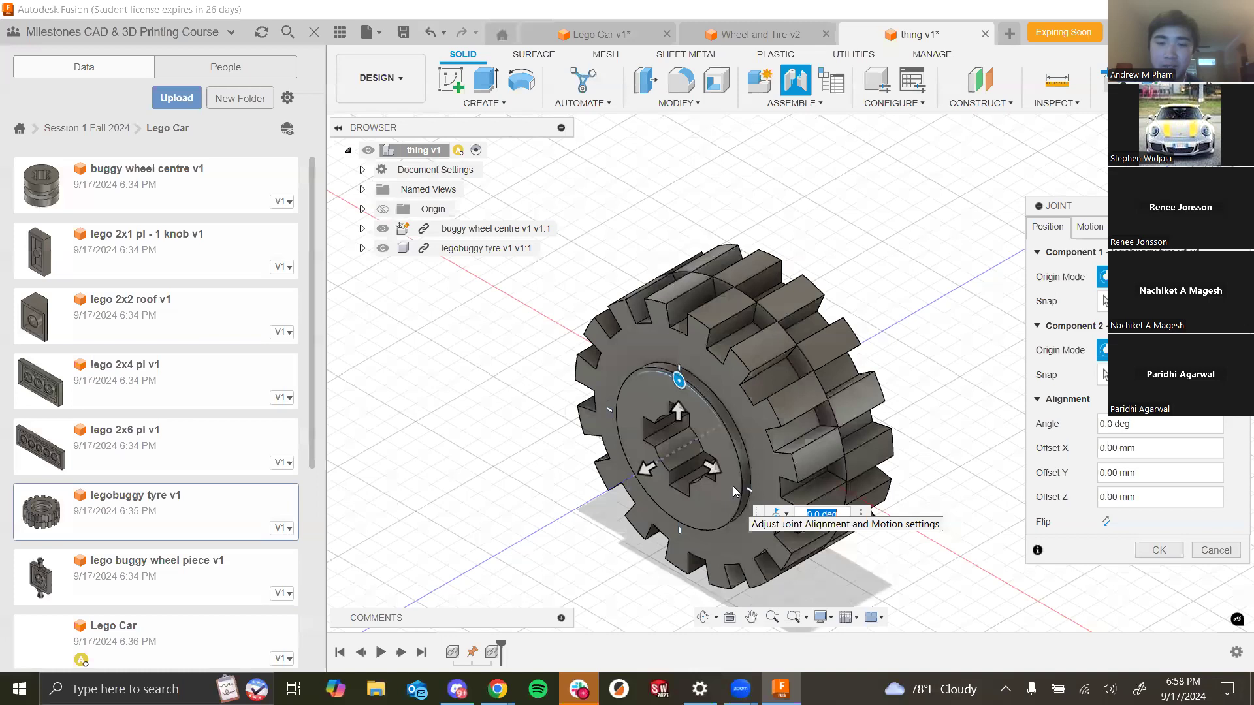
{"action": "left_click", "coordinate": [1092, 229]}
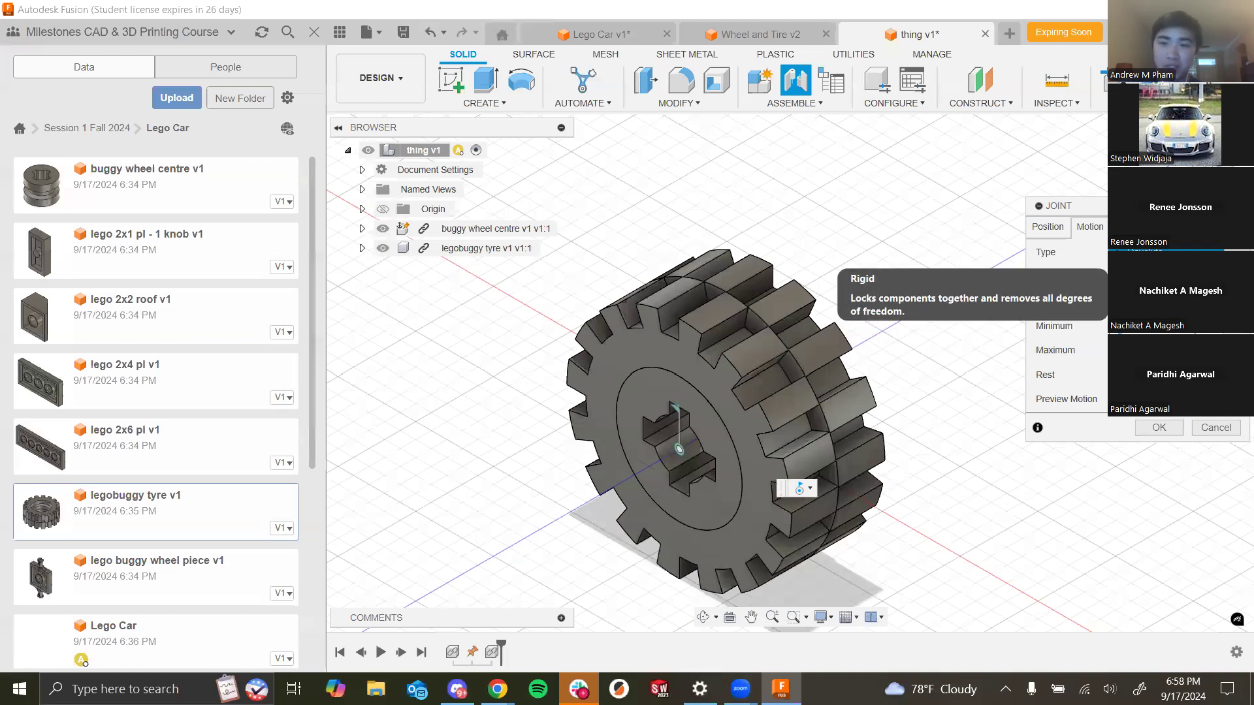
{"action": "left_click", "coordinate": [1145, 274]}
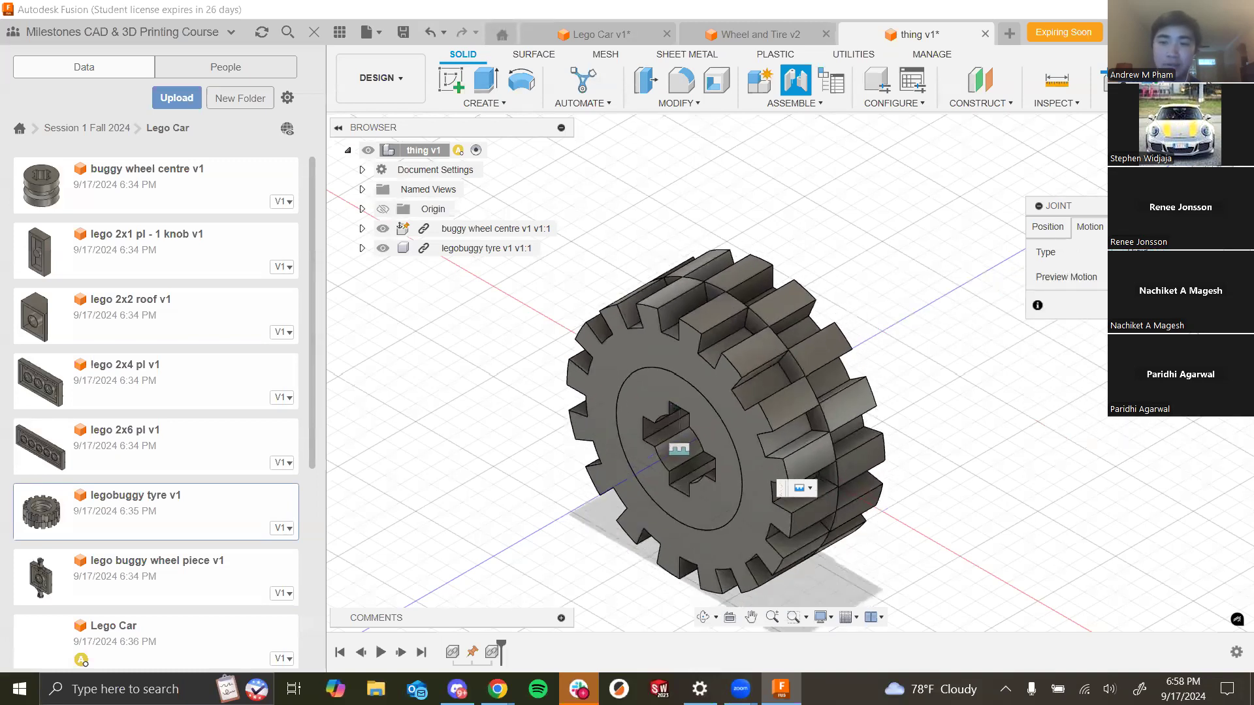
{"action": "left_click", "coordinate": [1166, 305]}
- Orbit around the tyre mounted on the wheel centre to inspect the assembly
{"action": "middle_click_drag", "start_coordinate": [932, 433], "coordinate": [611, 377], "text": "shift"}
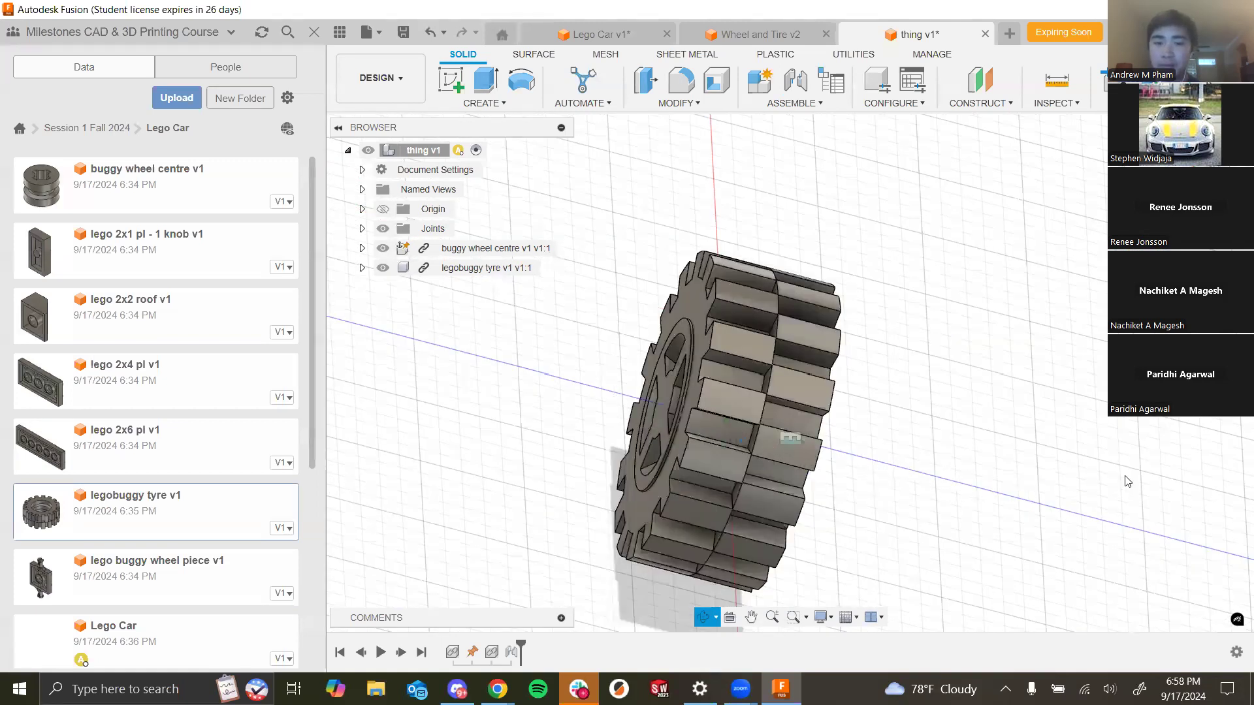
{"action": "left_click", "coordinate": [604, 35]}
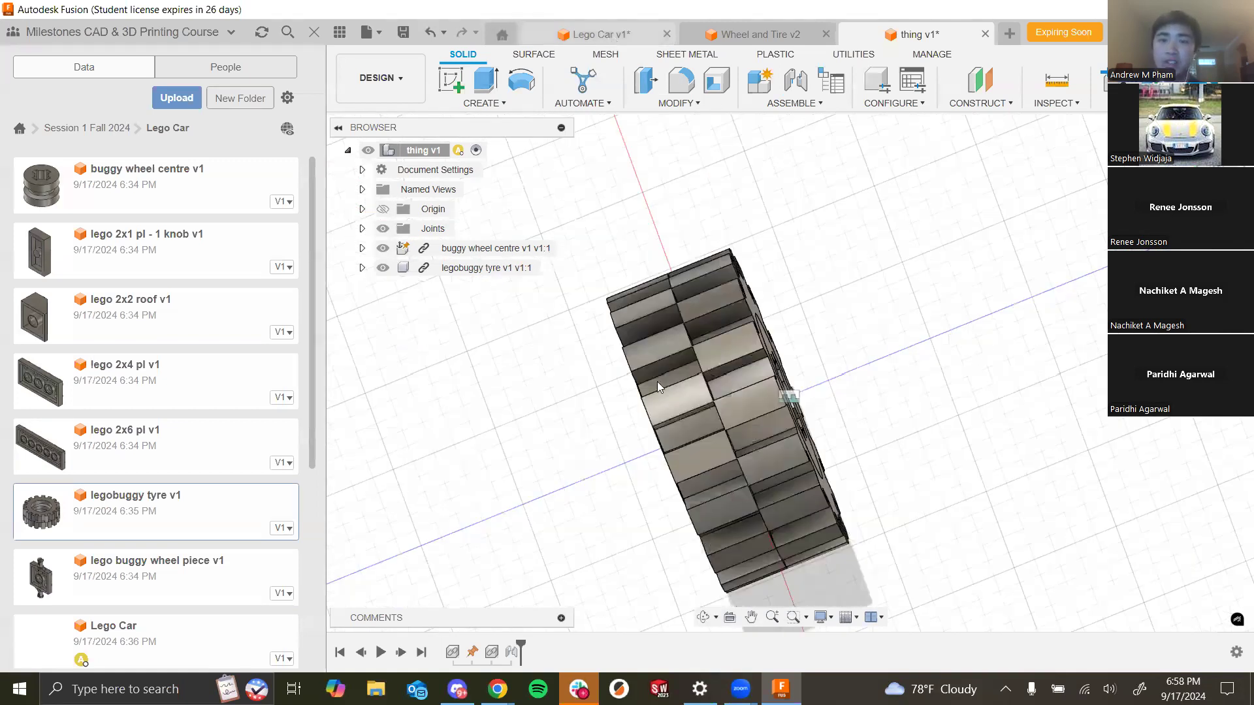
{"action": "left_click", "coordinate": [943, 39]}
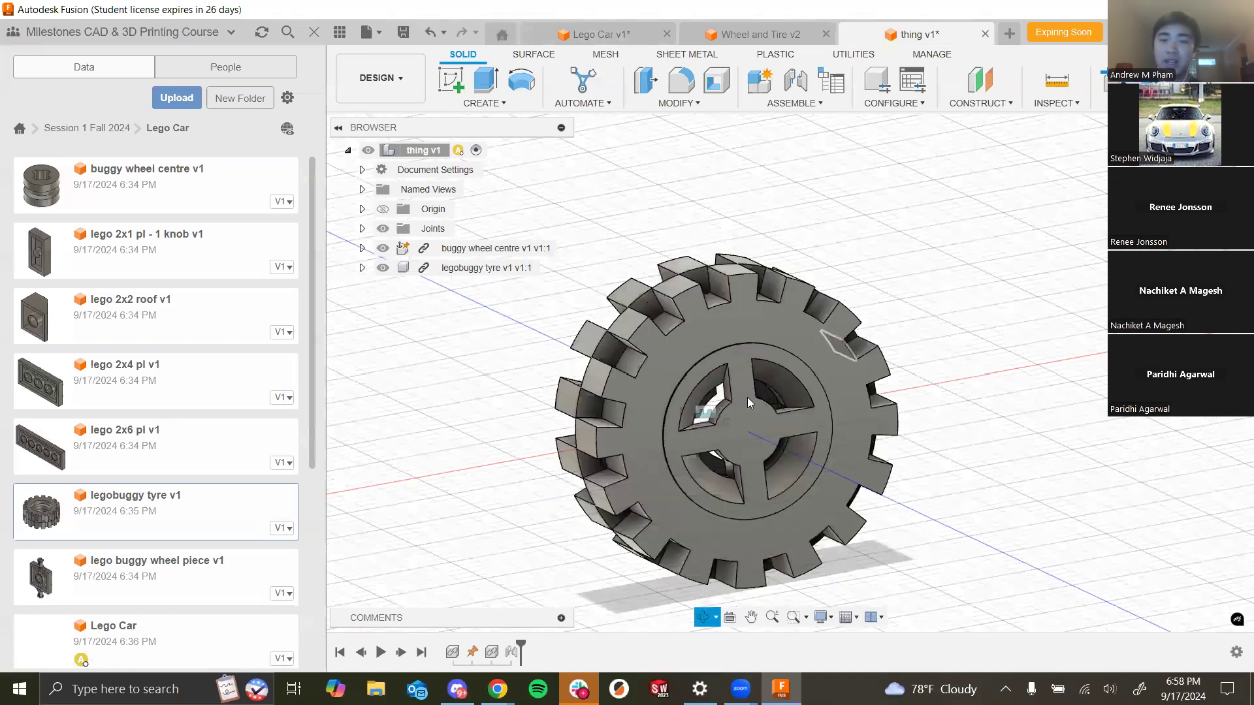
{"action": "middle_click_drag", "start_coordinate": [741, 600], "coordinate": [716, 404], "text": "shift"}
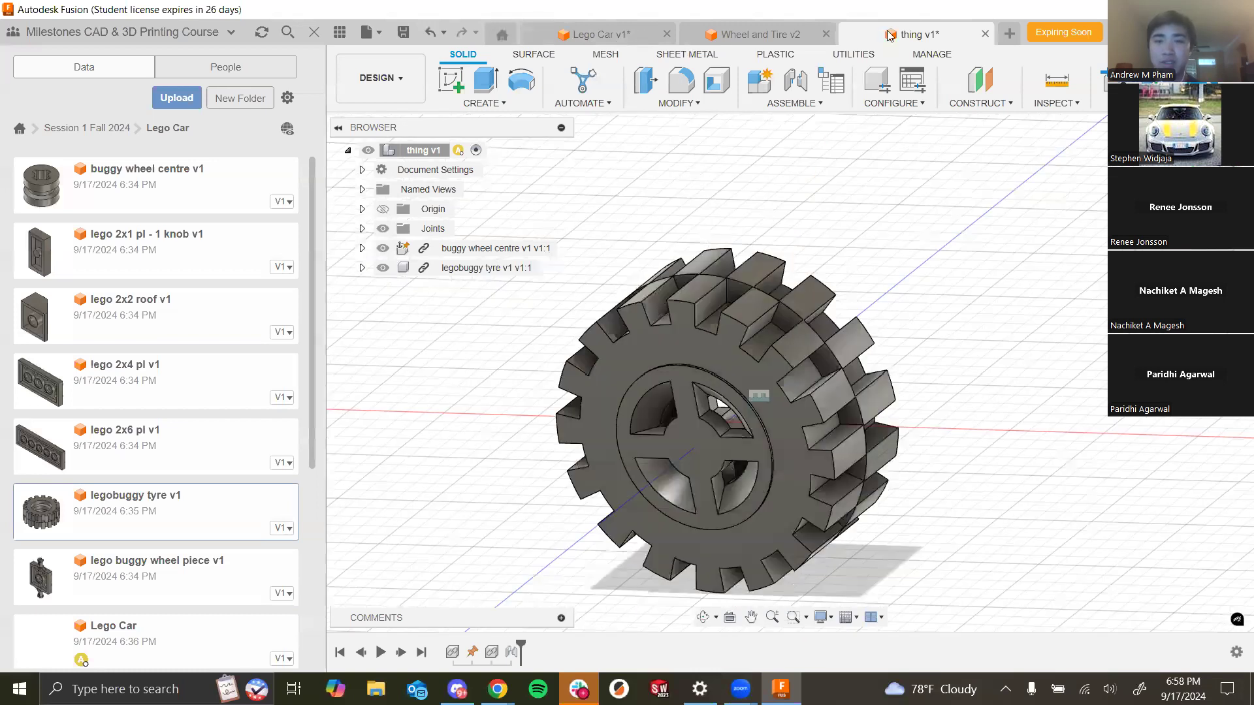
{"action": "left_click", "coordinate": [713, 392]}
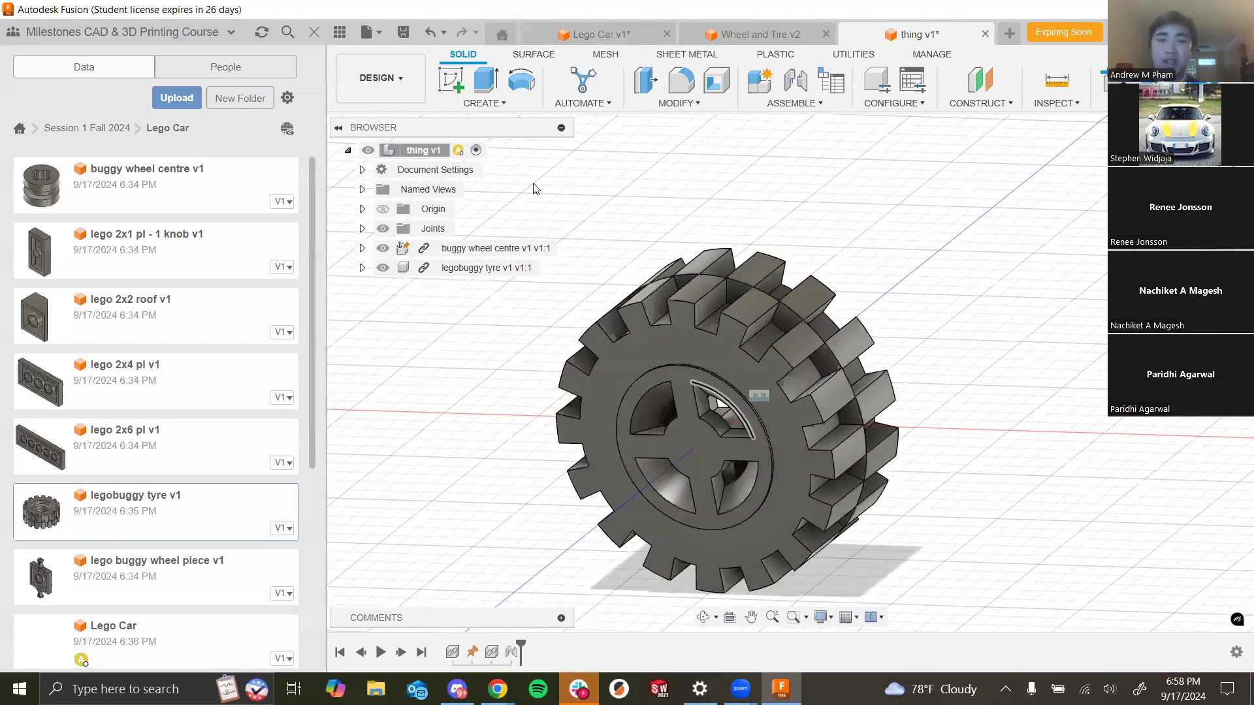
- Close the thing design and orbit the Wheel and Tire design to compare it
{"action": "left_click", "coordinate": [607, 33]}
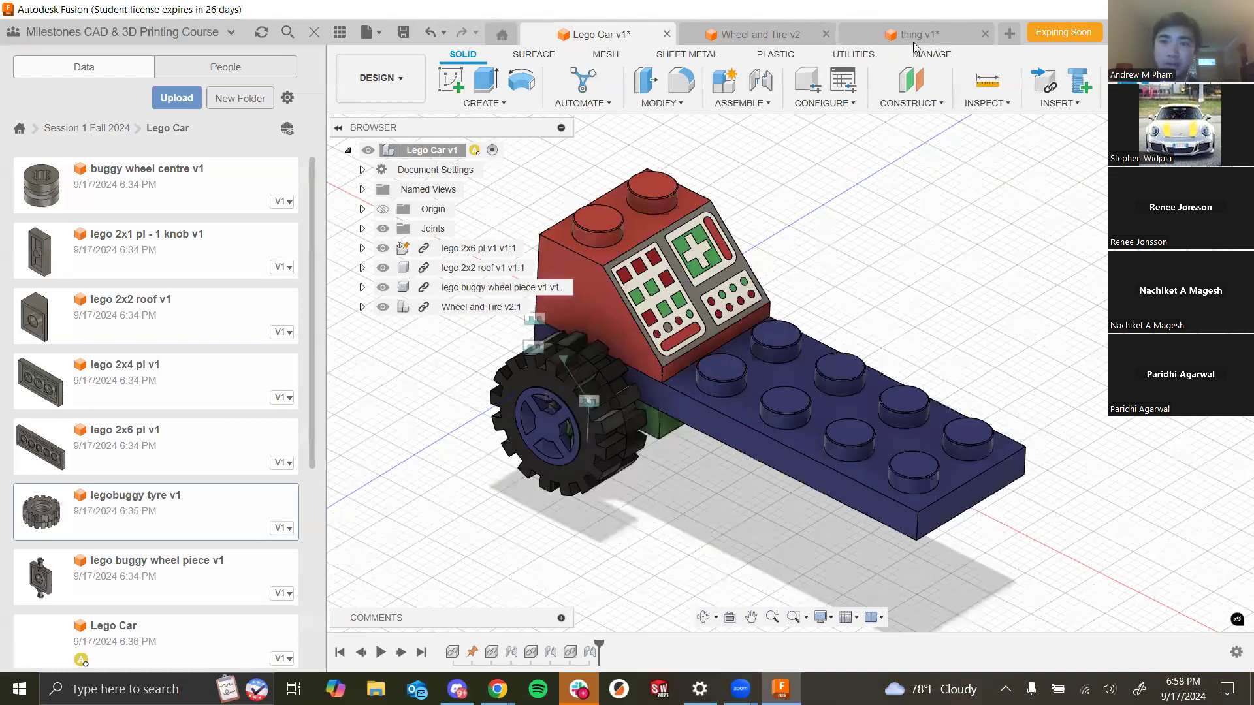
{"action": "left_click", "coordinate": [985, 35]}
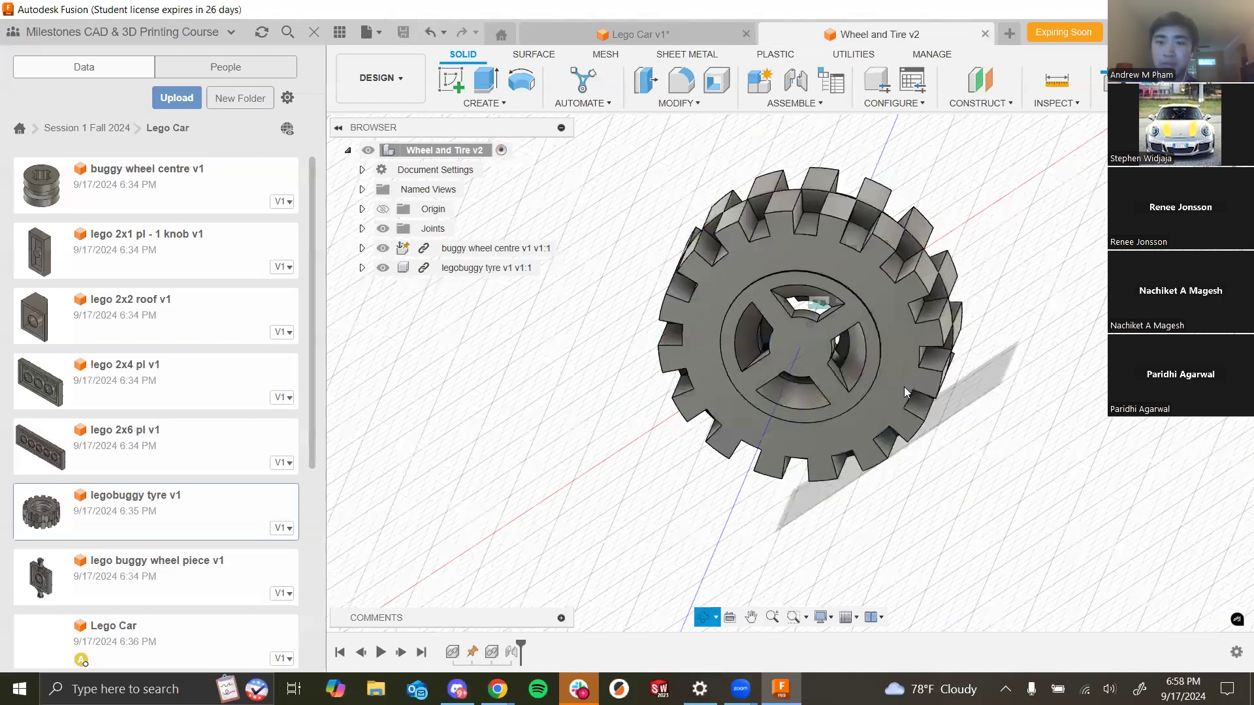
{"action": "middle_click_drag", "start_coordinate": [904, 386], "coordinate": [795, 597], "text": "shift"}
{"action": "scroll", "coordinate": [795, 597], "scroll_direction": "down", "scroll_amount": 3}
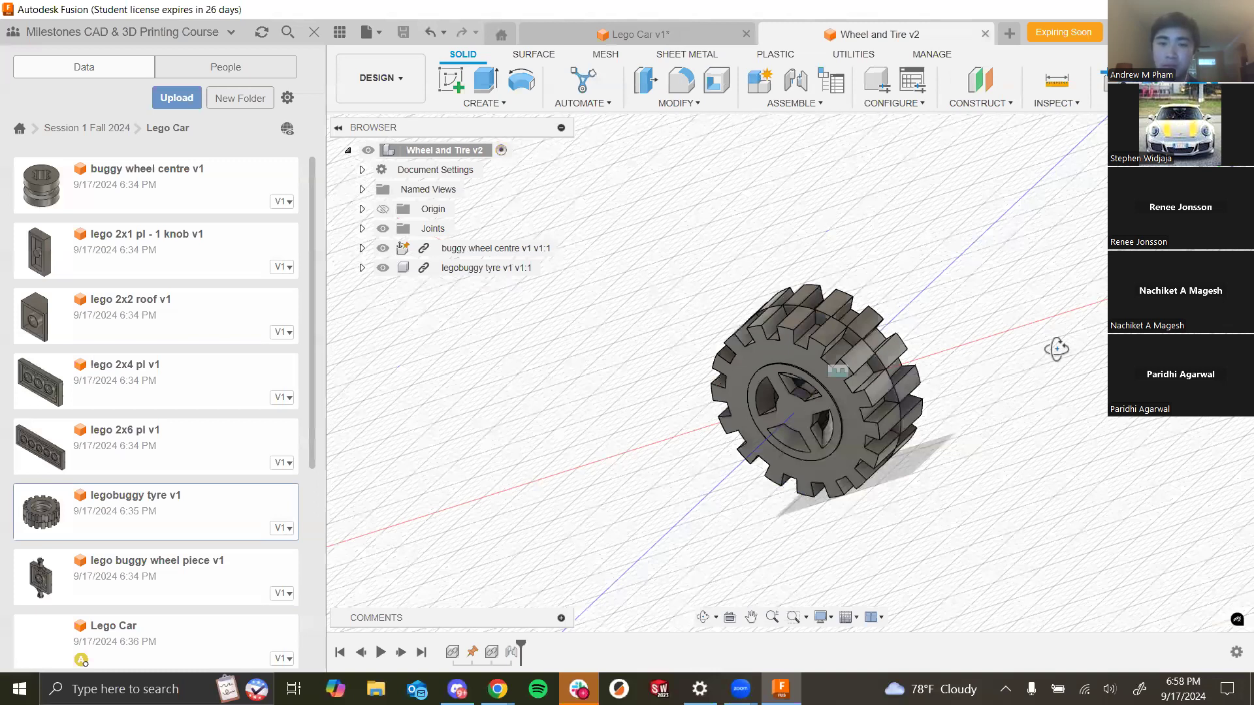
{"action": "middle_click_drag", "start_coordinate": [769, 302], "coordinate": [819, 288], "text": "shift"}
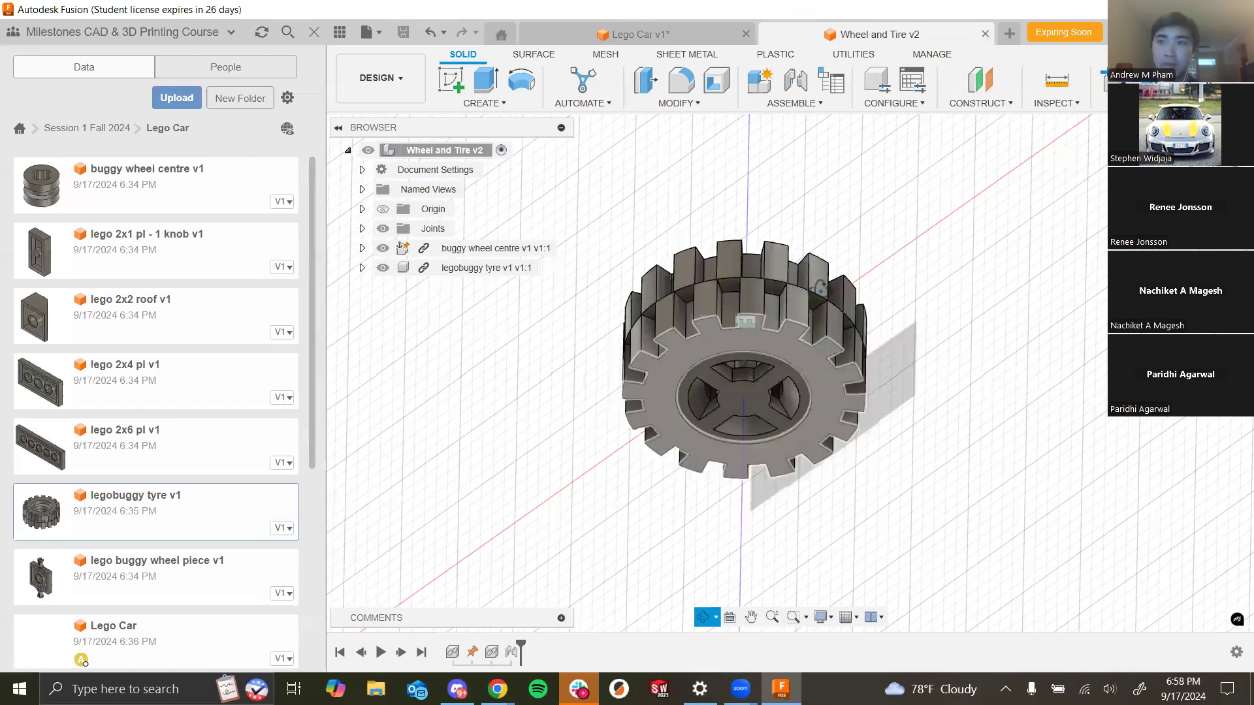
{"action": "middle_click_drag", "start_coordinate": [944, 455], "coordinate": [1000, 362], "text": "shift"}
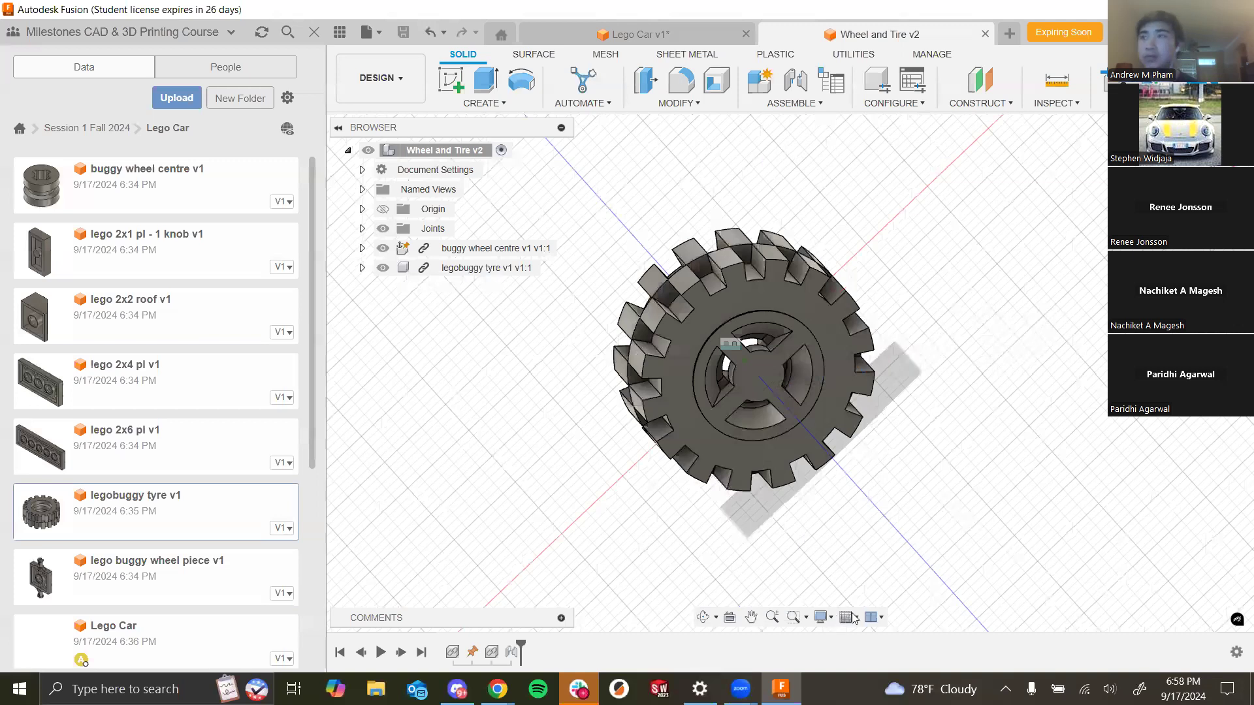
{"action": "middle_click_drag", "start_coordinate": [862, 451], "coordinate": [857, 618], "text": "shift"}
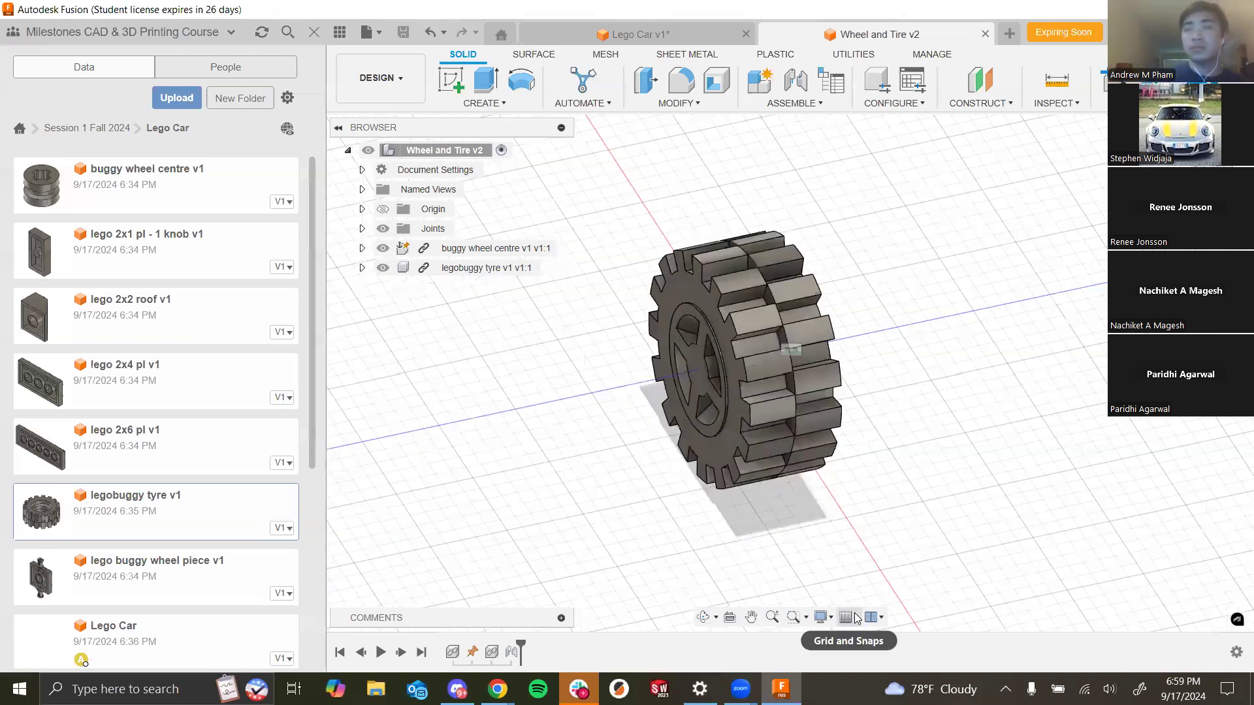
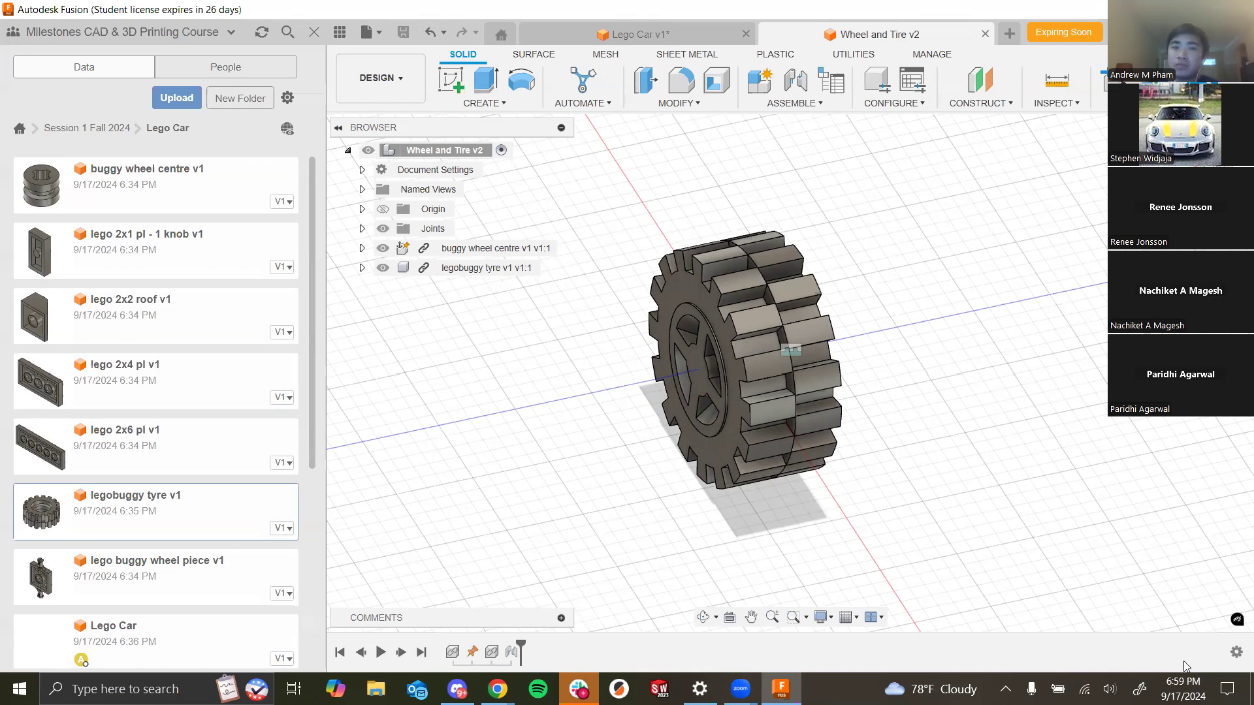
- Switch to the Lego Car design and zoom around the car to inspect it
{"action": "left_click", "coordinate": [632, 34]}
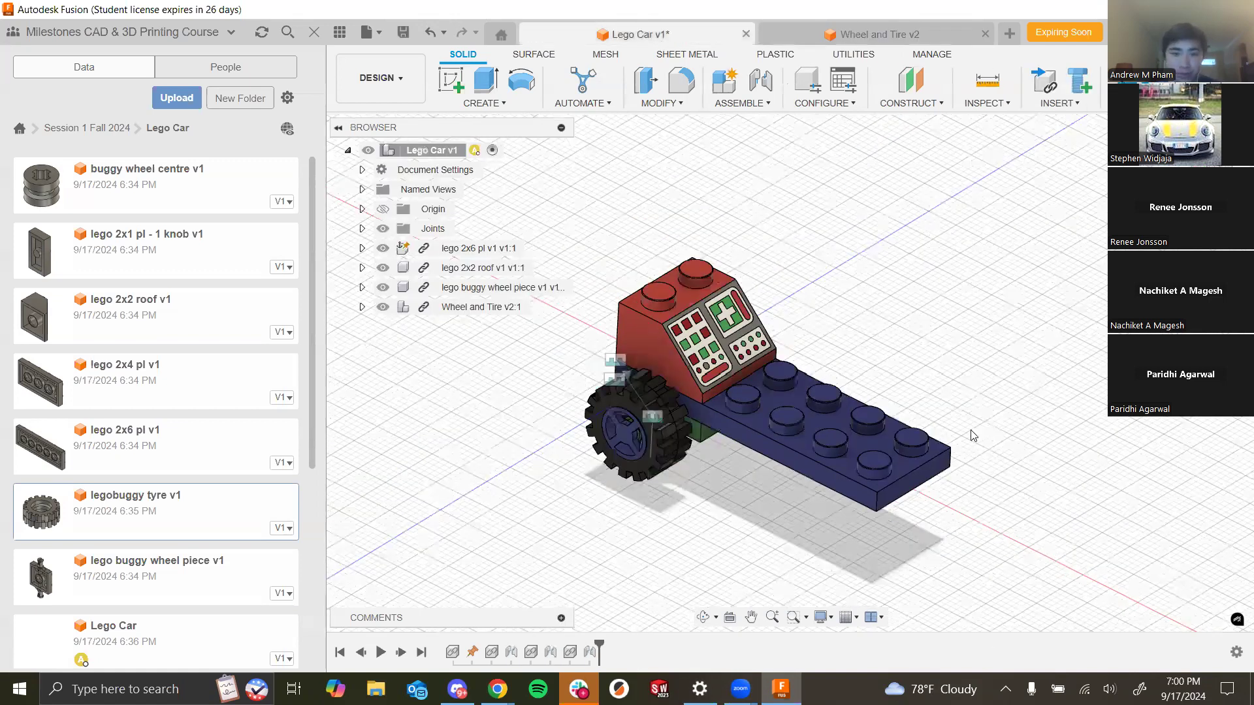
{"action": "middle_click_drag", "start_coordinate": [970, 430], "coordinate": [947, 418], "text": "shift"}
{"action": "scroll", "coordinate": [722, 386], "scroll_direction": "down", "scroll_amount": 1}
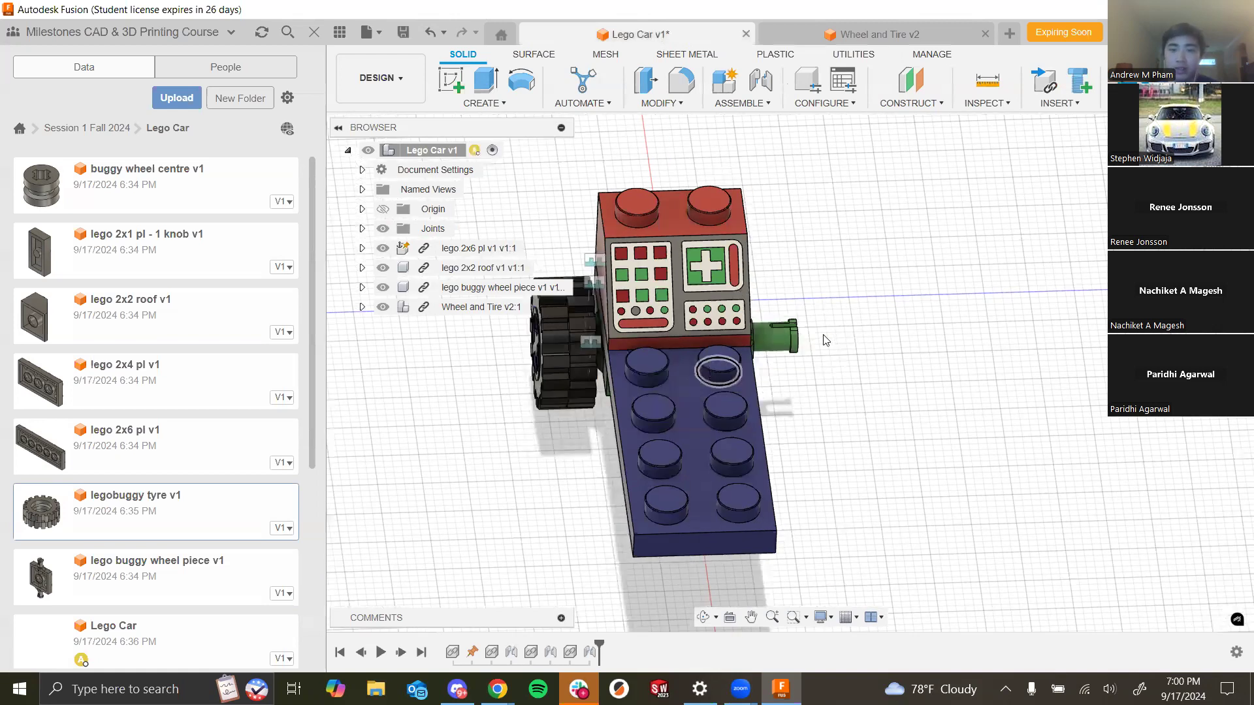
{"action": "scroll", "coordinate": [825, 341], "scroll_direction": "up", "scroll_amount": 2}
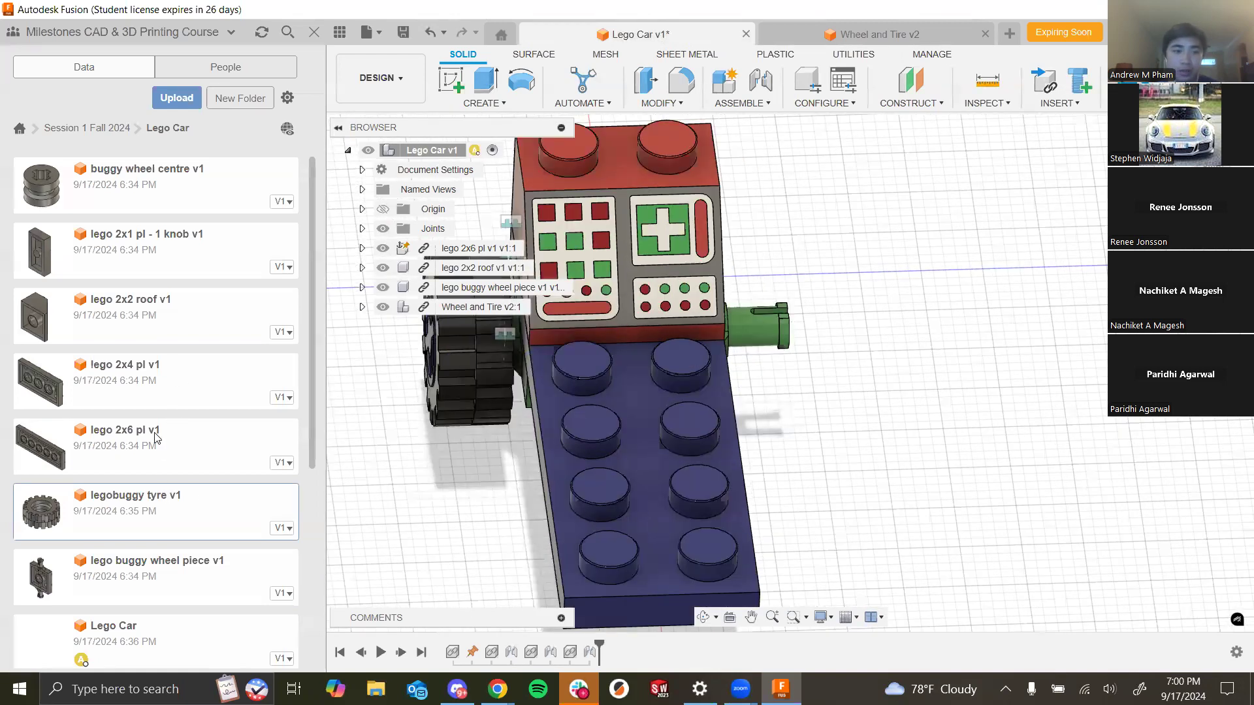
{"action": "scroll", "coordinate": [167, 464], "scroll_direction": "down", "scroll_amount": 5}
- Insert a second copy of Wheel and Tire into the car and move it -27 mm out beside the opposite axle pin
{"action": "left_click_drag", "start_coordinate": [122, 657], "coordinate": [836, 294]}
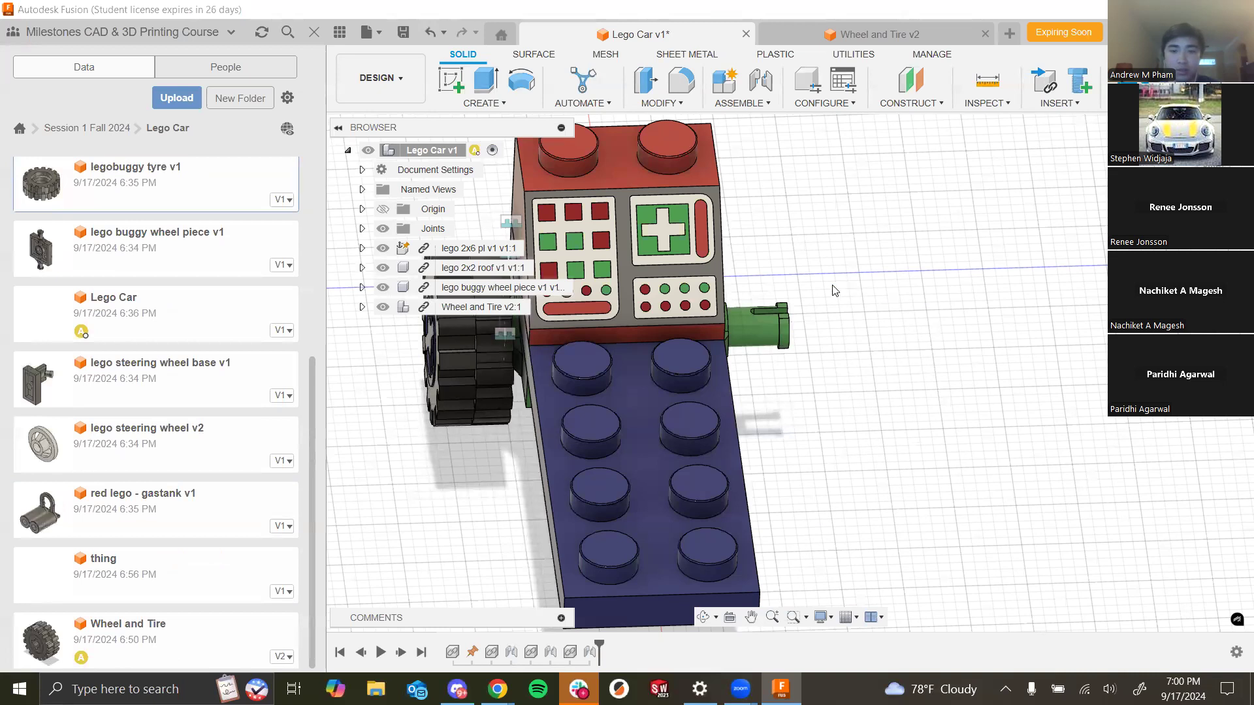
{"action": "middle_click_drag", "start_coordinate": [814, 423], "coordinate": [818, 418], "text": "shift"}
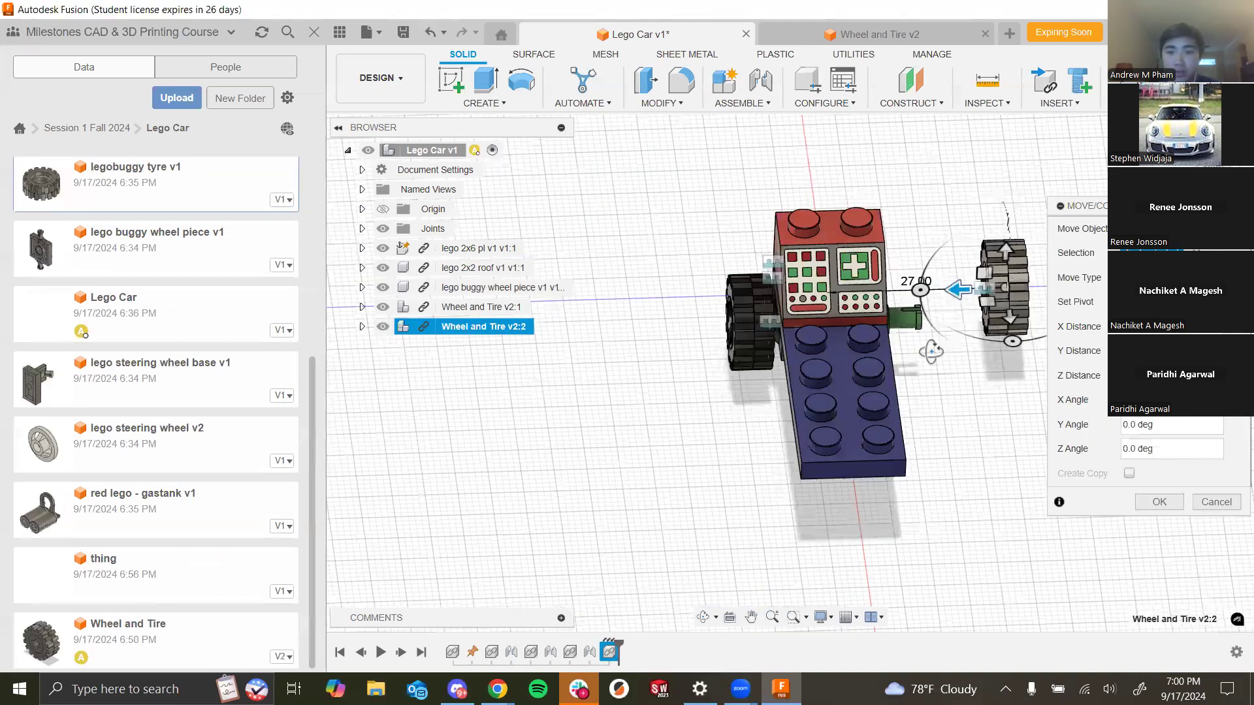
{"action": "middle_click_drag", "start_coordinate": [707, 463], "coordinate": [898, 444], "text": "shift"}
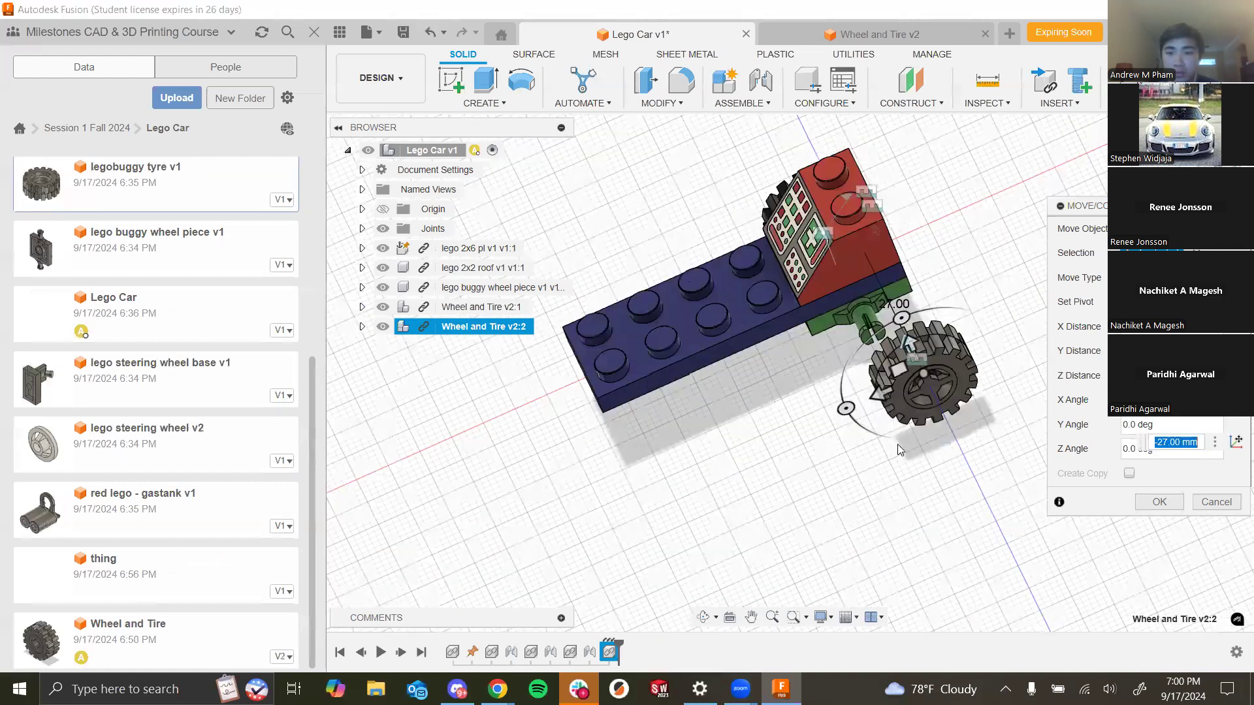
{"action": "middle_click_drag", "start_coordinate": [699, 375], "coordinate": [791, 374], "text": "shift"}
{"action": "scroll", "coordinate": [791, 374], "scroll_direction": "up", "scroll_amount": 4}
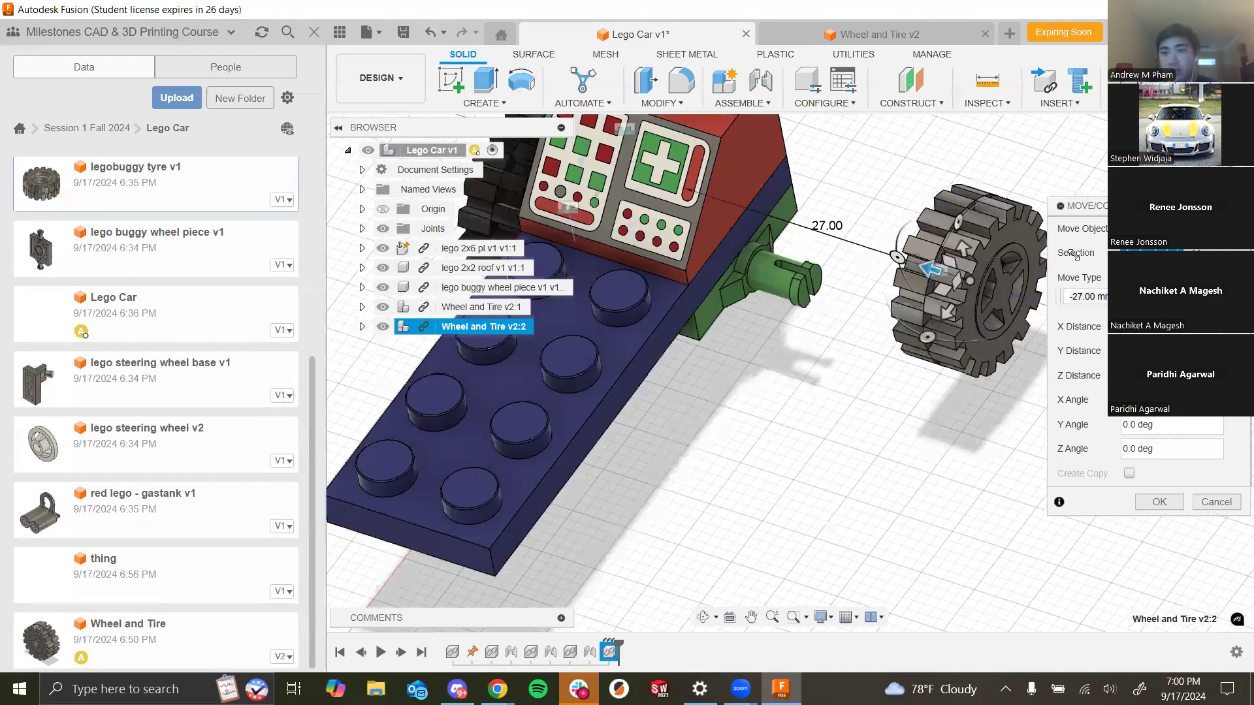
{"action": "scroll", "coordinate": [954, 297], "scroll_direction": "up", "scroll_amount": 1}
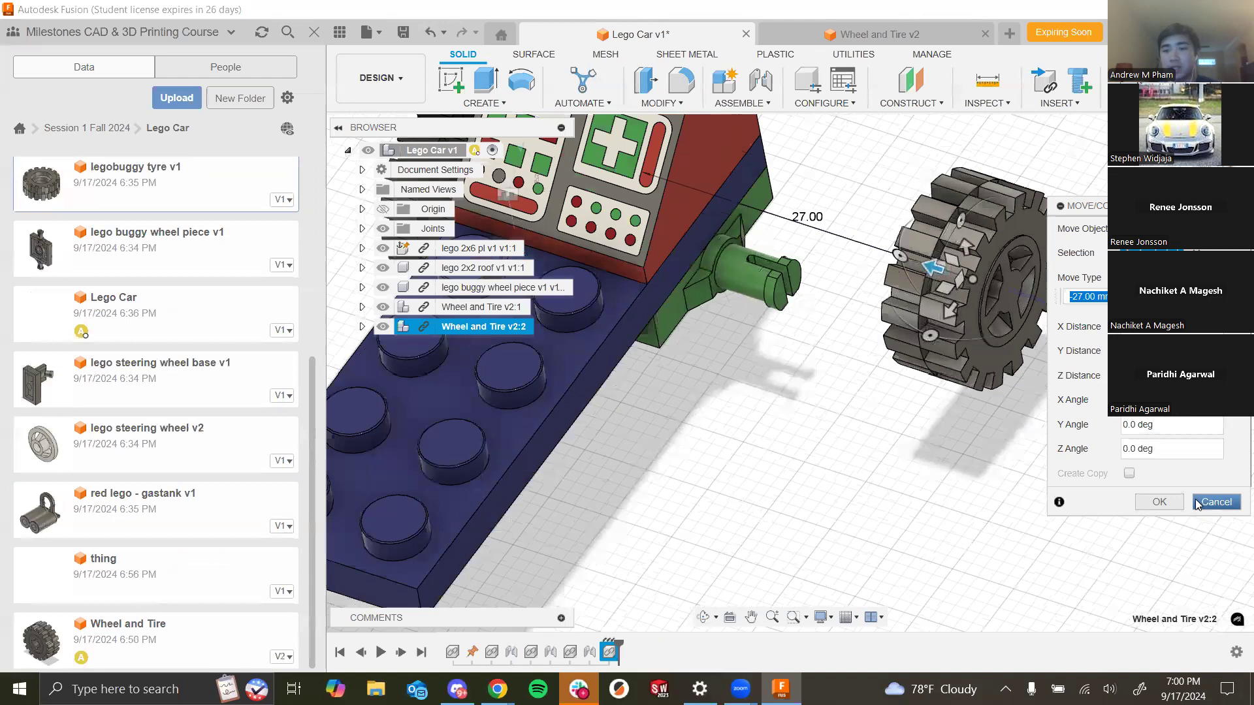
{"action": "left_click", "coordinate": [1148, 505]}
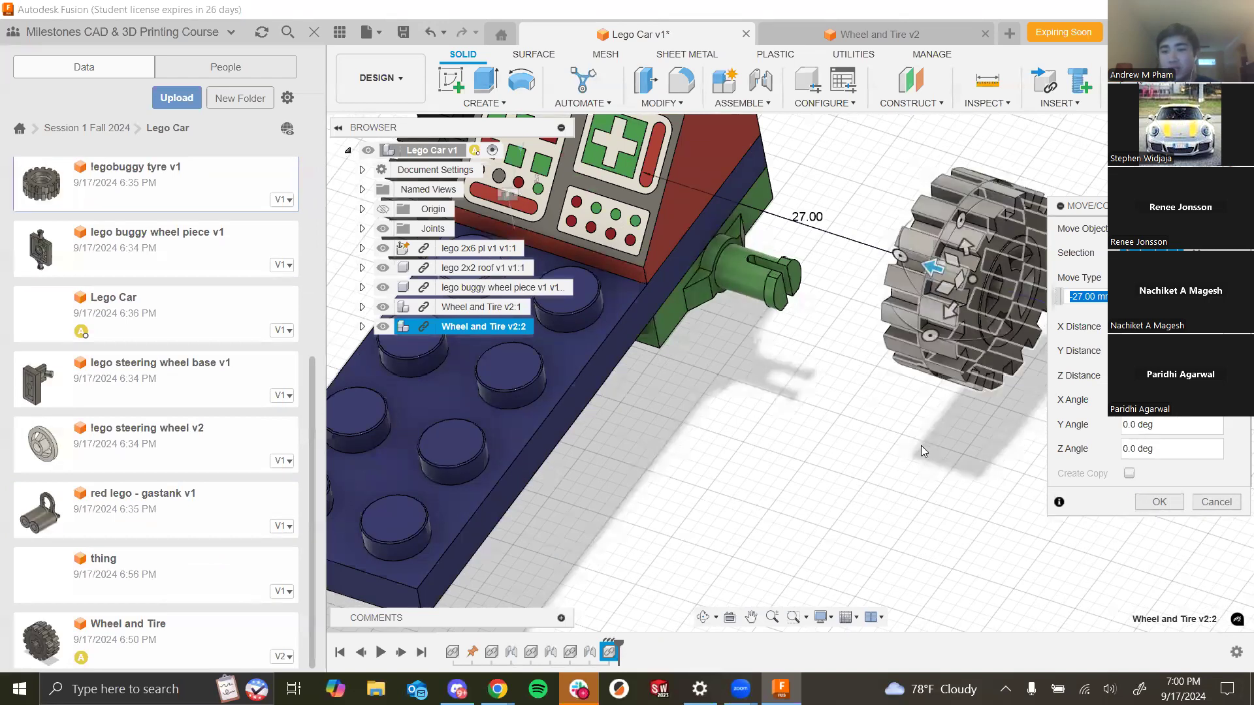
{"action": "key", "text": "Return"}
- Start a Joint and pick the snap point at the centre of the new wheel's hub
{"action": "middle_click_drag", "start_coordinate": [1043, 522], "coordinate": [1006, 371], "text": "shift"}
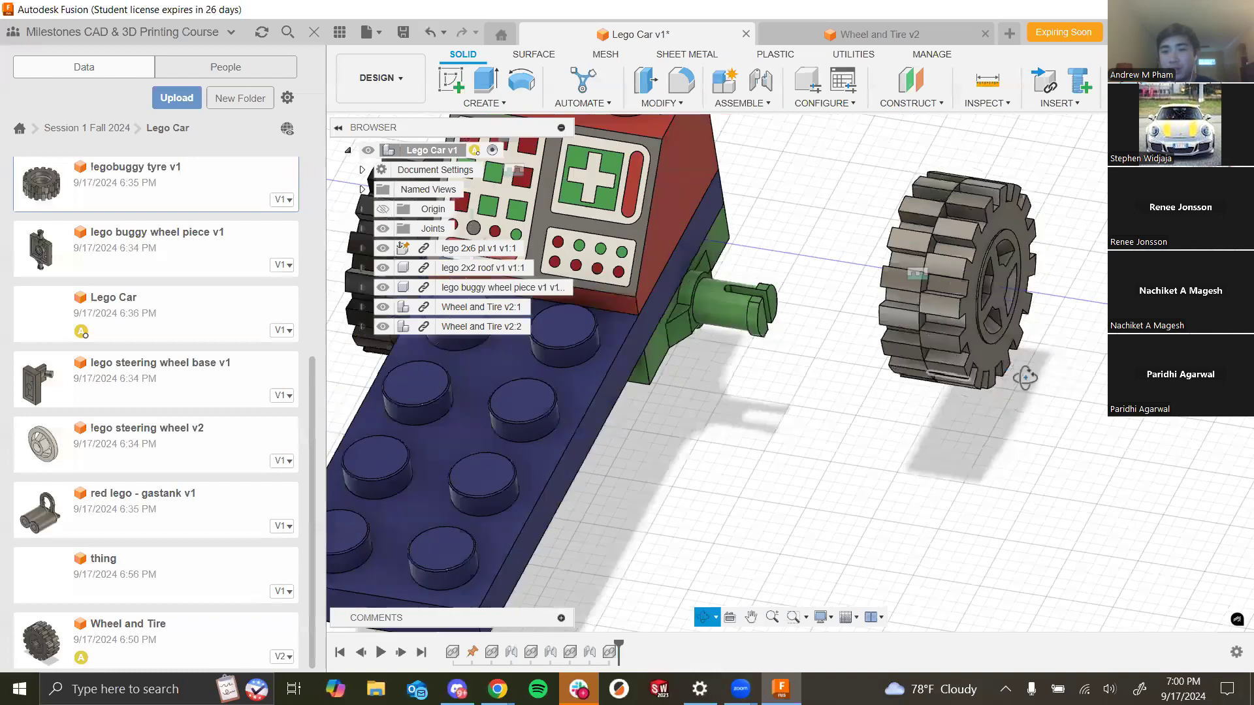
{"action": "middle_click_drag", "start_coordinate": [826, 125], "coordinate": [857, 103], "text": "shift"}
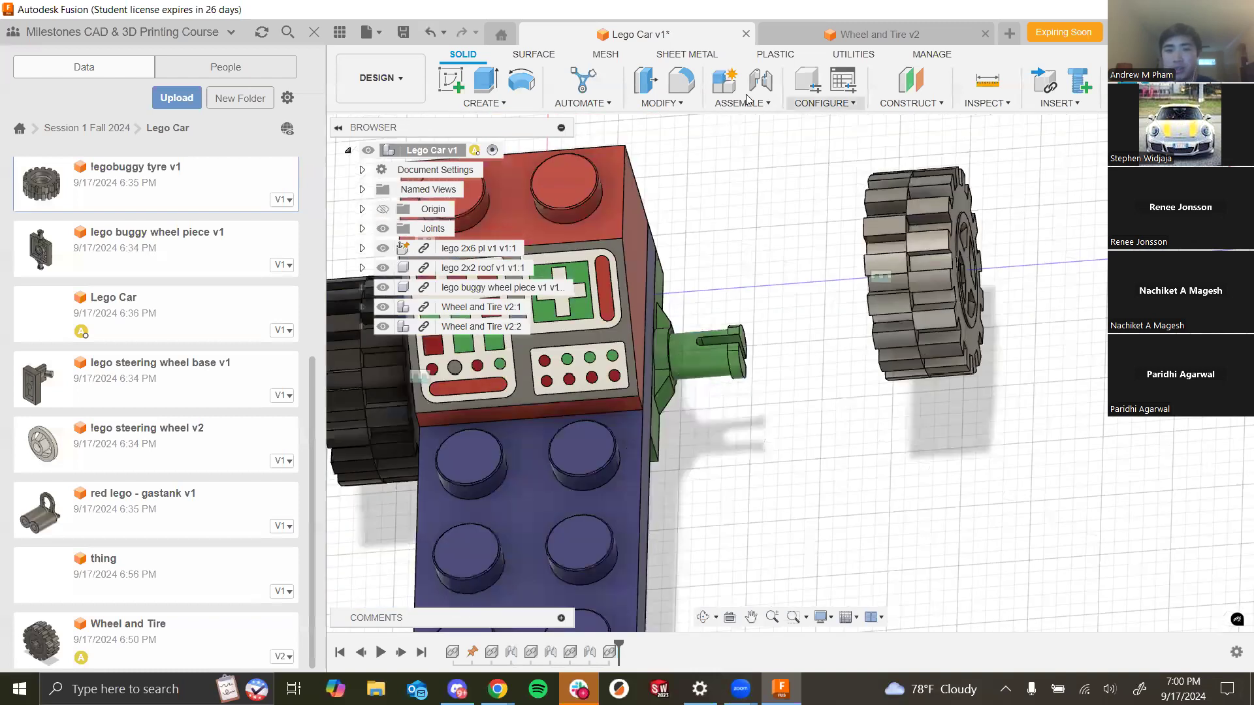
{"action": "left_click", "coordinate": [769, 87]}
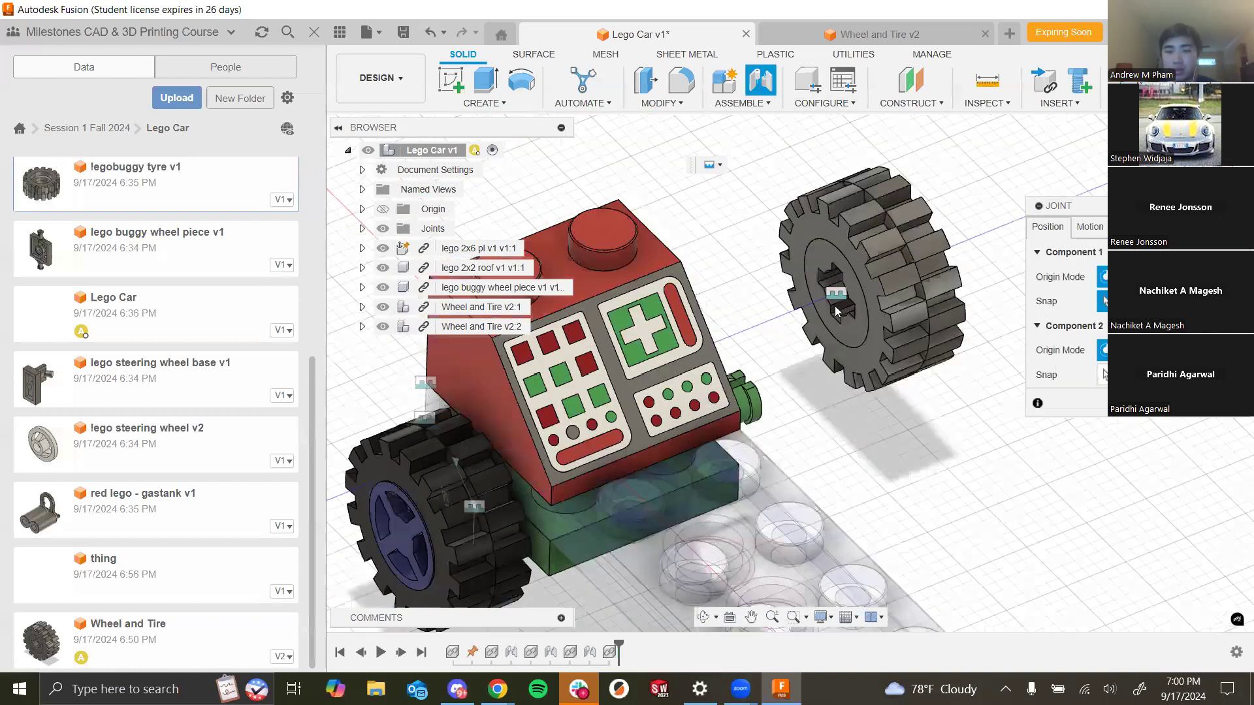
{"action": "scroll", "coordinate": [834, 333], "scroll_direction": "up", "scroll_amount": 6}
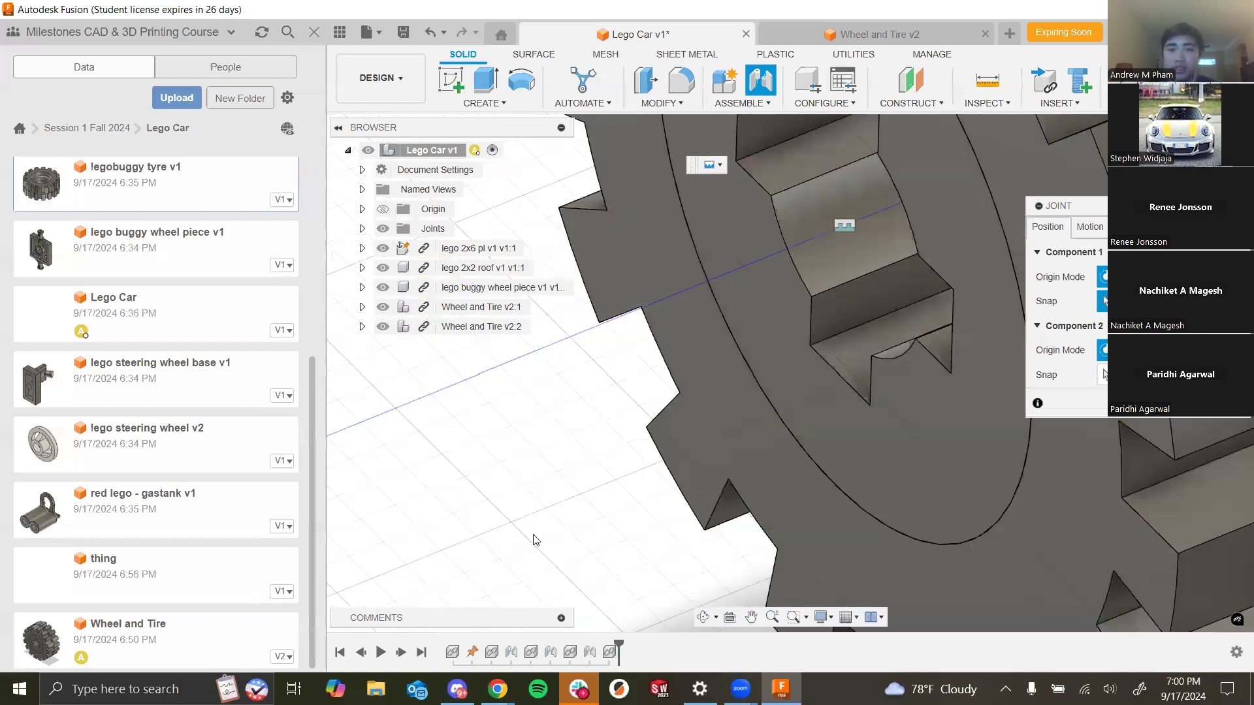
{"action": "scroll", "coordinate": [535, 537], "scroll_direction": "down", "scroll_amount": 4}
{"action": "scroll", "coordinate": [665, 373], "scroll_direction": "up", "scroll_amount": 2}
{"action": "scroll", "coordinate": [659, 358], "scroll_direction": "up", "scroll_amount": 2}
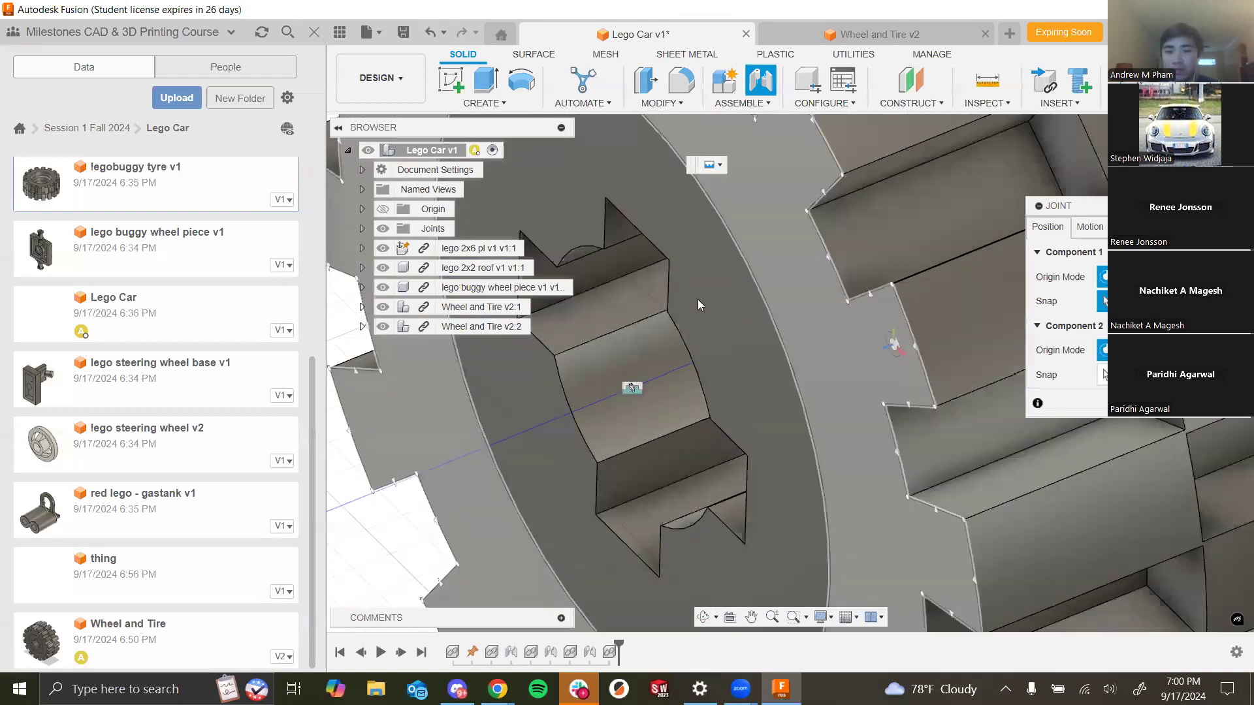
{"action": "scroll", "coordinate": [891, 333], "scroll_direction": "down", "scroll_amount": 2}
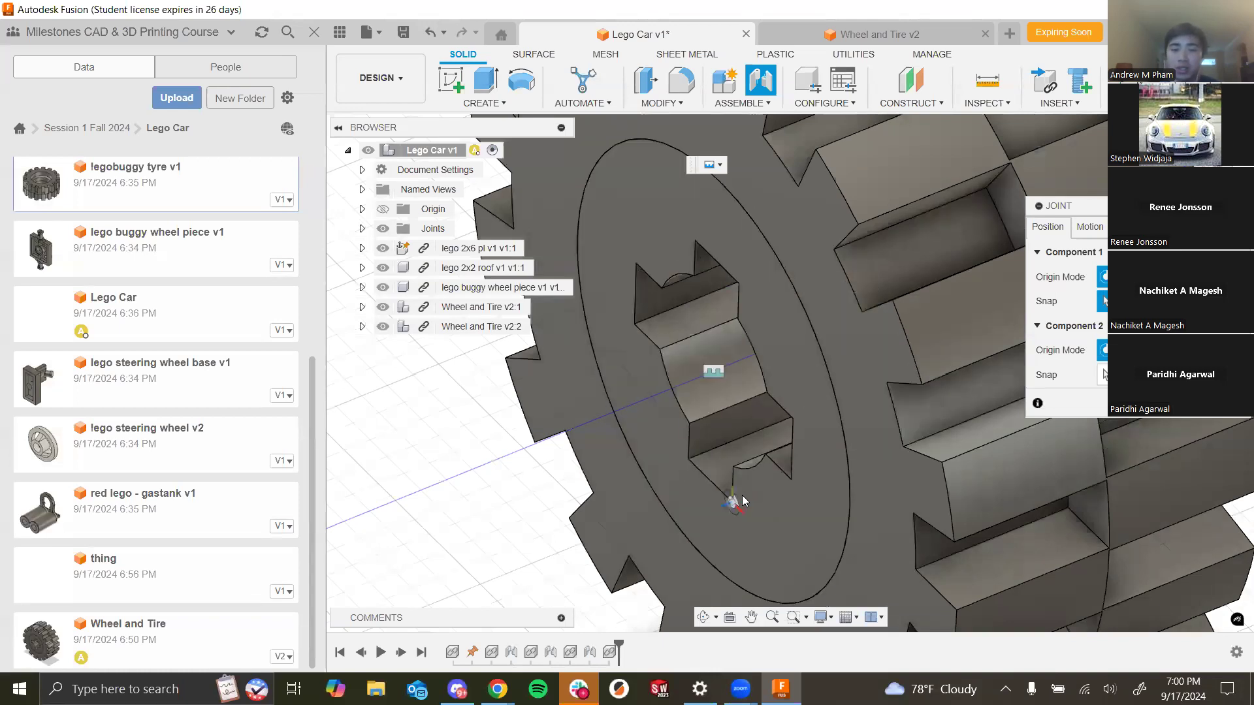
{"action": "scroll", "coordinate": [740, 490], "scroll_direction": "up", "scroll_amount": 3}
{"action": "scroll", "coordinate": [578, 461], "scroll_direction": "down", "scroll_amount": 3}
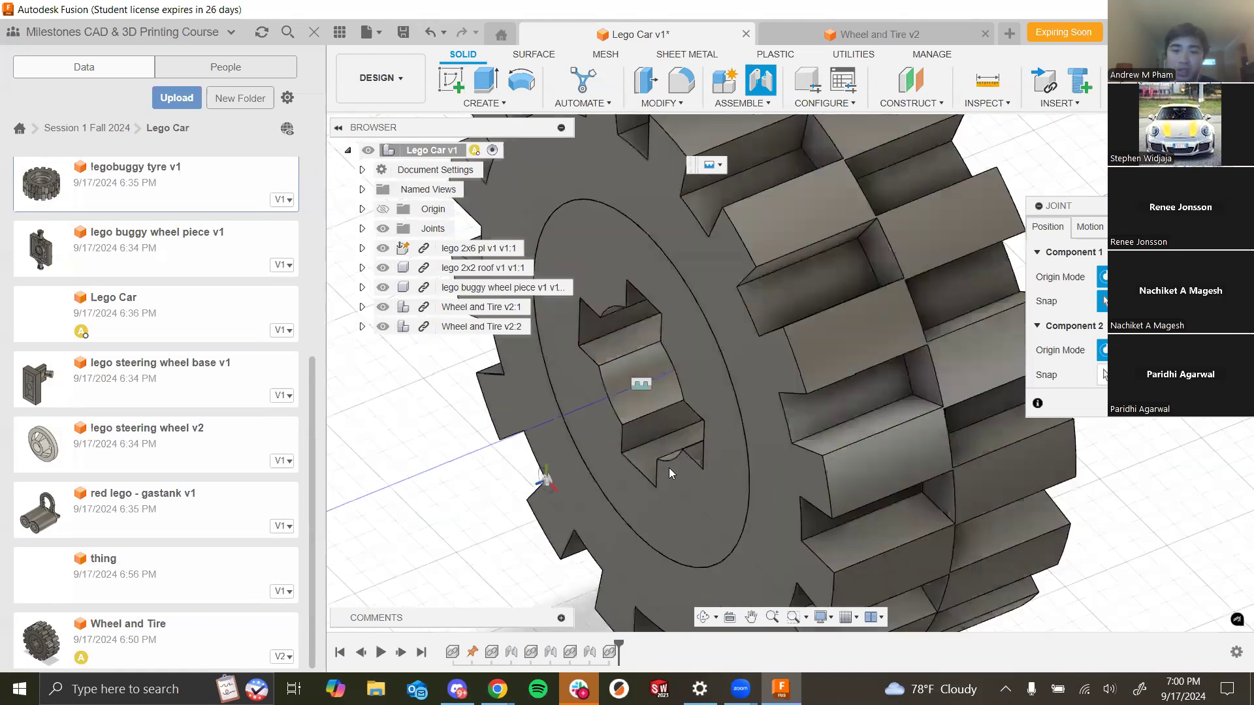
{"action": "scroll", "coordinate": [627, 418], "scroll_direction": "down", "scroll_amount": 3}
{"action": "scroll", "coordinate": [713, 353], "scroll_direction": "down", "scroll_amount": 3}
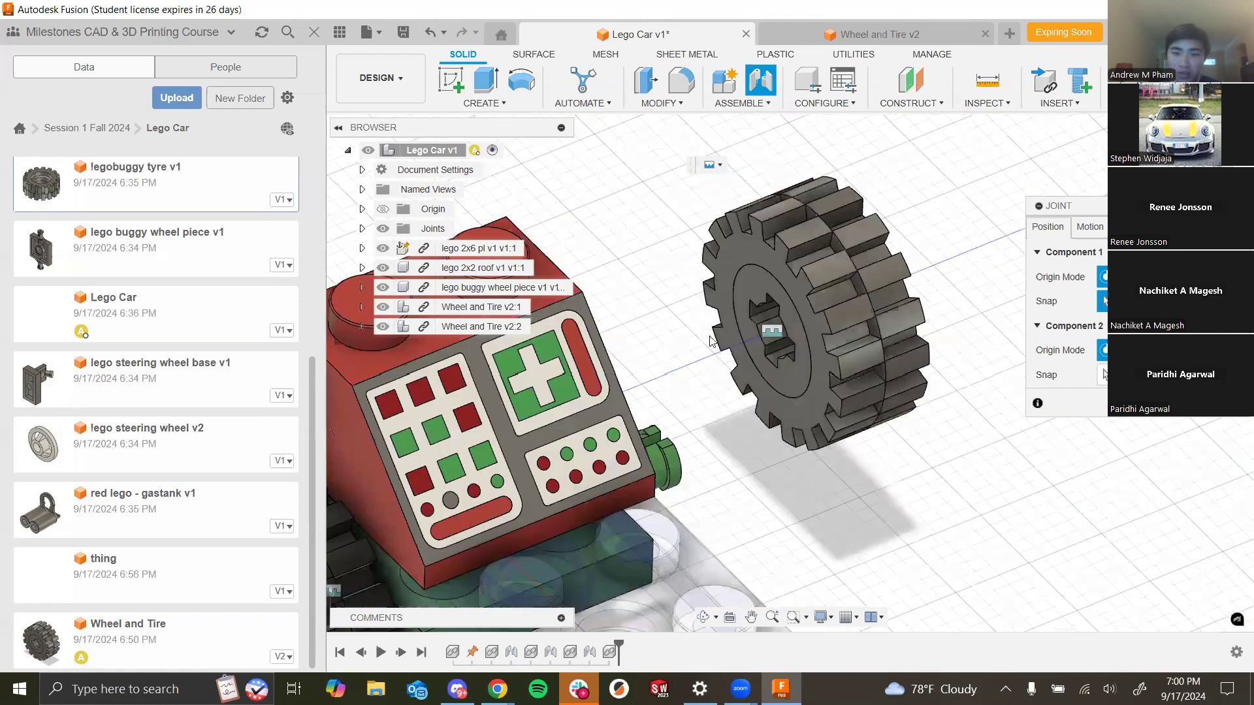
{"action": "scroll", "coordinate": [920, 433], "scroll_direction": "up", "scroll_amount": 5}
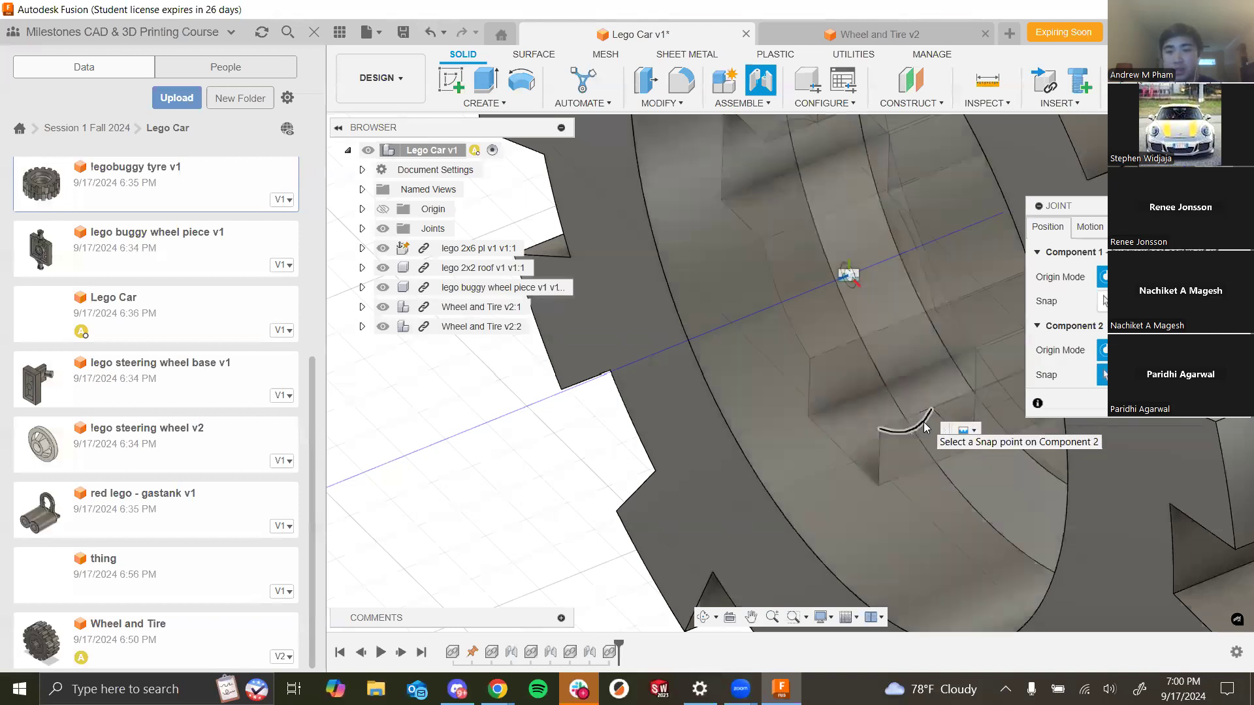
{"action": "scroll", "coordinate": [810, 481], "scroll_direction": "down", "scroll_amount": 5}
{"action": "scroll", "coordinate": [810, 480], "scroll_direction": "down", "scroll_amount": 3}
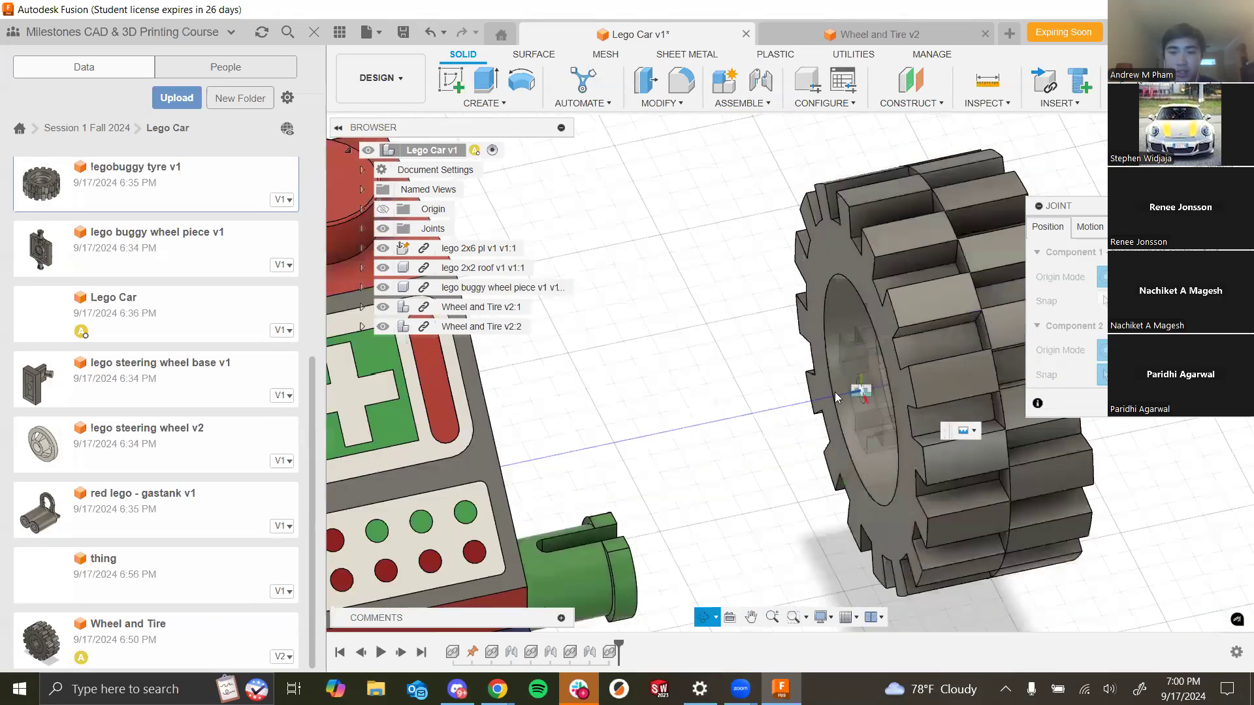
- Snap the wheel to the end of the green axle pin and set the joint motion to Revolute
{"action": "middle_click_drag", "start_coordinate": [656, 523], "coordinate": [599, 522], "text": "shift"}
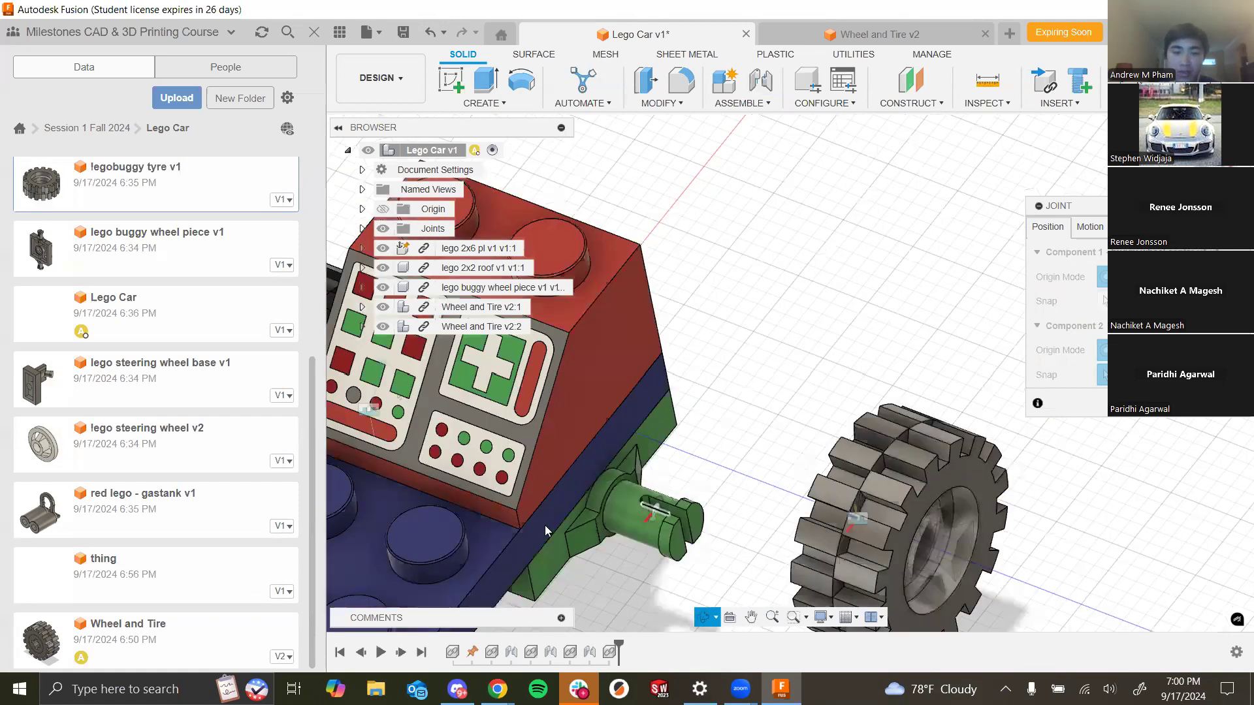
{"action": "scroll", "coordinate": [545, 526], "scroll_direction": "up", "scroll_amount": 5}
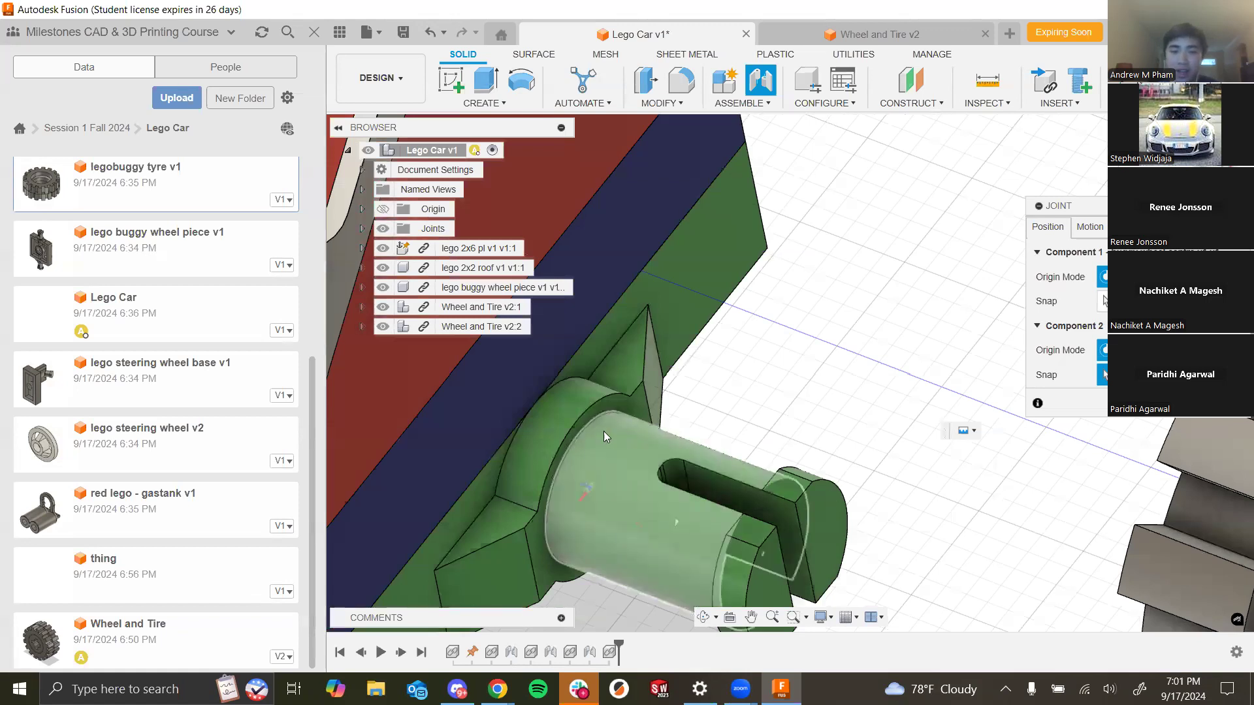
{"action": "left_click", "coordinate": [567, 453]}
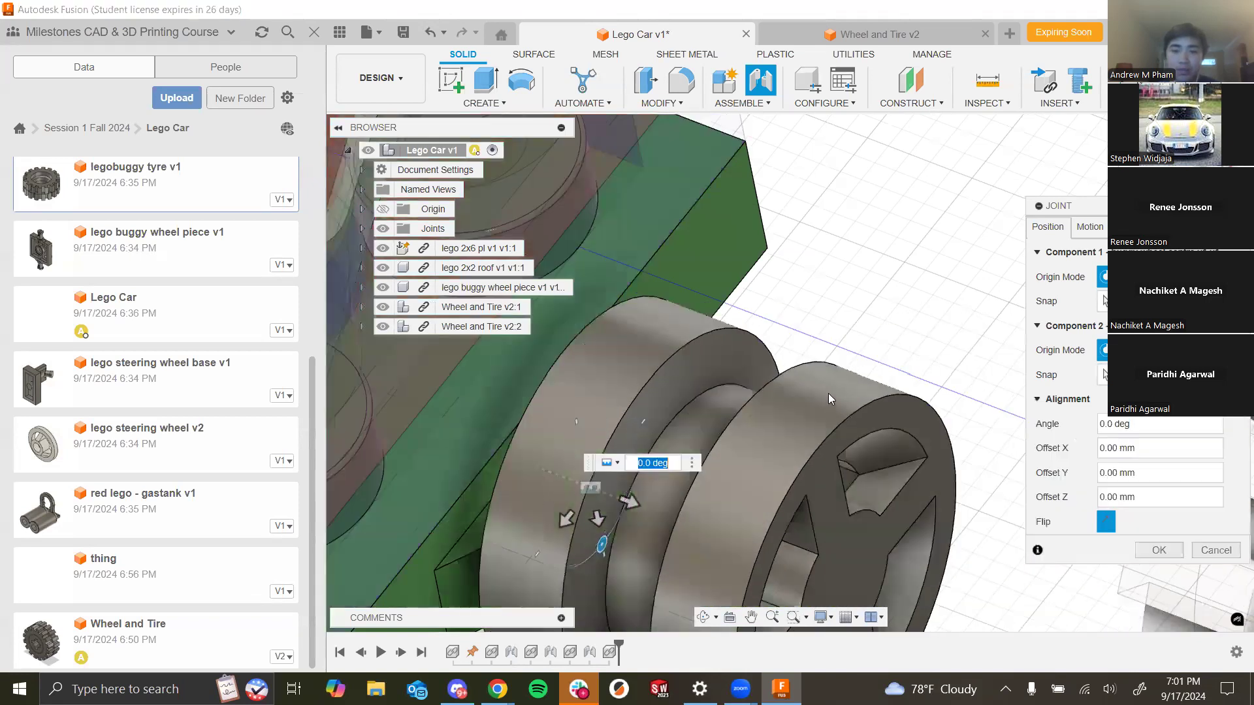
{"action": "scroll", "coordinate": [870, 403], "scroll_direction": "down", "scroll_amount": 4}
{"action": "middle_click_drag", "start_coordinate": [890, 396], "coordinate": [843, 380], "text": "shift"}
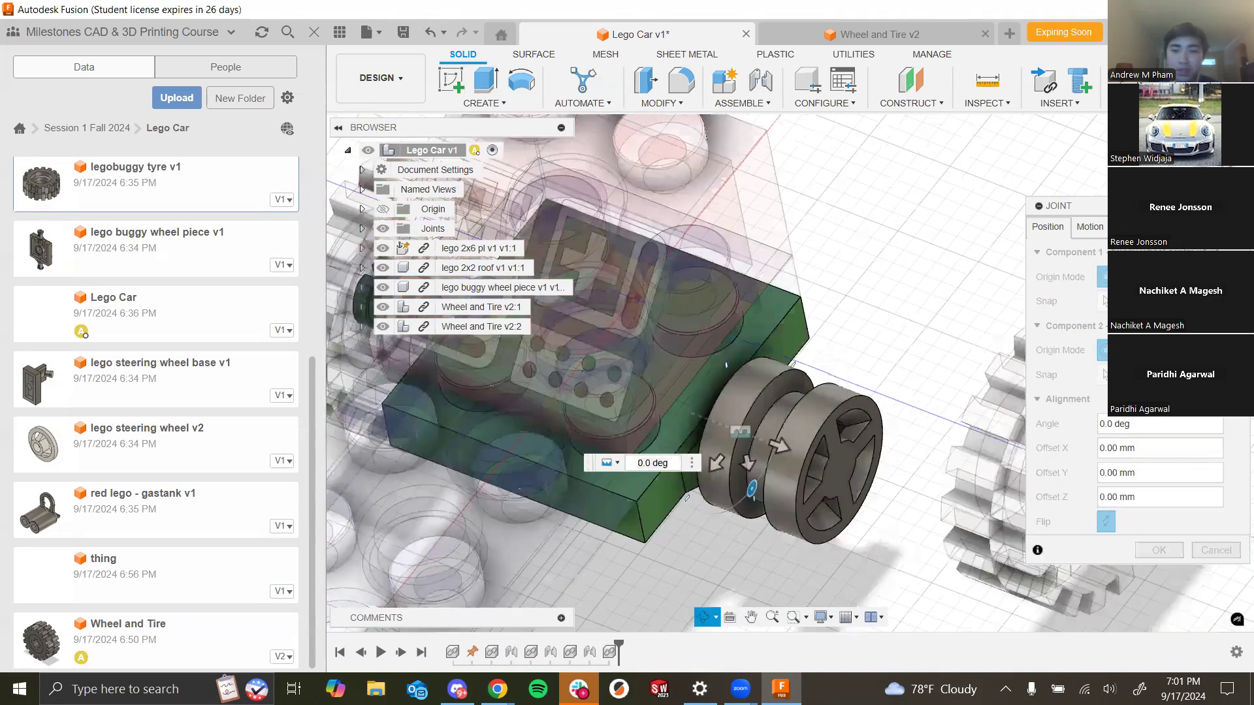
{"action": "left_click", "coordinate": [1100, 227]}
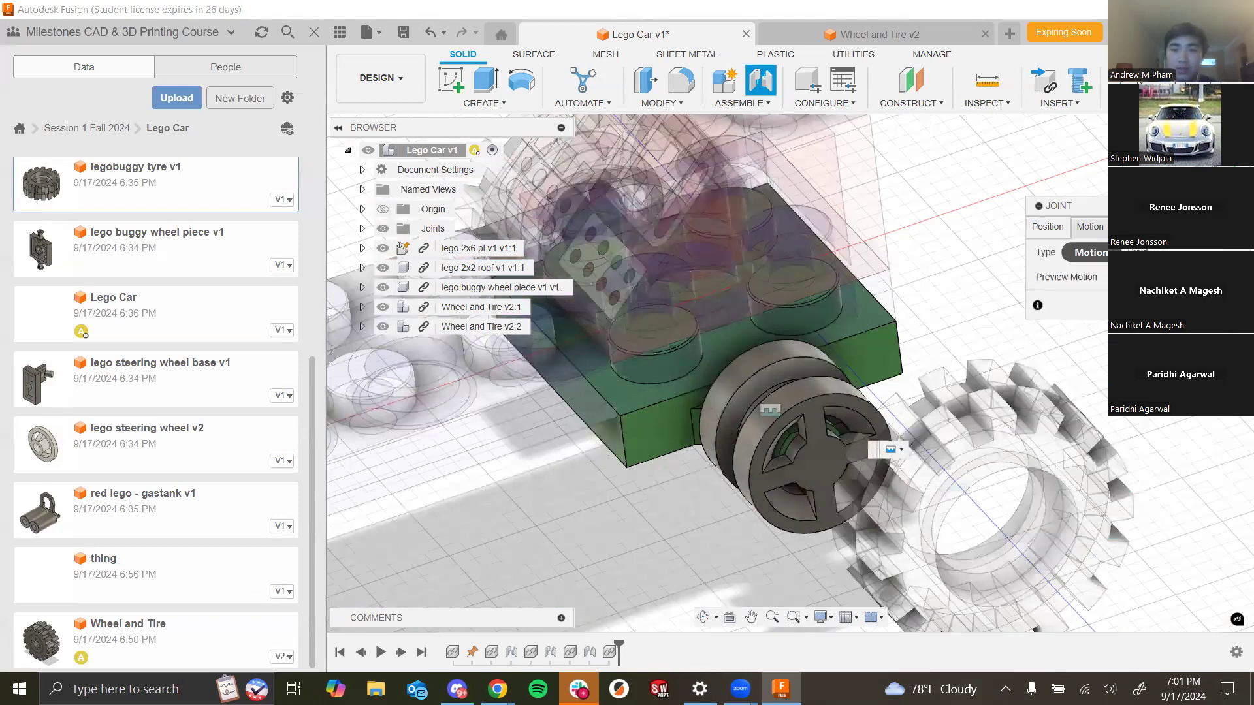
{"action": "left_click", "coordinate": [1157, 253]}
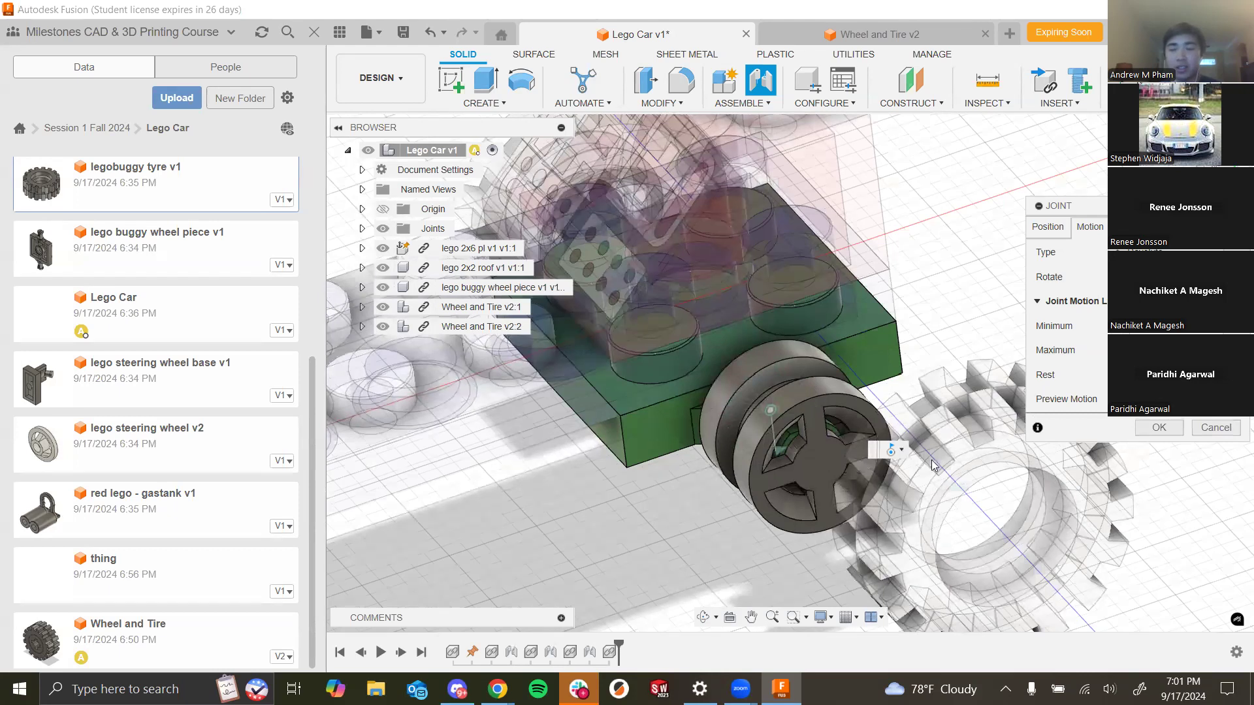
{"action": "left_click", "coordinate": [1160, 428]}
- Orbit and zoom around the car to inspect both mounted wheels
{"action": "scroll", "coordinate": [812, 513], "scroll_direction": "down", "scroll_amount": 5}
{"action": "middle_click_drag", "start_coordinate": [812, 513], "coordinate": [927, 497], "text": "shift"}
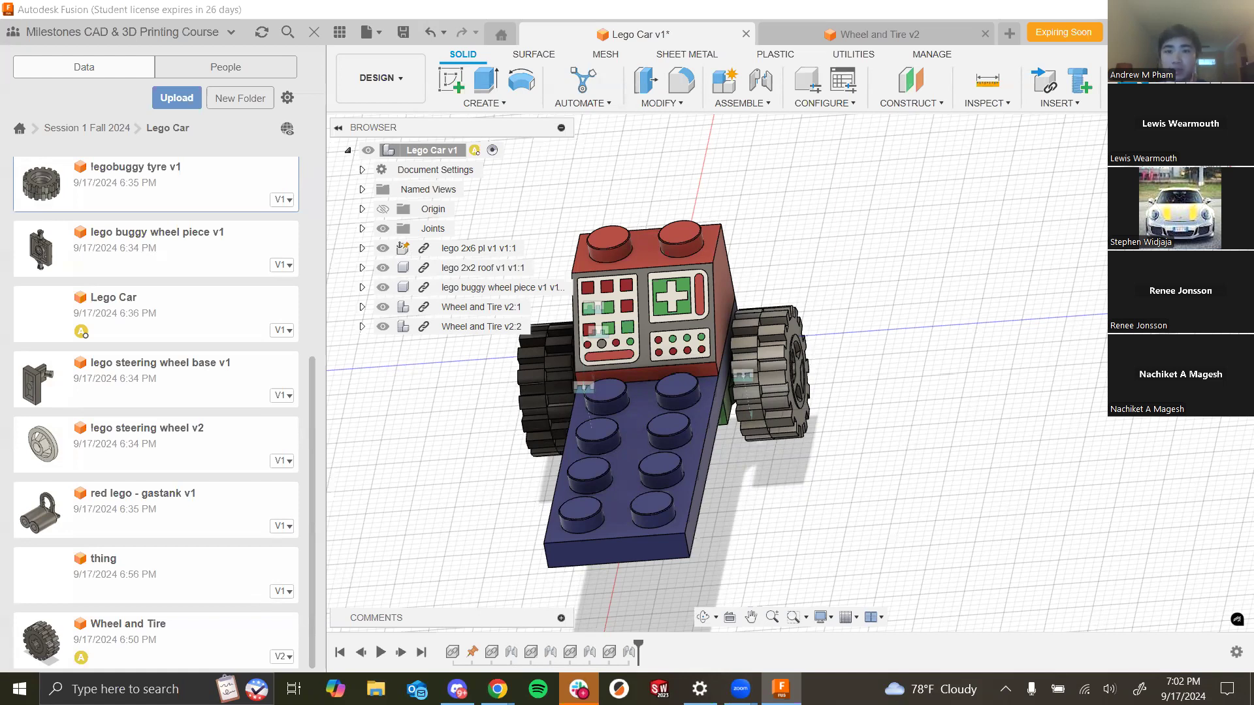
{"action": "middle_click_drag", "start_coordinate": [966, 516], "coordinate": [1027, 486]}
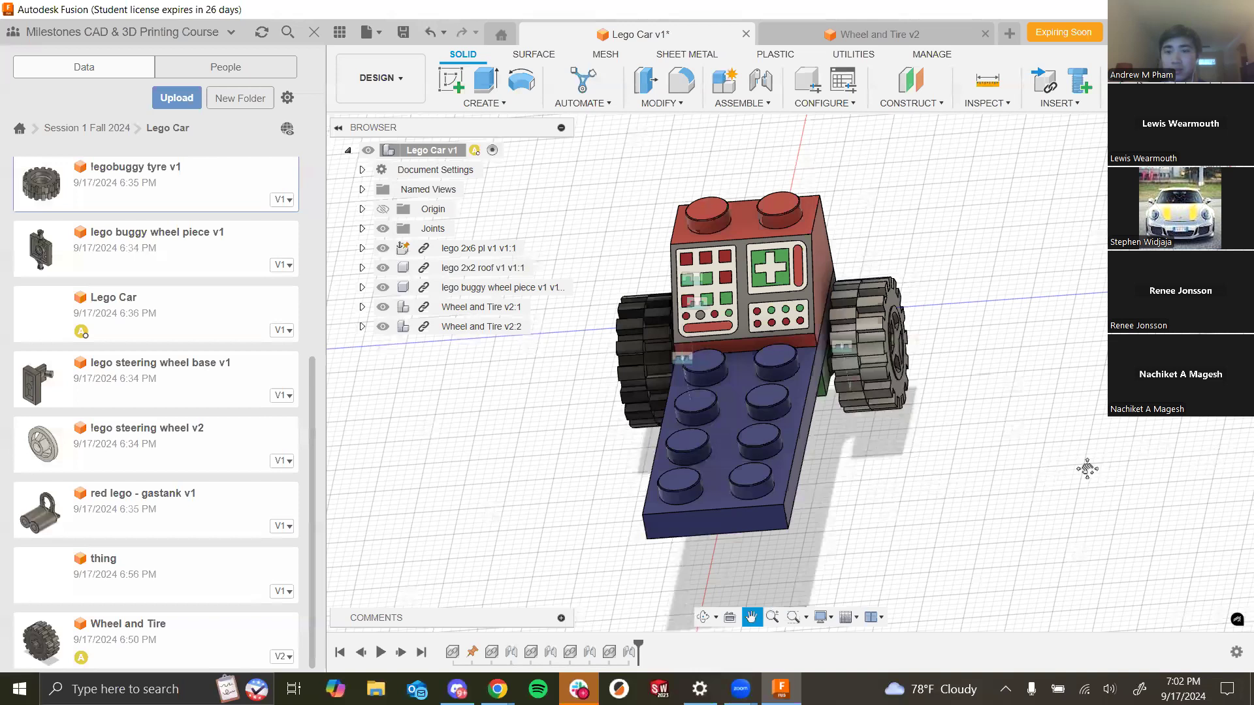
{"action": "middle_click_drag", "start_coordinate": [1138, 461], "coordinate": [1100, 437]}
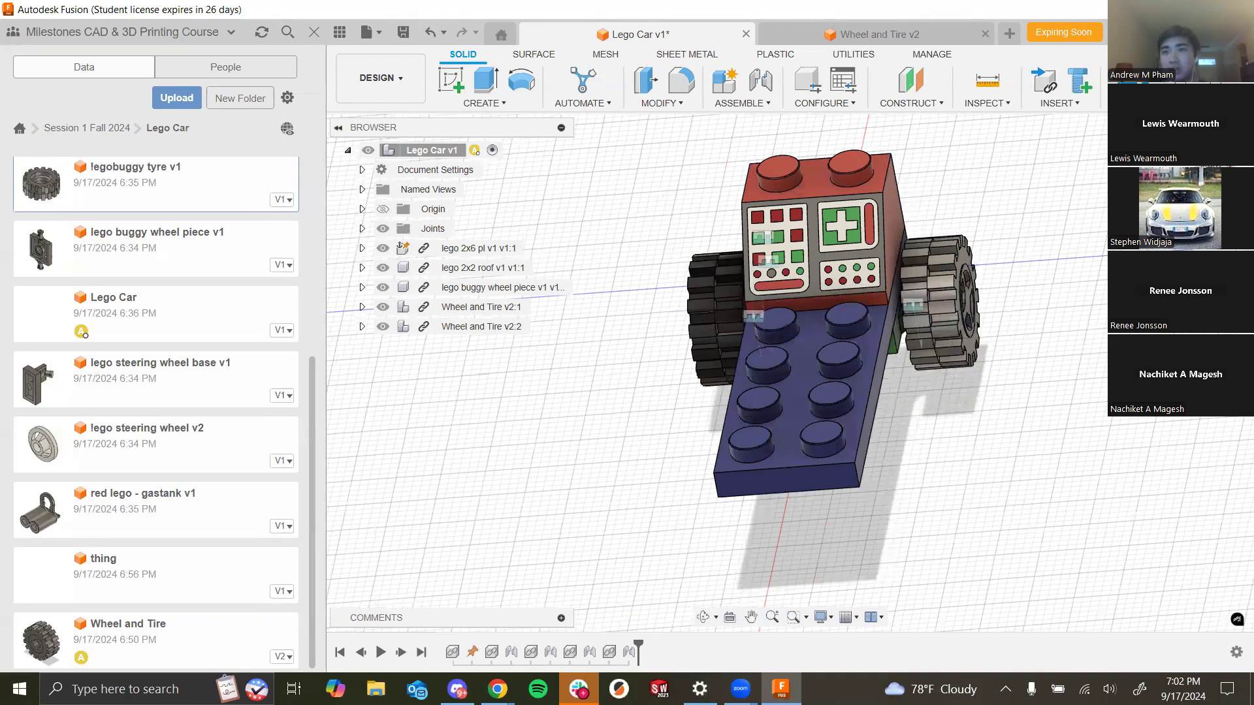
{"action": "middle_click_drag", "start_coordinate": [1072, 319], "coordinate": [704, 592], "text": "shift"}
{"action": "middle_click_drag", "start_coordinate": [648, 421], "coordinate": [633, 426], "text": "shift"}
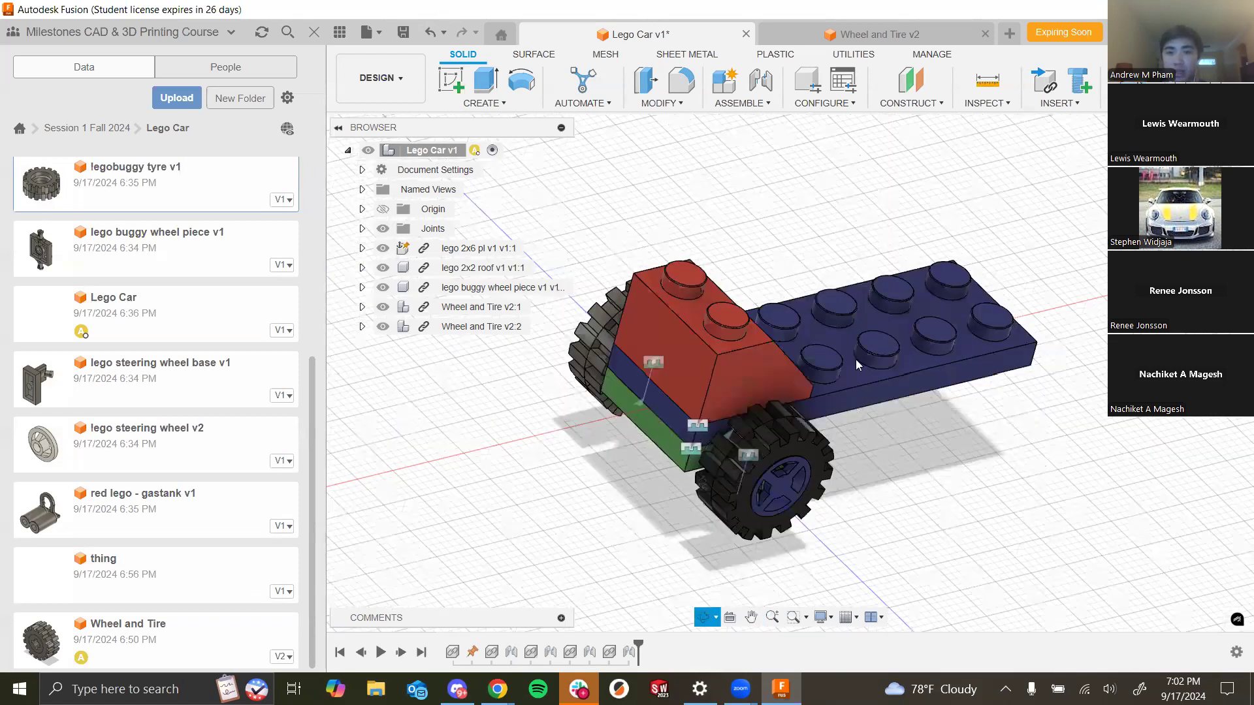
{"action": "scroll", "coordinate": [856, 360], "scroll_direction": "down", "scroll_amount": 2}
{"action": "scroll", "coordinate": [902, 390], "scroll_direction": "up", "scroll_amount": 3}
{"action": "middle_click_drag", "start_coordinate": [893, 356], "coordinate": [921, 341], "text": "shift"}
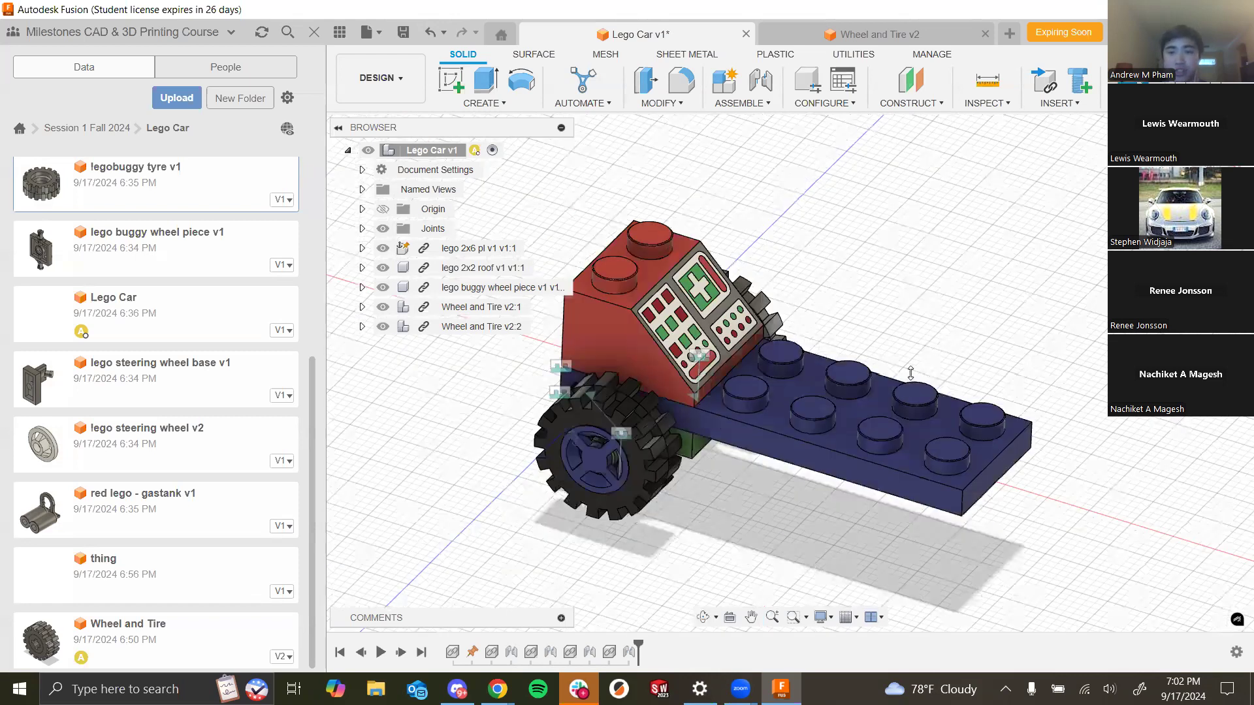
{"action": "scroll", "coordinate": [910, 373], "scroll_direction": "up", "scroll_amount": 2}
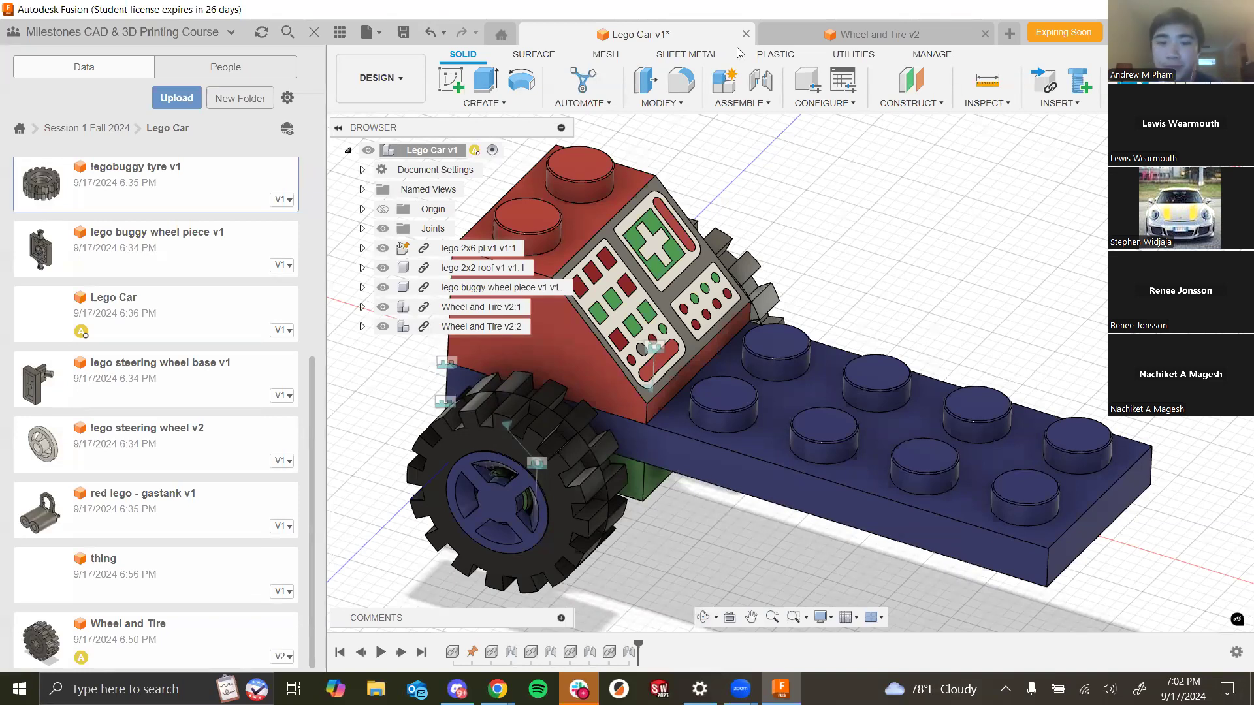
{"action": "left_click", "coordinate": [716, 619]}
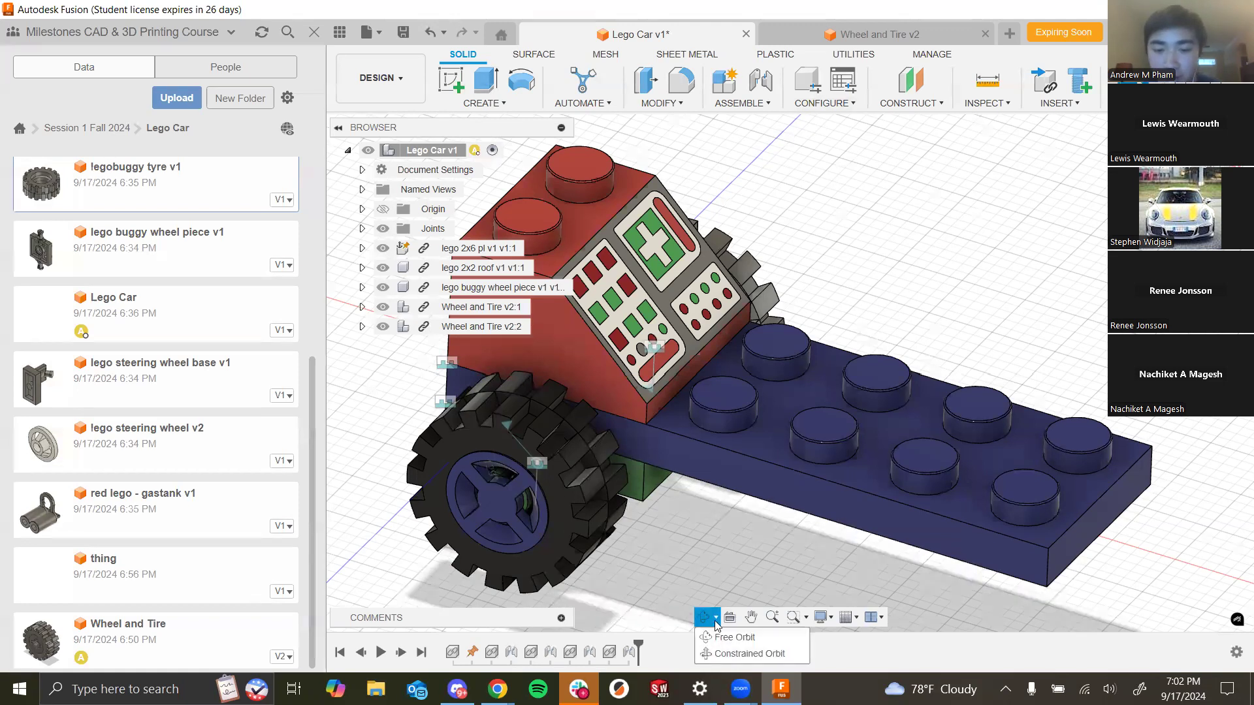
{"action": "left_click", "coordinate": [720, 566]}
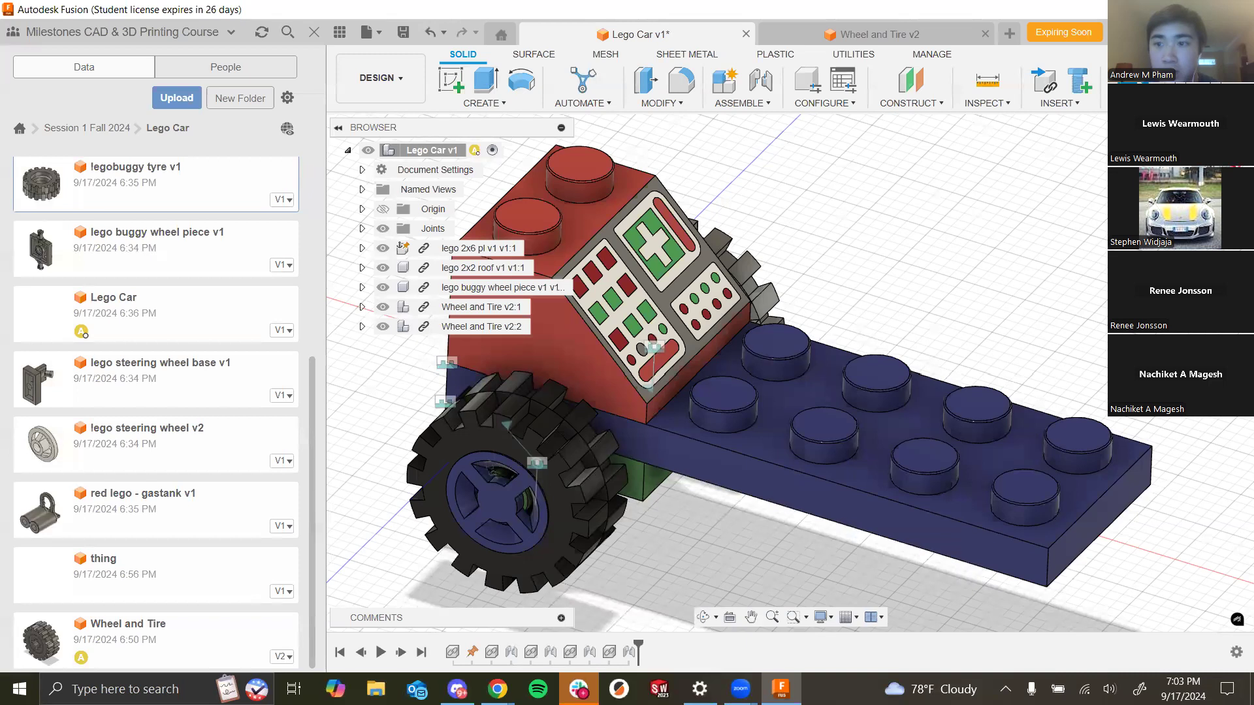
{"action": "mouse_move", "coordinate": [789, 373]}
{"action": "middle_mouse_down", "text": "shift"}
{"action": "mouse_move", "coordinate": [715, 375]}
{"action": "mouse_move", "coordinate": [807, 363]}
{"action": "mouse_move", "coordinate": [771, 373]}
{"action": "mouse_move", "coordinate": [773, 396]}
{"action": "mouse_move", "coordinate": [849, 346]}
{"action": "mouse_move", "coordinate": [745, 437]}
{"action": "middle_mouse_up", "text": "shift"}
{"action": "middle_click_drag", "start_coordinate": [831, 426], "coordinate": [828, 469], "text": "shift"}
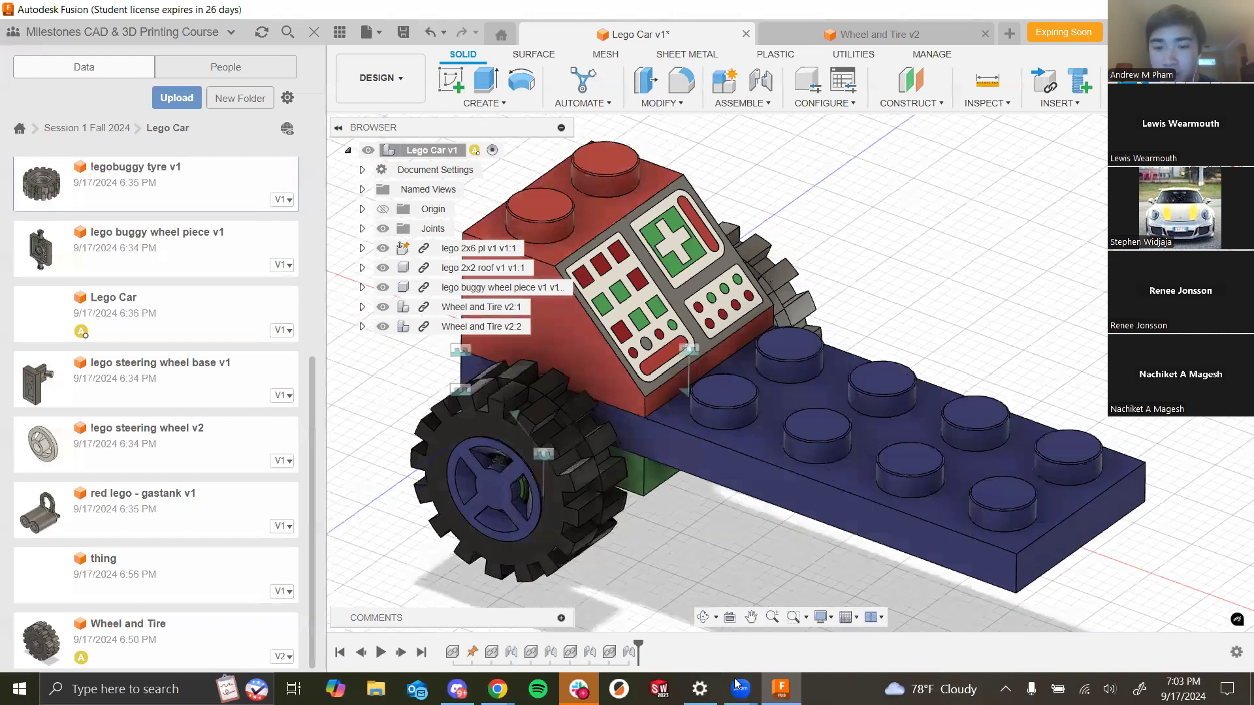
{"action": "scroll", "coordinate": [828, 469], "scroll_direction": "down", "scroll_amount": 3}
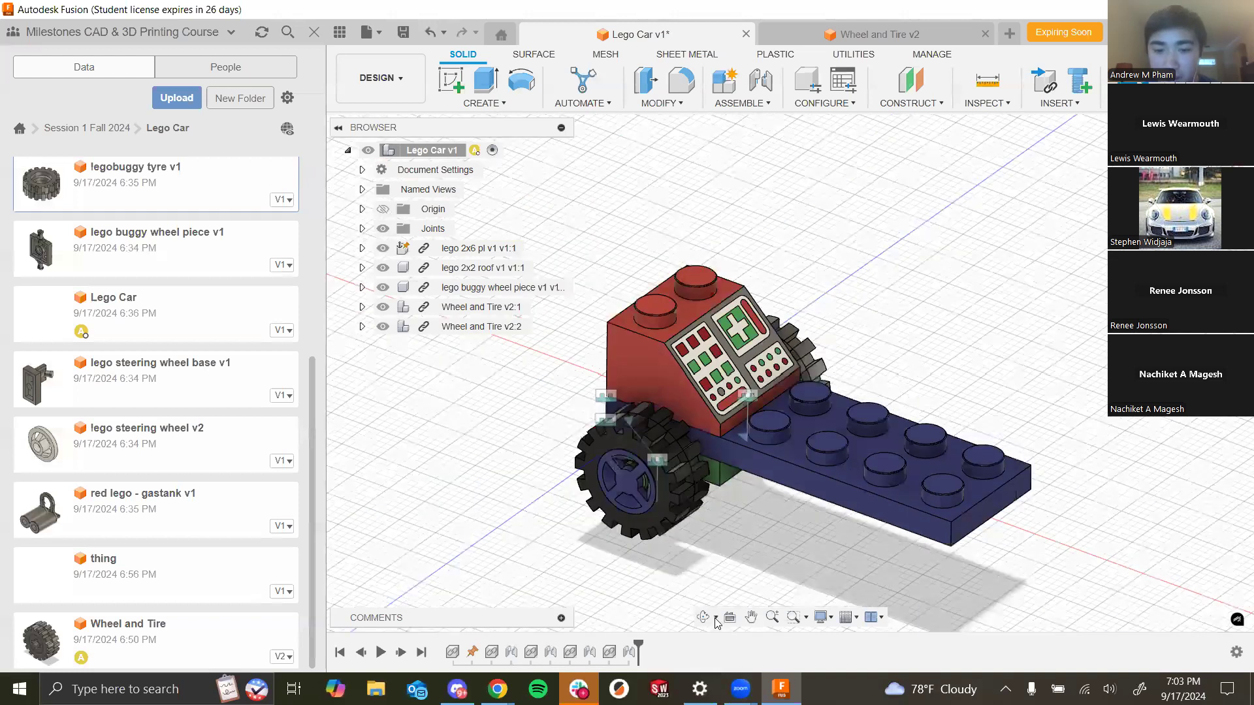
- Orbit, pan and zoom around the car again to check the wheel placement from several angles
{"action": "left_click", "coordinate": [716, 618]}
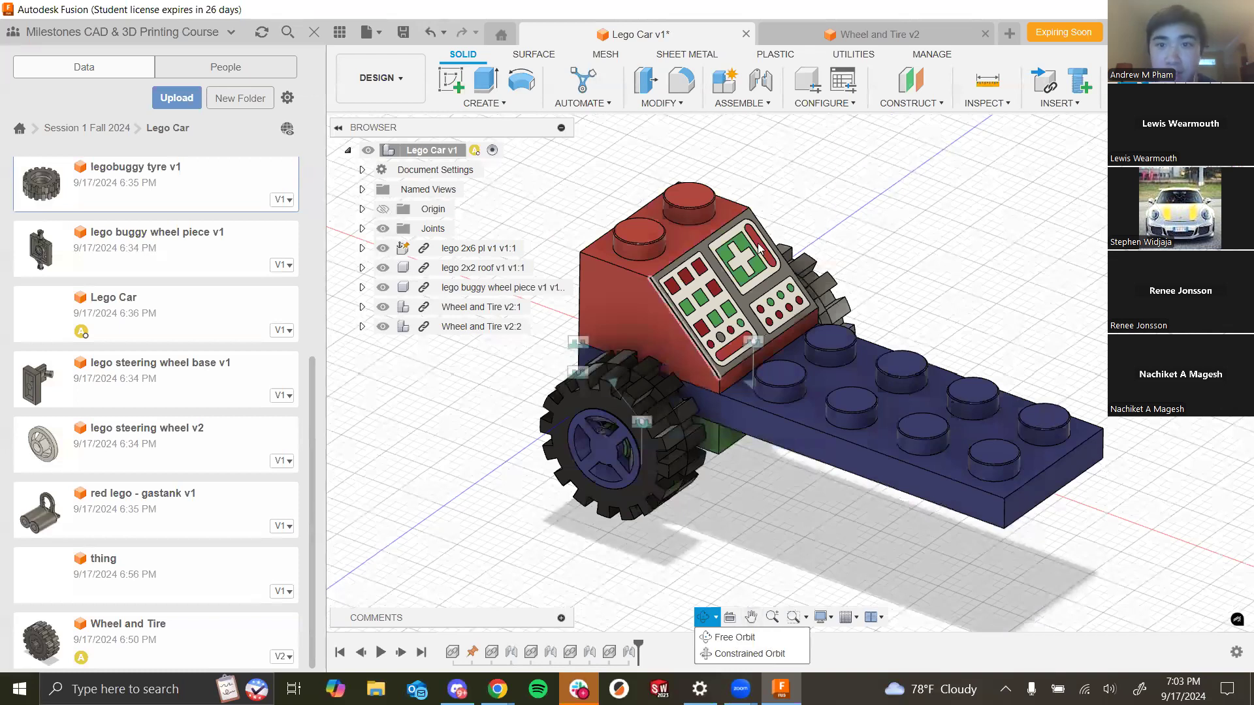
{"action": "left_click", "coordinate": [712, 638]}
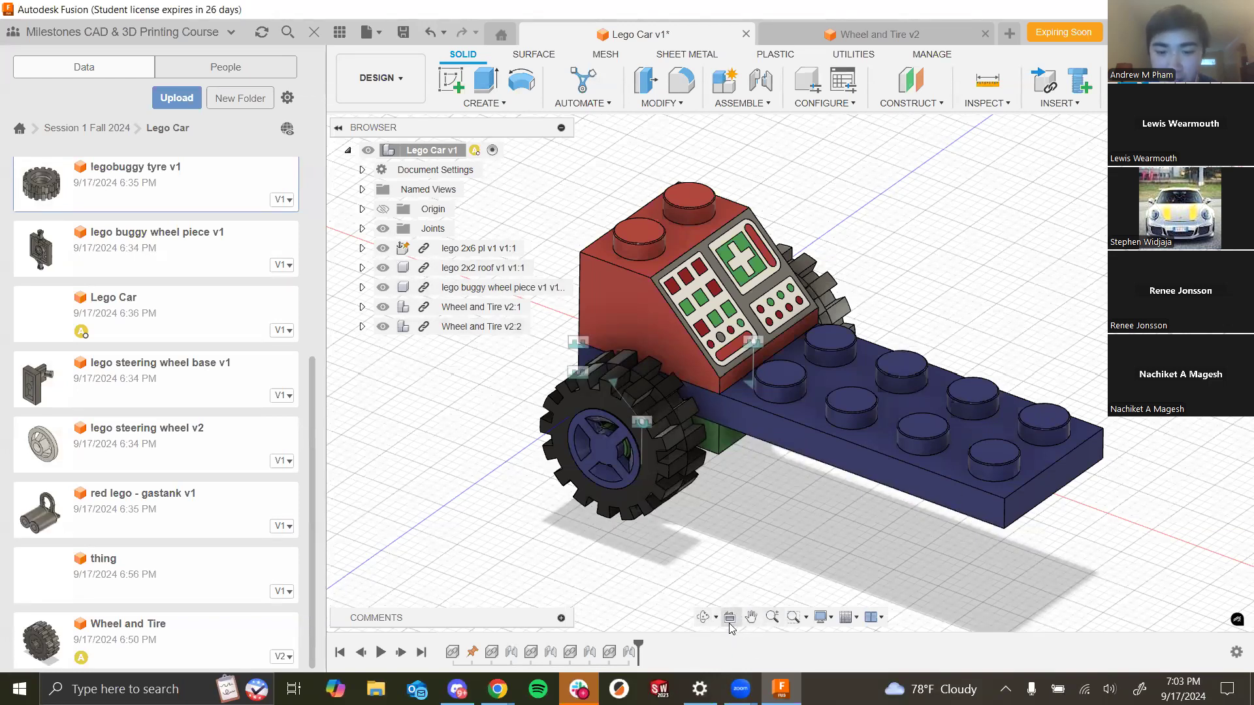
{"action": "left_click", "coordinate": [752, 617]}
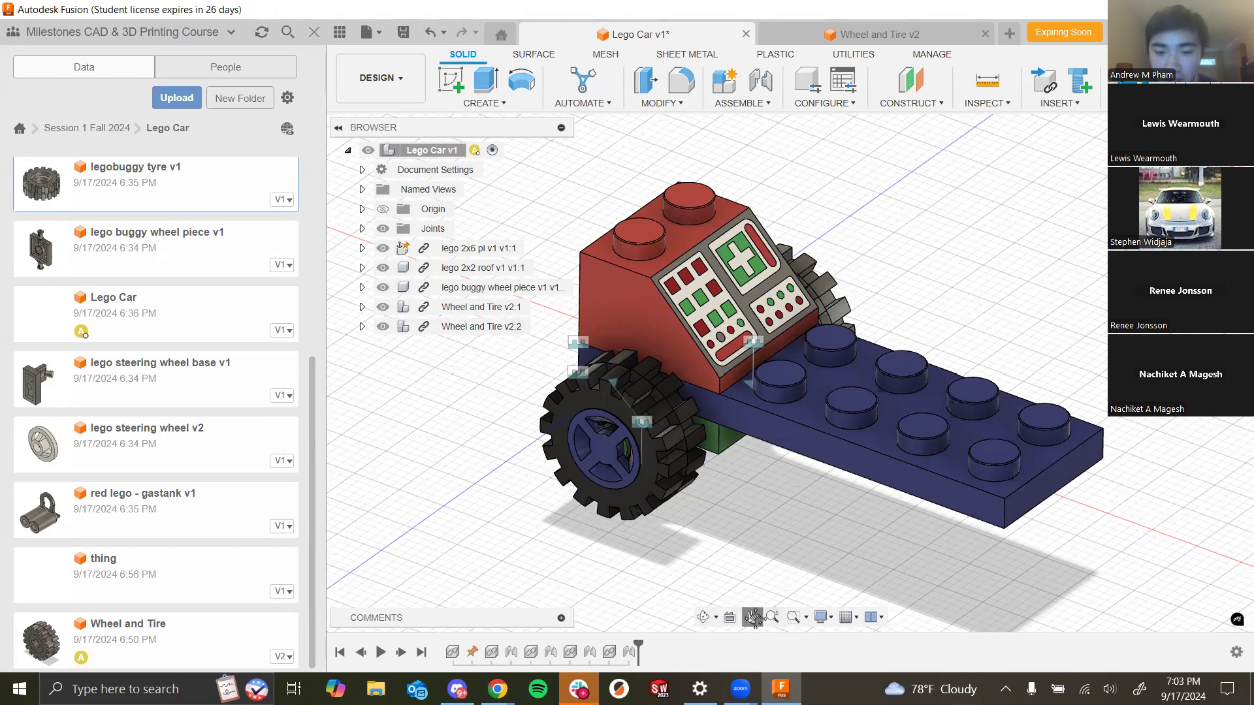
{"action": "mouse_move", "coordinate": [856, 537]}
{"action": "left_mouse_down"}
{"action": "mouse_move", "coordinate": [692, 528]}
{"action": "mouse_move", "coordinate": [866, 552]}
{"action": "left_mouse_up"}
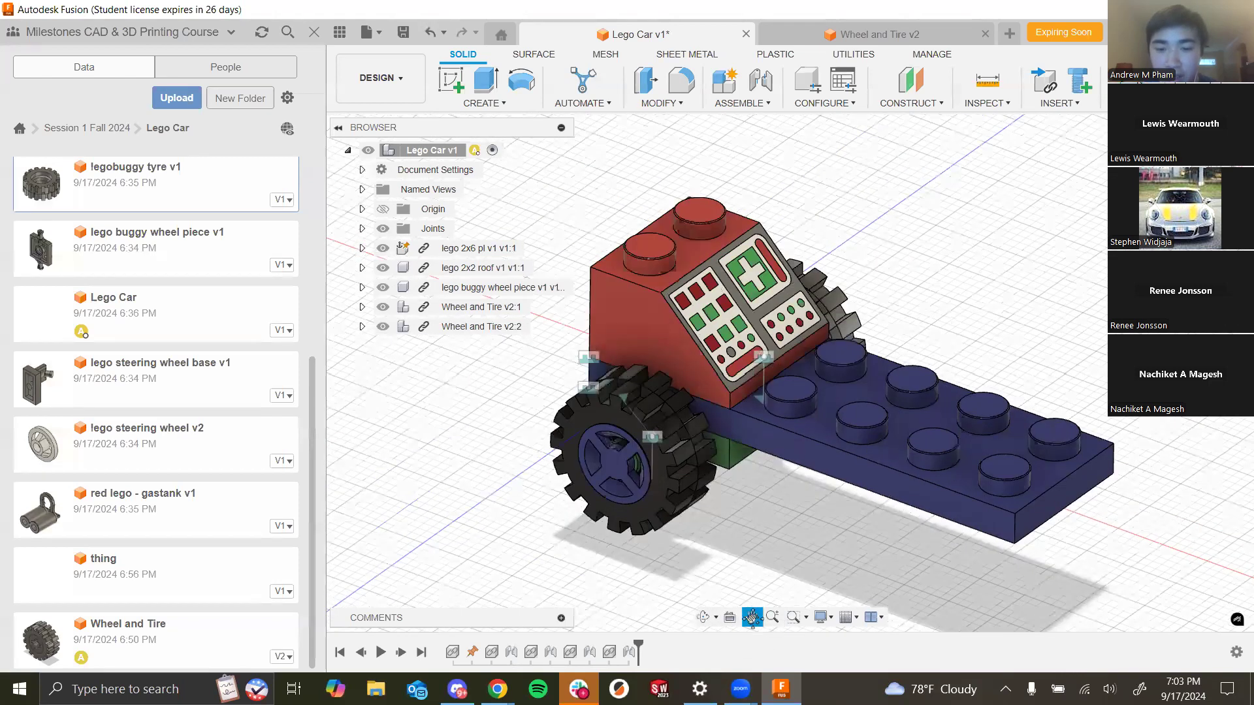
{"action": "left_click_drag", "start_coordinate": [873, 350], "coordinate": [692, 367]}
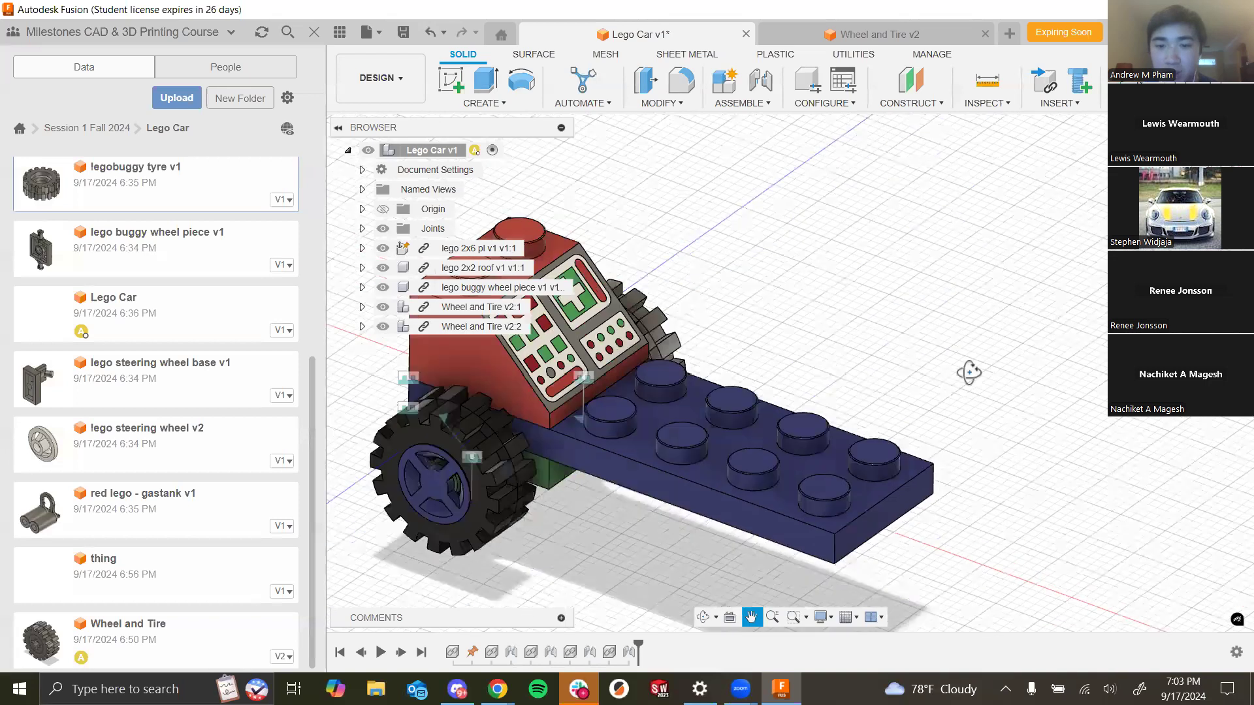
{"action": "middle_click_drag", "start_coordinate": [860, 394], "coordinate": [673, 413], "text": "shift"}
{"action": "left_click", "coordinate": [750, 620]}
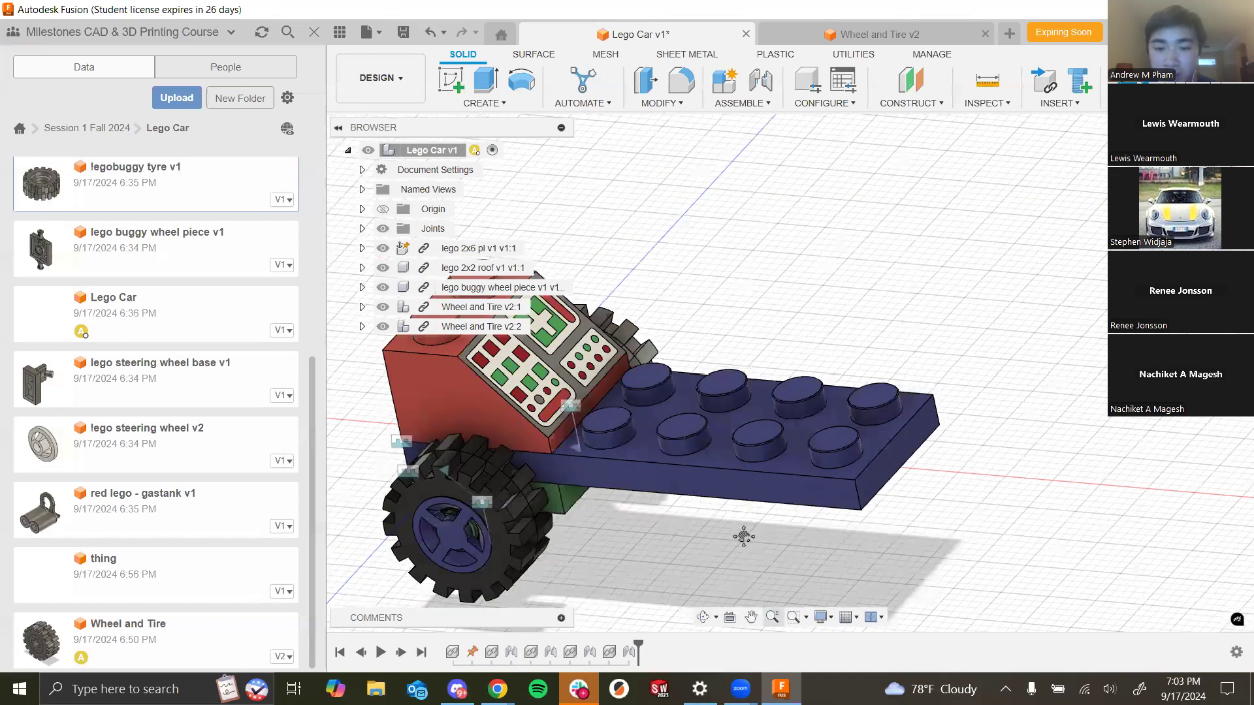
{"action": "left_click_drag", "start_coordinate": [675, 534], "coordinate": [937, 429]}
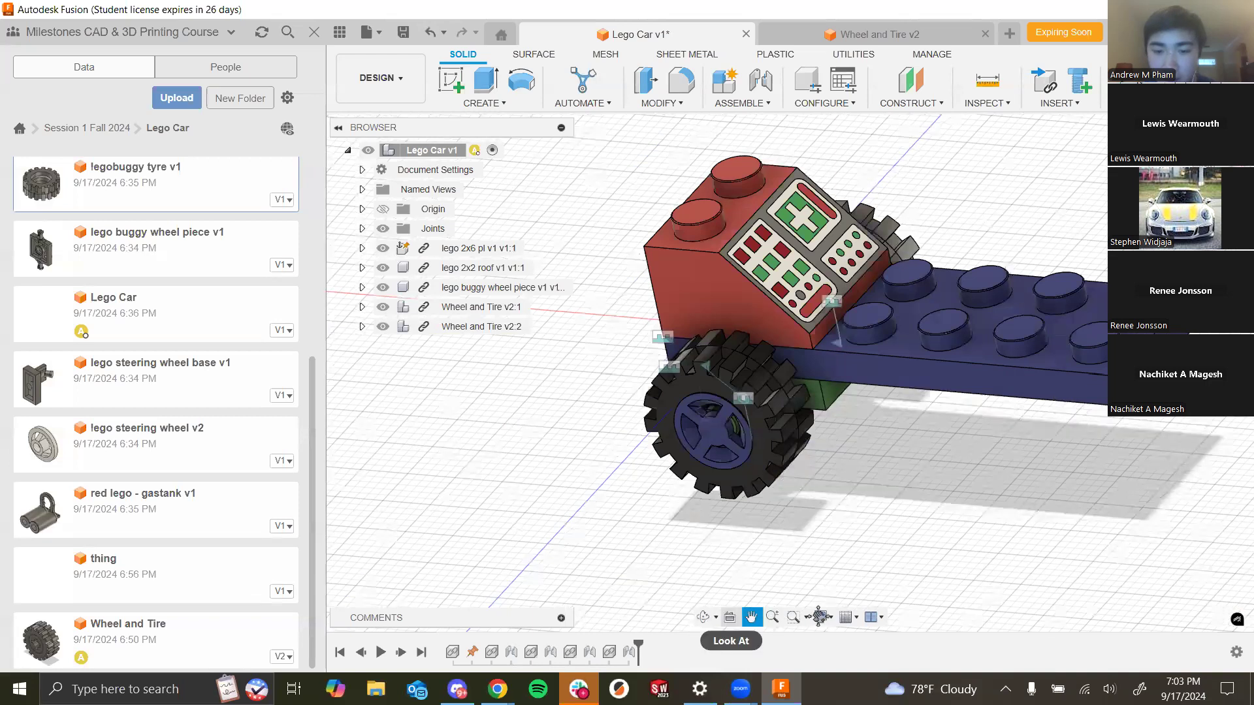
{"action": "left_click", "coordinate": [706, 618]}
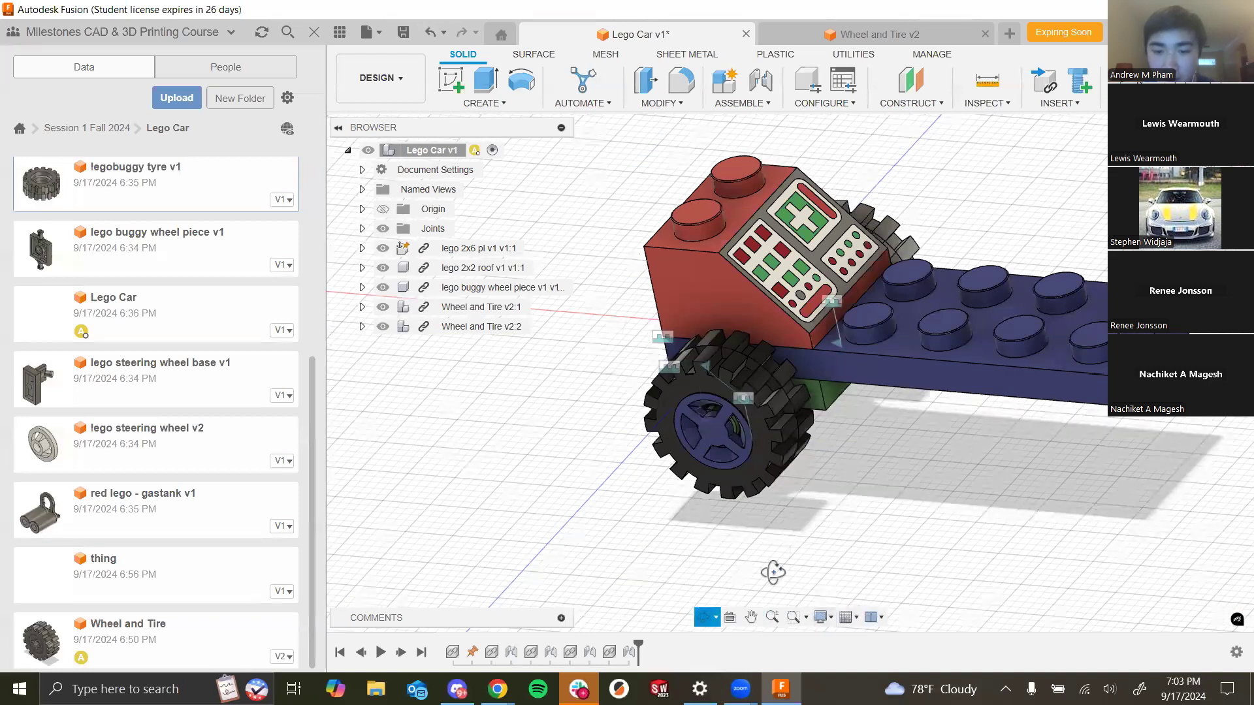
{"action": "left_click_drag", "start_coordinate": [858, 515], "coordinate": [833, 455]}
{"action": "left_click_drag", "start_coordinate": [806, 546], "coordinate": [881, 485]}
{"action": "key", "text": "Escape"}
{"action": "key", "text": "Escape"}
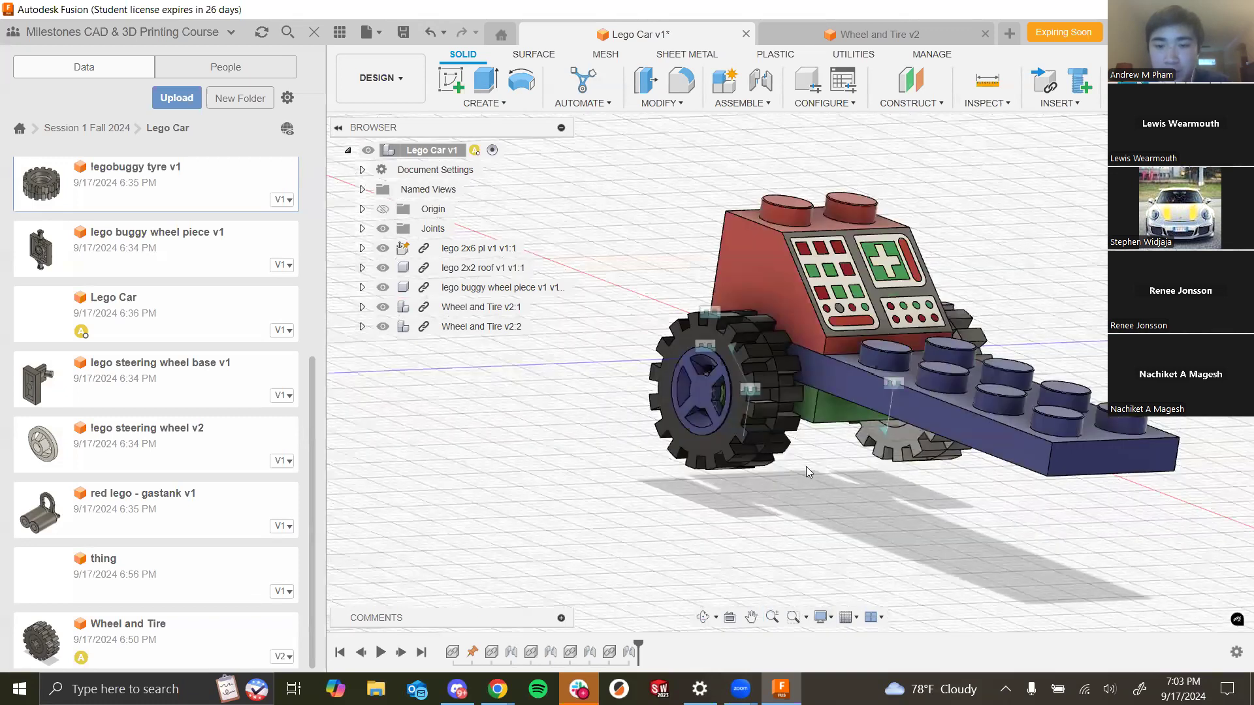
{"action": "scroll", "coordinate": [766, 320], "scroll_direction": "down", "scroll_amount": 5}
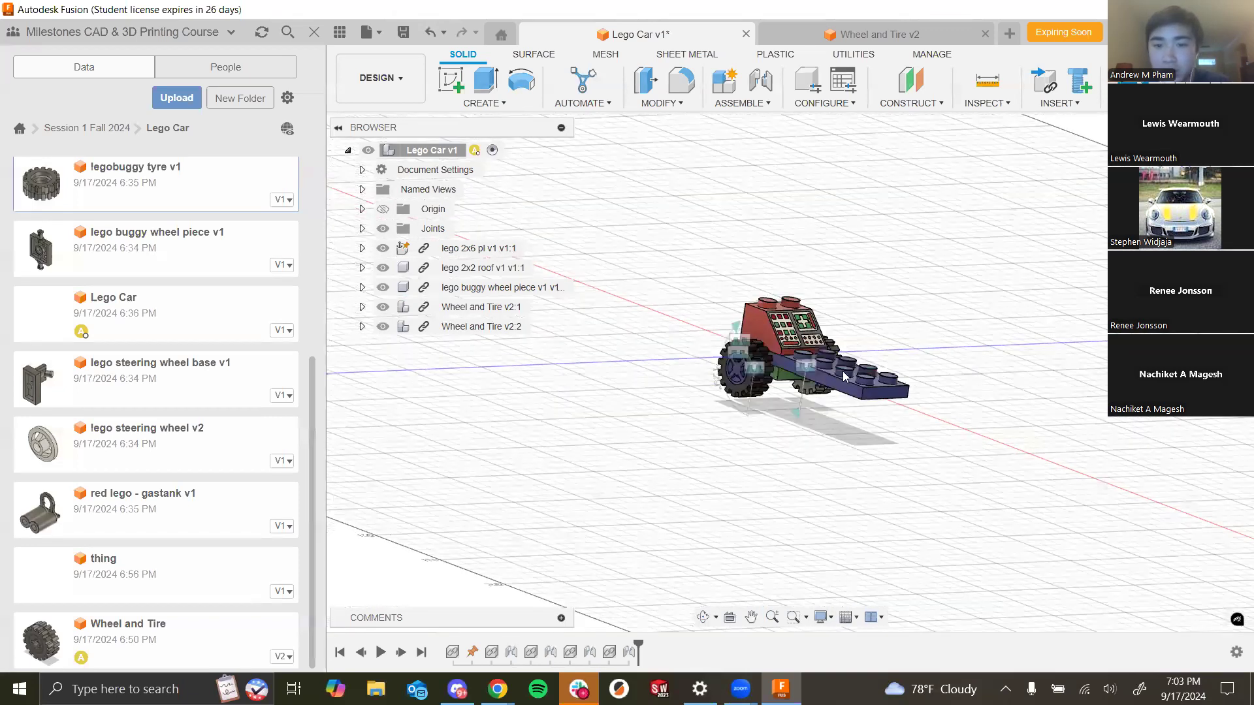
{"action": "scroll", "coordinate": [842, 373], "scroll_direction": "up", "scroll_amount": 5}
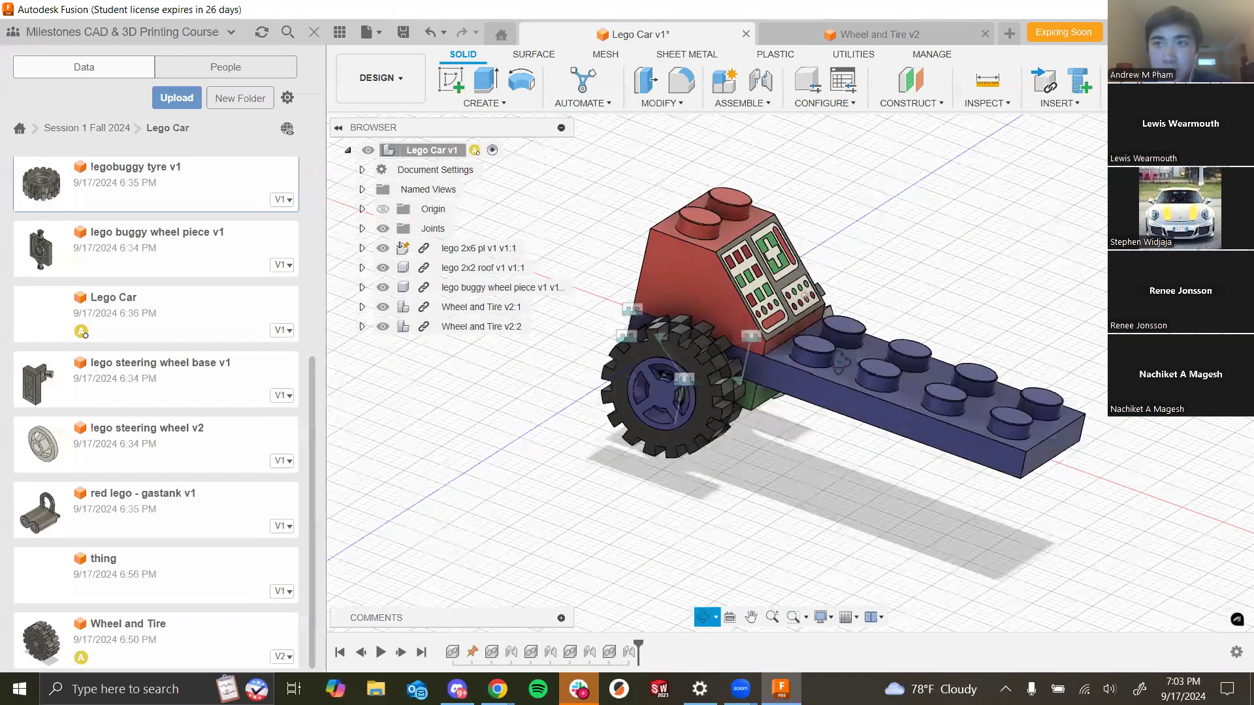
{"action": "middle_click_drag", "start_coordinate": [841, 361], "coordinate": [824, 387], "text": "shift"}
{"action": "middle_click_drag", "start_coordinate": [871, 319], "coordinate": [830, 325]}
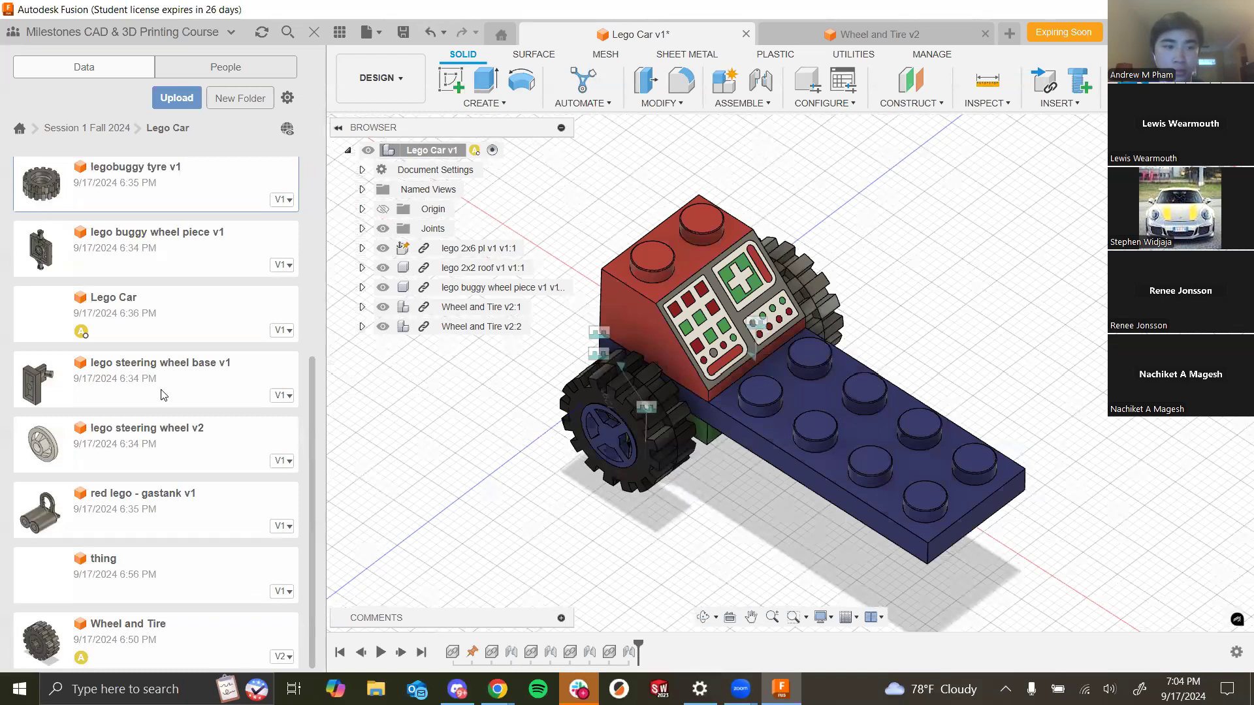
- Insert the lego 2x1 pl - 1 knob part into the car assembly and place it
{"action": "left_click", "coordinate": [163, 469]}
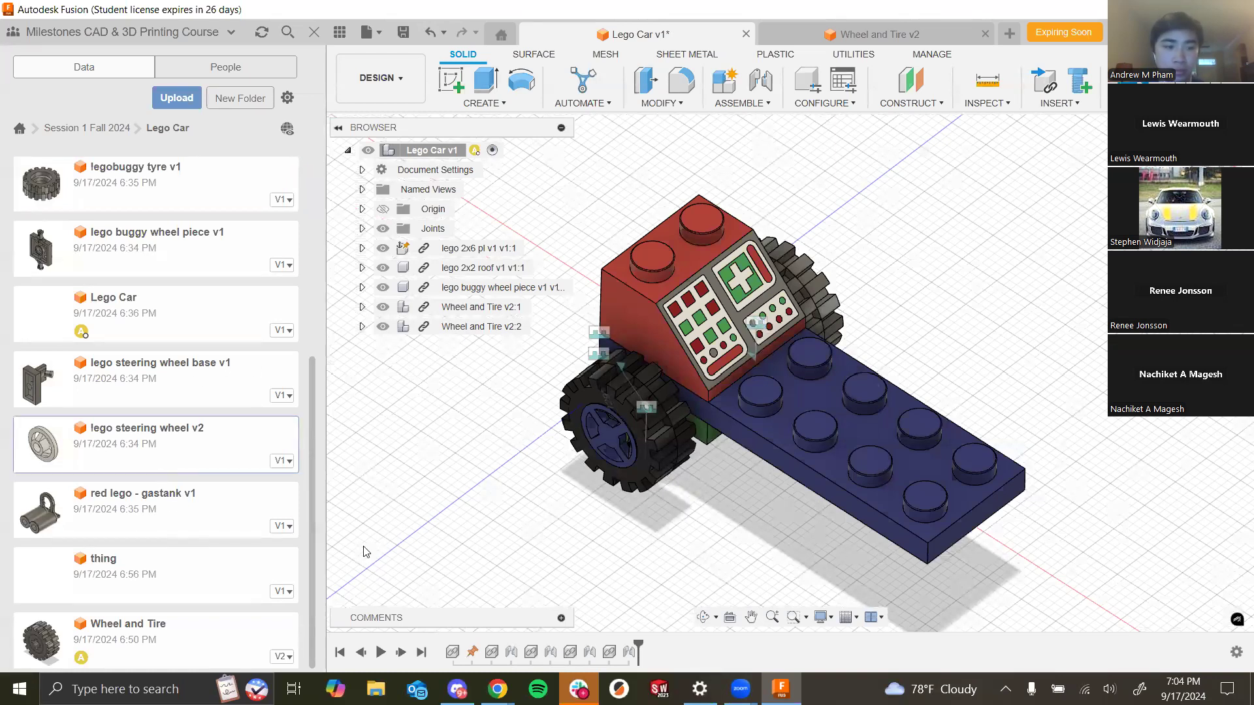
{"action": "left_click_drag", "start_coordinate": [310, 530], "coordinate": [339, 322]}
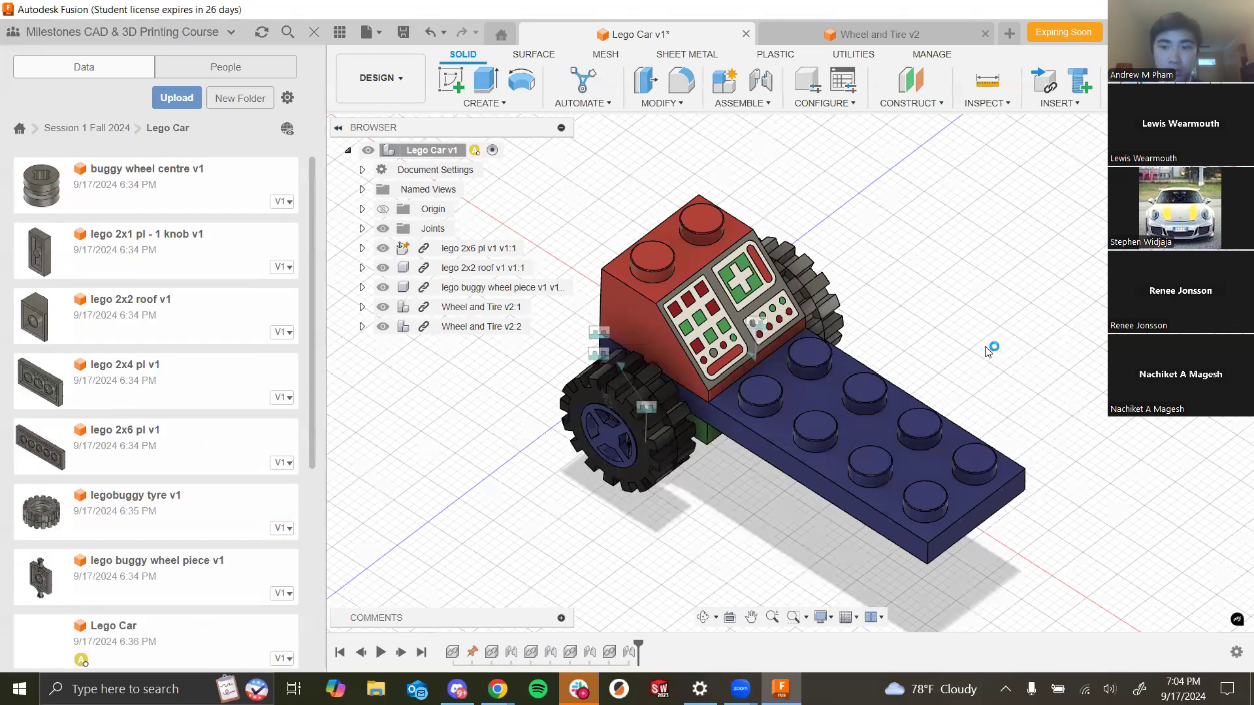
{"action": "scroll", "coordinate": [991, 356], "scroll_direction": "down", "scroll_amount": 2}
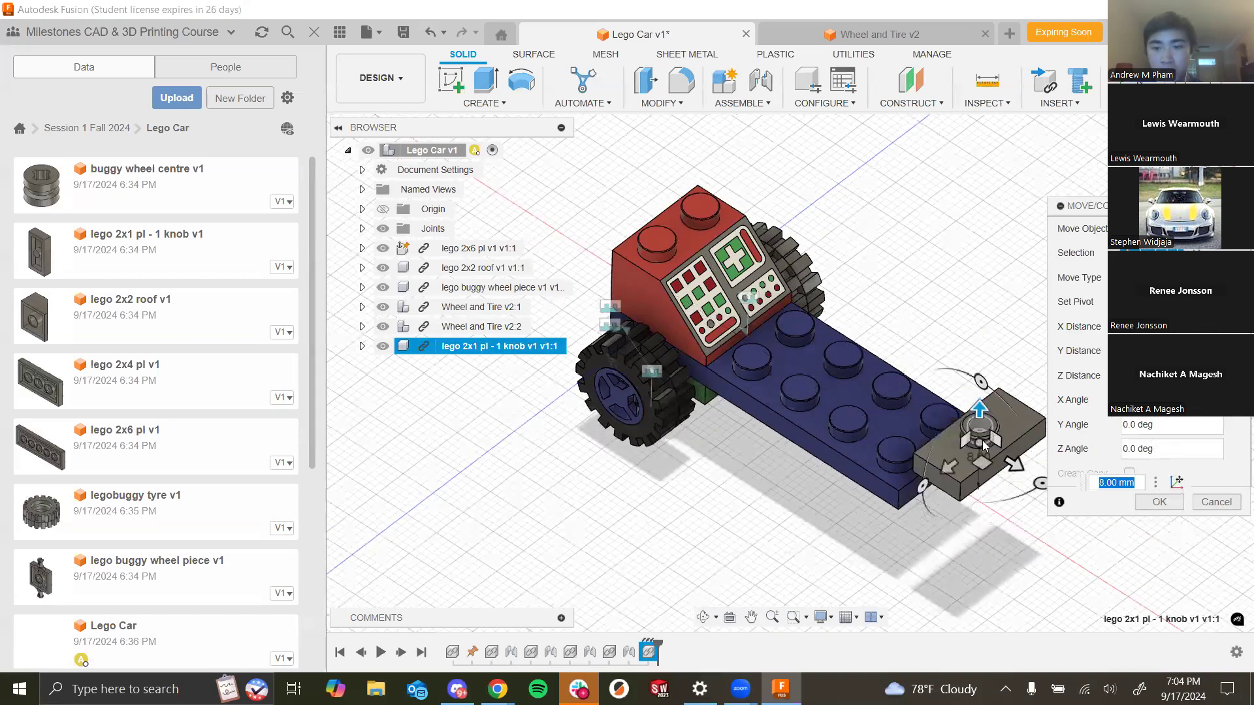
{"action": "left_click", "coordinate": [1160, 502]}
- Joint the 2x1 knob plate edge-to-edge against the end of the 2x6 plate using edge origin modes
{"action": "key", "text": "j"}
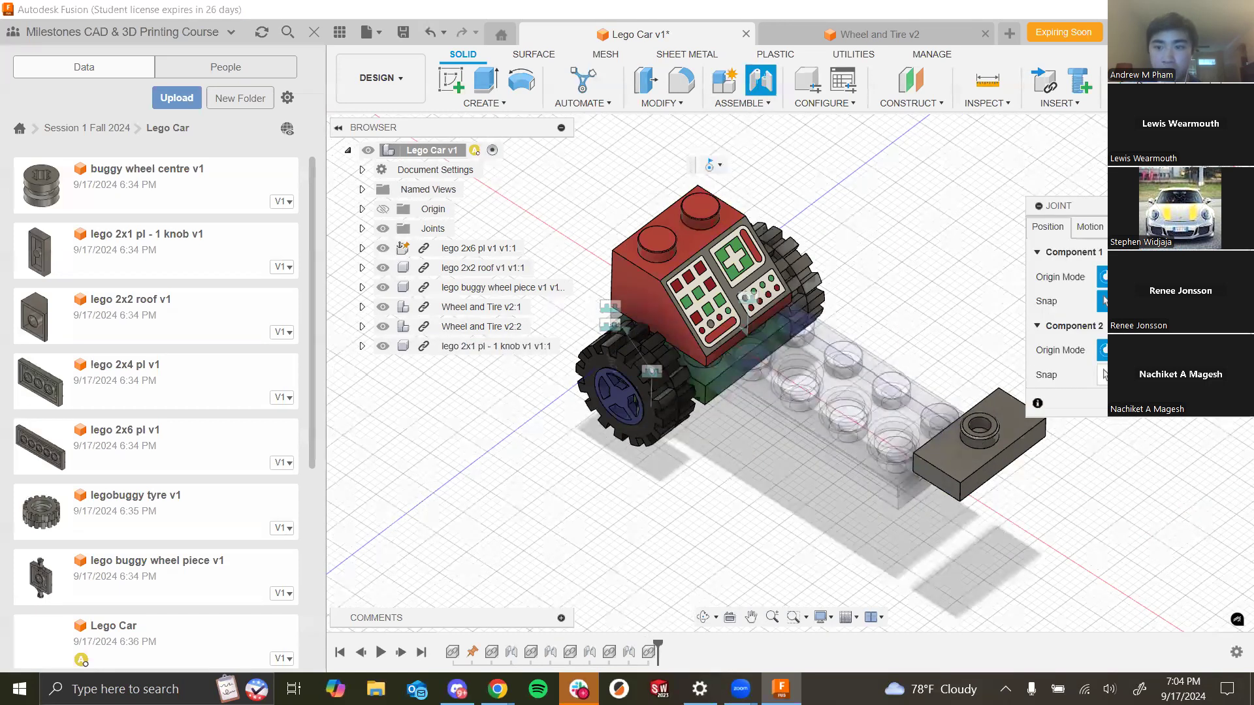
{"action": "left_click", "coordinate": [1154, 277]}
{"action": "scroll", "coordinate": [994, 525], "scroll_direction": "up", "scroll_amount": 3}
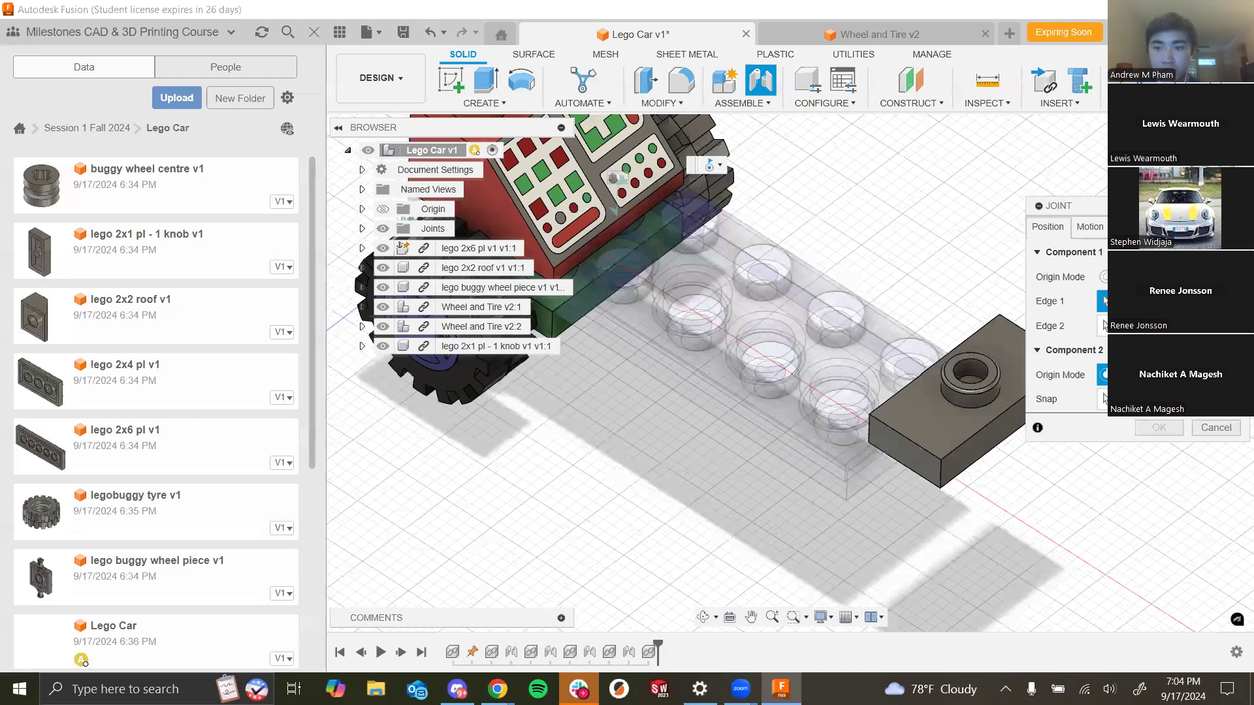
{"action": "left_click", "coordinate": [1153, 375]}
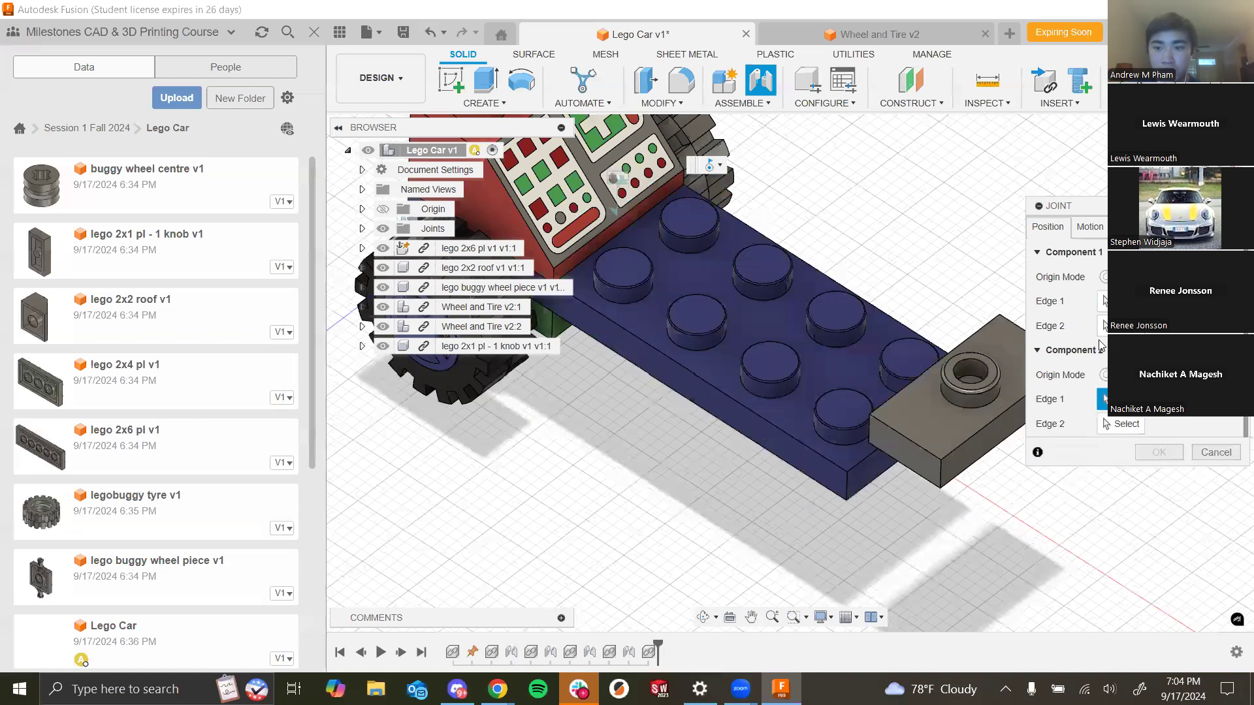
{"action": "left_click", "coordinate": [969, 469]}
{"action": "left_click", "coordinate": [913, 472]}
{"action": "left_click", "coordinate": [876, 448]}
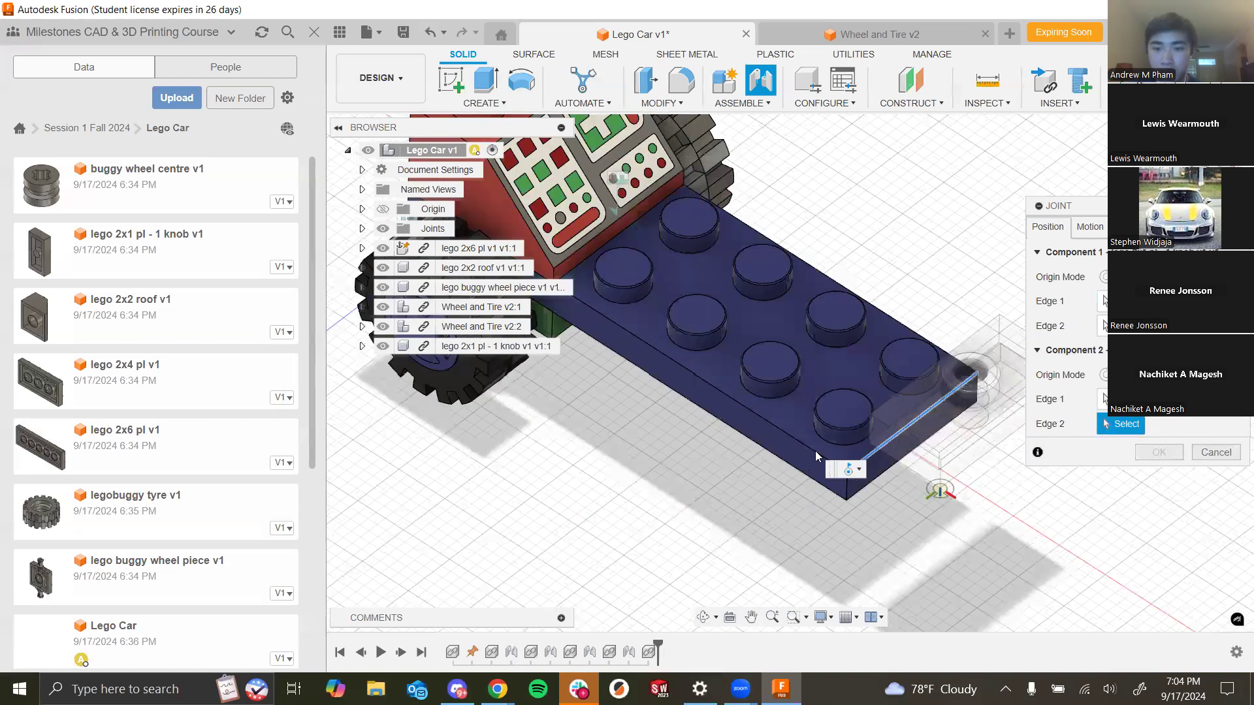
{"action": "left_click", "coordinate": [815, 451]}
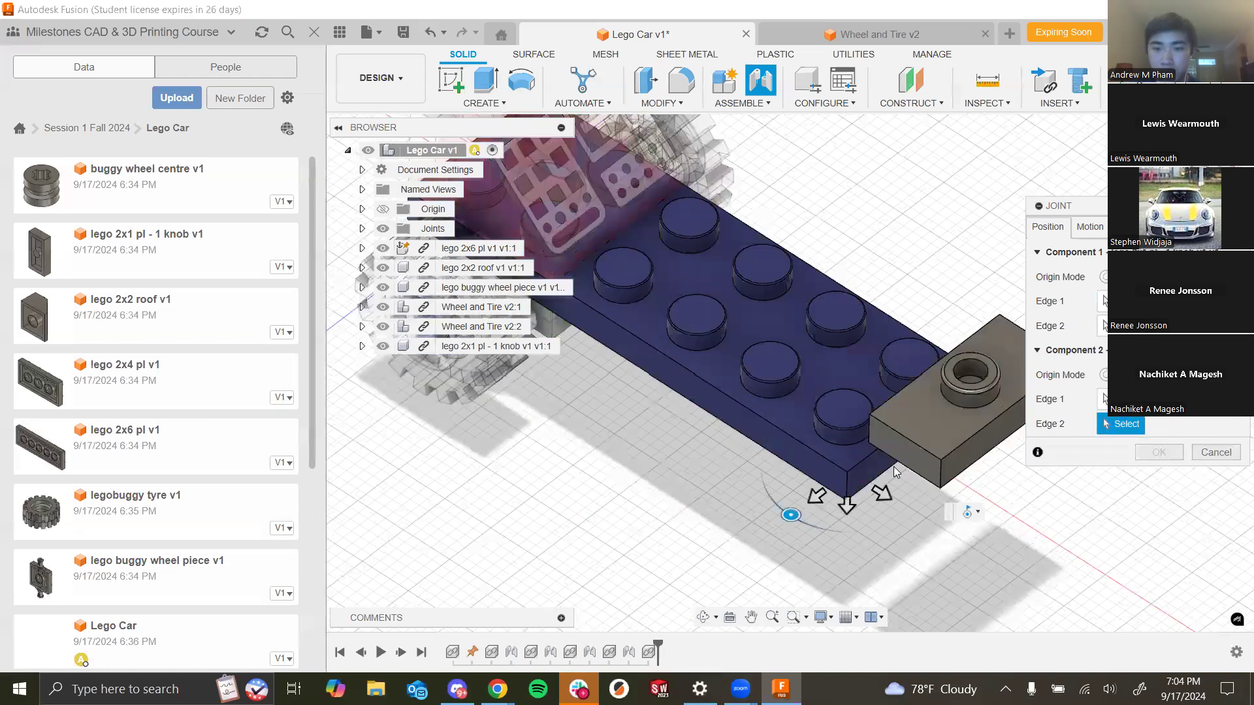
{"action": "left_click", "coordinate": [1091, 227]}
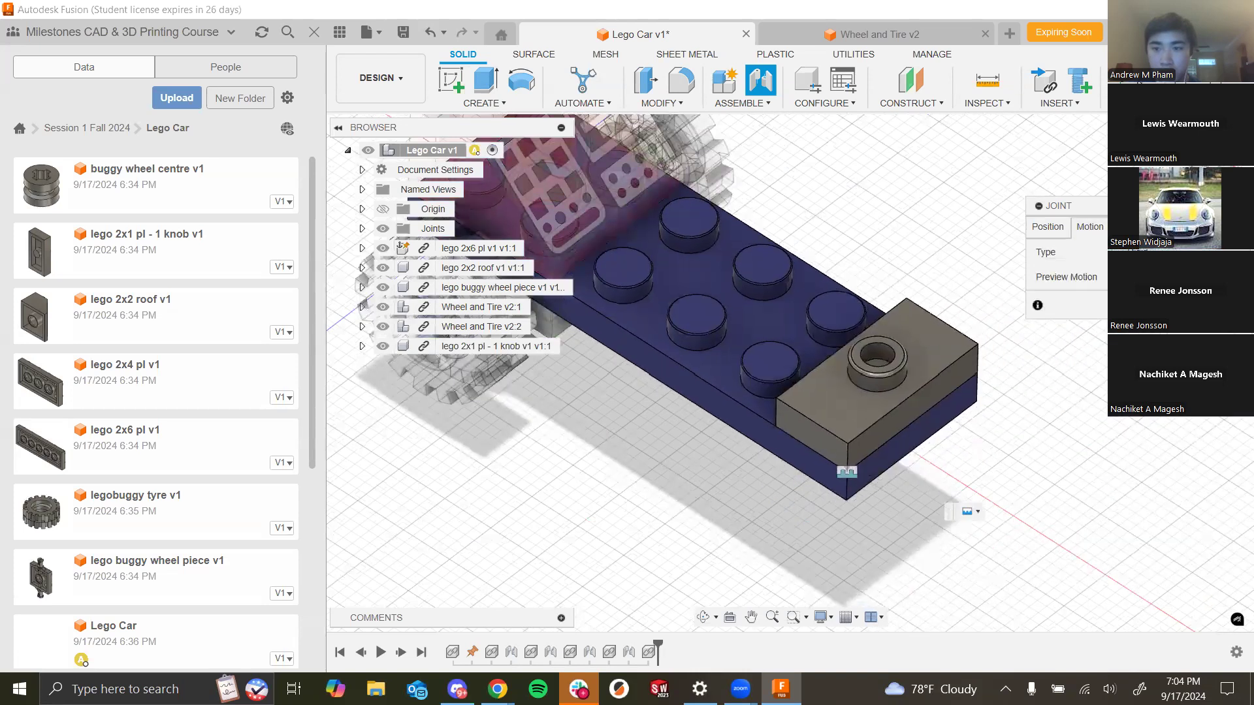
{"action": "key", "text": "Return"}
- Insert the lego steering wheel base into the car and rotate it -180 degrees about Y
{"action": "scroll", "coordinate": [158, 493], "scroll_direction": "down", "scroll_amount": 3}
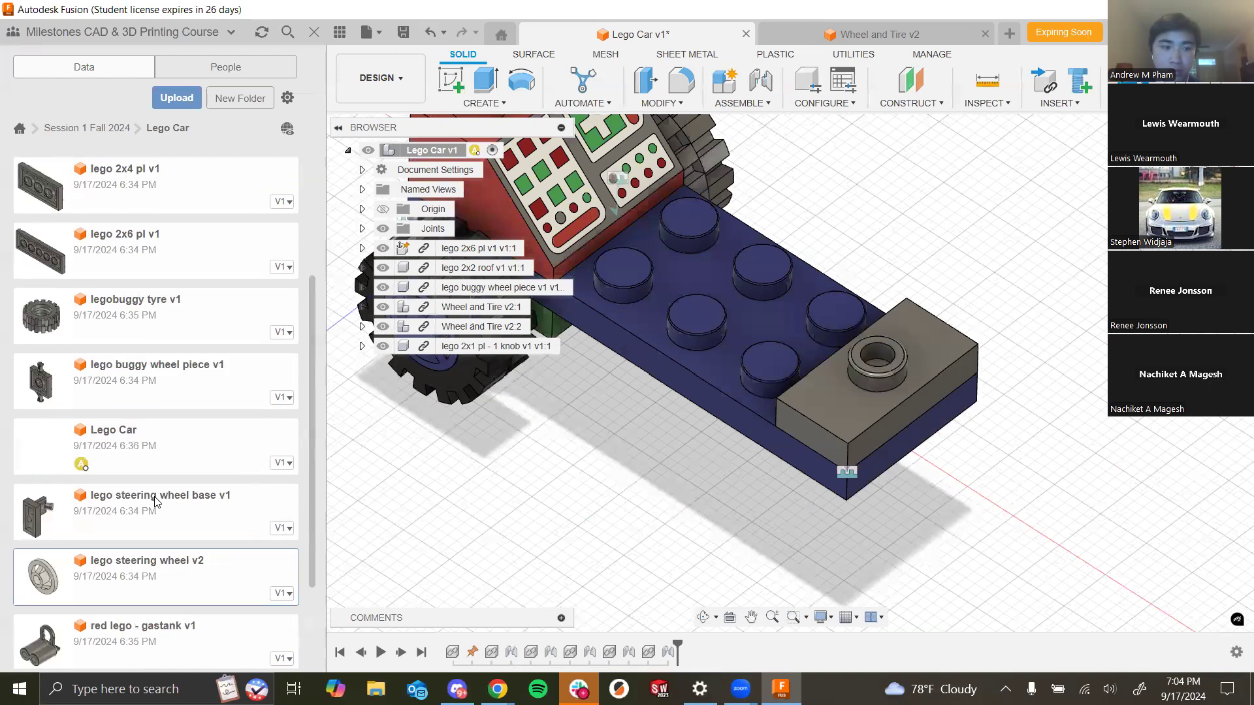
{"action": "scroll", "coordinate": [158, 502], "scroll_direction": "down", "scroll_amount": 1}
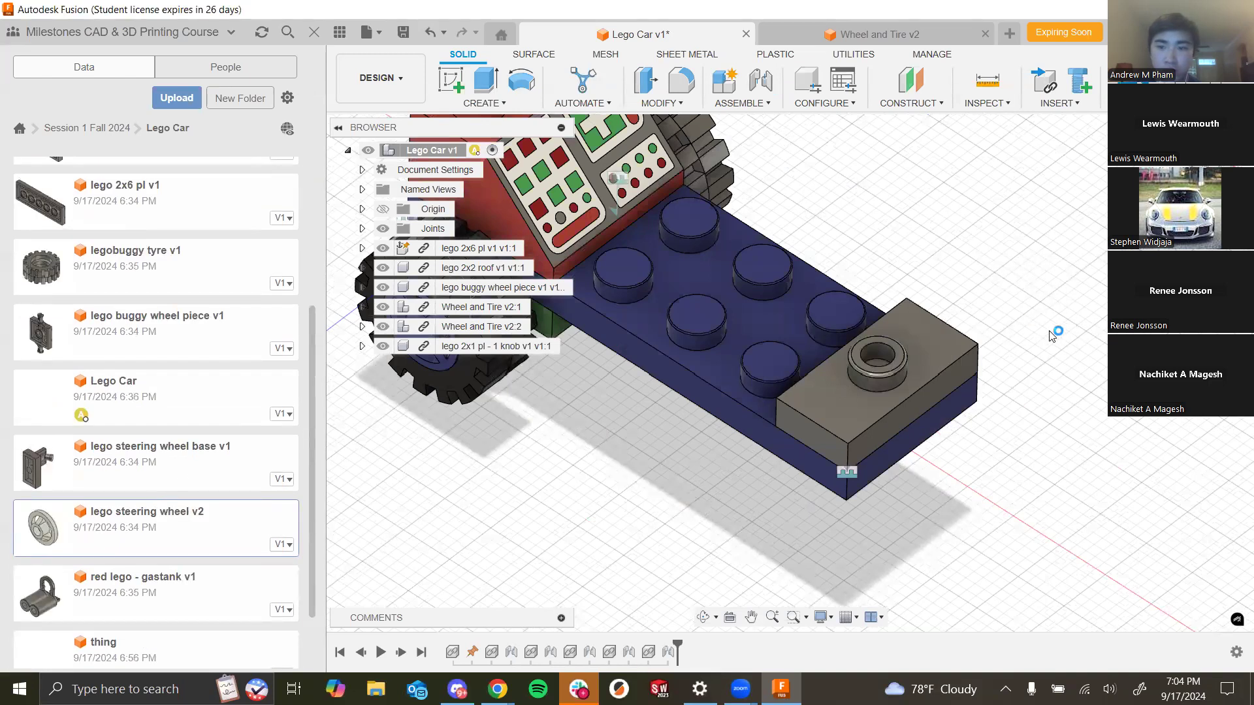
{"action": "scroll", "coordinate": [938, 361], "scroll_direction": "down", "scroll_amount": 5}
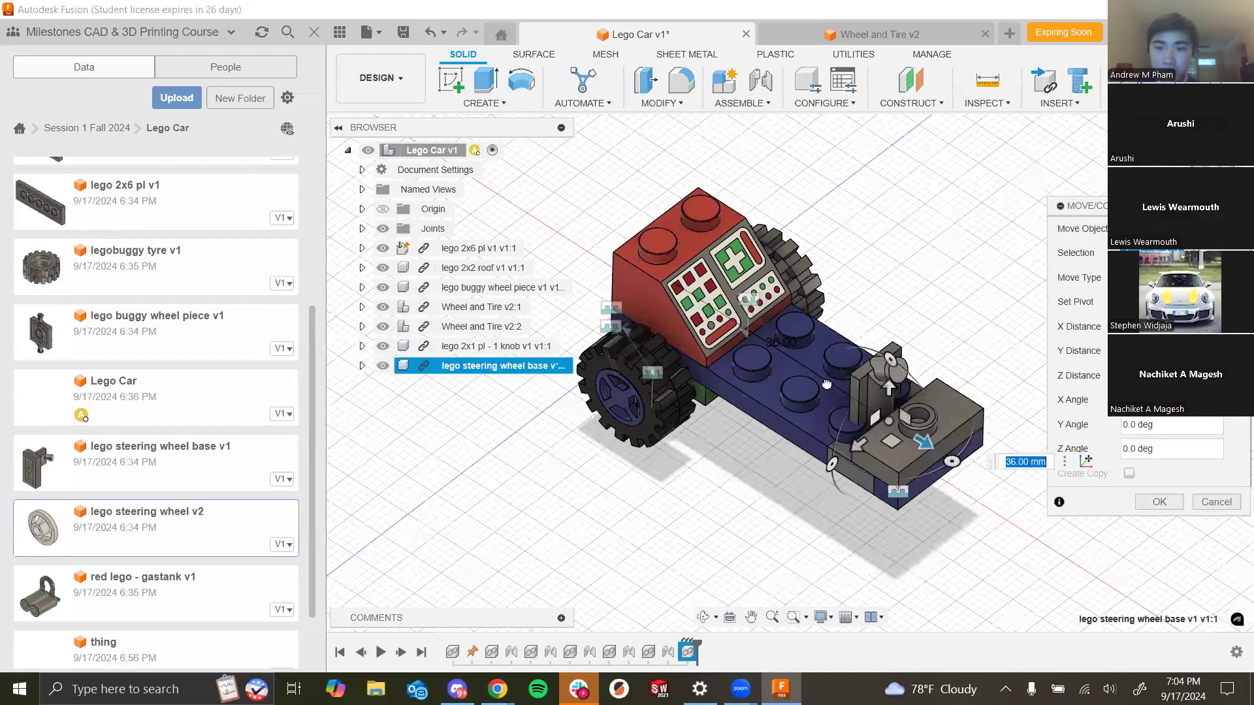
{"action": "left_click_drag", "start_coordinate": [953, 461], "coordinate": [827, 383]}
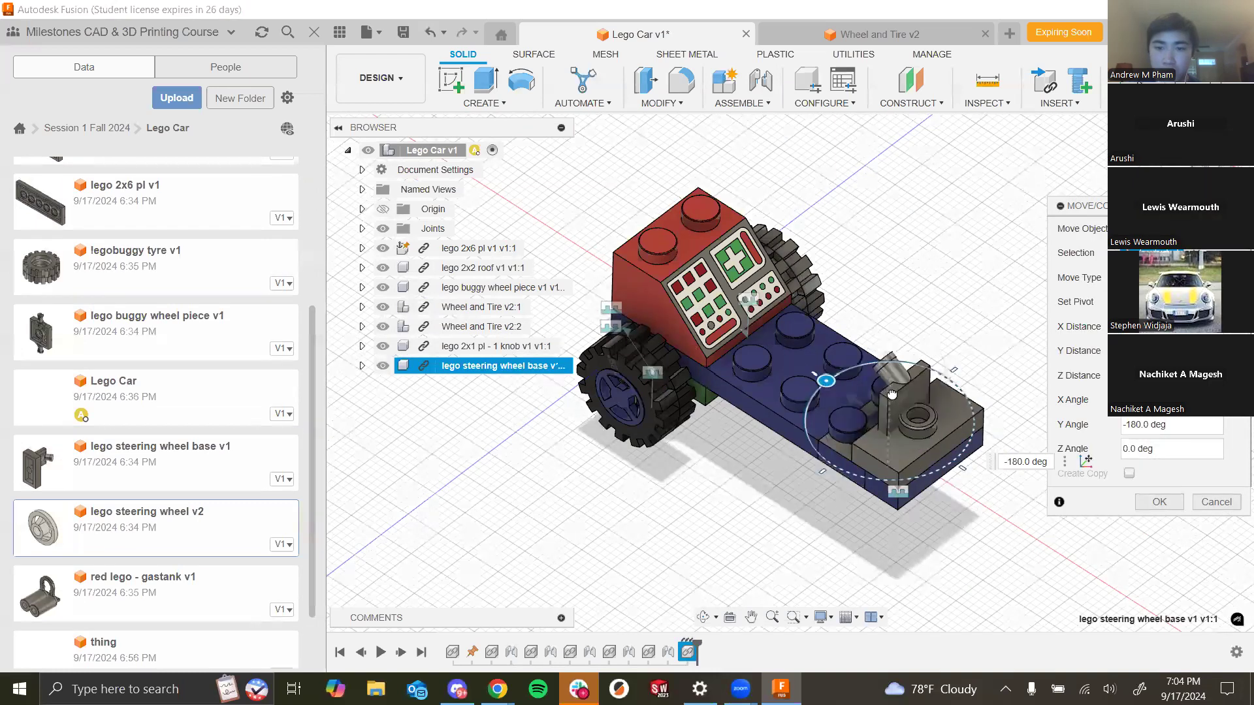
{"action": "left_click", "coordinate": [1142, 497]}
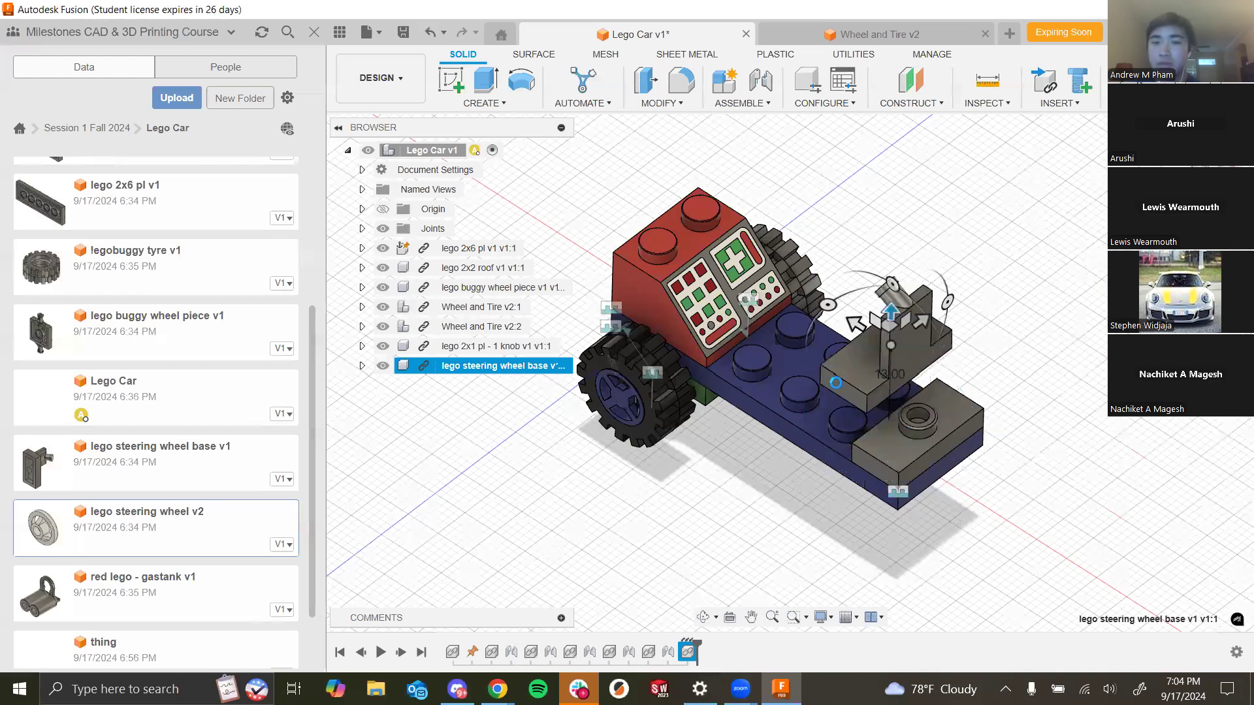
{"action": "key", "text": "Escape"}
- Insert a second lego buggy wheel piece and move it down in front of the car
{"action": "scroll", "coordinate": [163, 380], "scroll_direction": "down", "scroll_amount": 1}
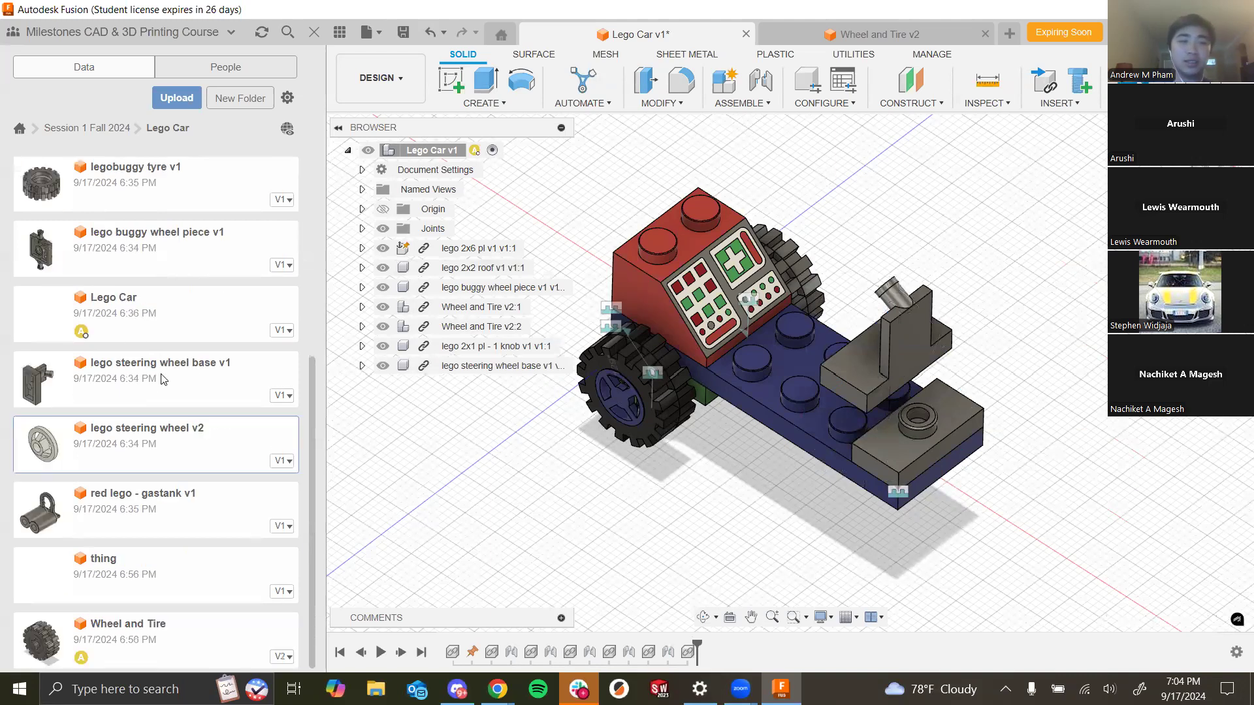
{"action": "left_click_drag", "start_coordinate": [162, 379], "coordinate": [730, 444]}
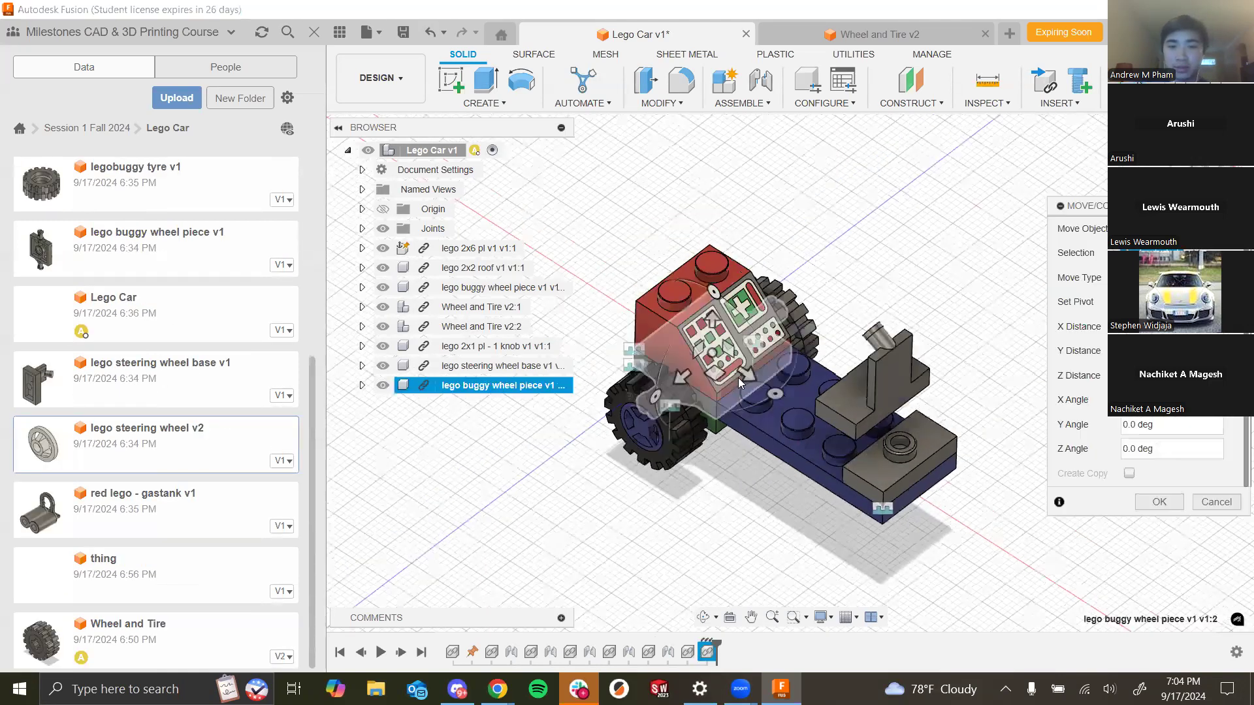
{"action": "left_click_drag", "start_coordinate": [954, 476], "coordinate": [955, 513]}
{"action": "left_click", "coordinate": [1160, 502]}
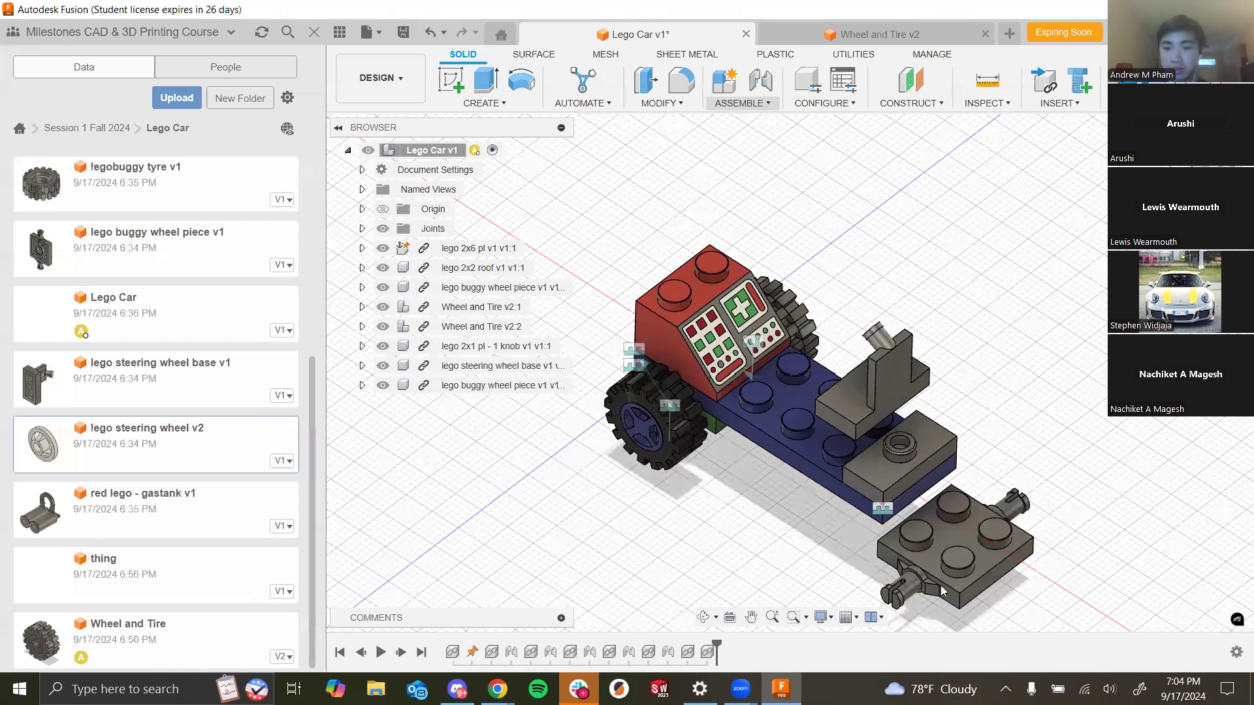
- Joint the second buggy wheel piece under the front 2x1 plate by matching their edges
{"action": "key", "text": "j"}
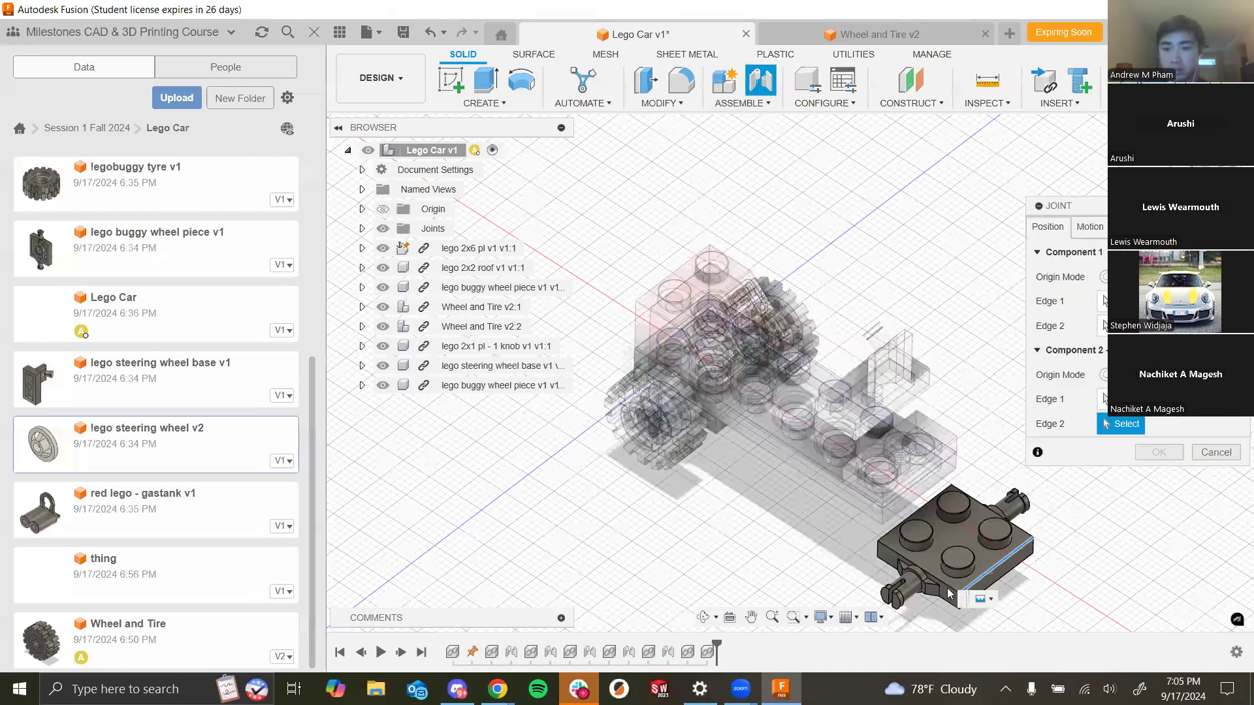
{"action": "left_click", "coordinate": [877, 527]}
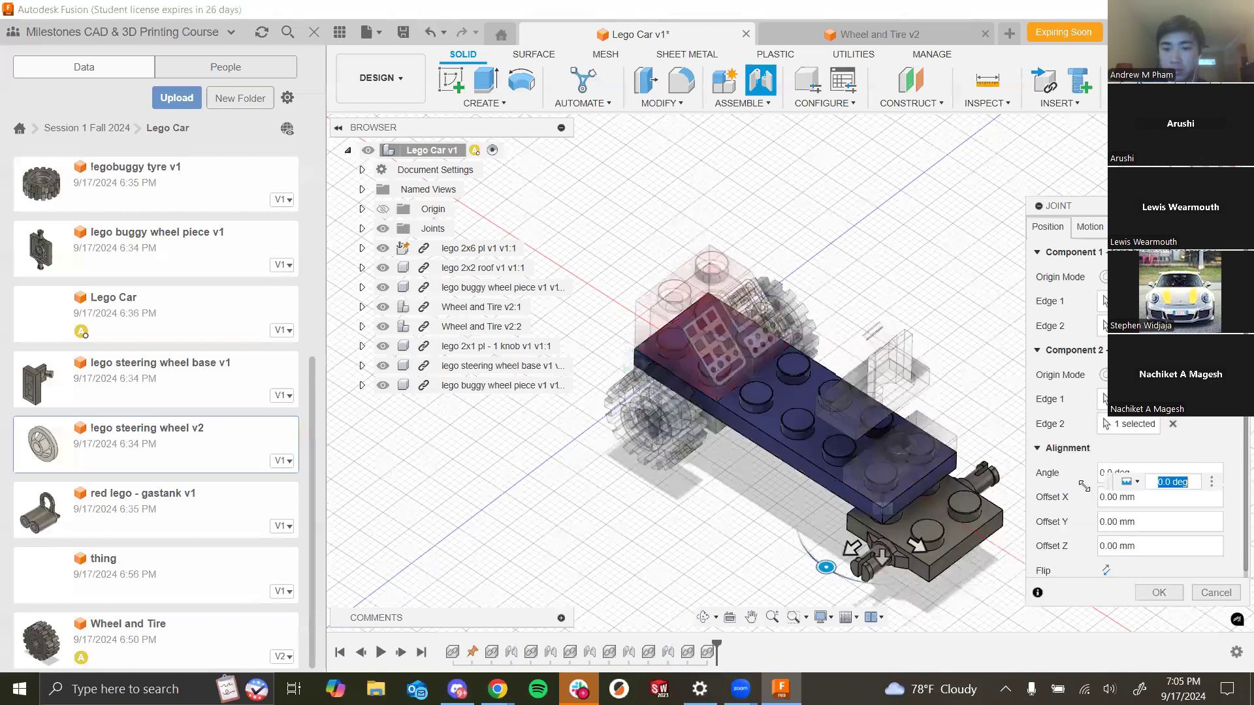
{"action": "left_click", "coordinate": [1162, 595]}
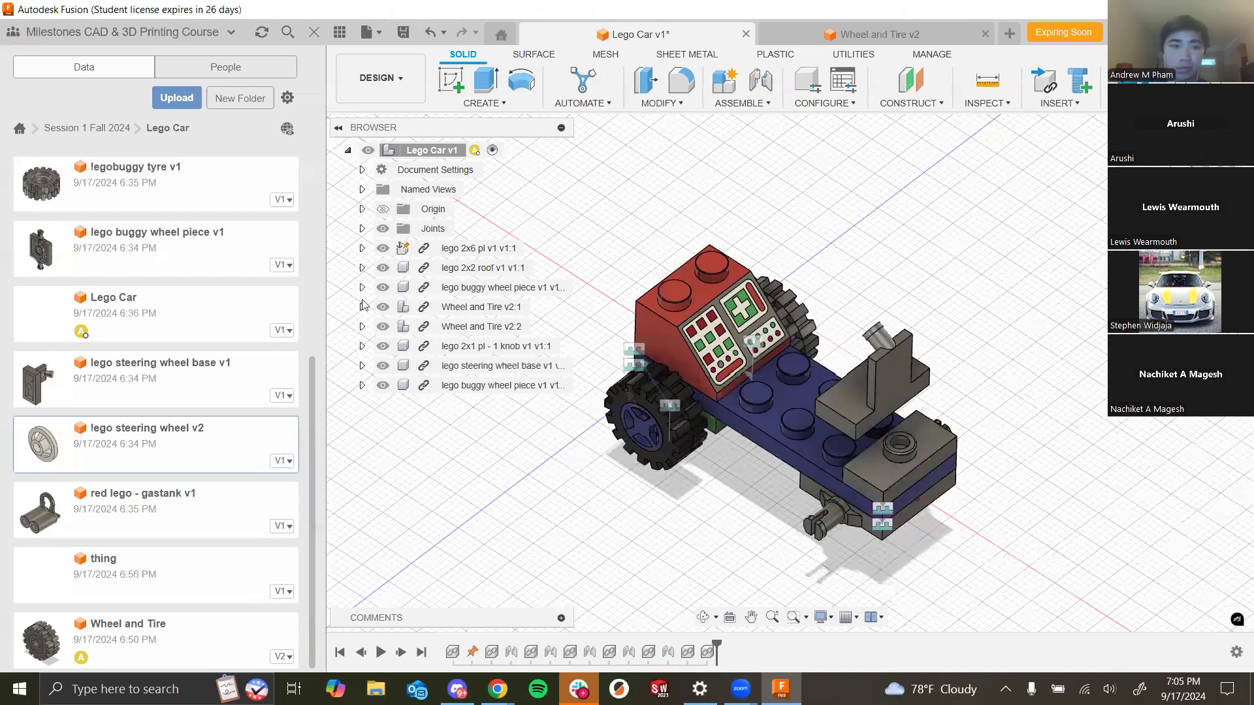
- Insert a third Wheel and Tire and joint its hub centre to the axle of the front buggy wheel piece
{"action": "left_click_drag", "start_coordinate": [101, 643], "coordinate": [640, 484]}
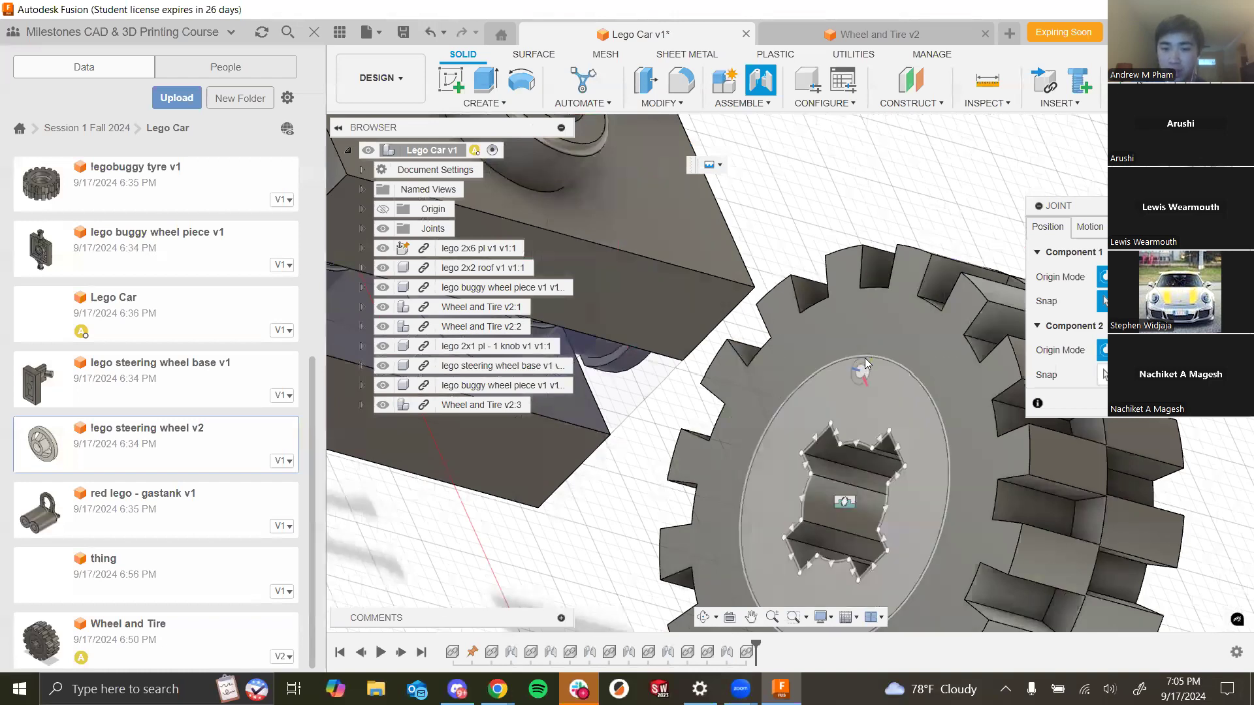
{"action": "scroll", "coordinate": [882, 567], "scroll_direction": "down", "scroll_amount": 1}
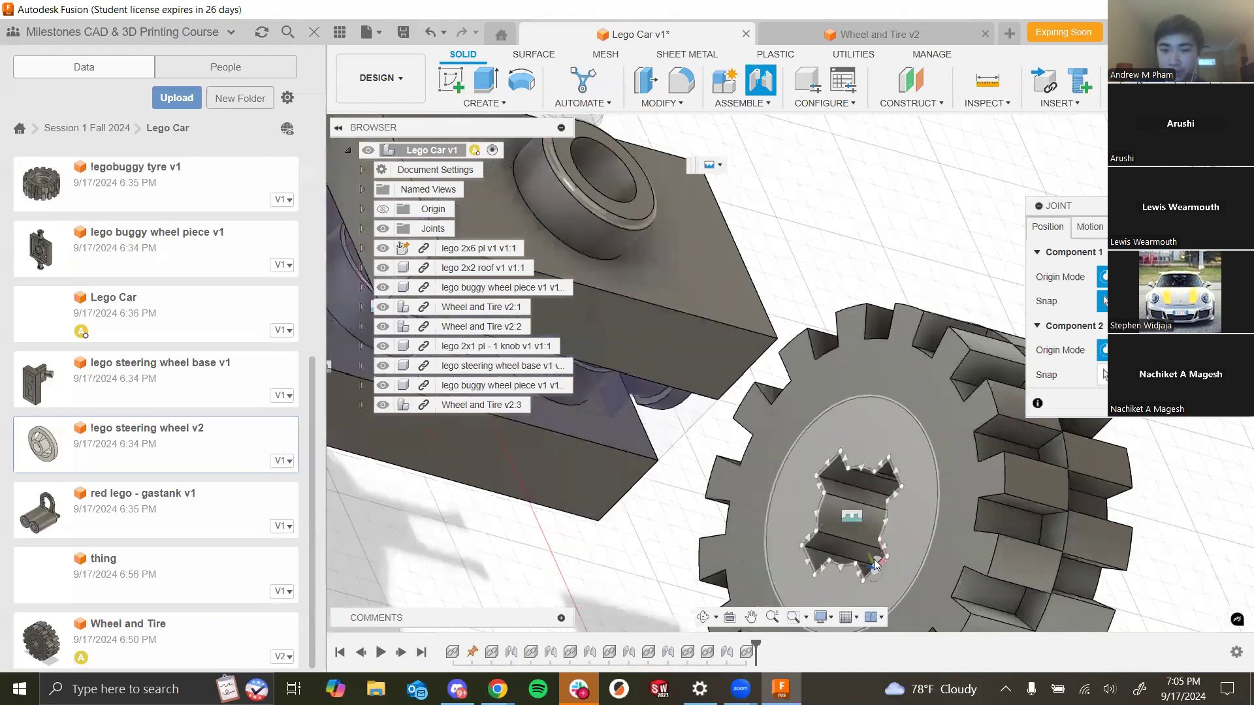
{"action": "left_click", "coordinate": [907, 414]}
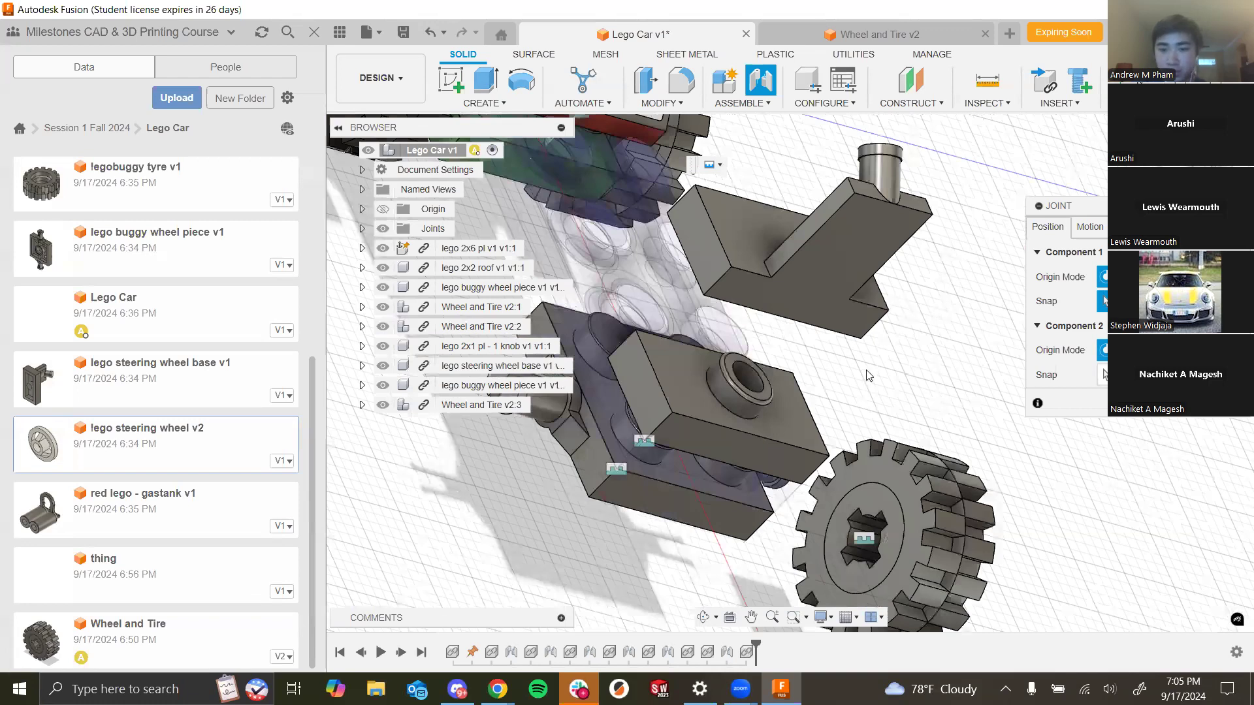
{"action": "scroll", "coordinate": [864, 560], "scroll_direction": "up", "scroll_amount": 5}
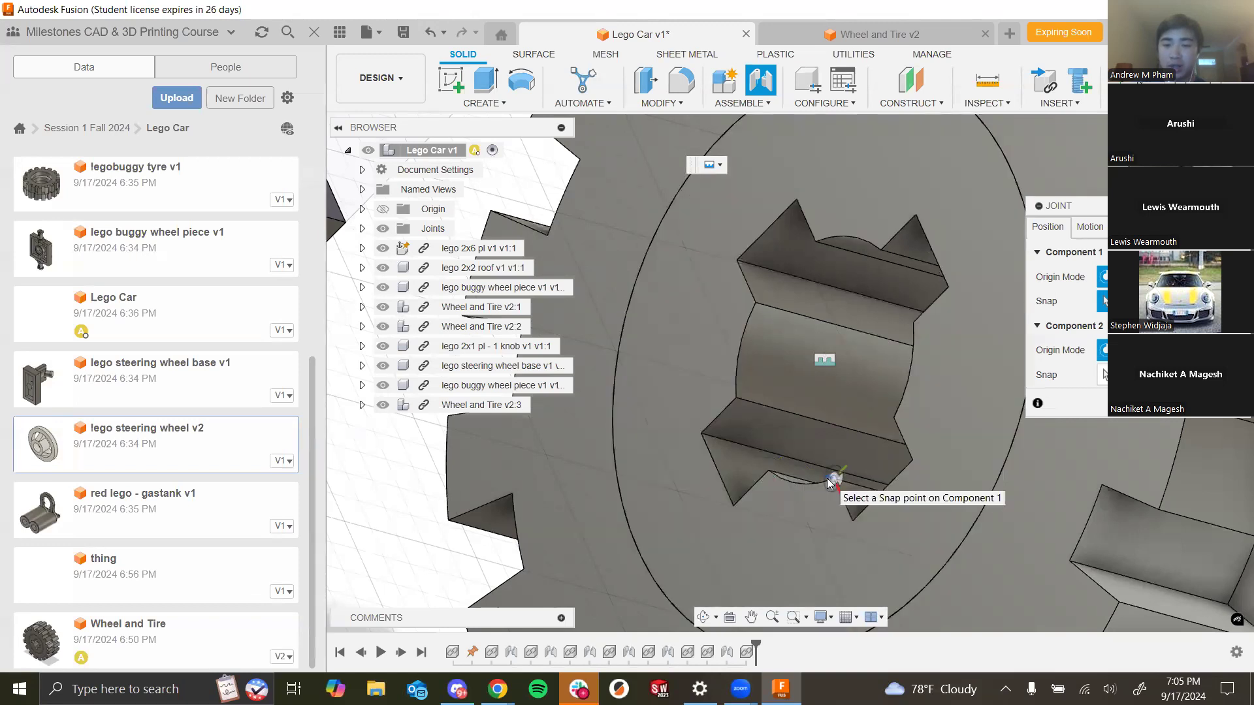
{"action": "scroll", "coordinate": [827, 480], "scroll_direction": "up", "scroll_amount": 2}
{"action": "scroll", "coordinate": [825, 485], "scroll_direction": "up", "scroll_amount": 1}
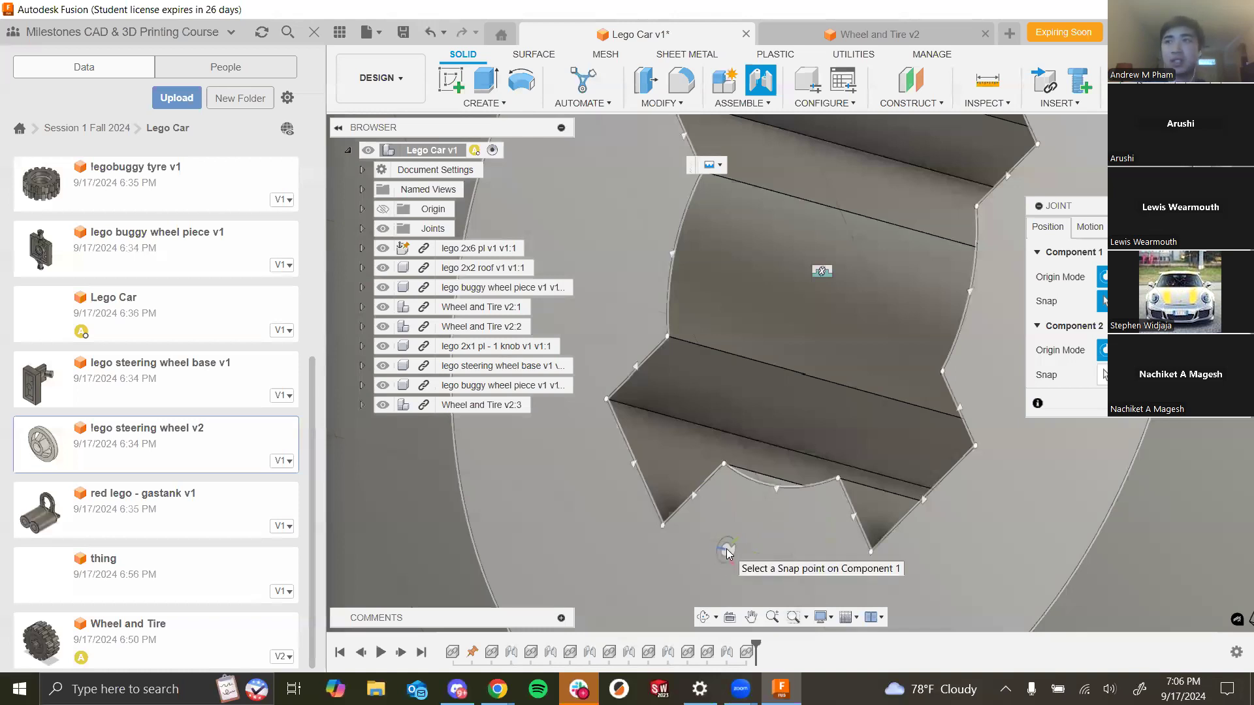
{"action": "scroll", "coordinate": [727, 554], "scroll_direction": "down", "scroll_amount": 4}
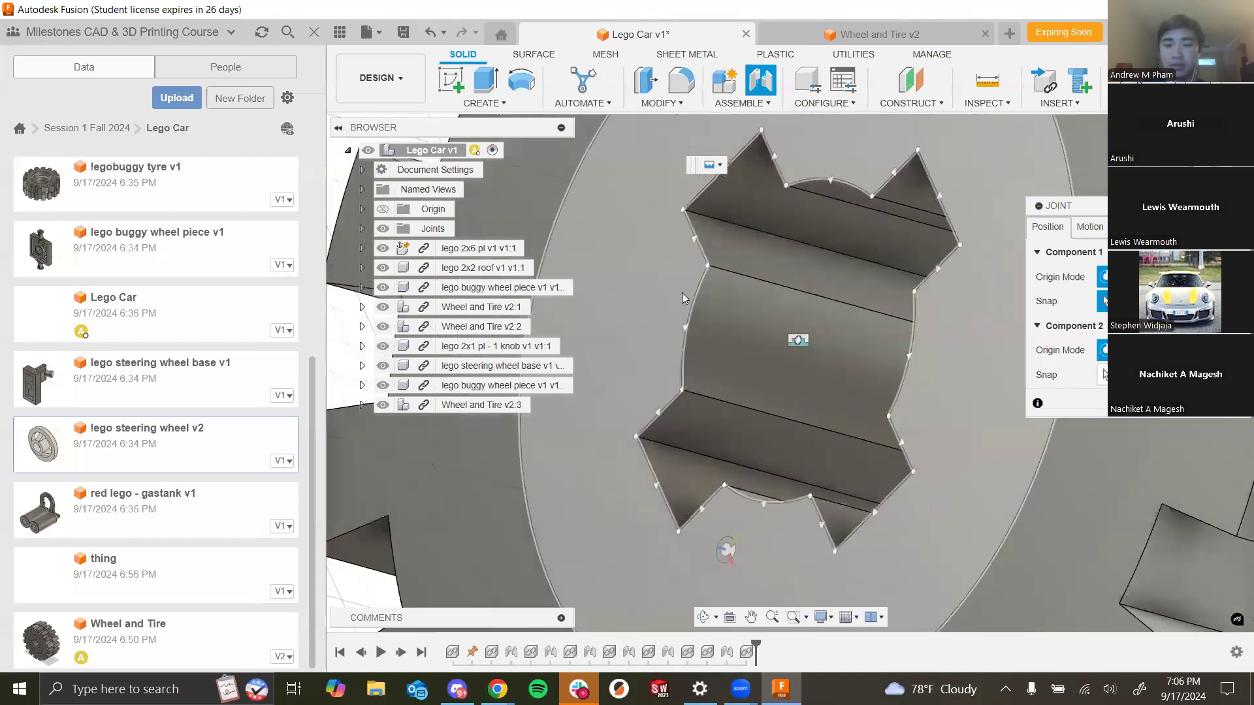
{"action": "scroll", "coordinate": [757, 274], "scroll_direction": "down", "scroll_amount": 3}
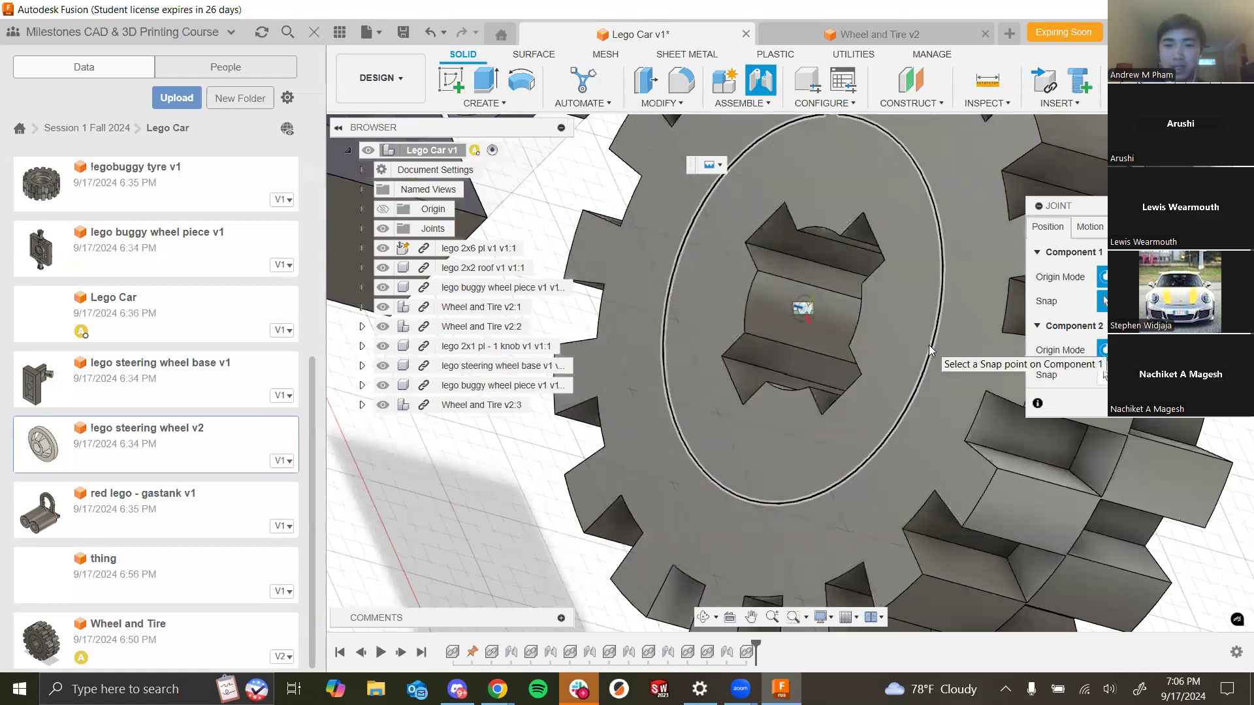
{"action": "scroll", "coordinate": [931, 350], "scroll_direction": "down", "scroll_amount": 3}
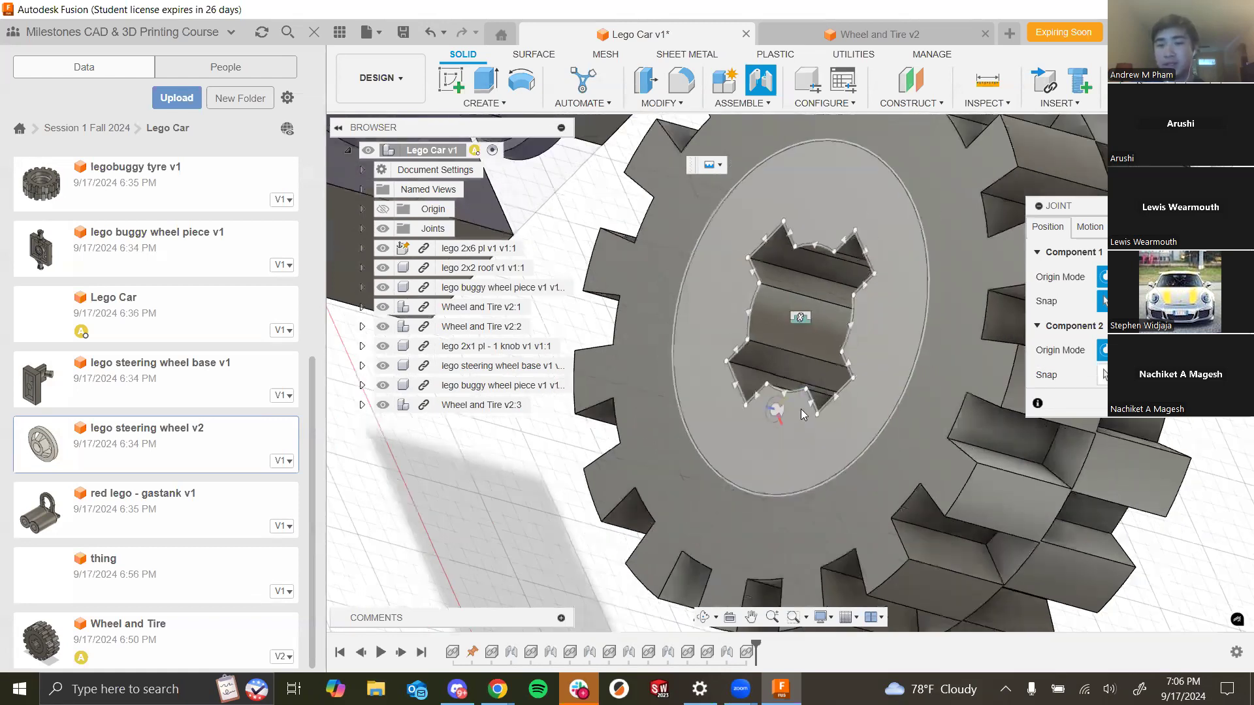
{"action": "scroll", "coordinate": [833, 408], "scroll_direction": "up", "scroll_amount": 8}
{"action": "scroll", "coordinate": [737, 362], "scroll_direction": "down", "scroll_amount": 3}
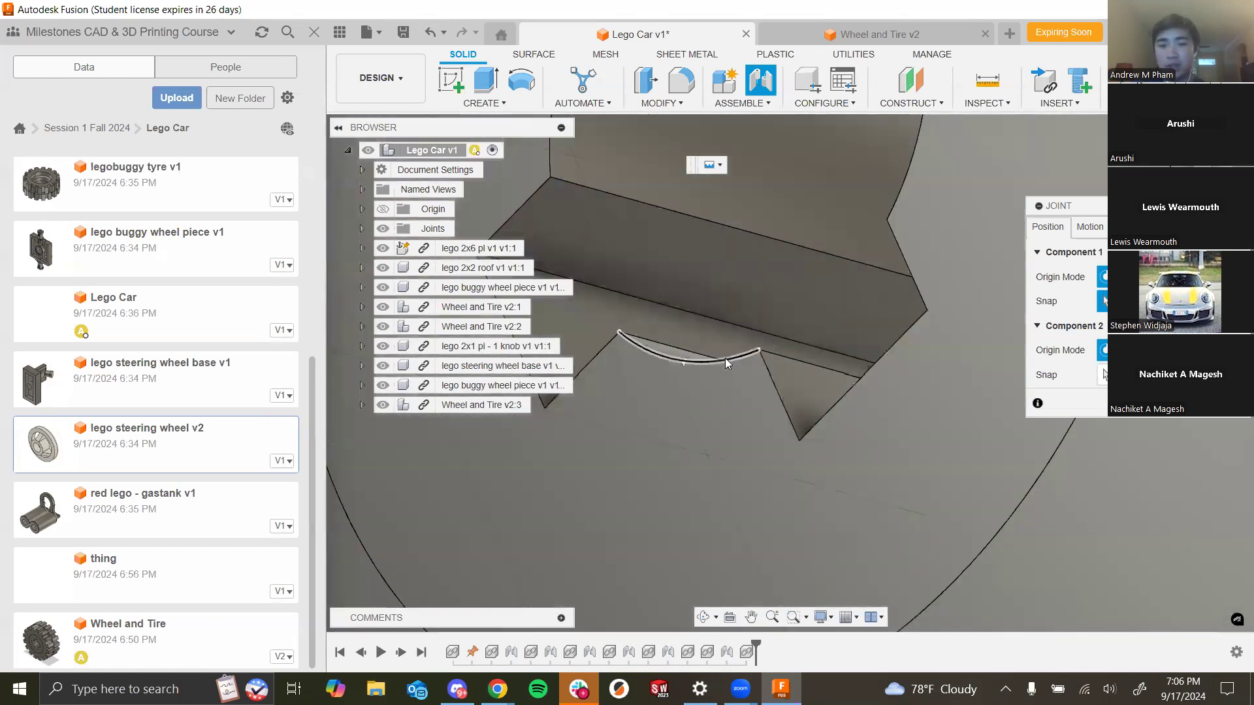
{"action": "scroll", "coordinate": [731, 364], "scroll_direction": "up", "scroll_amount": 1}
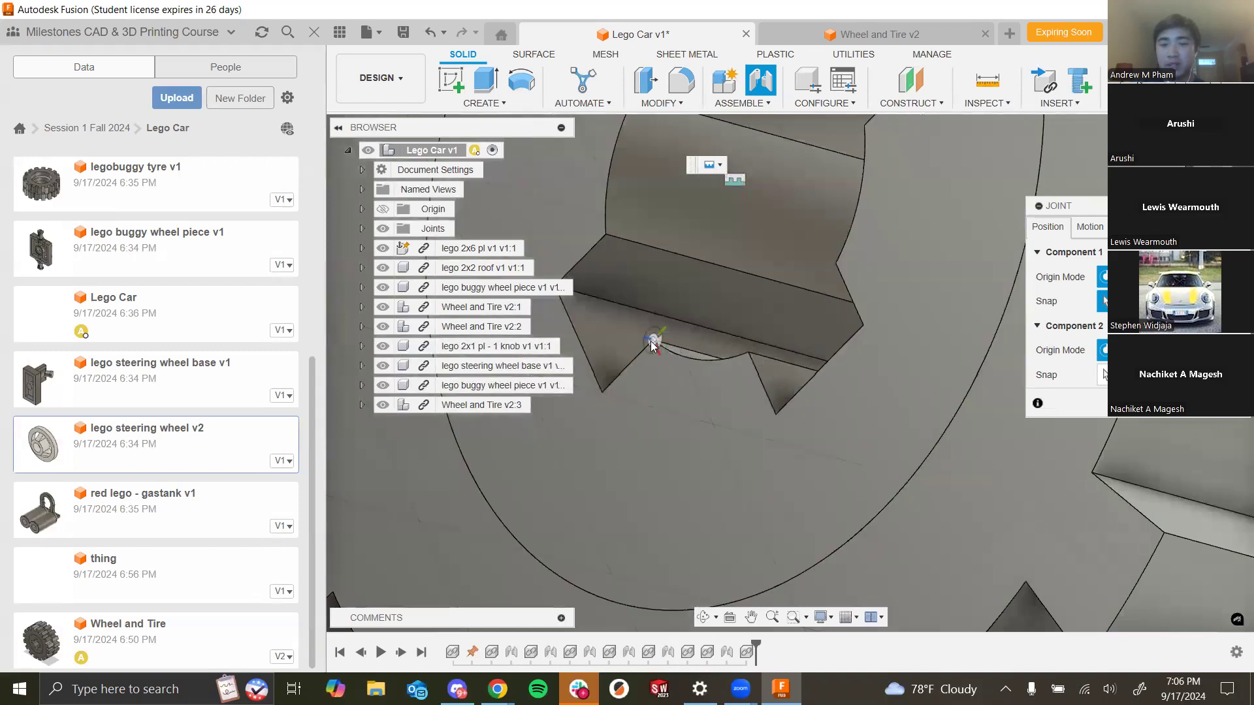
{"action": "left_click", "coordinate": [721, 359]}
{"action": "left_click", "coordinate": [879, 243]}
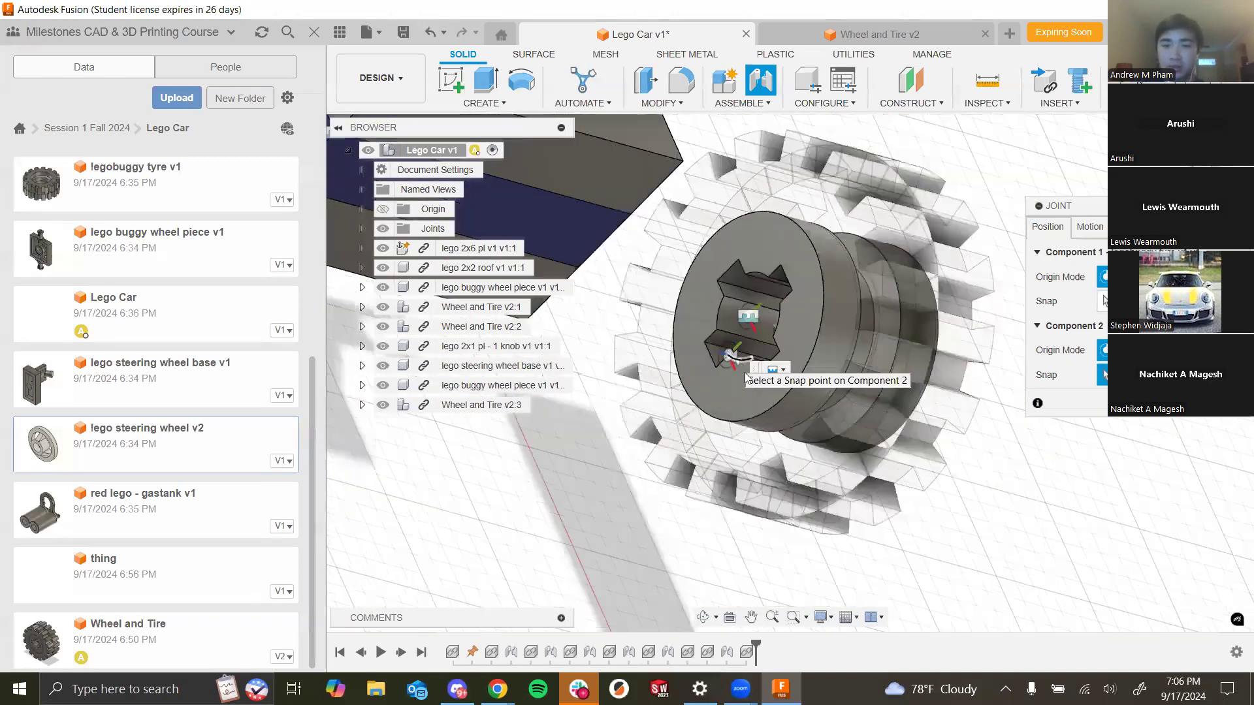
{"action": "left_click", "coordinate": [747, 377]}
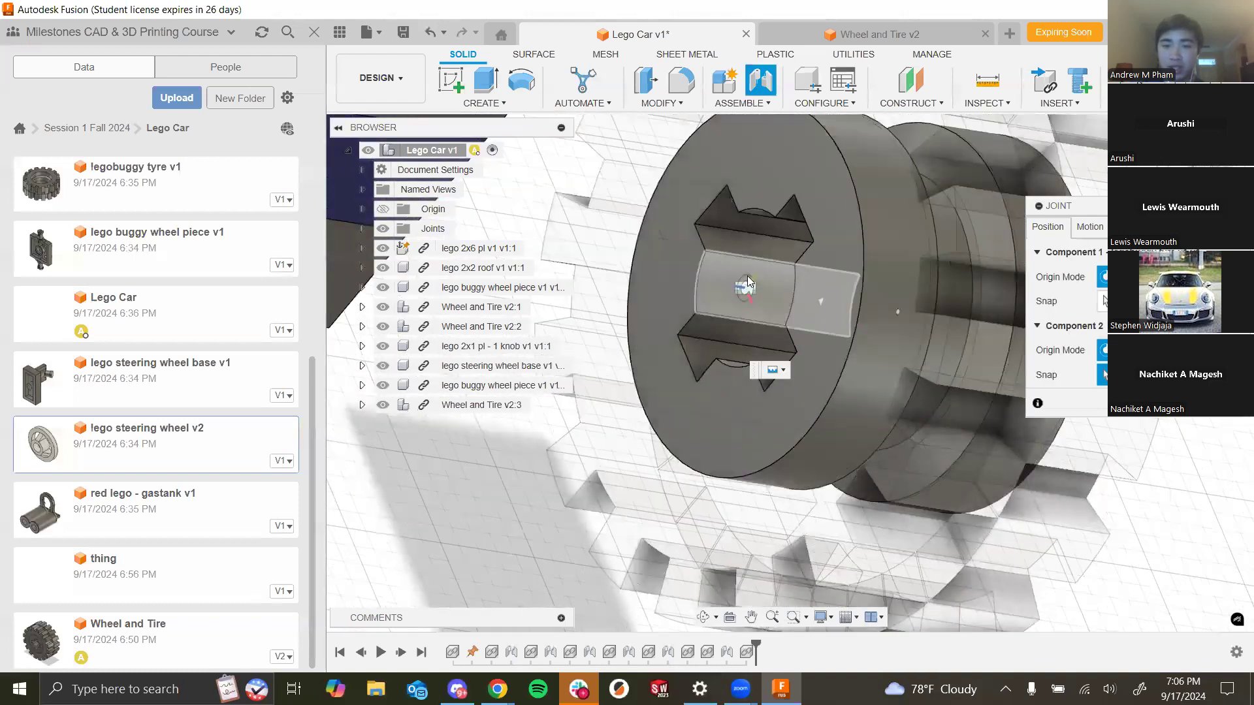
{"action": "scroll", "coordinate": [722, 295], "scroll_direction": "up", "scroll_amount": 5}
{"action": "scroll", "coordinate": [829, 464], "scroll_direction": "down", "scroll_amount": 6}
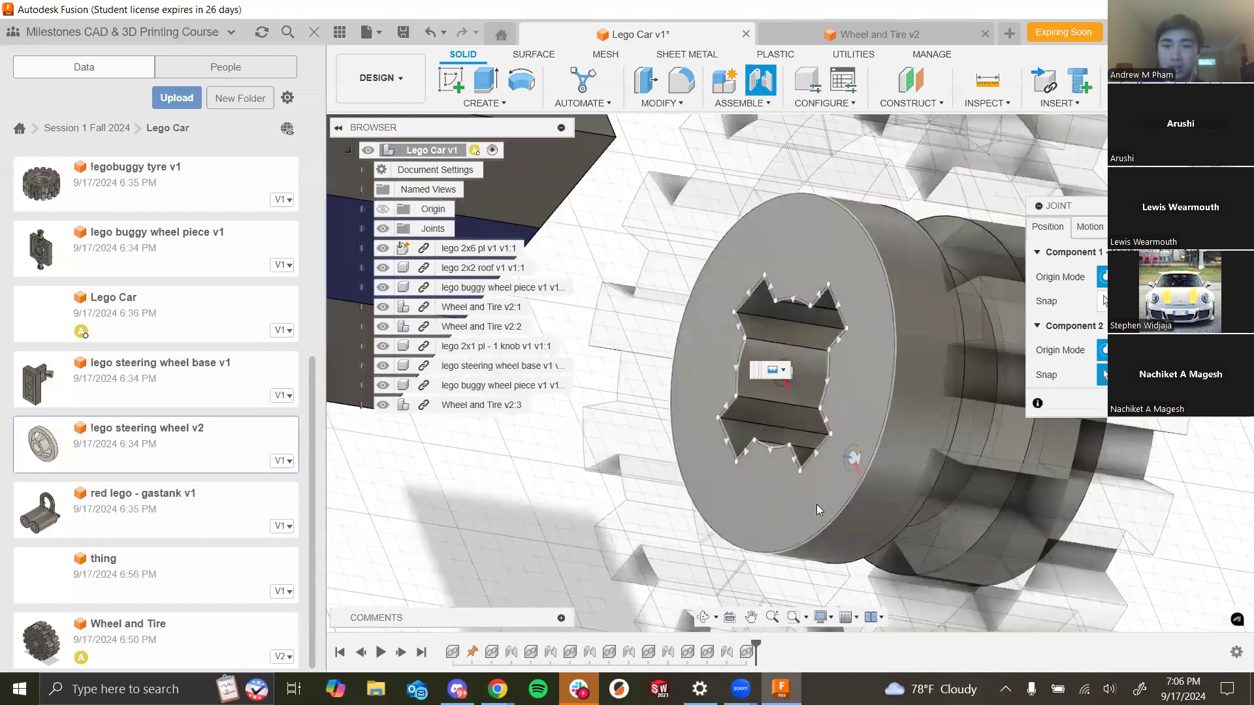
{"action": "middle_click_drag", "start_coordinate": [537, 495], "coordinate": [661, 469], "text": "shift"}
{"action": "middle_click_drag", "start_coordinate": [663, 516], "coordinate": [532, 499], "text": "shift"}
{"action": "scroll", "coordinate": [532, 515], "scroll_direction": "down", "scroll_amount": 5}
{"action": "middle_click_drag", "start_coordinate": [1000, 347], "coordinate": [831, 286], "text": "shift"}
{"action": "scroll", "coordinate": [831, 286], "scroll_direction": "up", "scroll_amount": 4}
{"action": "scroll", "coordinate": [828, 362], "scroll_direction": "up", "scroll_amount": 5}
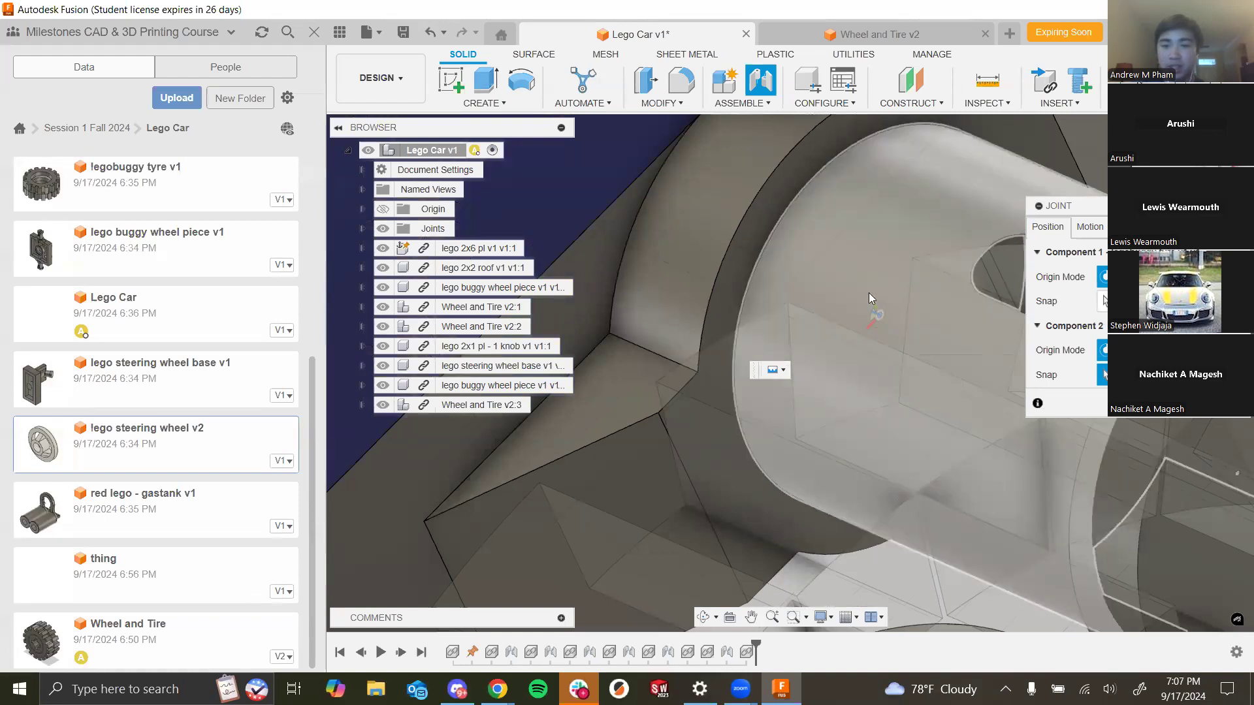
{"action": "scroll", "coordinate": [868, 293], "scroll_direction": "down", "scroll_amount": 3}
{"action": "left_click", "coordinate": [809, 268]}
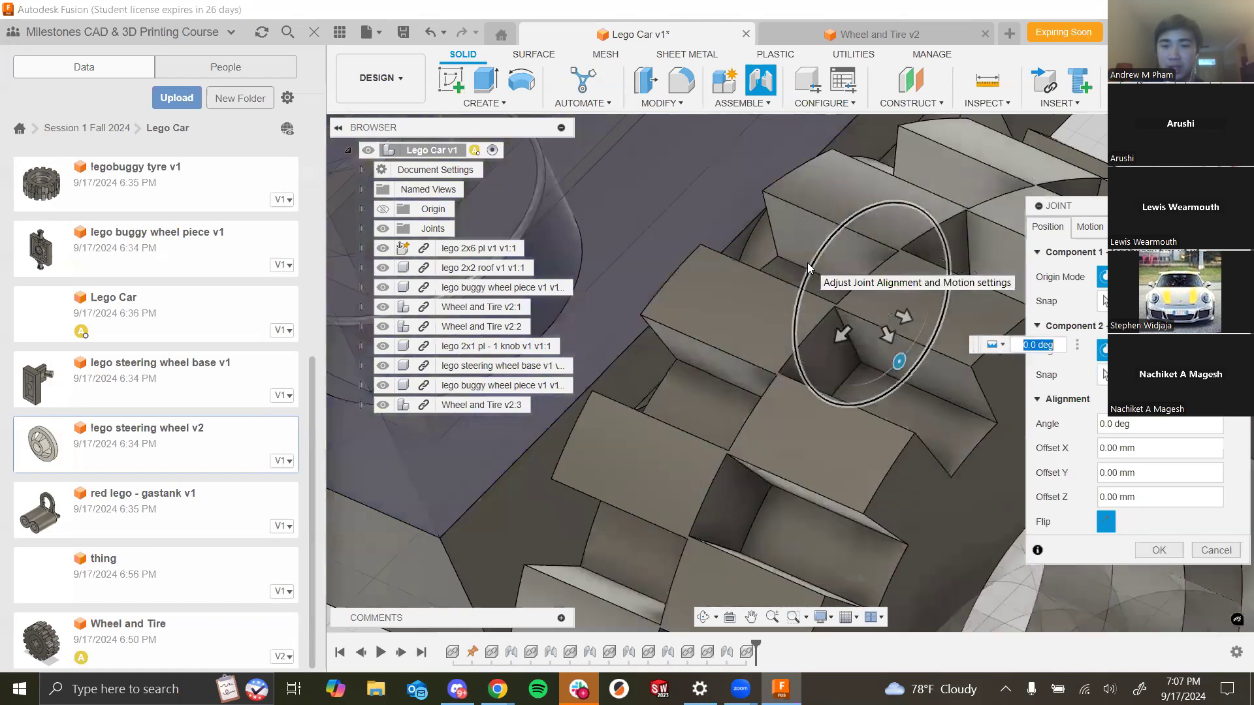
- Set that wheel joint's motion type to Revolute and finish the joint
{"action": "scroll", "coordinate": [797, 399], "scroll_direction": "down", "scroll_amount": 2}
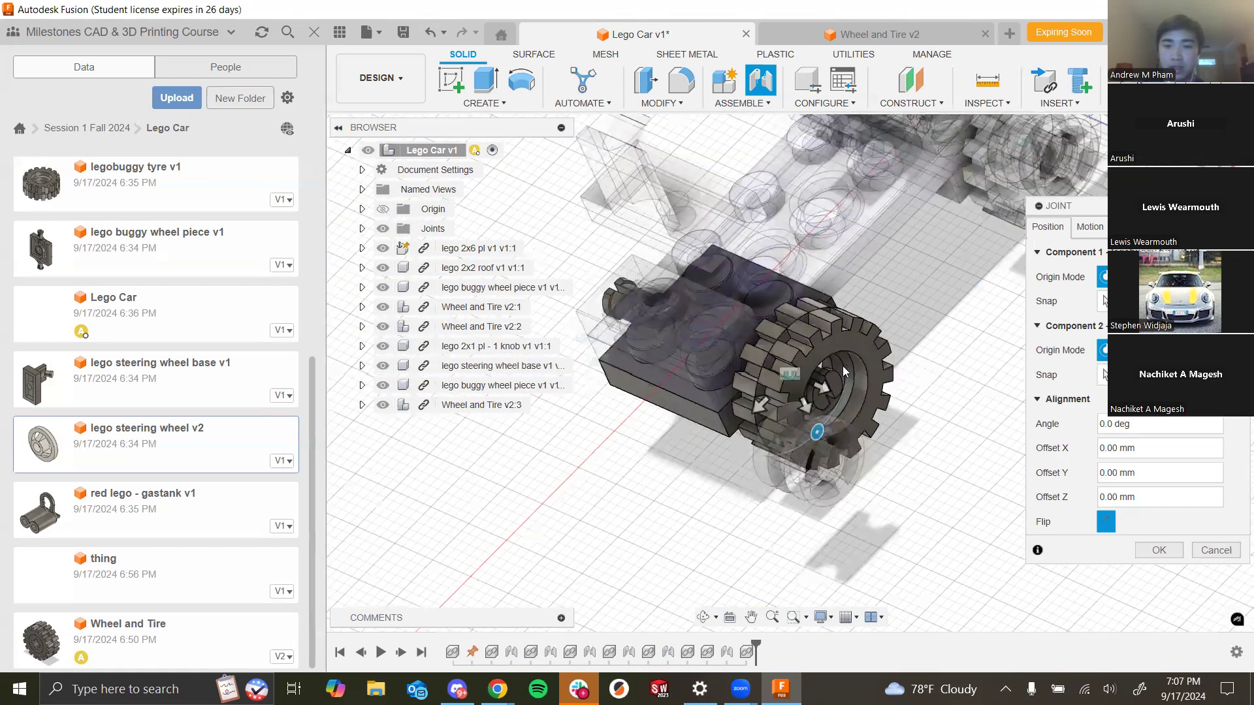
{"action": "scroll", "coordinate": [842, 366], "scroll_direction": "up", "scroll_amount": 3}
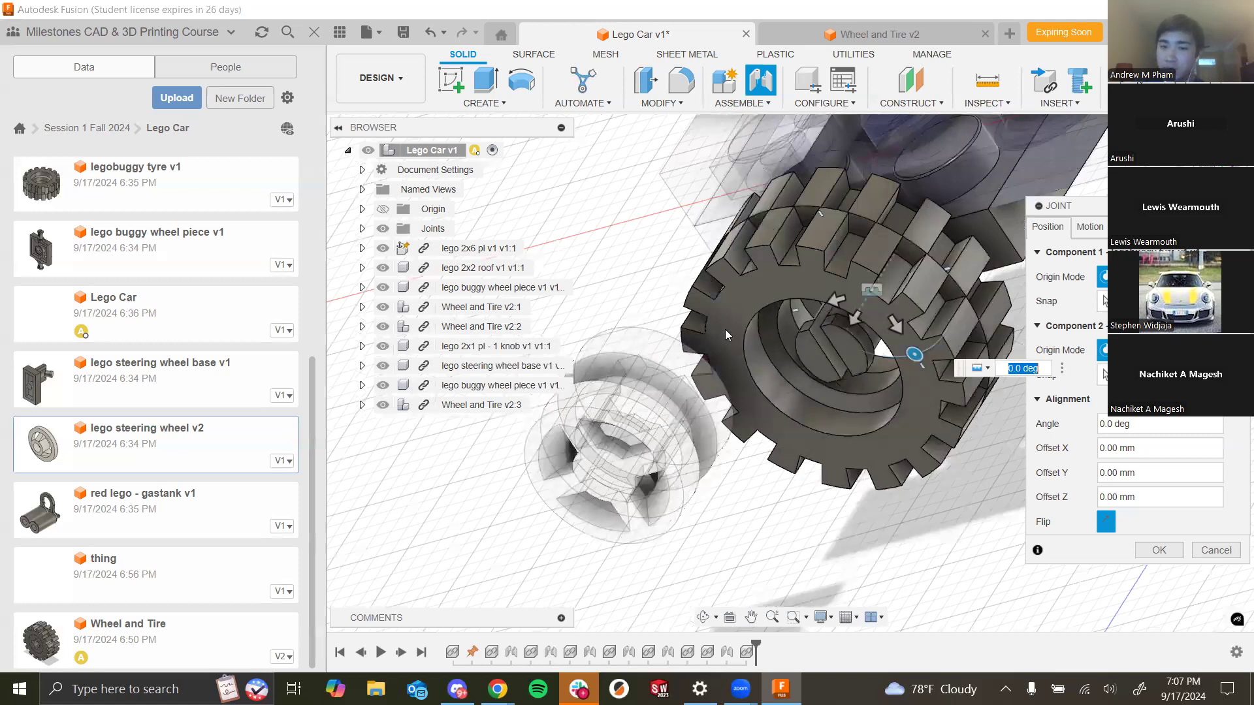
{"action": "scroll", "coordinate": [725, 335], "scroll_direction": "down", "scroll_amount": 2}
{"action": "left_click", "coordinate": [1101, 226]}
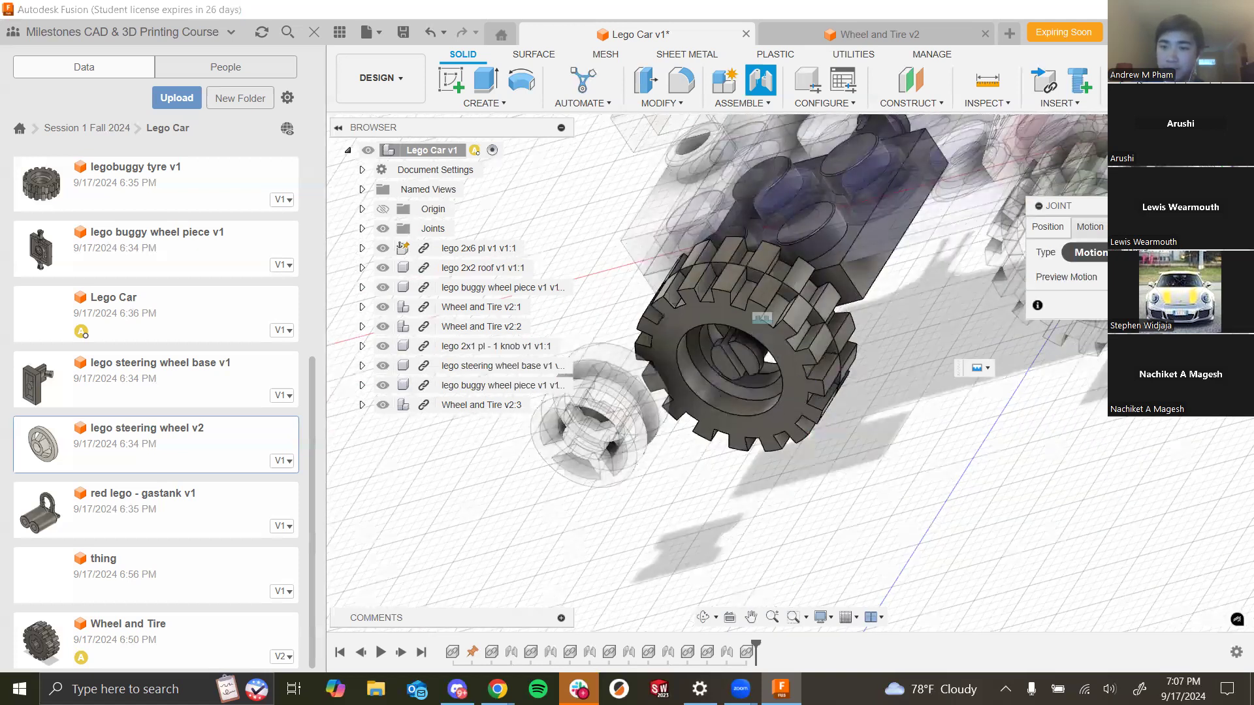
{"action": "left_click", "coordinate": [1176, 253]}
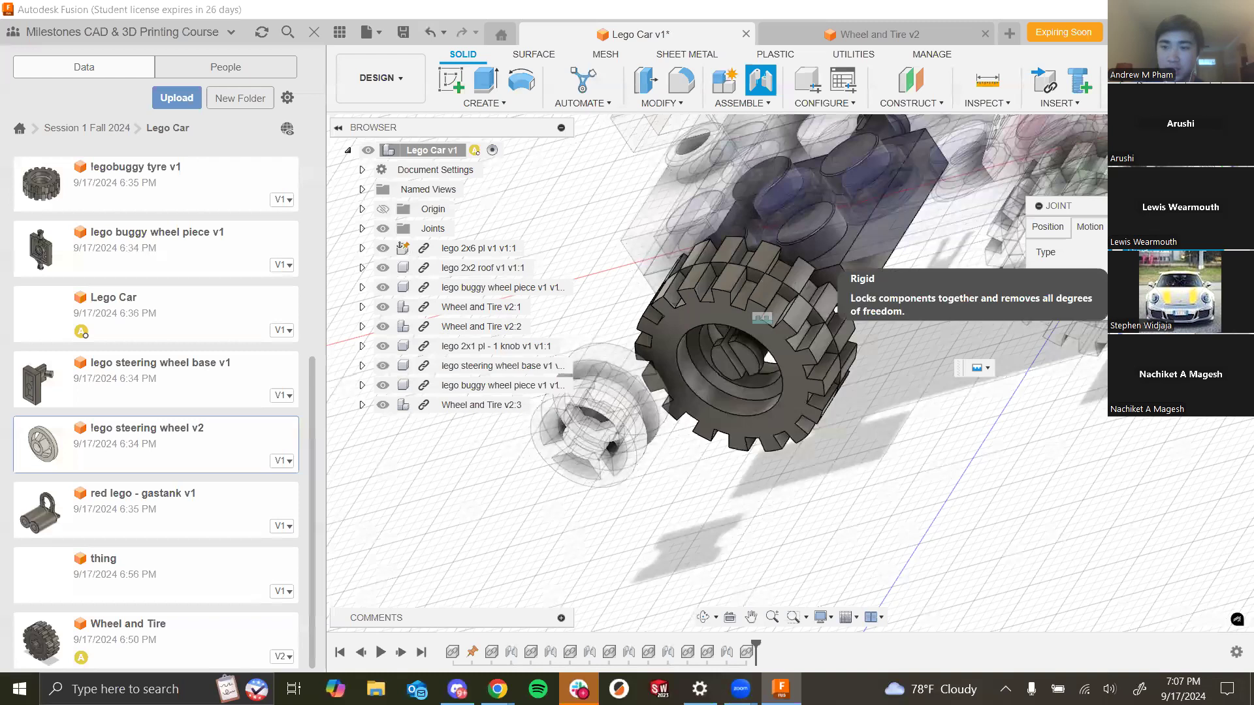
{"action": "left_click", "coordinate": [1159, 290]}
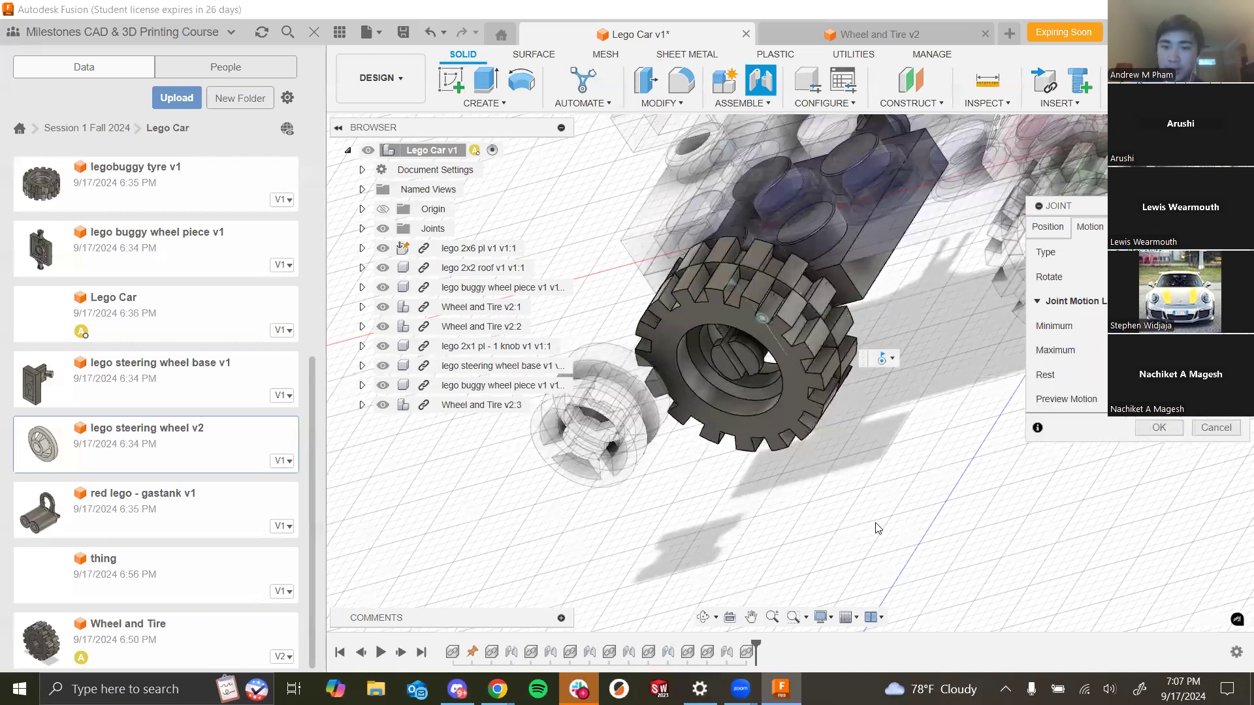
{"action": "left_click", "coordinate": [1159, 428]}
- Joint the steering wheel base onto the front knob plate using between-two-edges origin modes for both components, with rigid motion
{"action": "left_click_drag", "start_coordinate": [833, 394], "coordinate": [802, 392]}
{"action": "scroll", "coordinate": [800, 405], "scroll_direction": "down", "scroll_amount": 3}
{"action": "middle_click_drag", "start_coordinate": [878, 399], "coordinate": [912, 429], "text": "shift"}
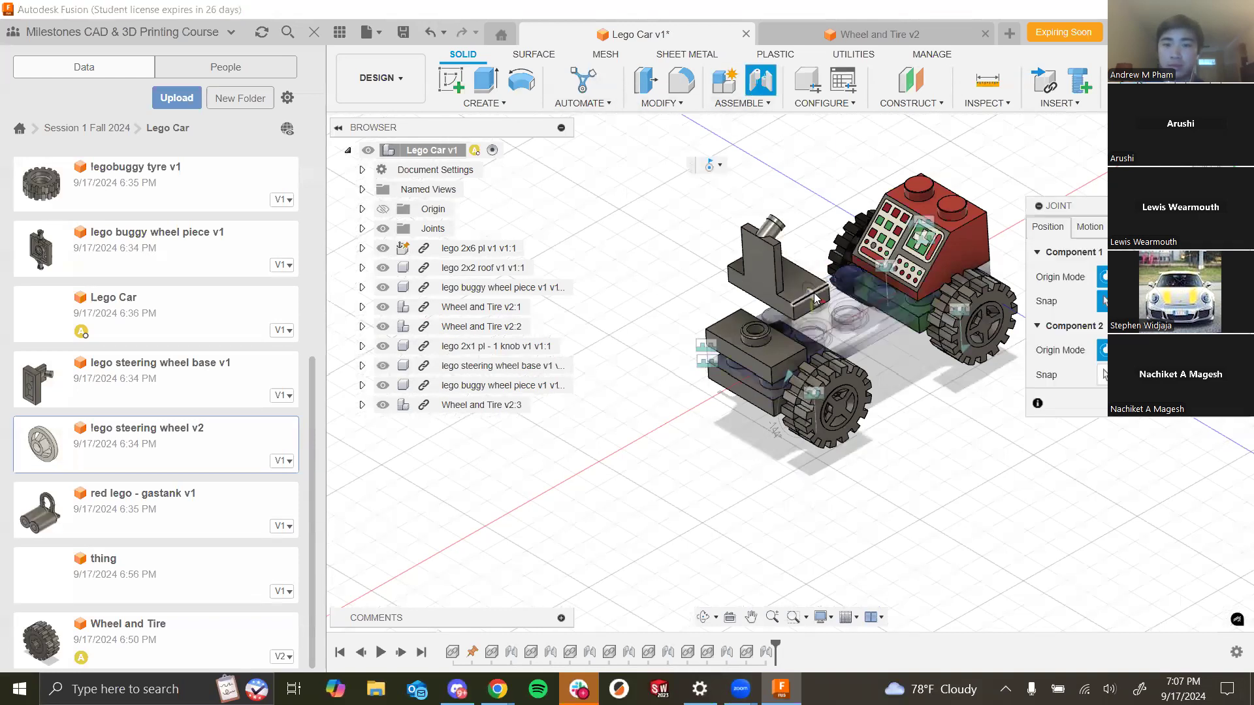
{"action": "left_click", "coordinate": [1155, 277]}
{"action": "left_click", "coordinate": [1155, 375]}
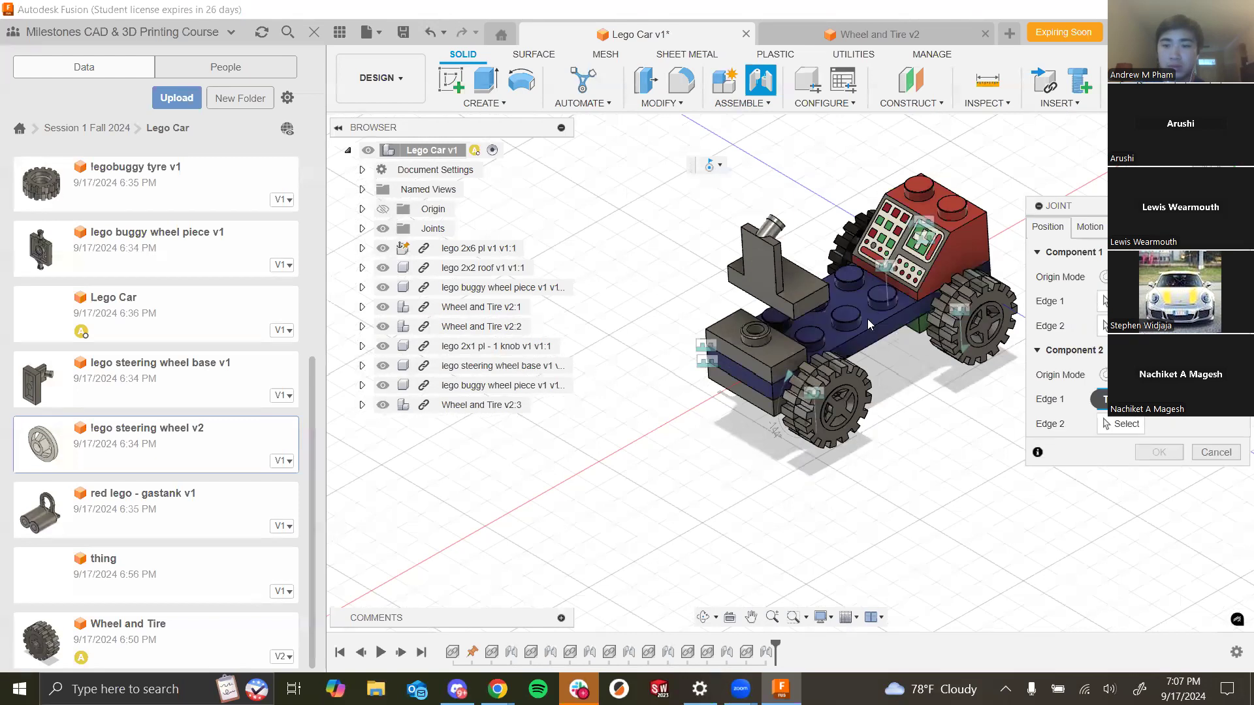
{"action": "left_click", "coordinate": [820, 295]}
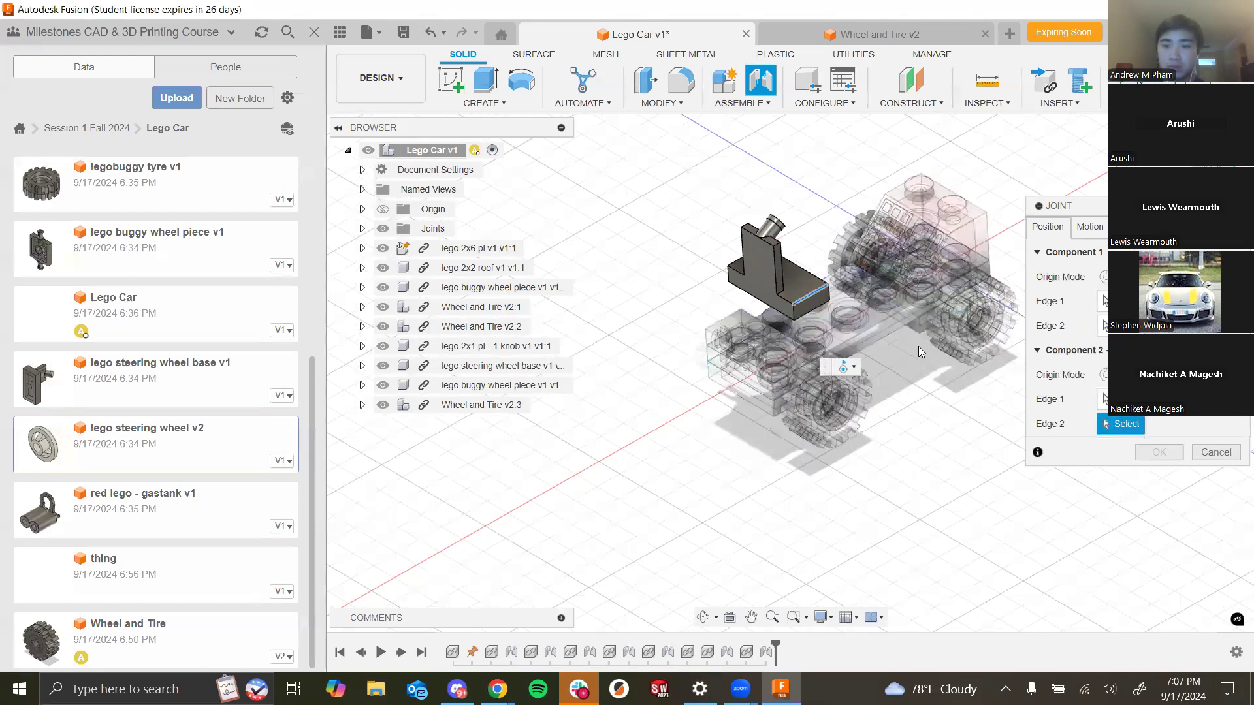
{"action": "left_click", "coordinate": [1166, 399]}
{"action": "left_click", "coordinate": [1122, 301]}
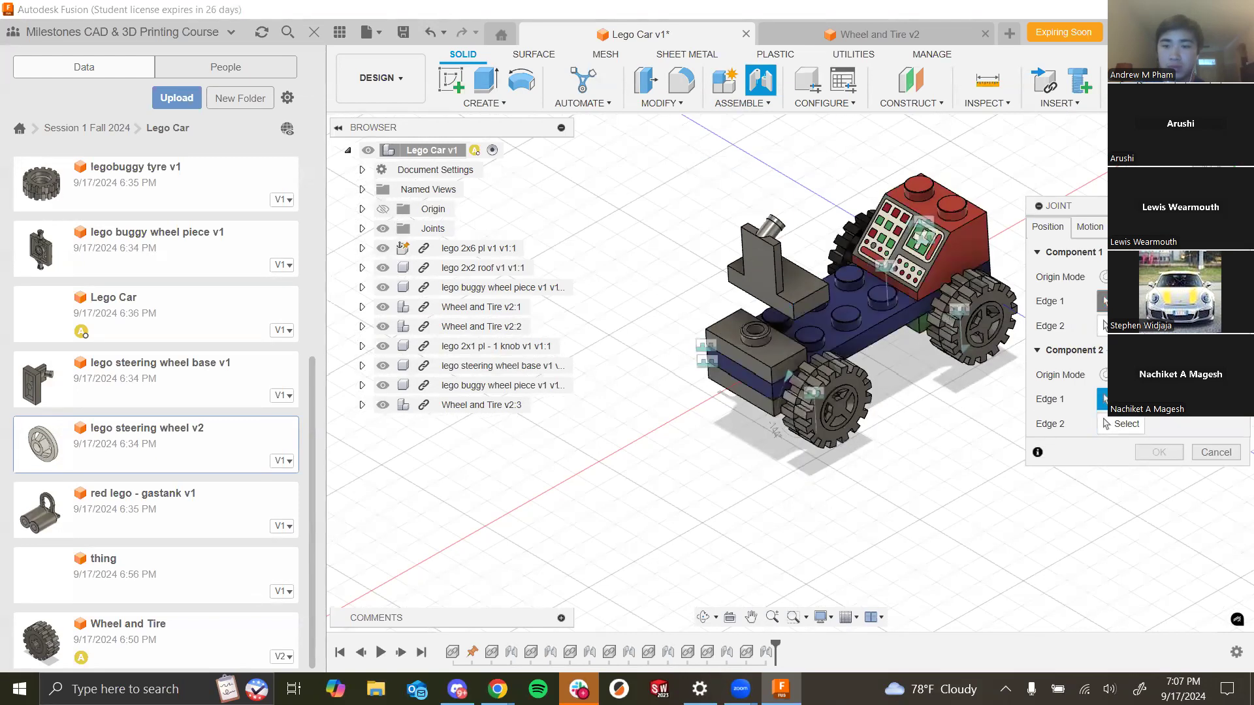
{"action": "left_click", "coordinate": [811, 294]}
{"action": "left_click", "coordinate": [786, 298]}
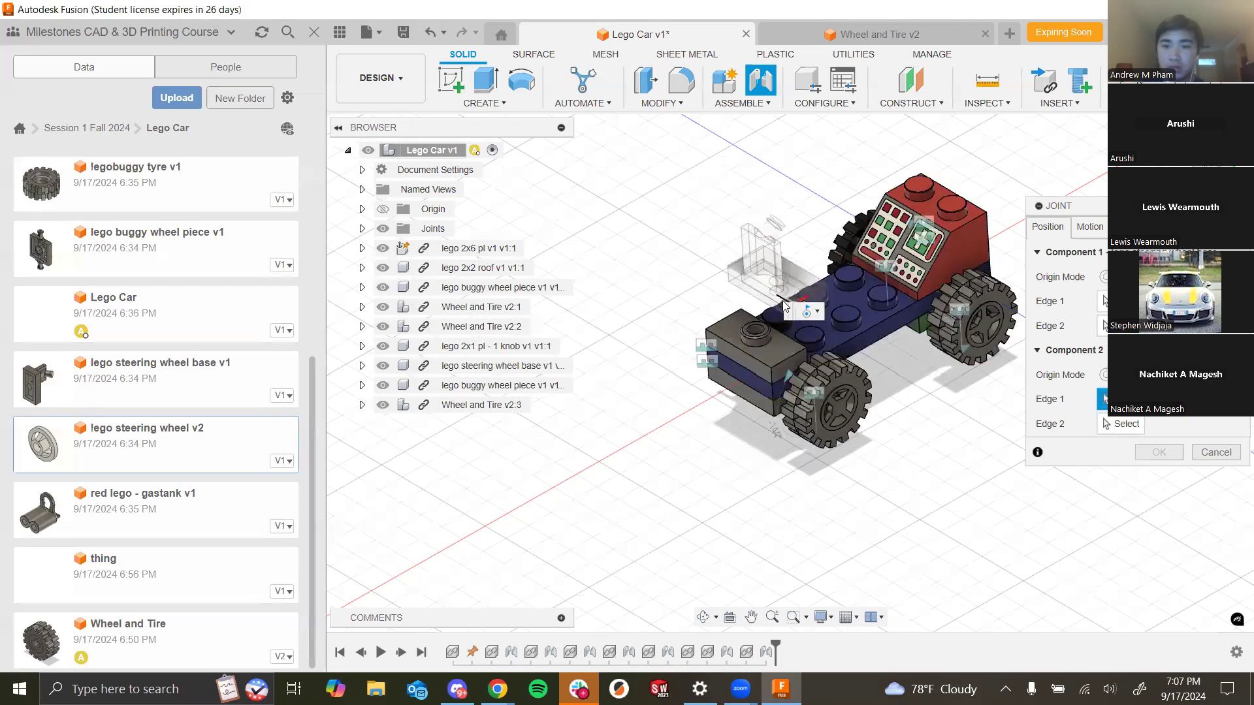
{"action": "scroll", "coordinate": [798, 361], "scroll_direction": "down", "scroll_amount": 3}
{"action": "scroll", "coordinate": [807, 360], "scroll_direction": "up", "scroll_amount": 5}
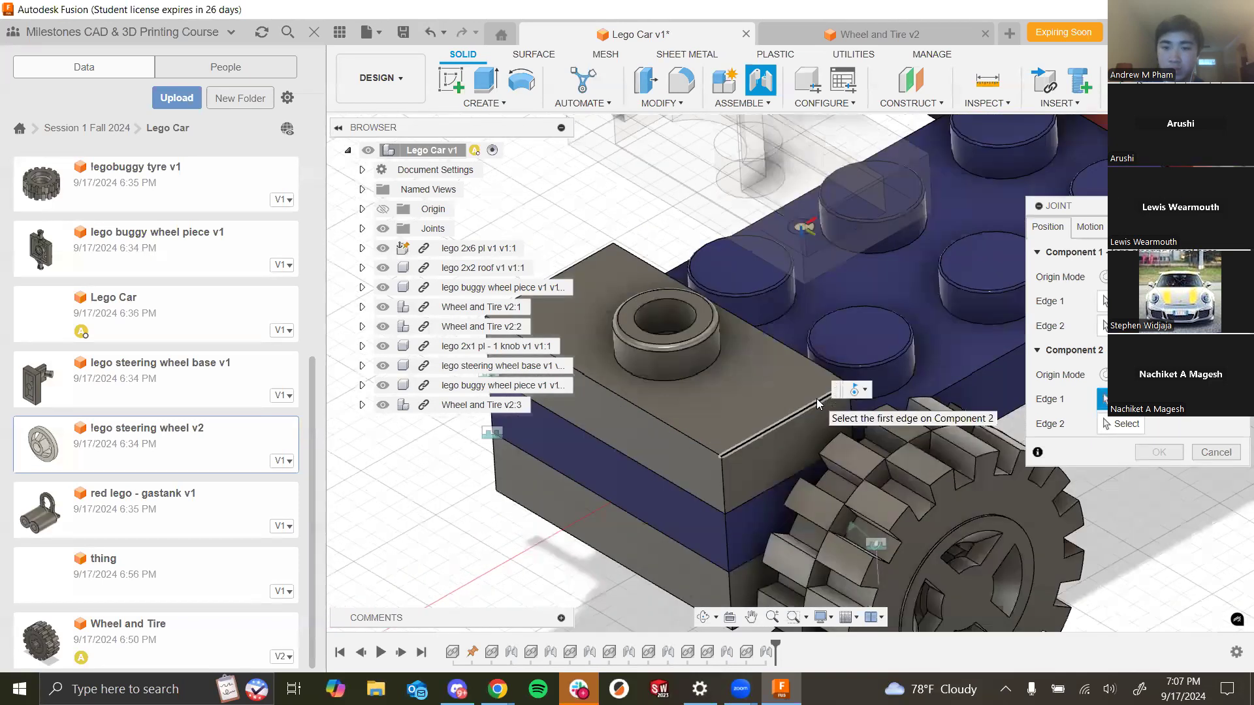
{"action": "left_click", "coordinate": [810, 368]}
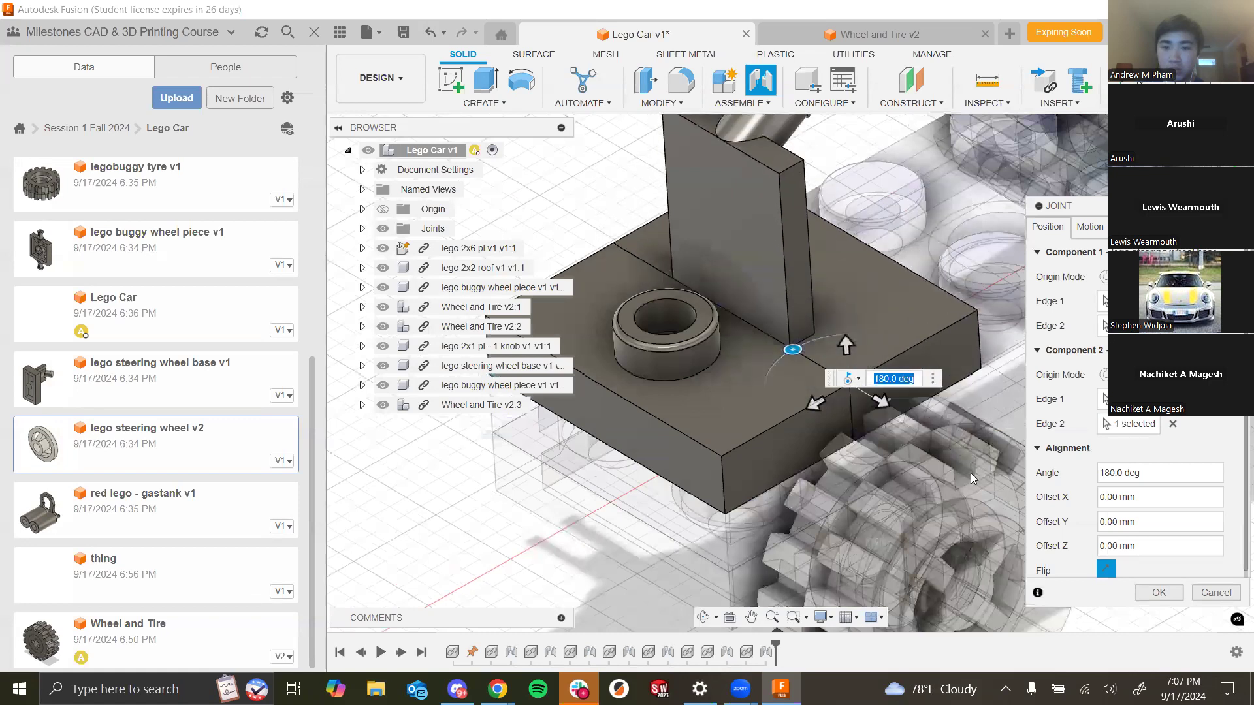
{"action": "left_click", "coordinate": [1090, 227]}
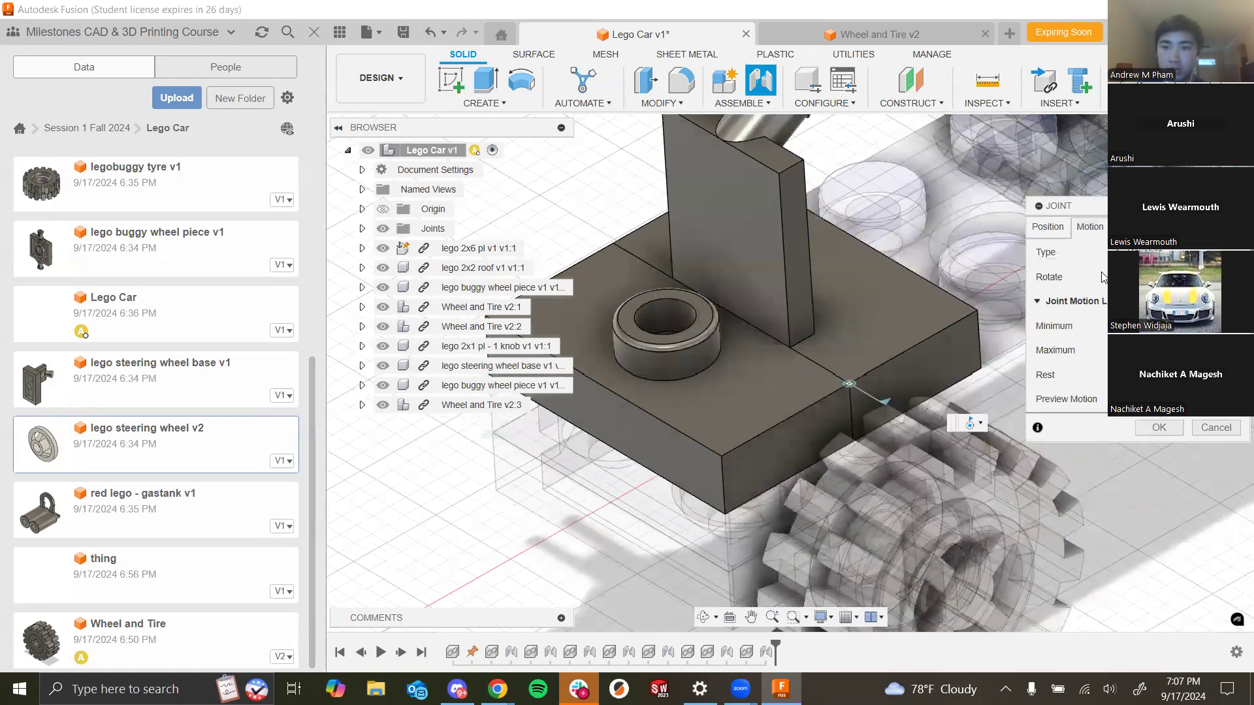
{"action": "left_click", "coordinate": [1125, 252]}
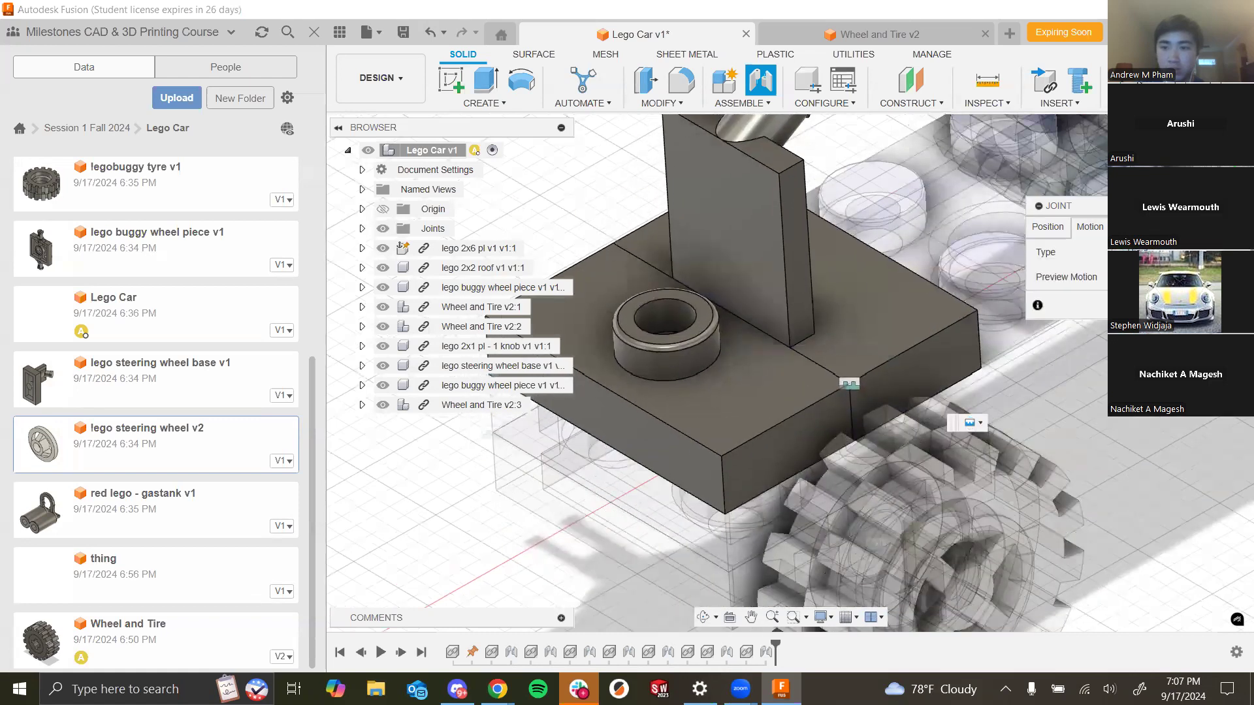
{"action": "left_click", "coordinate": [1159, 306]}
- Insert the lego 2x4 plate into the assembly, rotate it 90 degrees and move it 4 mm before placing it
{"action": "scroll", "coordinate": [1018, 490], "scroll_direction": "down", "scroll_amount": 3}
{"action": "scroll", "coordinate": [1095, 486], "scroll_direction": "down", "scroll_amount": 3}
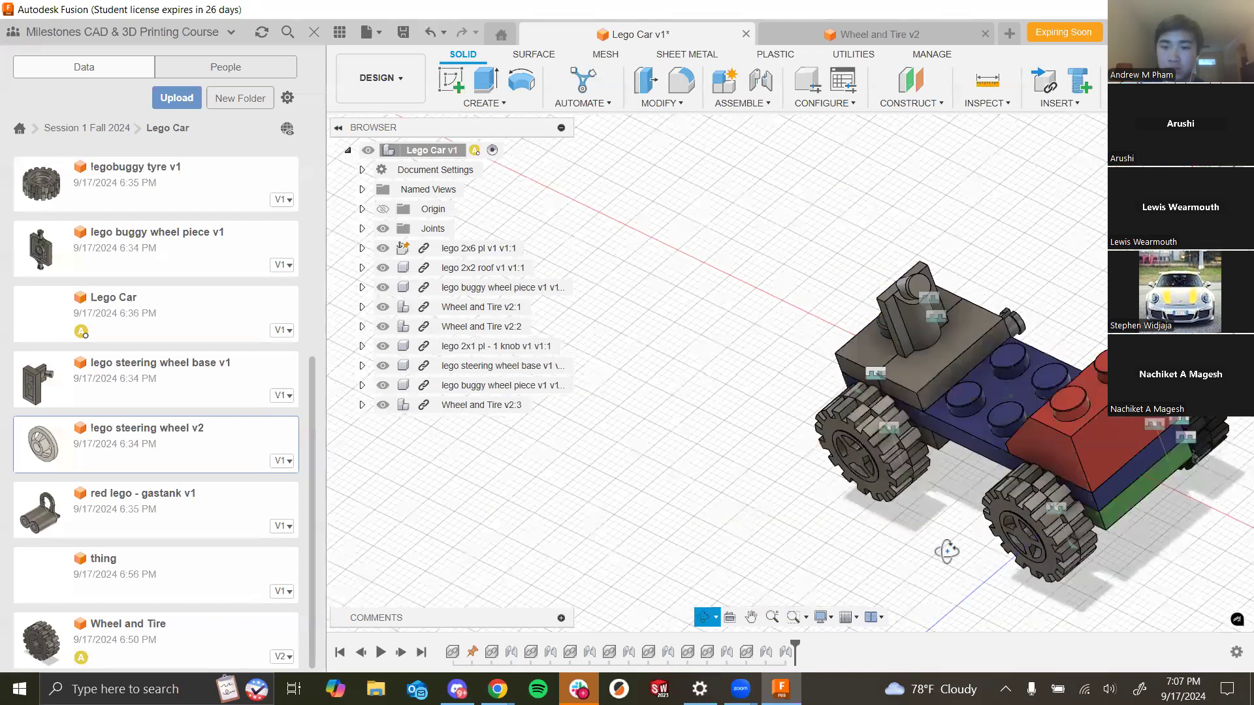
{"action": "middle_click_drag", "start_coordinate": [1095, 487], "coordinate": [1072, 349], "text": "shift"}
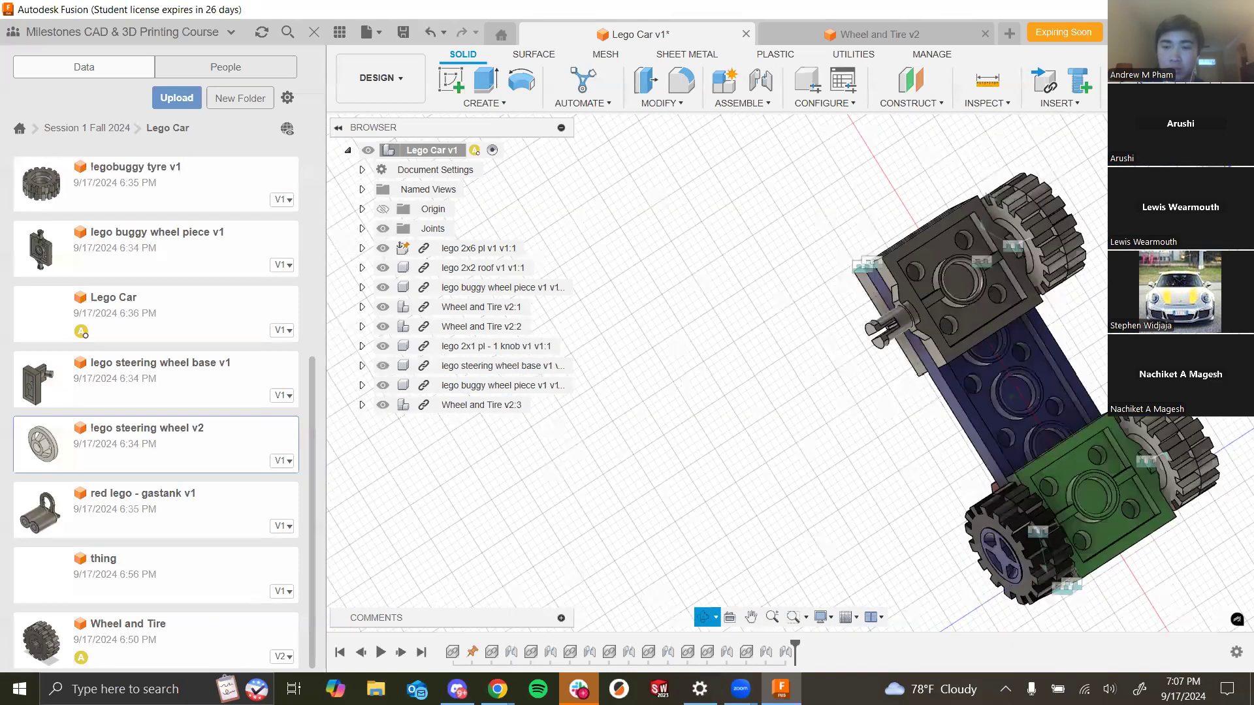
{"action": "middle_click_drag", "start_coordinate": [1070, 445], "coordinate": [1135, 446], "text": "shift"}
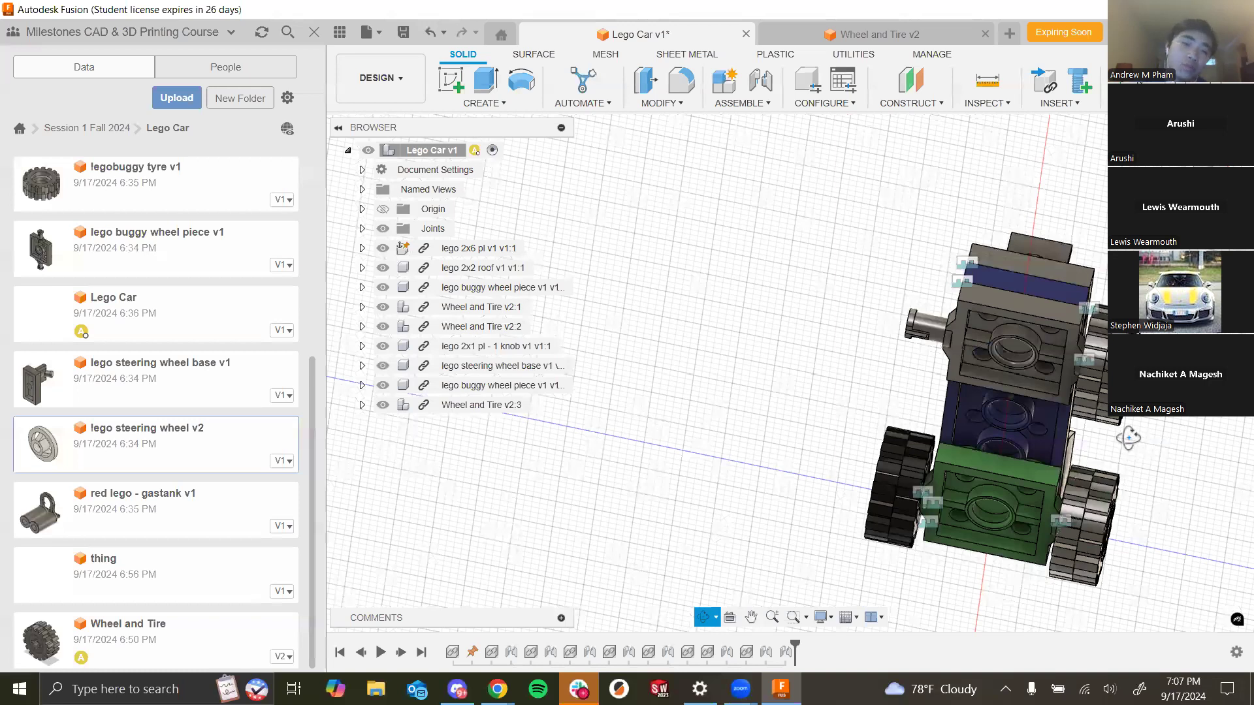
{"action": "left_click_drag", "start_coordinate": [1081, 428], "coordinate": [973, 461]}
{"action": "middle_click_drag", "start_coordinate": [973, 461], "coordinate": [925, 551], "text": "shift"}
{"action": "scroll", "coordinate": [75, 390], "scroll_direction": "up", "scroll_amount": 5}
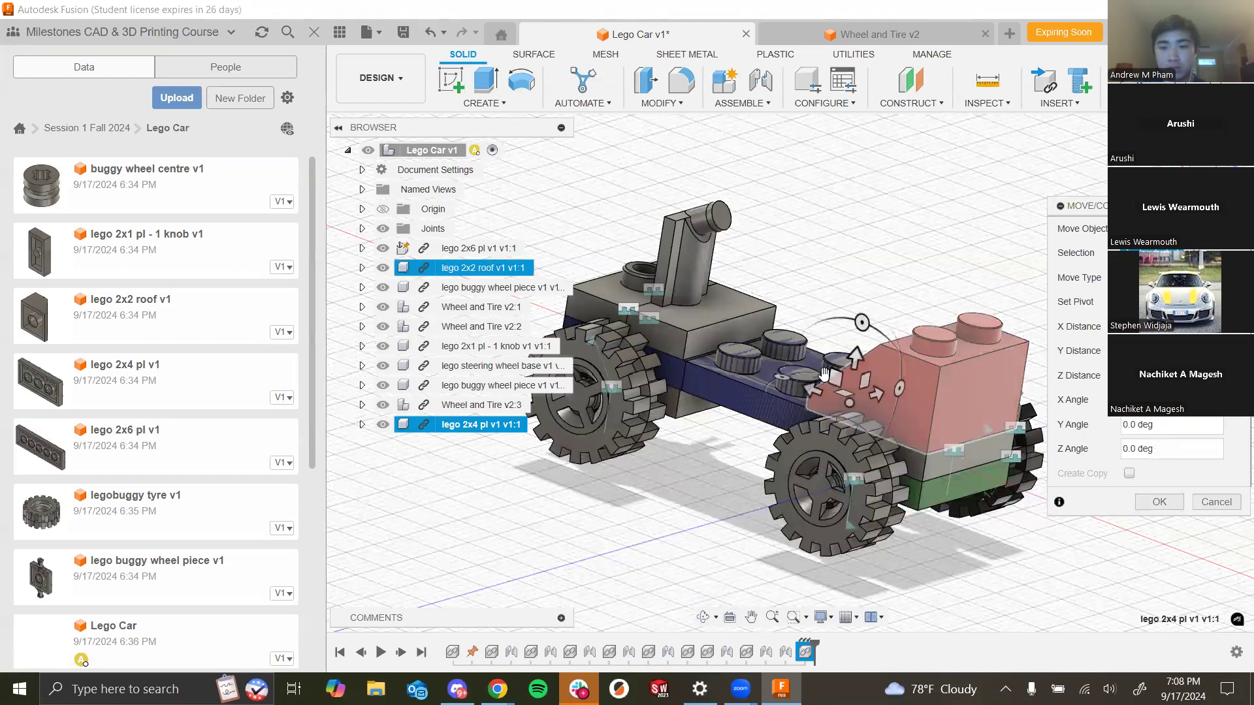
{"action": "left_click_drag", "start_coordinate": [783, 377], "coordinate": [824, 411]}
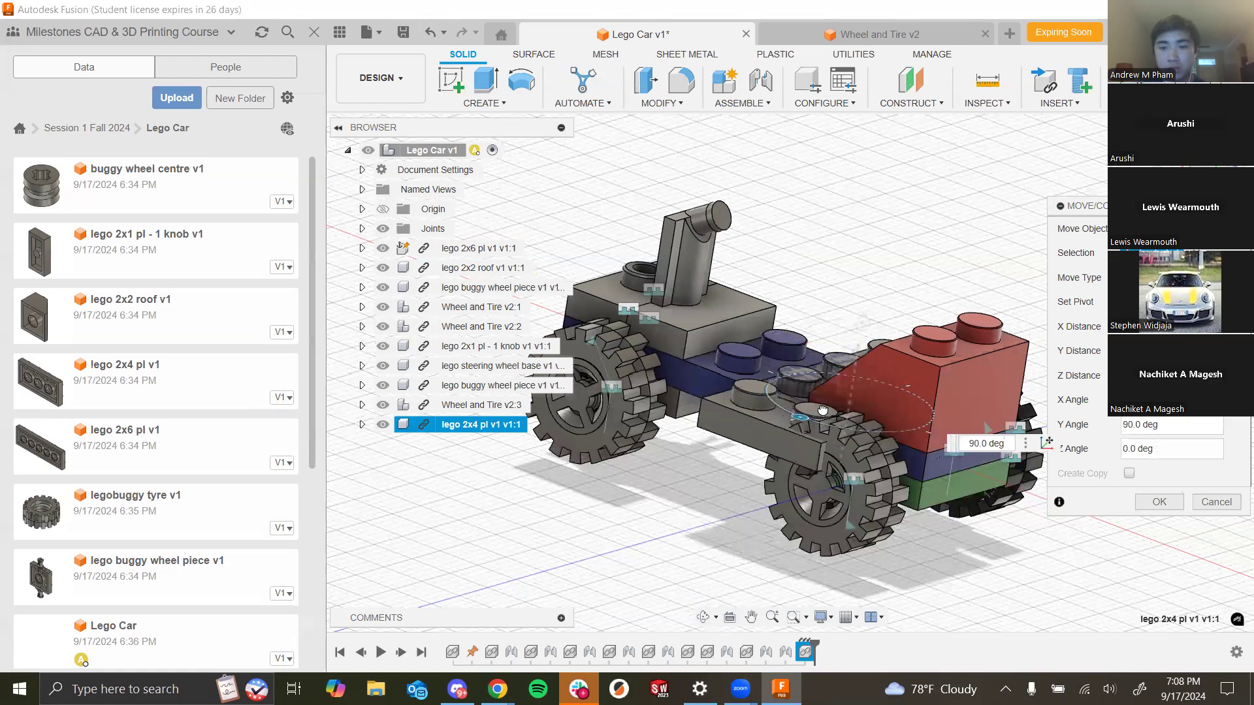
{"action": "left_click_drag", "start_coordinate": [857, 360], "coordinate": [773, 437]}
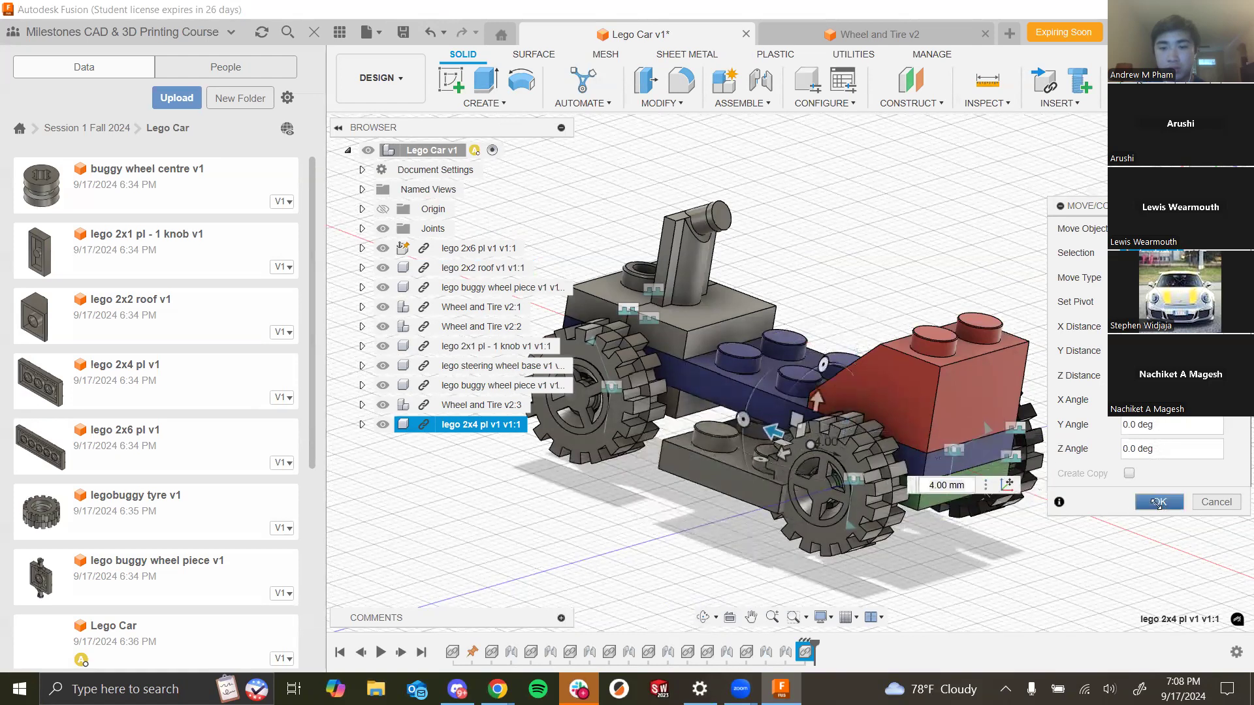
{"action": "left_click", "coordinate": [1154, 503]}
- Joint the 2x4 plate to the underside of the car body by matching their edges
{"action": "middle_click_drag", "start_coordinate": [890, 526], "coordinate": [981, 510], "text": "shift"}
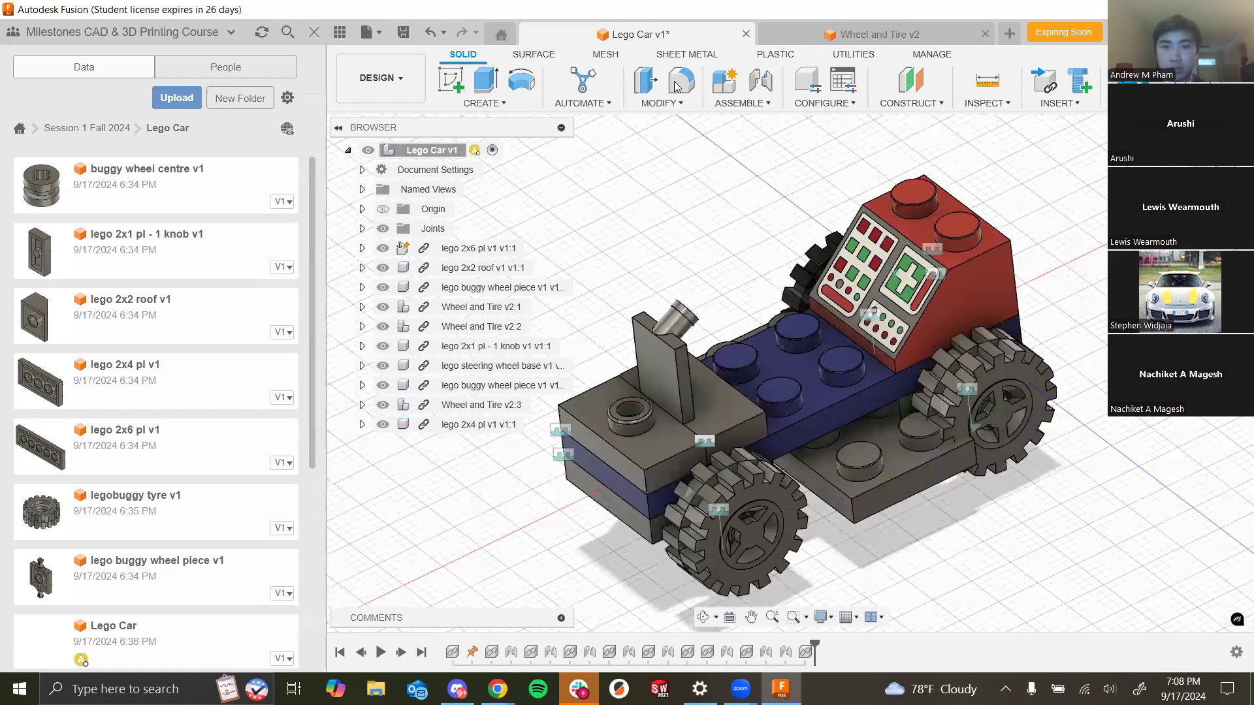
{"action": "left_click", "coordinate": [756, 93]}
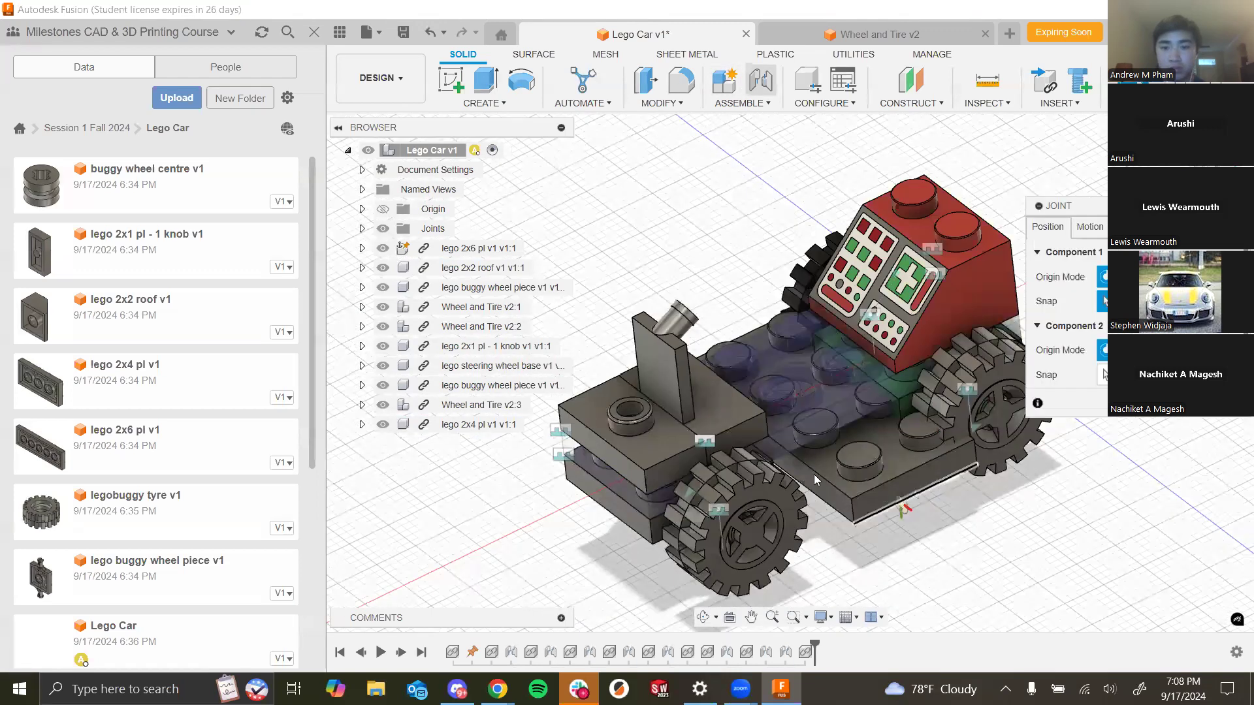
{"action": "middle_click_drag", "start_coordinate": [914, 582], "coordinate": [864, 490], "text": "shift"}
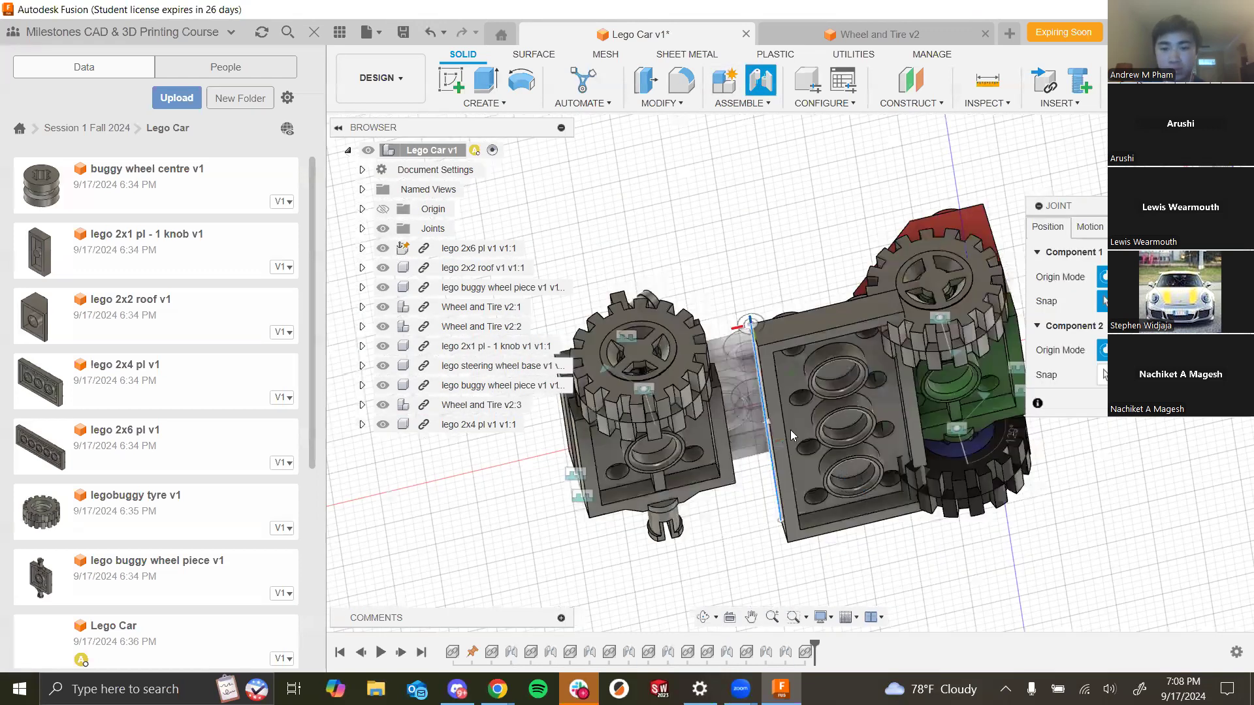
{"action": "scroll", "coordinate": [790, 430], "scroll_direction": "up", "scroll_amount": 6}
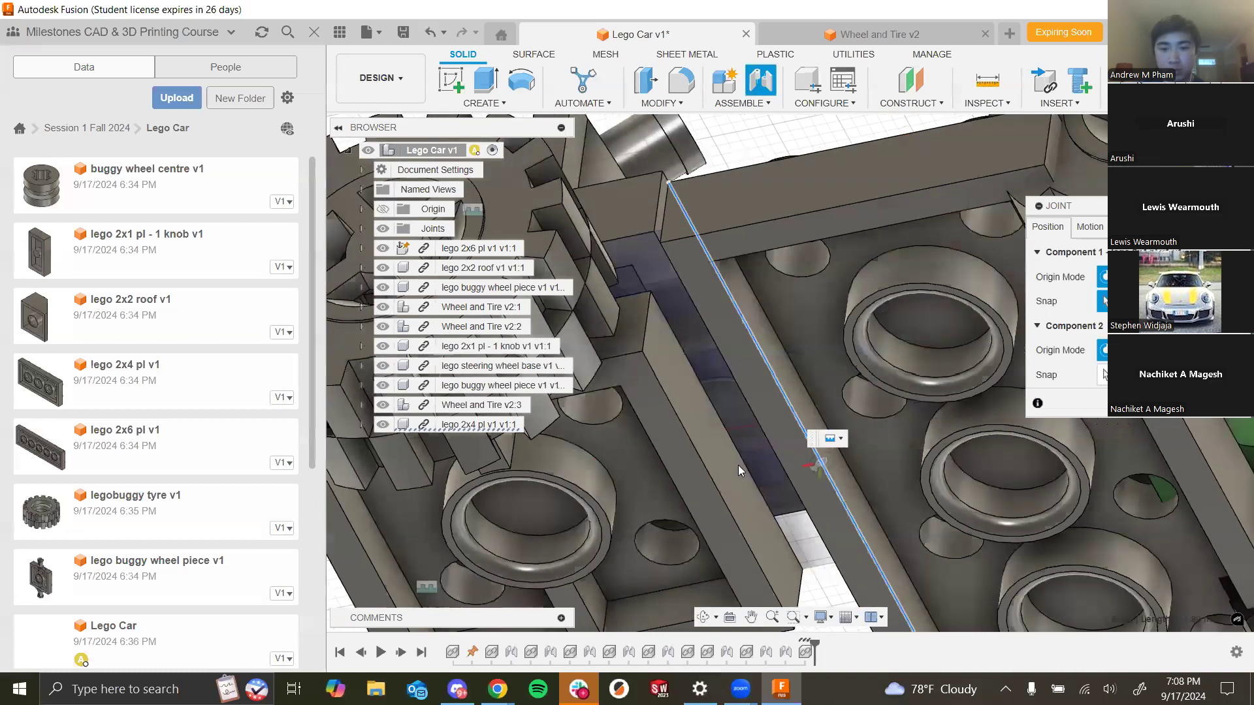
{"action": "left_click", "coordinate": [748, 472]}
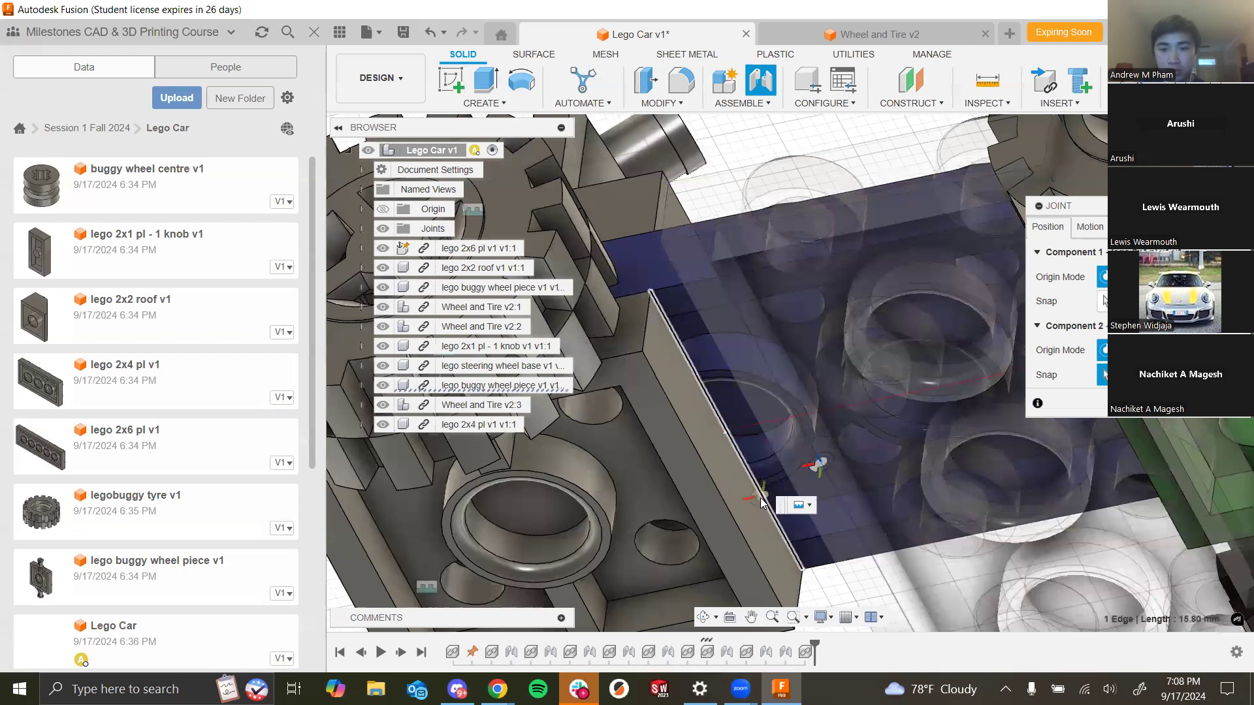
{"action": "scroll", "coordinate": [751, 483], "scroll_direction": "down", "scroll_amount": 3}
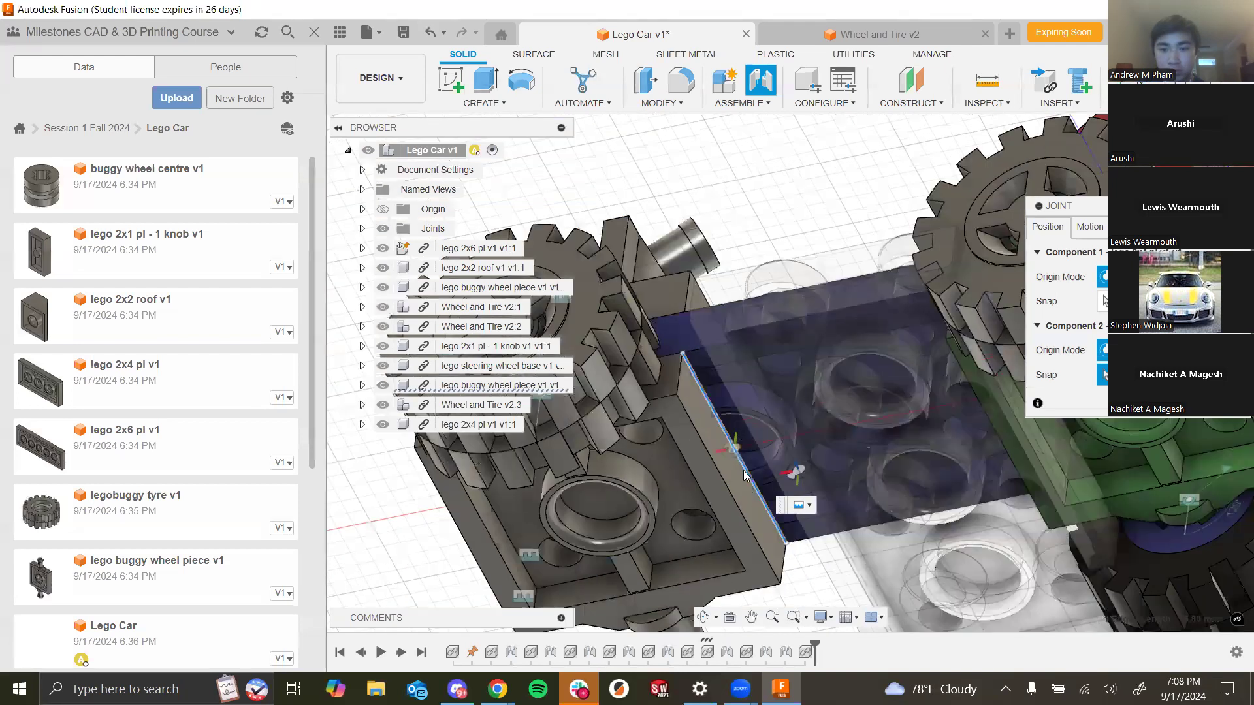
{"action": "left_click", "coordinate": [744, 475]}
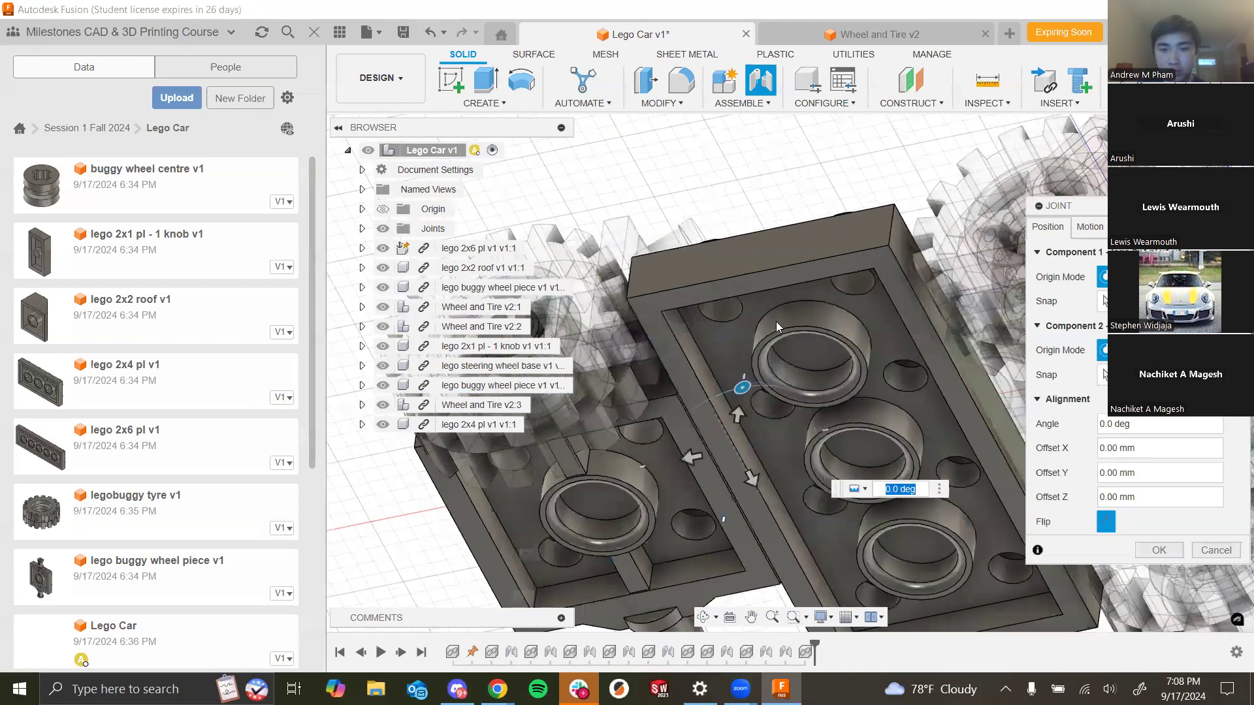
{"action": "scroll", "coordinate": [784, 309], "scroll_direction": "down", "scroll_amount": 5}
{"action": "key", "text": "Return"}
- Insert a fourth Wheel and Tire into the assembly and rotate it -180 degrees
{"action": "middle_click_drag", "start_coordinate": [895, 484], "coordinate": [1018, 568], "text": "shift"}
{"action": "scroll", "coordinate": [892, 440], "scroll_direction": "up", "scroll_amount": 3}
{"action": "middle_click_drag", "start_coordinate": [894, 443], "coordinate": [1033, 539], "text": "shift"}
{"action": "middle_click_drag", "start_coordinate": [939, 378], "coordinate": [947, 411], "text": "shift"}
{"action": "scroll", "coordinate": [946, 411], "scroll_direction": "down", "scroll_amount": 3}
{"action": "middle_click_drag", "start_coordinate": [908, 225], "coordinate": [941, 278]}
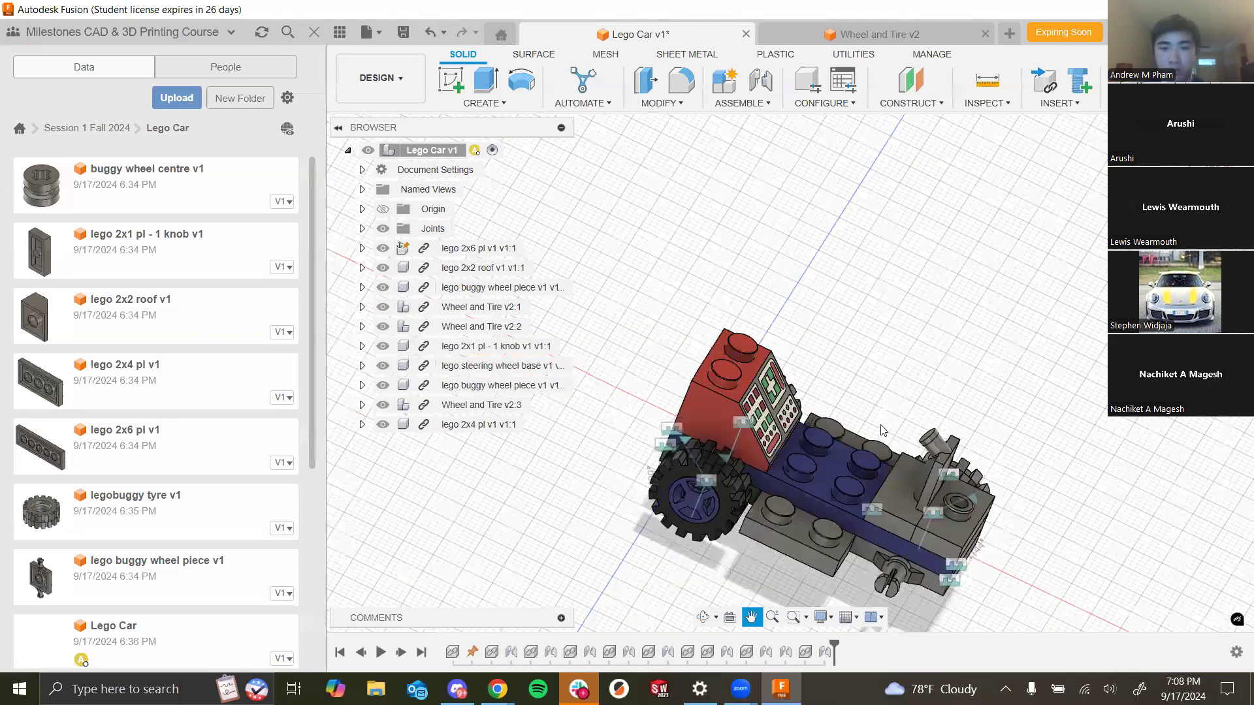
{"action": "scroll", "coordinate": [110, 467], "scroll_direction": "down", "scroll_amount": 5}
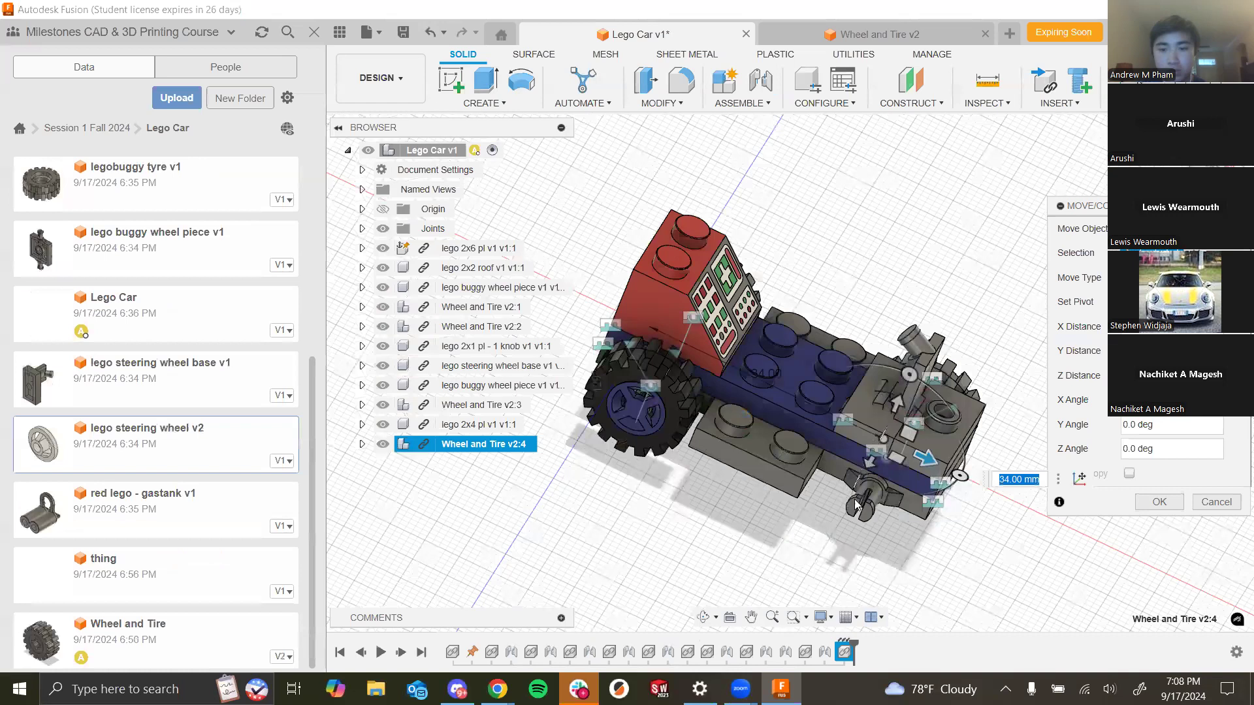
{"action": "left_click_drag", "start_coordinate": [927, 573], "coordinate": [763, 490]}
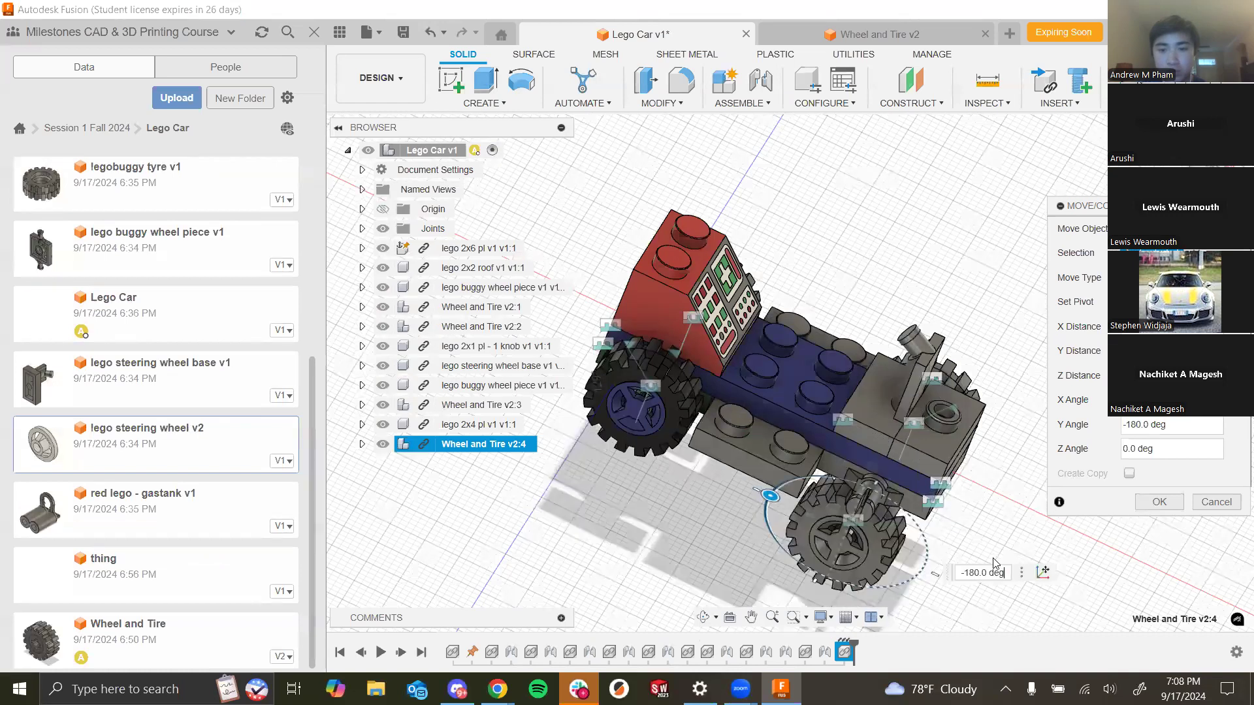
- Joint the fourth wheel's hub centre to the axle of the remaining buggy wheel piece
{"action": "left_click", "coordinate": [769, 94]}
{"action": "scroll", "coordinate": [828, 384], "scroll_direction": "up", "scroll_amount": 5}
{"action": "left_click", "coordinate": [836, 380]}
{"action": "scroll", "coordinate": [849, 490], "scroll_direction": "down", "scroll_amount": 3}
{"action": "scroll", "coordinate": [849, 497], "scroll_direction": "down", "scroll_amount": 3}
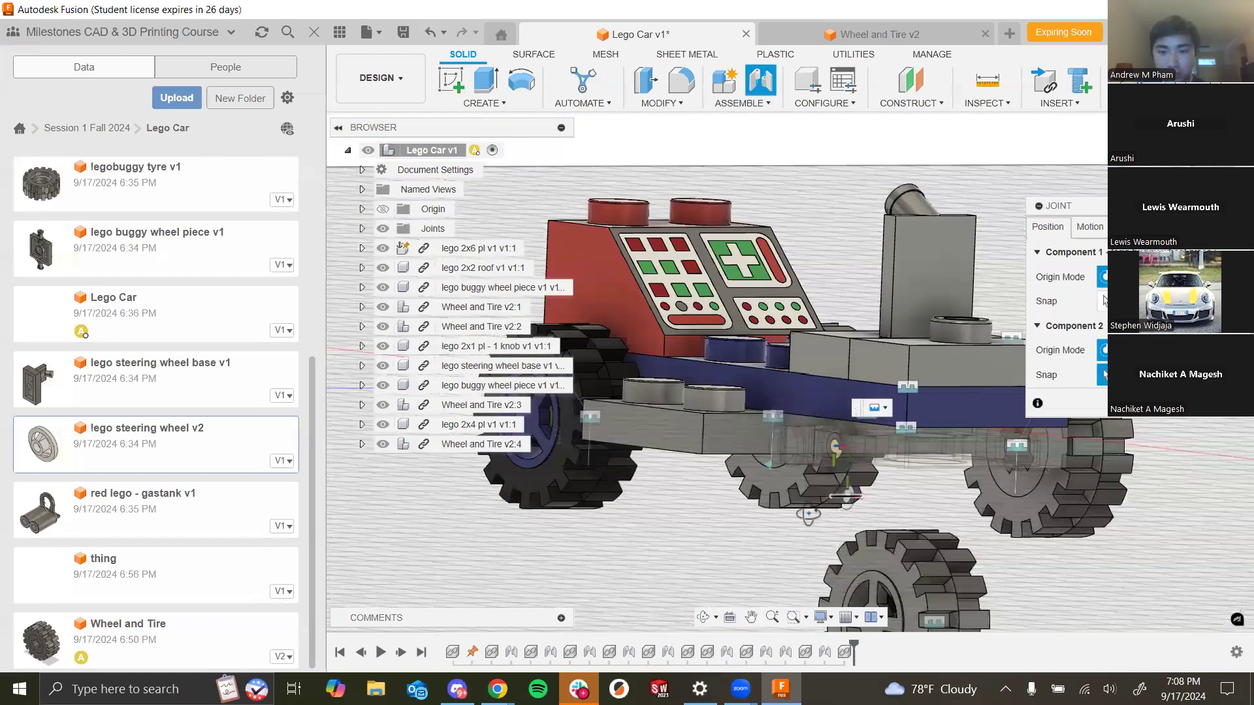
{"action": "scroll", "coordinate": [759, 552], "scroll_direction": "up", "scroll_amount": 5}
{"action": "scroll", "coordinate": [810, 552], "scroll_direction": "up", "scroll_amount": 2}
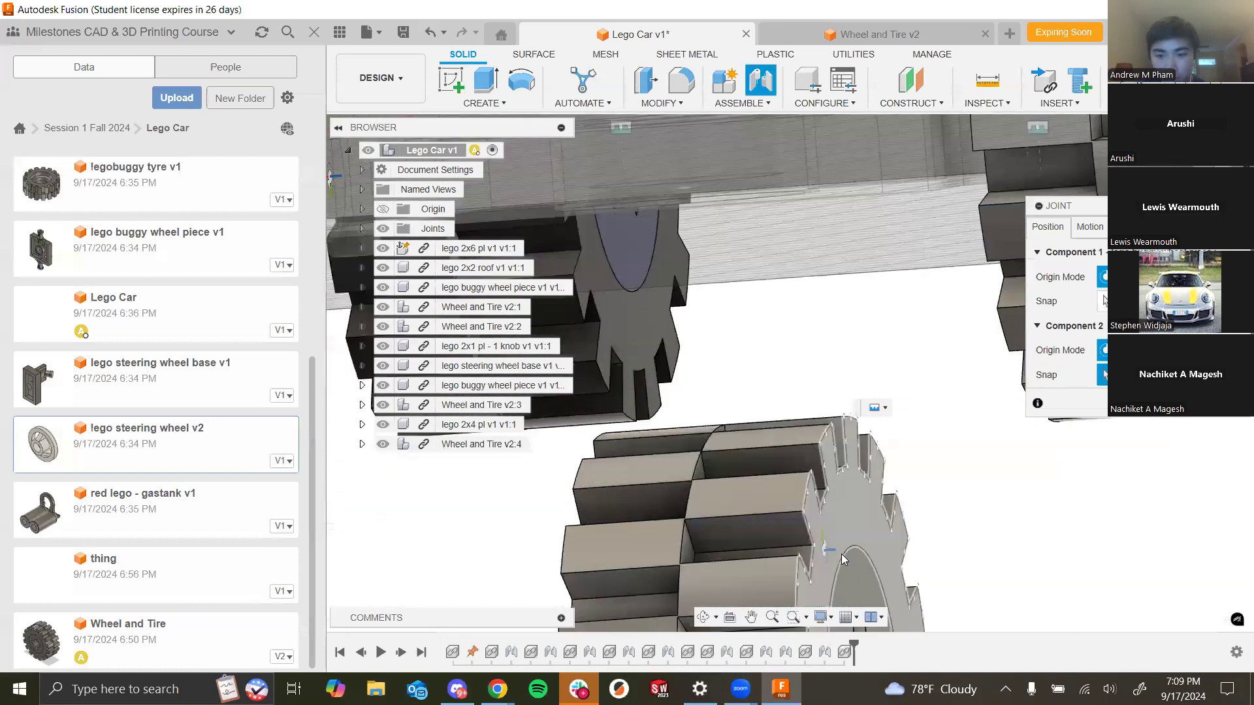
{"action": "scroll", "coordinate": [789, 510], "scroll_direction": "down", "scroll_amount": 5}
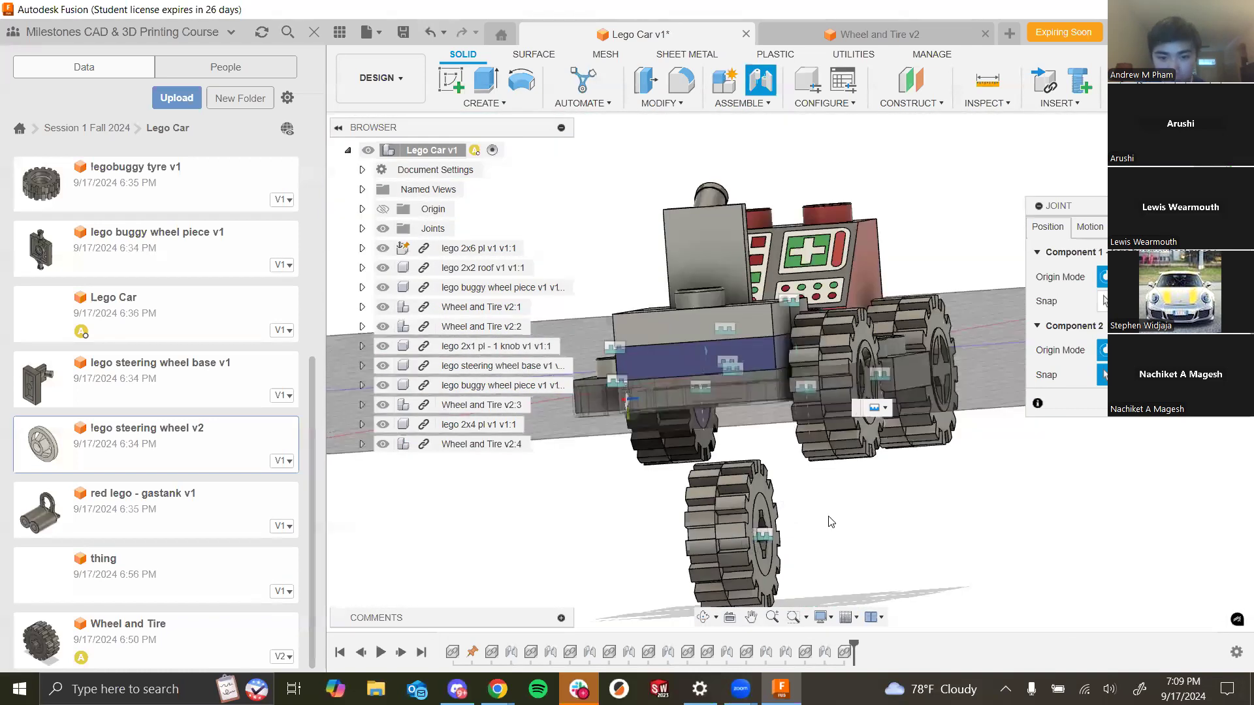
{"action": "middle_click_drag", "start_coordinate": [828, 517], "coordinate": [743, 386], "text": "shift"}
{"action": "scroll", "coordinate": [745, 392], "scroll_direction": "up", "scroll_amount": 5}
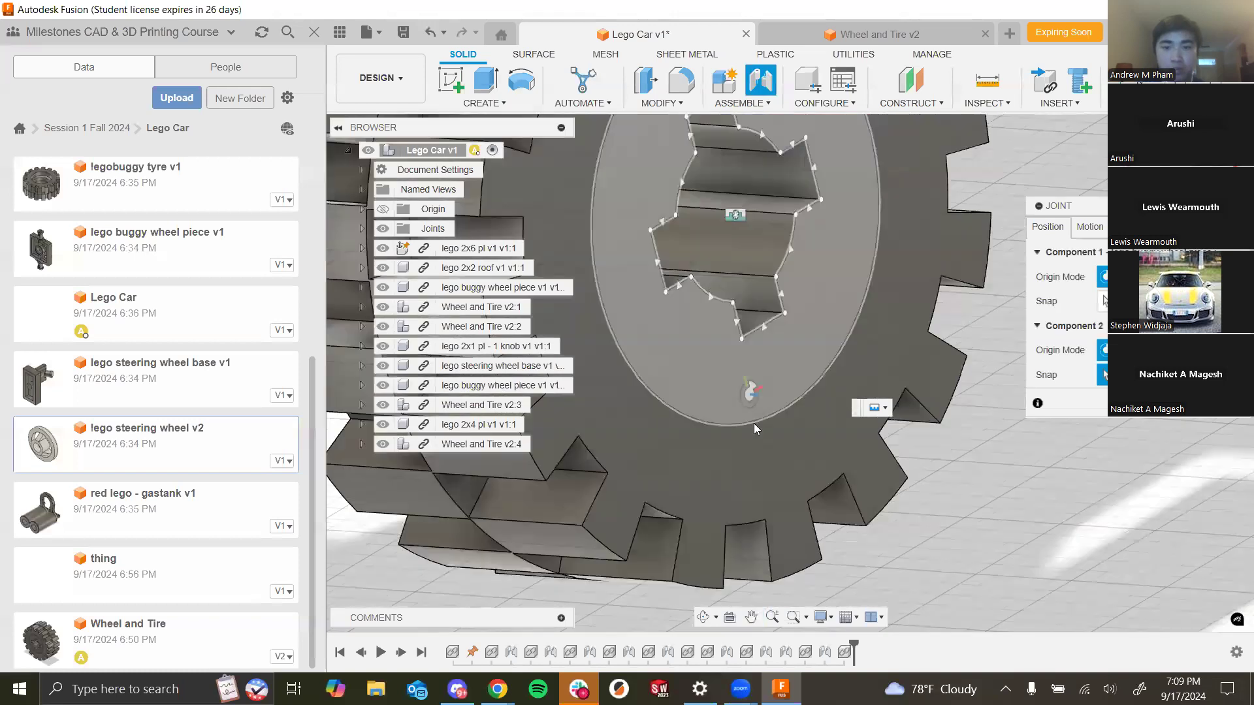
{"action": "left_click", "coordinate": [755, 426]}
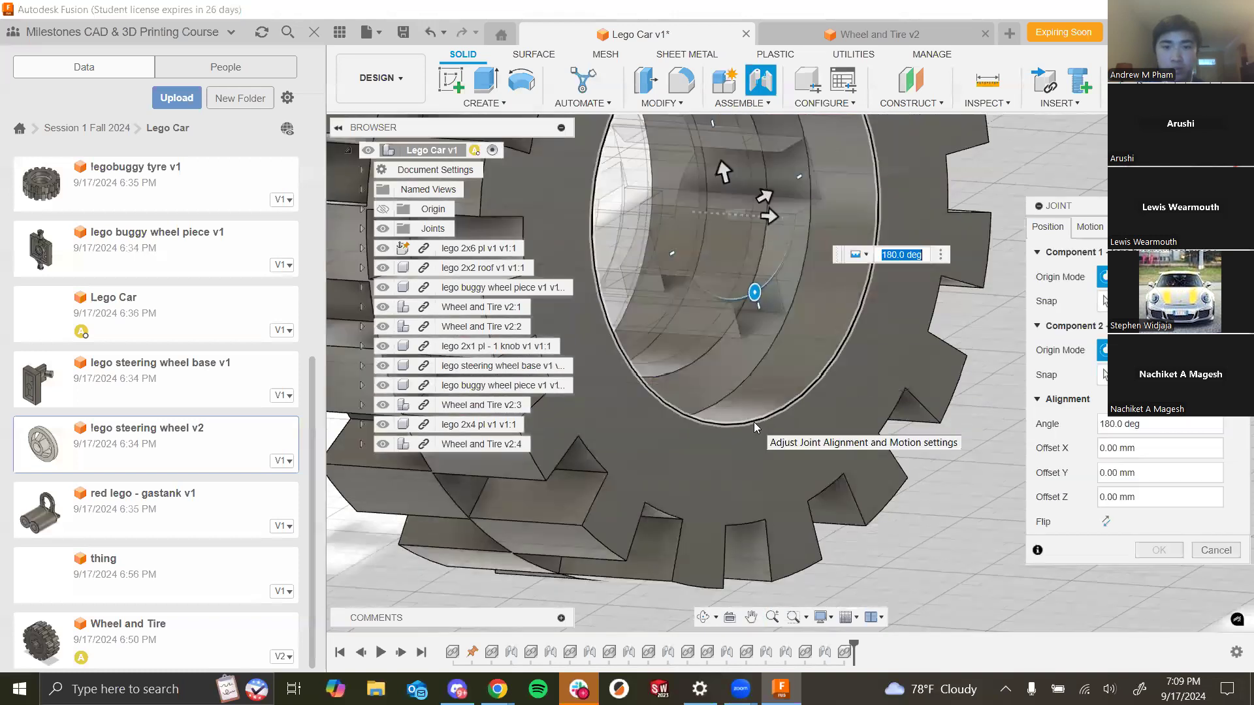
{"action": "scroll", "coordinate": [819, 501], "scroll_direction": "down", "scroll_amount": 5}
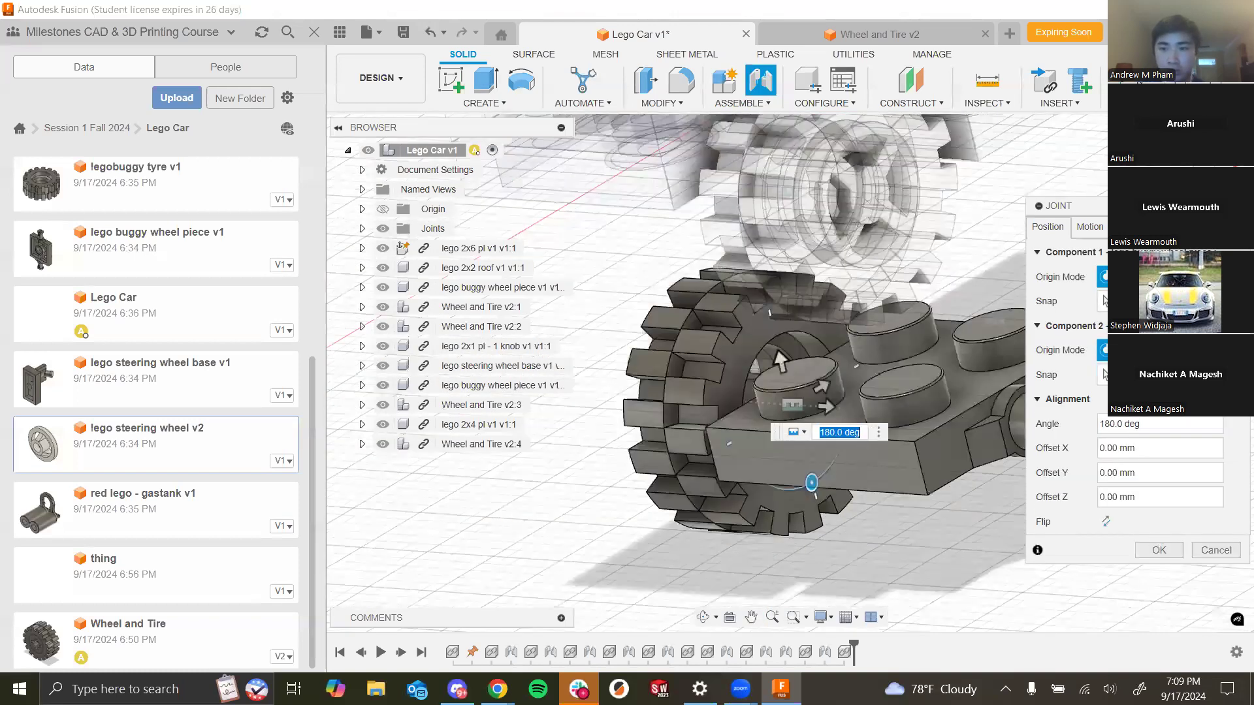
{"action": "scroll", "coordinate": [831, 513], "scroll_direction": "down", "scroll_amount": 2}
- Choose the motion type for that wheel joint and finish the joint
{"action": "left_click", "coordinate": [1090, 227]}
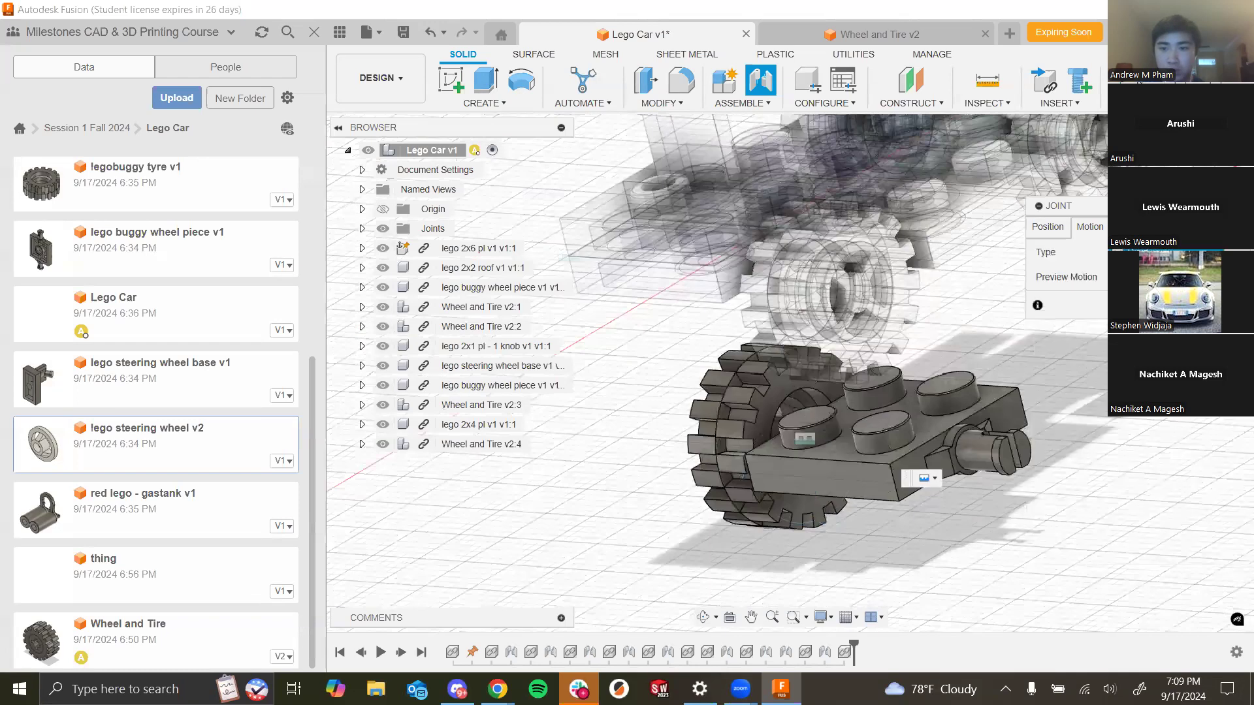
{"action": "left_click", "coordinate": [1129, 252]}
{"action": "left_click", "coordinate": [1162, 428]}
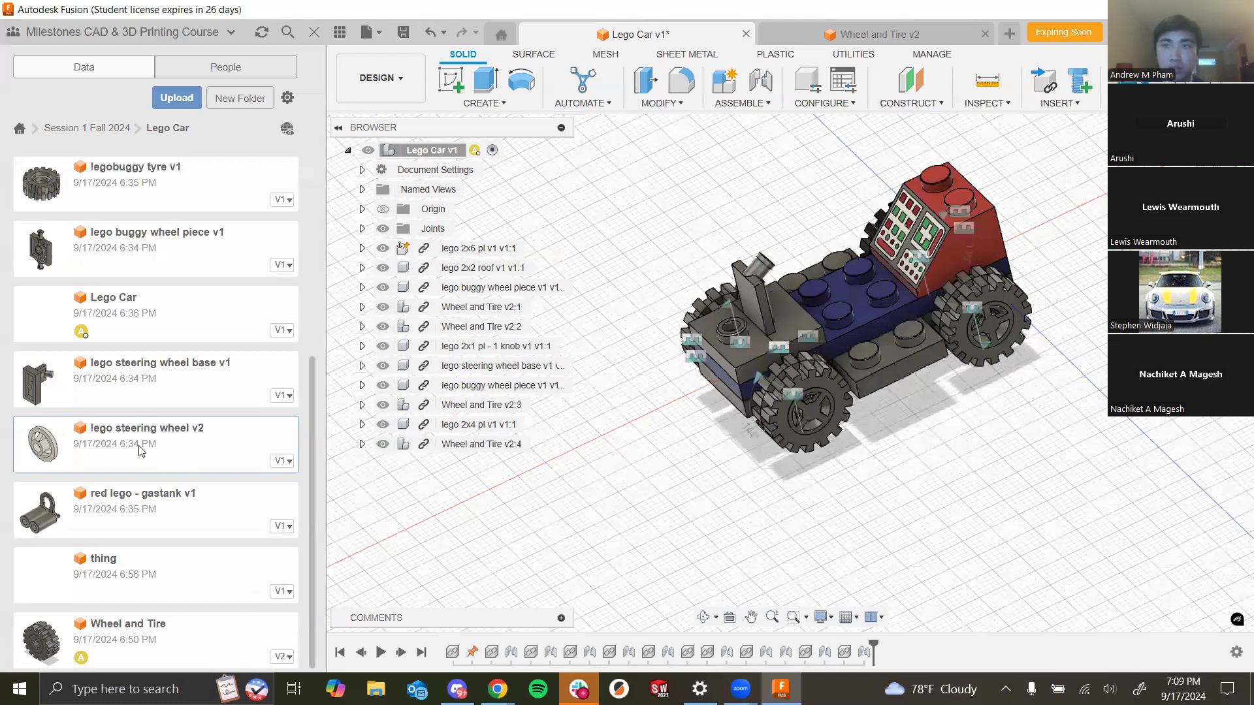
- Insert the lego steering wheel v2 component into the car assembly
{"action": "left_click_drag", "start_coordinate": [140, 450], "coordinate": [921, 495]}
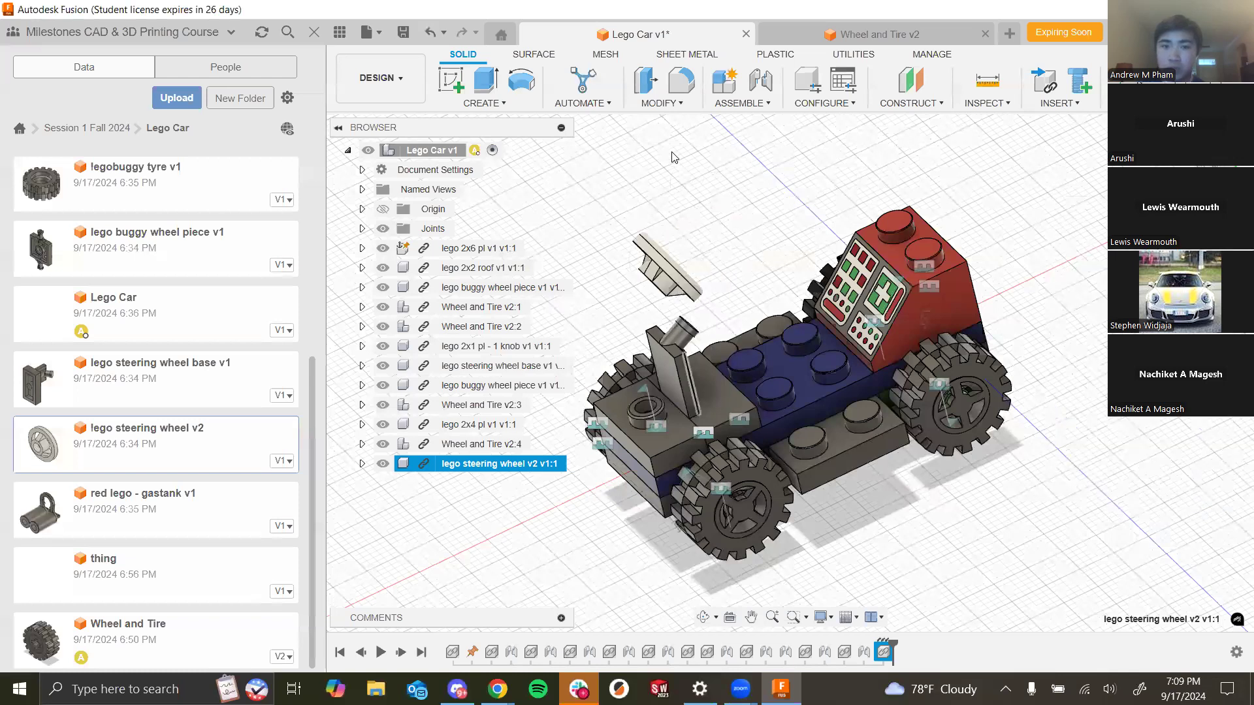
{"action": "scroll", "coordinate": [667, 329], "scroll_direction": "up", "scroll_amount": 5}
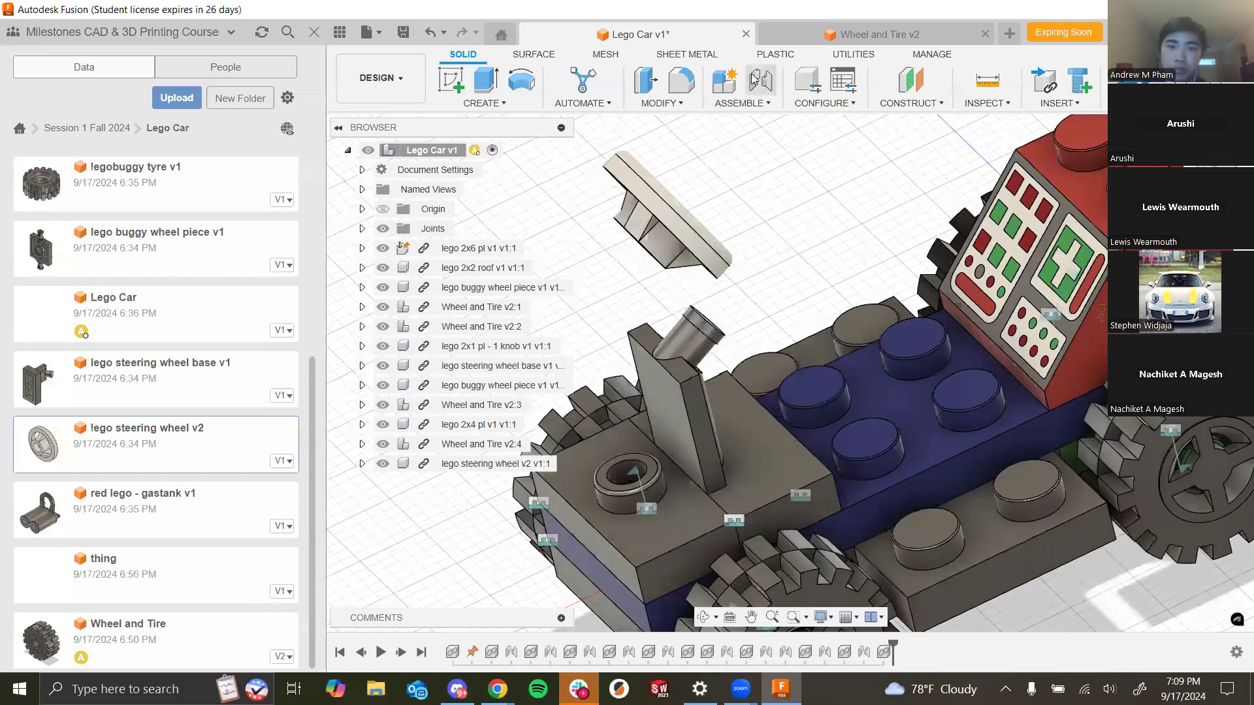
{"action": "scroll", "coordinate": [754, 321], "scroll_direction": "up", "scroll_amount": 4}
- Joint the steering wheel's hub onto the top of the steering base post
{"action": "middle_click_drag", "start_coordinate": [738, 302], "coordinate": [797, 286], "text": "shift"}
{"action": "scroll", "coordinate": [642, 285], "scroll_direction": "up", "scroll_amount": 3}
{"action": "middle_click_drag", "start_coordinate": [713, 369], "coordinate": [709, 566], "text": "shift"}
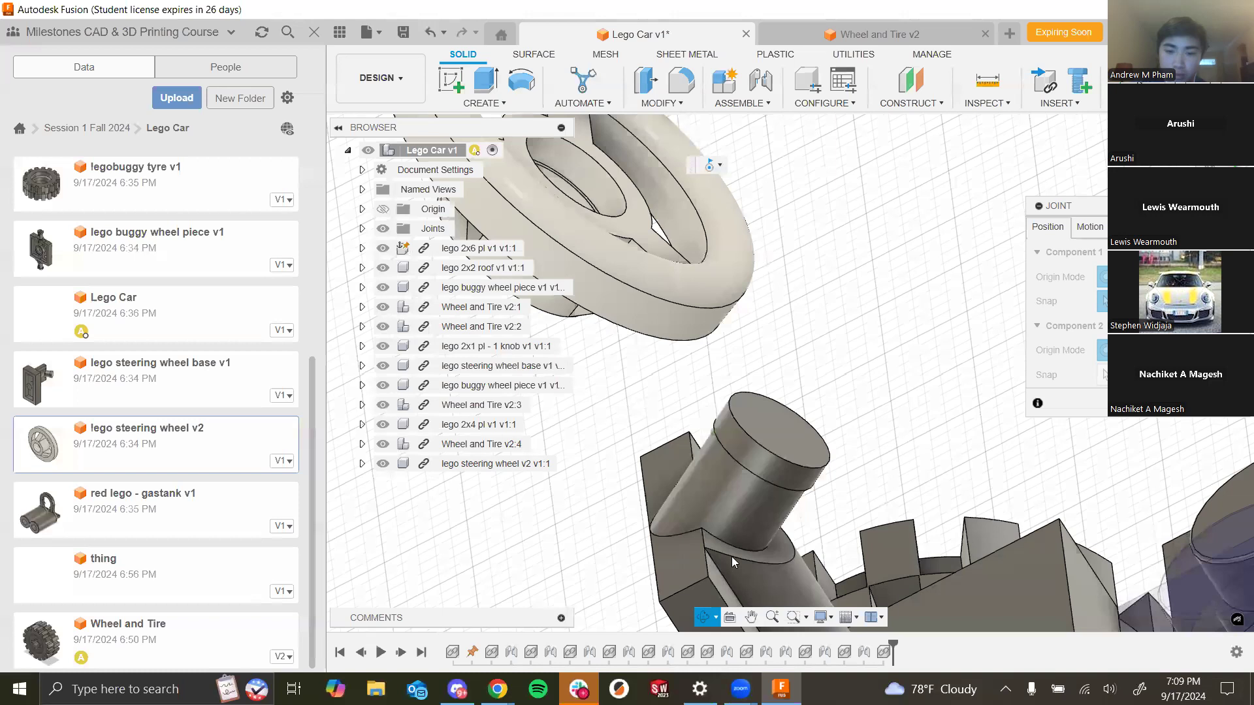
{"action": "left_click", "coordinate": [795, 427]}
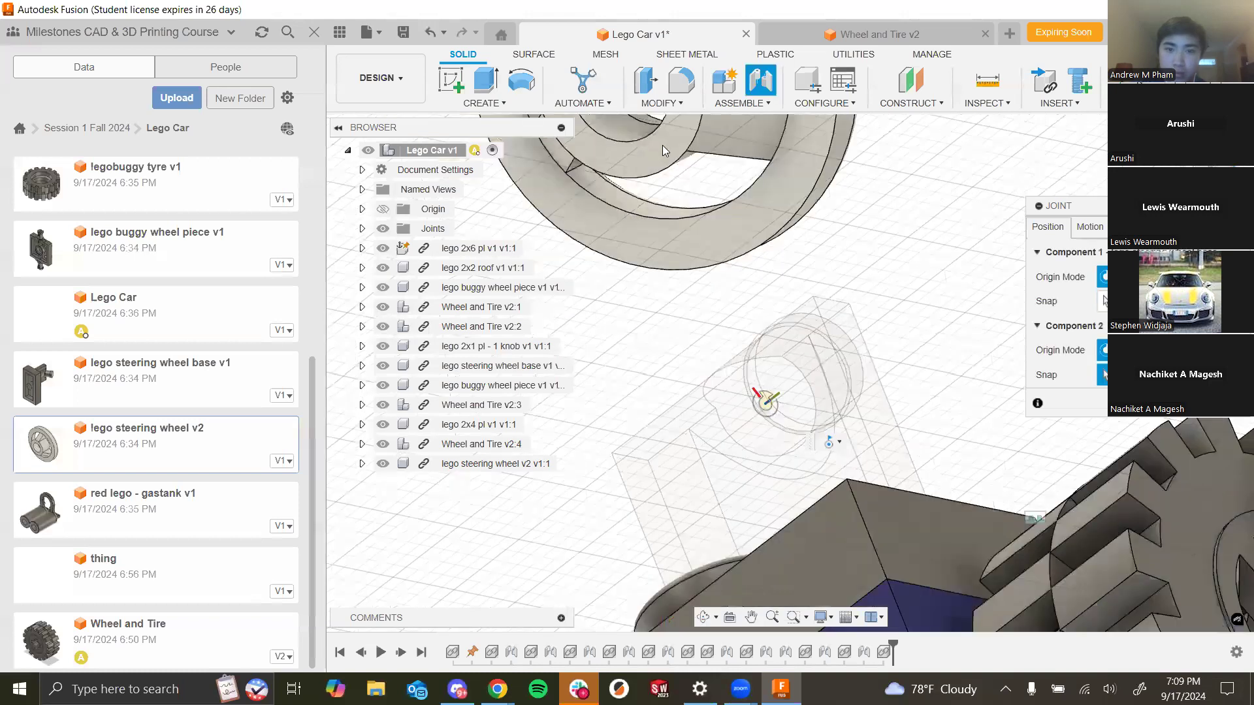
{"action": "left_click", "coordinate": [656, 146]}
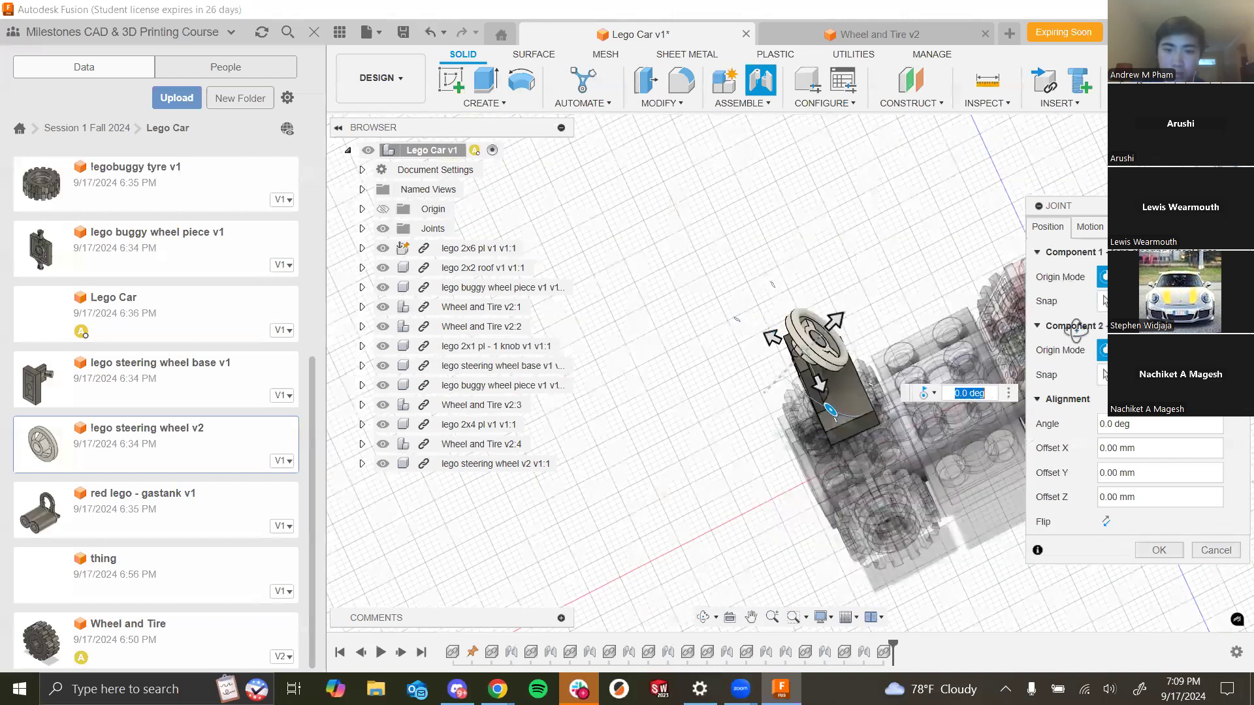
{"action": "key", "text": "Return"}
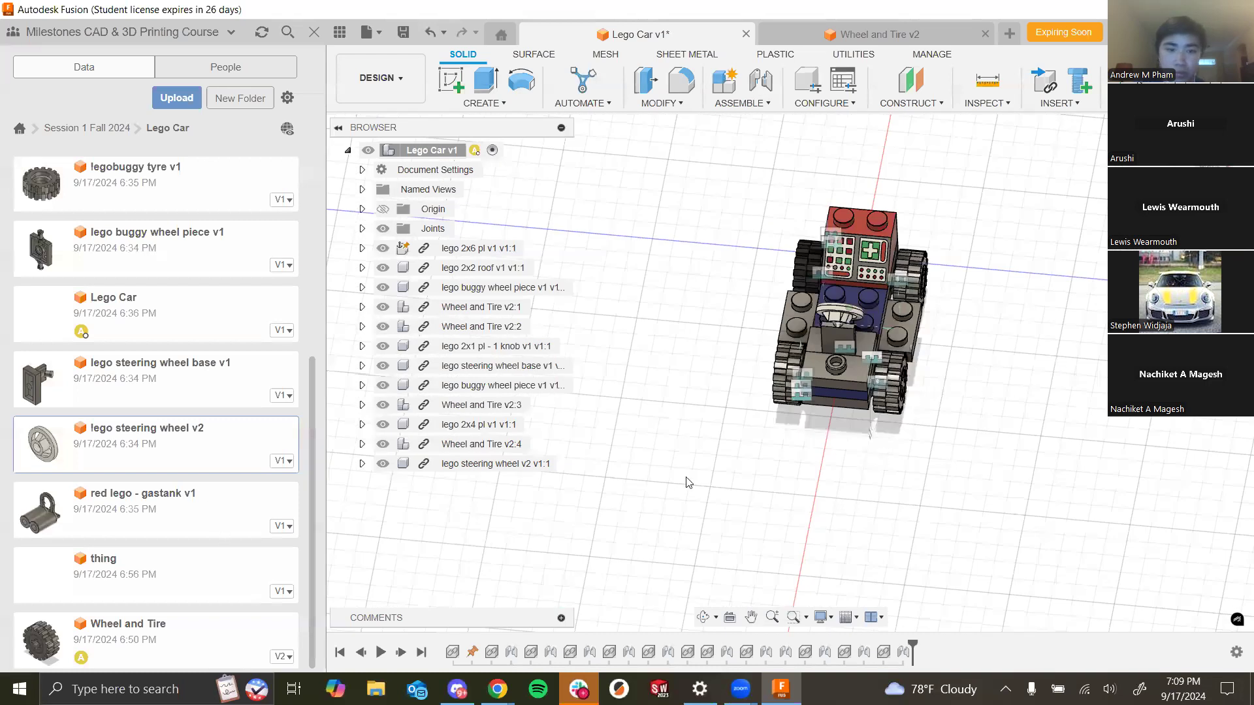
- Insert the red lego gastank into the assembly and rotate it -90 degrees before placing it
{"action": "scroll", "coordinate": [730, 468], "scroll_direction": "up", "scroll_amount": 2}
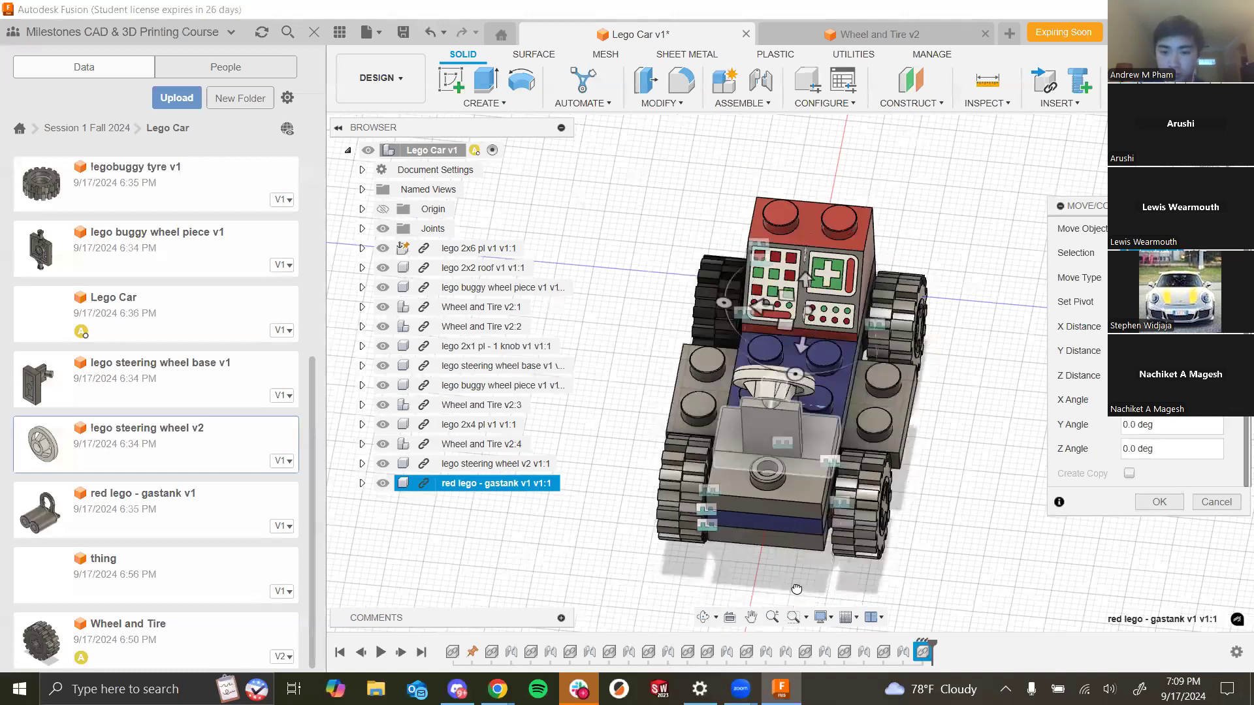
{"action": "scroll", "coordinate": [797, 586], "scroll_direction": "down", "scroll_amount": 2}
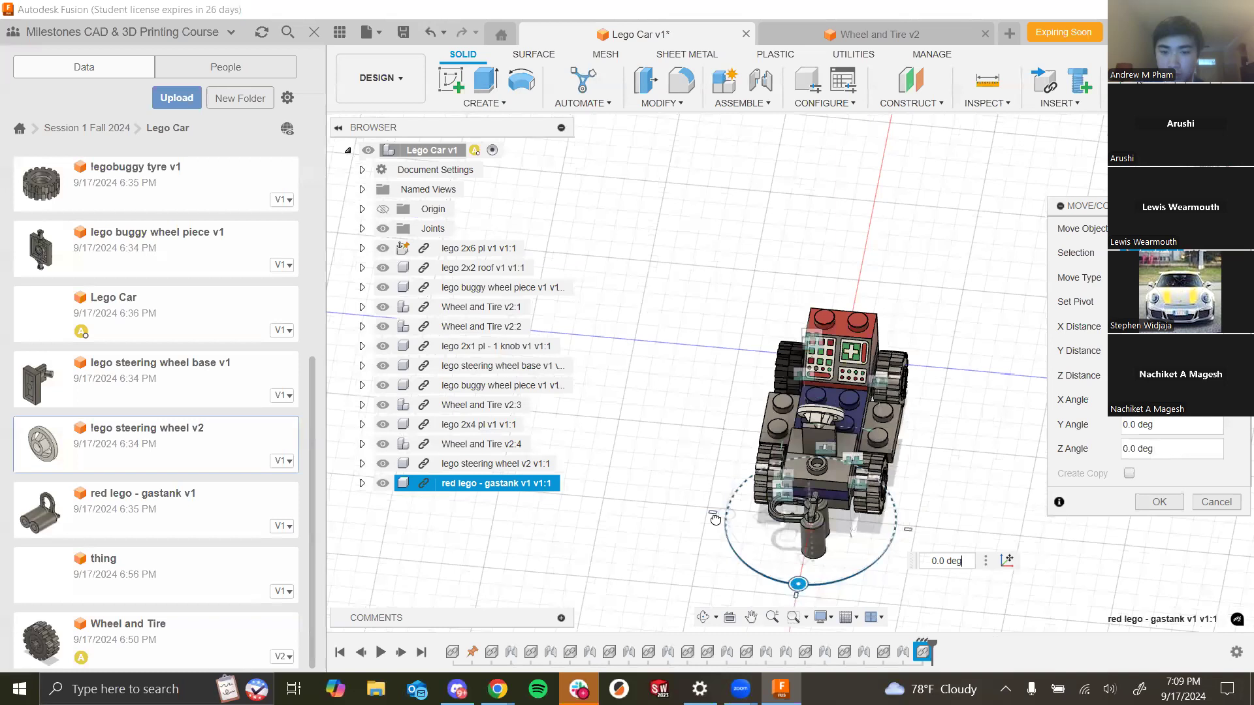
{"action": "left_click_drag", "start_coordinate": [716, 519], "coordinate": [724, 515]}
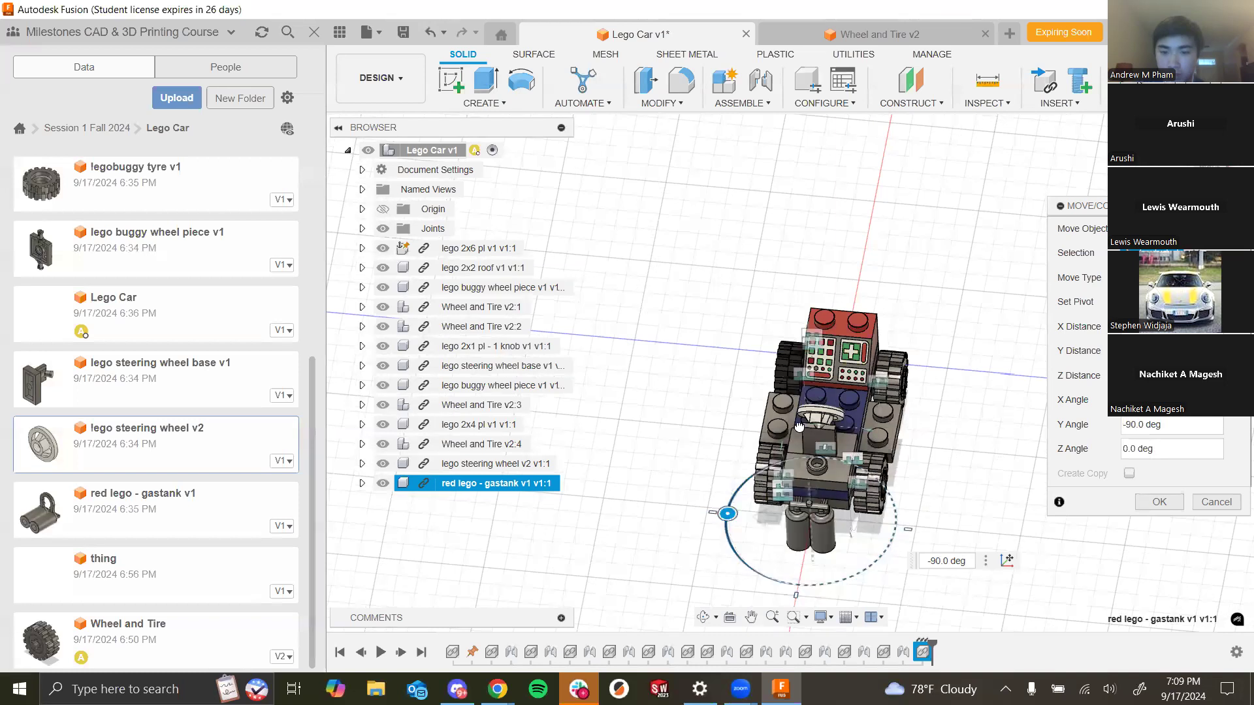
{"action": "left_click", "coordinate": [1160, 502]}
- Joint the red gastank onto the rear of the car's base plate with a -90 deg angle and finish the joint
{"action": "scroll", "coordinate": [846, 462], "scroll_direction": "up", "scroll_amount": 3}
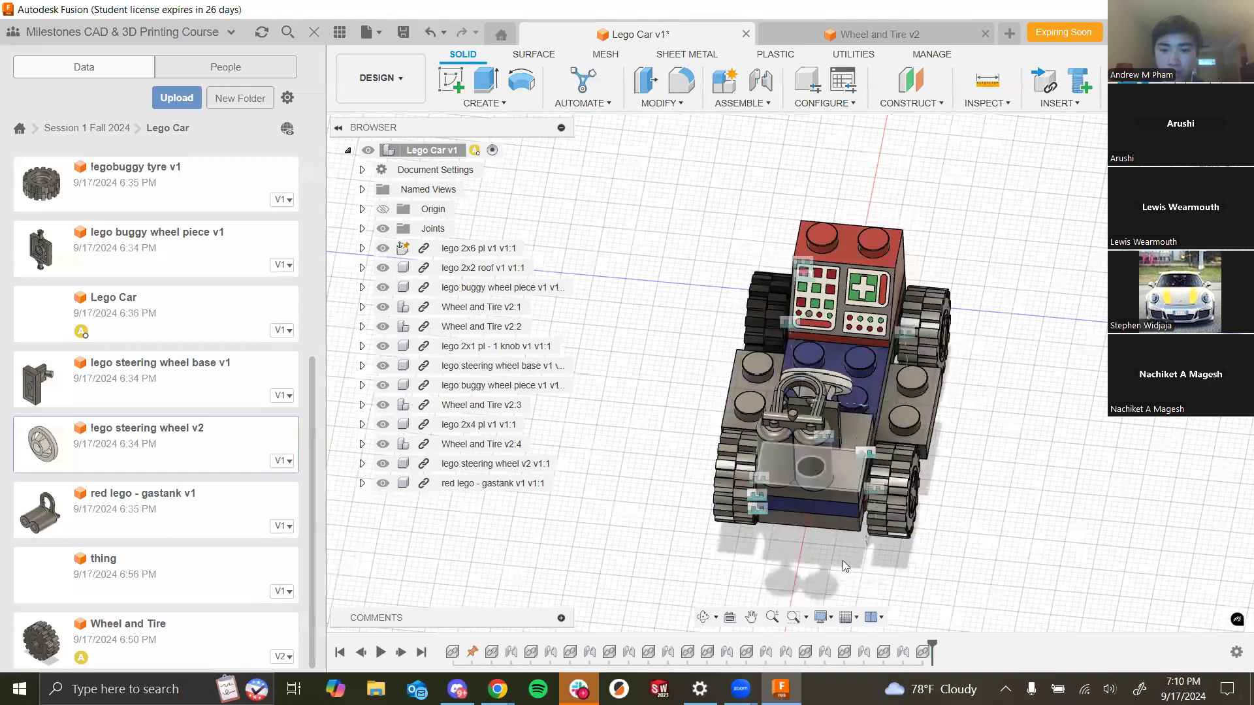
{"action": "key", "text": "j"}
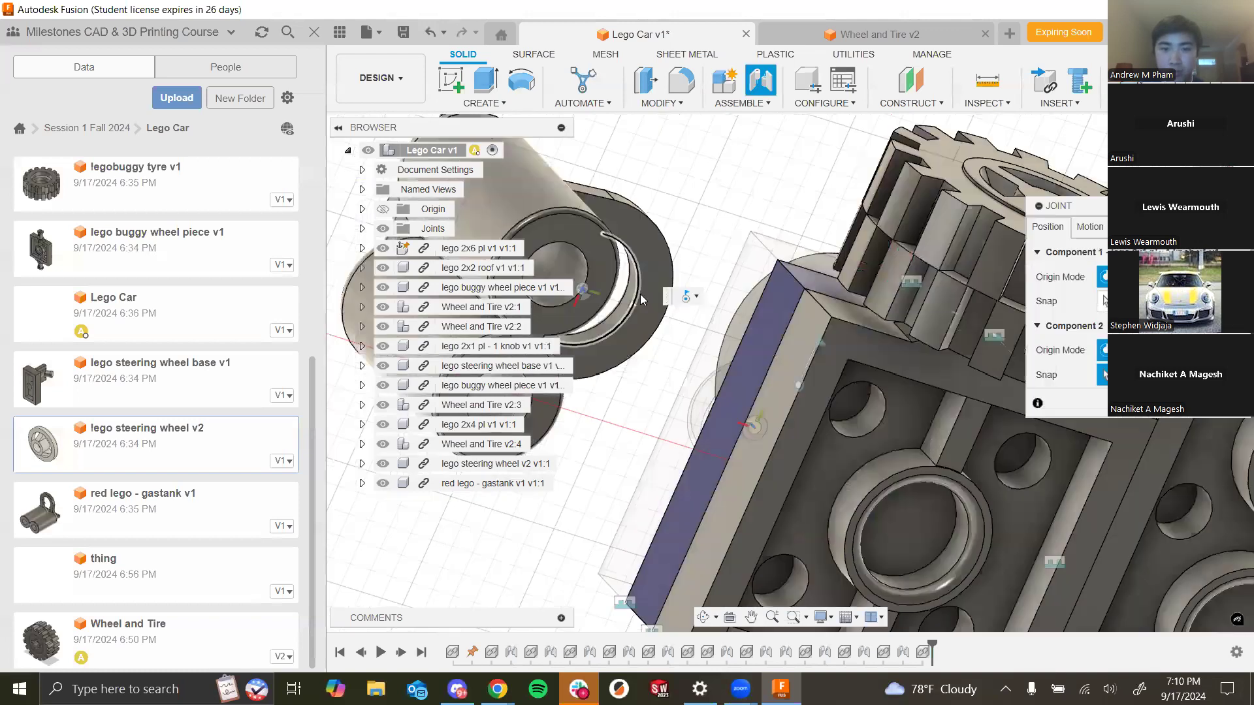
{"action": "left_click", "coordinate": [653, 296]}
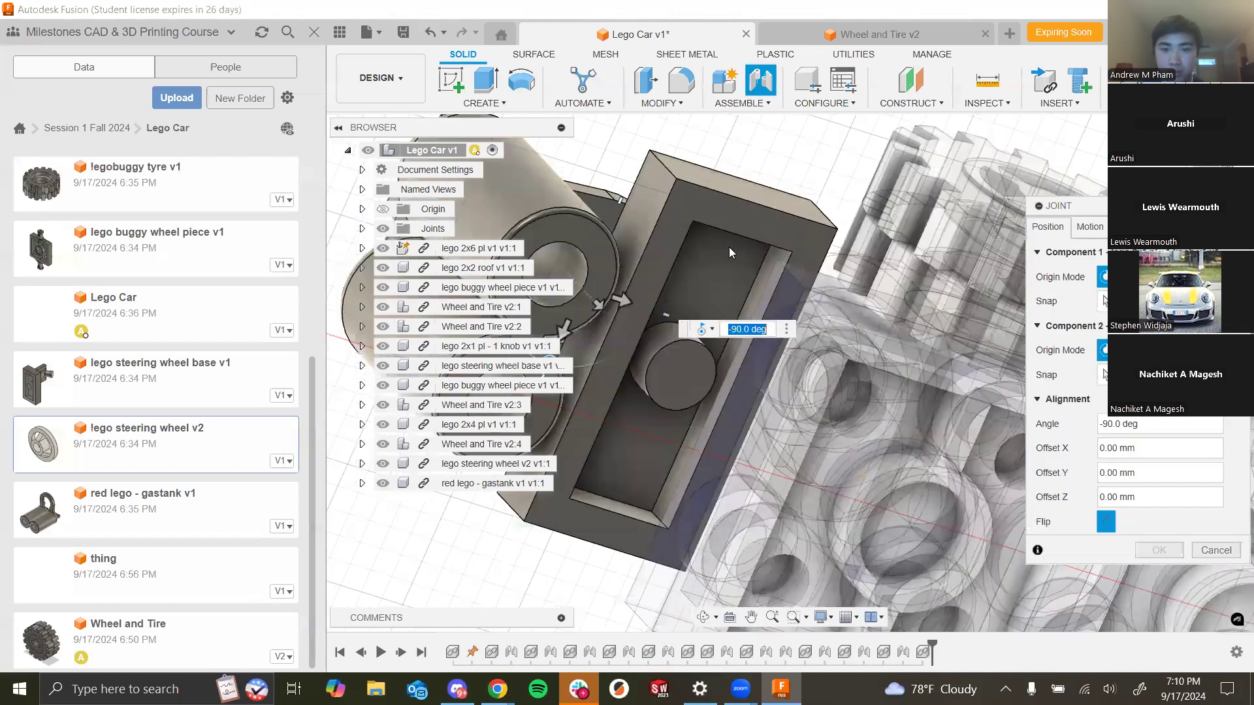
{"action": "left_click", "coordinate": [1090, 227]}
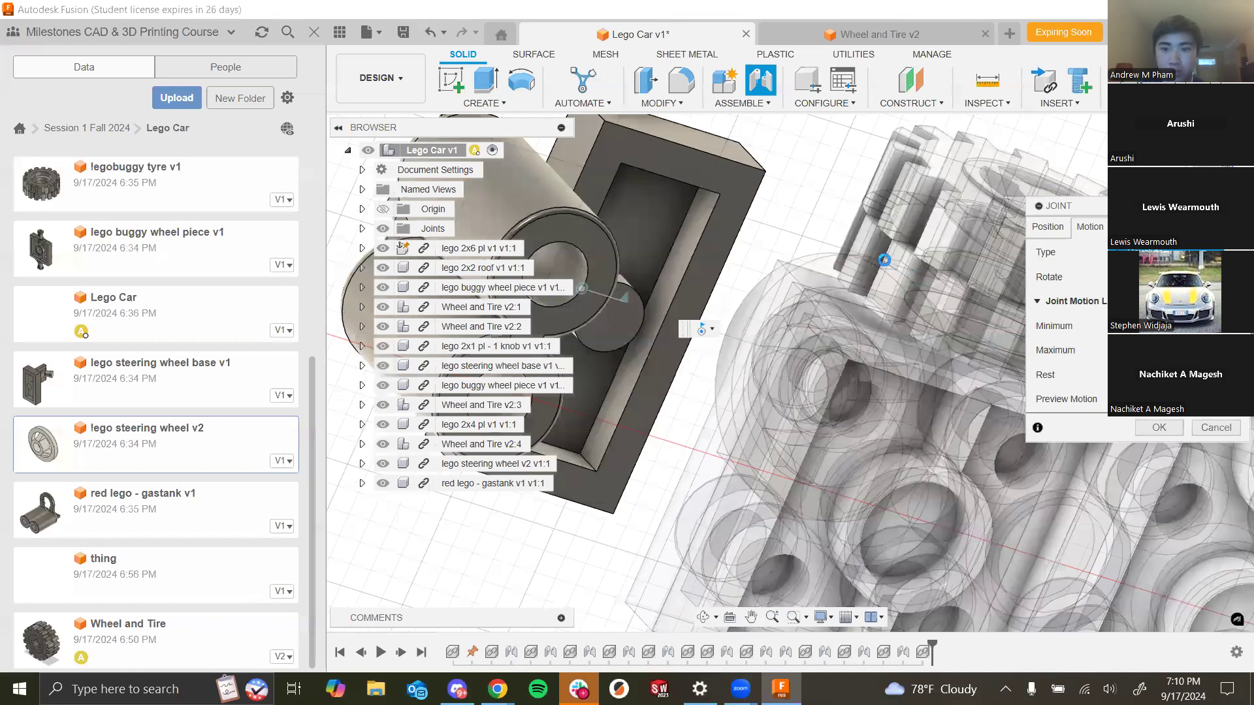
{"action": "key", "text": "Return"}
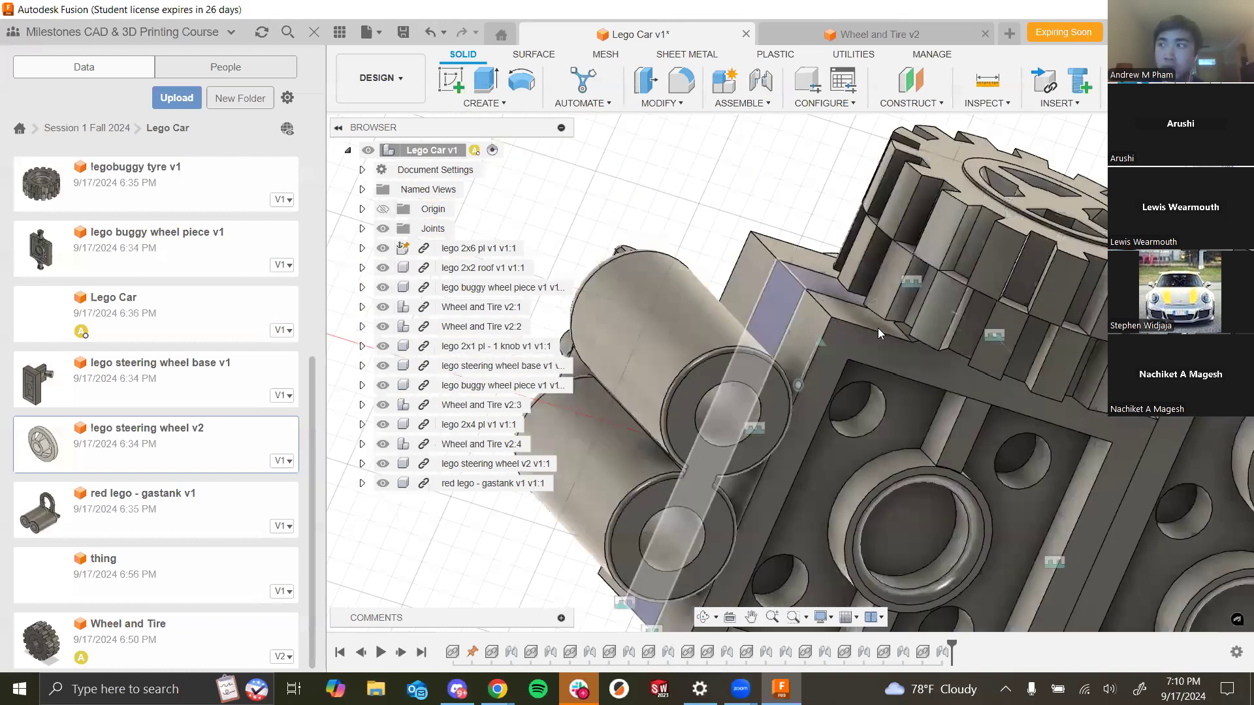
- Examine the car from below to check the attached gastank
{"action": "scroll", "coordinate": [919, 328], "scroll_direction": "down", "scroll_amount": 5}
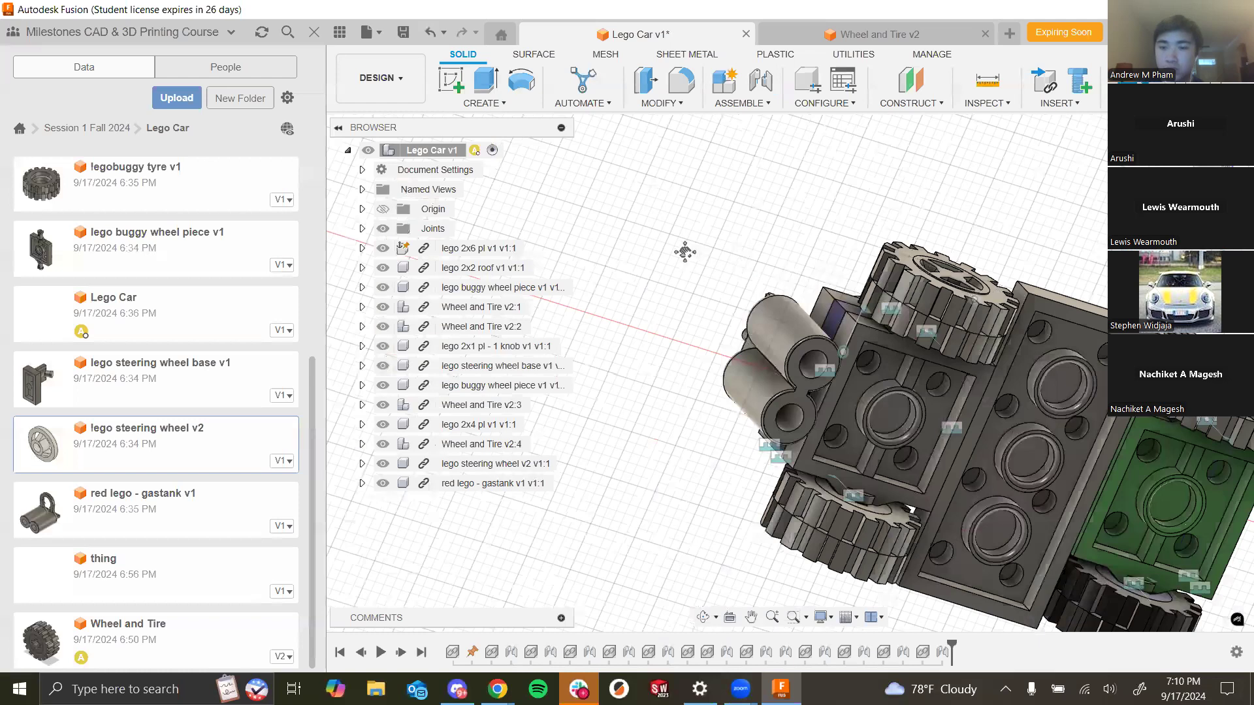
{"action": "middle_click_drag", "start_coordinate": [934, 410], "coordinate": [1016, 392], "text": "shift"}
{"action": "middle_click_drag", "start_coordinate": [1143, 408], "coordinate": [1109, 404], "text": "shift"}
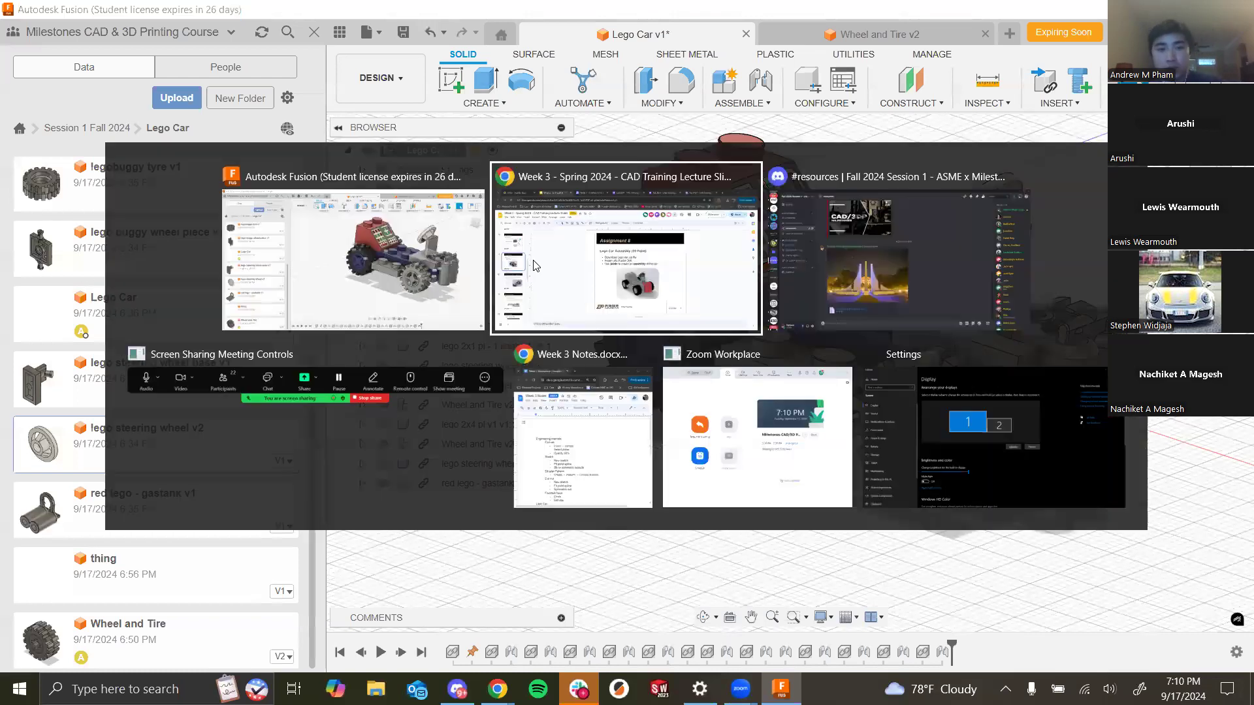
- Switch to the CAD Training lecture slides in Chrome and advance to the Homework 3 slide
{"action": "left_click", "coordinate": [582, 255]}
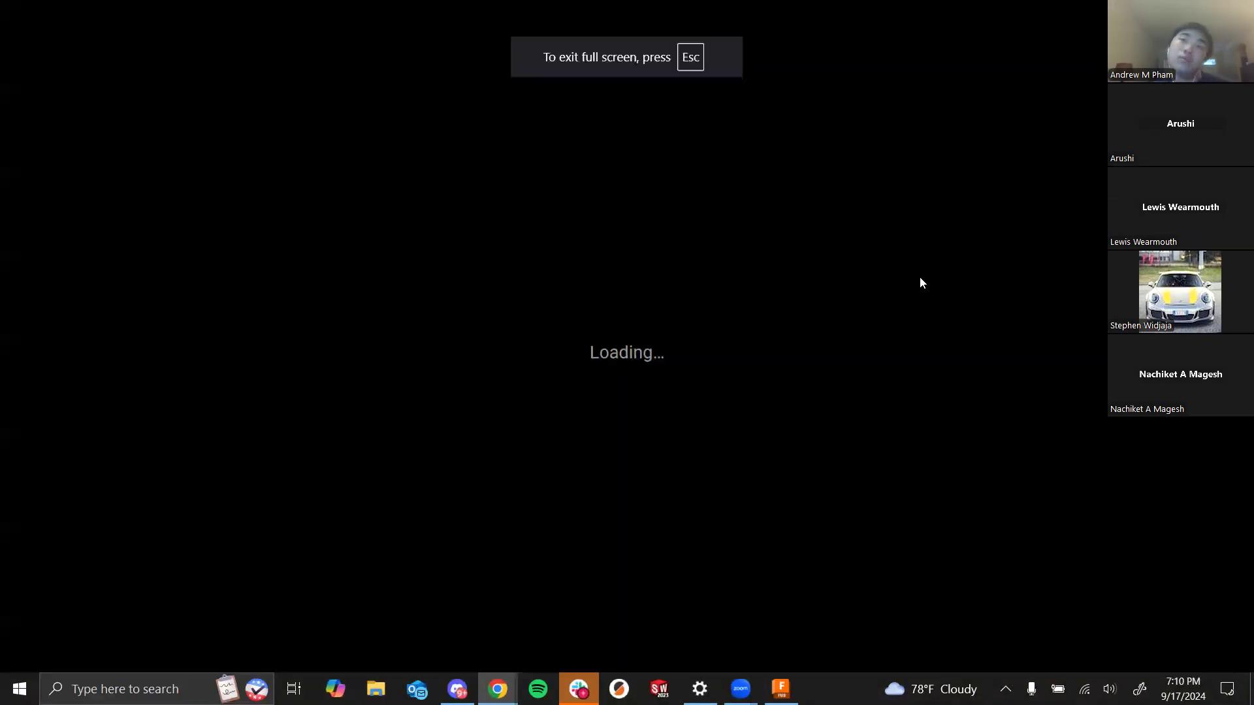
{"action": "key", "text": "Right"}
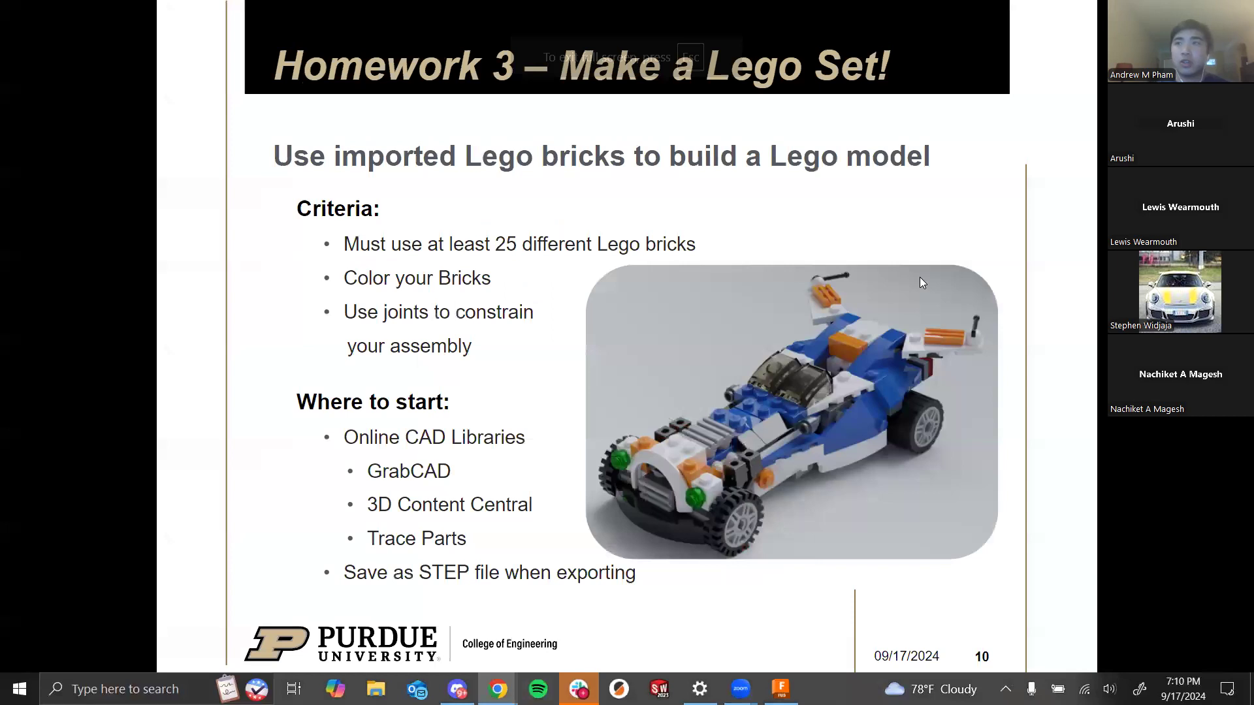
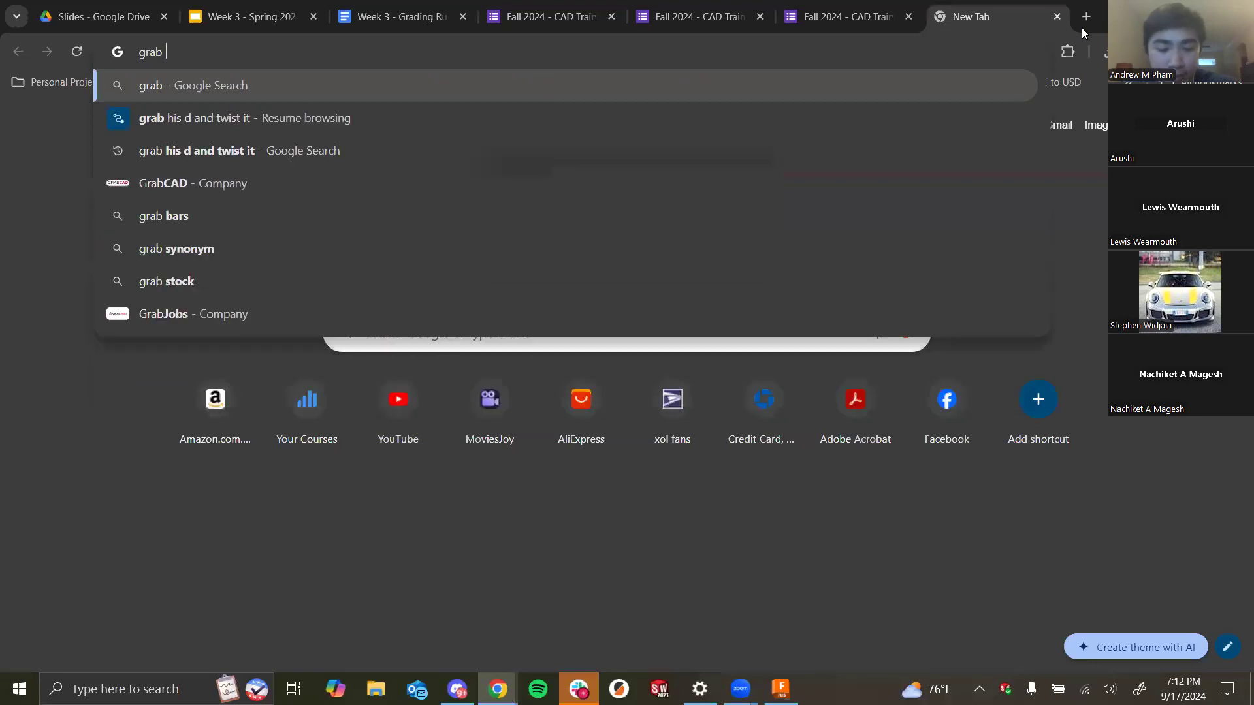
- Search Google for grab cad and open the GrabCAD website from the results
{"action": "key", "text": "Return"}
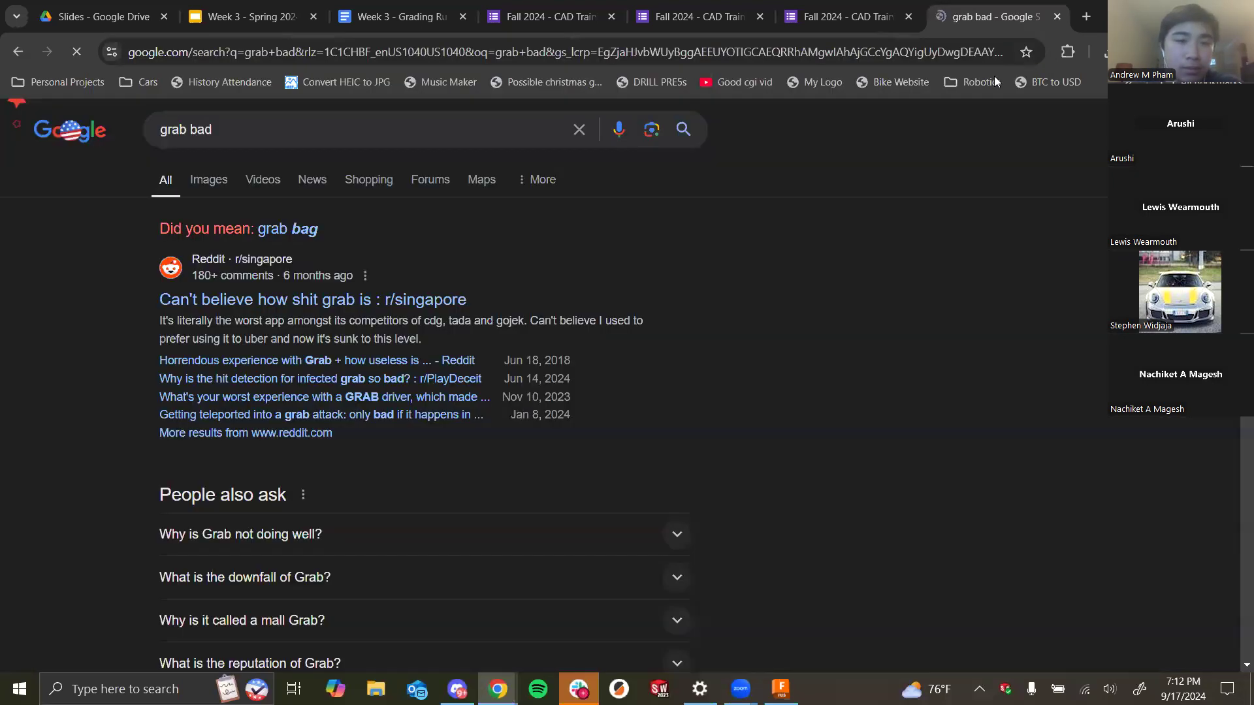
{"action": "left_click", "coordinate": [329, 112]}
{"action": "key", "text": "BackSpace"}
{"action": "key", "text": "BackSpace"}
{"action": "key", "text": "BackSpace"}
{"action": "key", "text": "BackSpace"}
{"action": "type", "text": "cad"}
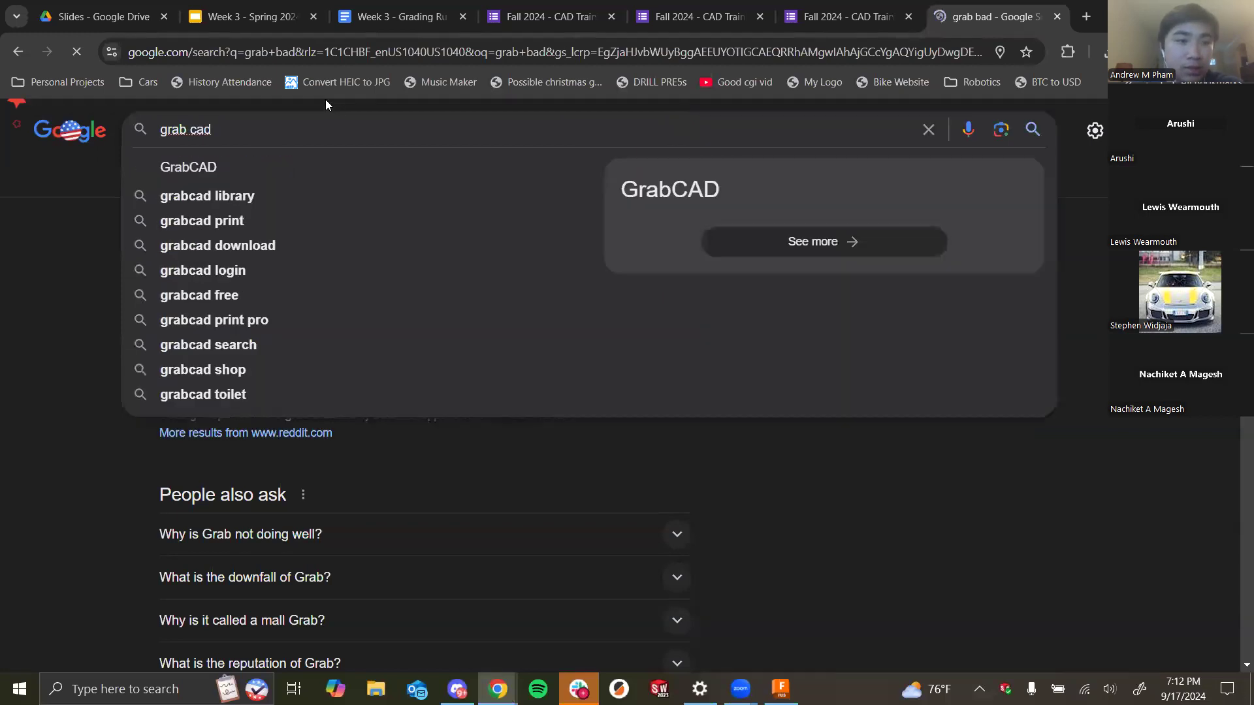
{"action": "key", "text": "Return"}
{"action": "left_click", "coordinate": [300, 330]}
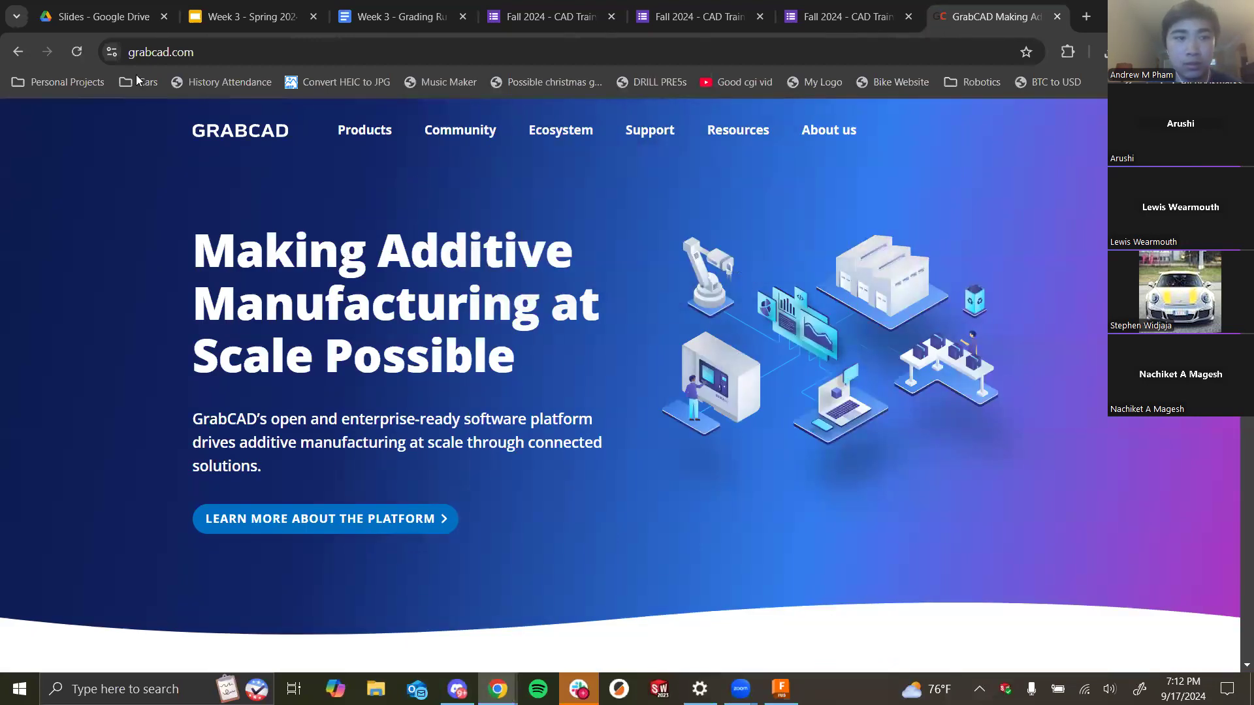
- Go back to the search results and open the GrabCAD Library
{"action": "scroll", "coordinate": [98, 175], "scroll_direction": "down", "scroll_amount": 3}
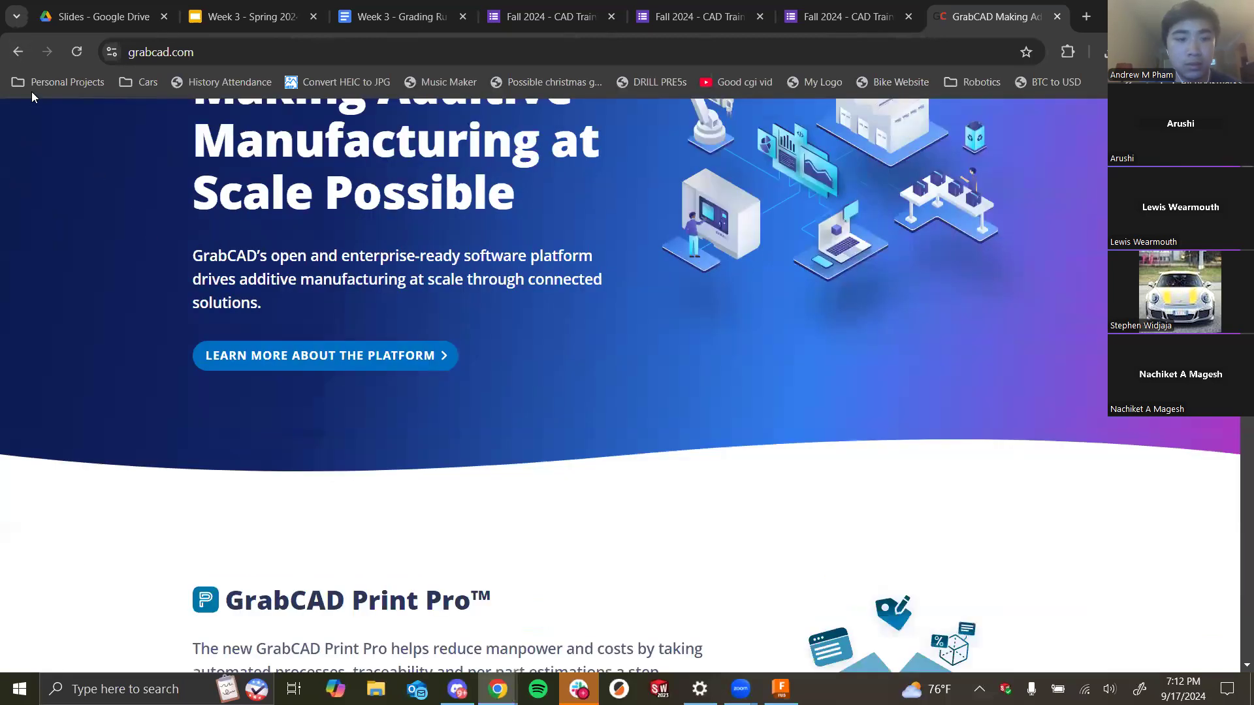
{"action": "left_click", "coordinate": [18, 50]}
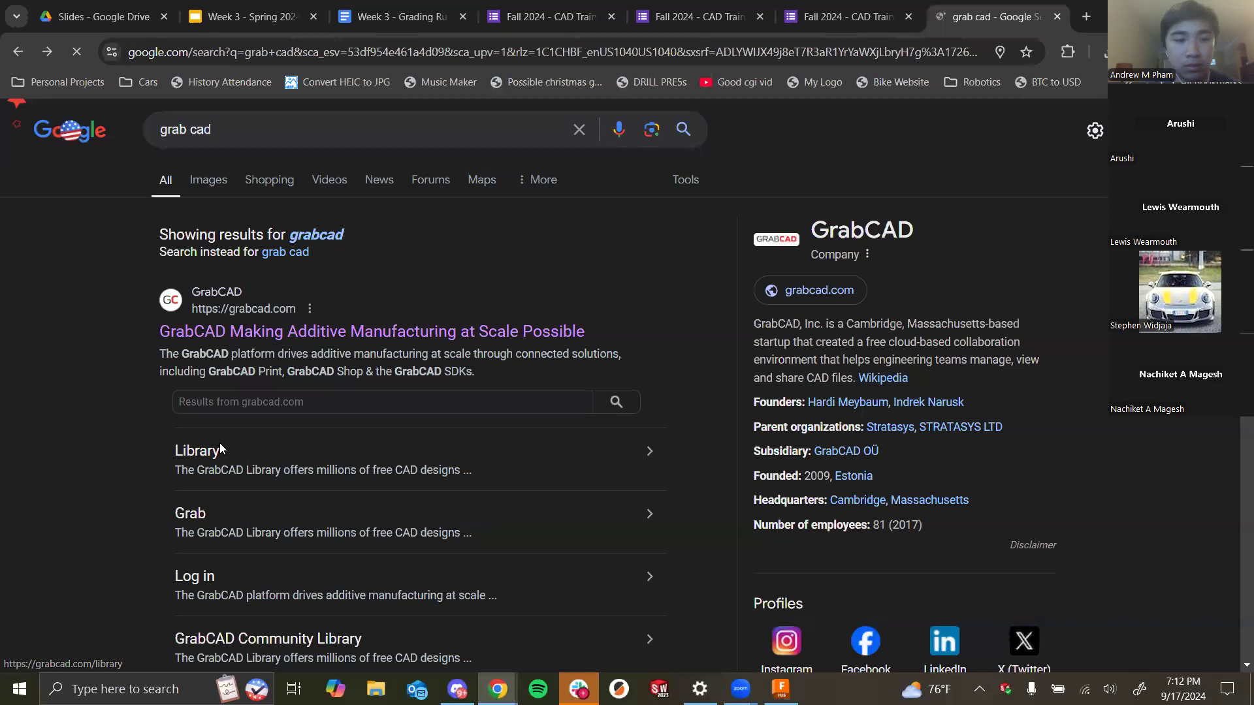
{"action": "left_click", "coordinate": [183, 450]}
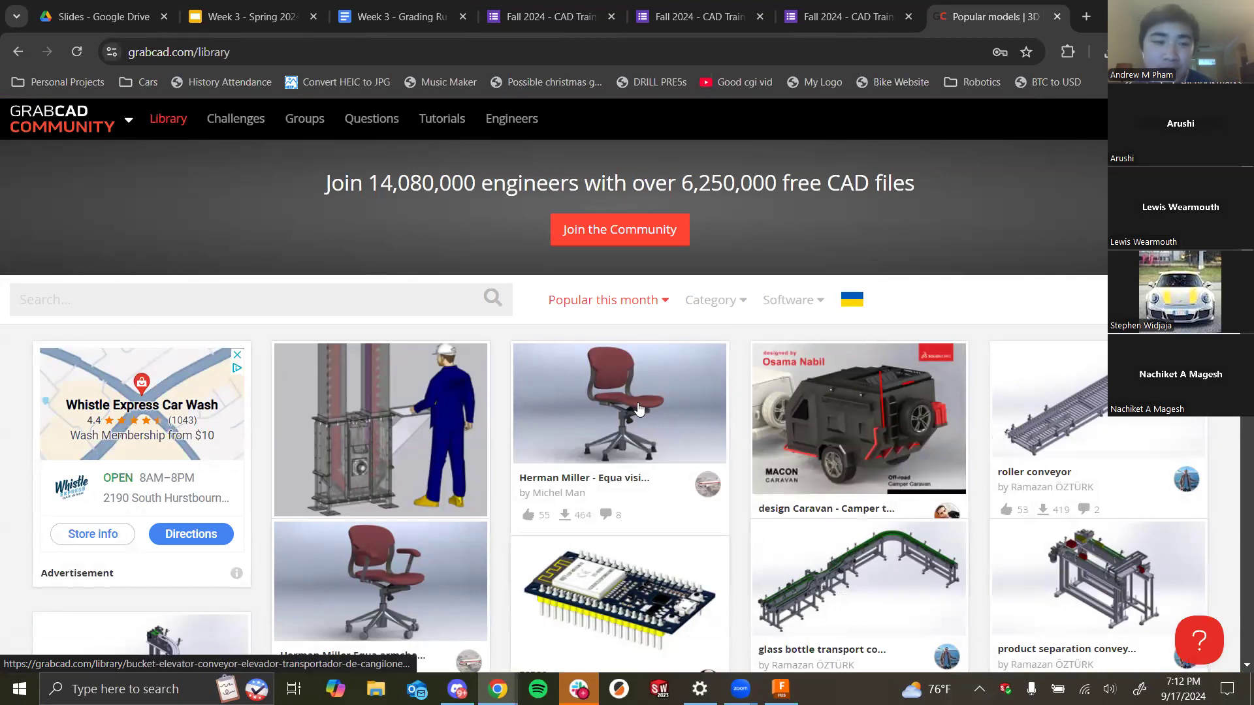
- Browse the popular models listed in the GrabCAD Library
{"action": "scroll", "coordinate": [639, 406], "scroll_direction": "down", "scroll_amount": 5}
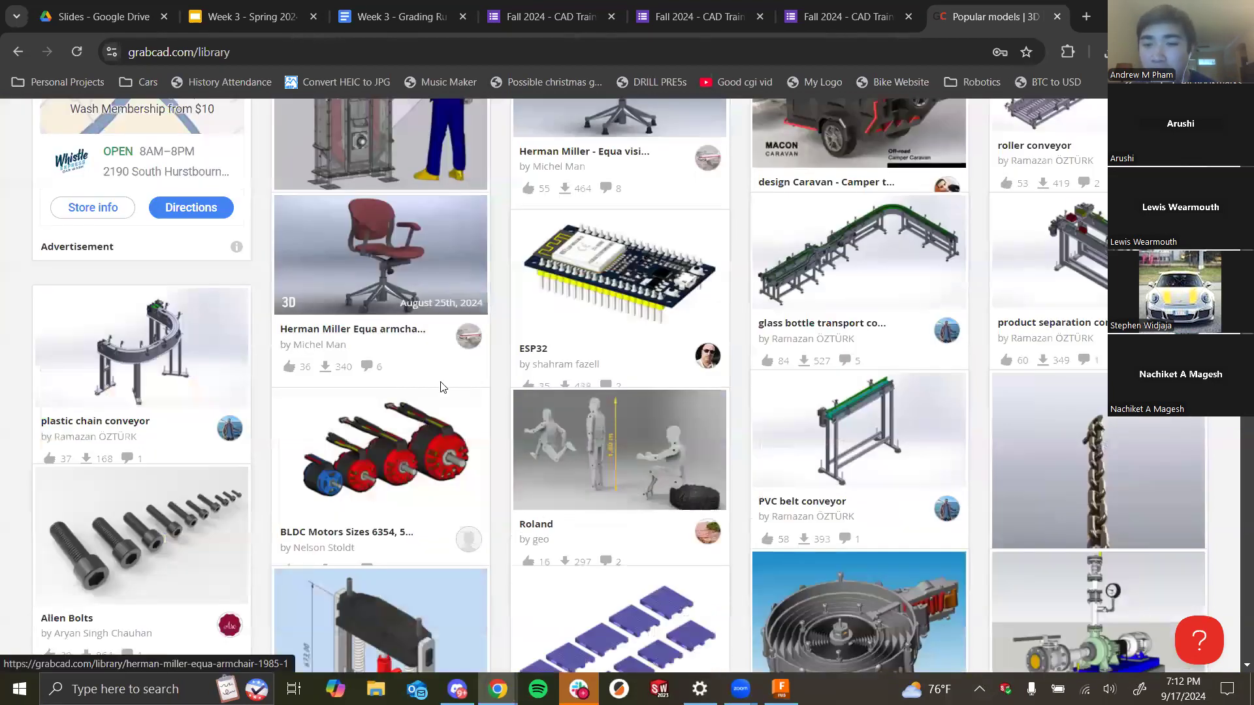
{"action": "scroll", "coordinate": [654, 412], "scroll_direction": "down", "scroll_amount": 5}
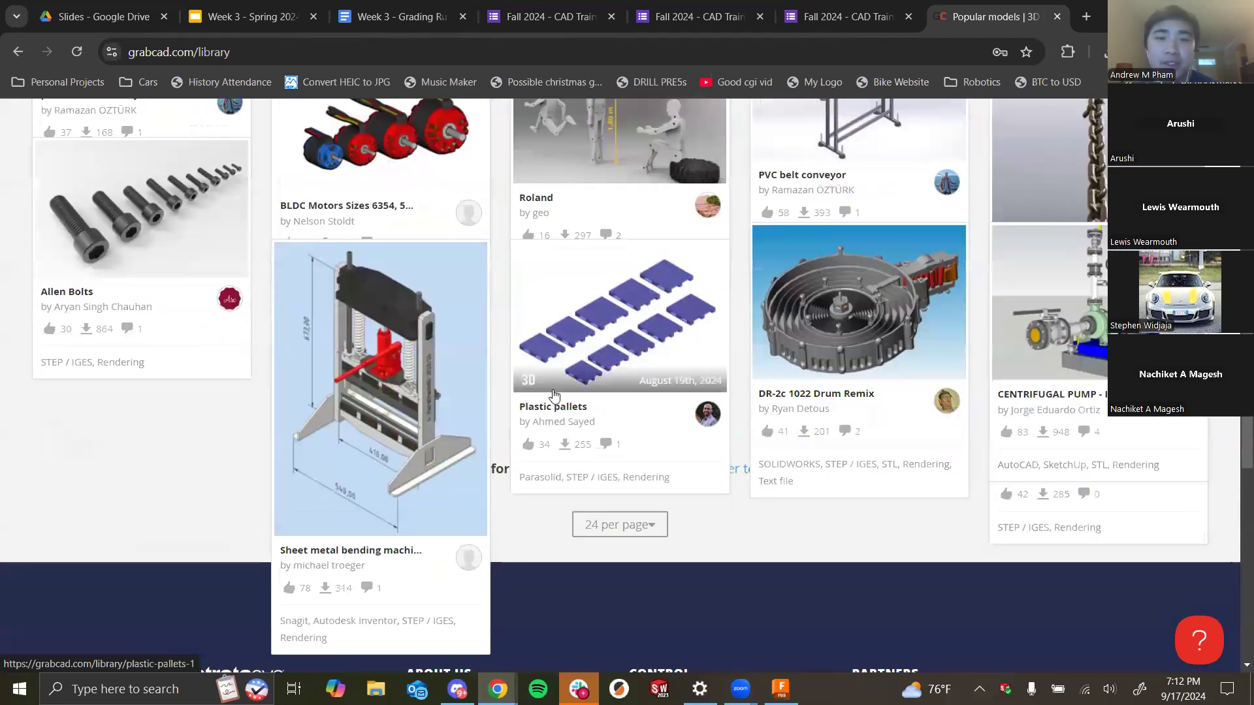
{"action": "scroll", "coordinate": [554, 395], "scroll_direction": "up", "scroll_amount": 4}
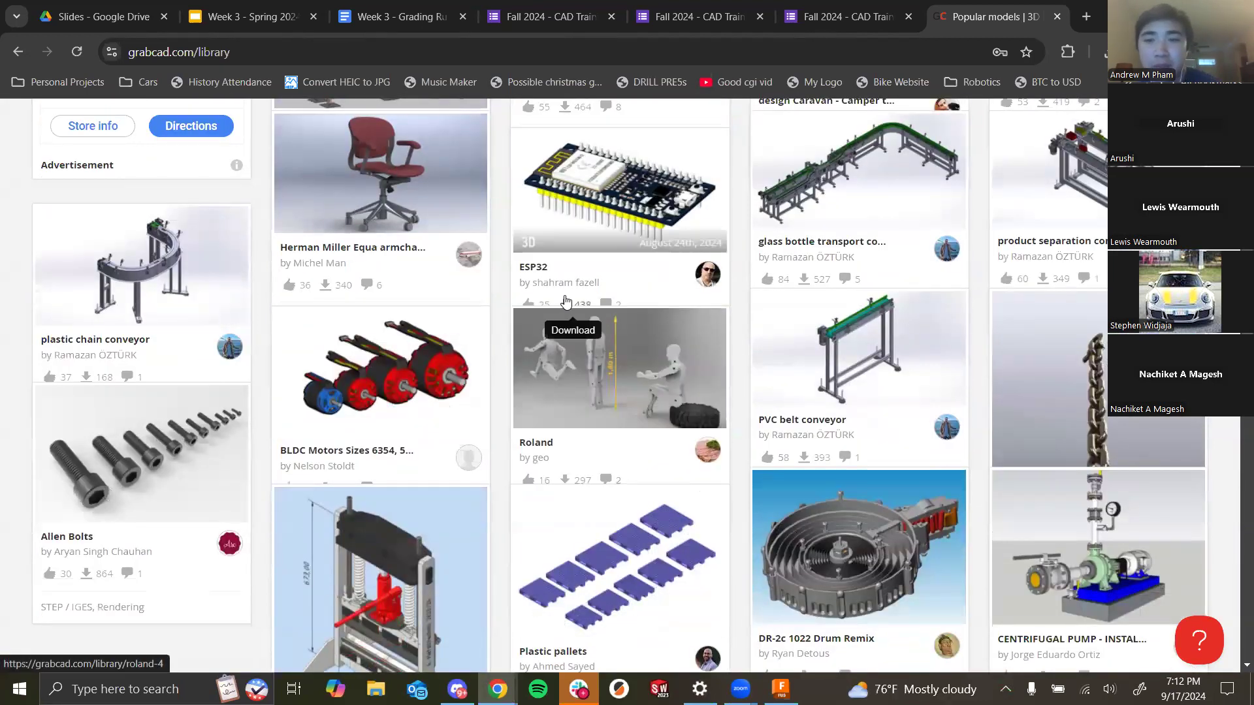
{"action": "scroll", "coordinate": [988, 373], "scroll_direction": "up", "scroll_amount": 5}
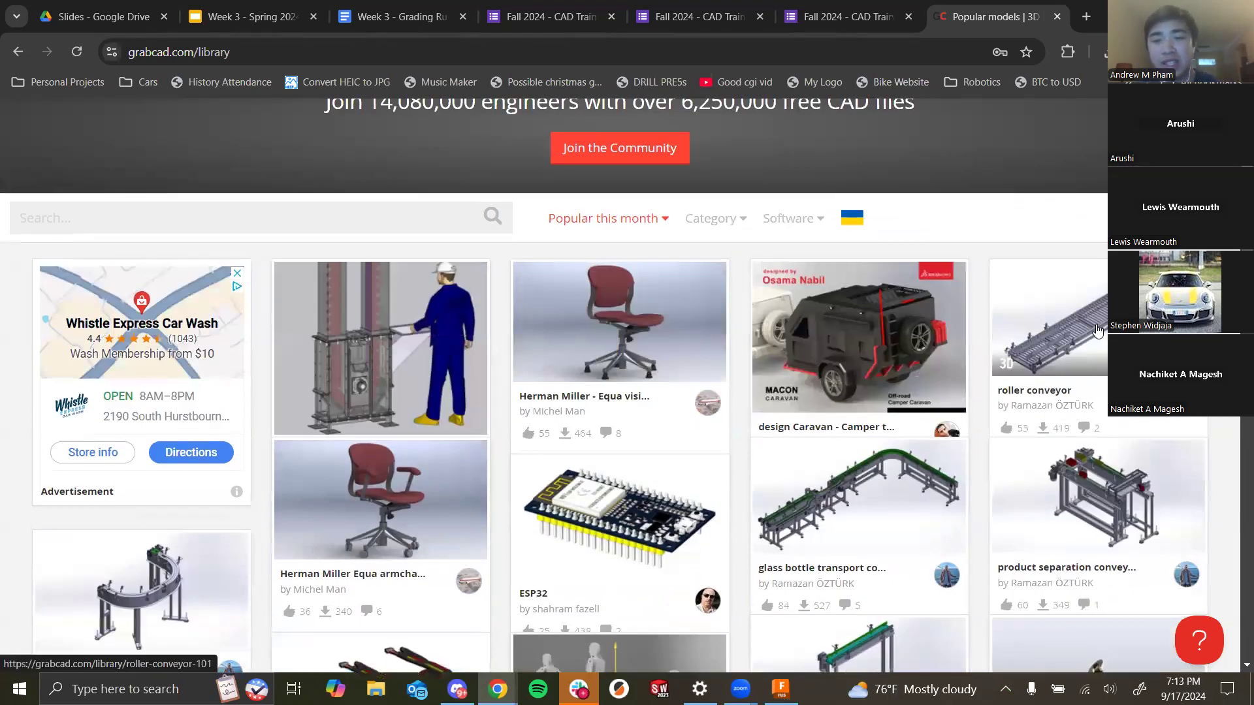
{"action": "scroll", "coordinate": [1100, 326], "scroll_direction": "down", "scroll_amount": 6}
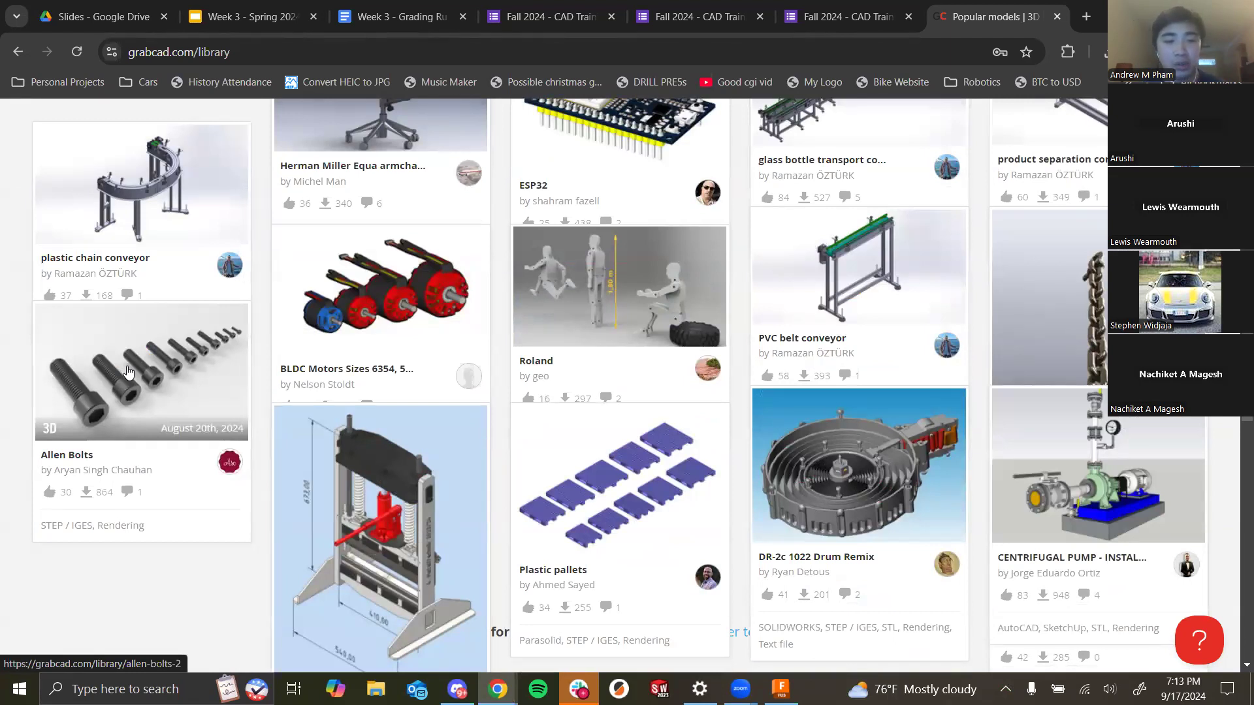
{"action": "scroll", "coordinate": [193, 408], "scroll_direction": "up", "scroll_amount": 6}
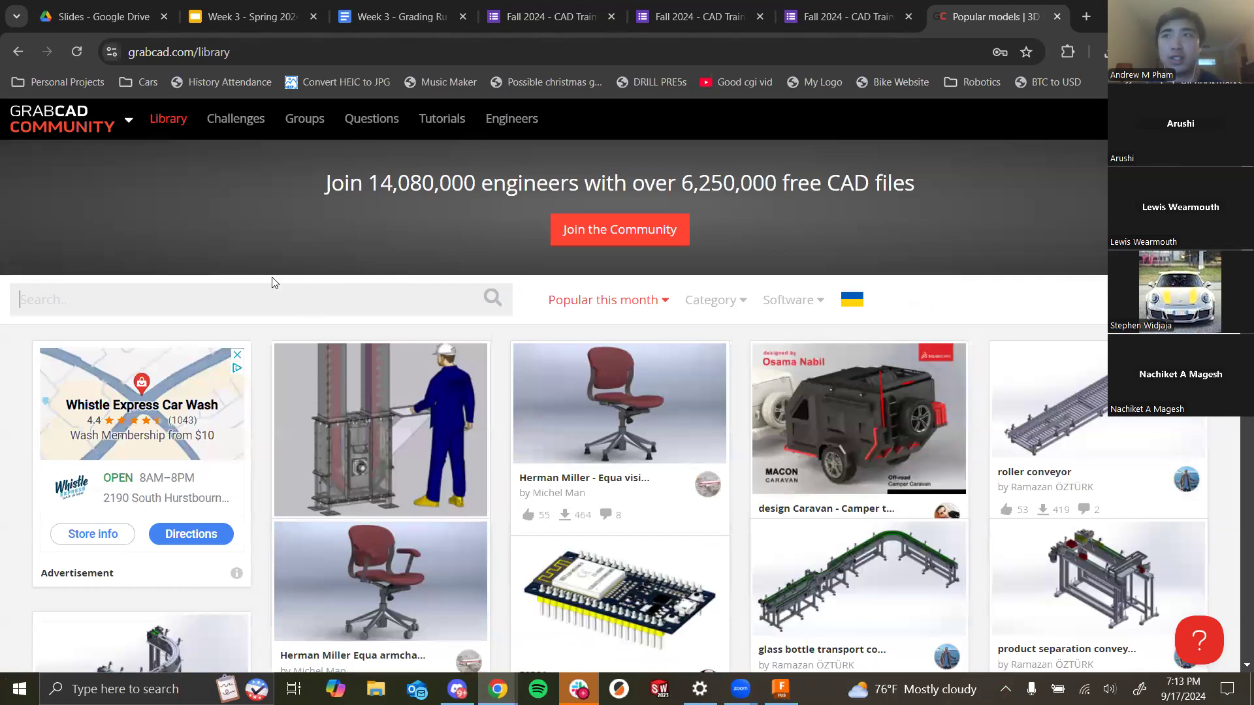
- Search the GrabCAD Library for lego brick and scroll through the results
{"action": "type", "text": "lego br"}
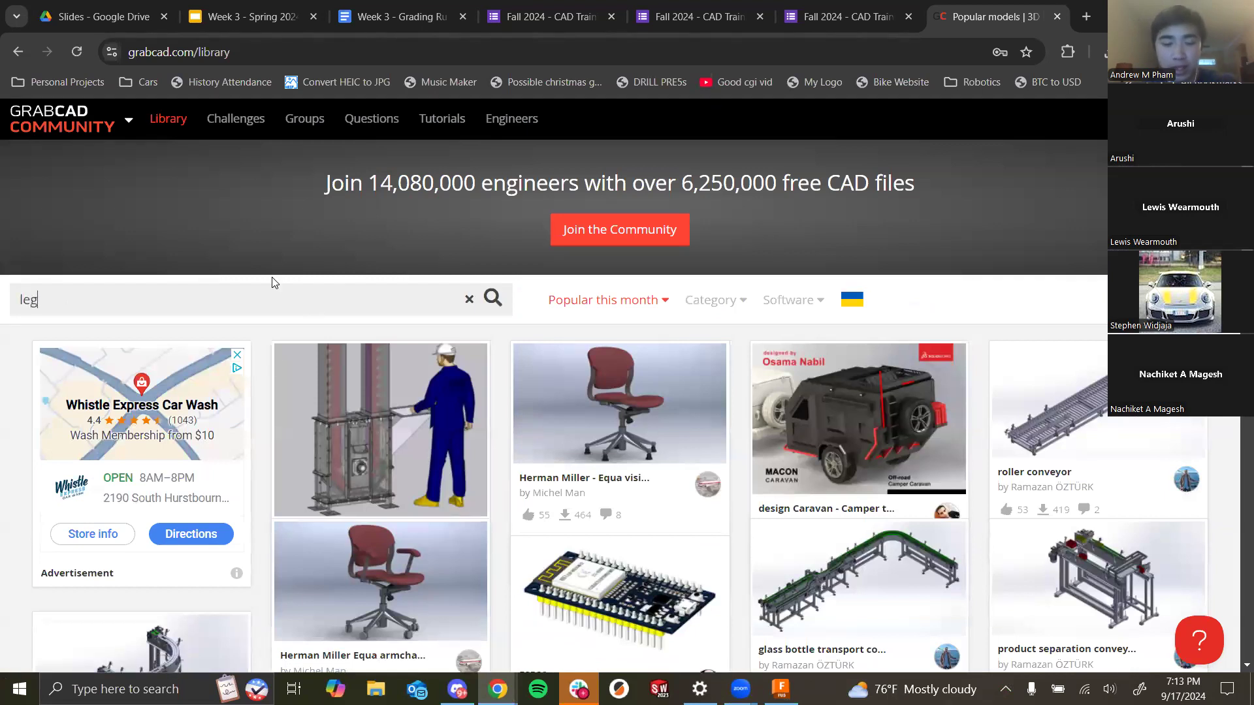
{"action": "key", "text": "Return"}
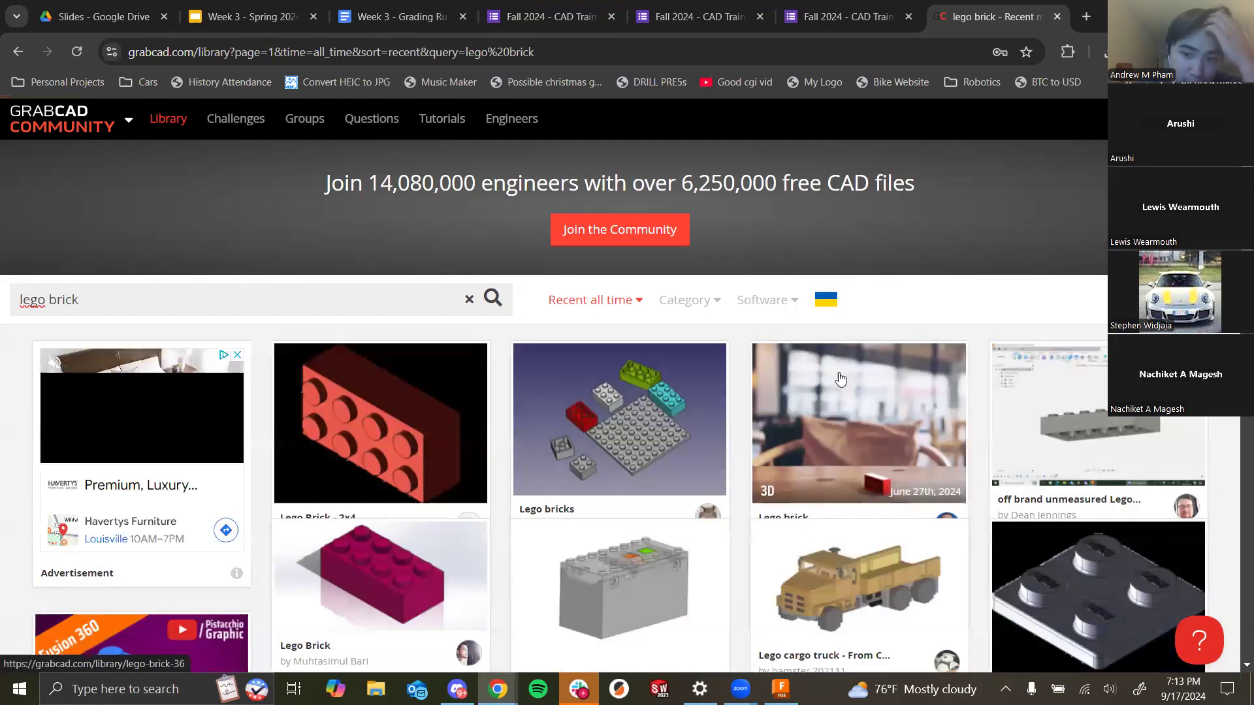
{"action": "scroll", "coordinate": [741, 357], "scroll_direction": "down", "scroll_amount": 4}
{"action": "scroll", "coordinate": [825, 403], "scroll_direction": "down", "scroll_amount": 10}
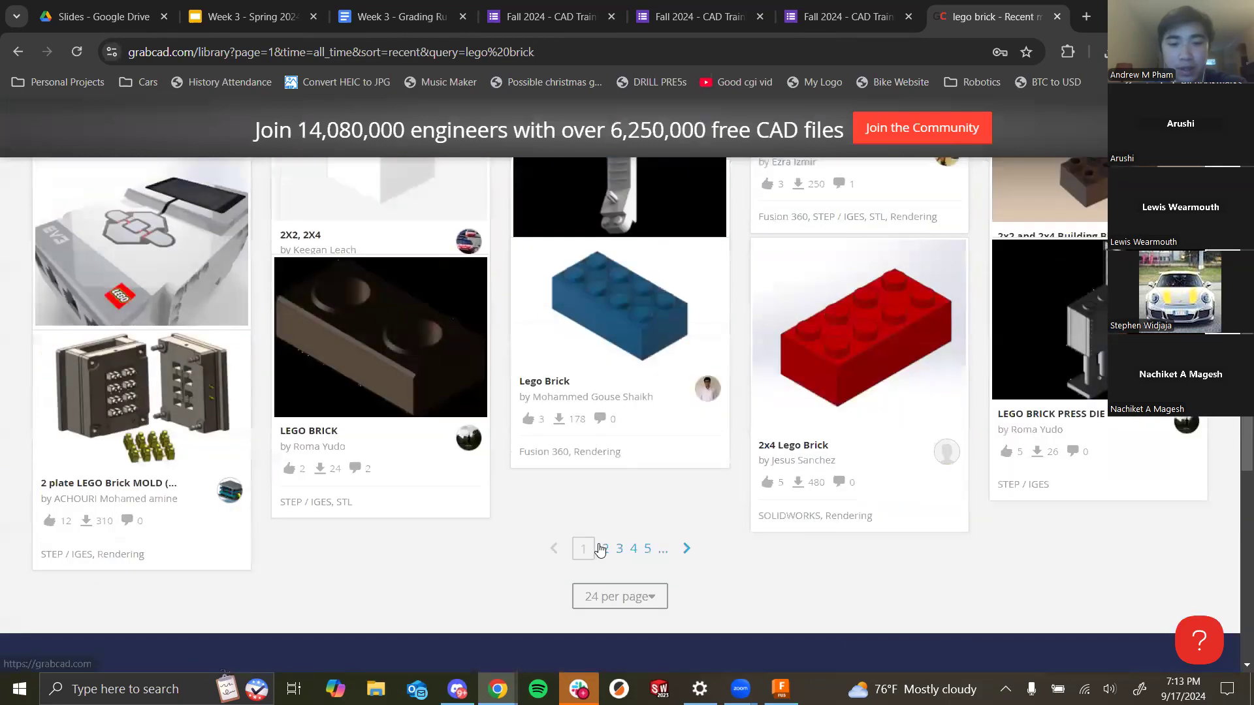
{"action": "scroll", "coordinate": [719, 470], "scroll_direction": "down", "scroll_amount": 5}
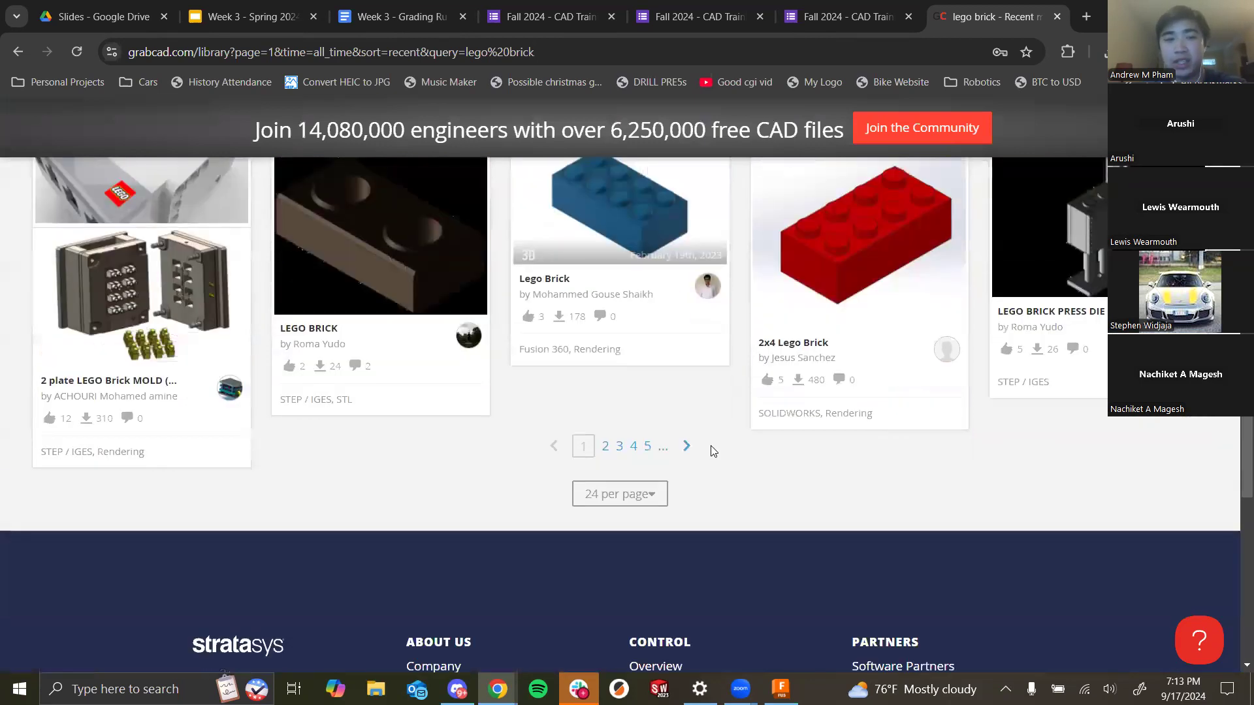
{"action": "scroll", "coordinate": [711, 439], "scroll_direction": "up", "scroll_amount": 20}
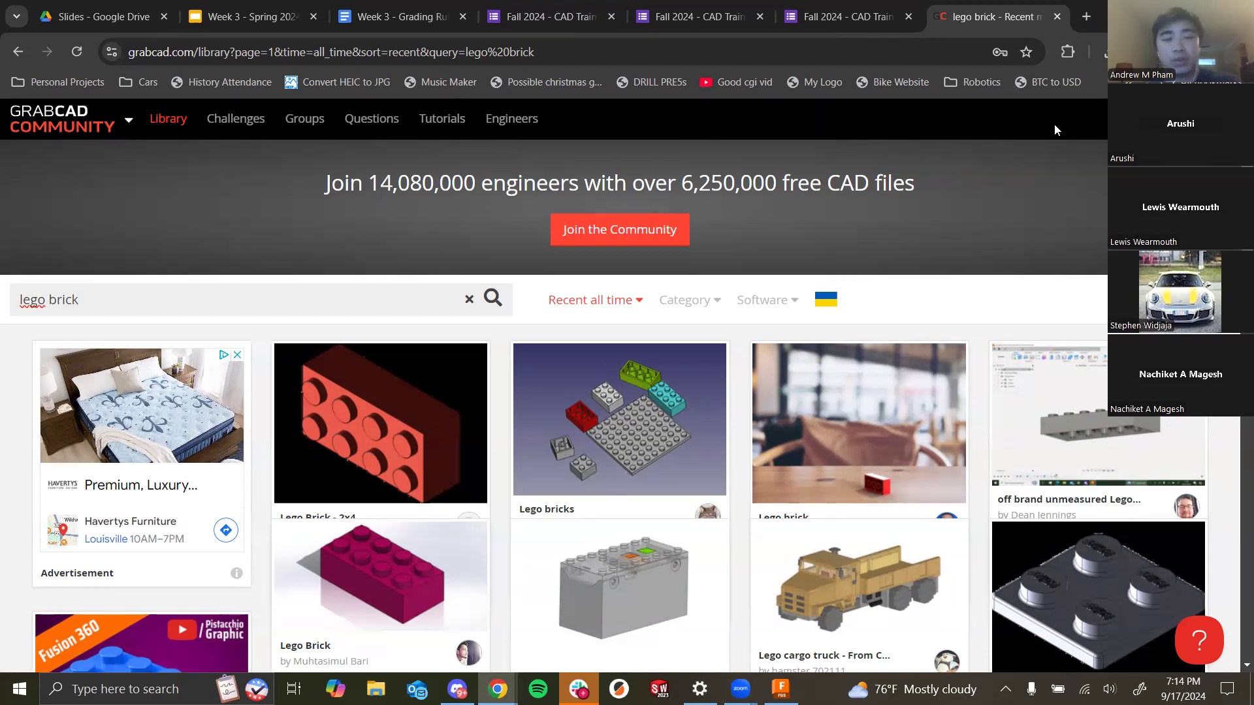
- Open a new tab and go to the McMaster-Carr website
{"action": "left_click", "coordinate": [1086, 17]}
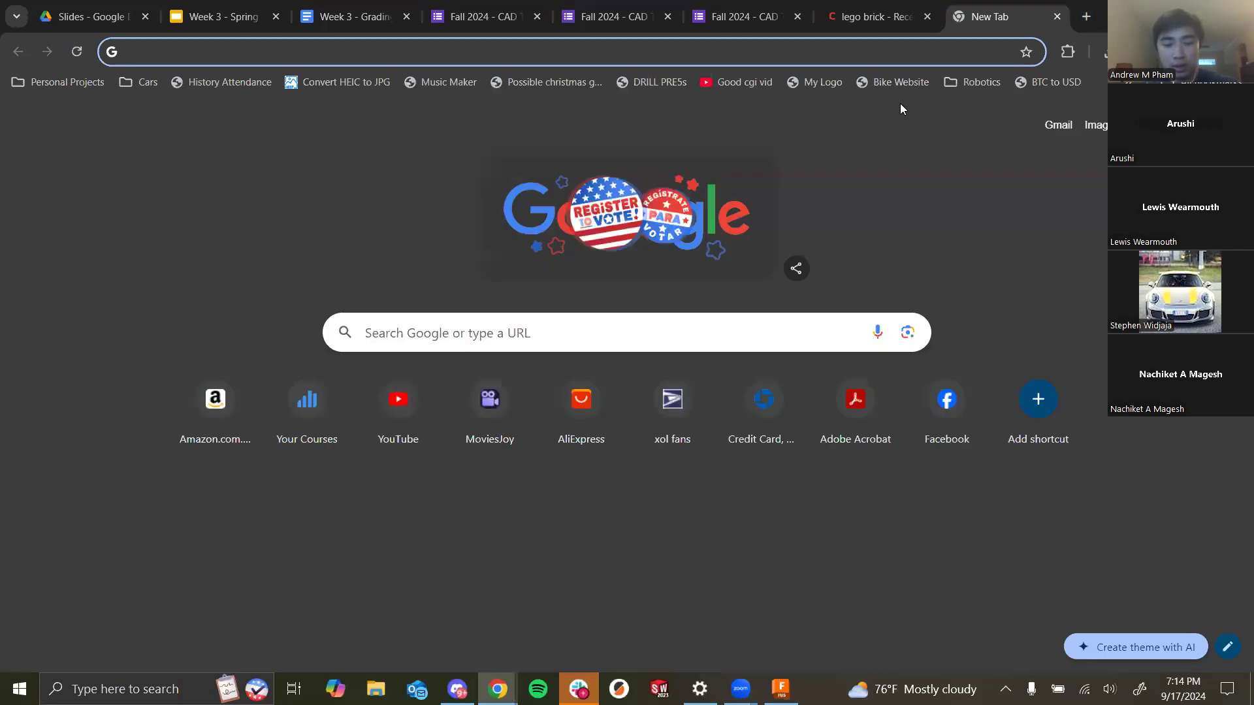
{"action": "type", "text": "mcmaste"}
{"action": "key", "text": "Return"}
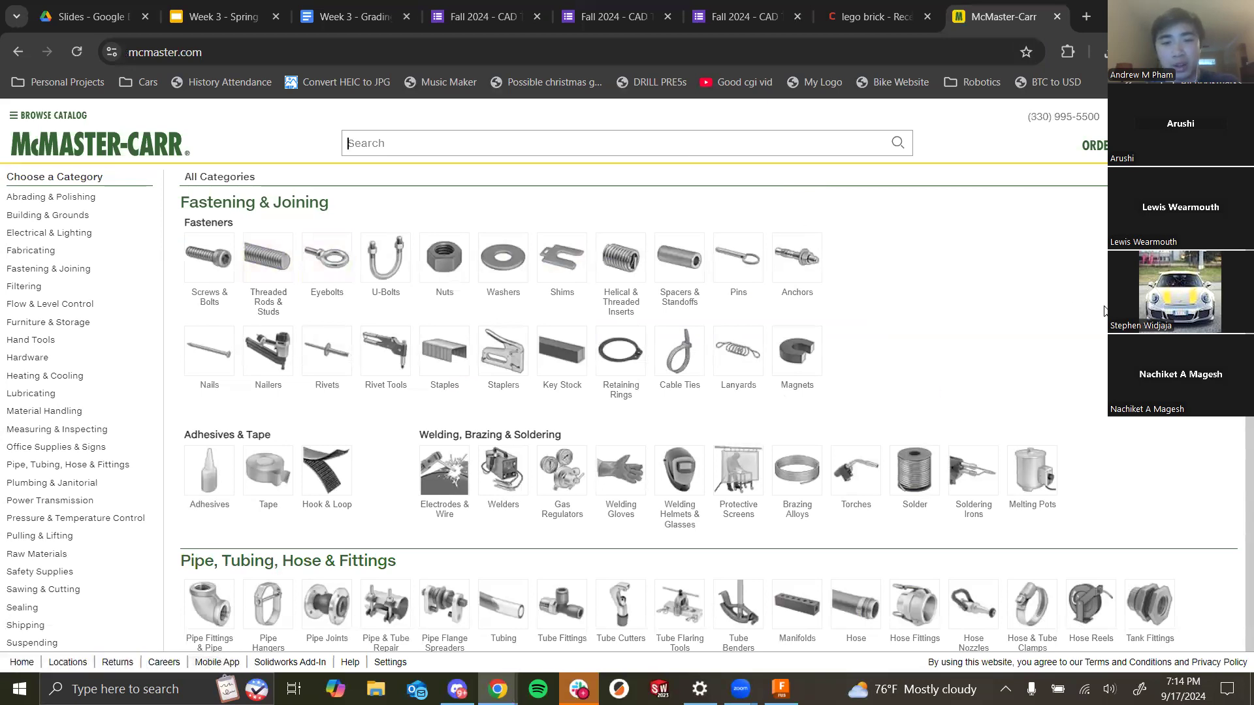
- Navigate the McMaster-Carr catalog from Screws & Bolts to Weld Nuts and then Steel Hex Weld Nuts
{"action": "left_click", "coordinate": [196, 278]}
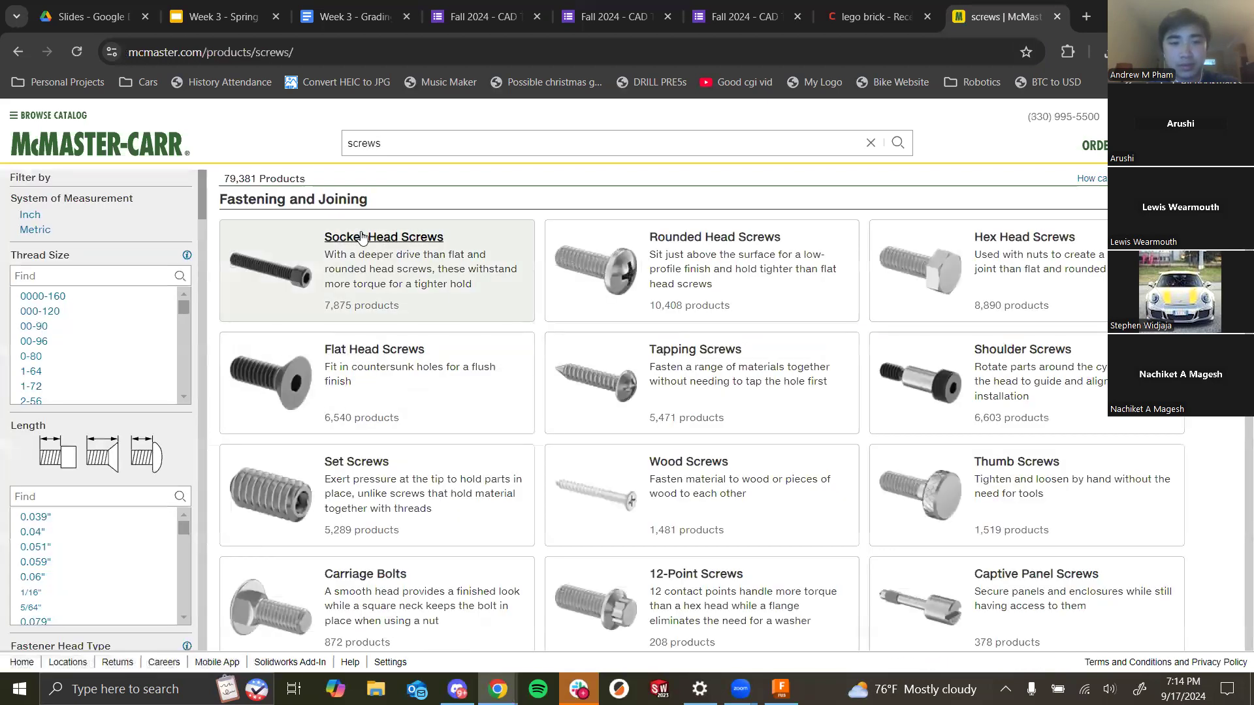
{"action": "scroll", "coordinate": [750, 472], "scroll_direction": "down", "scroll_amount": 8}
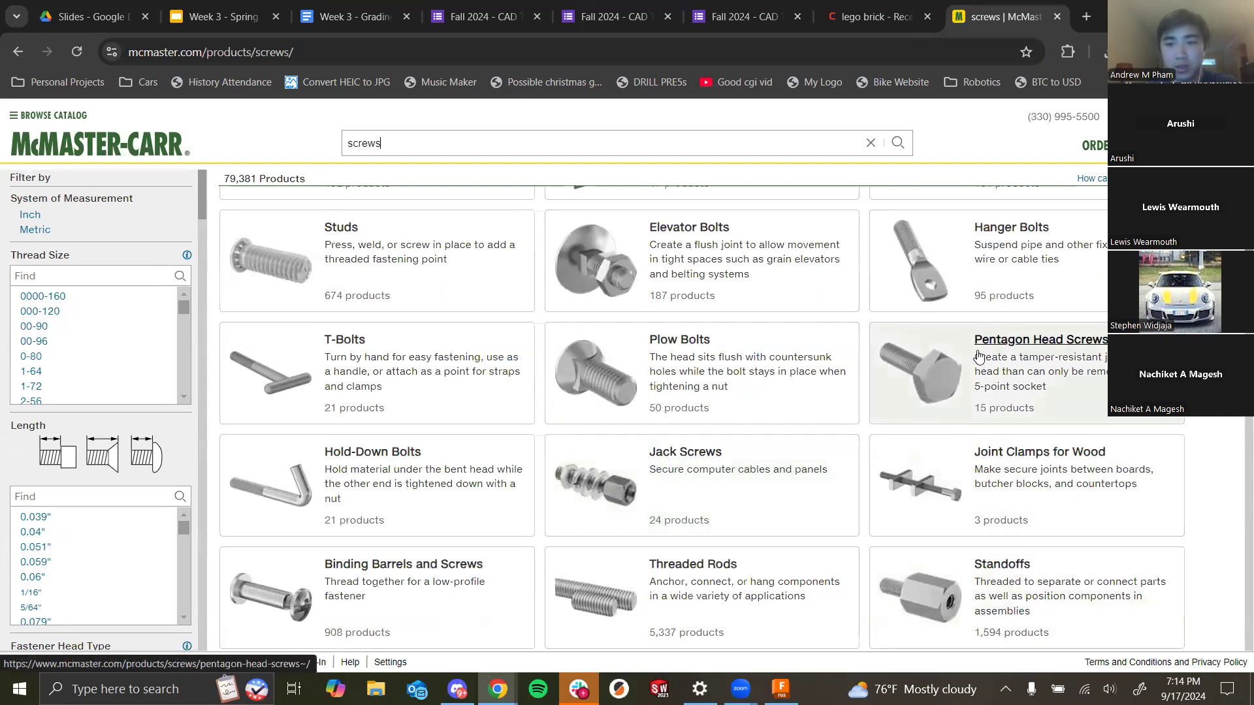
{"action": "scroll", "coordinate": [489, 572], "scroll_direction": "down", "scroll_amount": 5}
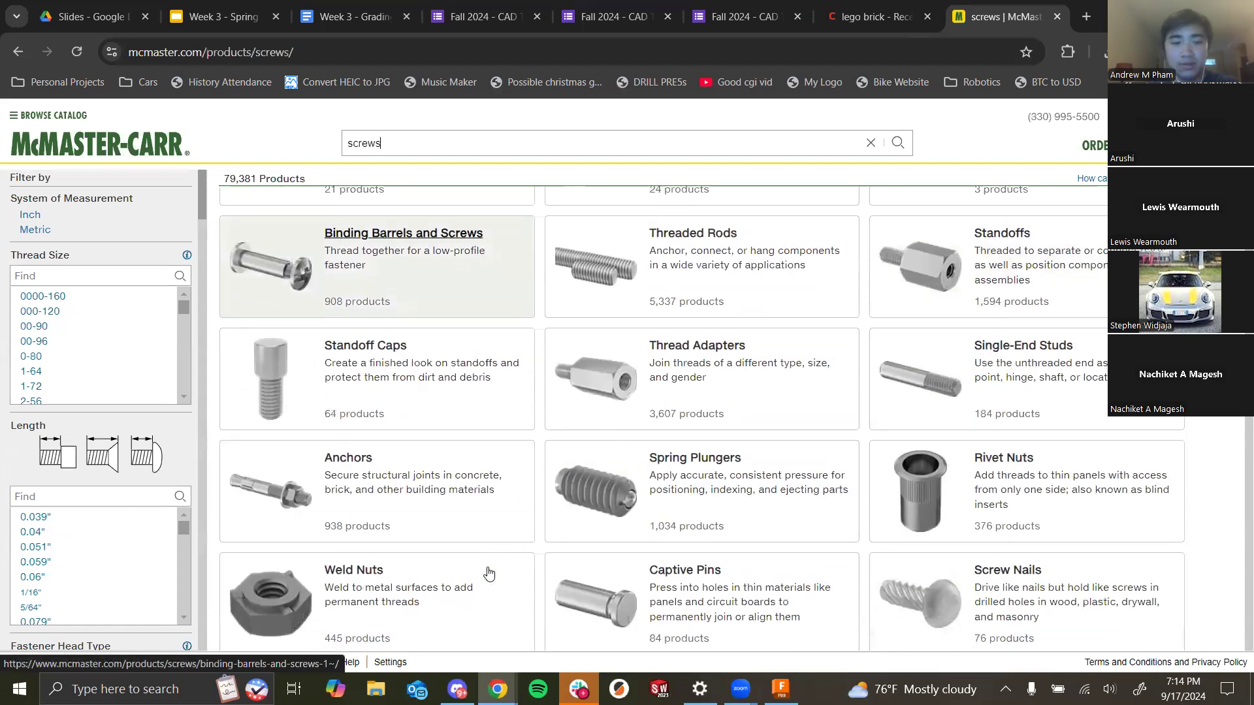
{"action": "scroll", "coordinate": [489, 573], "scroll_direction": "down", "scroll_amount": 4}
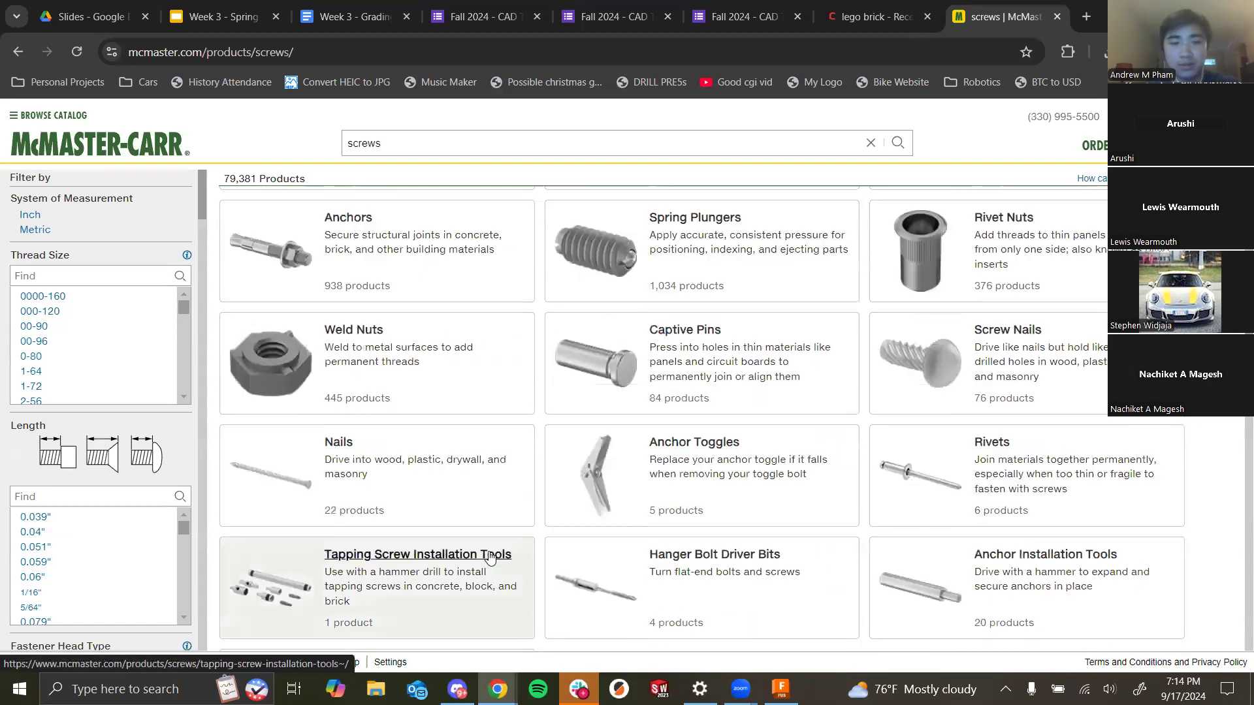
{"action": "left_click", "coordinate": [377, 330]}
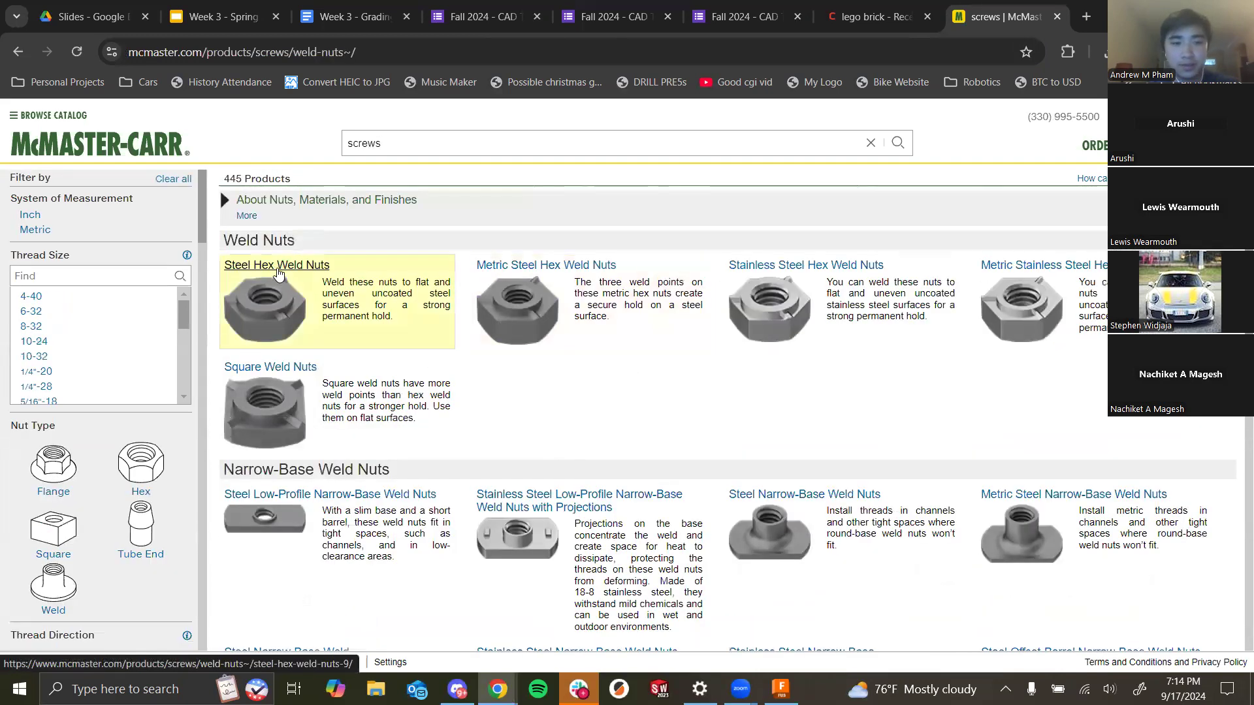
{"action": "left_click", "coordinate": [278, 273]}
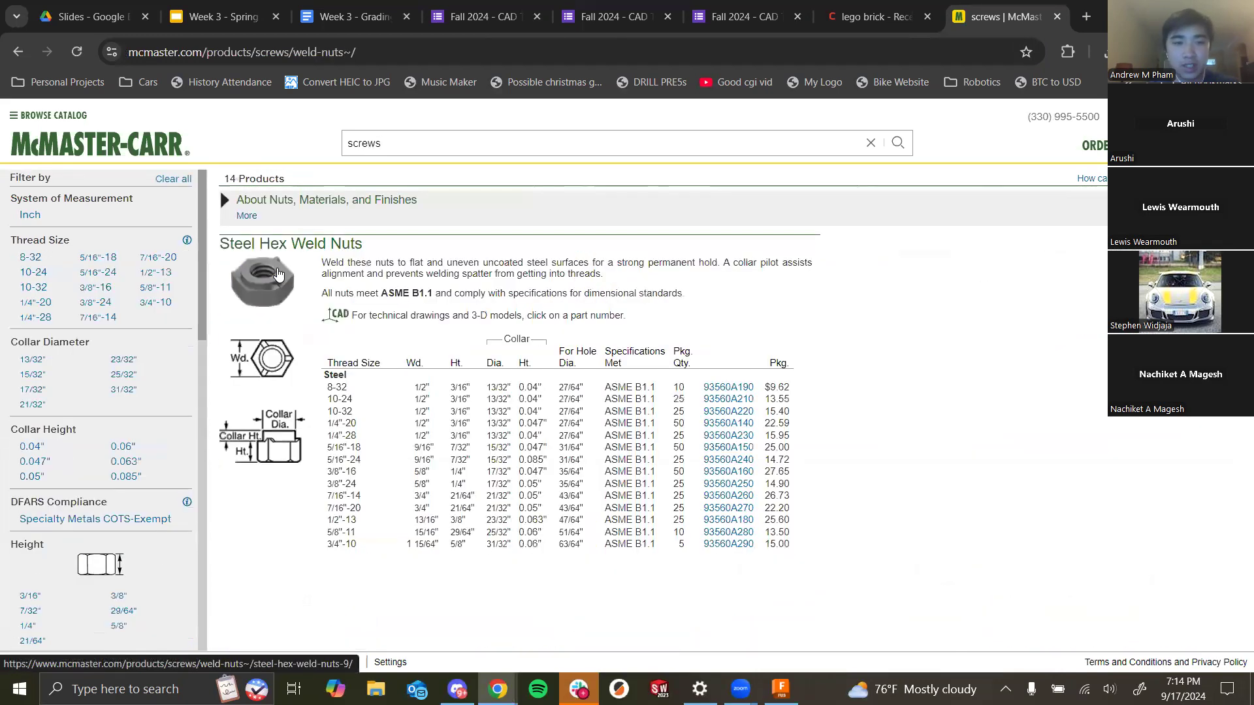
- Download the 8-32 steel hex weld nut as a 3-D STEP model and close its popup
{"action": "left_click", "coordinate": [503, 388]}
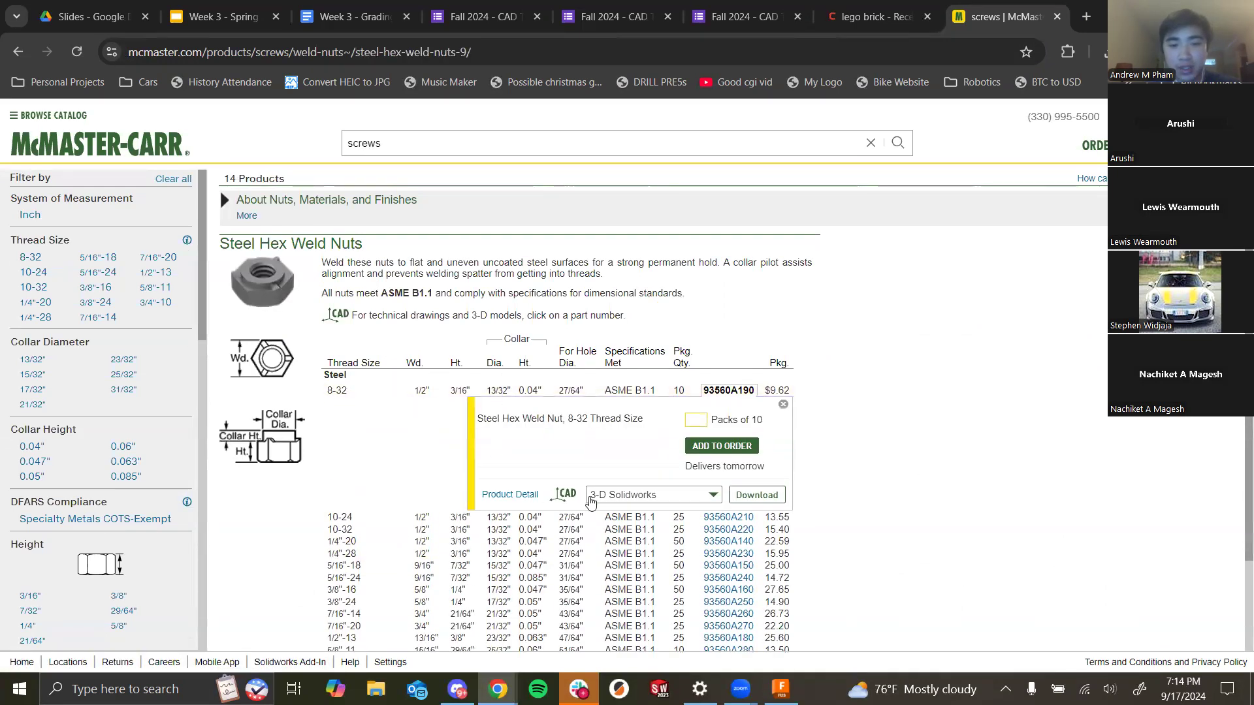
{"action": "left_click", "coordinate": [628, 501]}
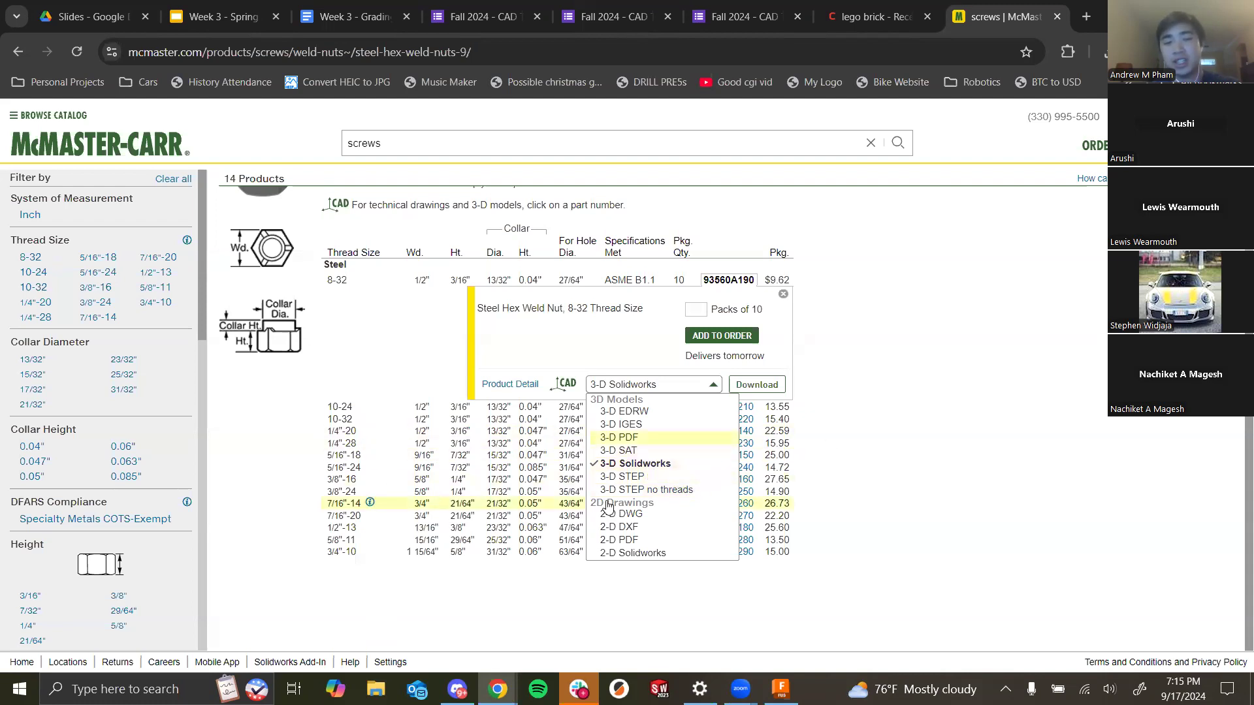
{"action": "left_click", "coordinate": [685, 478]}
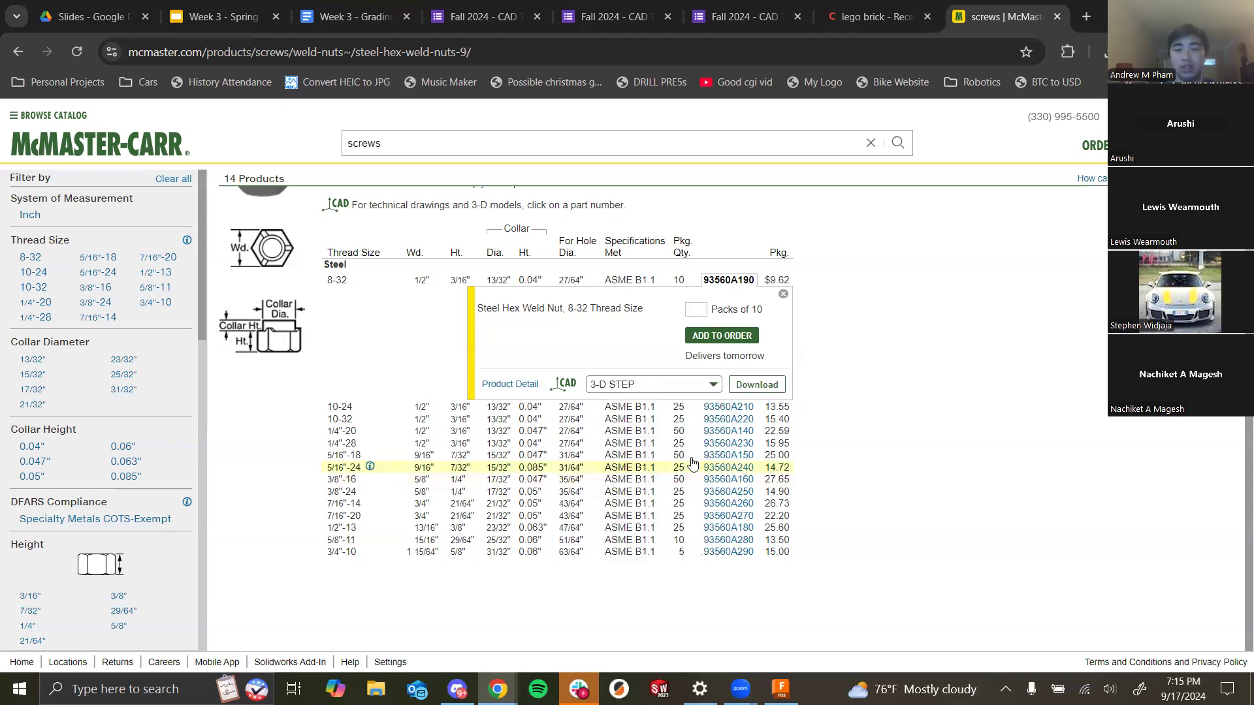
{"action": "left_click", "coordinate": [753, 386]}
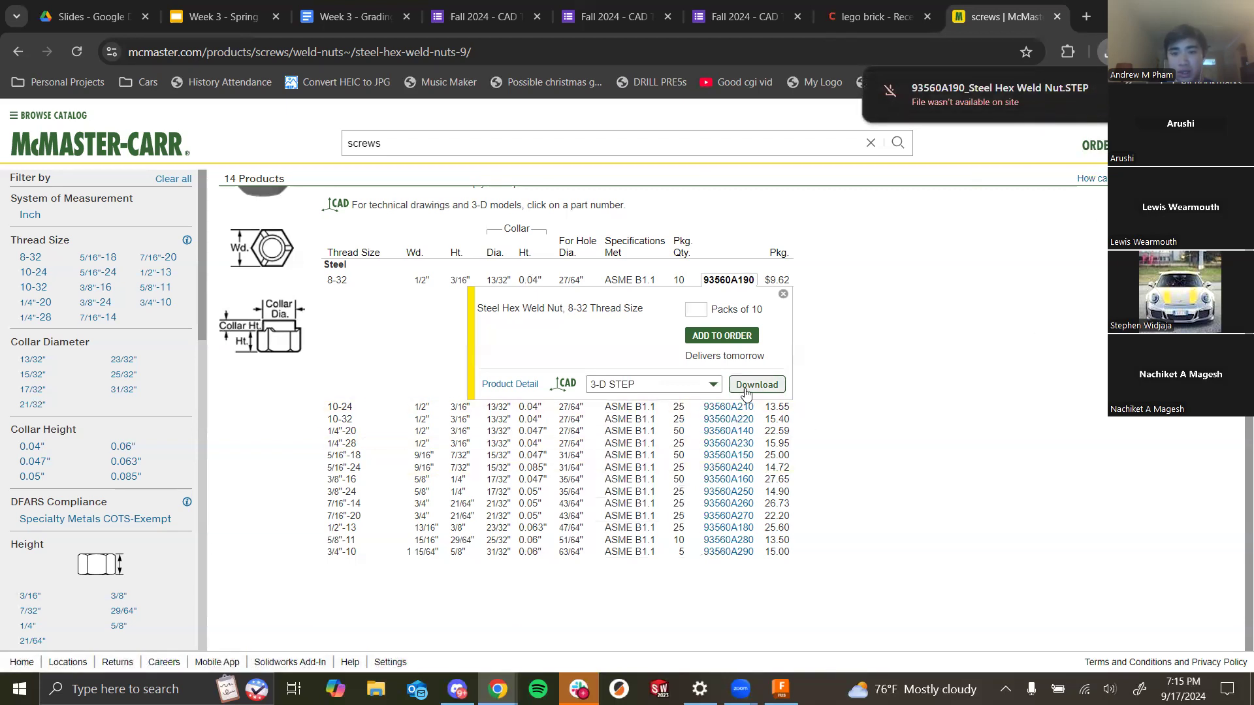
{"action": "left_click", "coordinate": [1104, 52]}
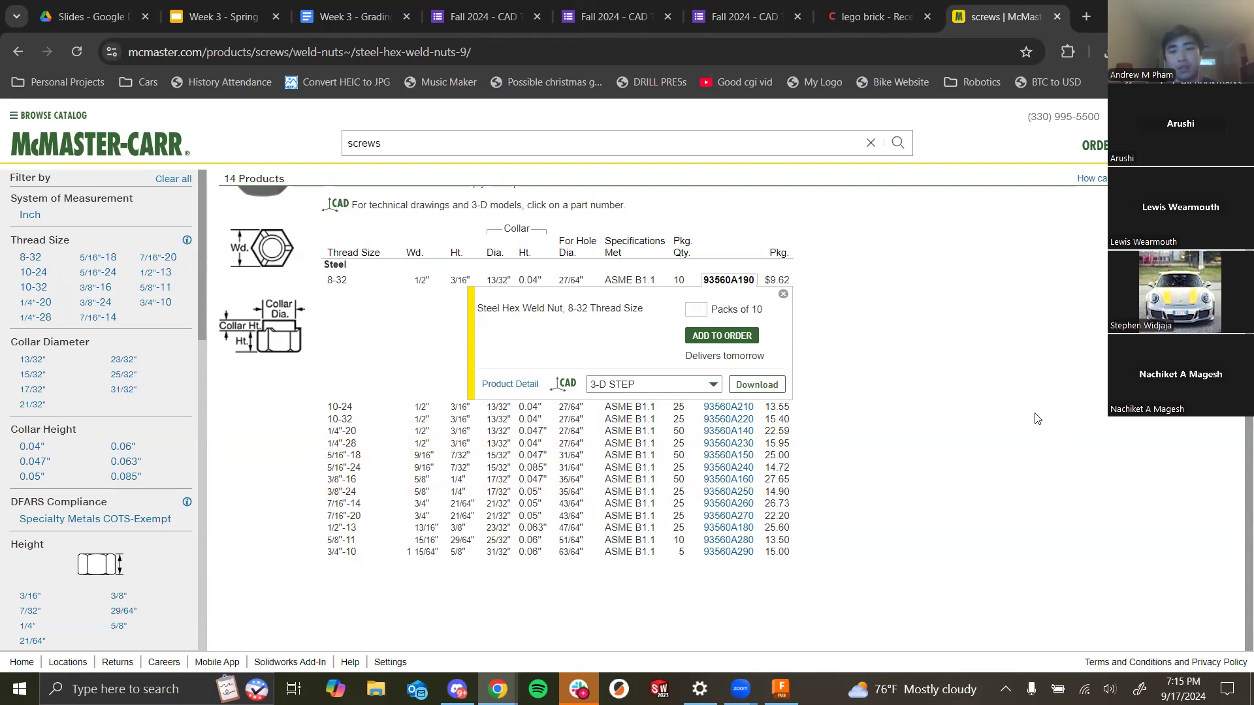
{"action": "left_click", "coordinate": [849, 313]}
- Return to the CAD Training lecture slides and advance to the Final Project Intro slide
{"action": "key", "text": "alt+Tab"}
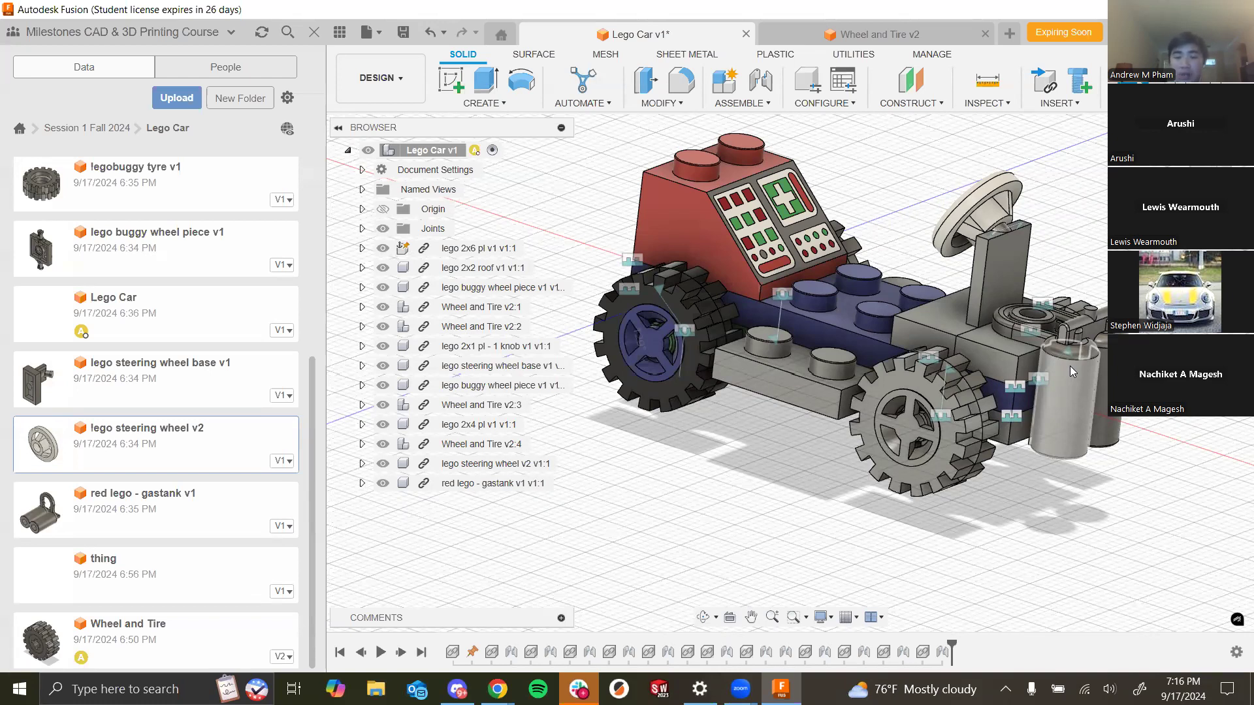
{"action": "key", "text": "alt+Tab"}
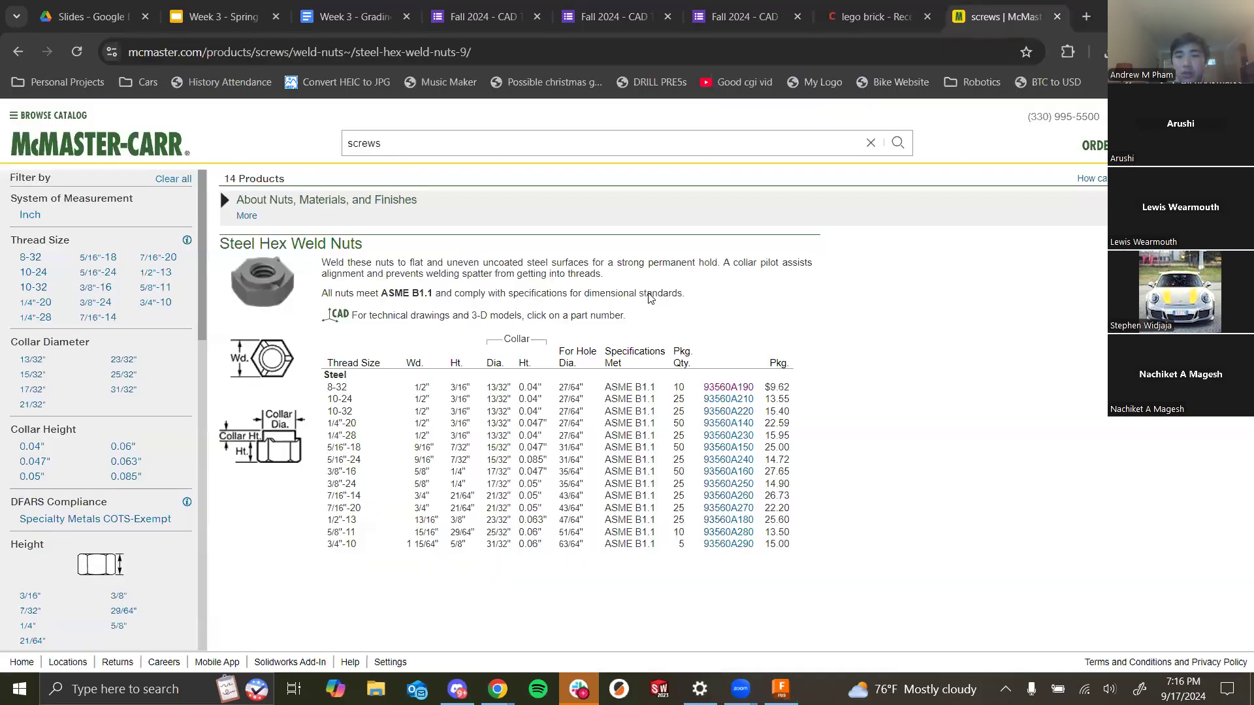
{"action": "left_click", "coordinate": [224, 13]}
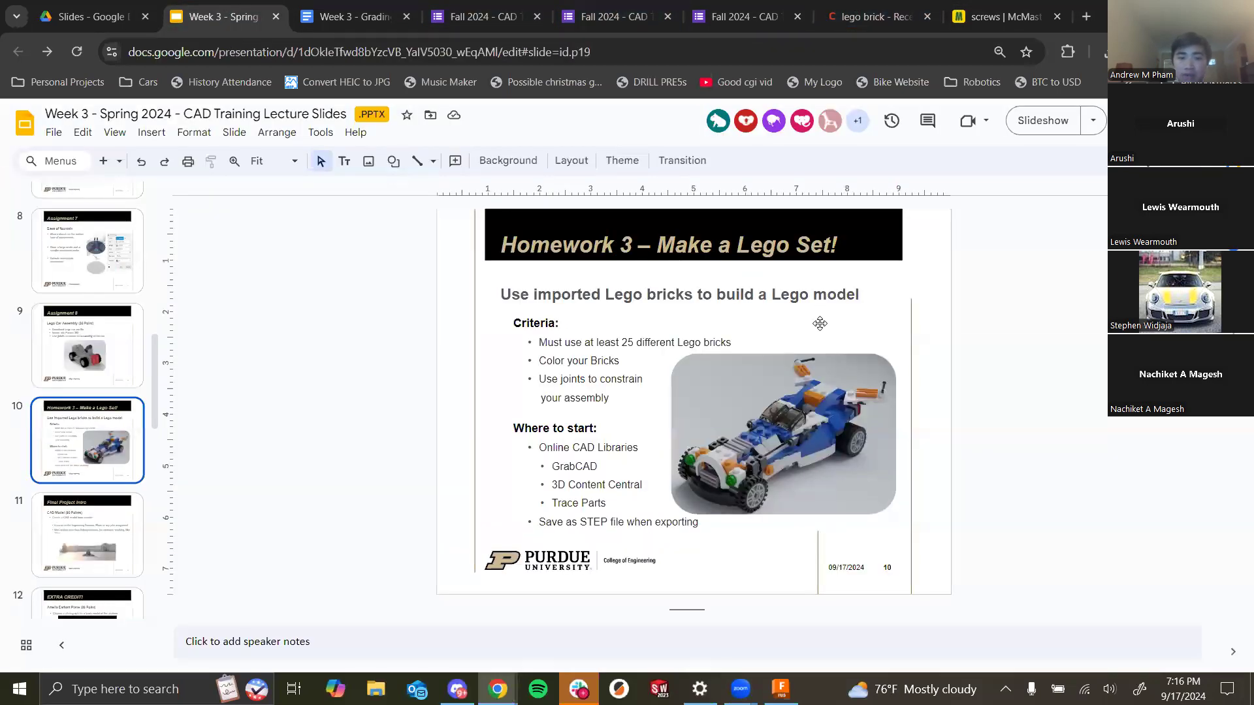
{"action": "key", "text": "Down"}
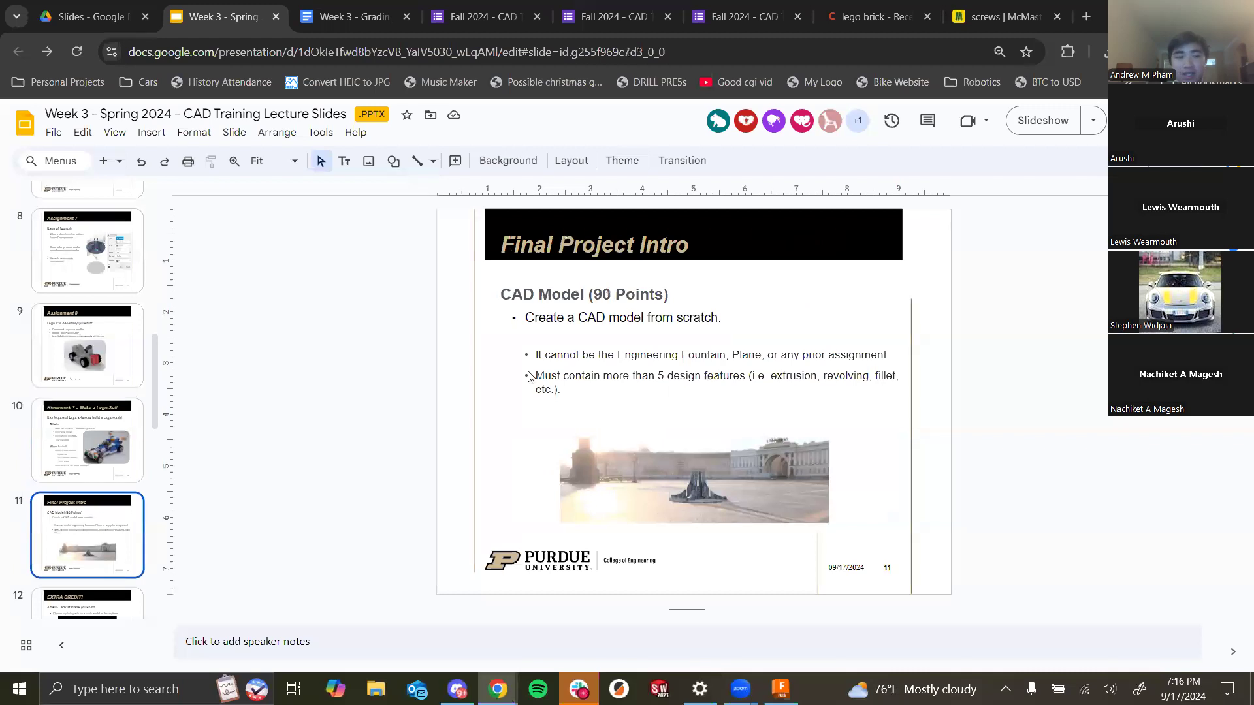
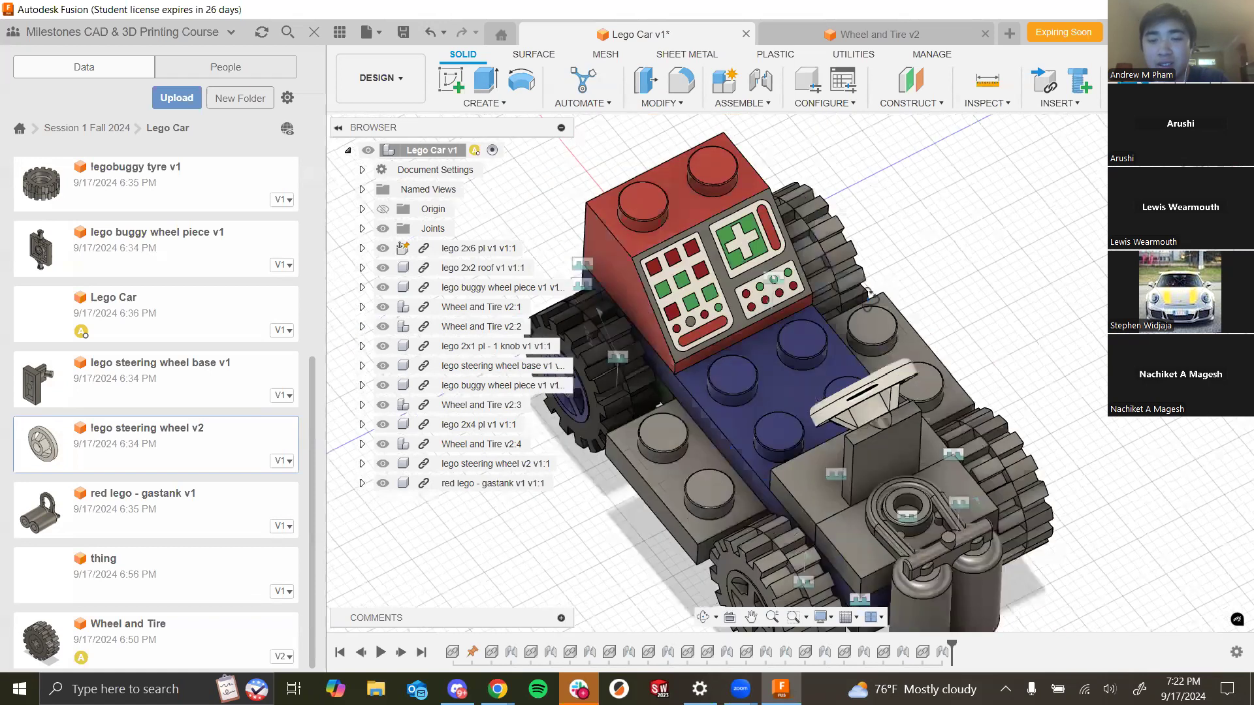
- Delete the lego 2x4 pl component from the Lego Car assembly
{"action": "scroll", "coordinate": [746, 454], "scroll_direction": "down", "scroll_amount": 1}
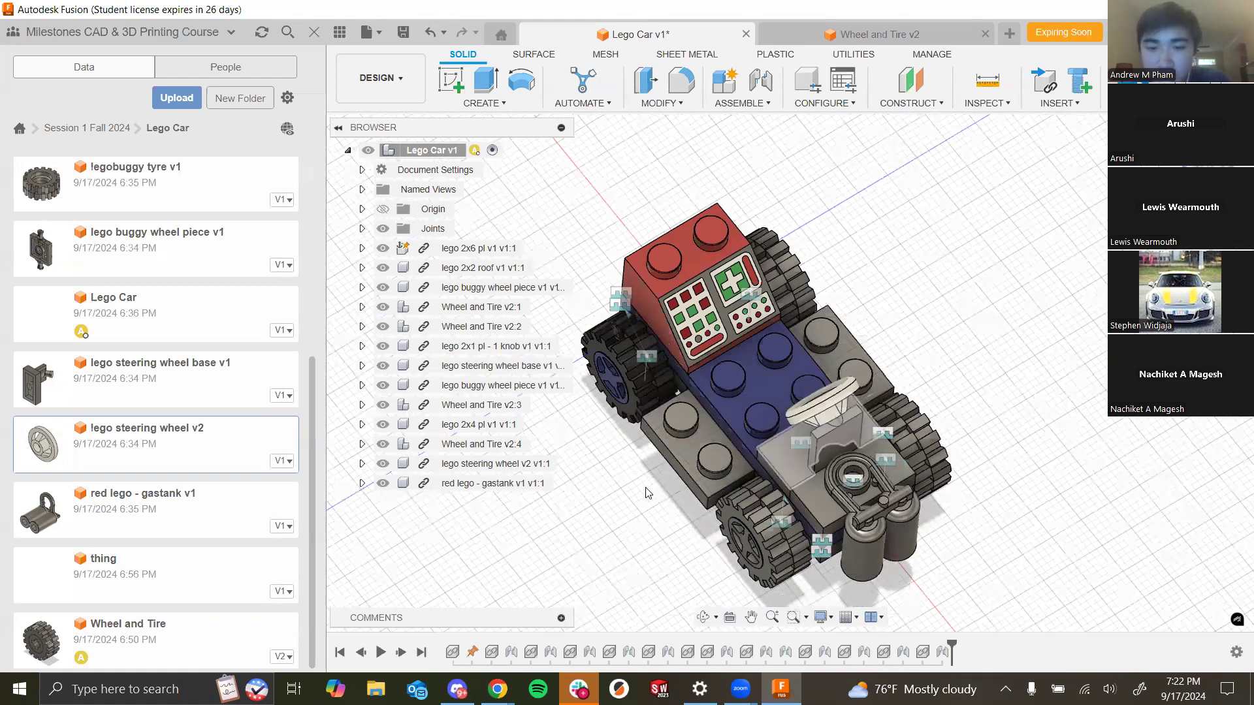
{"action": "left_click", "coordinate": [470, 484]}
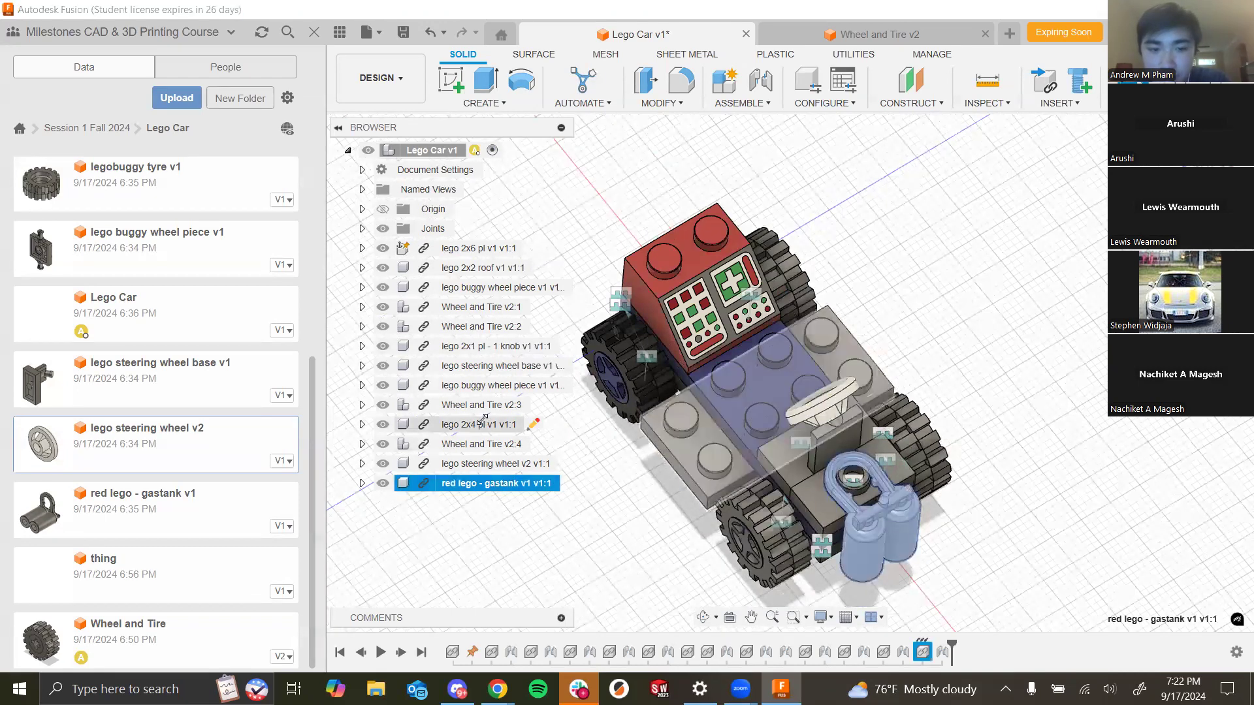
{"action": "left_click", "coordinate": [474, 425]}
{"action": "key", "text": "Delete"}
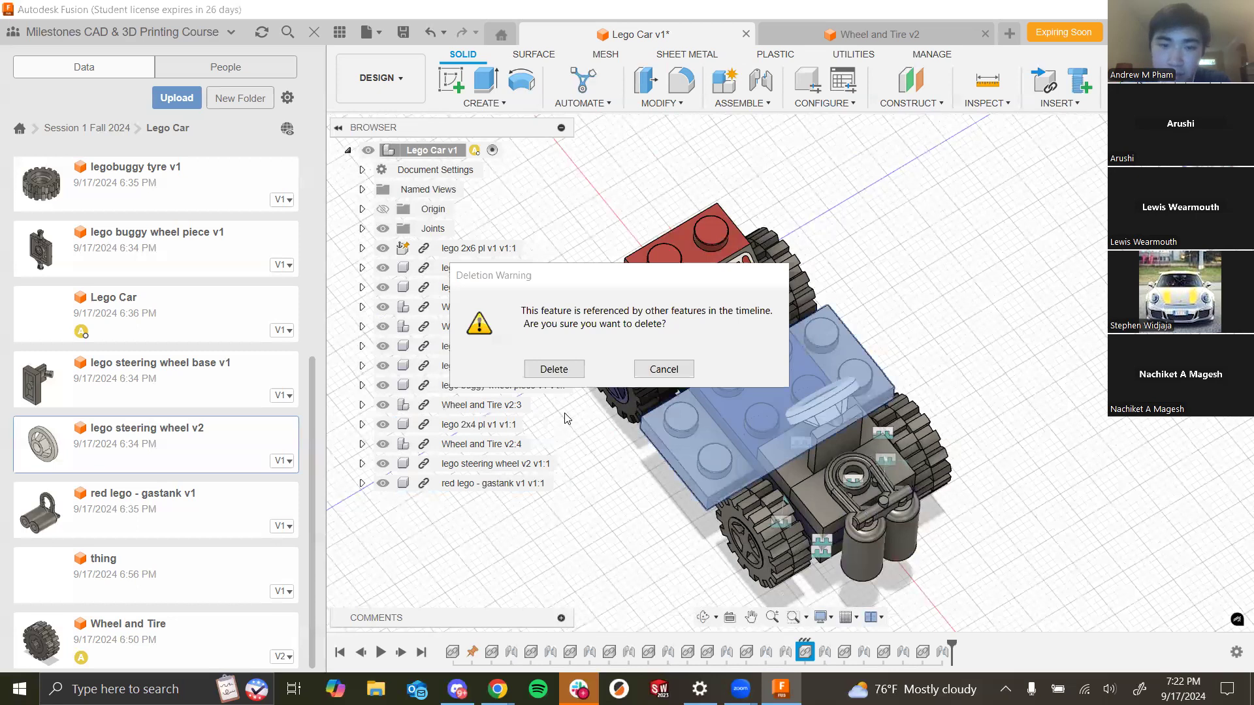
{"action": "left_click", "coordinate": [569, 371]}
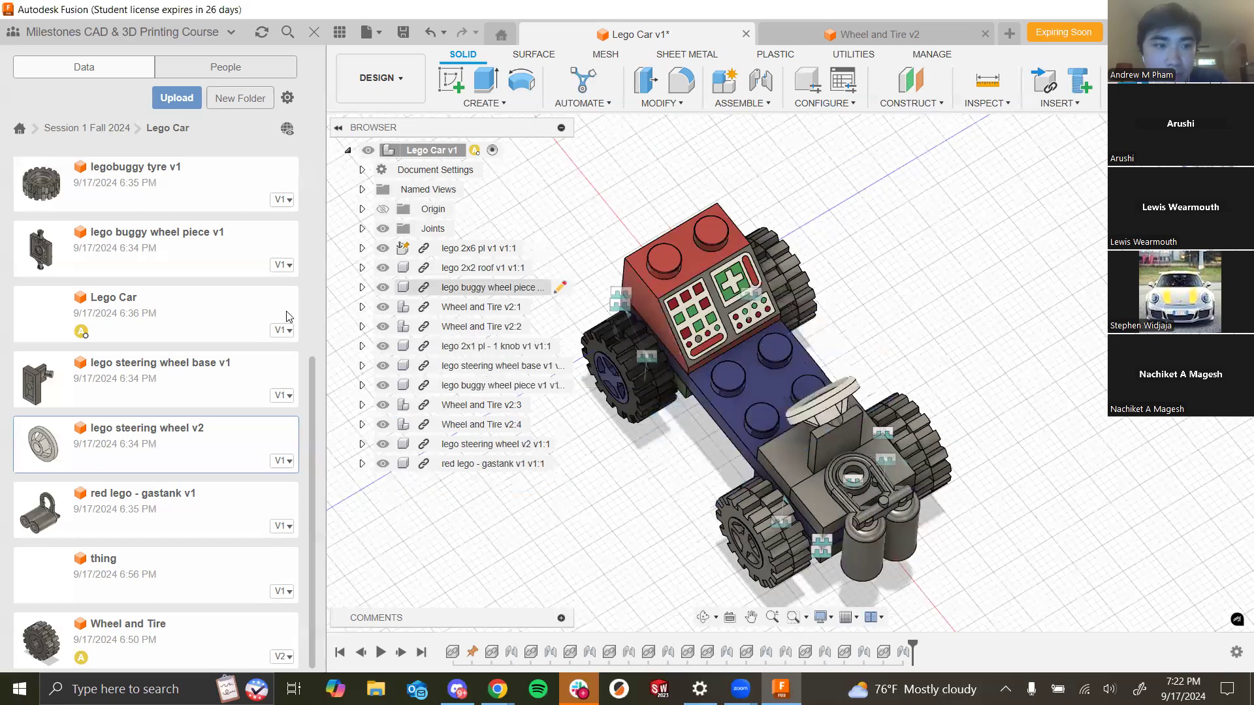
- Insert the lego 2x4 pl design from the project files back into the assembly
{"action": "scroll", "coordinate": [197, 478], "scroll_direction": "up", "scroll_amount": 4}
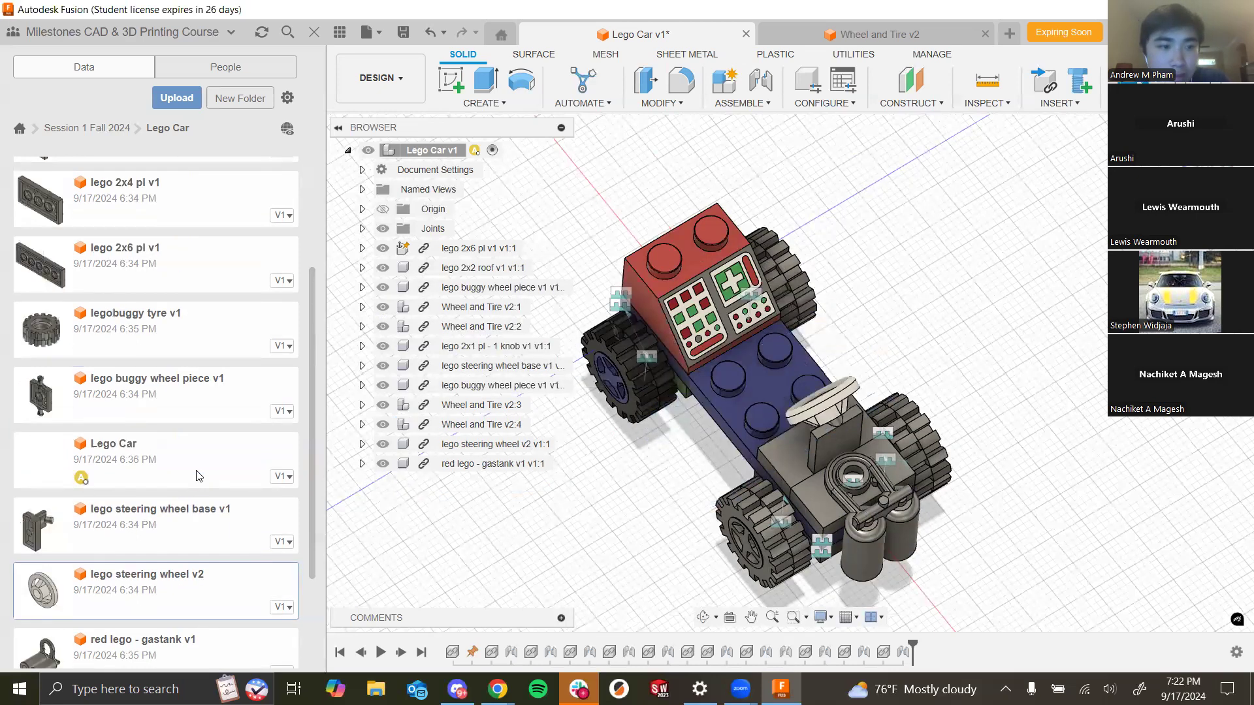
{"action": "left_click", "coordinate": [152, 292]}
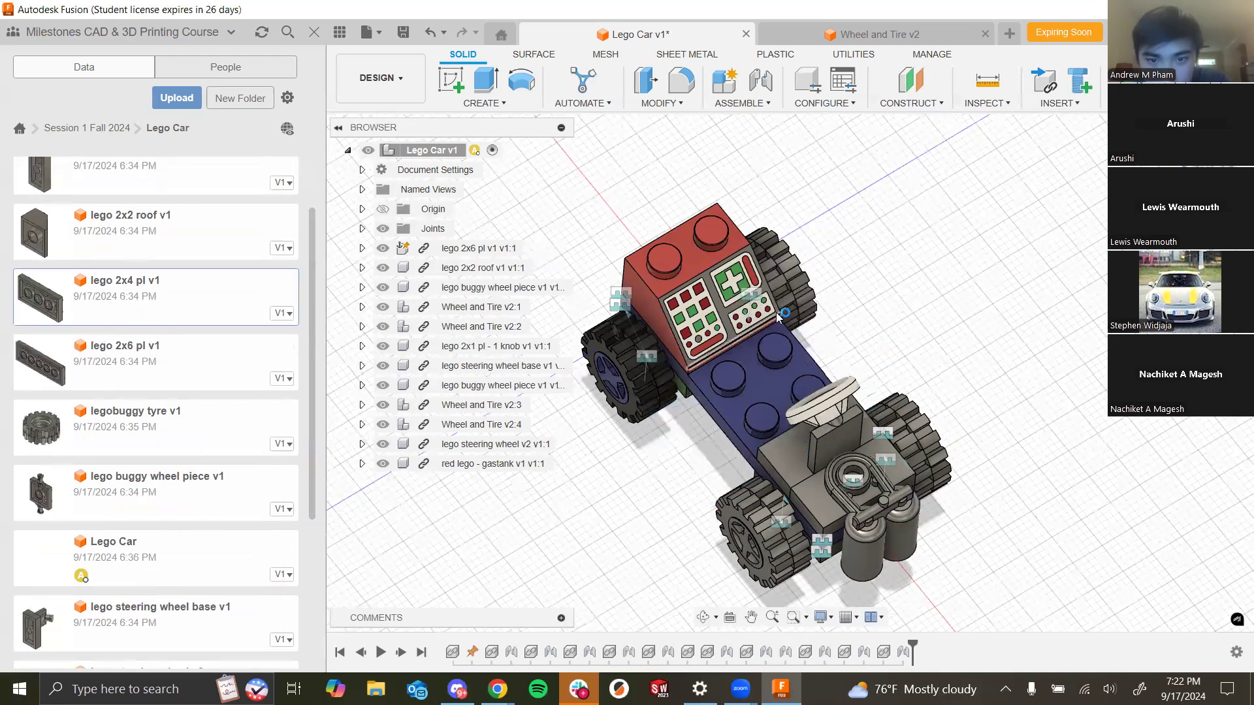
{"action": "left_click_drag", "start_coordinate": [700, 378], "coordinate": [677, 375]}
{"action": "left_click_drag", "start_coordinate": [750, 313], "coordinate": [751, 369]}
{"action": "middle_click_drag", "start_coordinate": [916, 335], "coordinate": [1037, 343], "text": "shift"}
{"action": "scroll", "coordinate": [912, 276], "scroll_direction": "up", "scroll_amount": 6}
{"action": "left_click", "coordinate": [1158, 498]}
{"action": "scroll", "coordinate": [1034, 340], "scroll_direction": "down", "scroll_amount": 5}
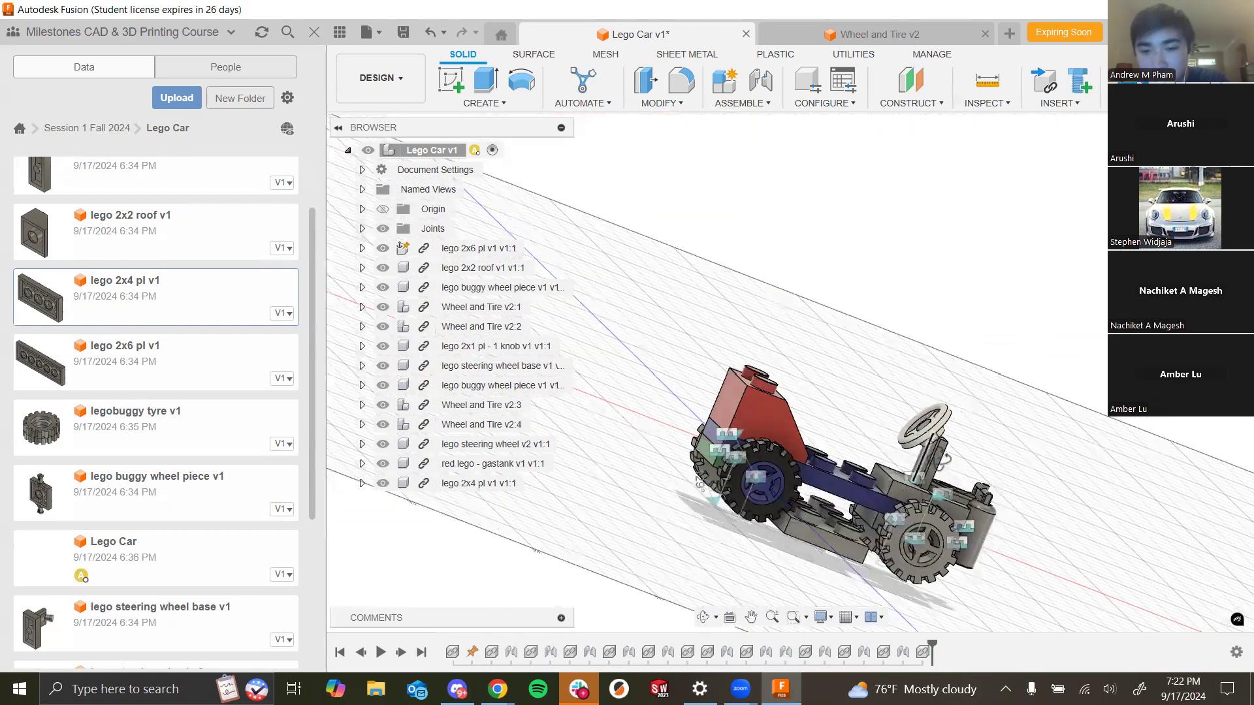
- Start a joint and pick snap points on the 2x4 plate and the car's chassis to connect them
{"action": "middle_click_drag", "start_coordinate": [941, 448], "coordinate": [966, 409], "text": "shift"}
{"action": "middle_click_drag", "start_coordinate": [852, 397], "coordinate": [824, 386], "text": "shift"}
{"action": "left_click", "coordinate": [761, 89]}
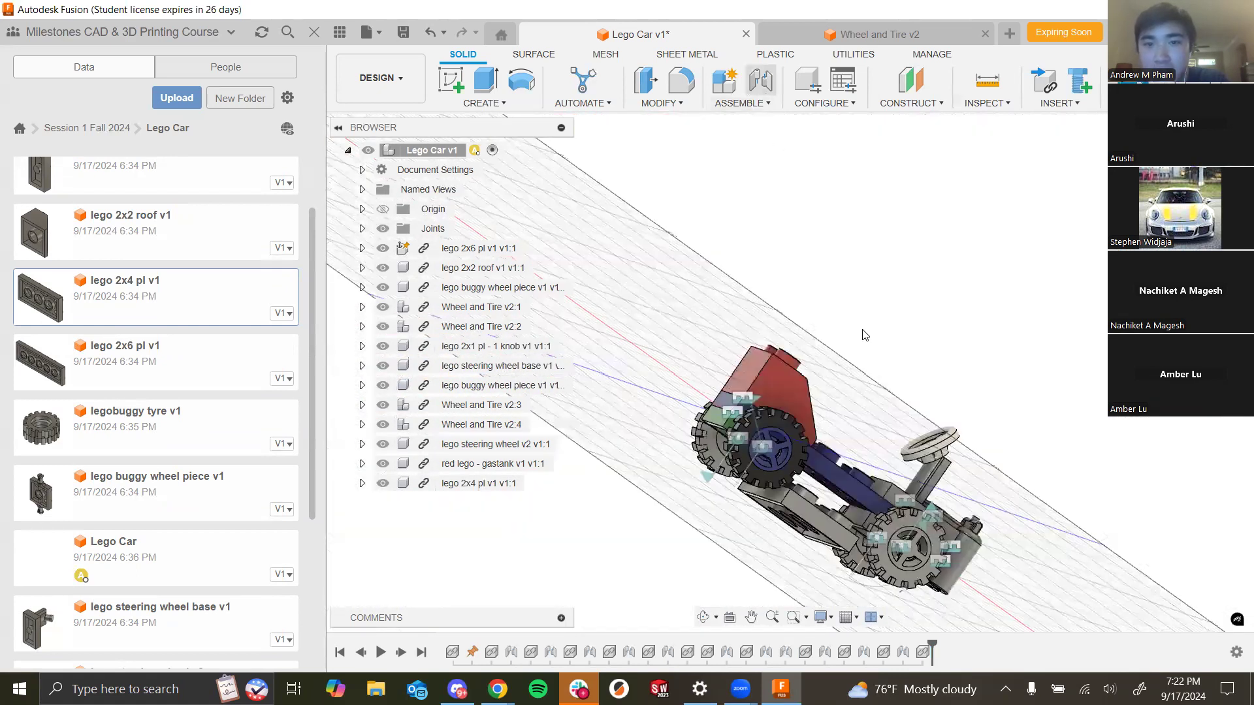
{"action": "scroll", "coordinate": [867, 509], "scroll_direction": "up", "scroll_amount": 5}
{"action": "scroll", "coordinate": [911, 448], "scroll_direction": "up", "scroll_amount": 3}
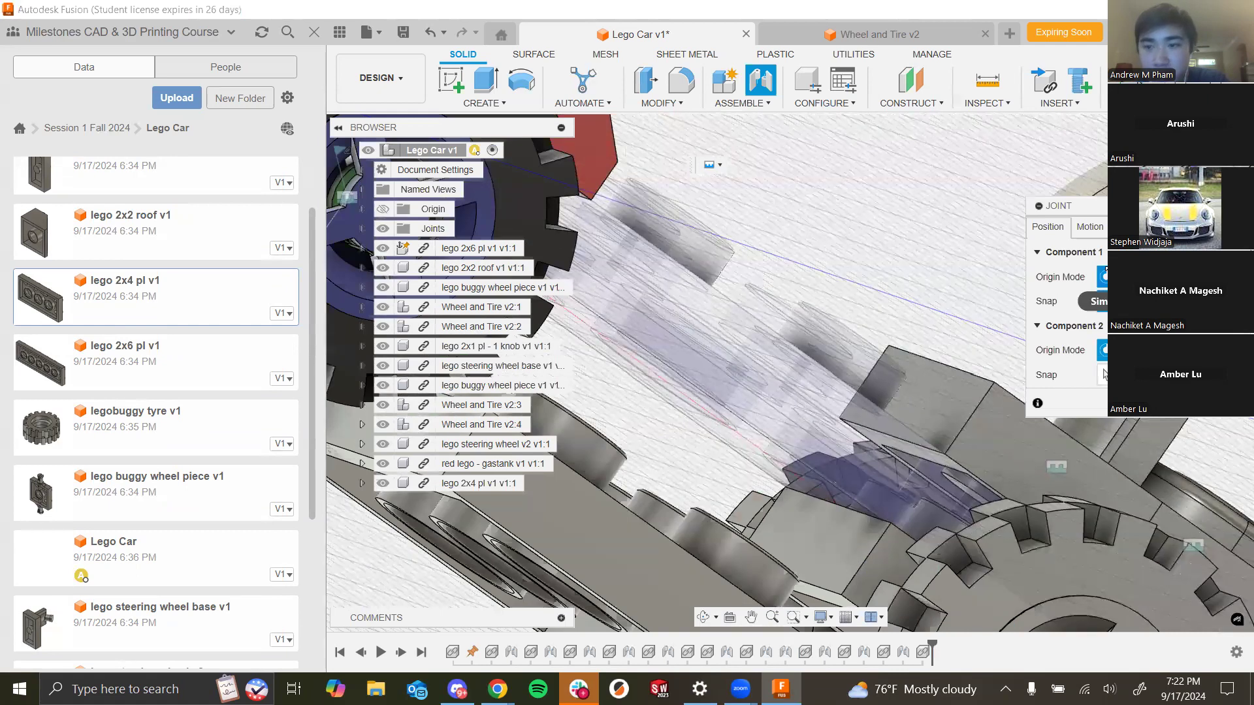
{"action": "scroll", "coordinate": [918, 327], "scroll_direction": "down", "scroll_amount": 3}
{"action": "middle_click_drag", "start_coordinate": [915, 280], "coordinate": [863, 381], "text": "shift"}
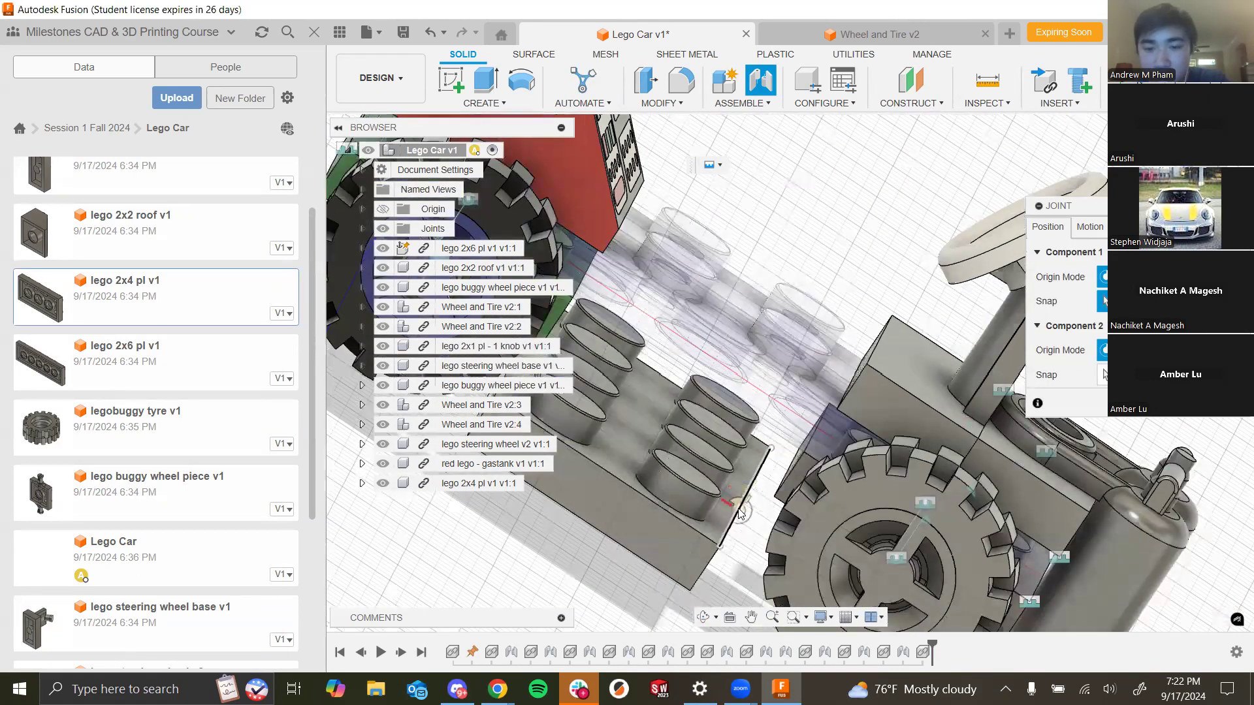
{"action": "middle_click_drag", "start_coordinate": [866, 298], "coordinate": [863, 431], "text": "shift"}
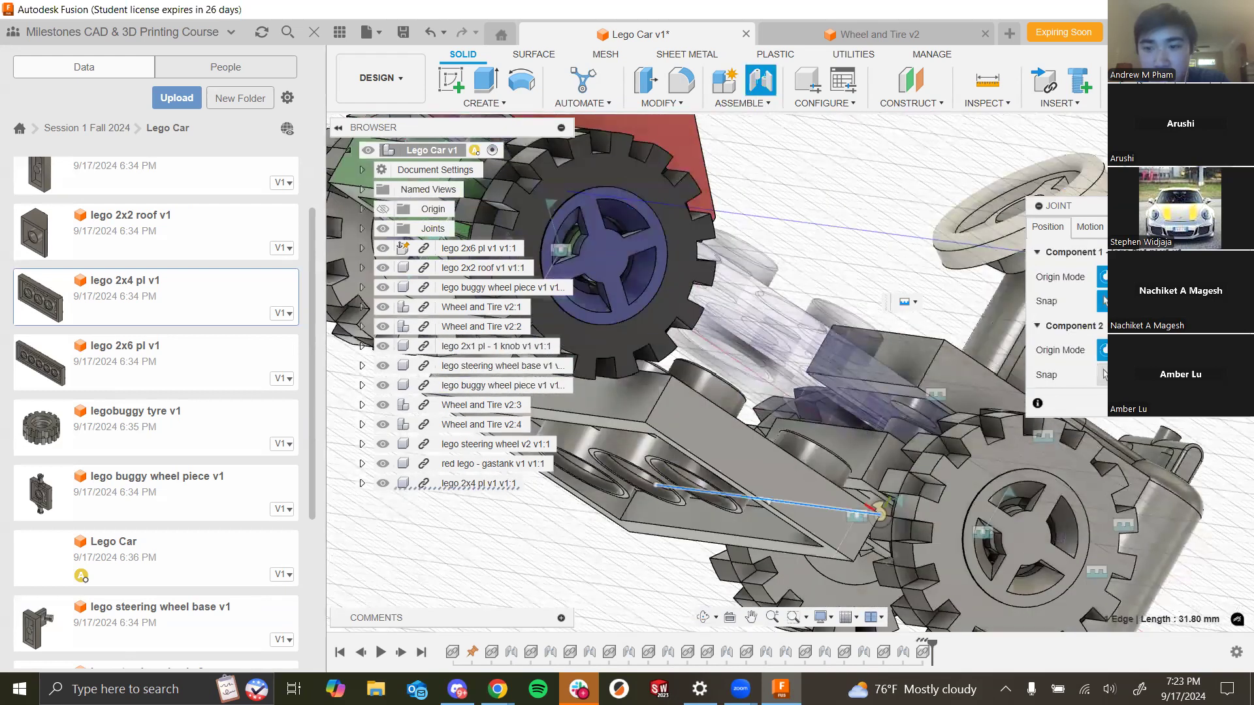
{"action": "left_click", "coordinate": [879, 511]}
{"action": "left_click", "coordinate": [860, 439]}
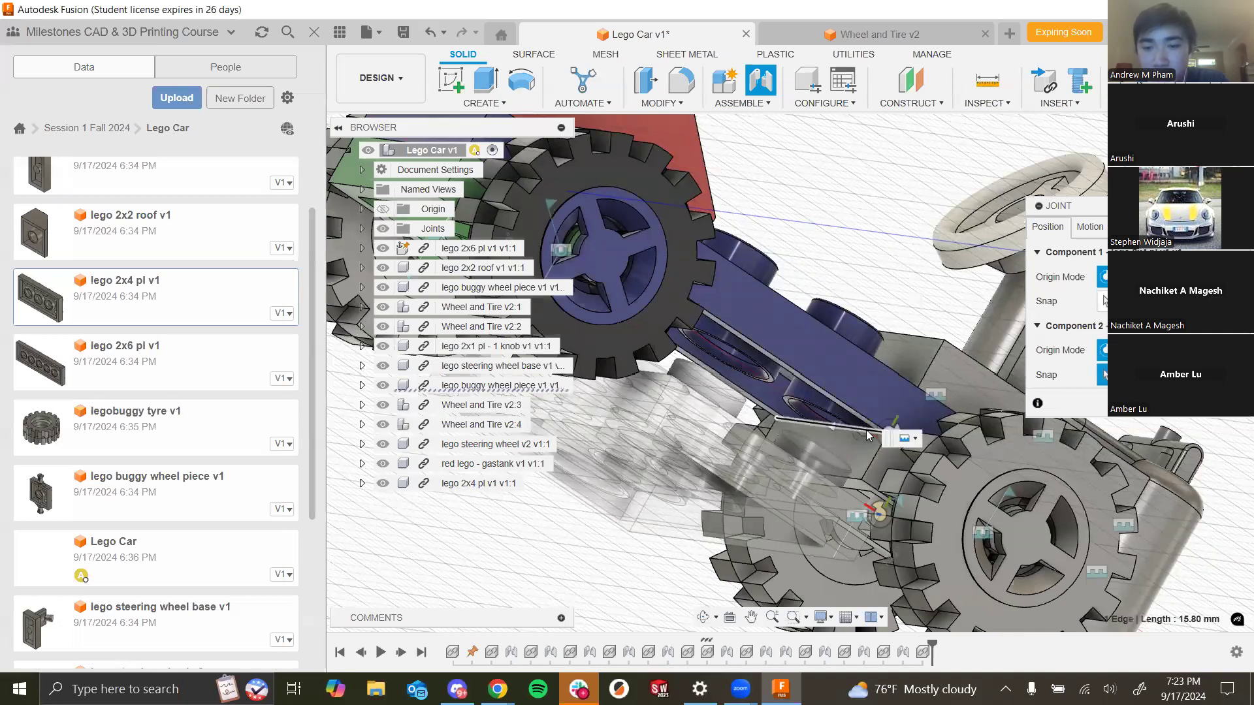
{"action": "left_click", "coordinate": [862, 434]}
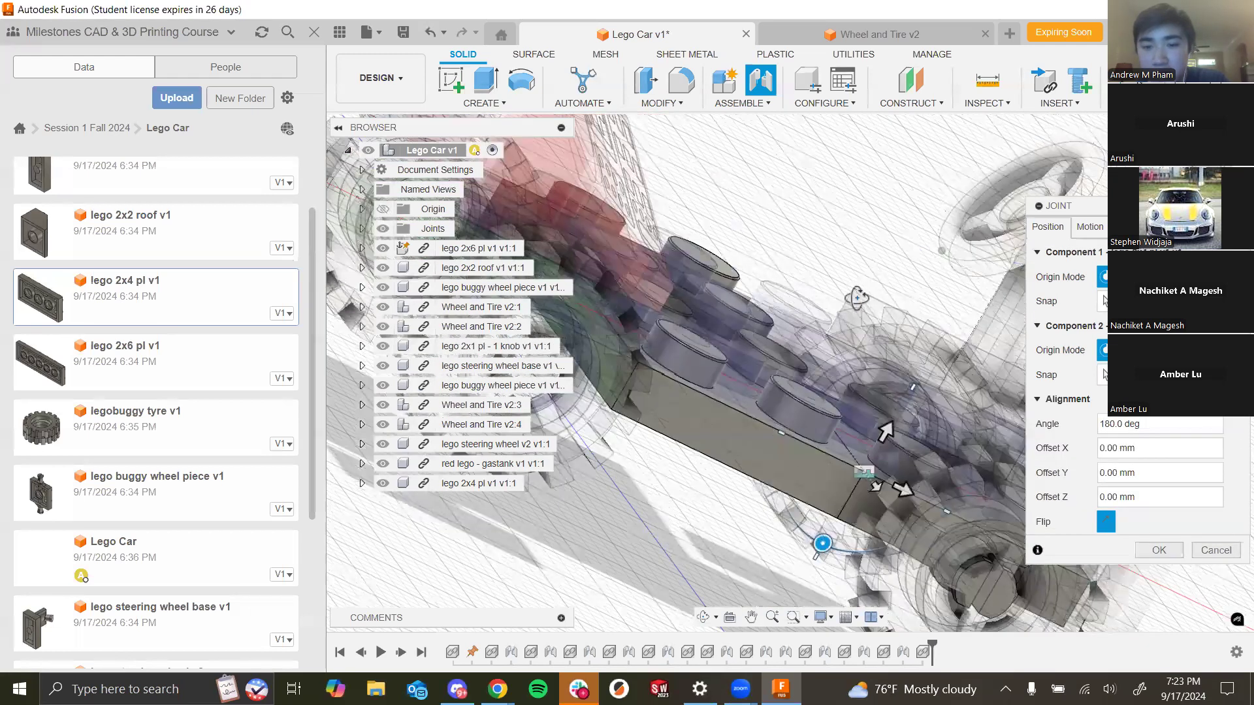
- Offset the joint 8 mm along Z so the plate sits under the chassis, and confirm it
{"action": "scroll", "coordinate": [841, 426], "scroll_direction": "down", "scroll_amount": 3}
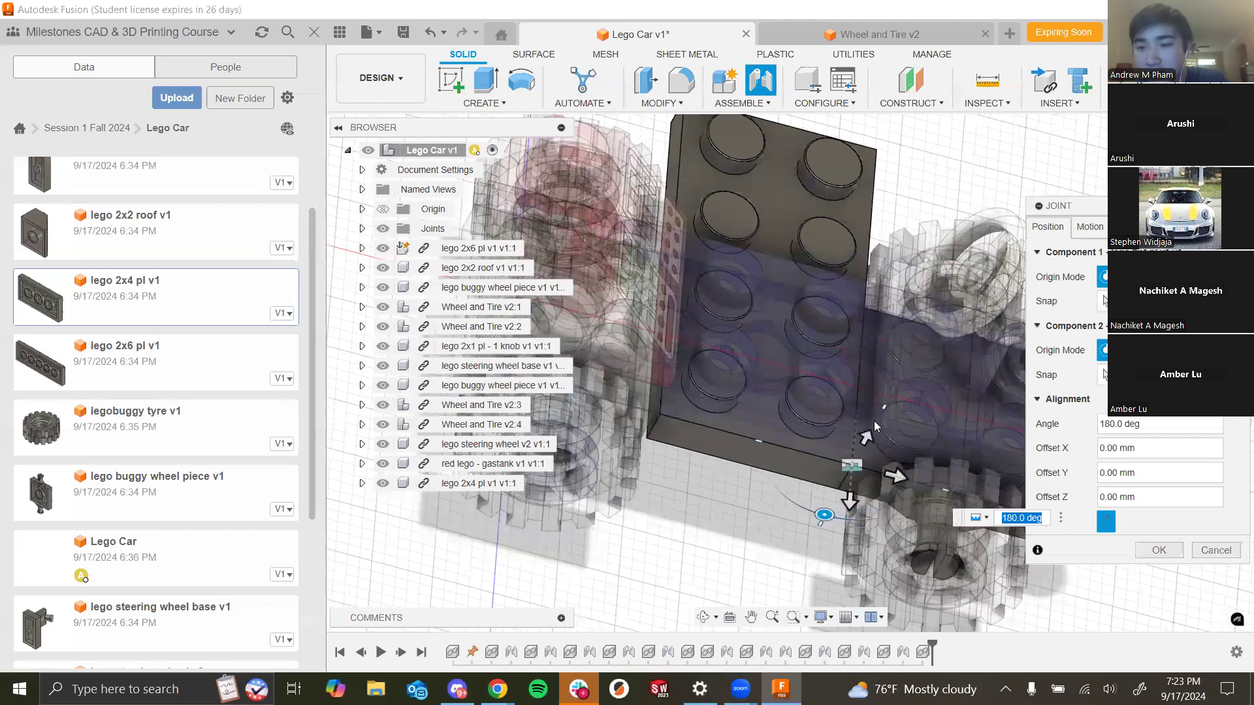
{"action": "left_click", "coordinate": [848, 498]}
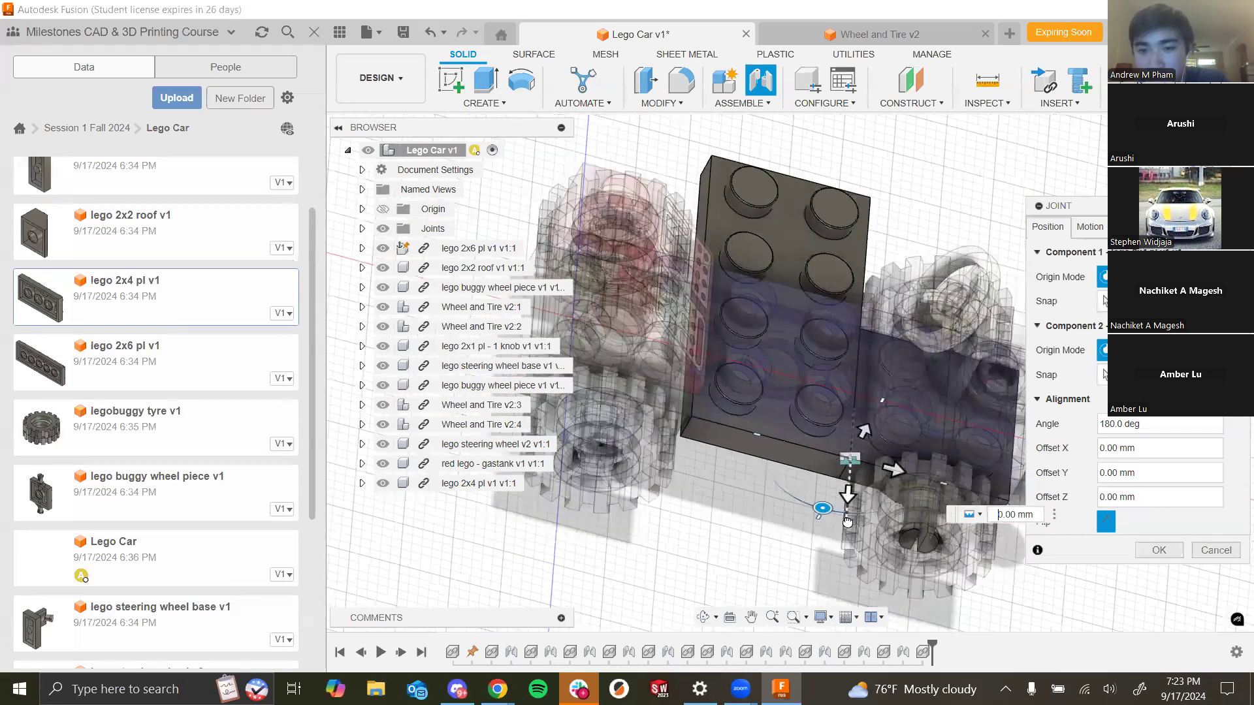
{"action": "left_click_drag", "start_coordinate": [847, 521], "coordinate": [845, 550]}
{"action": "middle_click_drag", "start_coordinate": [845, 527], "coordinate": [810, 555], "text": "shift"}
{"action": "left_click_drag", "start_coordinate": [811, 556], "coordinate": [805, 576]}
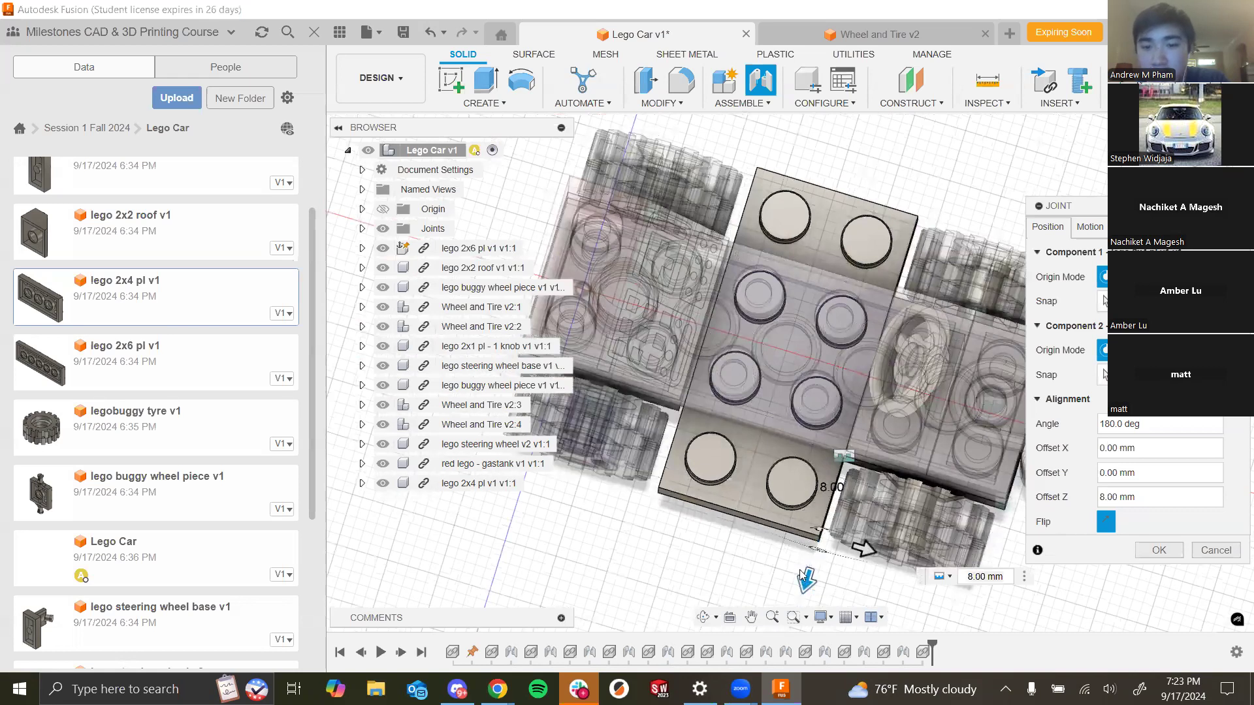
{"action": "left_click_drag", "start_coordinate": [806, 580], "coordinate": [813, 587]}
{"action": "scroll", "coordinate": [789, 516], "scroll_direction": "down", "scroll_amount": 3}
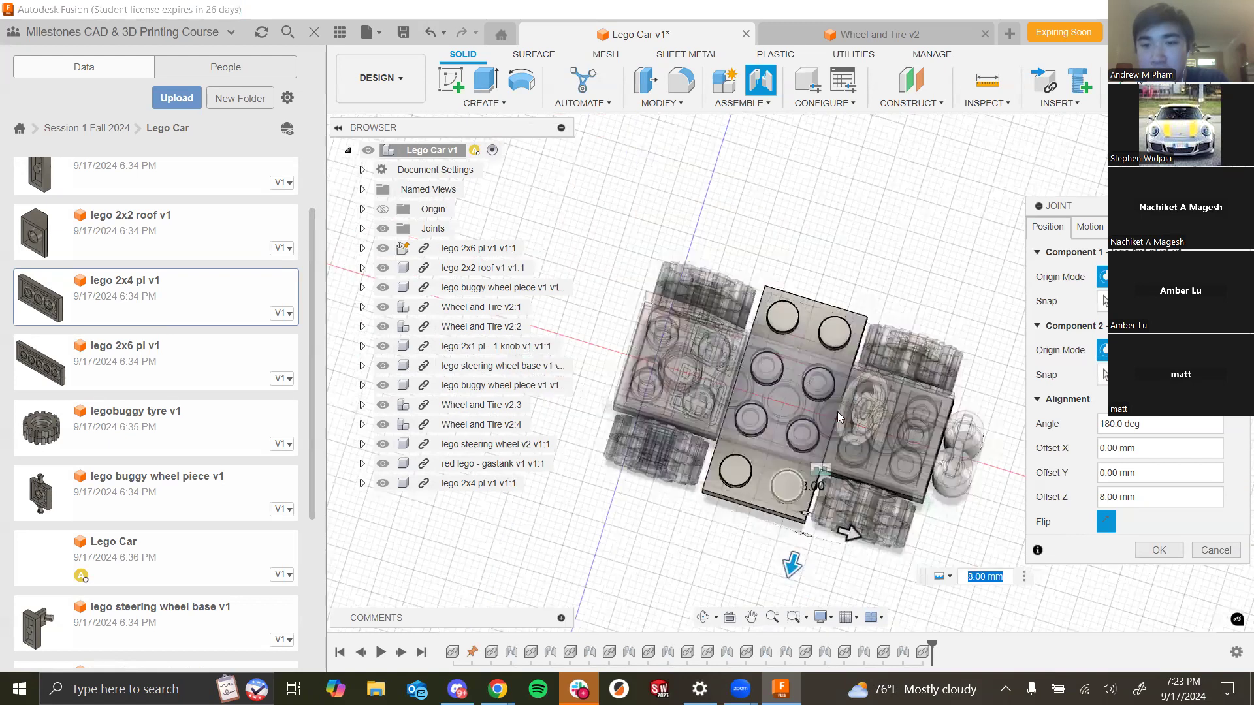
{"action": "middle_click_drag", "start_coordinate": [837, 411], "coordinate": [974, 566], "text": "shift"}
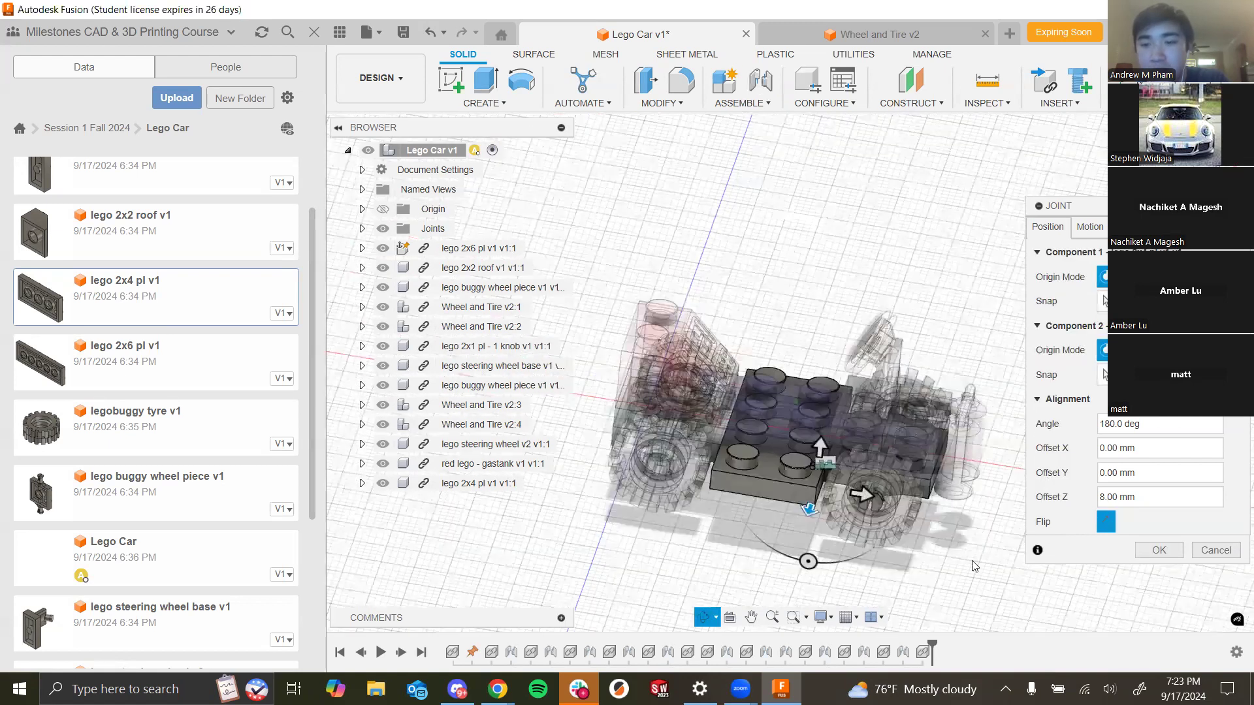
{"action": "scroll", "coordinate": [975, 565], "scroll_direction": "up", "scroll_amount": 3}
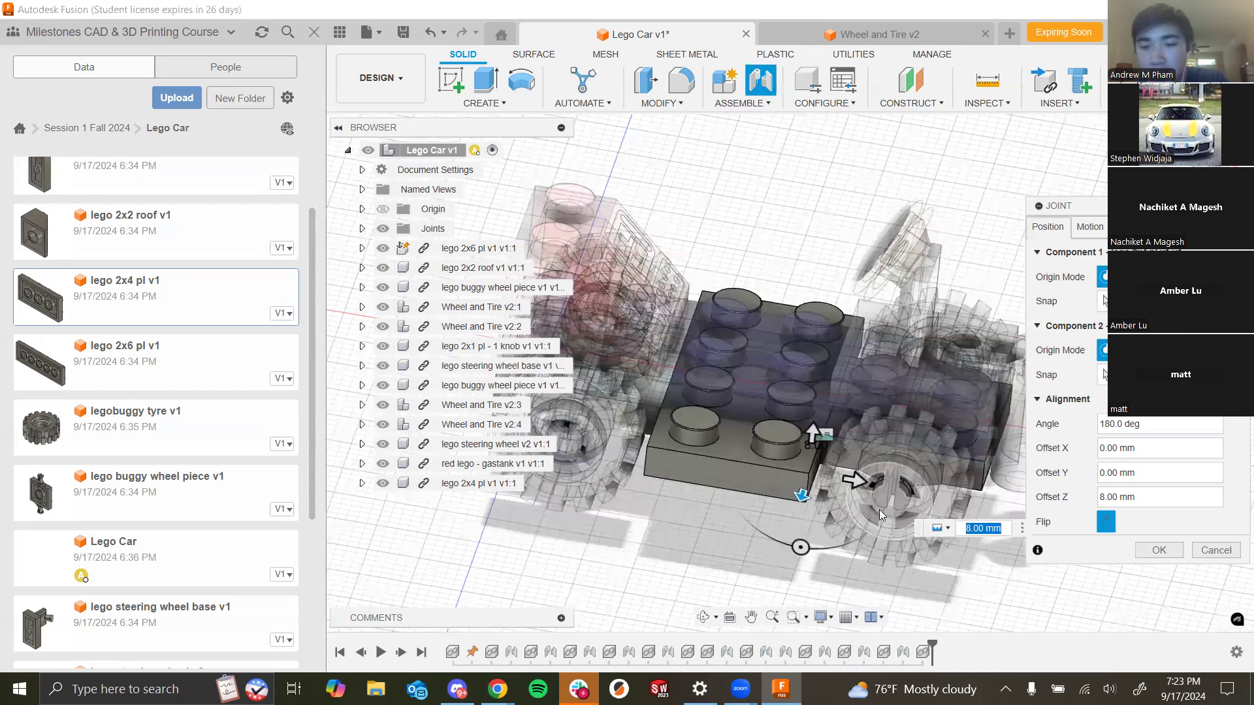
{"action": "left_click", "coordinate": [1160, 550]}
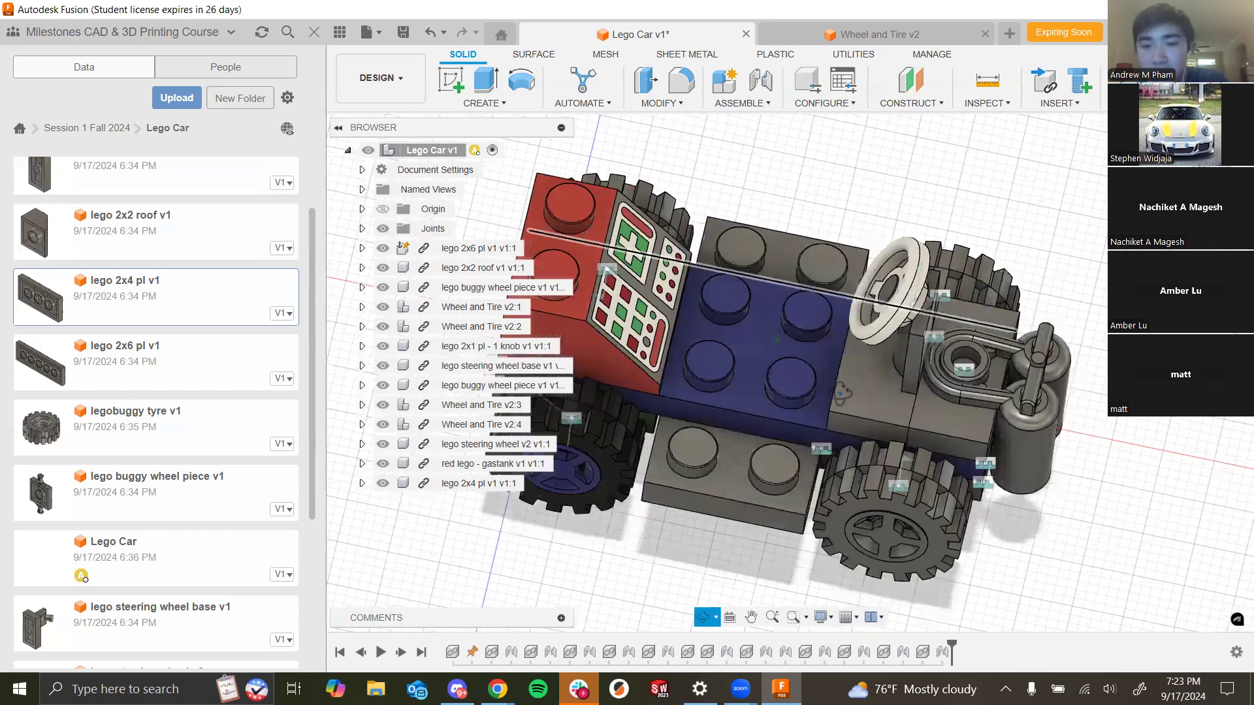
- Orbit and zoom around the car to inspect the repositioned plate from several angles
{"action": "middle_click_drag", "start_coordinate": [842, 404], "coordinate": [833, 296], "text": "shift"}
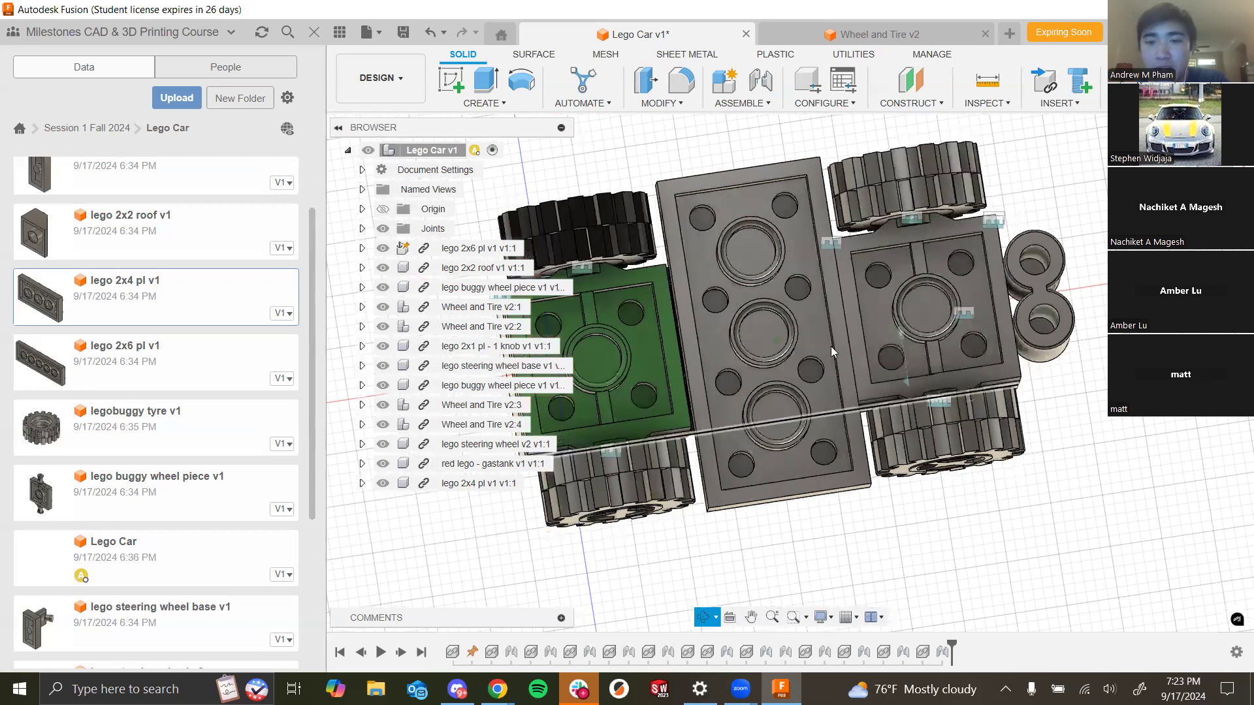
{"action": "scroll", "coordinate": [839, 281], "scroll_direction": "down", "scroll_amount": 2}
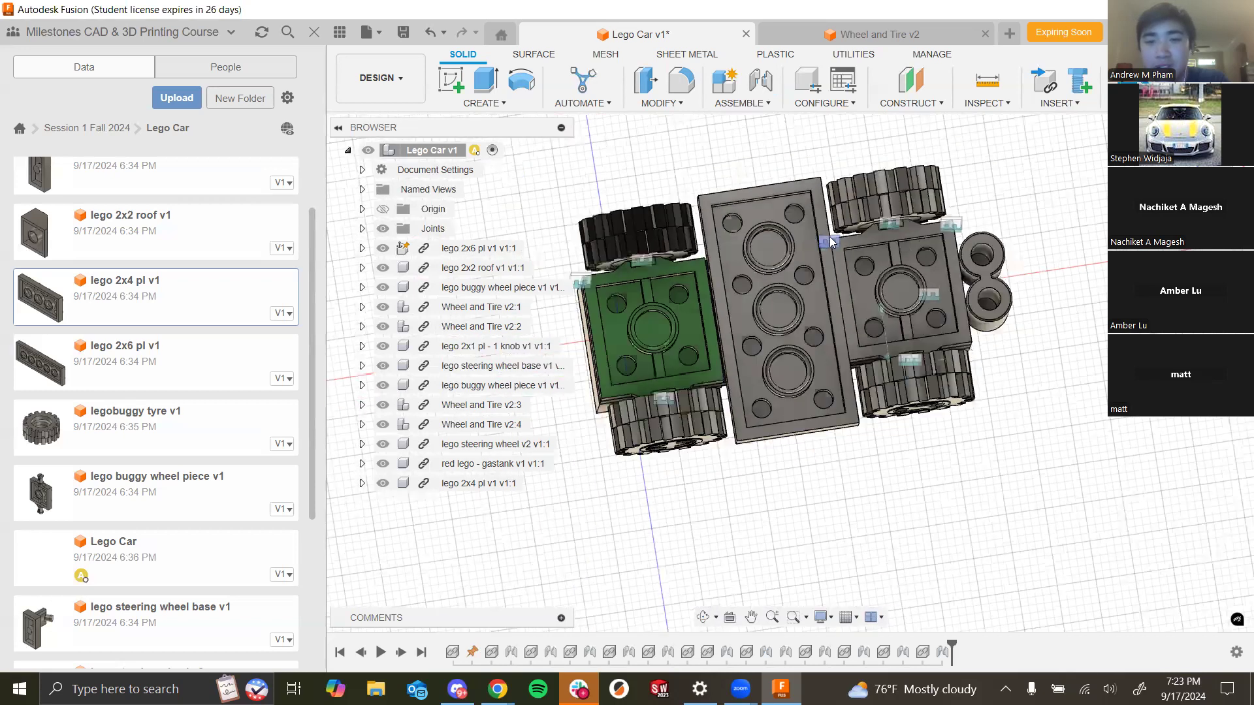
{"action": "scroll", "coordinate": [827, 237], "scroll_direction": "down", "scroll_amount": 1}
{"action": "scroll", "coordinate": [810, 345], "scroll_direction": "up", "scroll_amount": 3}
{"action": "middle_click_drag", "start_coordinate": [813, 357], "coordinate": [809, 430], "text": "shift"}
{"action": "scroll", "coordinate": [810, 345], "scroll_direction": "down", "scroll_amount": 2}
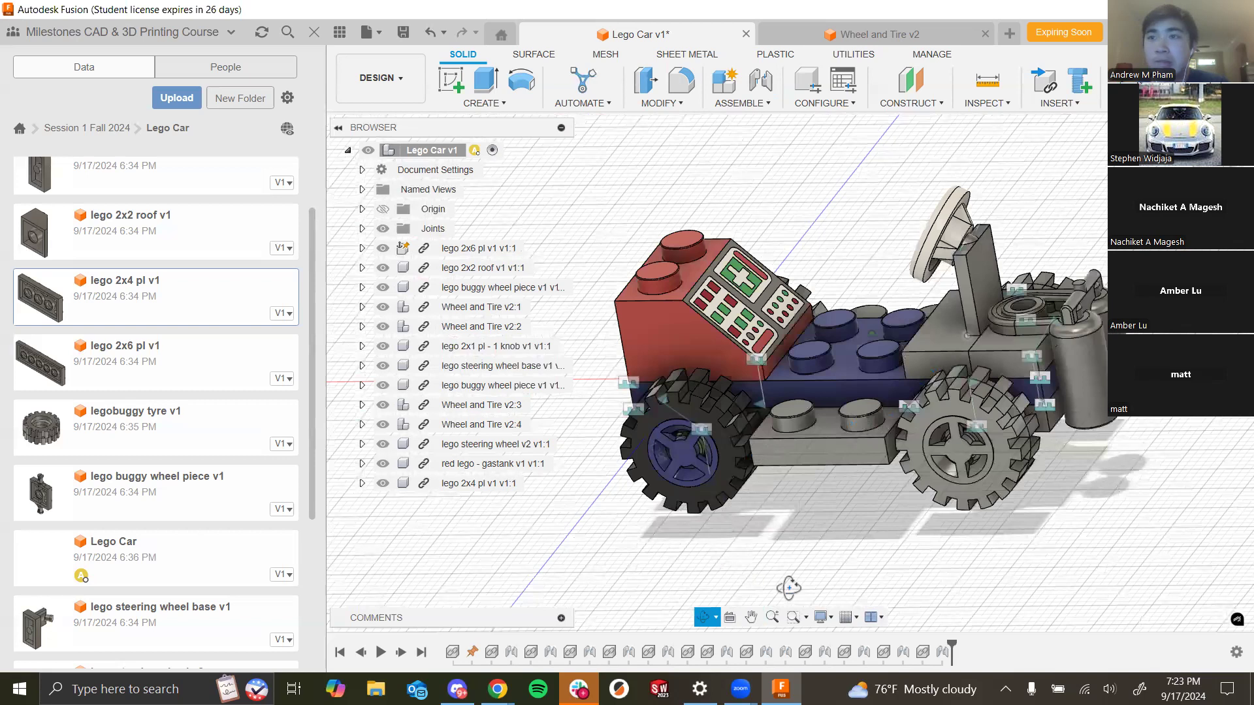
{"action": "middle_click_drag", "start_coordinate": [817, 568], "coordinate": [875, 591], "text": "shift"}
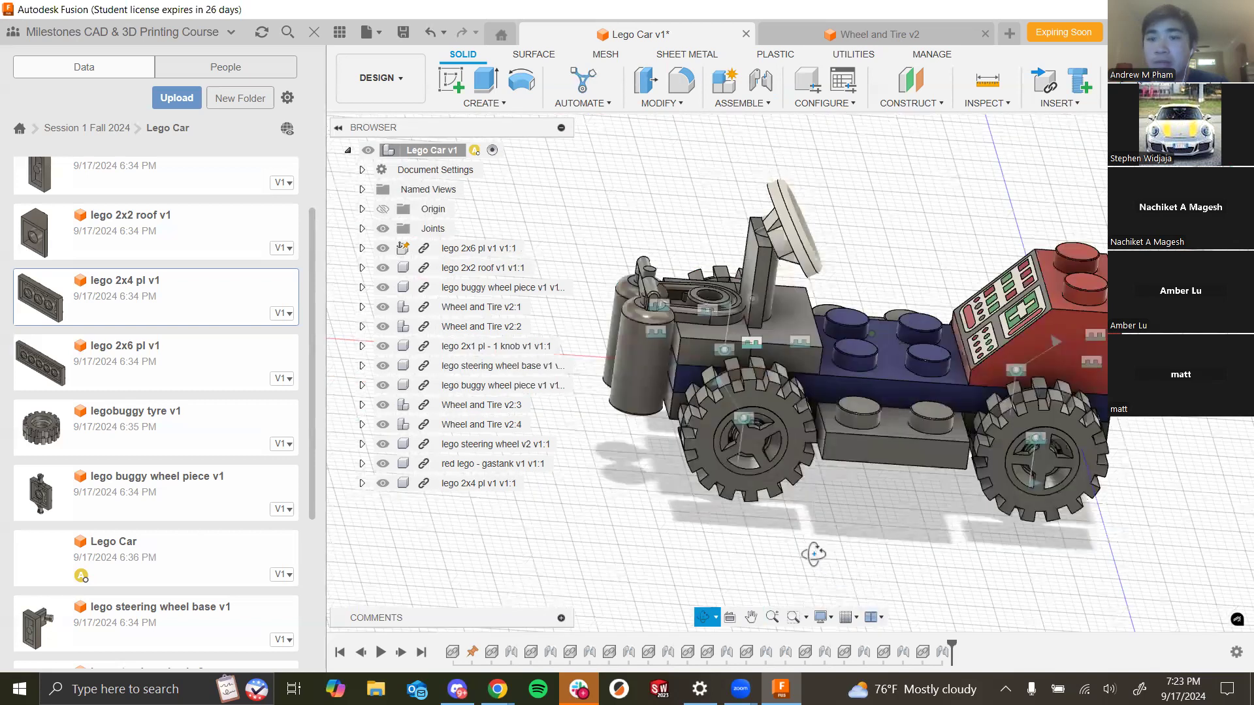
{"action": "middle_click_drag", "start_coordinate": [814, 554], "coordinate": [704, 592], "text": "shift"}
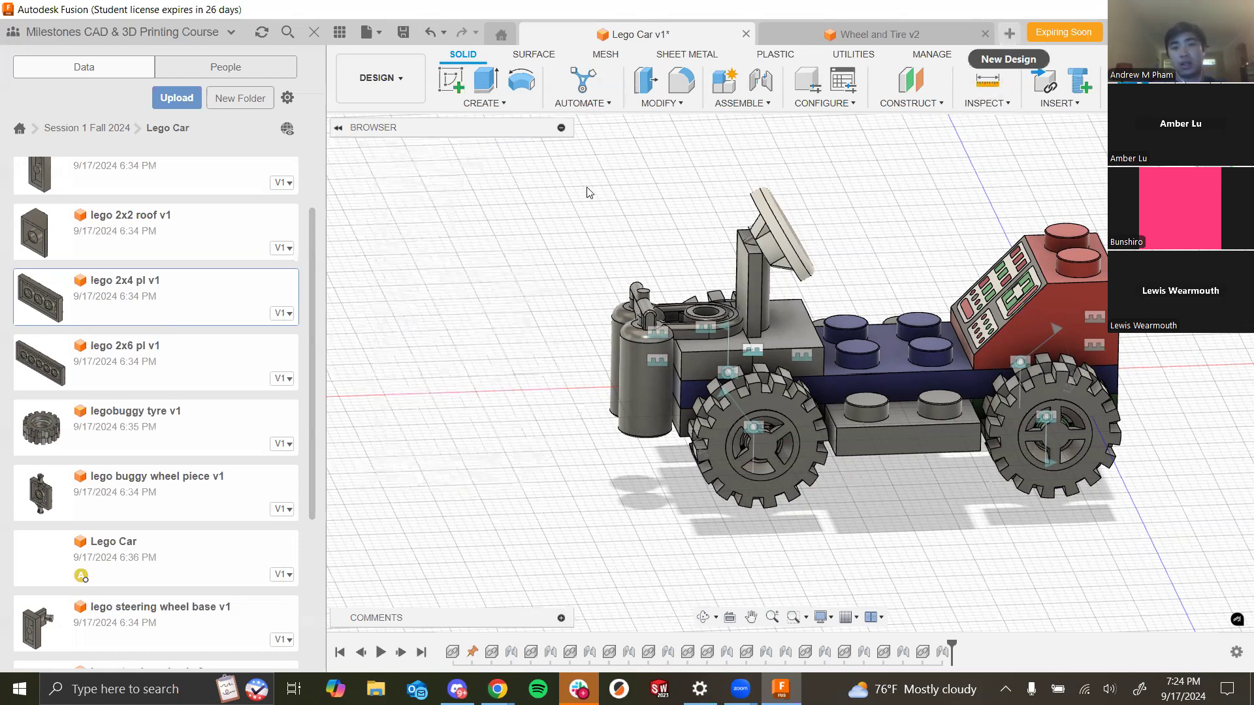
- Open a new design and start a sketch on a vertical origin plane
{"action": "left_click", "coordinate": [1009, 33]}
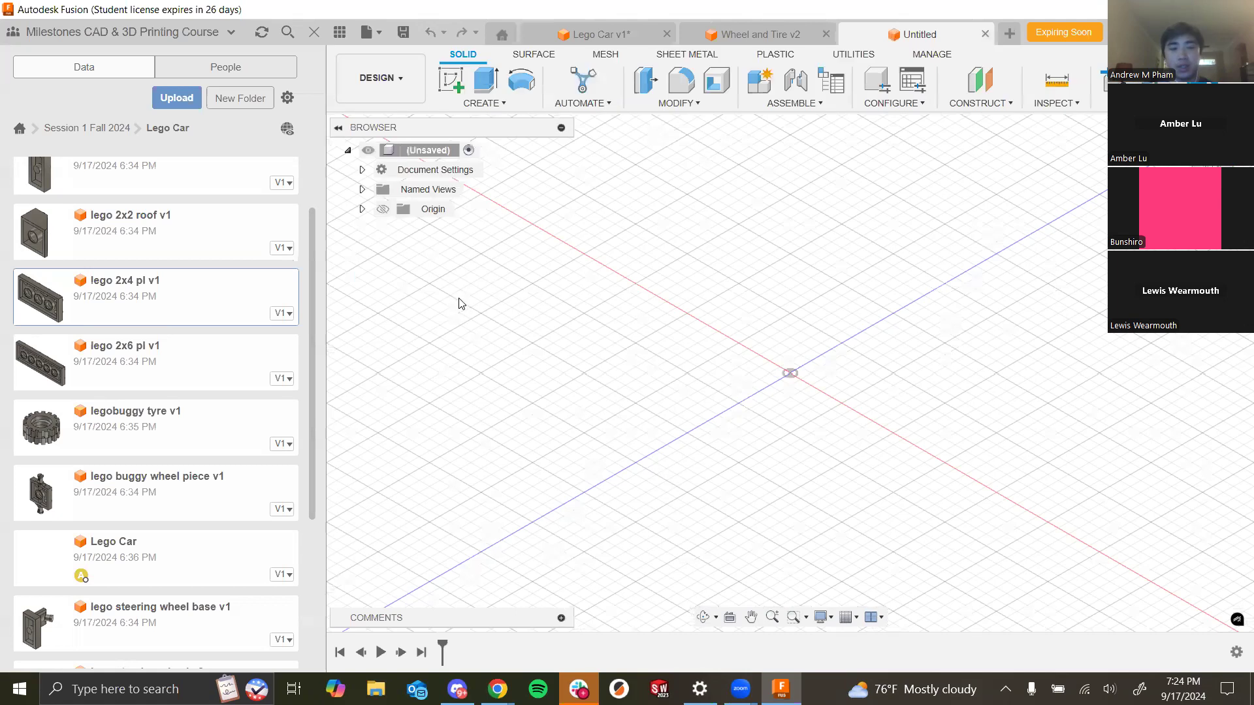
{"action": "left_click", "coordinate": [448, 83]}
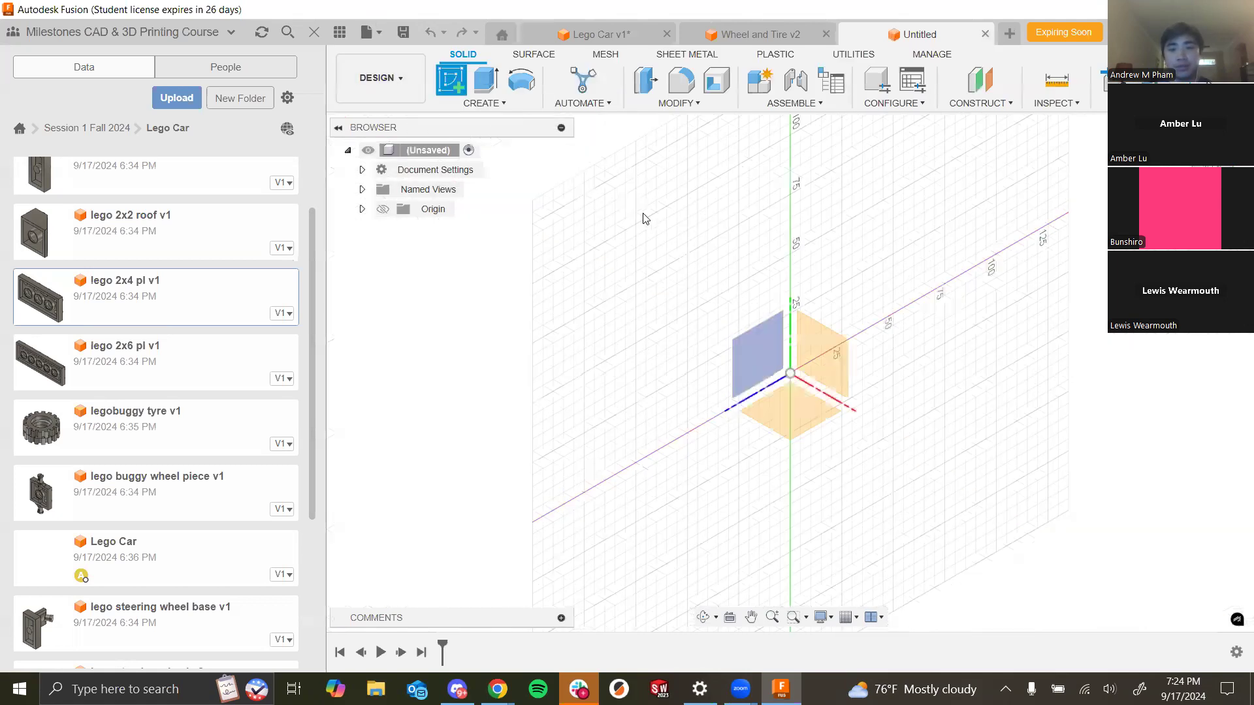
{"action": "left_click", "coordinate": [788, 312]}
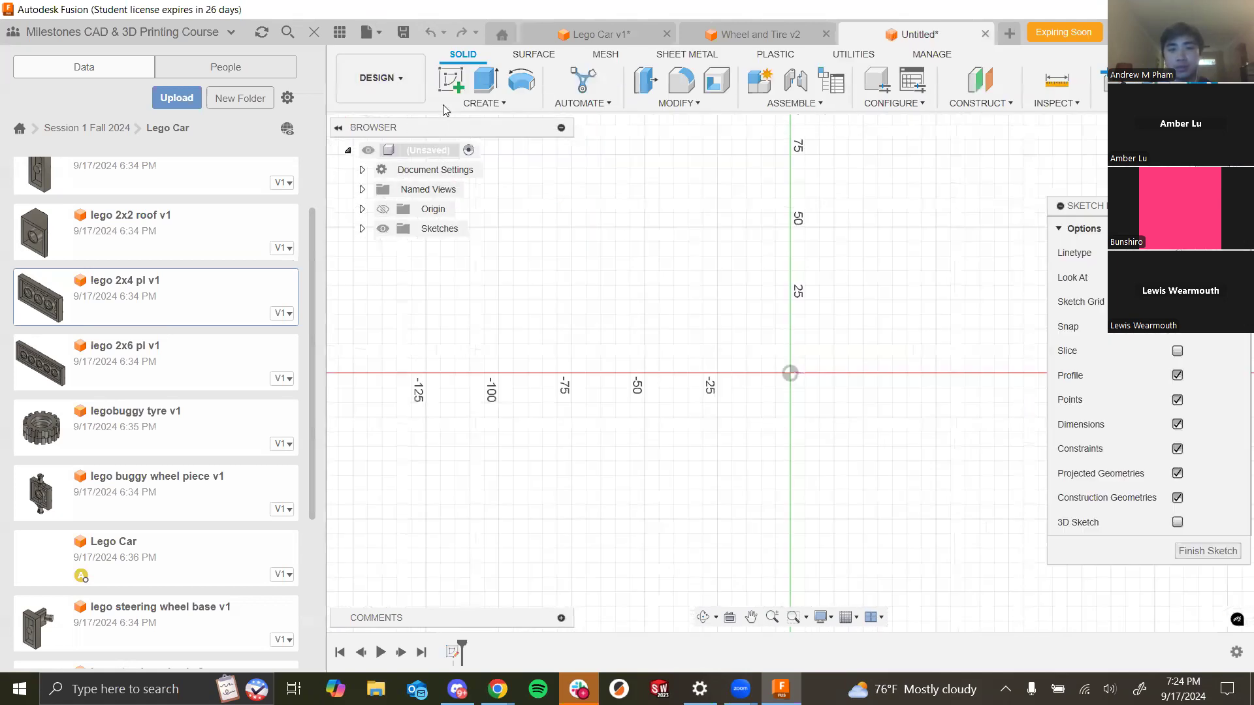
- Draw a rectangle from the origin about 150 by 200 mm and finish the sketch
{"action": "key", "text": "r"}
{"action": "left_click", "coordinate": [790, 373]}
{"action": "scroll", "coordinate": [777, 382], "scroll_direction": "down", "scroll_amount": 5}
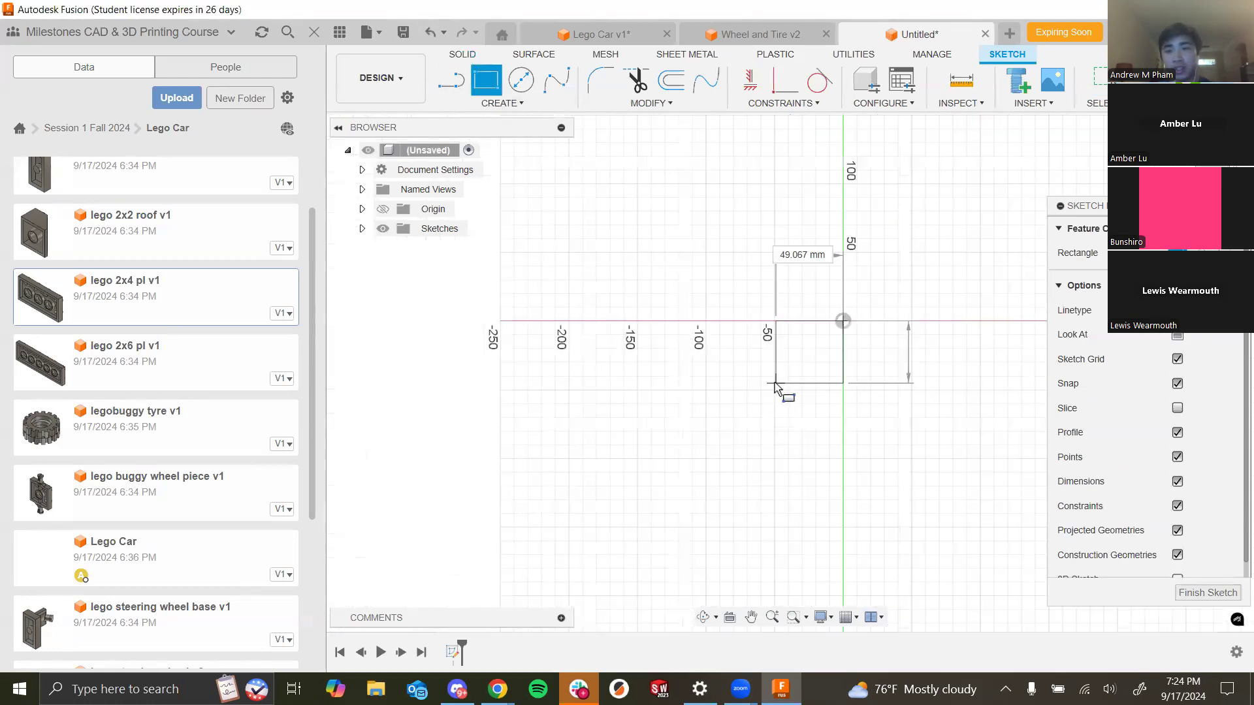
{"action": "left_click", "coordinate": [871, 271]}
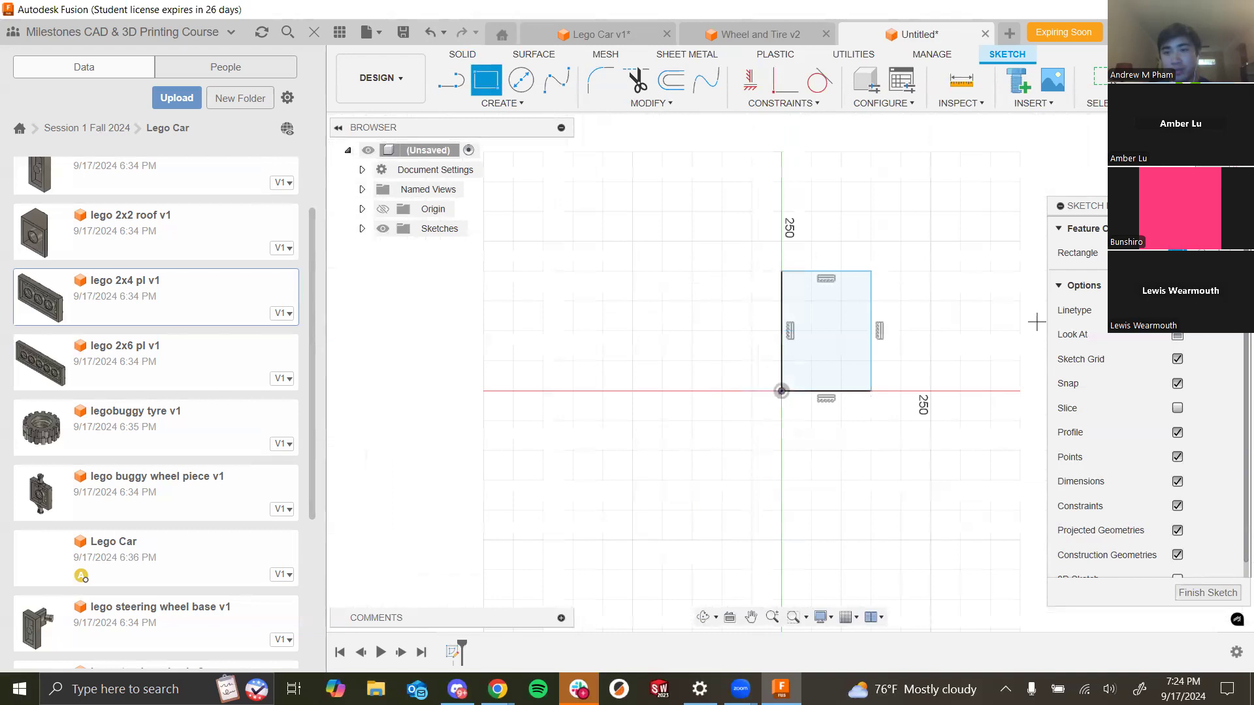
{"action": "left_click", "coordinate": [1185, 79]}
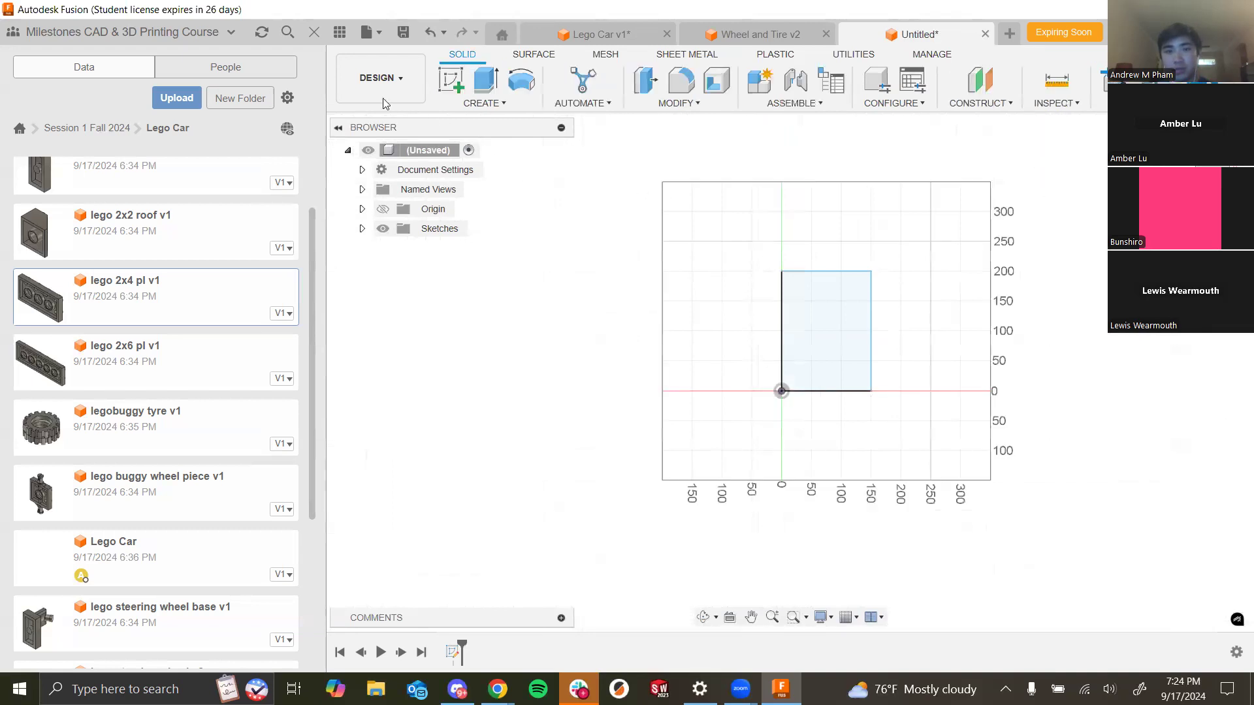
- Extrude the rectangle 20 mm as a new body
{"action": "left_click", "coordinate": [484, 82]}
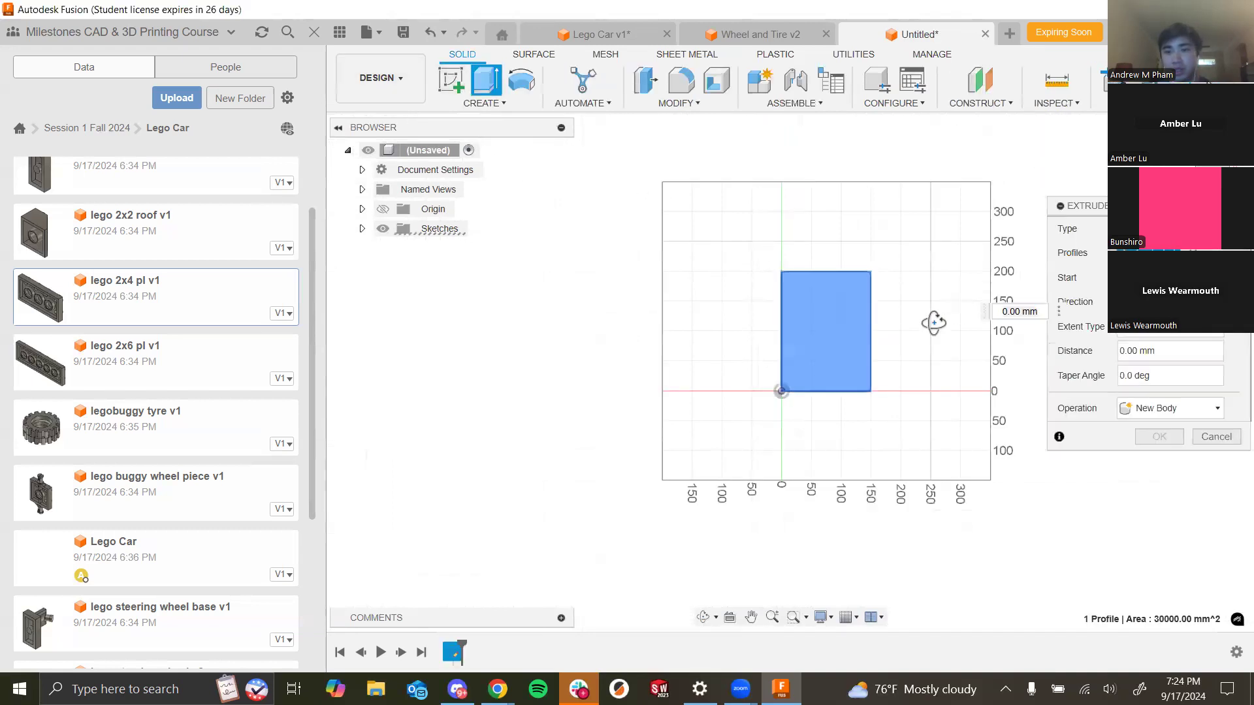
{"action": "left_click", "coordinate": [1169, 302]}
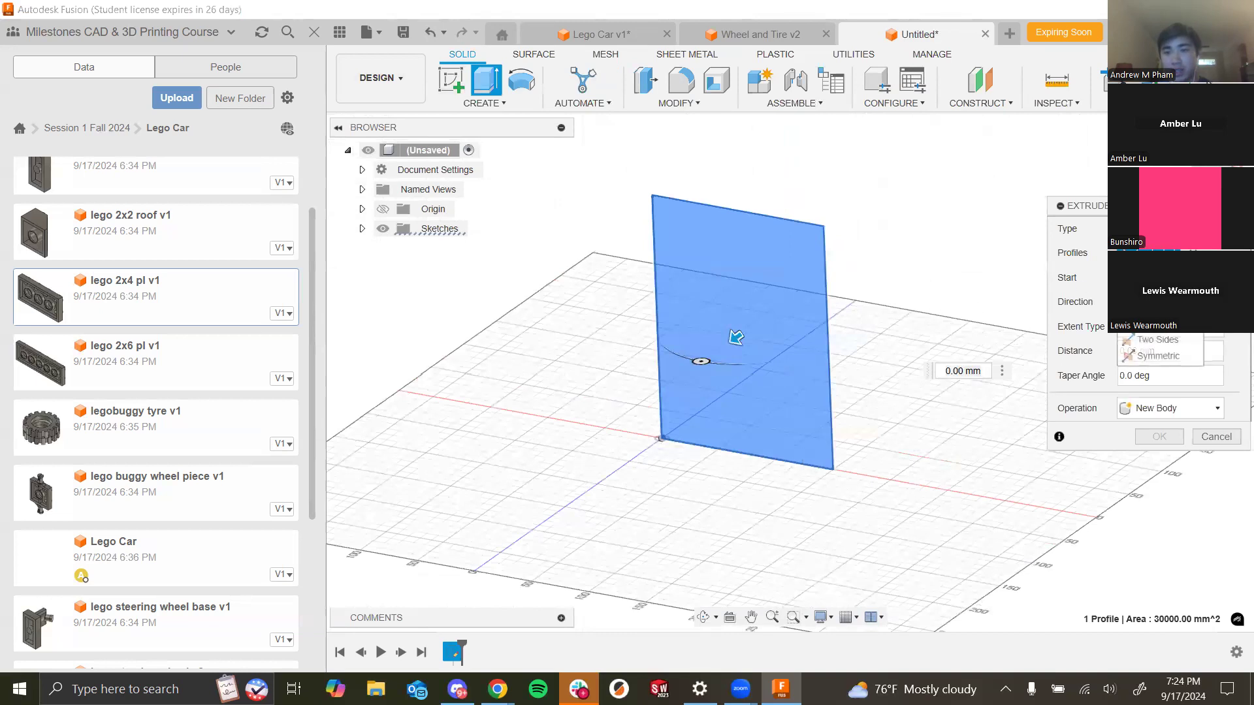
{"action": "left_click", "coordinate": [1173, 358]}
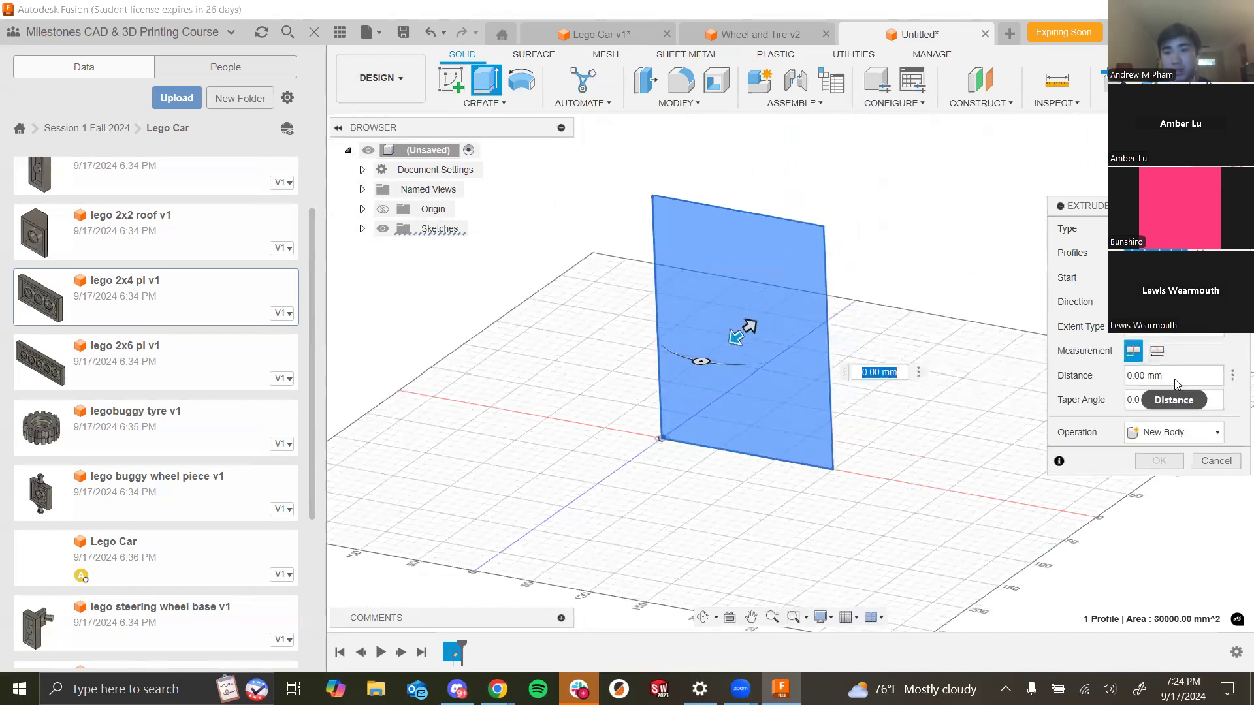
{"action": "left_click", "coordinate": [1153, 375]}
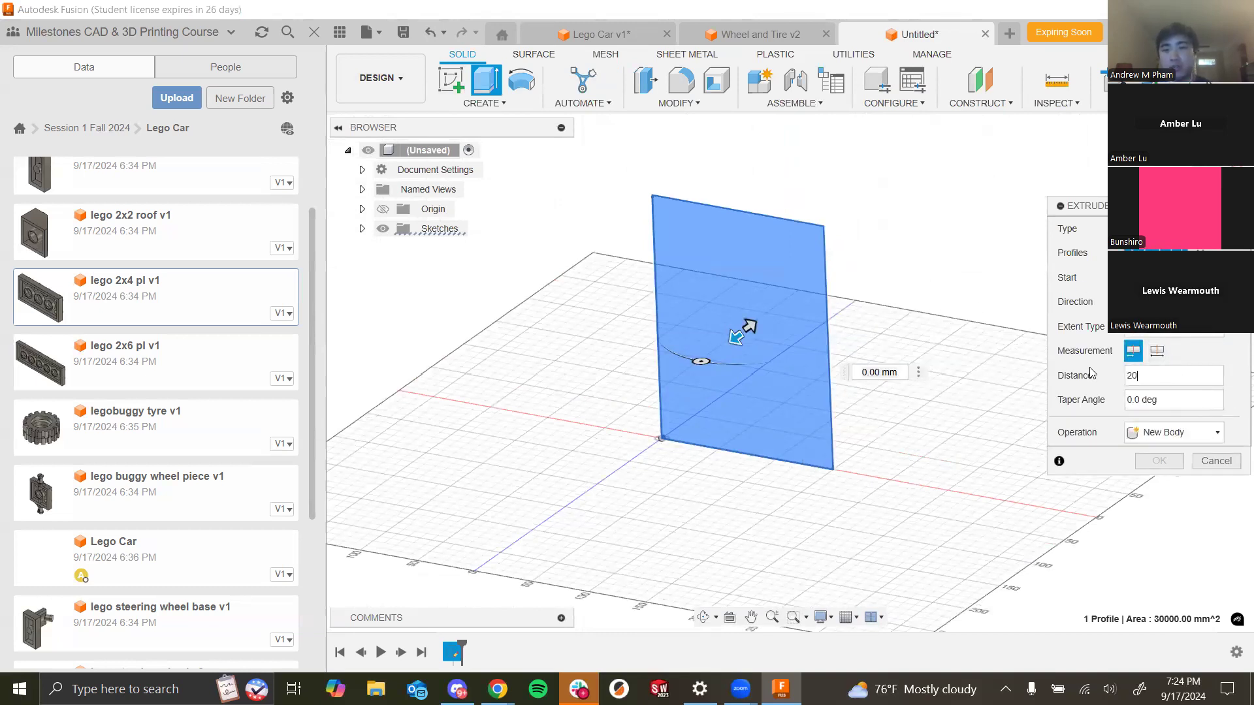
{"action": "type", "text": "20"}
{"action": "left_click", "coordinate": [1160, 460]}
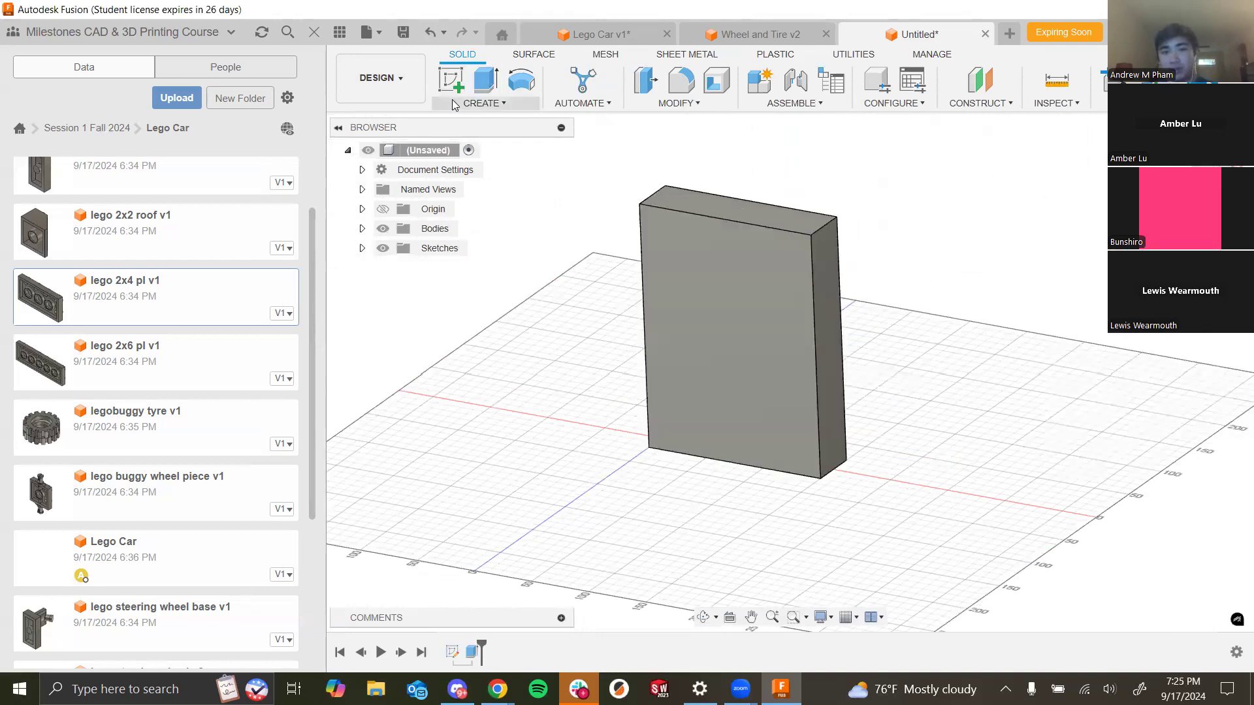
- Start a new sketch on the block's front face
{"action": "left_click", "coordinate": [450, 80]}
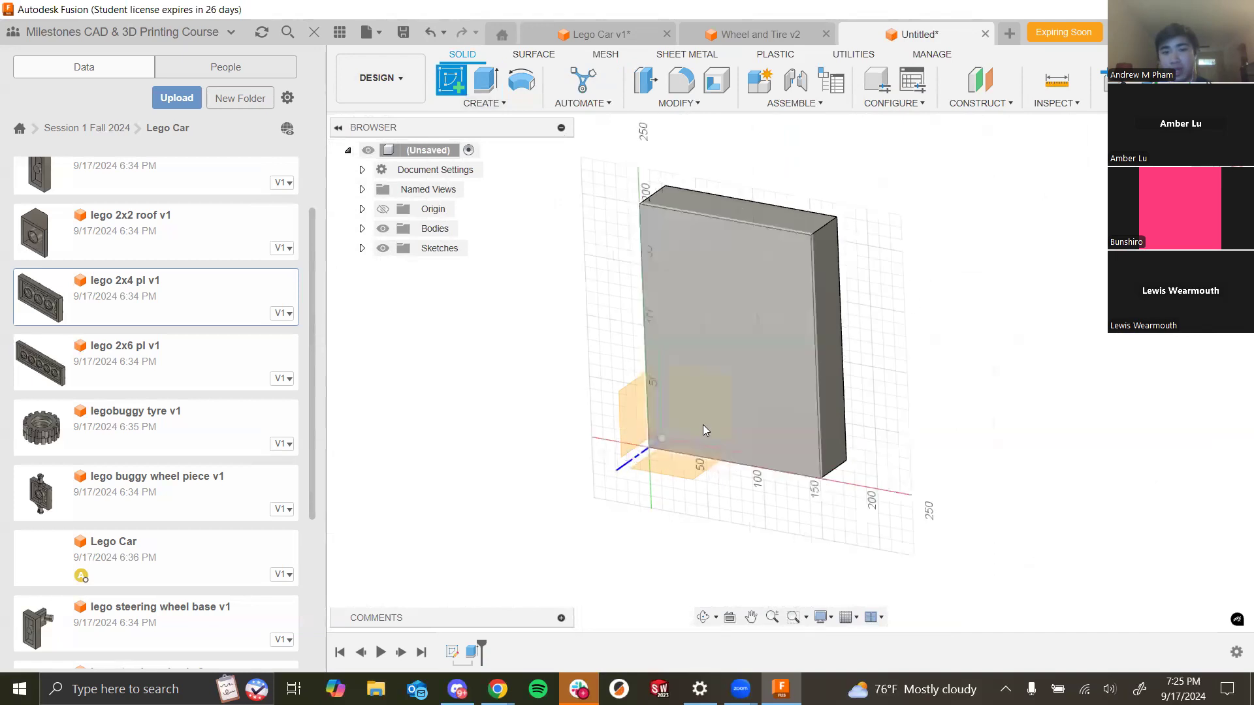
{"action": "middle_click_drag", "start_coordinate": [758, 424], "coordinate": [842, 463], "text": "shift"}
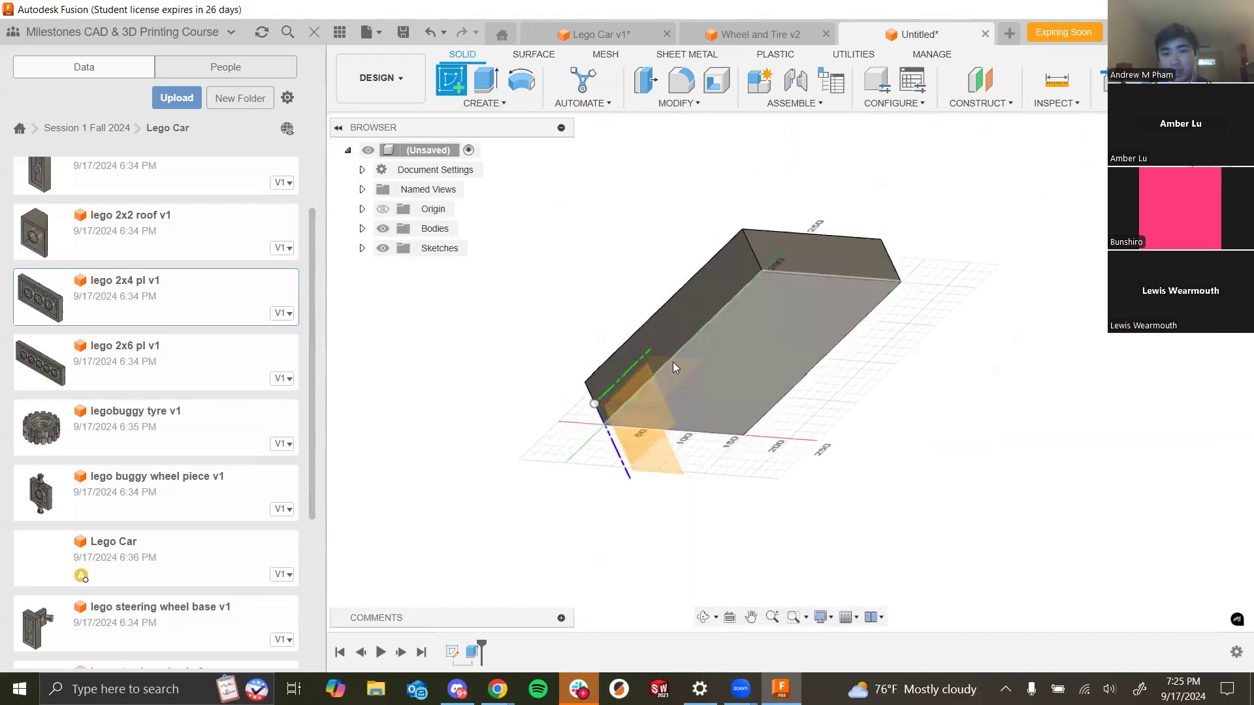
{"action": "left_click", "coordinate": [382, 229]}
{"action": "left_click", "coordinate": [670, 365]}
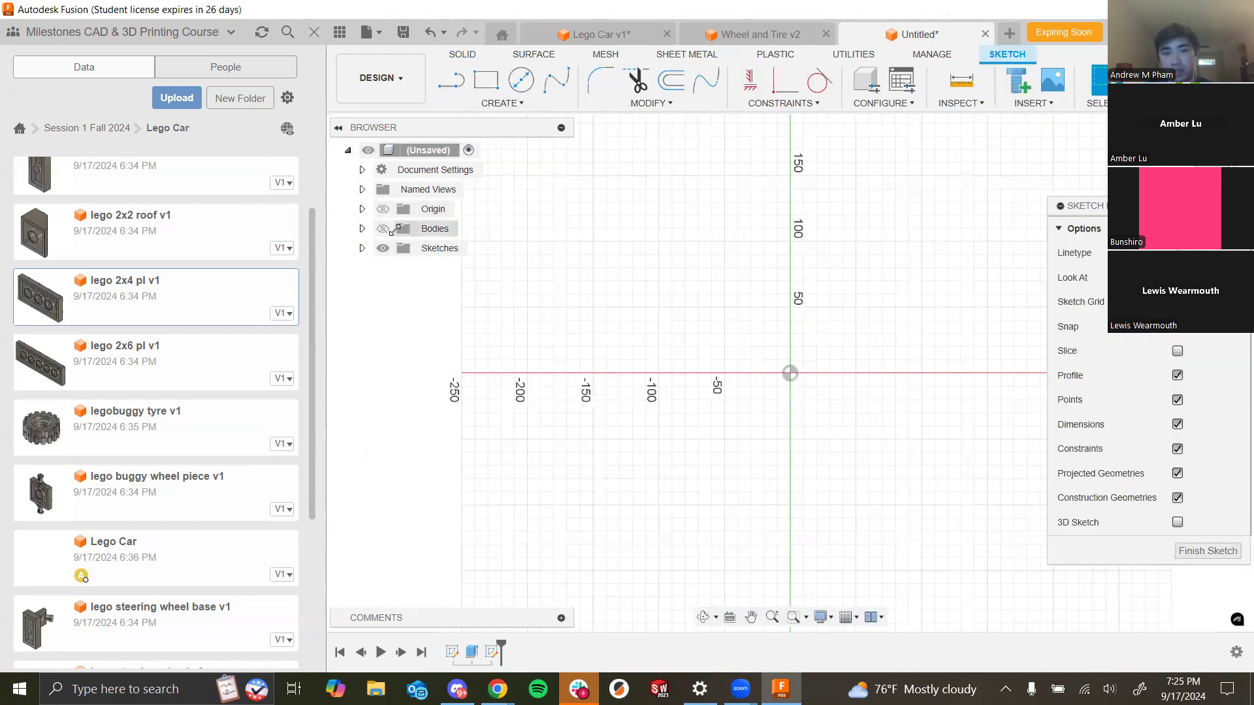
{"action": "left_click", "coordinate": [382, 228]}
- Draw two circles near the top of the face as eyes
{"action": "left_click", "coordinate": [487, 81]}
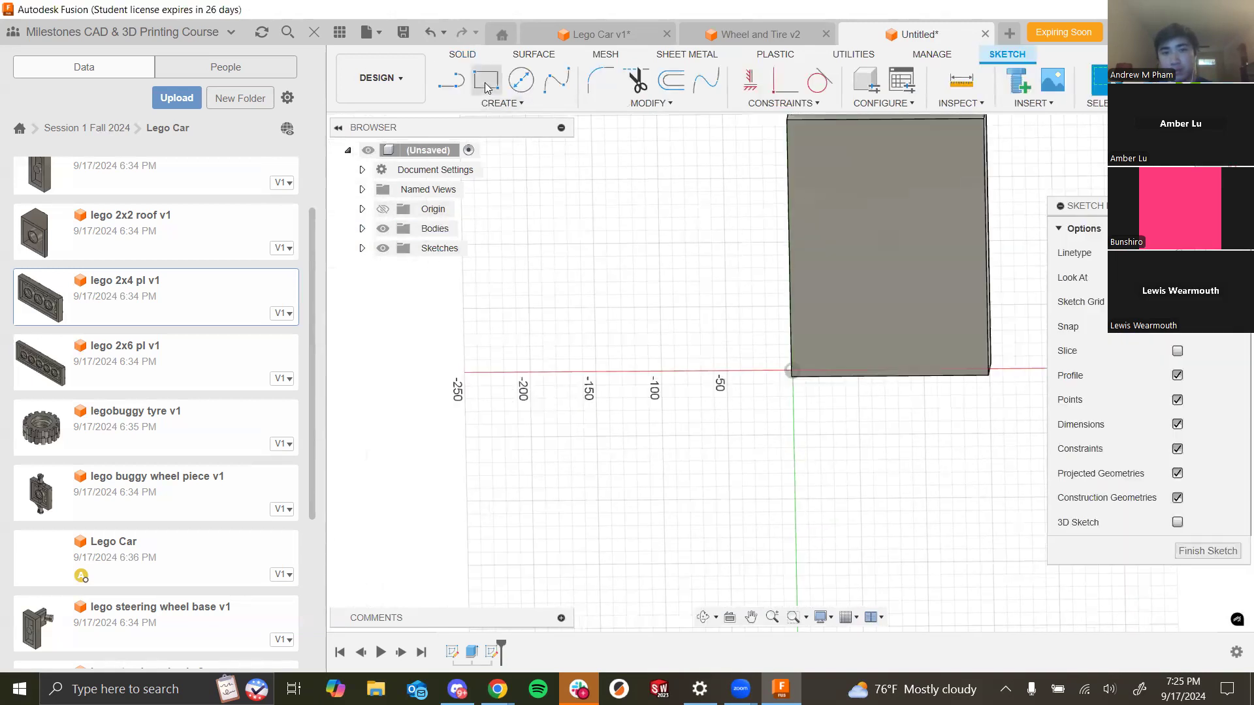
{"action": "left_click", "coordinate": [523, 92]}
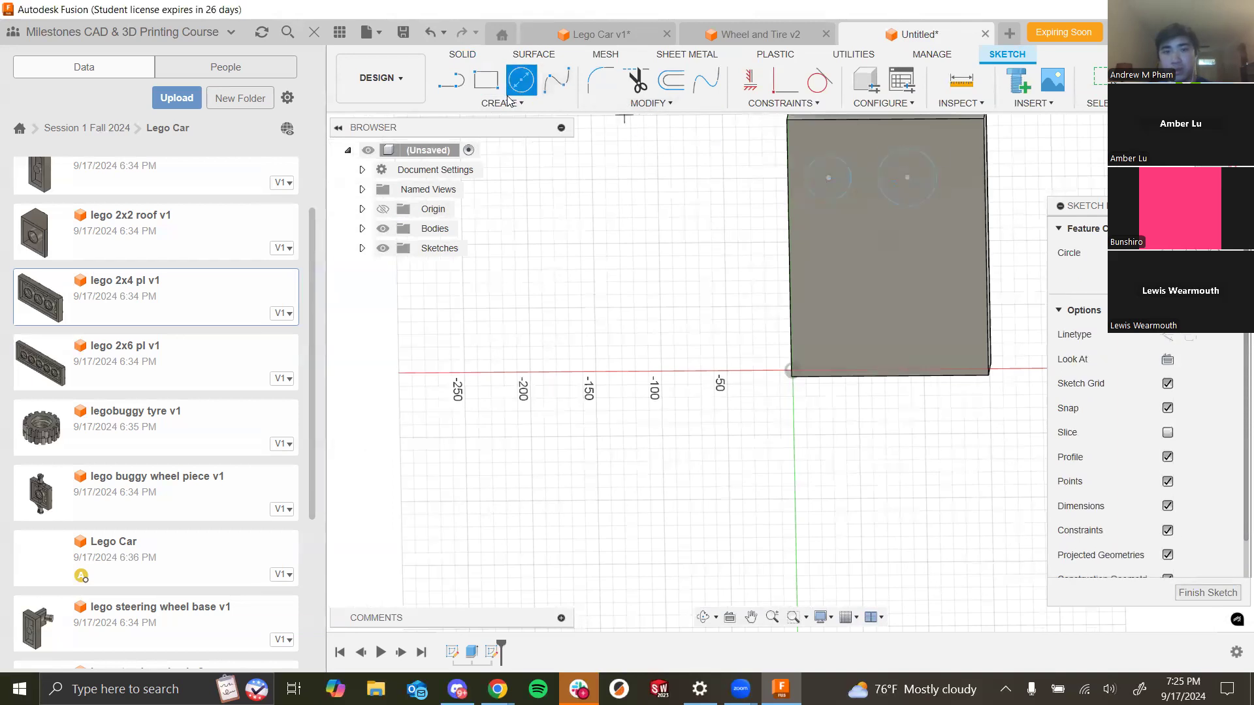
{"action": "mouse_move", "coordinate": [836, 292]}
{"action": "middle_mouse_down", "text": "shift"}
{"action": "mouse_move", "coordinate": [812, 283]}
{"action": "mouse_move", "coordinate": [836, 182]}
{"action": "mouse_move", "coordinate": [934, 285]}
{"action": "mouse_move", "coordinate": [921, 457]}
{"action": "mouse_move", "coordinate": [916, 291]}
{"action": "middle_mouse_up", "text": "shift"}
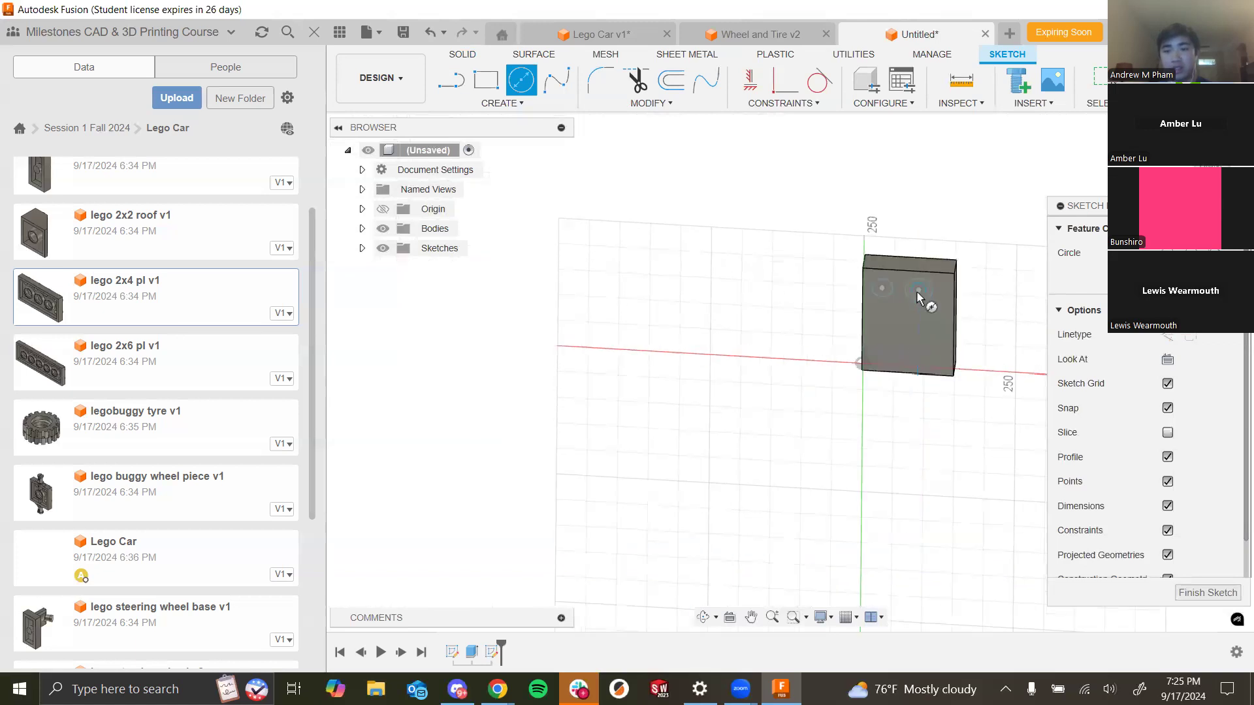
- Draw a closed V-shaped mouth outline with lines below the eyes and finish the sketch
{"action": "scroll", "coordinate": [916, 293], "scroll_direction": "up", "scroll_amount": 3}
{"action": "left_click", "coordinate": [501, 105]}
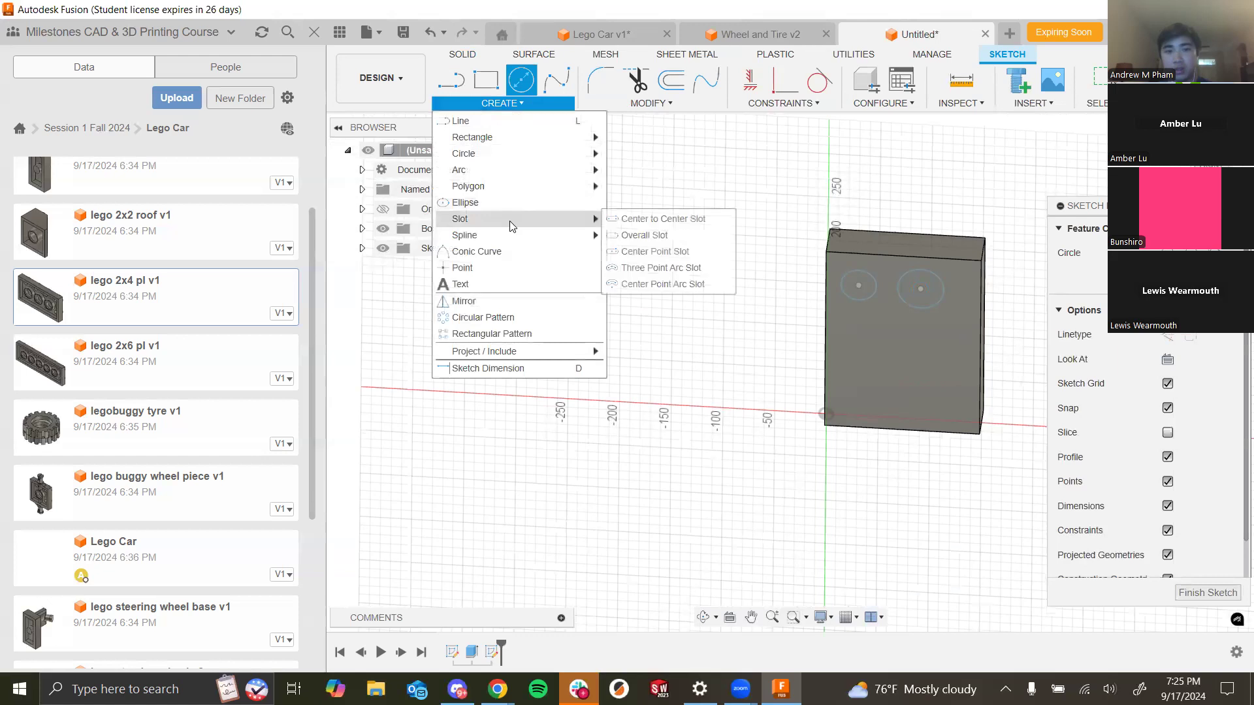
{"action": "left_click", "coordinate": [457, 93]}
{"action": "left_click", "coordinate": [881, 379]}
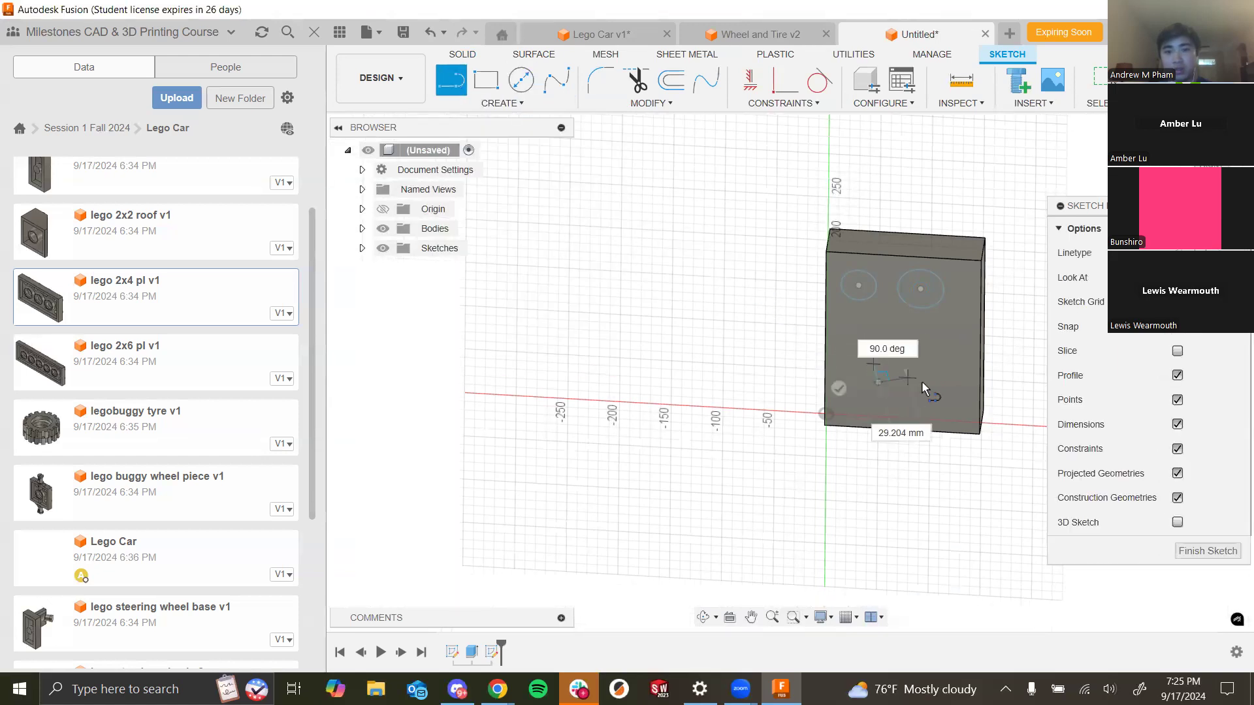
{"action": "left_click", "coordinate": [955, 378]}
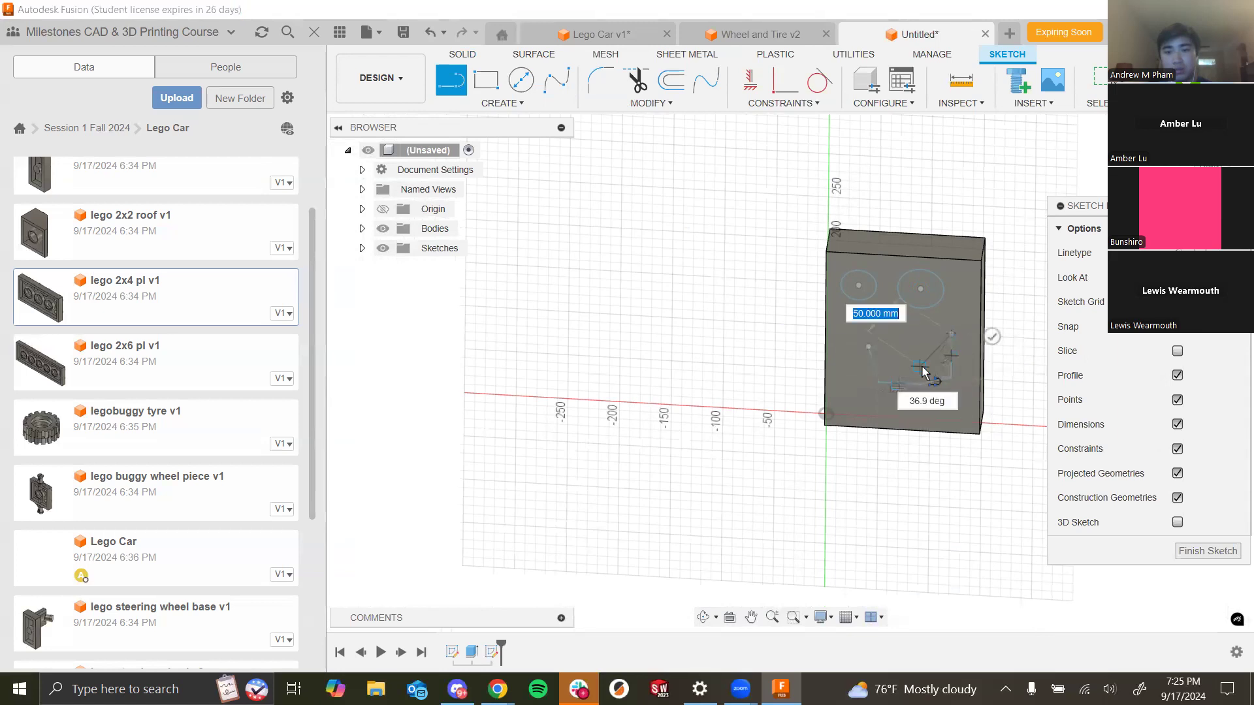
{"action": "left_click", "coordinate": [869, 347]}
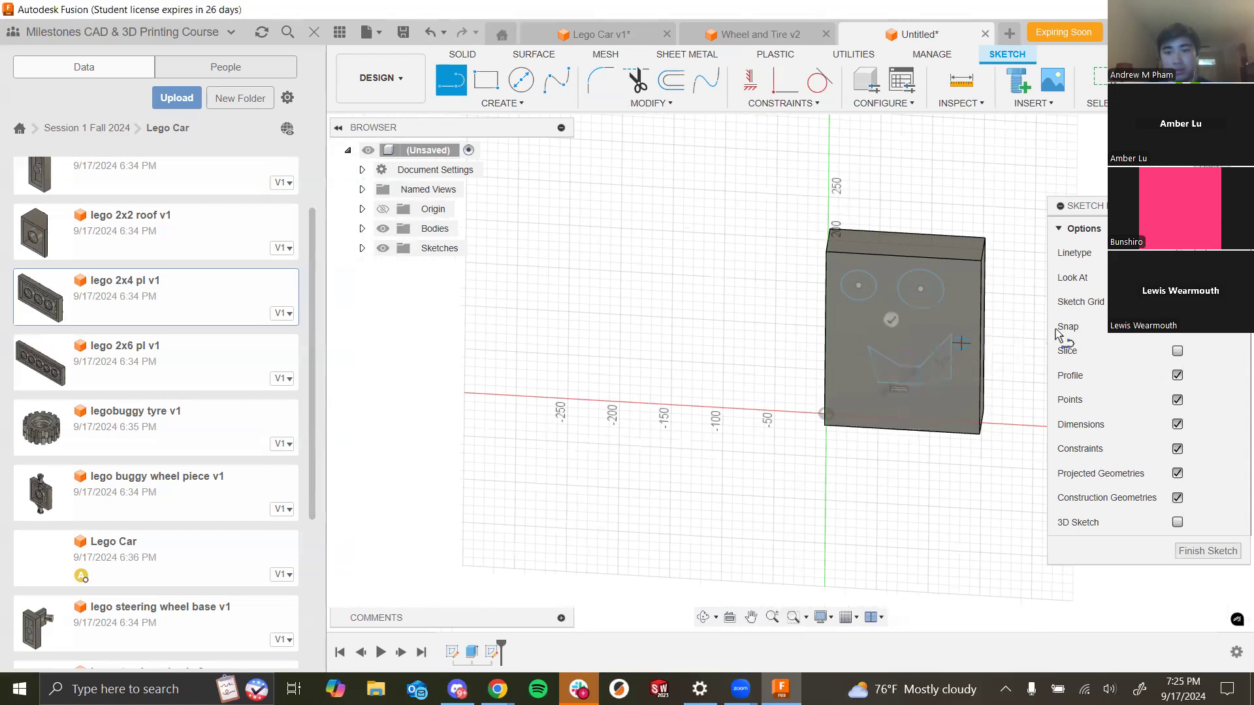
{"action": "scroll", "coordinate": [751, 364], "scroll_direction": "down", "scroll_amount": 3}
{"action": "mouse_move", "coordinate": [750, 364]}
{"action": "middle_mouse_down"}
{"action": "mouse_move", "coordinate": [725, 418]}
{"action": "mouse_move", "coordinate": [697, 410]}
{"action": "middle_mouse_up"}
{"action": "scroll", "coordinate": [842, 401], "scroll_direction": "up", "scroll_amount": 4}
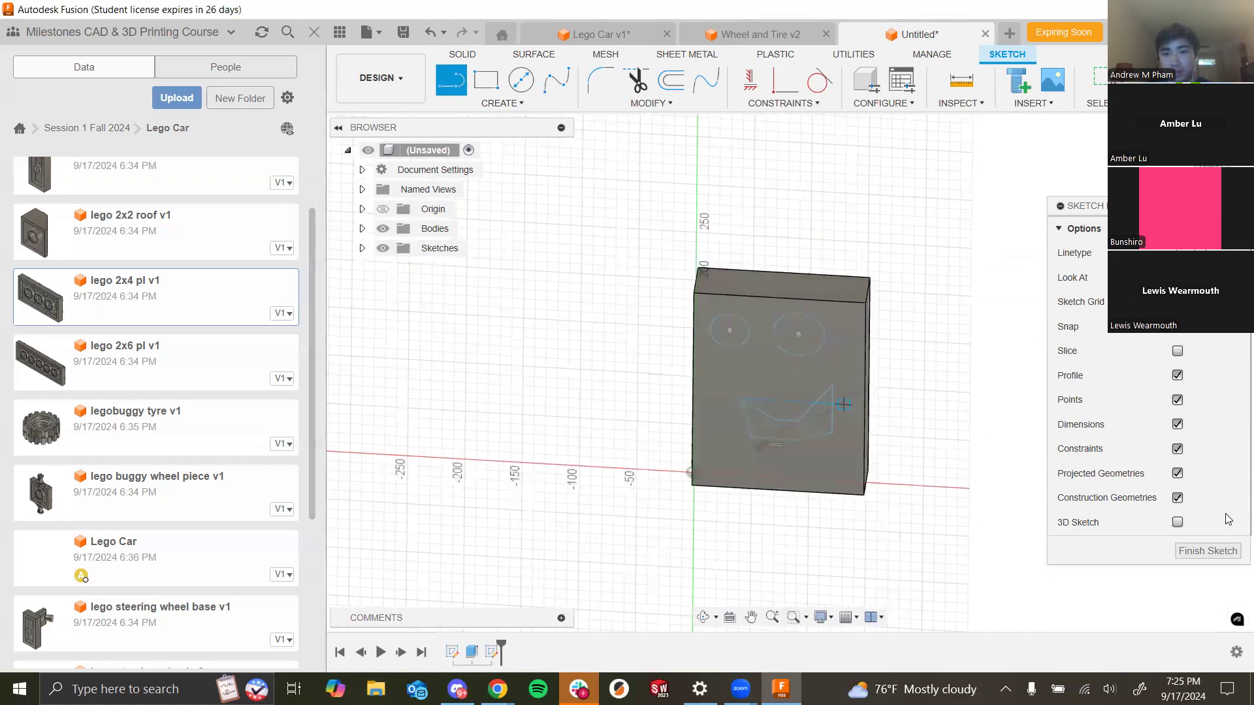
{"action": "left_click", "coordinate": [1206, 551]}
- Start an extrude and select the two eye circles and the mouth profile
{"action": "scroll", "coordinate": [738, 323], "scroll_direction": "up", "scroll_amount": 3}
{"action": "scroll", "coordinate": [904, 395], "scroll_direction": "down", "scroll_amount": 3}
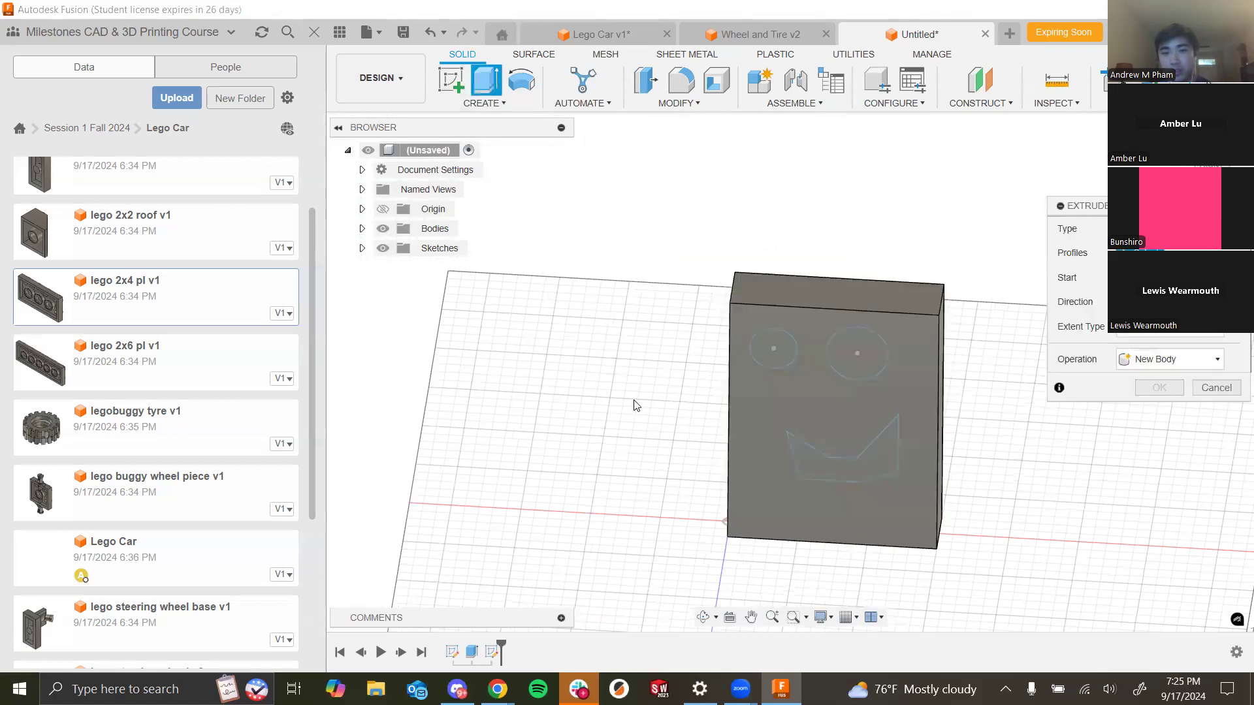
{"action": "scroll", "coordinate": [624, 394], "scroll_direction": "down", "scroll_amount": 3}
{"action": "middle_click_drag", "start_coordinate": [742, 433], "coordinate": [810, 439], "text": "shift"}
{"action": "scroll", "coordinate": [736, 371], "scroll_direction": "up", "scroll_amount": 5}
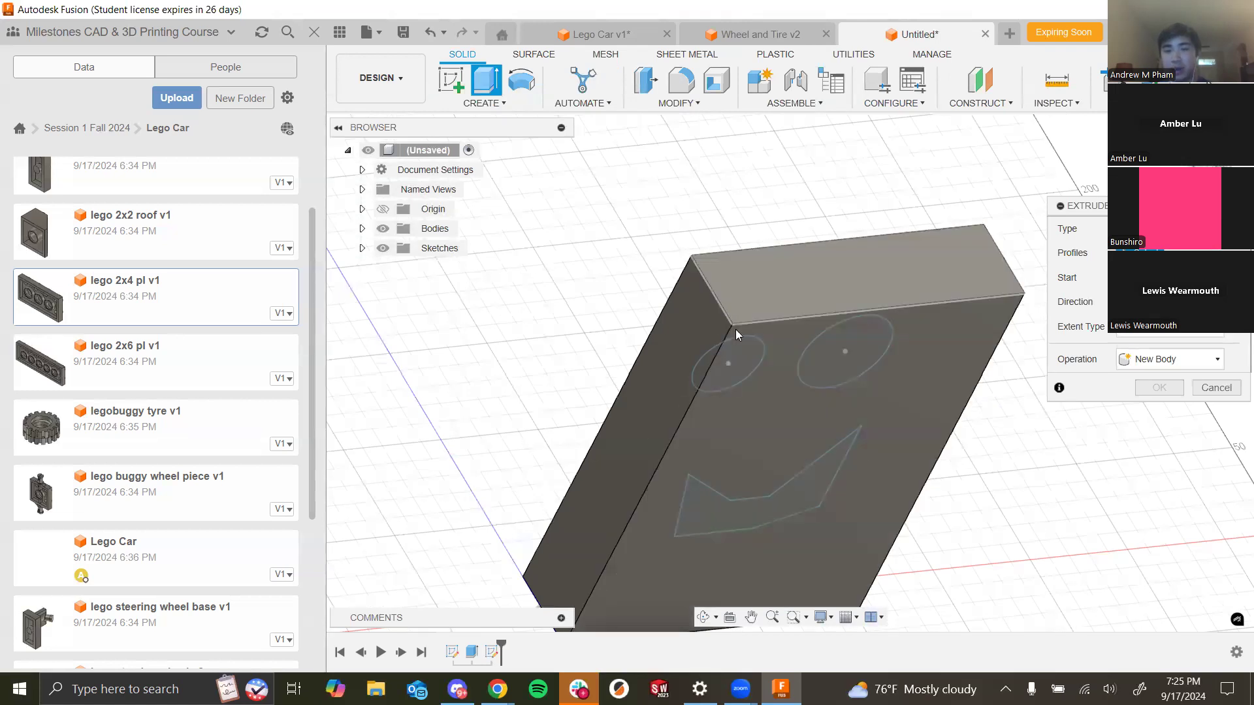
{"action": "middle_click_drag", "start_coordinate": [760, 379], "coordinate": [682, 285], "text": "shift"}
{"action": "mouse_move", "coordinate": [901, 493]}
{"action": "middle_mouse_down", "text": "shift"}
{"action": "mouse_move", "coordinate": [892, 221]}
{"action": "mouse_move", "coordinate": [776, 407]}
{"action": "middle_mouse_up", "text": "shift"}
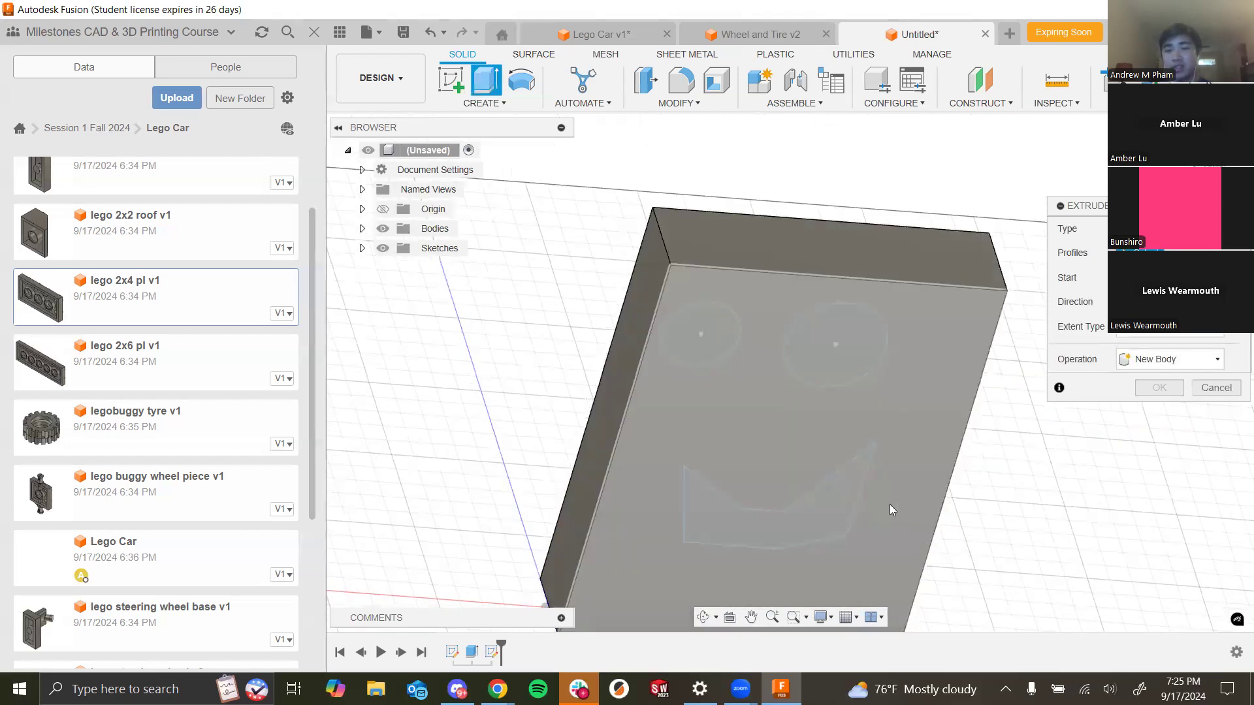
{"action": "left_click", "coordinate": [383, 227]}
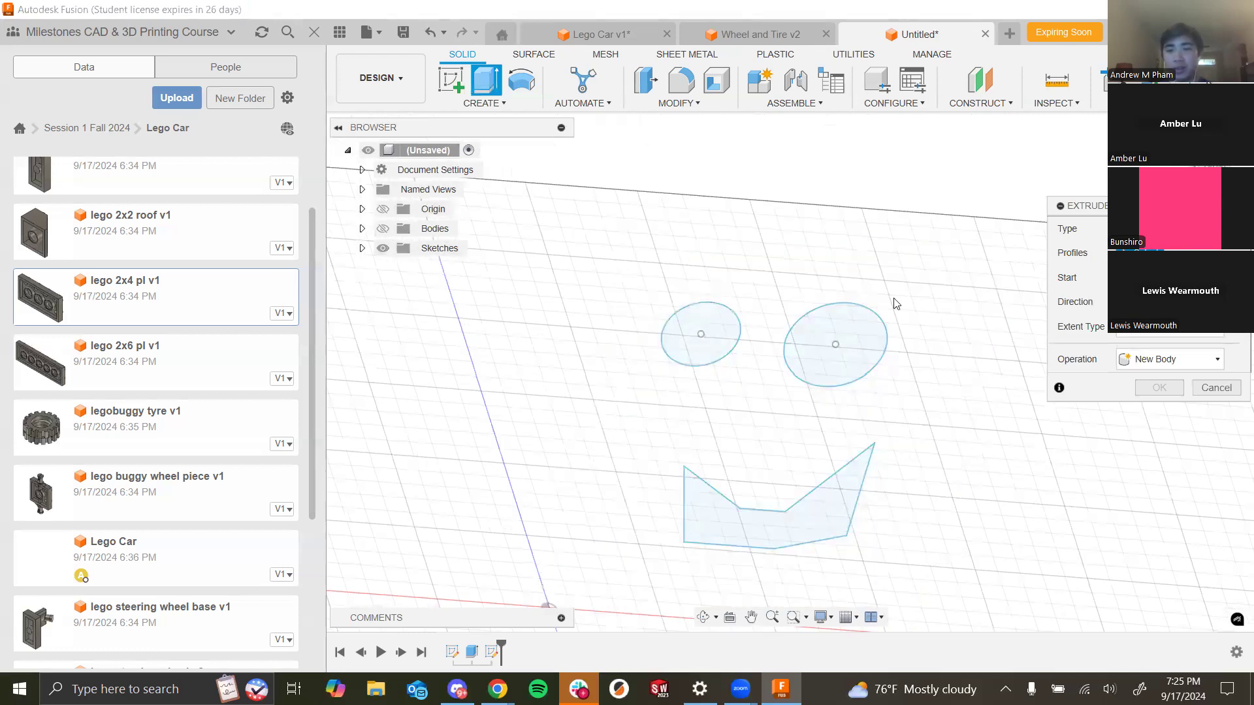
{"action": "left_click", "coordinate": [725, 333]}
{"action": "left_click", "coordinate": [838, 356]}
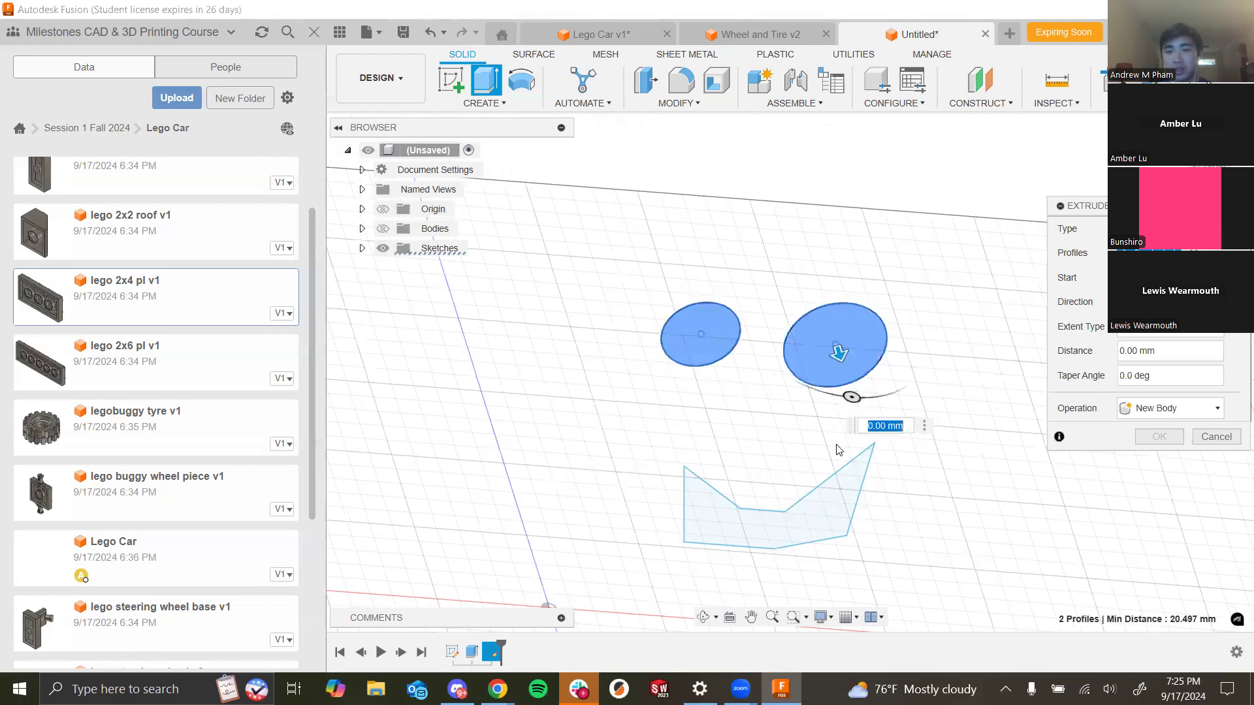
{"action": "left_click", "coordinate": [844, 491]}
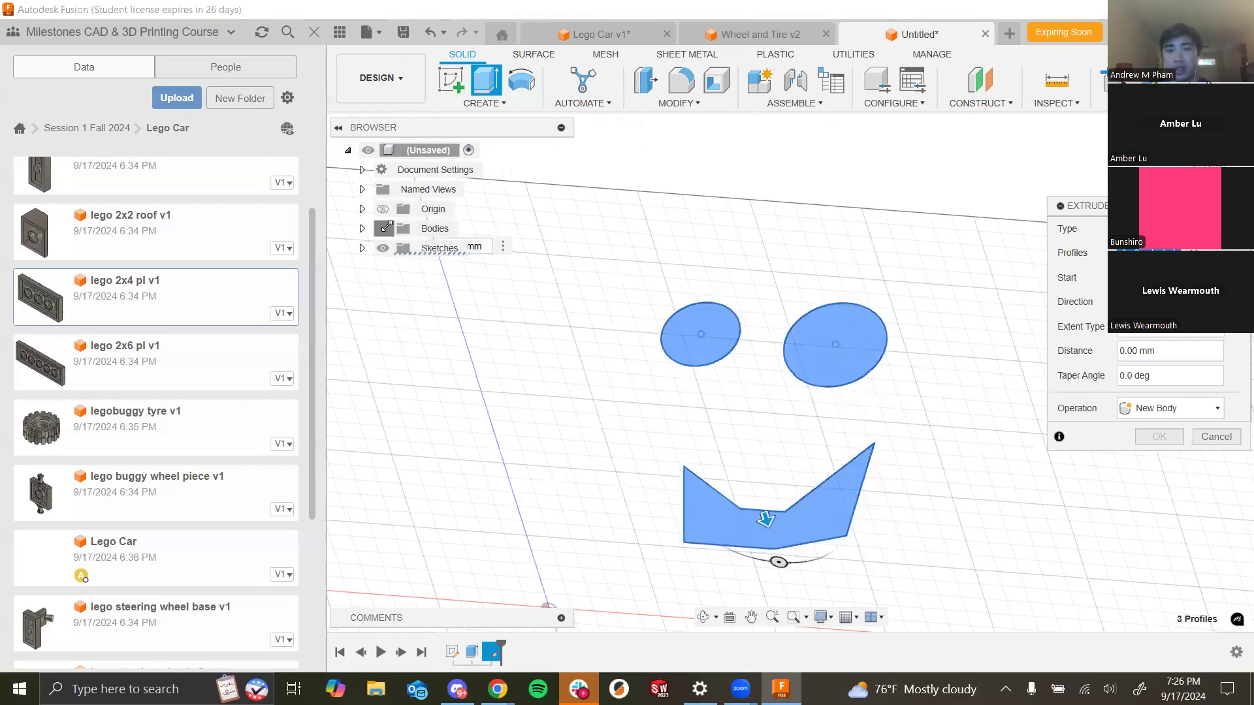
{"action": "left_click", "coordinate": [386, 228]}
- Change the extrude's start option and pick the block as the start object
{"action": "scroll", "coordinate": [700, 381], "scroll_direction": "down", "scroll_amount": 3}
{"action": "scroll", "coordinate": [729, 294], "scroll_direction": "down", "scroll_amount": 3}
{"action": "middle_click_drag", "start_coordinate": [747, 257], "coordinate": [625, 332], "text": "shift"}
{"action": "scroll", "coordinate": [689, 382], "scroll_direction": "up", "scroll_amount": 2}
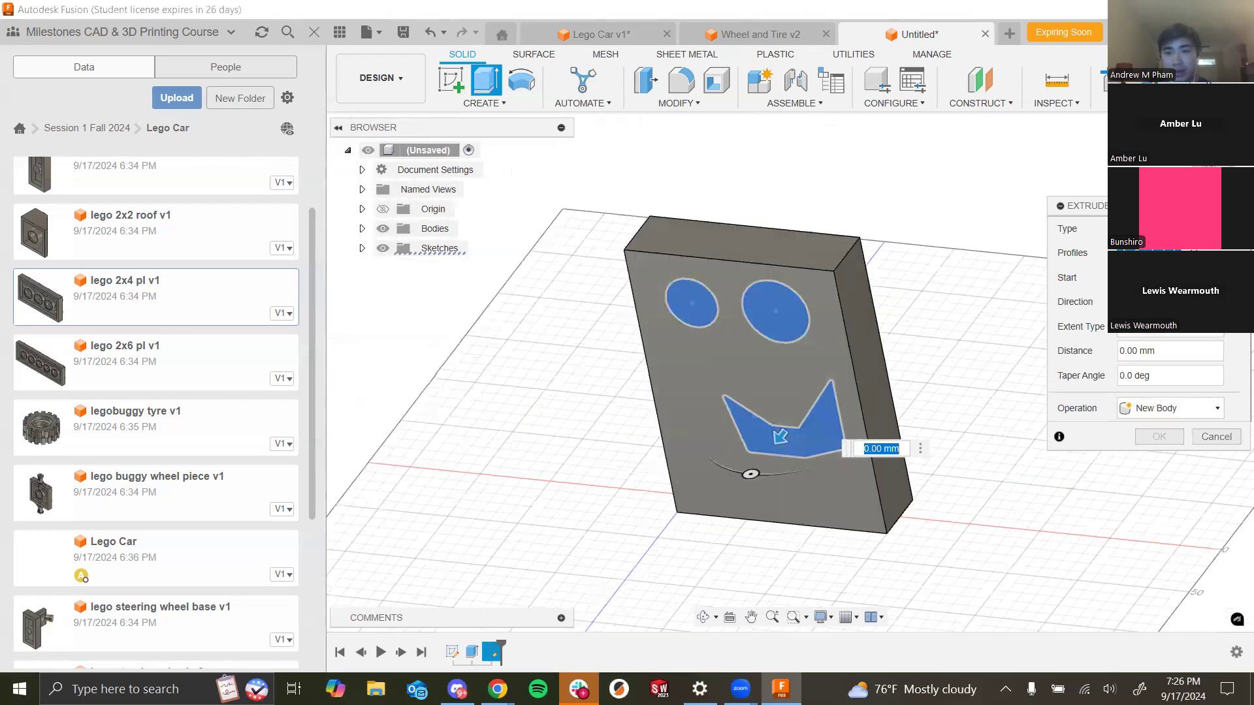
{"action": "left_click", "coordinate": [1170, 278]}
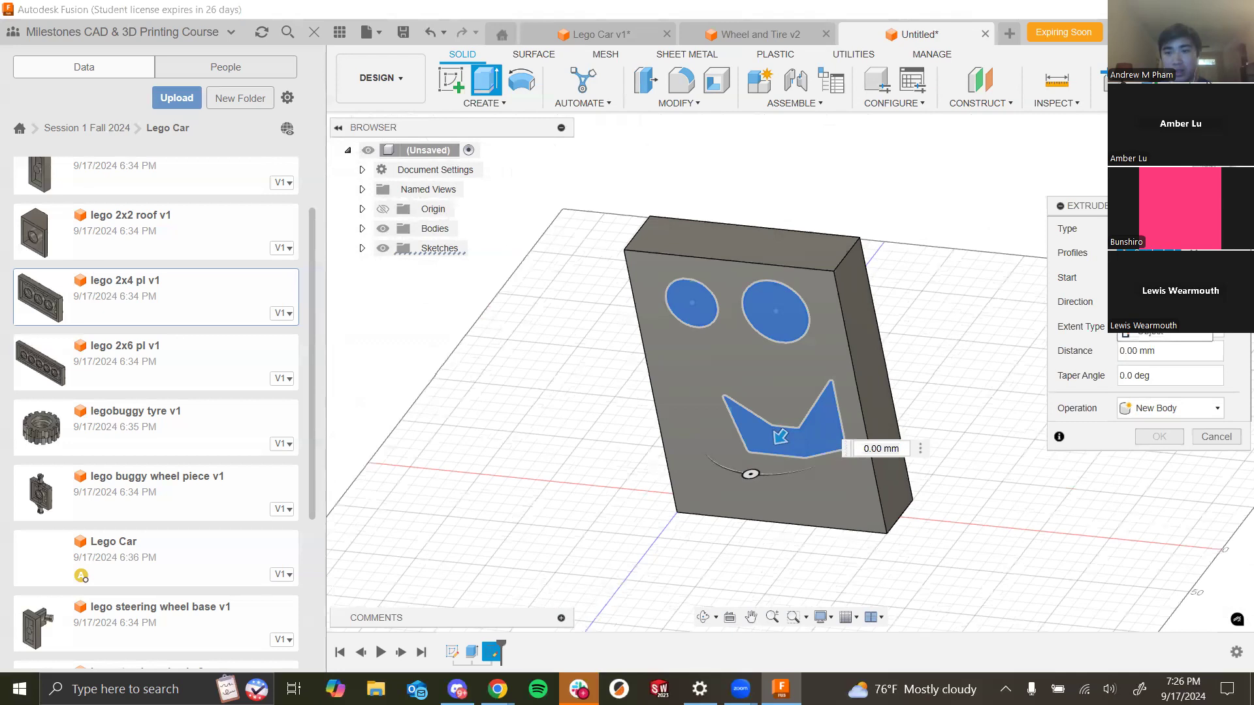
{"action": "middle_click_drag", "start_coordinate": [932, 277], "coordinate": [937, 310], "text": "shift"}
{"action": "middle_click_drag", "start_coordinate": [777, 348], "coordinate": [774, 232], "text": "shift"}
{"action": "scroll", "coordinate": [799, 297], "scroll_direction": "down", "scroll_amount": 4}
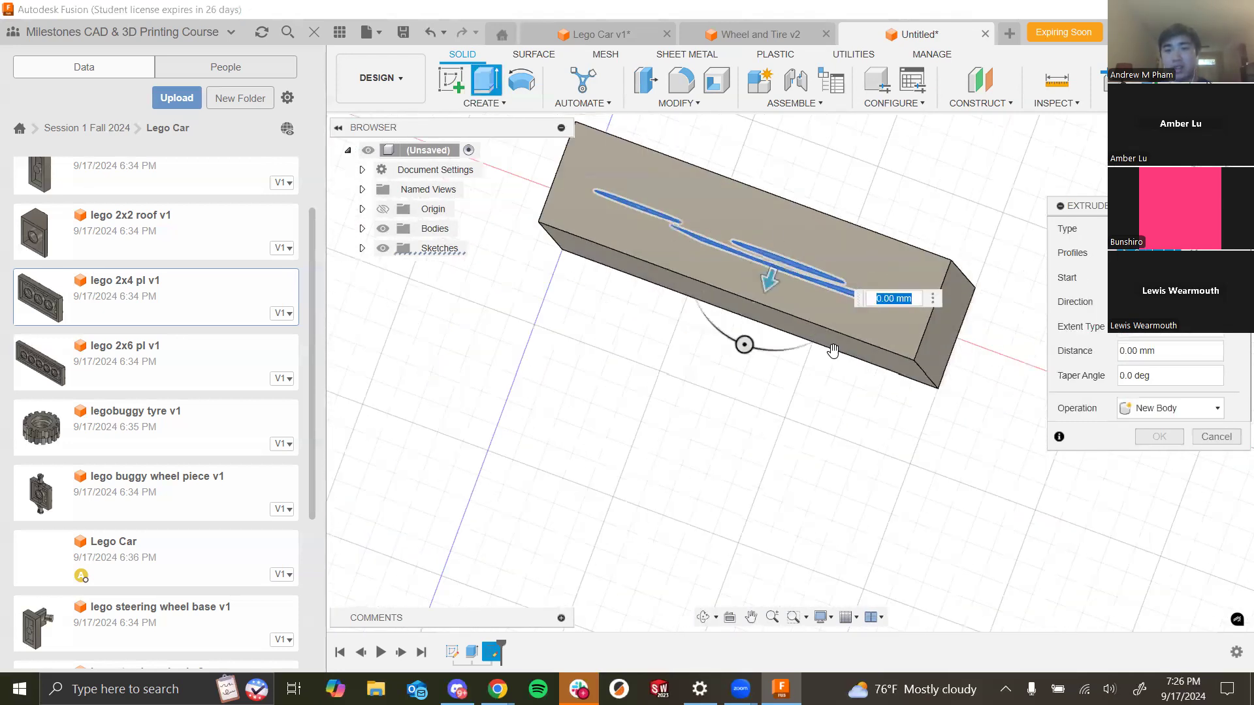
{"action": "middle_click_drag", "start_coordinate": [894, 397], "coordinate": [900, 300], "text": "shift"}
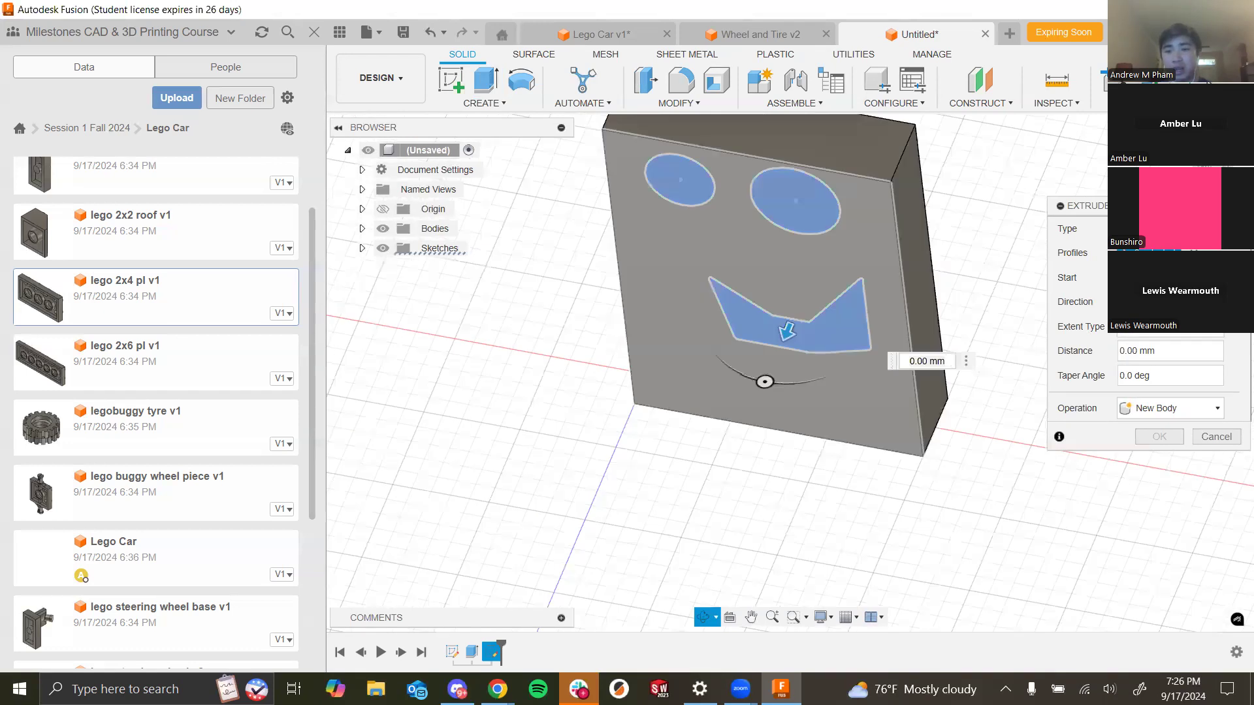
{"action": "left_click", "coordinate": [1169, 277]}
{"action": "left_click", "coordinate": [1163, 331]}
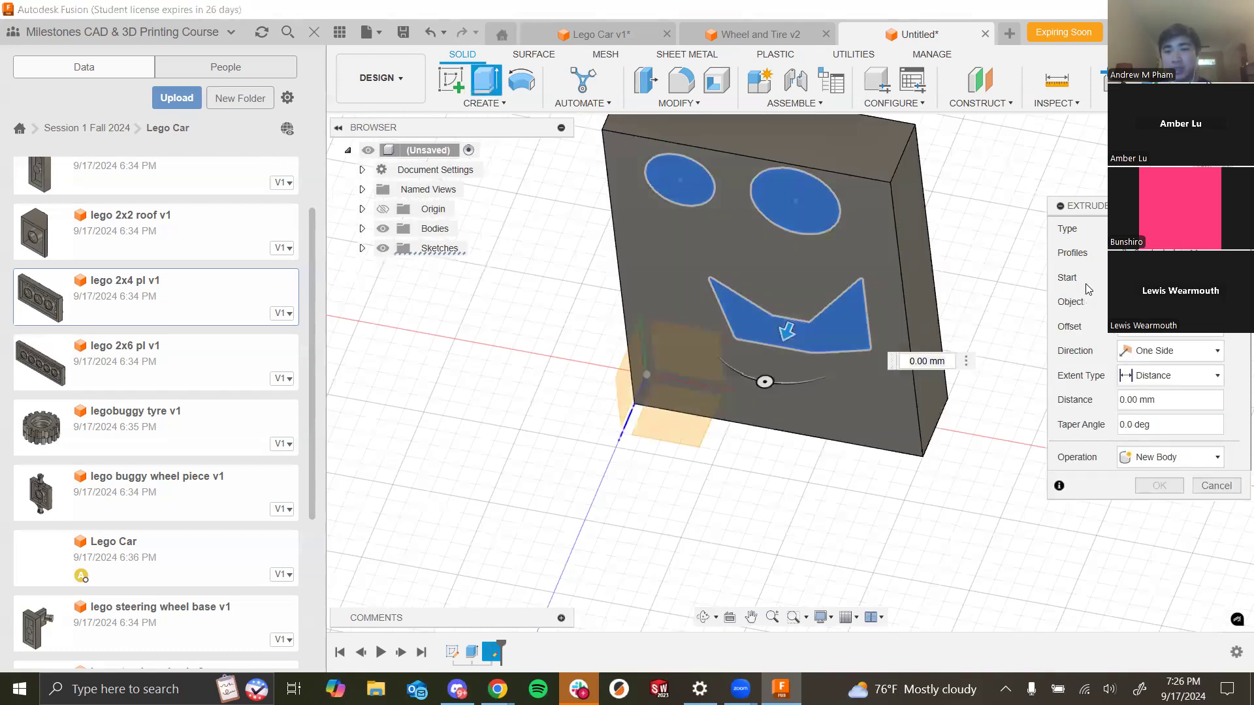
{"action": "middle_click_drag", "start_coordinate": [784, 260], "coordinate": [871, 244], "text": "shift"}
{"action": "middle_click_drag", "start_coordinate": [973, 243], "coordinate": [1000, 252], "text": "shift"}
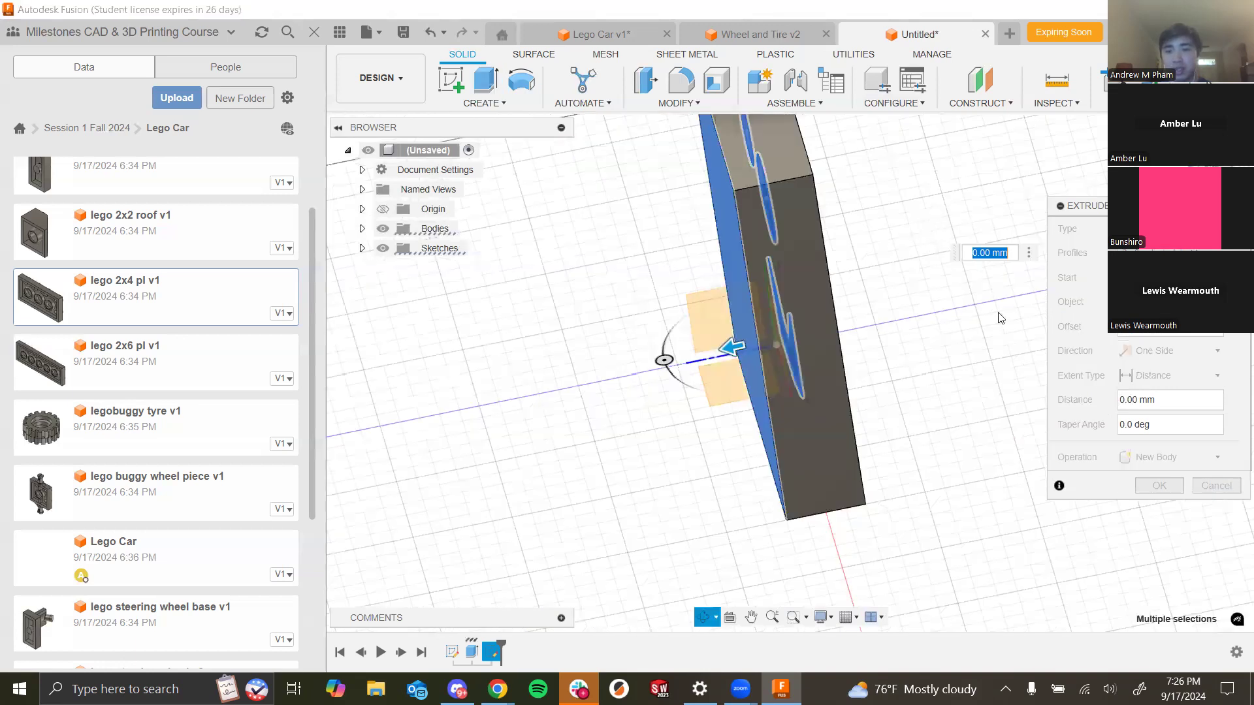
- Set the extrude distance to -4 mm to cut the eyes and mouth into the block, and confirm
{"action": "left_click", "coordinate": [1164, 402]}
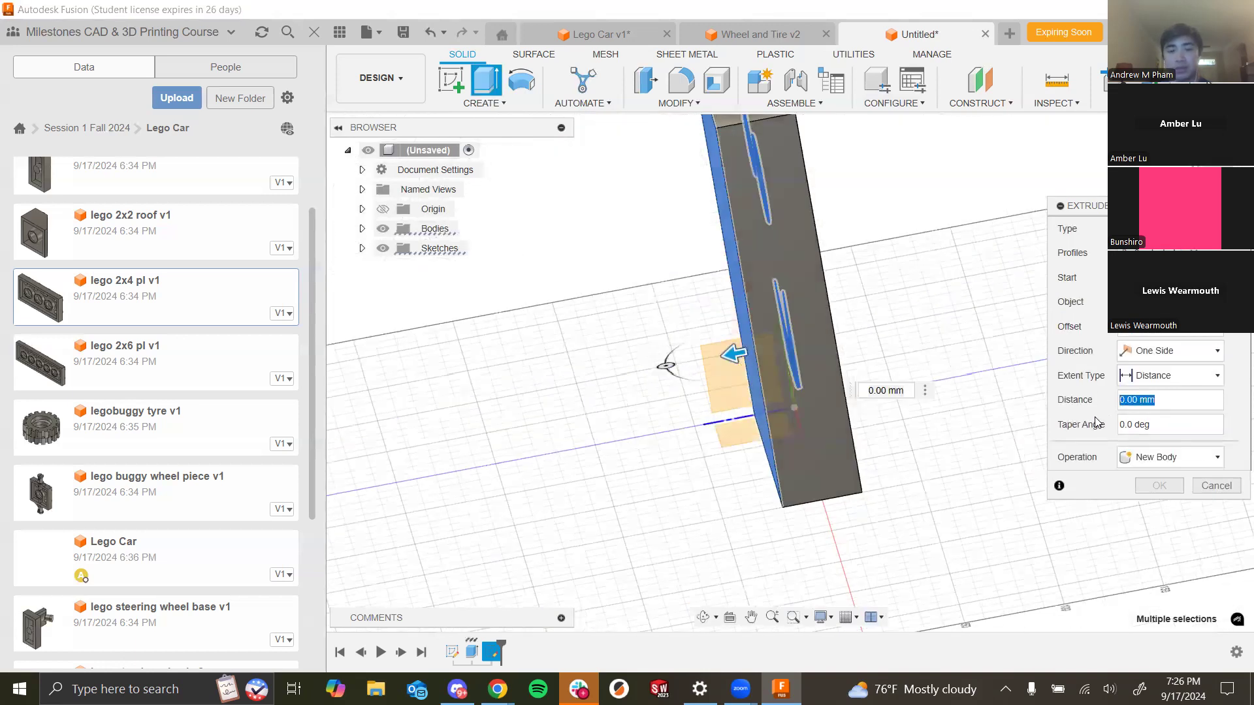
{"action": "type", "text": "1"}
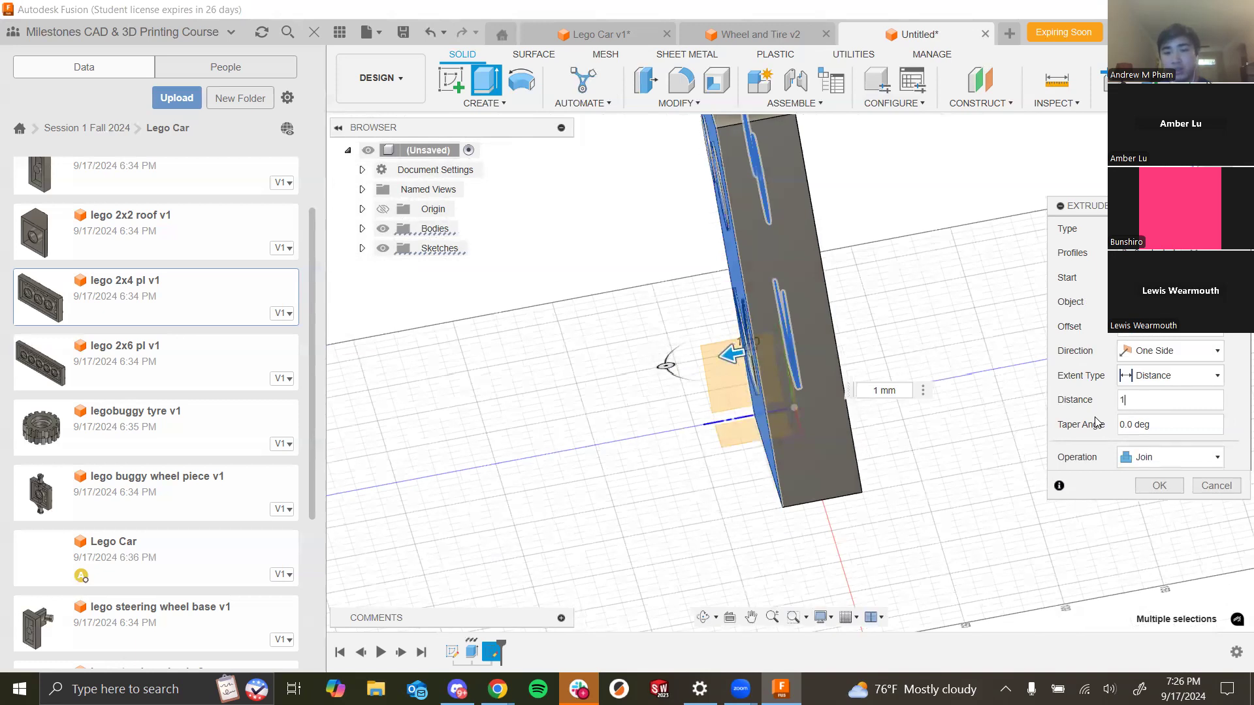
{"action": "type", "text": "4"}
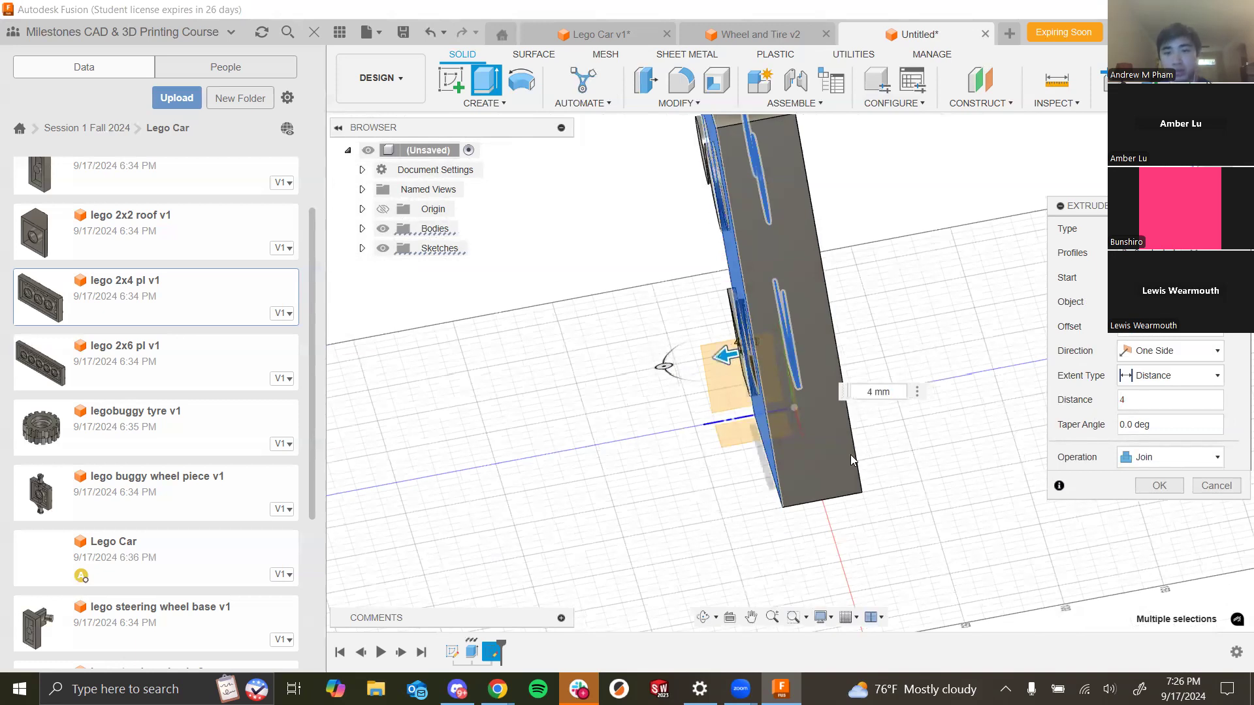
{"action": "scroll", "coordinate": [816, 328], "scroll_direction": "up", "scroll_amount": 3}
{"action": "left_click", "coordinate": [1121, 400]}
{"action": "type", "text": "-"}
{"action": "middle_click_drag", "start_coordinate": [985, 471], "coordinate": [1037, 431], "text": "shift"}
{"action": "scroll", "coordinate": [928, 448], "scroll_direction": "down", "scroll_amount": 3}
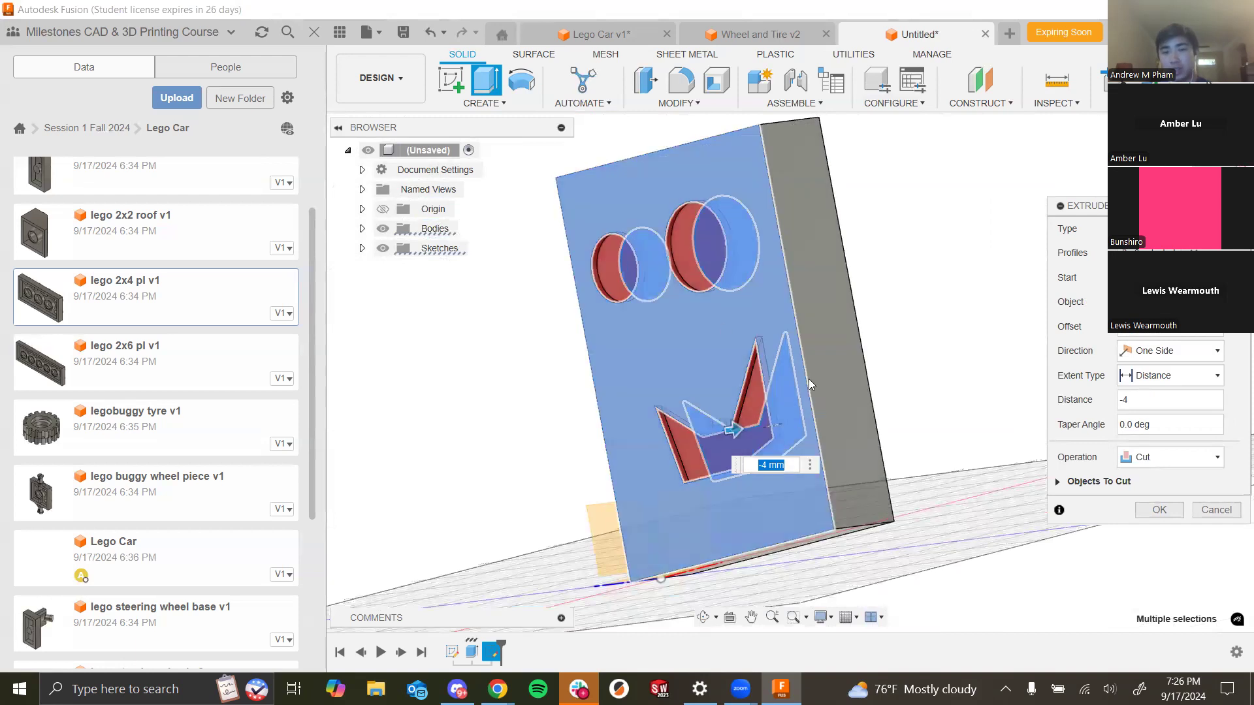
{"action": "left_click", "coordinate": [1159, 509]}
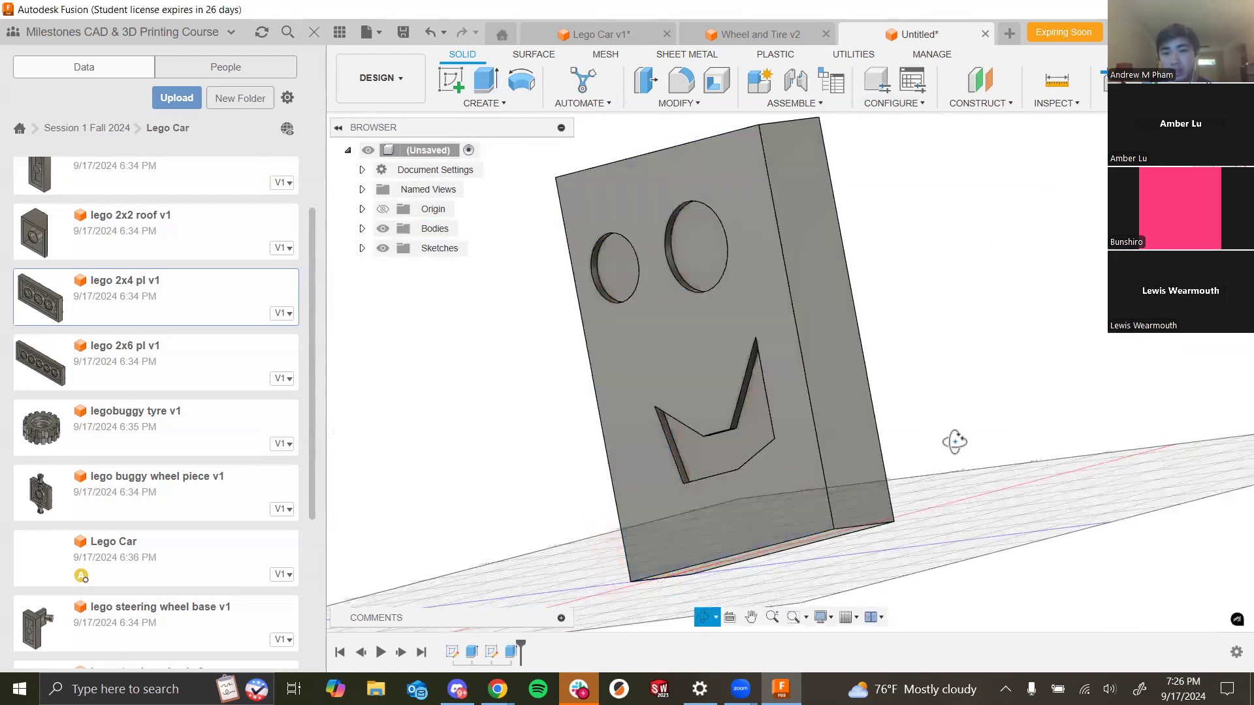
- Orbit around the block to inspect the cut face
{"action": "middle_click_drag", "start_coordinate": [955, 442], "coordinate": [646, 321], "text": "shift"}
{"action": "middle_click_drag", "start_coordinate": [802, 406], "coordinate": [879, 446], "text": "shift"}
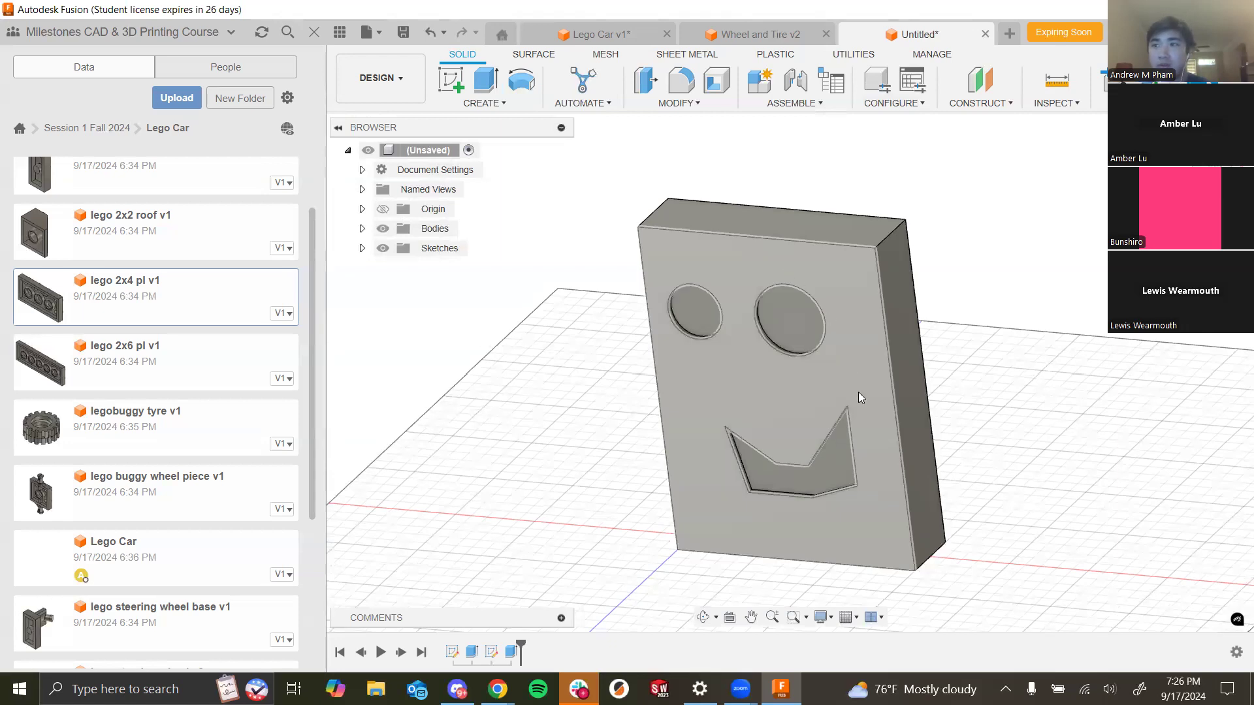
{"action": "middle_click_drag", "start_coordinate": [1061, 431], "coordinate": [787, 457], "text": "shift"}
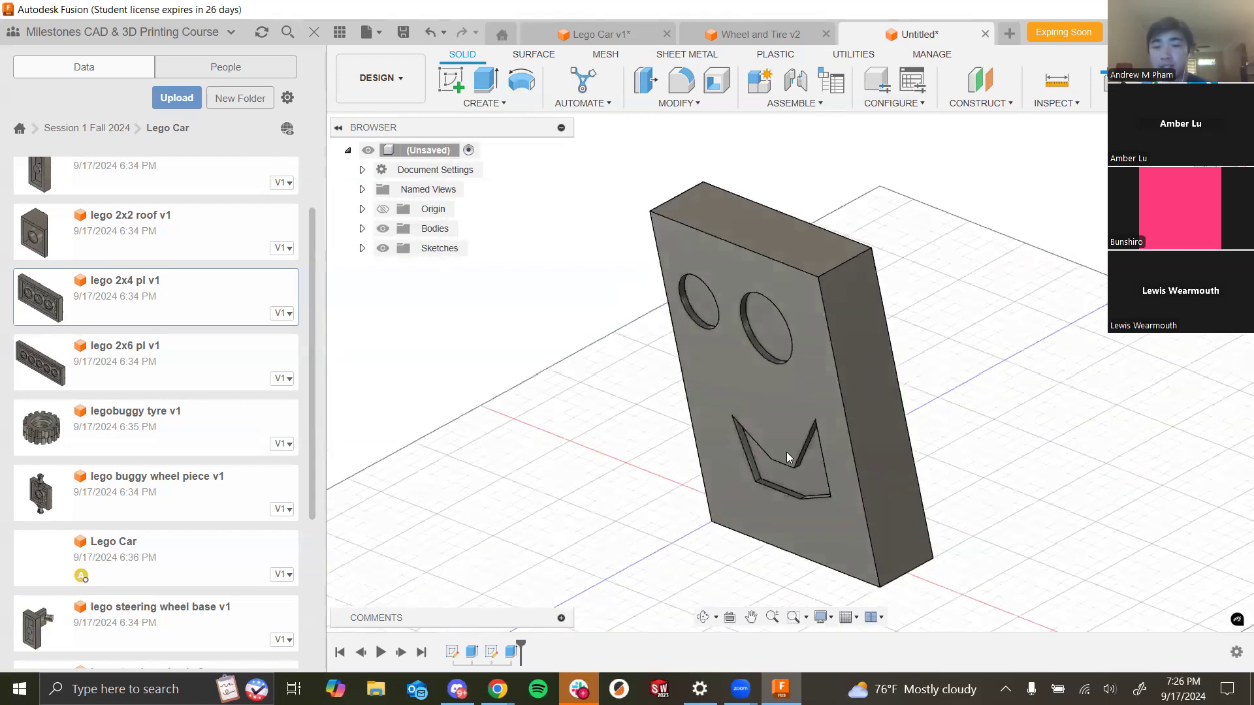
- Start a Mirror and pick the eye-and-mouth cut extrude feature from the timeline as the object to mirror
{"action": "middle_click_drag", "start_coordinate": [1070, 419], "coordinate": [954, 333], "text": "shift"}
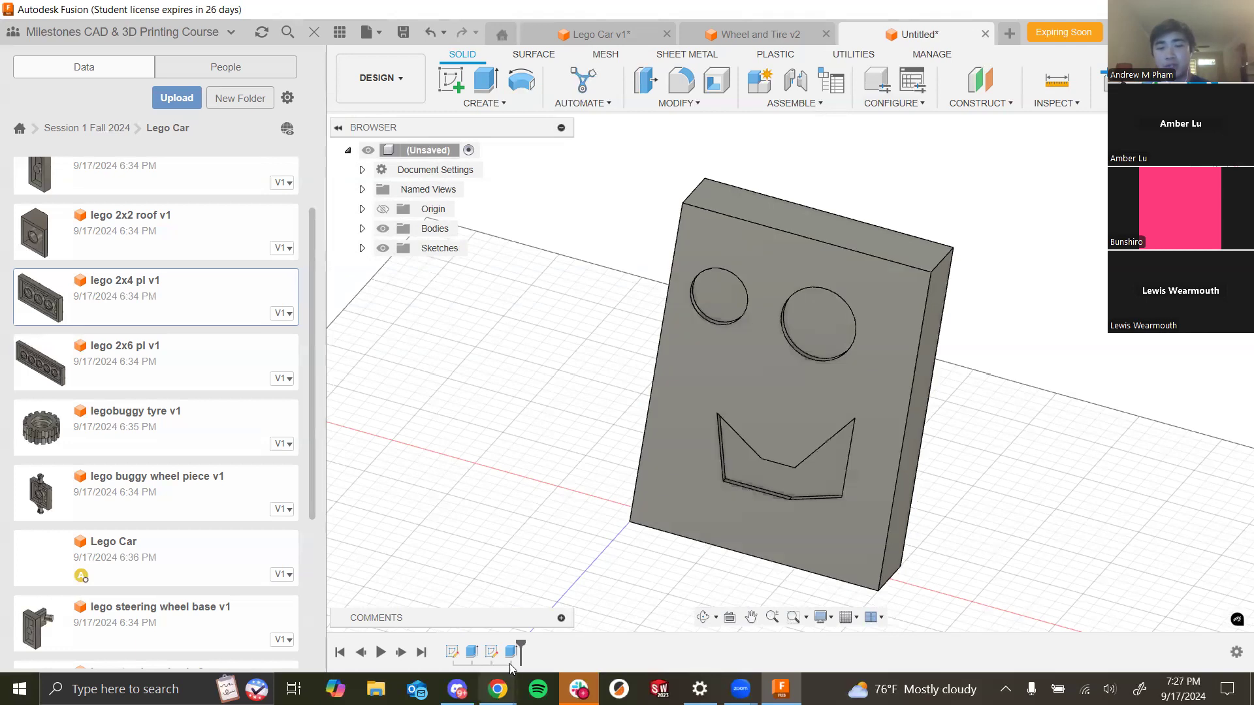
{"action": "middle_click_drag", "start_coordinate": [1153, 492], "coordinate": [932, 356], "text": "shift"}
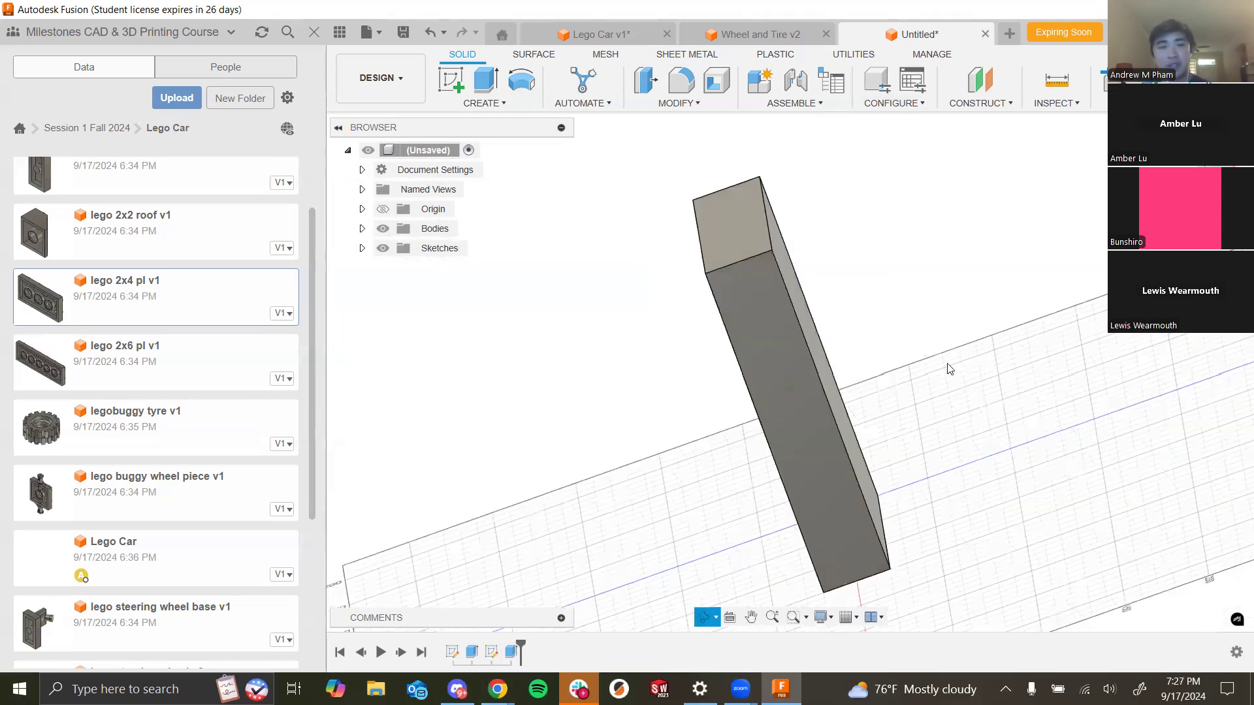
{"action": "left_click", "coordinate": [484, 103]}
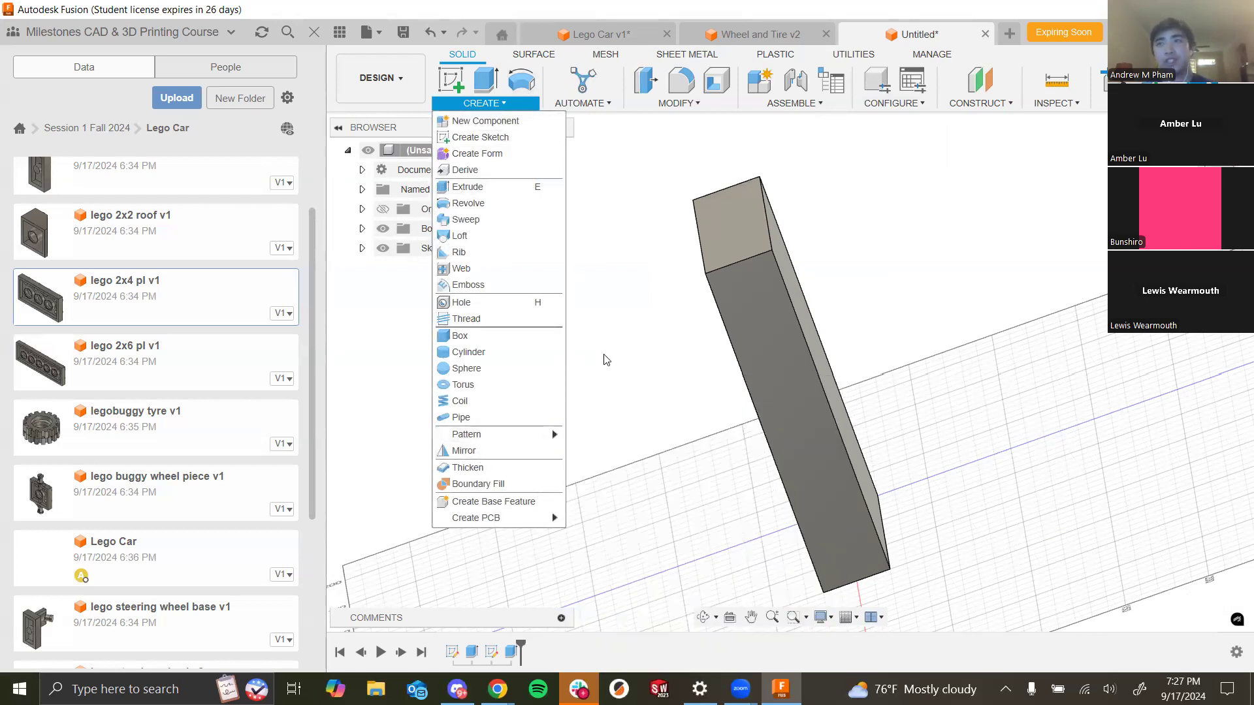
{"action": "left_click", "coordinate": [483, 452]}
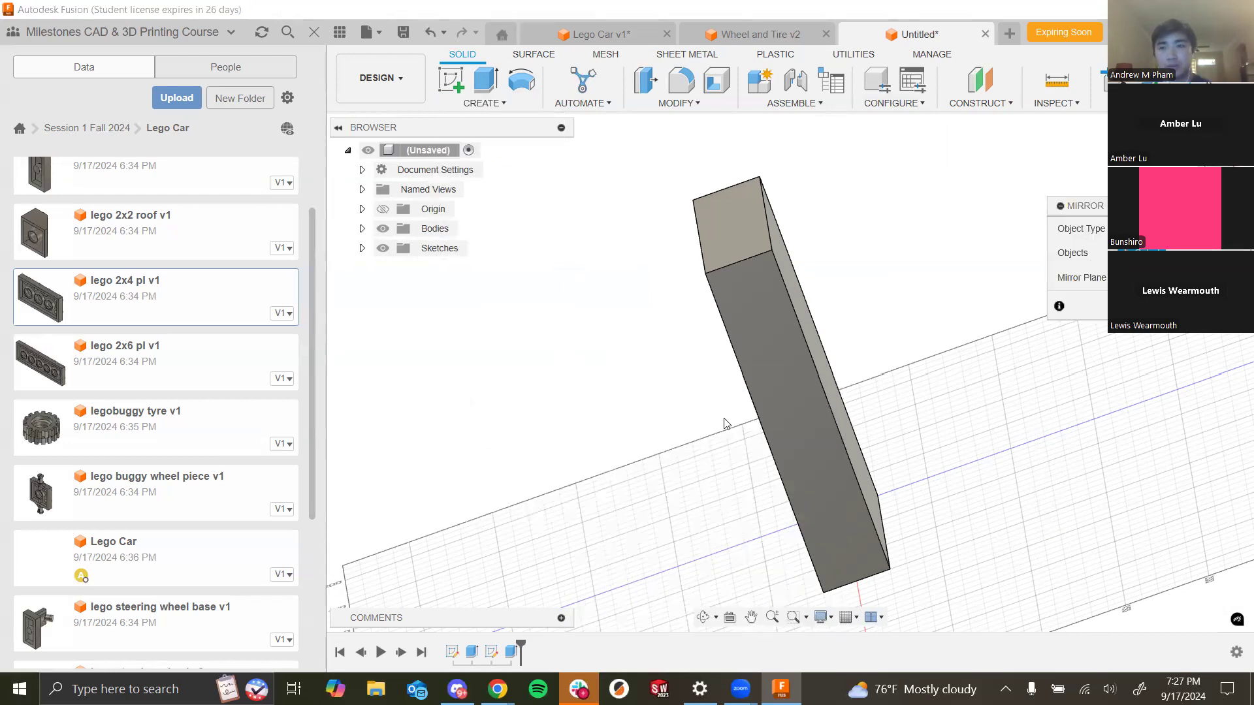
{"action": "middle_click_drag", "start_coordinate": [639, 279], "coordinate": [726, 327], "text": "shift"}
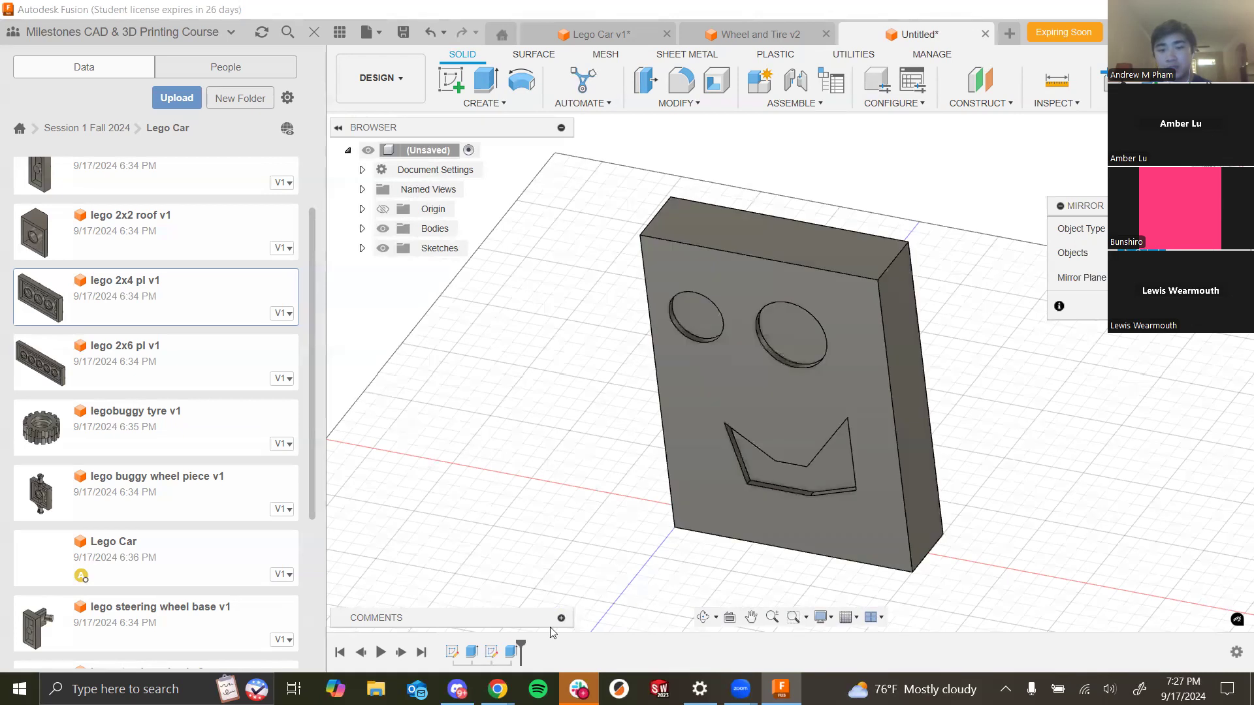
{"action": "left_click", "coordinate": [505, 654]}
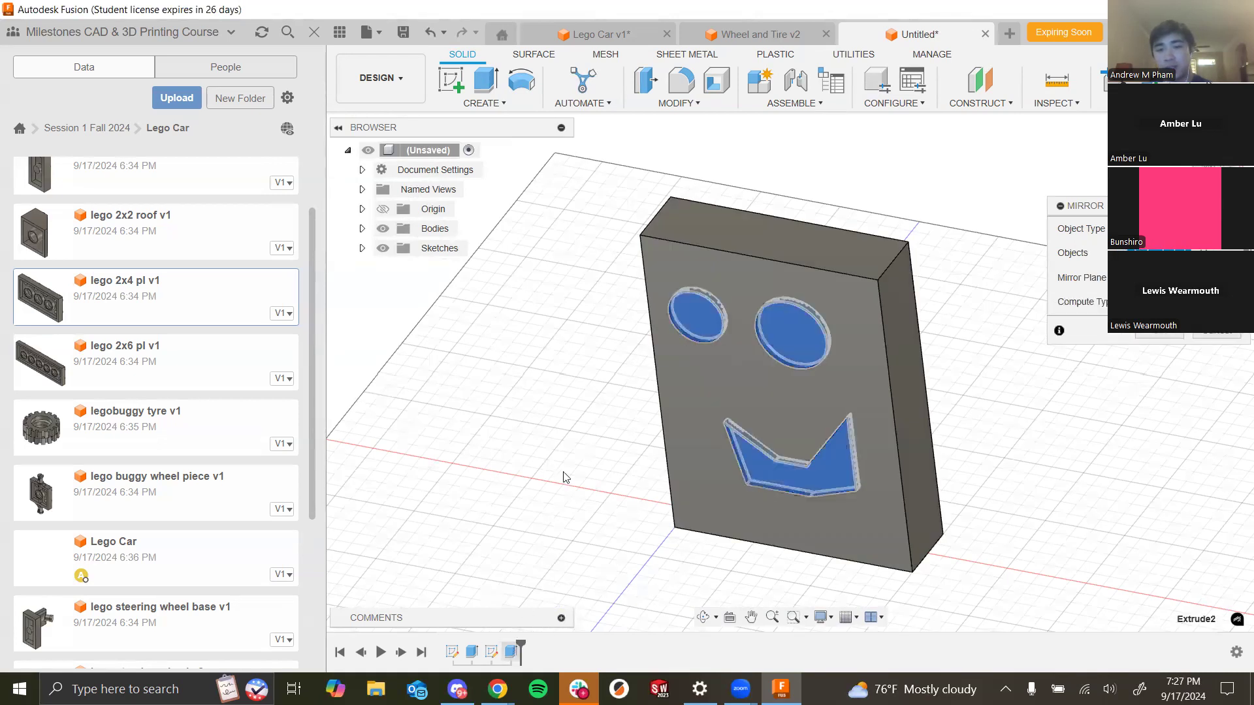
- Set the mirror's object type to Features
{"action": "middle_click_drag", "start_coordinate": [505, 418], "coordinate": [529, 465], "text": "shift"}
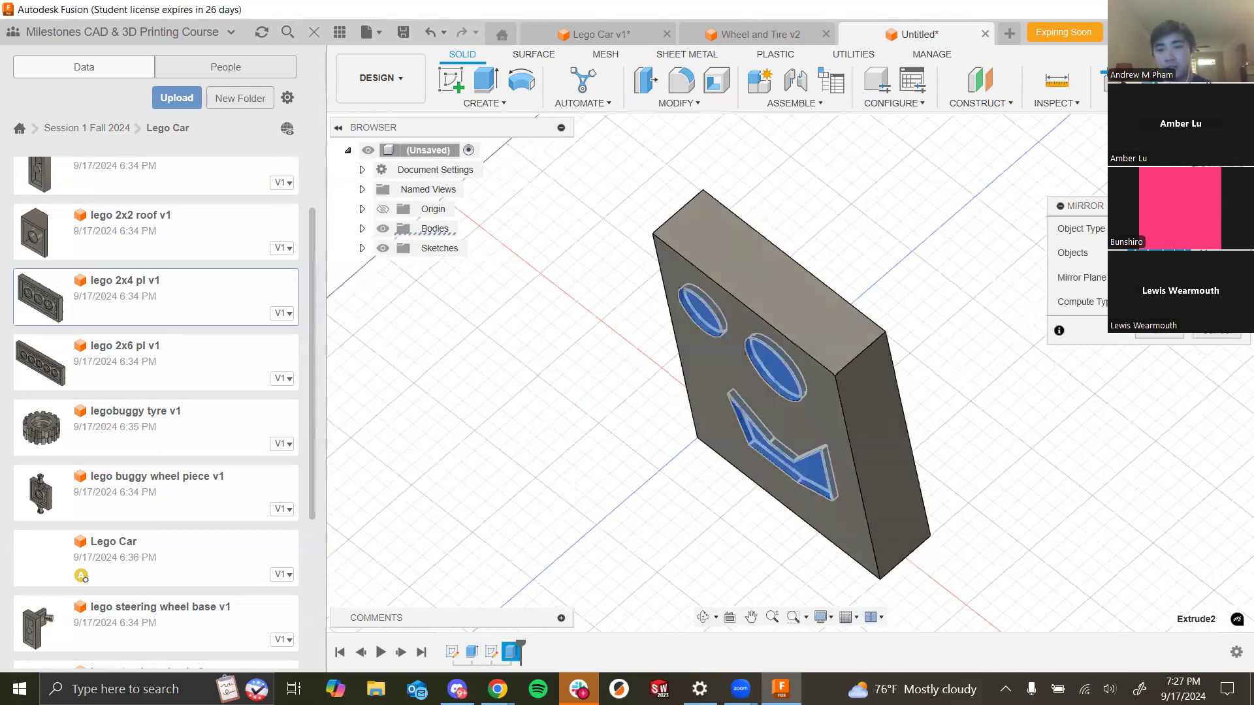
{"action": "middle_click_drag", "start_coordinate": [904, 251], "coordinate": [865, 279], "text": "shift"}
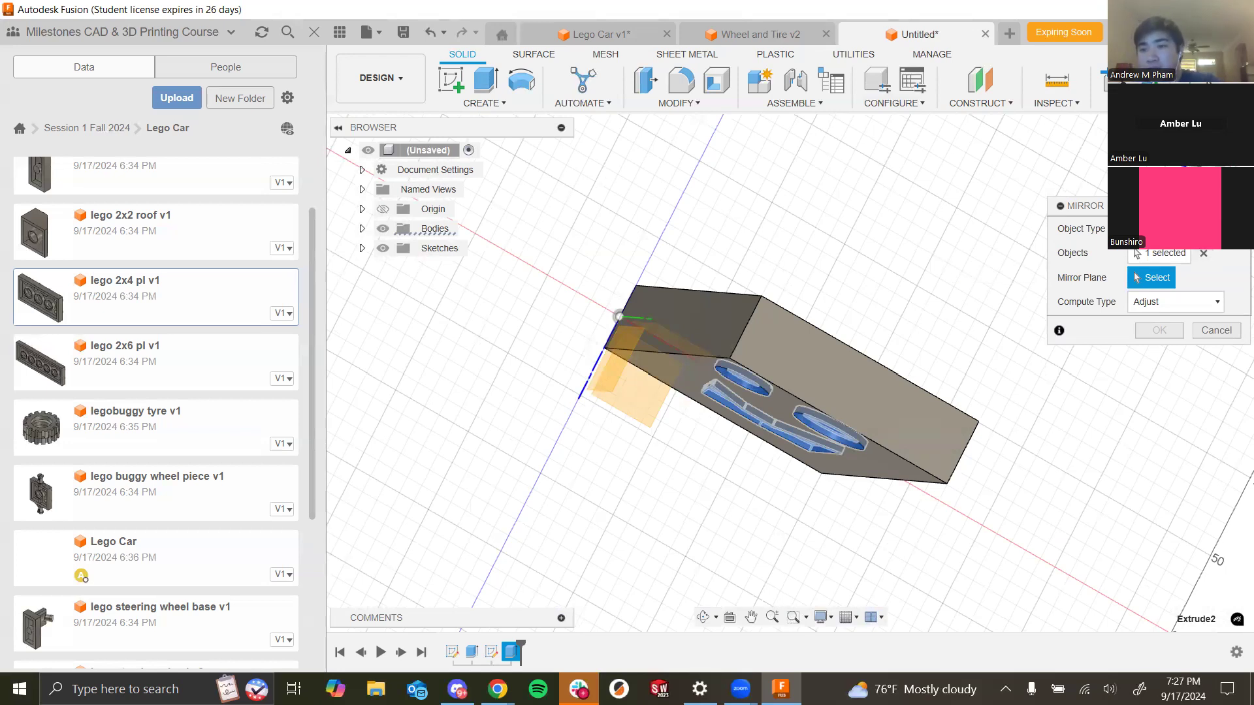
{"action": "left_click", "coordinate": [1189, 229]}
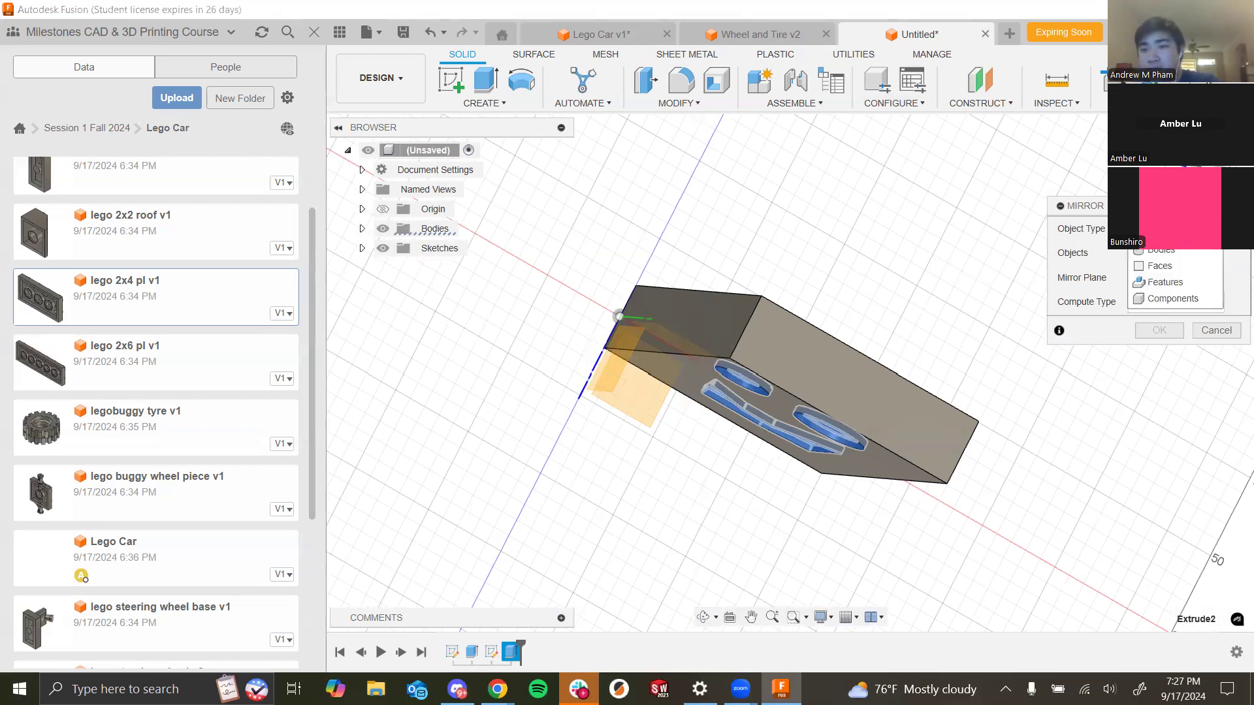
{"action": "left_click", "coordinate": [1196, 292]}
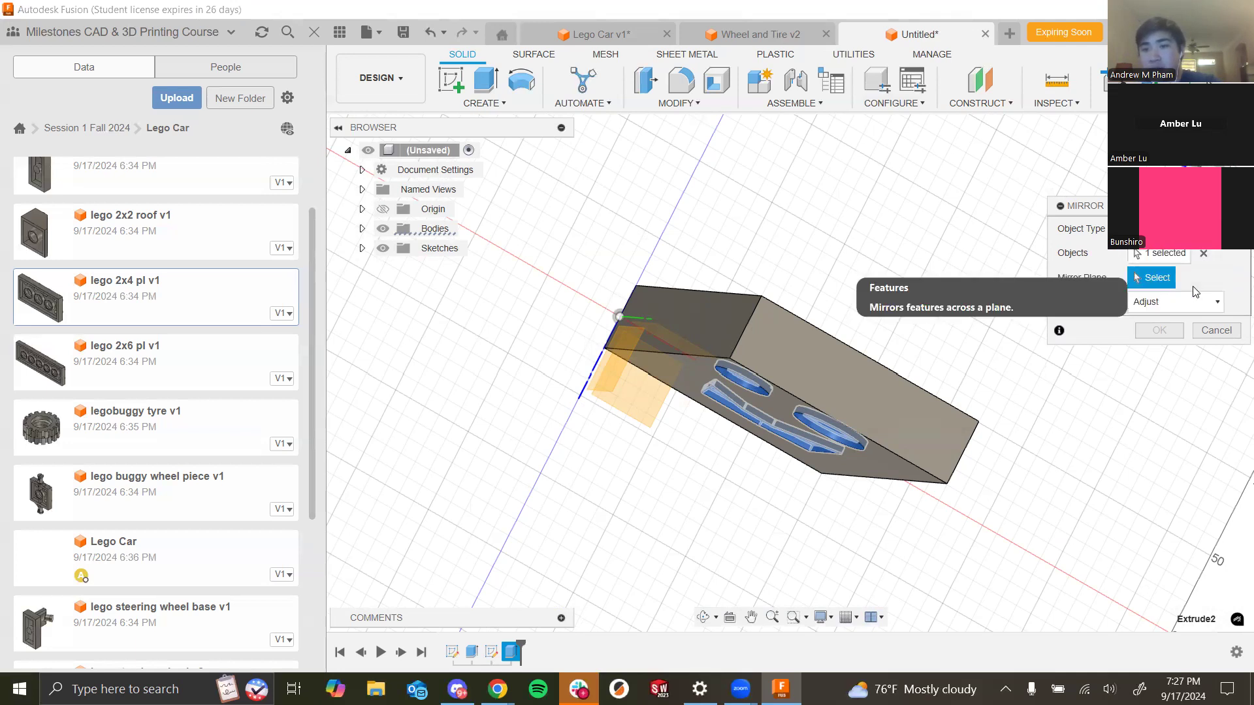
- Select the origin plane at the block's back face as the mirror plane, temporarily hiding the block body to reach it
{"action": "middle_click_drag", "start_coordinate": [882, 339], "coordinate": [920, 324], "text": "shift"}
{"action": "middle_click_drag", "start_coordinate": [746, 361], "coordinate": [645, 375], "text": "shift"}
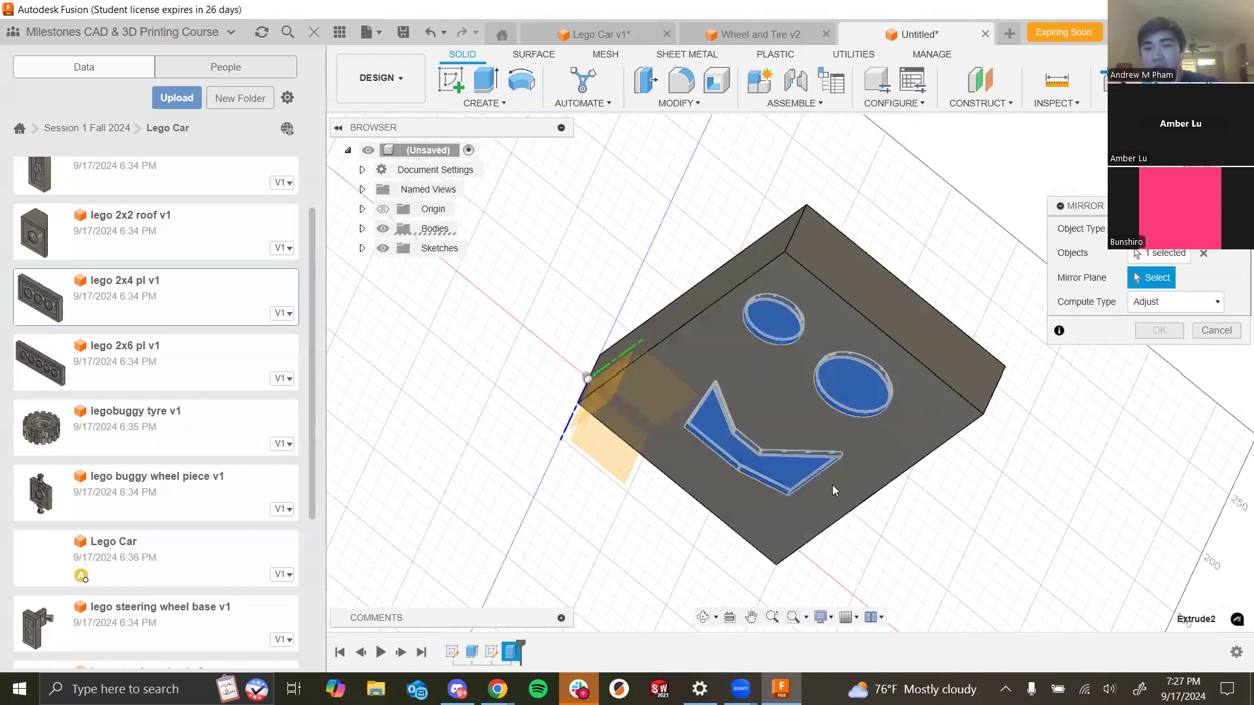
{"action": "left_click", "coordinate": [383, 229]}
{"action": "left_click", "coordinate": [692, 376]}
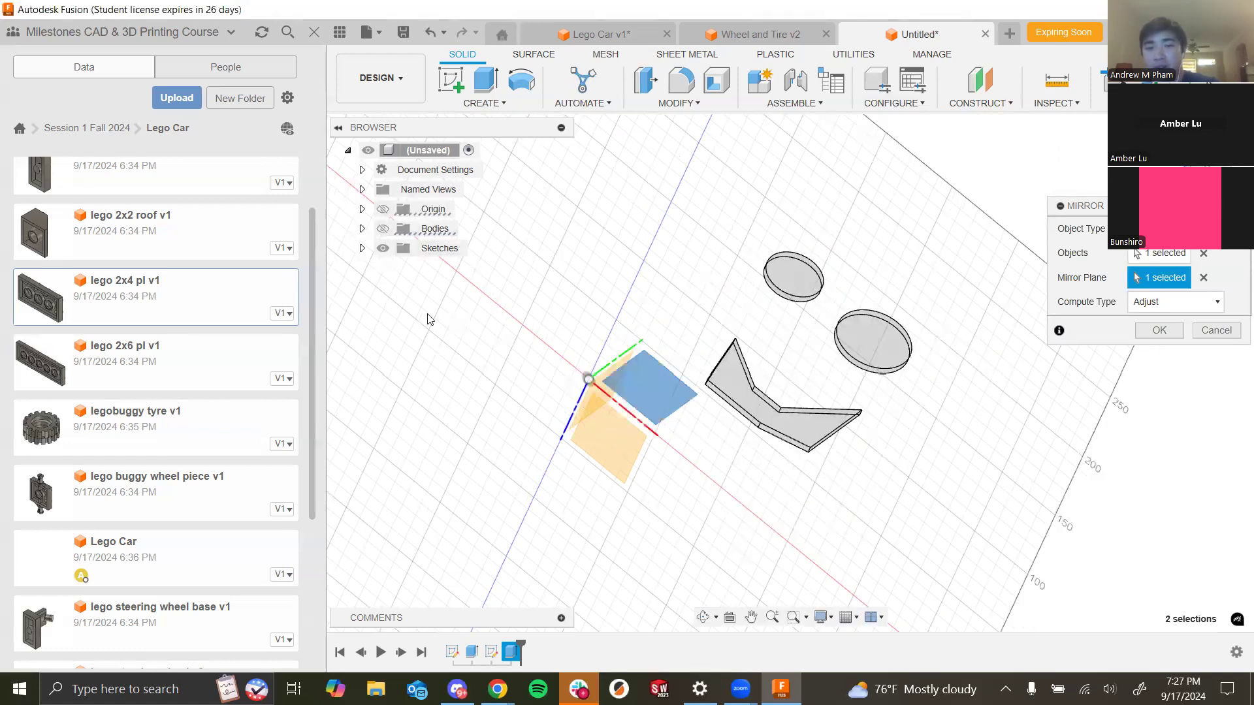
{"action": "middle_click_drag", "start_coordinate": [695, 412], "coordinate": [520, 300], "text": "shift"}
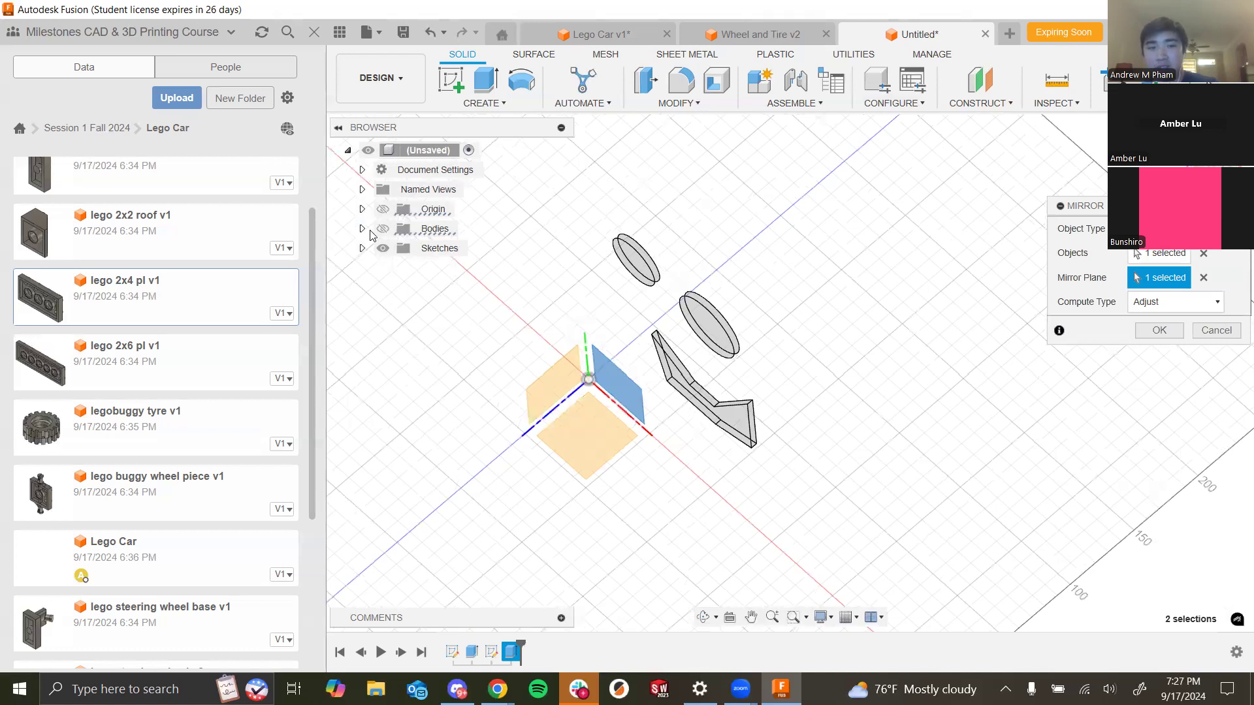
{"action": "left_click", "coordinate": [383, 229]}
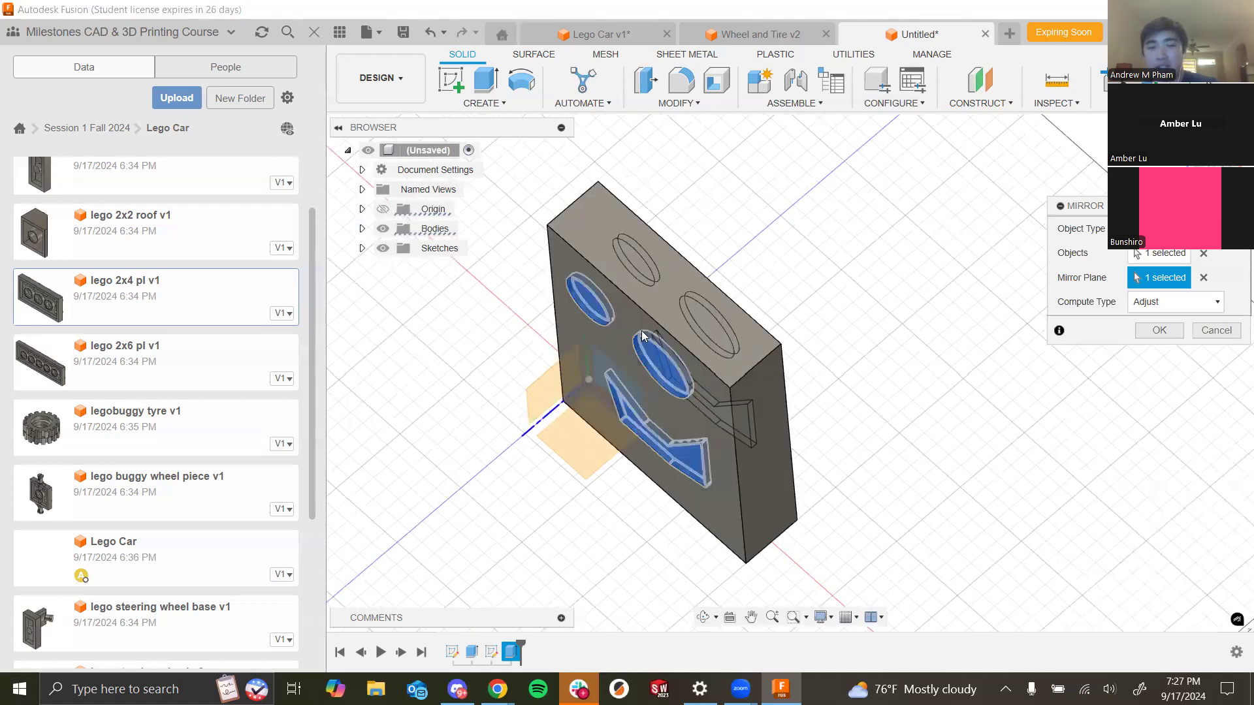
- Set the mirror compute type to Identical and confirm the mirror
{"action": "middle_click_drag", "start_coordinate": [1014, 372], "coordinate": [881, 333], "text": "shift"}
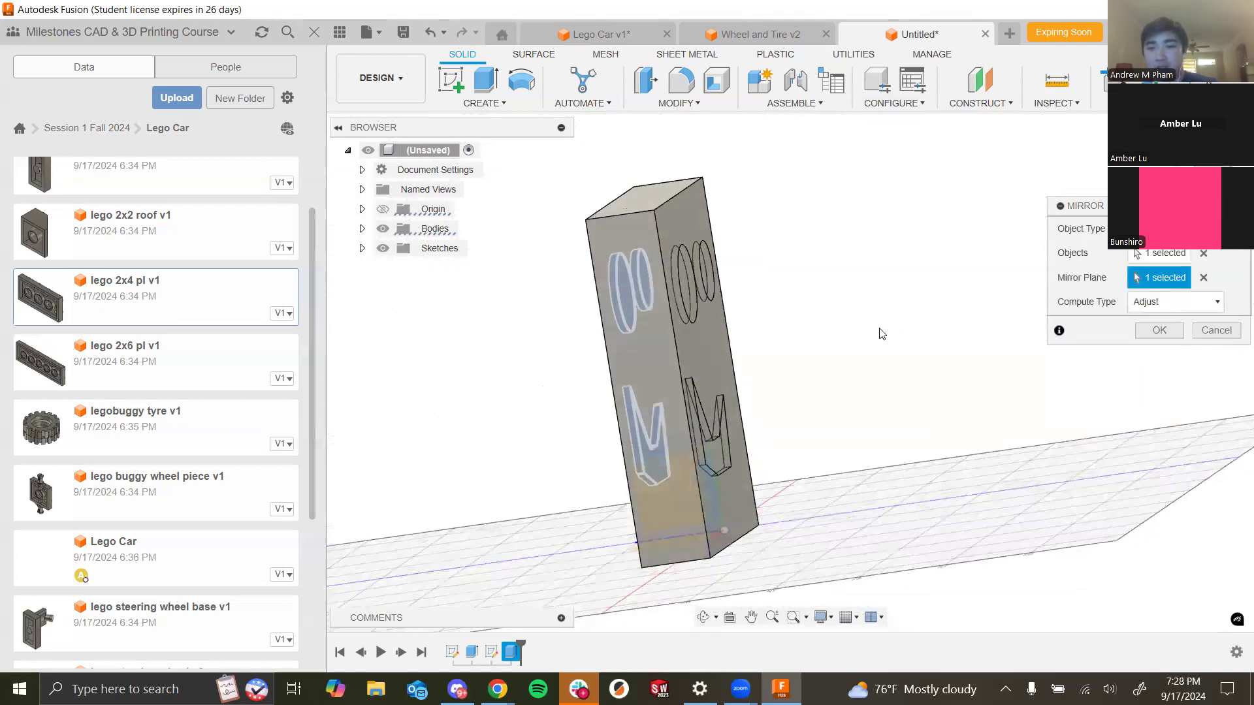
{"action": "left_click", "coordinate": [1179, 307]}
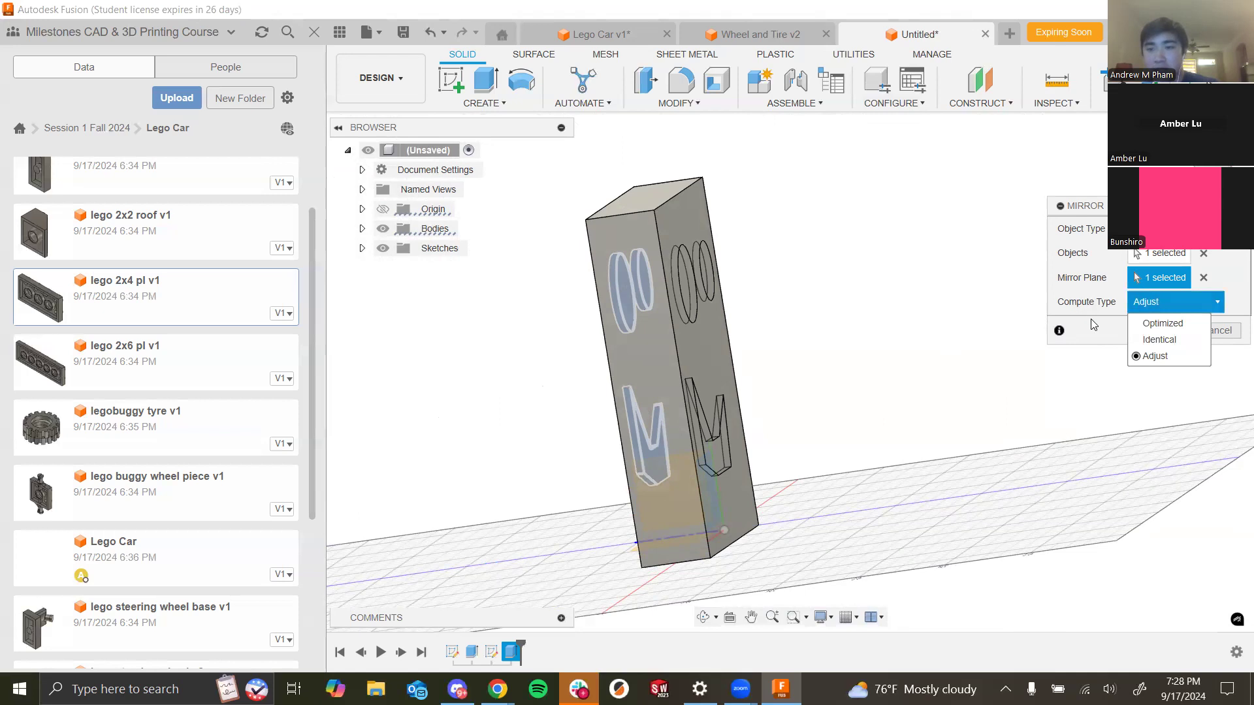
{"action": "left_click", "coordinate": [1162, 341]}
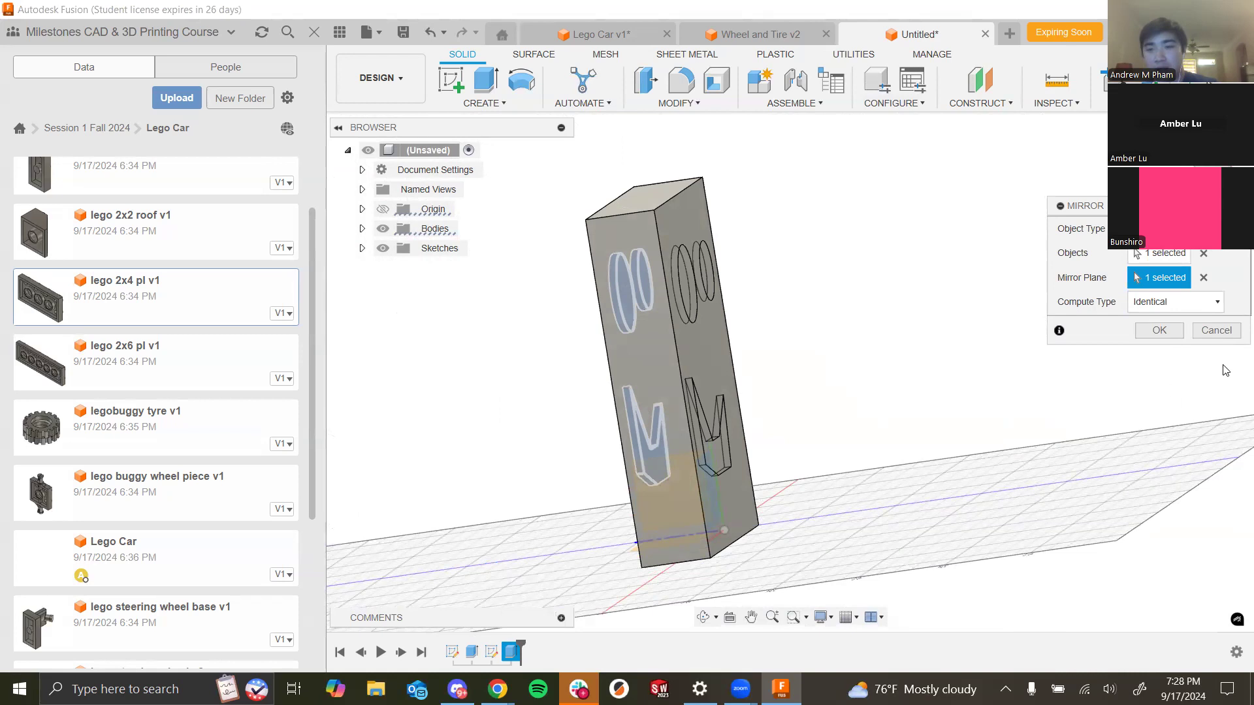
{"action": "left_click", "coordinate": [1160, 332]}
- Orbit and zoom around the block to inspect the face design on both sides
{"action": "middle_click_drag", "start_coordinate": [941, 411], "coordinate": [1045, 398], "text": "shift"}
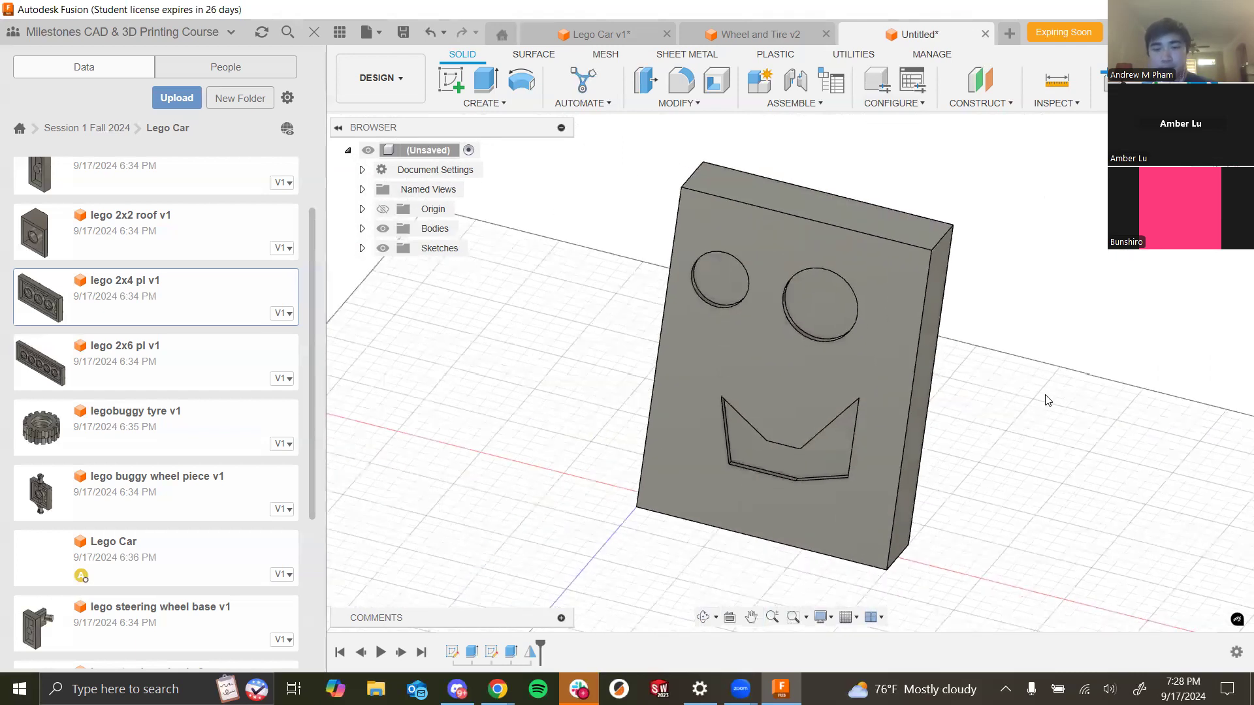
{"action": "scroll", "coordinate": [1045, 398], "scroll_direction": "down", "scroll_amount": 3}
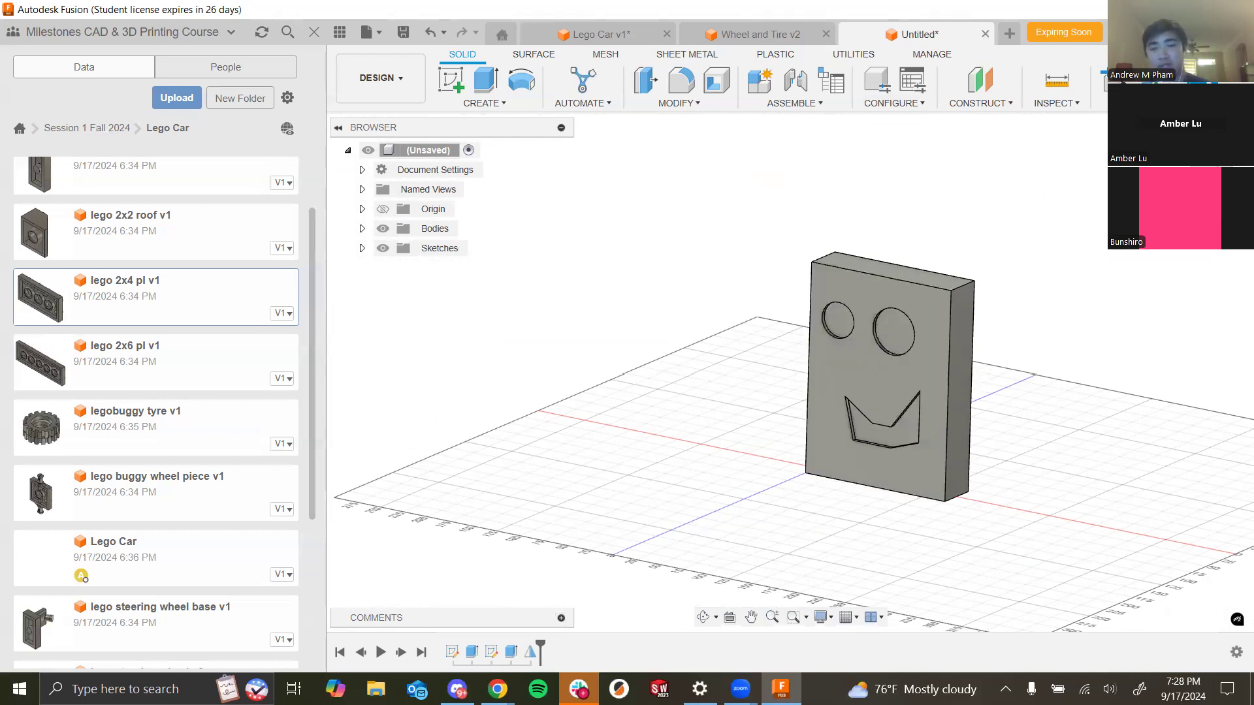
{"action": "scroll", "coordinate": [1086, 375], "scroll_direction": "down", "scroll_amount": 5}
{"action": "scroll", "coordinate": [947, 405], "scroll_direction": "up", "scroll_amount": 6}
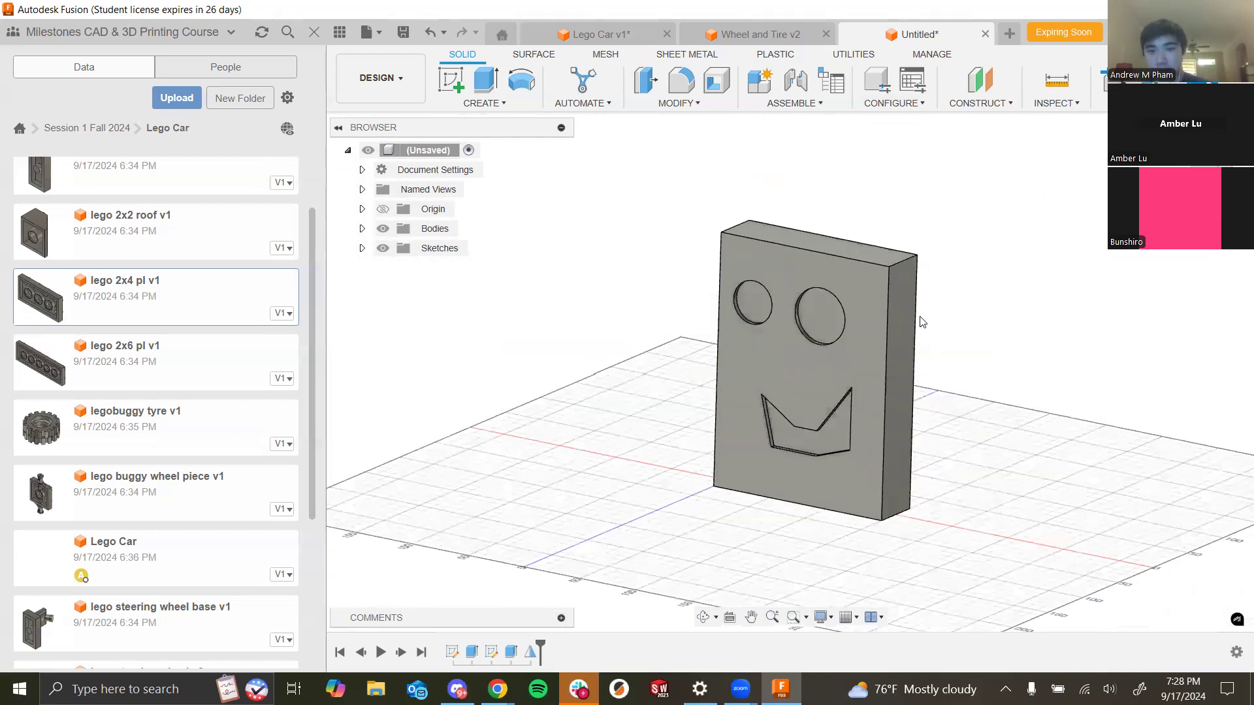
{"action": "mouse_move", "coordinate": [542, 641]}
{"action": "left_mouse_down"}
{"action": "mouse_move", "coordinate": [486, 646]}
{"action": "mouse_move", "coordinate": [541, 647]}
{"action": "left_mouse_up"}
{"action": "left_click", "coordinate": [789, 392]}
{"action": "middle_click_drag", "start_coordinate": [948, 401], "coordinate": [848, 369], "text": "shift"}
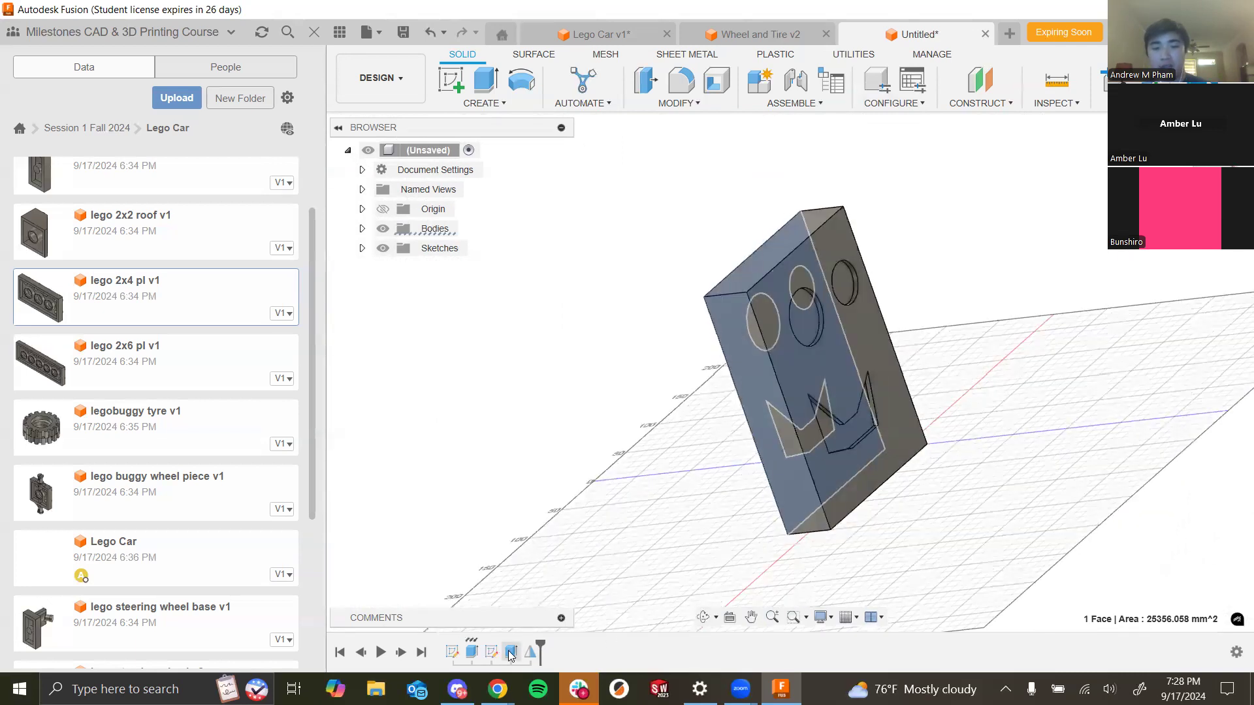
{"action": "middle_click_drag", "start_coordinate": [1162, 476], "coordinate": [1115, 513], "text": "shift"}
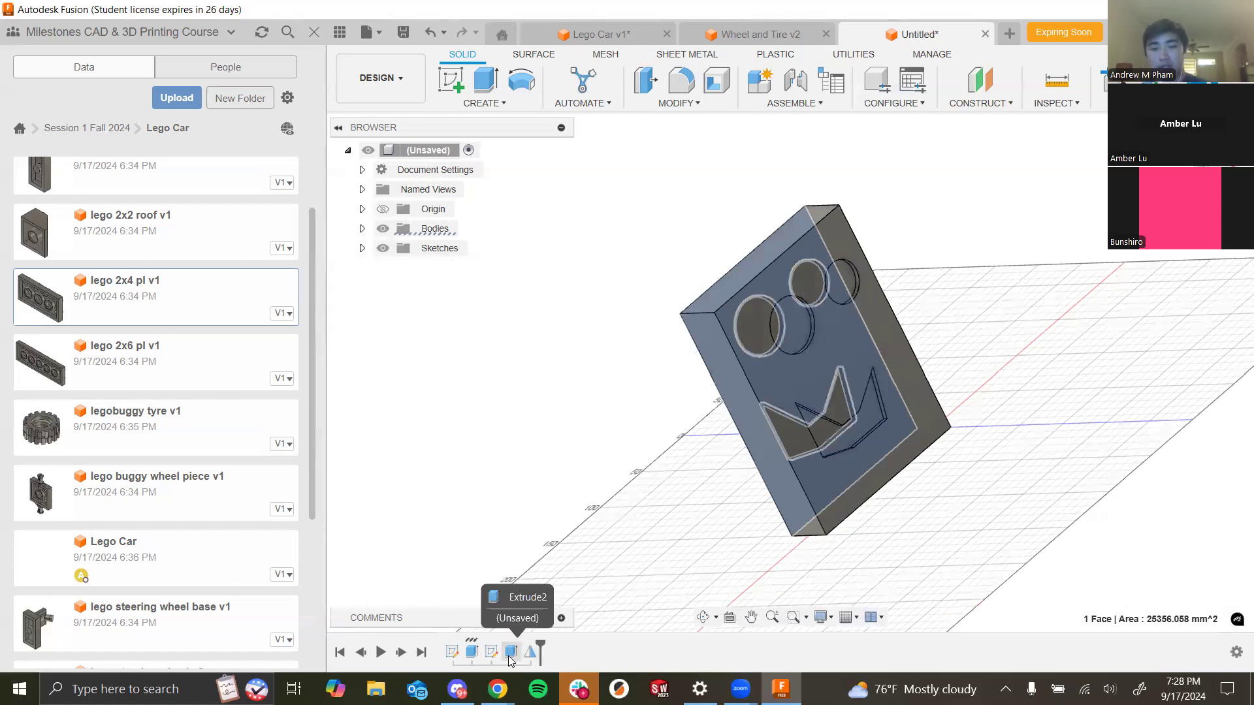
{"action": "middle_click_drag", "start_coordinate": [971, 360], "coordinate": [1129, 329], "text": "shift"}
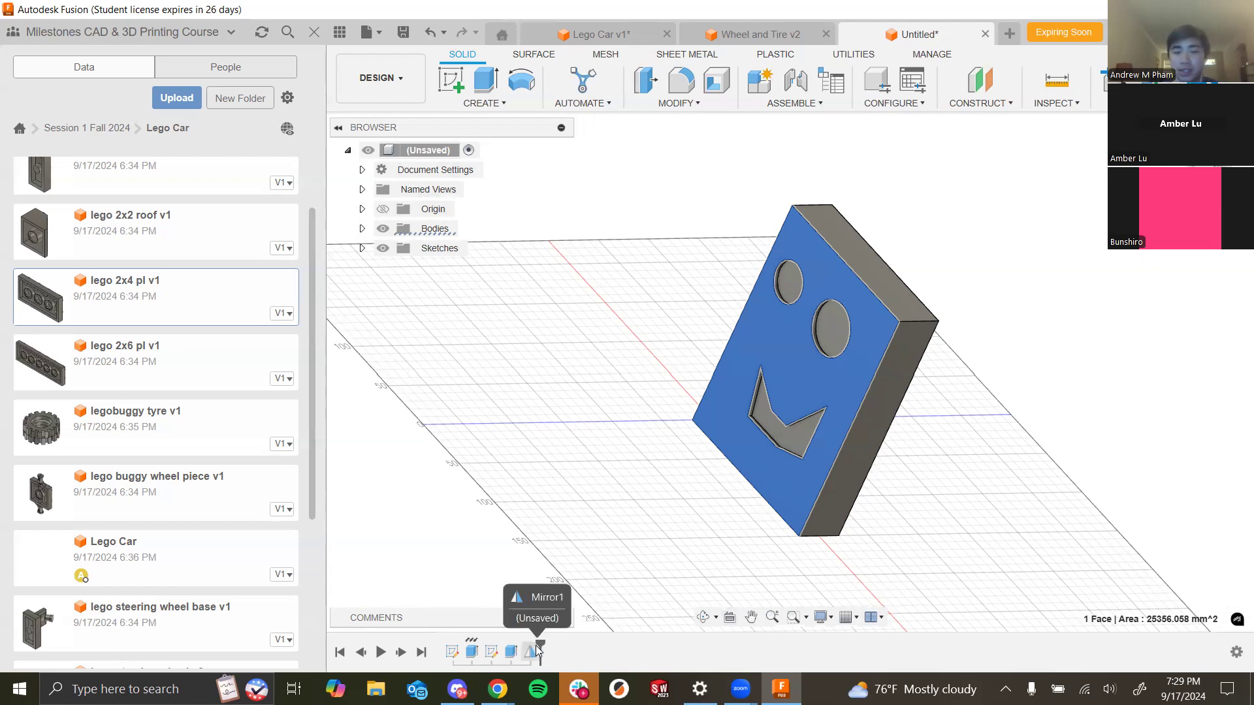
{"action": "scroll", "coordinate": [852, 375], "scroll_direction": "down", "scroll_amount": 3}
{"action": "scroll", "coordinate": [887, 347], "scroll_direction": "up", "scroll_amount": 5}
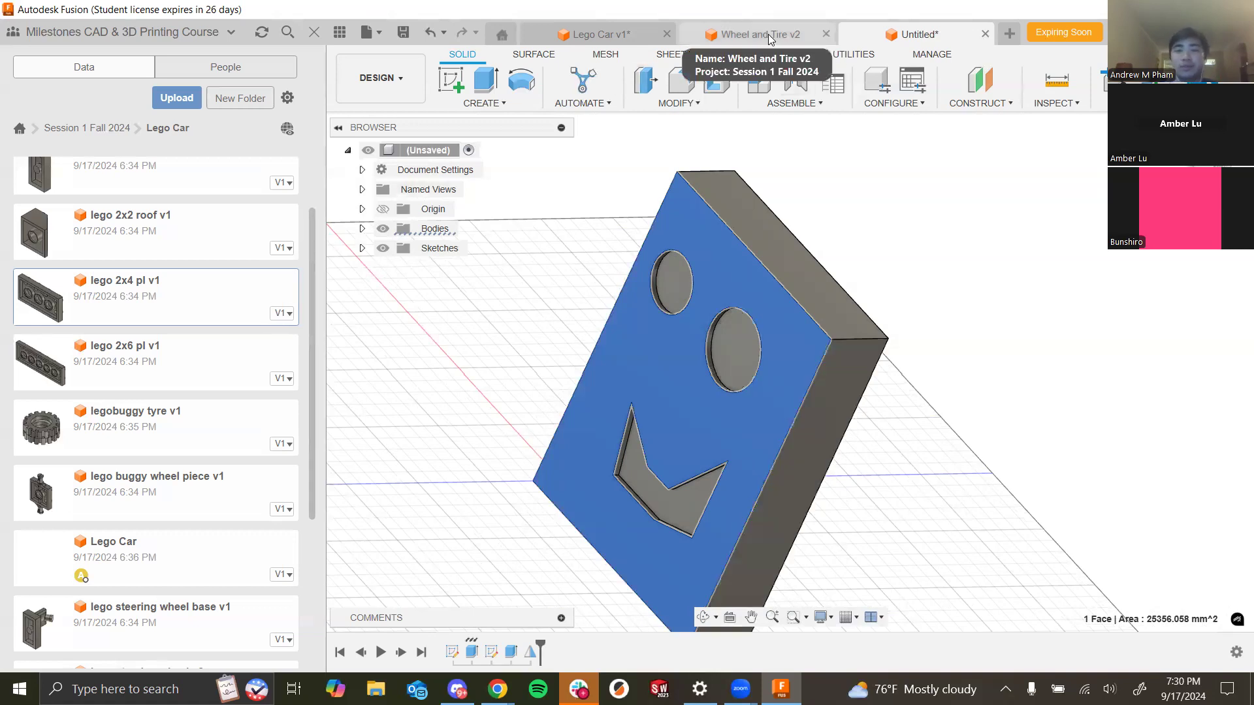
- Switch to the Lego Car design and orbit around the assembled car
{"action": "left_click", "coordinate": [588, 33]}
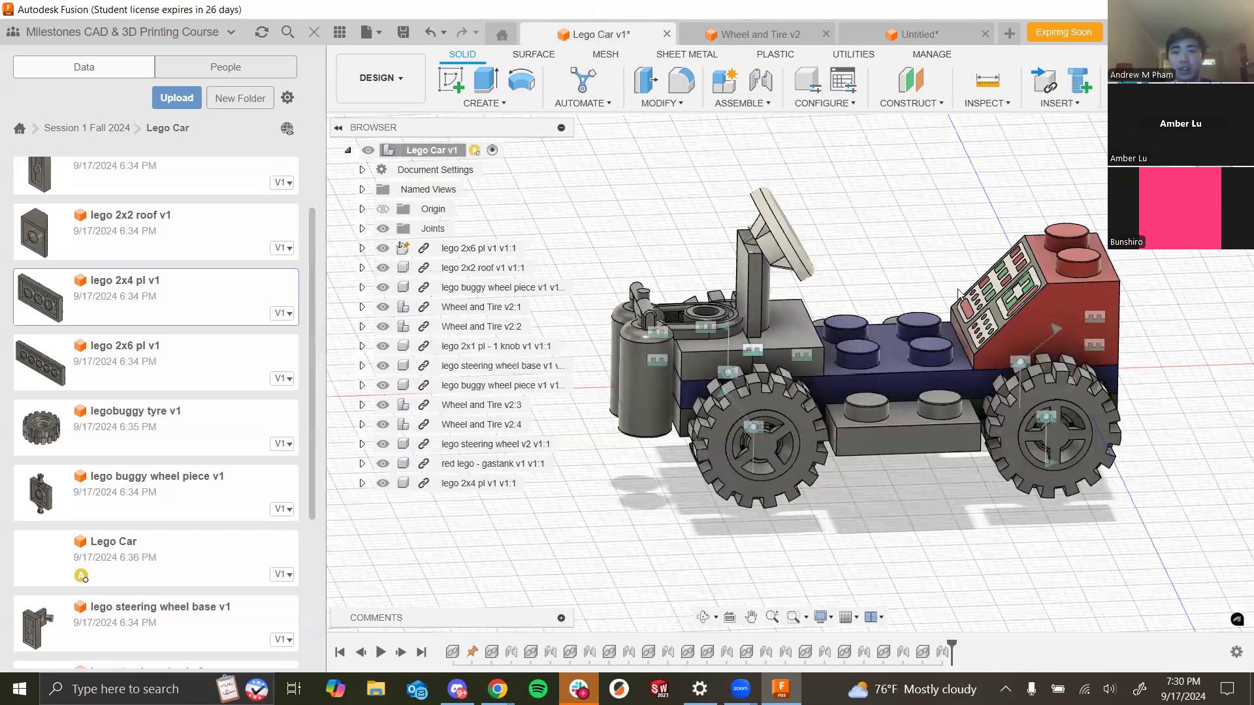
{"action": "middle_click_drag", "start_coordinate": [587, 313], "coordinate": [783, 314], "text": "shift"}
{"action": "middle_click_drag", "start_coordinate": [778, 366], "coordinate": [705, 129], "text": "shift"}
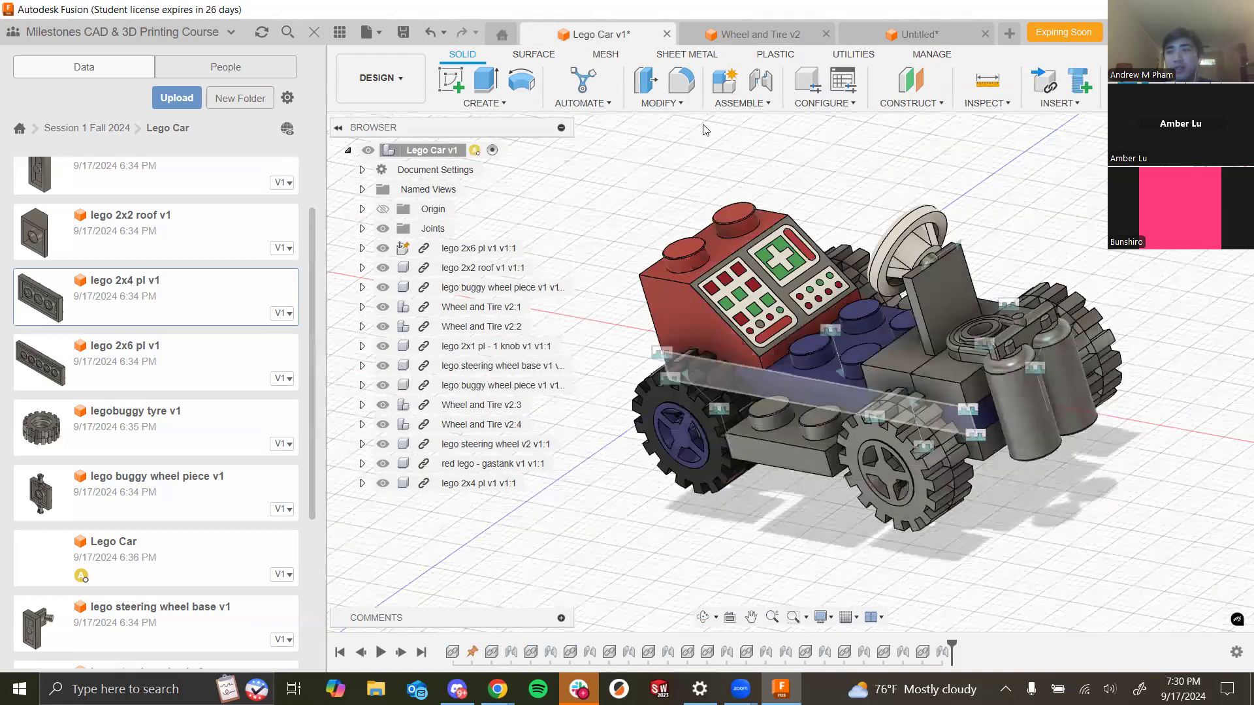
{"action": "middle_click_drag", "start_coordinate": [954, 248], "coordinate": [949, 291], "text": "shift"}
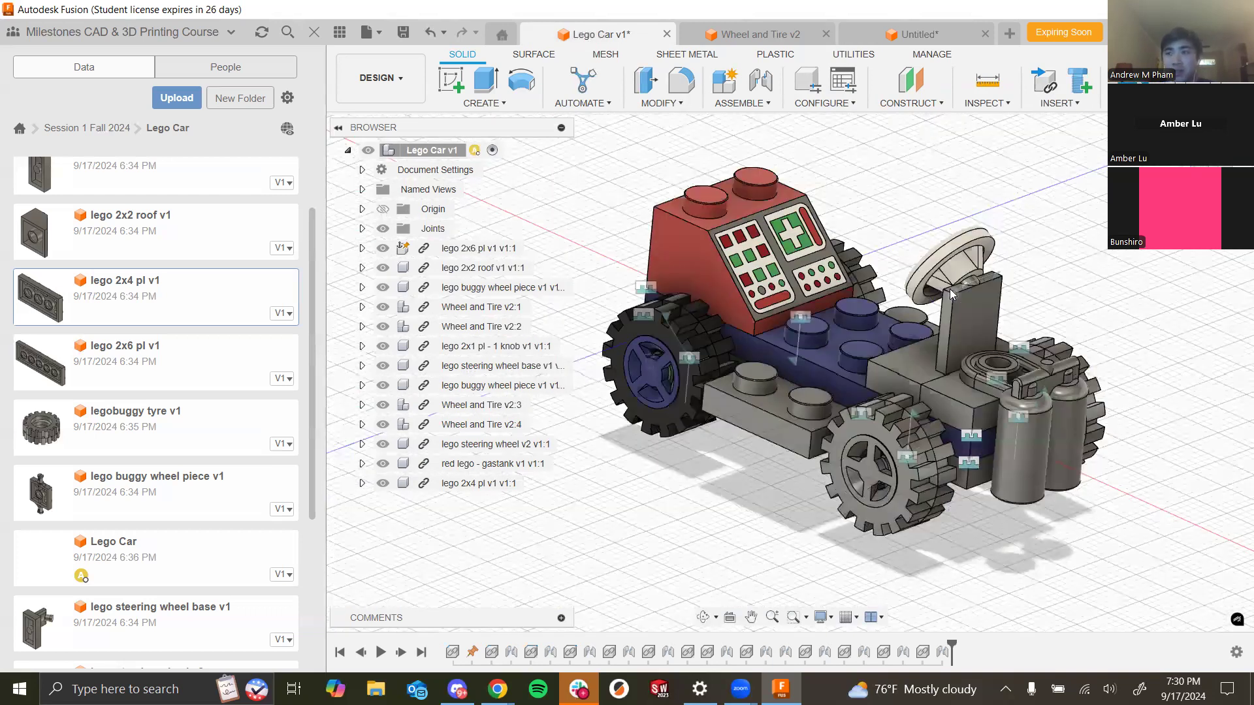